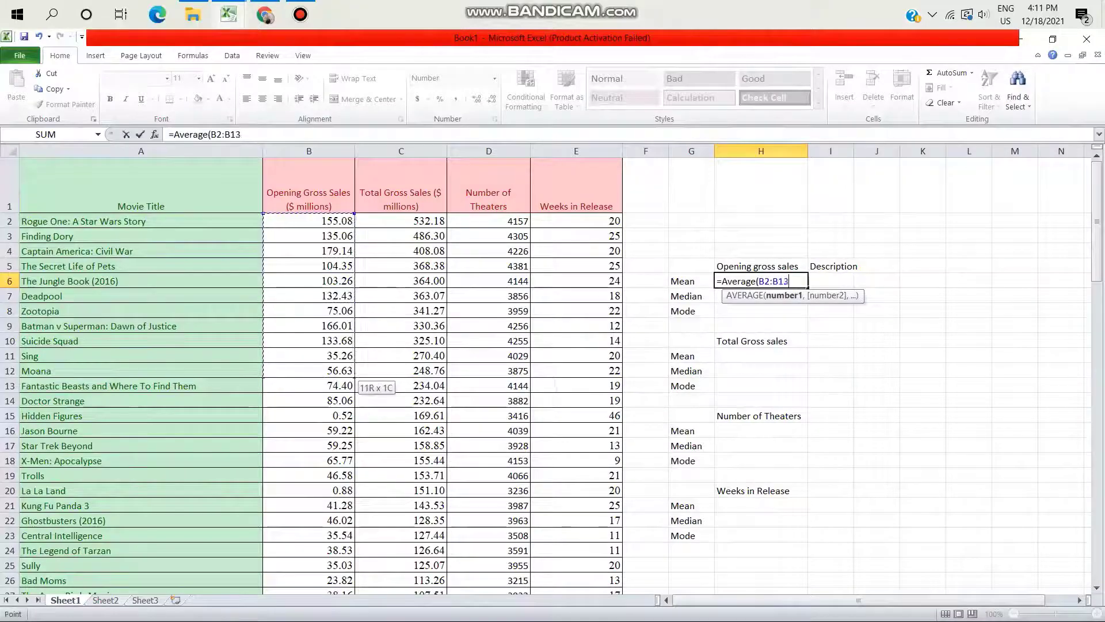
Complete the Opening Gross Sales mean formula in H6 as the AVERAGE of B2:B100
drag(345, 544, 353, 591)
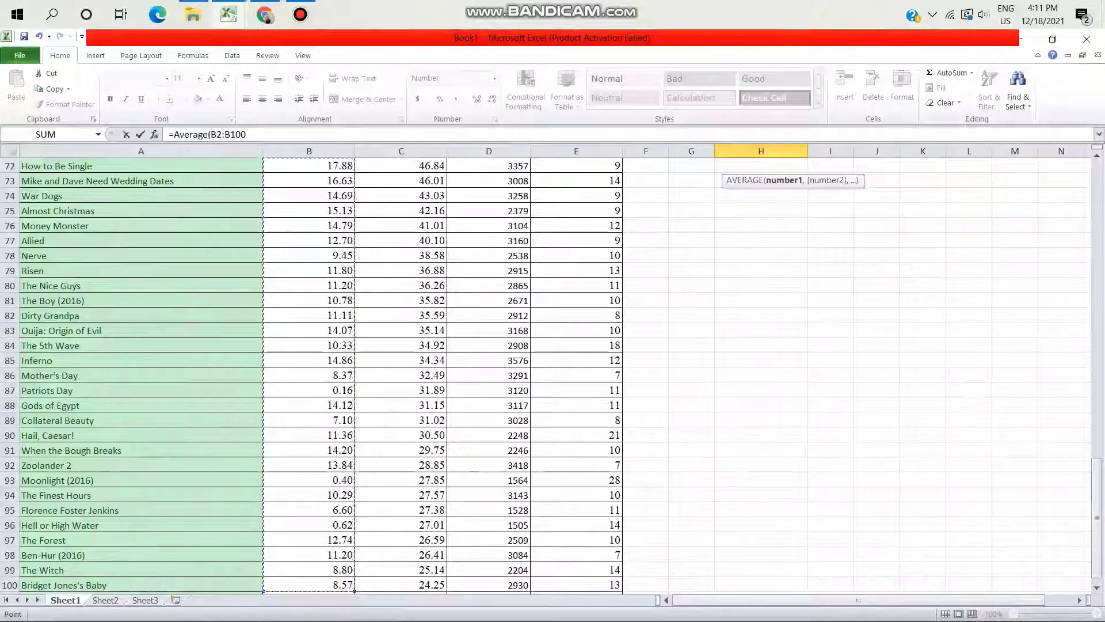
text())
key(Return)
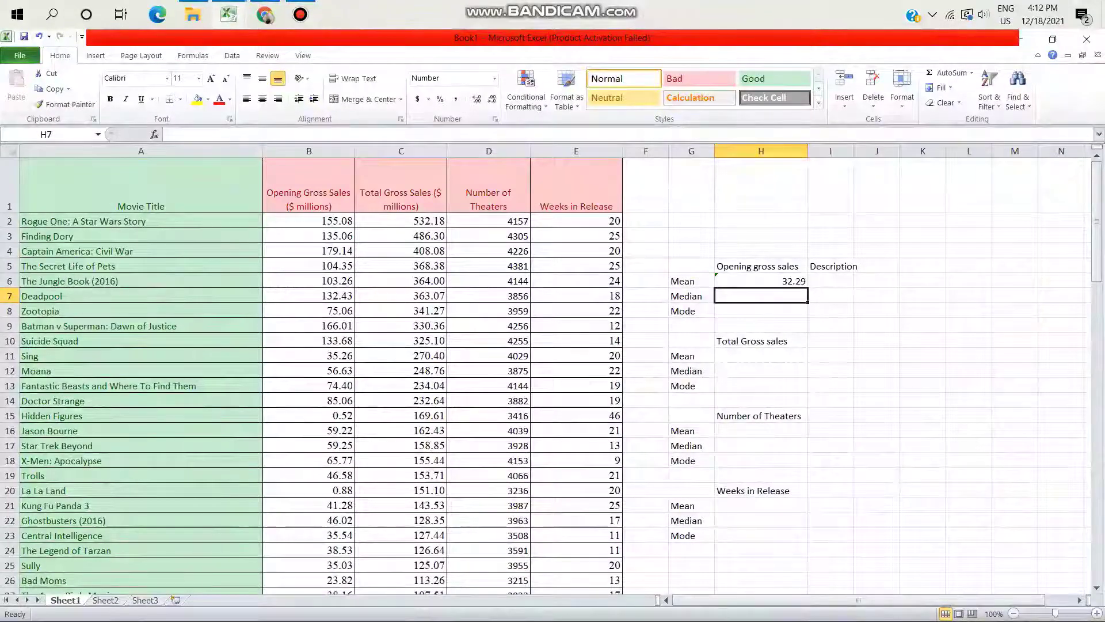
Extend the range of the AVERAGE formula in H6 to B2:B101
key(Up)
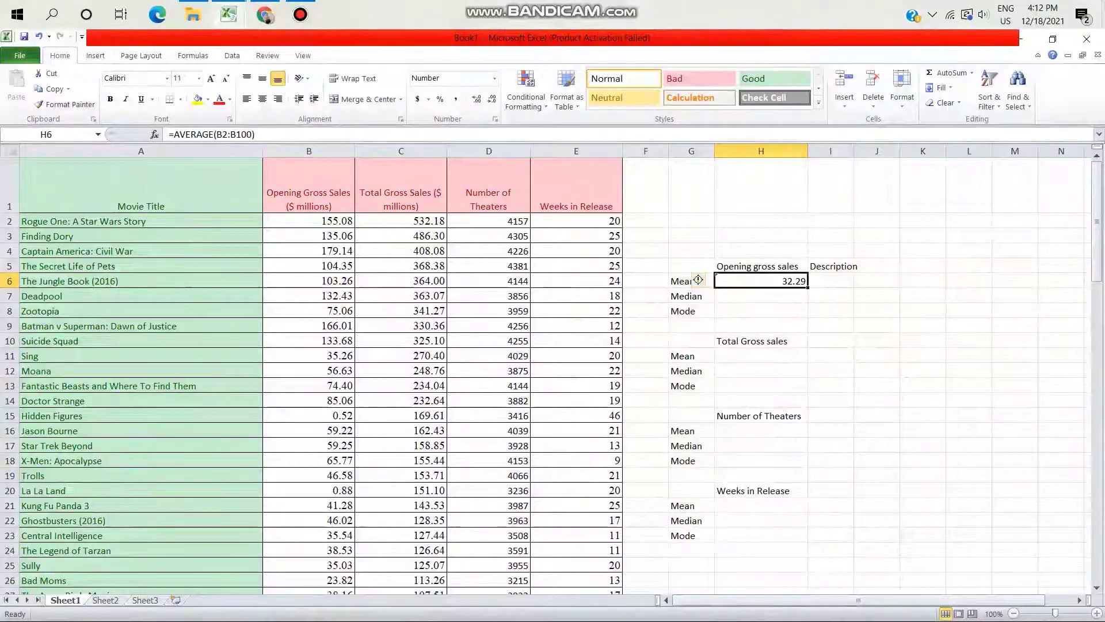
key(F2)
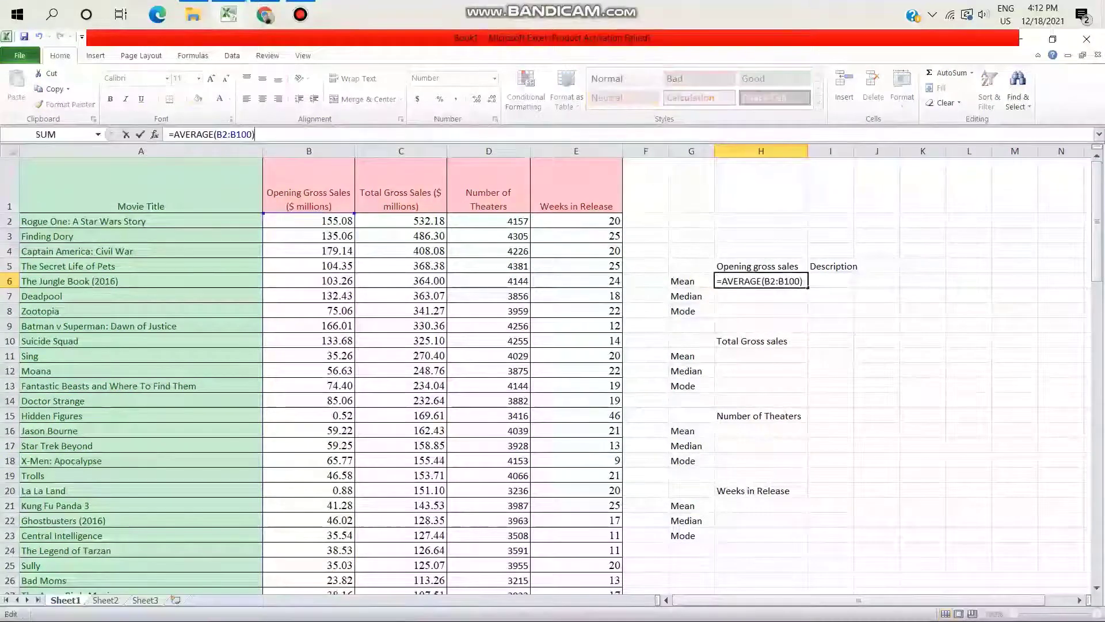
key(BackSpace)
key(BackSpace)
text(1)
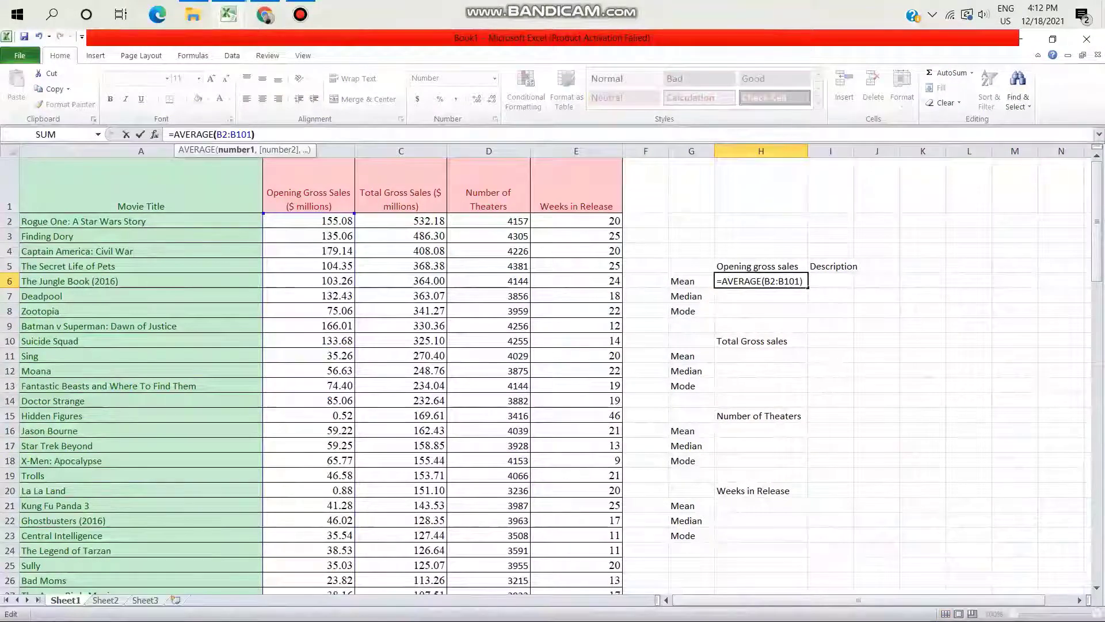
key(Return)
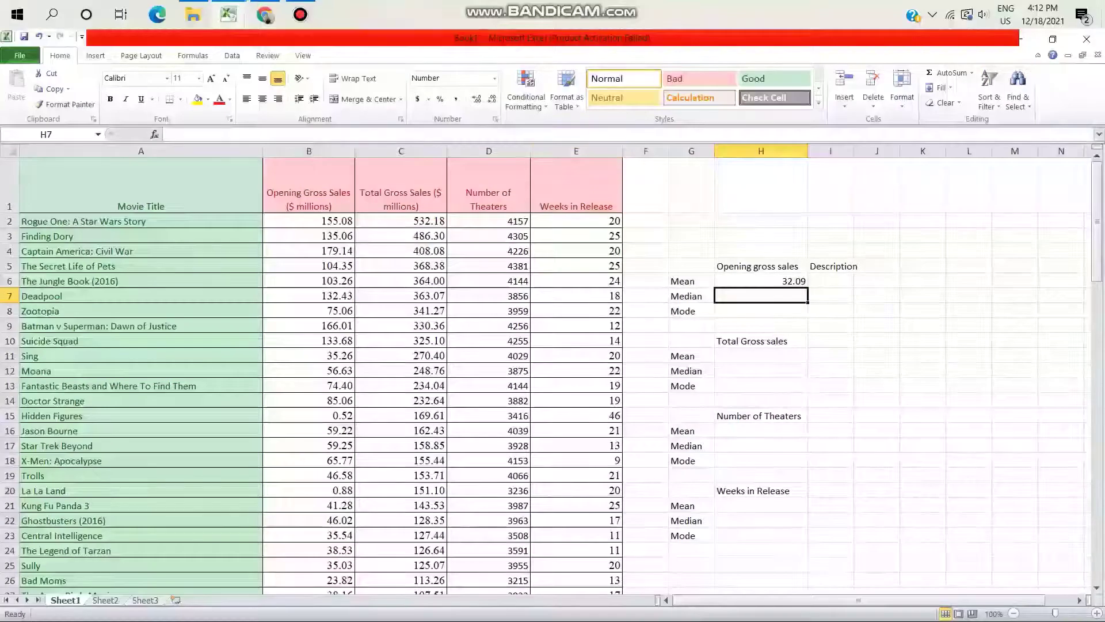
Calculate the Opening Gross Sales median in H7 with the MEDIAN function over B2:B101
text(=m)
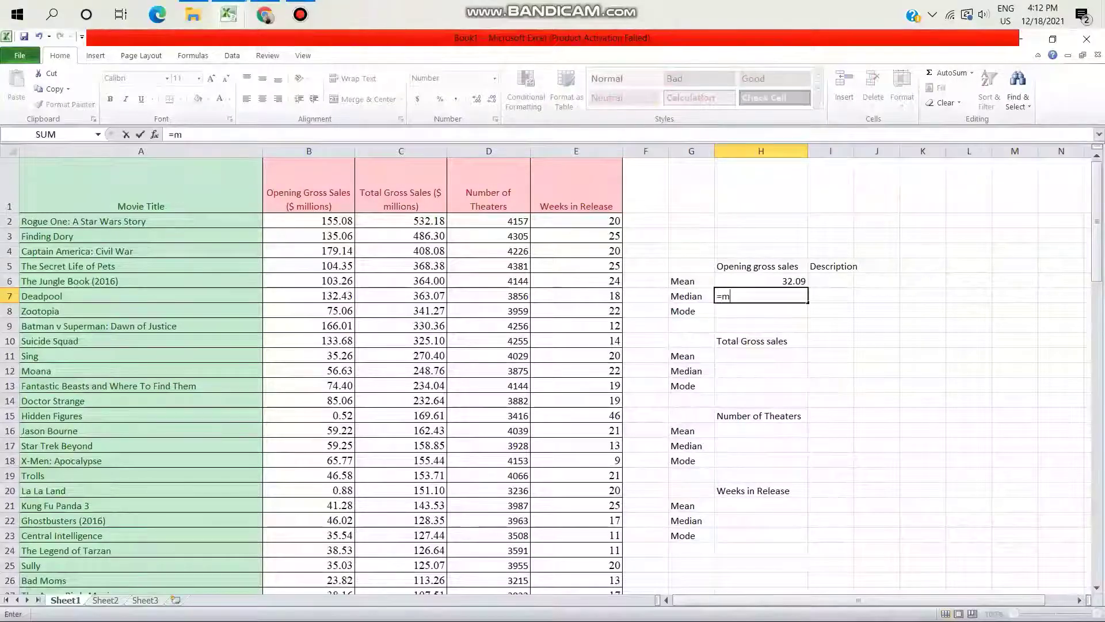
text(edian()
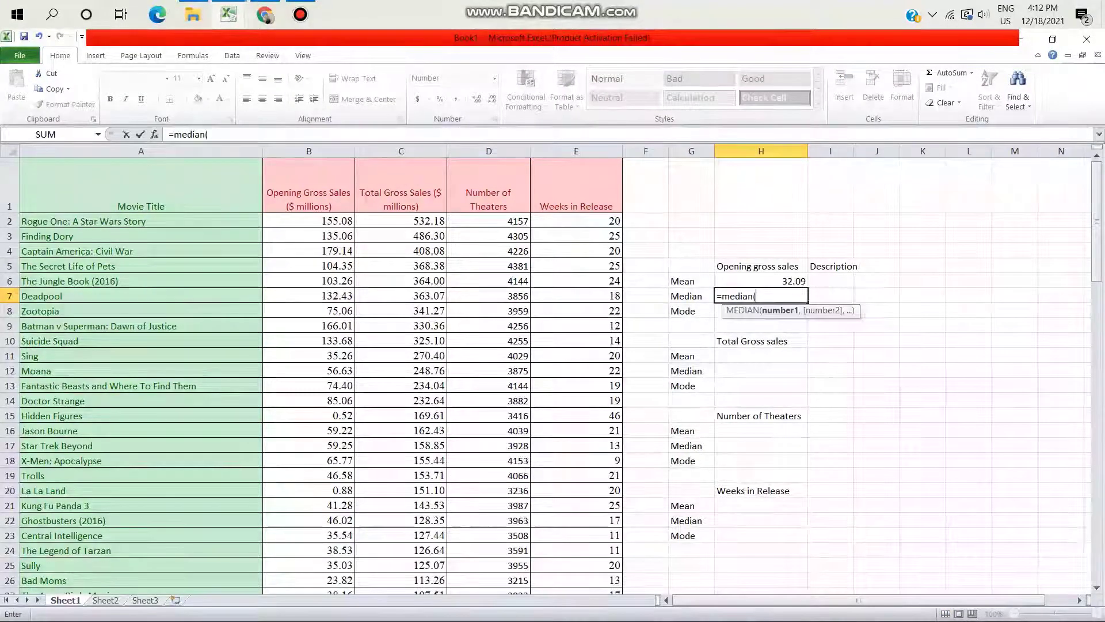
text(b2)
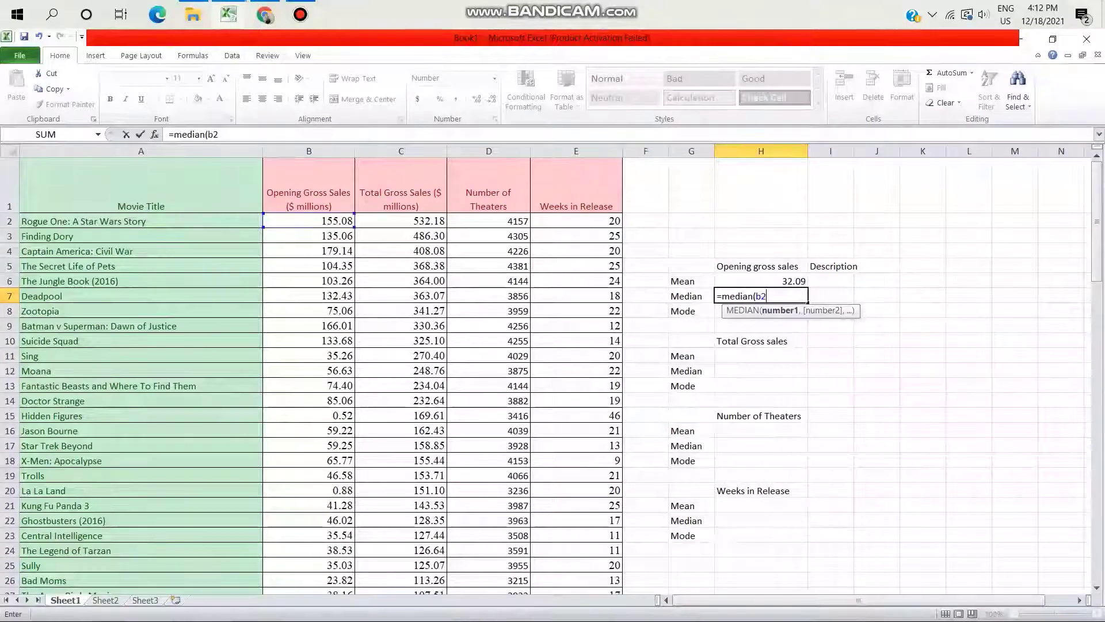
text(:b101))
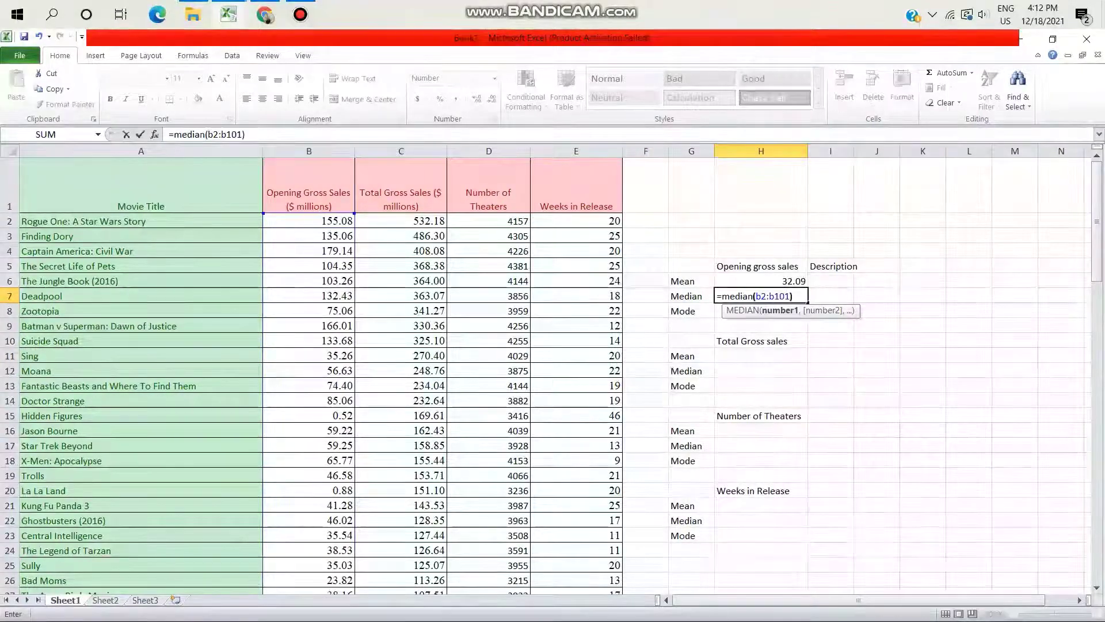
key(Return)
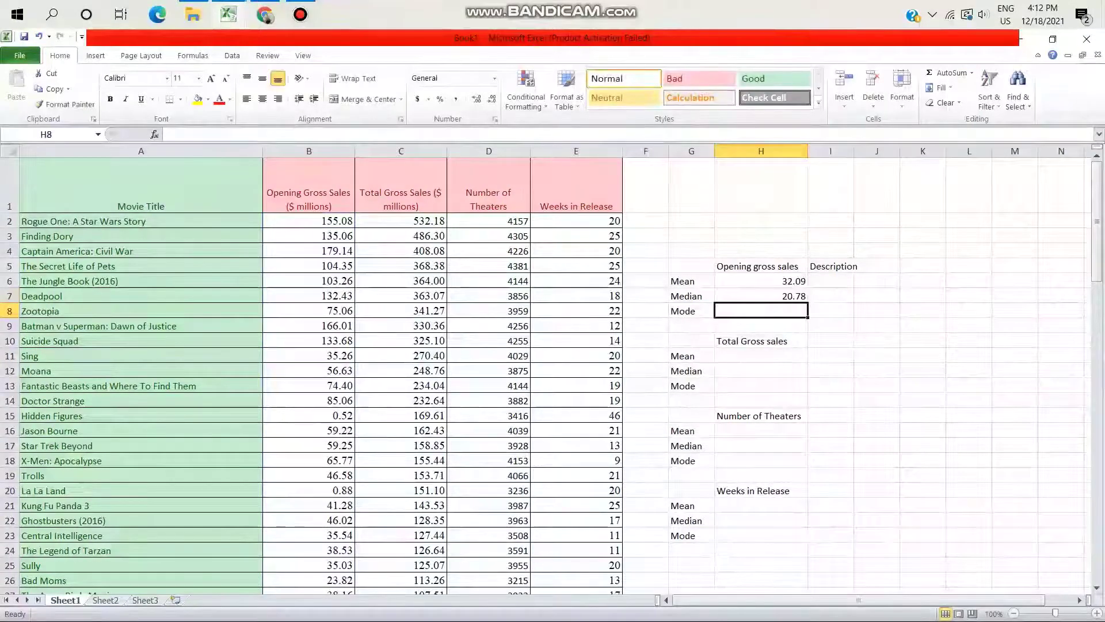
Calculate the Opening Gross Sales mode in H8 with the MODE function over B2:B101
text(=mod)
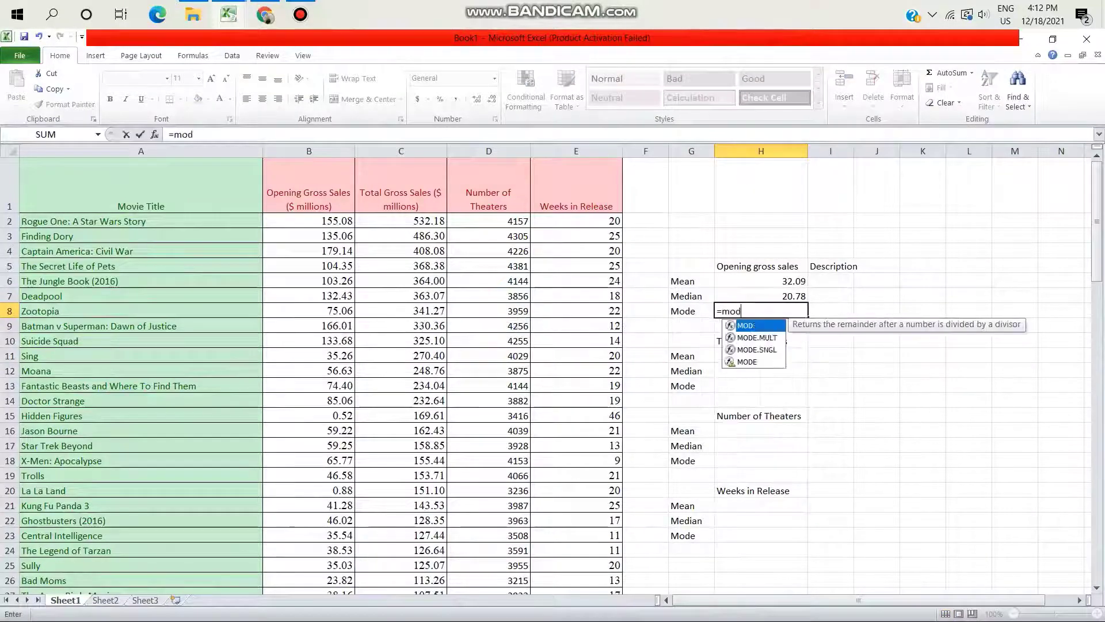
text(e(b2)
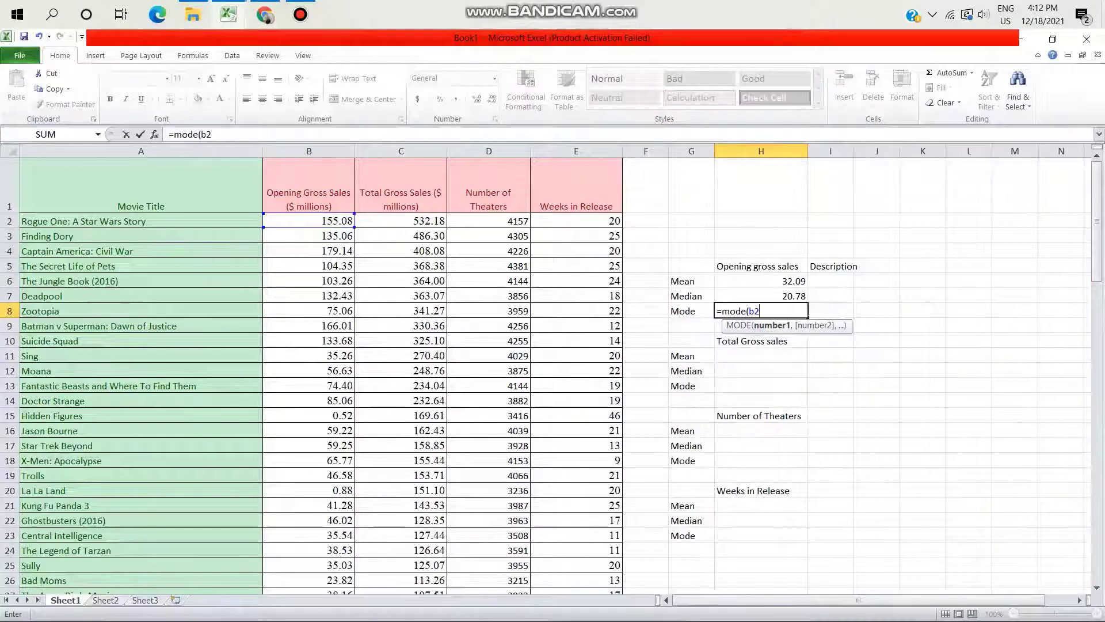
text(:b101)
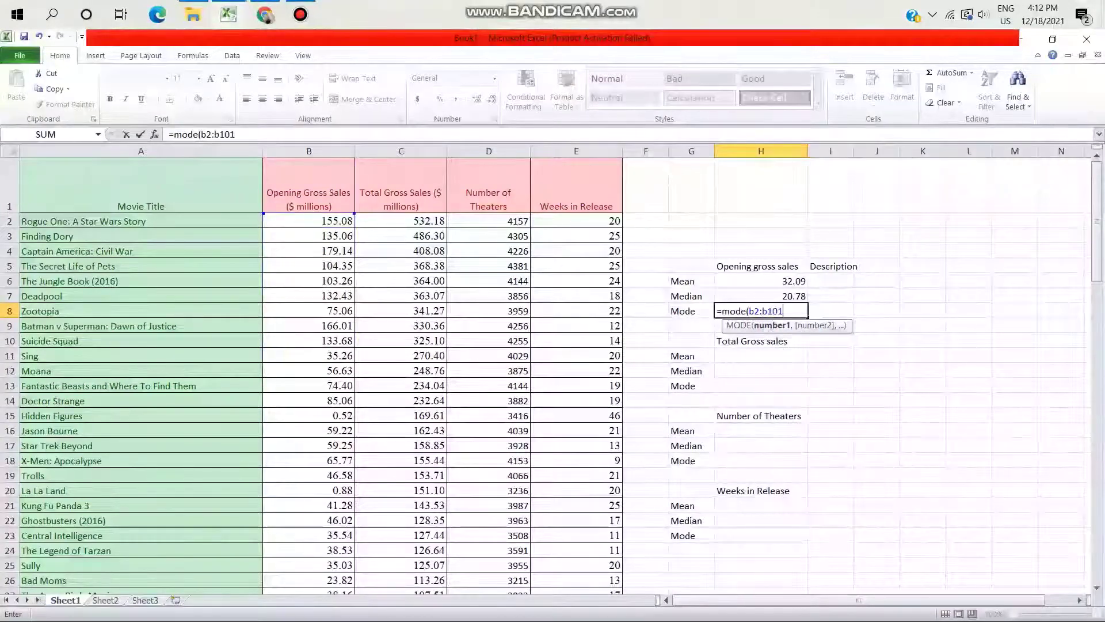
text())
key(Return)
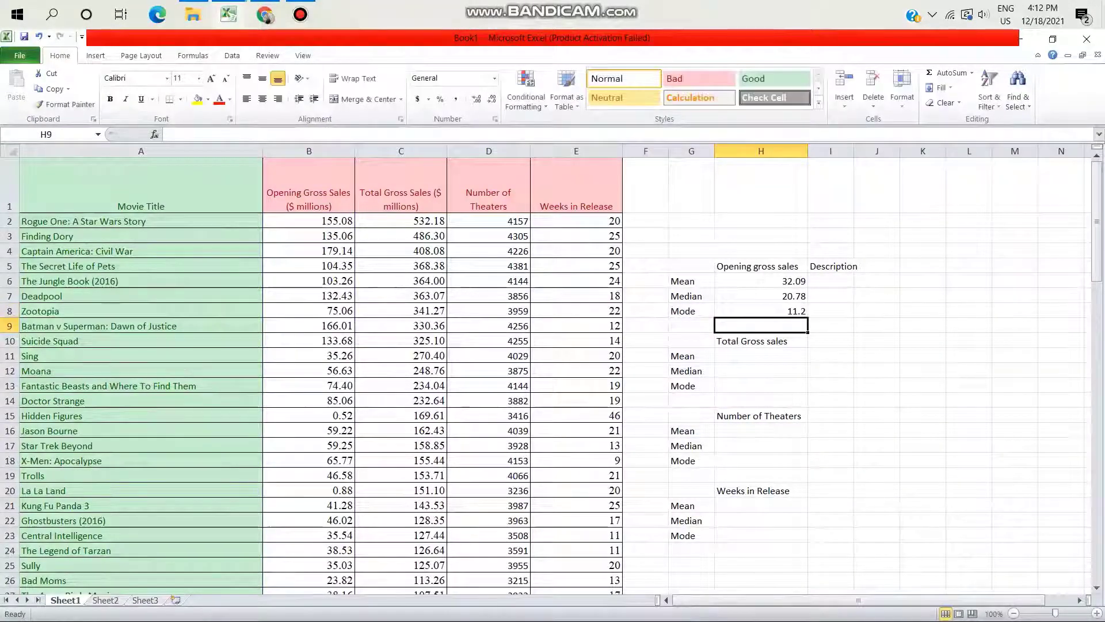
click(761, 296)
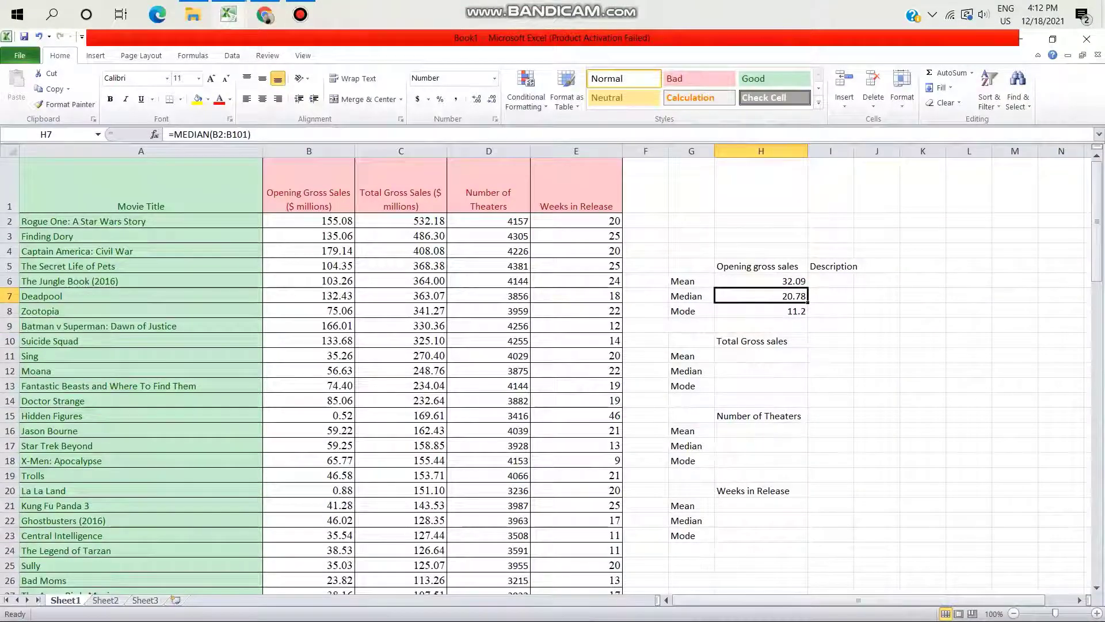
Calculate the Total Gross Sales mean in H11 with the AVERAGE function over C2:C101
click(761, 356)
text(=)
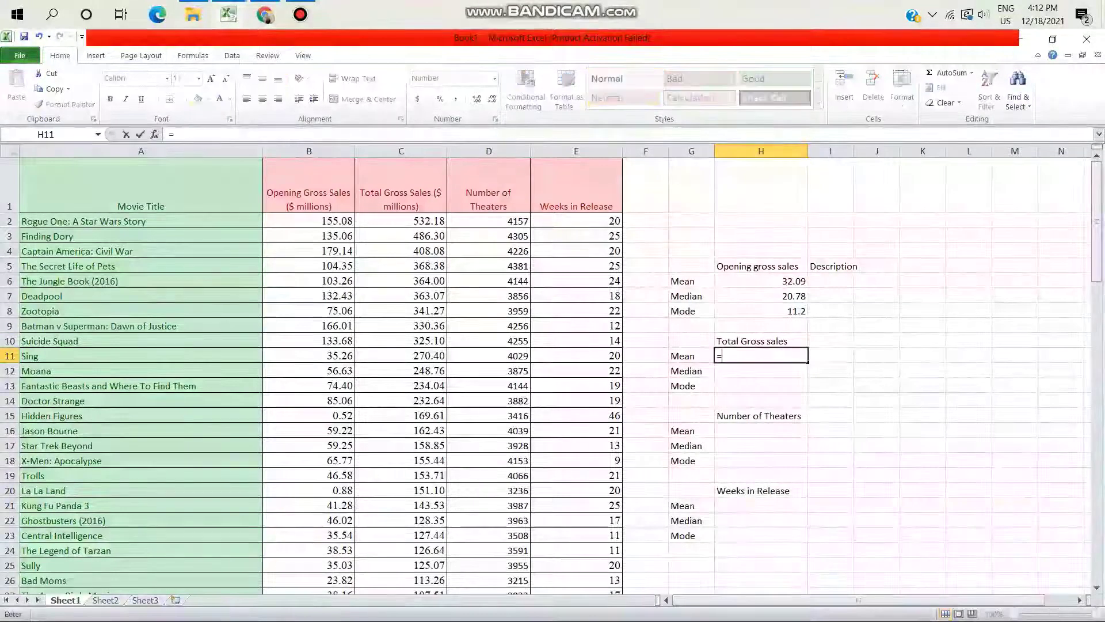
text(aver)
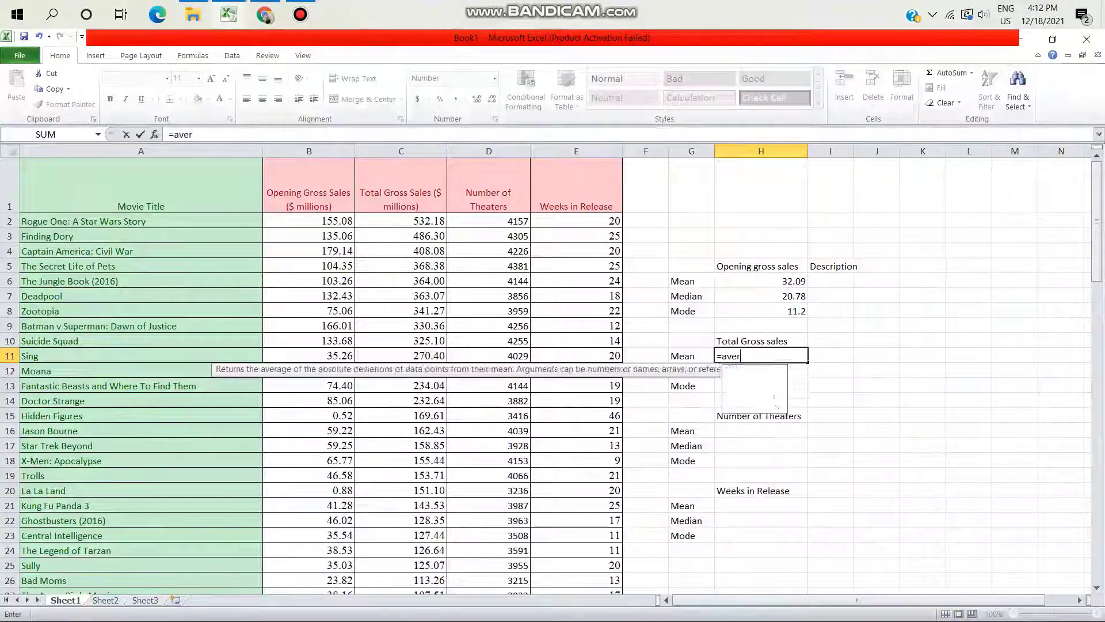
text(afe)
key(BackSpace)
key(BackSpace)
key(BackSpace)
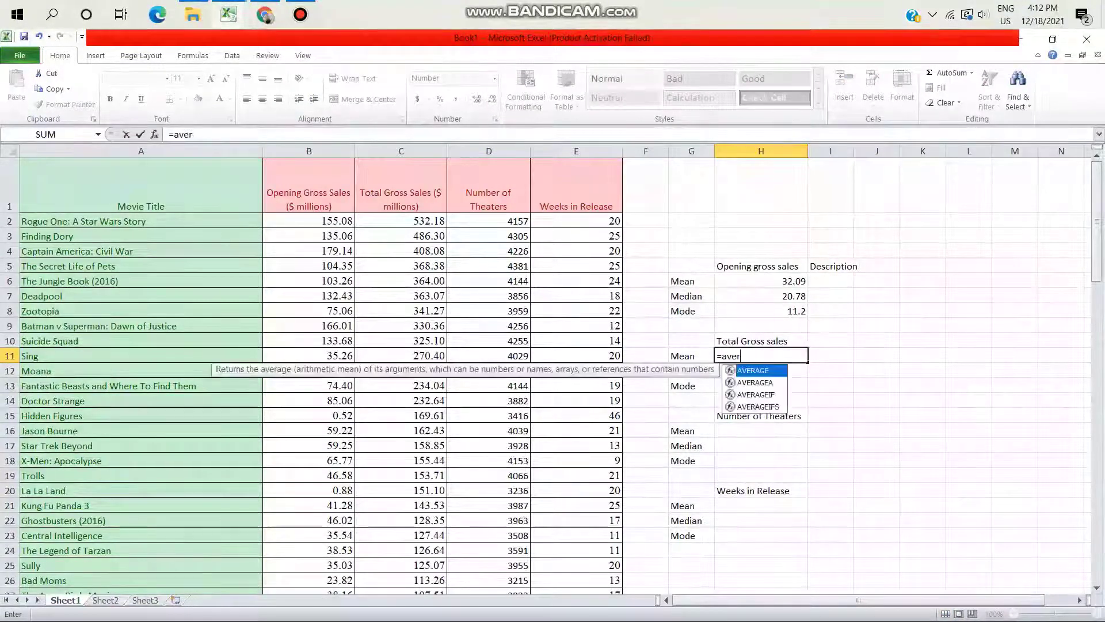
text(ade)
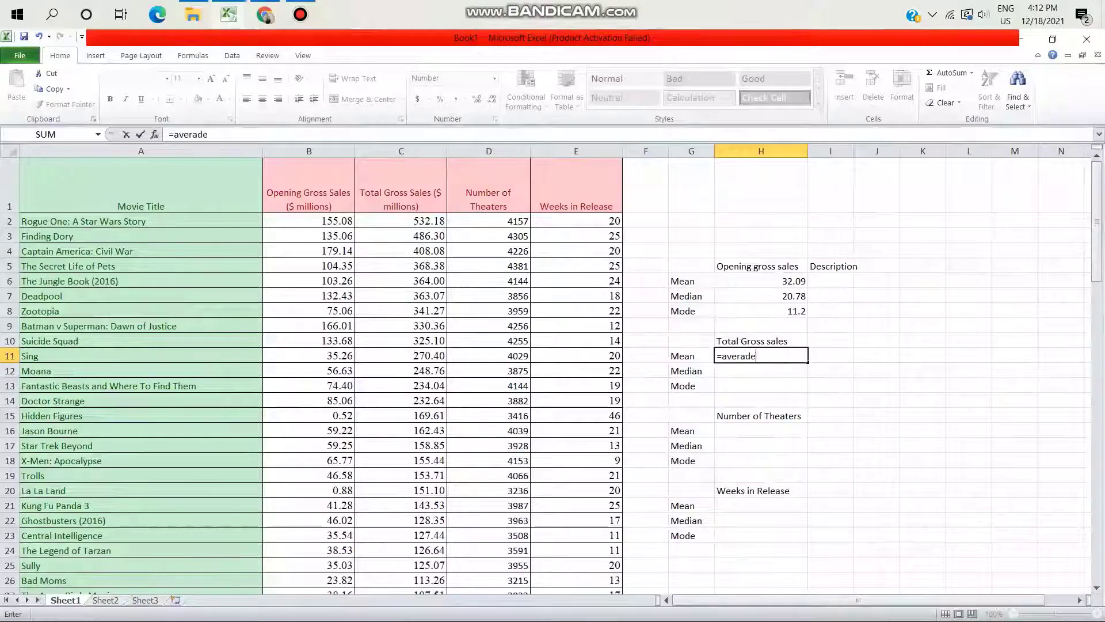
key(BackSpace)
text(f)
key(BackSpace)
key(BackSpace)
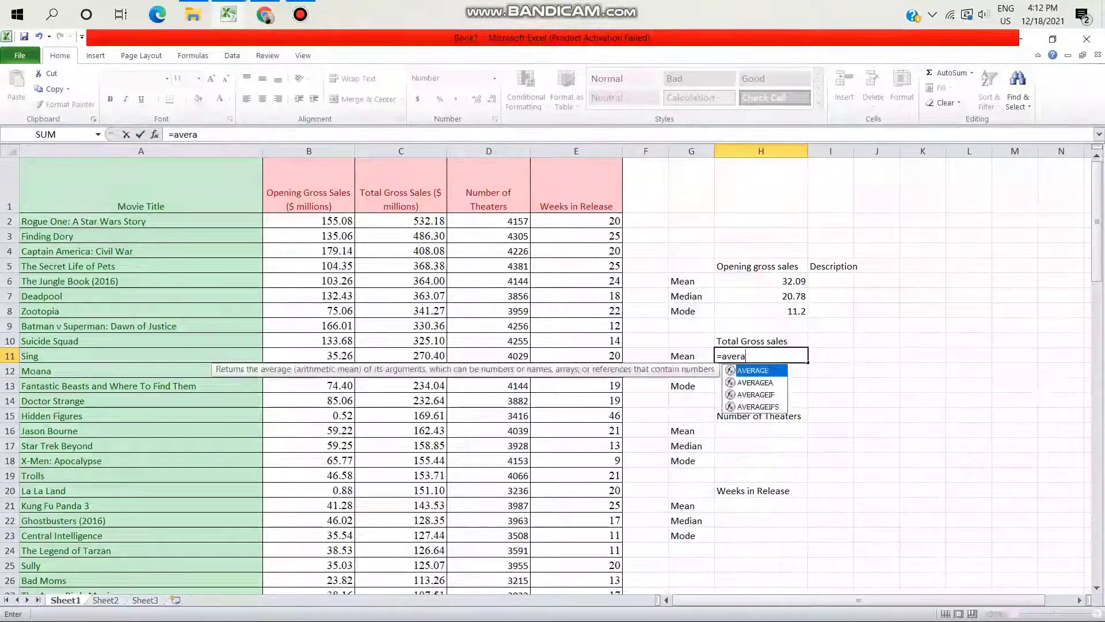
text(ge()
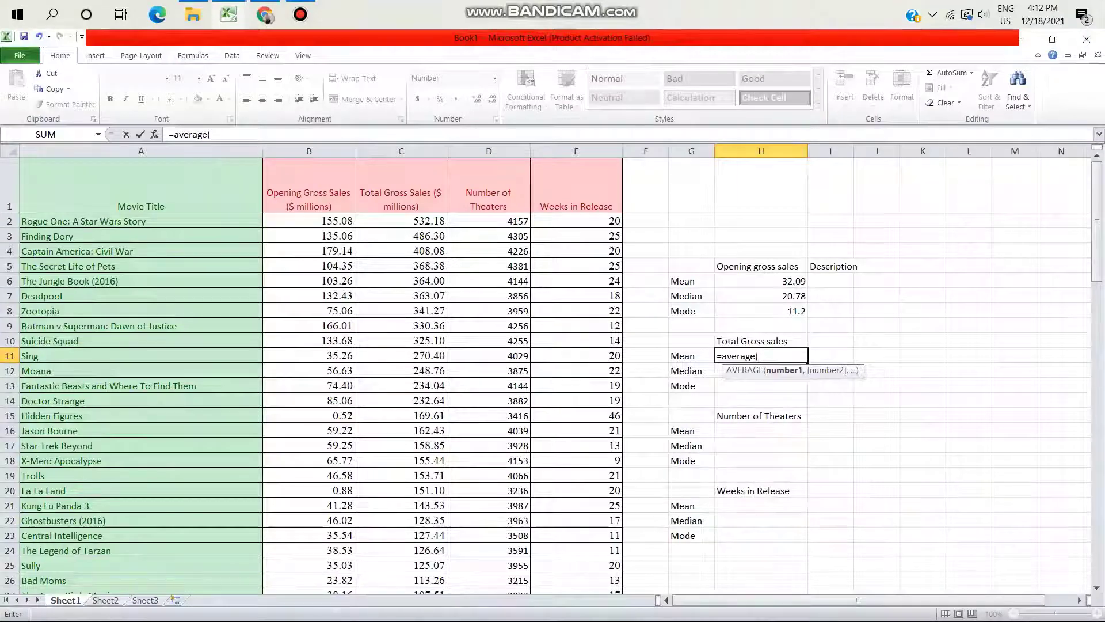
text(c)
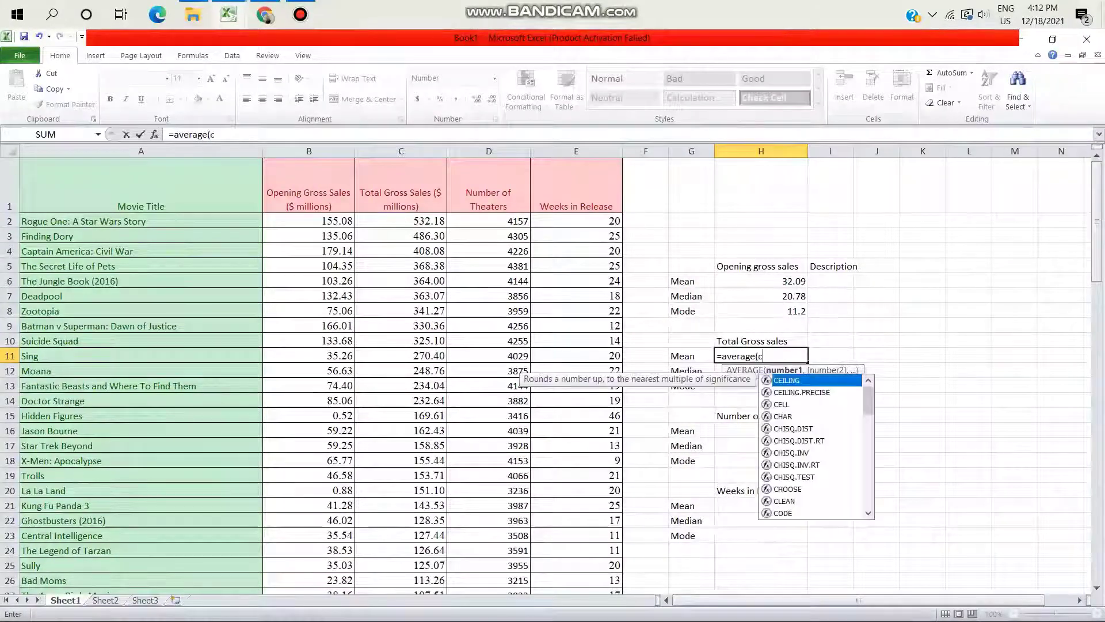
text(2:c101))
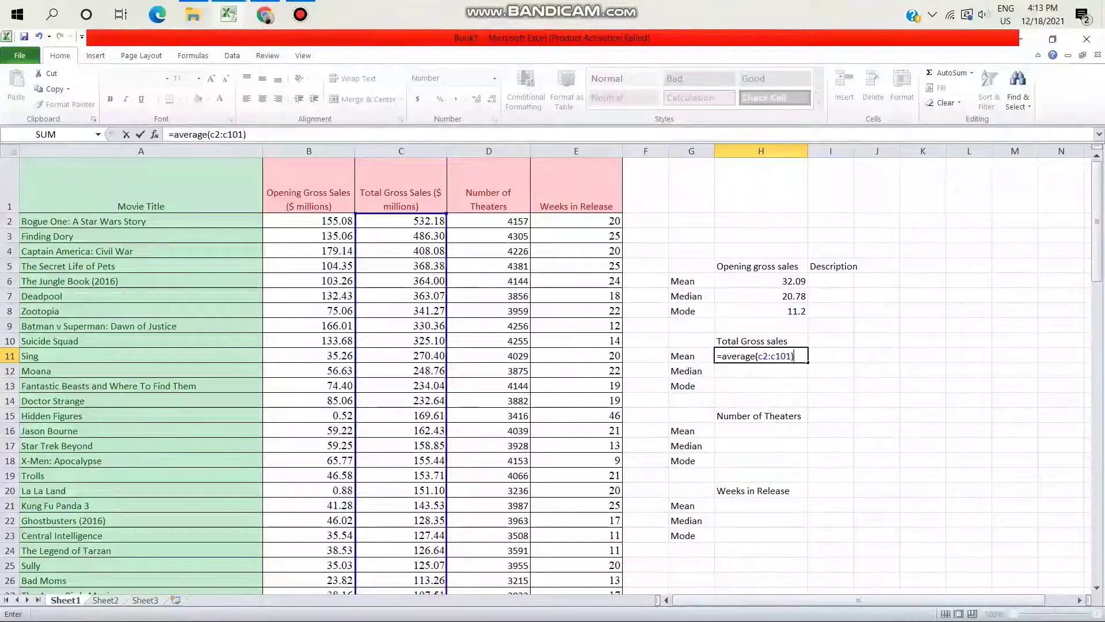
key(Return)
Calculate the Total Gross Sales median in H12 with the MEDIAN function over C2:C101
text(=)
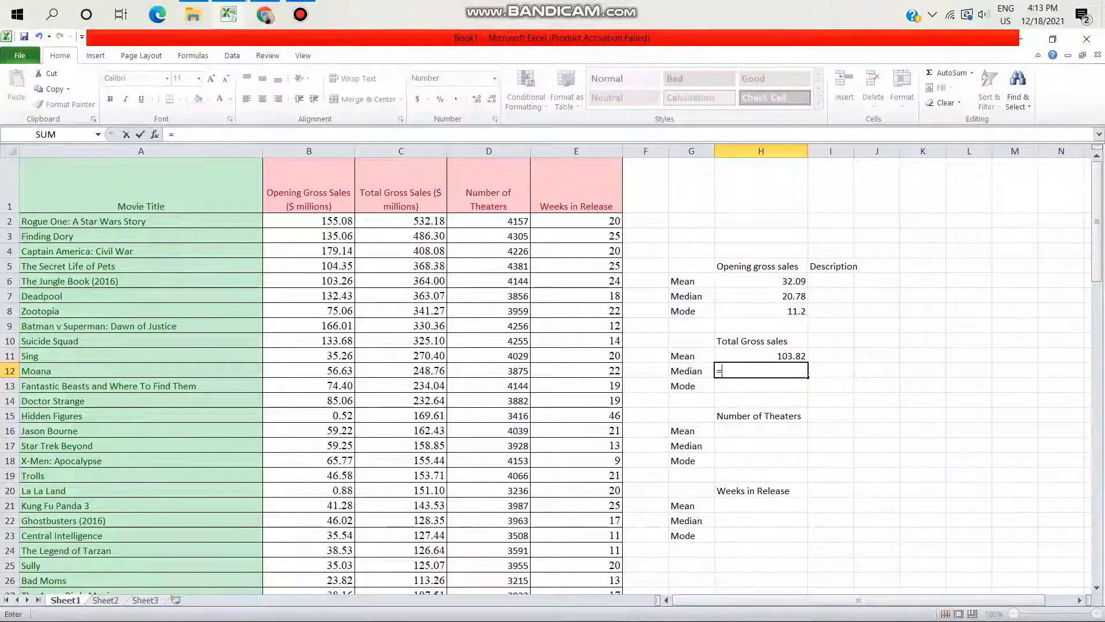
text(median)
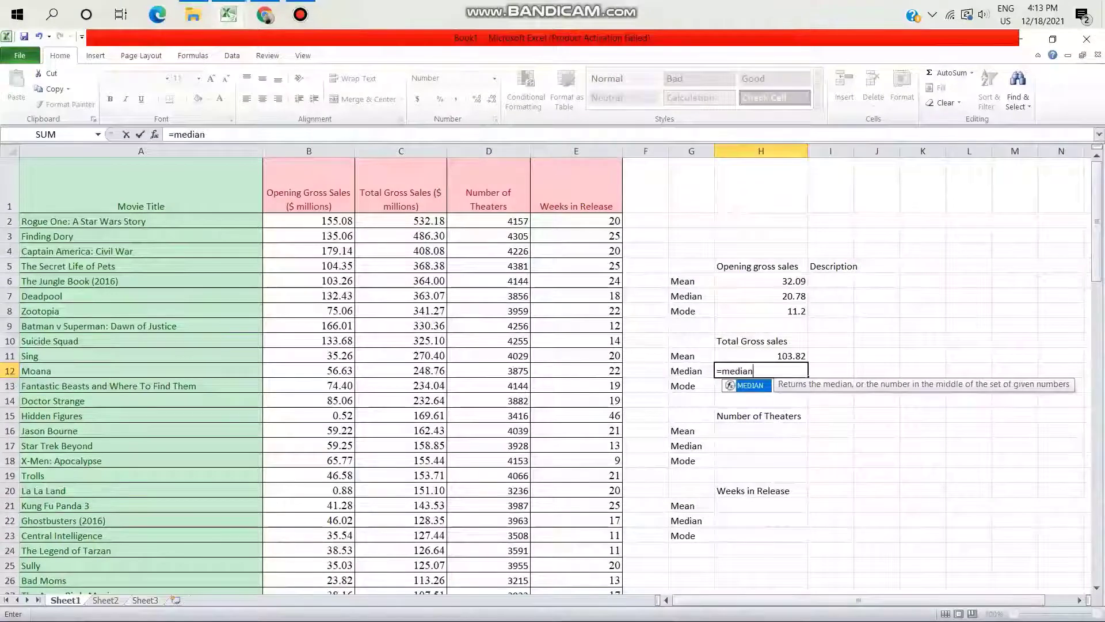
text(()
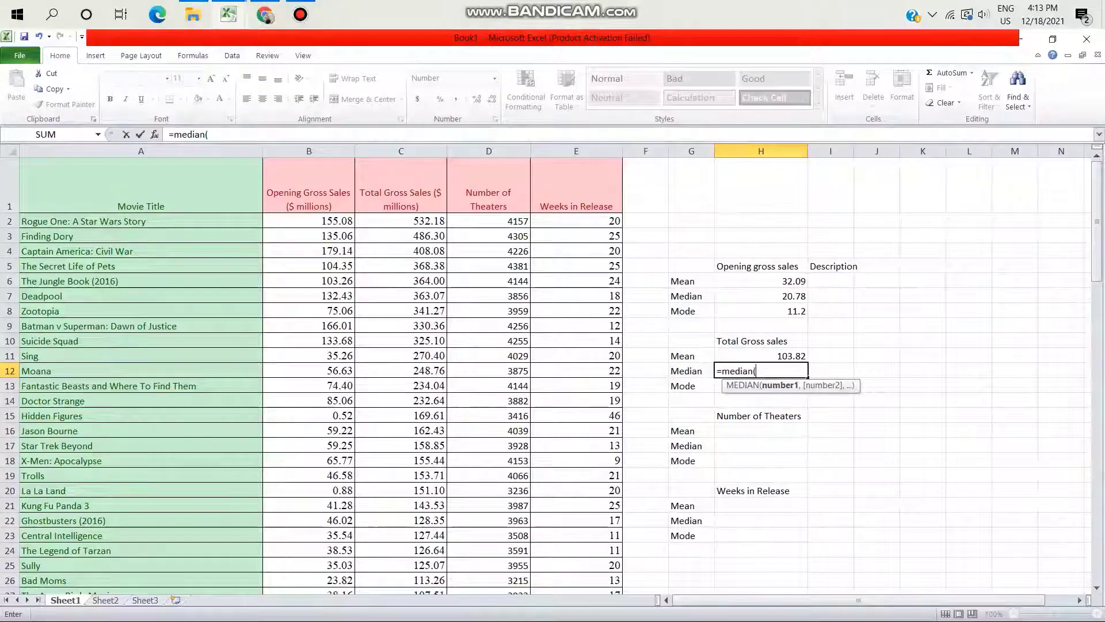
text(c2)
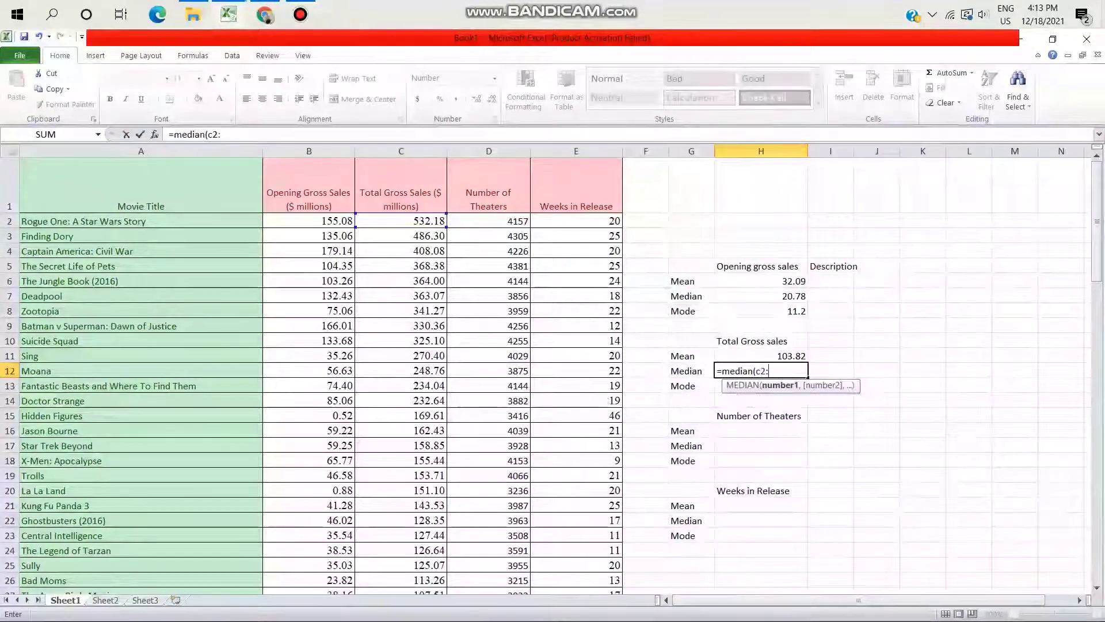
text(:c101)
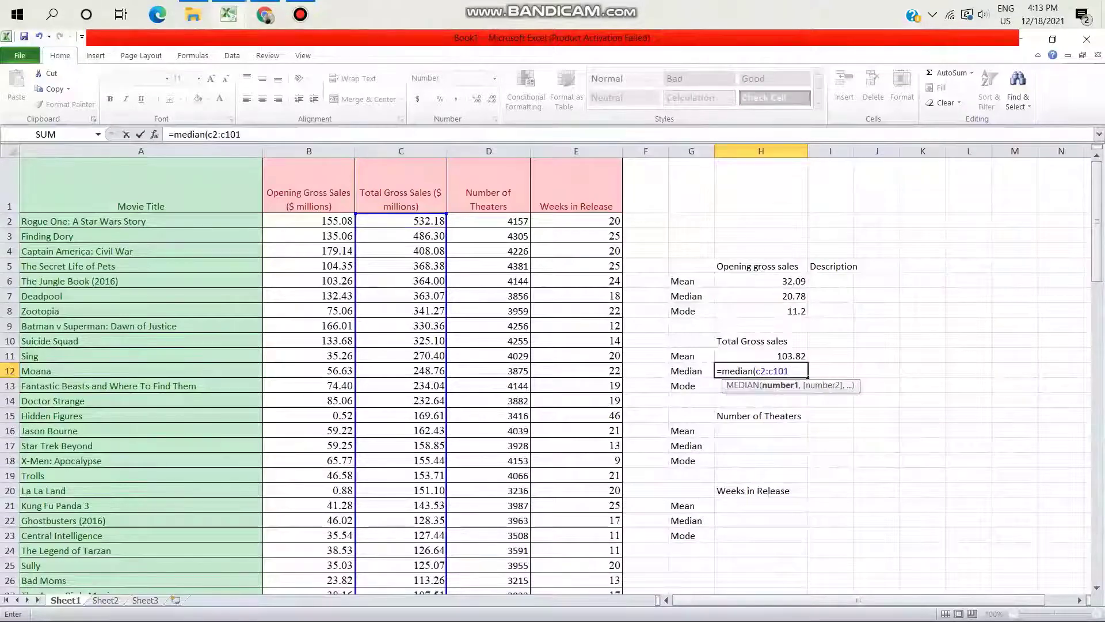
text())
key(Return)
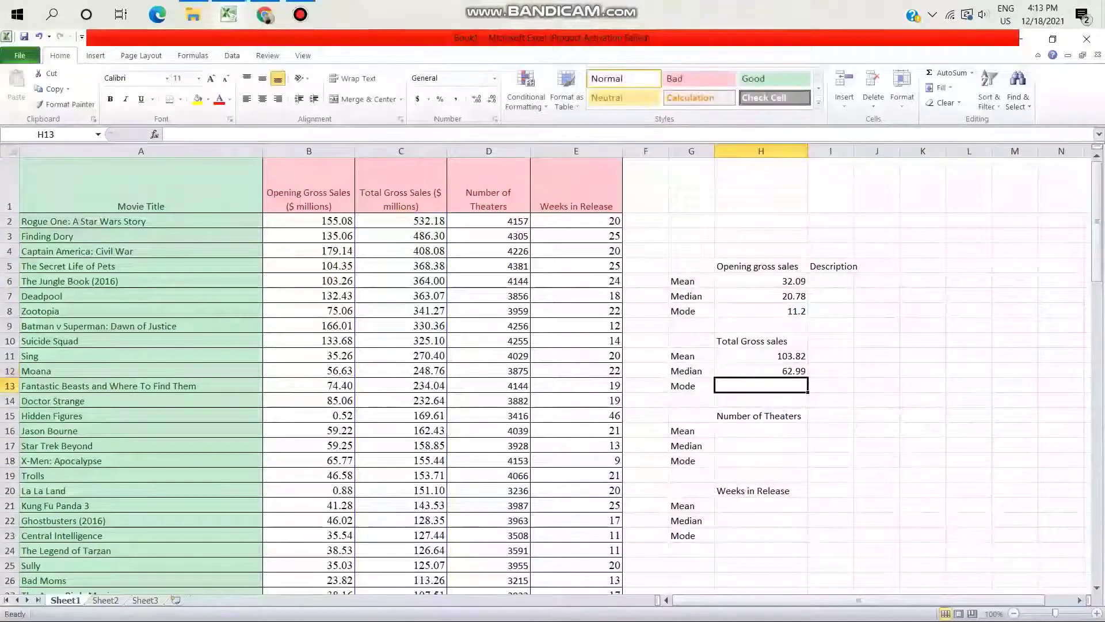
Enter a MODE formula over C2:C101 in H13 for the Total Gross Sales mode
text(=mo)
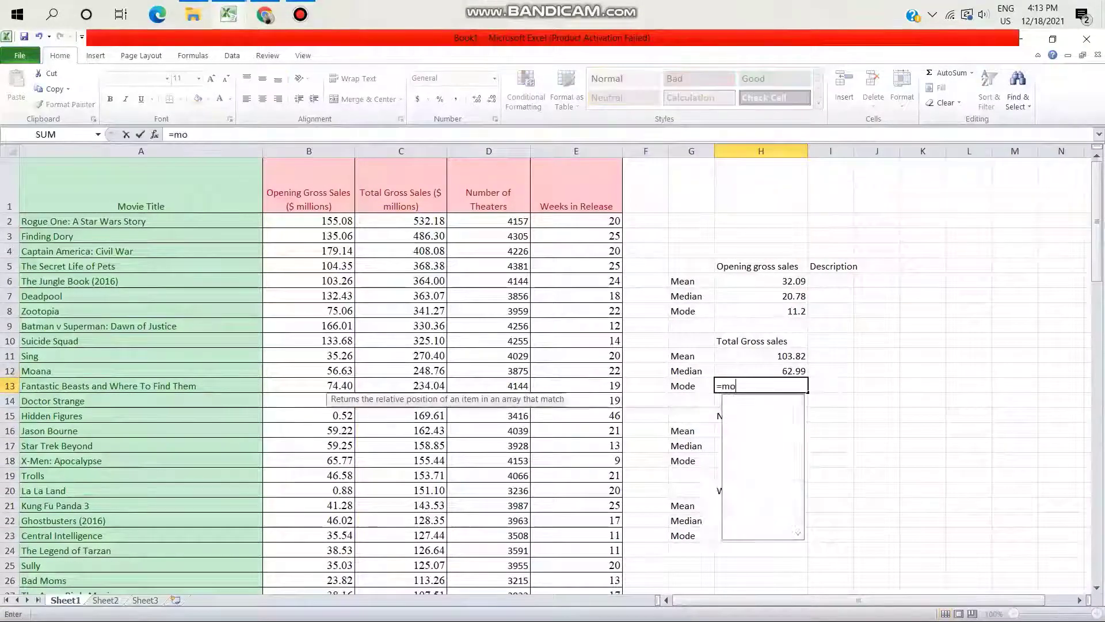
text(de()
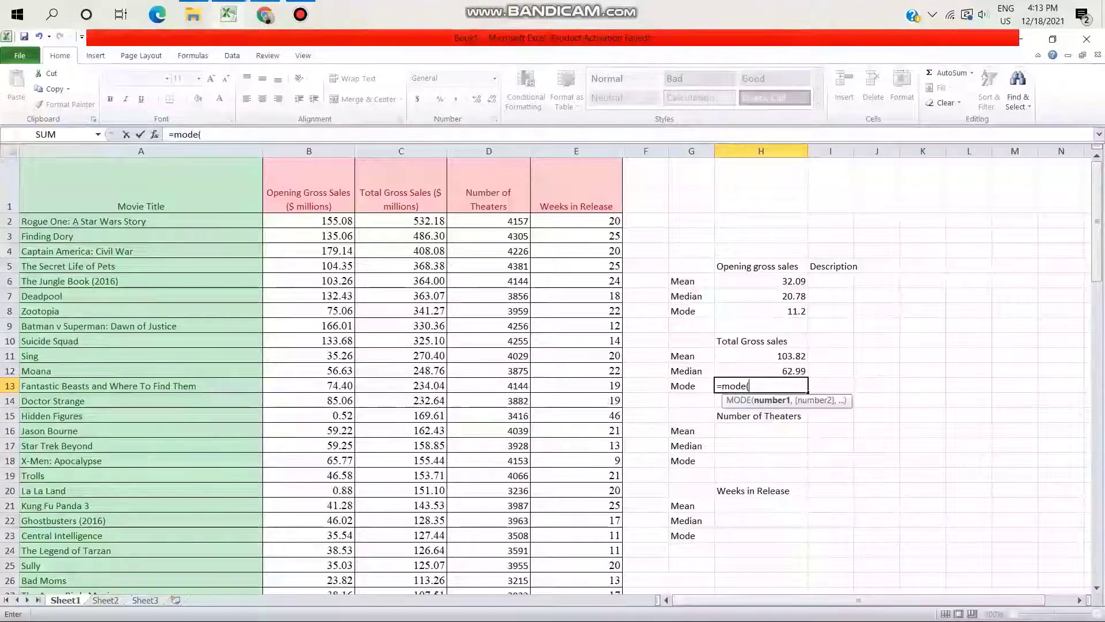
text(c2:c)
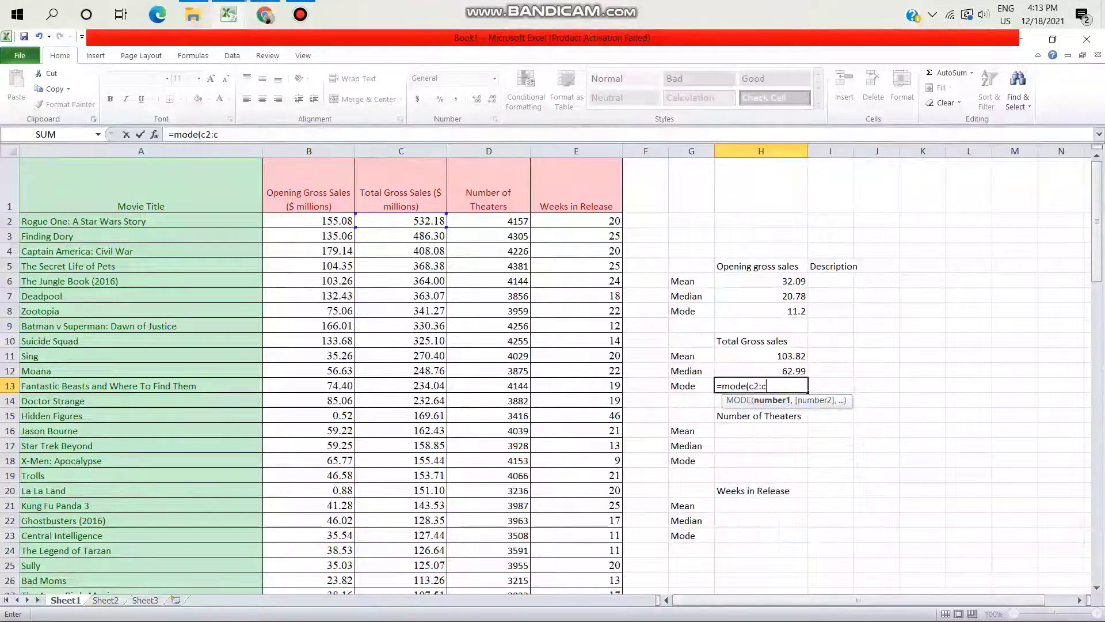
text(101)
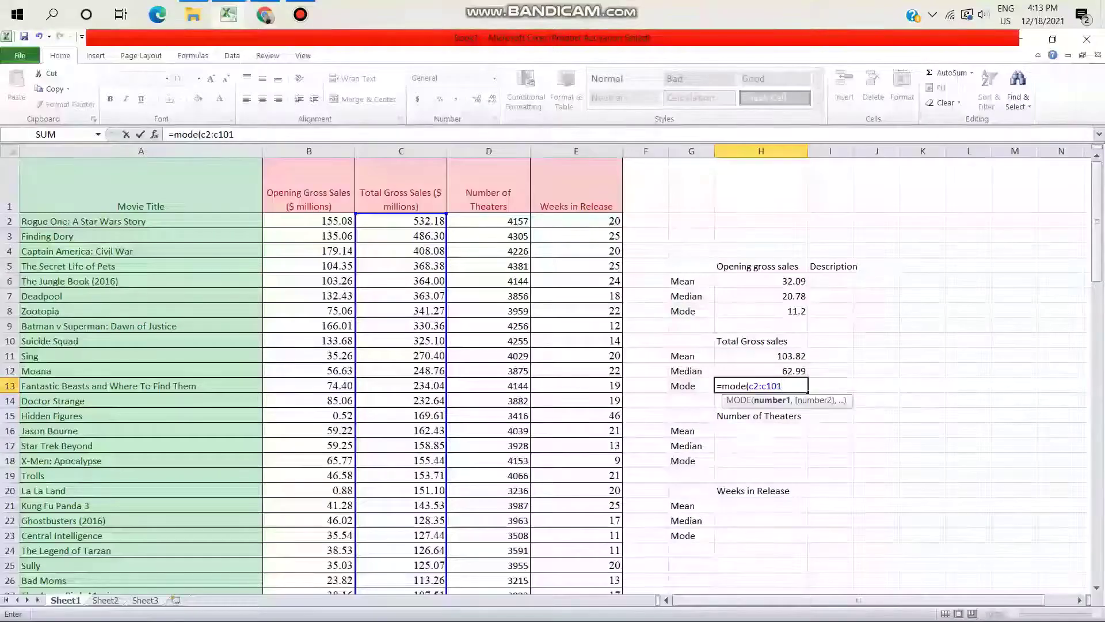
key(Return)
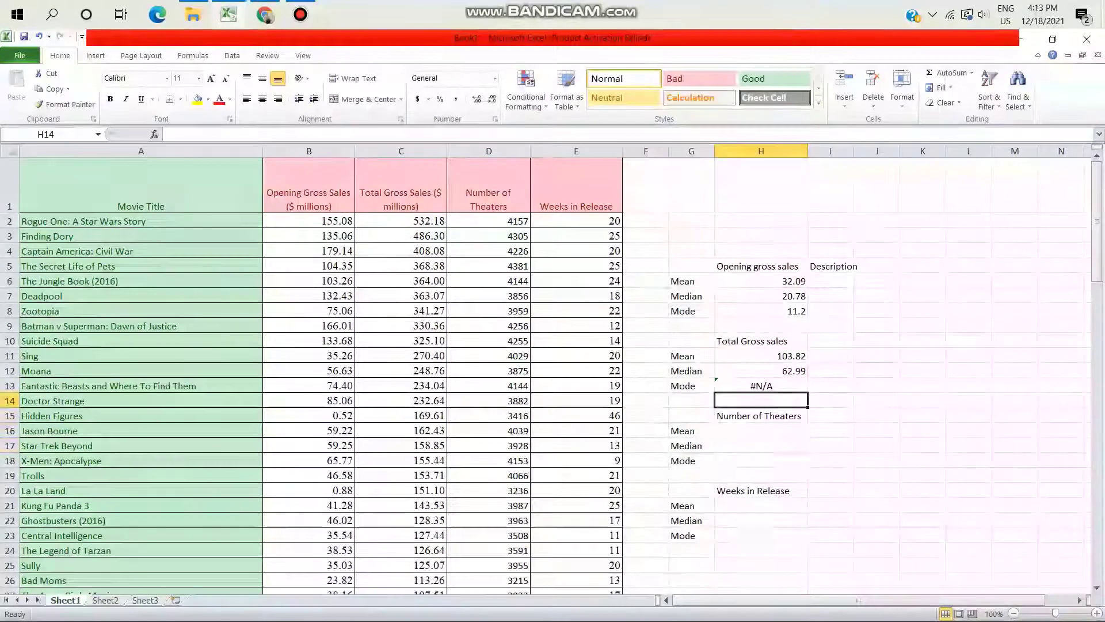
Calculate the Number of Theaters mean in H16 with the AVERAGE function over D2:D101
click(761, 445)
click(761, 430)
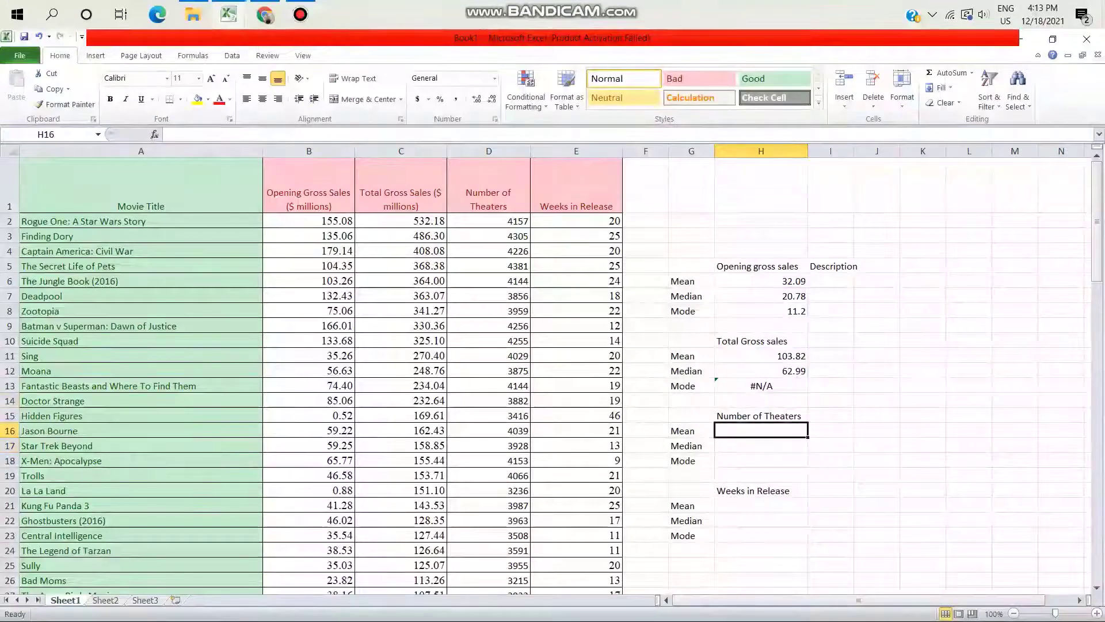
text(=ave)
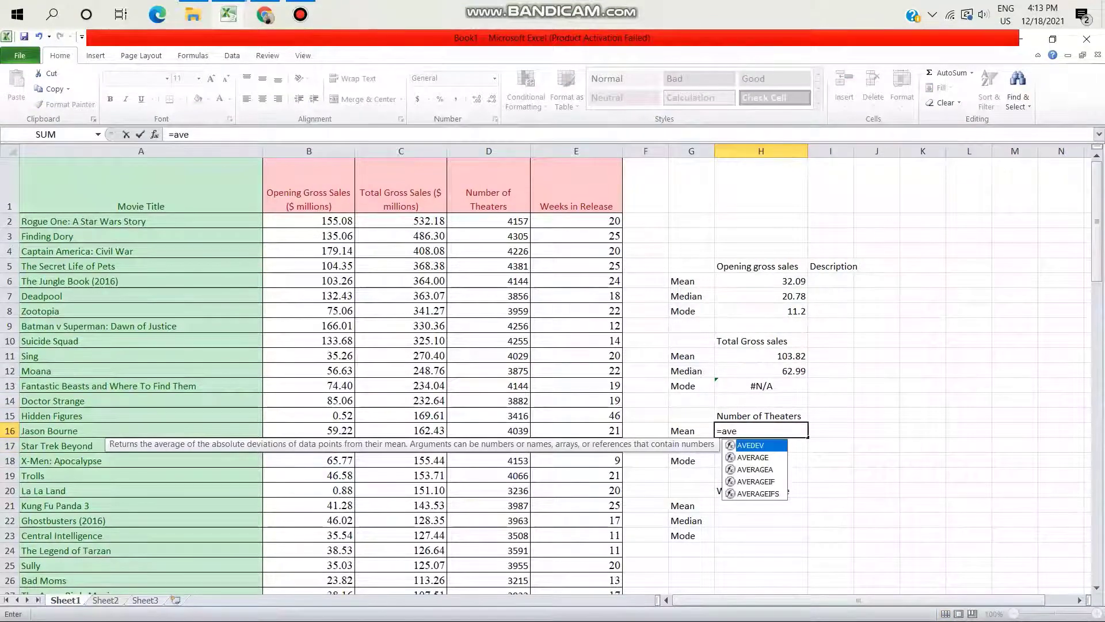
text(rage()
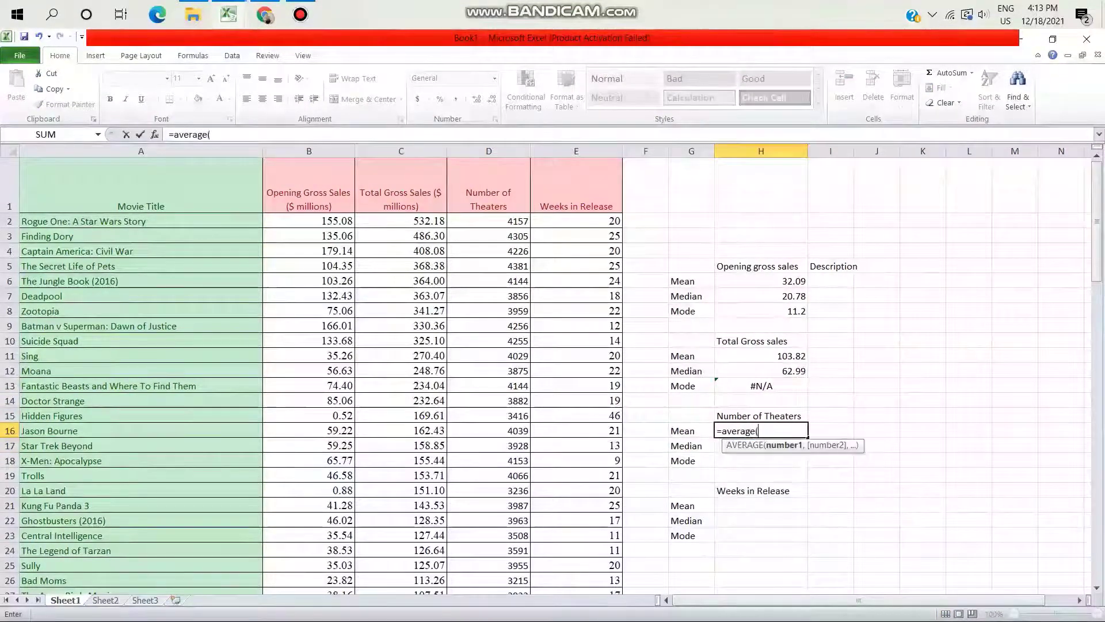
text(d2:d101))
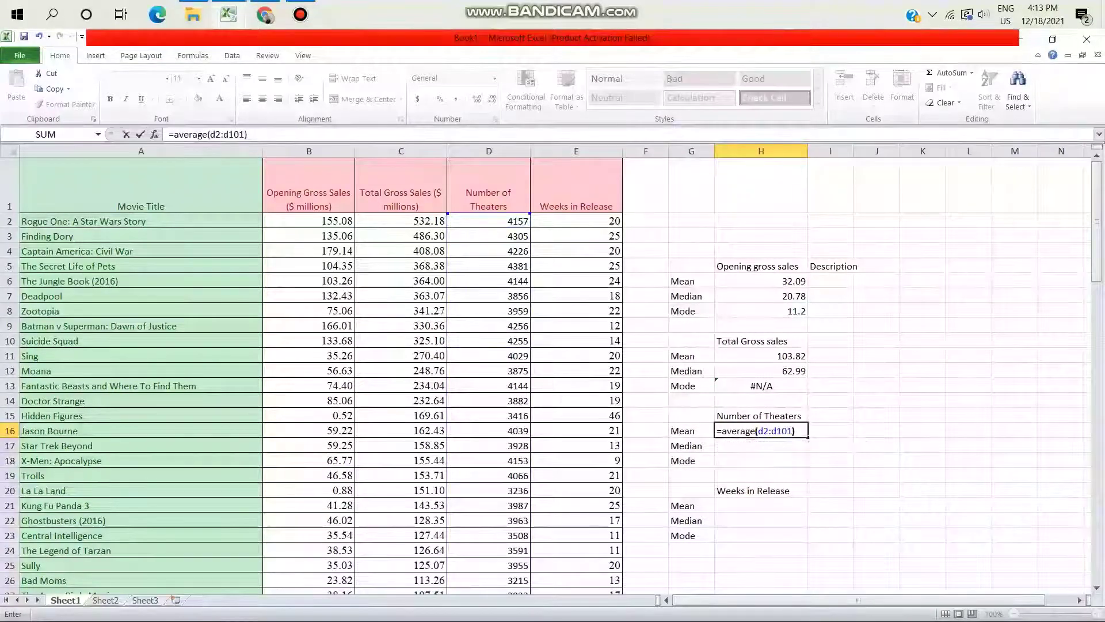
key(Return)
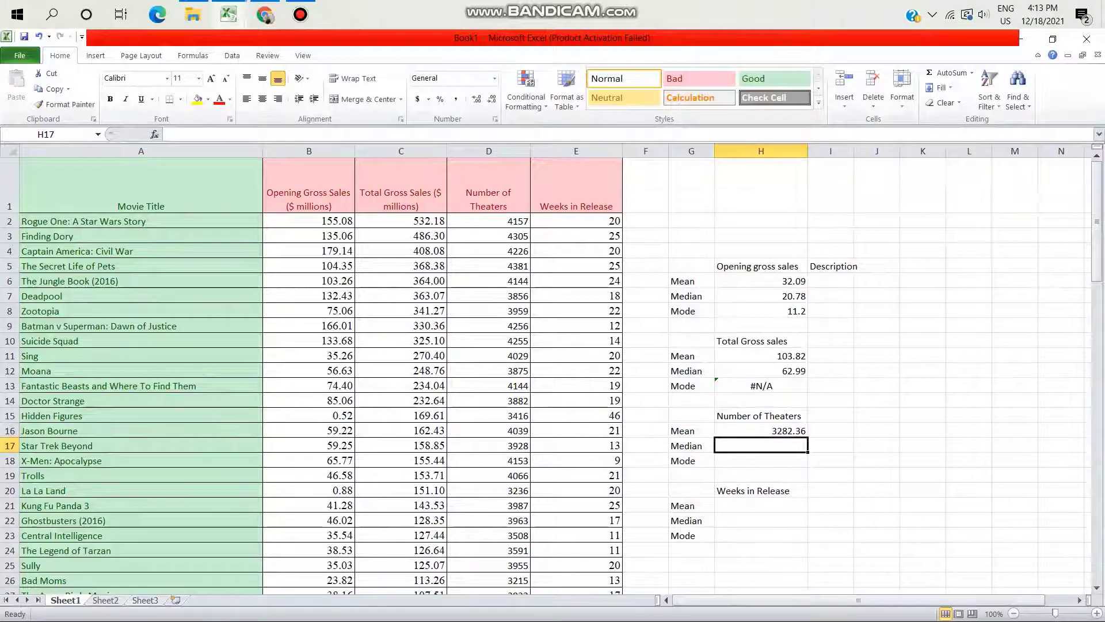
click(761, 431)
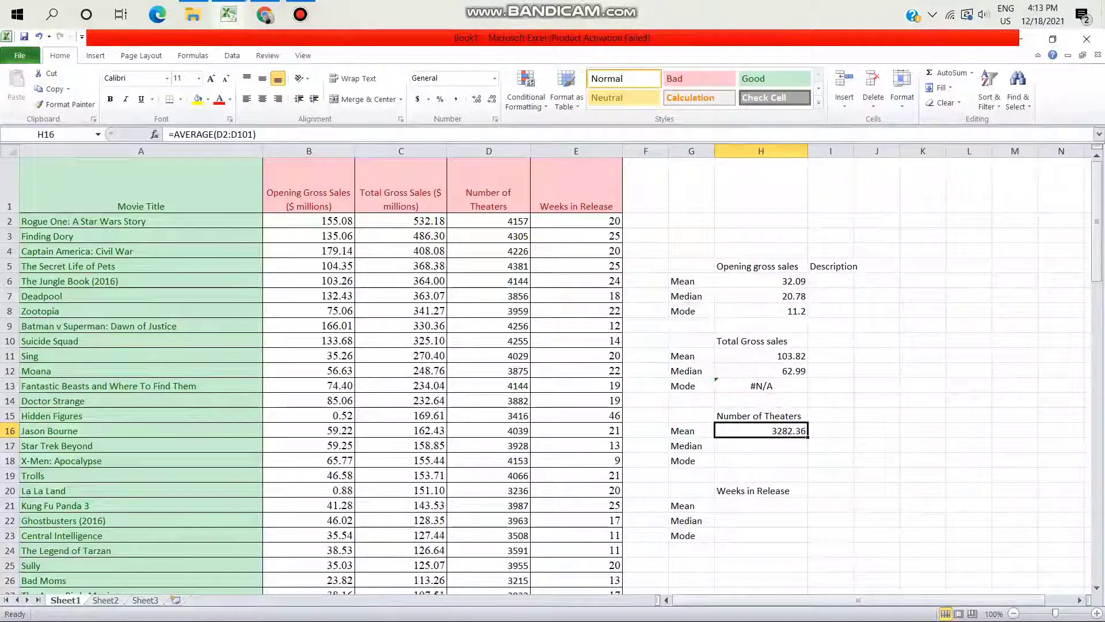
Calculate the Number of Theaters median in H17 with the MEDIAN function over D2:D101
click(761, 446)
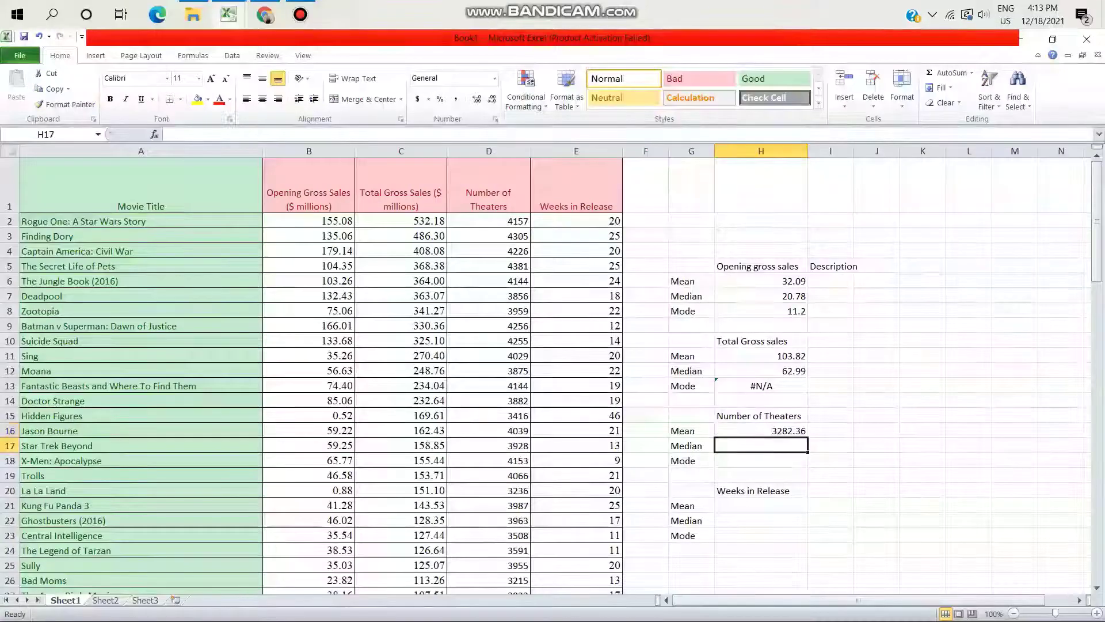
text(=)
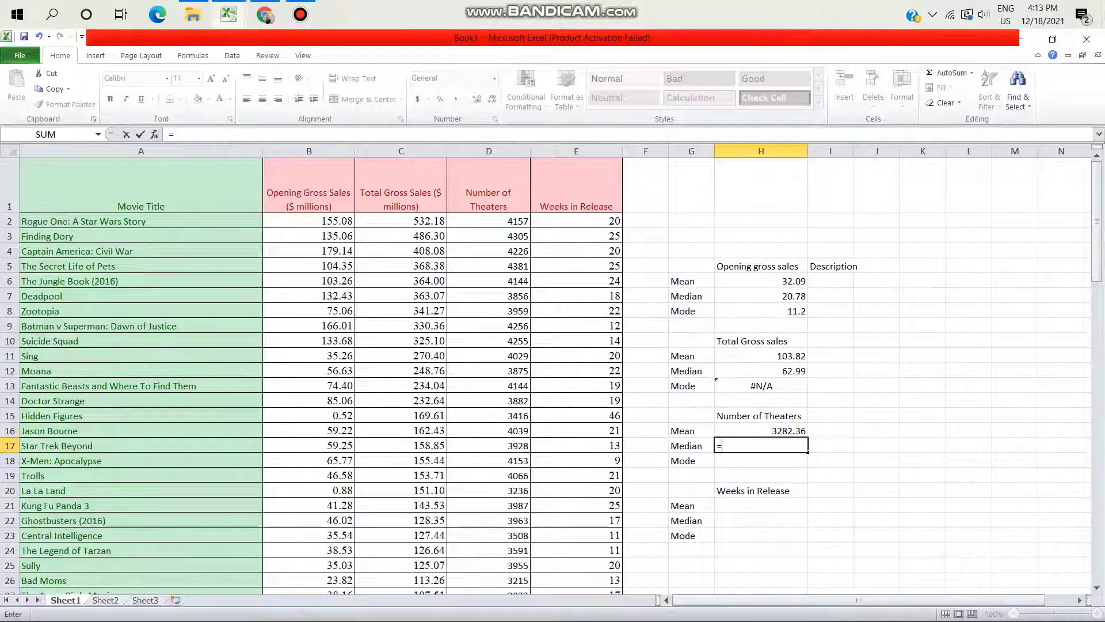
text(m)
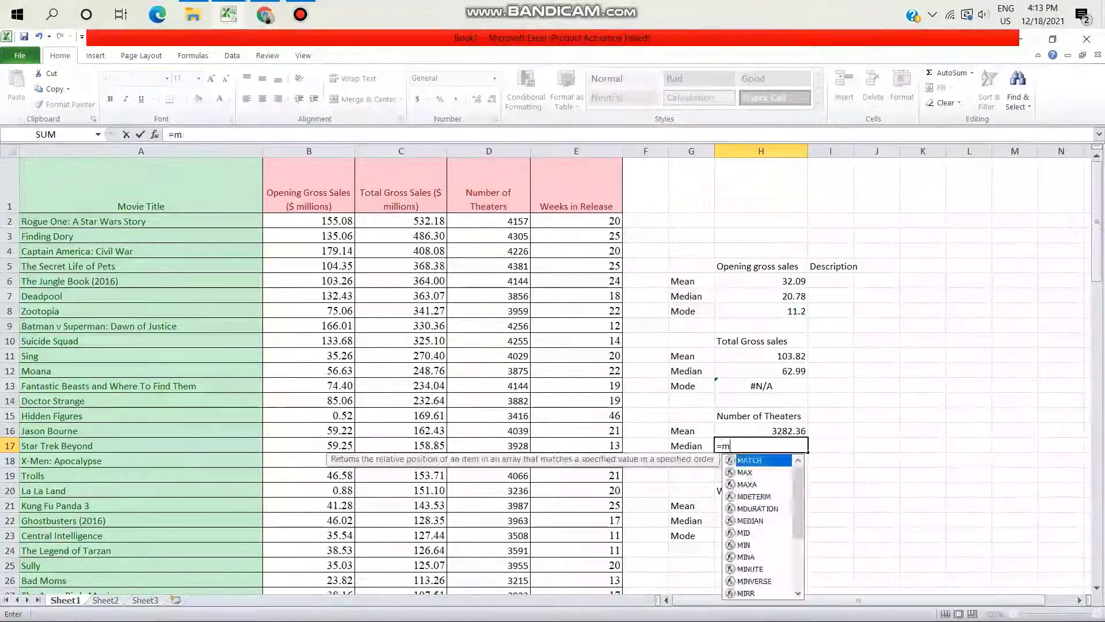
text(edian()
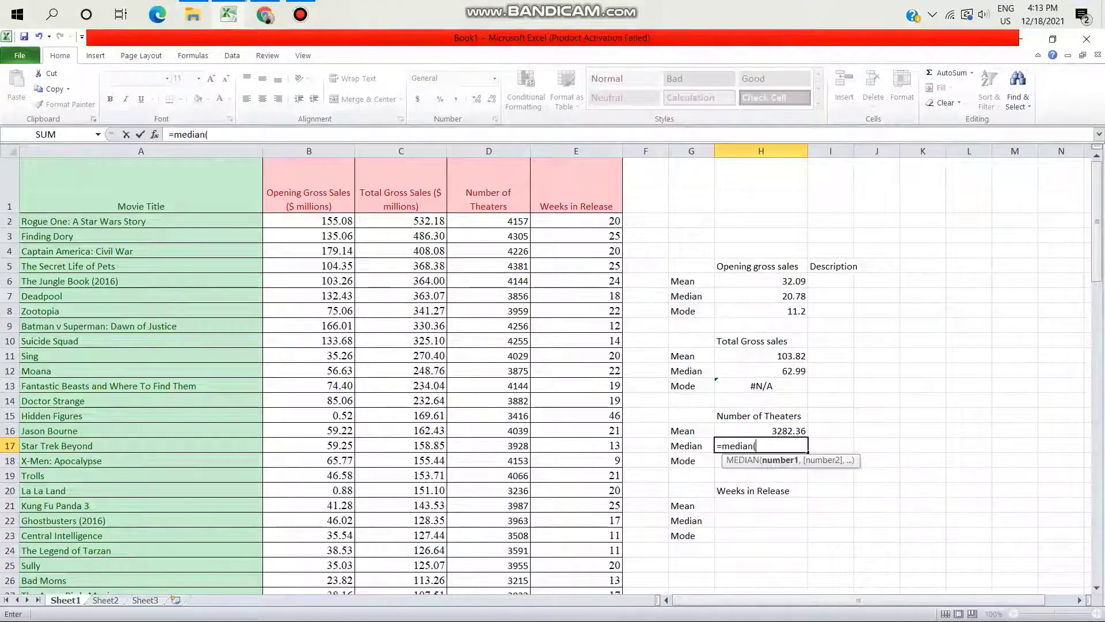
text(d2)
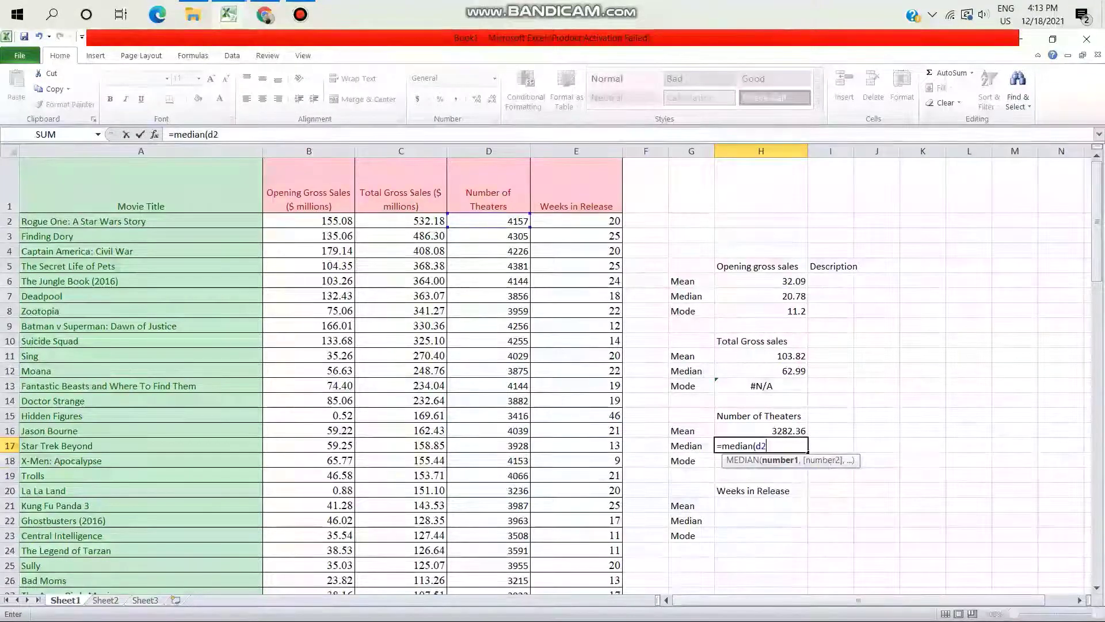
text(:d101)
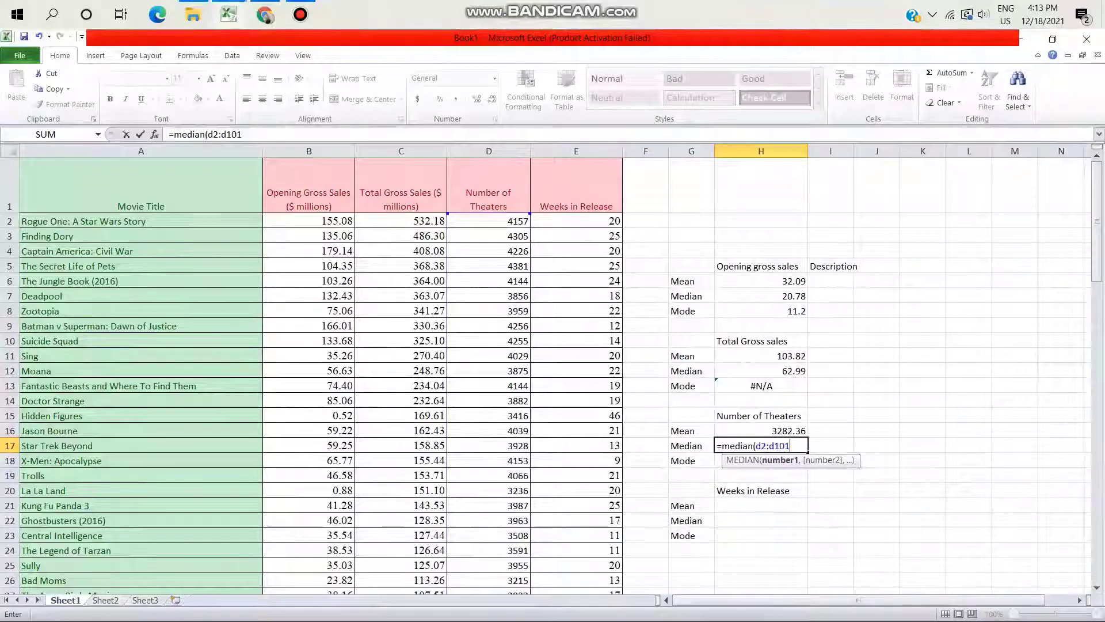
key(Return)
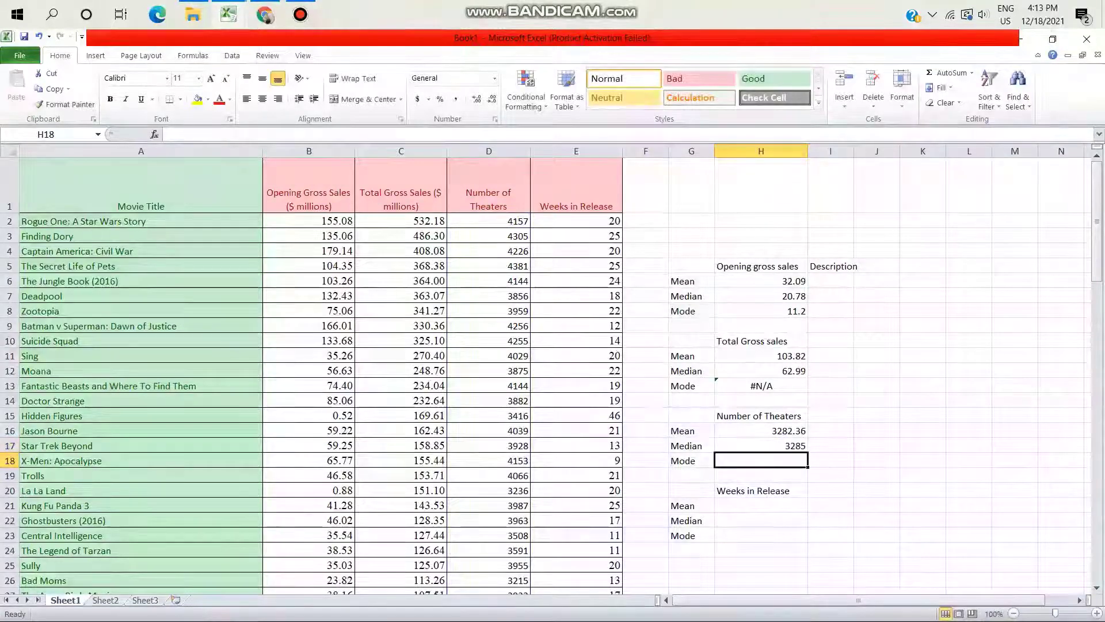
Calculate the Number of Theaters mode in H18 with the MODE function over D2:D101
text(=)
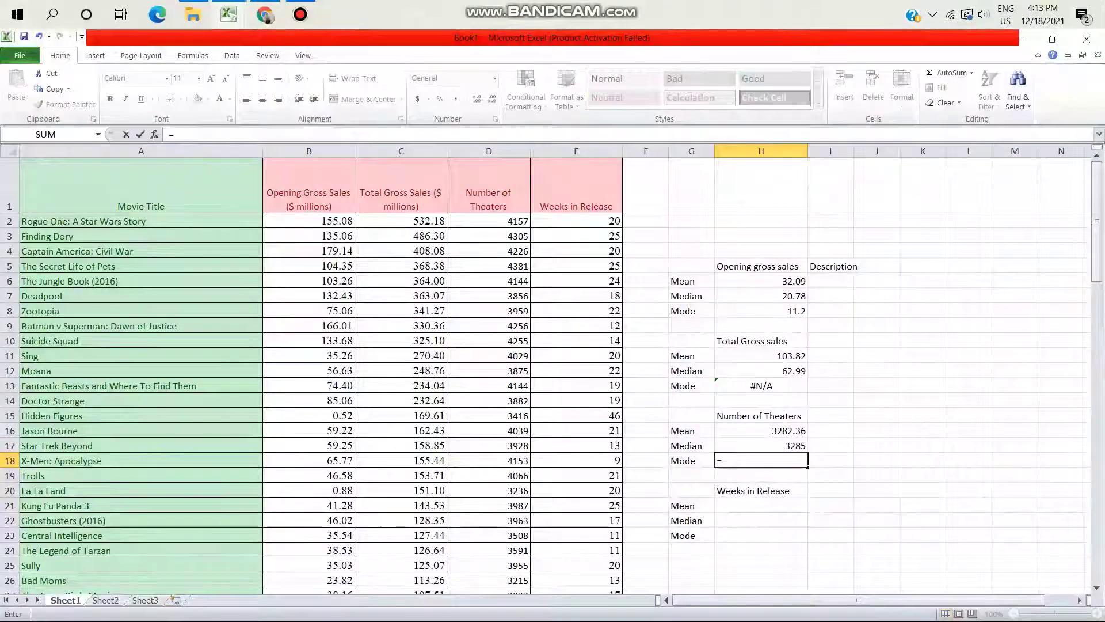
text(mode)
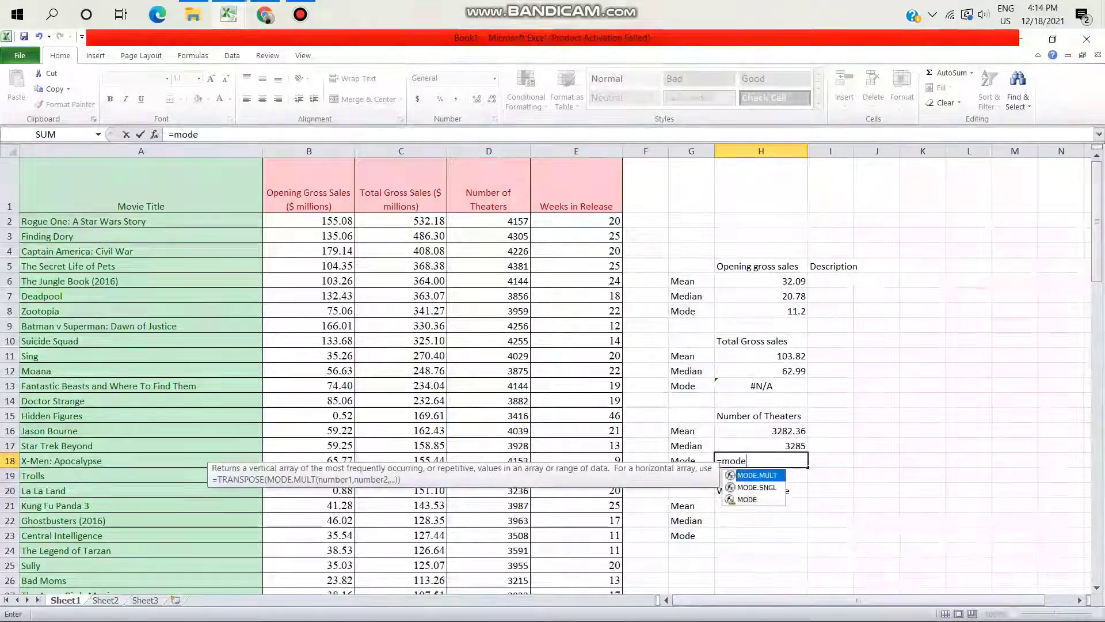
text((d2:d10)
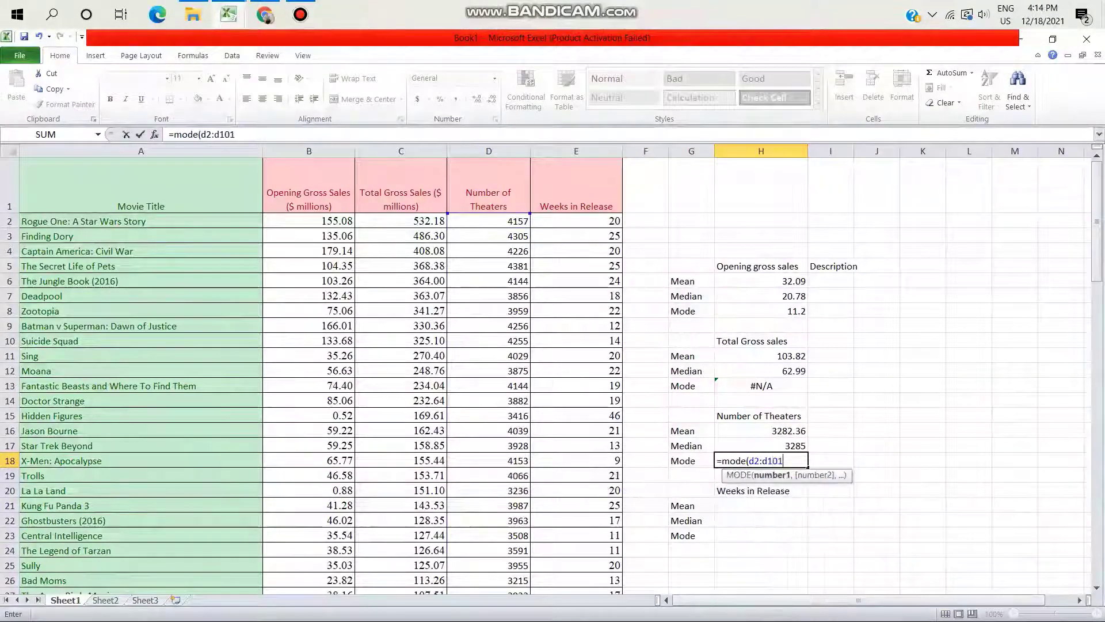
text(1)
key(Return)
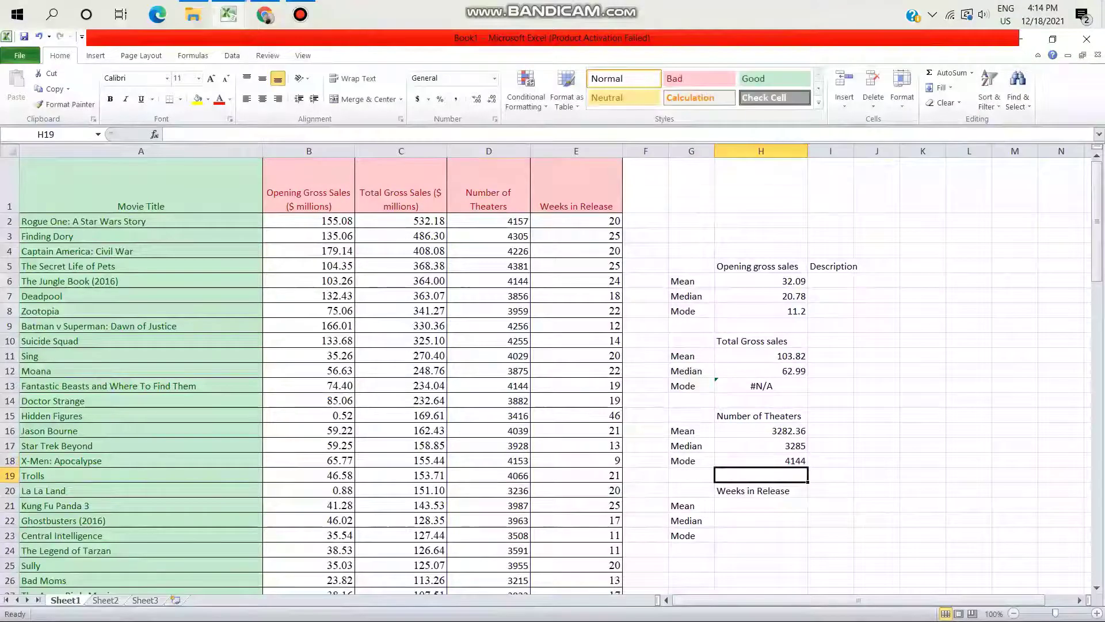
Calculate the Weeks in Release mean in H21 with the AVERAGE function over E2:E101
click(761, 505)
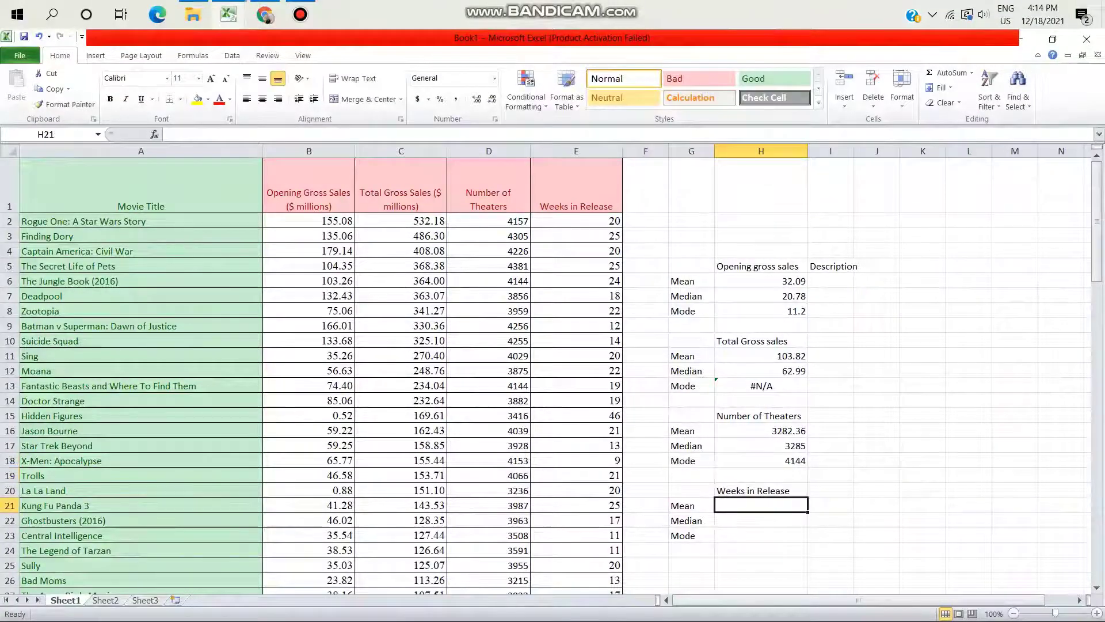
text(=a)
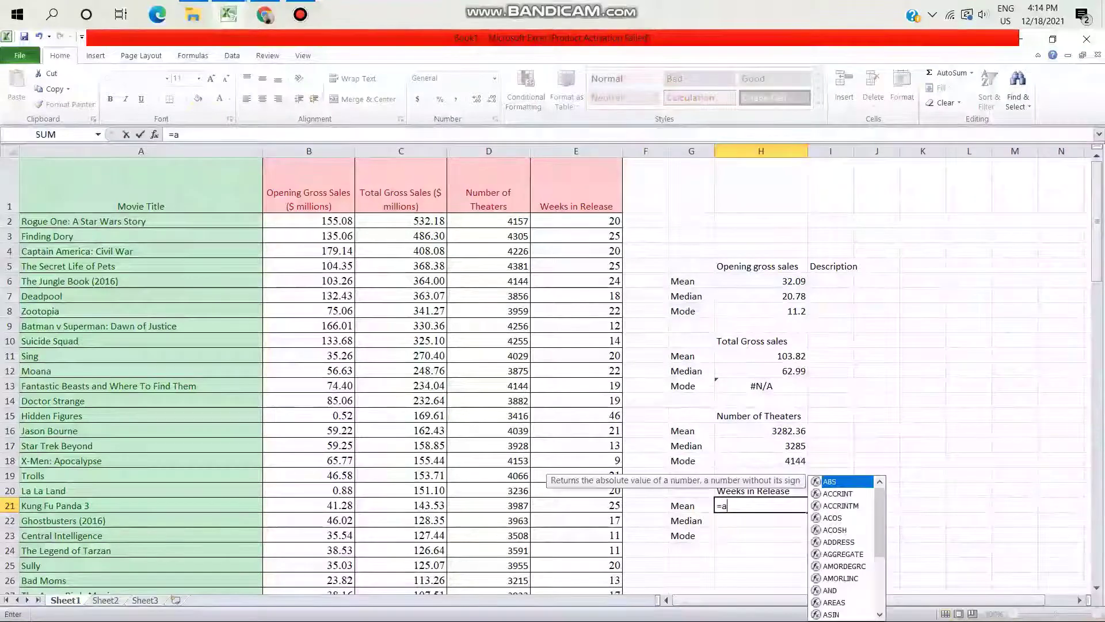
text(verage)
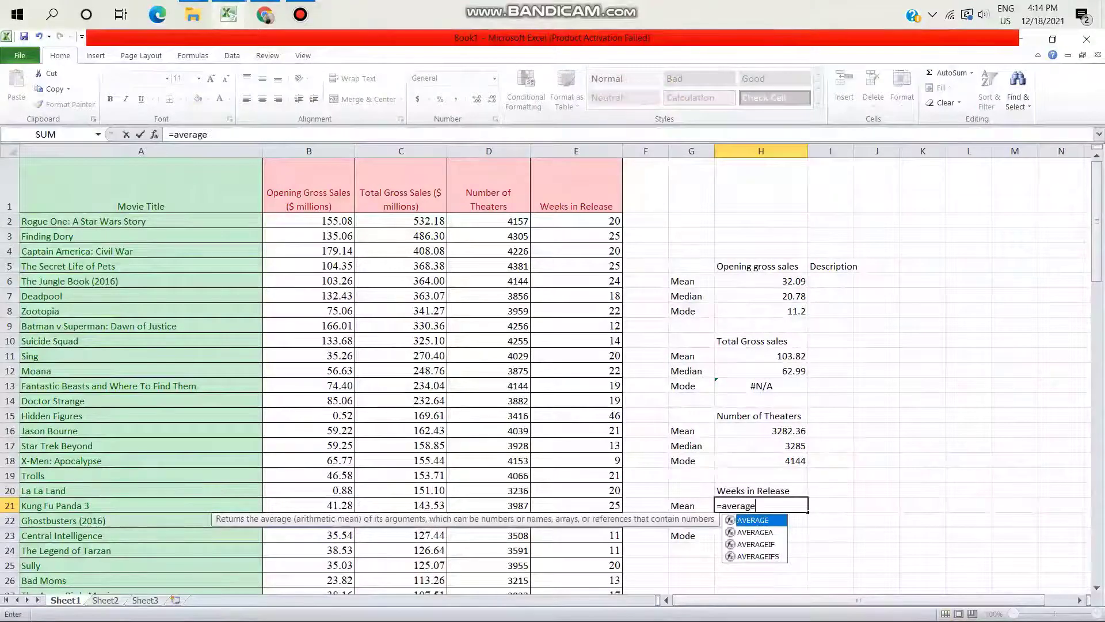
text(()
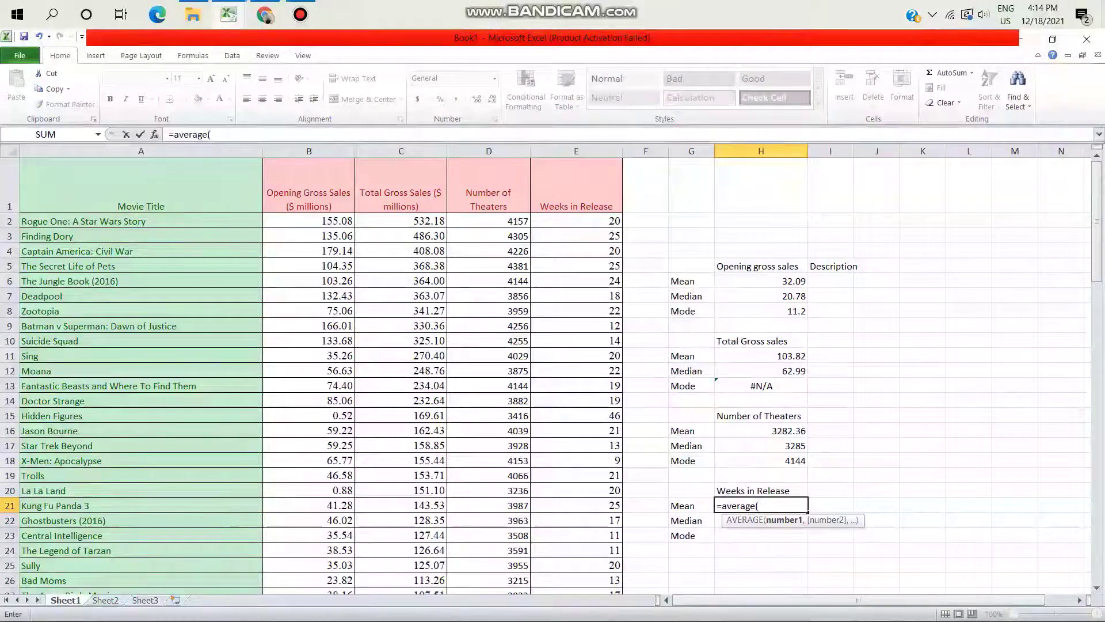
text(e2:e101)
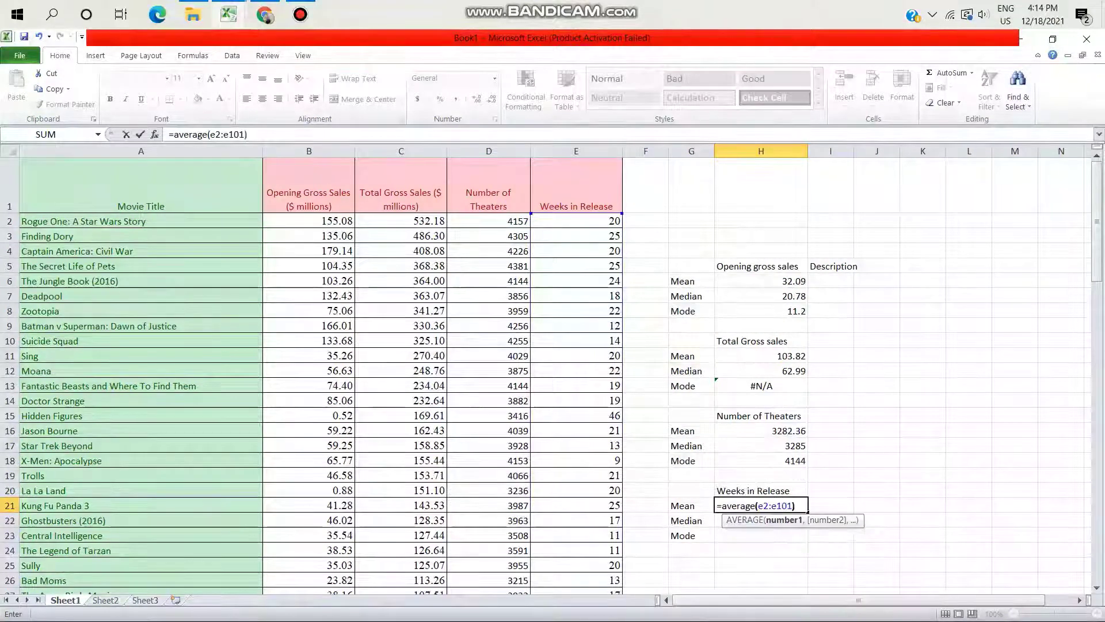
key(Return)
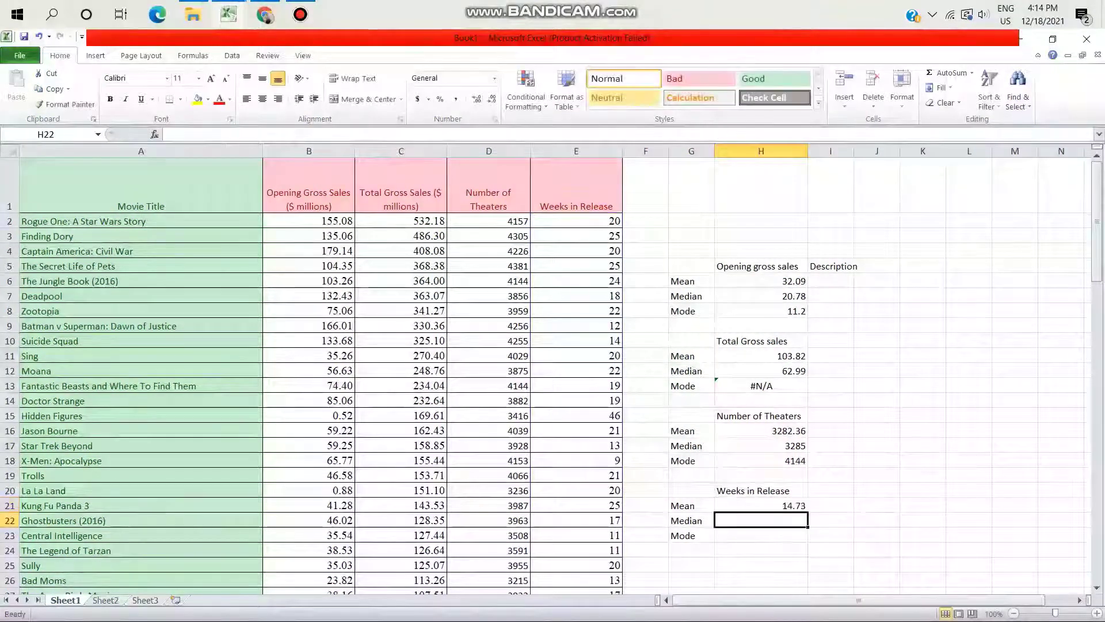
Calculate the Weeks in Release median in H22 with the MEDIAN function over E2:E101
text(=)
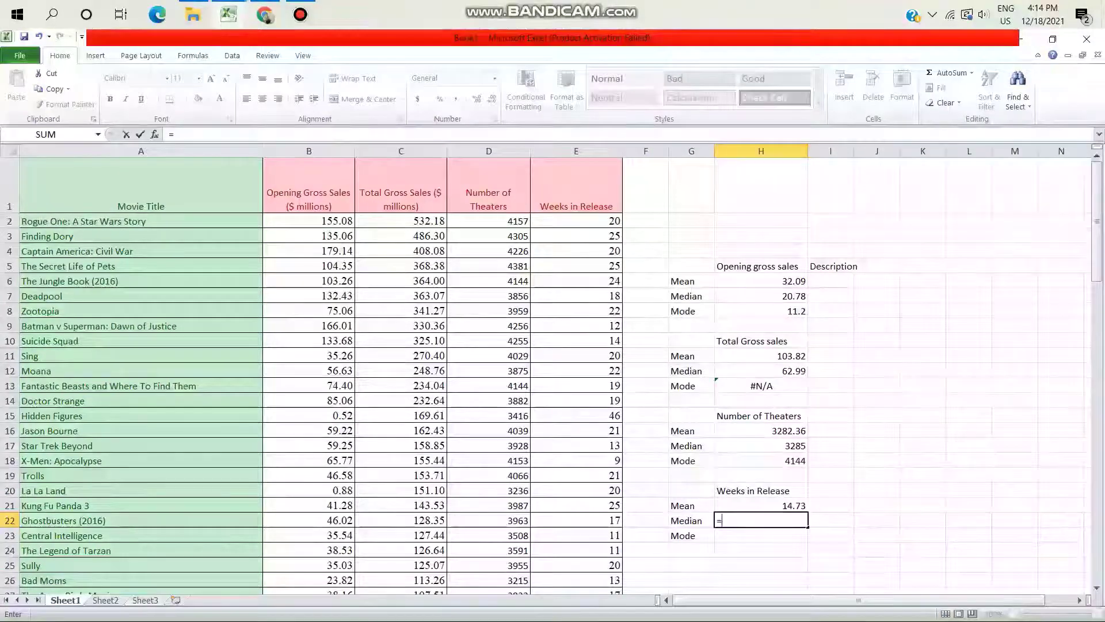
text(m)
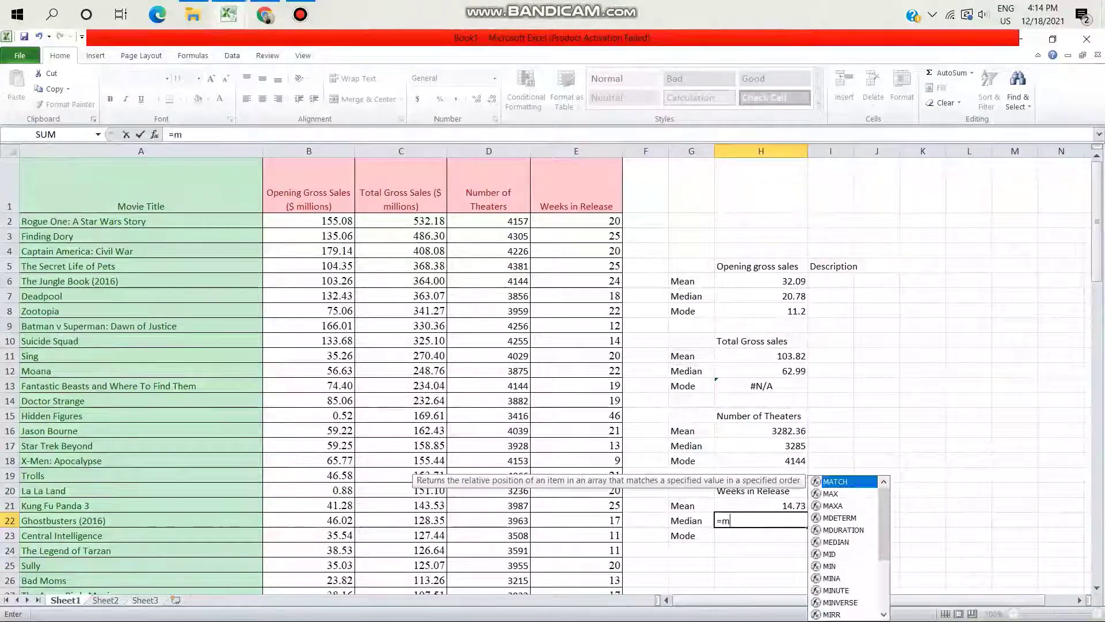
text(edian)
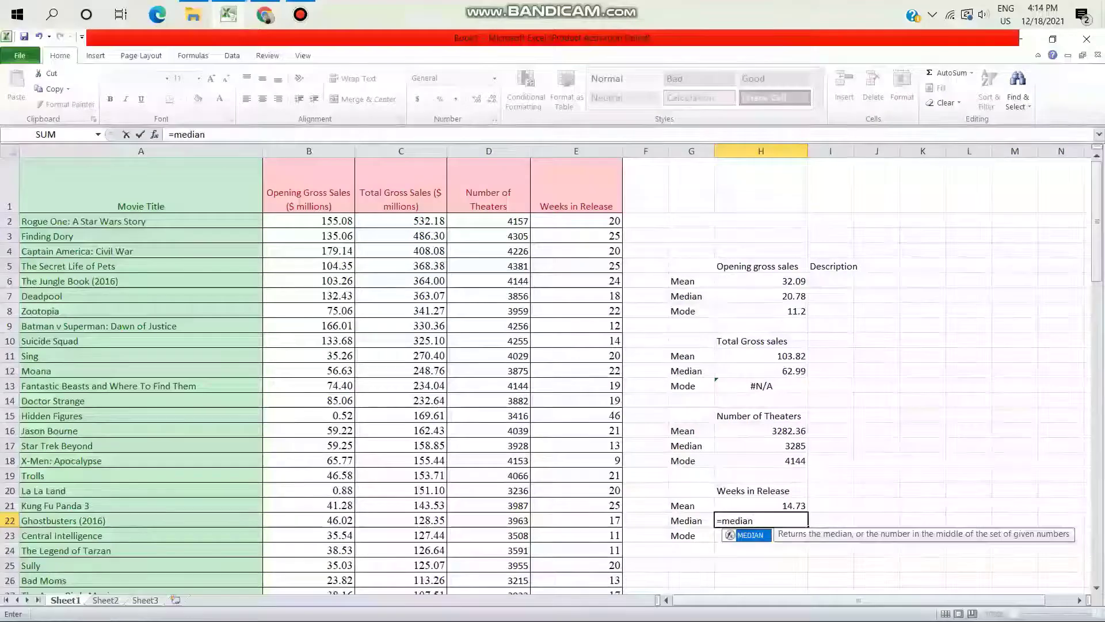
text(()
key(BackSpace)
text(()
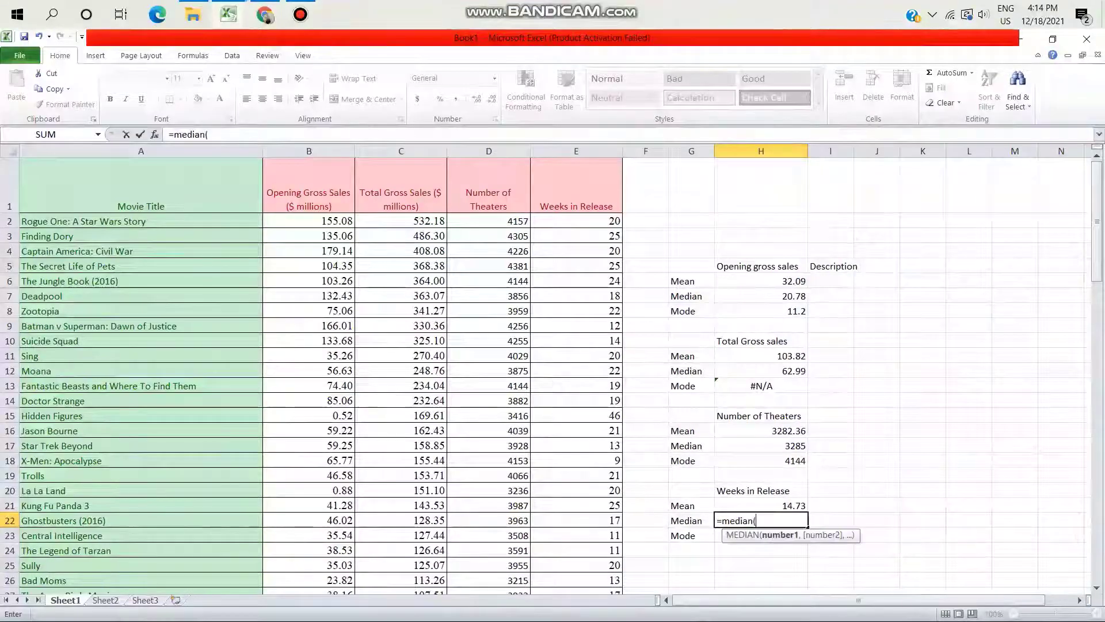
key(Up)
text(e2)
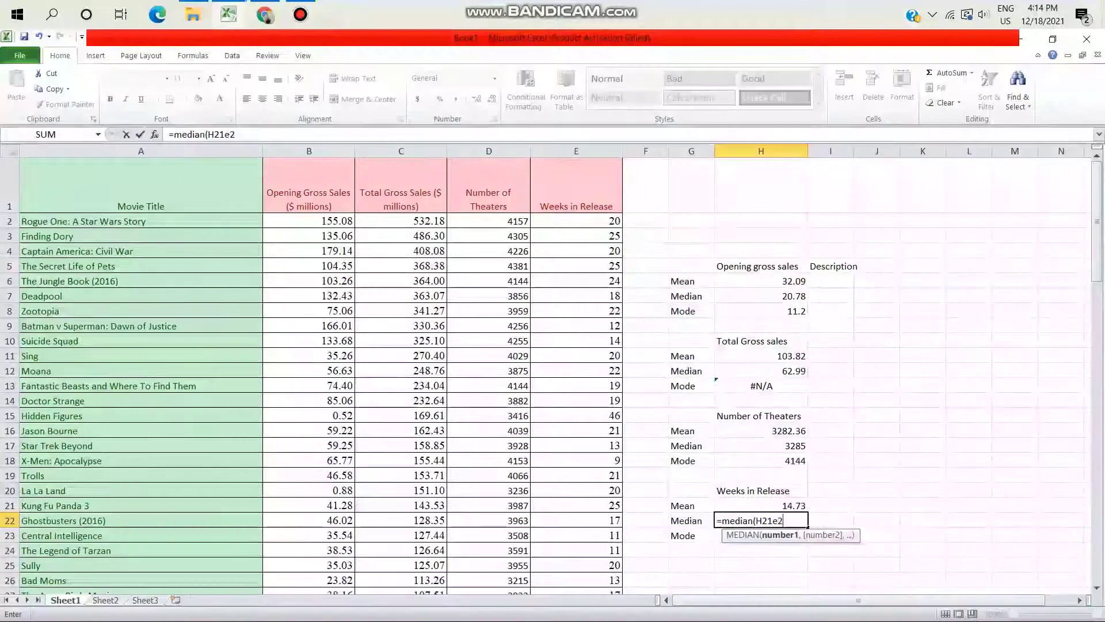
key(BackSpace)
key(BackSpace)
key(BackSpace)
key(BackSpace)
key(BackSpace)
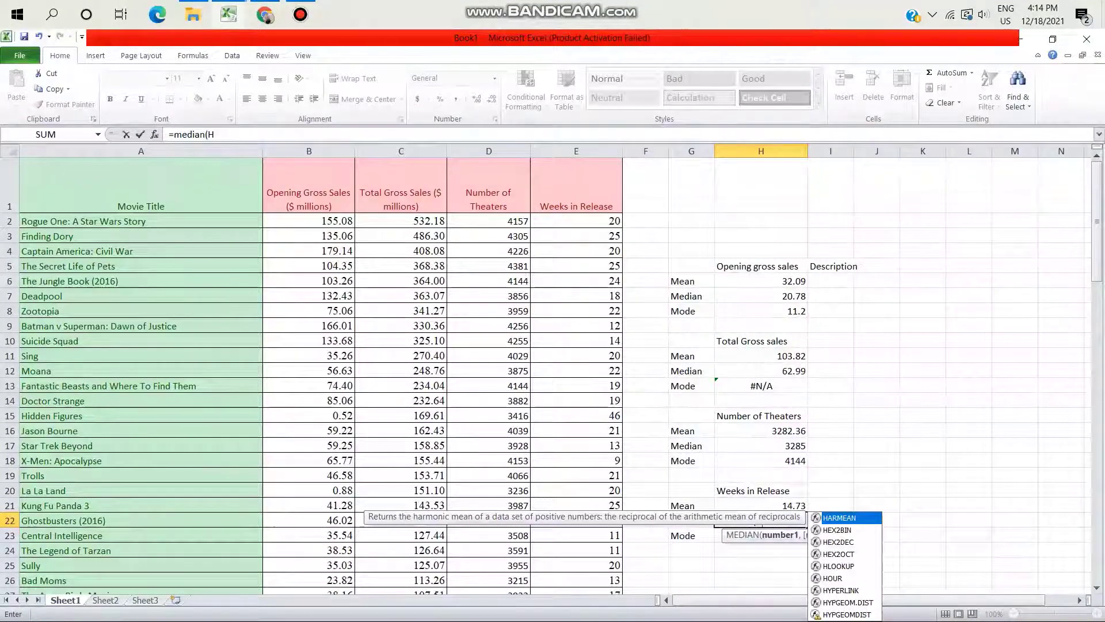
key(BackSpace)
text(d)
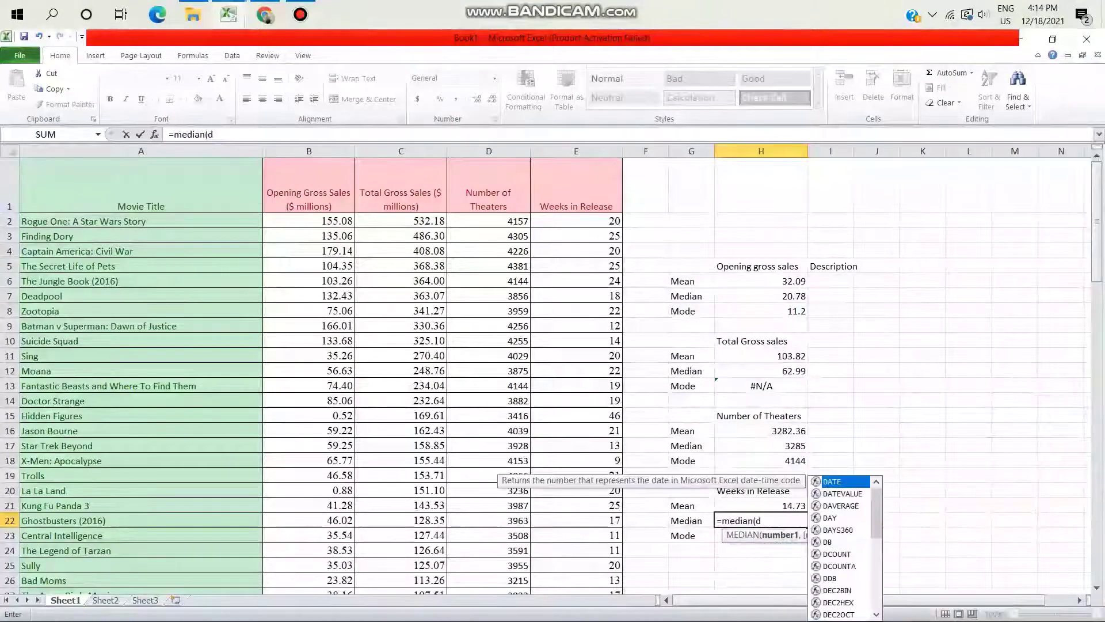
key(BackSpace)
text(e2)
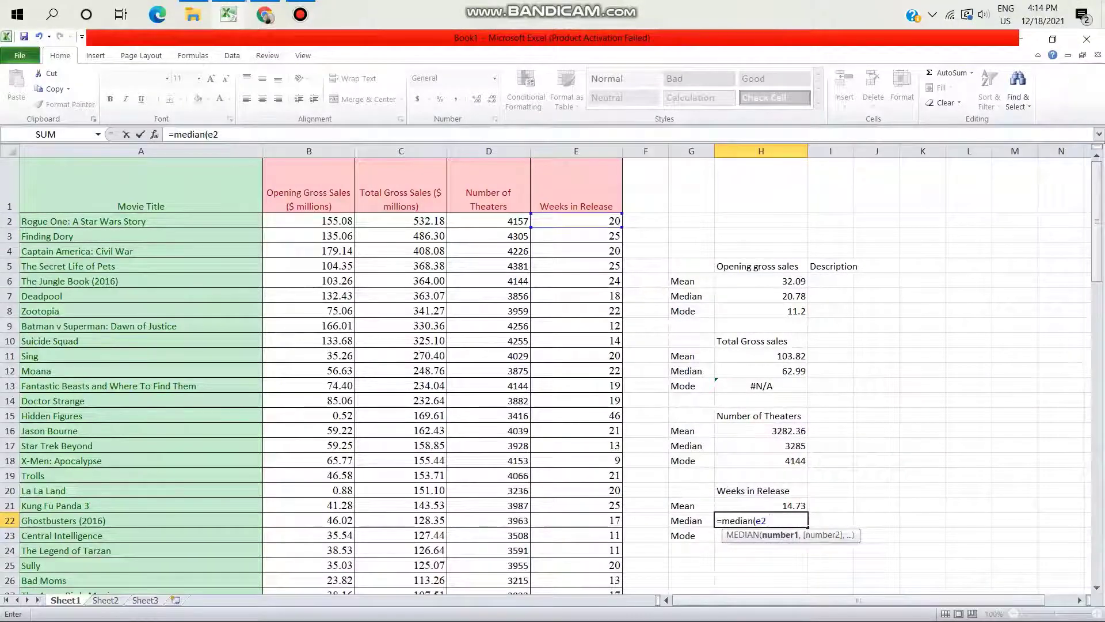
text(:e101)
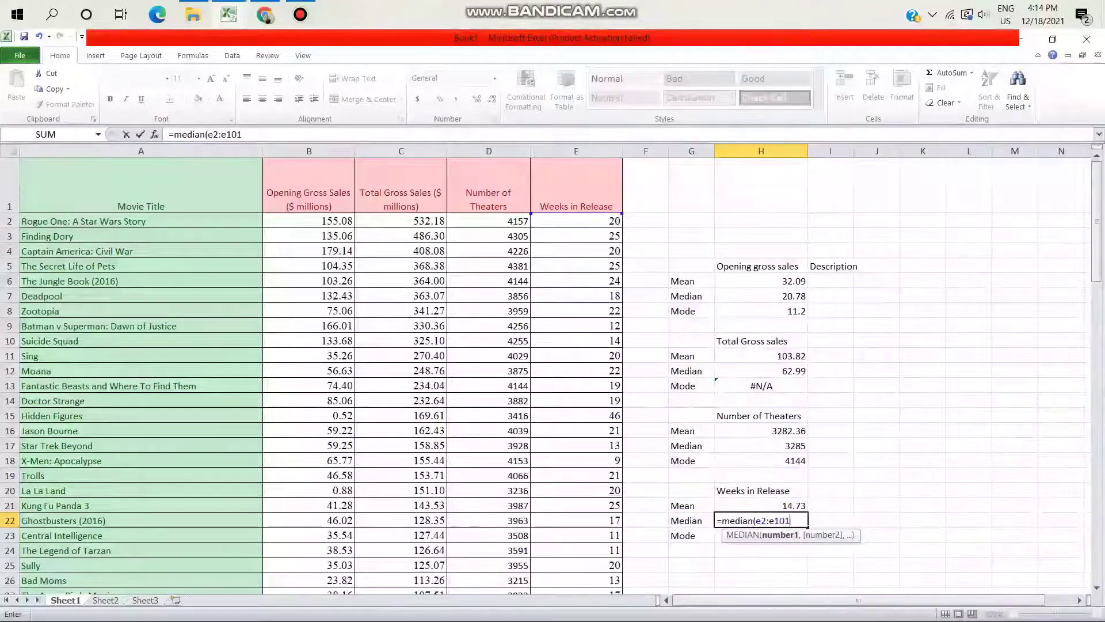
key(Return)
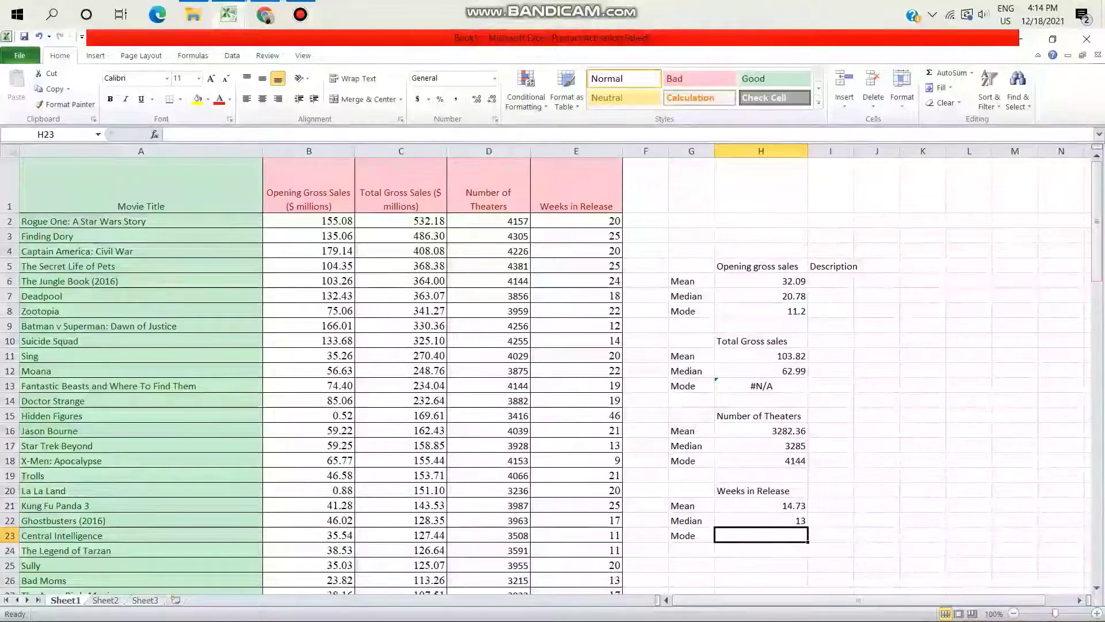
Calculate the Weeks in Release mode in H23 with the MODE function over E2:E101
text(=mode)
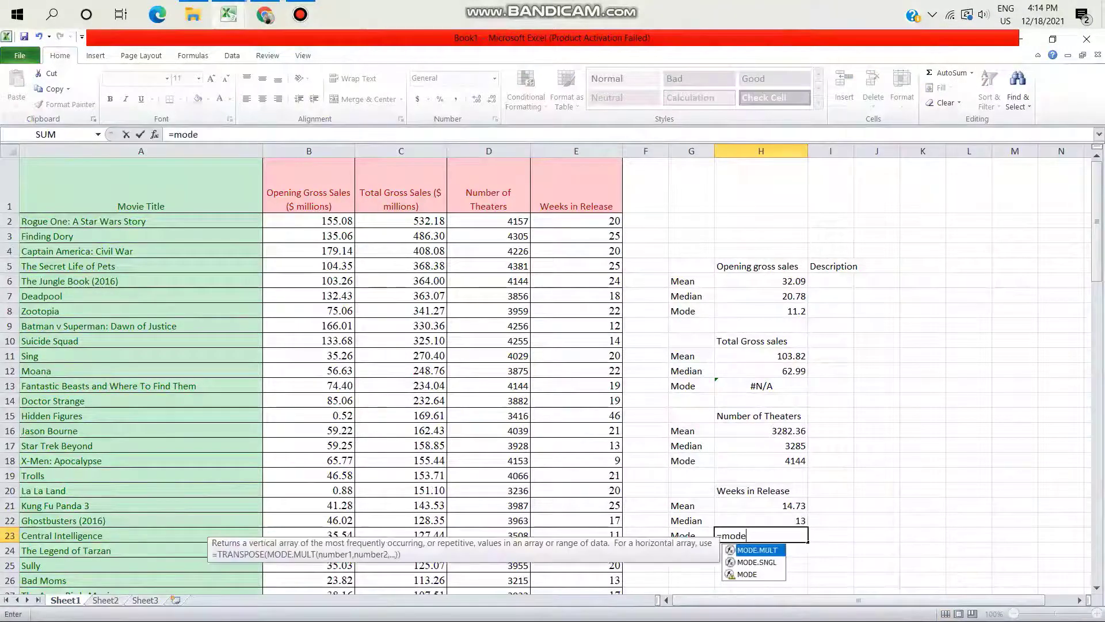
text((e2:)
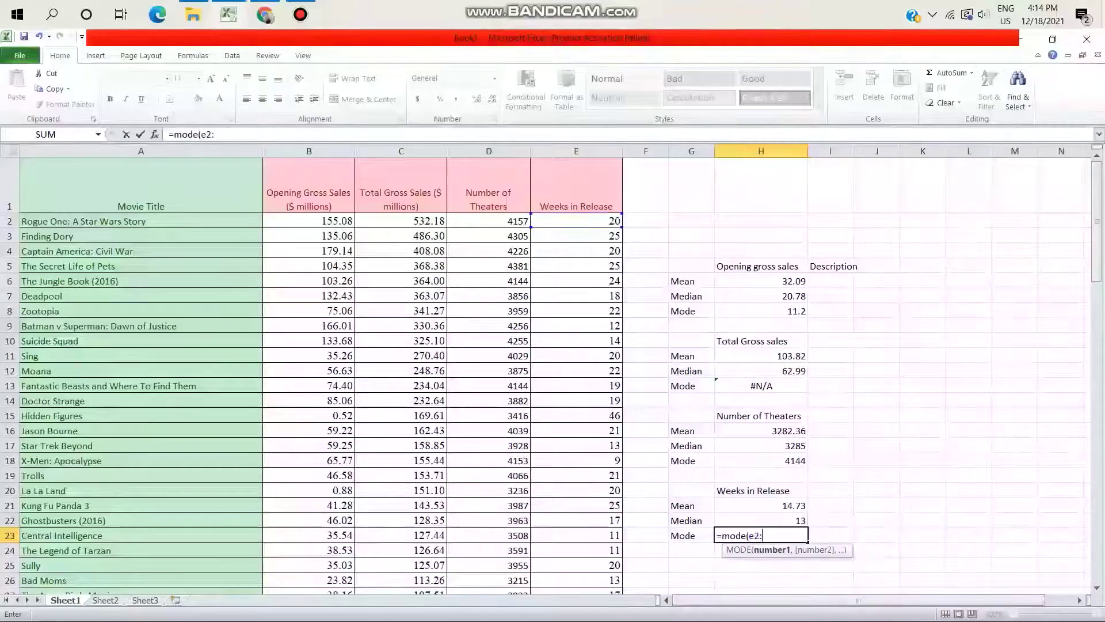
text(e)
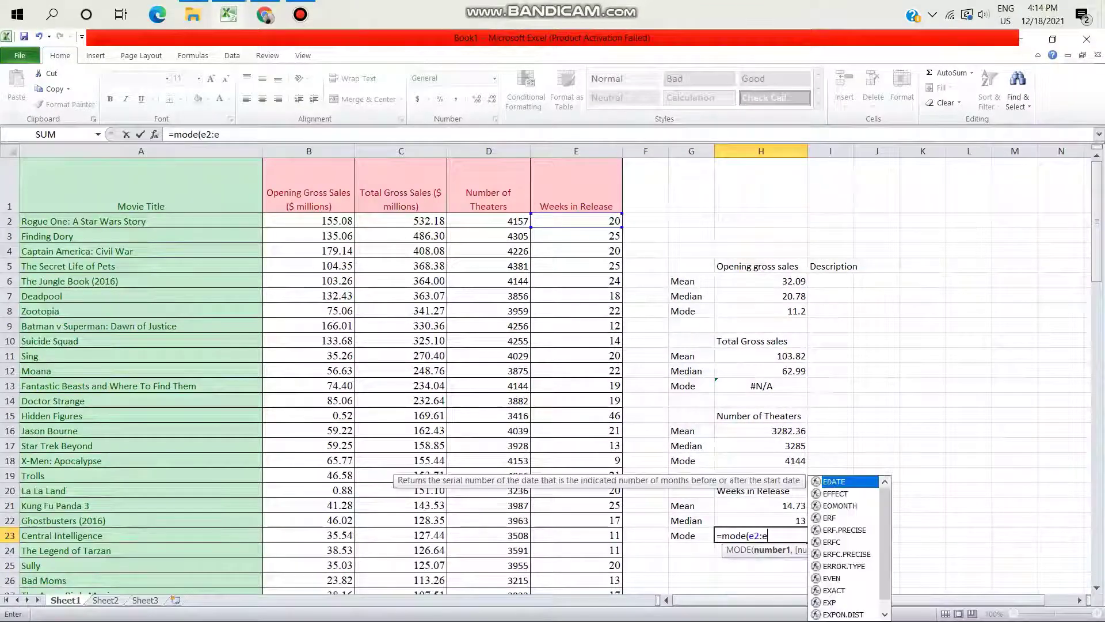
text(101))
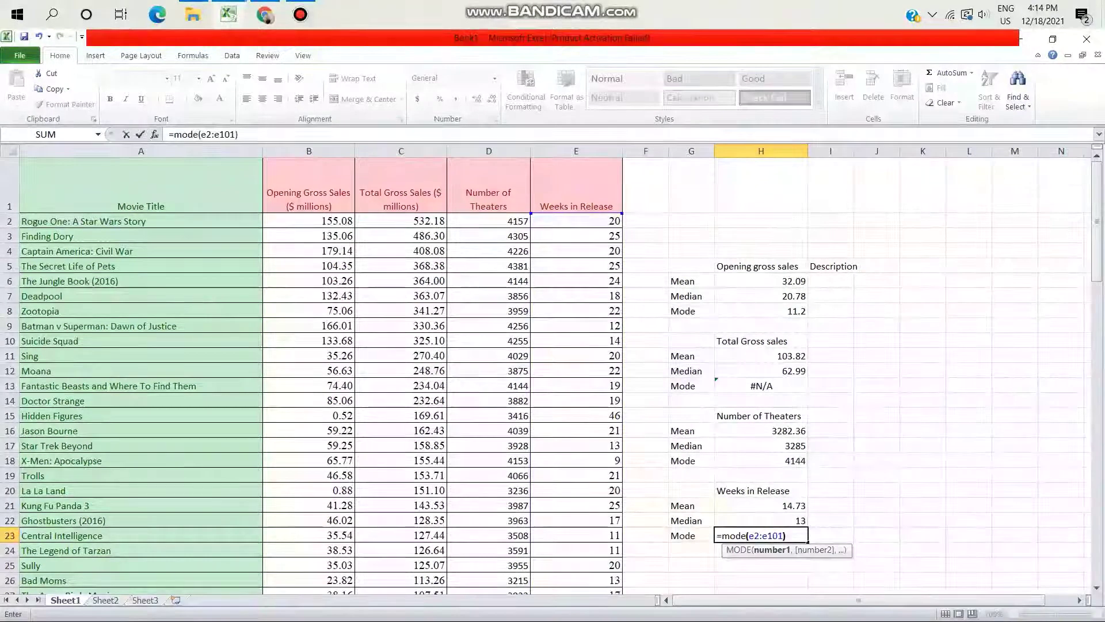
key(Return)
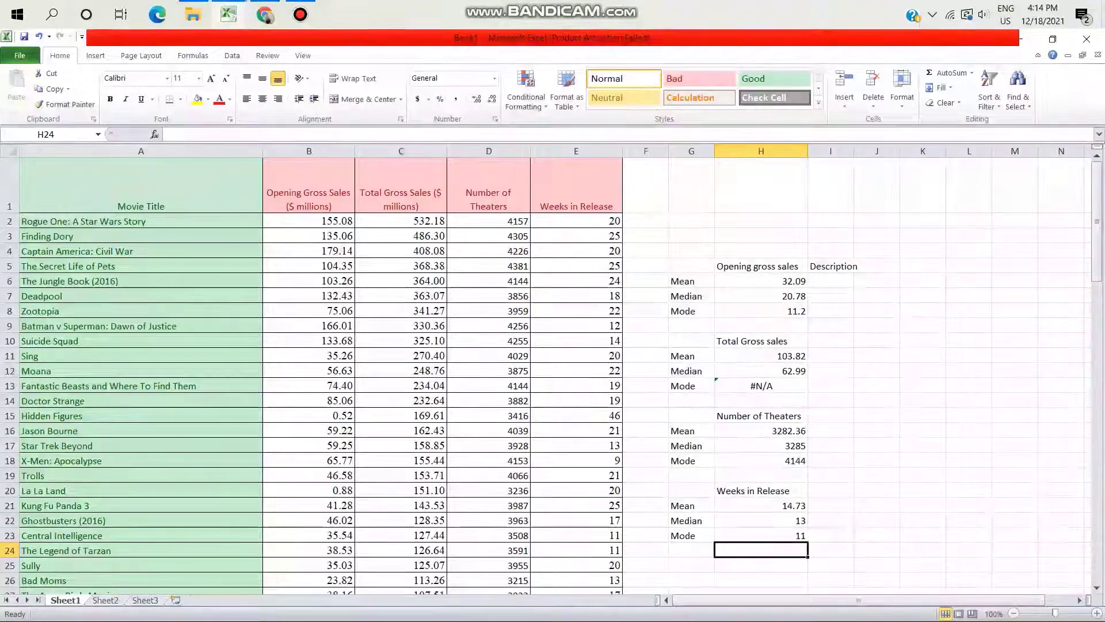
Widen column H slightly and apply the Good cell style to the Opening gross sales heading in H5 and its labels in G6:G8
drag(808, 151, 816, 151)
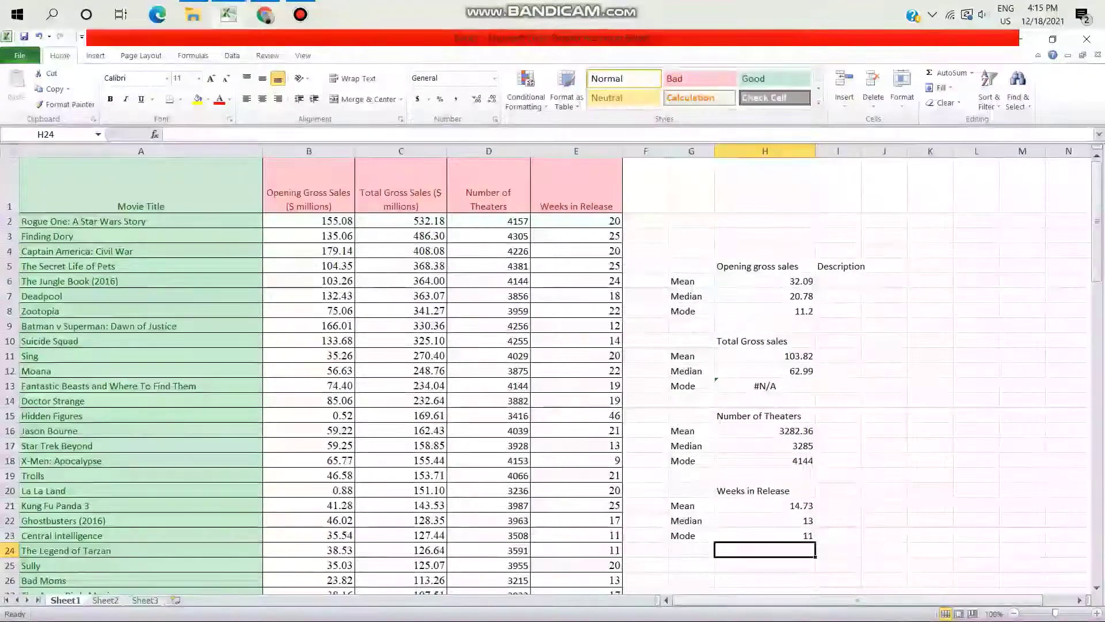
click(765, 266)
click(775, 78)
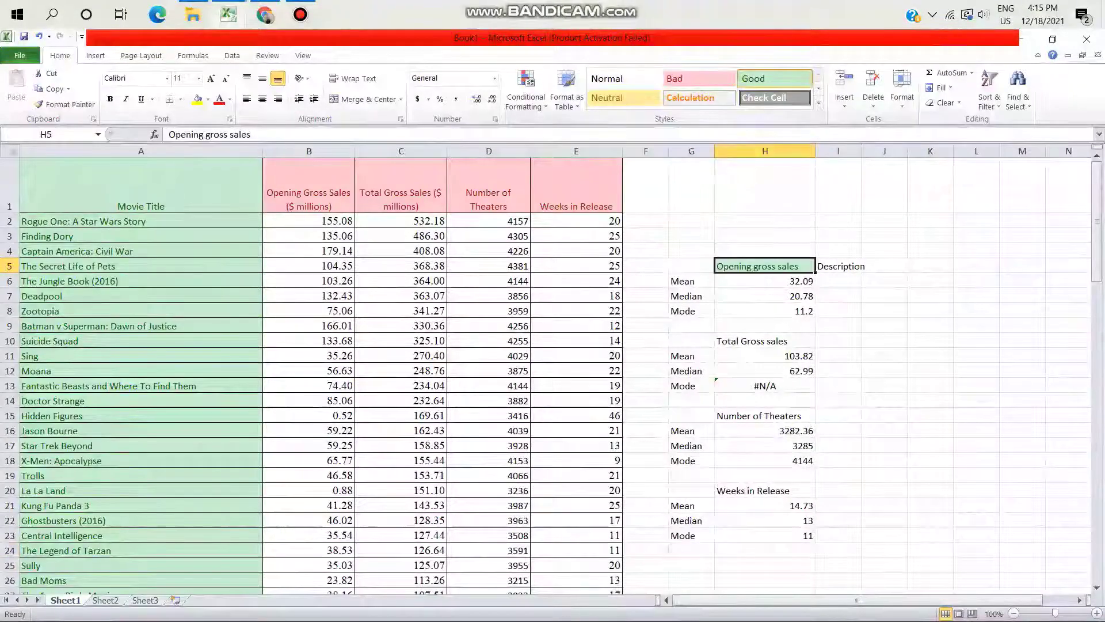
right_click(694, 281)
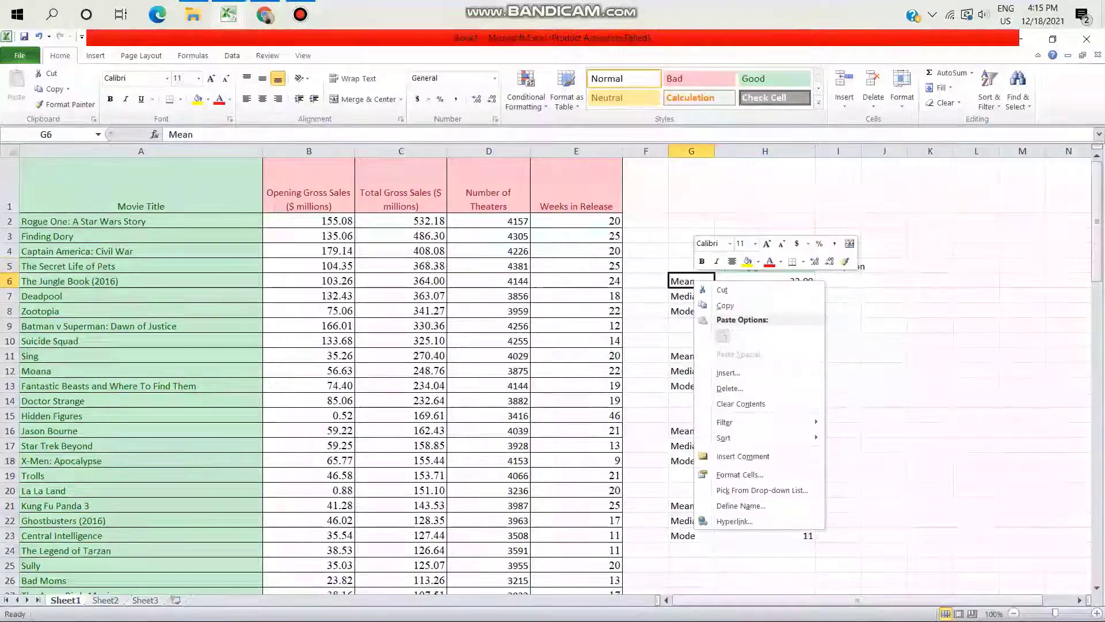
key(Escape)
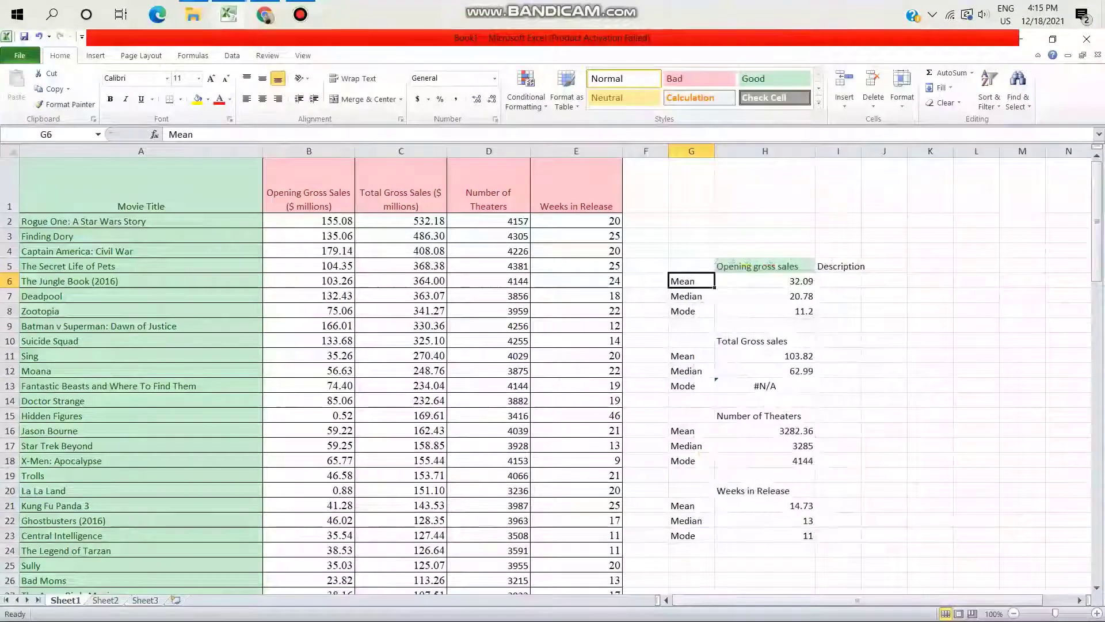
key(shift+Down)
key(shift+Down)
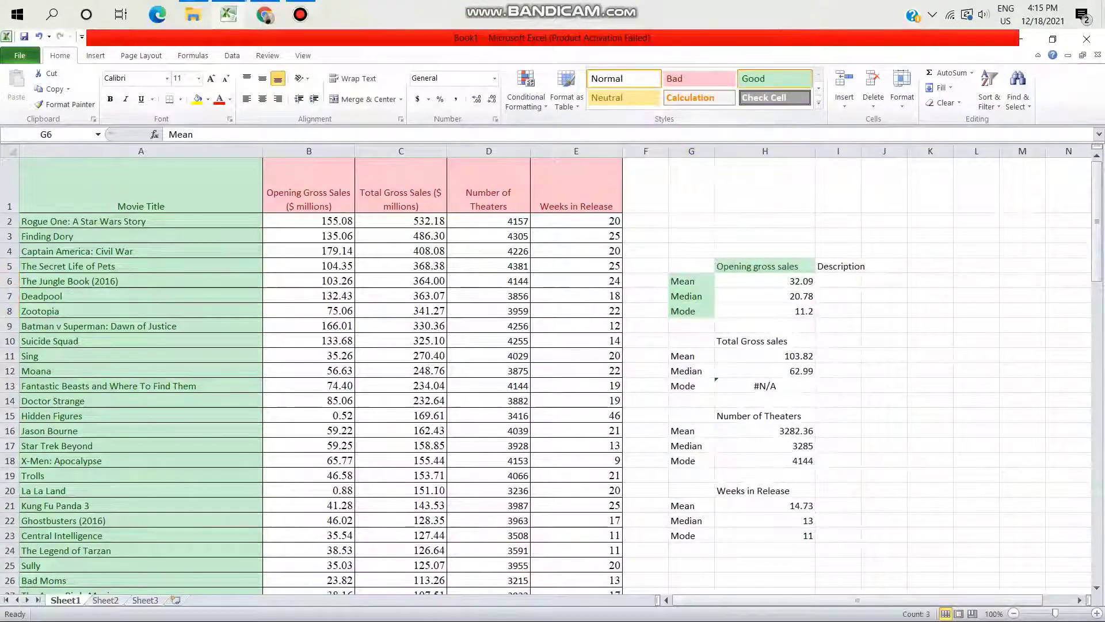
click(775, 79)
Apply the Good cell style to the Total Gross sales heading in H10 and its mean, median and mode labels in G11:G13
click(764, 341)
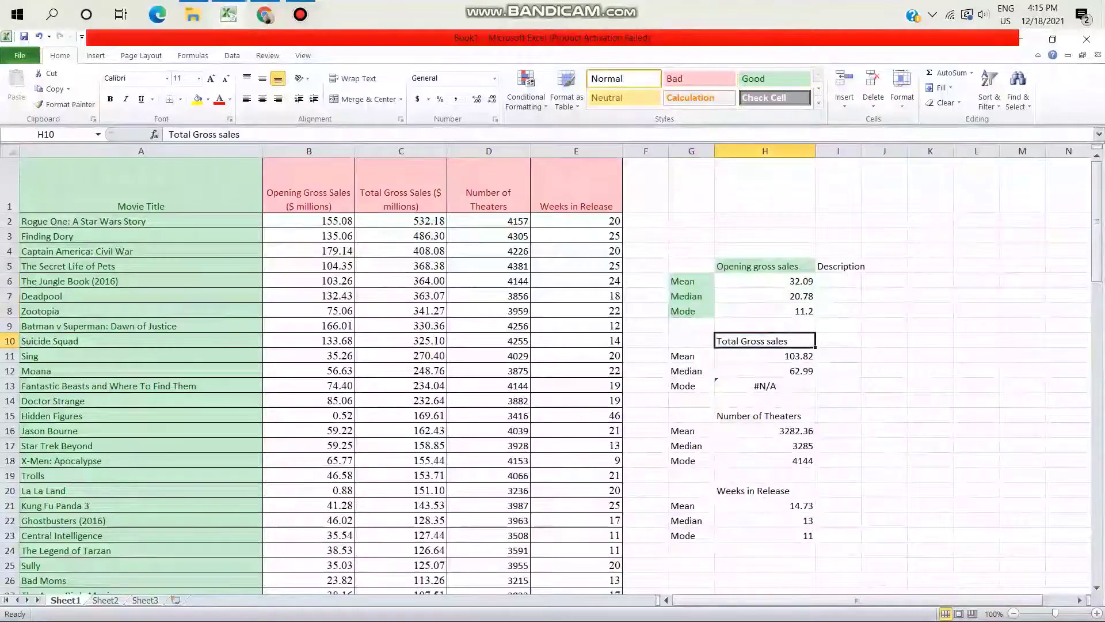
click(774, 79)
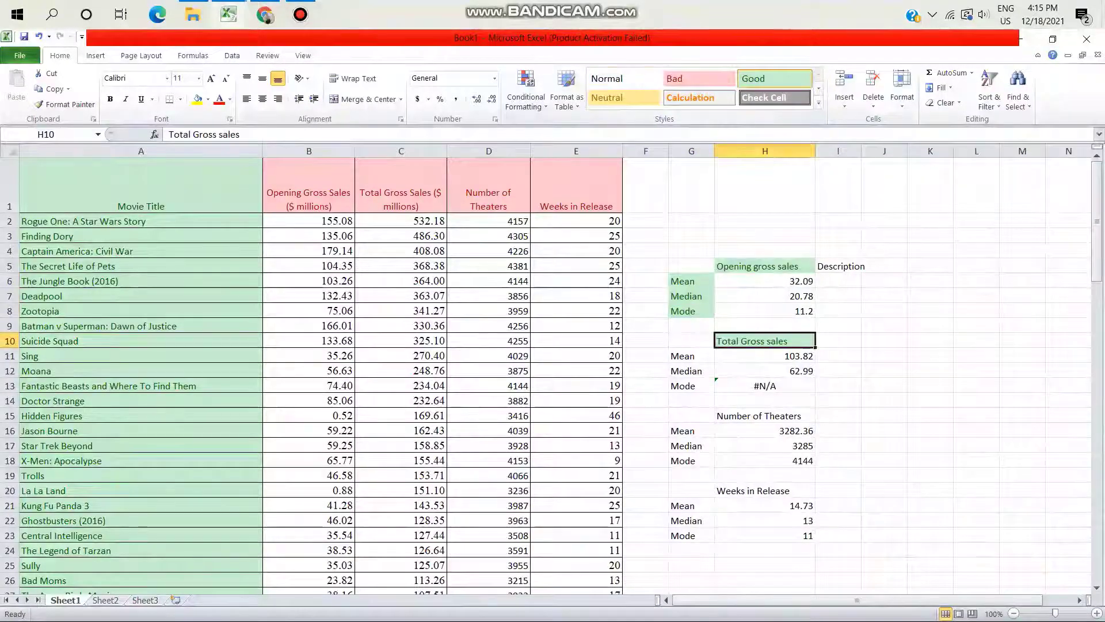
right_click(685, 355)
click(680, 355)
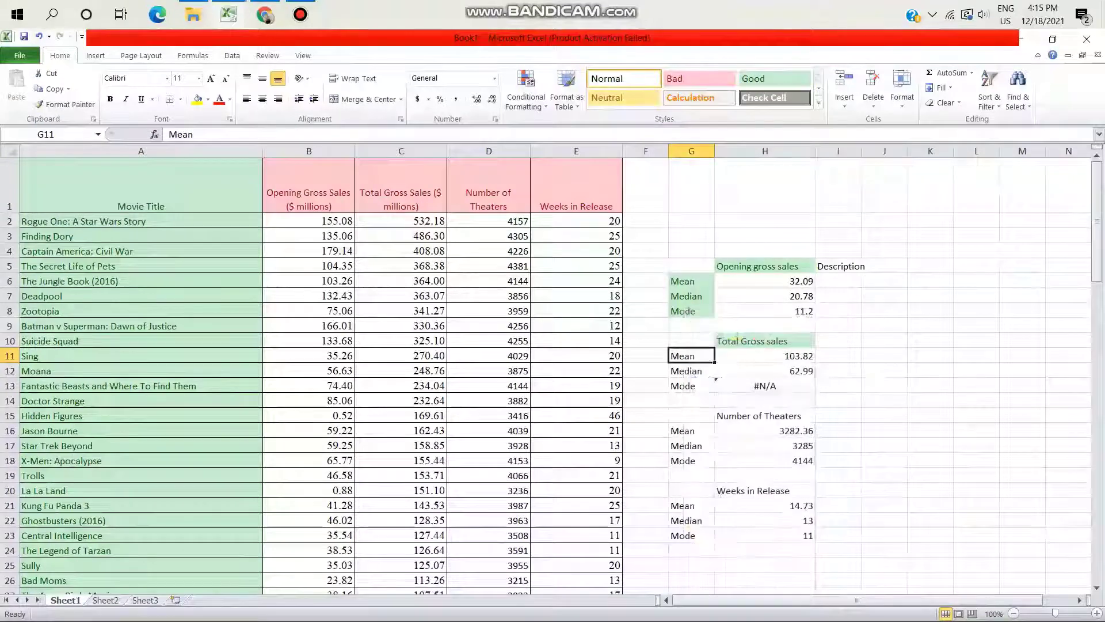
drag(682, 355, 684, 386)
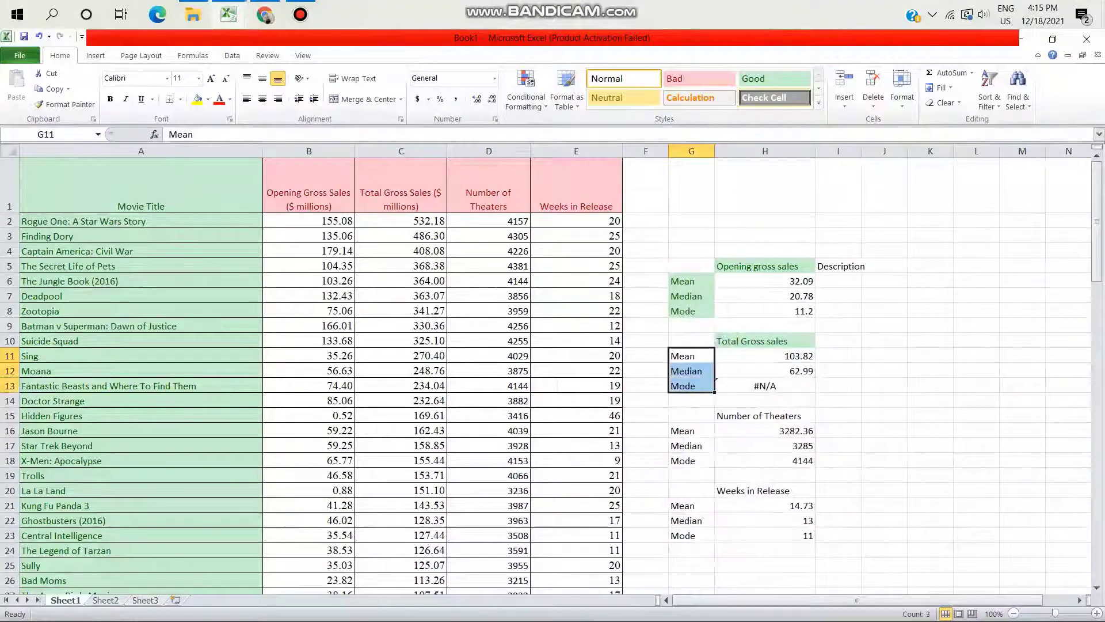
click(774, 79)
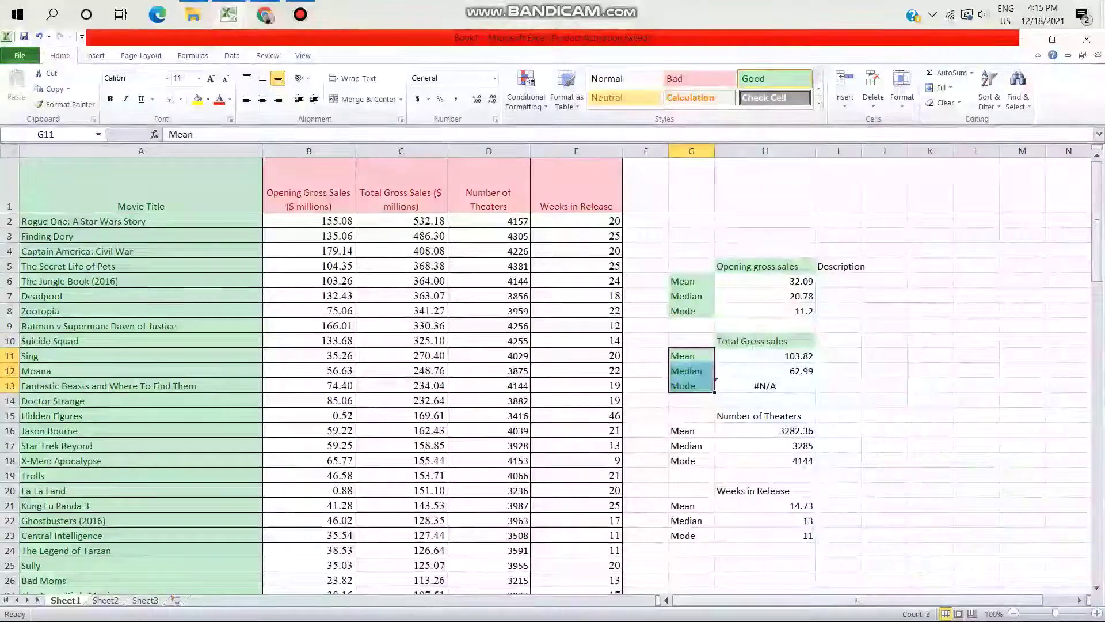
Apply the same Good cell style to the Number of Theaters heading in H15 and its labels in G16:G18
click(765, 415)
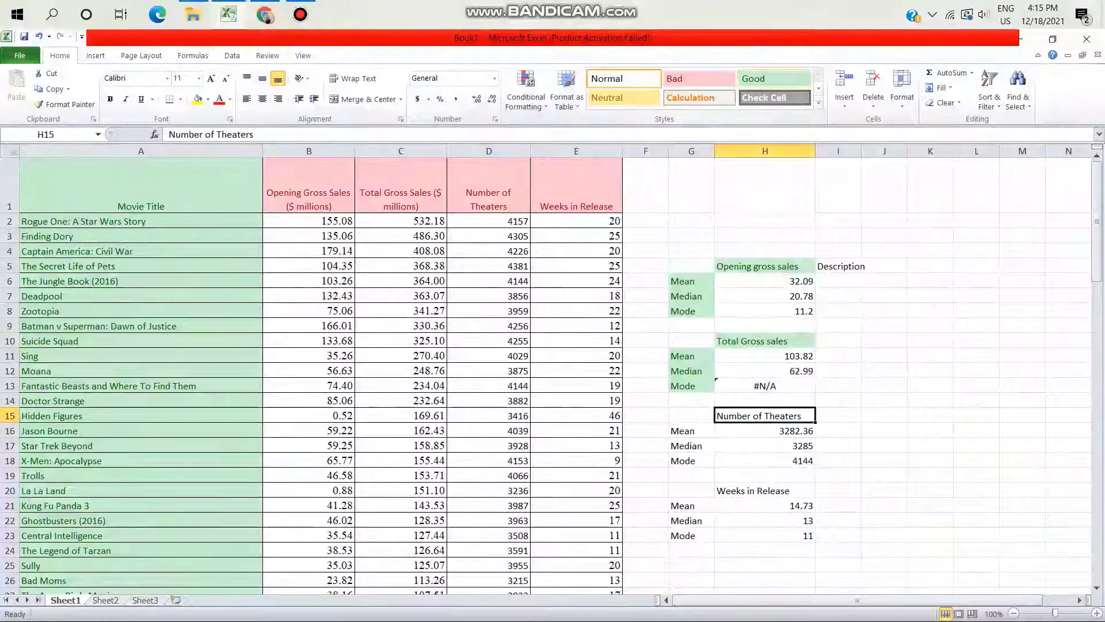
key(F4)
drag(692, 430, 691, 475)
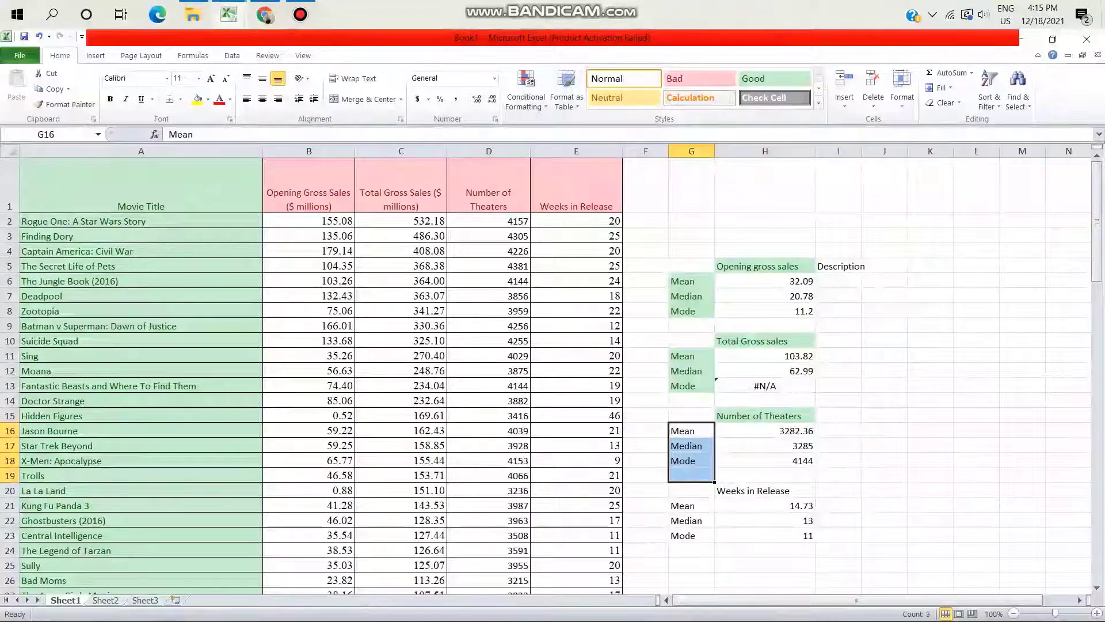
drag(692, 431, 692, 461)
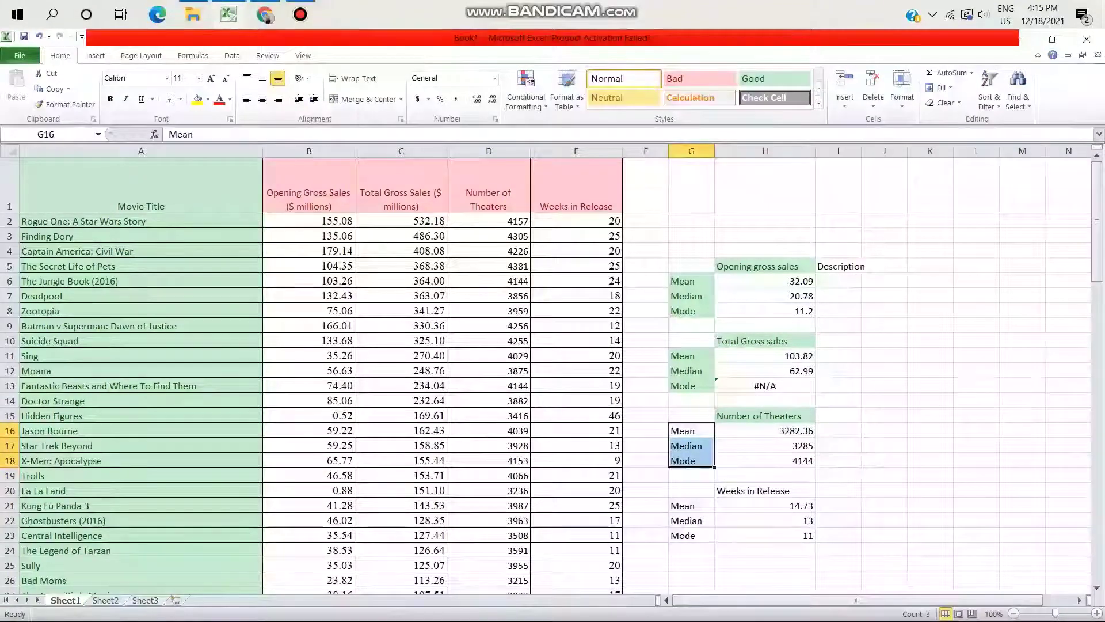
key(F4)
Apply the same Good cell style to the Weeks in Release heading in H20 and its labels in G21:G23
click(765, 490)
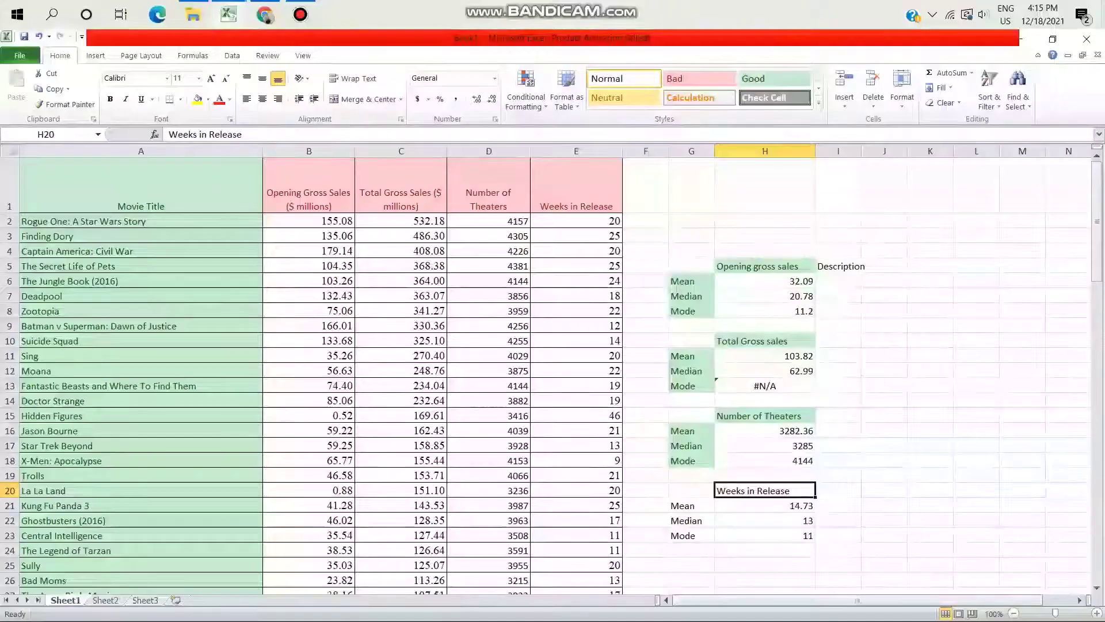
key(F4)
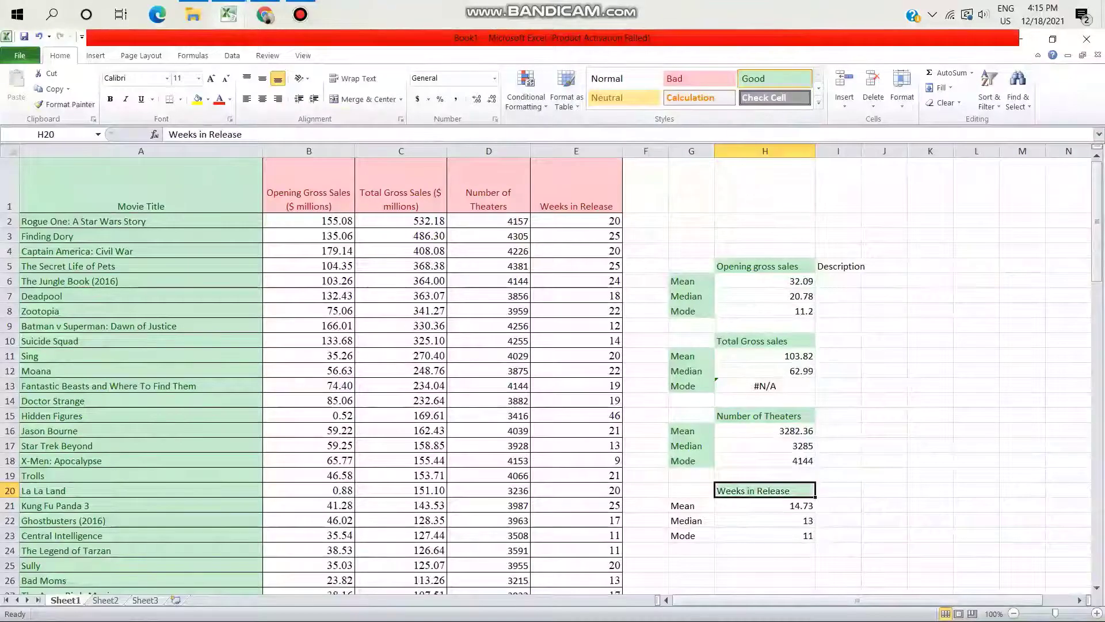
drag(692, 506, 692, 536)
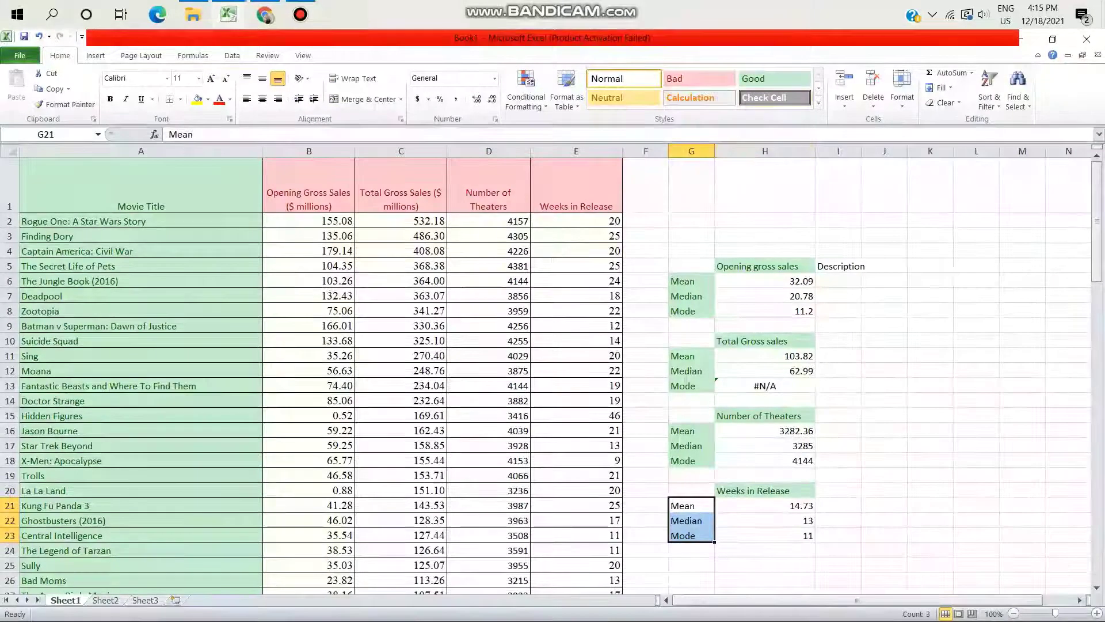
key(F4)
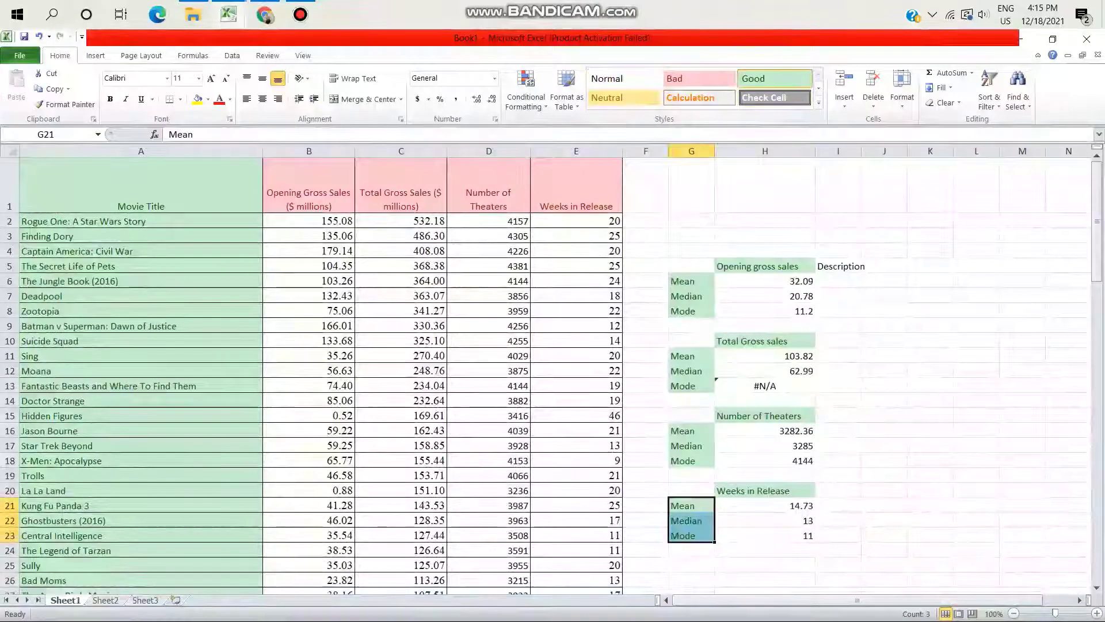
Widen the Description column I and enter "The mean or average of opening gross sales is 32.09" in I6
drag(841, 266, 974, 151)
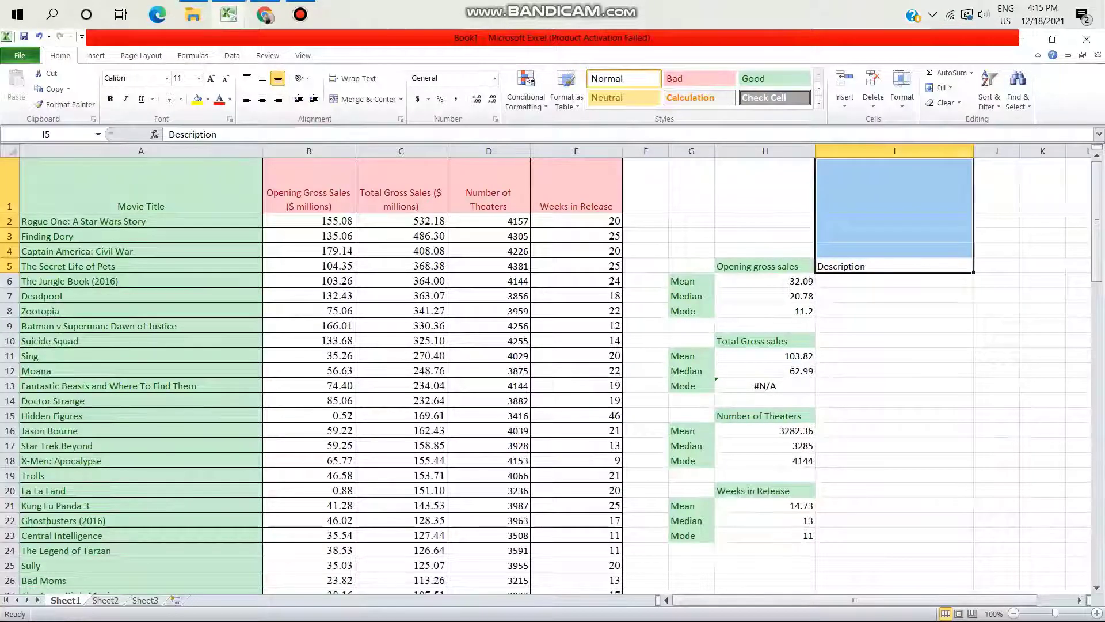
click(894, 281)
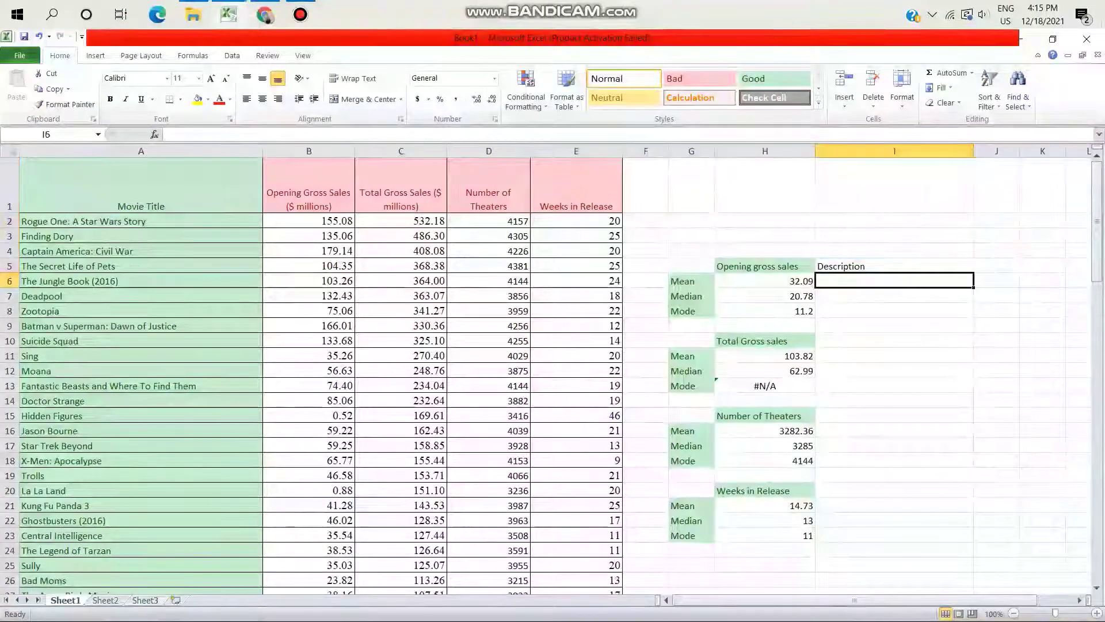
text(The mean )
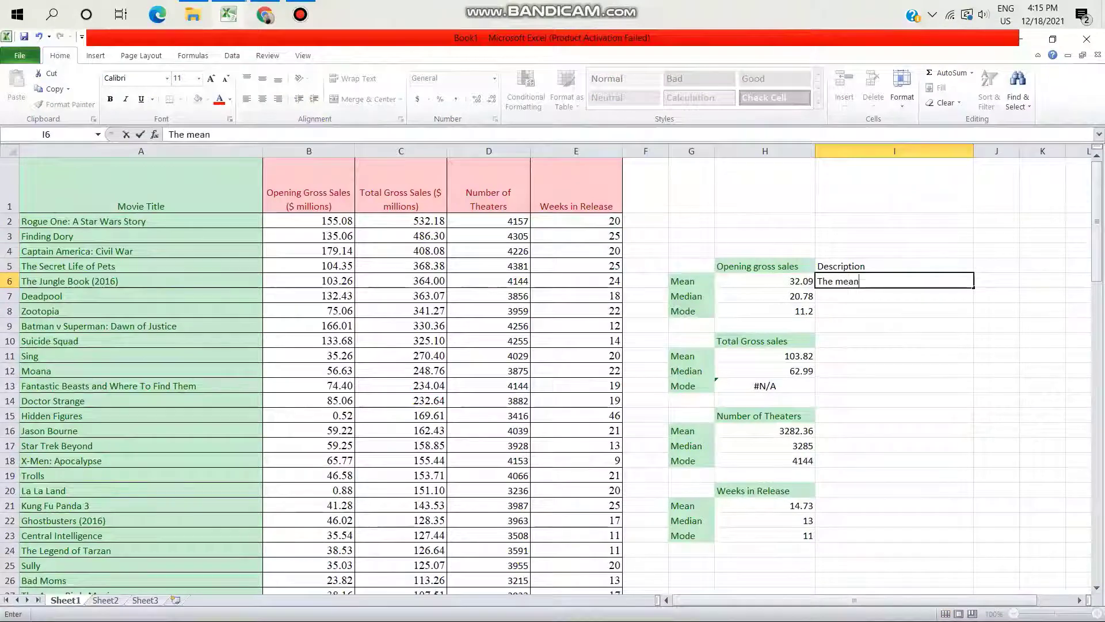
text(or)
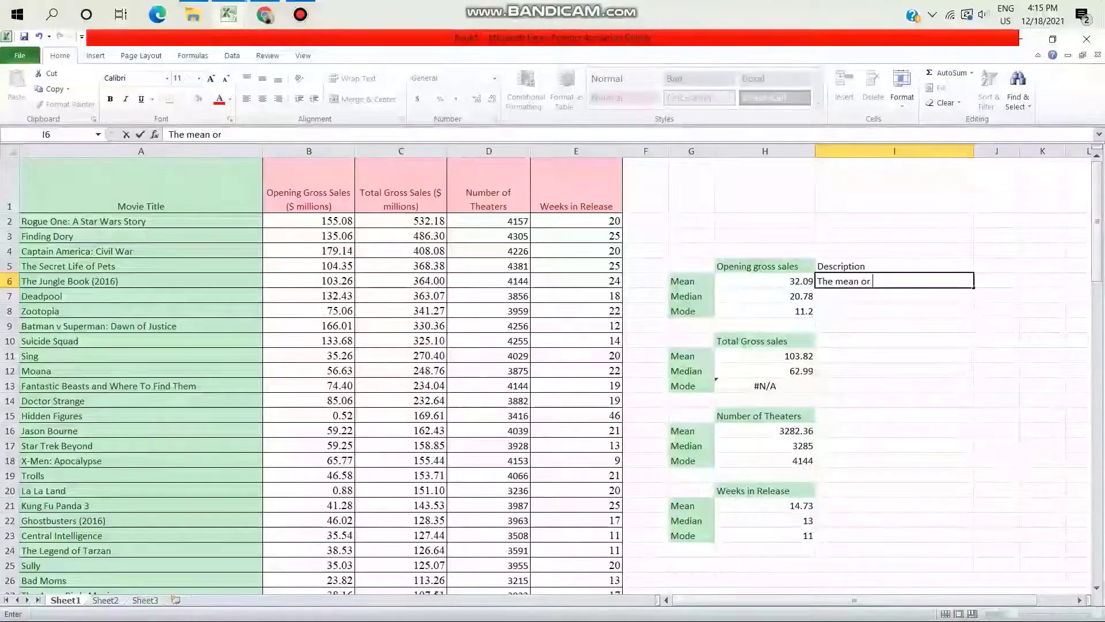
text( aver)
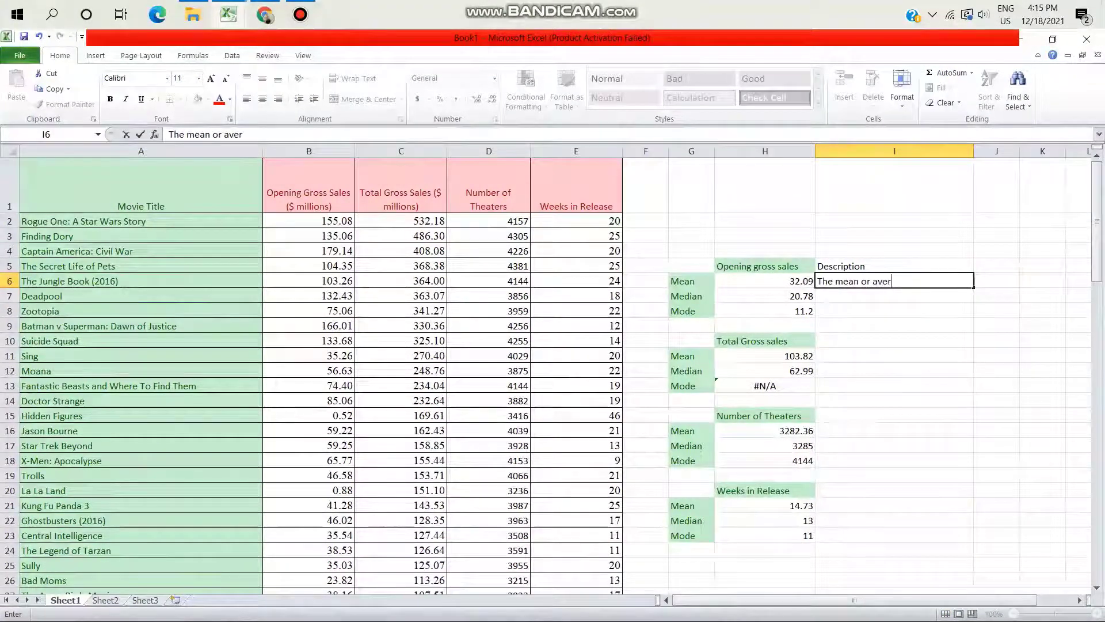
text(age of )
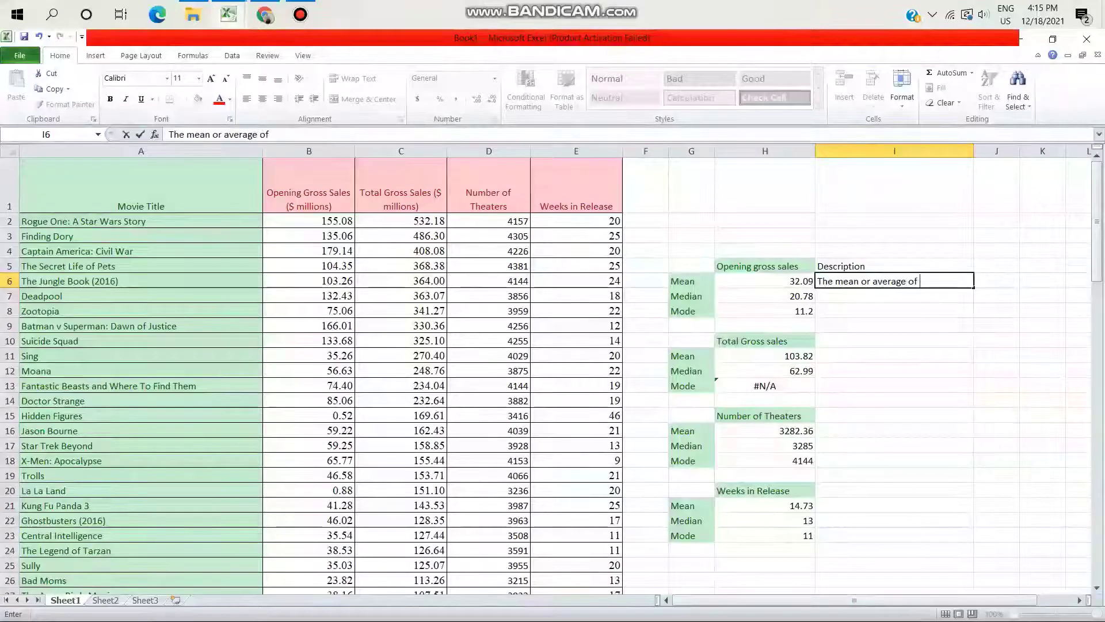
text(opening gross)
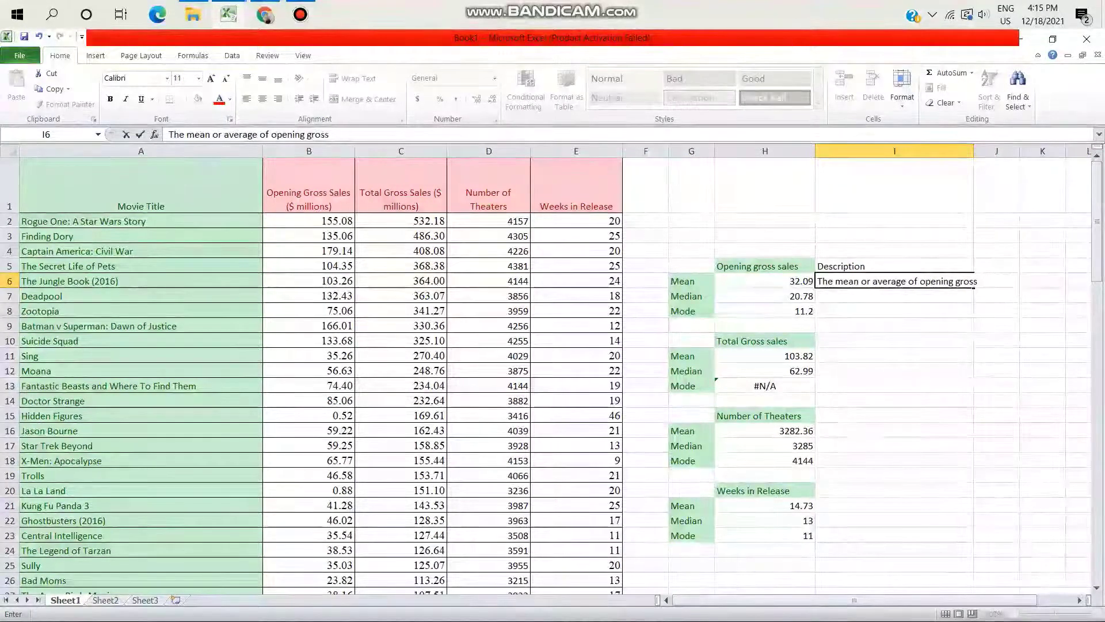
text( sale)
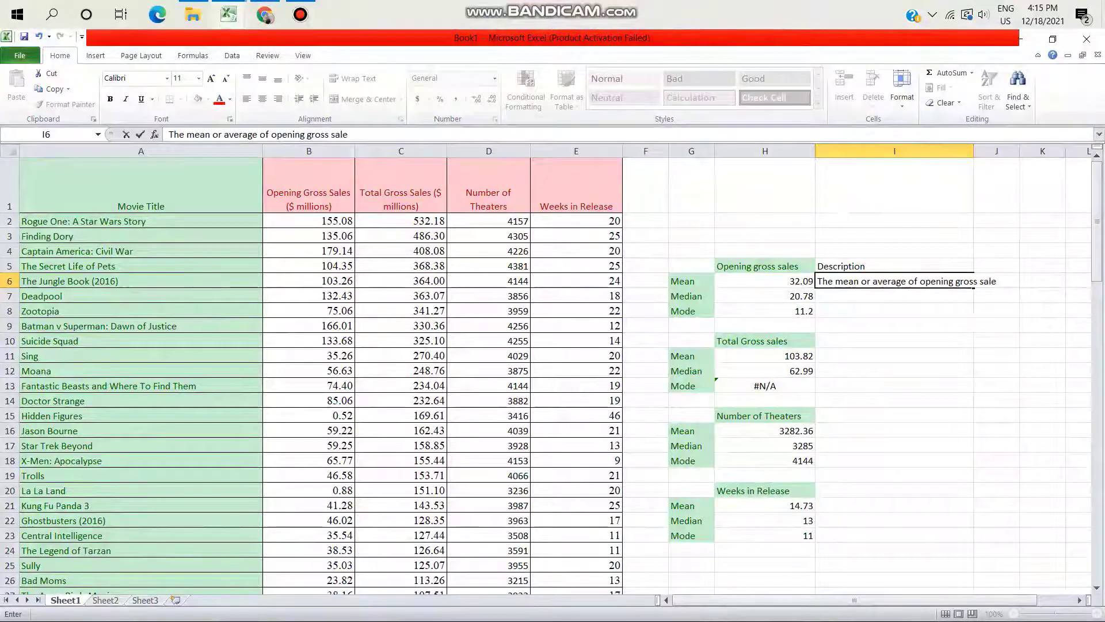
text(s is)
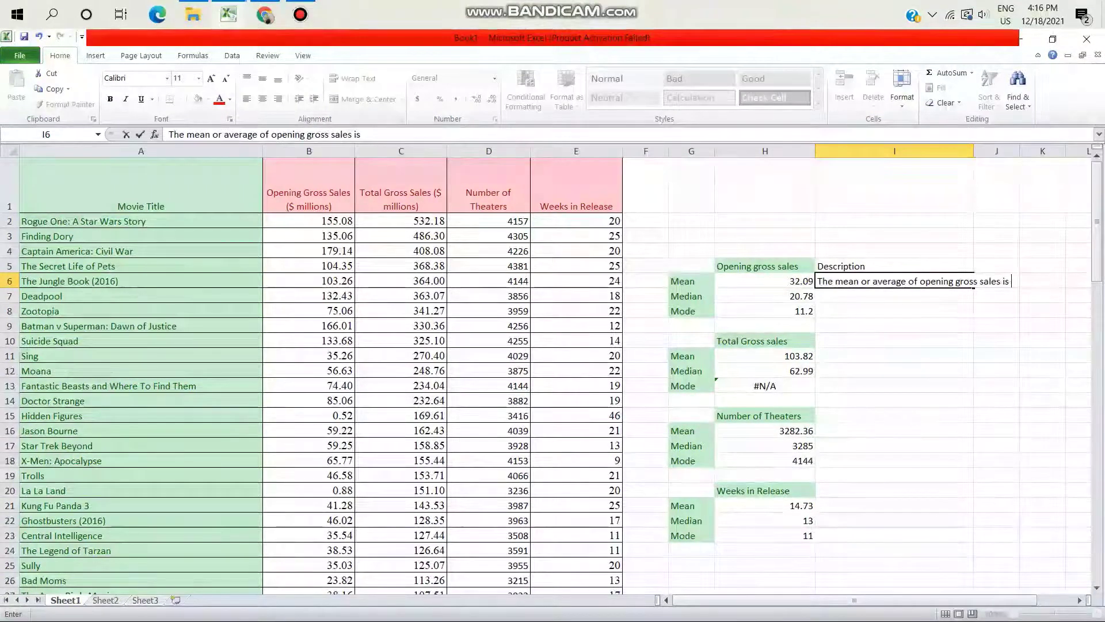
text( 32.09)
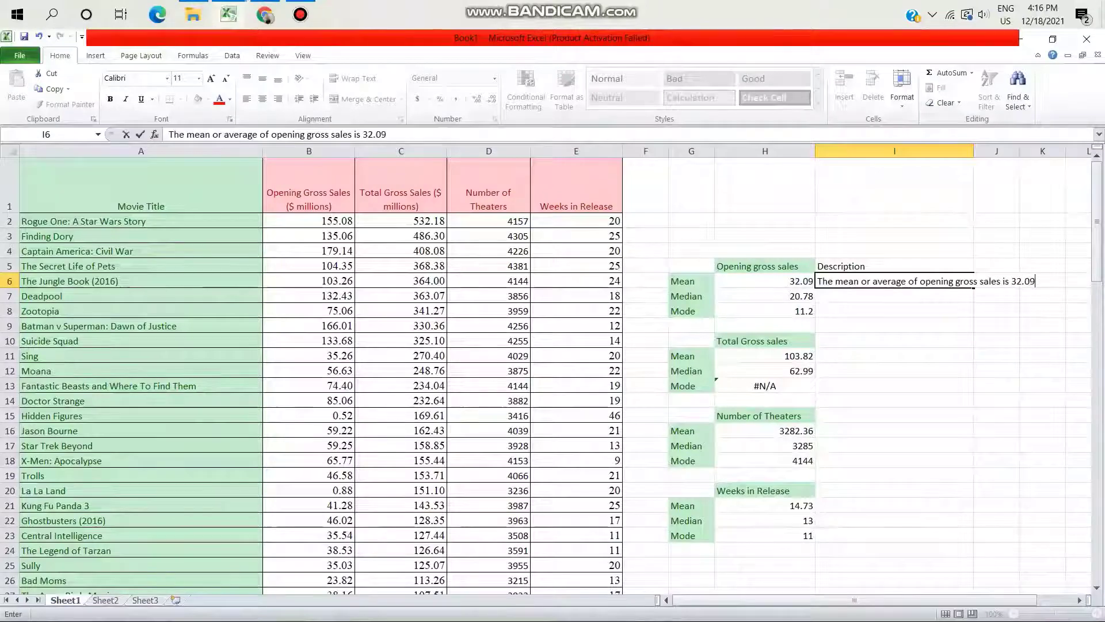
key(Return)
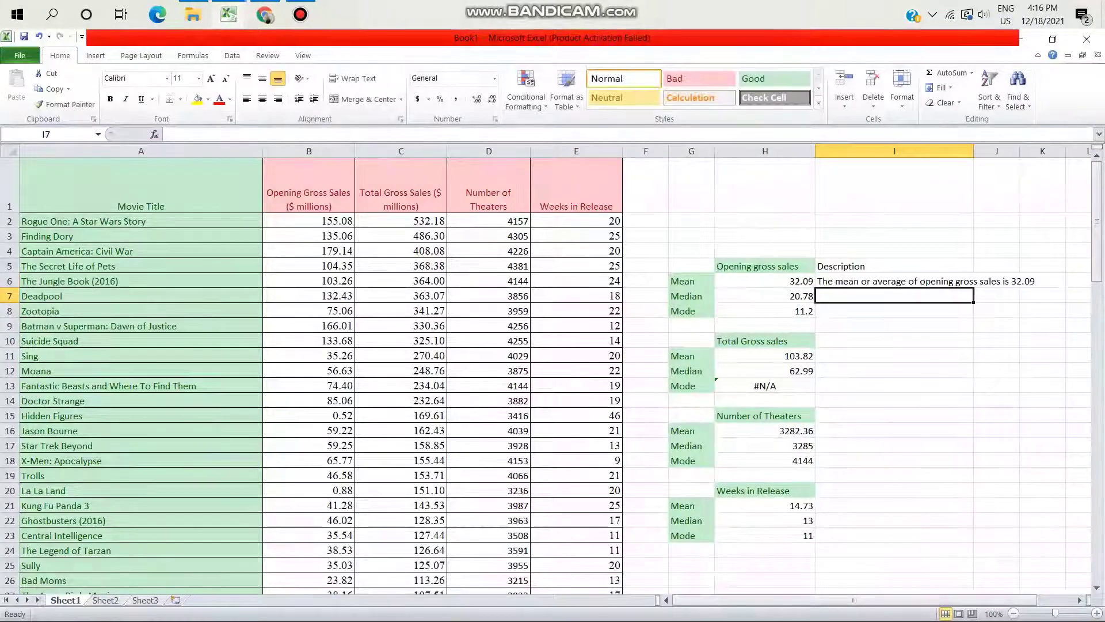
Begin the median description in I7 with "The value in the middle when data are aranged in ascending order (smallest value to largest value)."
text(The val)
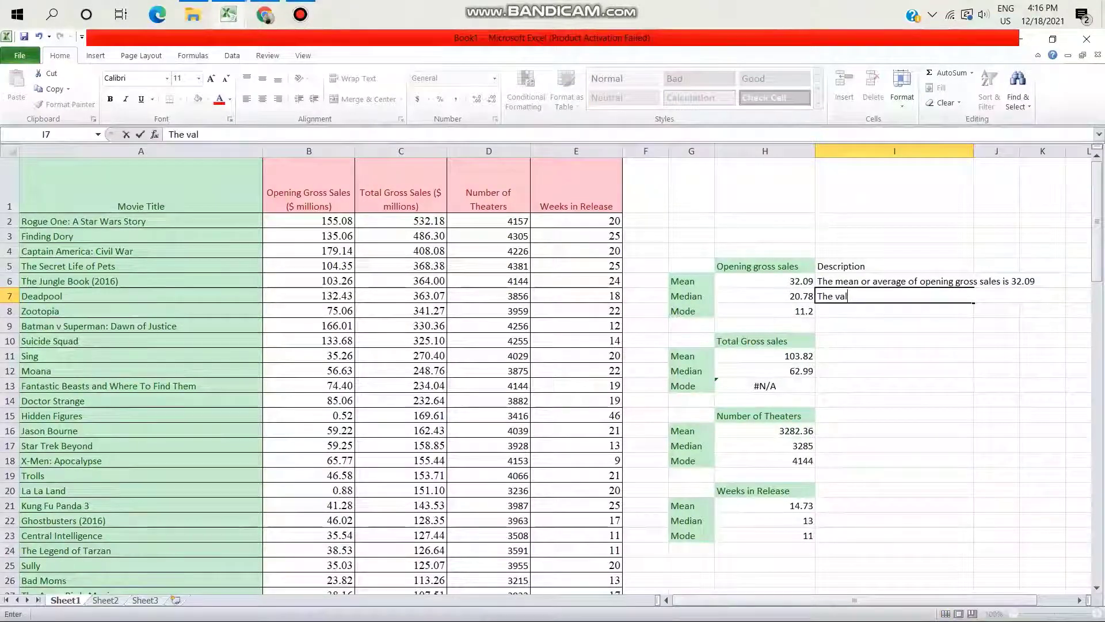
text(ue in the middle)
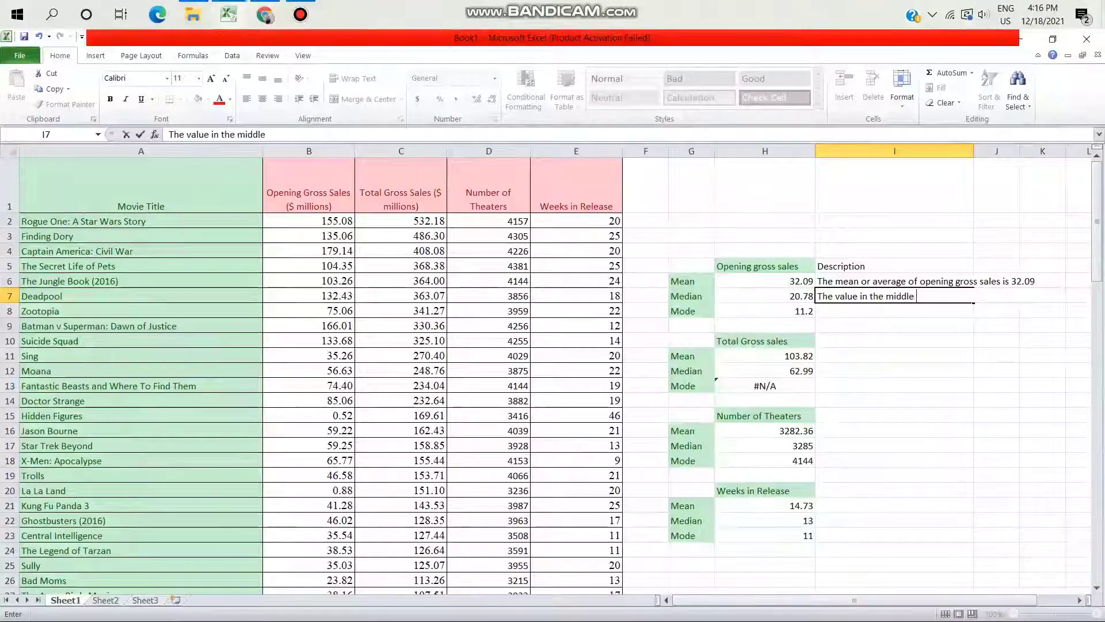
text( when)
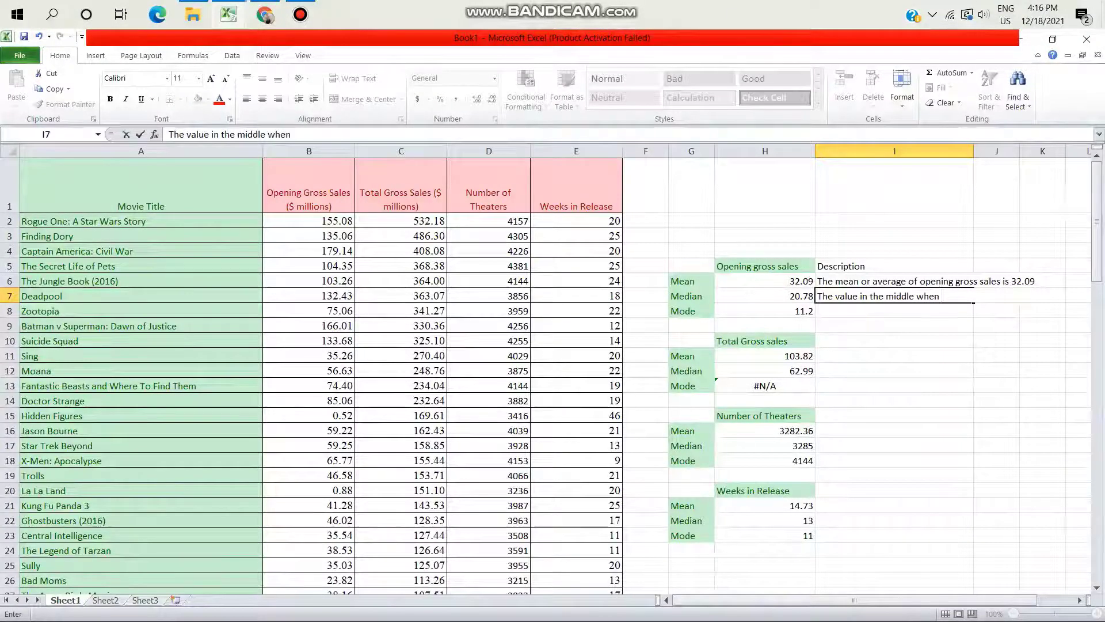
text( data )
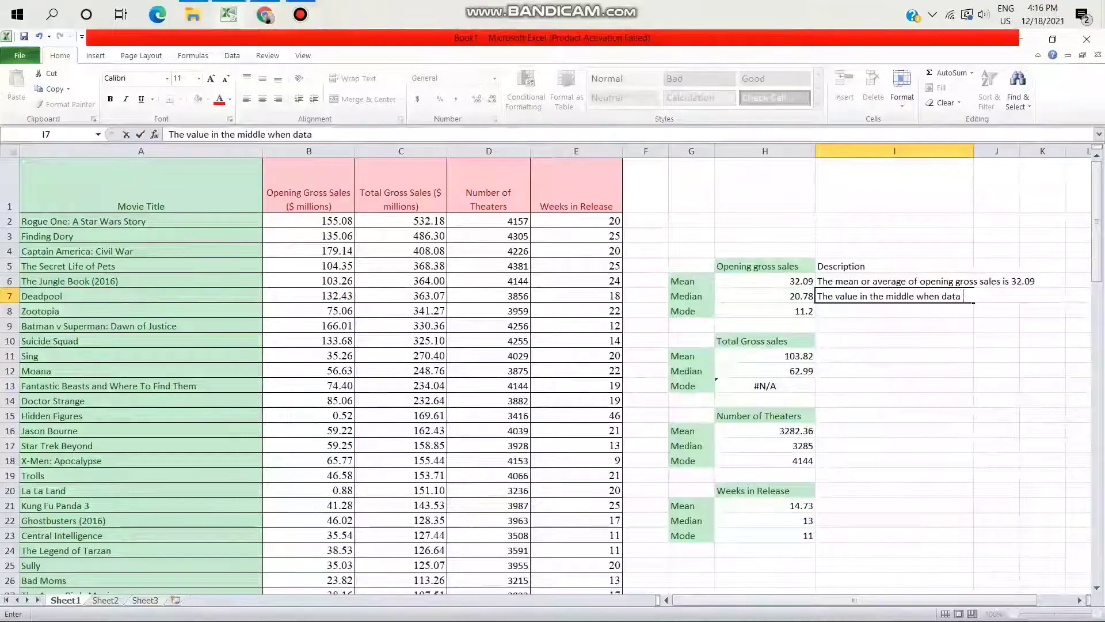
text(å)
text(re a)
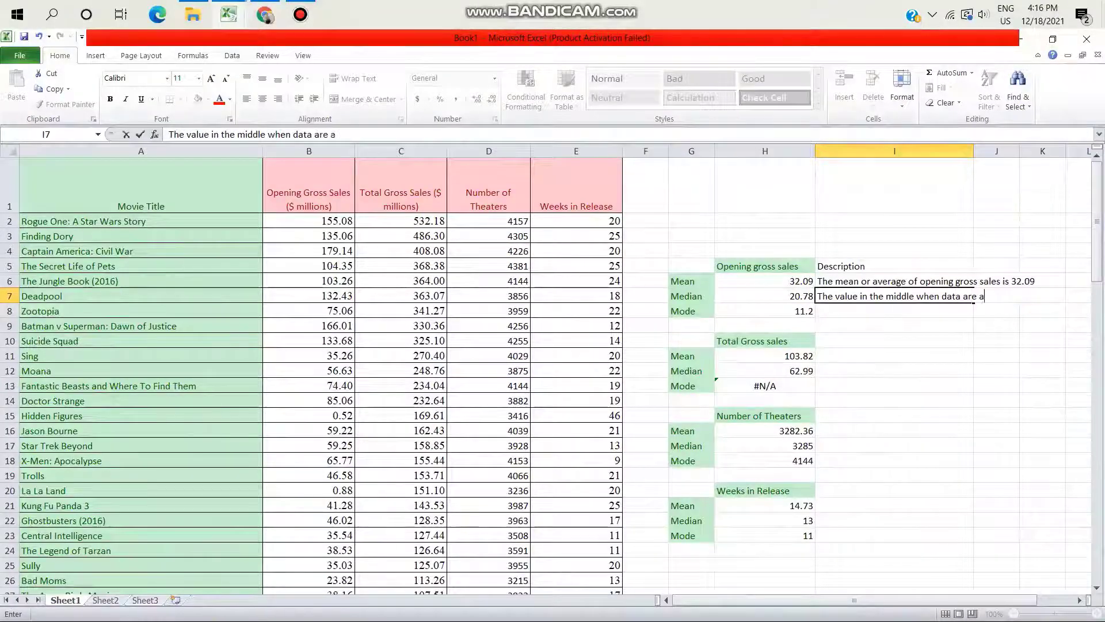
text(ranf)
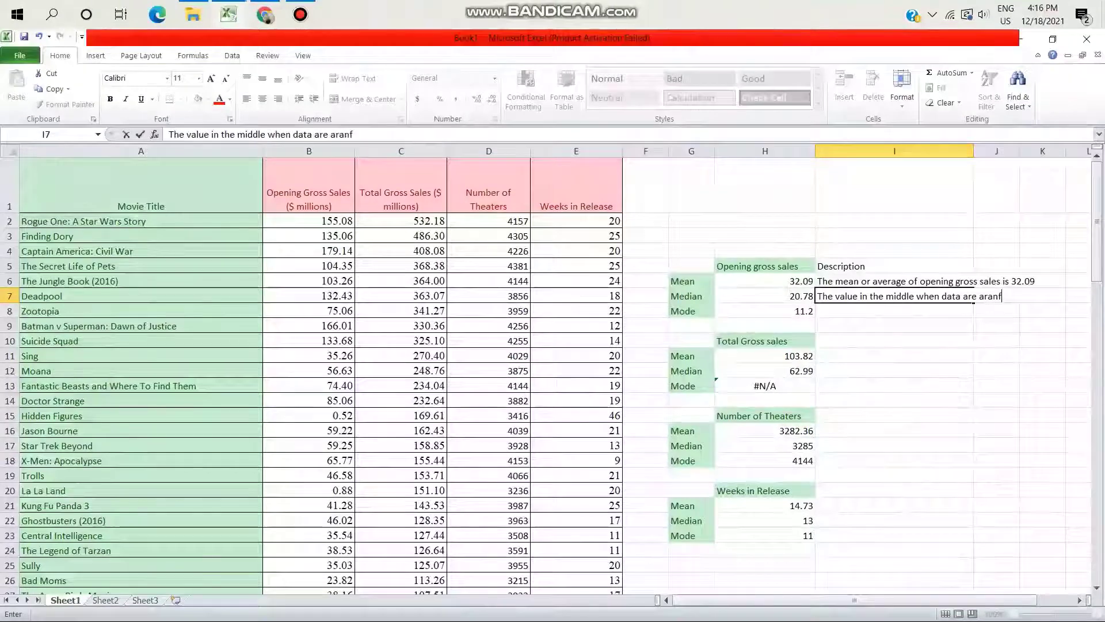
key(BackSpace)
text(ged)
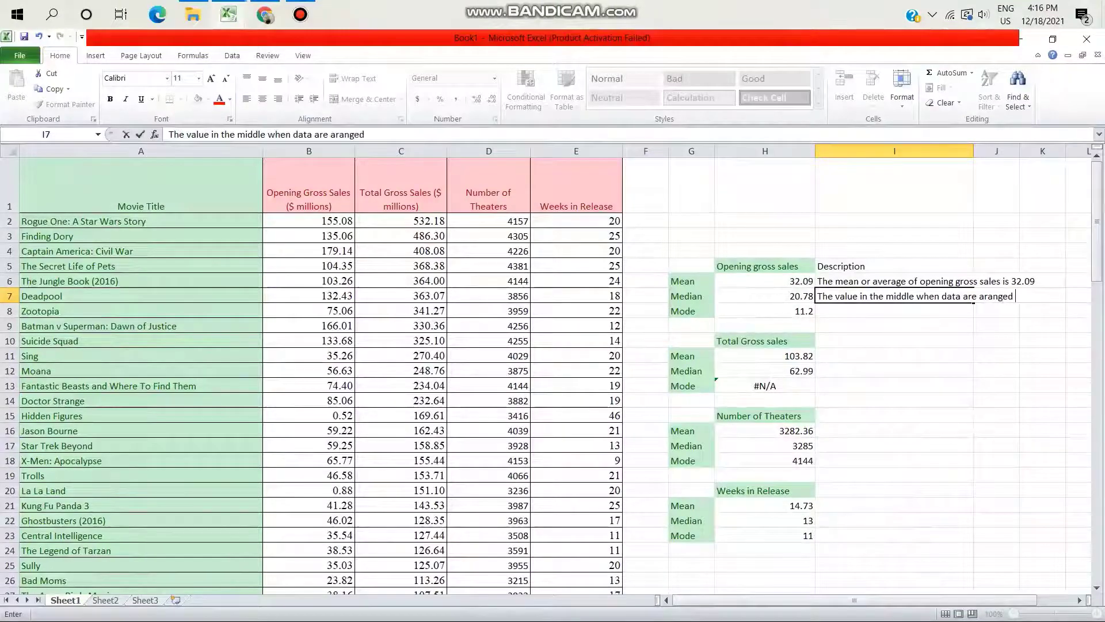
text( in)
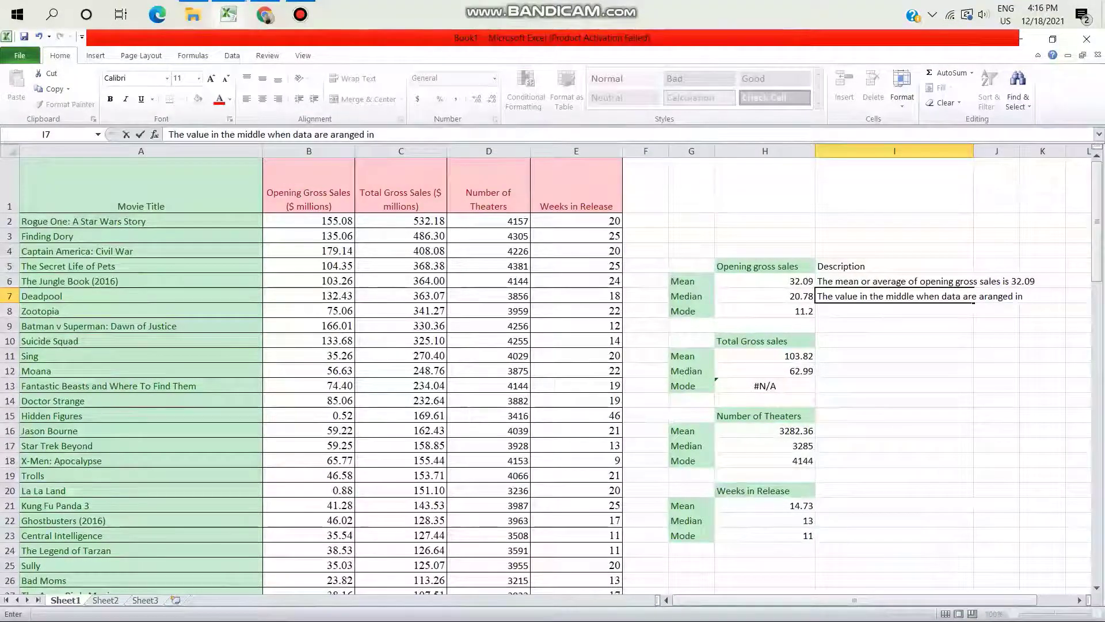
text( a)
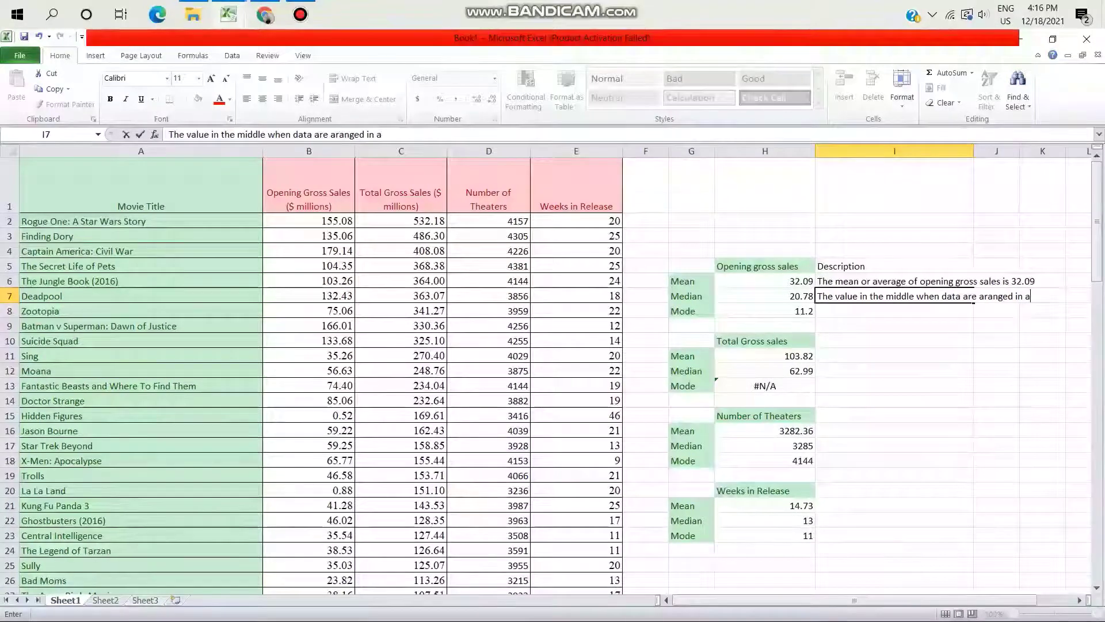
text(sce)
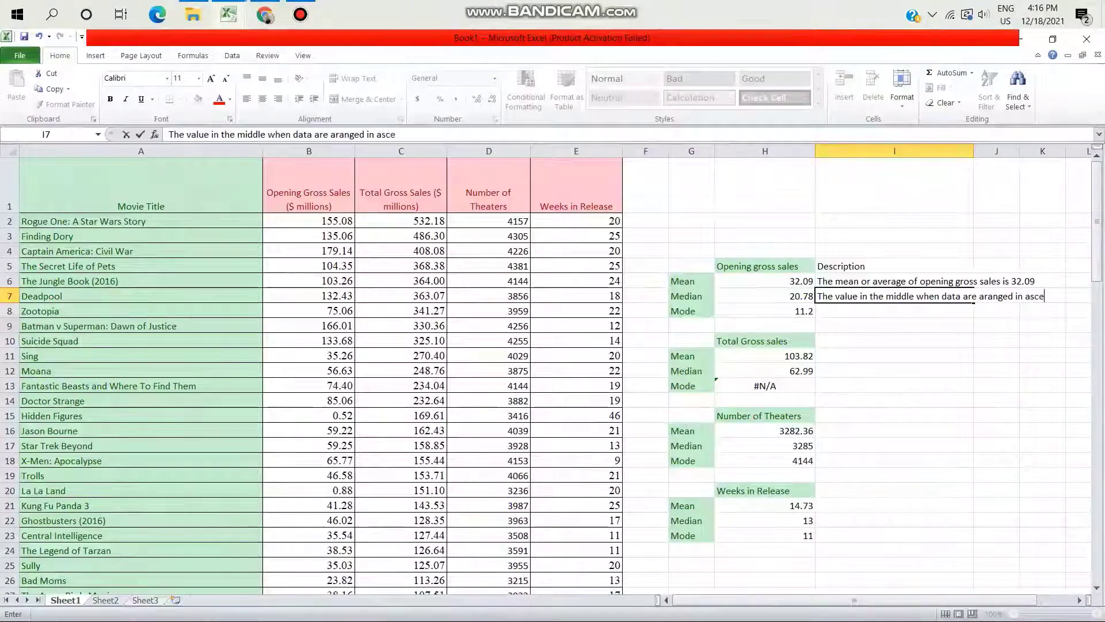
text(nding)
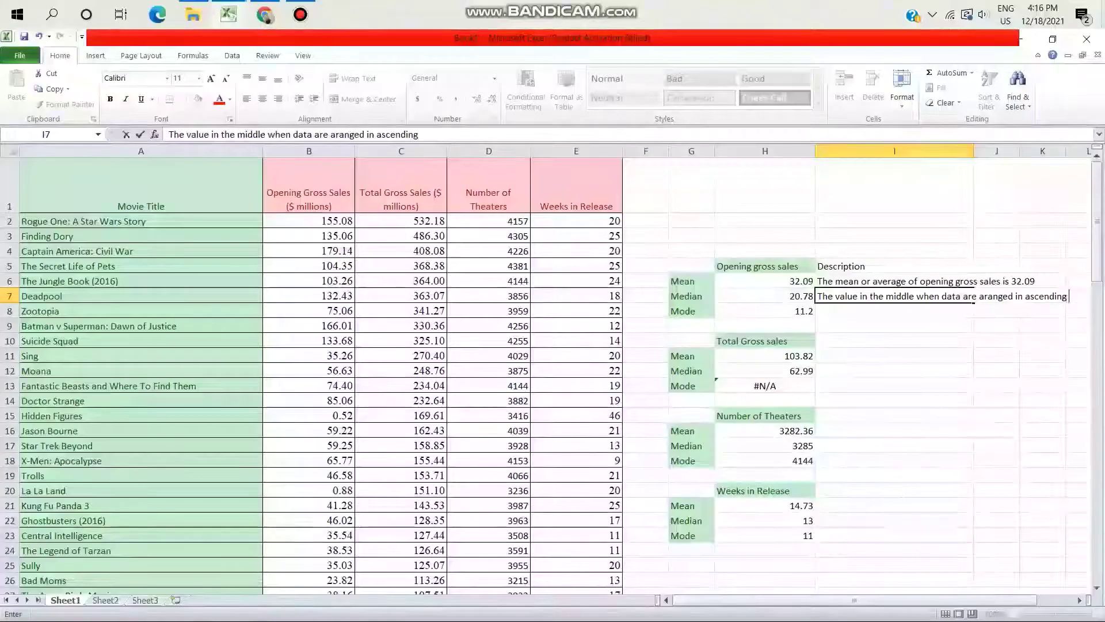
text( order )
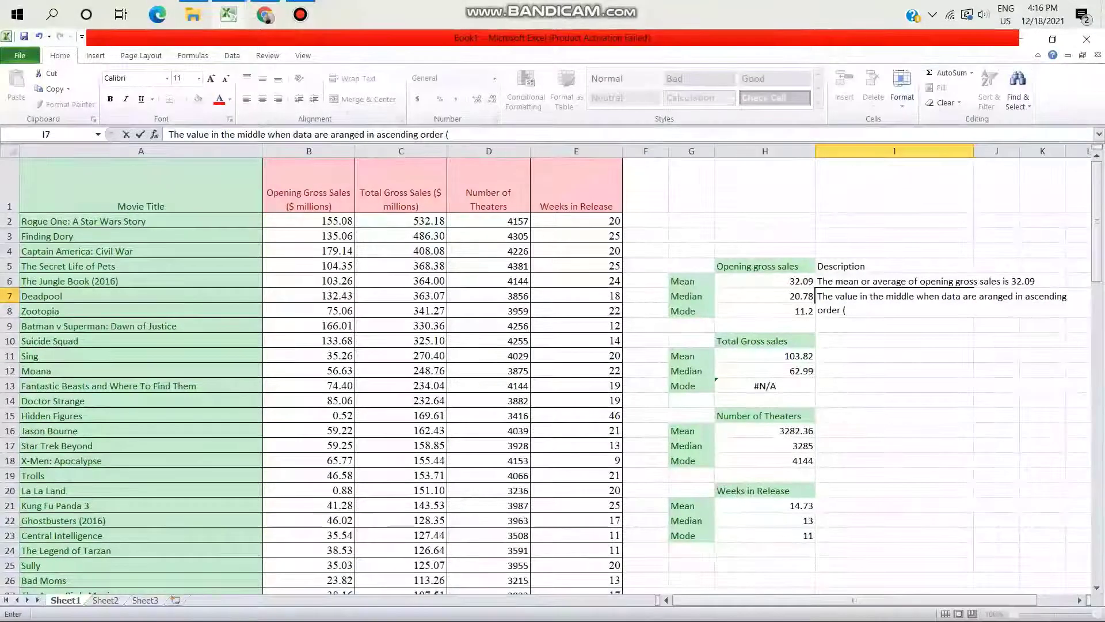
text((sm)
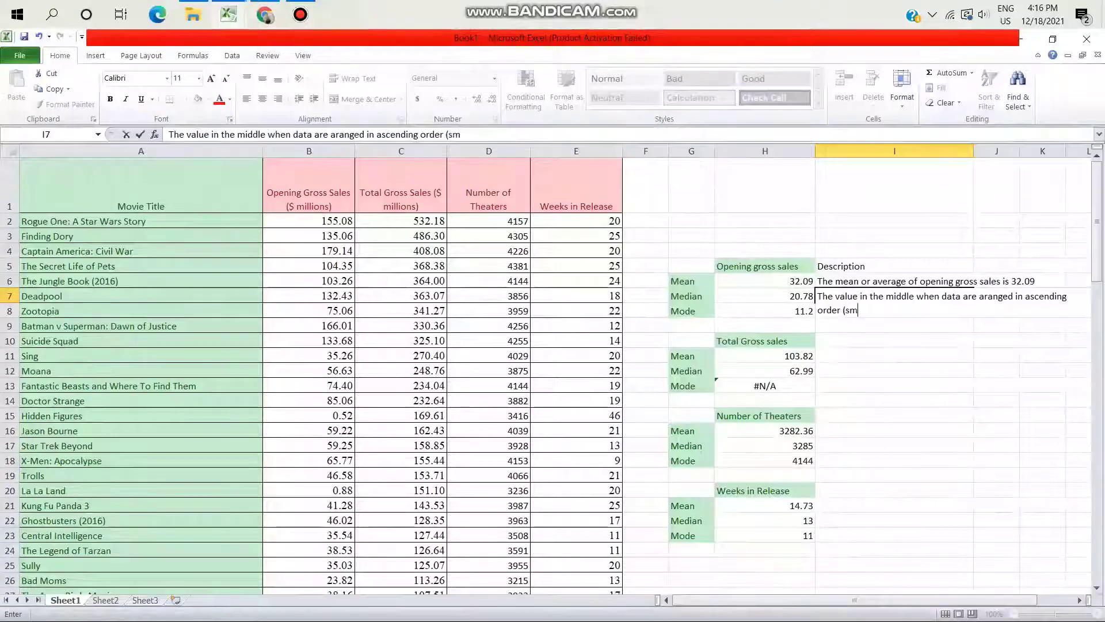
text(allest val)
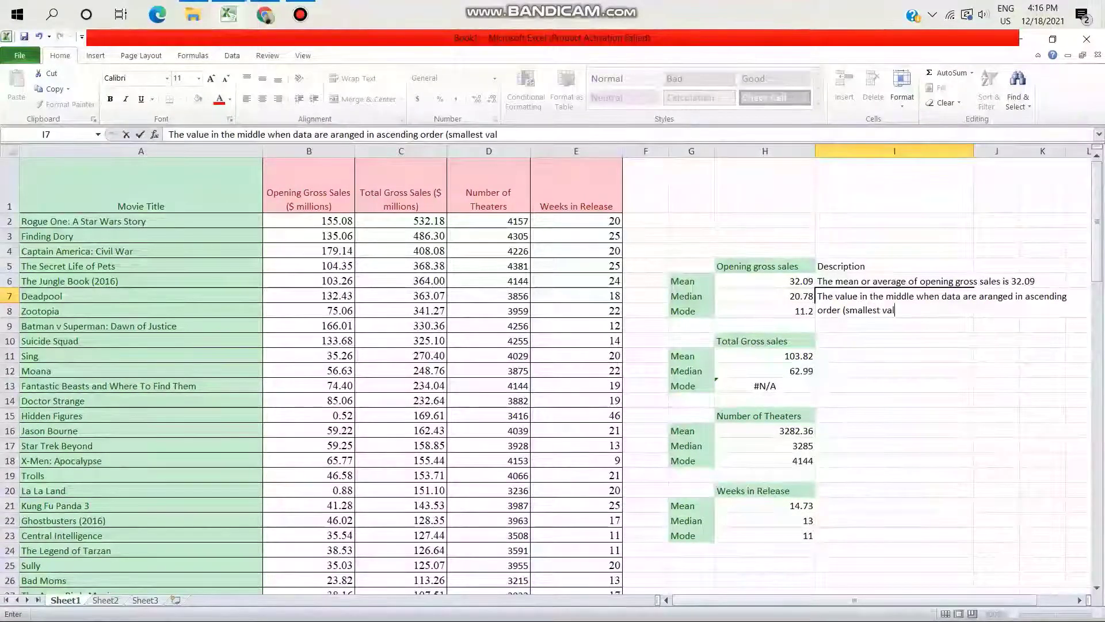
text(ue to)
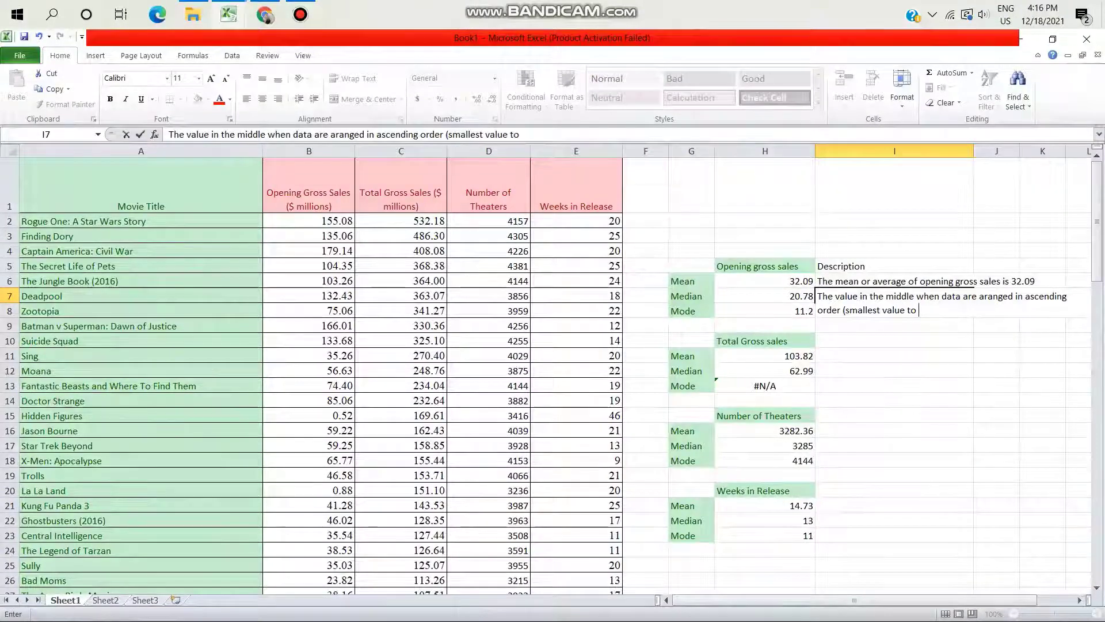
text( larges)
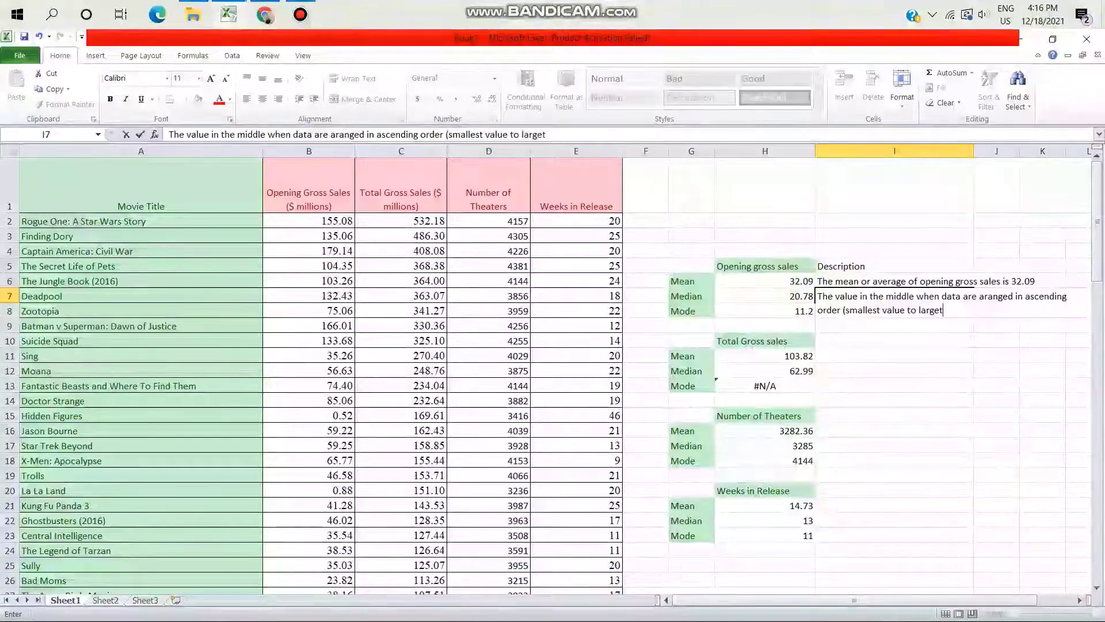
text(t val)
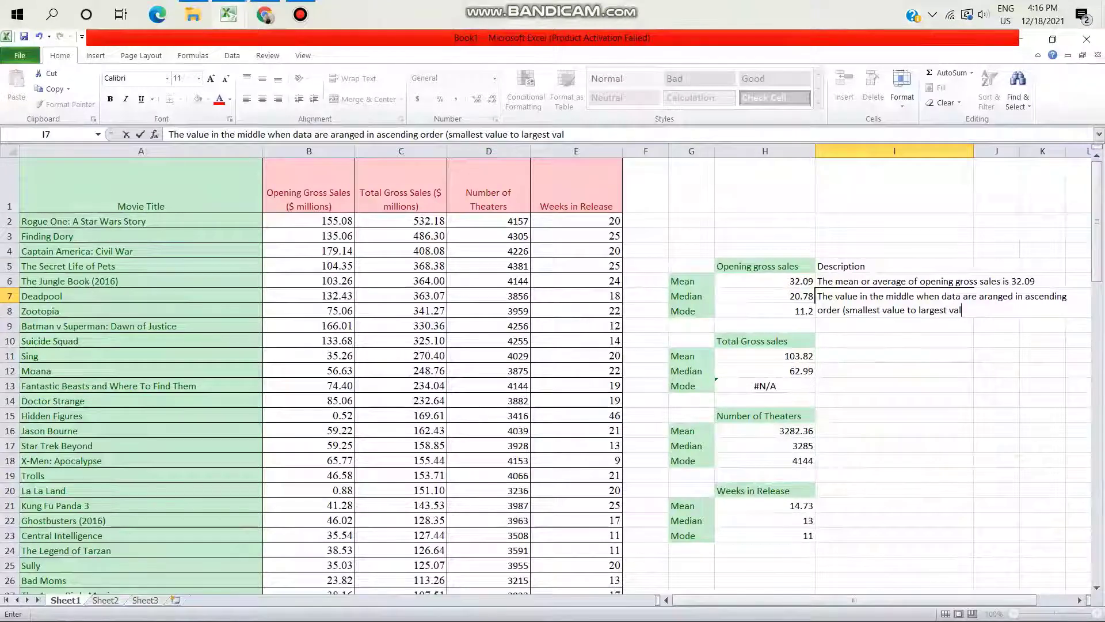
text(ue))
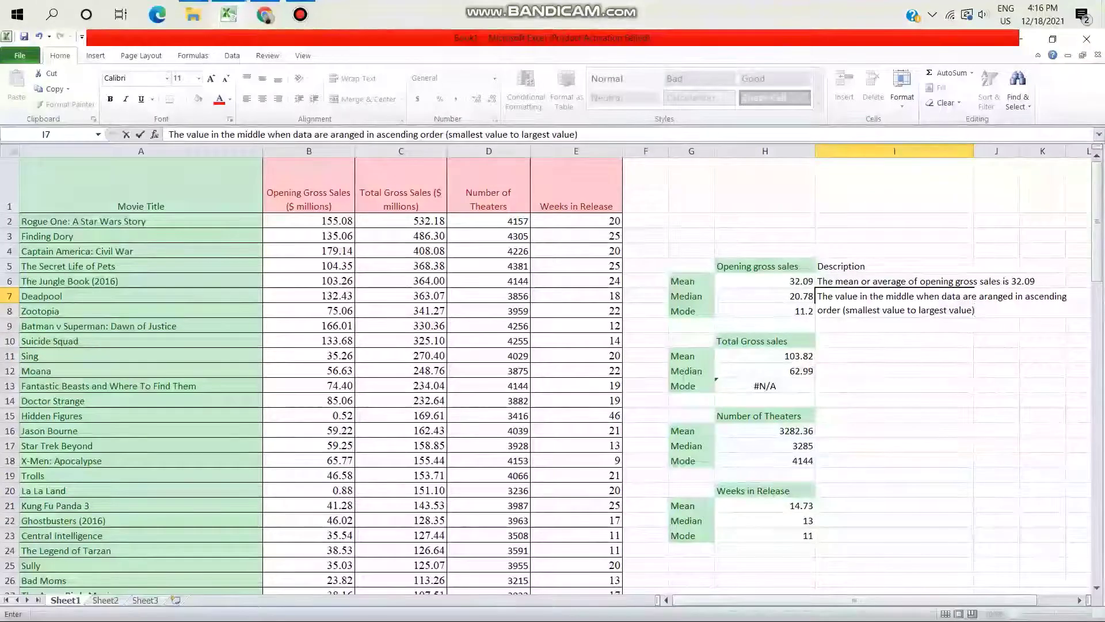
text(. )
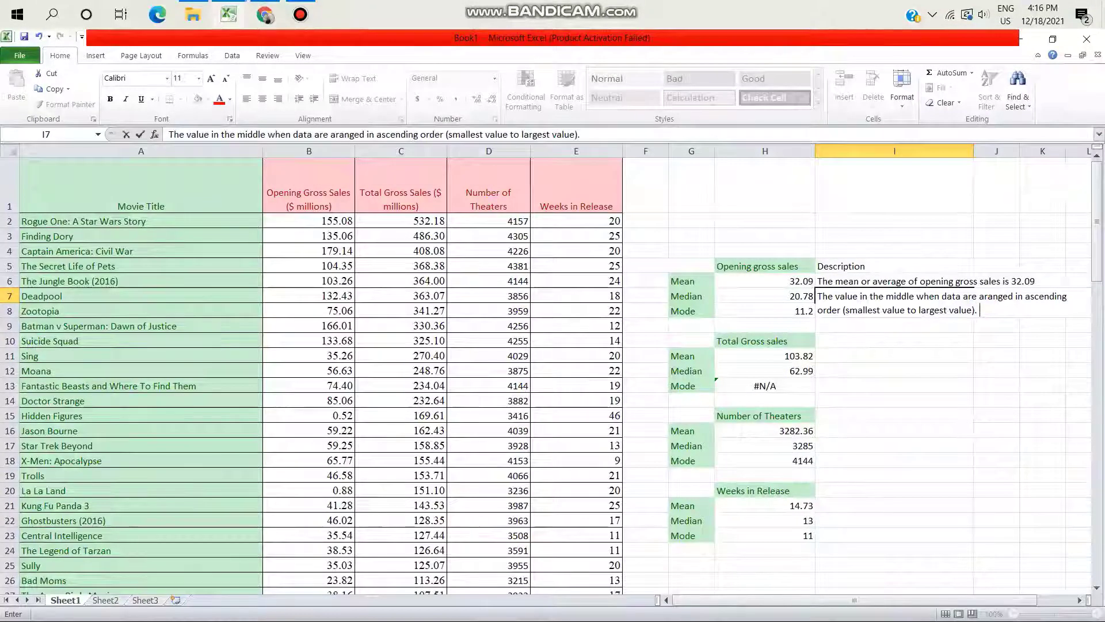
text(In this)
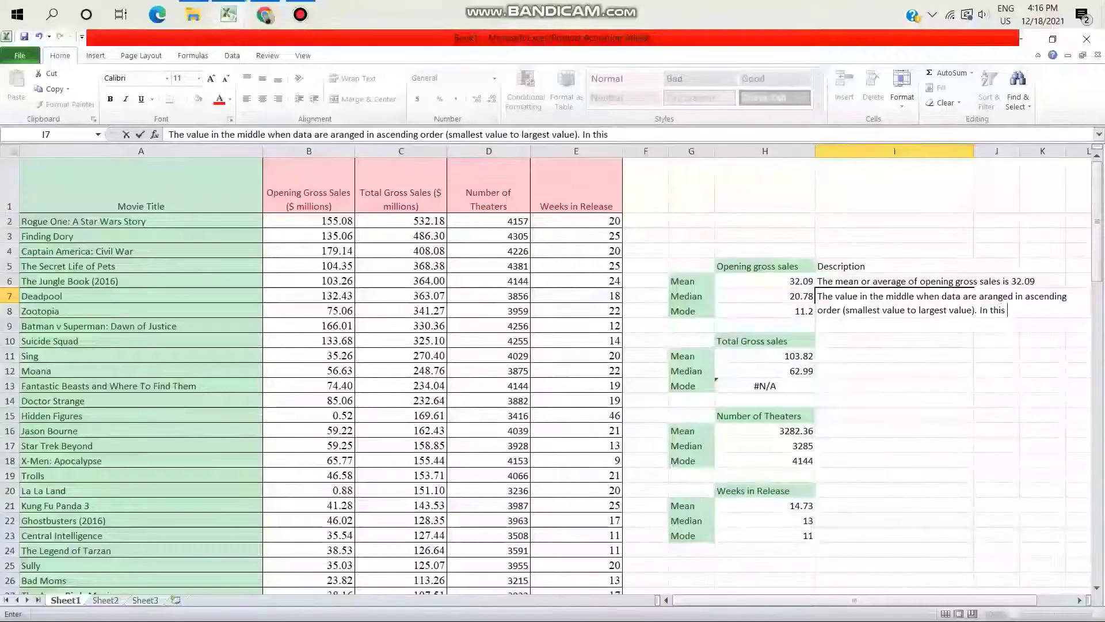
text( situatio)
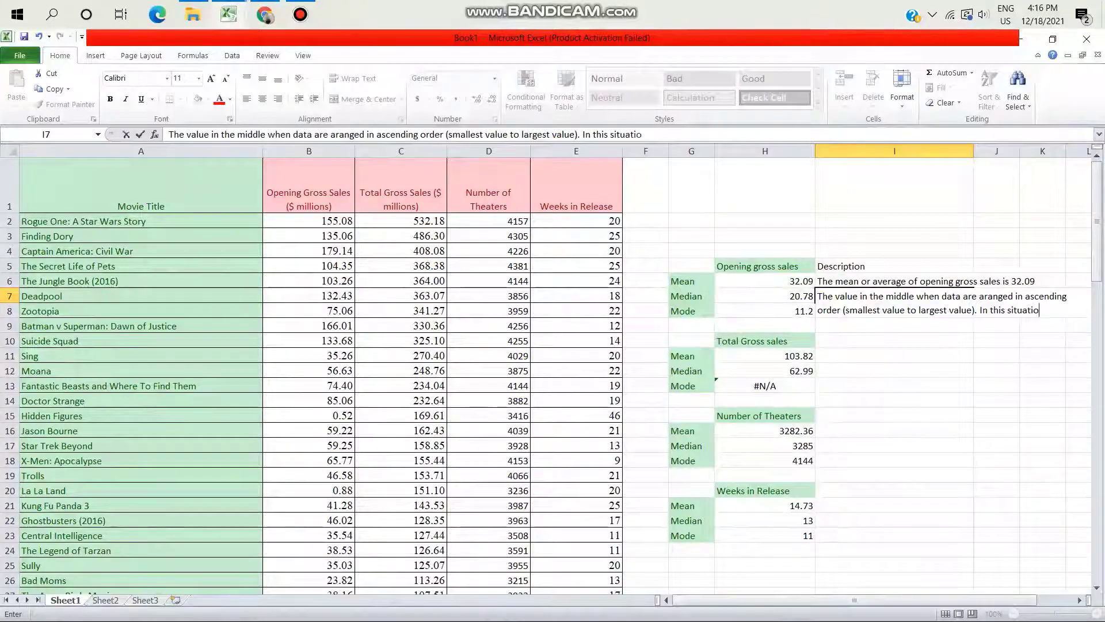
text(n to val)
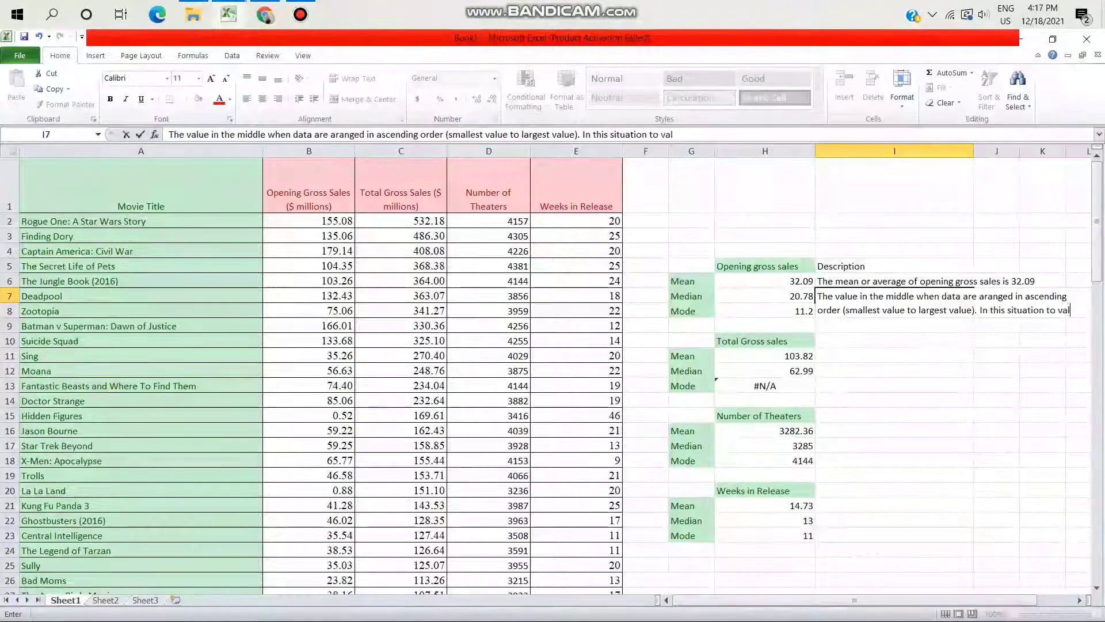
text(ue in the)
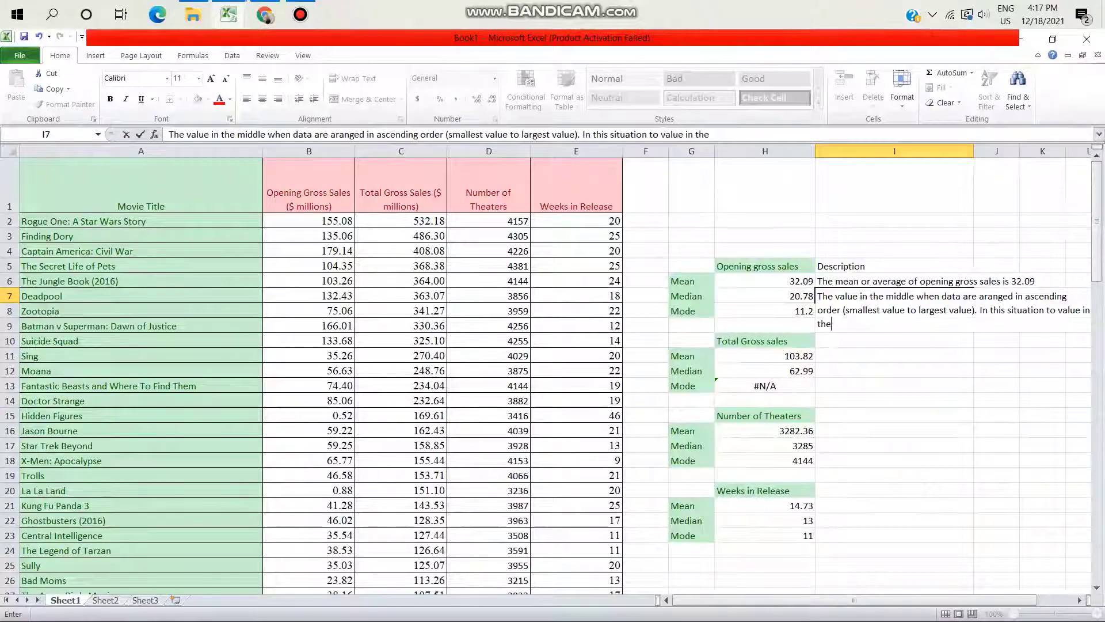
text( middle )
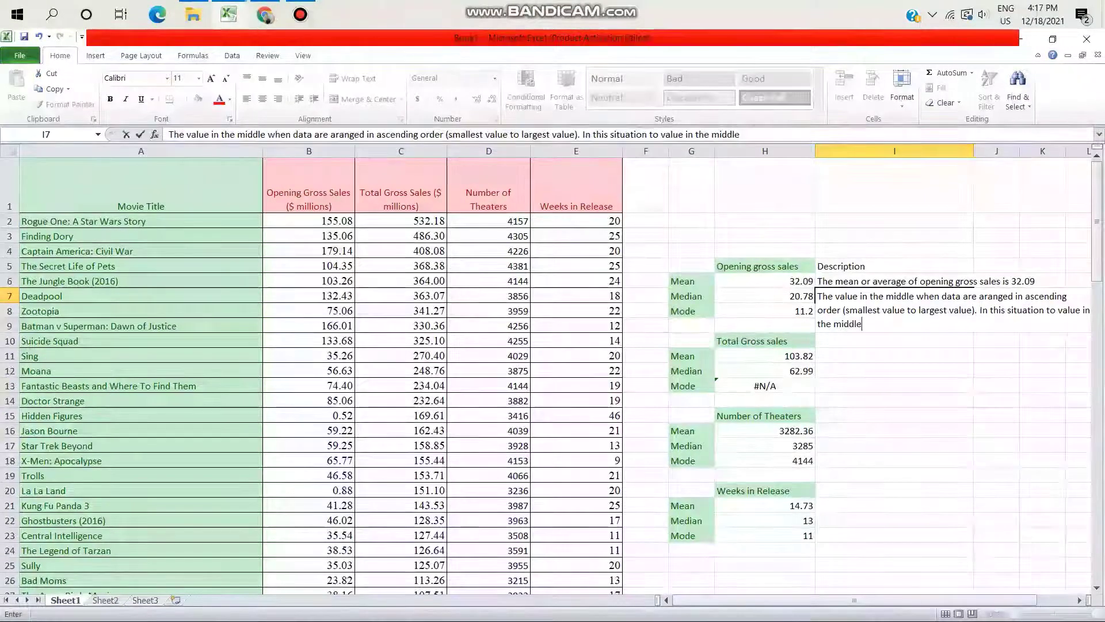
text(whe)
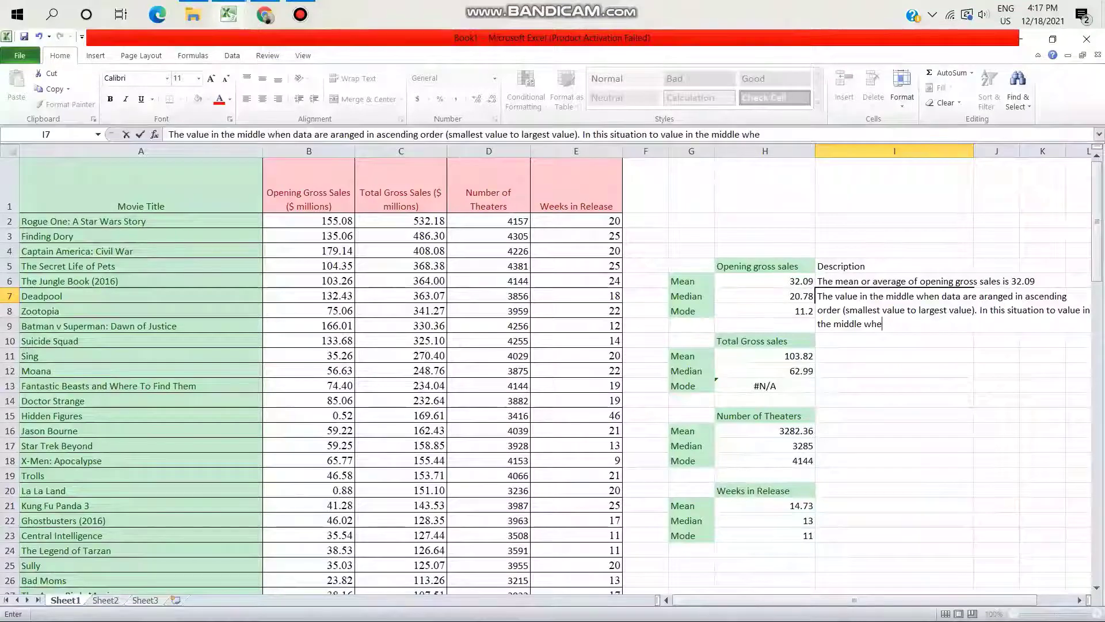
text(n we a)
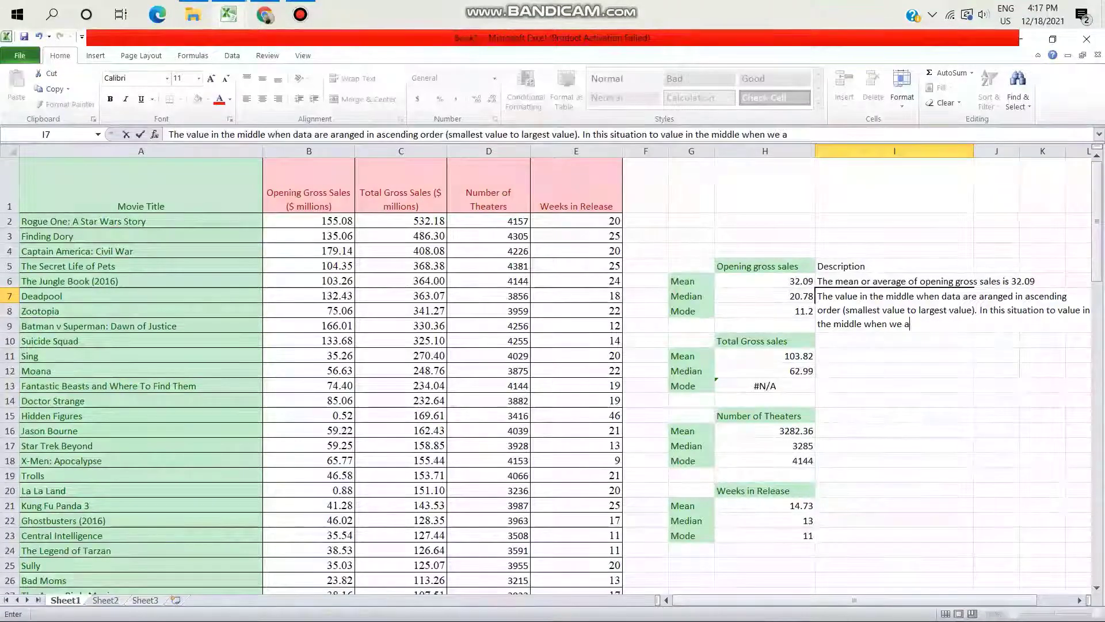
text(ranged)
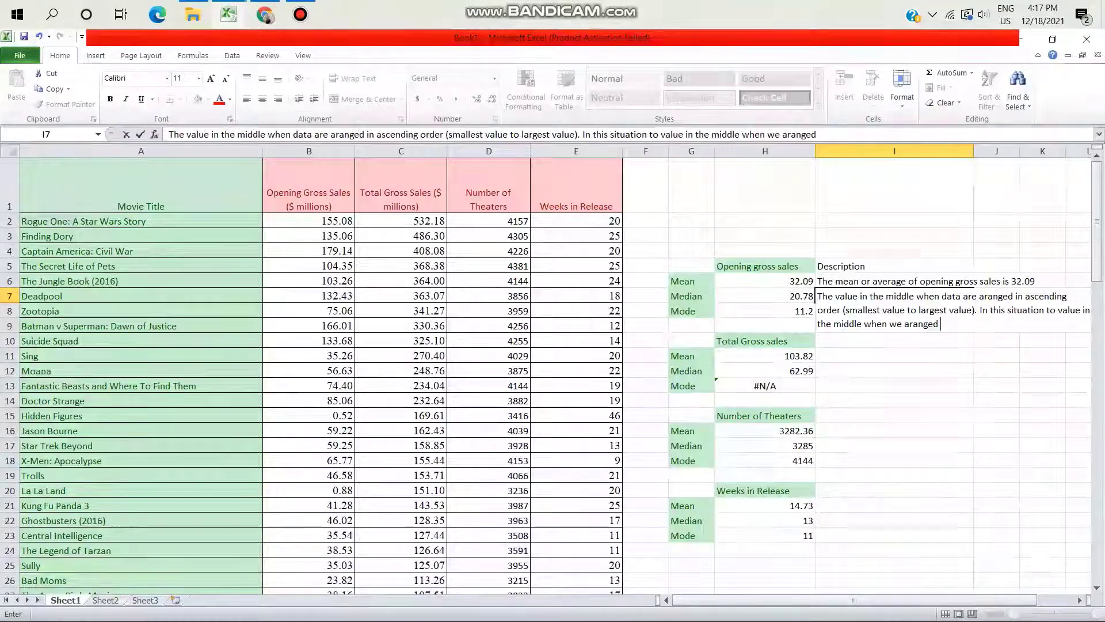
text( are 2)
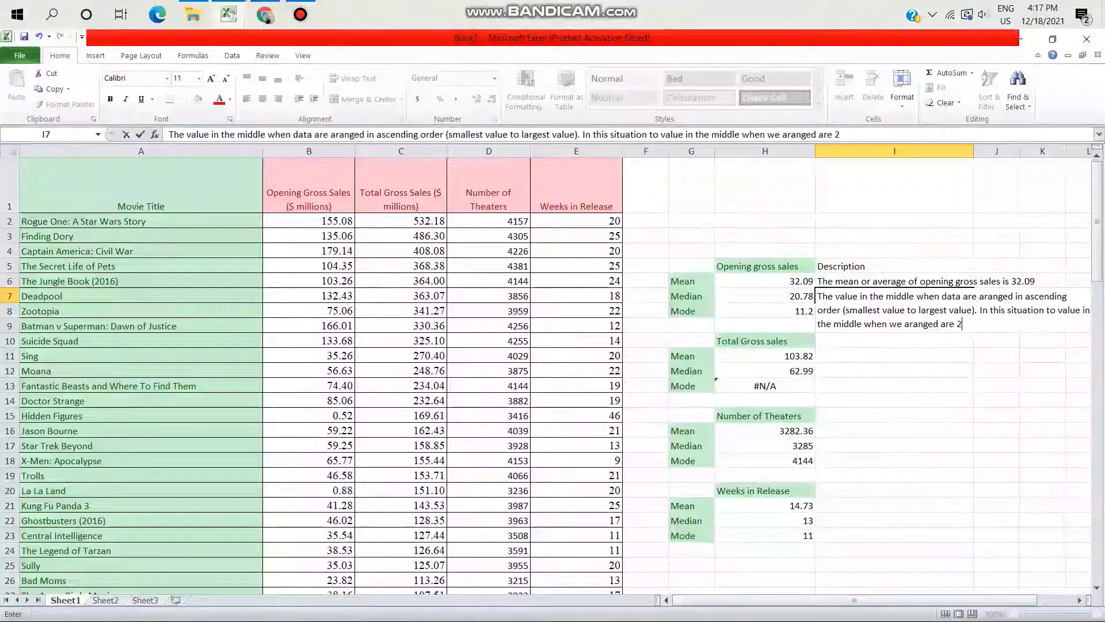
text(0.24)
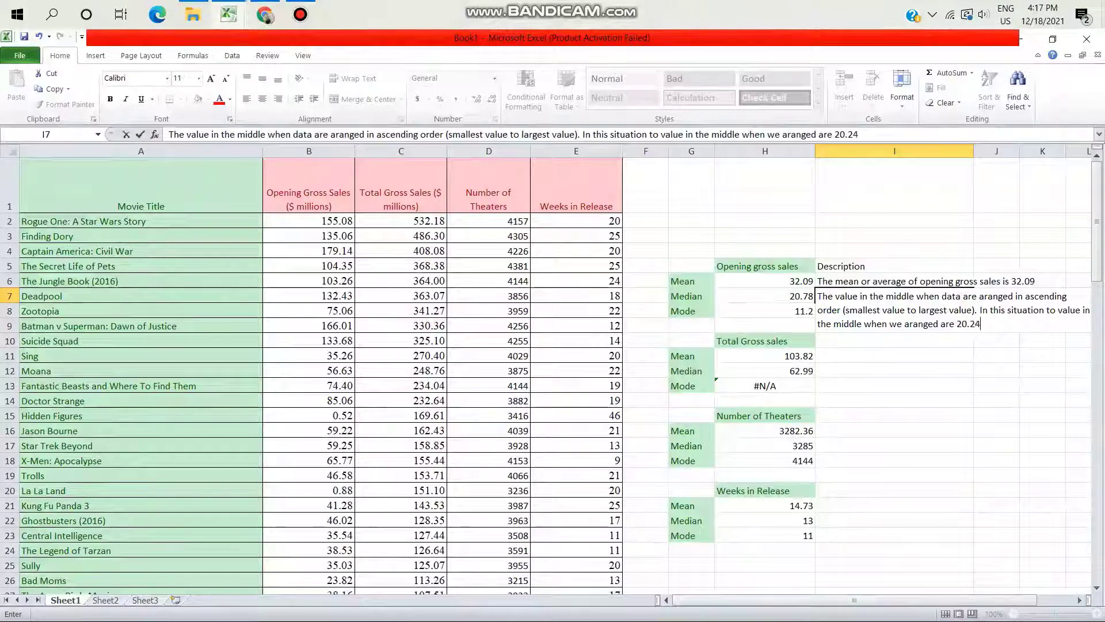
text( and )
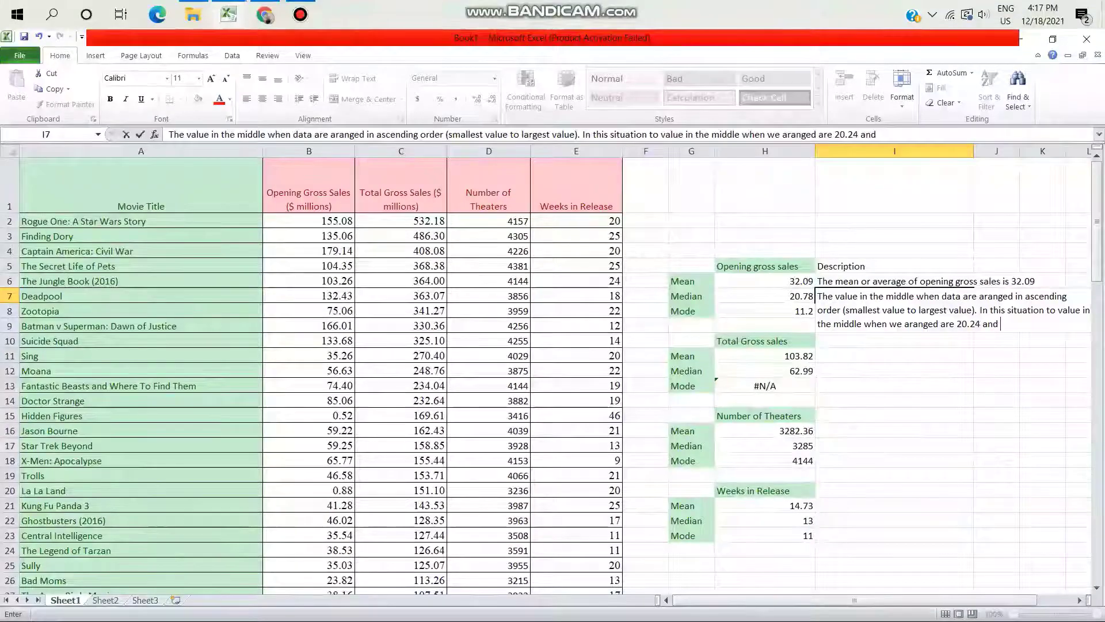
text(21.)
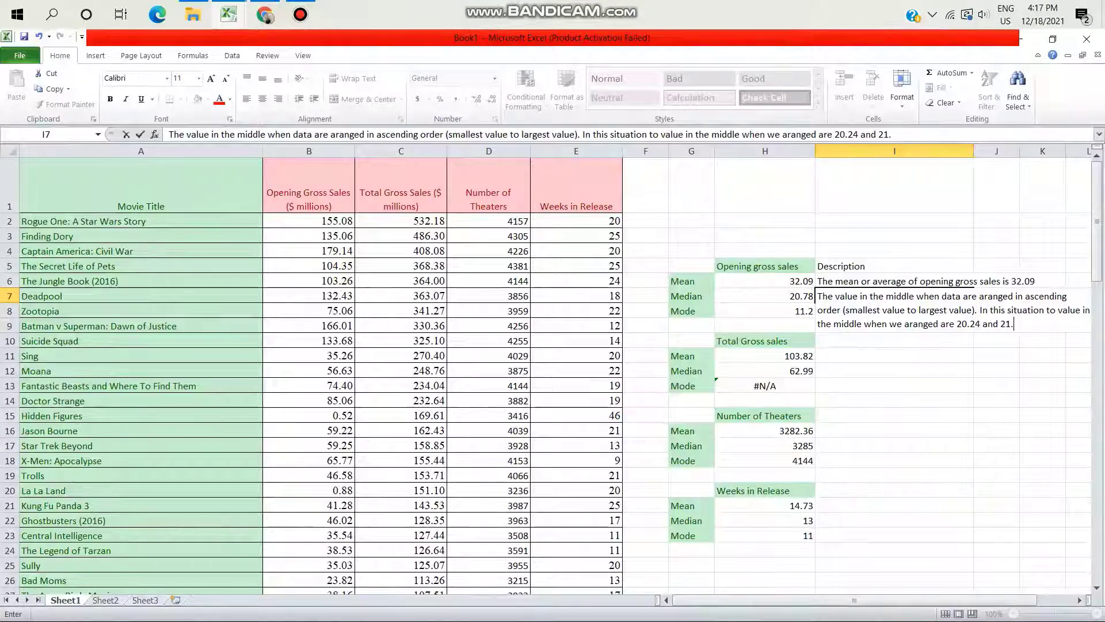
text(31)
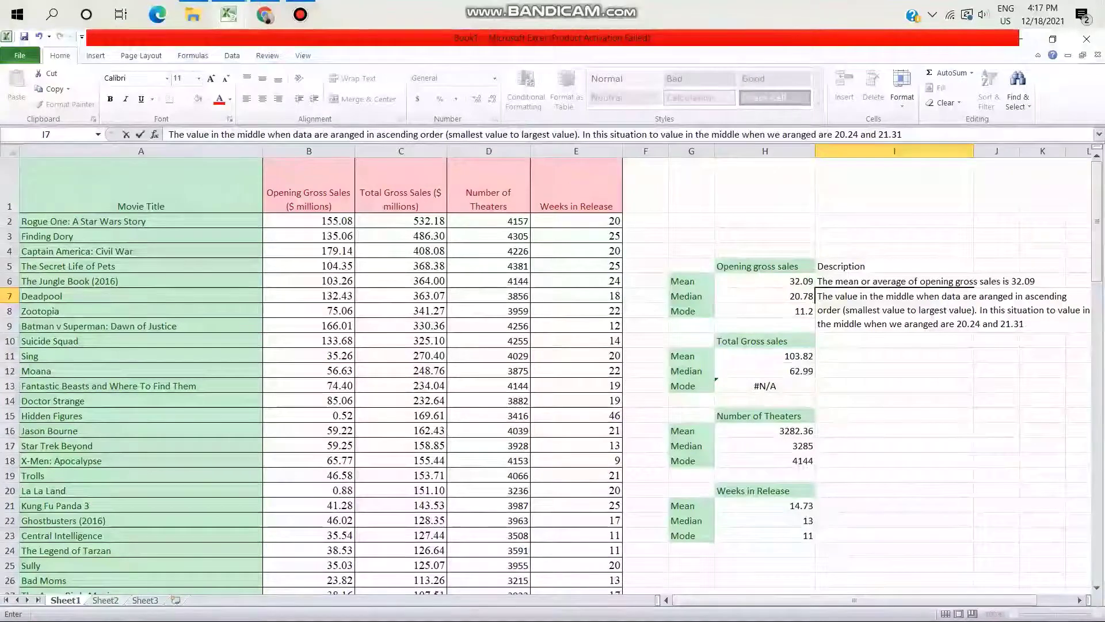
Complete the median description in I7 with "In this situation to value in the middle when we aranged are 20.24 and 21.31"
key(Return)
key(Return)
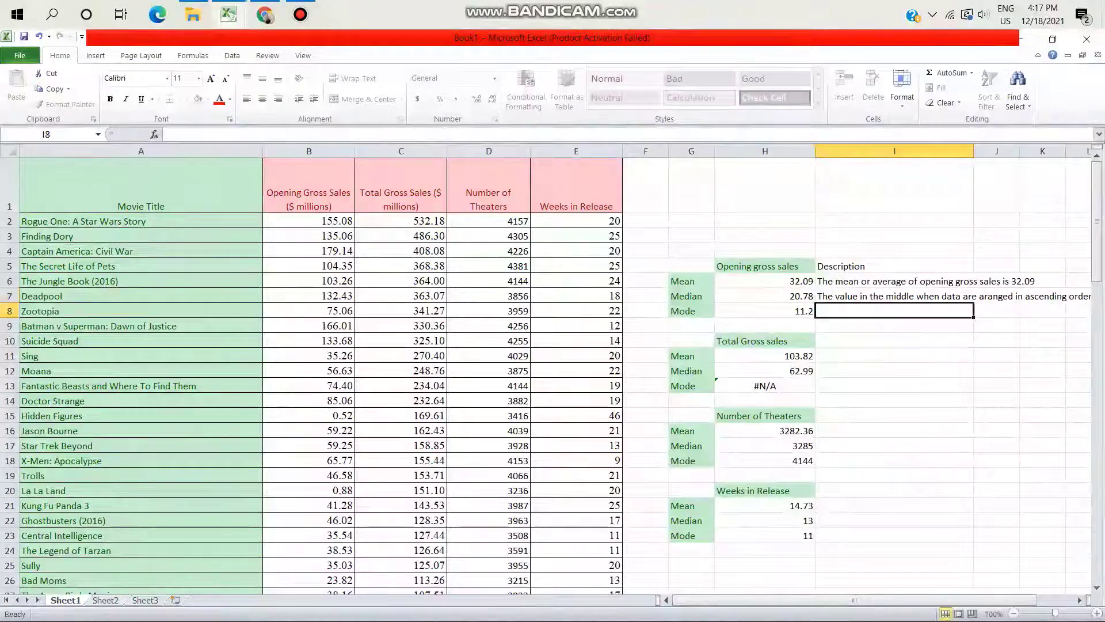
Begin the mode description in I8 with "Mode represents the most frequently occuring value."
key(Up)
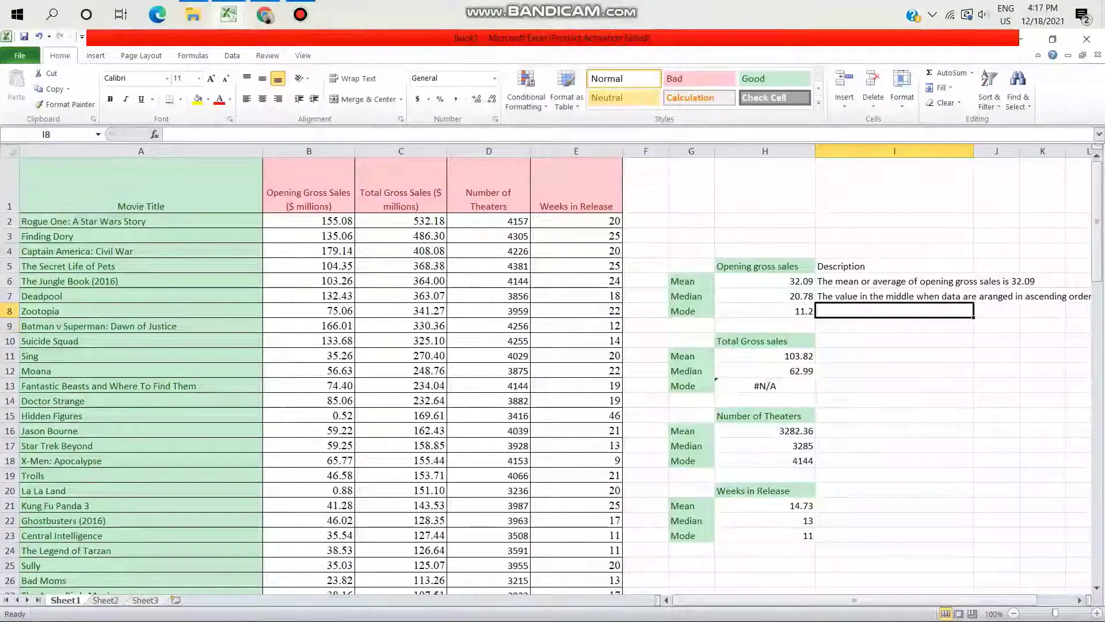
text(Mode )
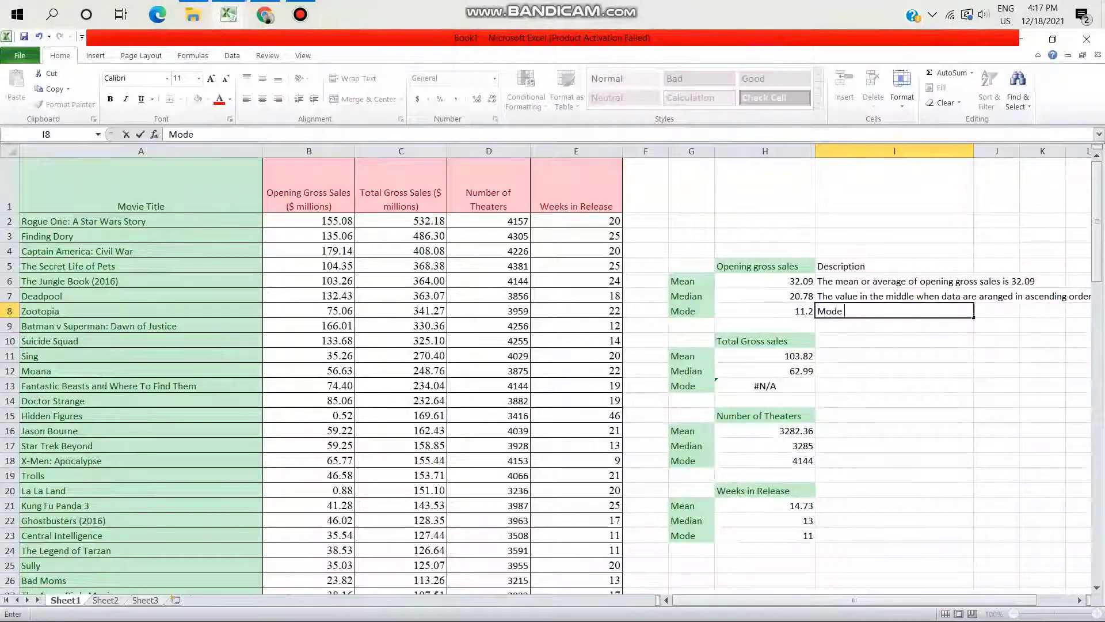
text(repre)
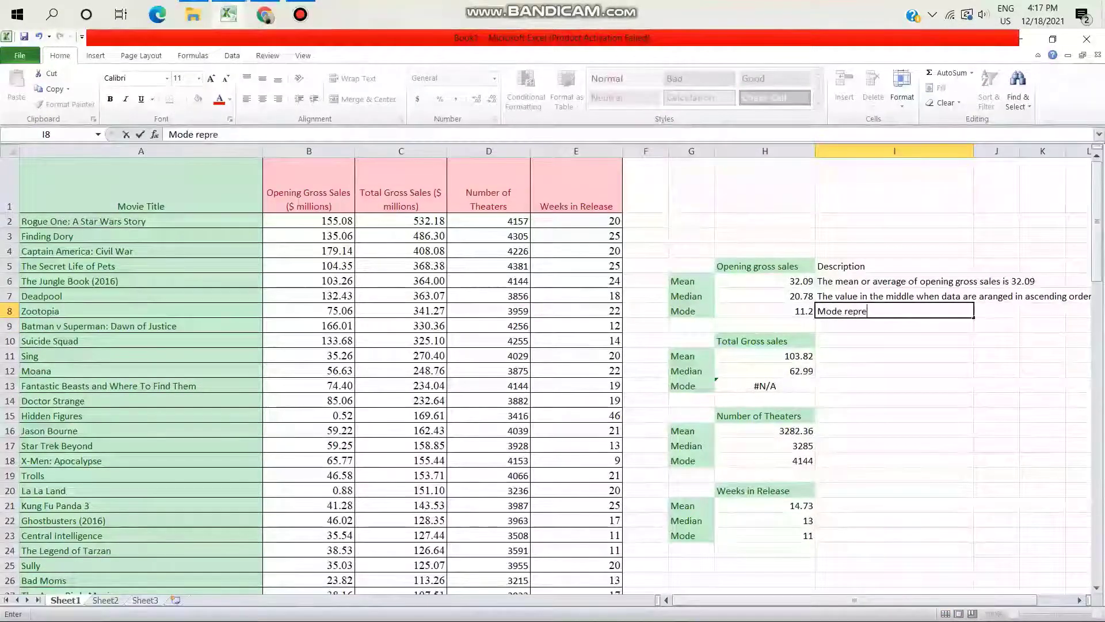
text(sent)
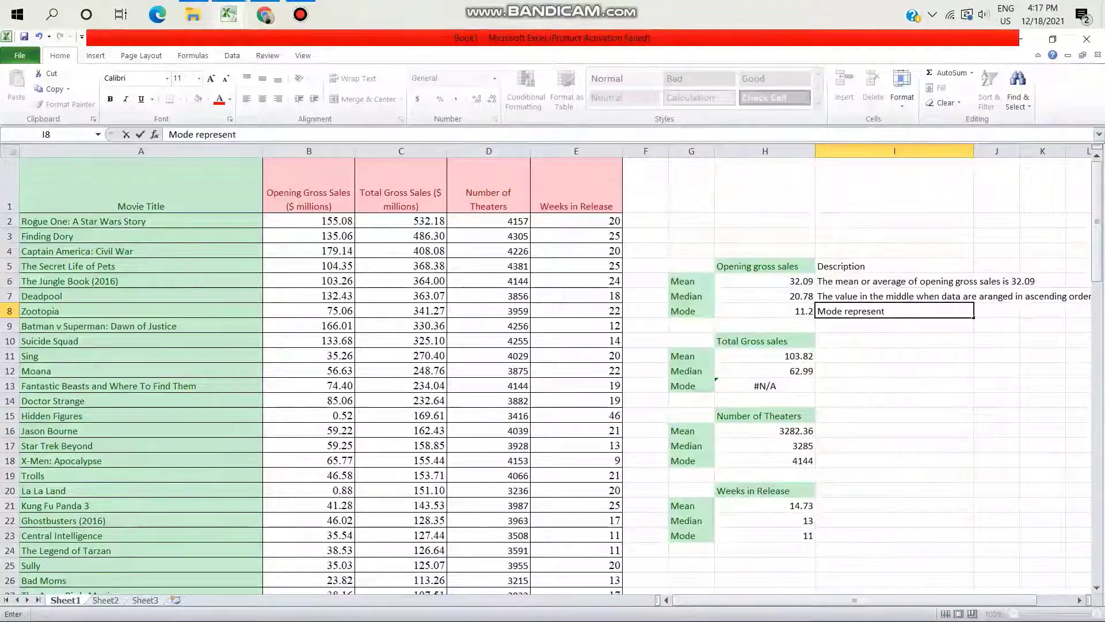
text(s the )
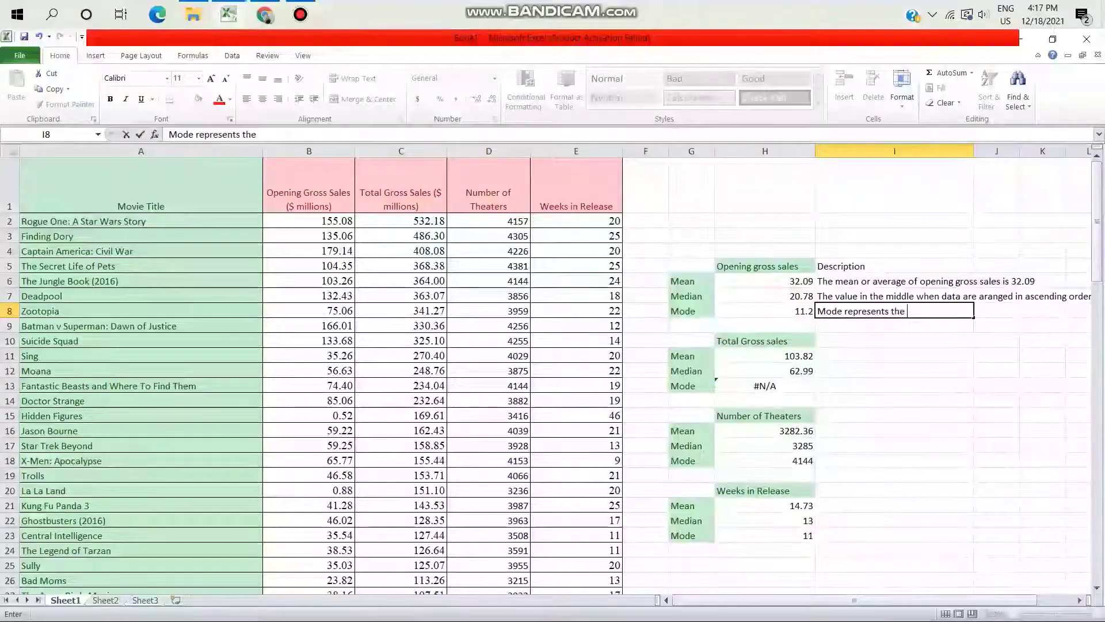
text(mos)
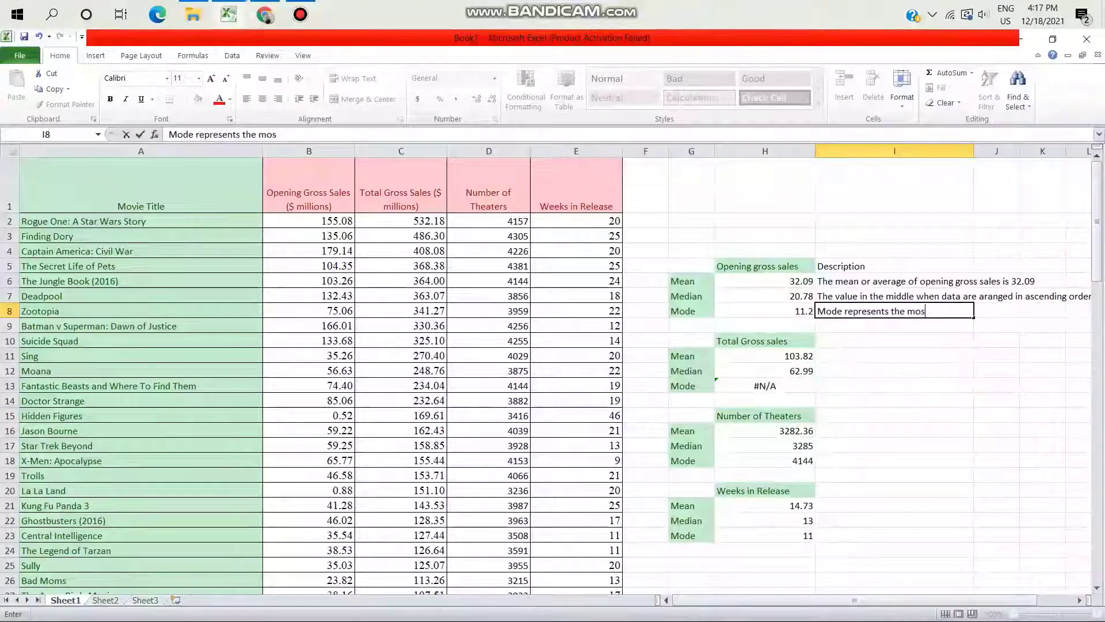
text(t fre)
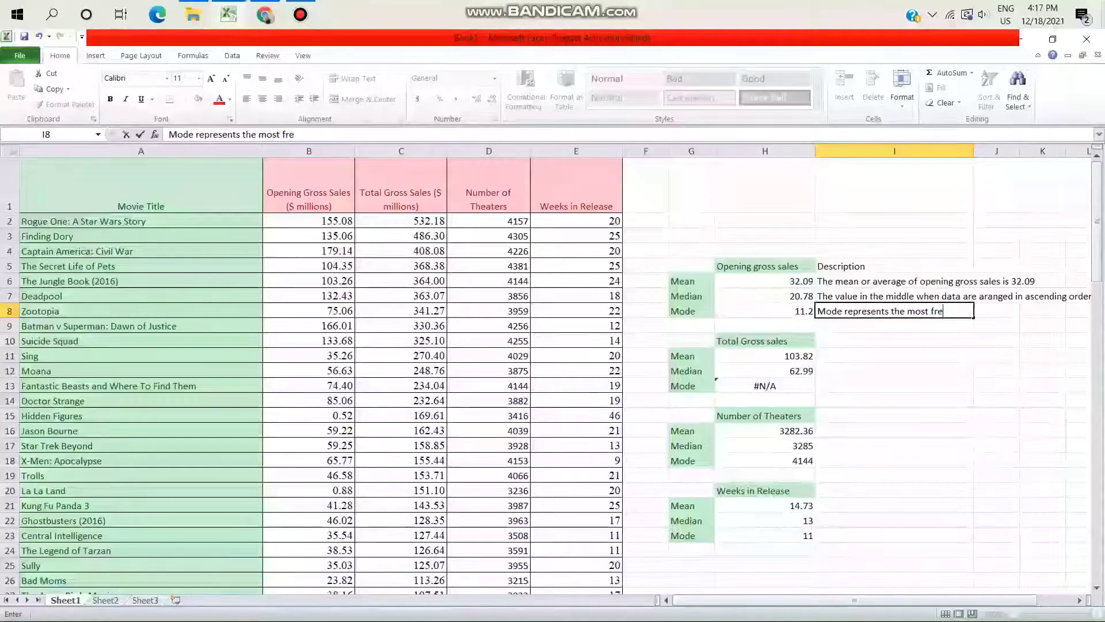
text(quentl)
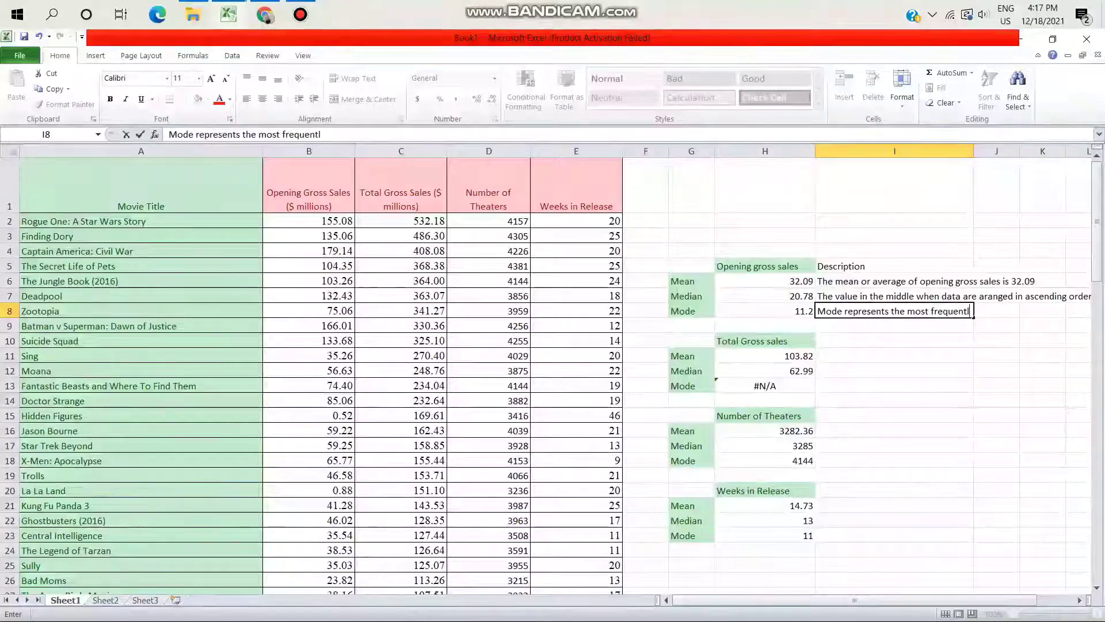
text(y occ)
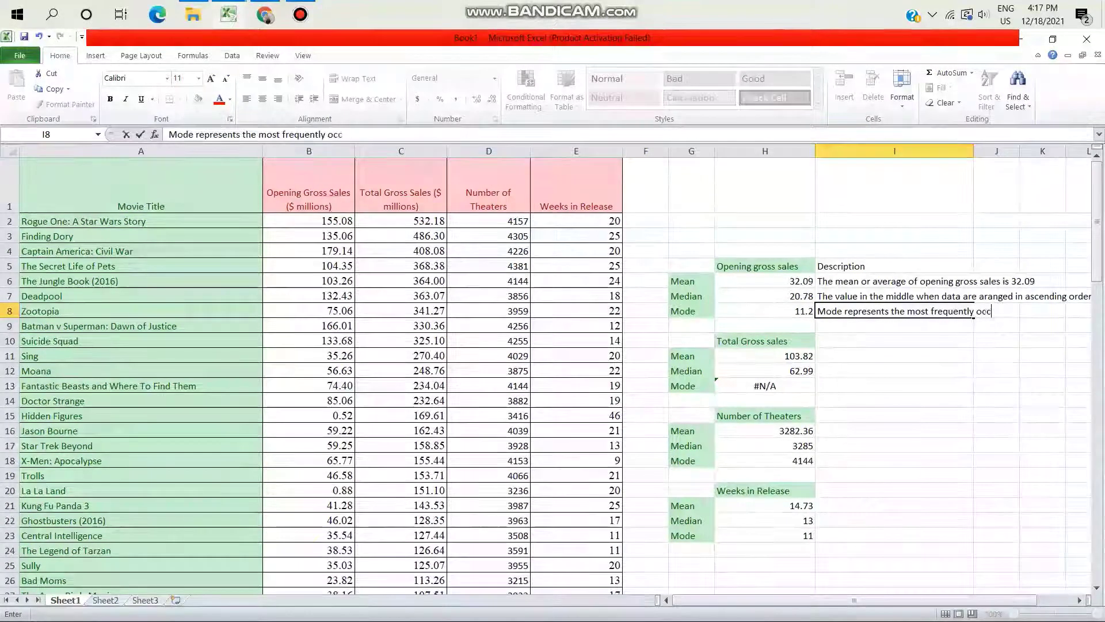
text(uring)
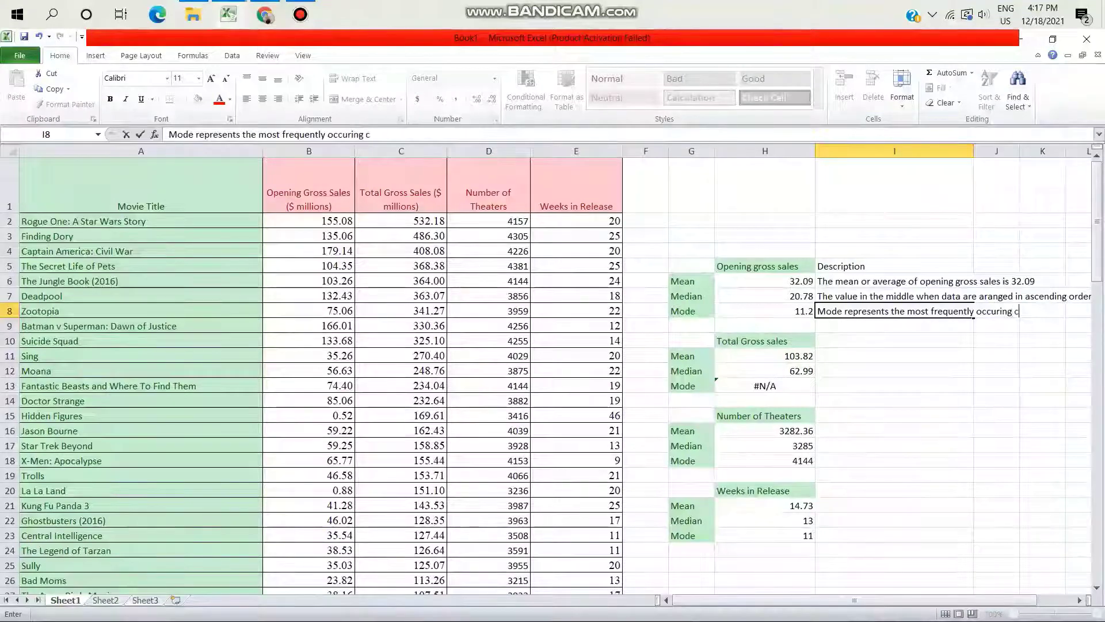
text( value)
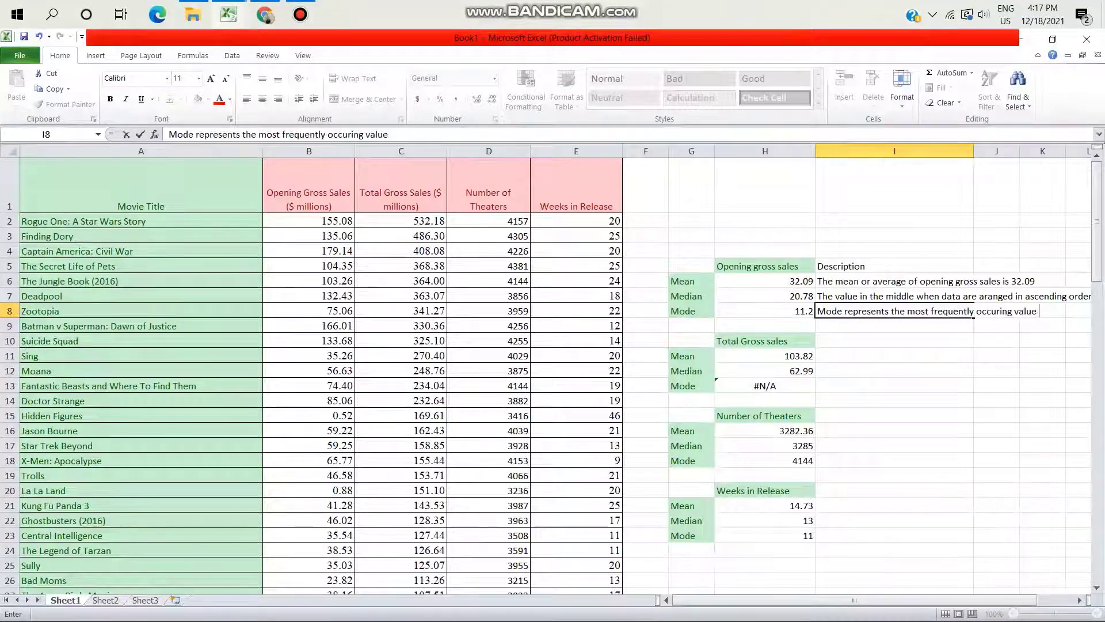
text(.)
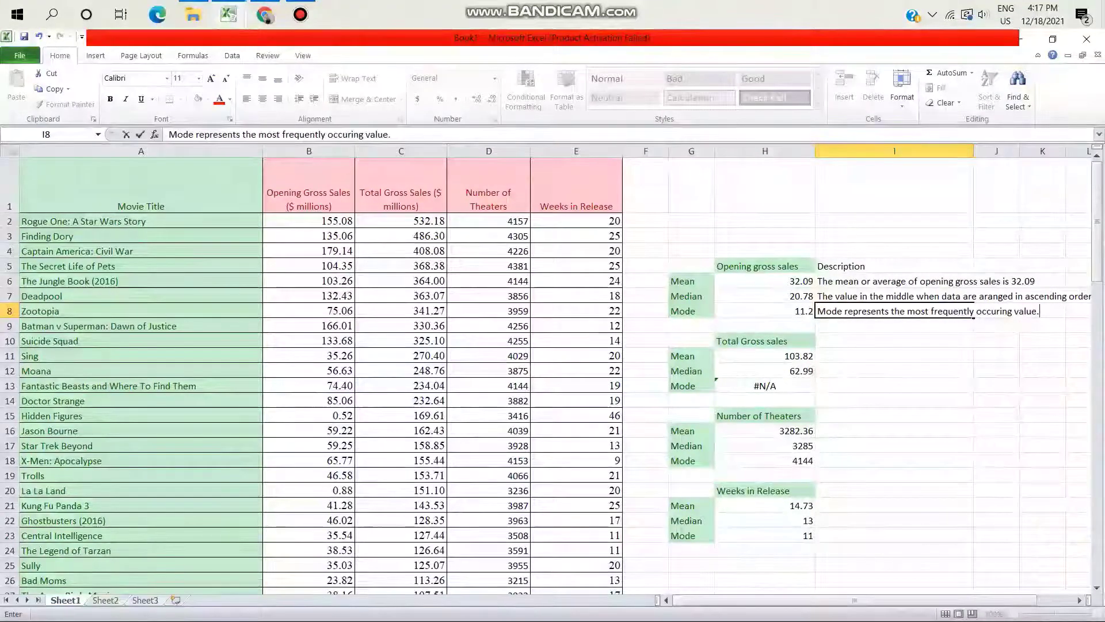
text( 11,2 )
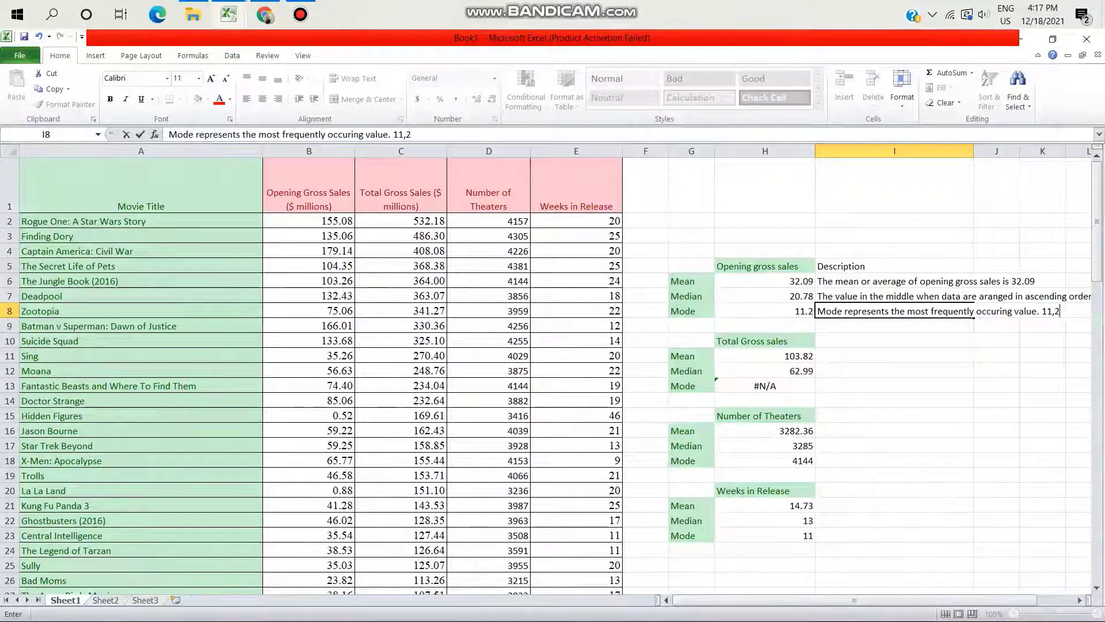
text(i)
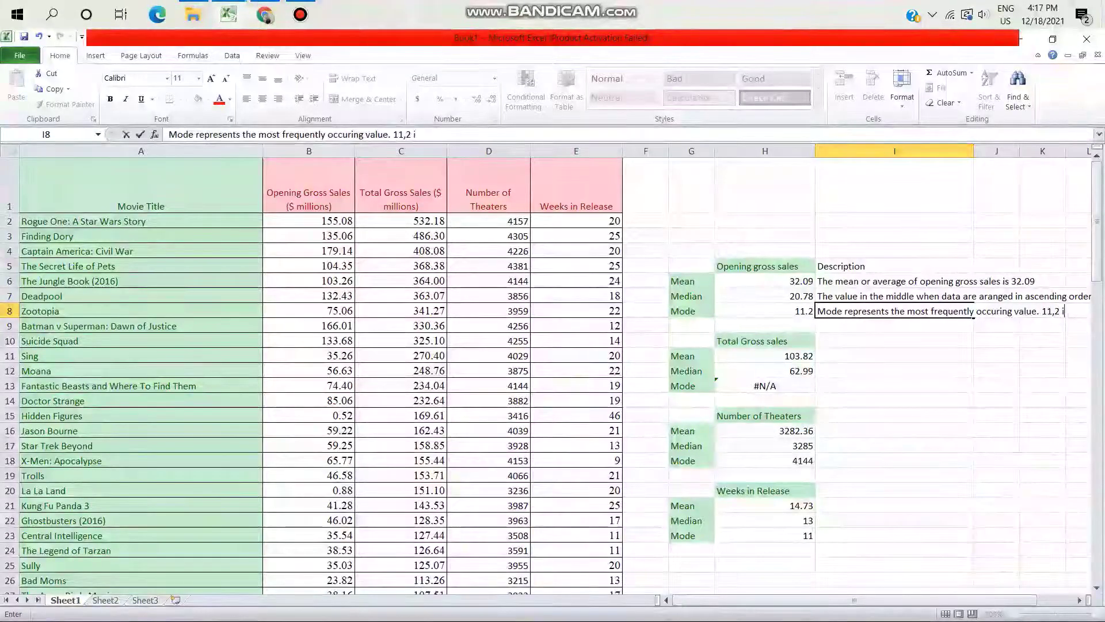
text(s t)
text(he v)
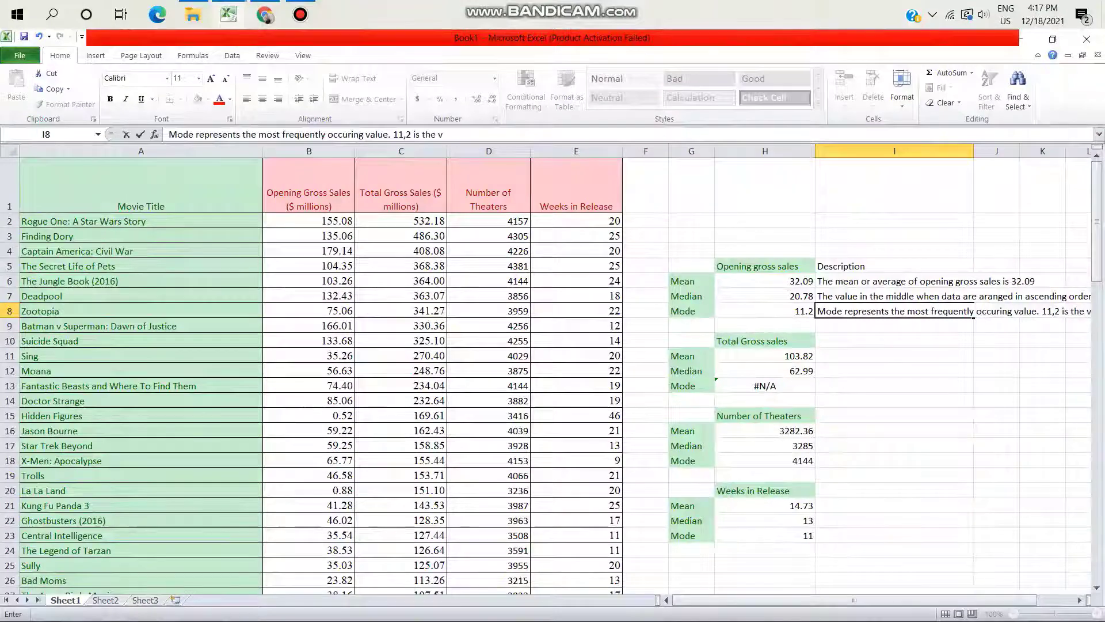
text(alue wit)
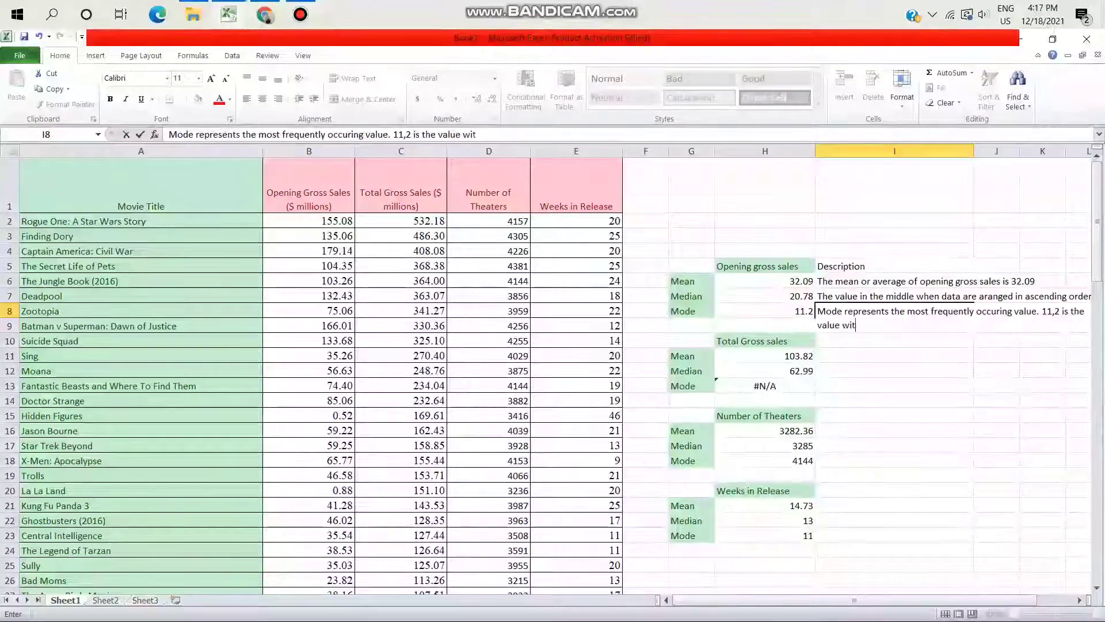
text(h )
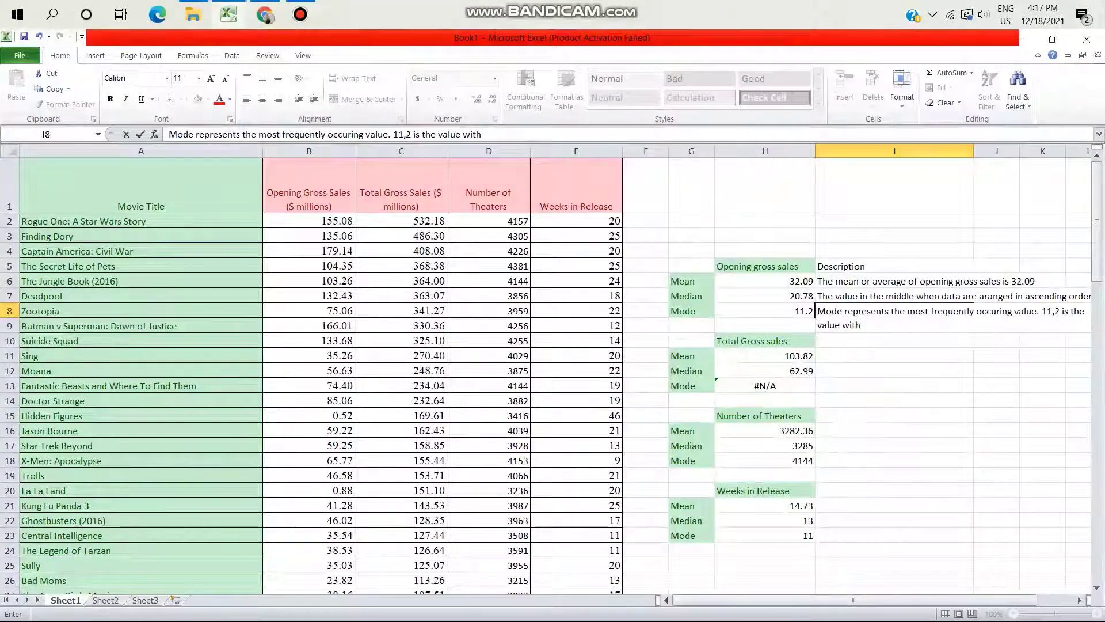
text(the hi)
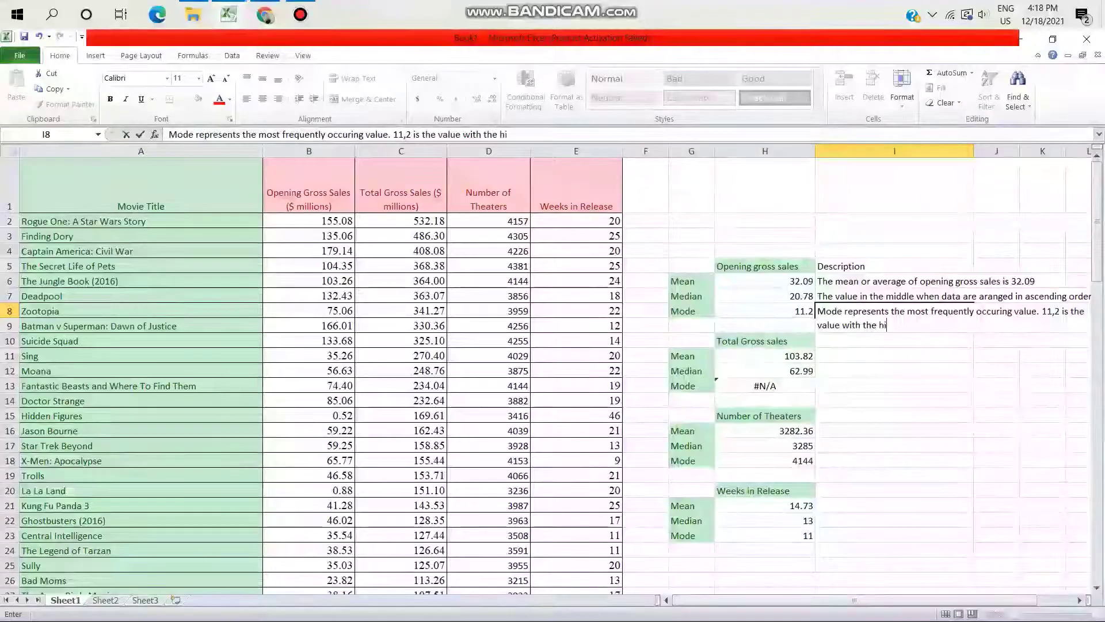
text(ghest )
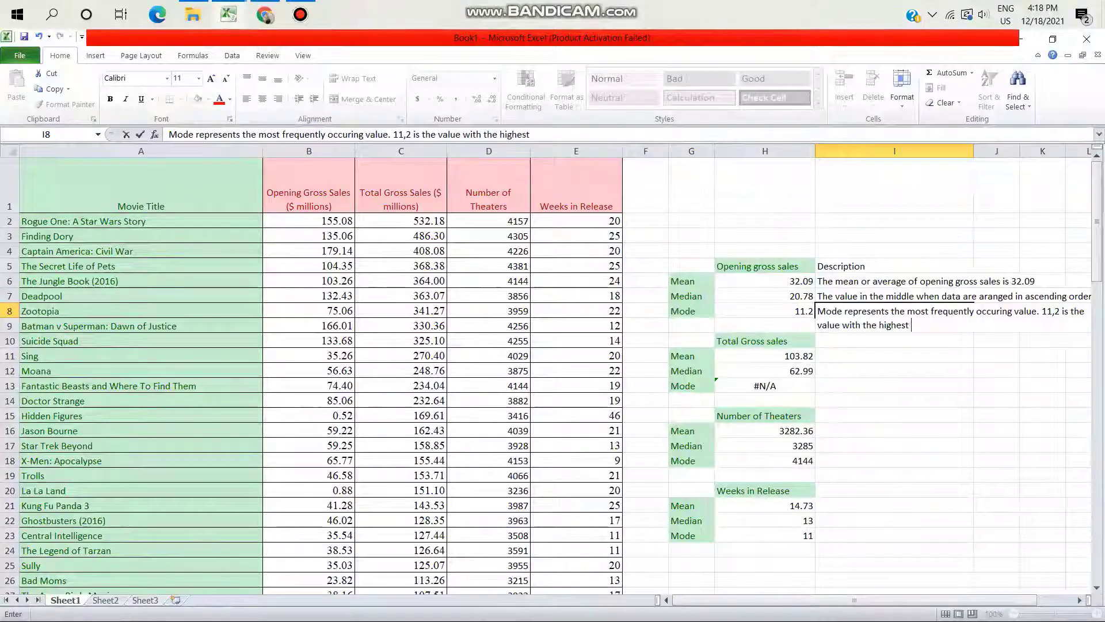
text(fre)
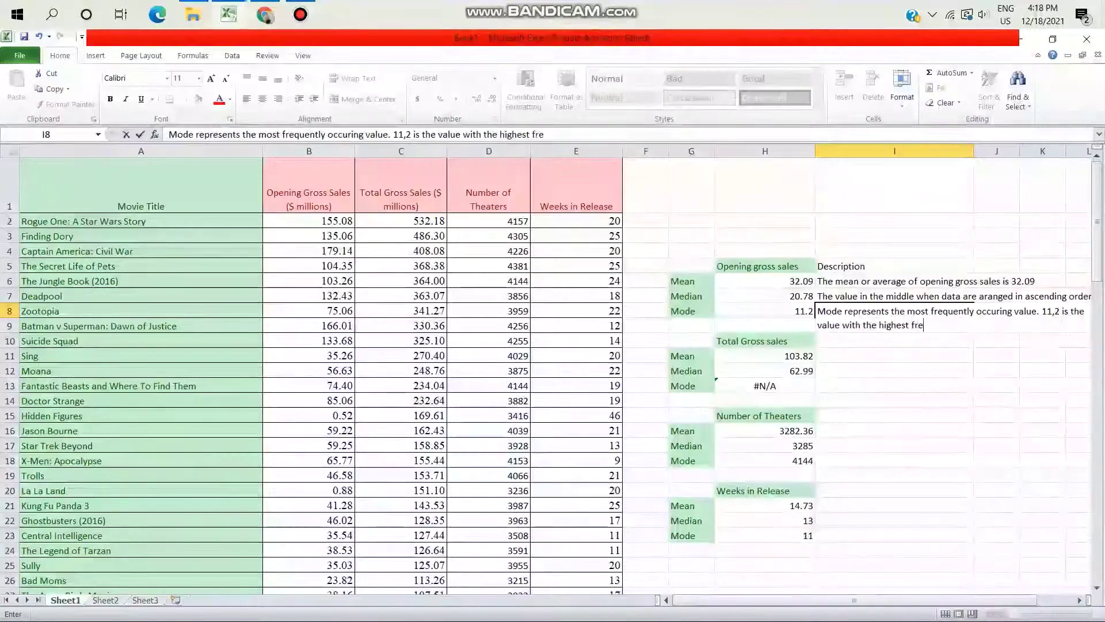
text(quen)
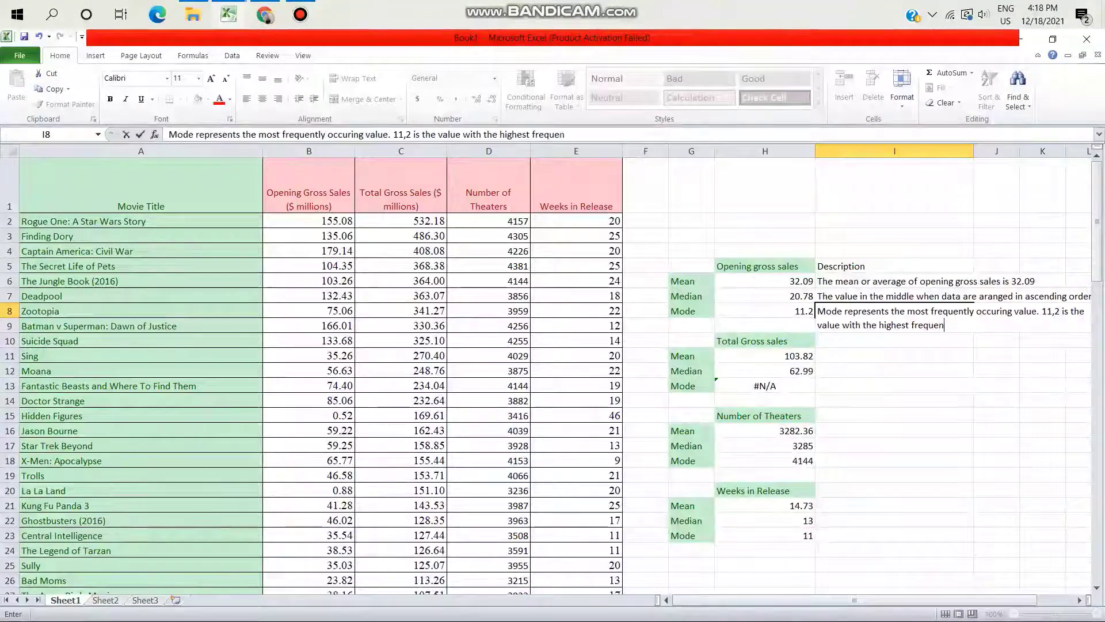
text(cy am)
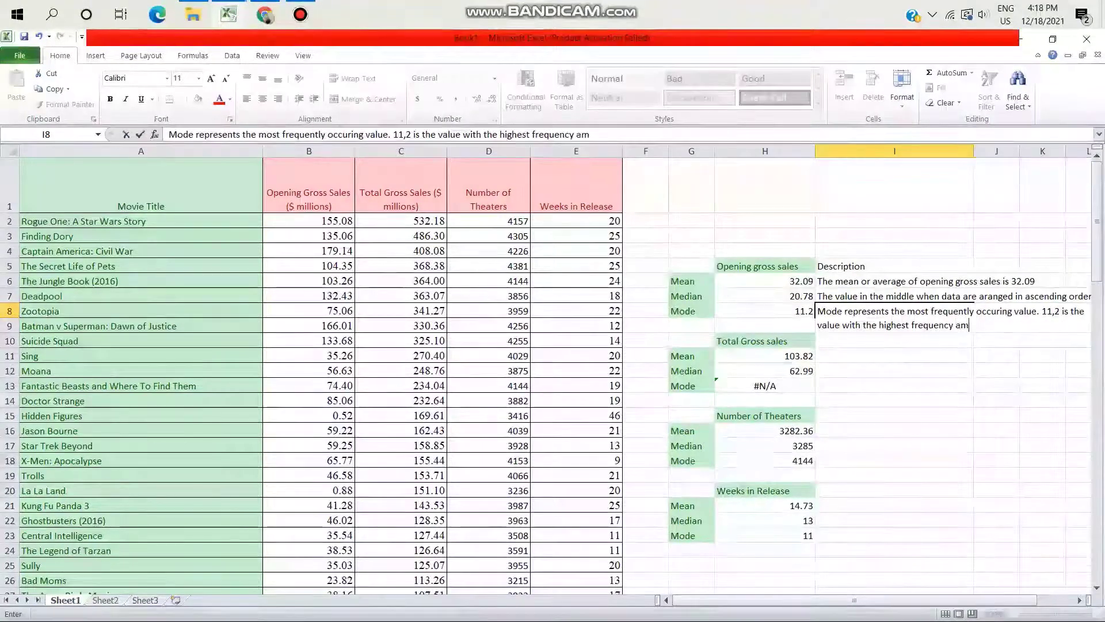
text(ong the remen)
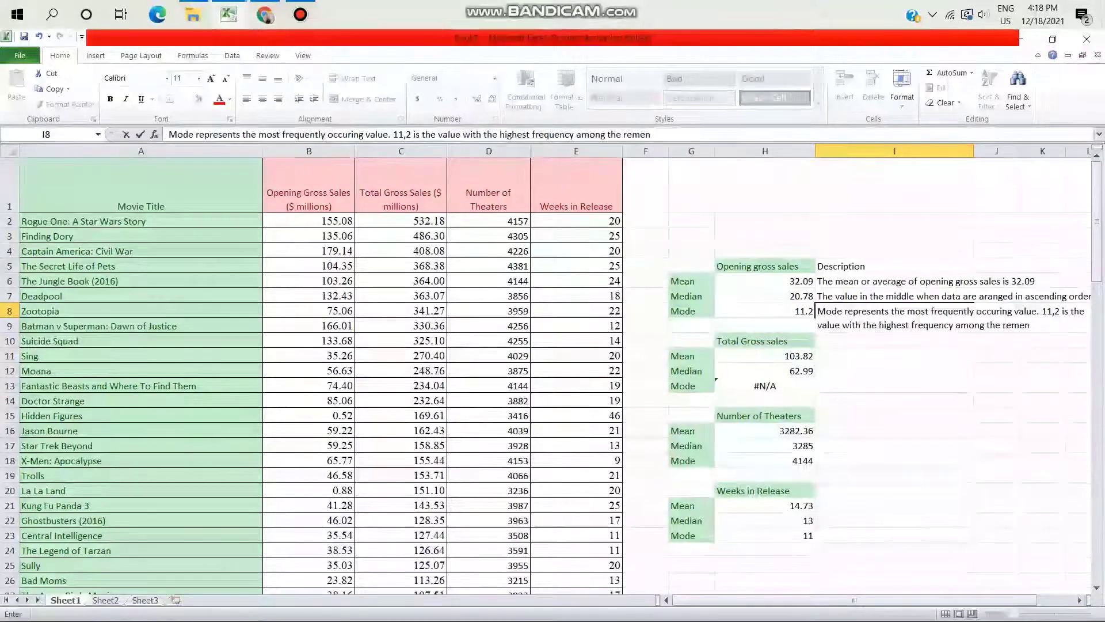
text(di)
Continue the description in I8 with "11,2 is the value with the highest frequency among the remening value."
key(BackSpace)
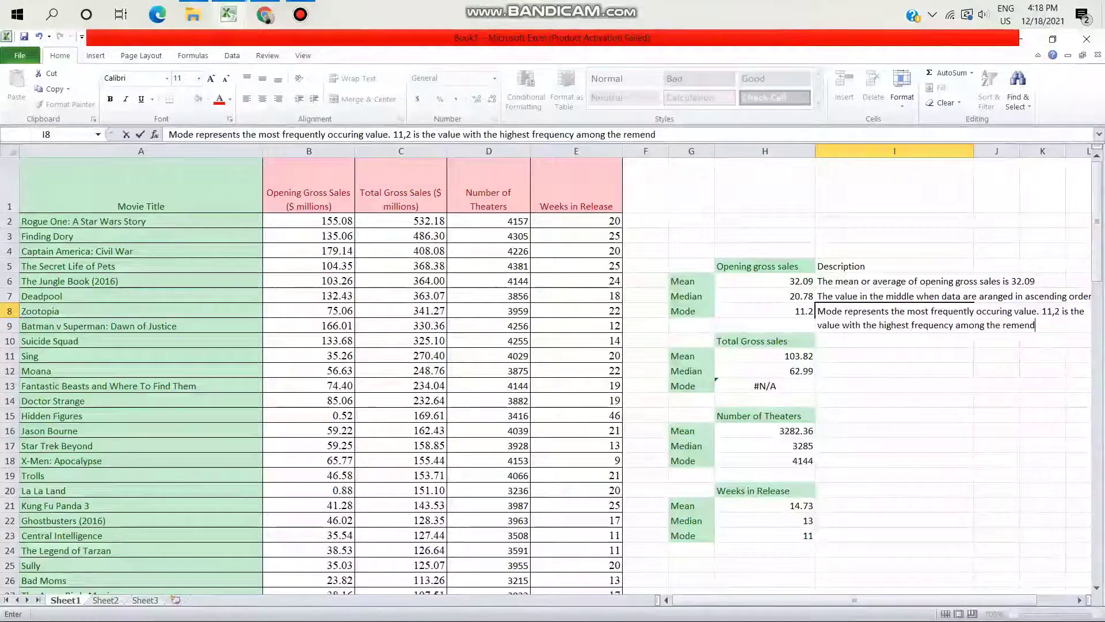
text(i)
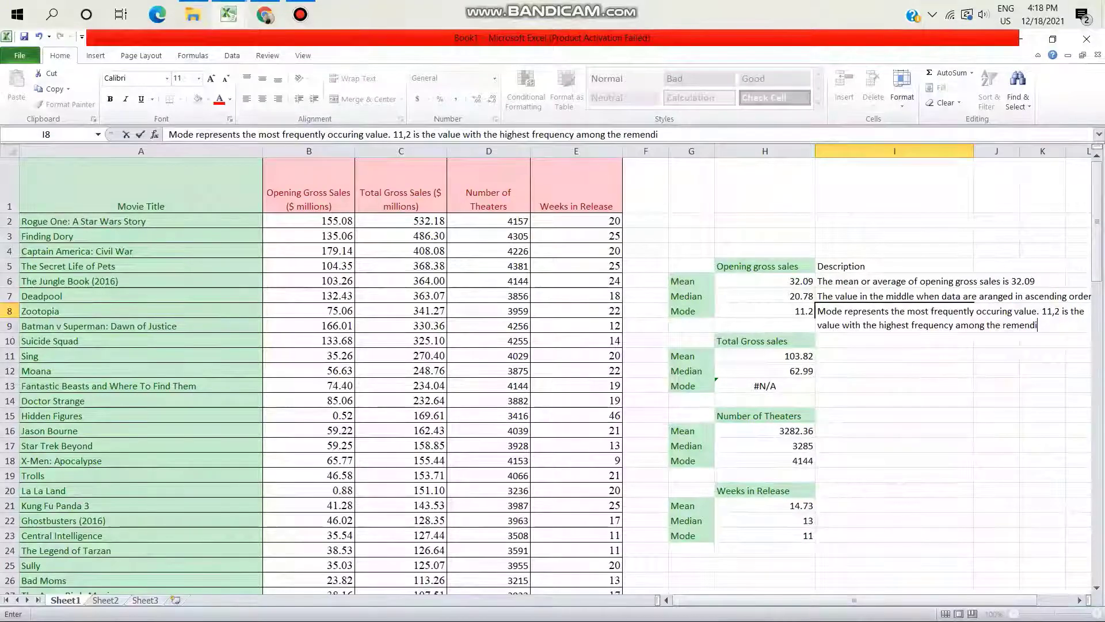
text(ing valu)
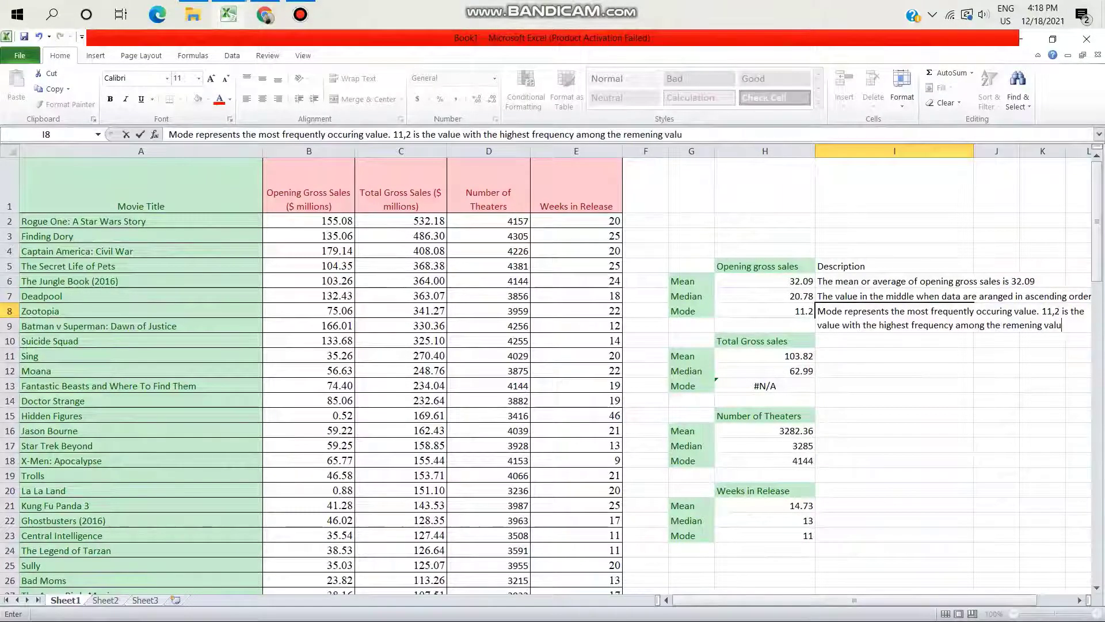
text(e.)
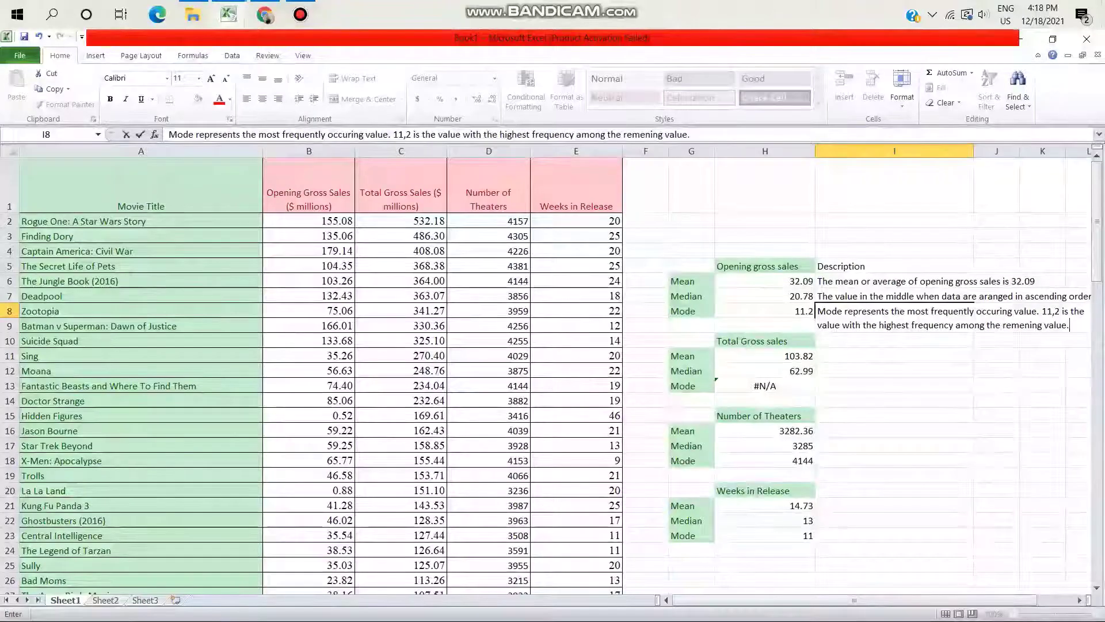
text( That means)
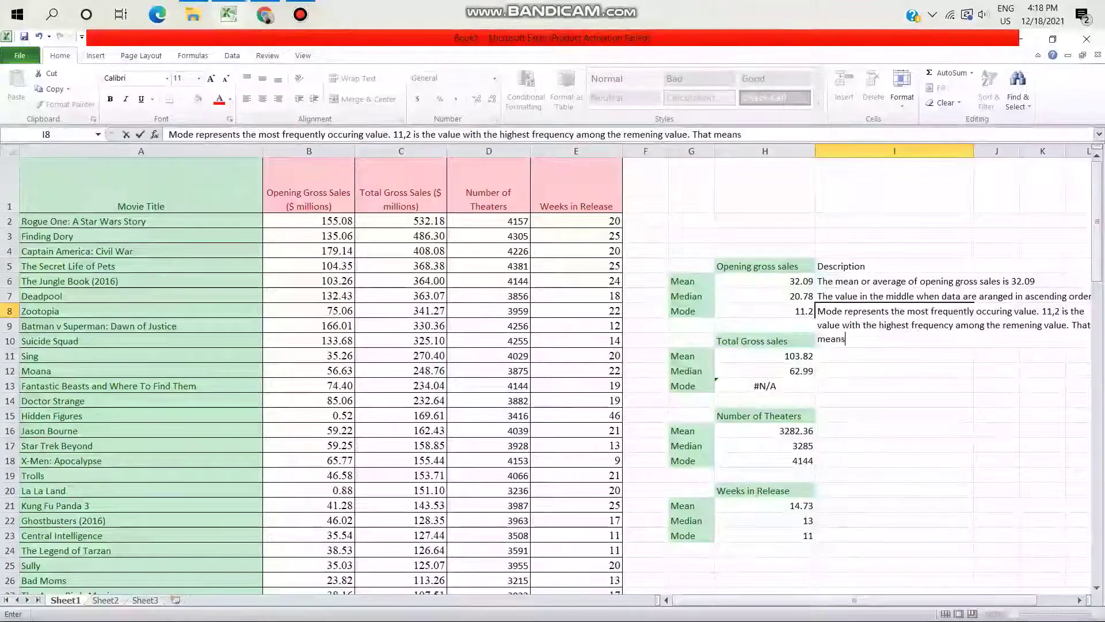
Continue the mode description in I8 with "That means $11.2 milions is the opening"
text(11)
key(BackSpace)
key(BackSpace)
key(BackSpace)
key(BackSpace)
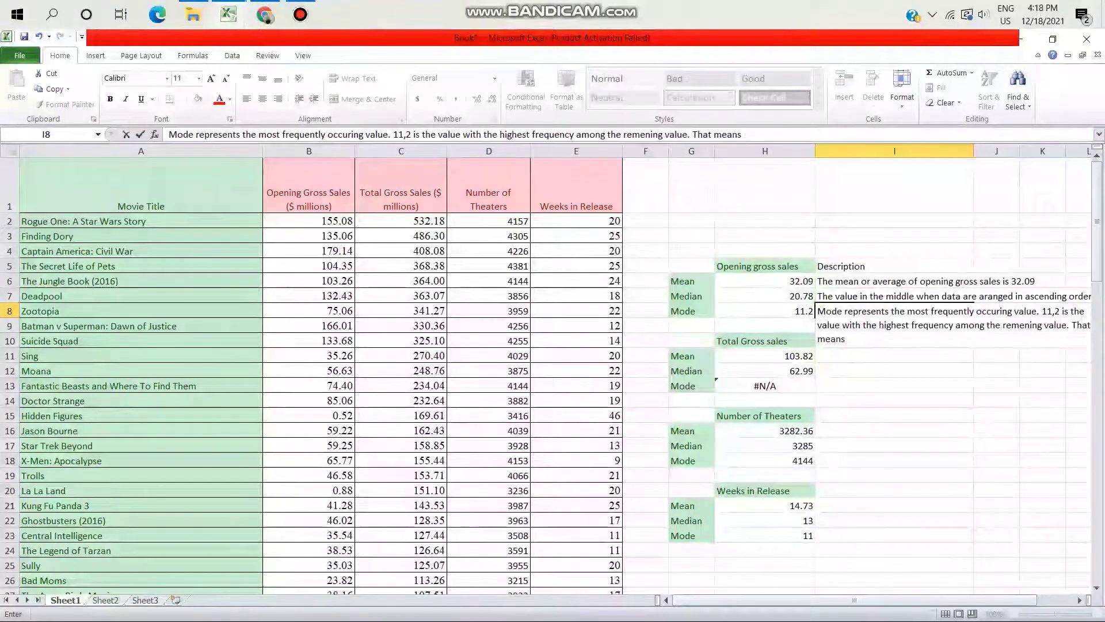
text($11.)
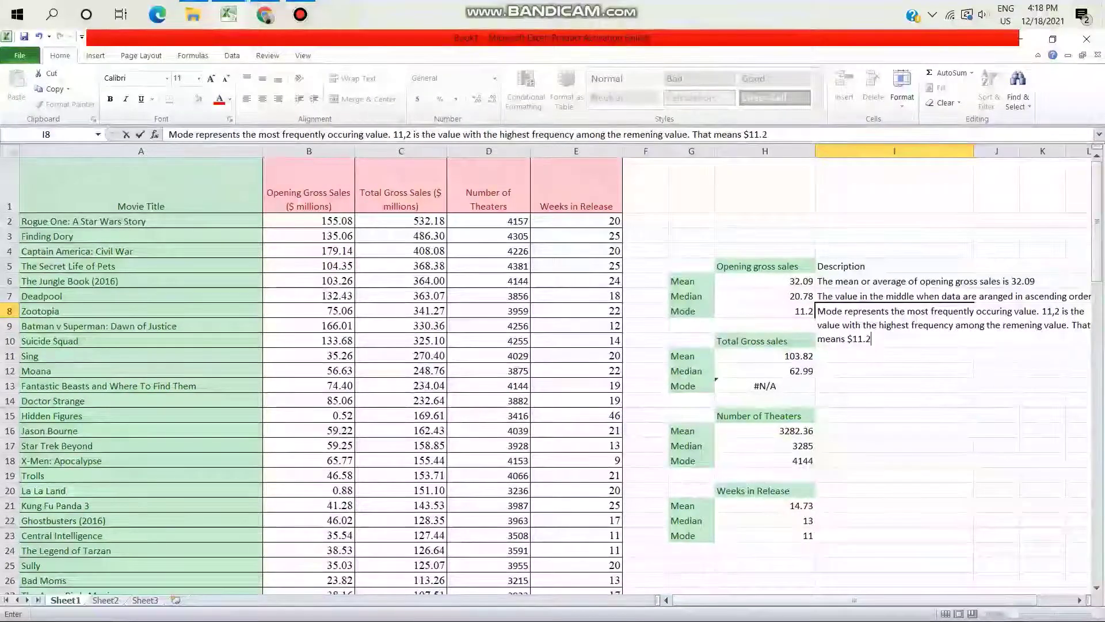
text(2 milions )
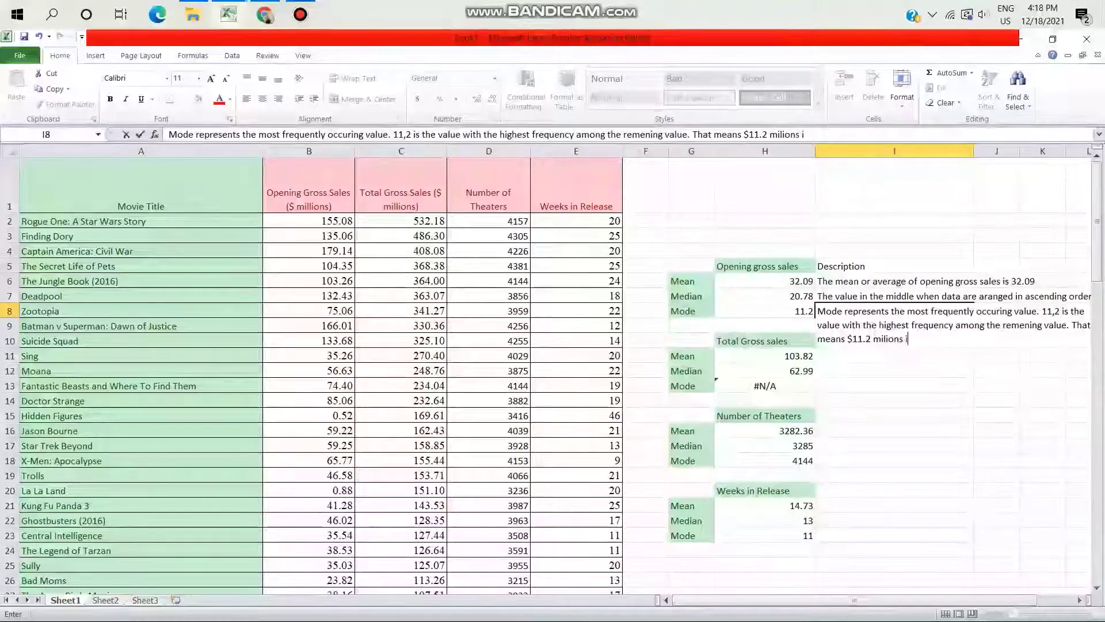
text(is the opening )
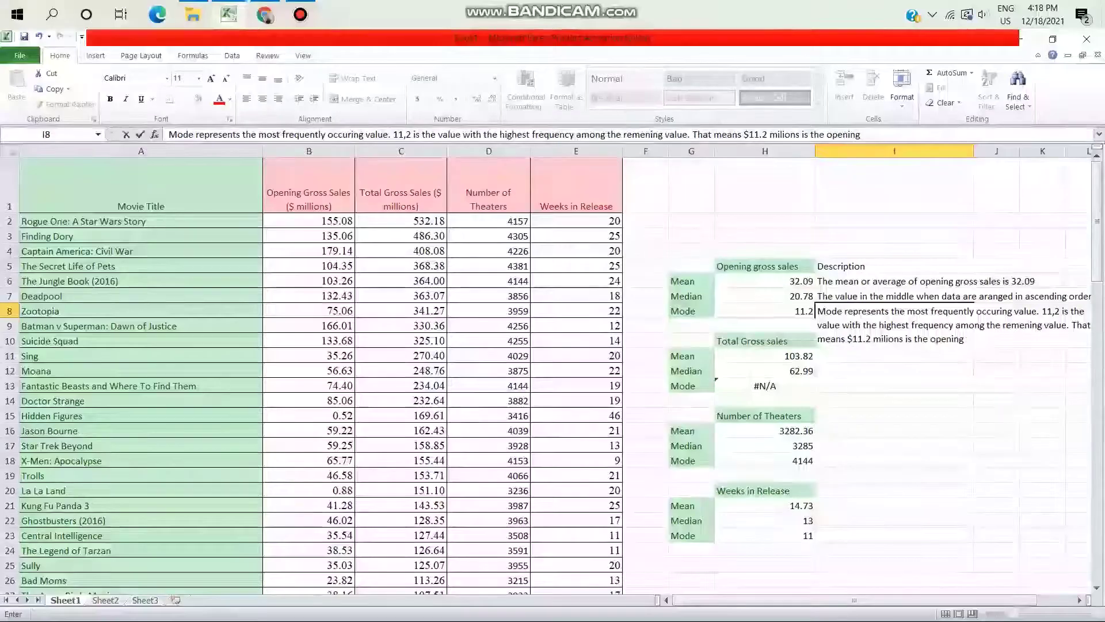
text(gross)
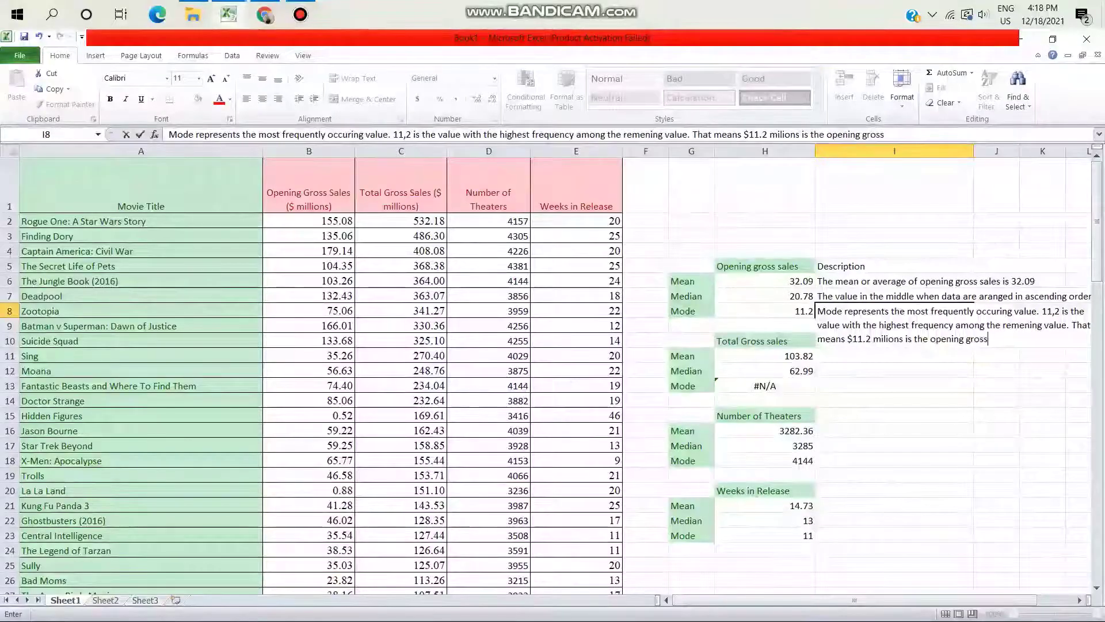
text( sale )
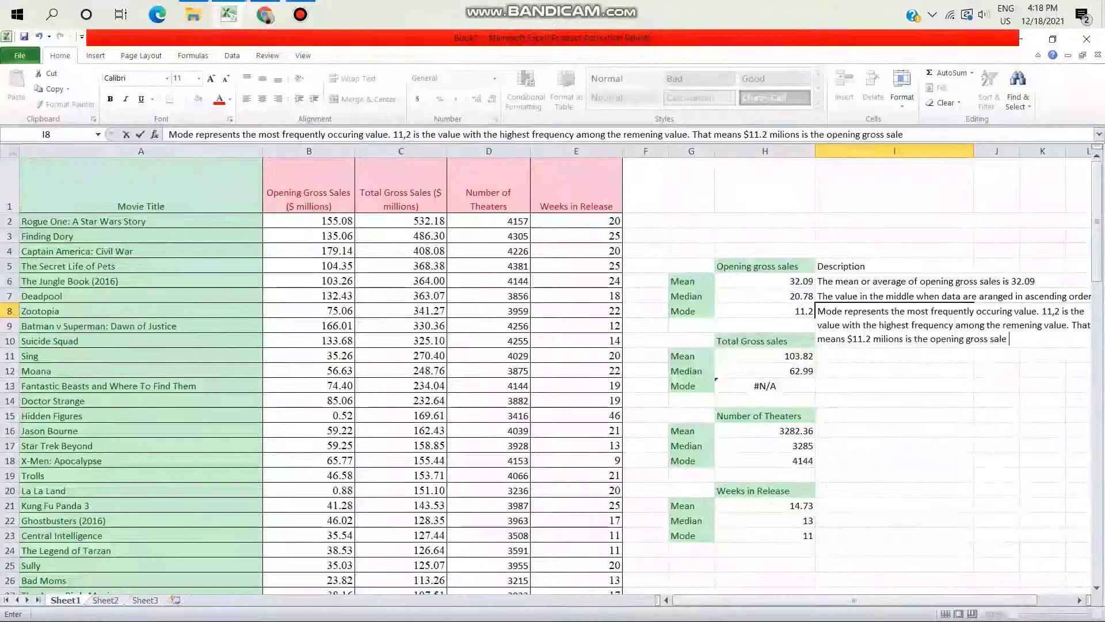
text(that mos)
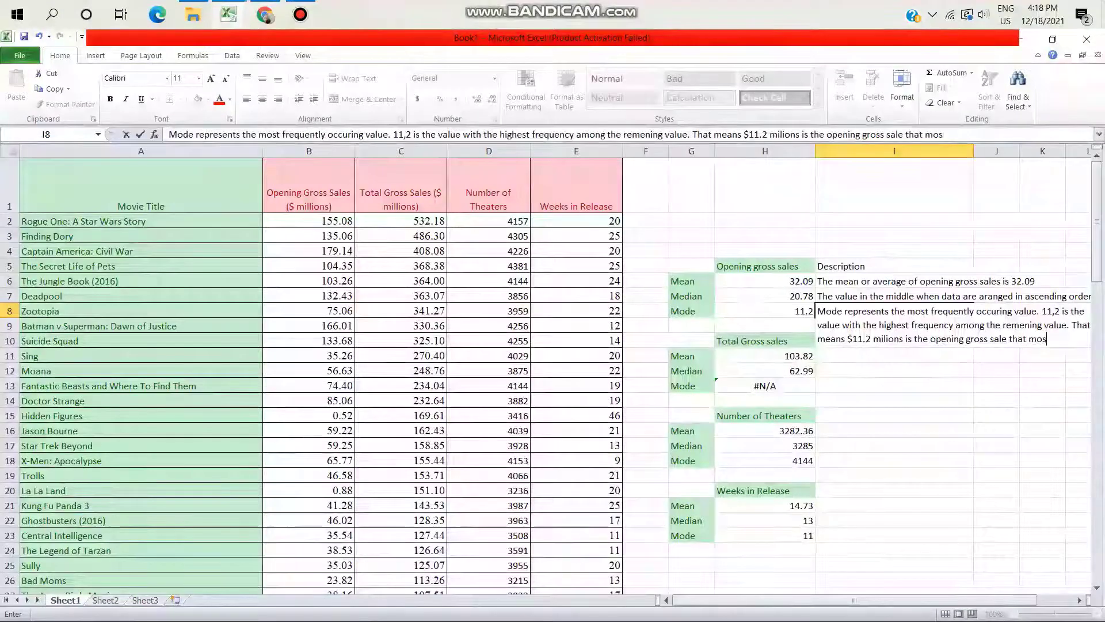
text(t f)
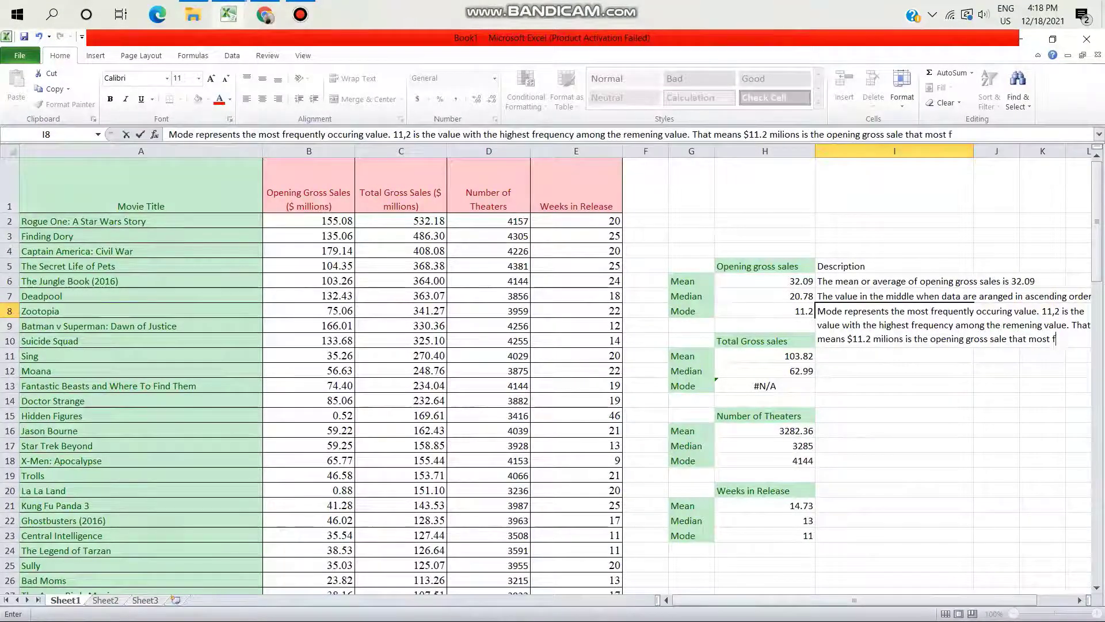
text(ilm ha)
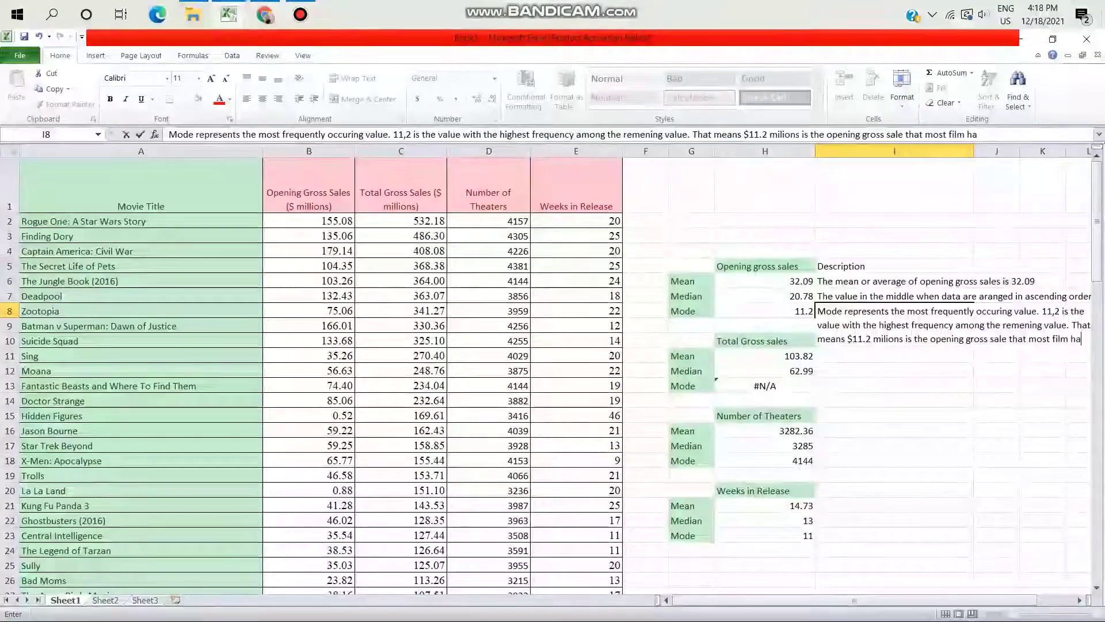
text(ve achive)
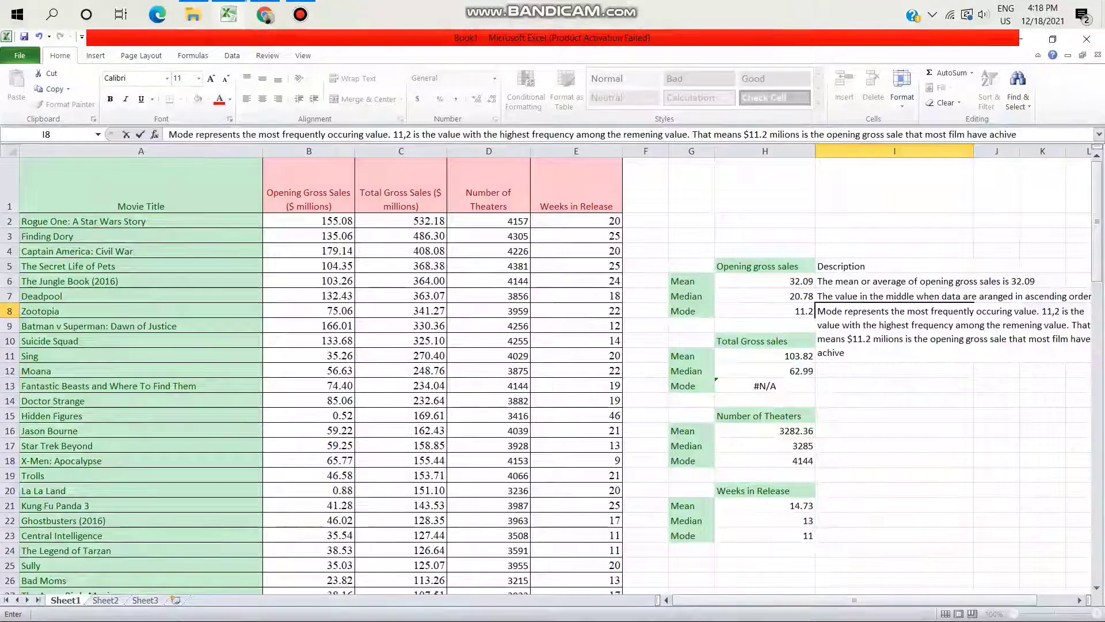
text(es)
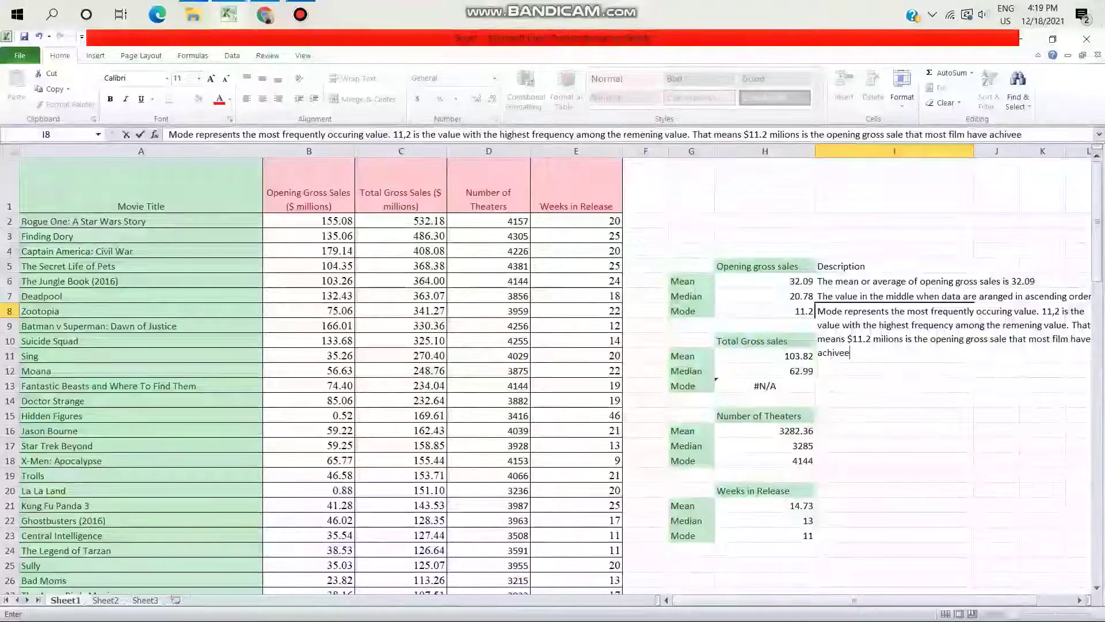
Complete the mode description in I8 with "gross sale that most film have achived"
key(BackSpace)
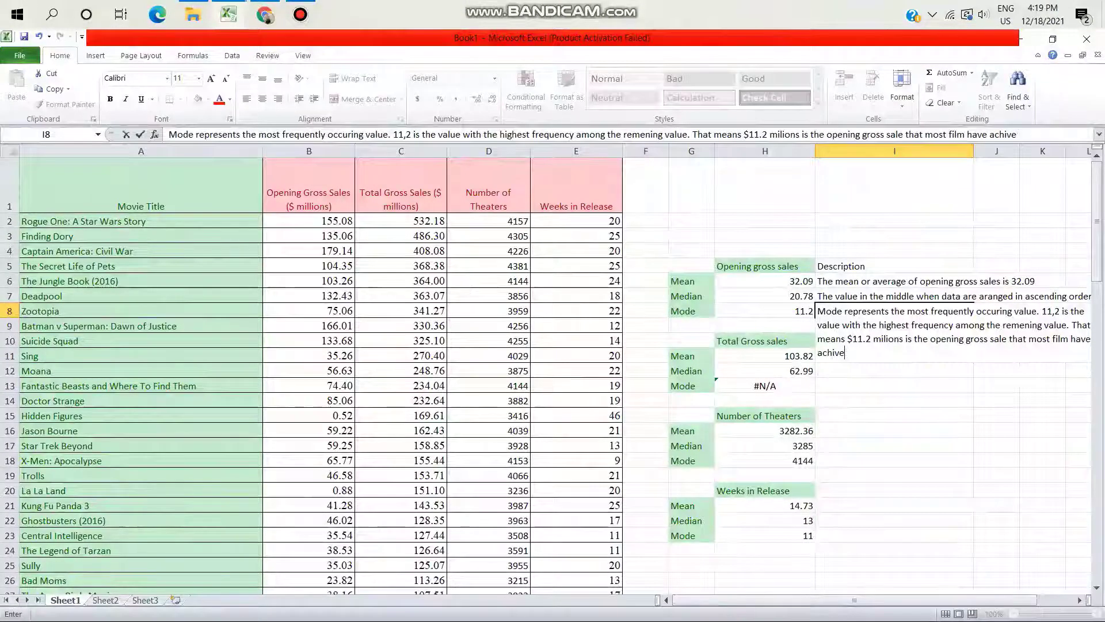
text(d)
key(Return)
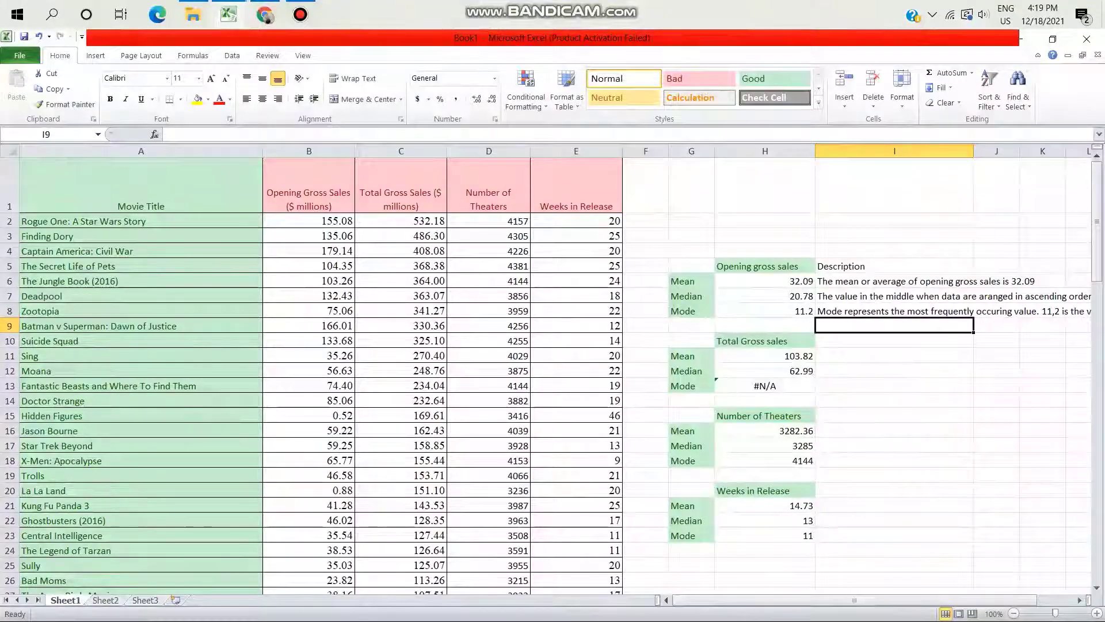
Wrap the text of the three opening gross sales descriptions in I6:I8
drag(968, 281, 973, 312)
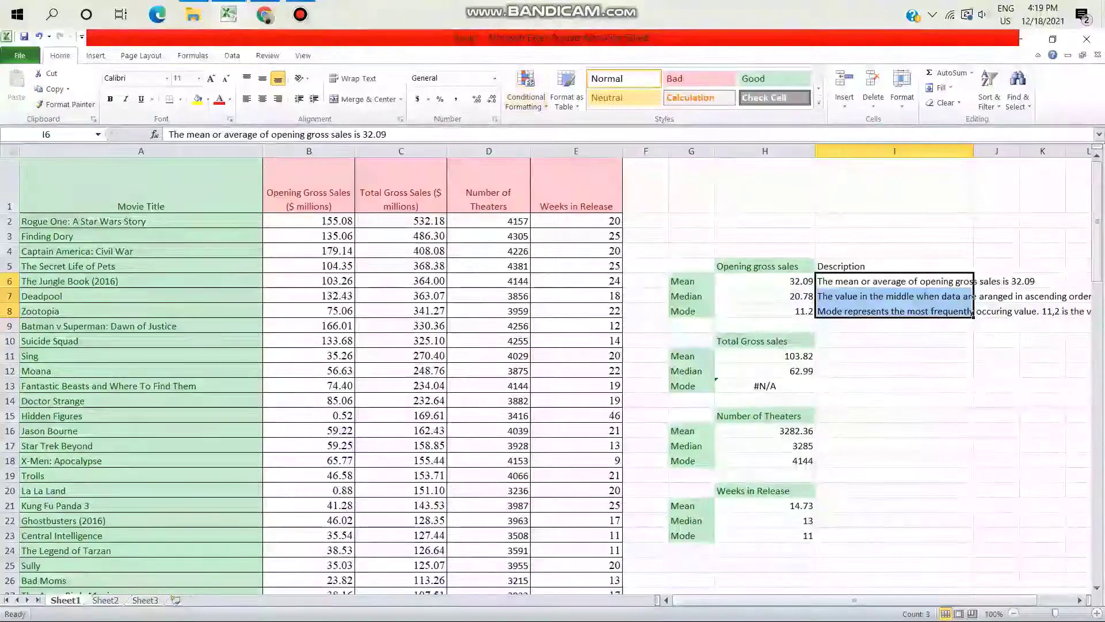
click(352, 79)
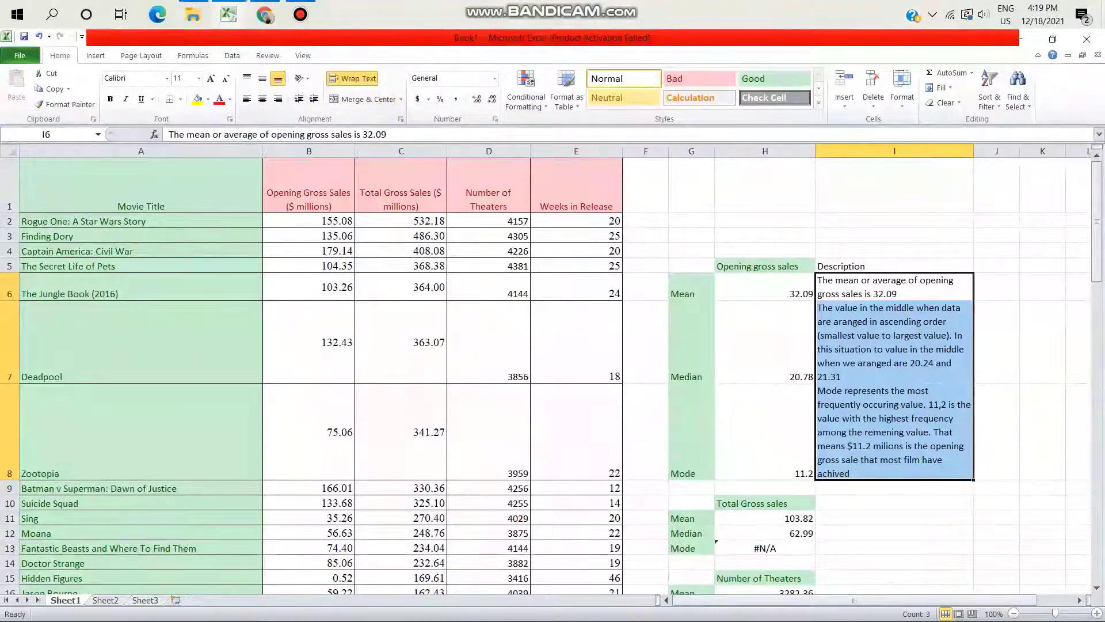
click(765, 432)
Copy the mean and median descriptions in I6:I7 to I11:I12 beside the Total Gross sales table
scroll(765, 432, down, 2)
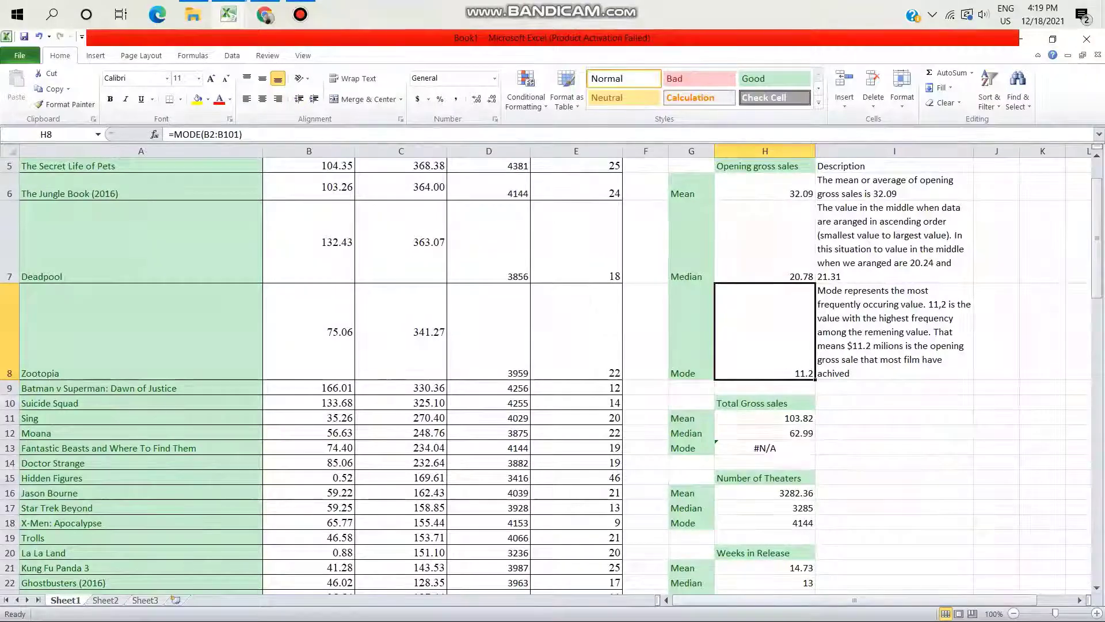
click(895, 186)
key(shift+Down)
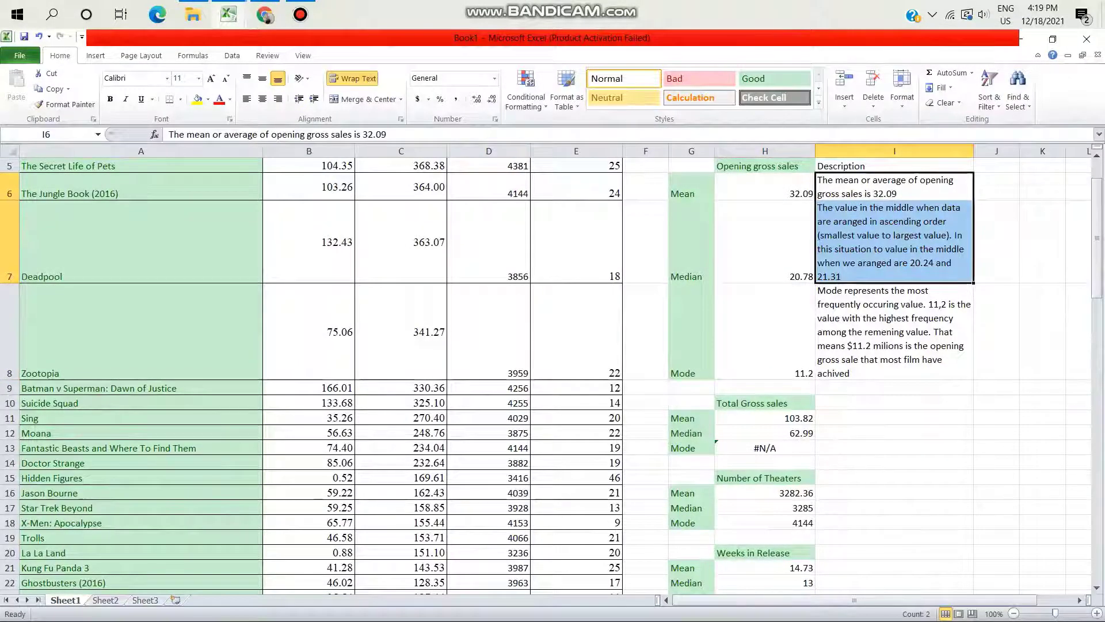
key(ctrl+c)
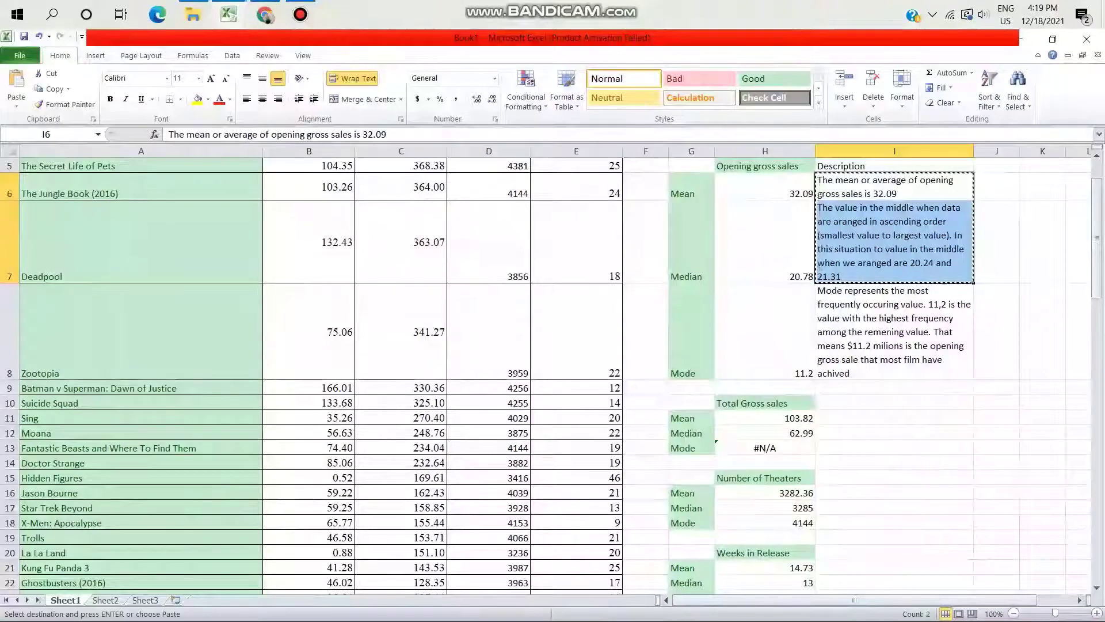
click(894, 418)
key(ctrl+v)
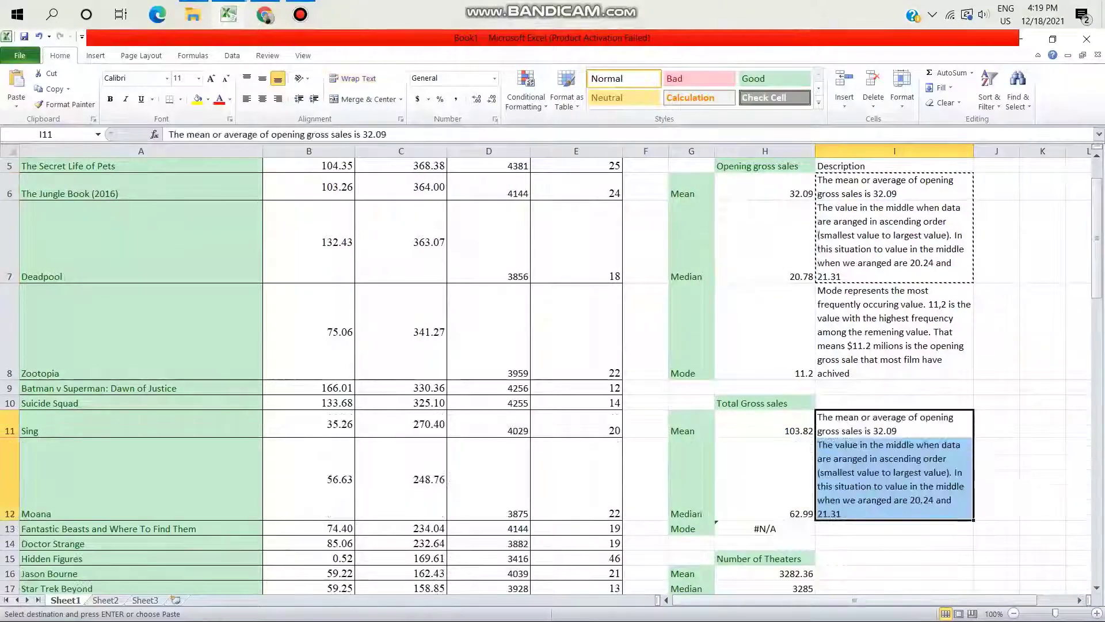
Change the mean value at the end of the description in I11 to 103.82
click(894, 425)
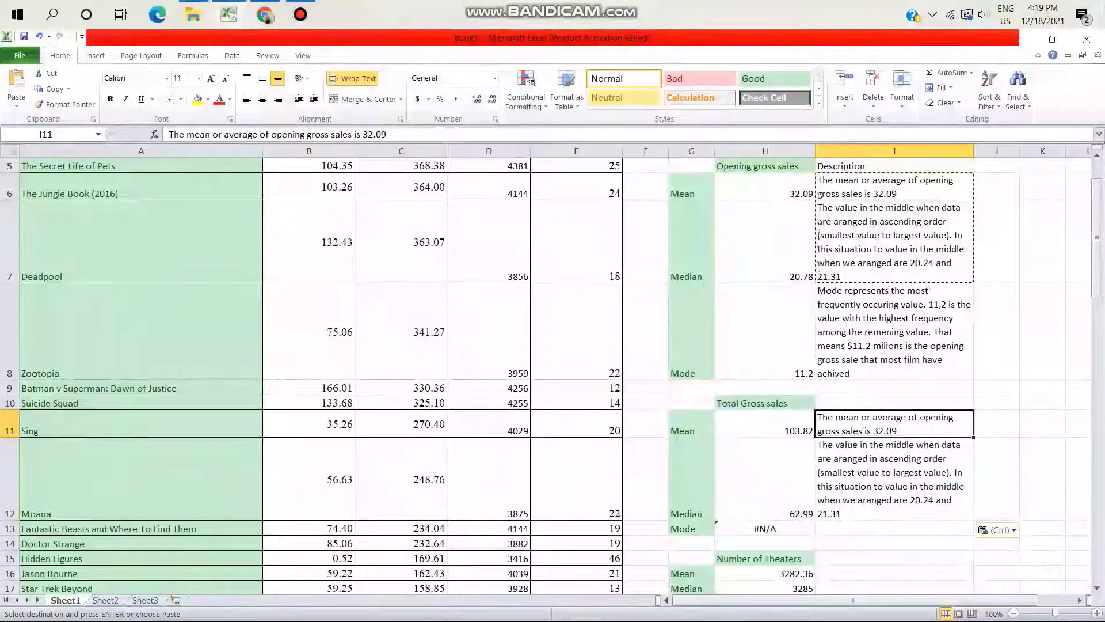
key(F2)
key(BackSpace)
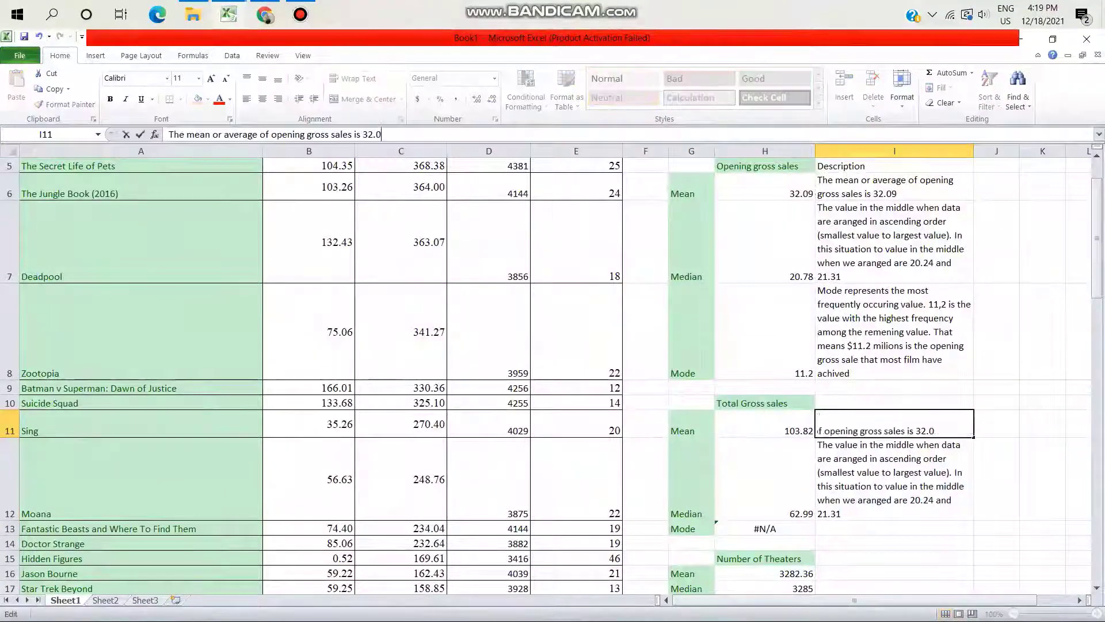
key(BackSpace)
key(BackSpace)
key(BackSpace)
text(103)
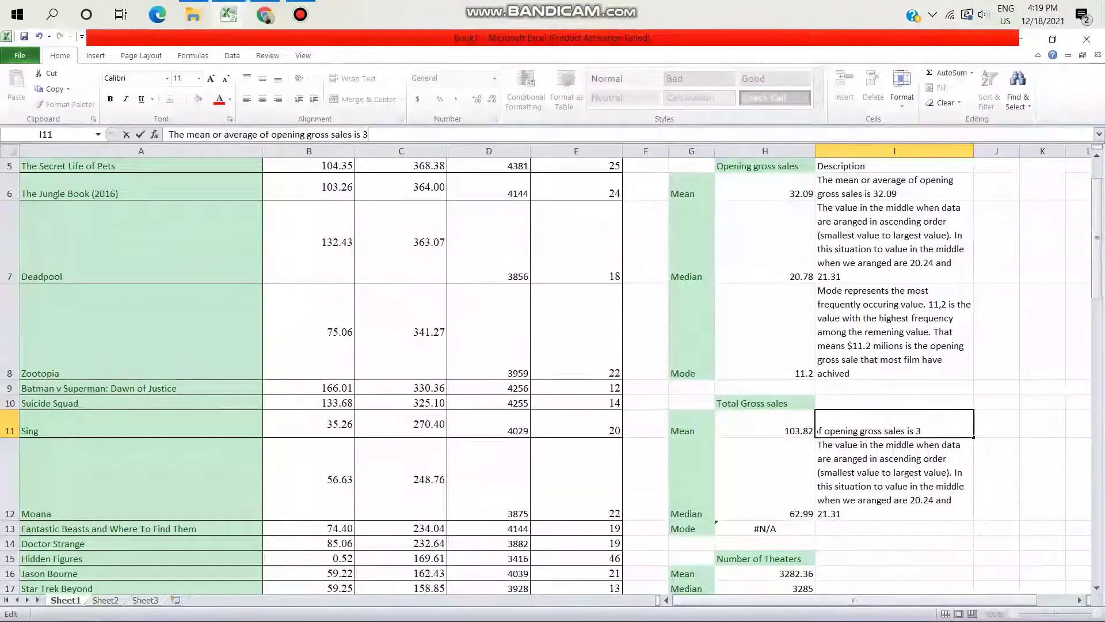
text(.)
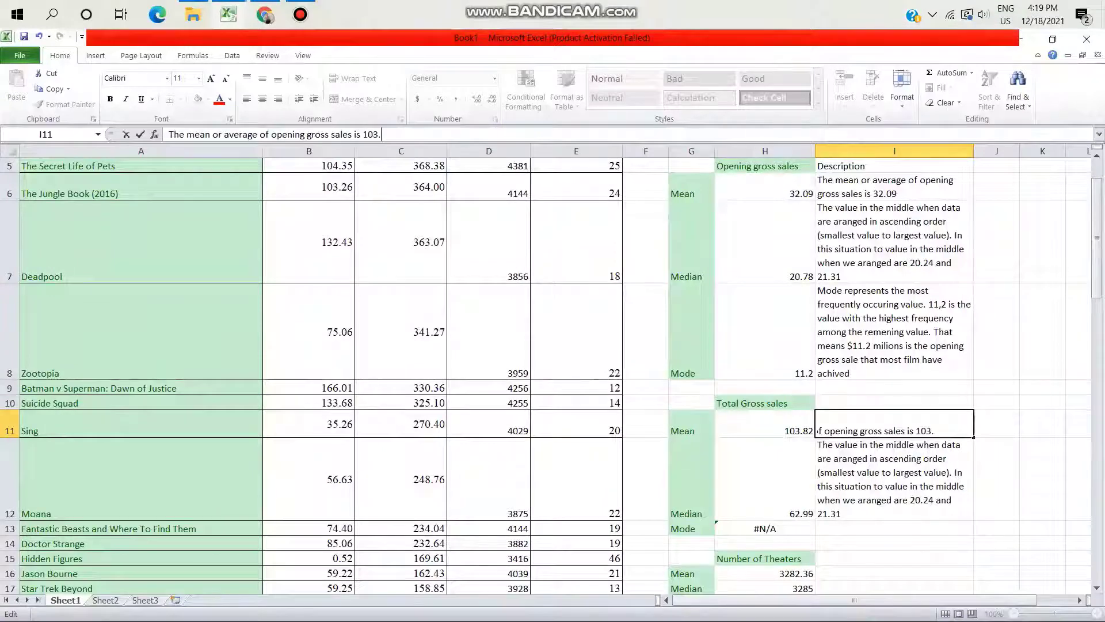
text(82)
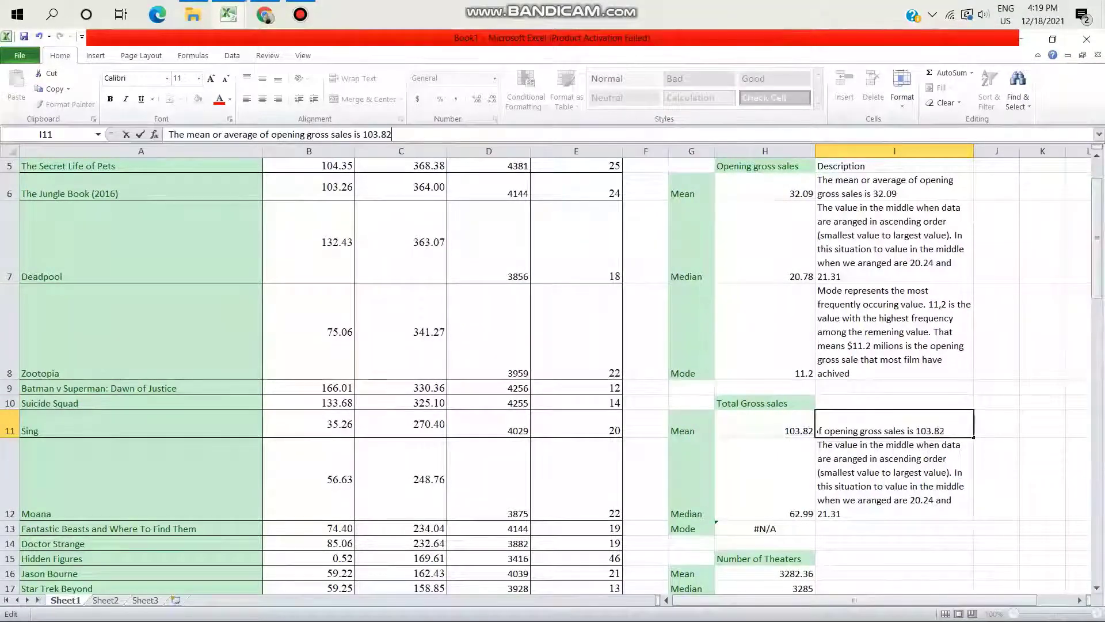
key(Return)
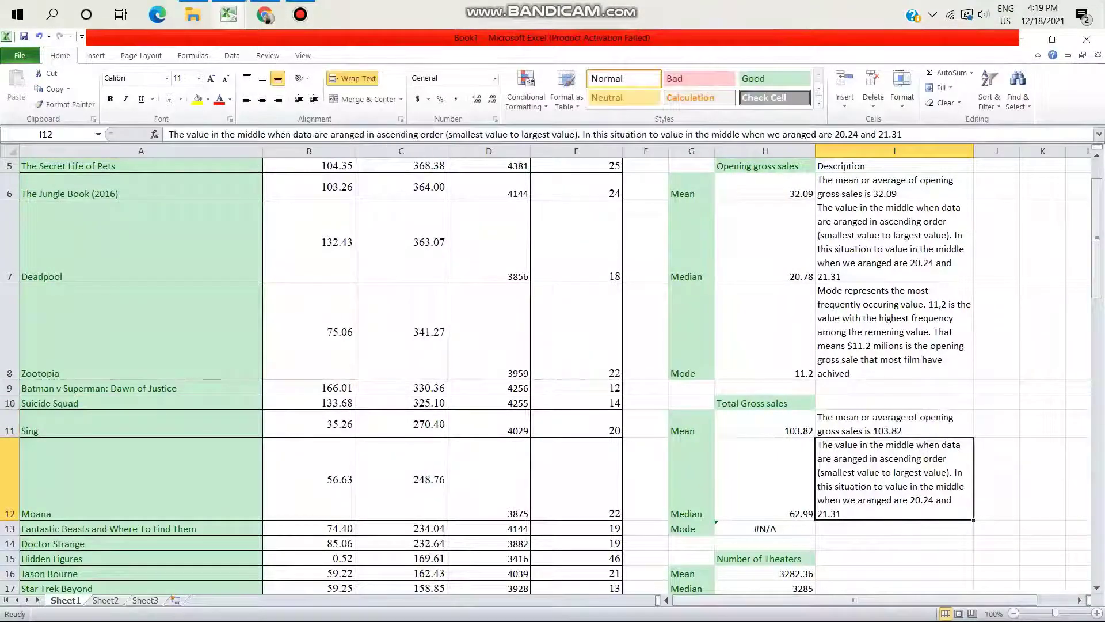
Replace the two middle values ending the median description in I12 with 62.68
key(F2)
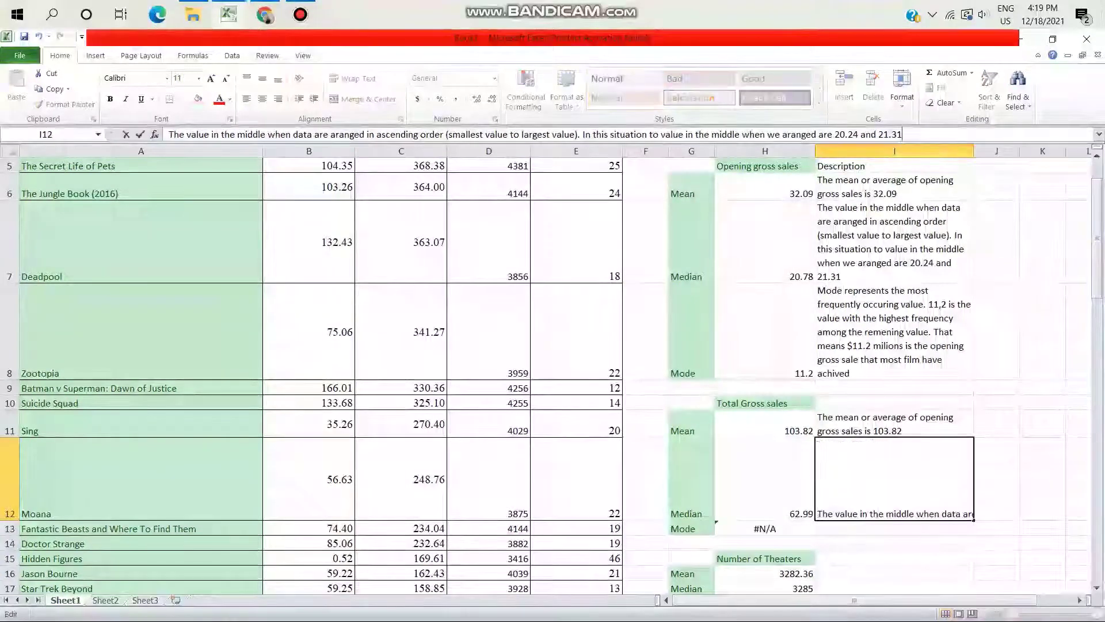
key(BackSpace)
key(BackSpace)
key(BackSpace)
key(BackSpace)
key(BackSpace)
key(BackSpace)
key(BackSpace)
key(BackSpace)
key(BackSpace)
key(BackSpace)
key(BackSpace)
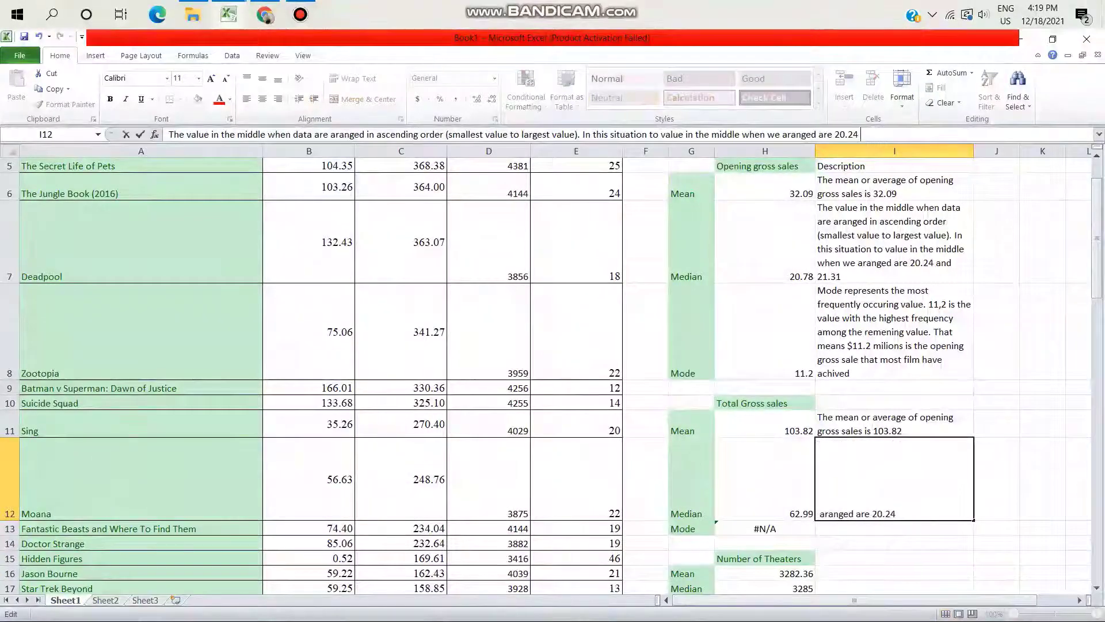
key(BackSpace)
key(BackSpace)
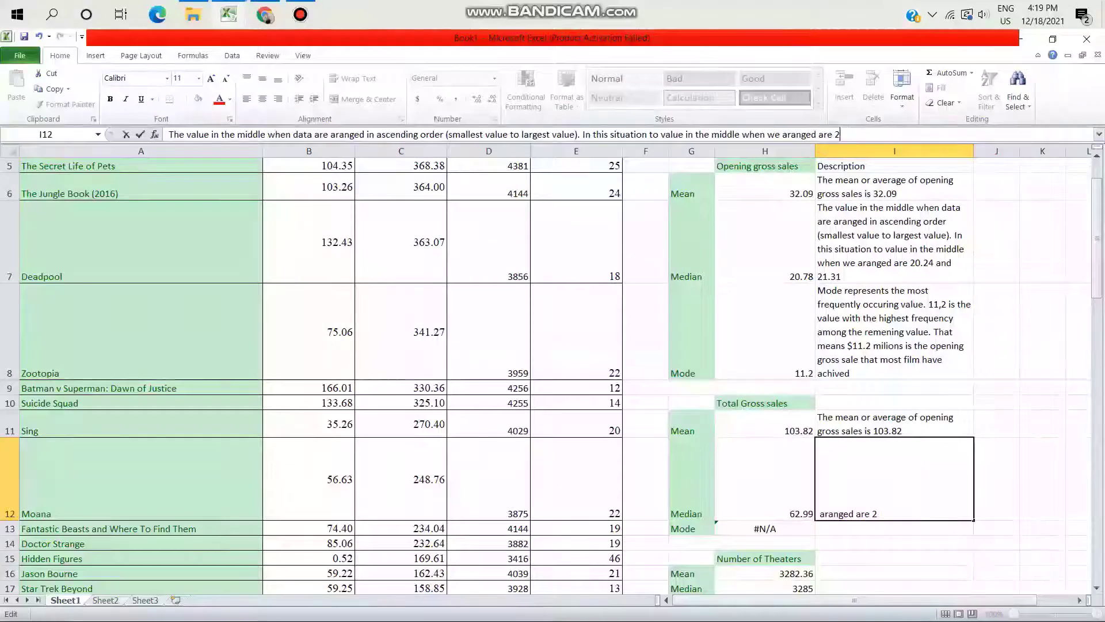
text(6)
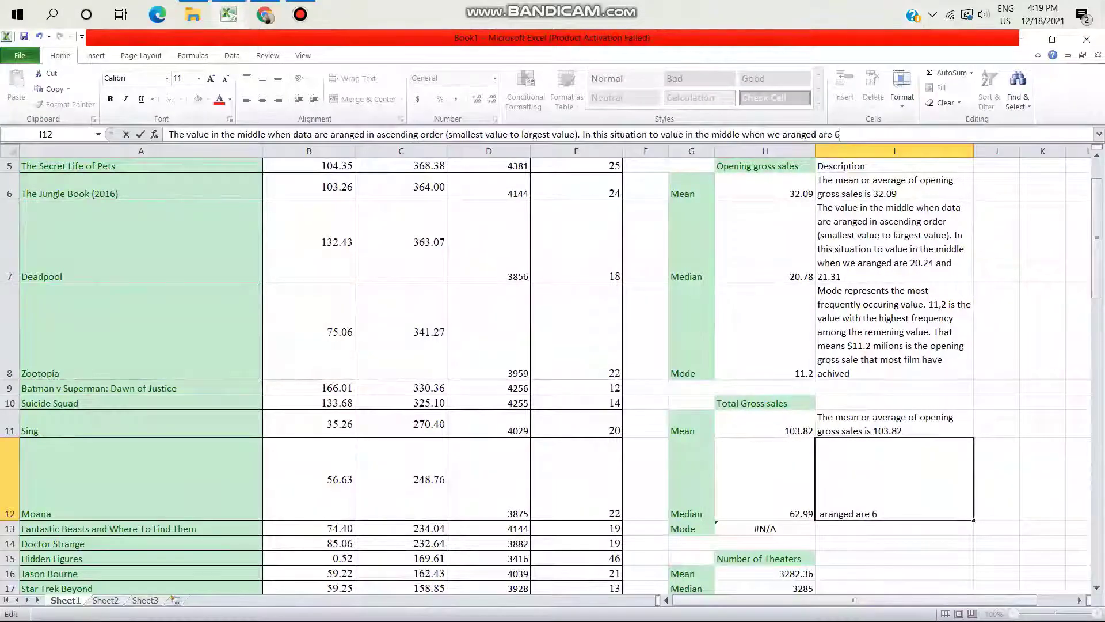
text(2.68)
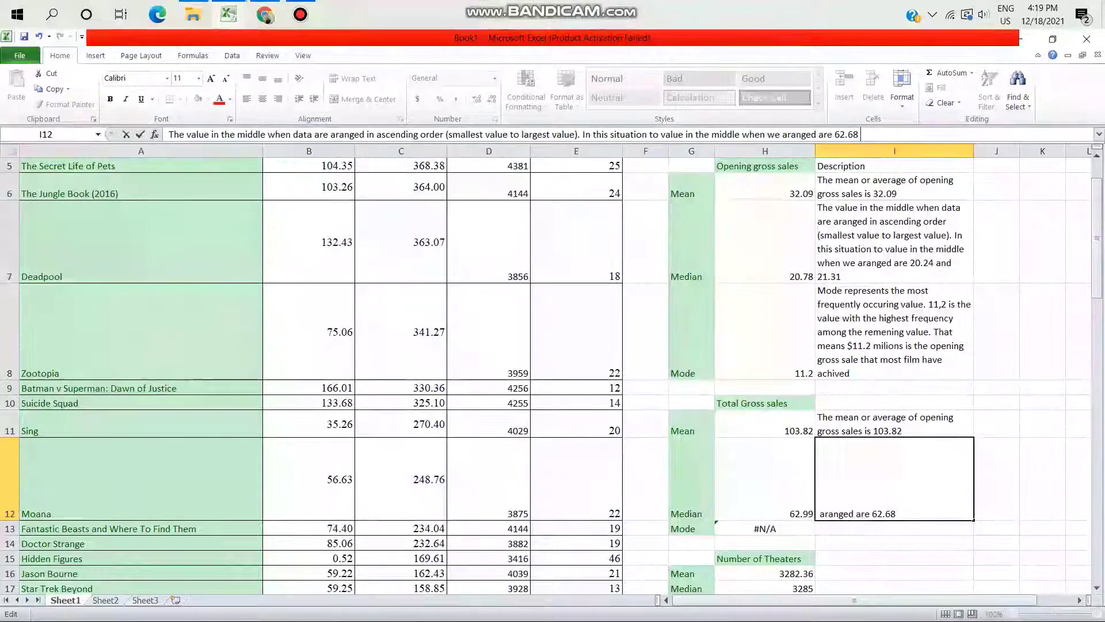
text( and )
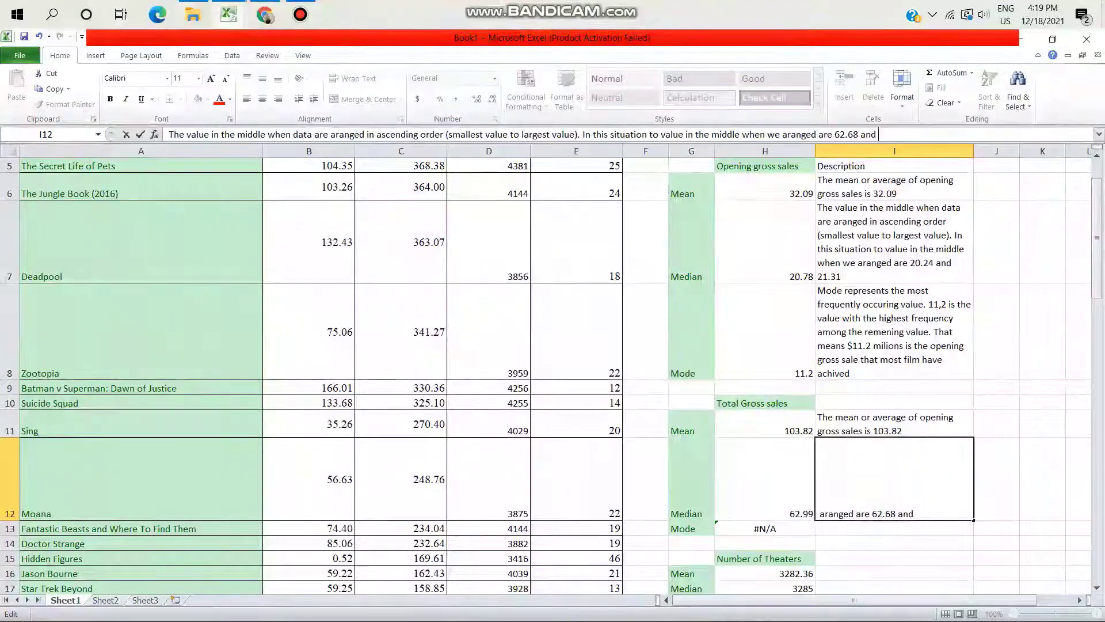
text(63/29)
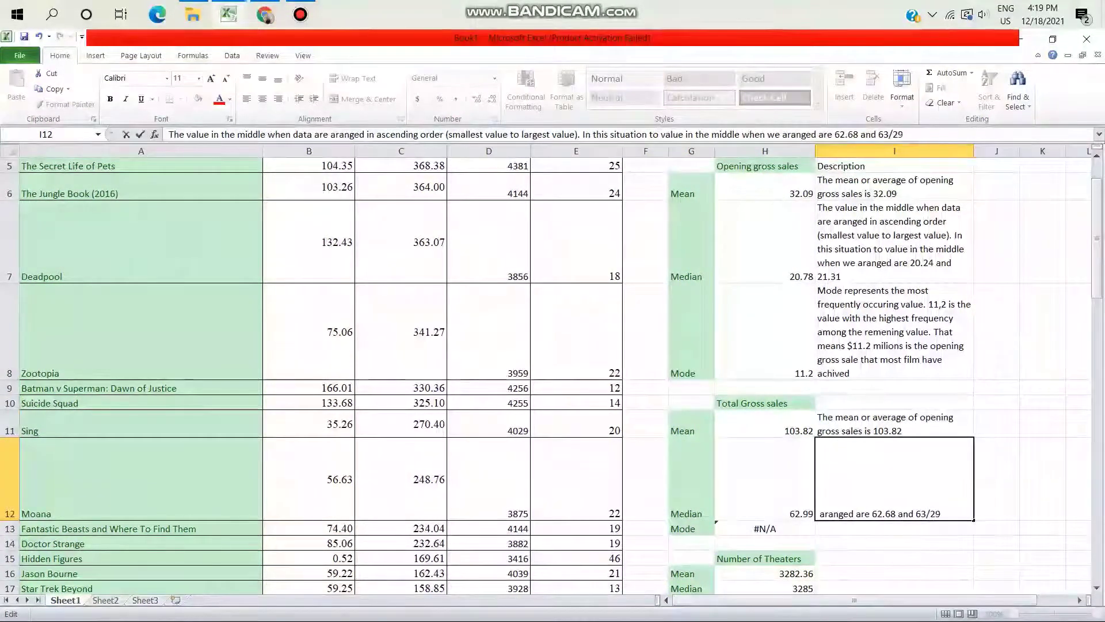
Complete the median description in I12 with "and 63.29" as the second middle value
key(BackSpace)
key(BackSpace)
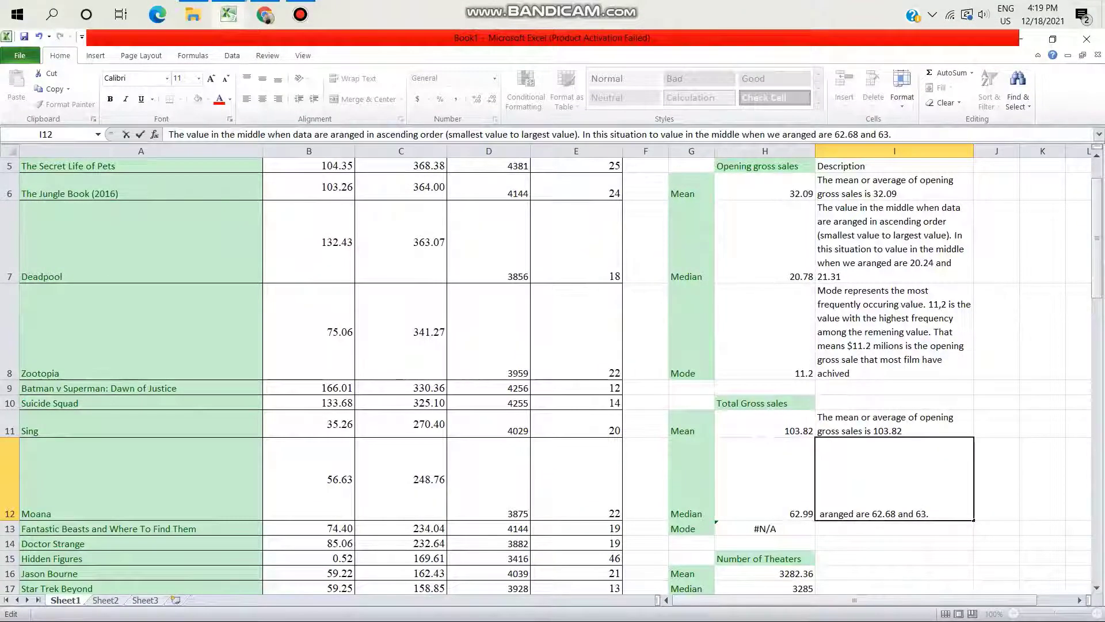
text(29)
key(Return)
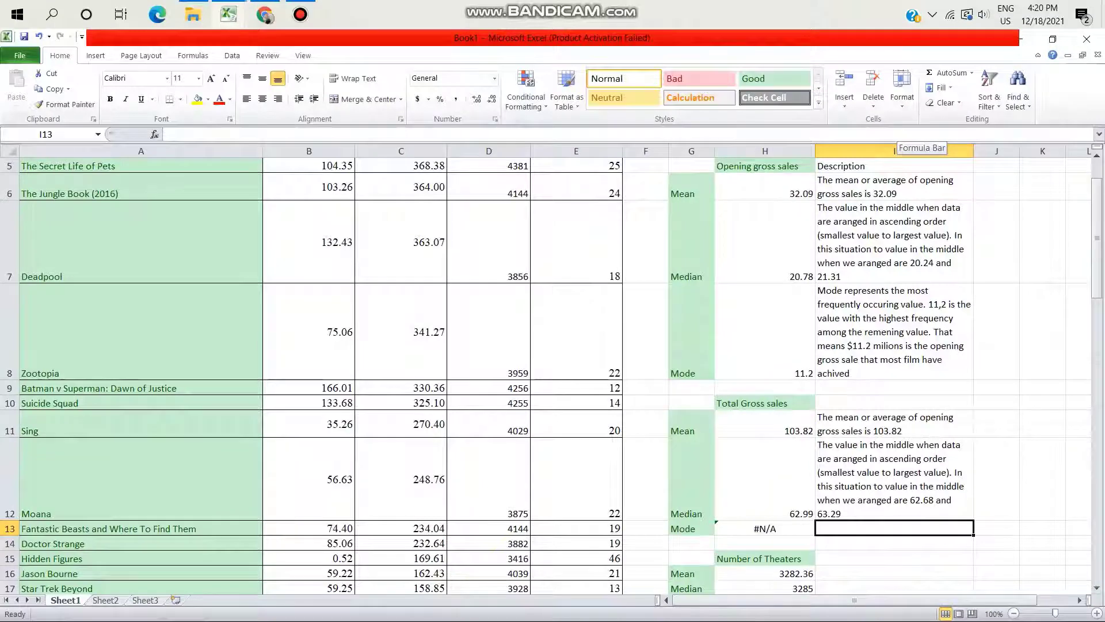
Begin the Total Gross sales mode description in I13 with "Because mode represent the most frenquently occuring value,"
text(Bea)
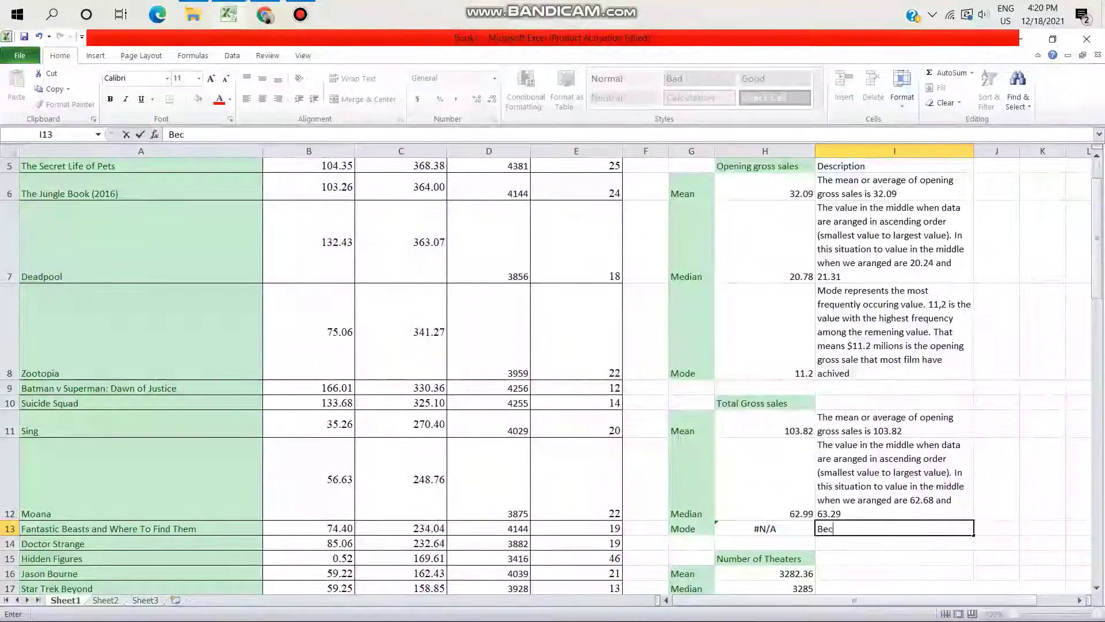
text(ause mi)
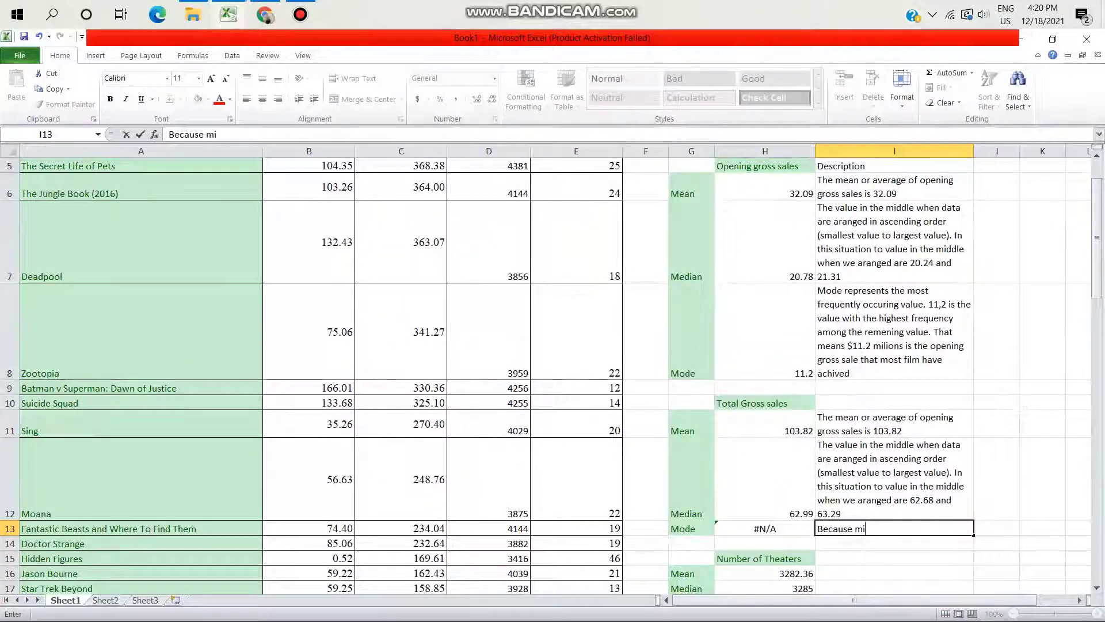
key(BackSpace)
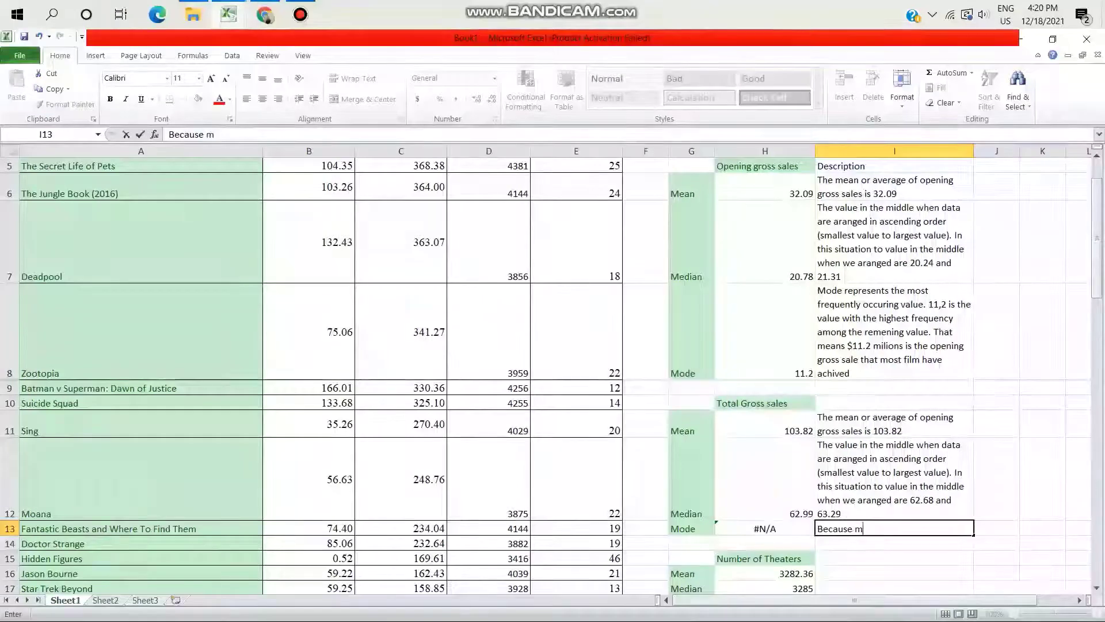
text(oder)
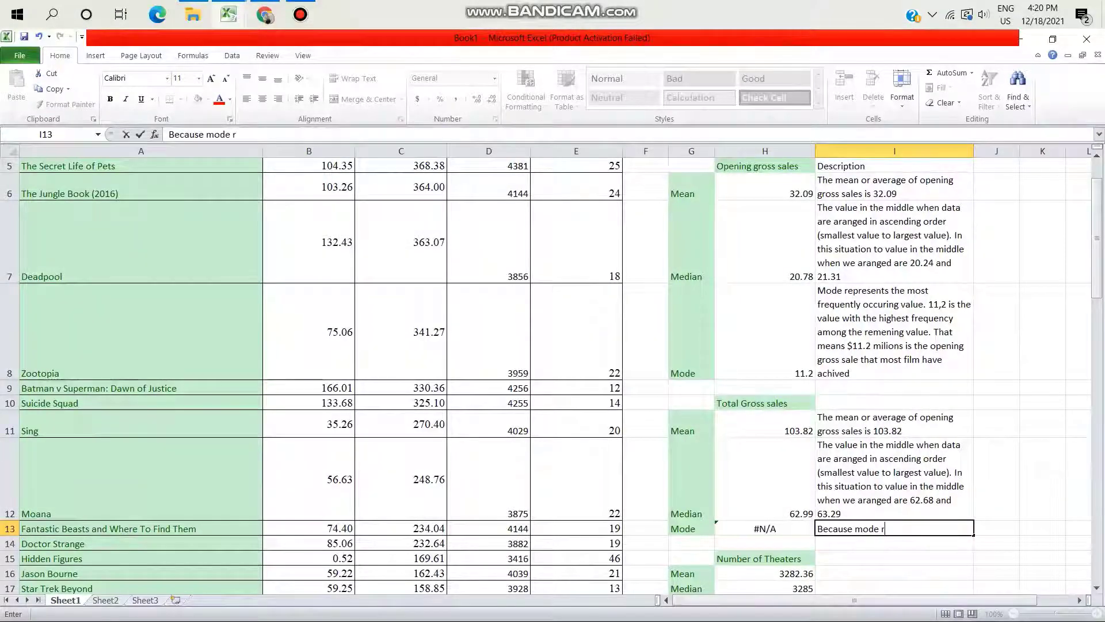
text(epesent )
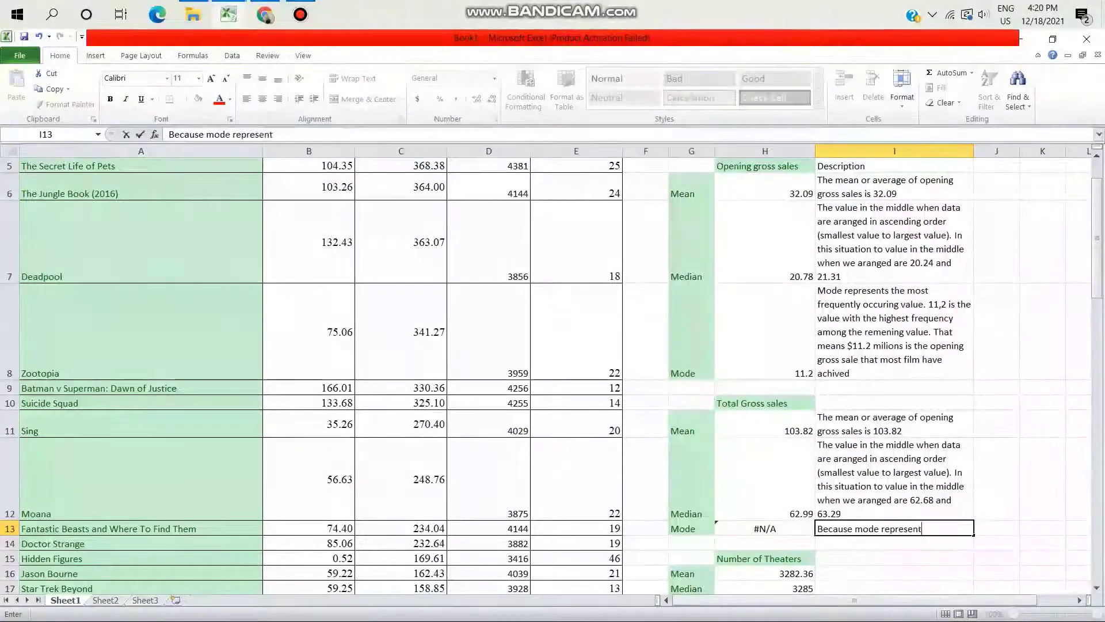
text(the mo)
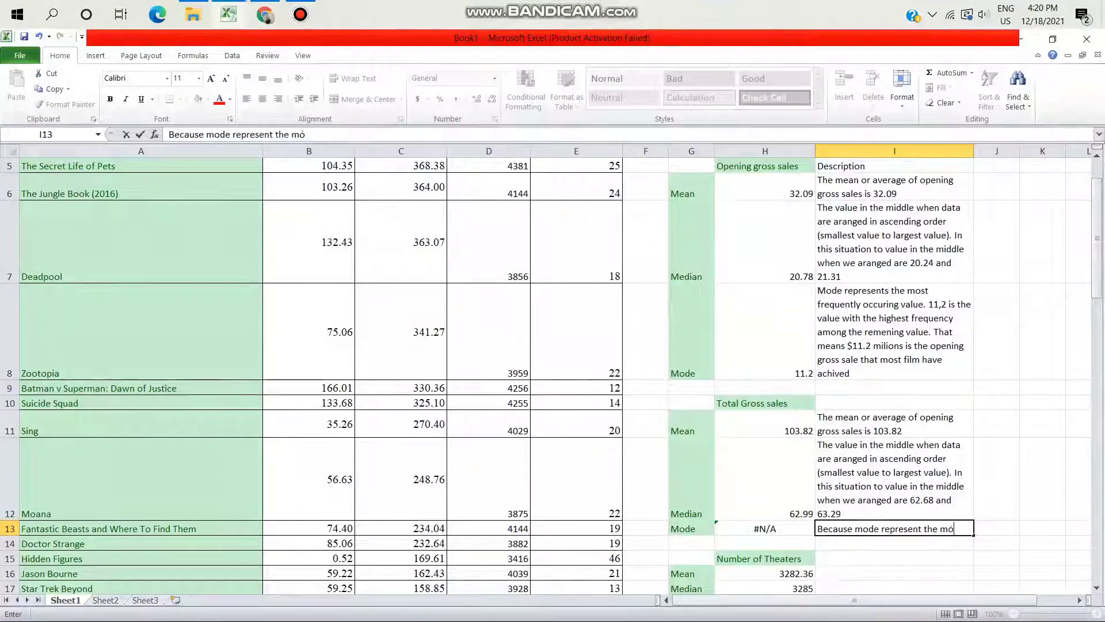
text(st fr)
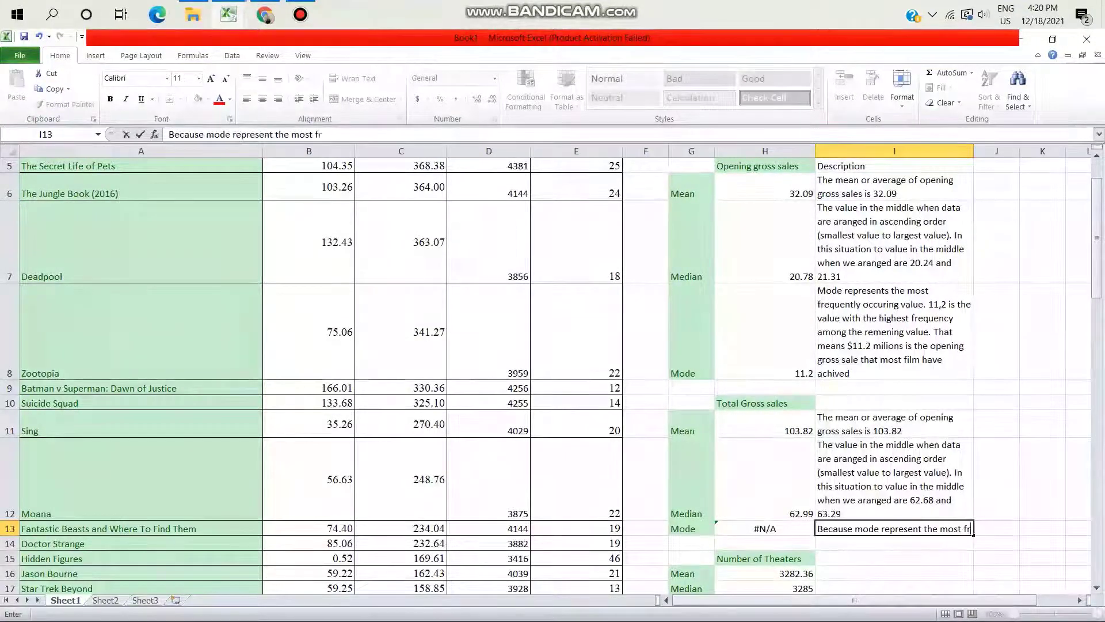
text(enquen)
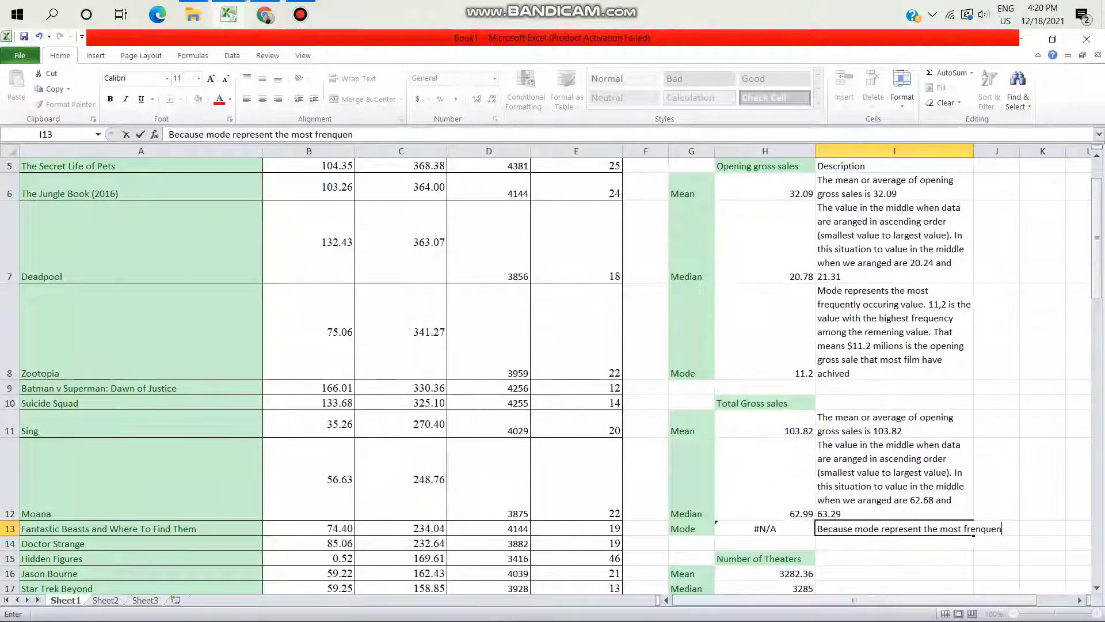
text(ly)
key(BackSpace)
key(BackSpace)
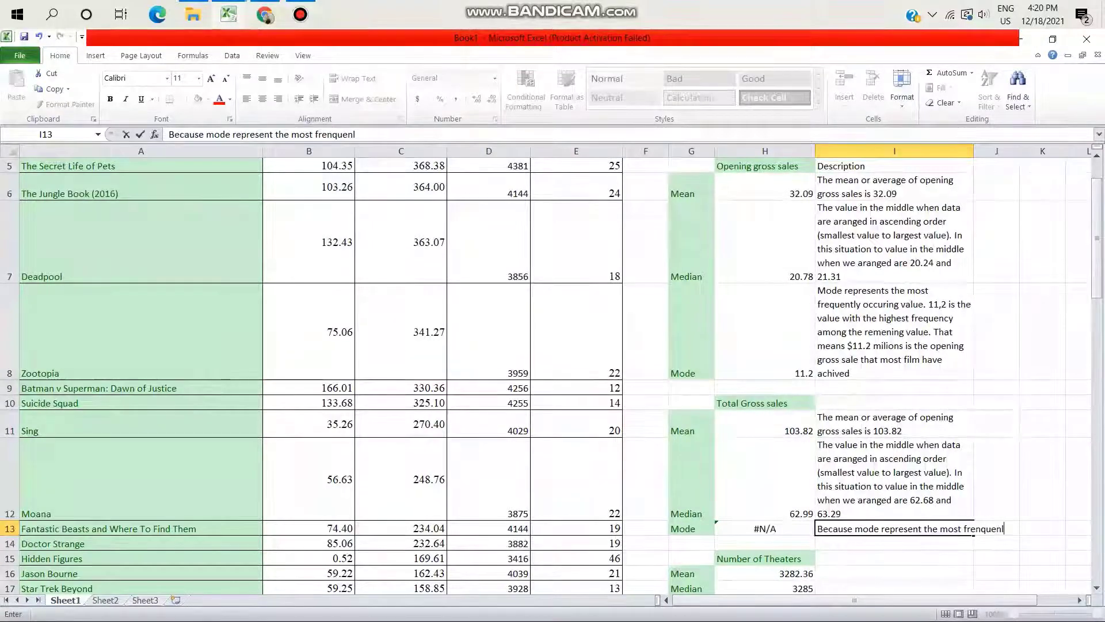
text(tly )
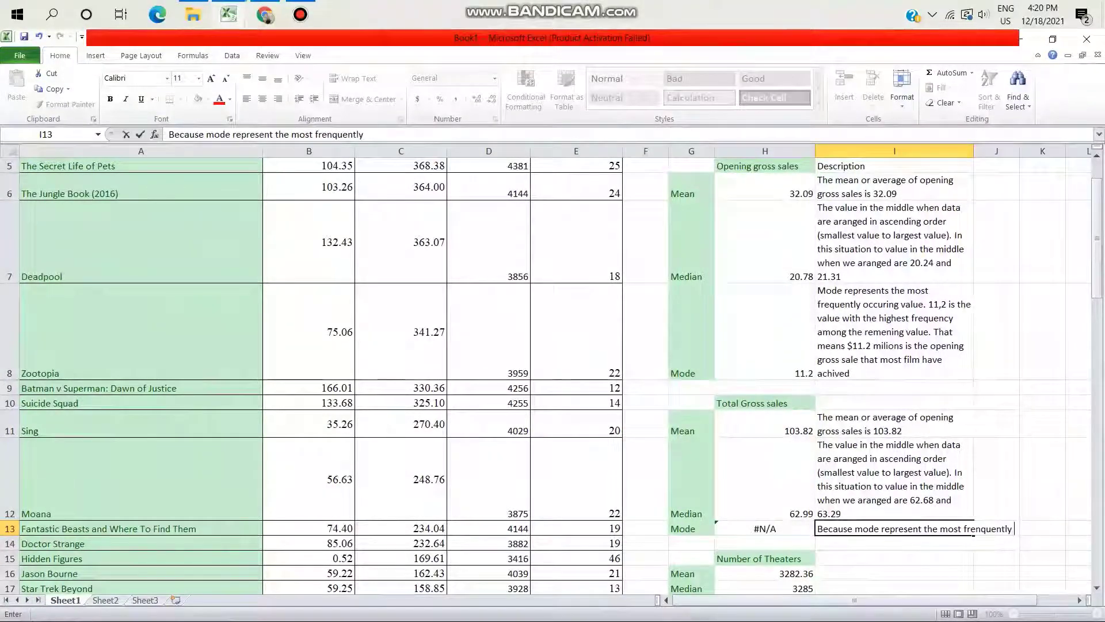
text(o)
text(ccurin)
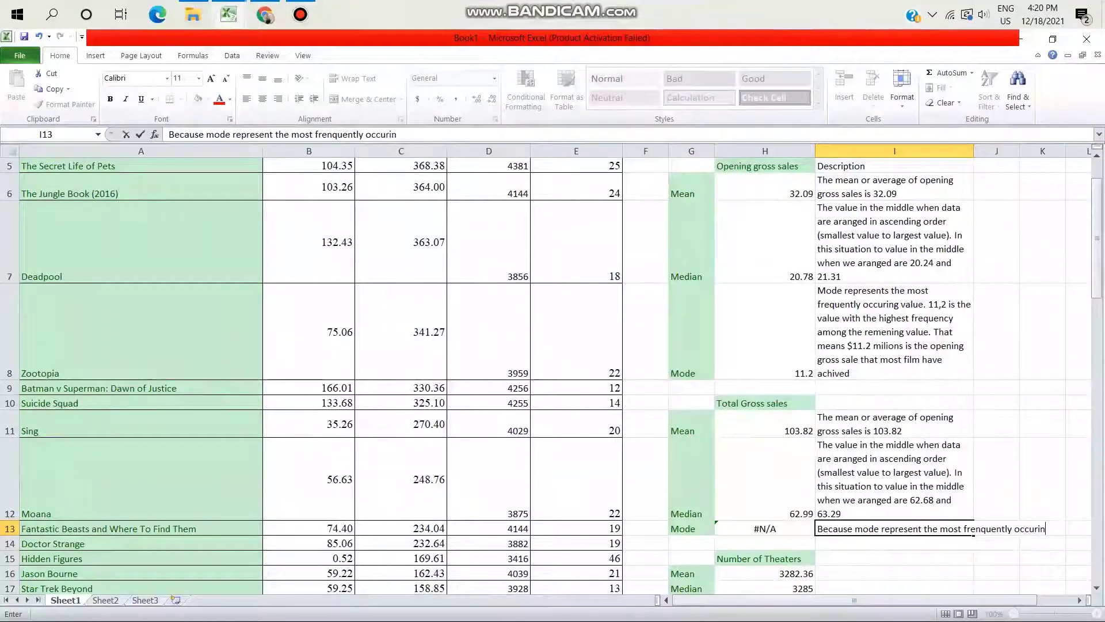
text(g value, )
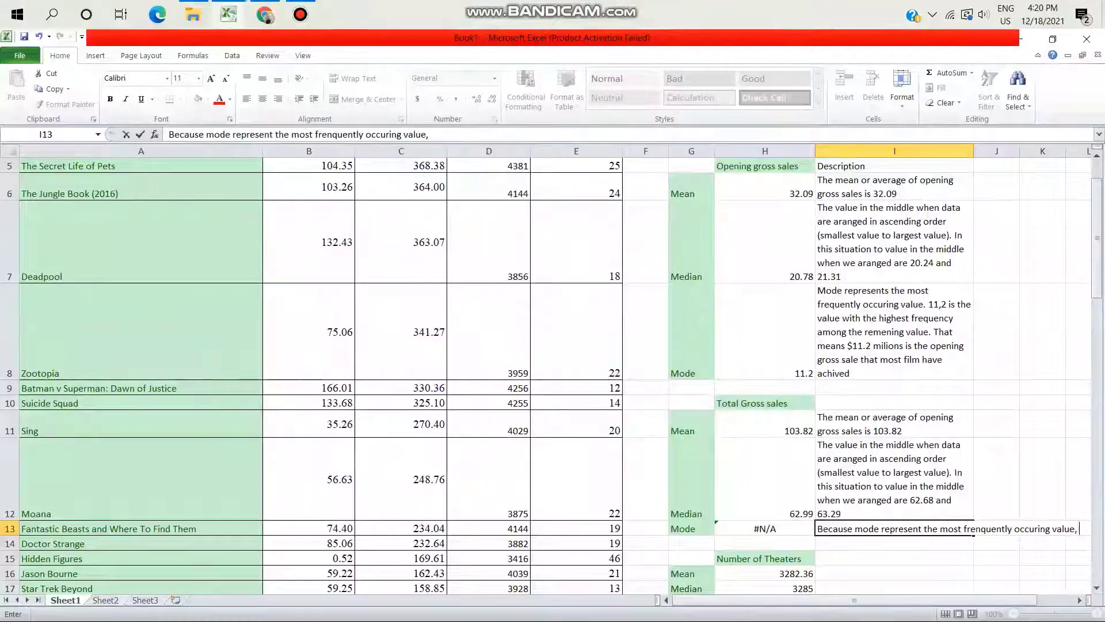
text(we)
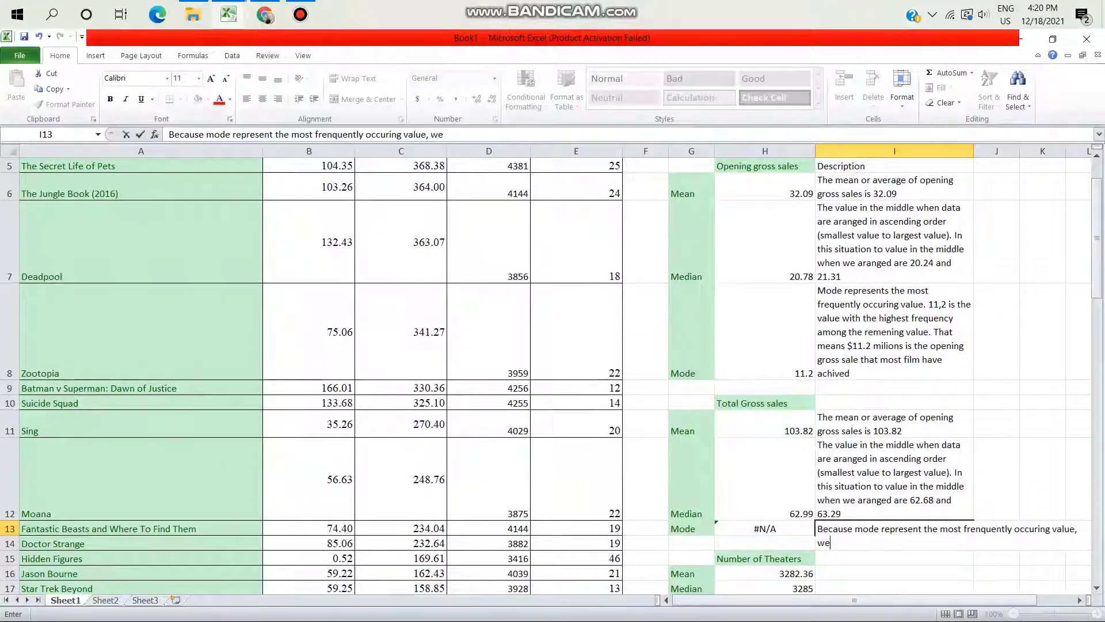
text( can have )
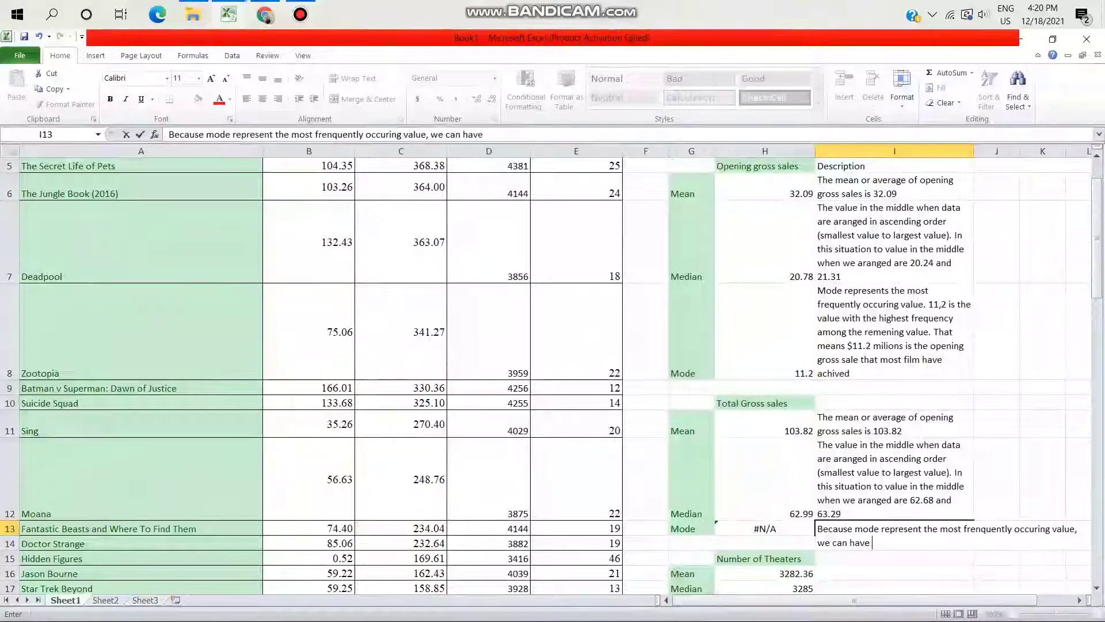
text(1, mo)
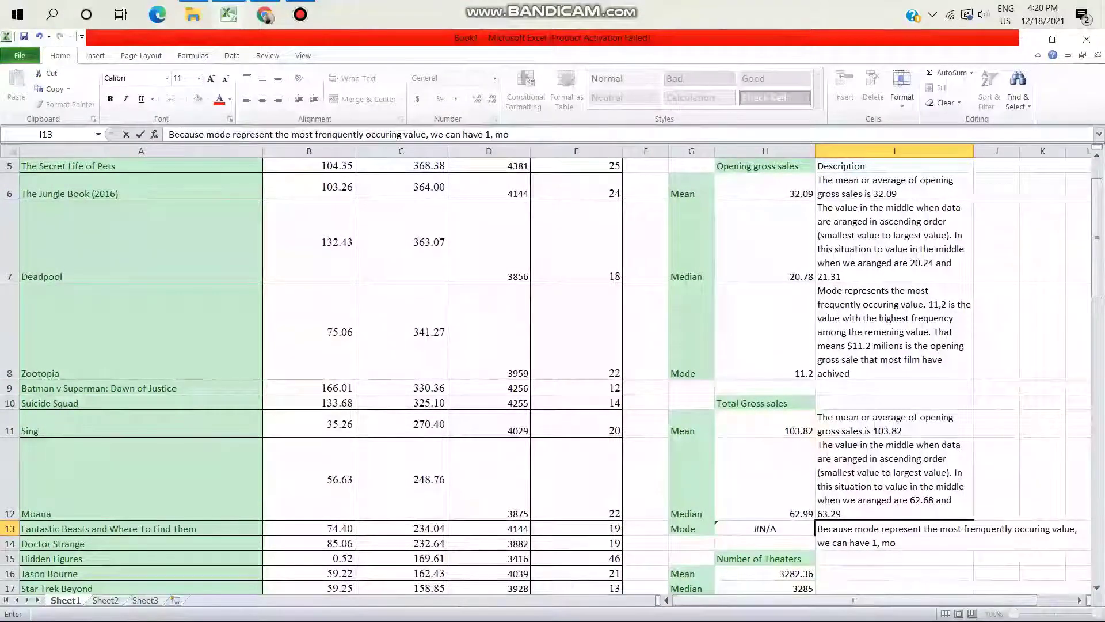
text(re)
text( o)
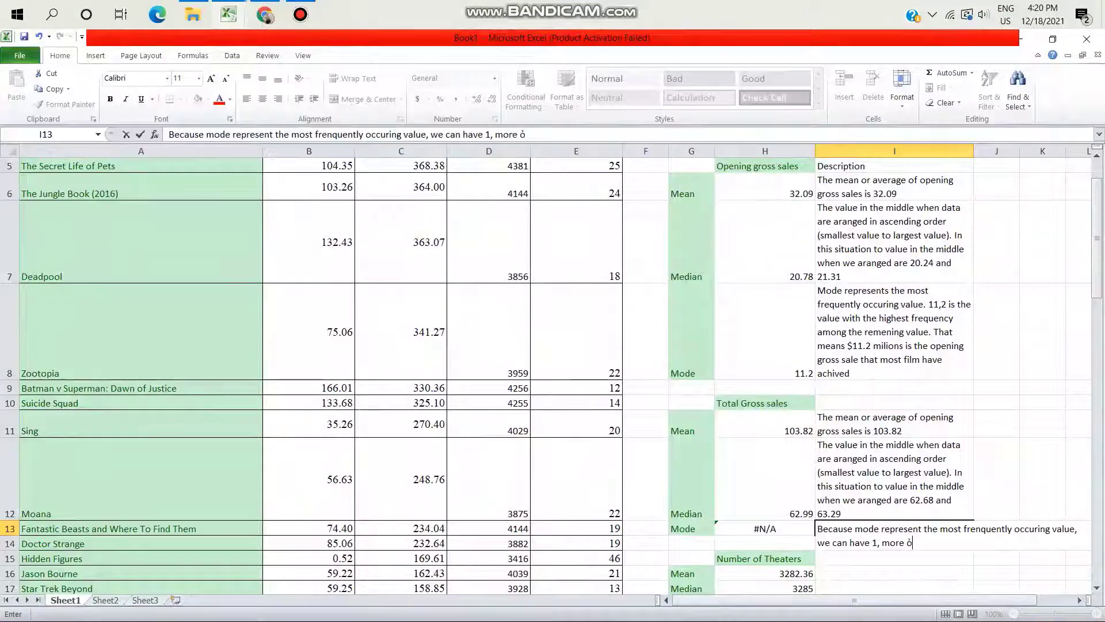
text(r or no value)
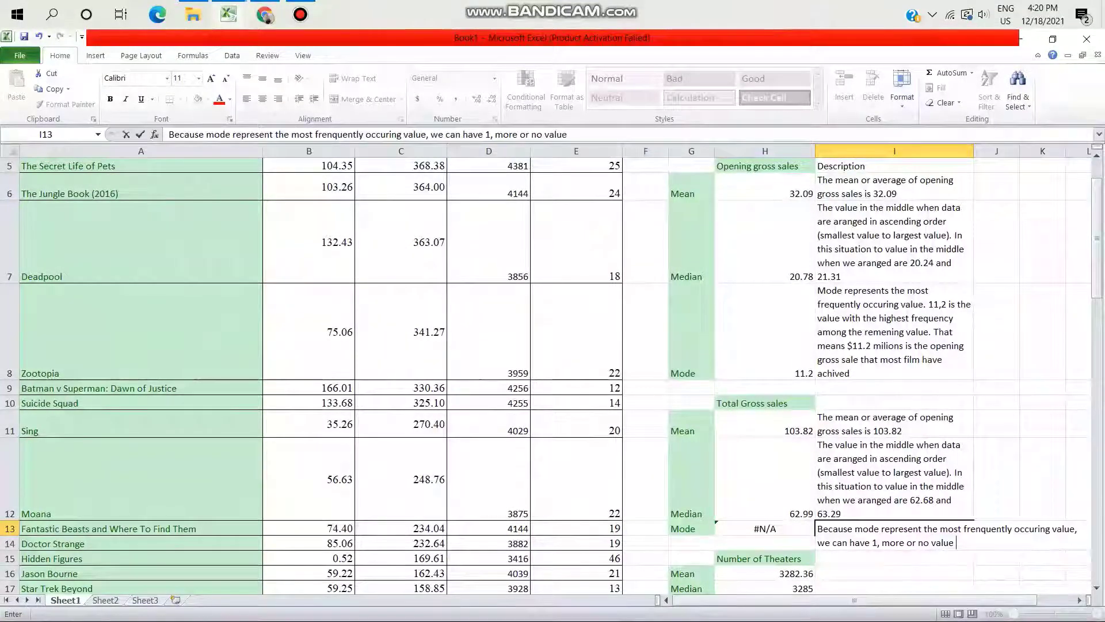
Continue the mode description in I13 with "we can have 1, more or no value."
key(BackSpace)
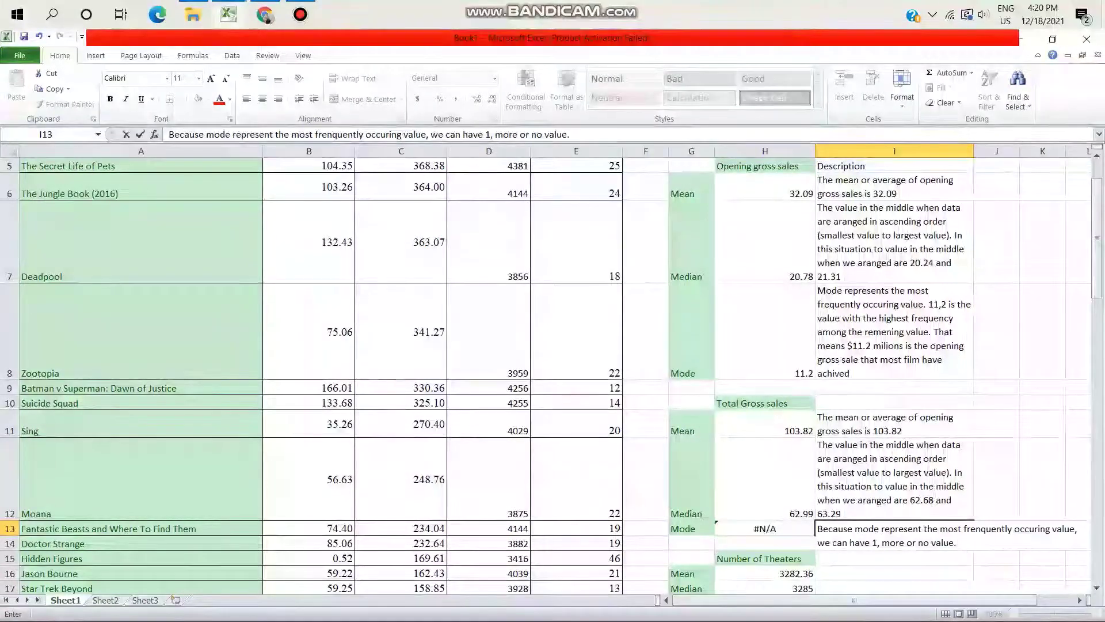
Add the sentence "In this situation we have no mode value" to the description in I13
text(In this )
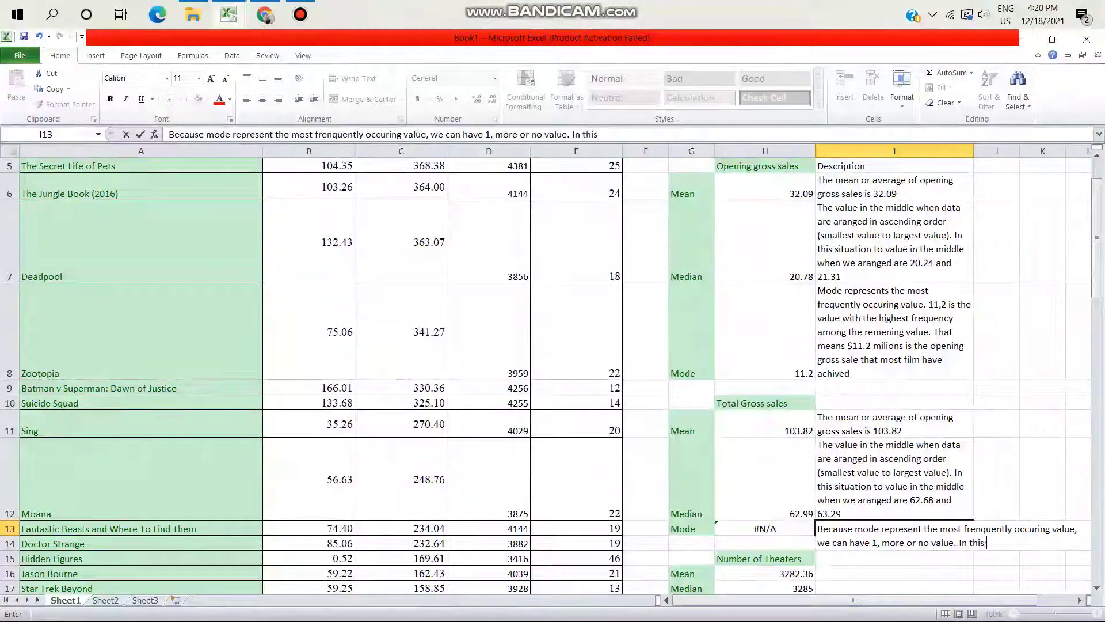
text(situa)
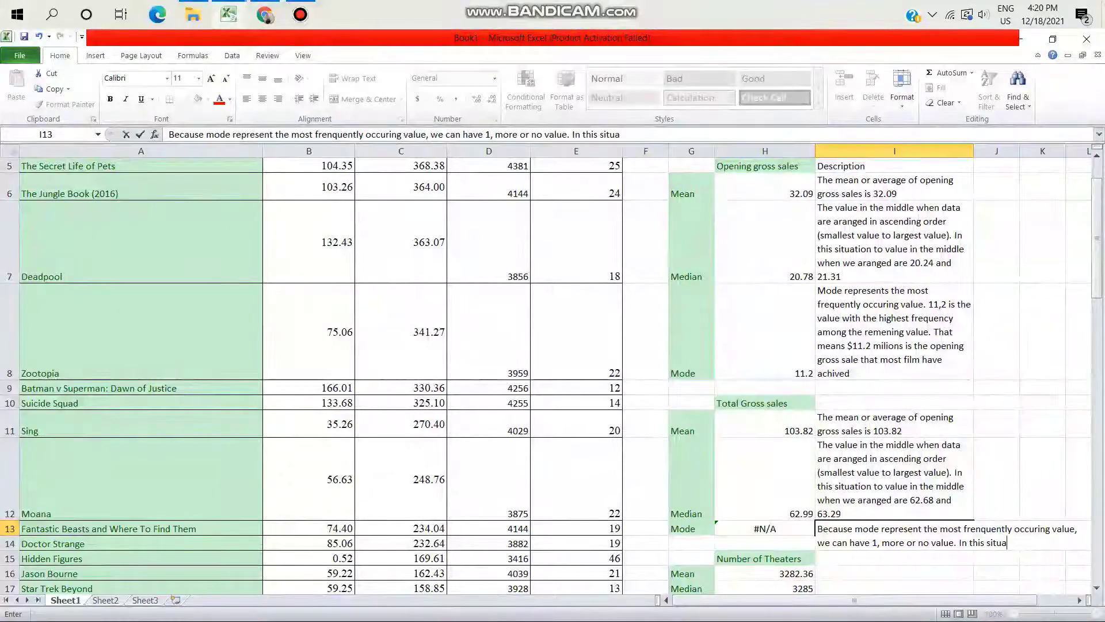
text(tion )
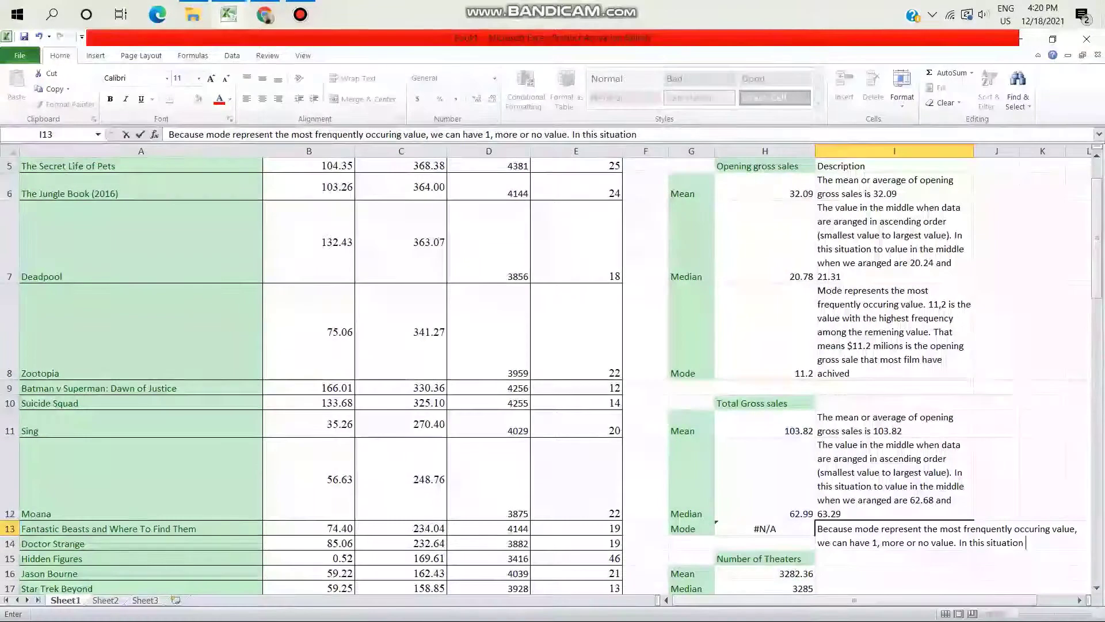
text(we ha)
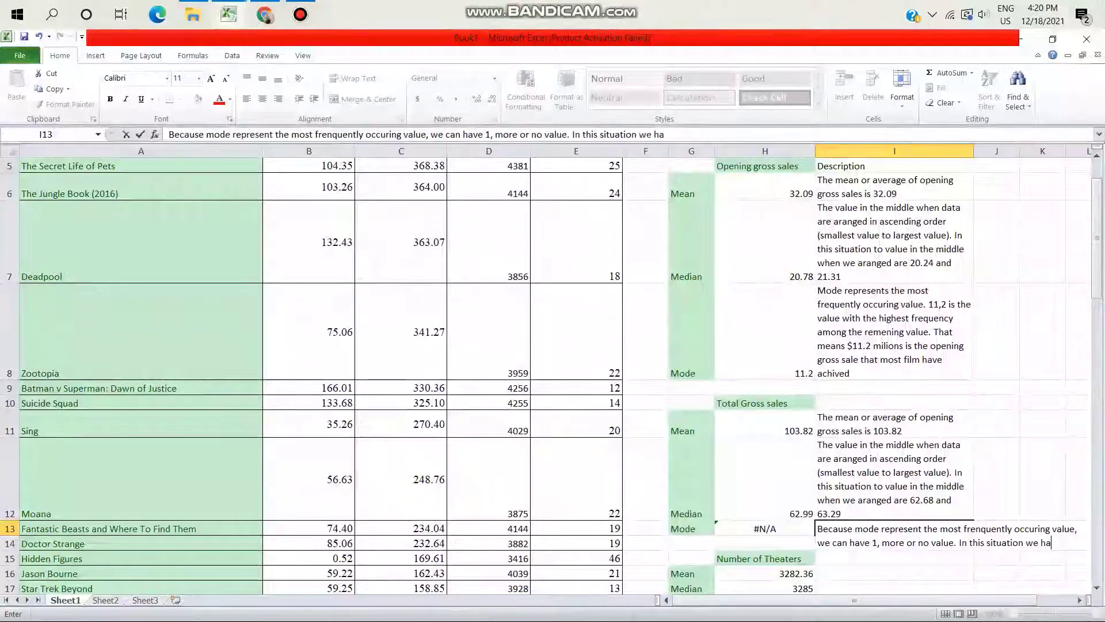
text(ve no m)
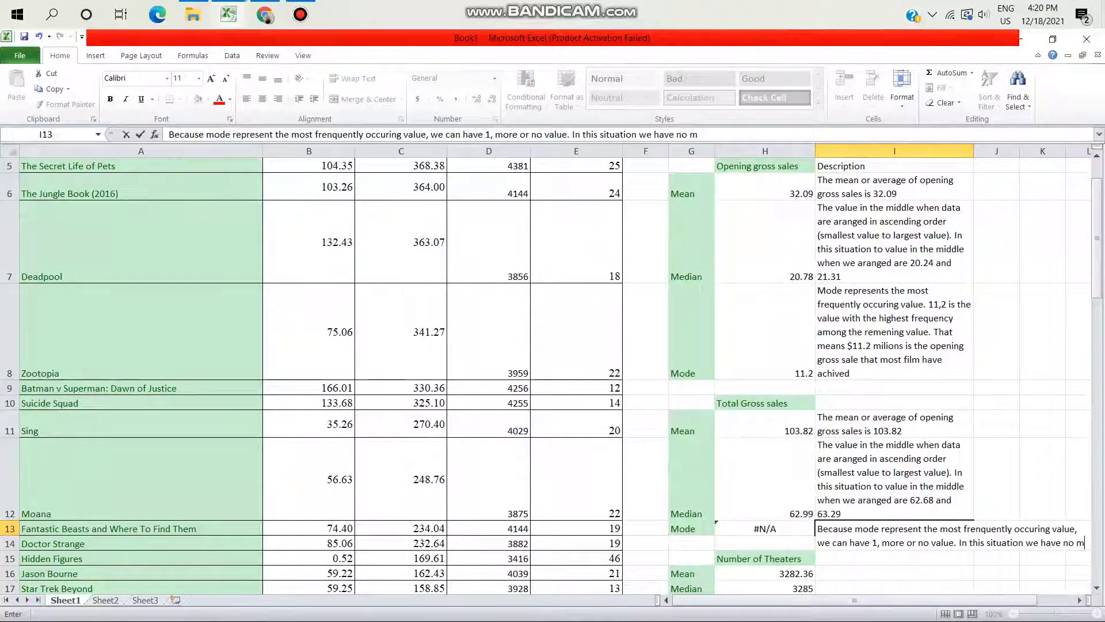
text(ode valu)
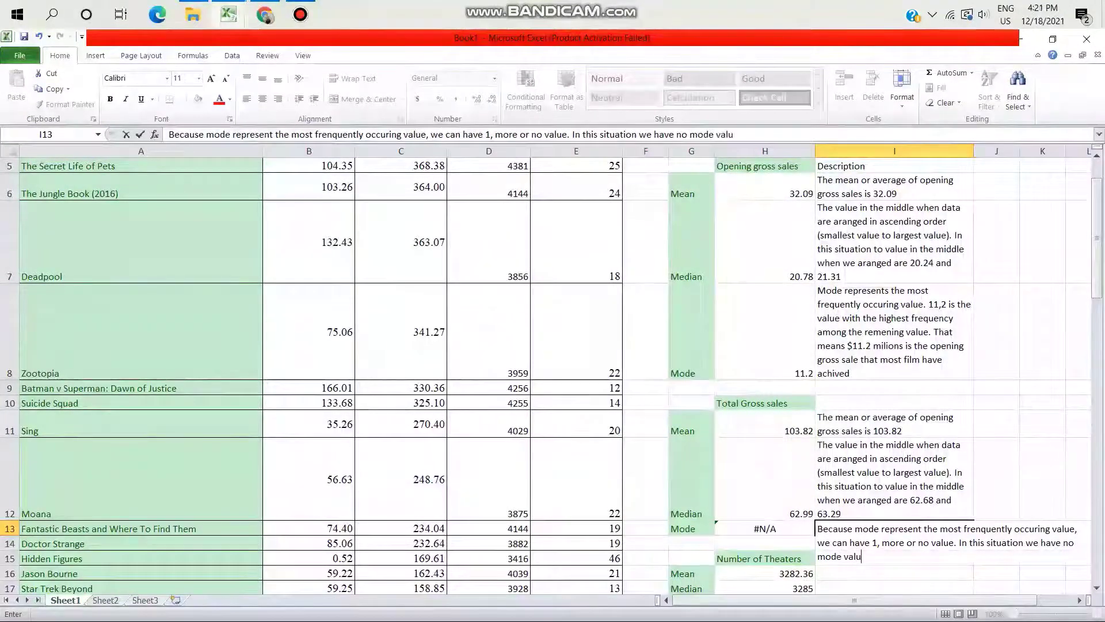
text(e. it me)
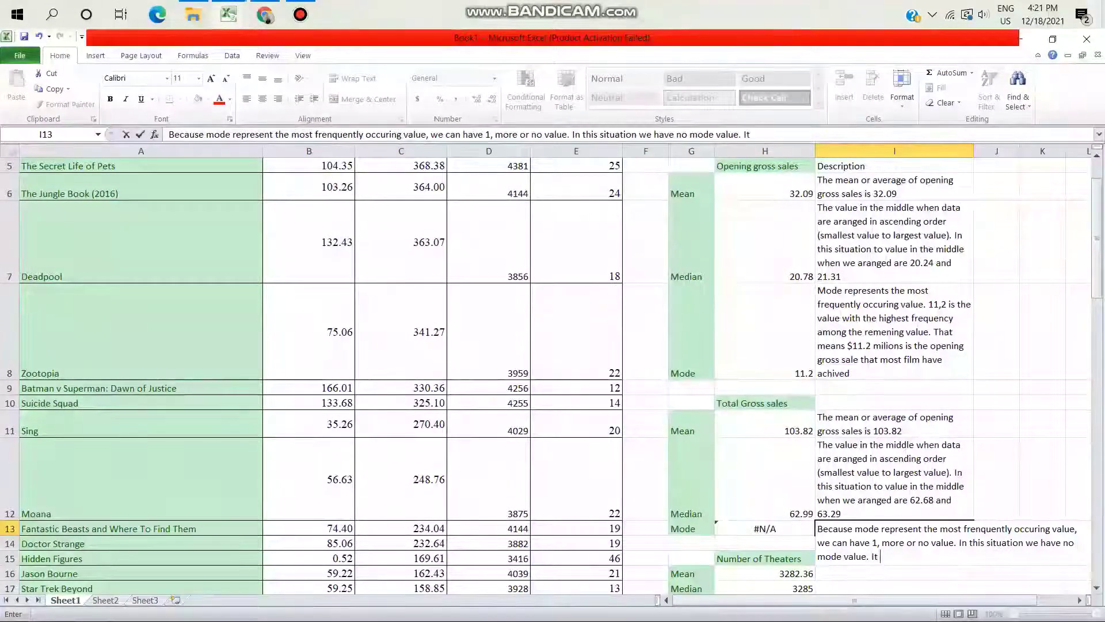
text(ans)
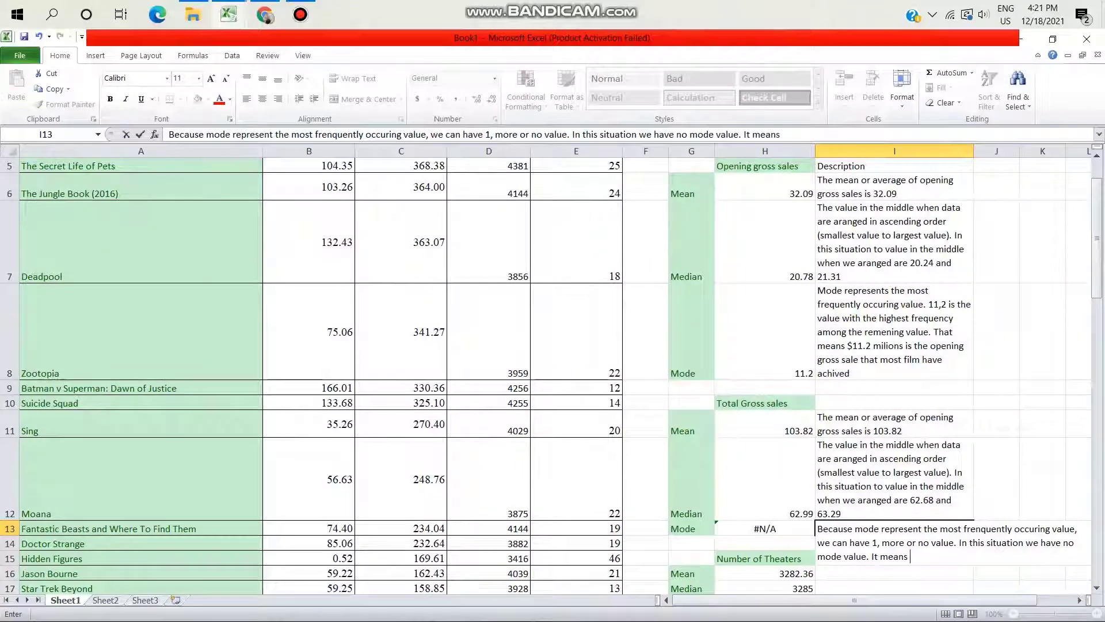
text( the to)
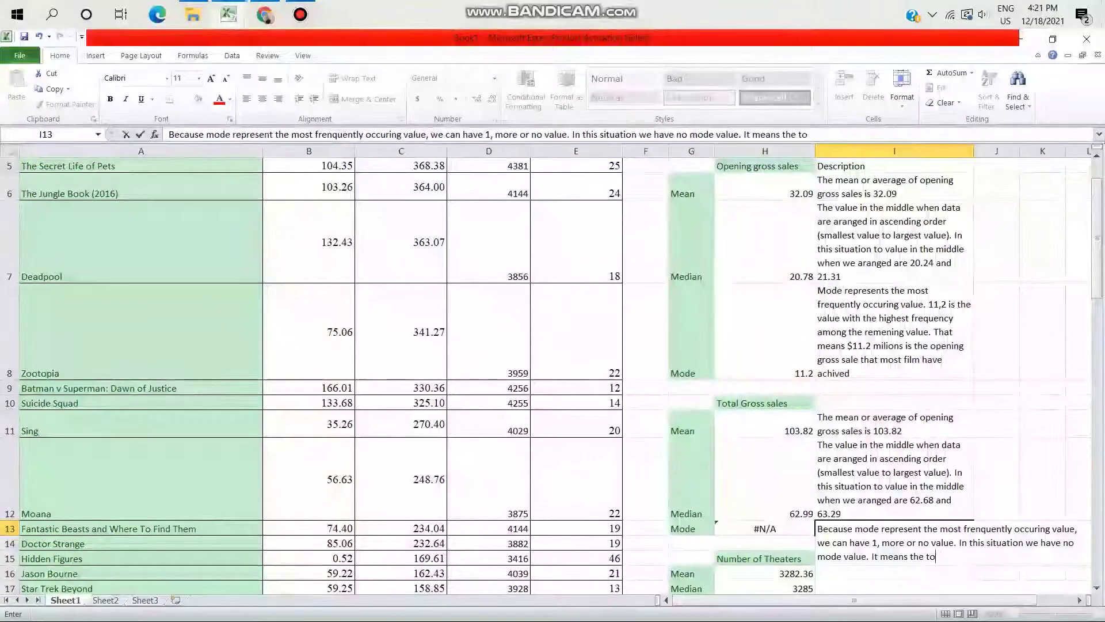
text(atal gr)
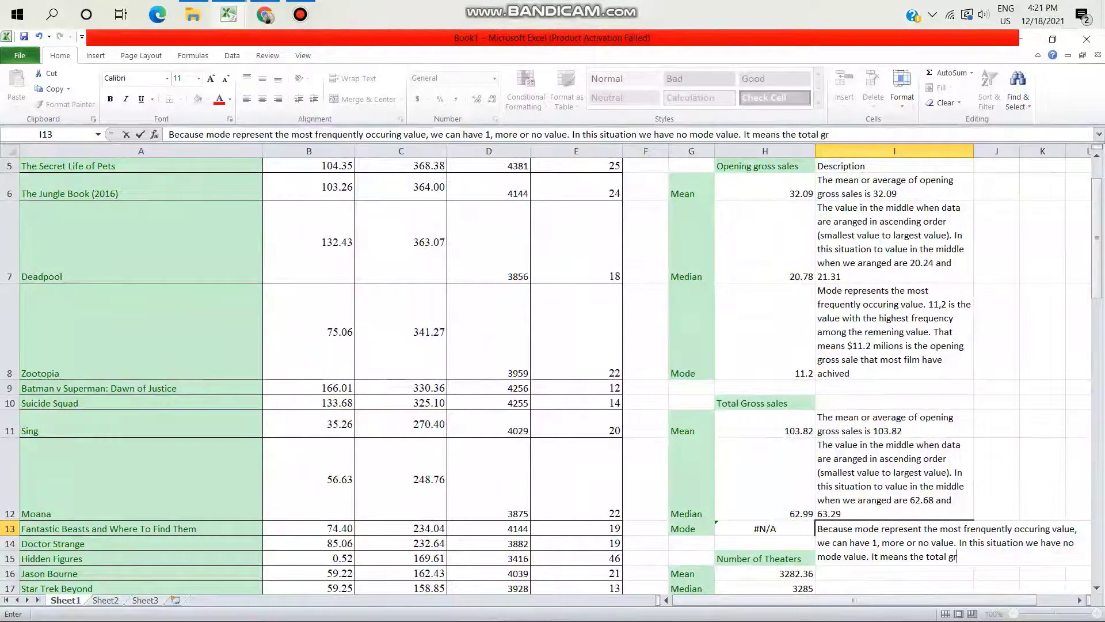
text(oss sa)
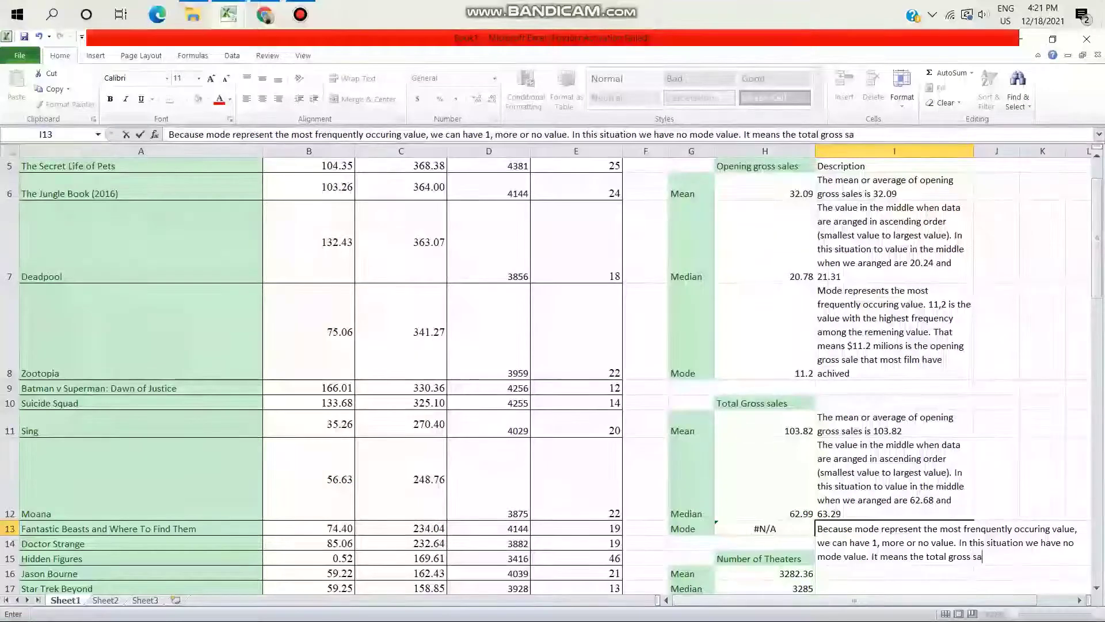
text(les of all)
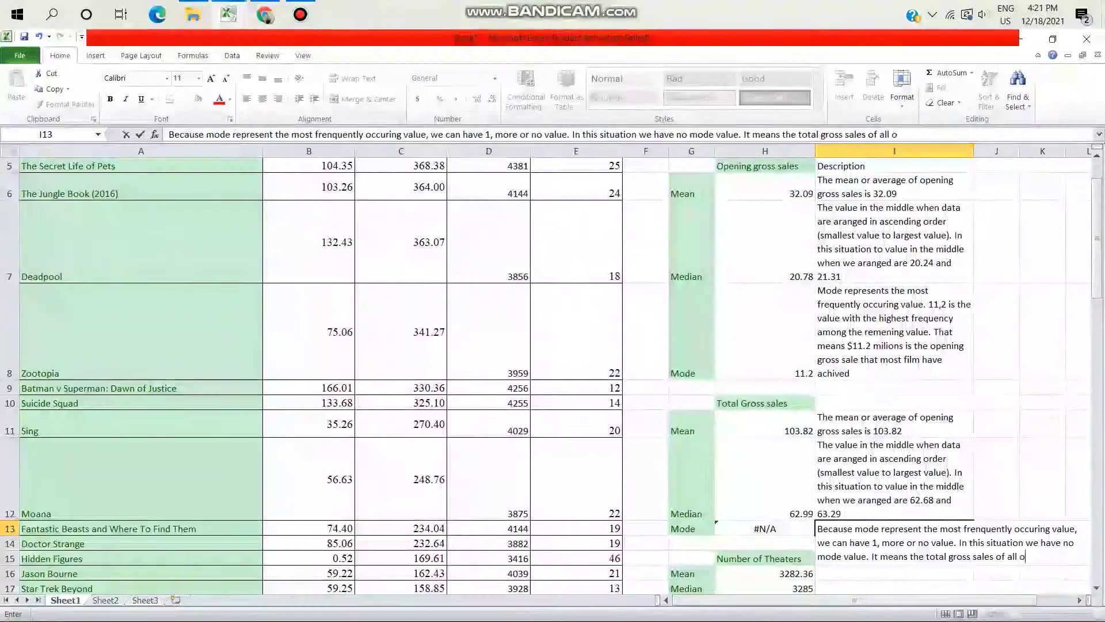
text( of movie)
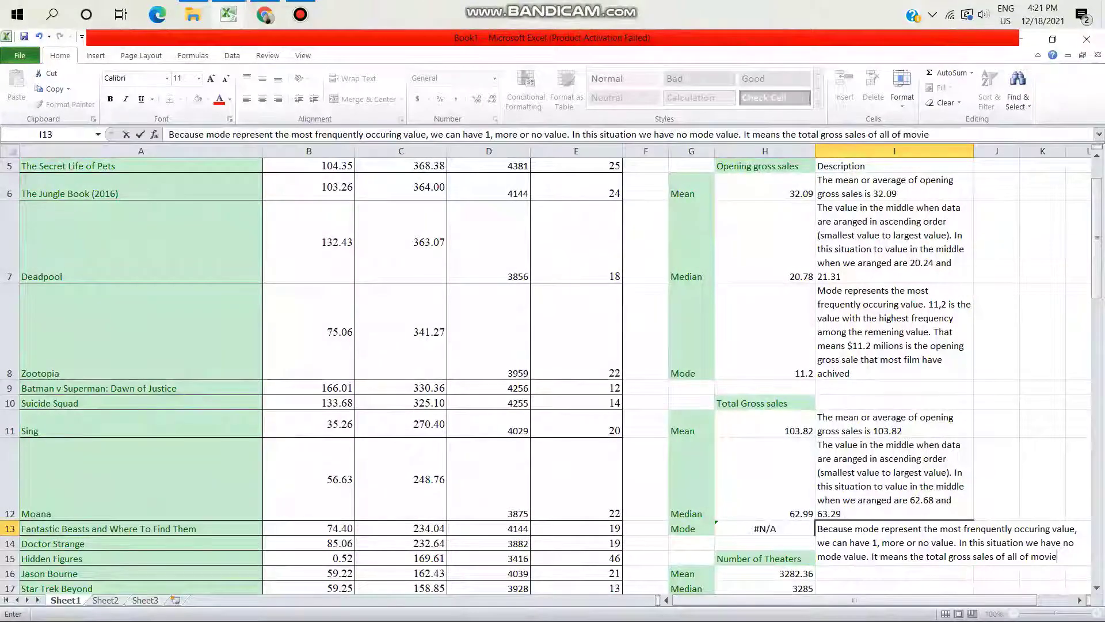
text(s a)
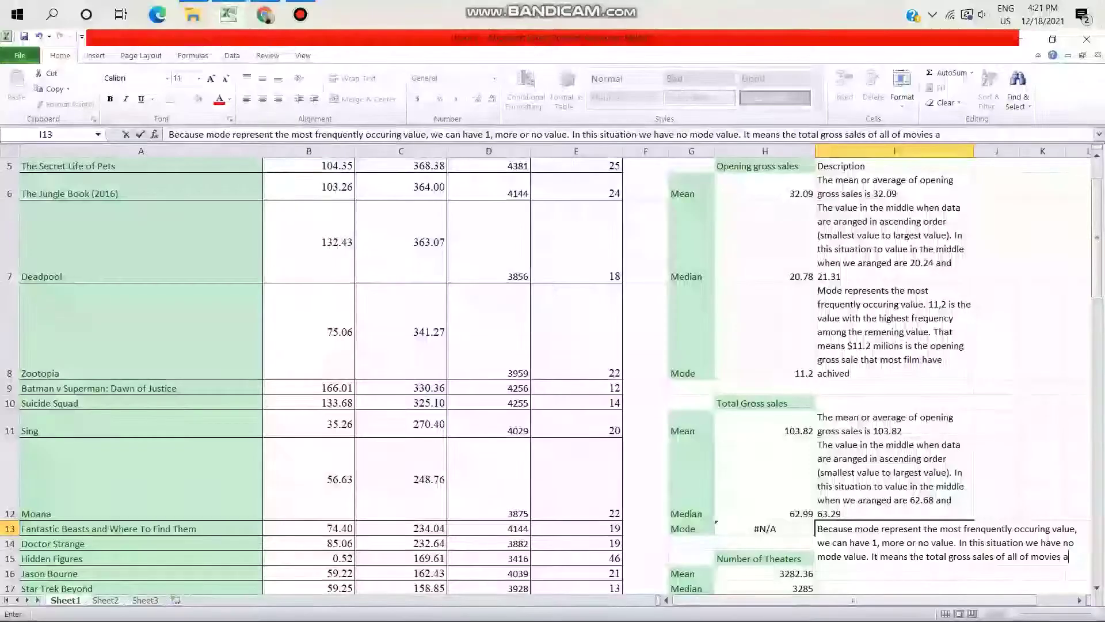
text(re d)
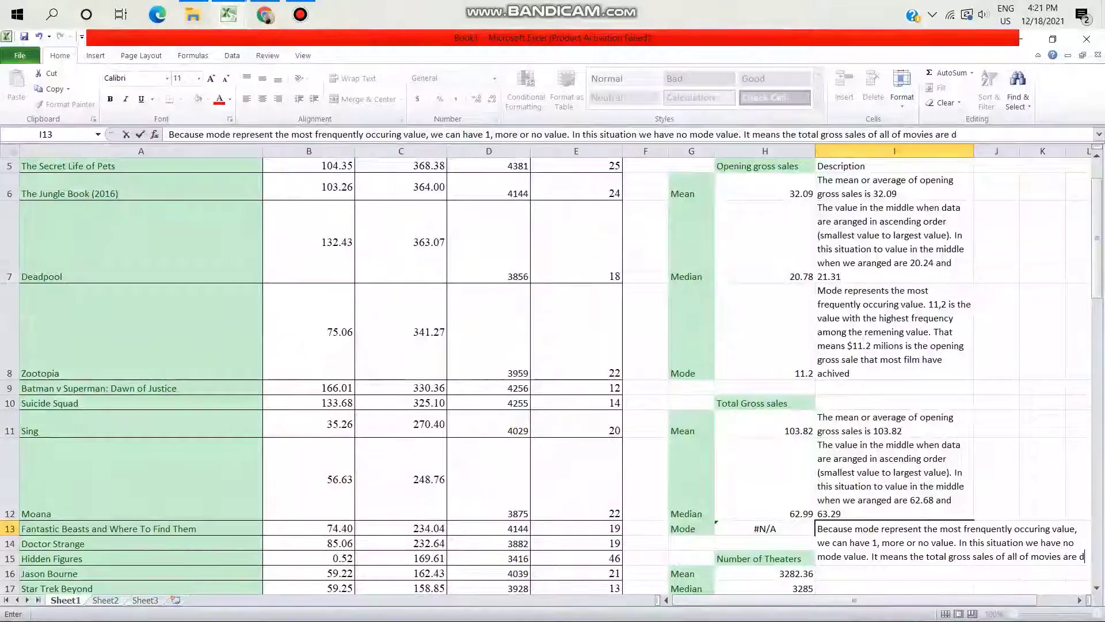
text(ife)
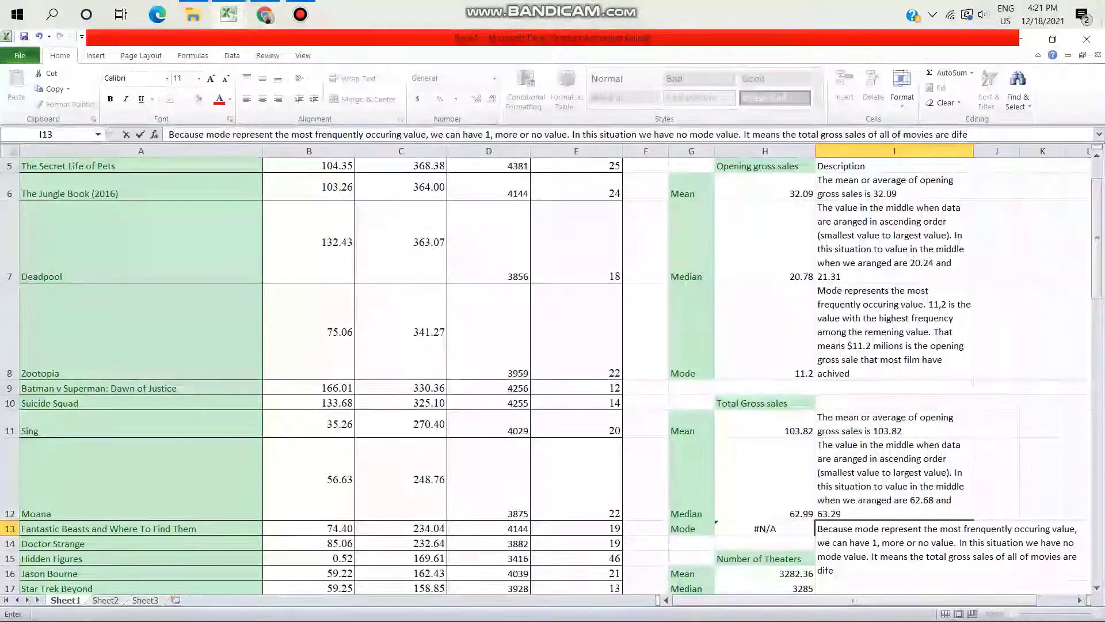
Finish the description in I13 with "It means the total gross sales of all of movies are different" and enter it
key(BackSpace)
text(fferent)
key(Return)
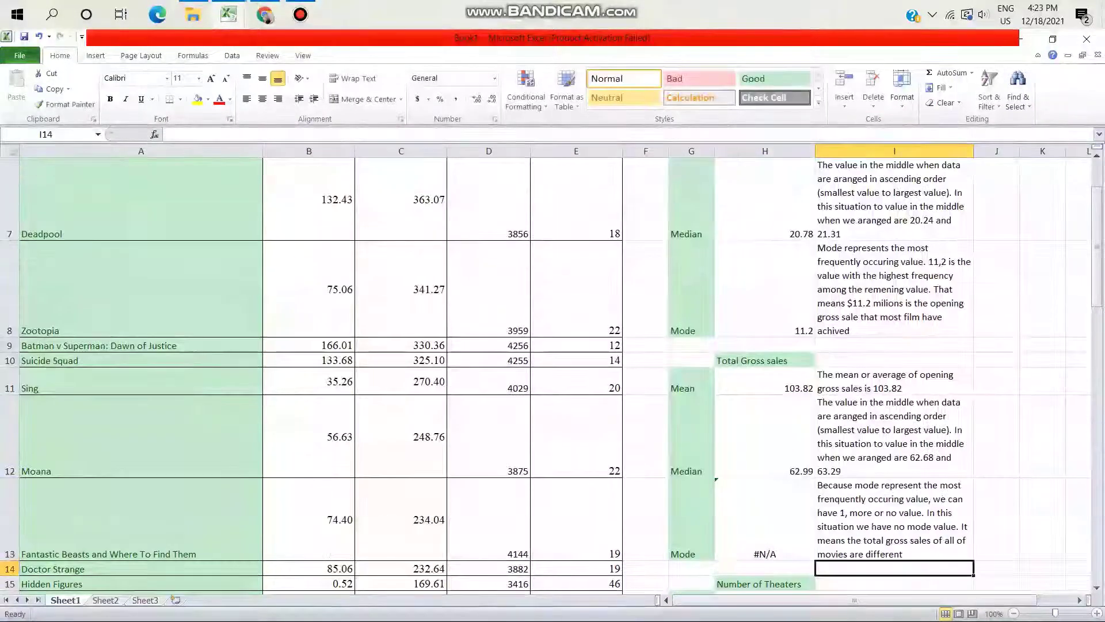
scroll(547, 374, down, 1)
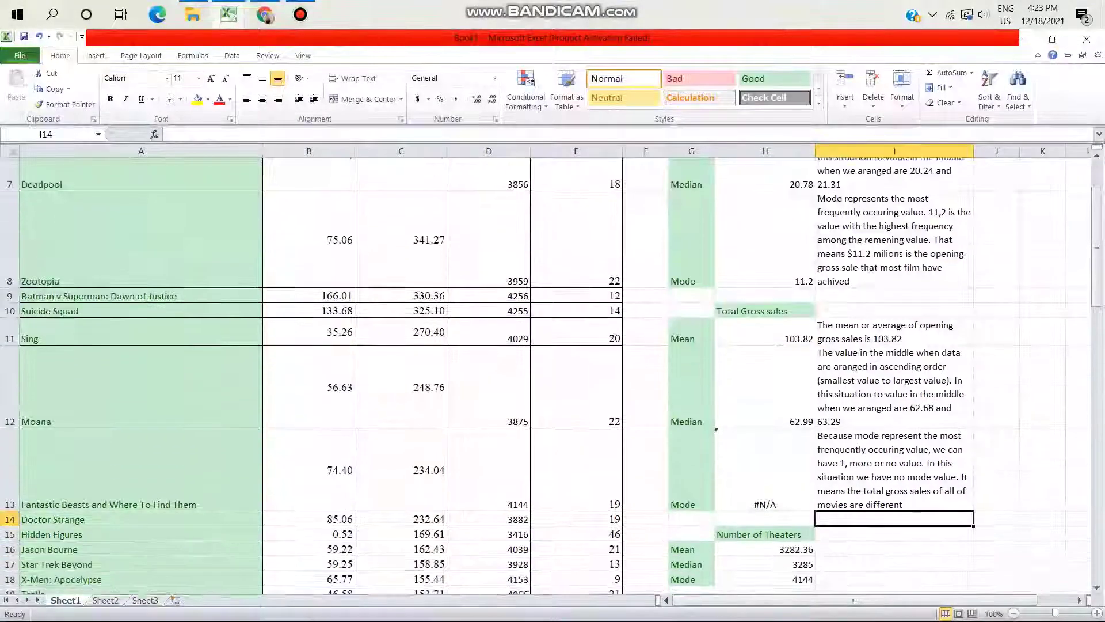
Copy the three Opening gross sales descriptions in I6:I8 into I16:I18 beside the Number of Theaters results
click(894, 404)
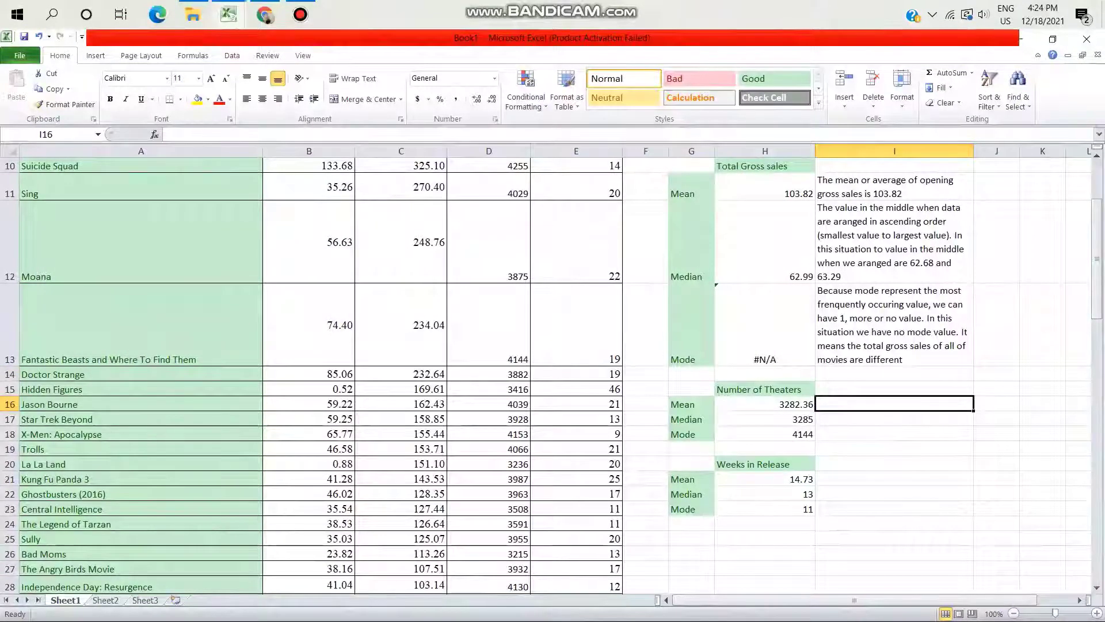
scroll(547, 375, up, 1)
scroll(547, 375, up, 3)
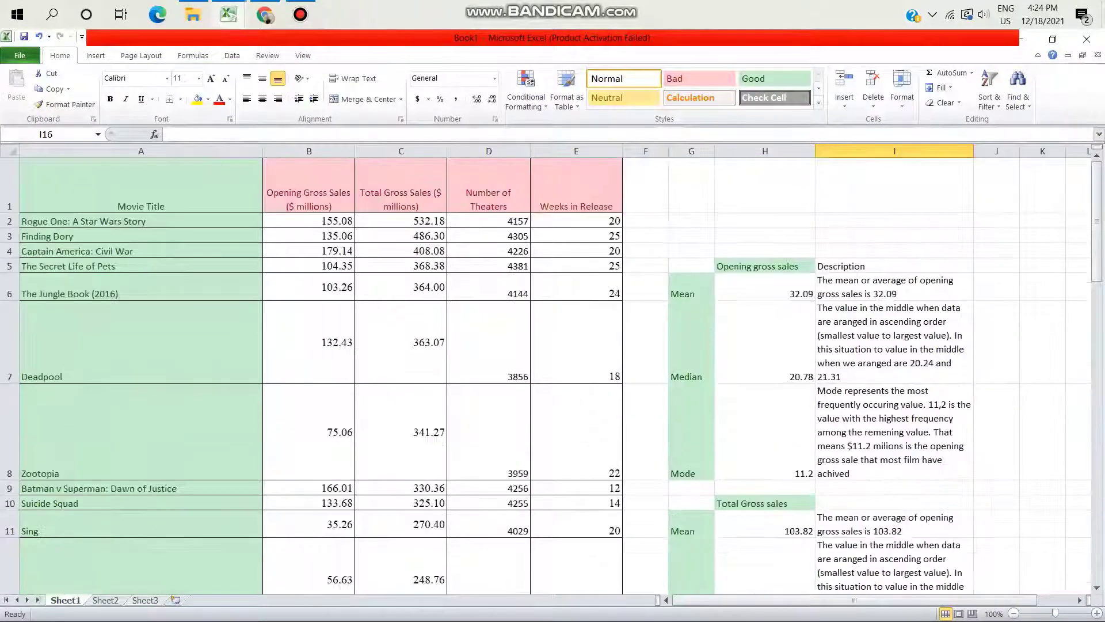
drag(895, 287, 895, 434)
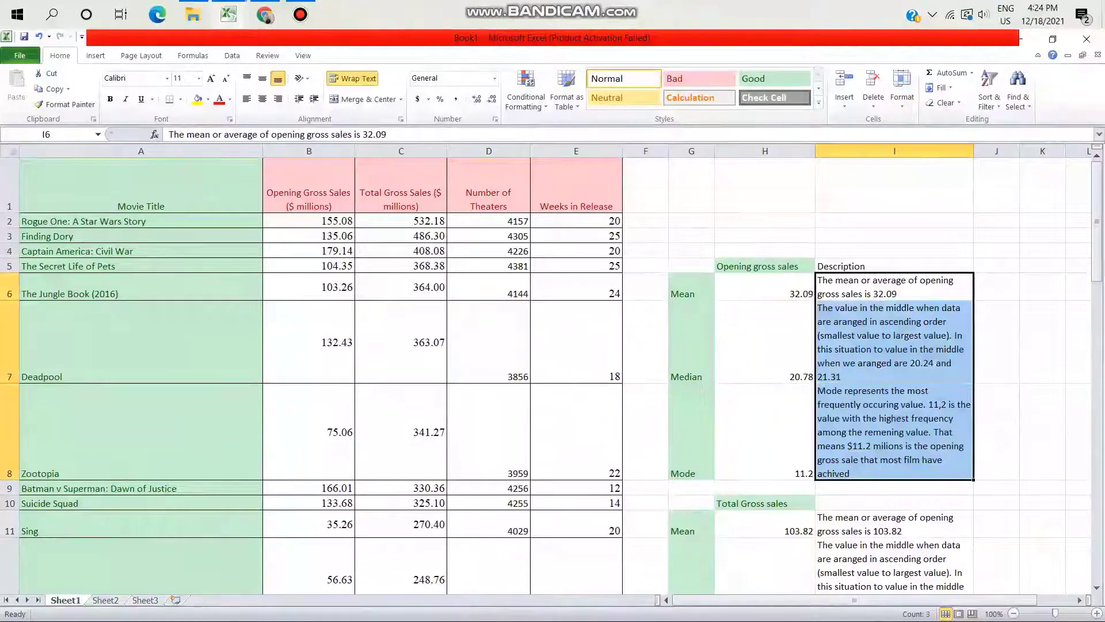
key(ctrl+c)
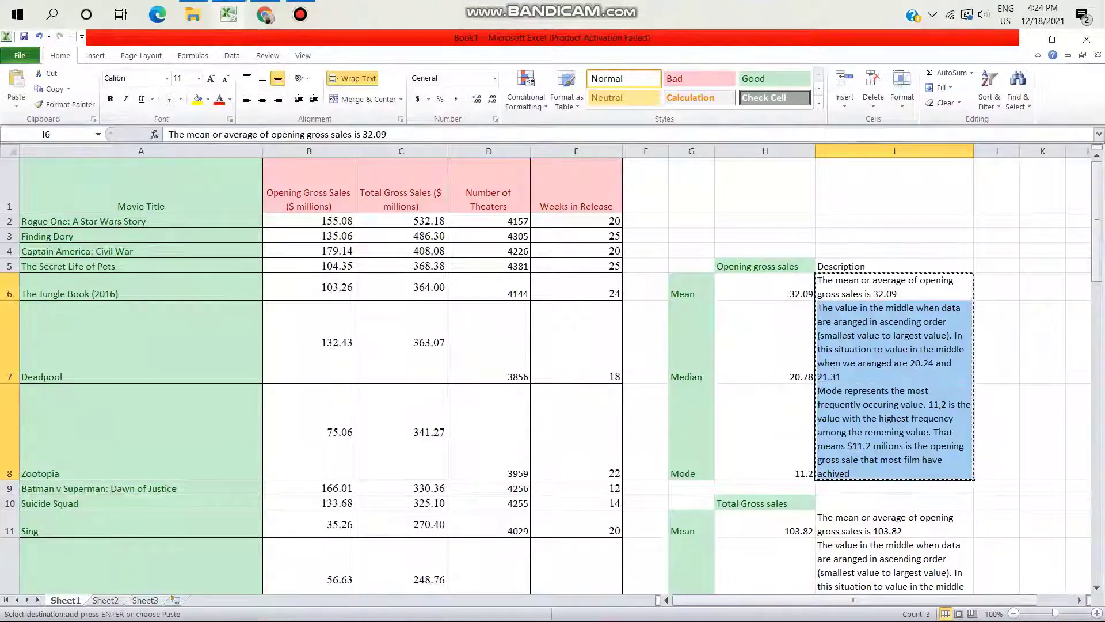
scroll(547, 374, down, 1)
scroll(547, 374, down, 10)
scroll(546, 374, up, 9)
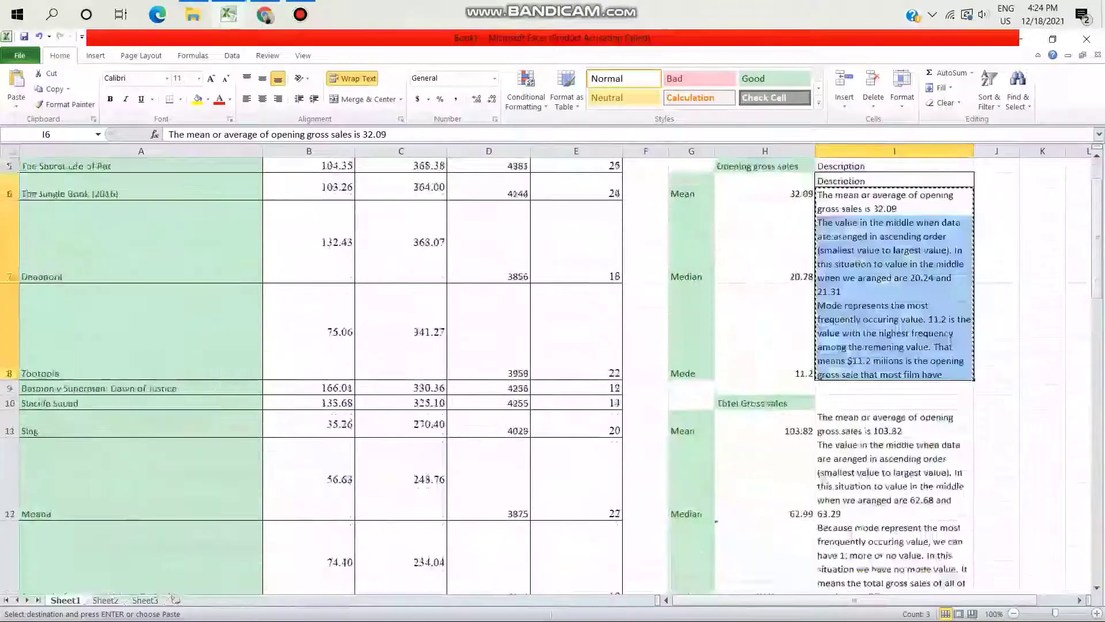
scroll(546, 374, down, 5)
scroll(547, 374, up, 1)
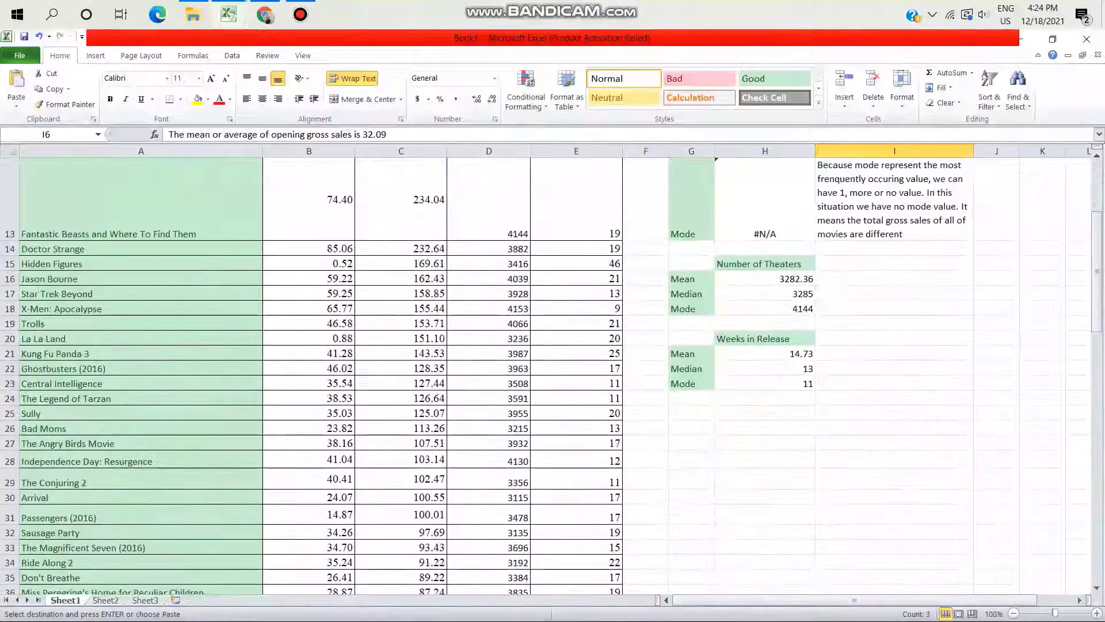
click(894, 278)
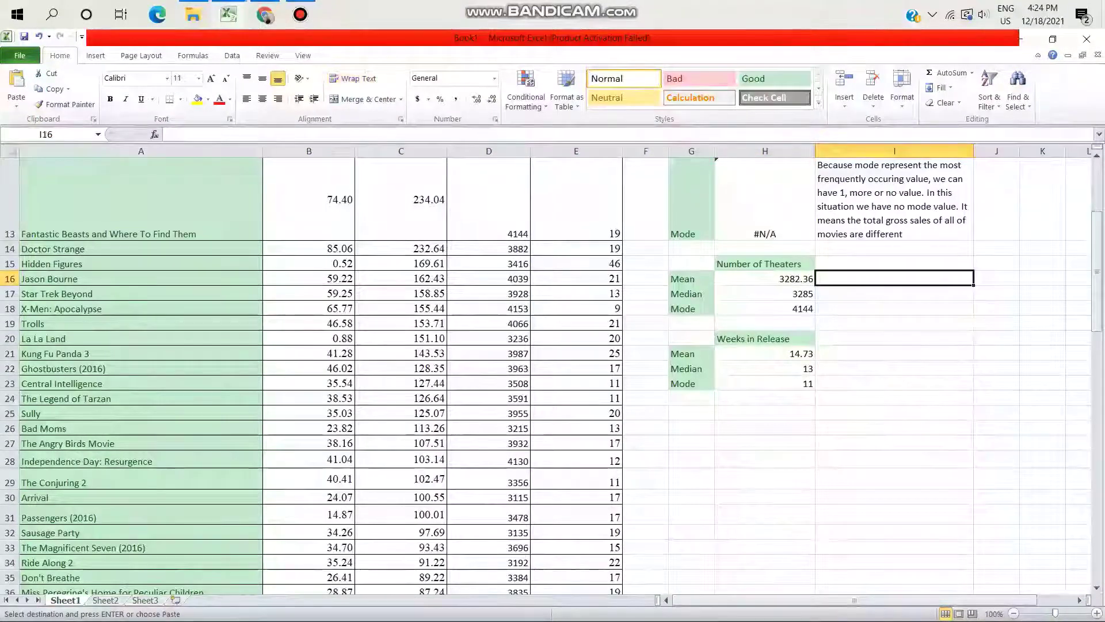
key(shift+Down)
key(shift+Down)
key(ctrl+v)
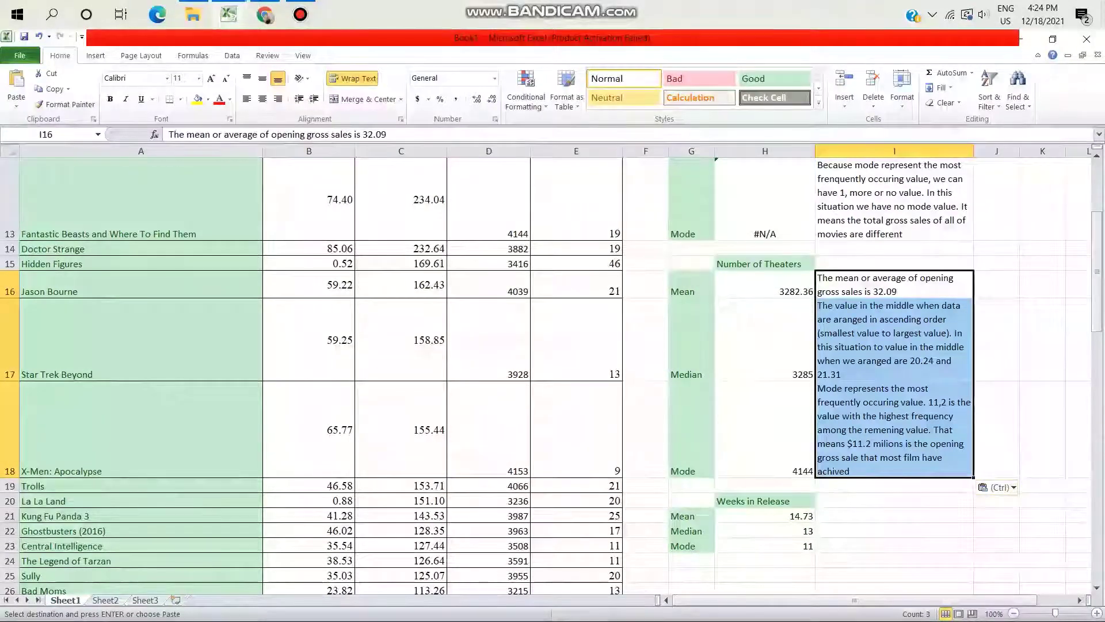
Change the mean value in the Number of Theaters description in I16 to 3282.36
click(894, 284)
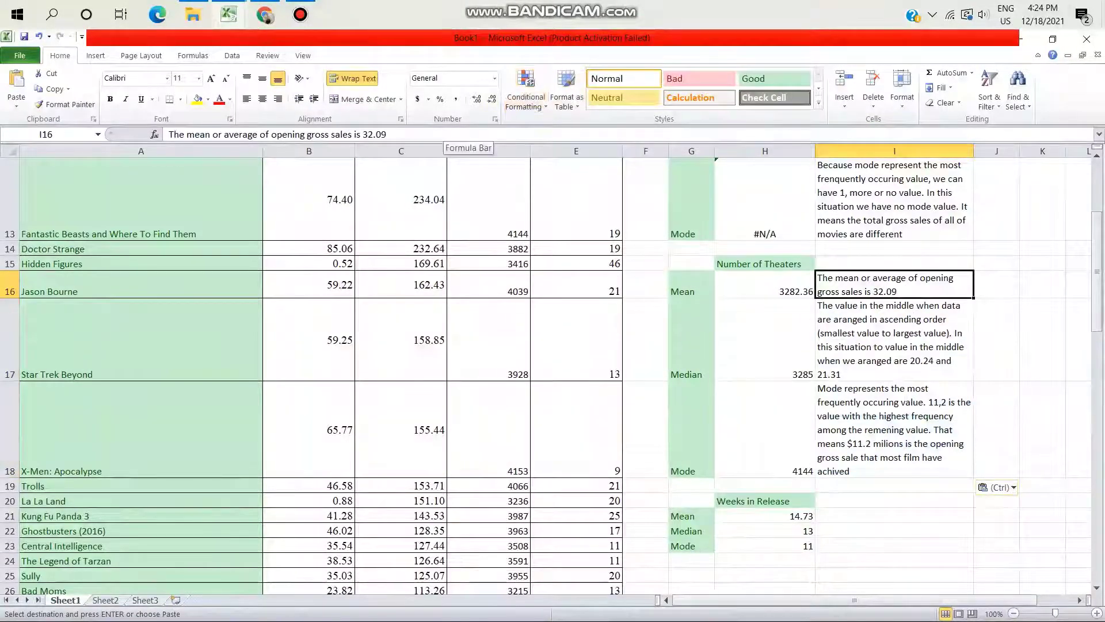
key(F2)
key(BackSpace)
key(BackSpace)
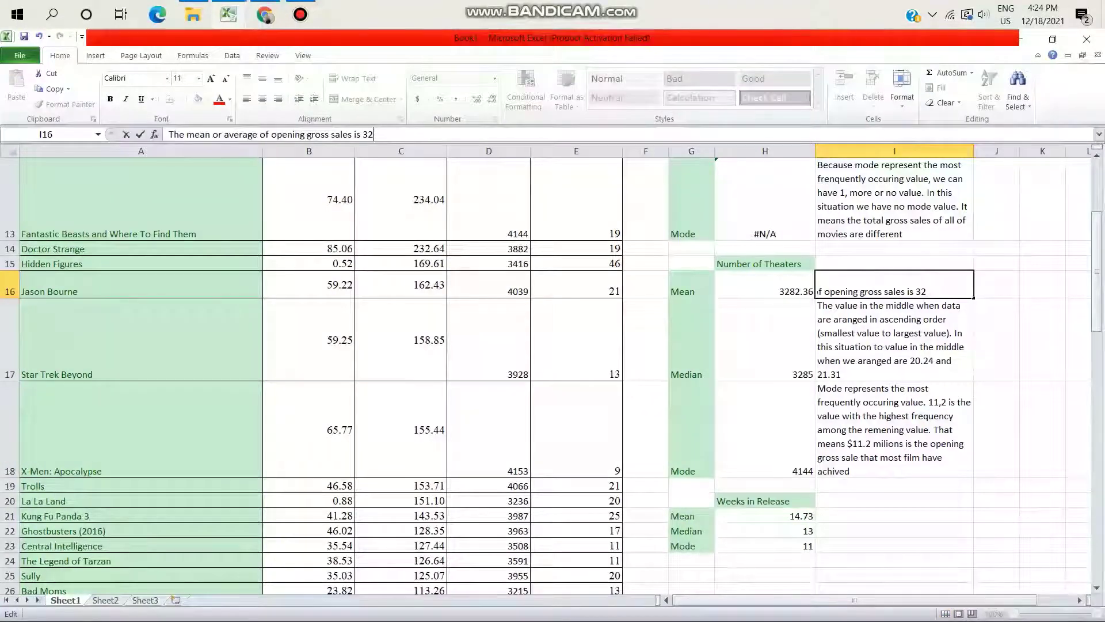
text(82.36)
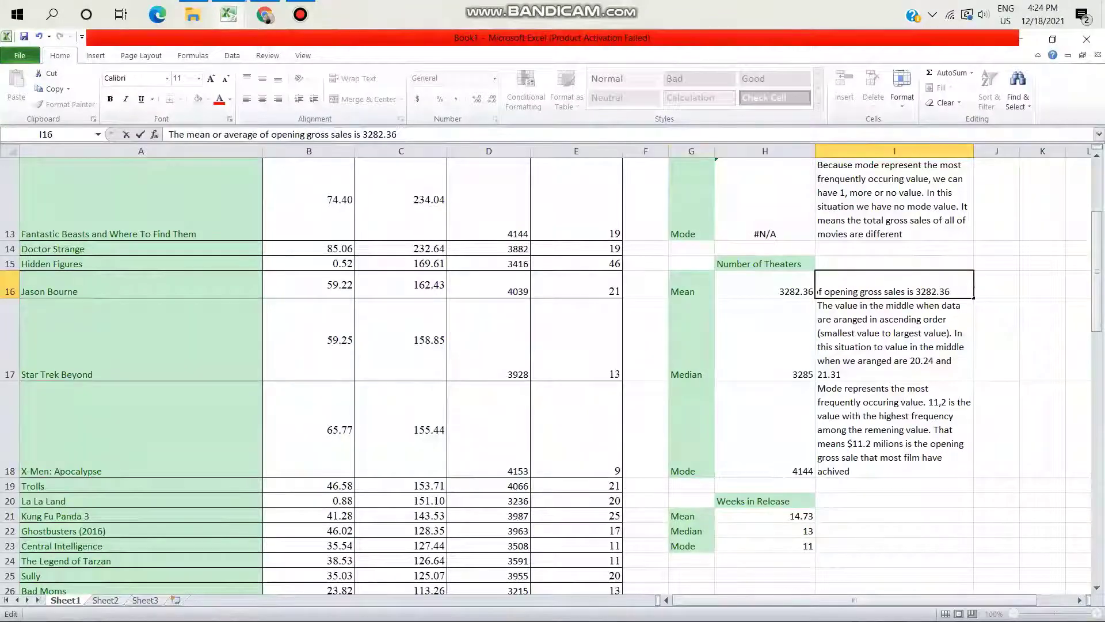
key(Return)
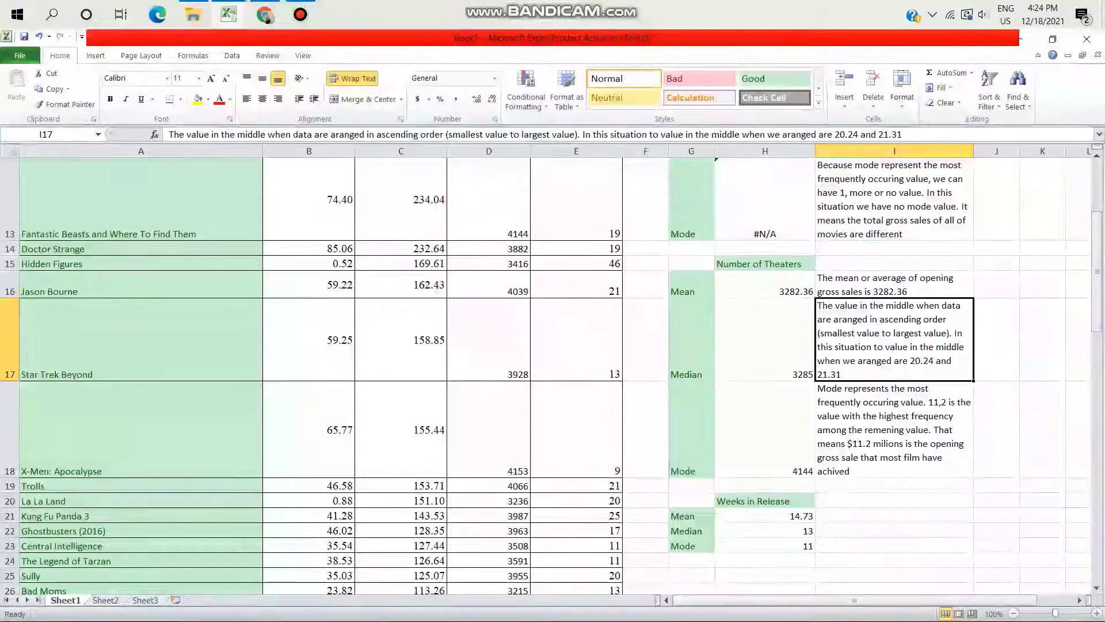
Replace the two middle values at the end of the median description in I17 with "3279 and 3291"
key(F2)
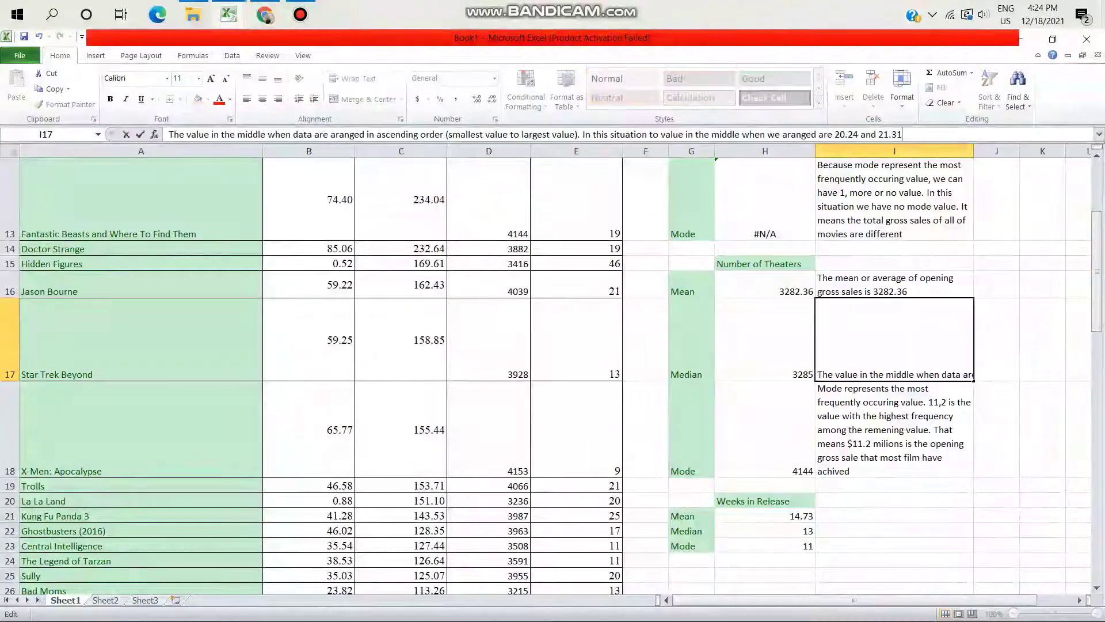
key(BackSpace)
key(BackSpace)
key(BackSpace)
key(BackSpace)
key(BackSpace)
key(BackSpace)
key(BackSpace)
key(BackSpace)
key(BackSpace)
key(BackSpace)
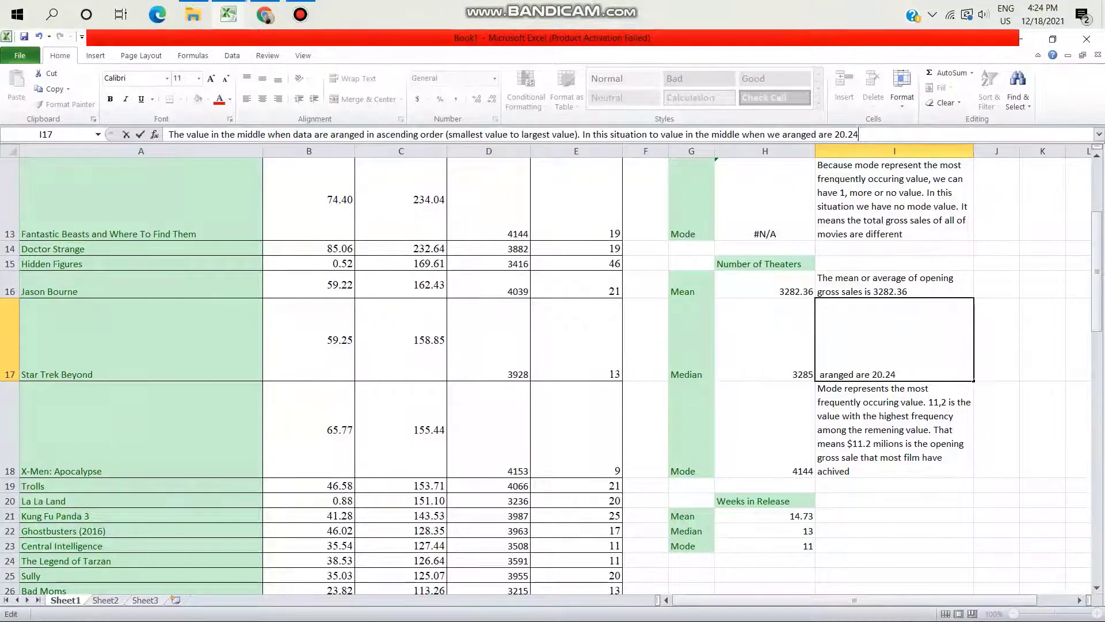
key(BackSpace)
key(BackSpace)
key(BackSpace)
key(BackSpace)
key(BackSpace)
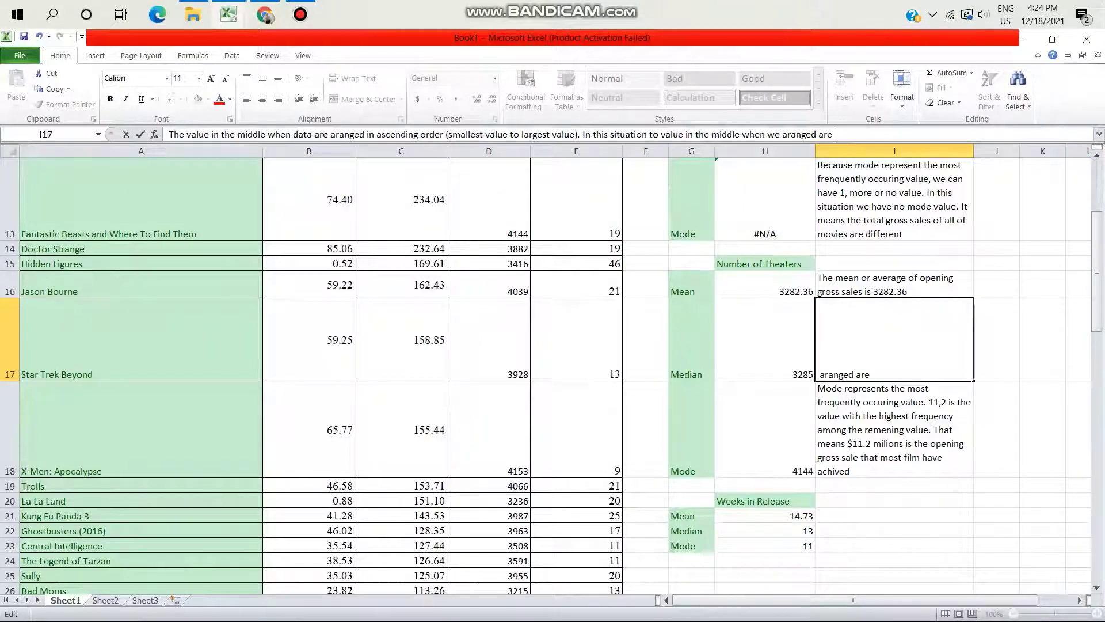
text(32)
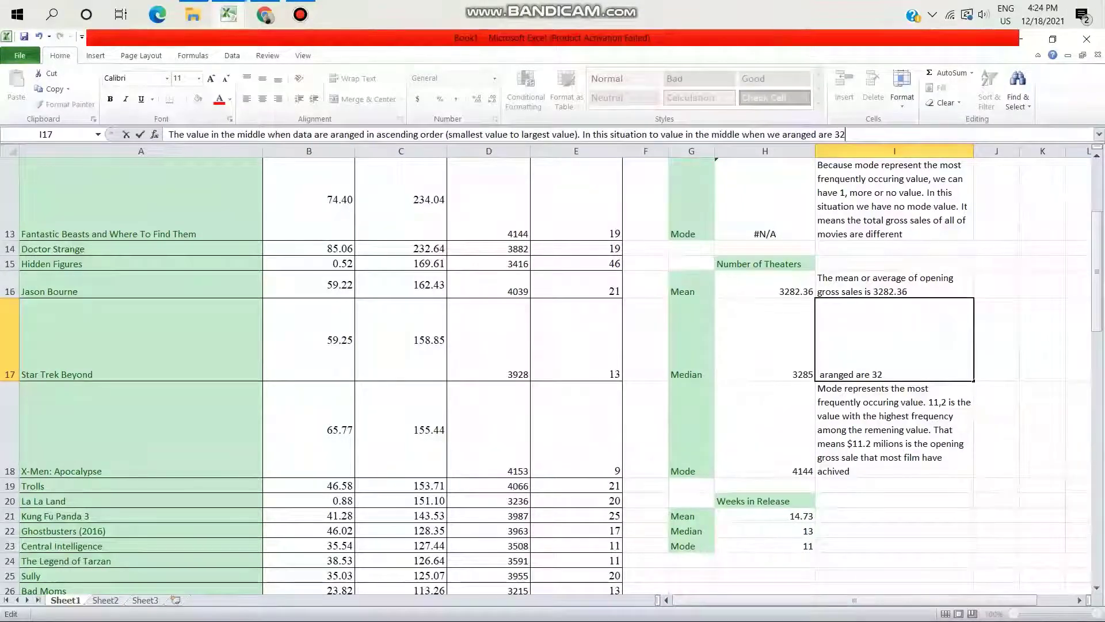
text(79)
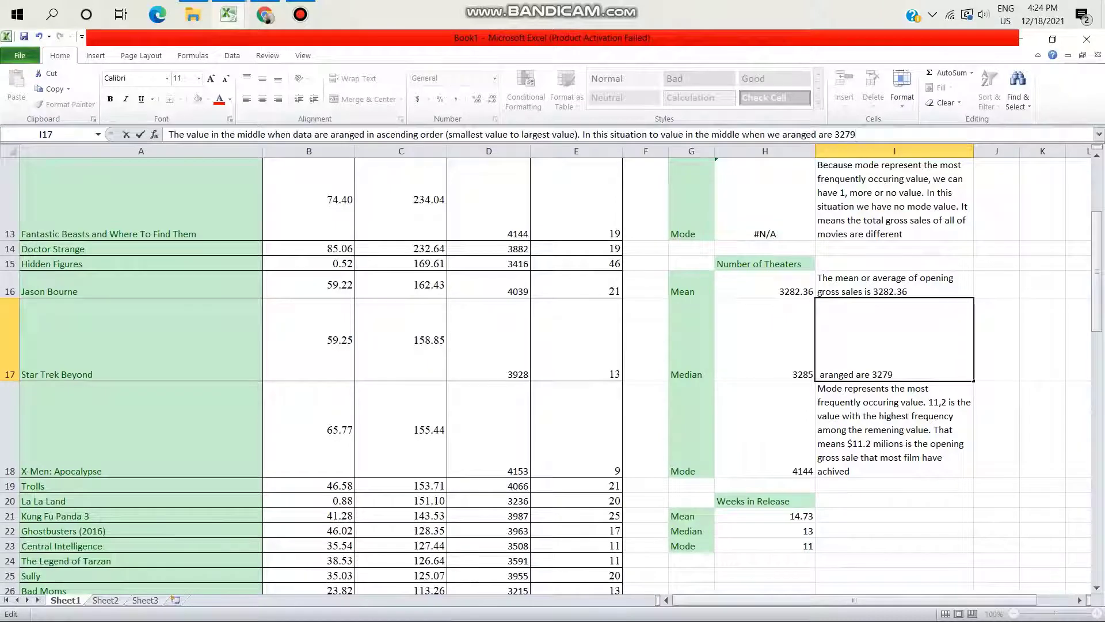
text( and)
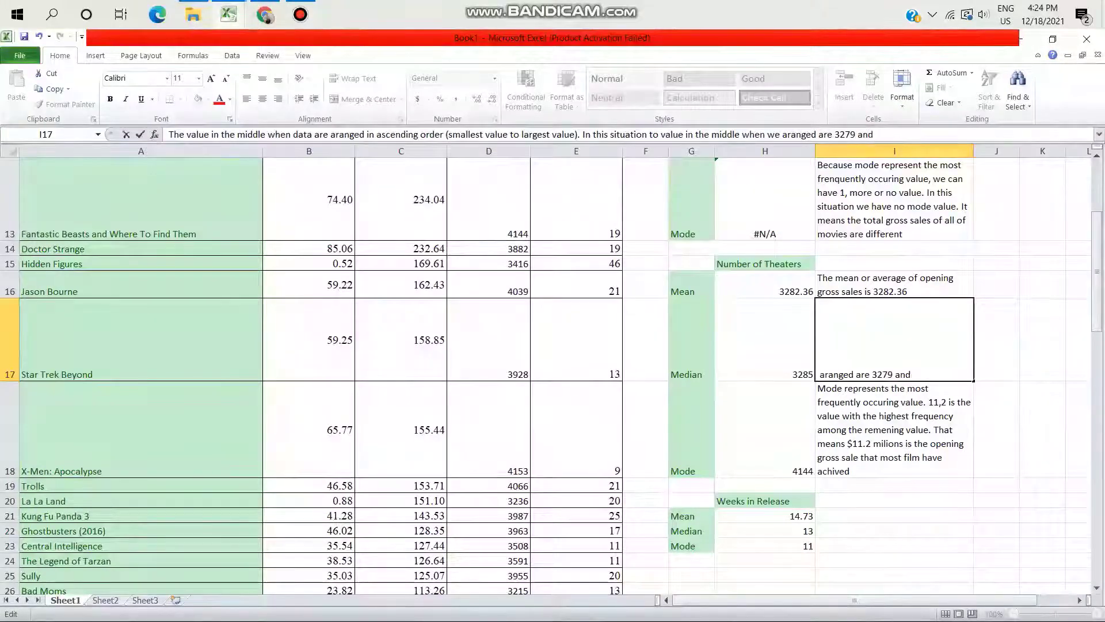
text( 3291)
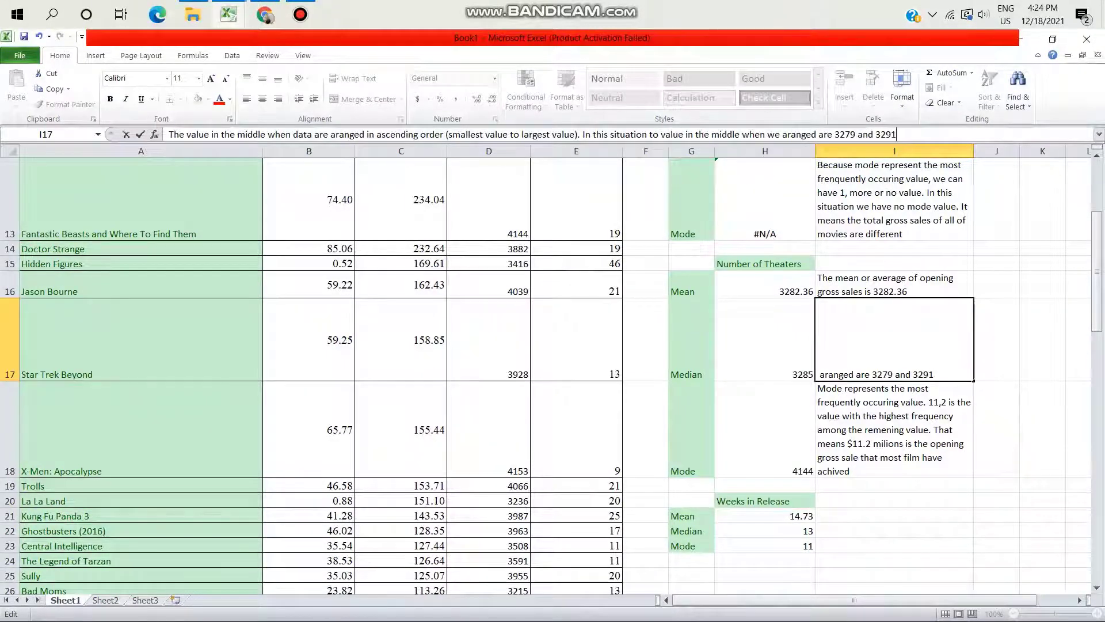
key(Return)
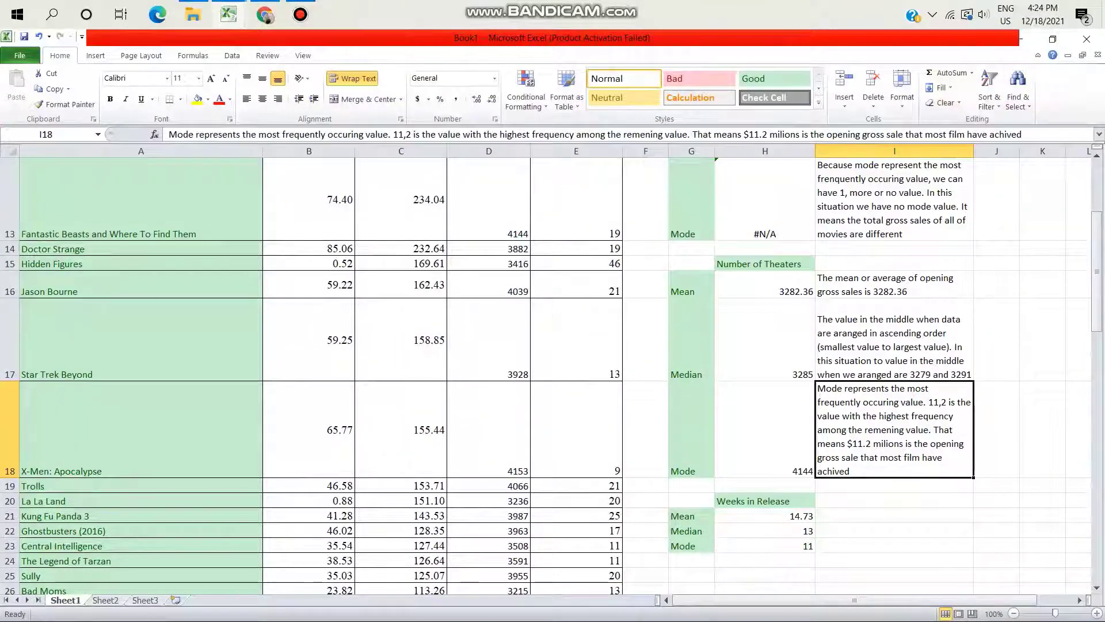
Remove the words "opening gross sales" from the Number of Theaters mean description in I16
click(894, 284)
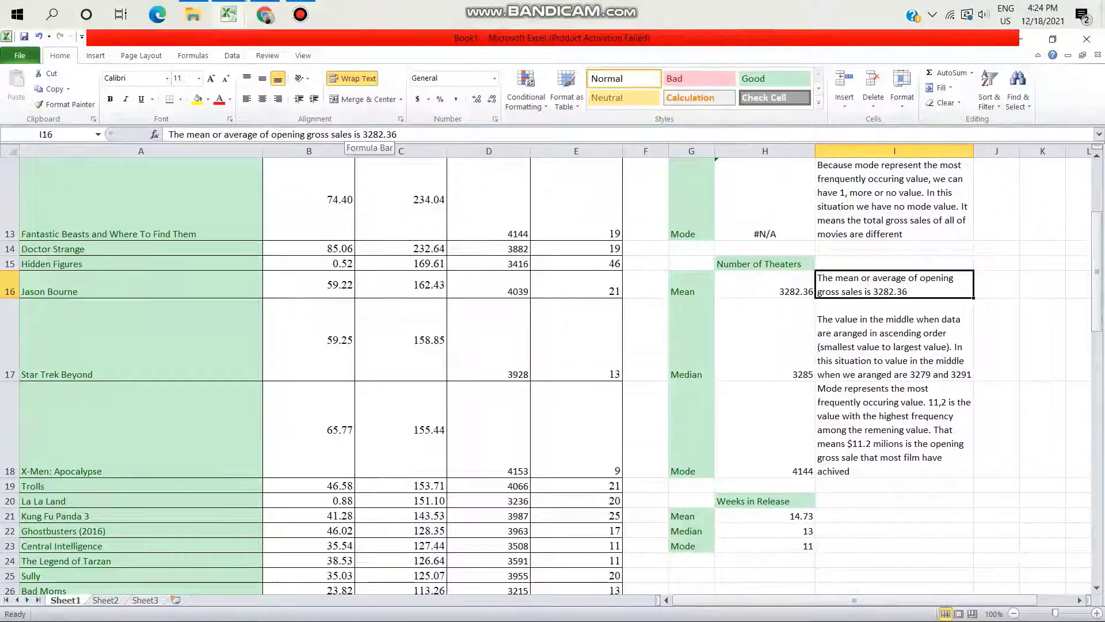
click(351, 134)
key(BackSpace)
key(BackSpace)
key(BackSpace)
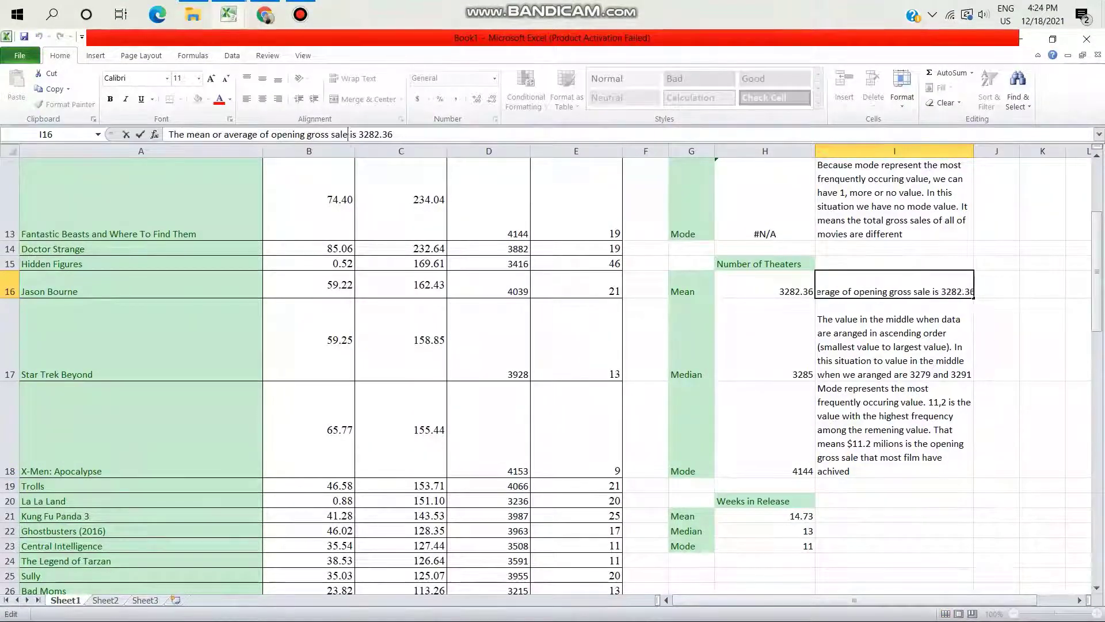
key(BackSpace)
key(BackSpace)
key(BackSpace)
key(BackSpace)
key(BackSpace)
key(BackSpace)
key(BackSpace)
key(BackSpace)
key(BackSpace)
key(BackSpace)
key(BackSpace)
key(BackSpace)
key(BackSpace)
key(BackSpace)
key(BackSpace)
key(BackSpace)
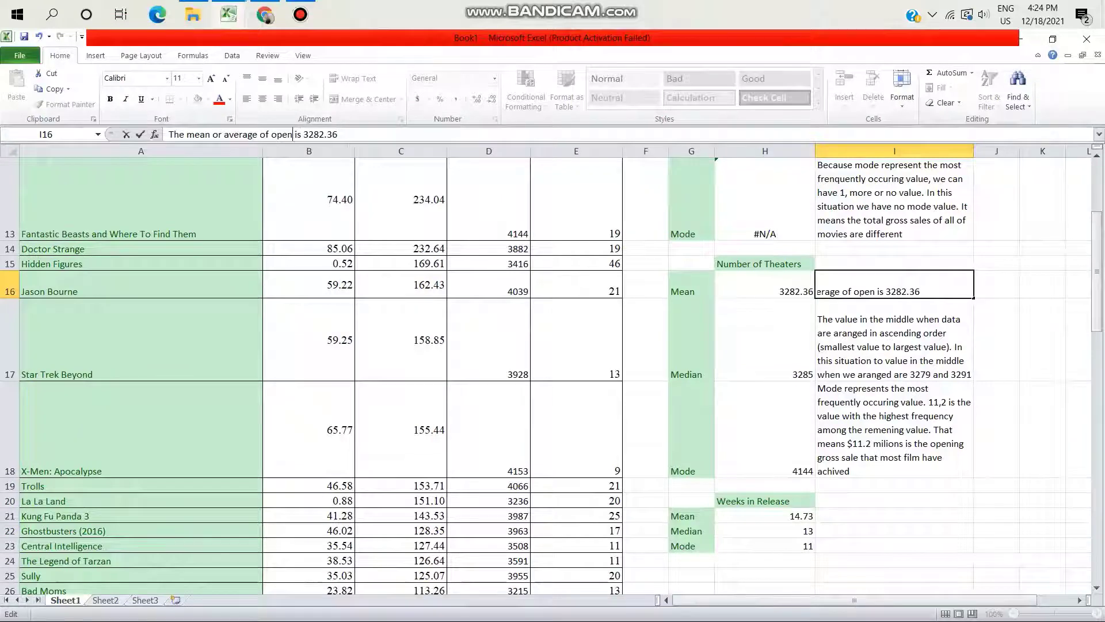
key(BackSpace)
text(the)
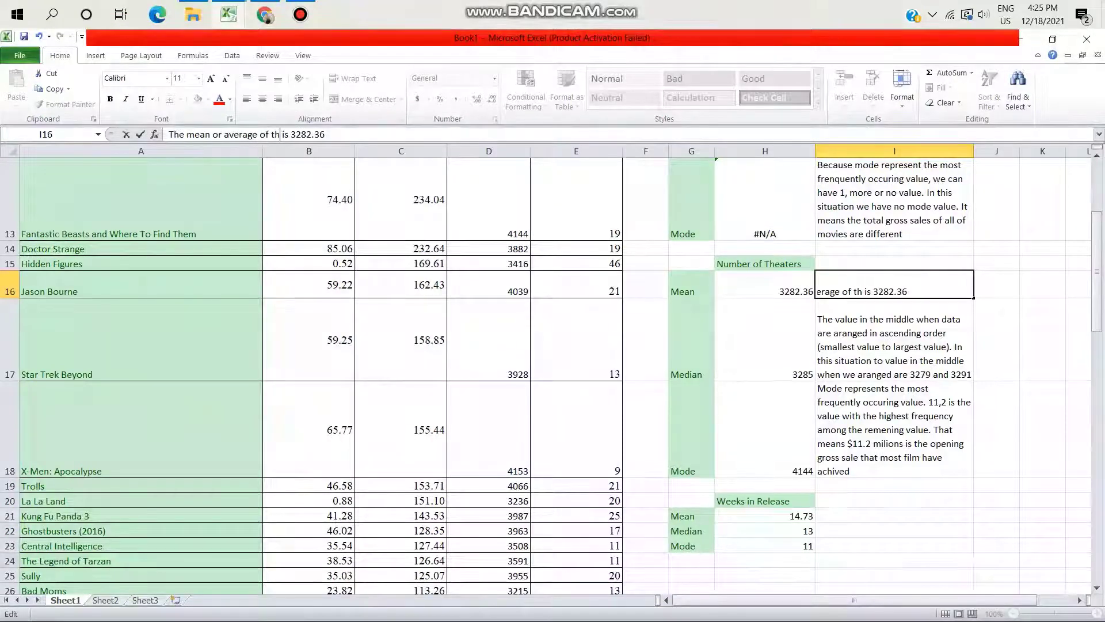
text(ater)
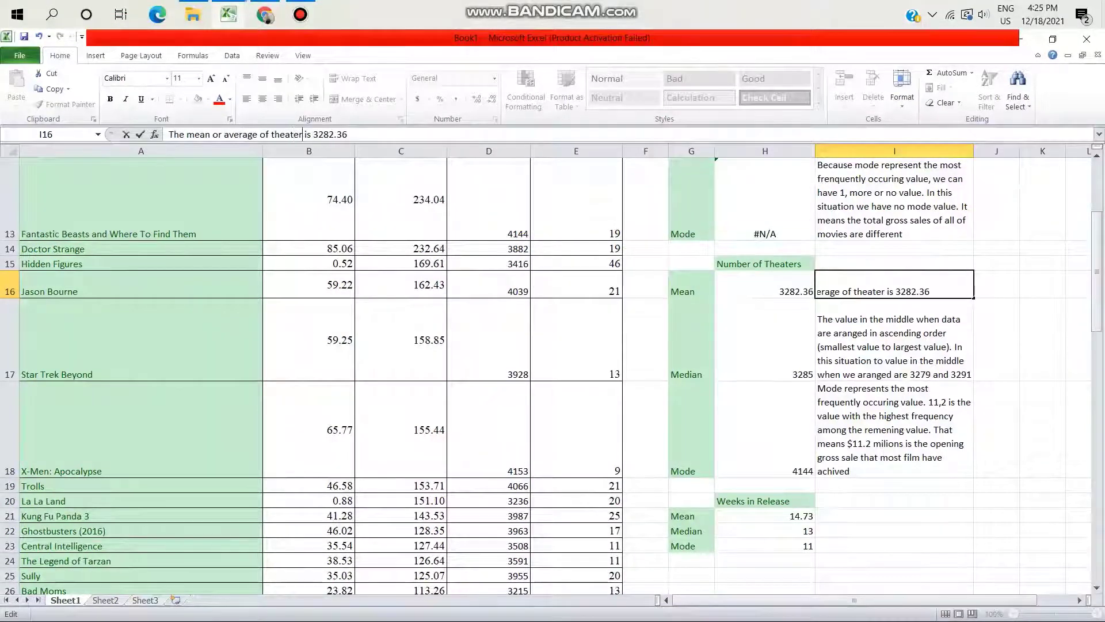
key(BackSpace)
key(BackSpace)
key(BackSpace)
key(BackSpace)
key(BackSpace)
key(BackSpace)
key(BackSpace)
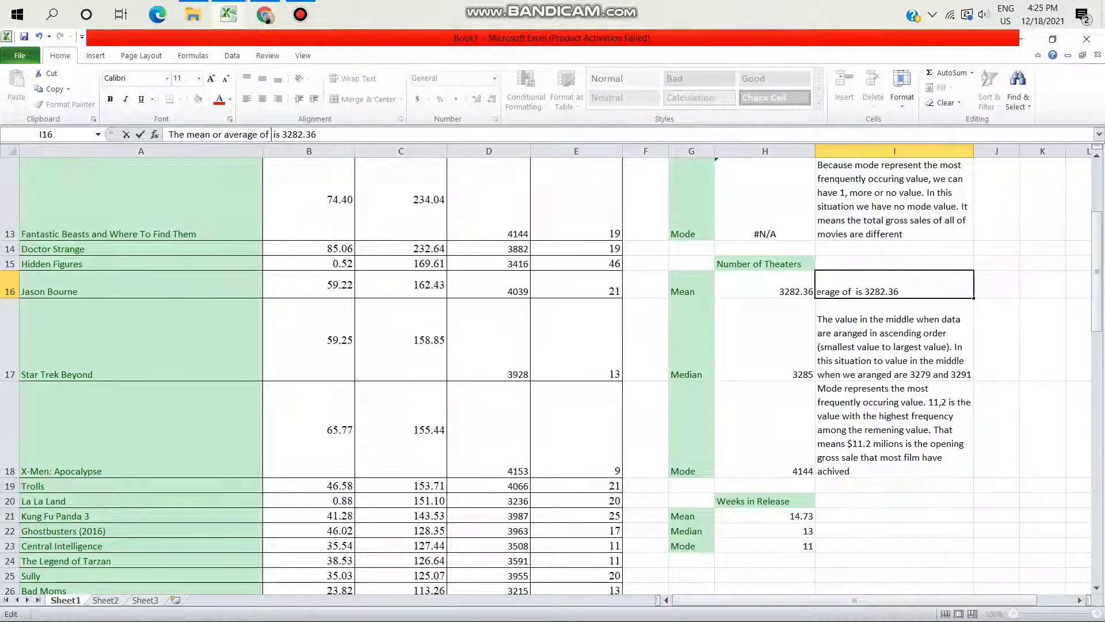
Insert "number of theaters" after "The mean or average of" in I16 and commit the edit
text(number )
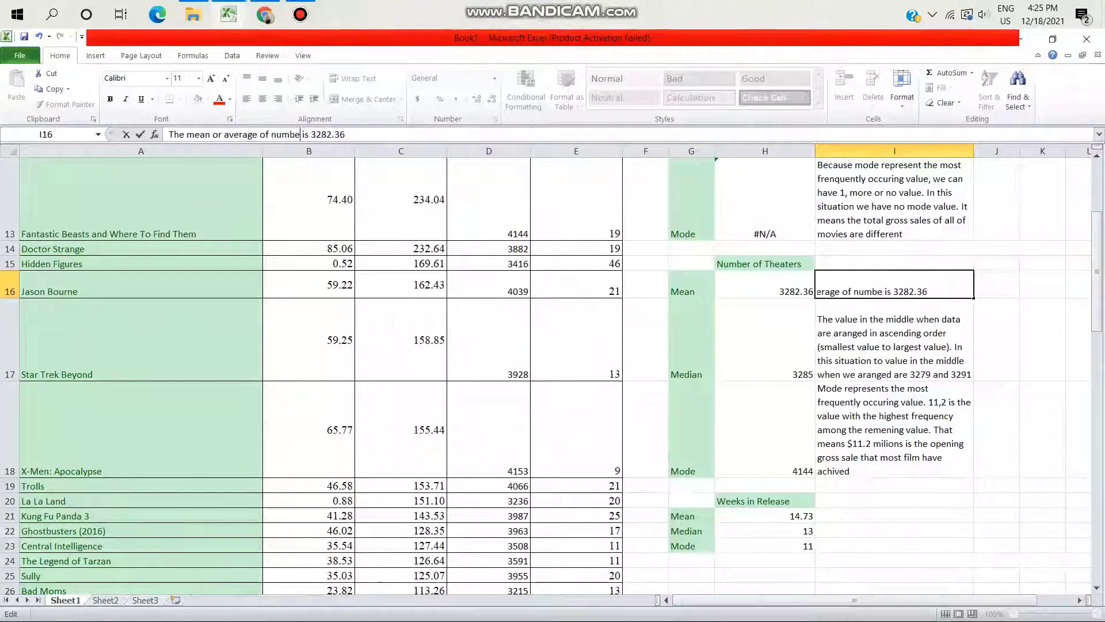
text(of theat)
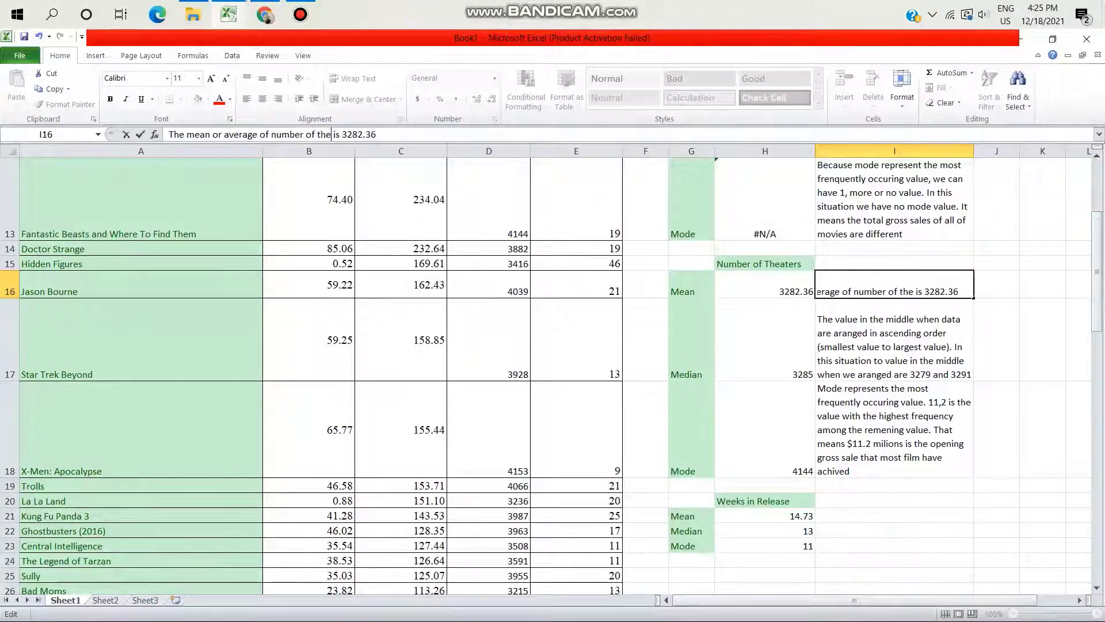
text(ers)
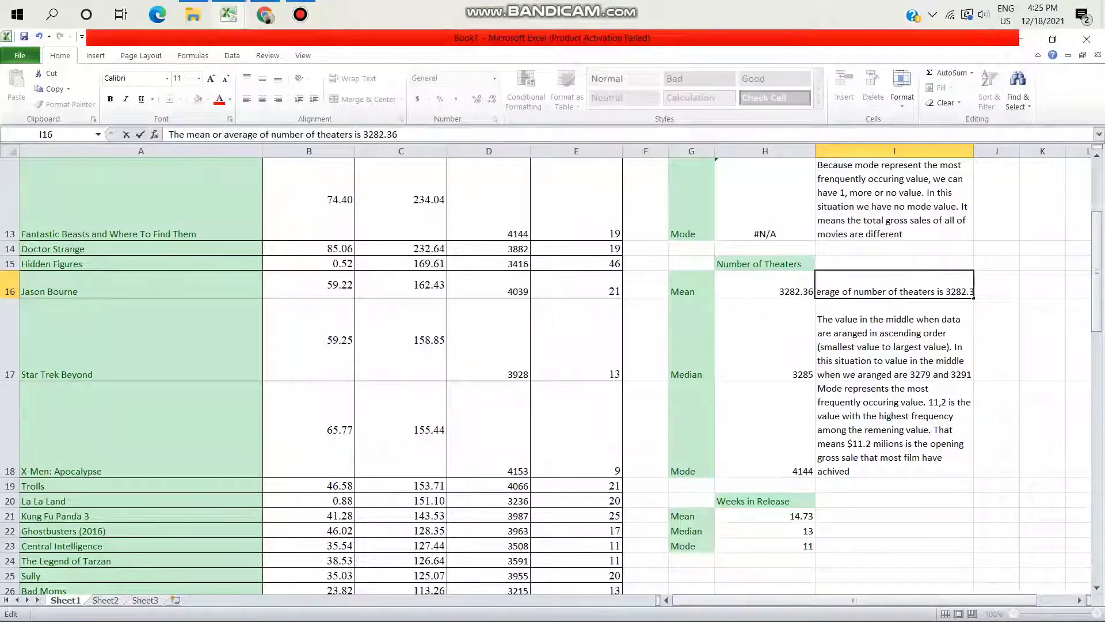
click(765, 218)
Replace "opening" with "total" in the Total Gross sales mean description in I11
scroll(697, 527, up, 3)
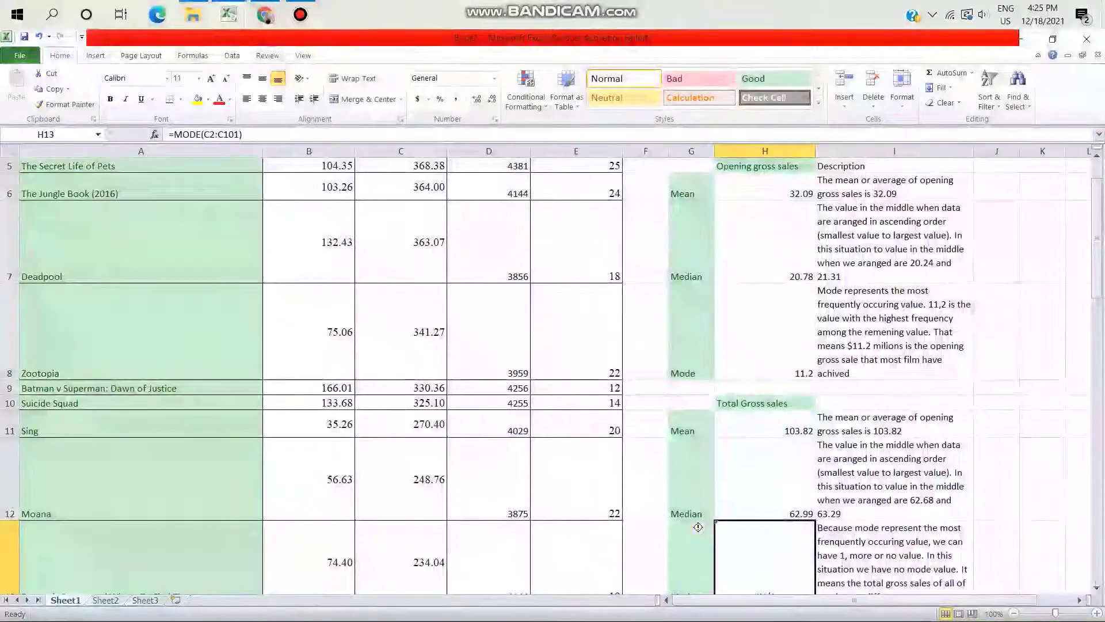
click(895, 424)
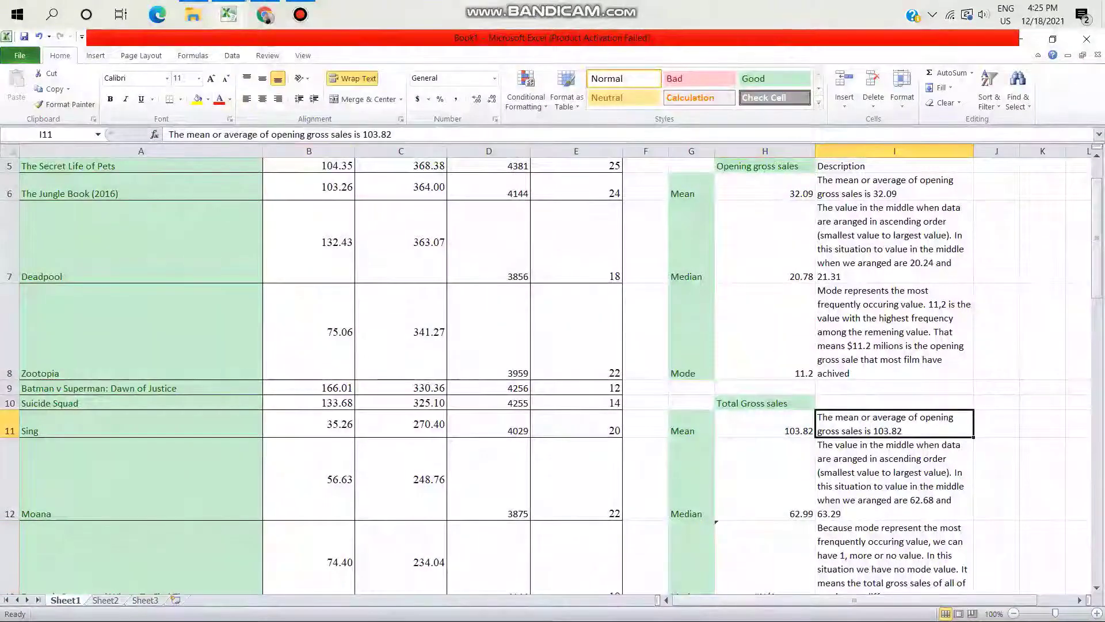
click(304, 134)
key(BackSpace)
key(BackSpace)
key(BackSpace)
key(BackSpace)
key(BackSpace)
key(BackSpace)
key(BackSpace)
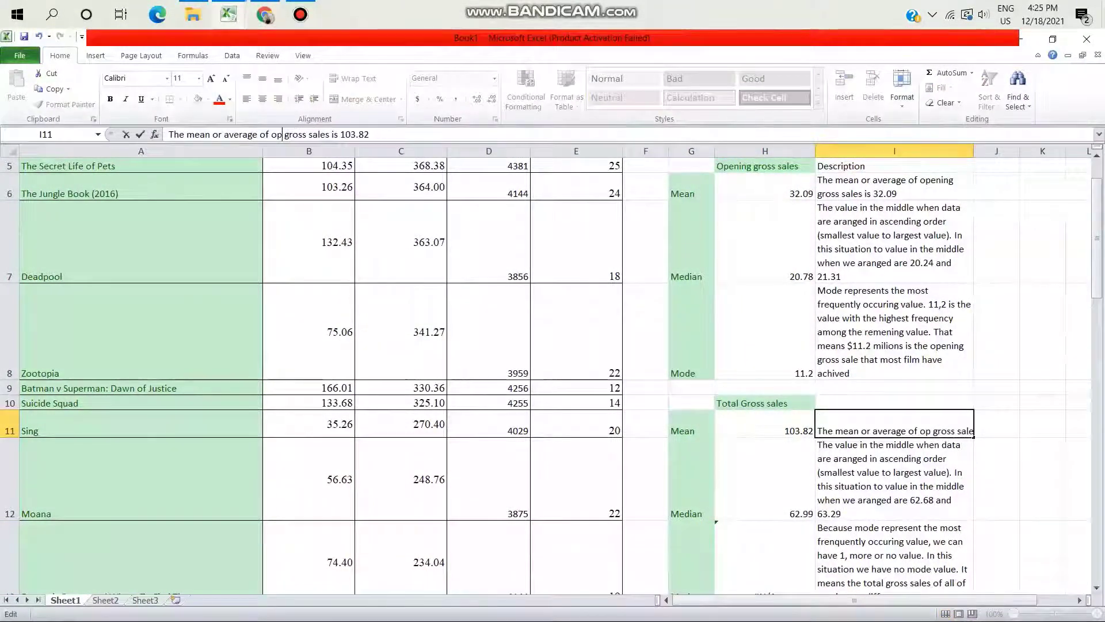
text(total)
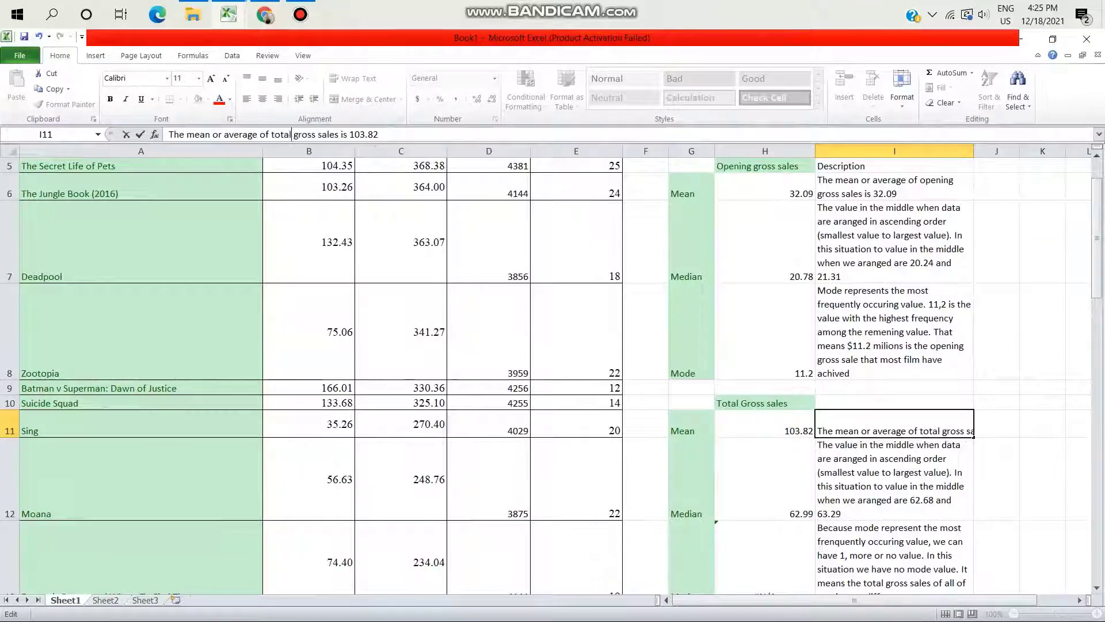
key(Return)
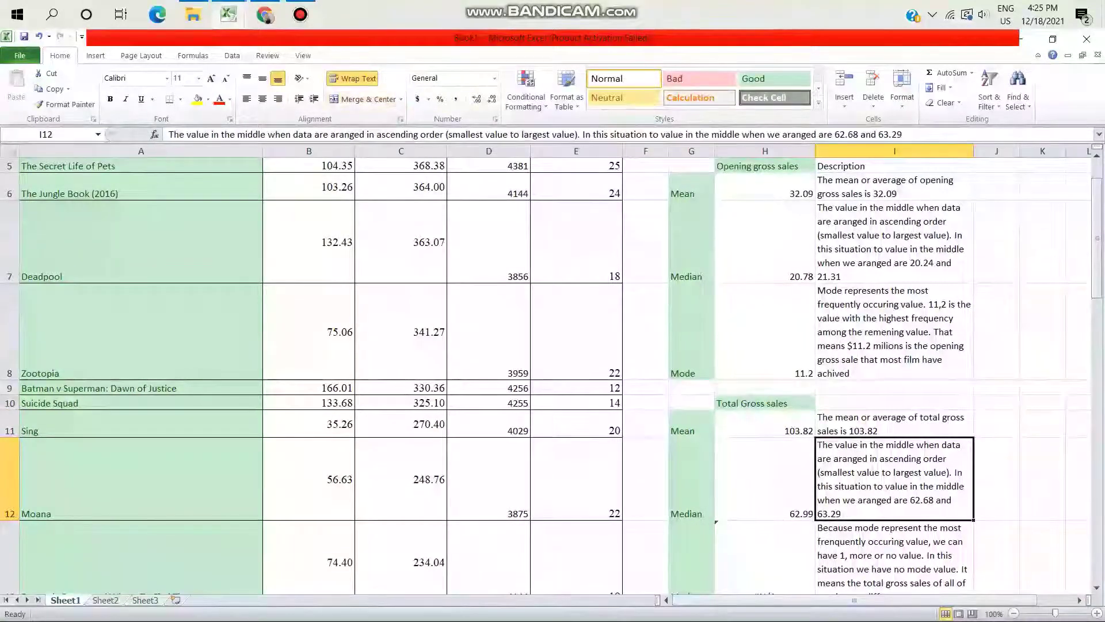
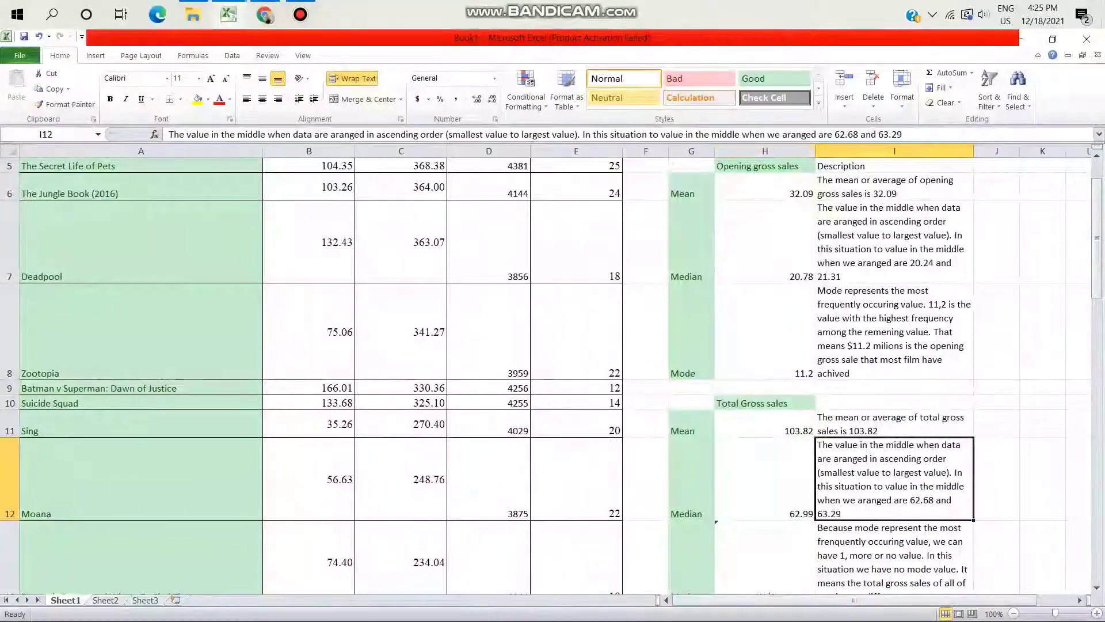
Remove the words "opening gross sale" from the Number of Theaters mode description in I18
click(894, 558)
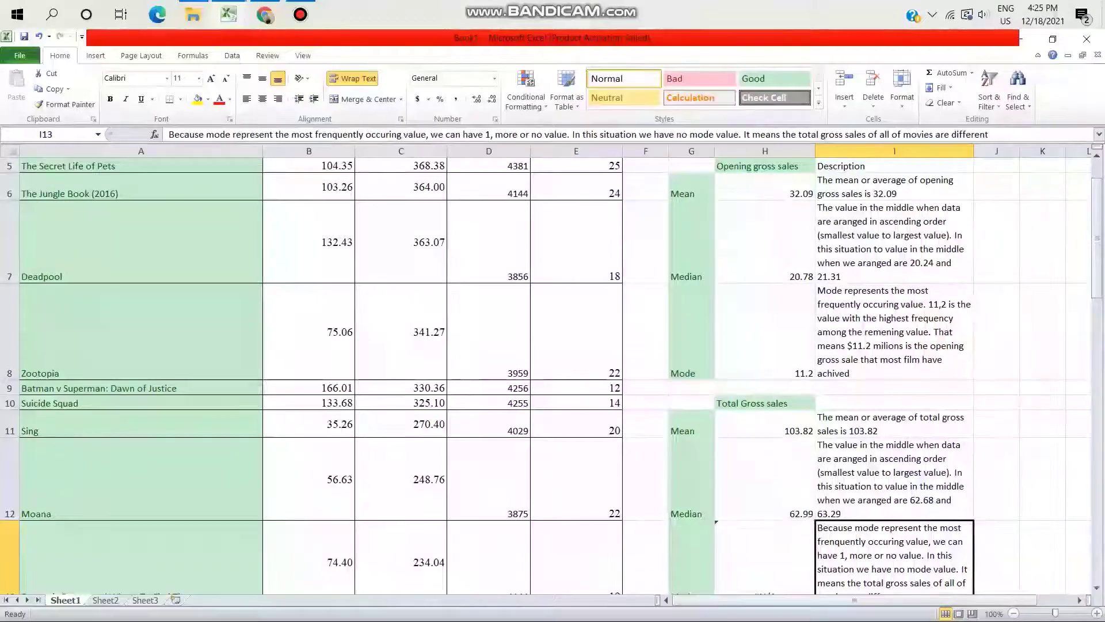
scroll(543, 374, down, 1)
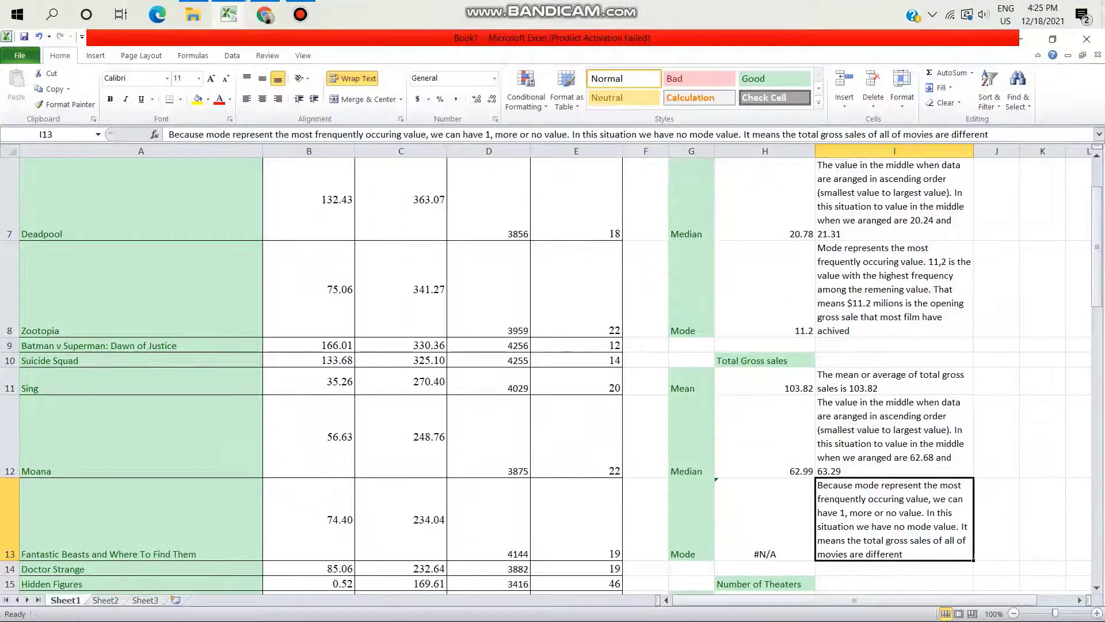
scroll(553, 374, down, 4)
scroll(553, 374, up, 2)
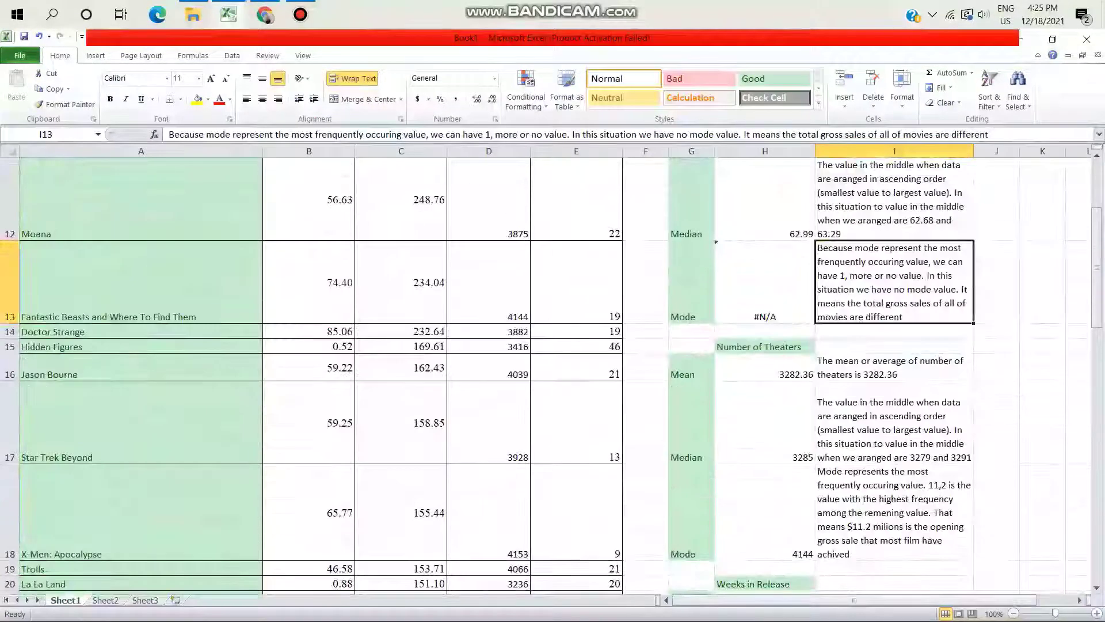
click(894, 423)
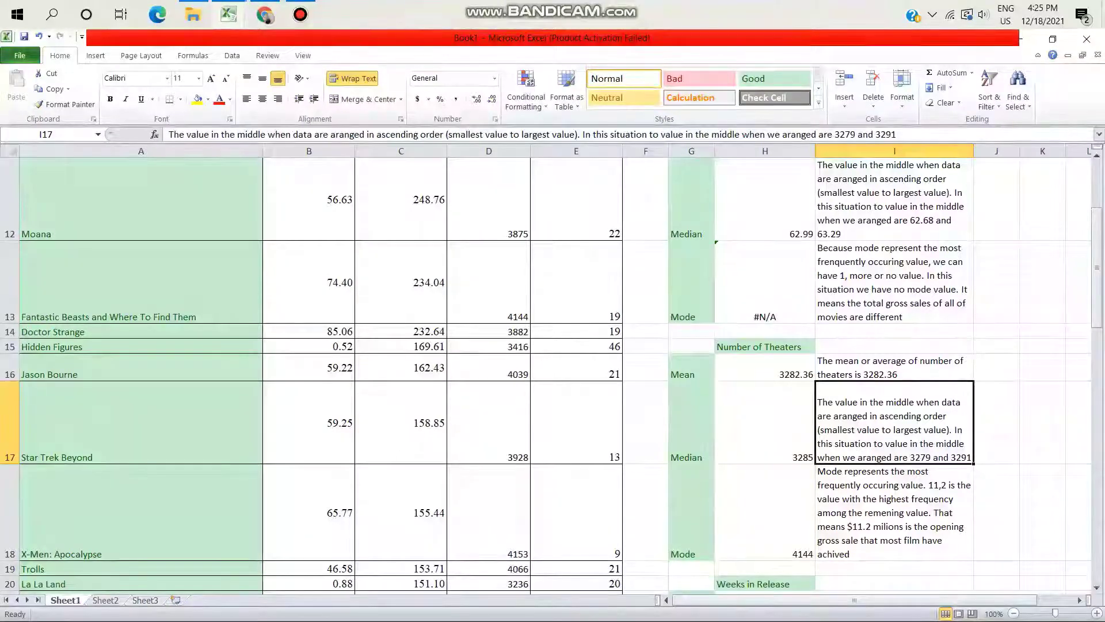
click(895, 512)
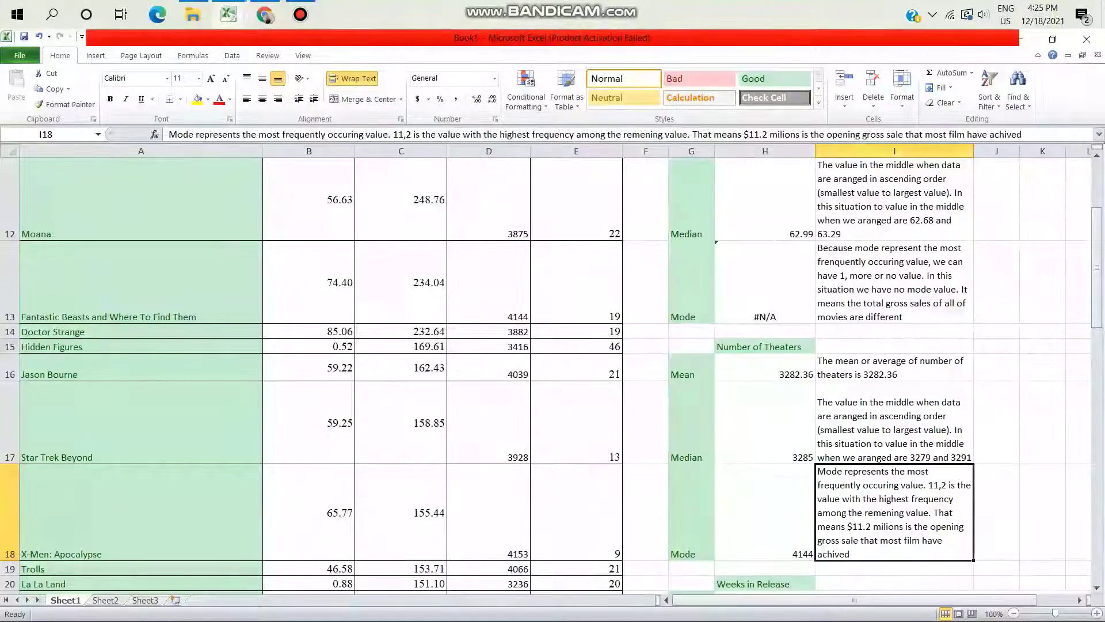
click(904, 135)
key(BackSpace)
key(BackSpace)
key(BackSpace)
key(BackSpace)
key(BackSpace)
key(BackSpace)
key(BackSpace)
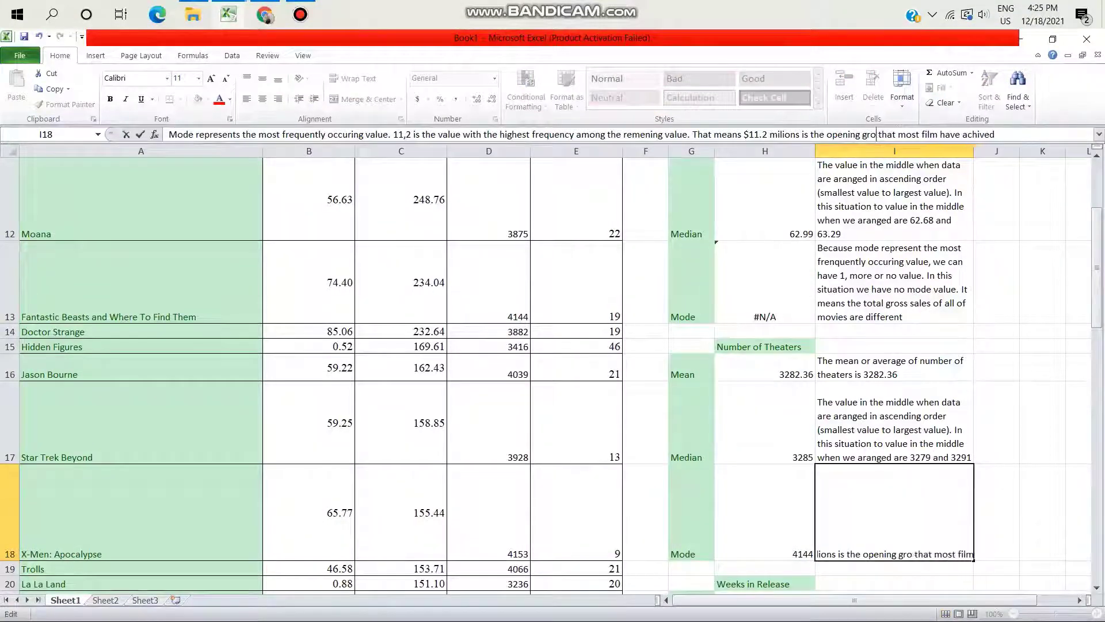
key(BackSpace)
key(BackSpace)
key(BackSpace)
key(BackSpace)
key(BackSpace)
key(BackSpace)
key(BackSpace)
key(BackSpace)
key(BackSpace)
key(BackSpace)
key(BackSpace)
key(BackSpace)
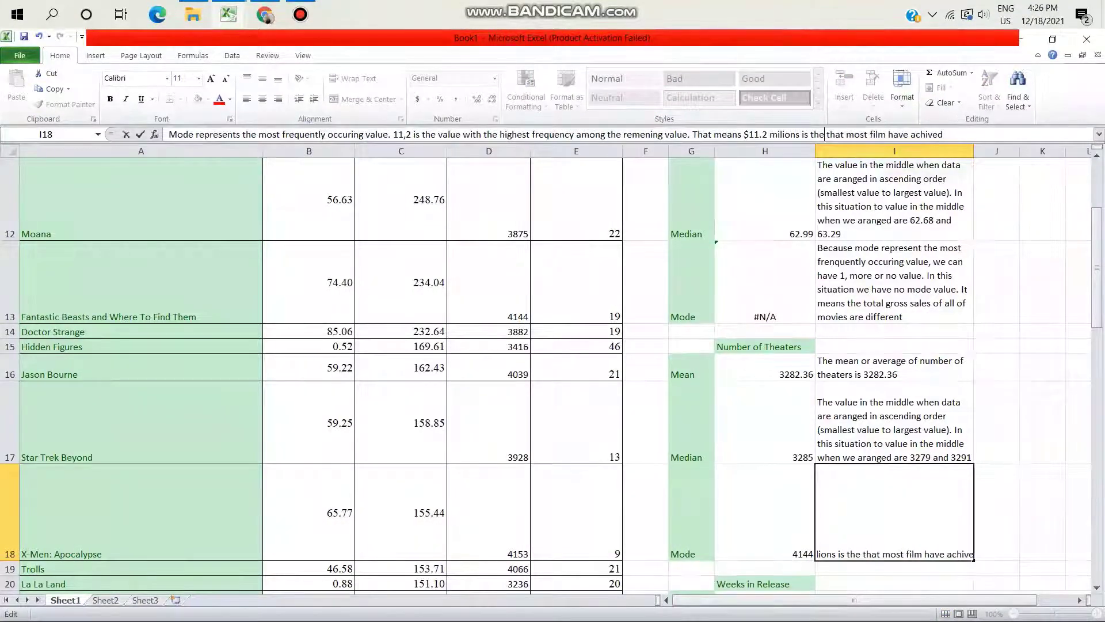
Insert "number of theaters" before "that most film have achived" in I18 and commit the edit
text(numbe )
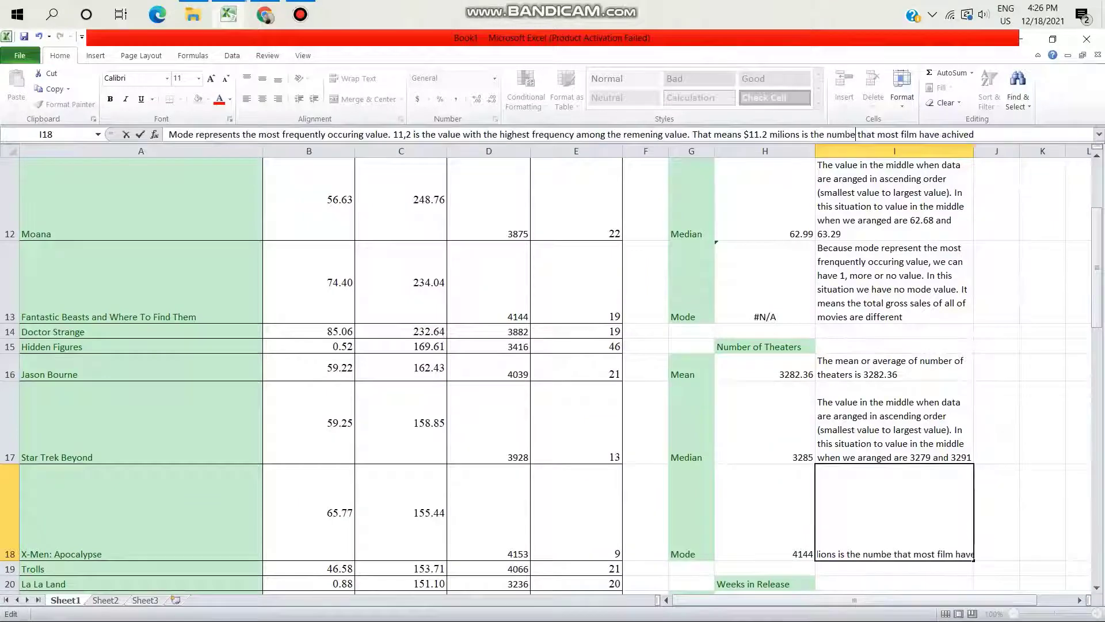
text(r of th)
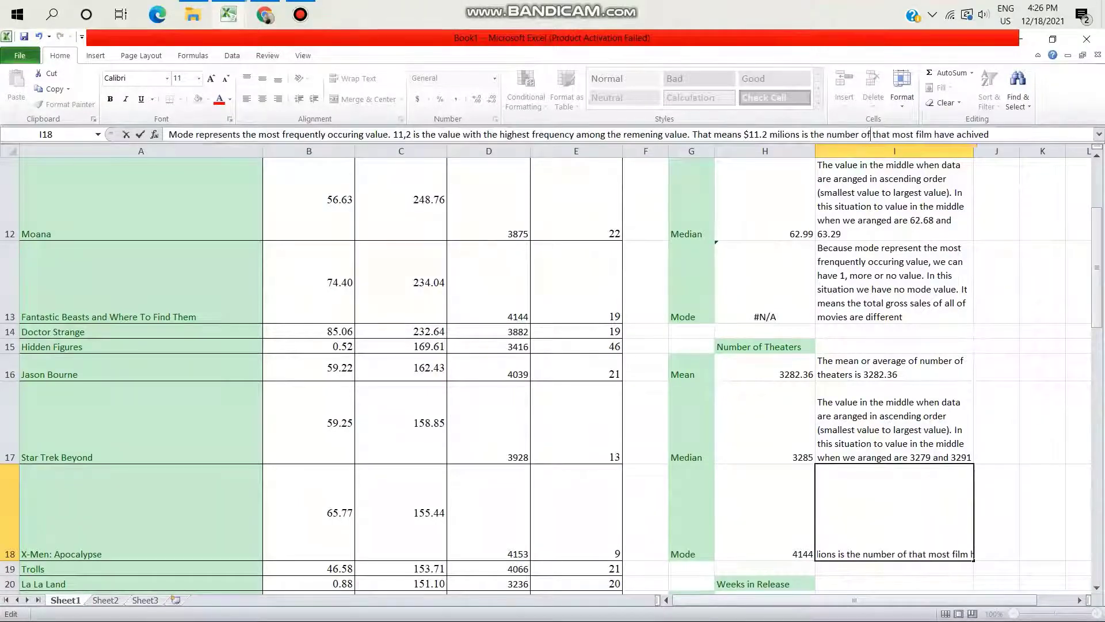
text(a)
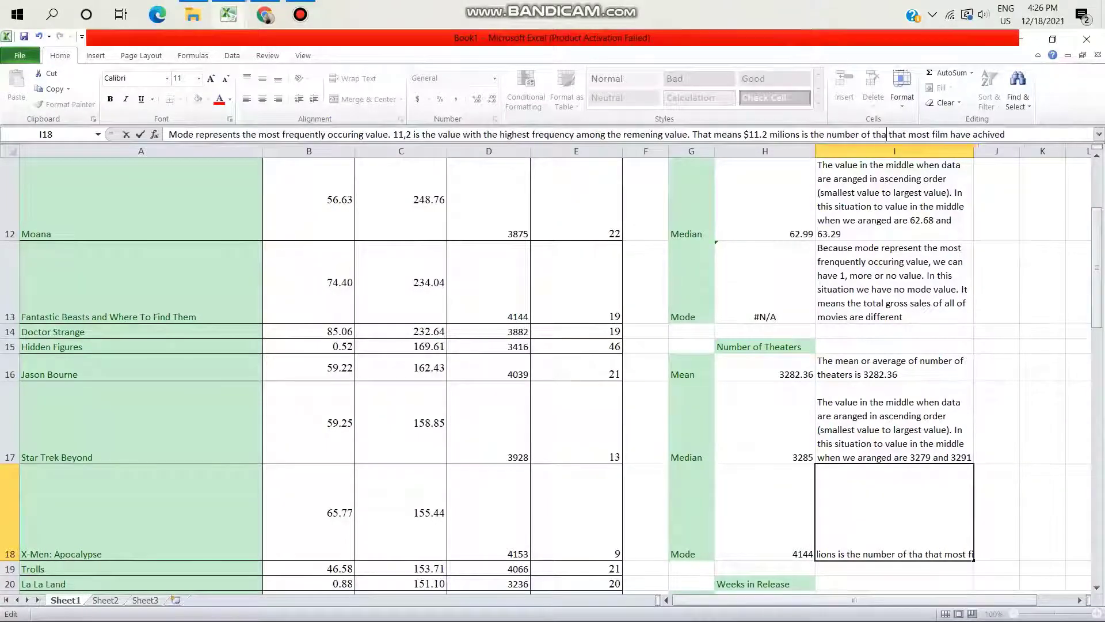
key(BackSpace)
text(eater)
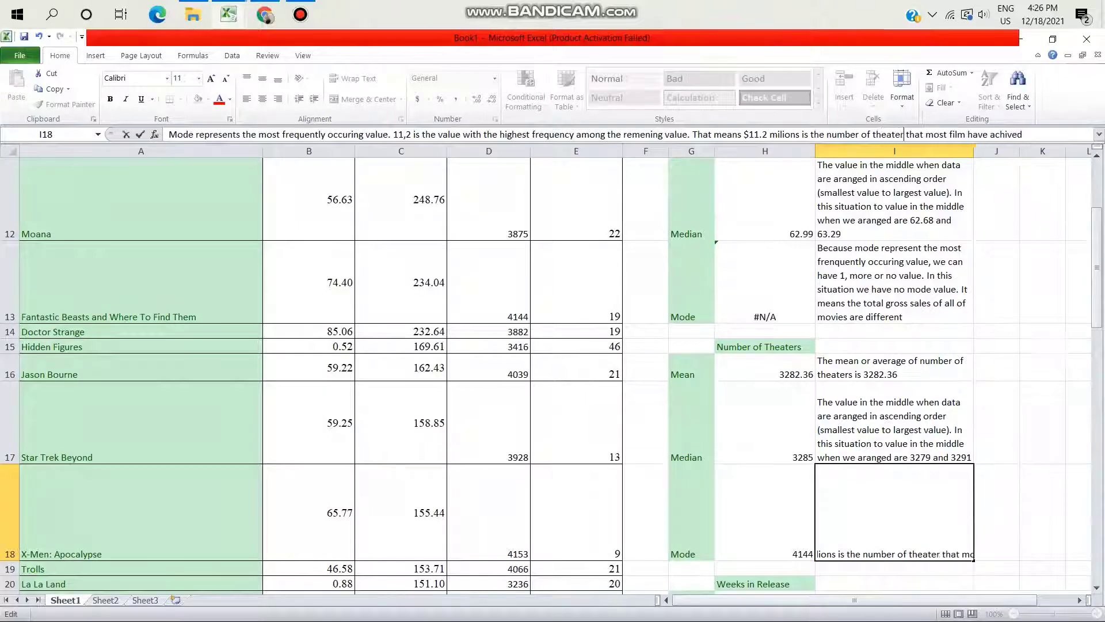
text(s)
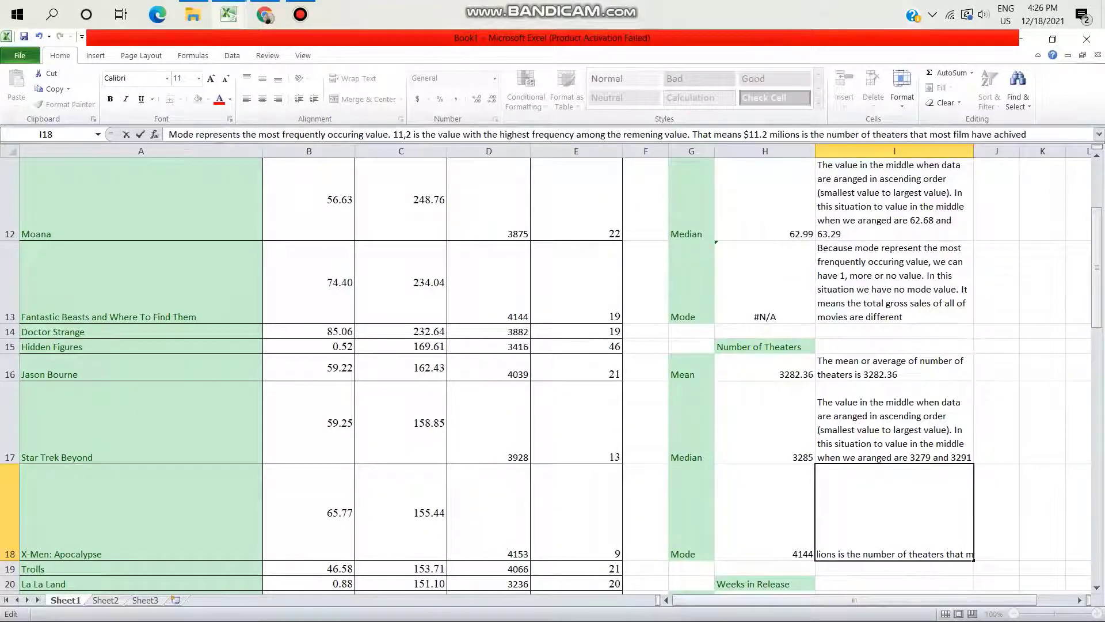
scroll(553, 374, down, 2)
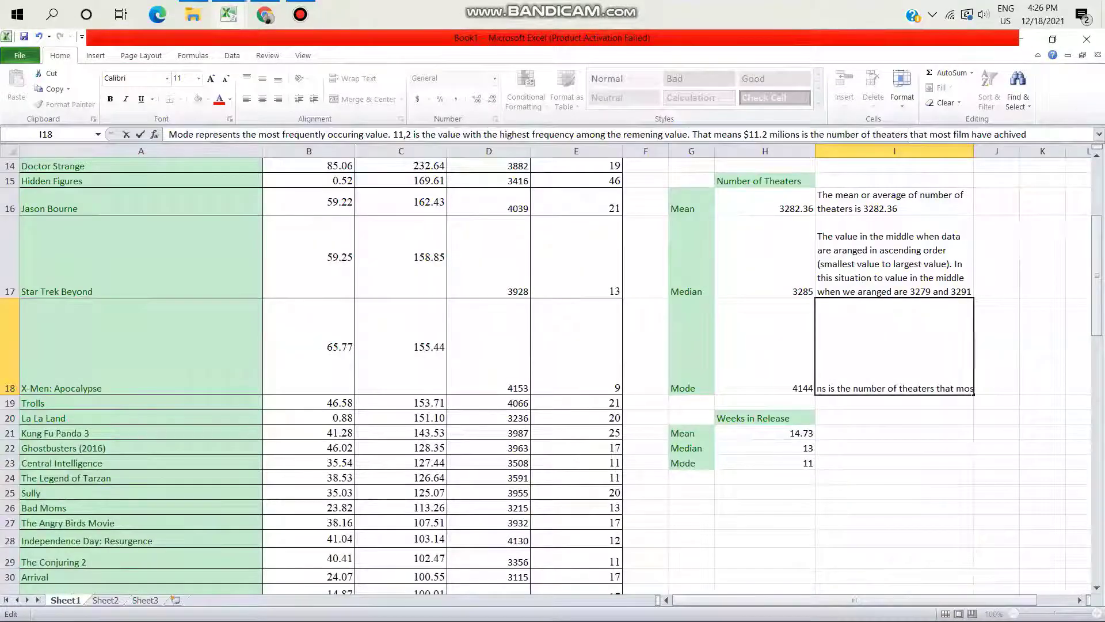
click(895, 433)
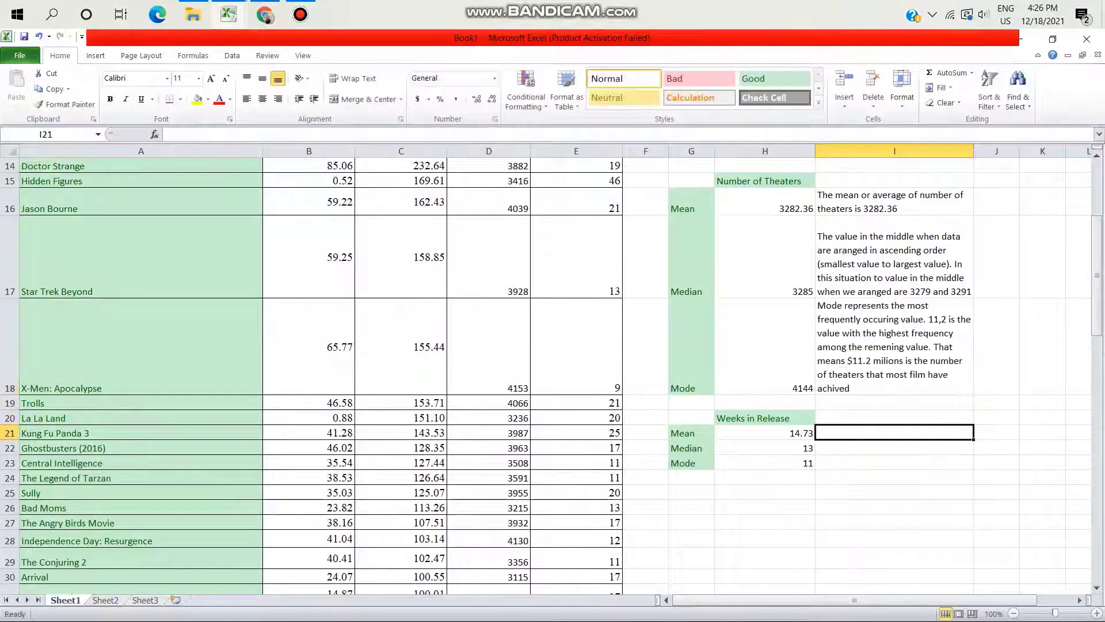
Replace the highest-frequency value "11,2" in the Number of Theaters mode description in I18 with 4144
click(895, 347)
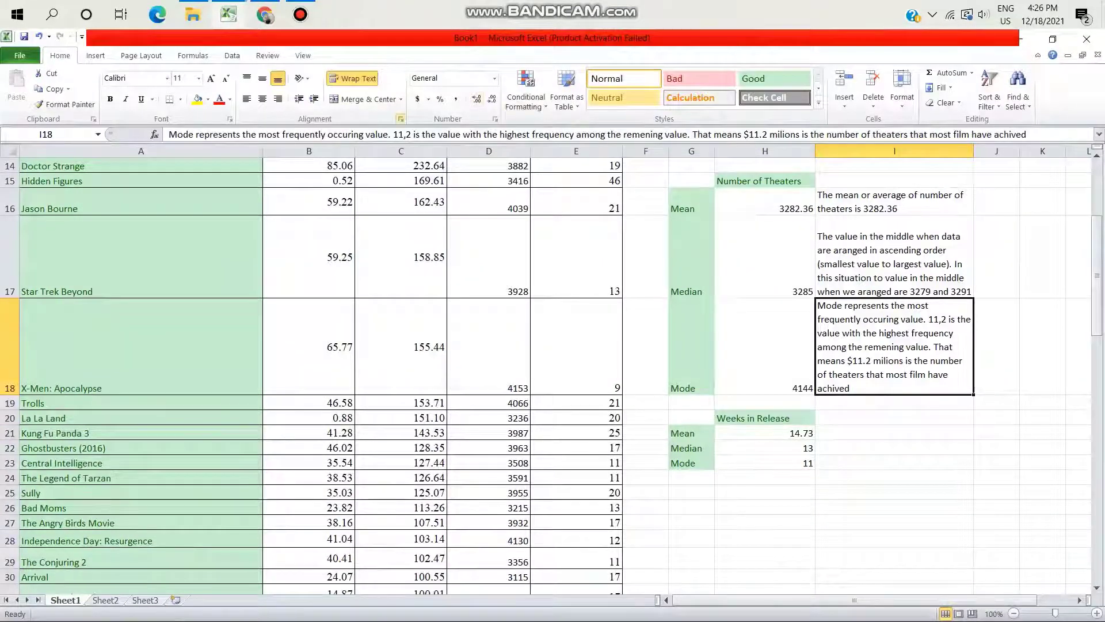
click(411, 135)
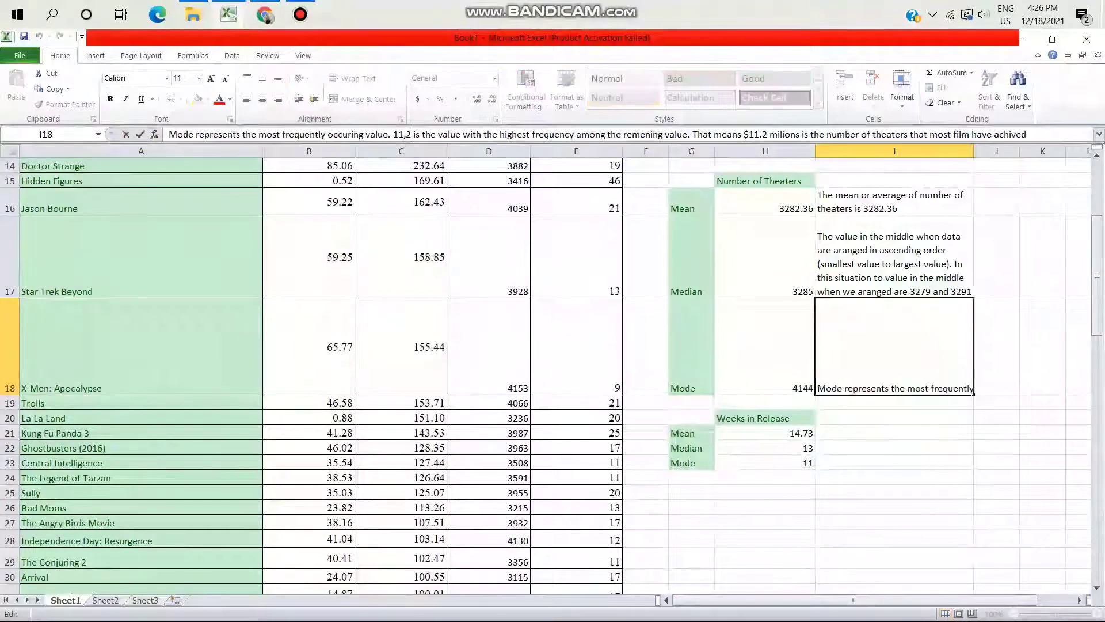
key(BackSpace)
key(BackSpace)
key(BackSpace)
key(BackSpace)
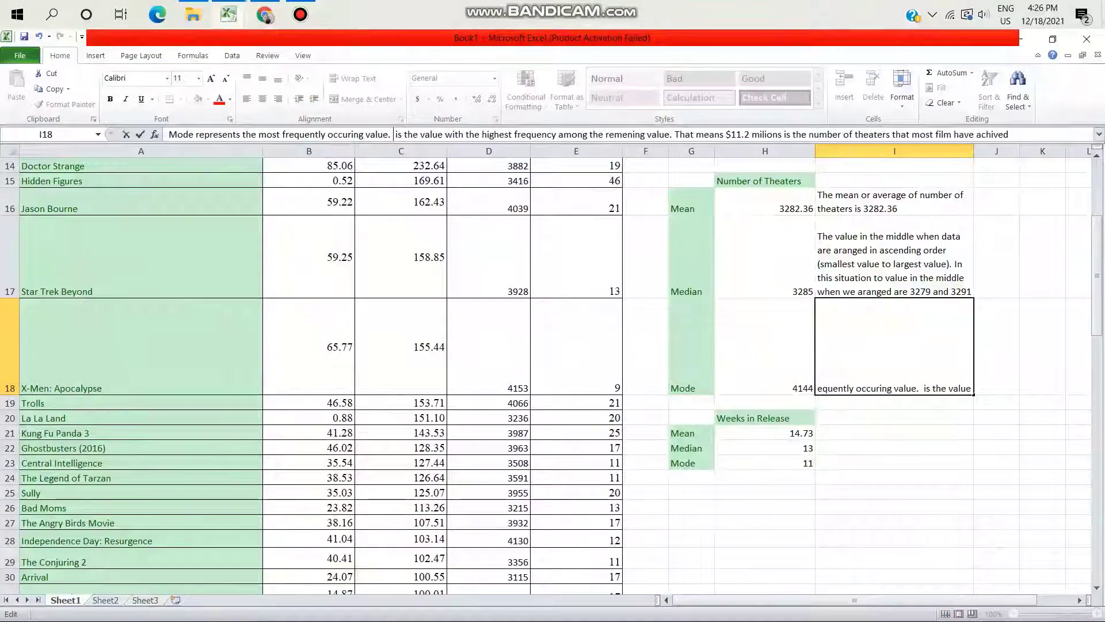
text(4144)
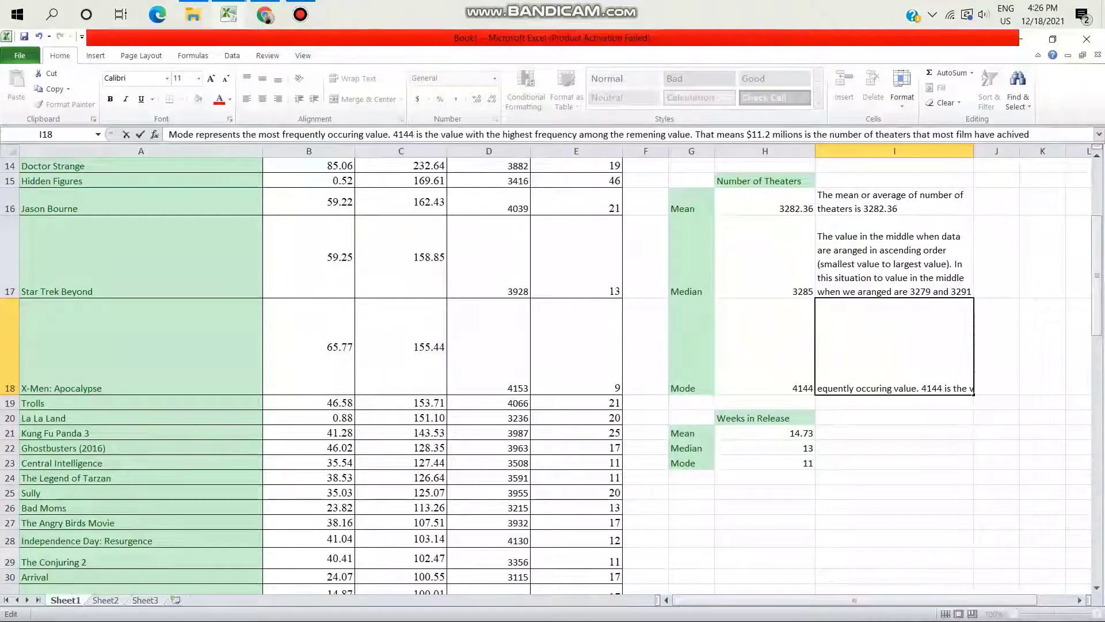
click(765, 347)
Copy the three Opening gross sales descriptions in I6:I8 into the Weeks in Release table starting at I21
scroll(765, 346, up, 3)
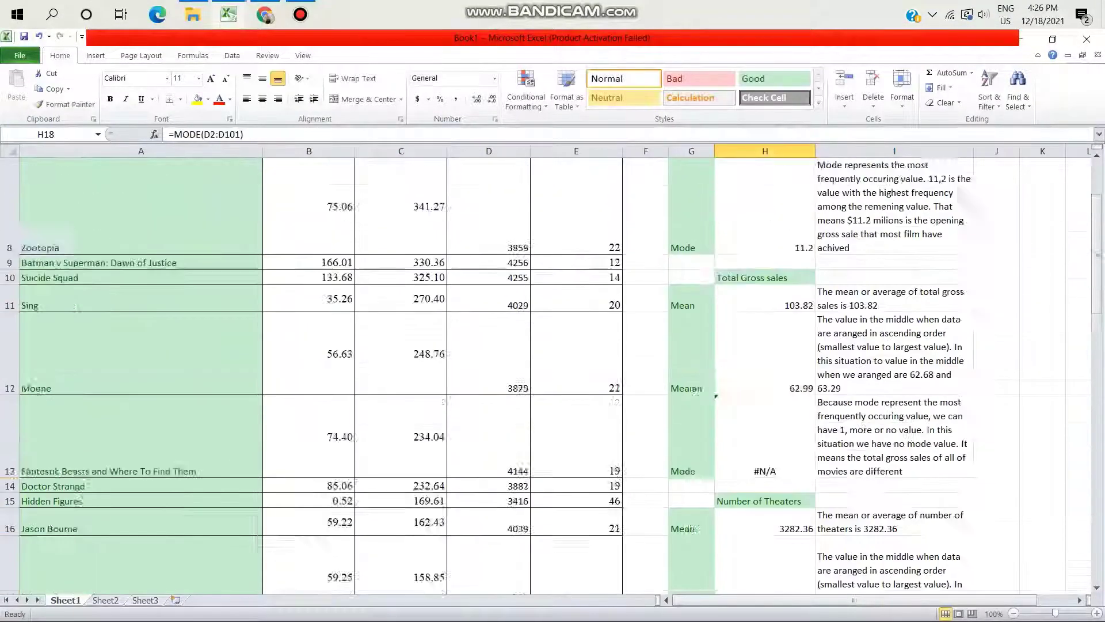
scroll(552, 375, down, 2)
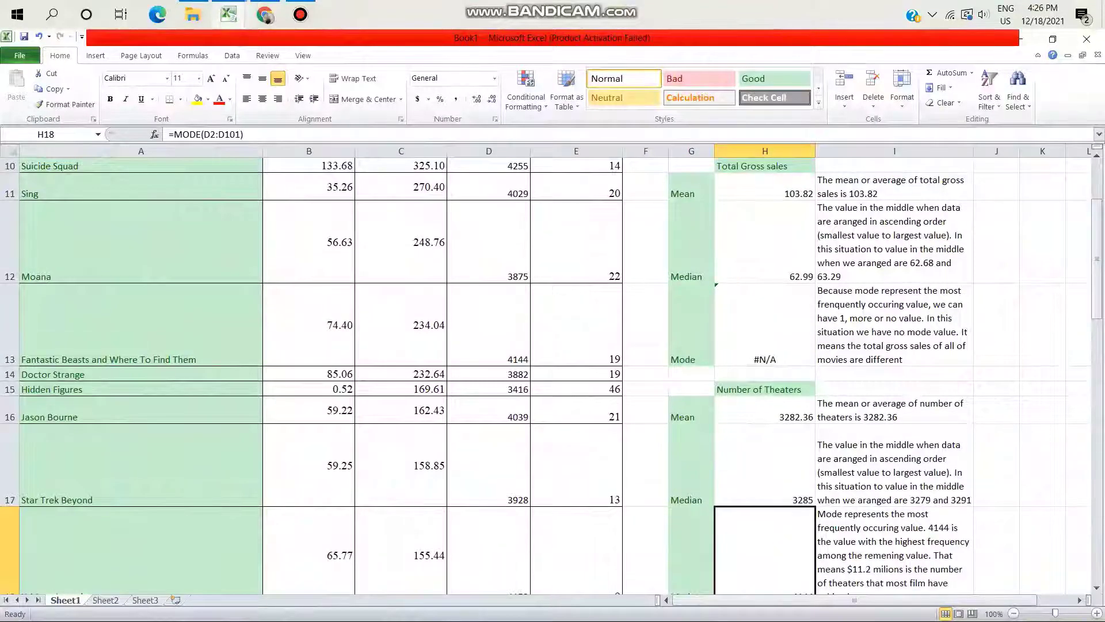
click(895, 325)
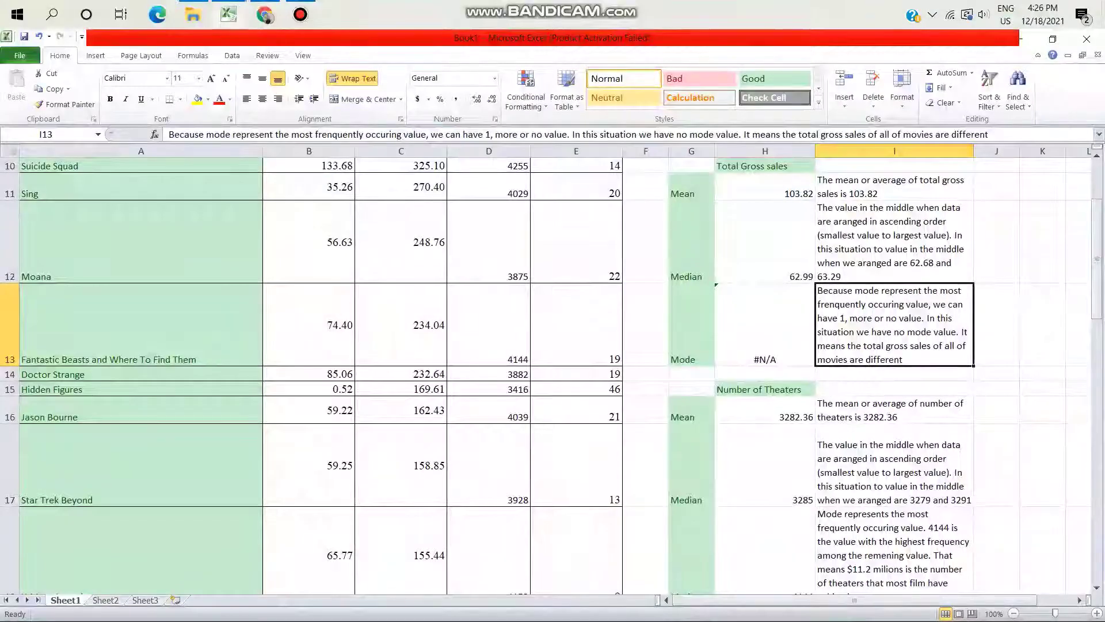
scroll(552, 375, down, 2)
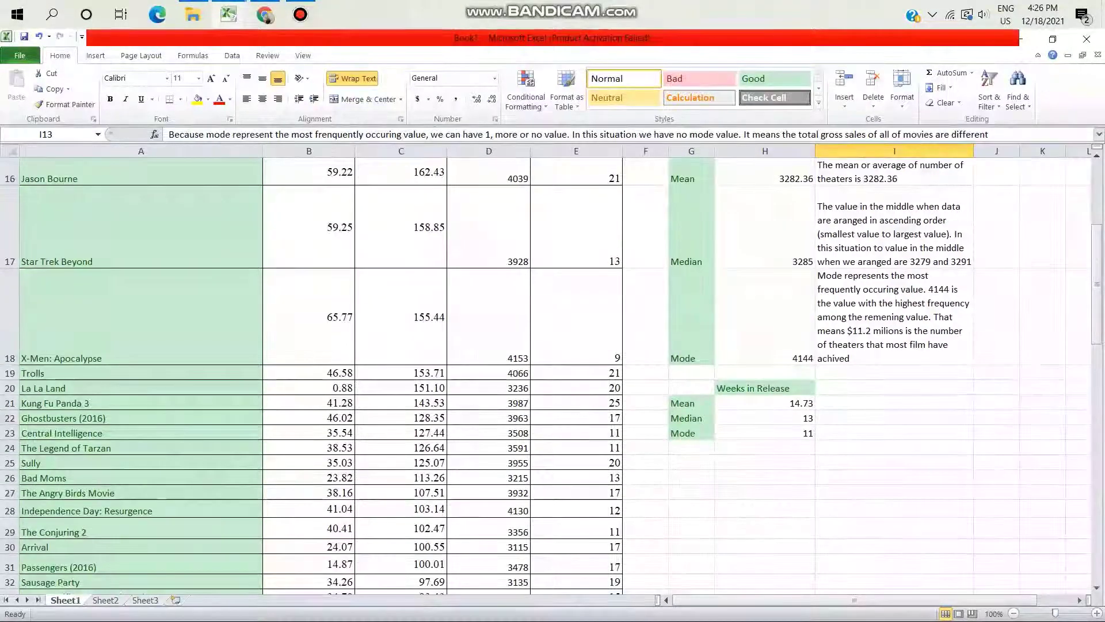
click(894, 403)
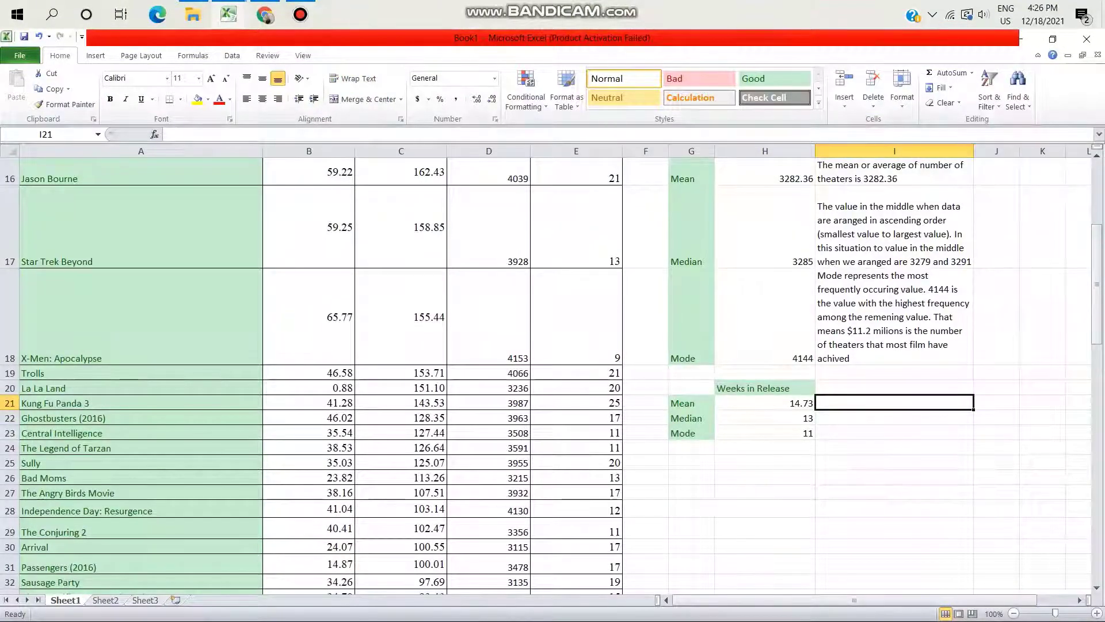
scroll(553, 374, up, 1)
scroll(553, 374, up, 5)
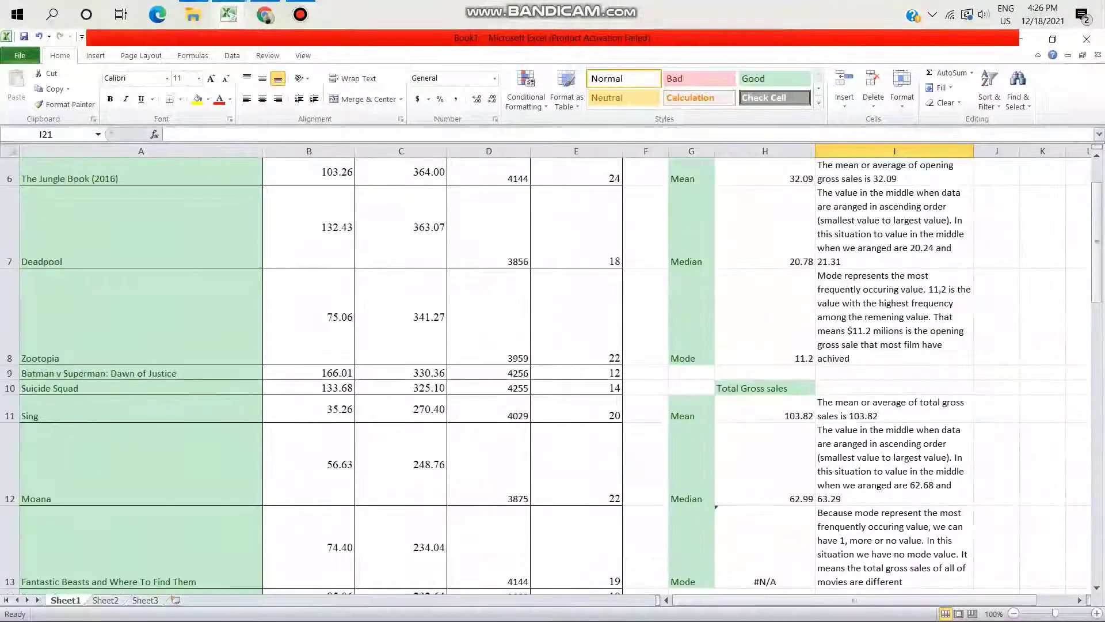
drag(895, 286, 895, 435)
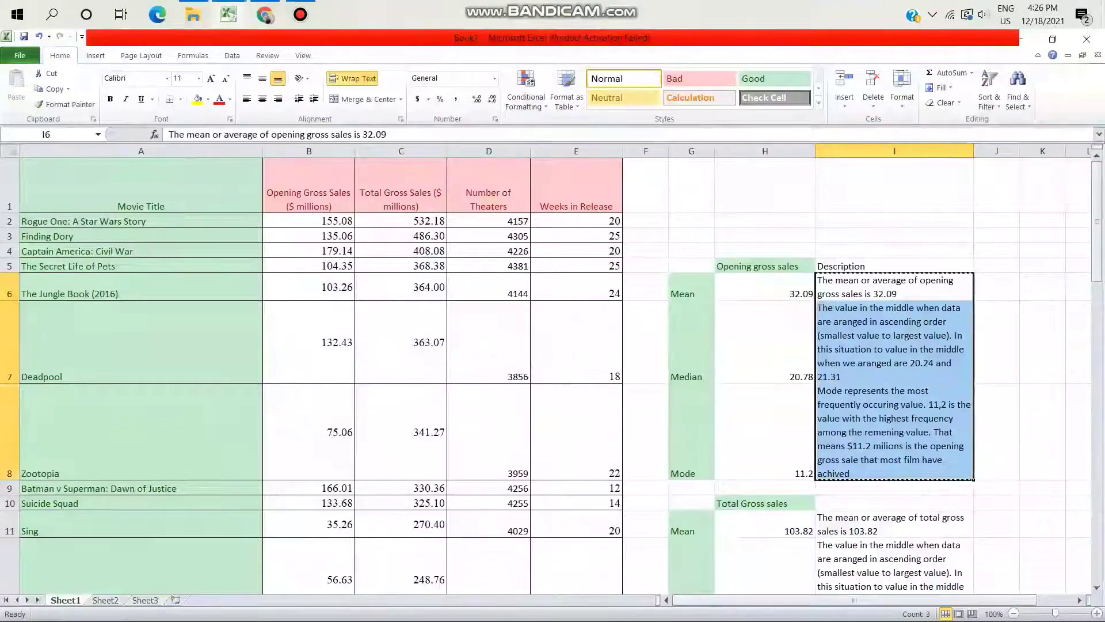
key(ctrl+c)
scroll(553, 374, down, 4)
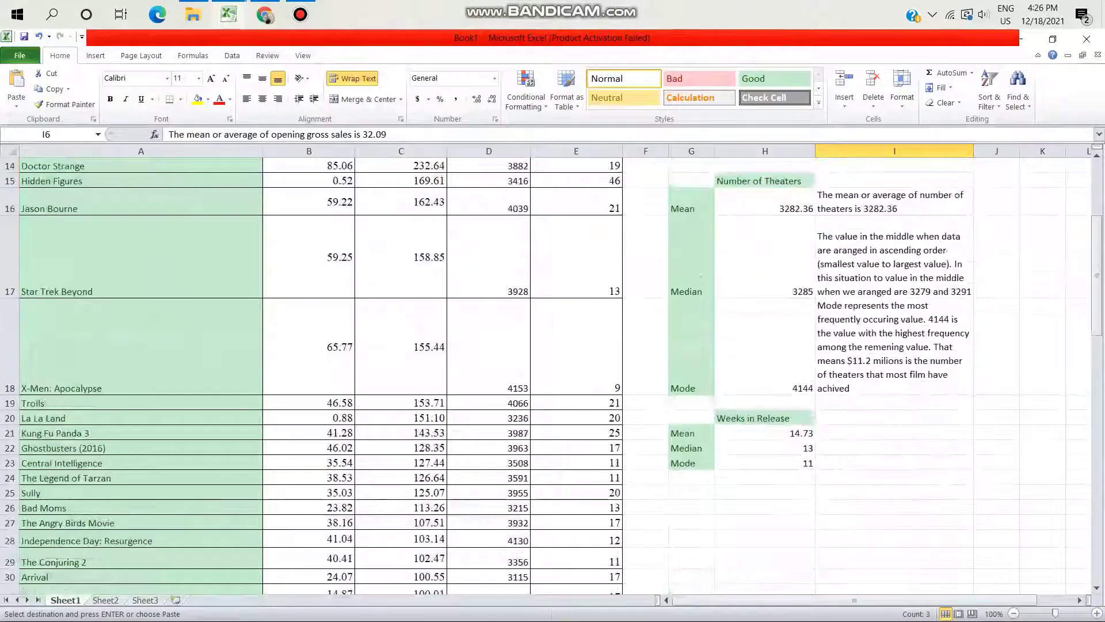
click(895, 434)
key(ctrl+v)
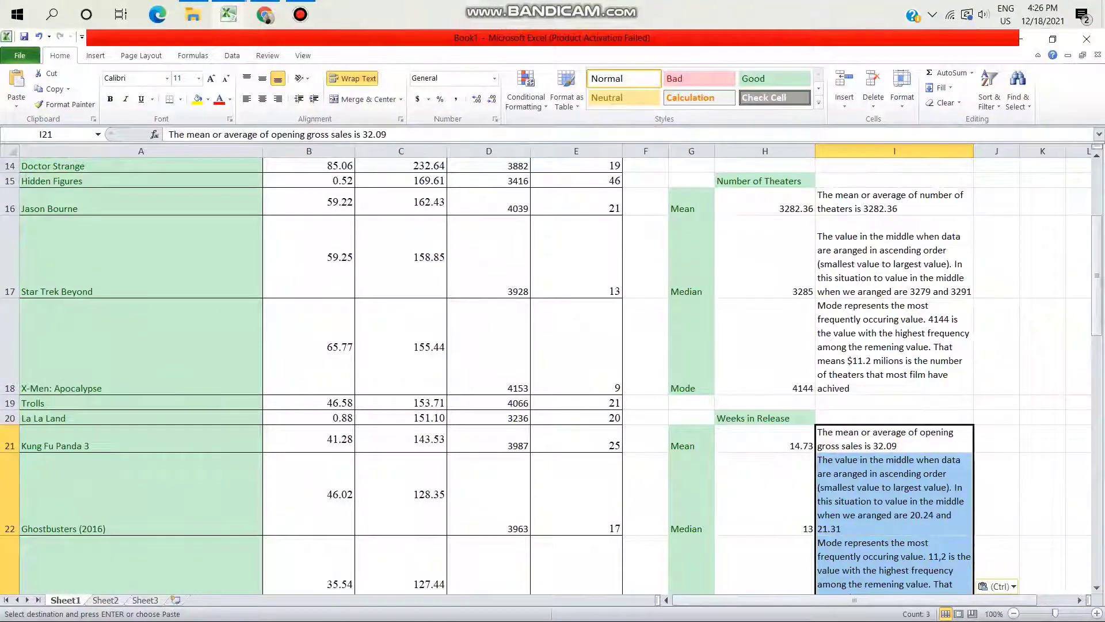
Delete everything after "The mean or average of" in the Weeks in Release mean description in I21
click(894, 440)
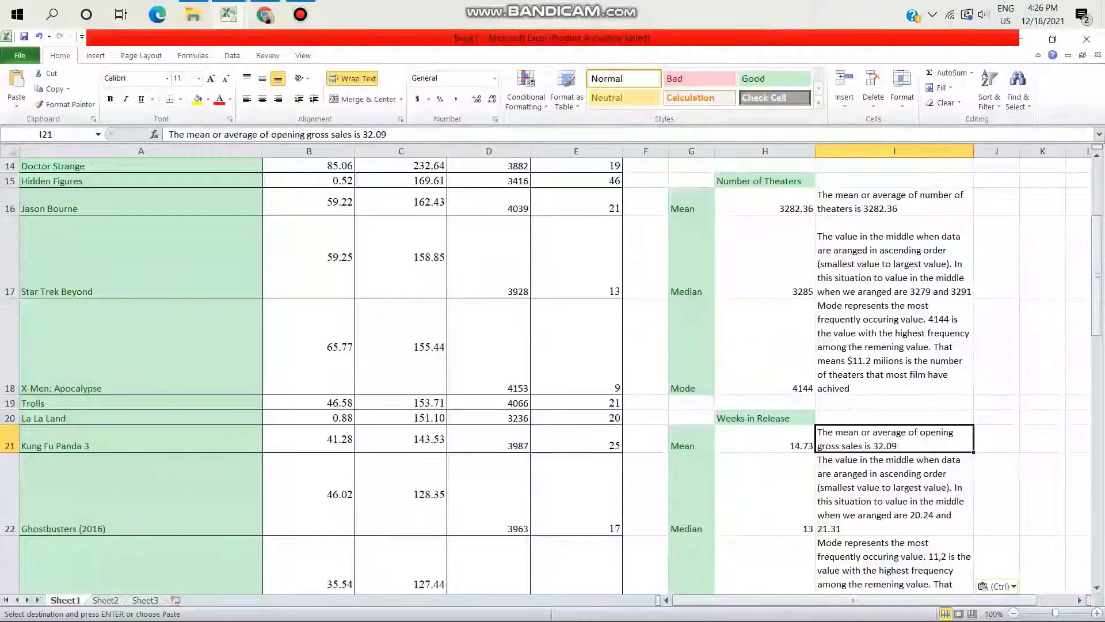
key(F2)
key(BackSpace)
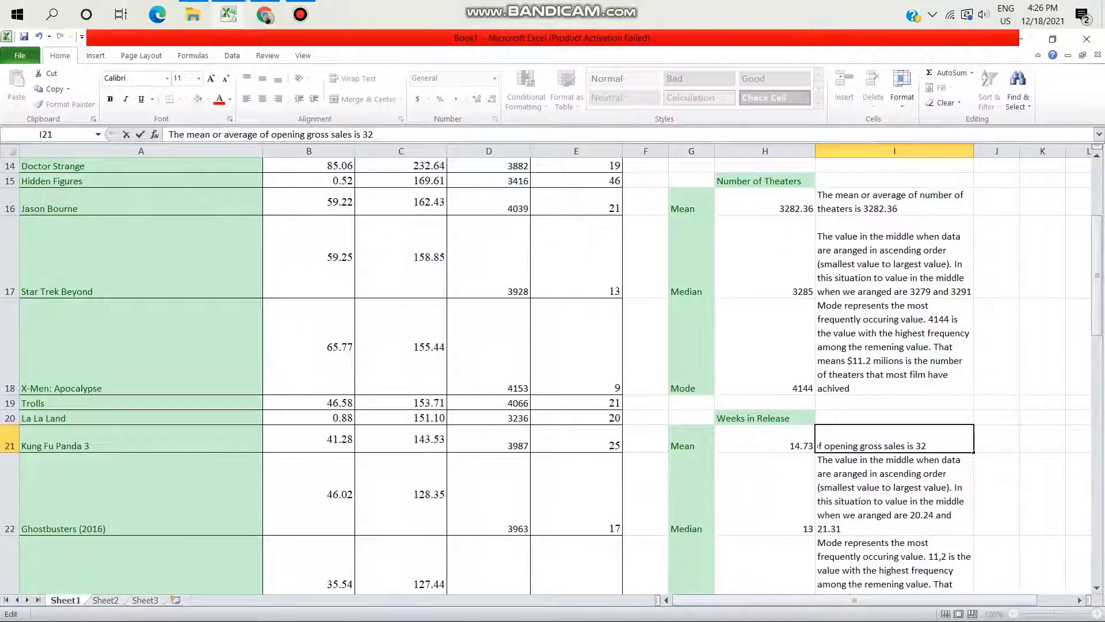
key(BackSpace)
key(BackSpace)
key(BackSpace)
key(BackSpace)
key(BackSpace)
key(BackSpace)
key(BackSpace)
key(BackSpace)
key(BackSpace)
key(BackSpace)
key(BackSpace)
key(BackSpace)
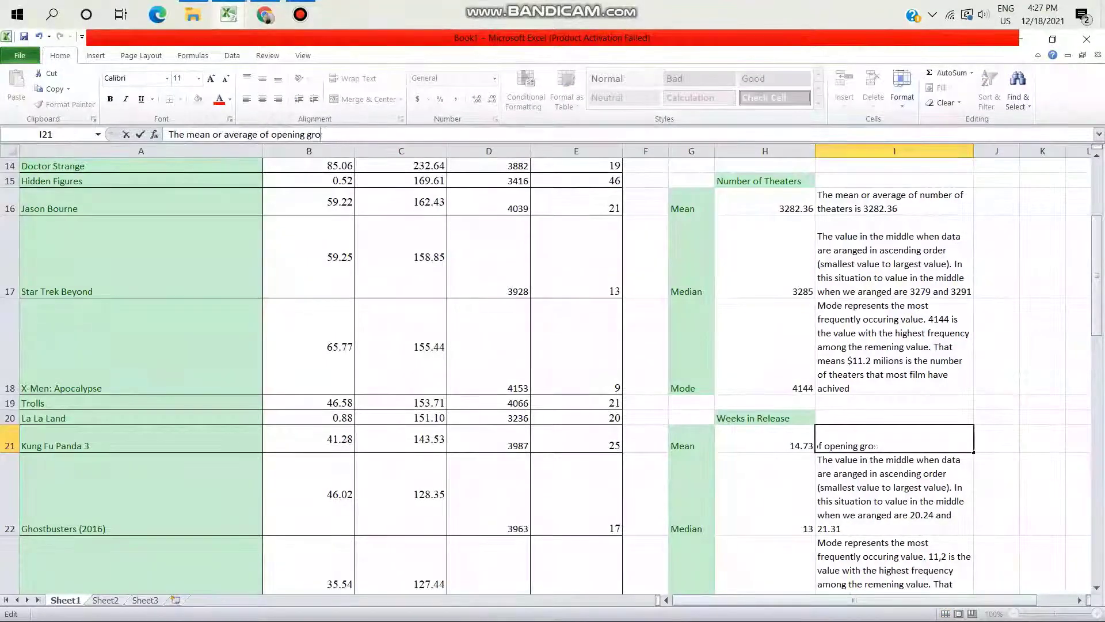
key(BackSpace)
key(BackSpace)
key(BackSpace)
key(BackSpace)
key(BackSpace)
key(BackSpace)
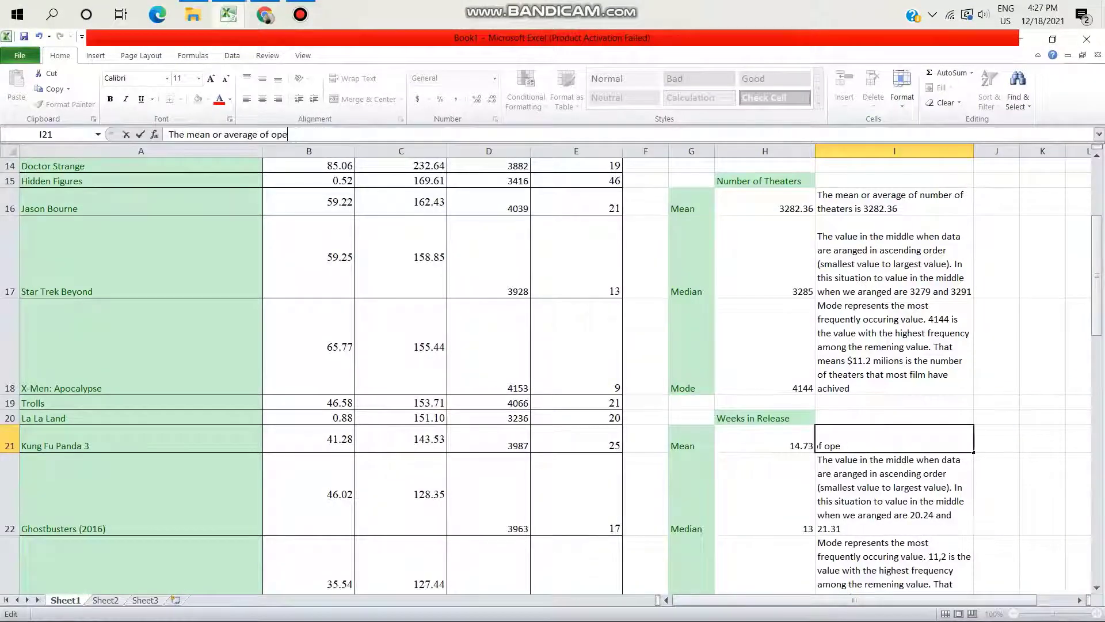
key(BackSpace)
key(BackSpace)
Complete the mean description in I21 with "weeks in release is 14.73" and commit the edit
text(weeks in rea)
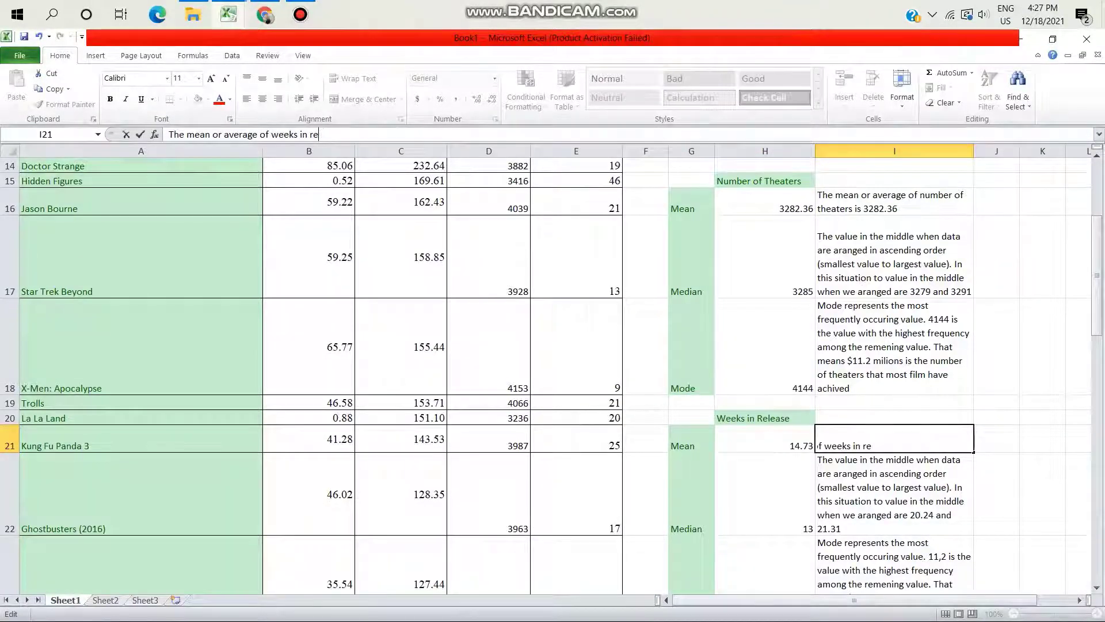
key(BackSpace)
text(lease is 14.73)
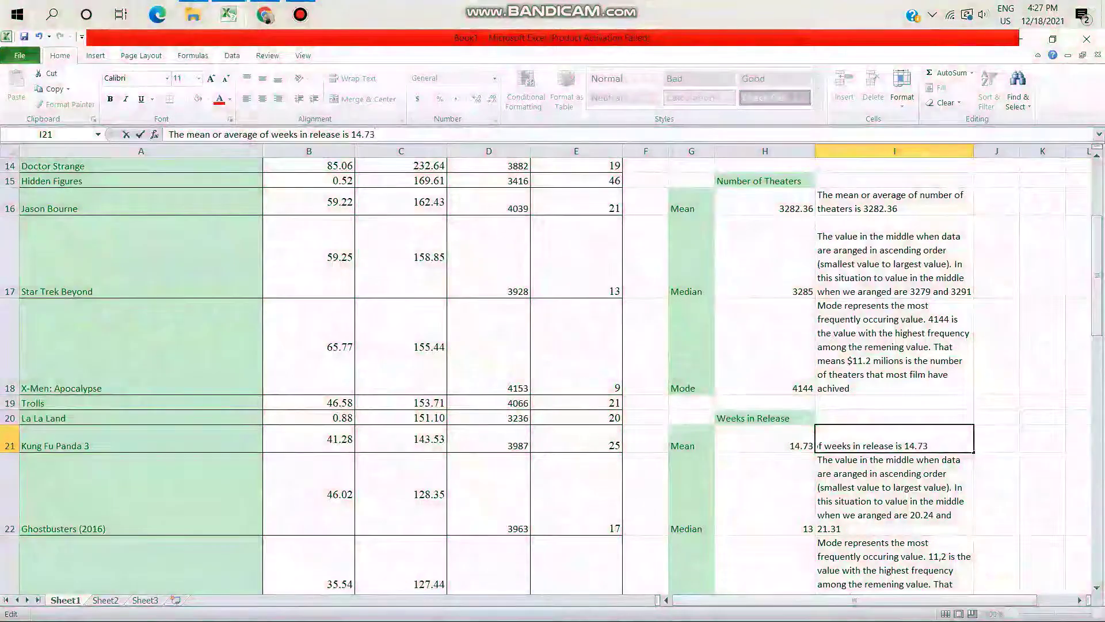
key(Return)
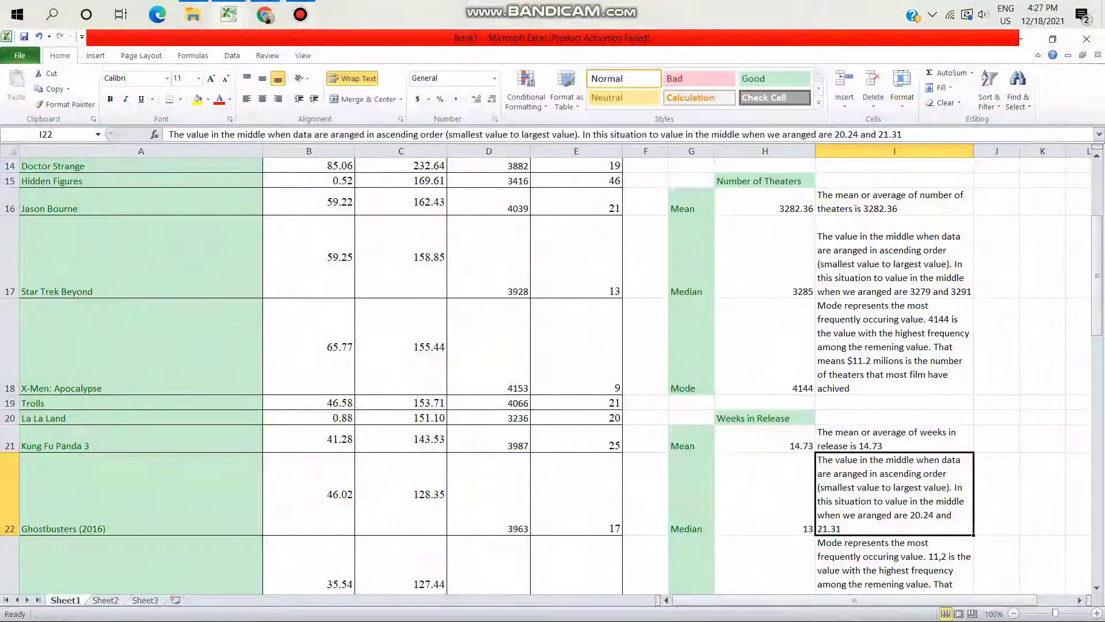
Replace the two middle values at the end of the Weeks in Release median description in I22 with "both 13"
click(910, 135)
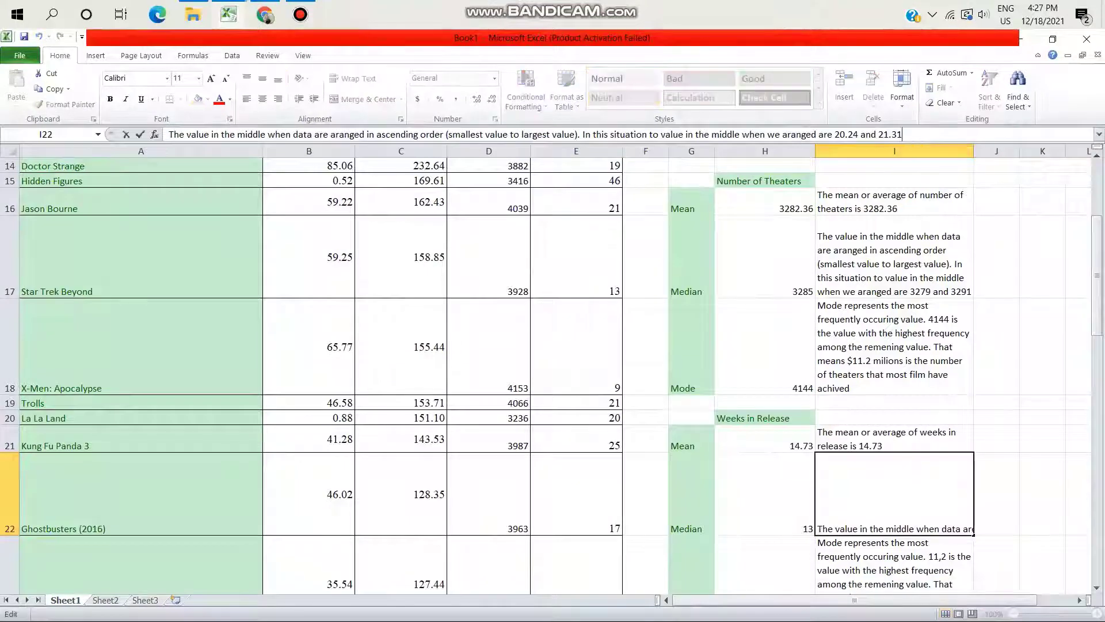
key(BackSpace)
key(BackSpace)
key(BackSpace)
key(BackSpace)
key(BackSpace)
key(BackSpace)
key(BackSpace)
key(BackSpace)
key(BackSpace)
key(BackSpace)
key(BackSpace)
key(BackSpace)
key(BackSpace)
key(BackSpace)
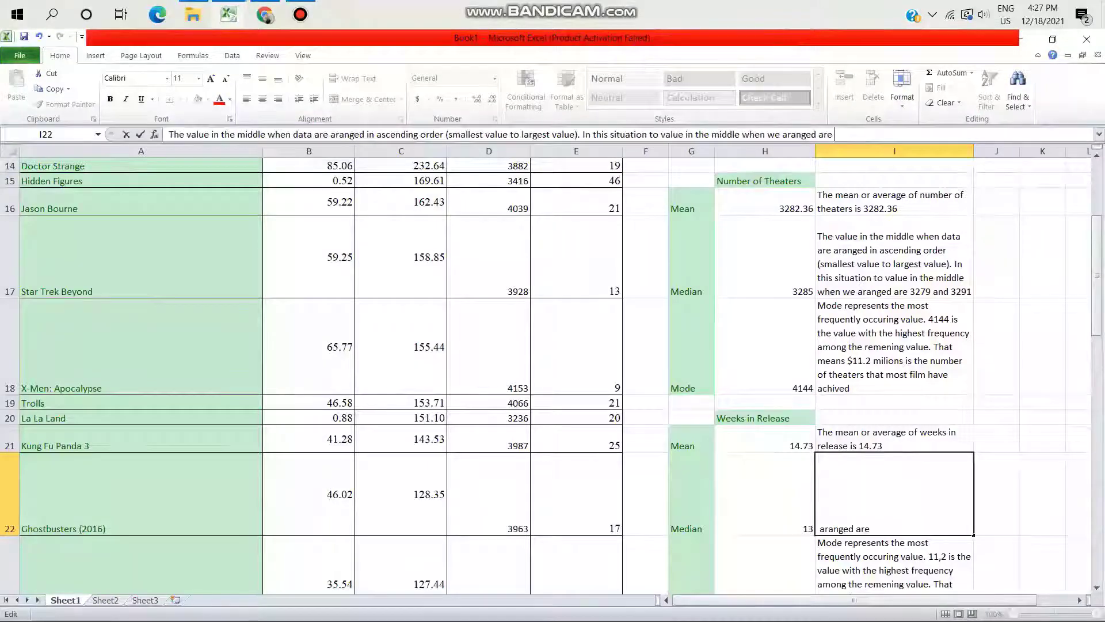
text(bot)
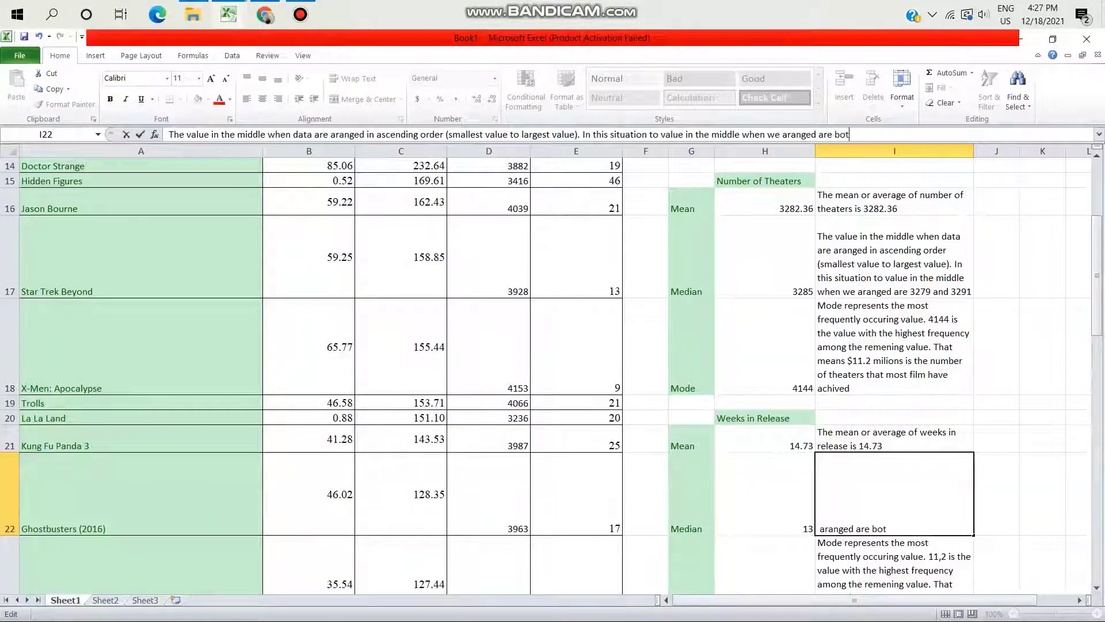
text(h 13)
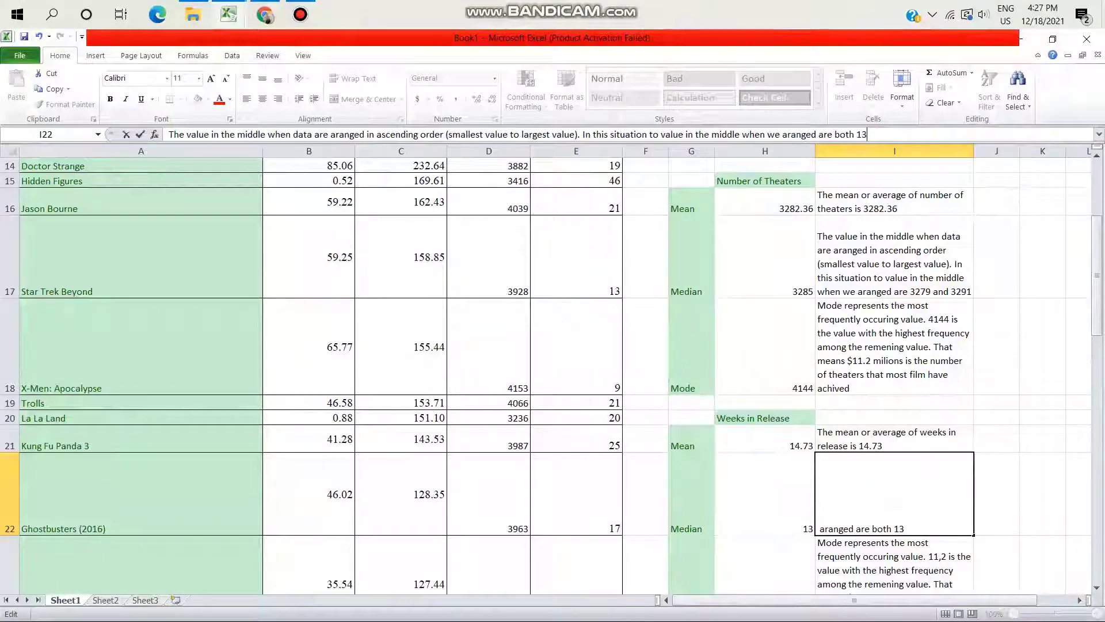
key(Return)
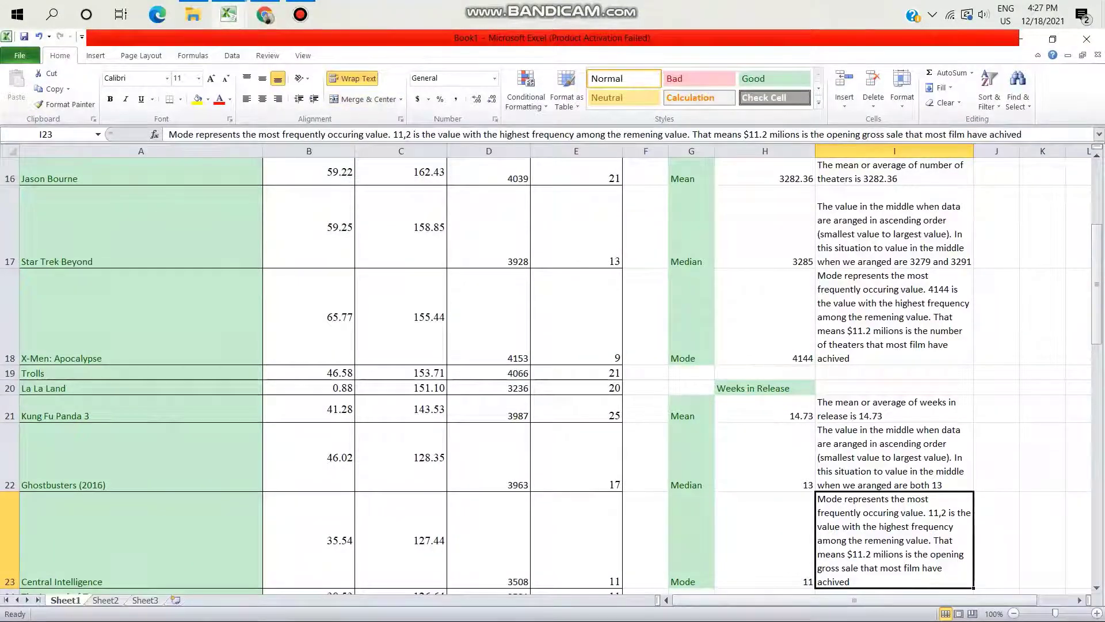
Change both values in the Weeks in Release mode description in I23 to 11, without the dollar sign
key(F2)
key(BackSpace)
key(BackSpace)
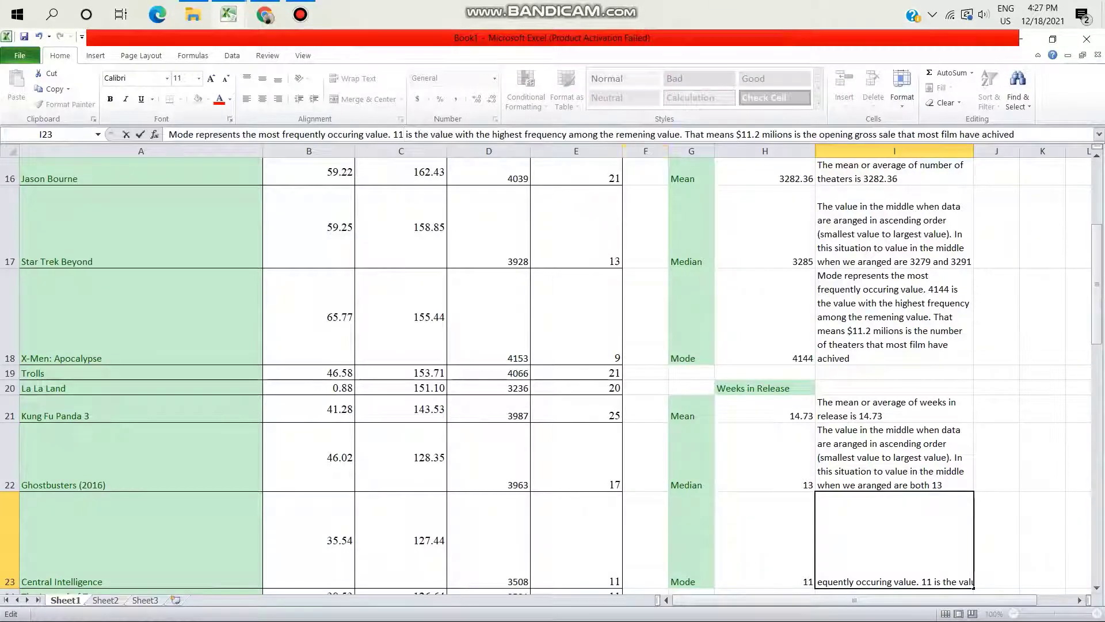
key(BackSpace)
key(BackSpace)
key(BackSpace)
key(BackSpace)
key(BackSpace)
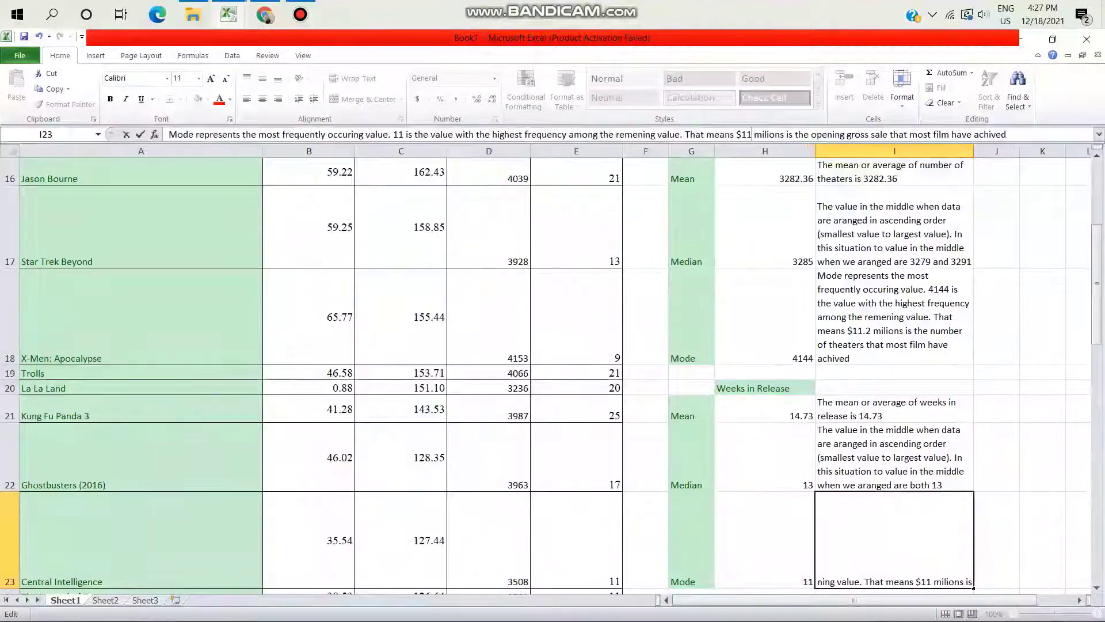
text(11)
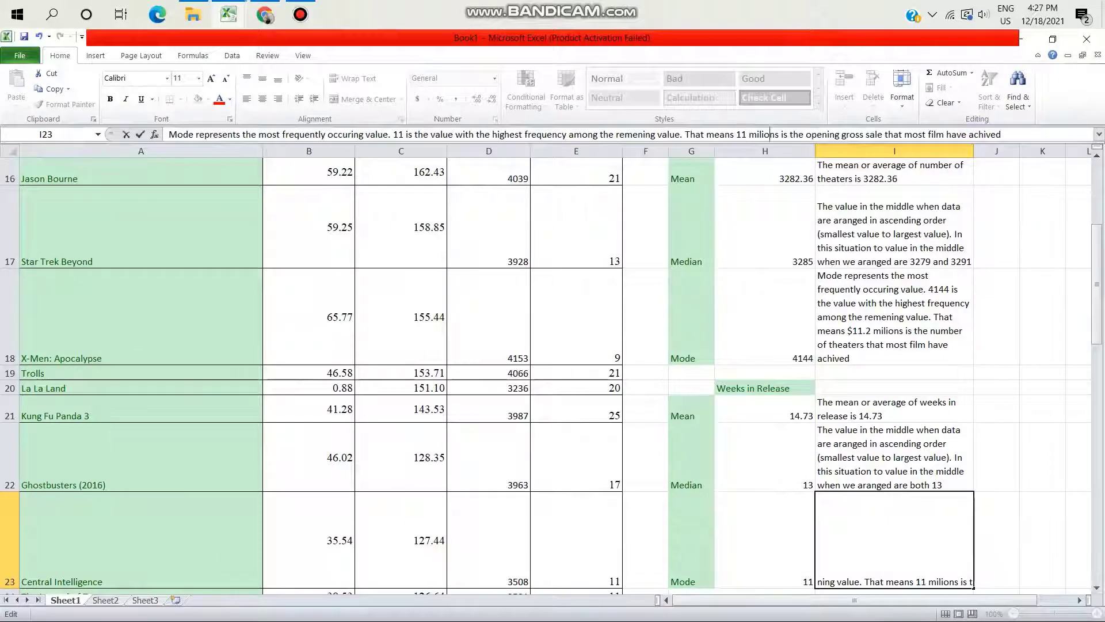
Replace the word "milions" in the Weeks in Release mode description in I23 with "weeks"
key(Left)
key(Left)
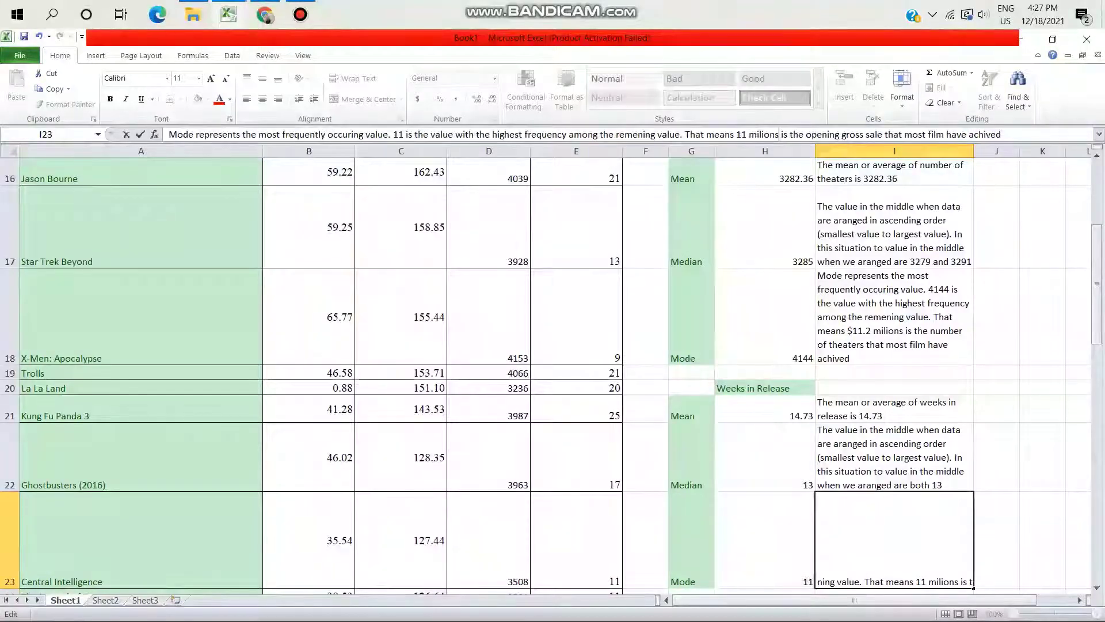
key(BackSpace)
key(BackSpace)
key(BackSpace)
key(BackSpace)
key(BackSpace)
key(BackSpace)
key(BackSpace)
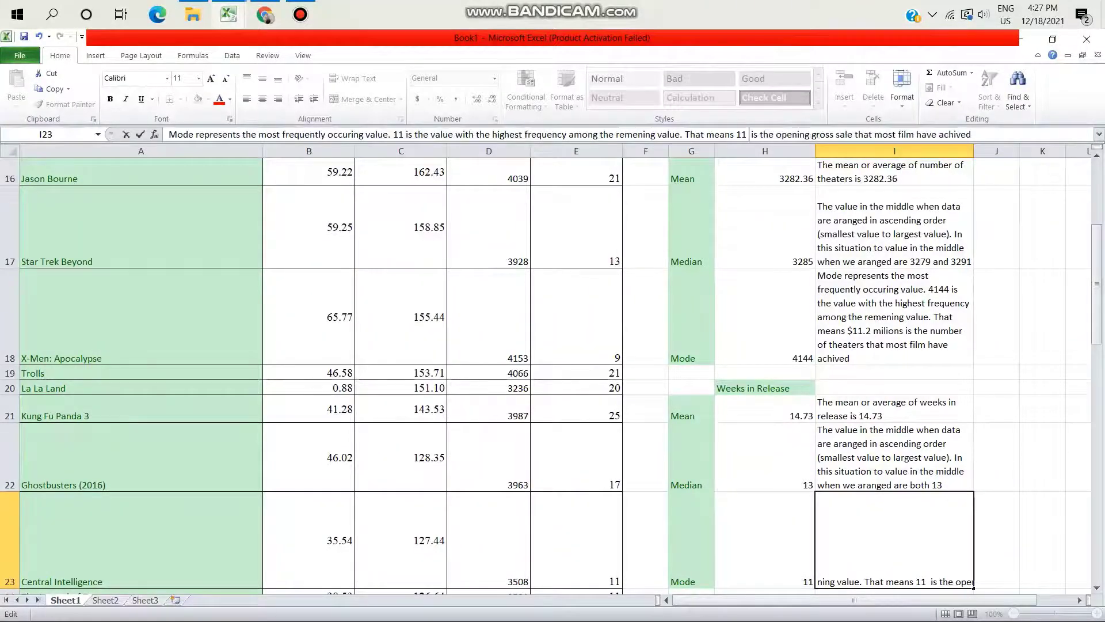
text(week)
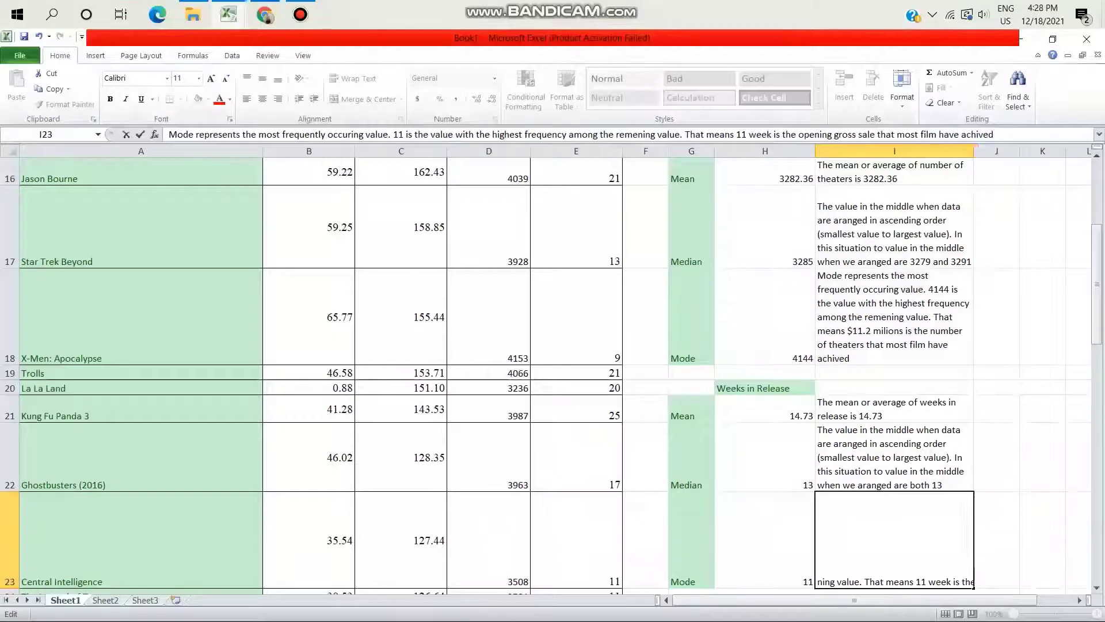
text(s)
Replace "$11.2 milions" in the Number of Theaters mode description in I18 with "4144 theaters" and commit the edit
click(895, 317)
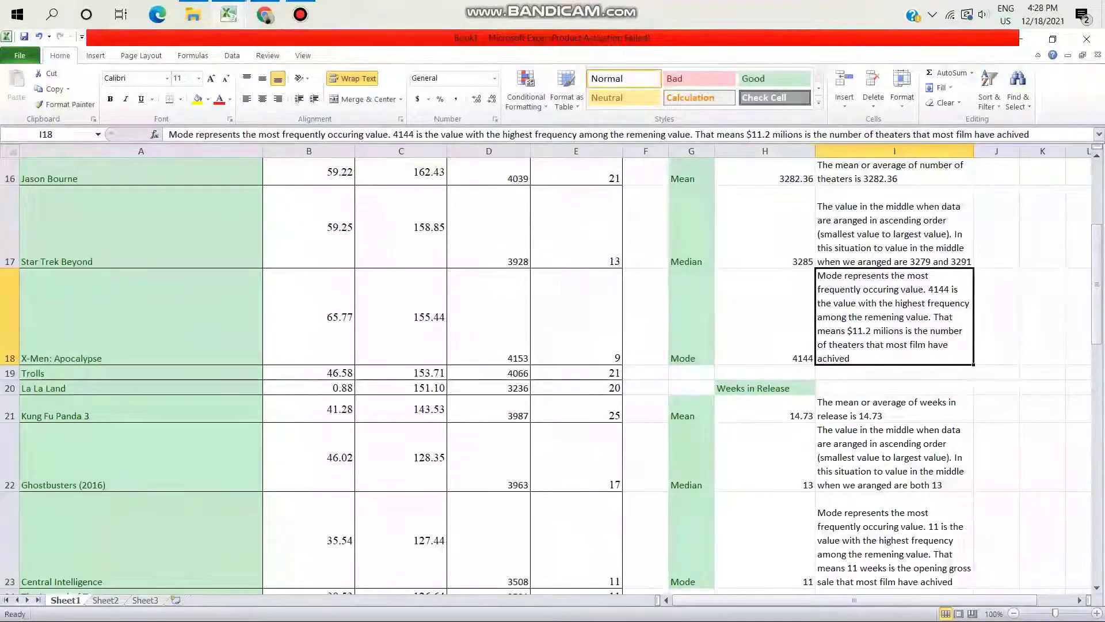
click(803, 135)
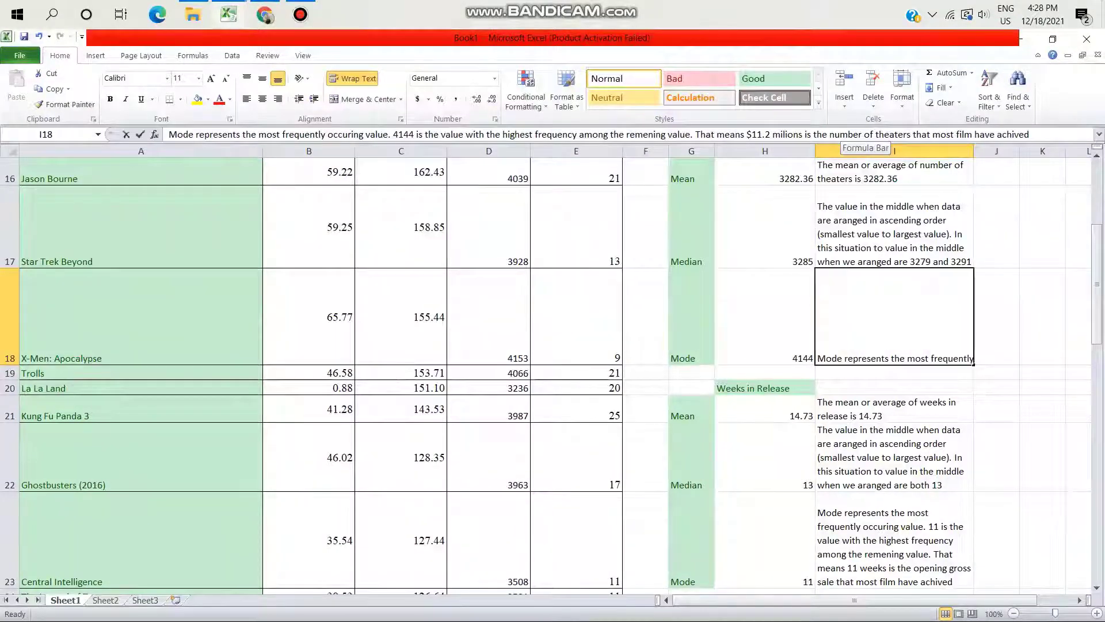
key(BackSpace)
key(BackSpace)
key(BackSpace)
key(BackSpace)
key(BackSpace)
key(BackSpace)
key(BackSpace)
key(BackSpace)
key(BackSpace)
key(BackSpace)
key(BackSpace)
key(BackSpace)
key(BackSpace)
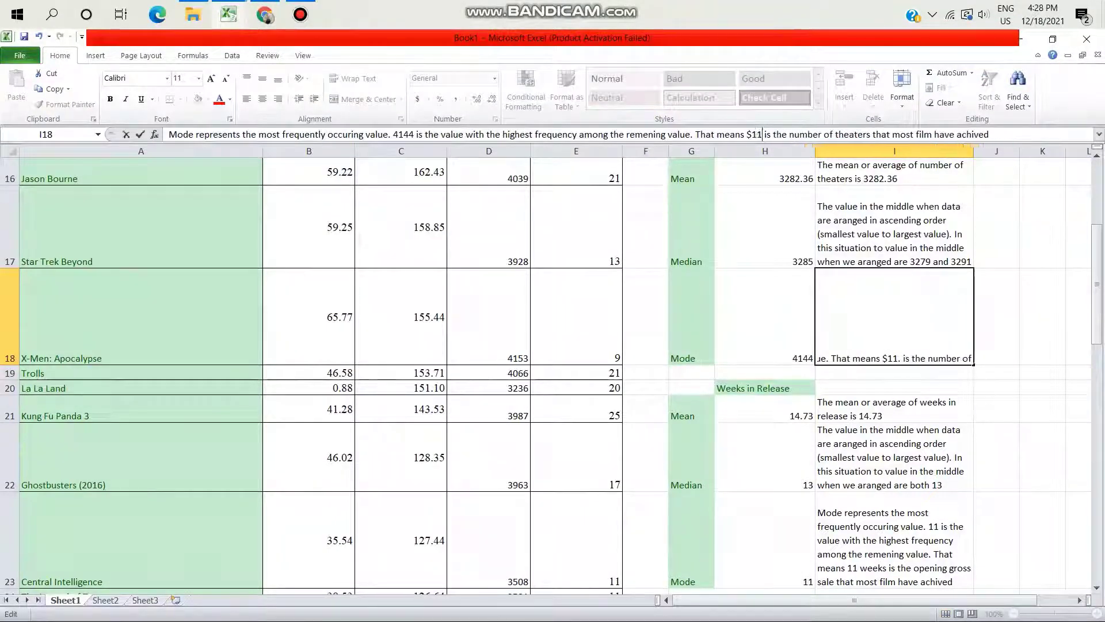
text(4144 th)
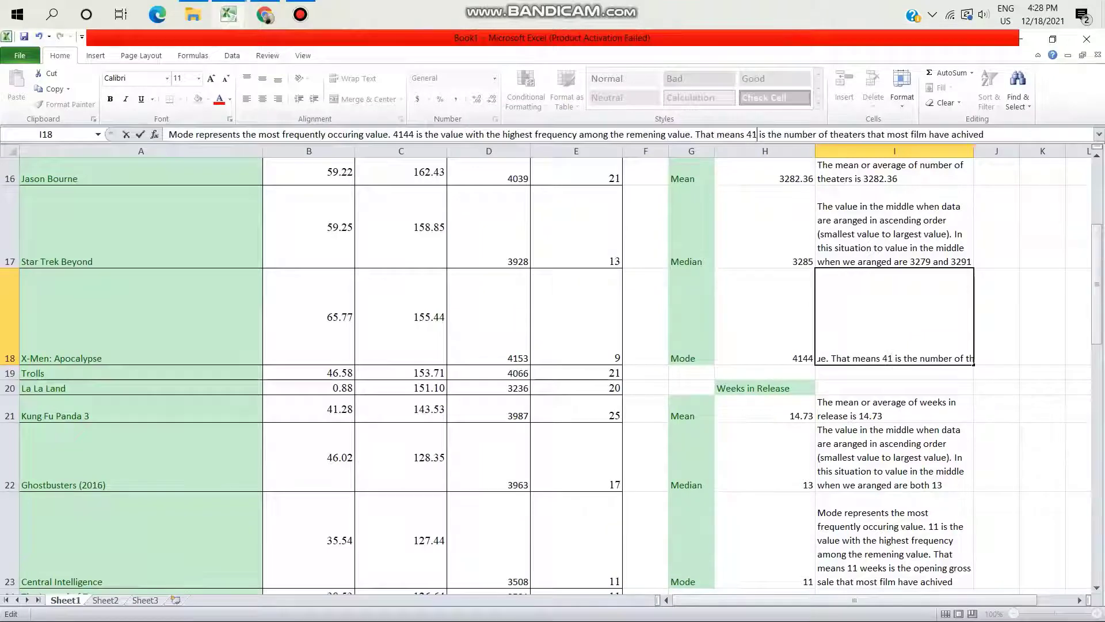
text(ea)
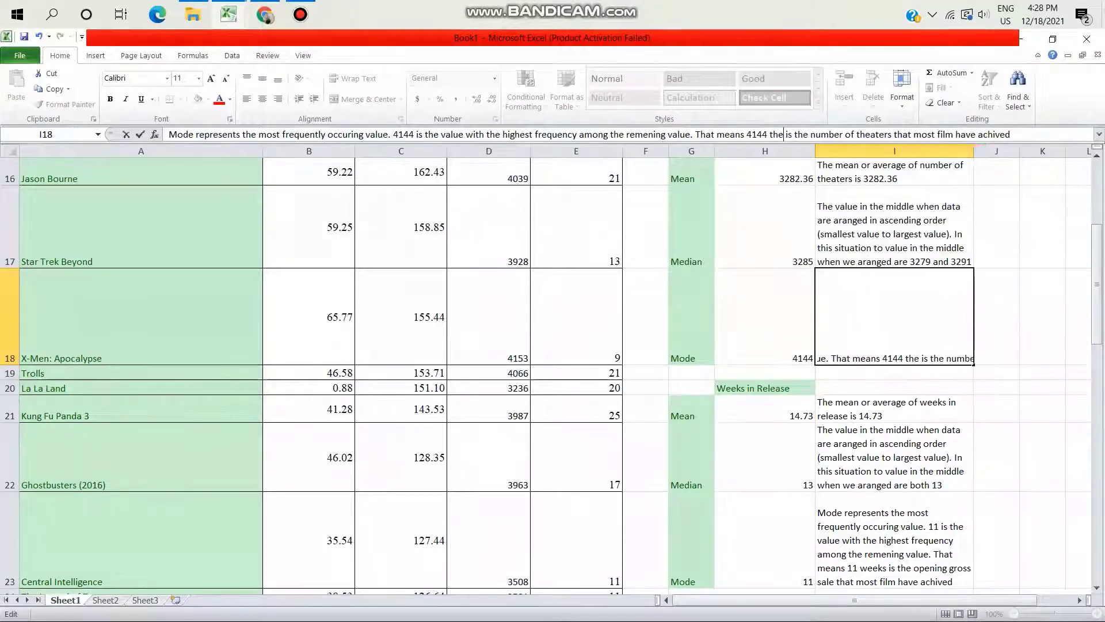
text(ters)
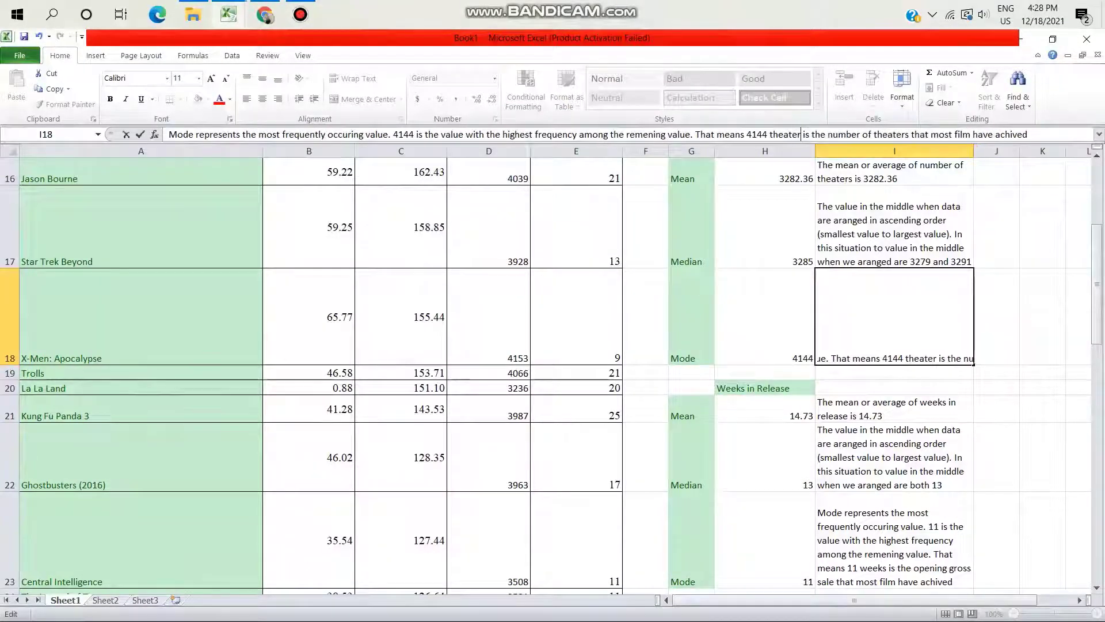
click(895, 457)
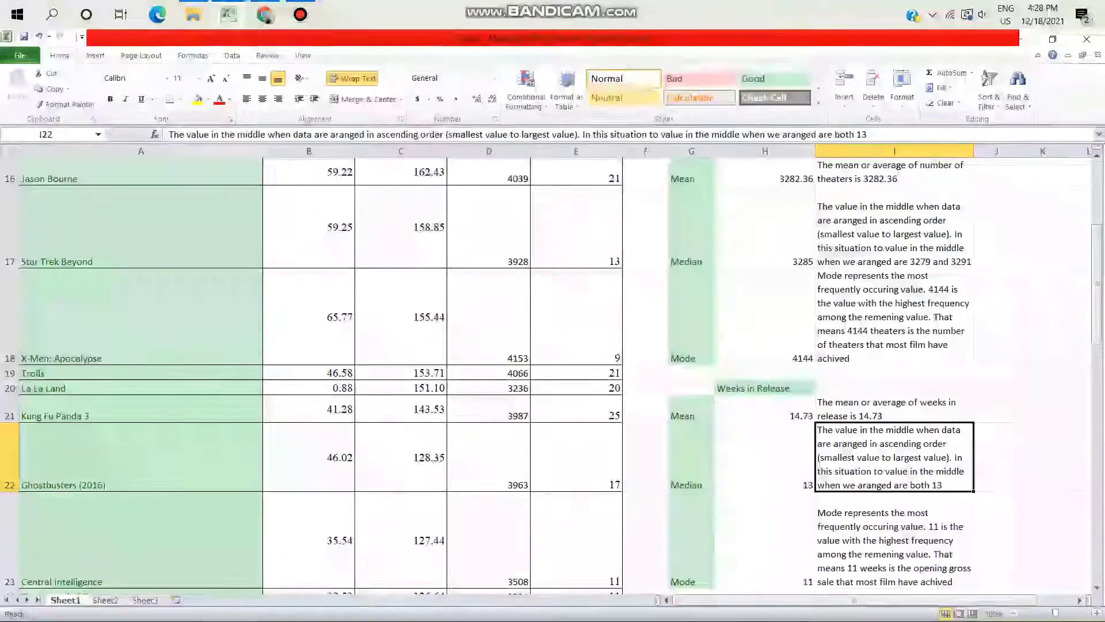
scroll(895, 458, down, 2)
drag(894, 431, 310, 193)
click(402, 275)
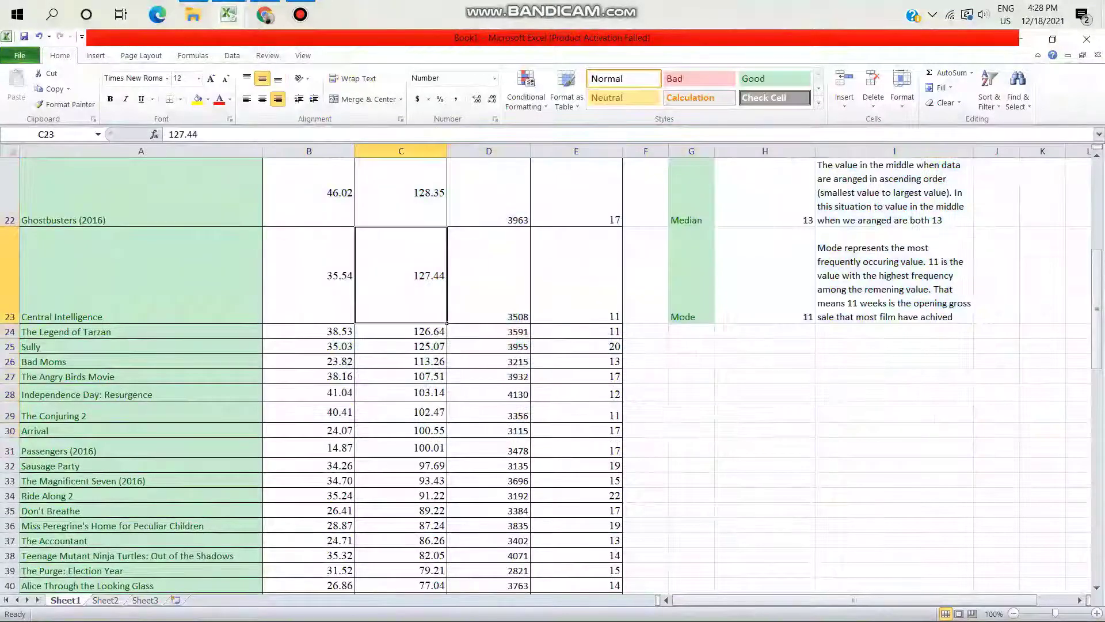
scroll(543, 376, up, 1)
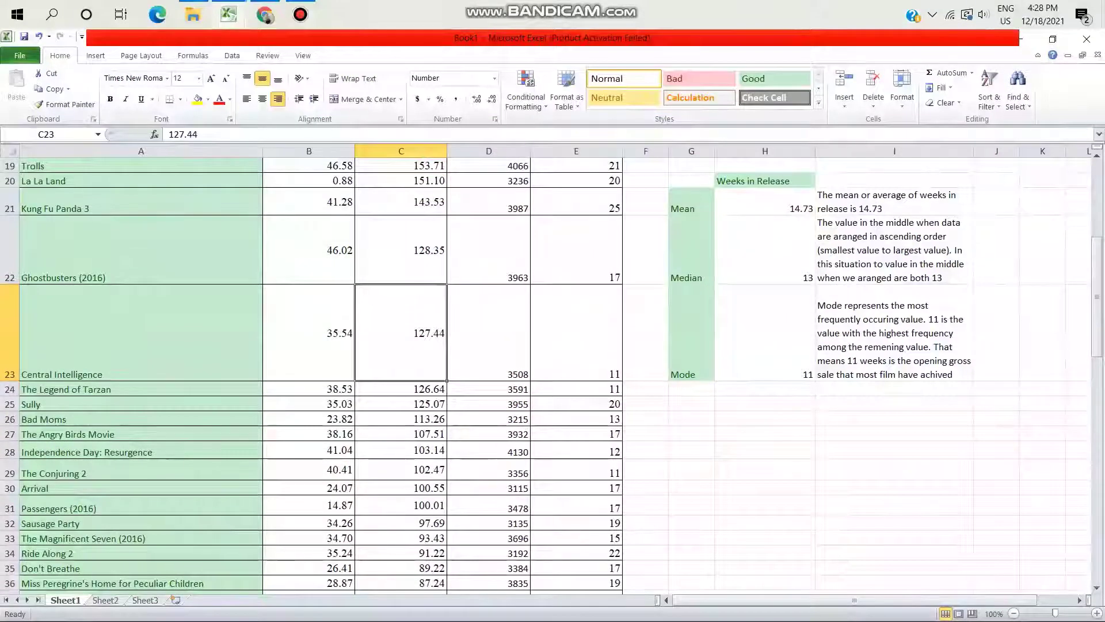
Enter the column heading "Opening gross sales" in H26 below the Weeks in Release table
click(765, 419)
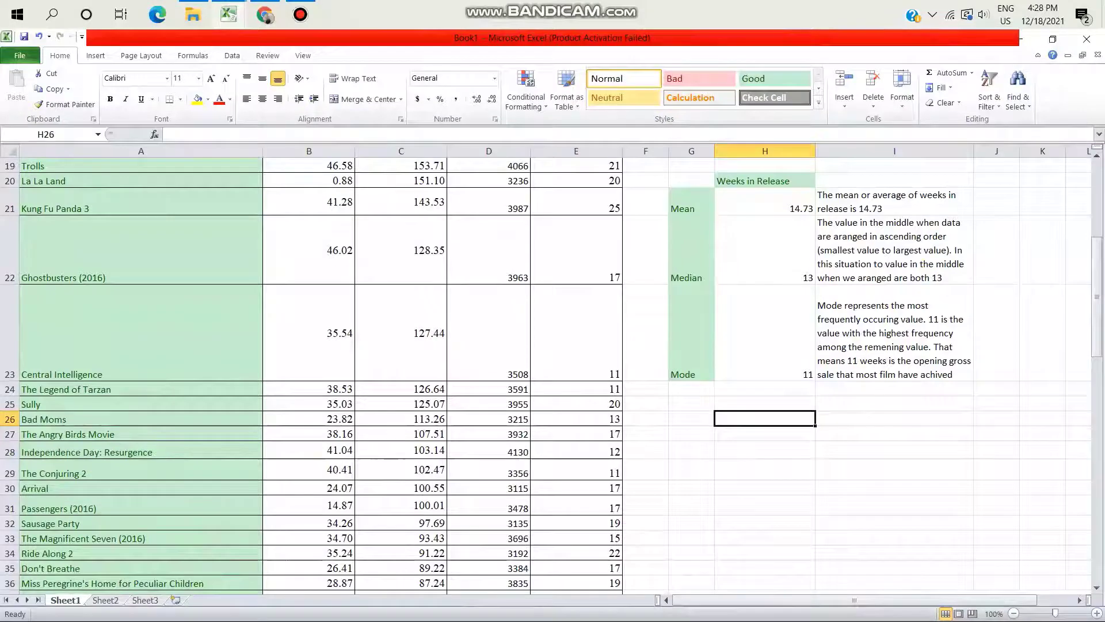
text(Ope)
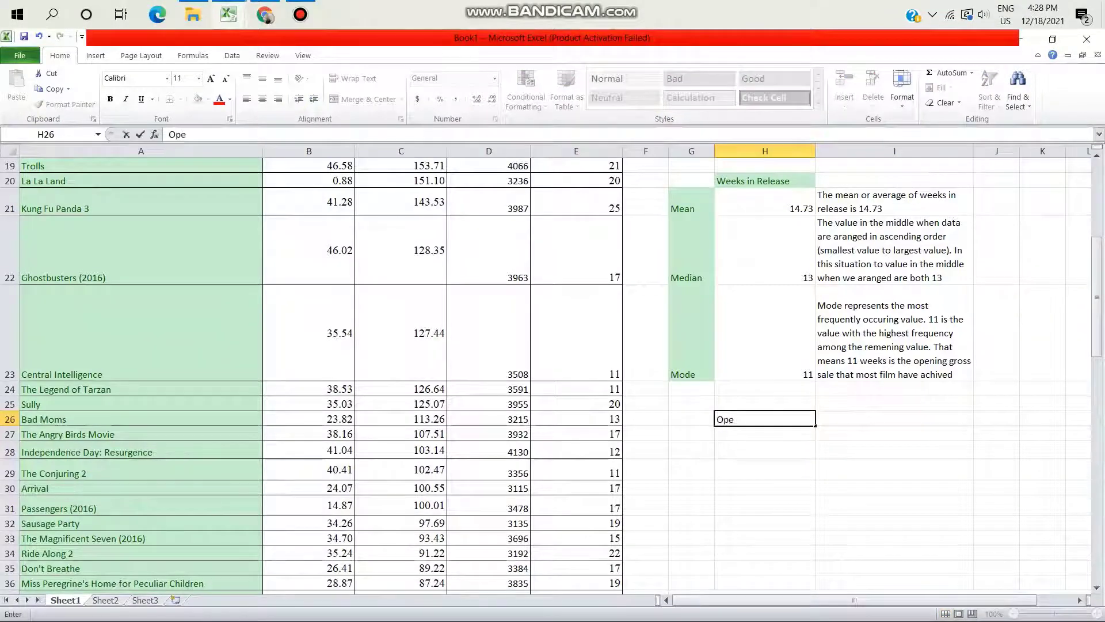
text(ning )
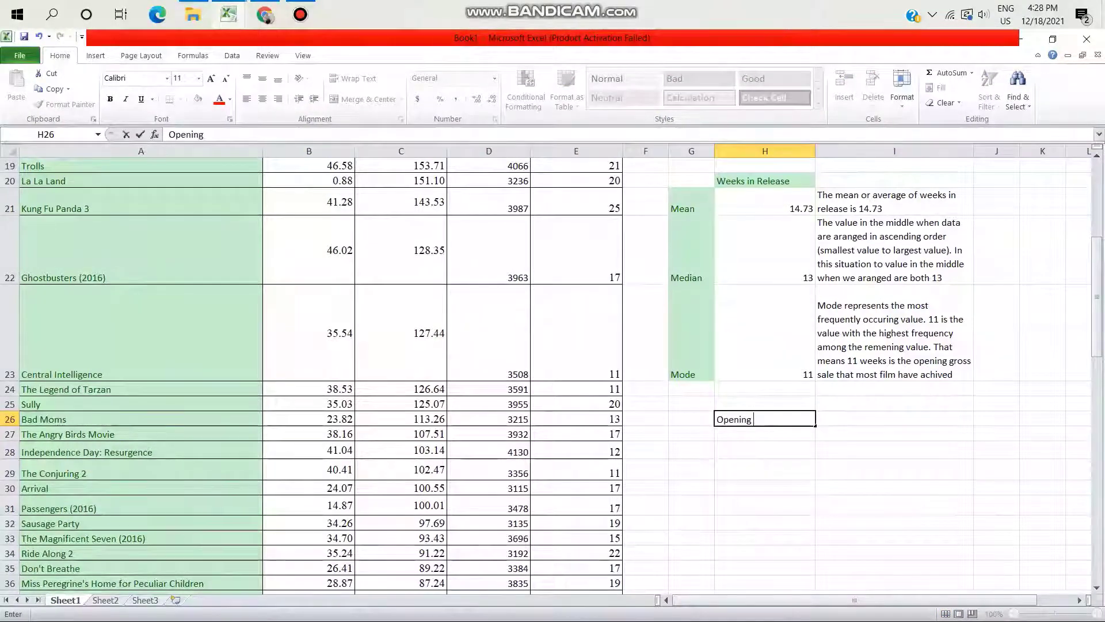
text(gross sales)
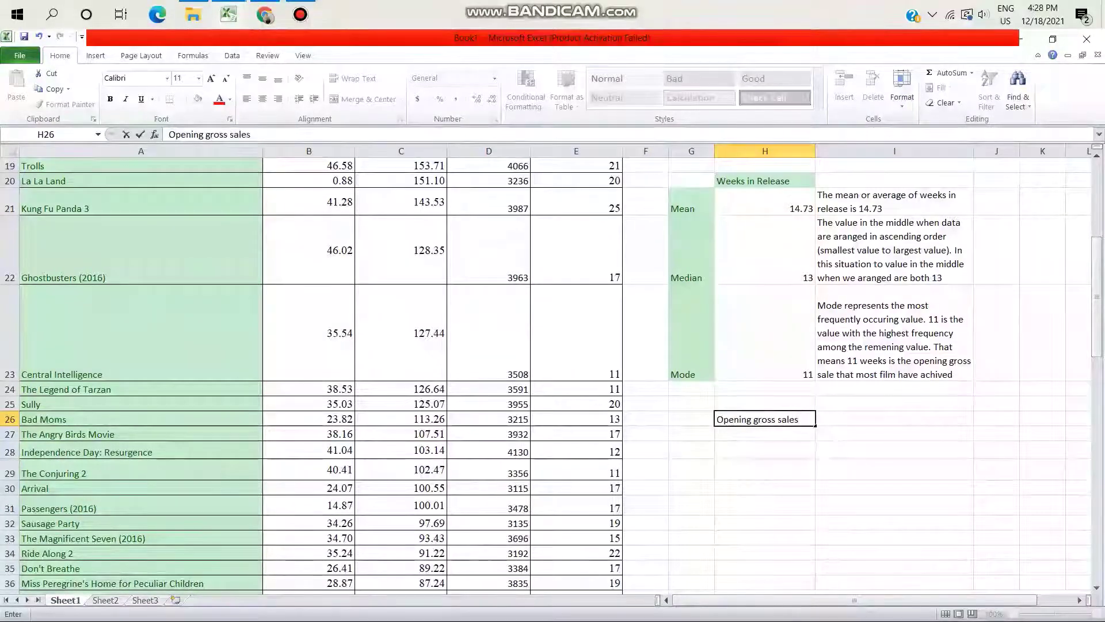
Add the row labels Range, Max and Min in G27:G29 below the heading row
click(691, 434)
text(R)
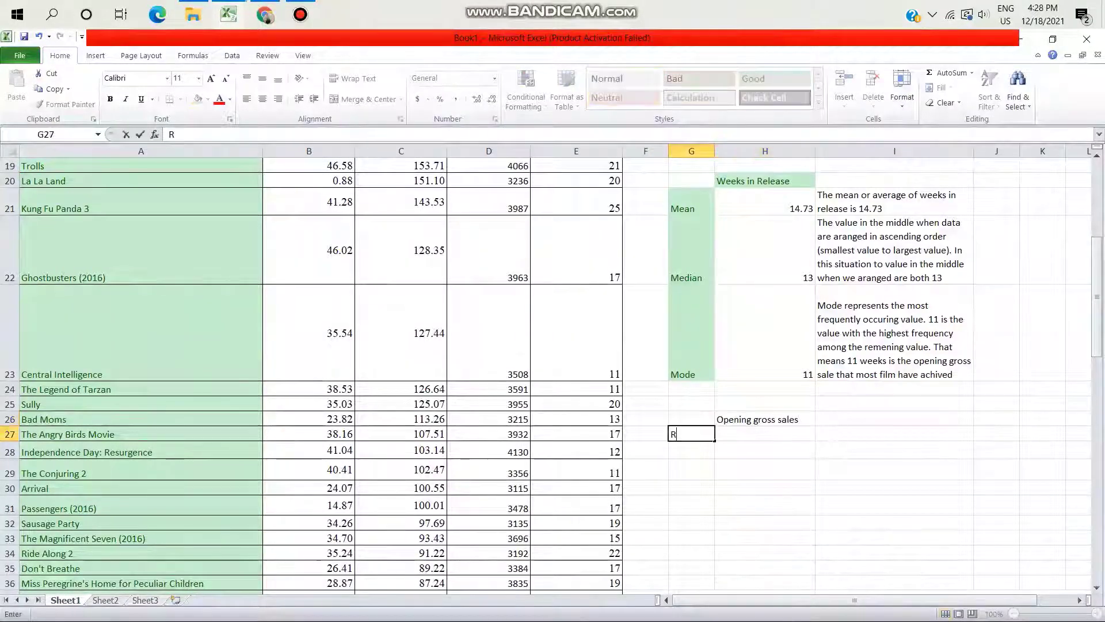
text(ange)
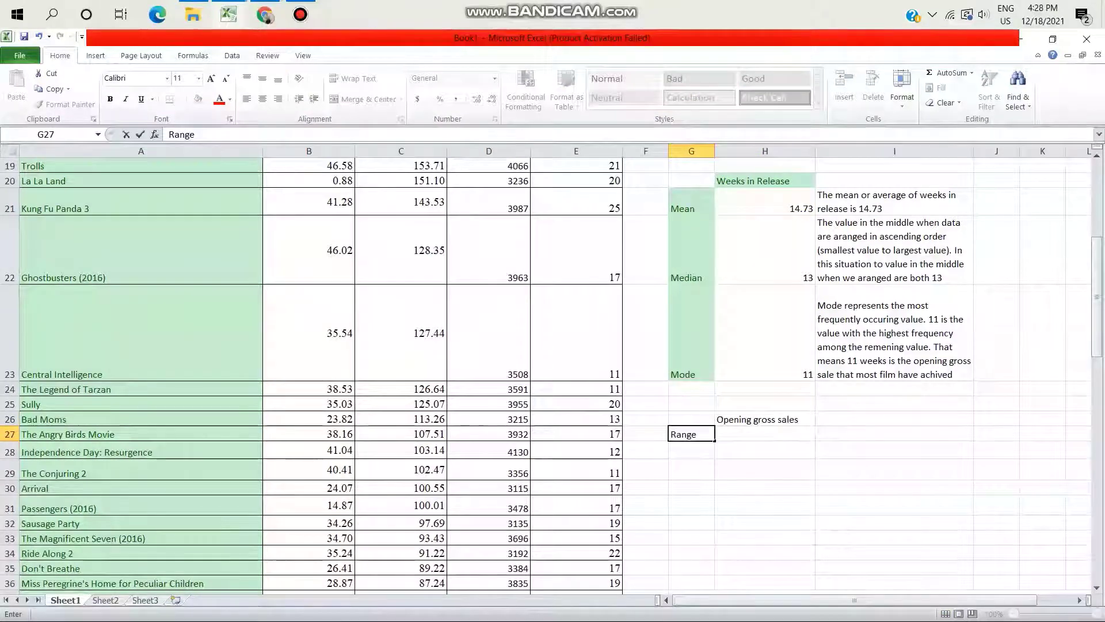
key(Left)
key(Down)
key(Right)
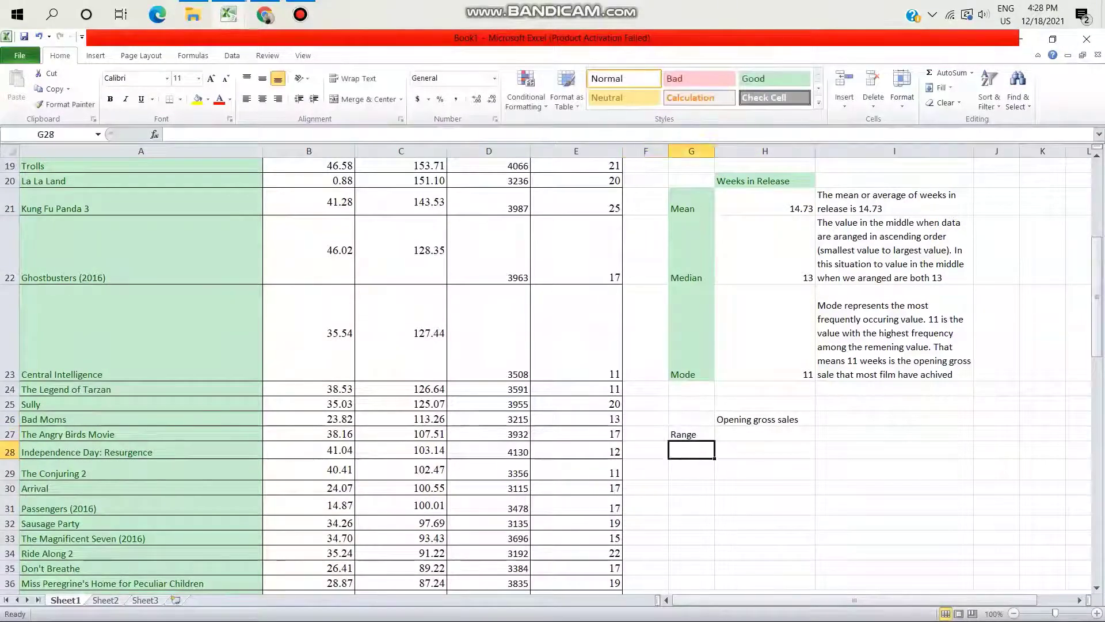
text(Max)
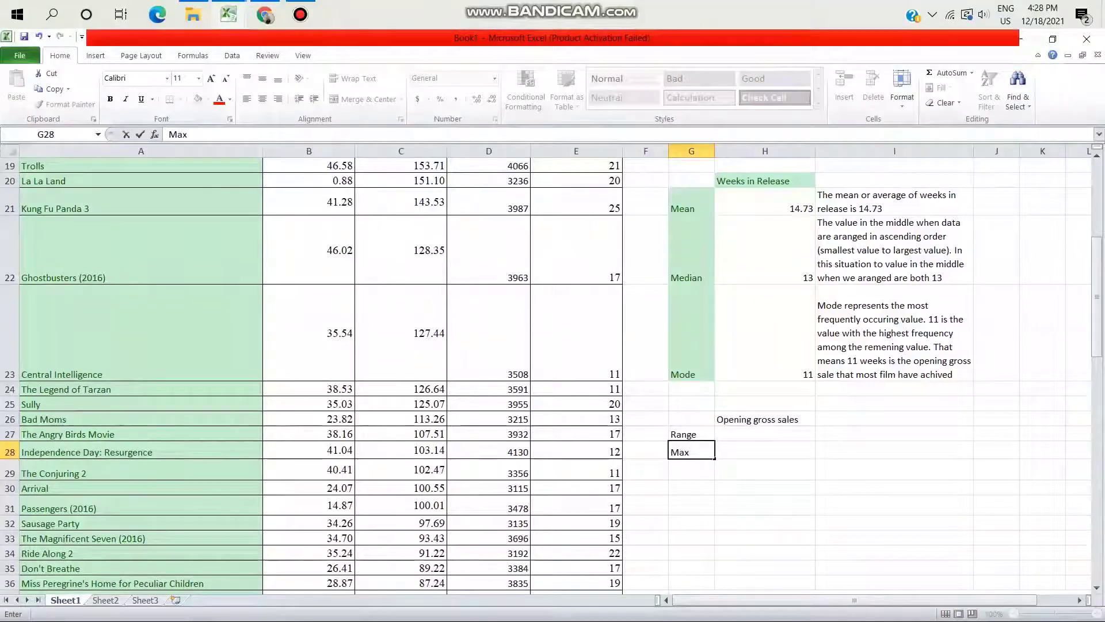
key(Return)
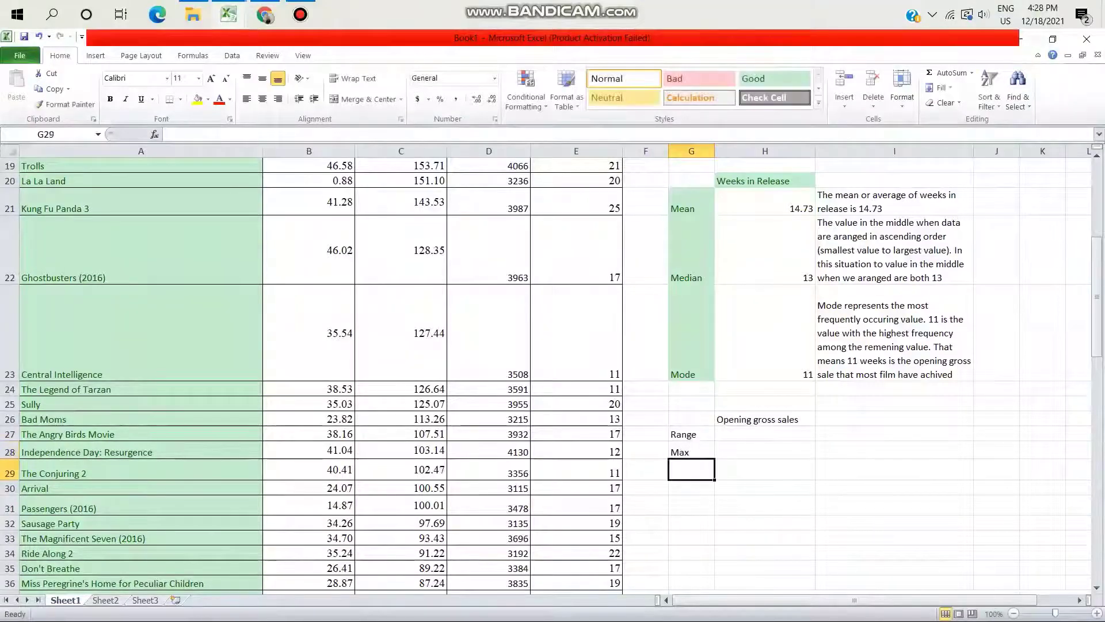
text(Min)
key(Return)
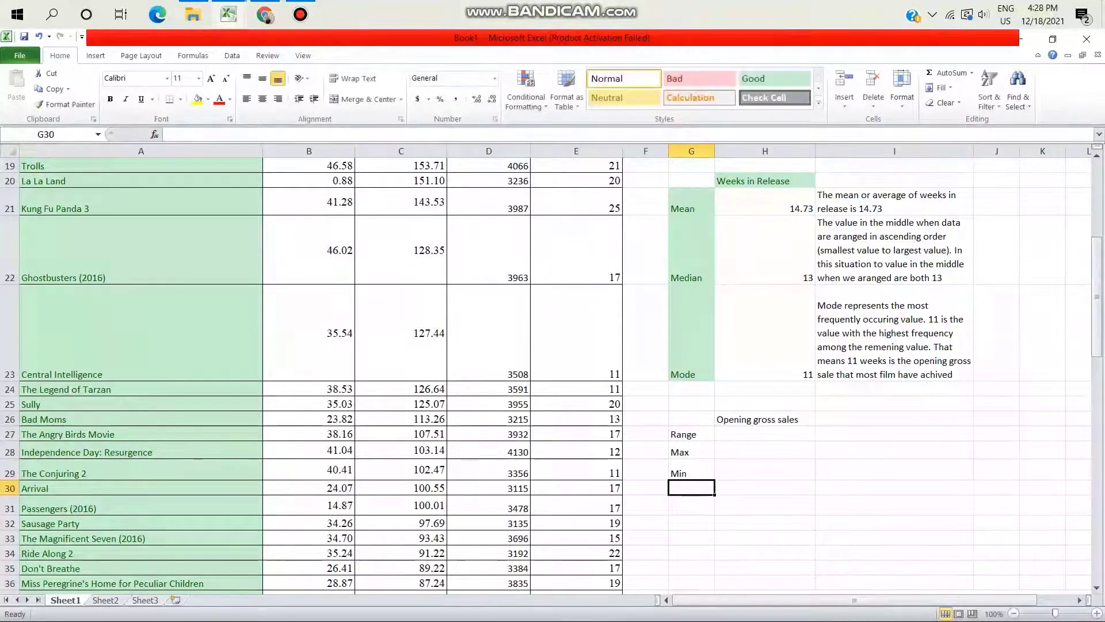
Clear the draft range table's heading and row labels from G26:H29
key(Right)
key(Down)
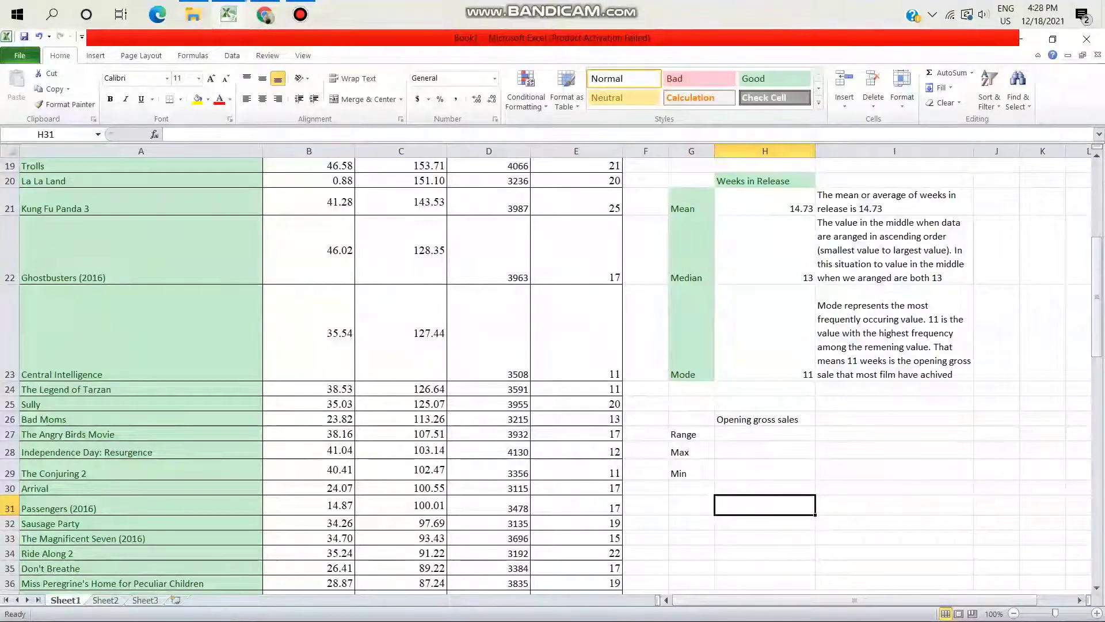
drag(690, 419, 766, 473)
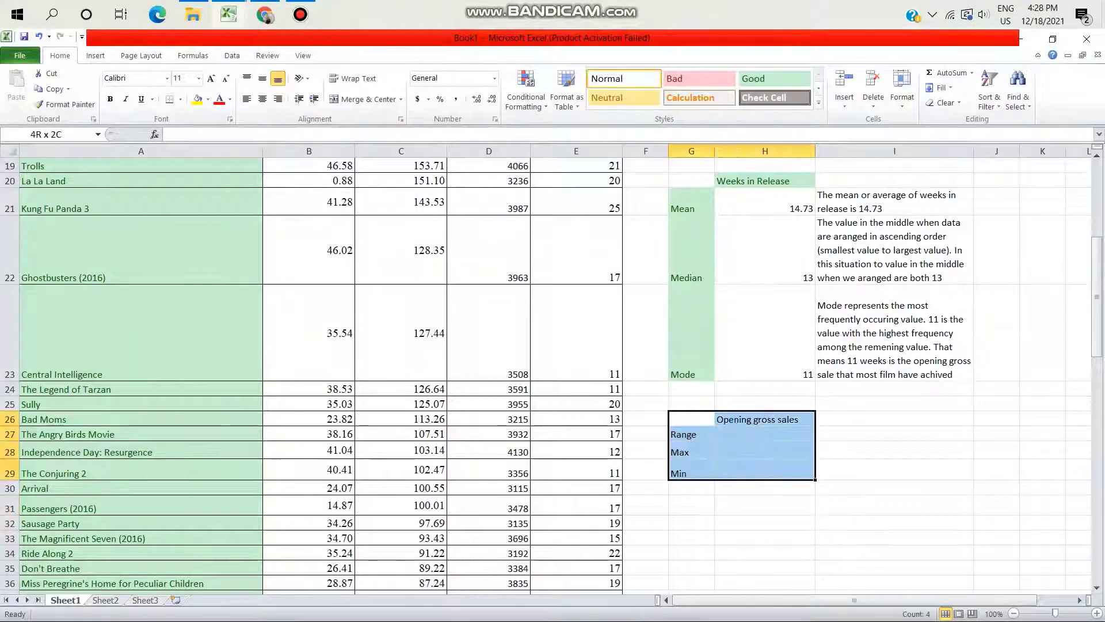
key(Delete)
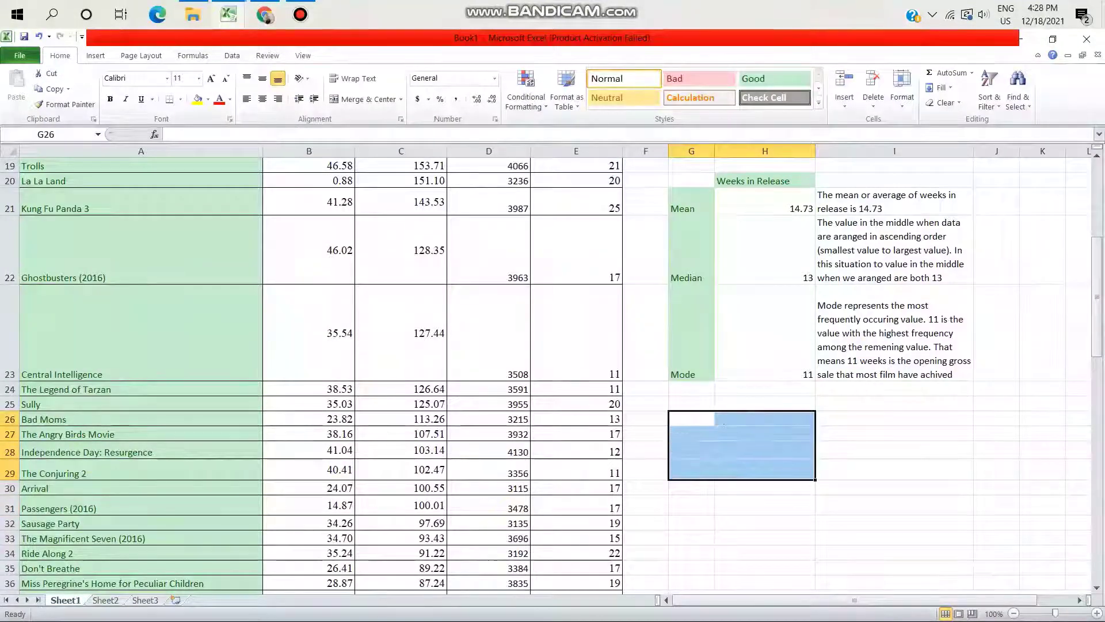
Enter the label "Opening gross sales" in G27 and widen column G to fit the text
click(691, 434)
text(Open)
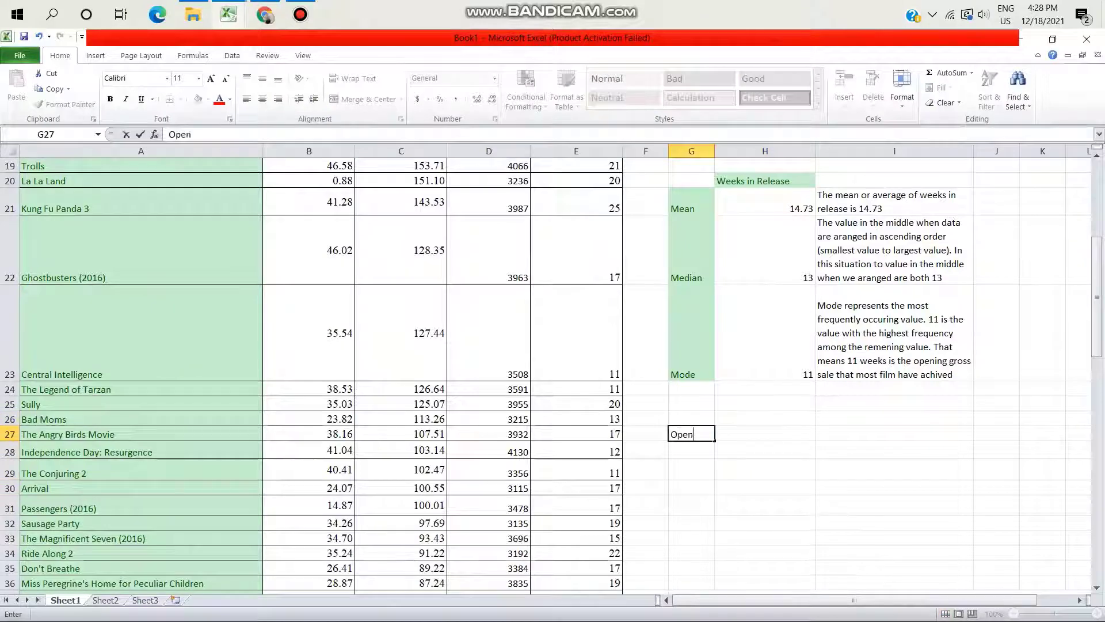
text(on)
key(BackSpace)
key(BackSpace)
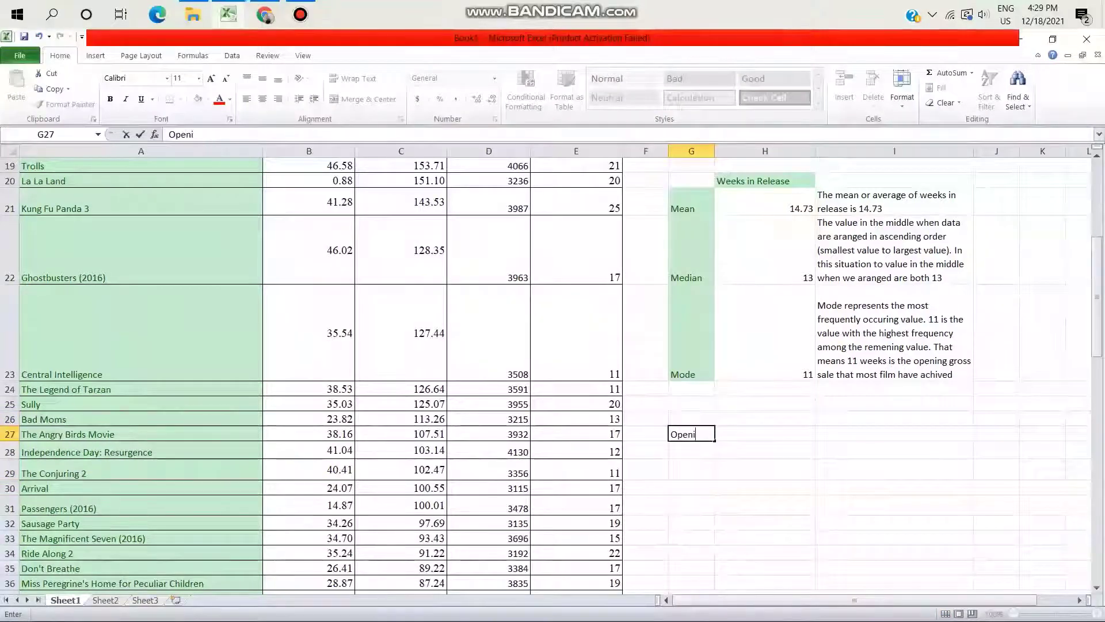
text(ing gro)
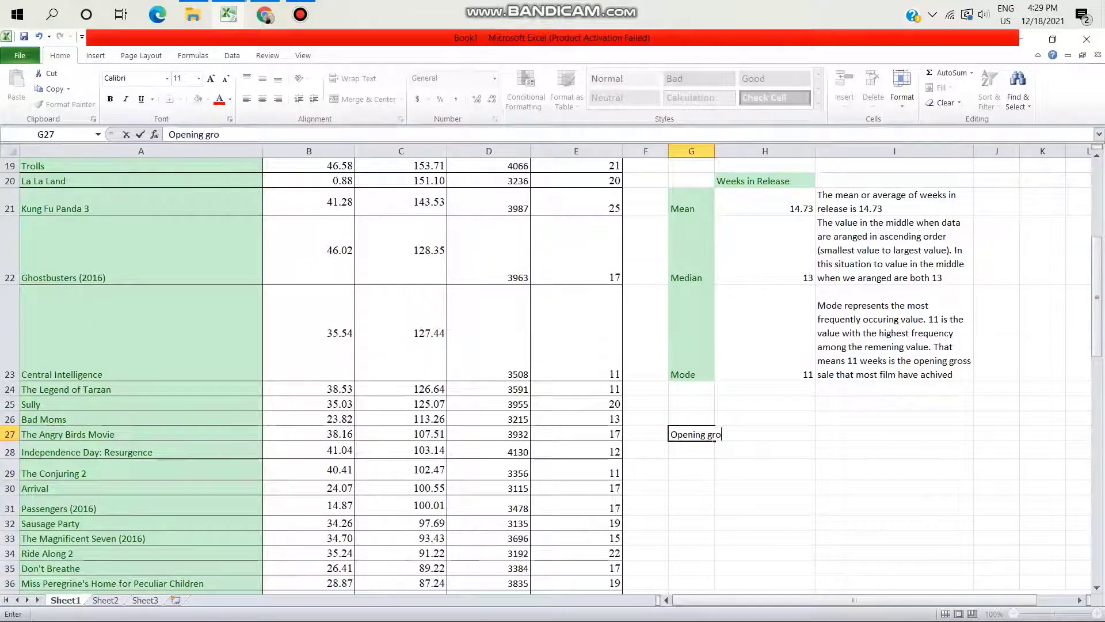
text(ss sale)
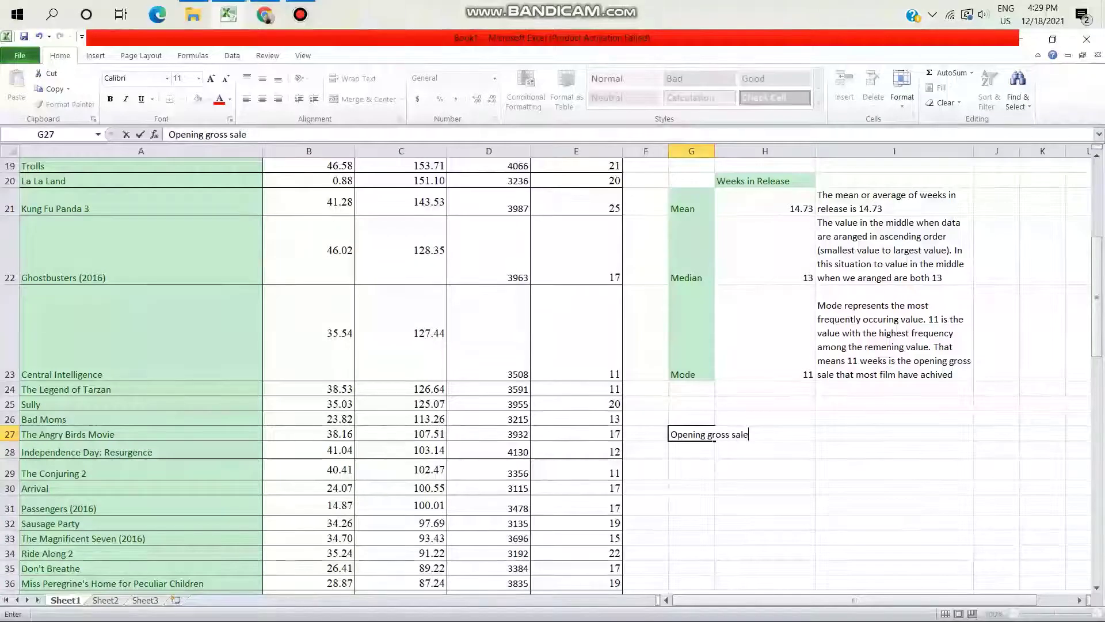
text(s)
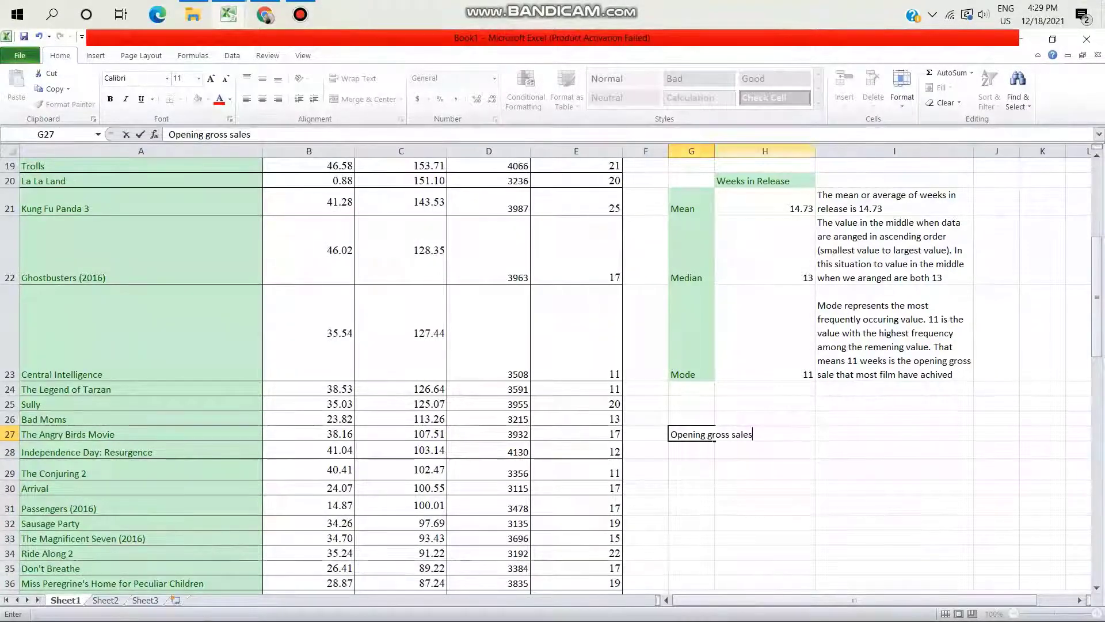
click(692, 151)
drag(714, 151, 769, 151)
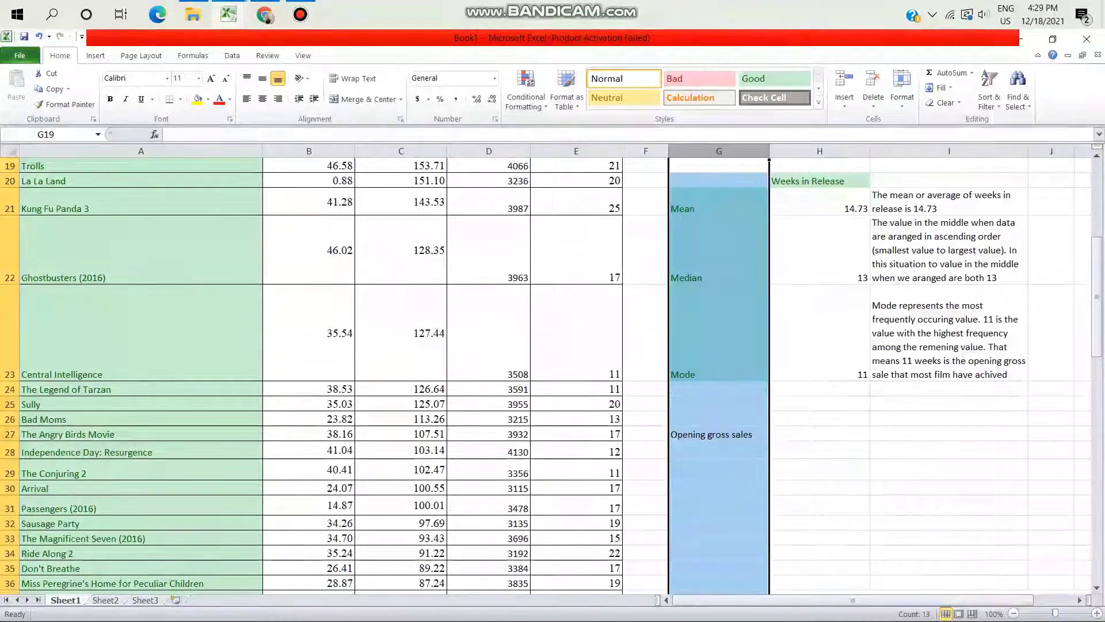
Add the labels Range, Max and Min in H27:H29 beside the opening gross sales label
click(819, 434)
text(Ran)
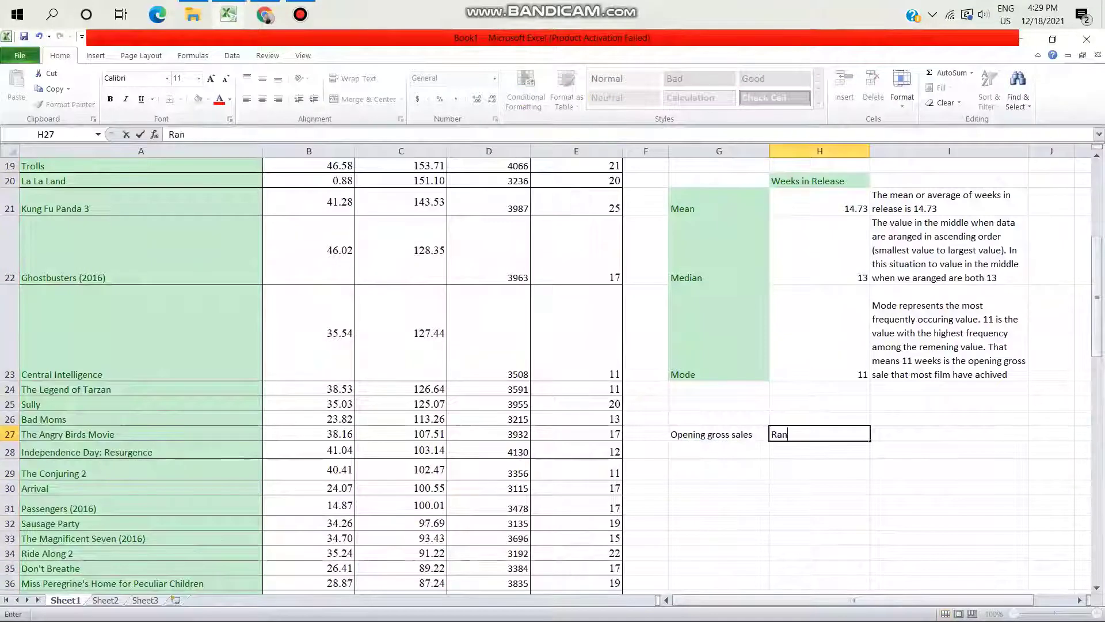
text(ge)
key(Left)
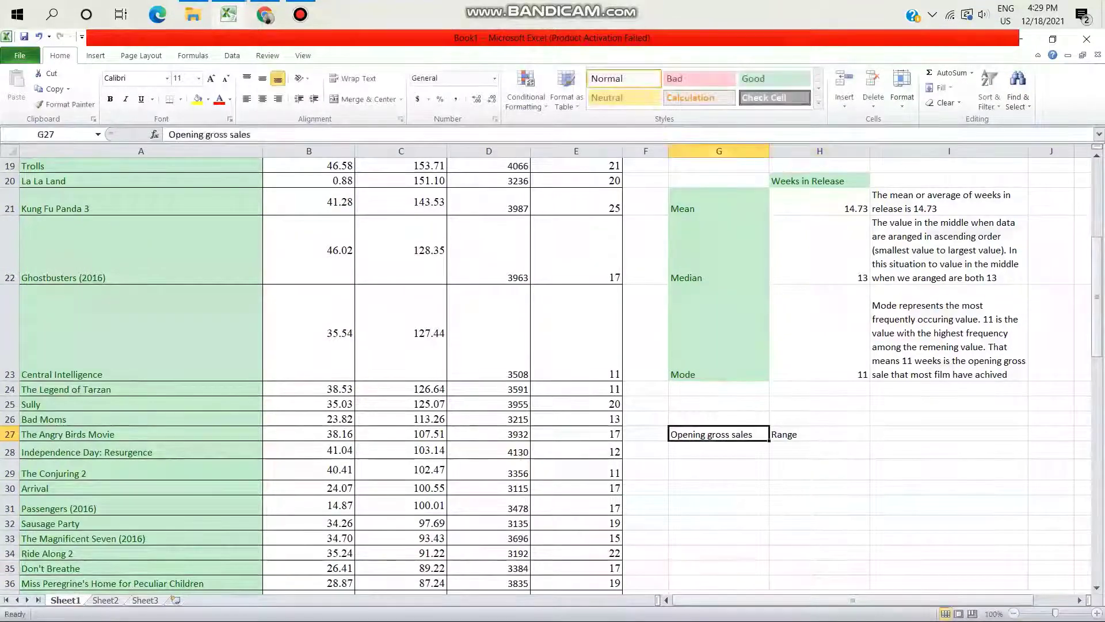
key(Down)
key(Right)
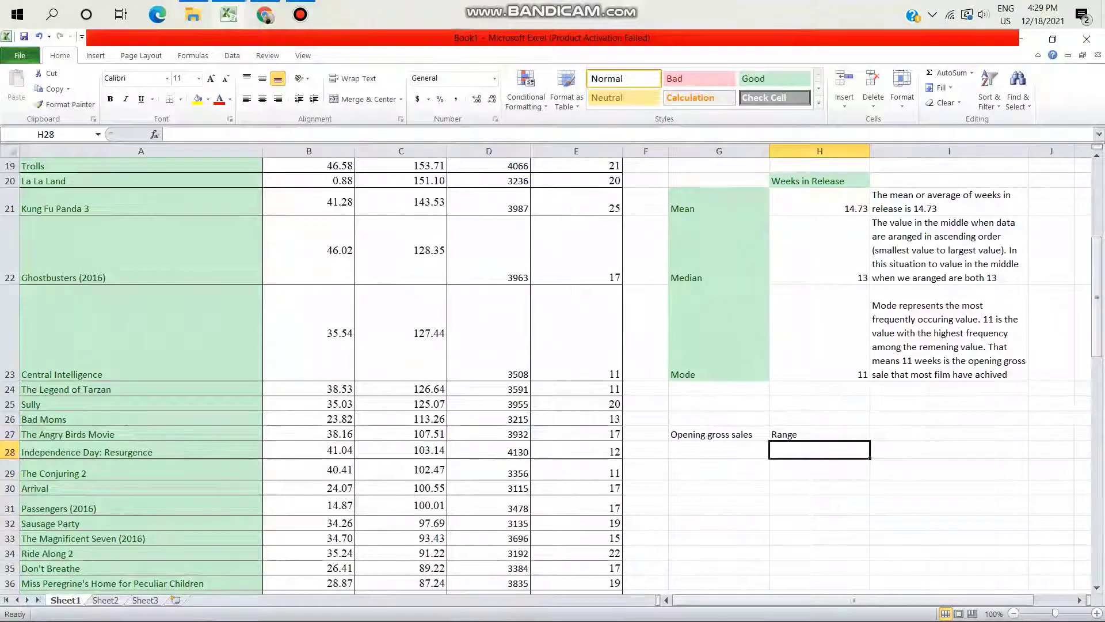
text(Max)
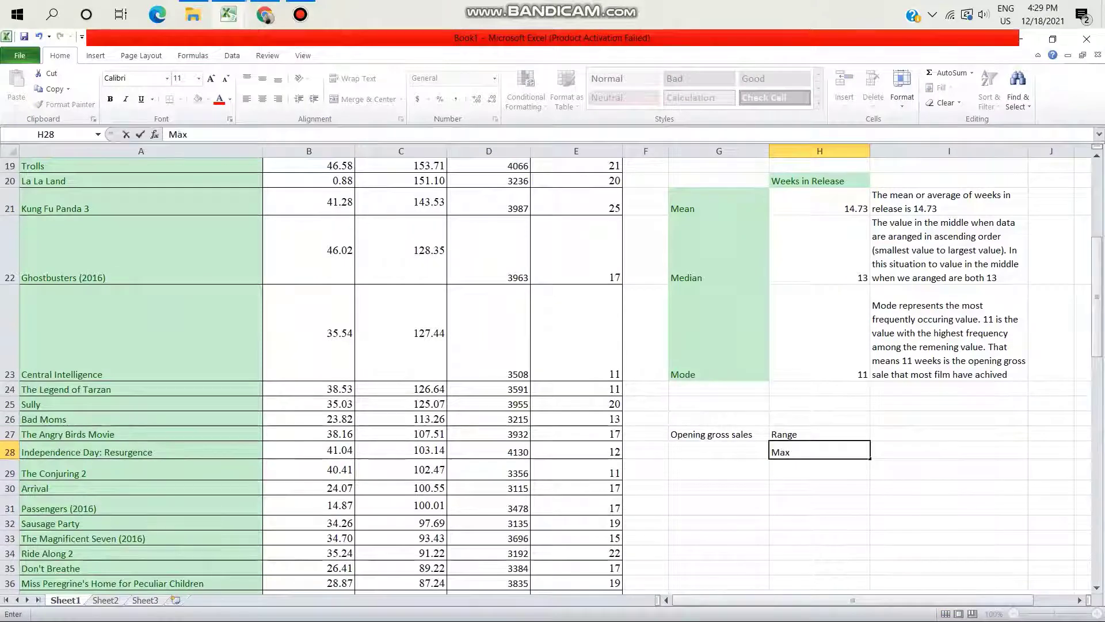
key(Return)
text(Min)
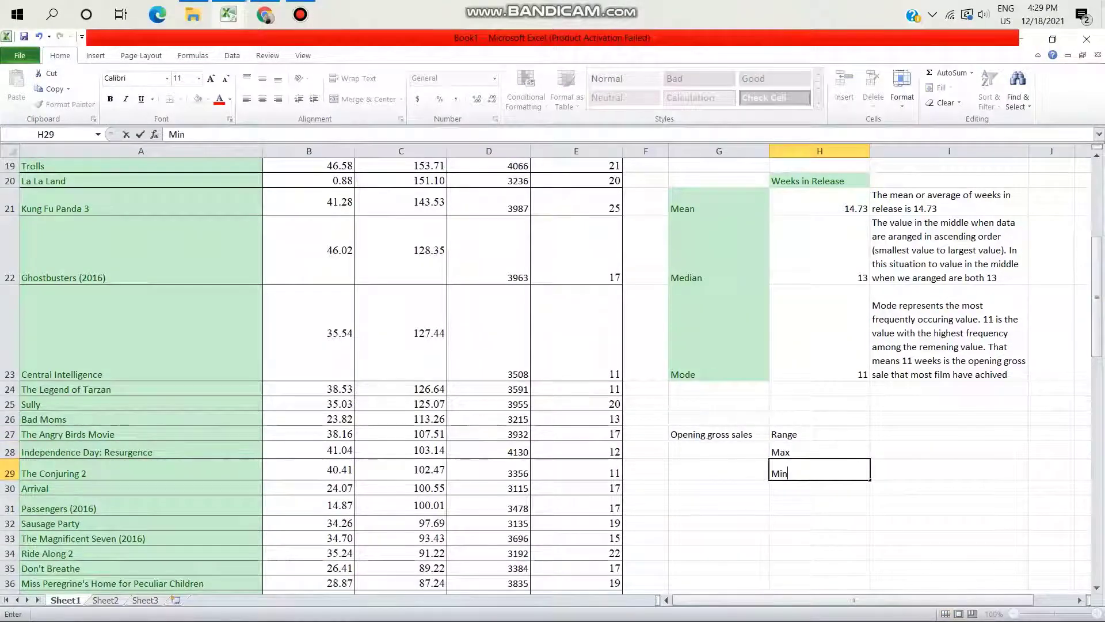
key(Return)
Enter the label "Total gross sales" in G30 under the opening gross sales block
key(Left)
text(T)
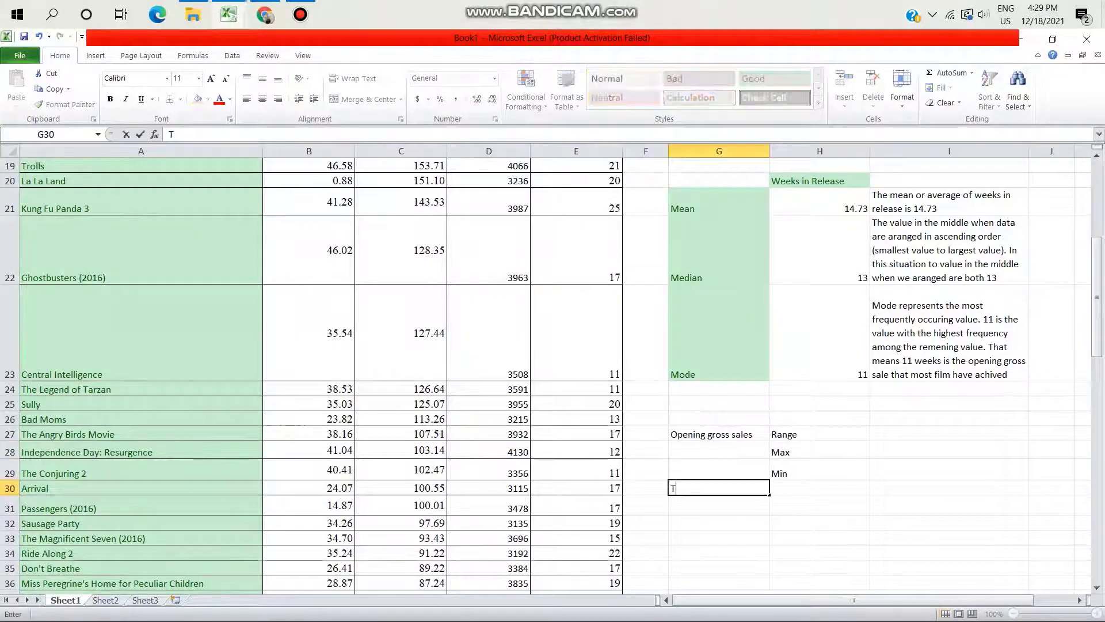
text(otal gross)
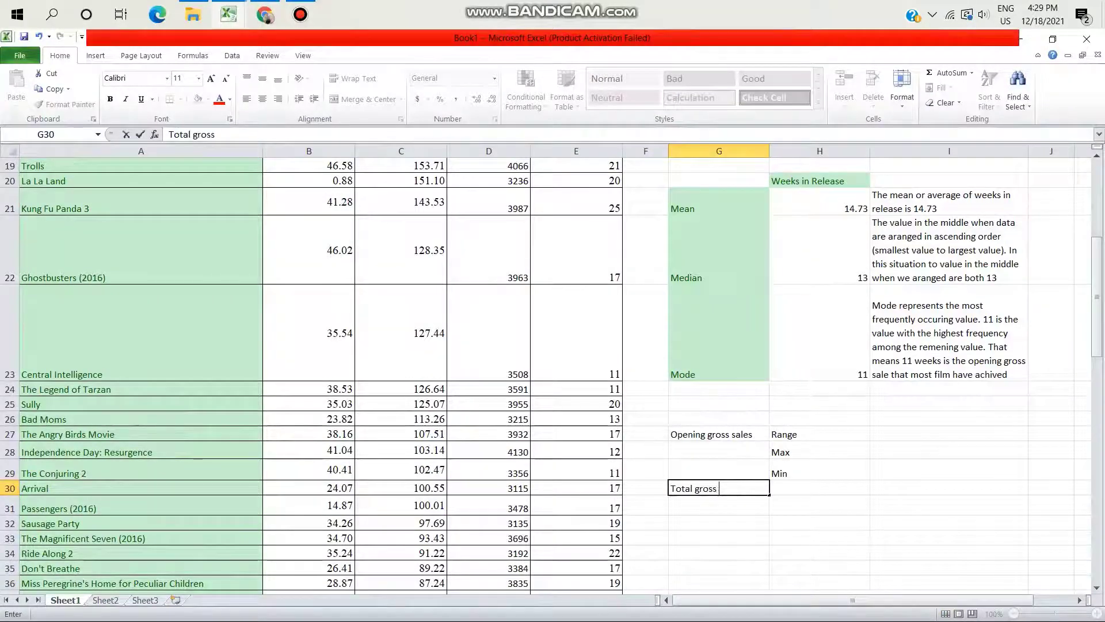
text( sales)
key(Tab)
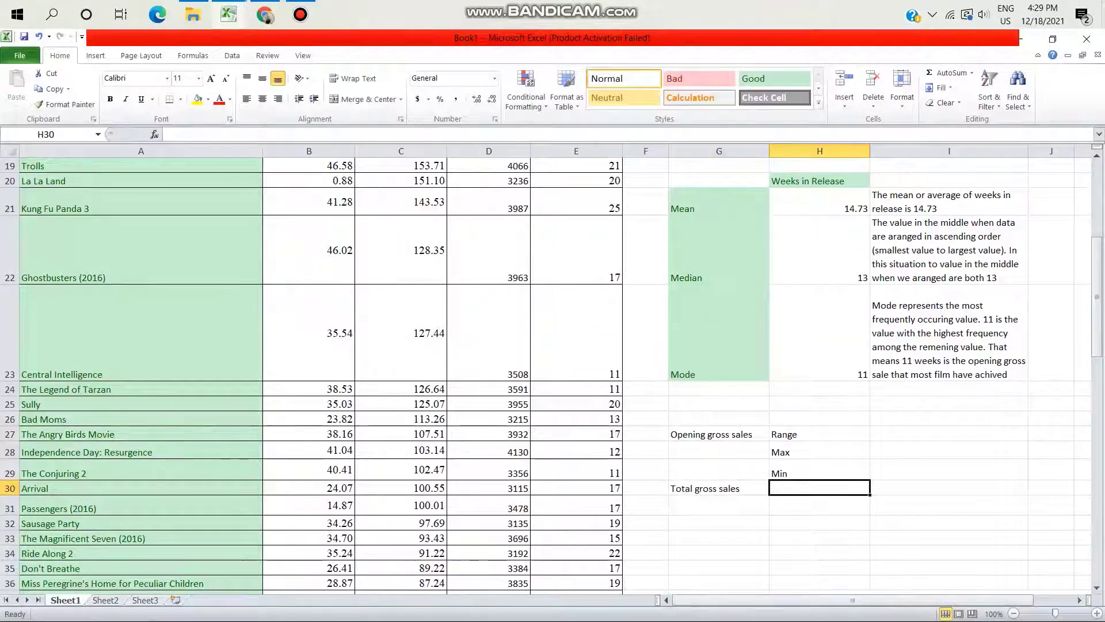
Enter the label "Number of theaters" in G33, three rows below the total gross sales label
click(720, 538)
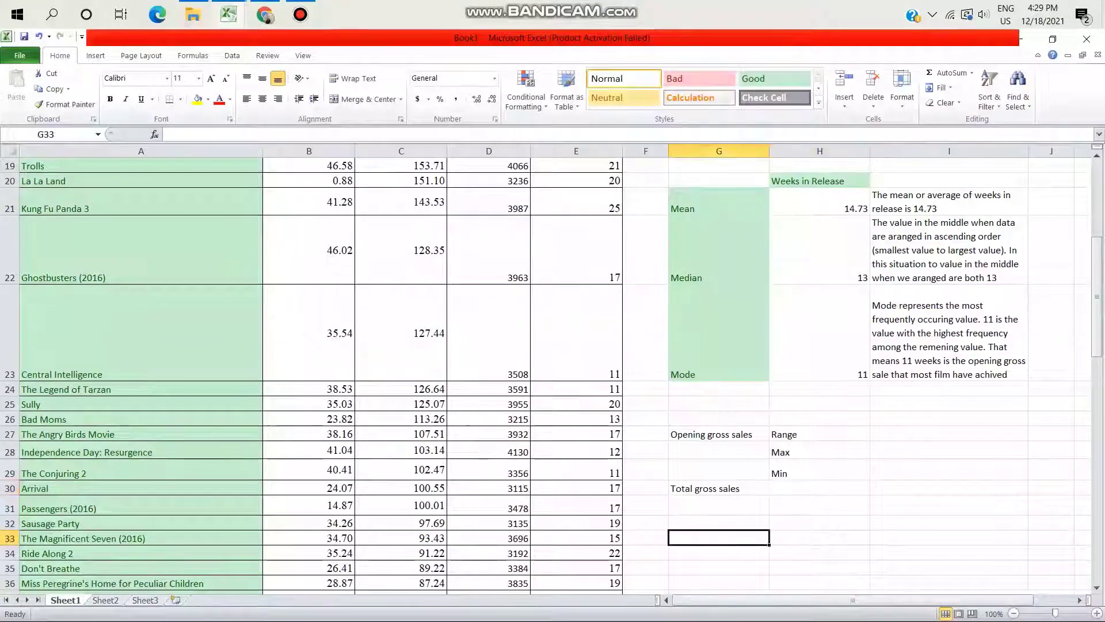
text(Nu)
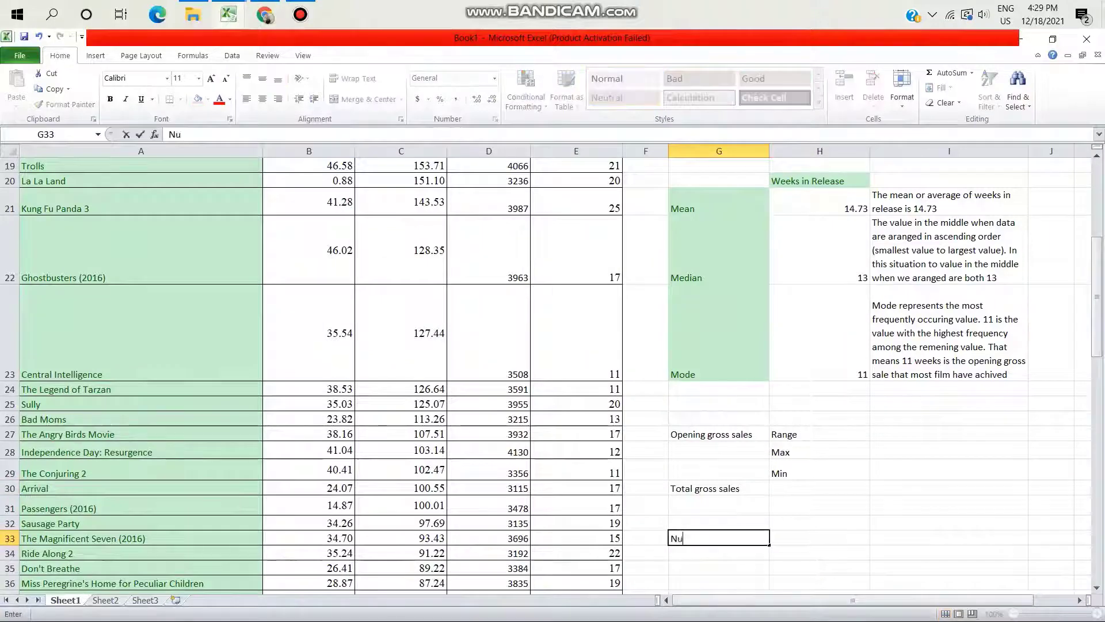
text(mber)
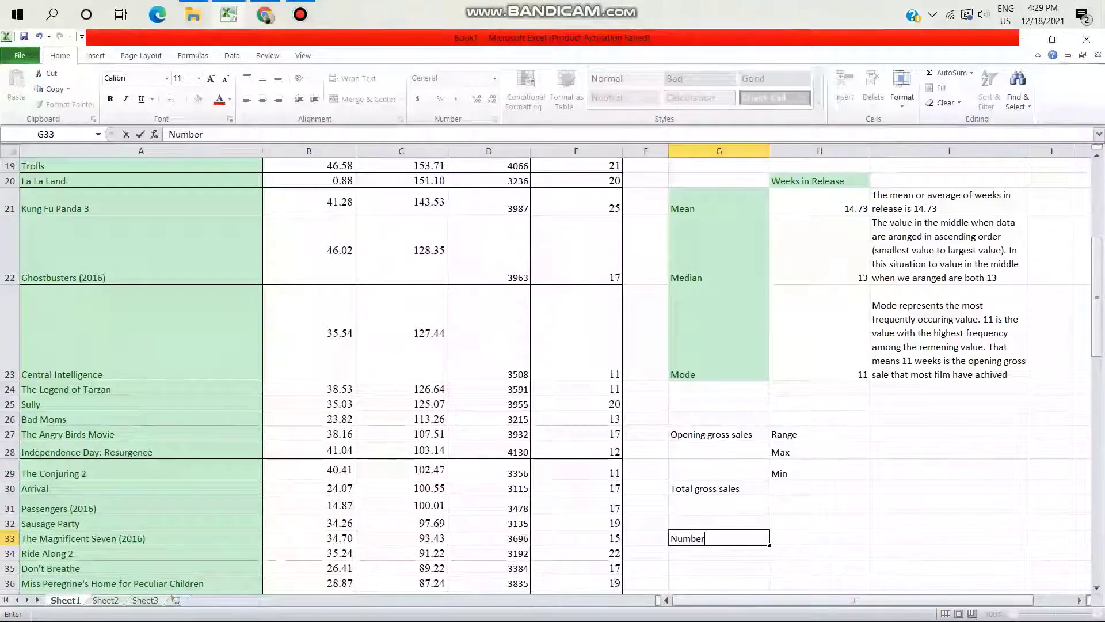
text( of thea)
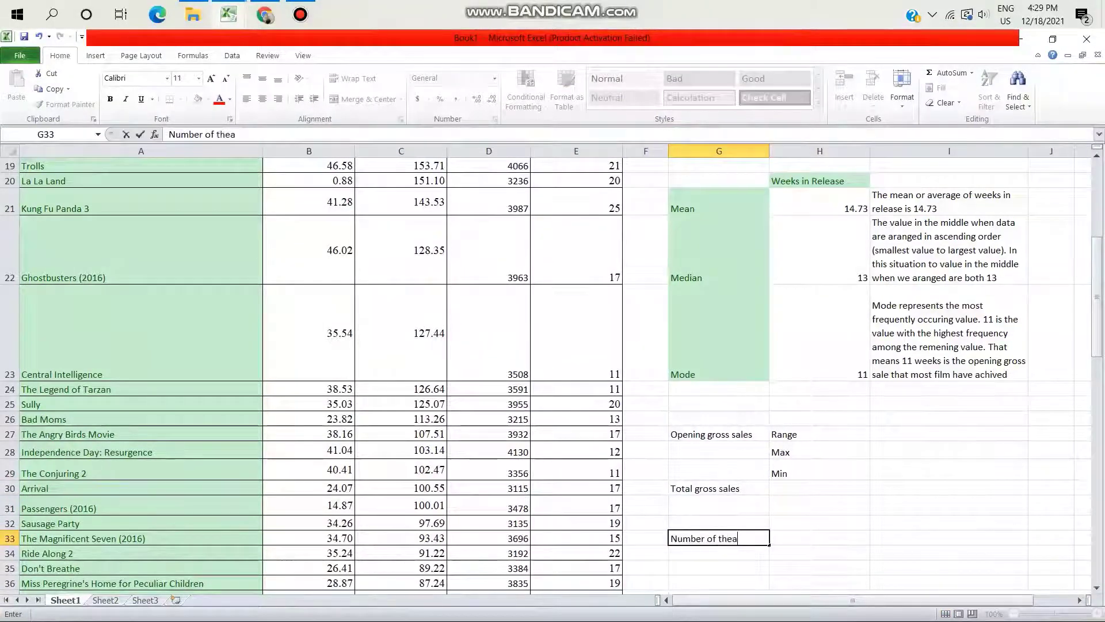
text(ters)
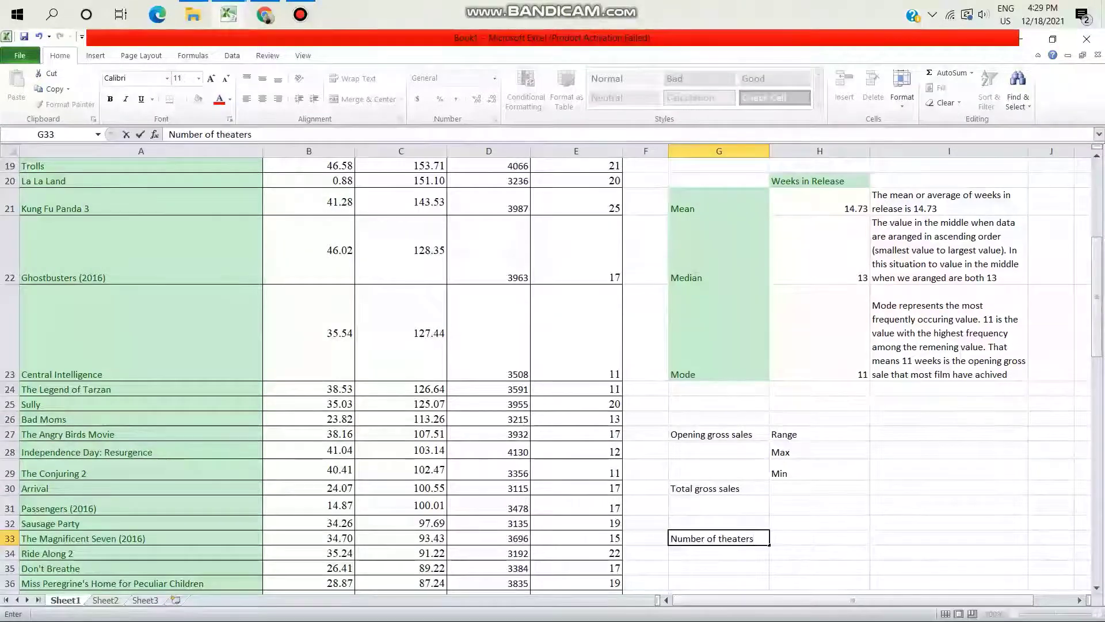
key(Return)
key(Return)
key(Return)
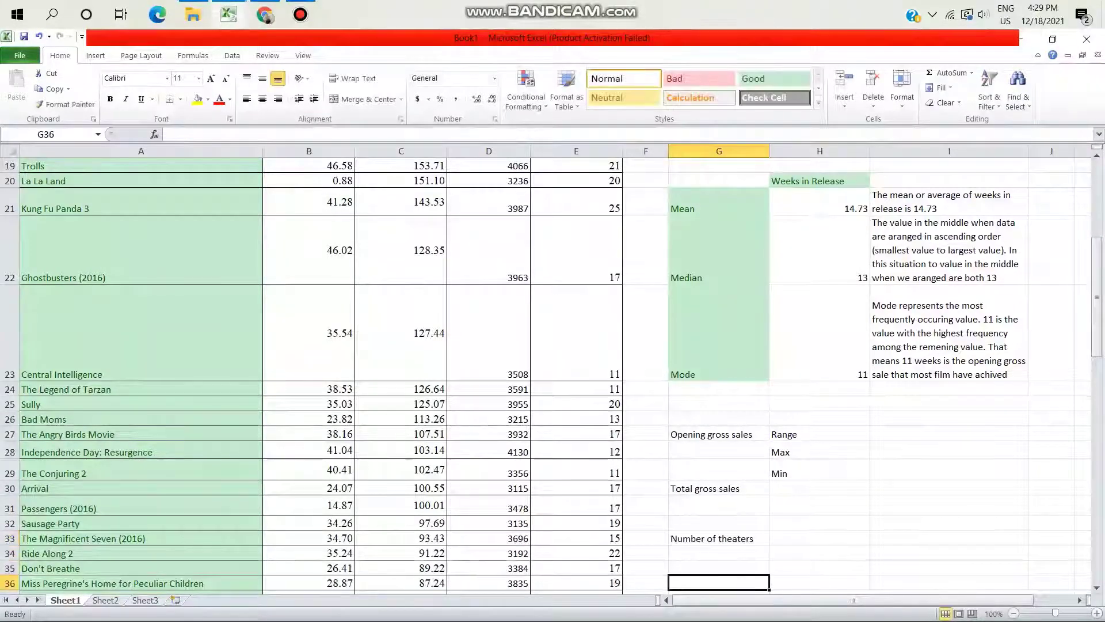
Enter the label "Weeks in release" in G36, three rows below the number of theaters label
text(We)
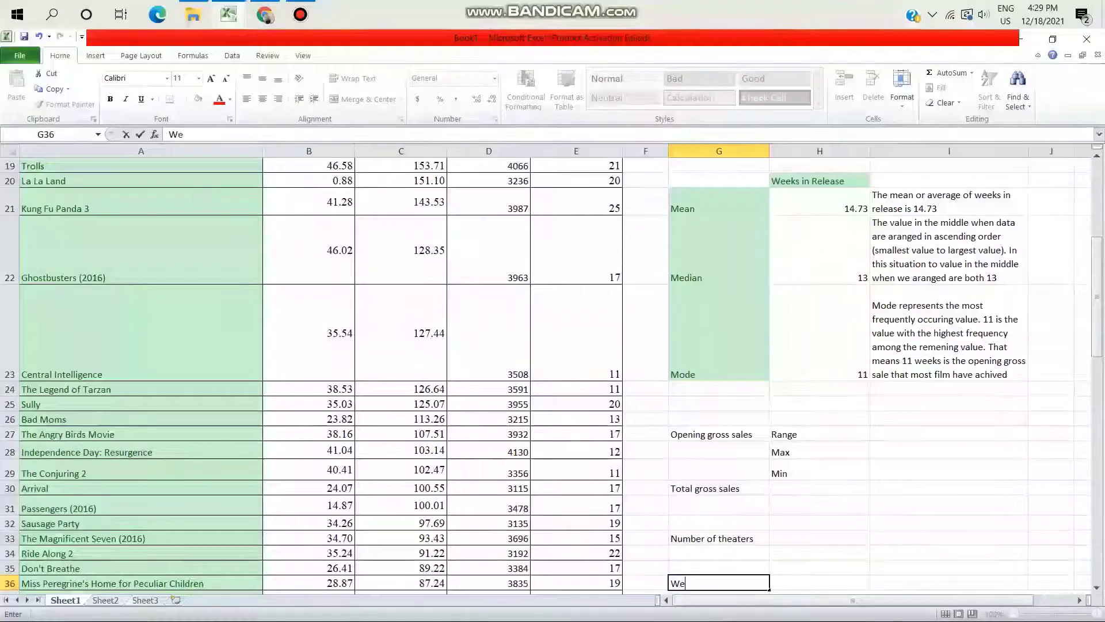
text(eks in)
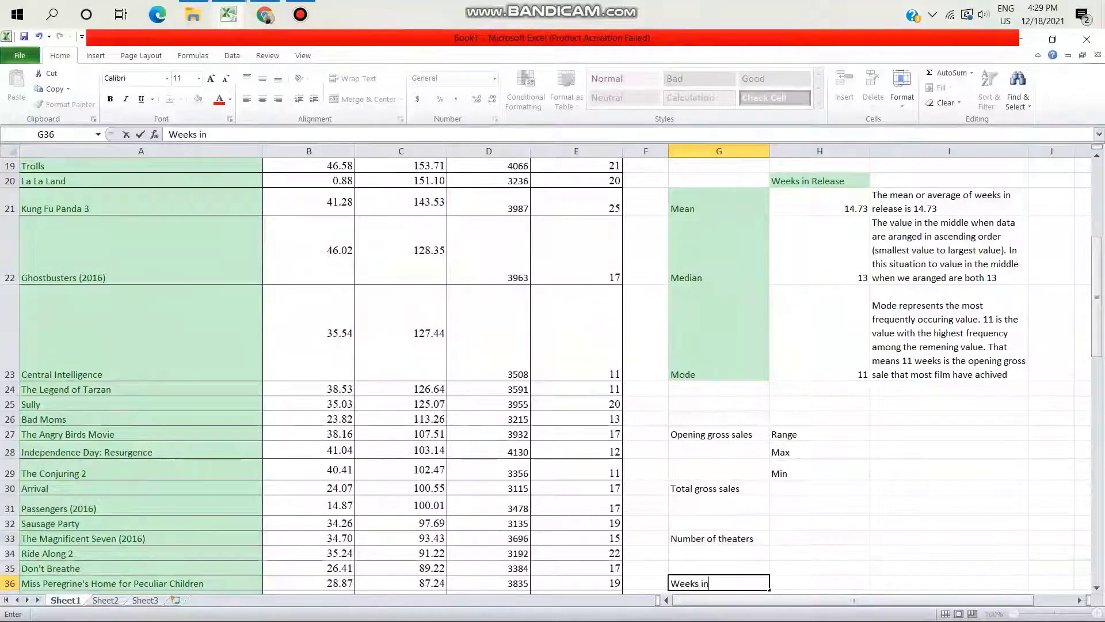
text( relea)
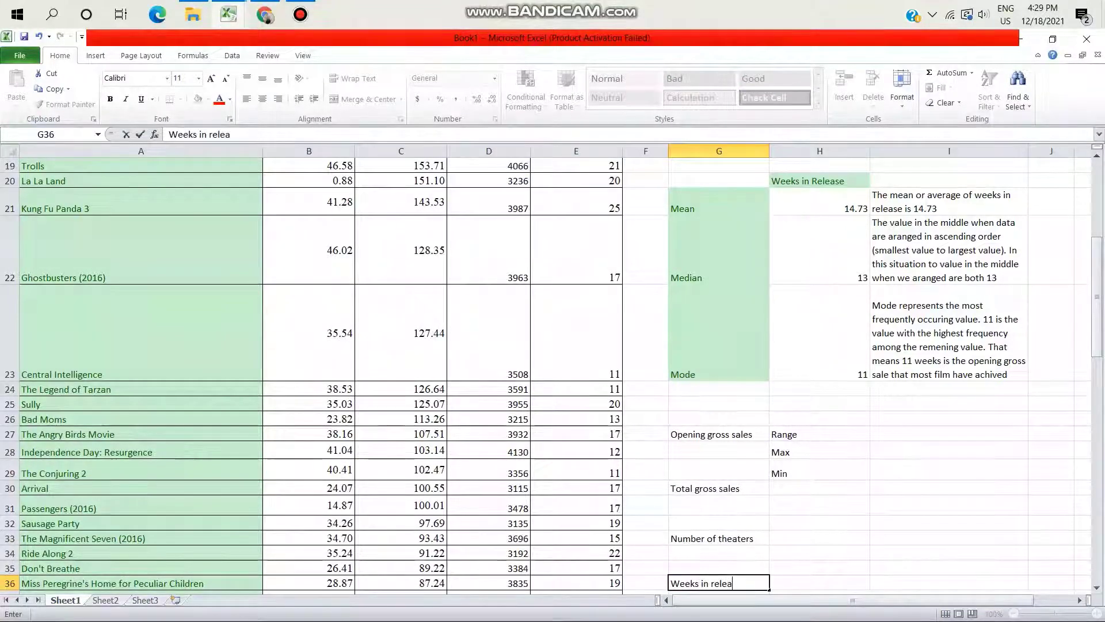
text(se)
key(Tab)
Copy the Range, Max and Min labels from H27:H29 into H30:H32, H33:H35 and H36:H38 for the other three variables
key(Up)
key(Up)
key(Up)
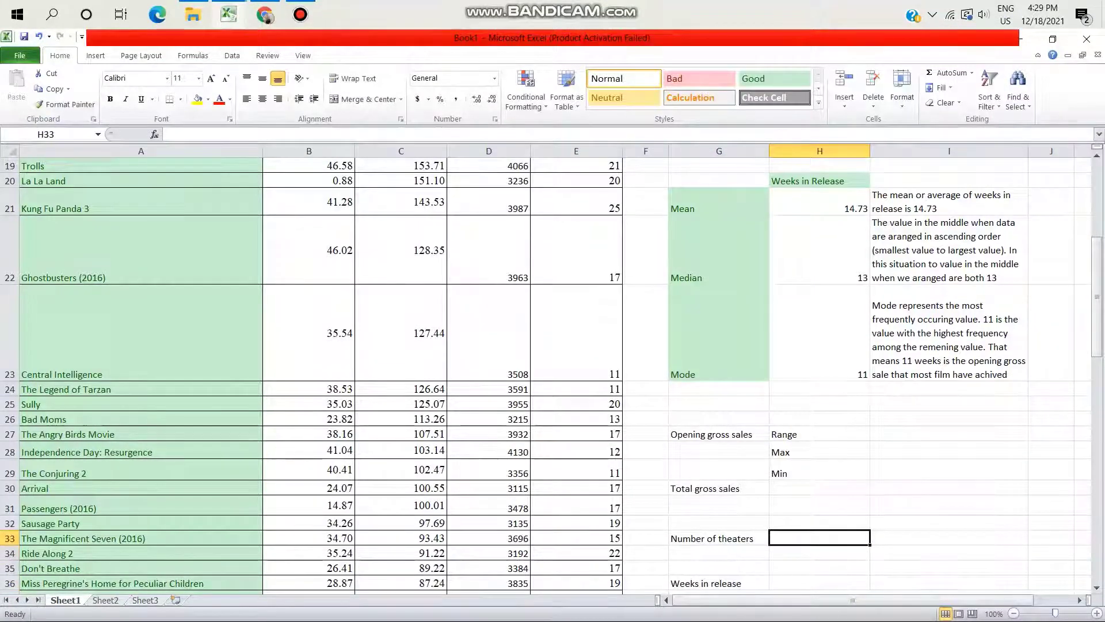
drag(819, 434, 818, 471)
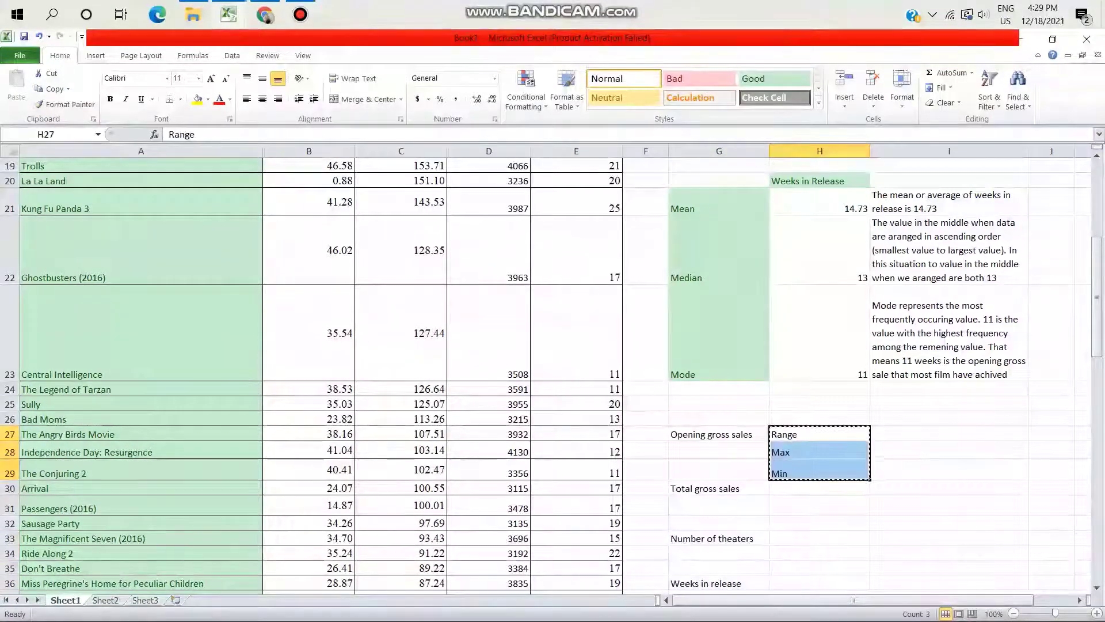
key(ctrl+c)
click(820, 488)
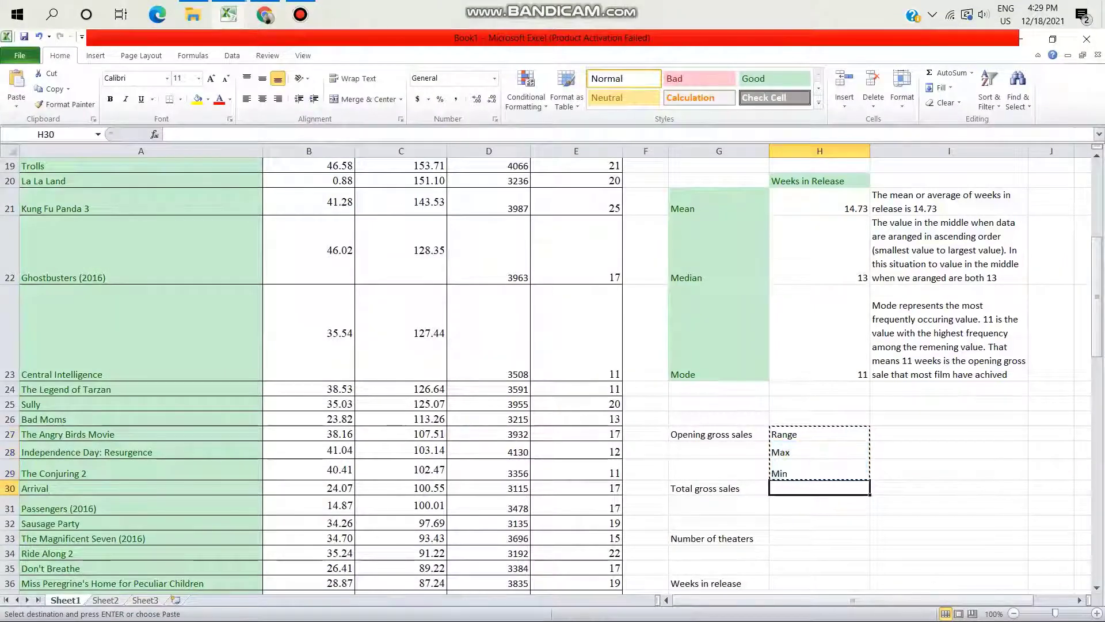
key(ctrl+v)
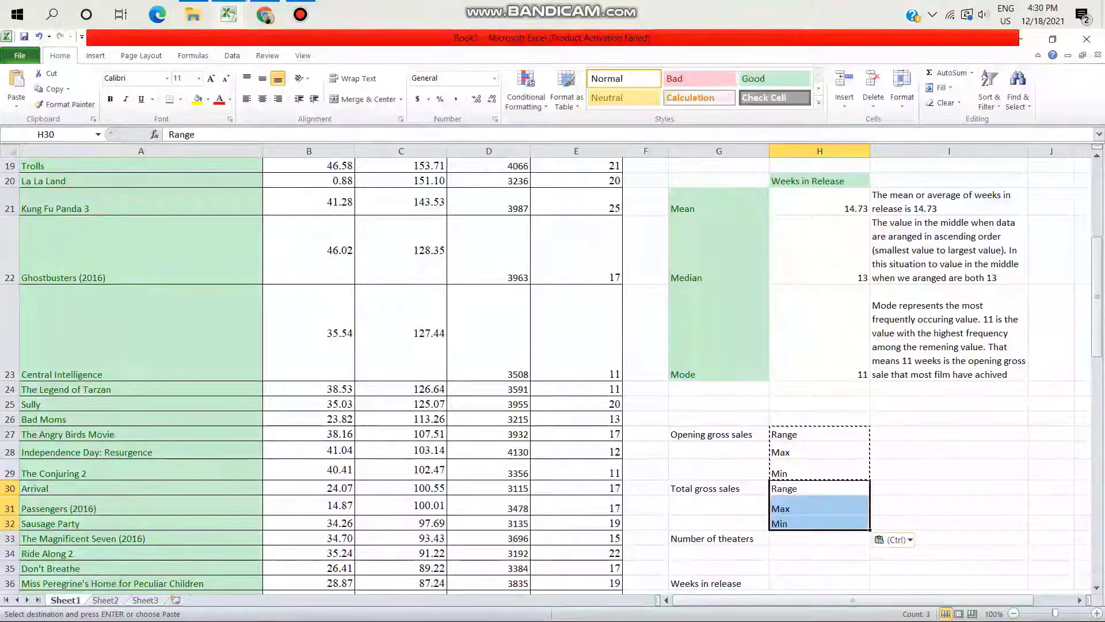
click(819, 538)
key(ctrl+v)
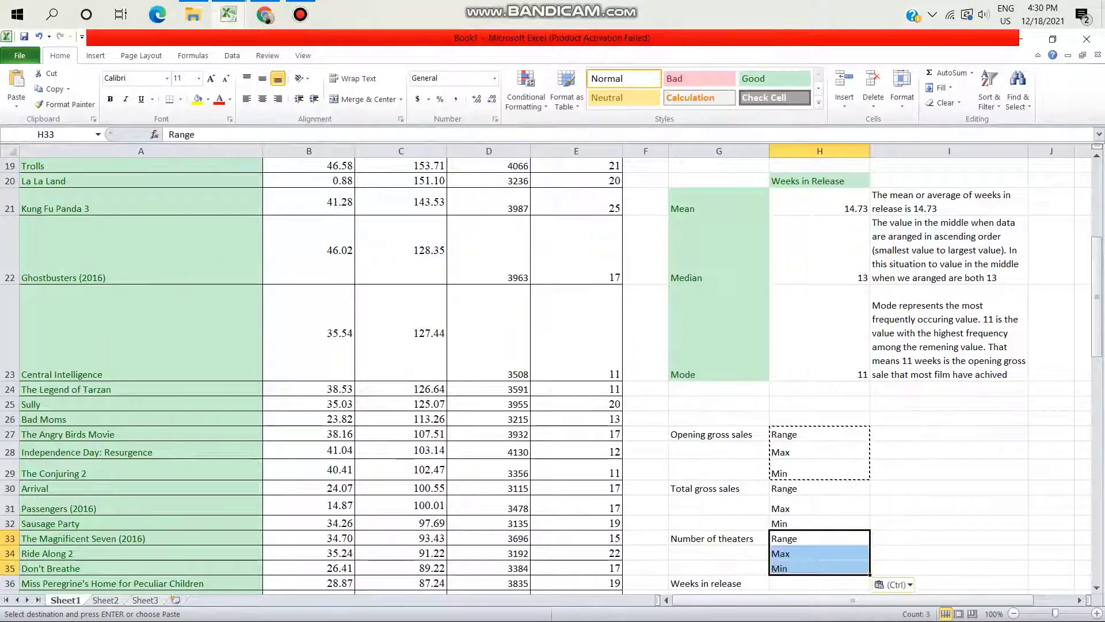
scroll(553, 374, down, 2)
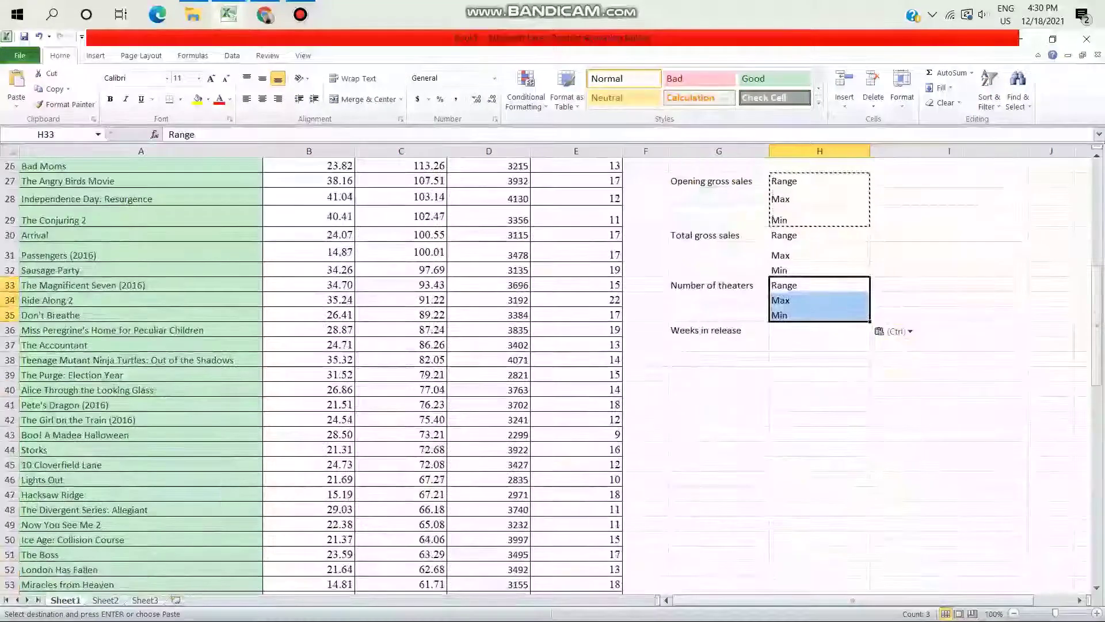
click(819, 330)
key(ctrl+v)
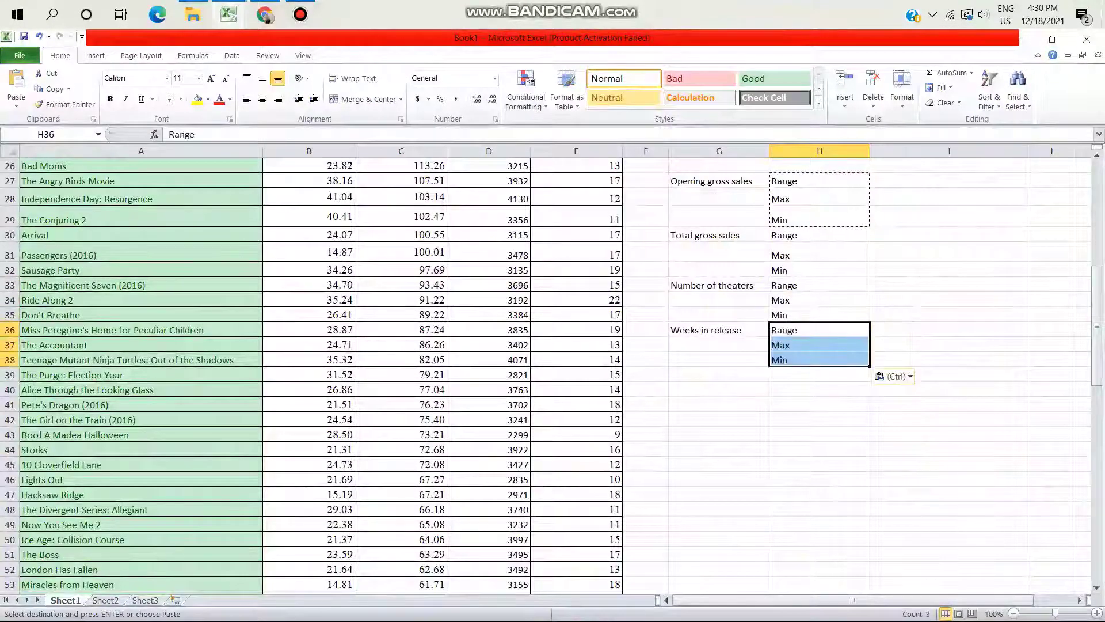
Merge and center G27:G29 so the "Opening gross sales" label spans its Range, Max and Min rows
click(820, 330)
scroll(719, 377, up, 2)
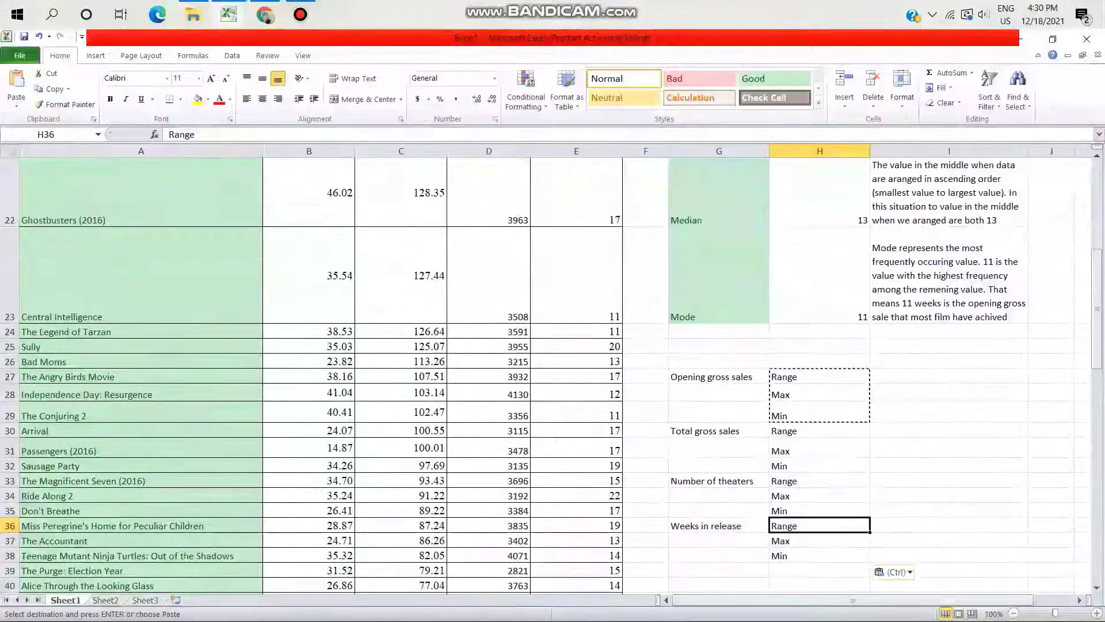
click(720, 377)
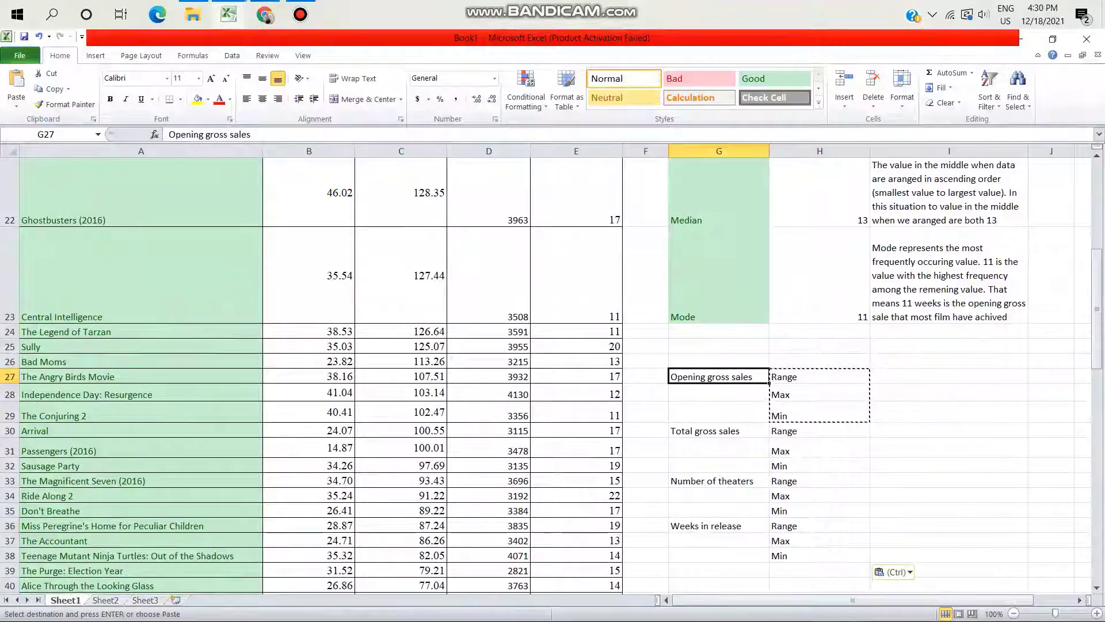
drag(719, 378, 720, 466)
double_click(719, 466)
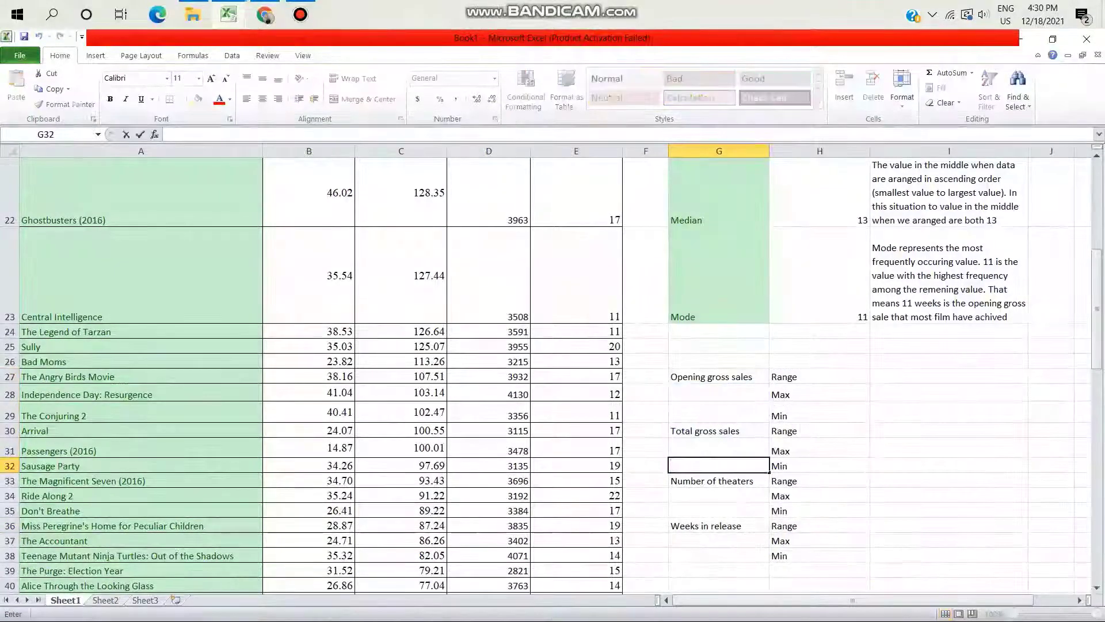
drag(719, 376, 719, 414)
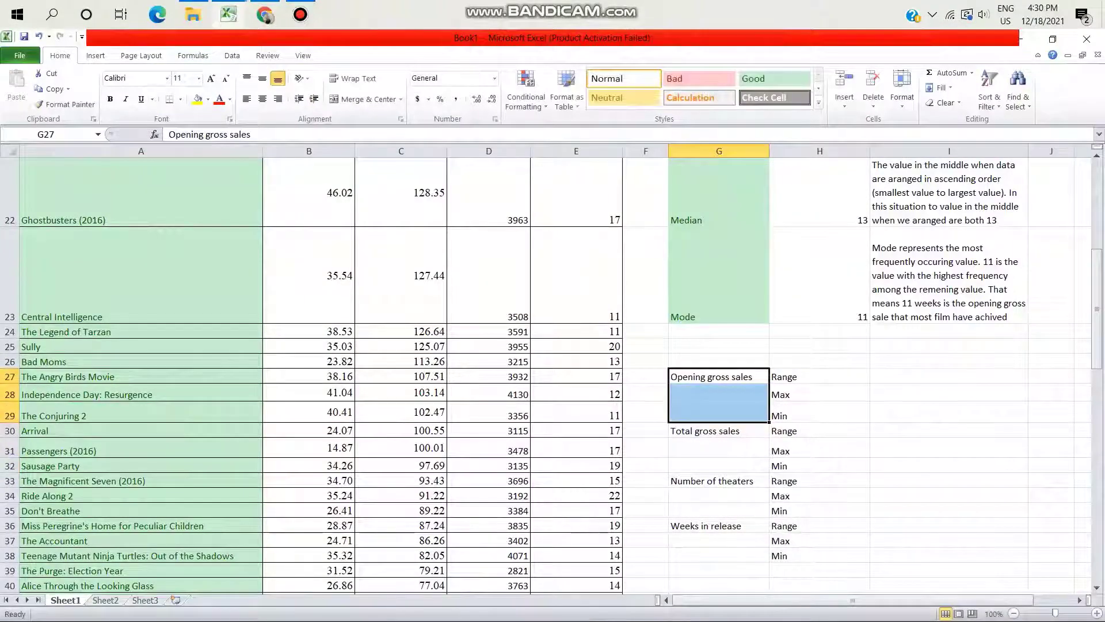
click(363, 100)
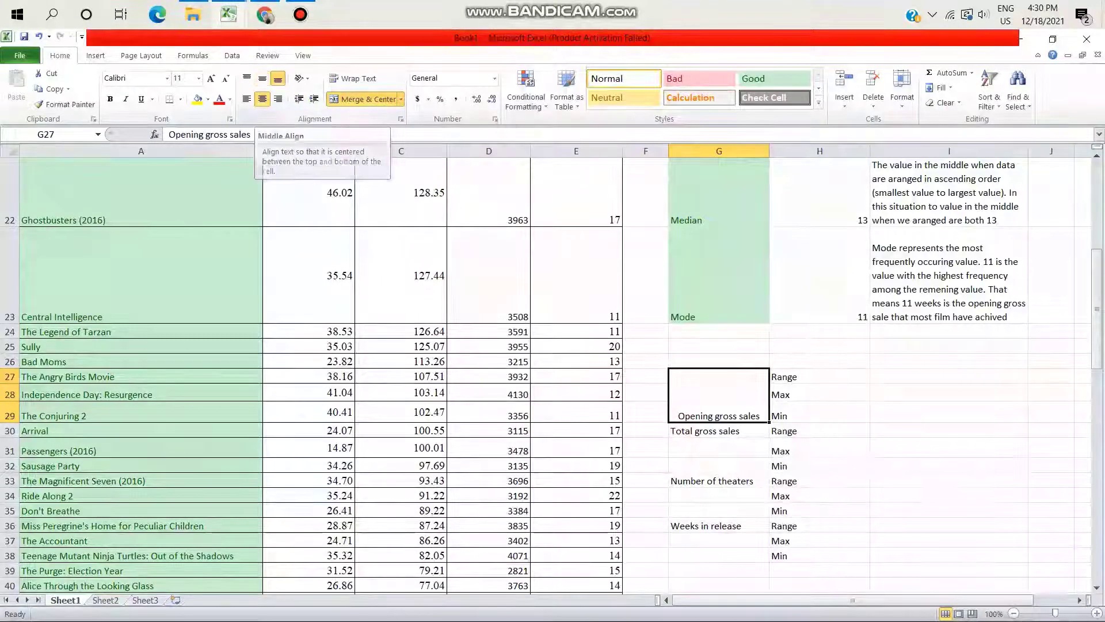
Vertically center the "Opening gross sales" label, and merge G30:G32 with "Total gross sales" centered both horizontally and vertically
click(263, 79)
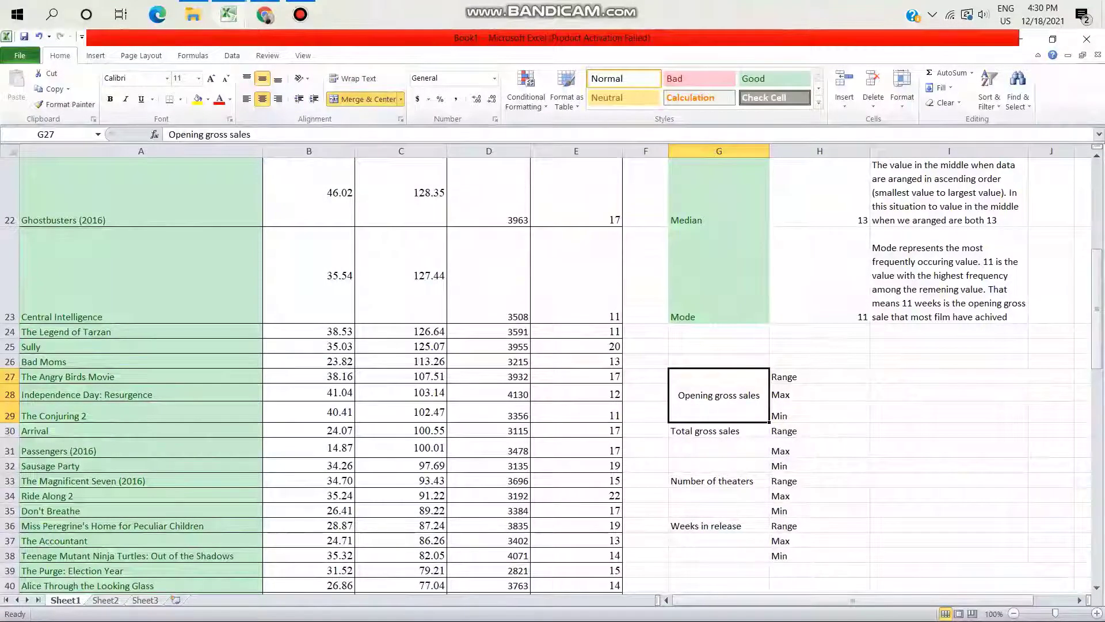
drag(709, 431, 710, 466)
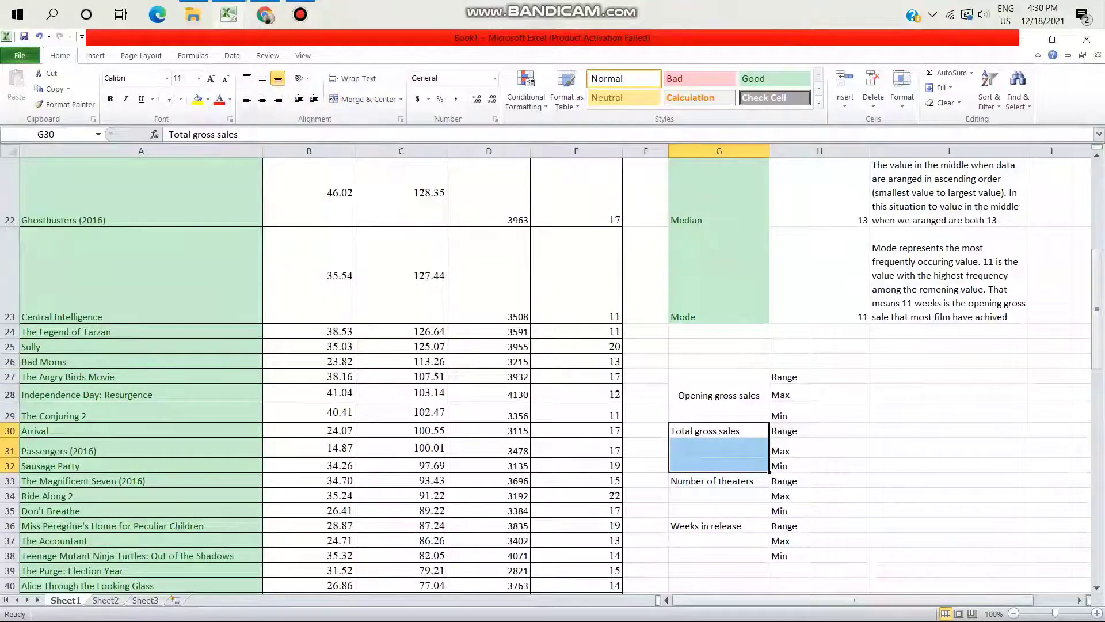
click(363, 99)
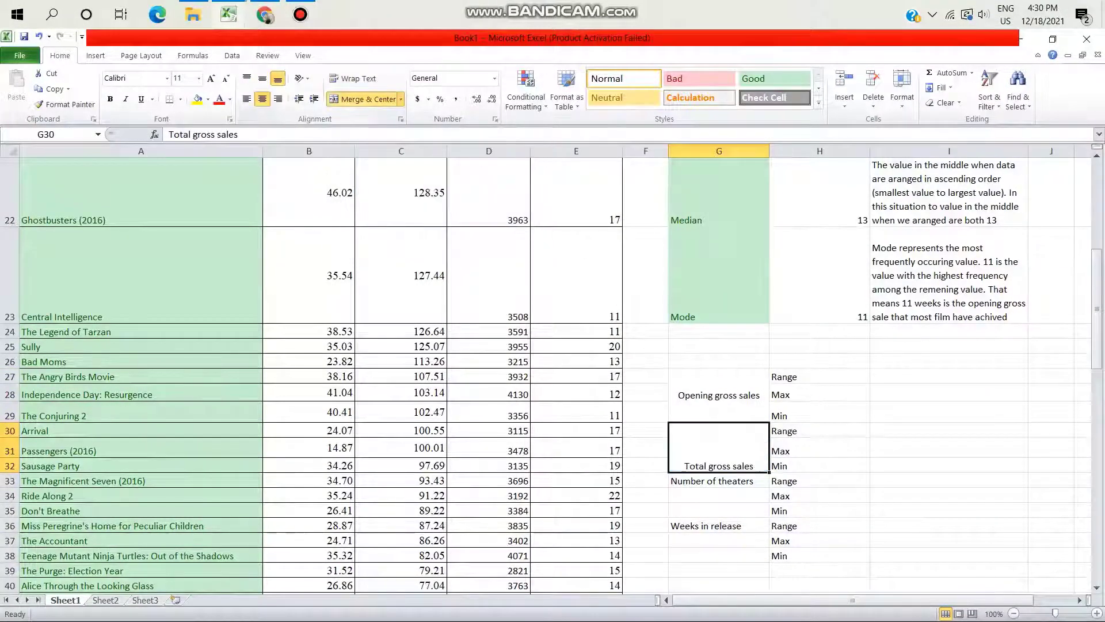
click(263, 78)
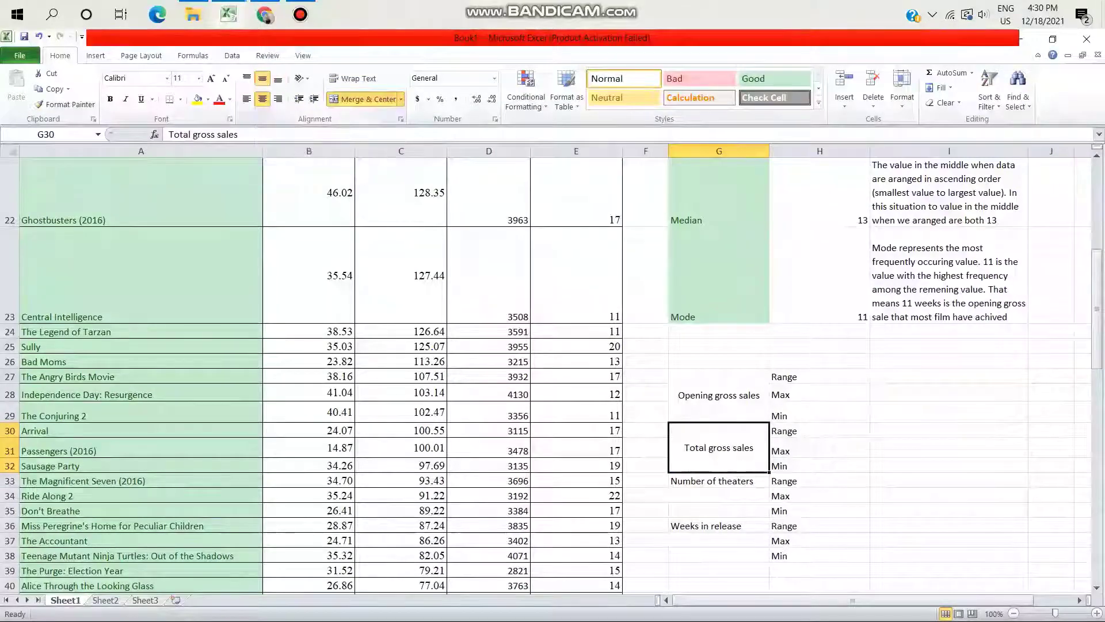
Merge G33:G35 for "Number of theaters" and G36:G38 for "Weeks in release", centering both labels horizontally and vertically
drag(719, 482, 719, 510)
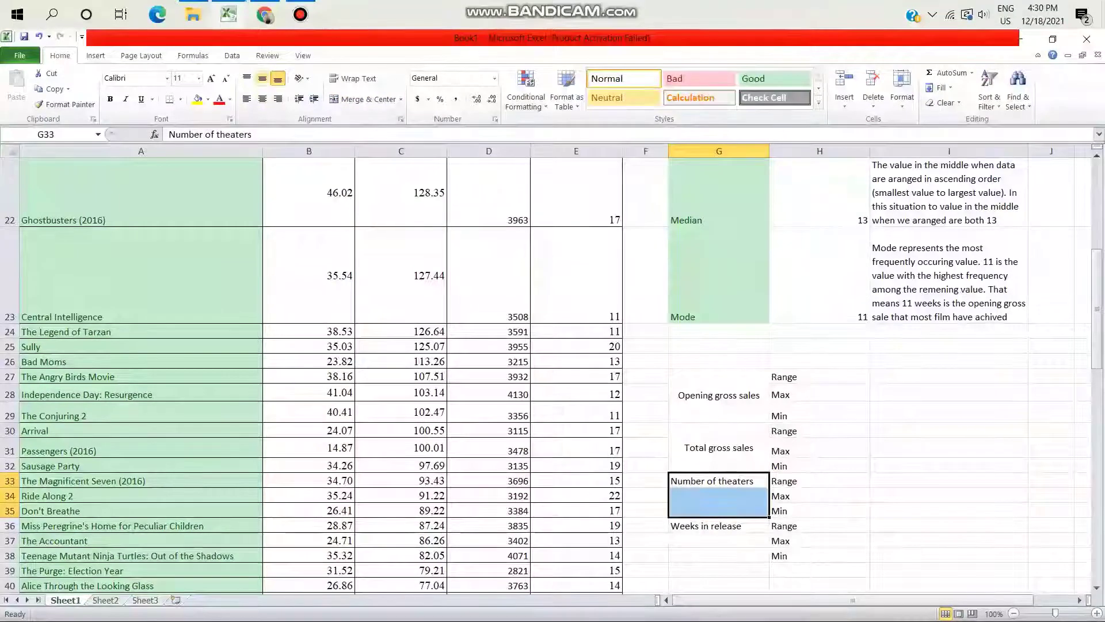
click(263, 78)
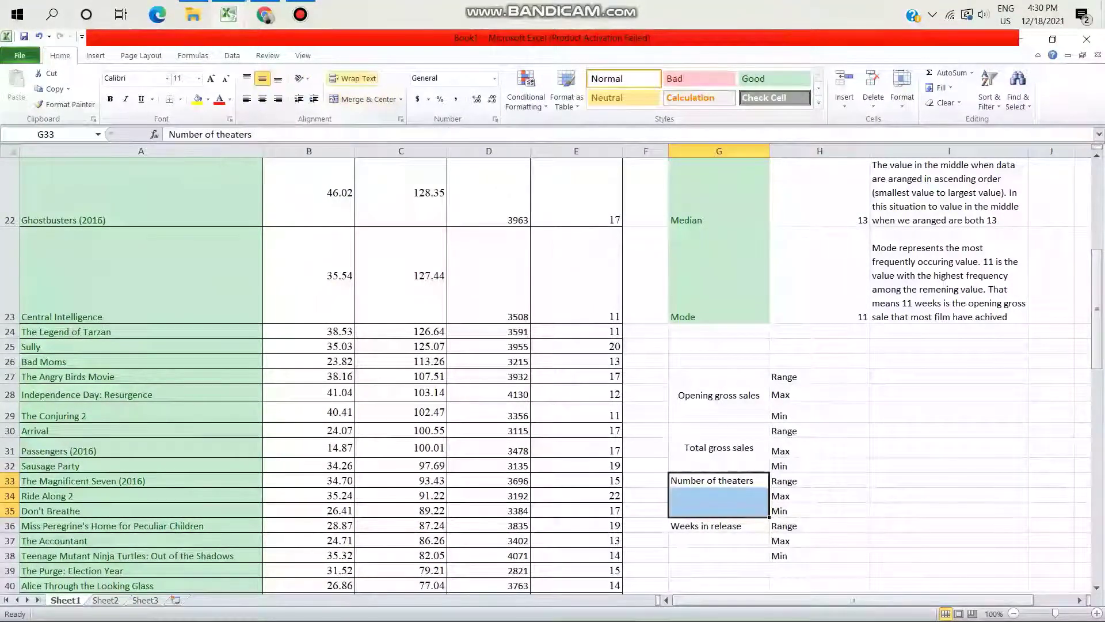
click(360, 99)
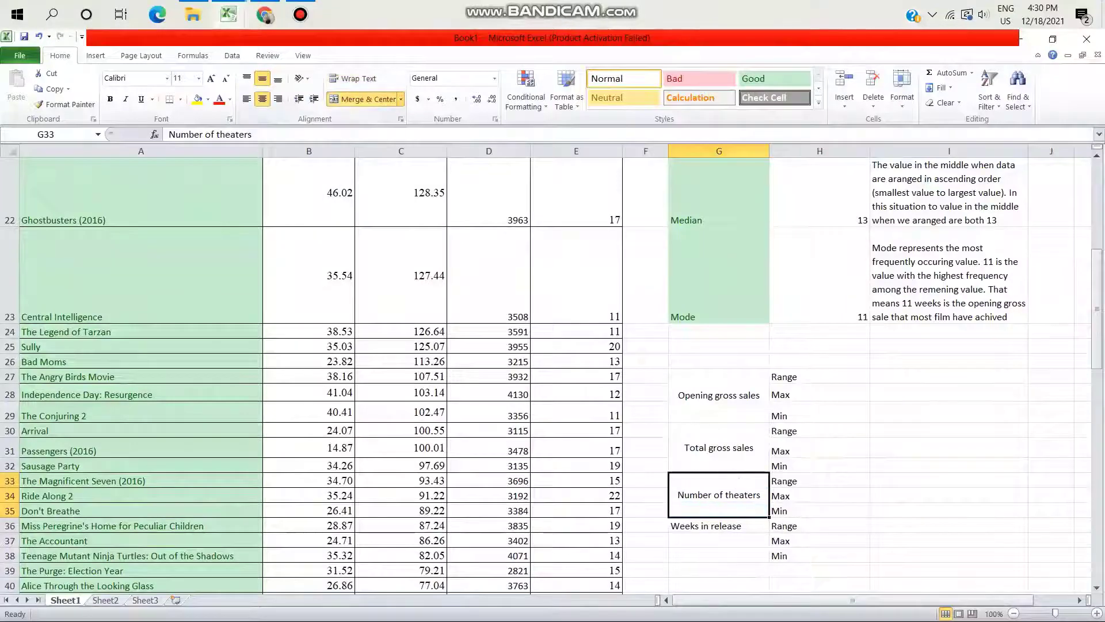
drag(719, 526, 719, 556)
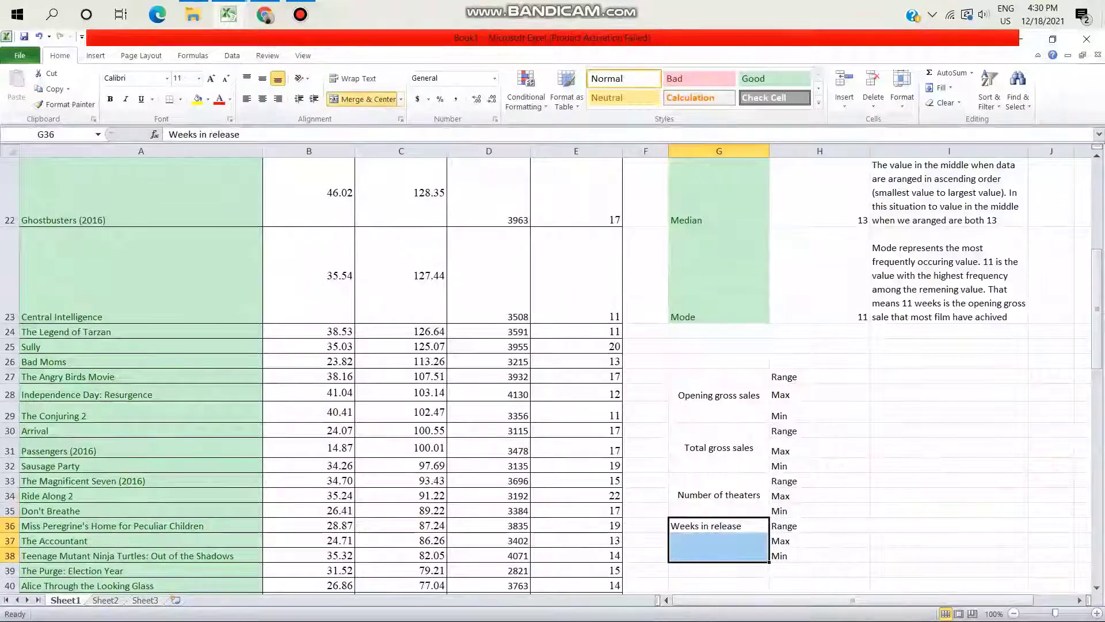
click(360, 99)
click(263, 79)
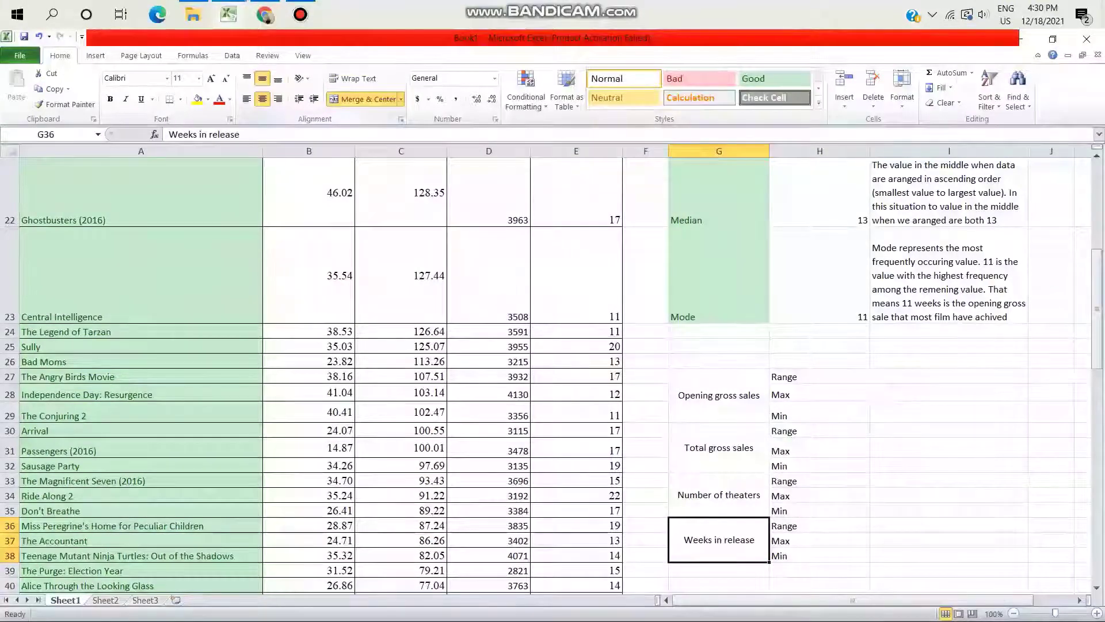
Apply all borders to the range, max and min table in G27:I38
drag(719, 395, 950, 556)
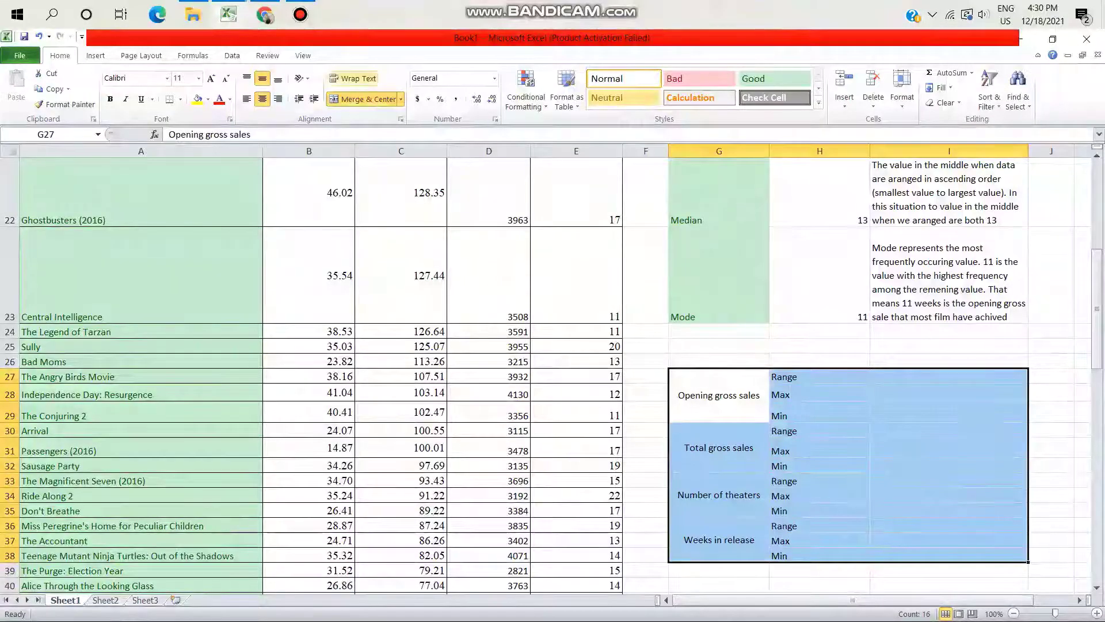
click(180, 99)
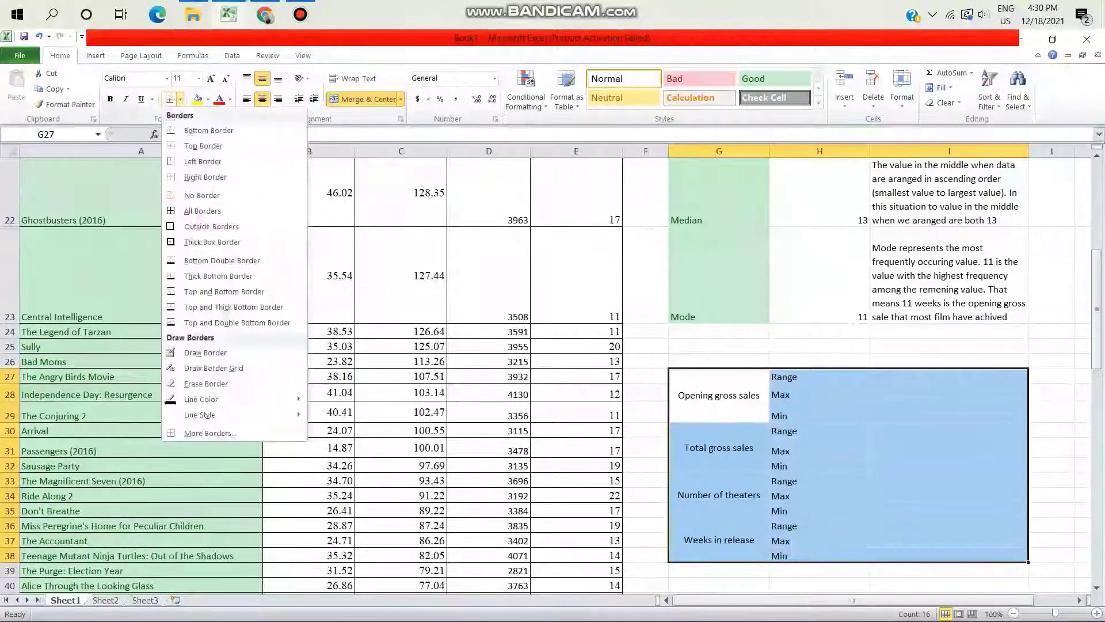
click(202, 211)
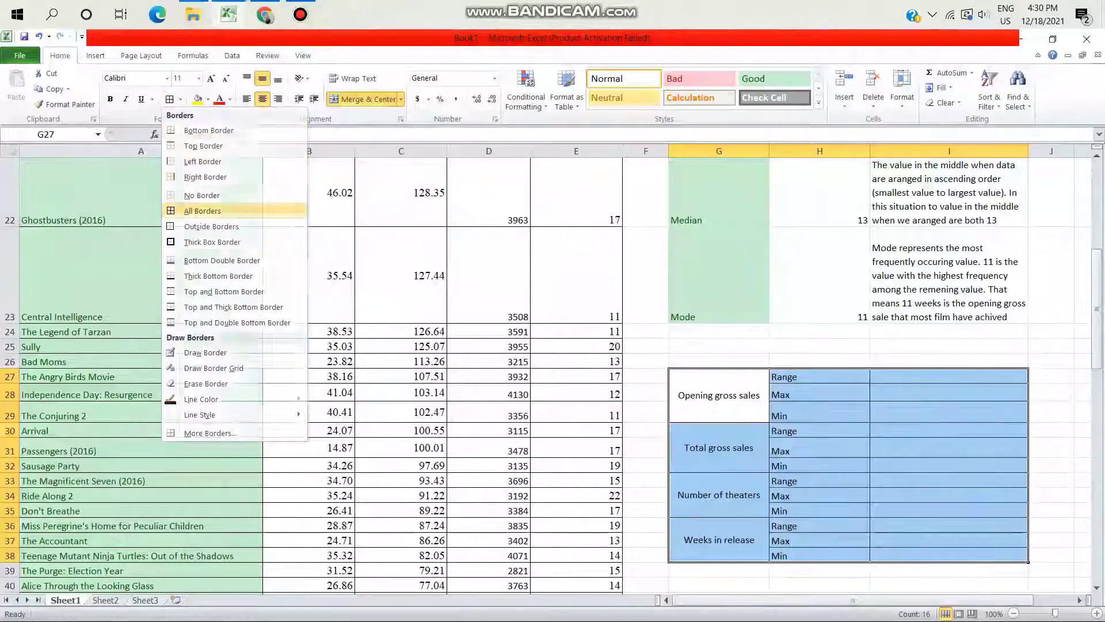
click(819, 412)
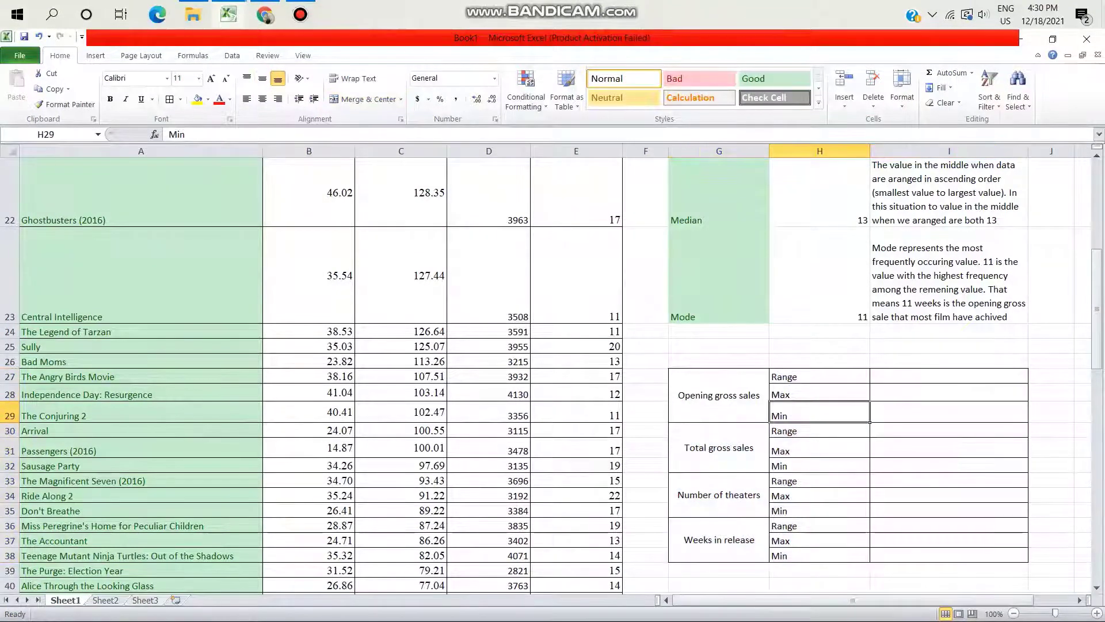
Calculate the maximum opening gross sales in I28 with =max(b2:b101)
click(921, 393)
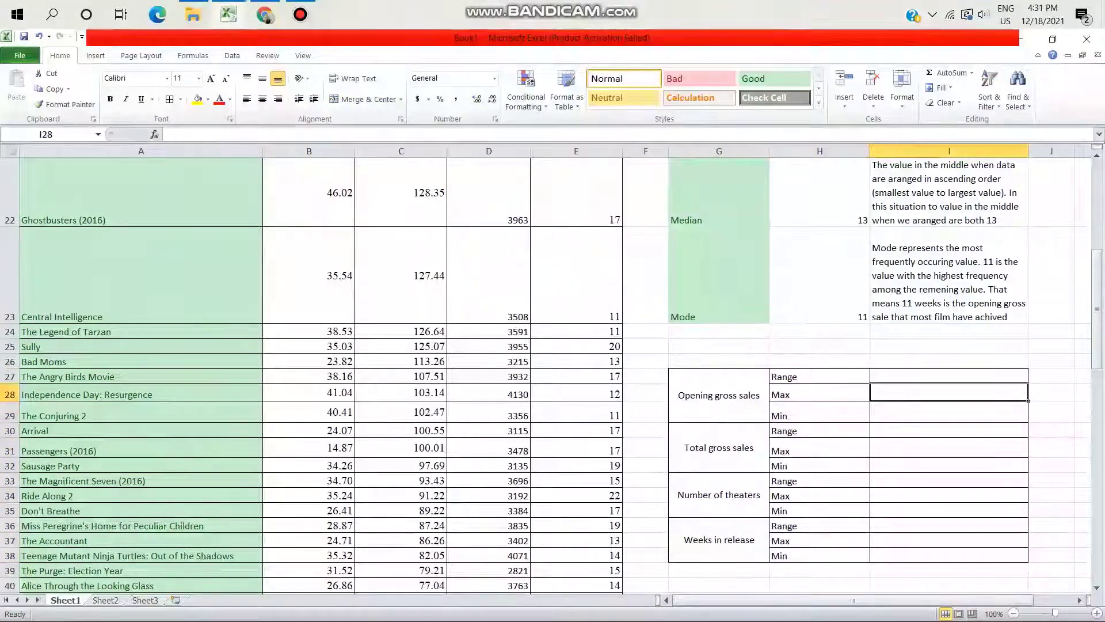
text(=mã)
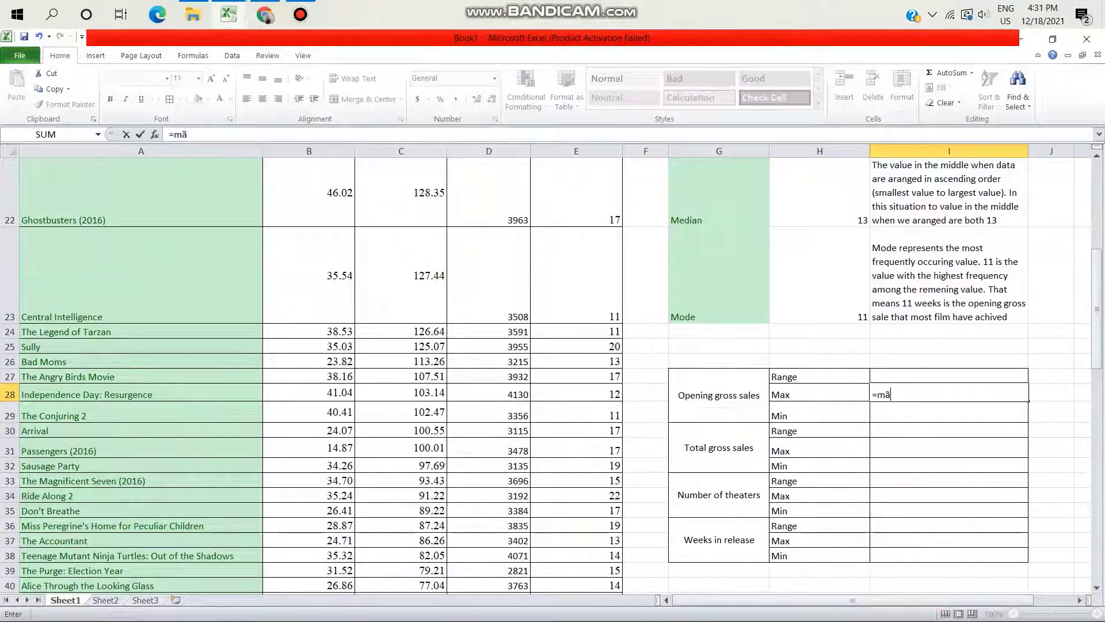
text(x(b)
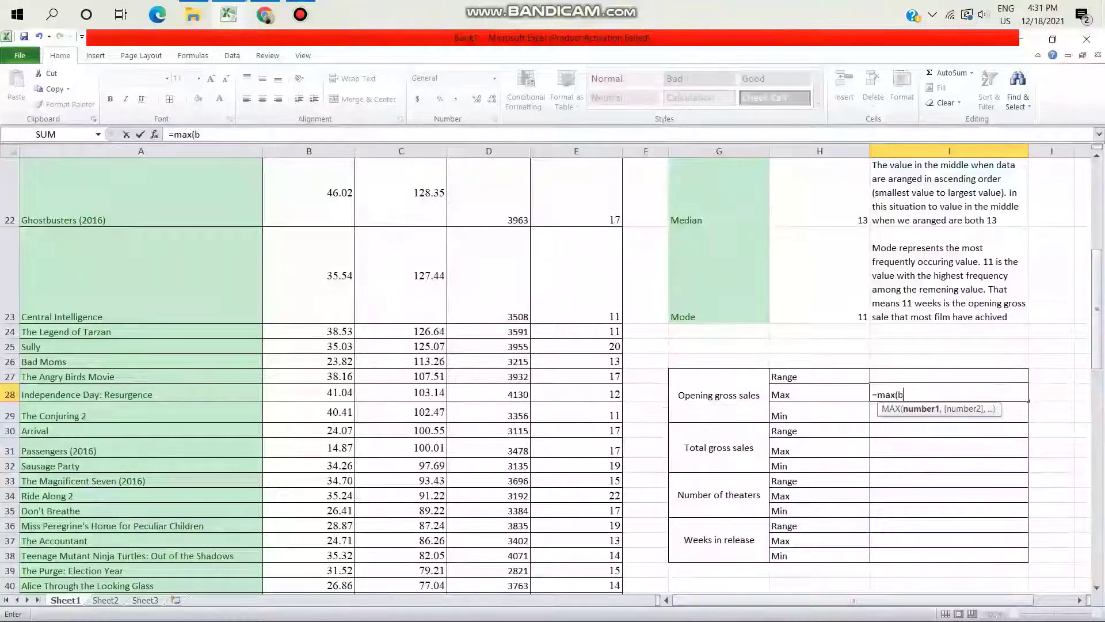
text(2:b10)
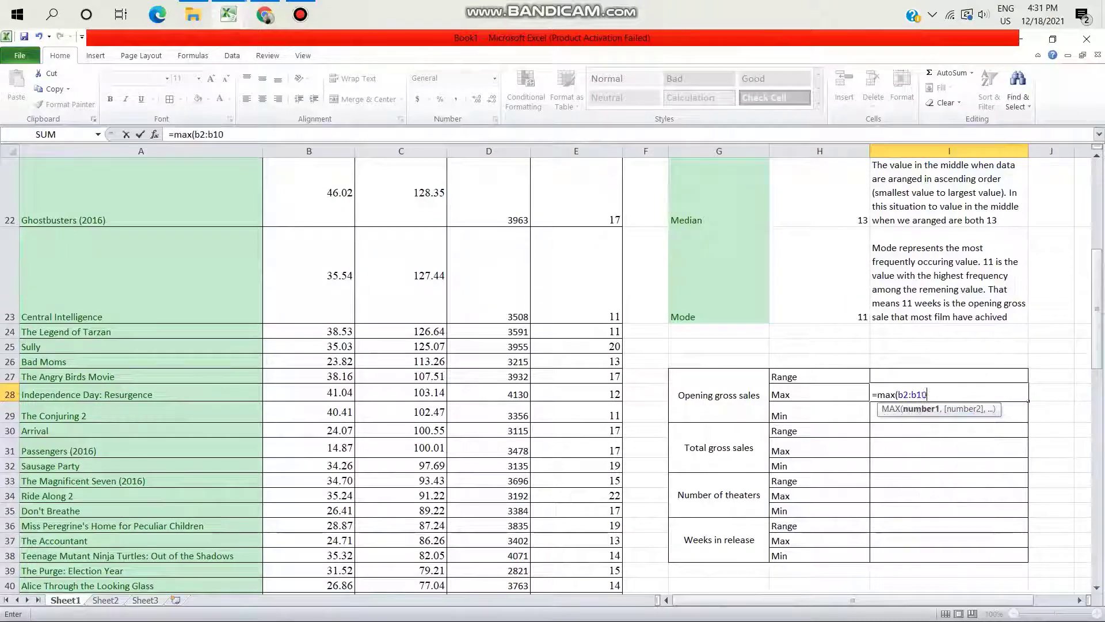
text(1))
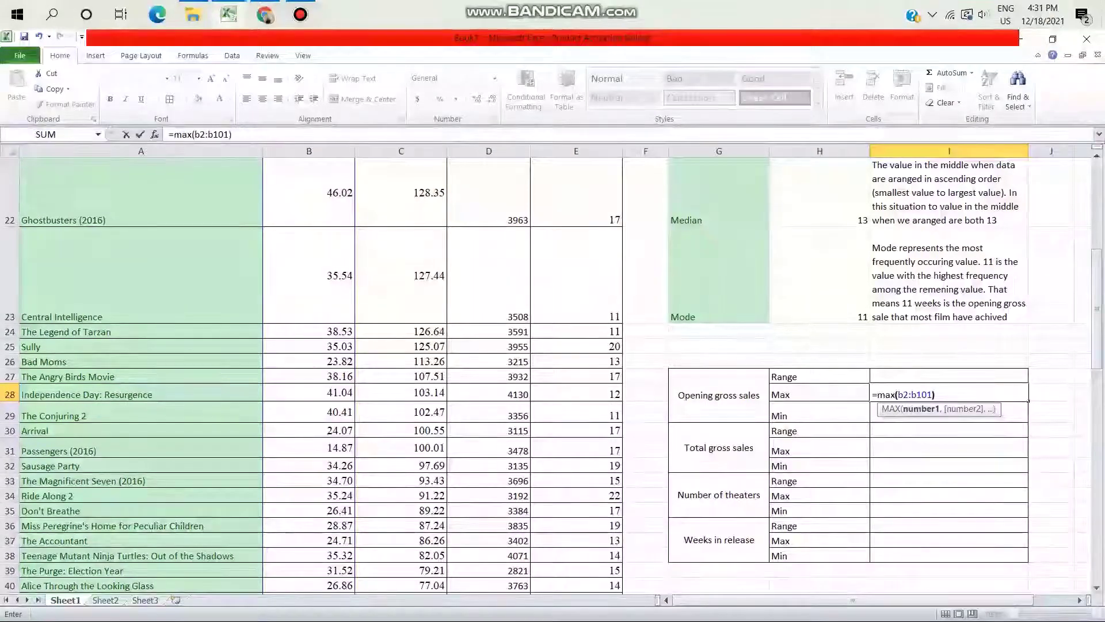
key(Return)
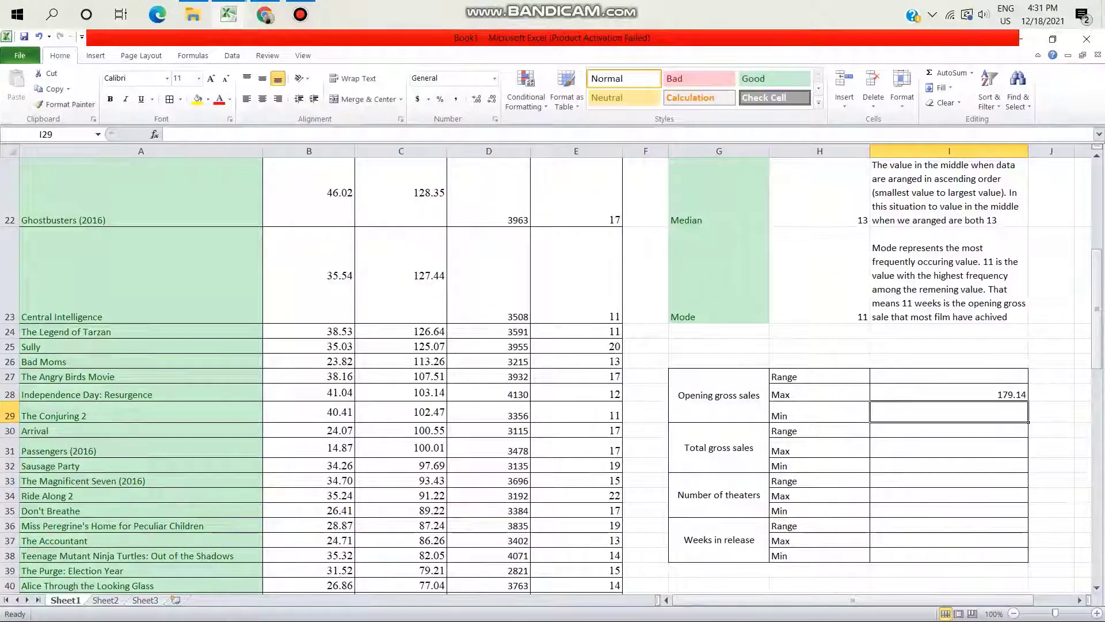
Calculate the minimum opening gross sales in I29 with =min(b2:b101)
text(=min)
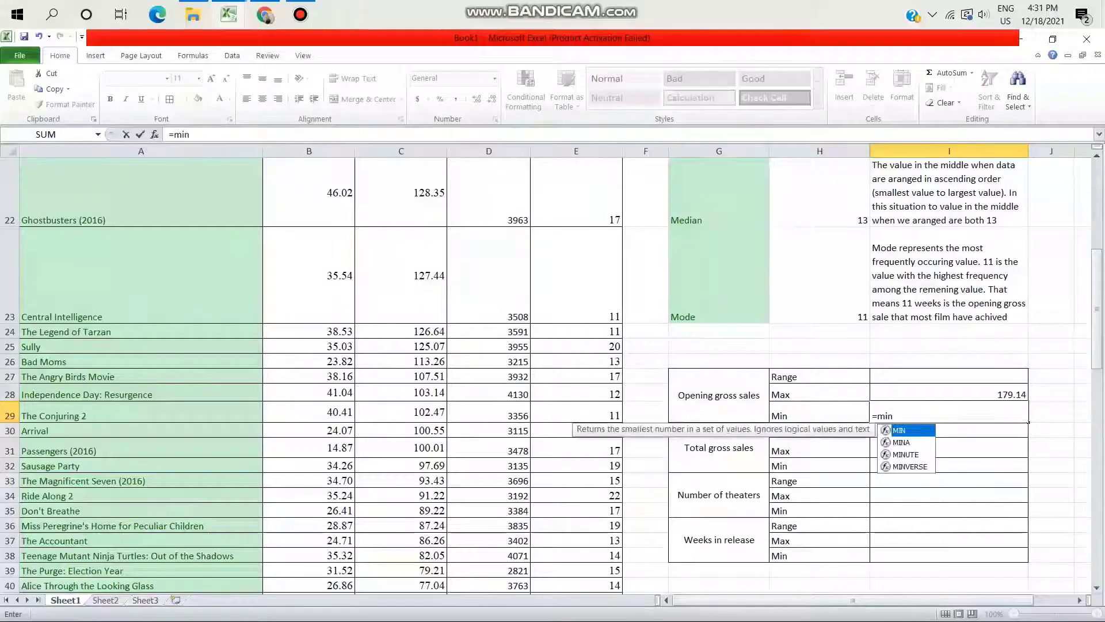
text((b2")
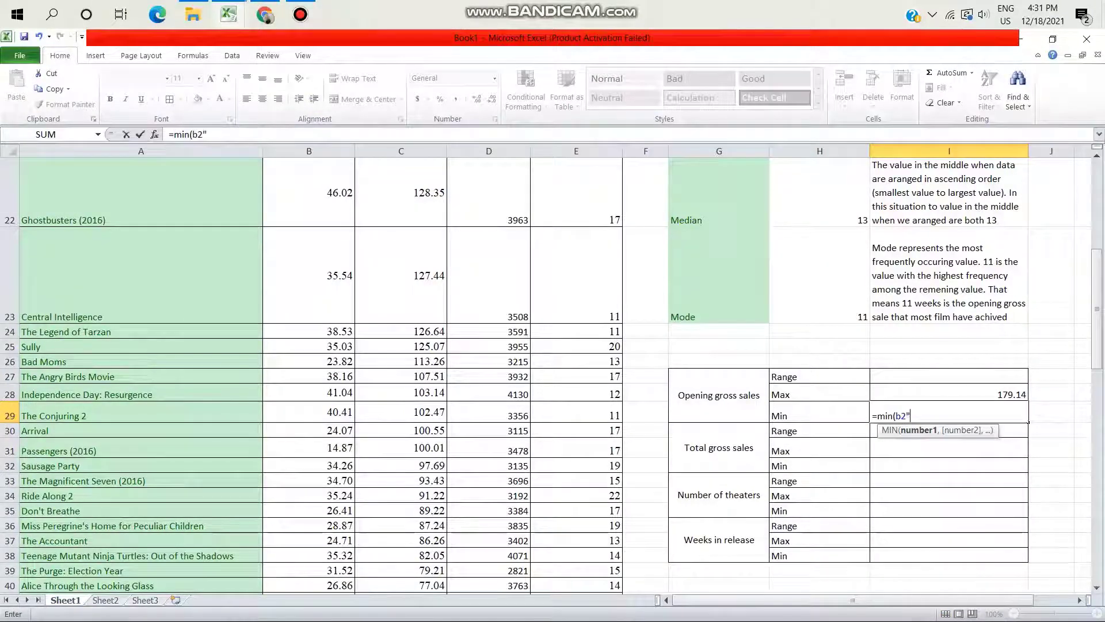
text(:)
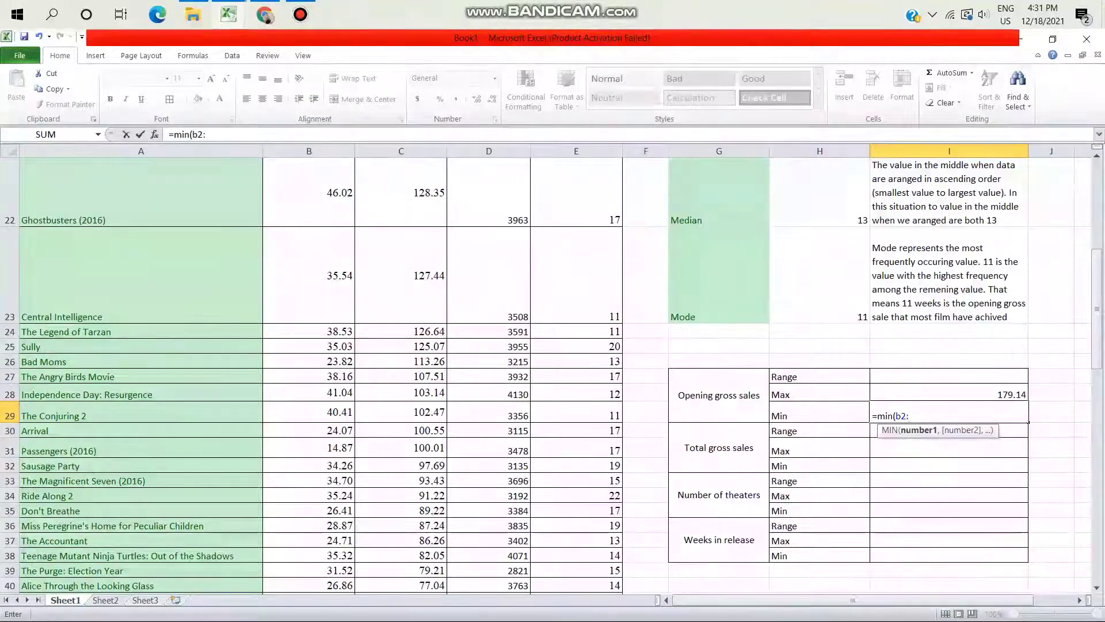
text(b101))
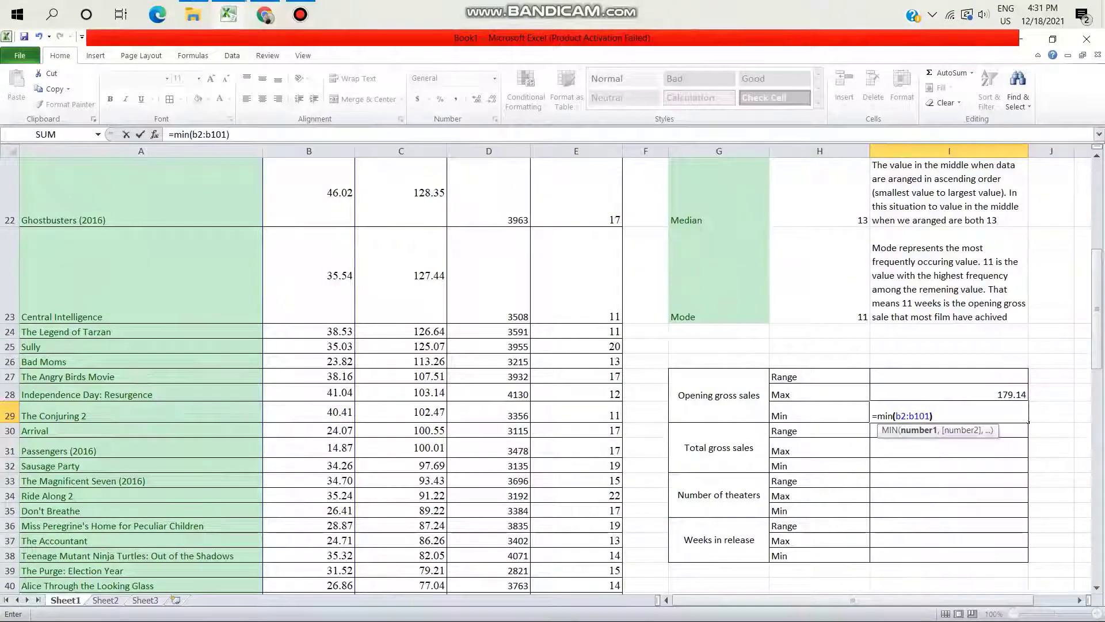
key(Return)
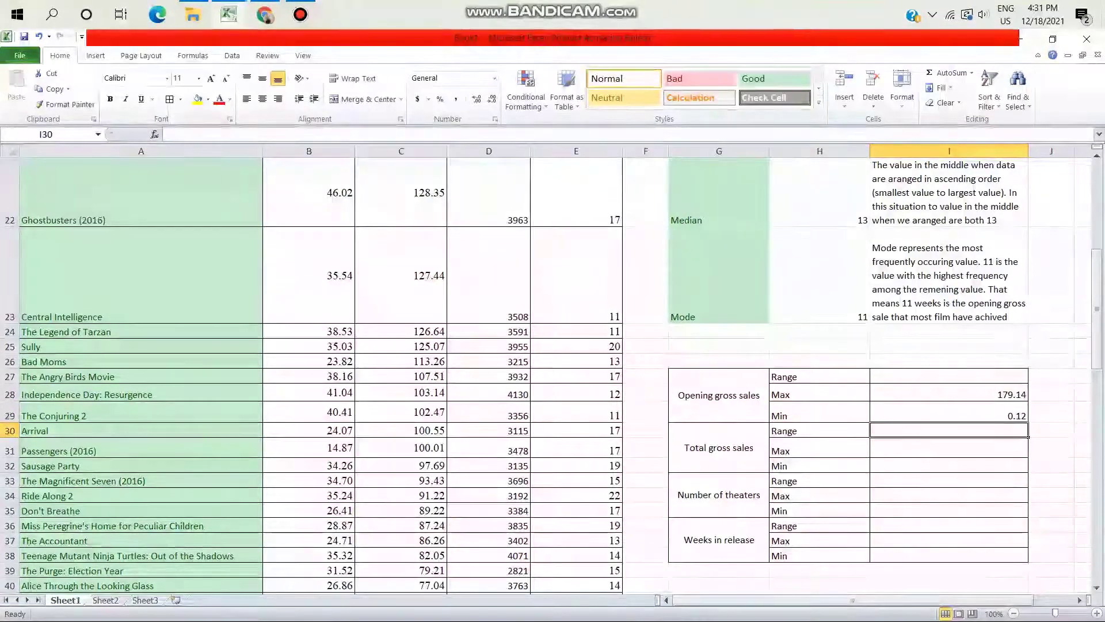
Calculate the opening gross sales range in I27 by subtracting the minimum in I29 from the maximum in I28
click(949, 376)
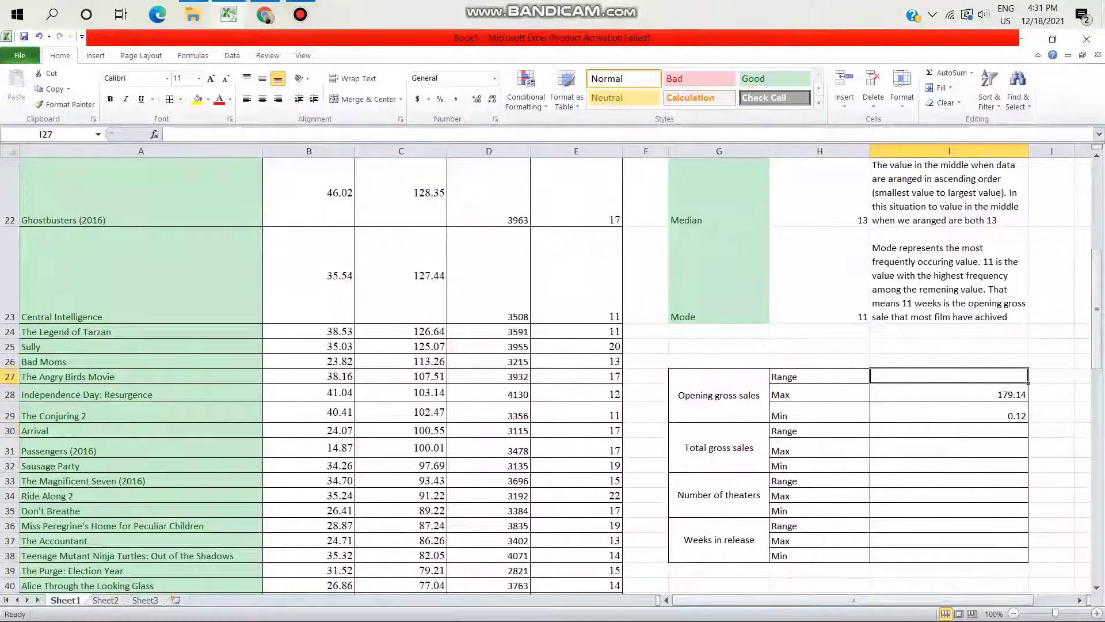
text(=I28-)
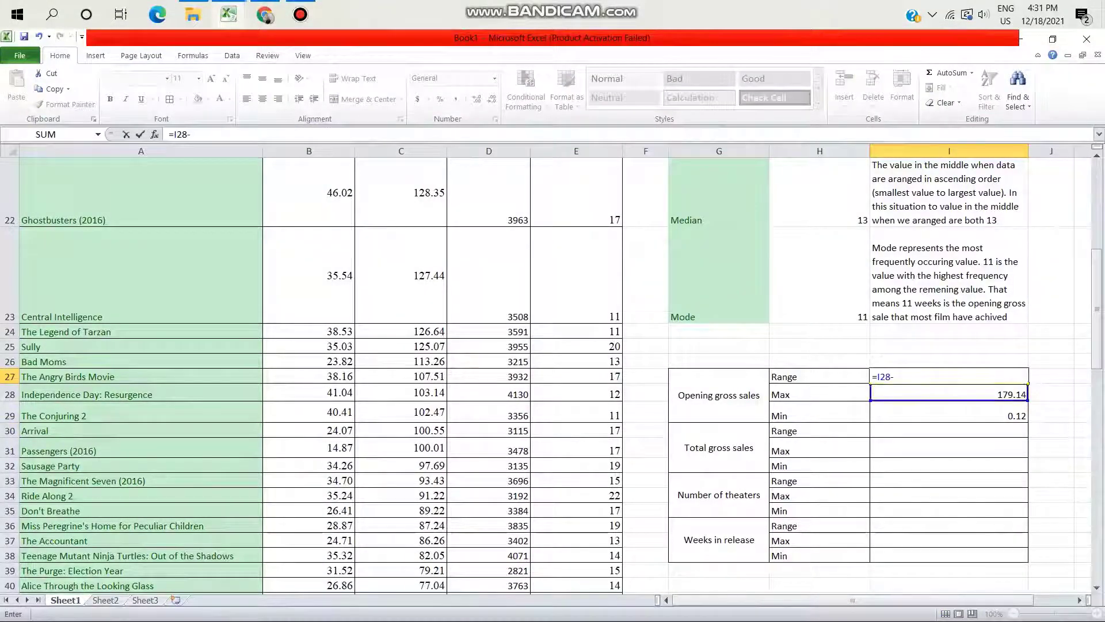
click(949, 412)
key(Return)
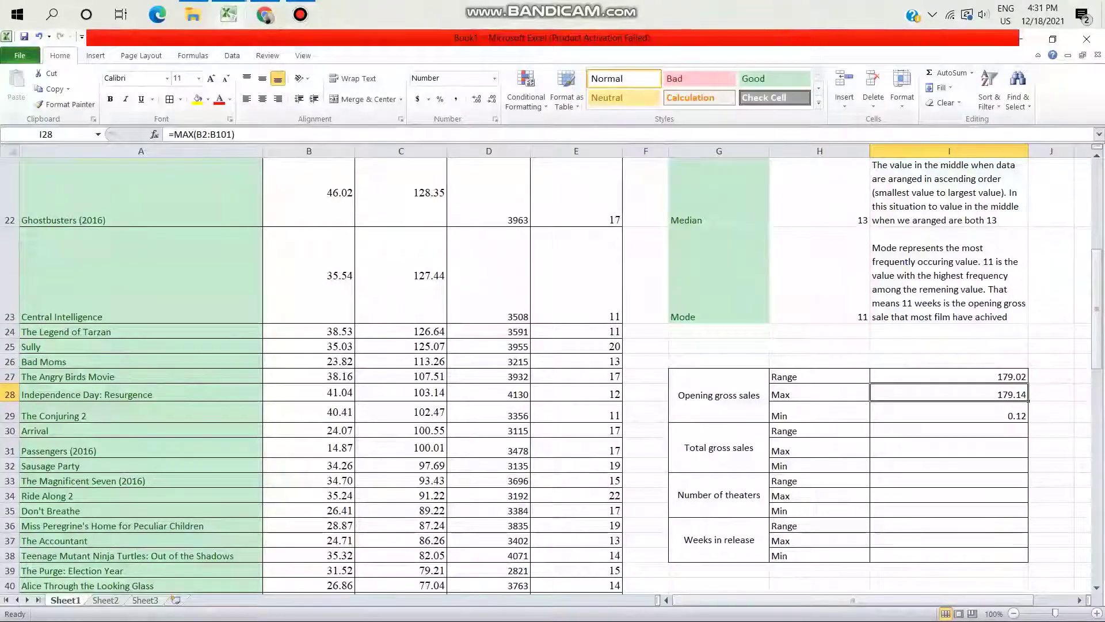
Calculate the maximum total gross sales in I31 with the MAX function over C2:C101
click(949, 447)
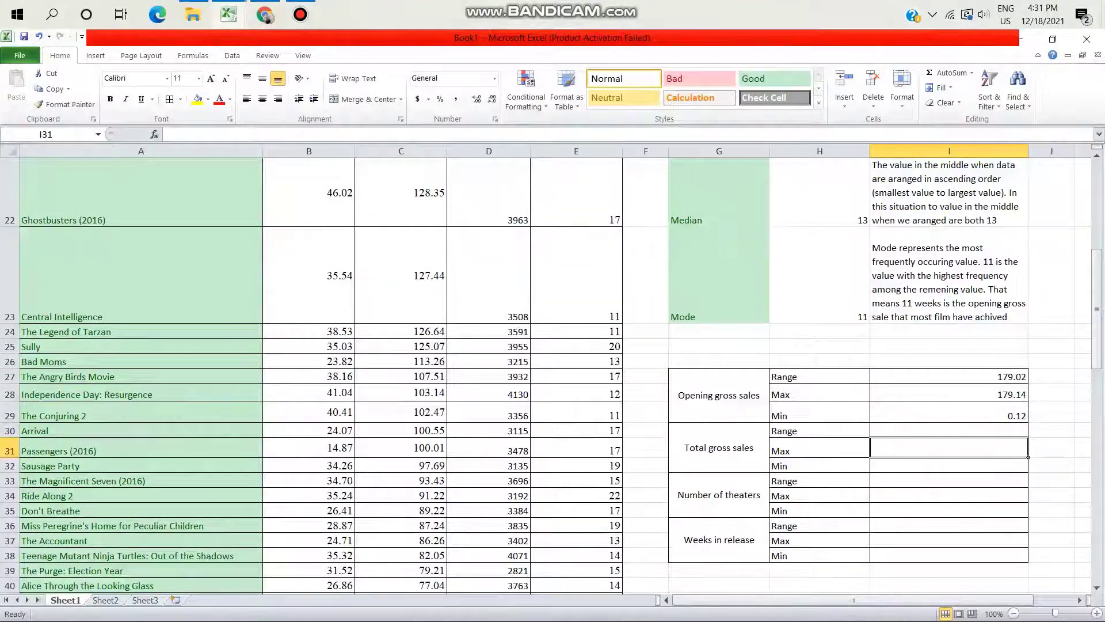
text(=max()
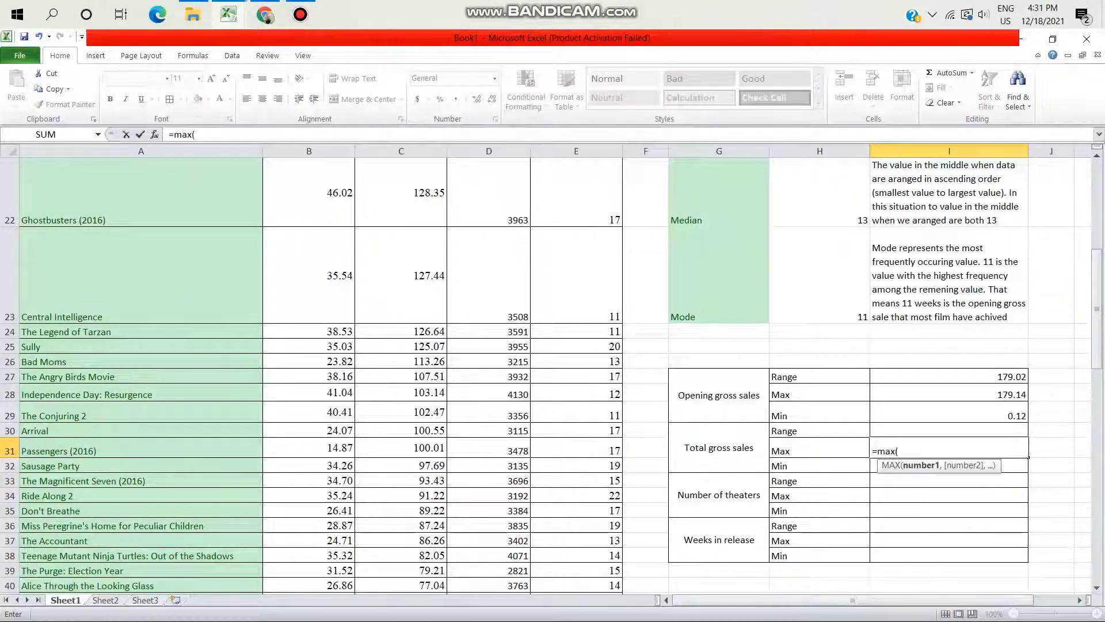
text(c2:c)
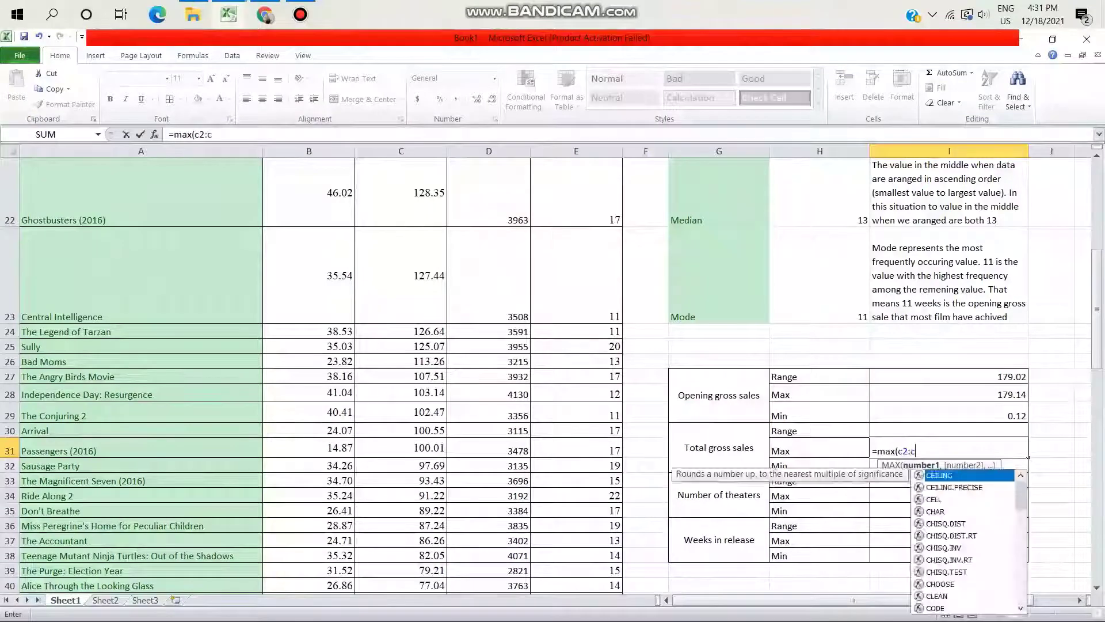
text(101)
key(Return)
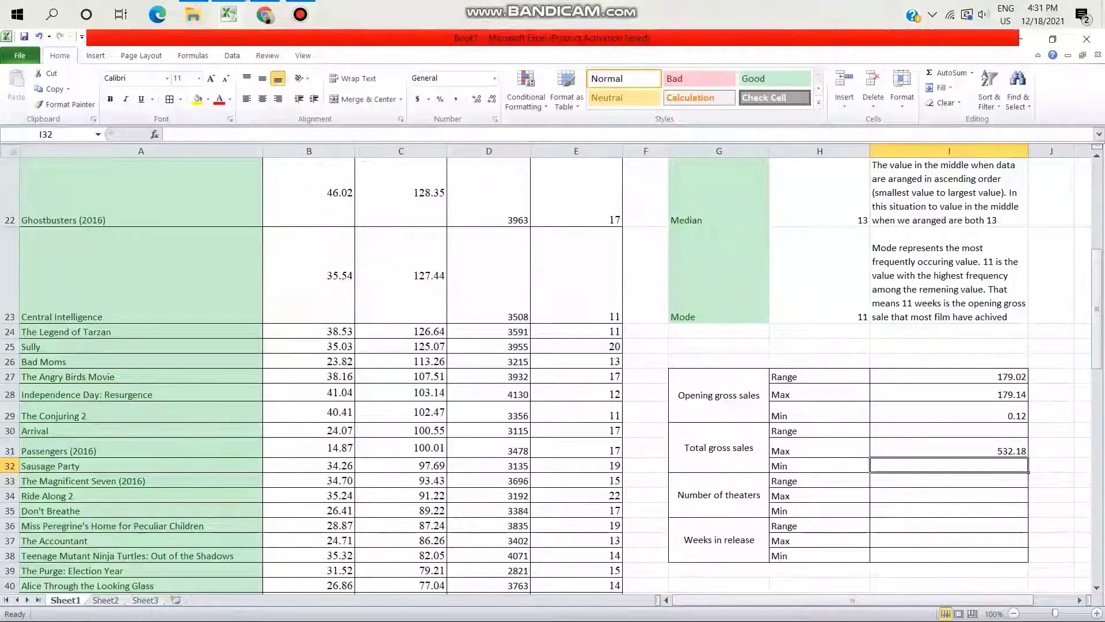
Calculate the minimum total gross sales in I32 with the MIN function over C2:C101
text(=m)
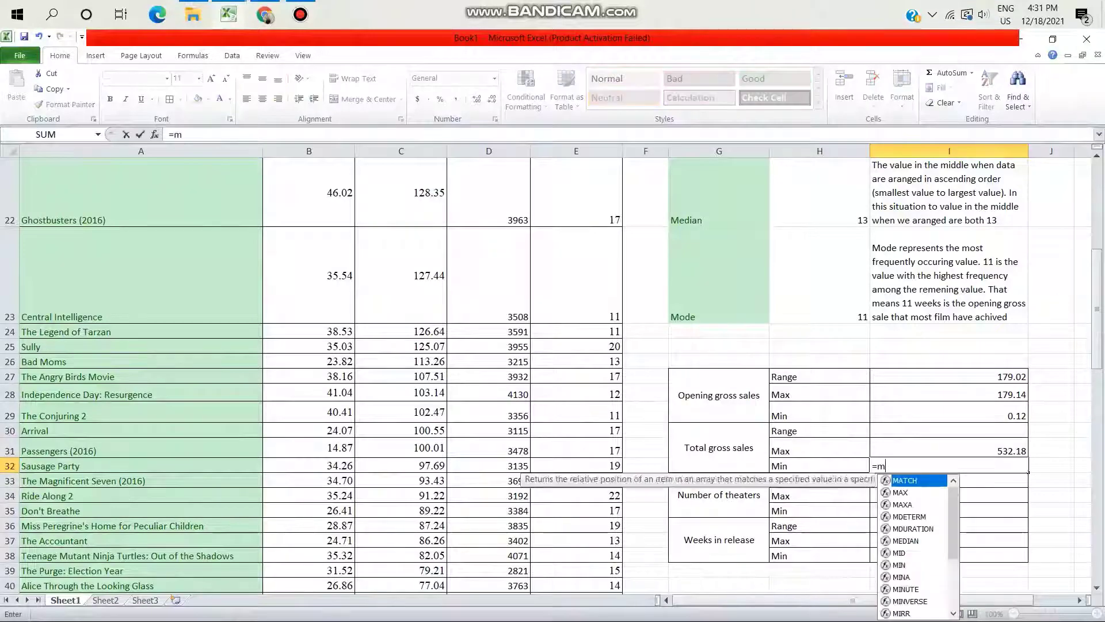
text(in(c2:)
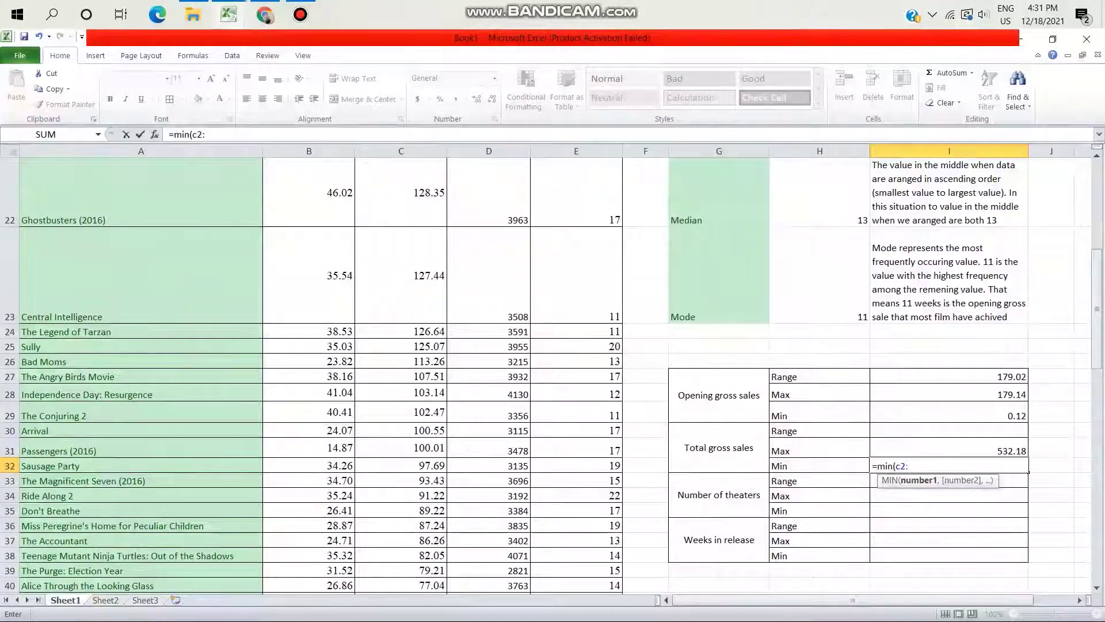
text(c10)
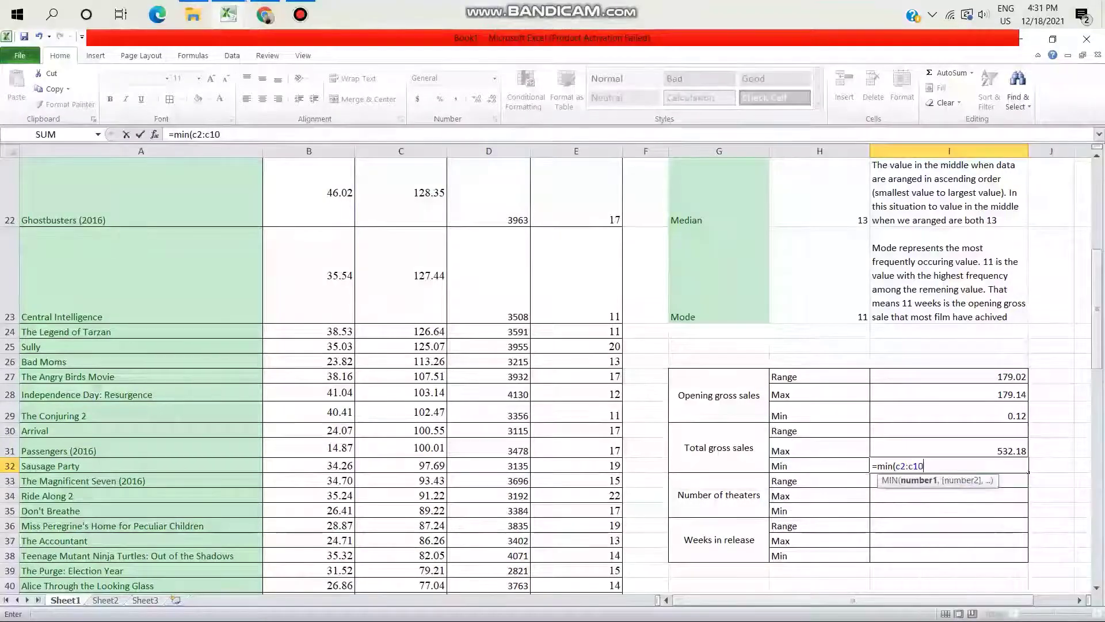
text(1)
key(Return)
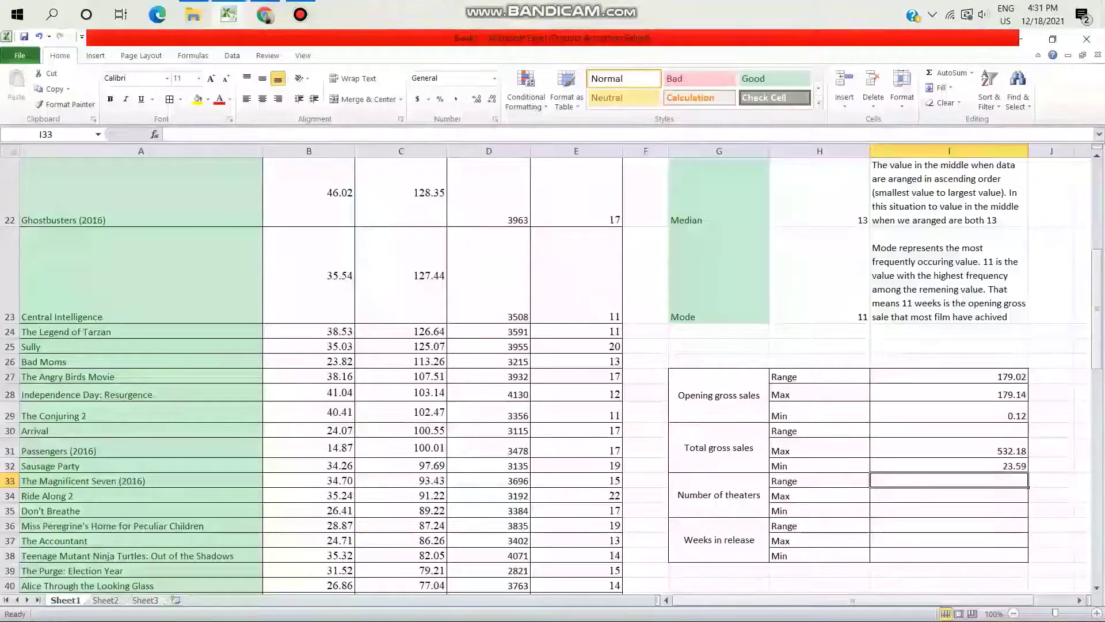
click(301, 14)
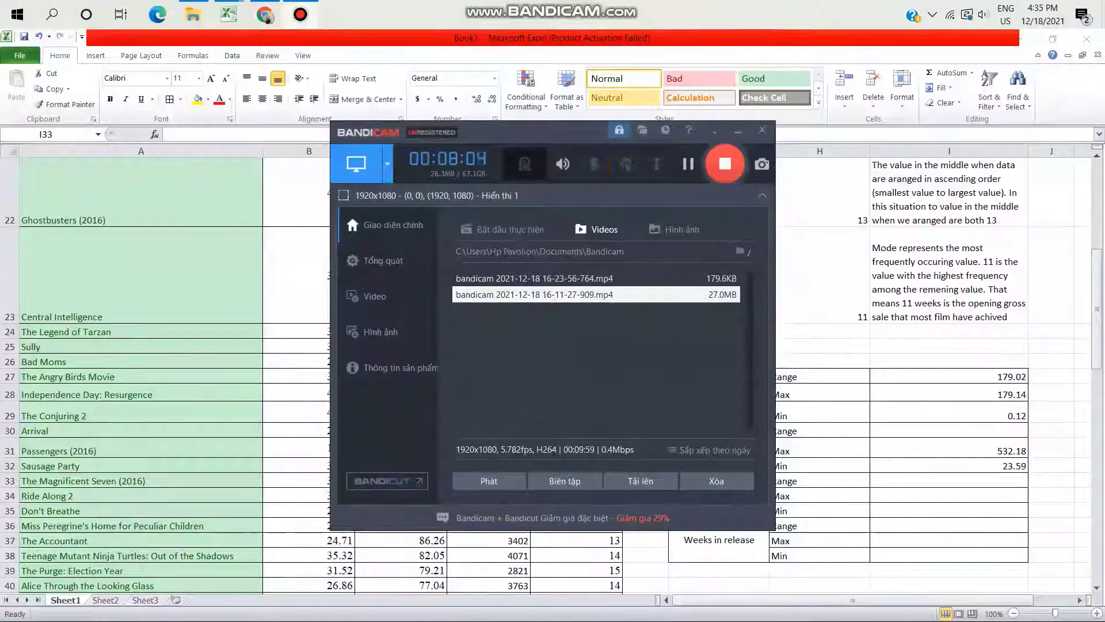
click(738, 132)
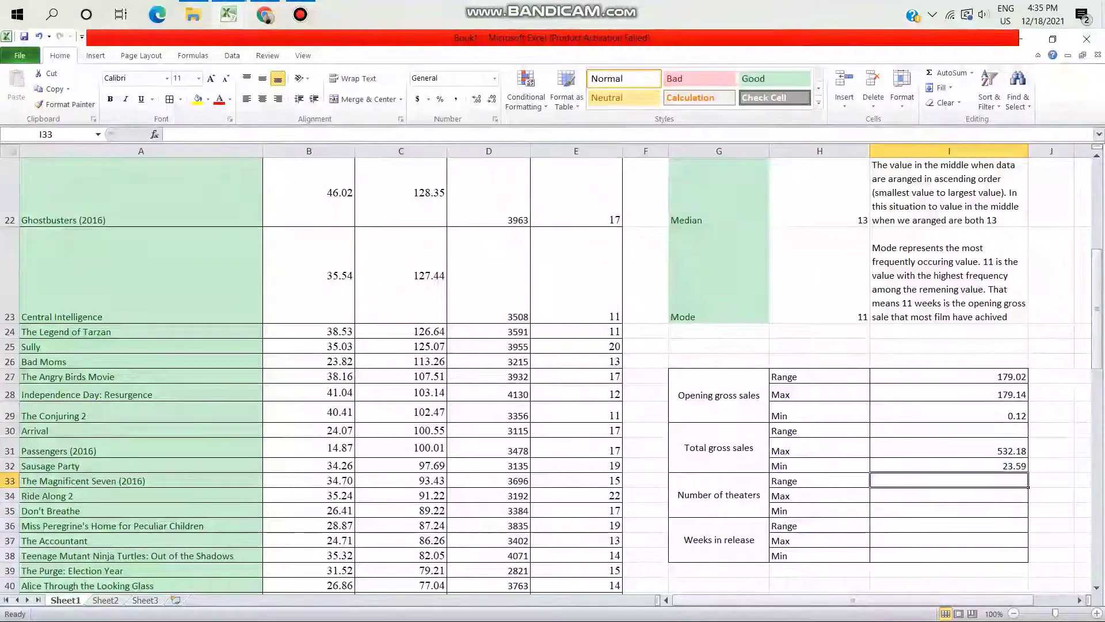
Calculate the total gross sales range in I30 by subtracting the minimum in I32 from the maximum in I31
click(949, 431)
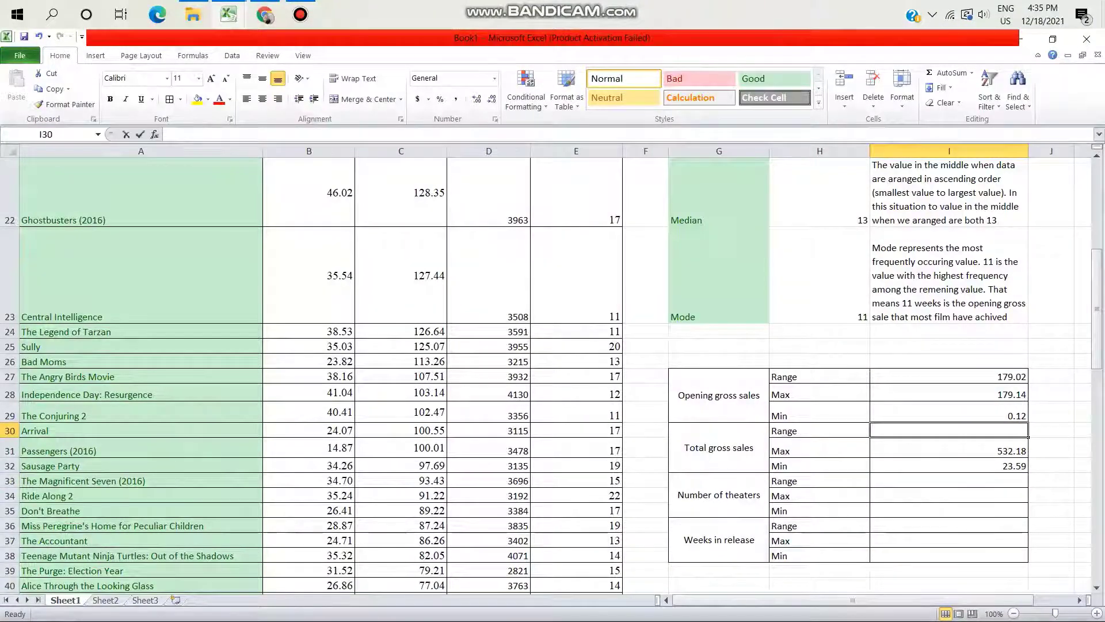
text(=I31-)
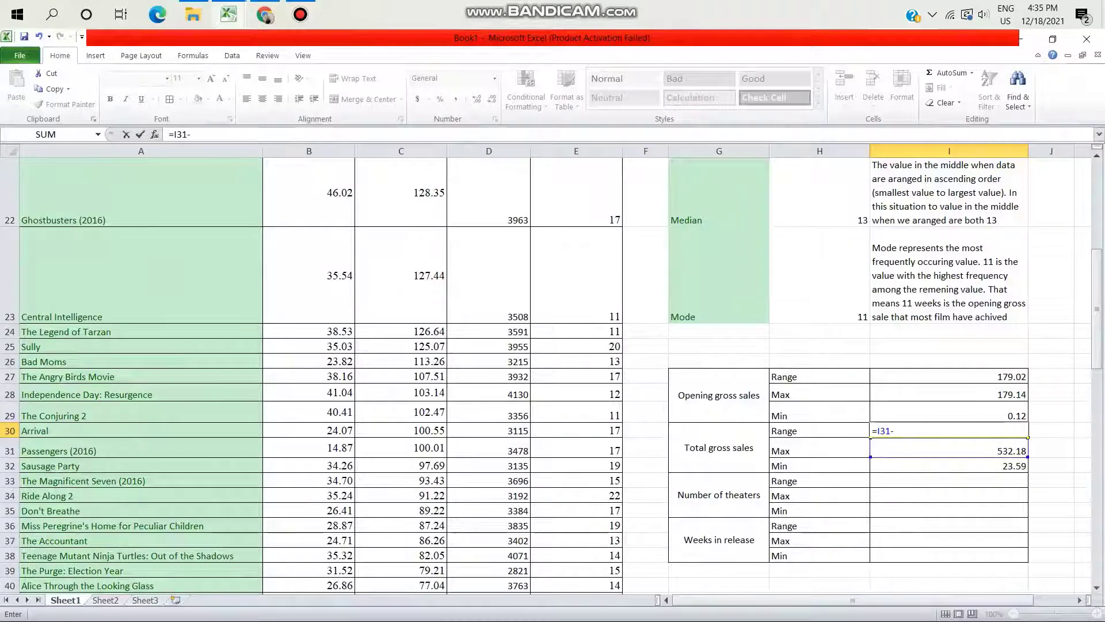
text(I32)
key(Return)
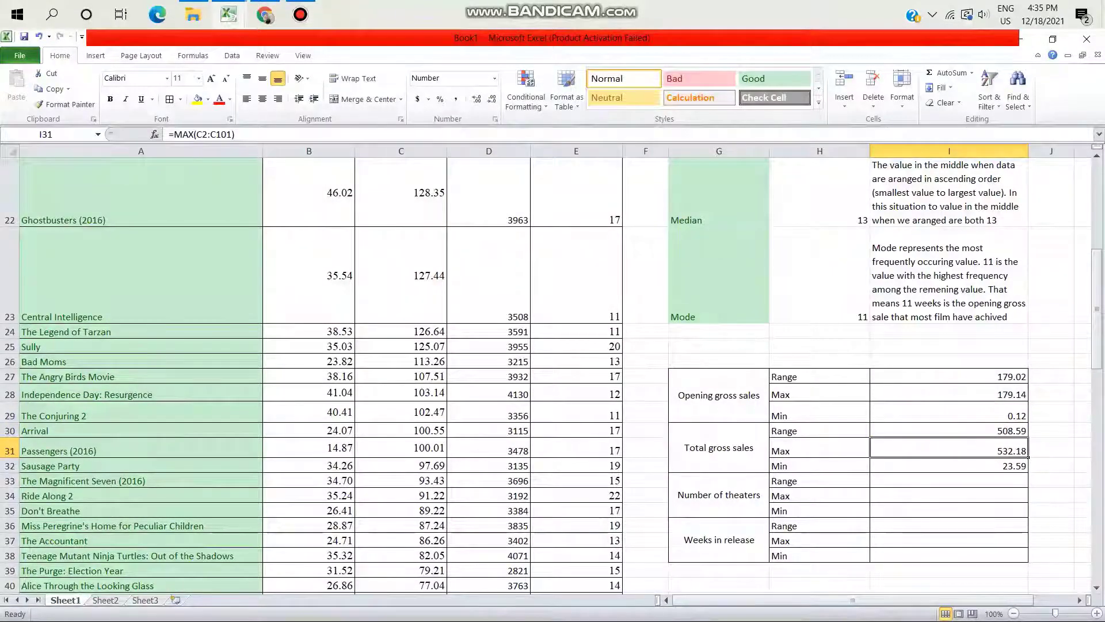
Calculate the maximum number of theaters in I34 with the MAX function over D2:D101
click(948, 495)
text(=)
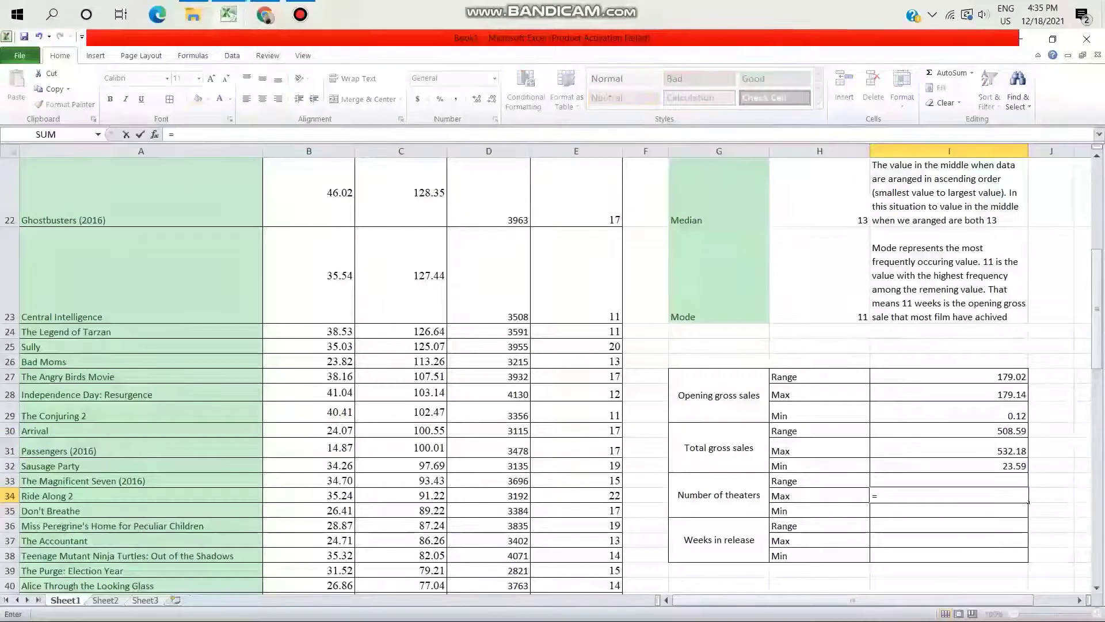
text(max)
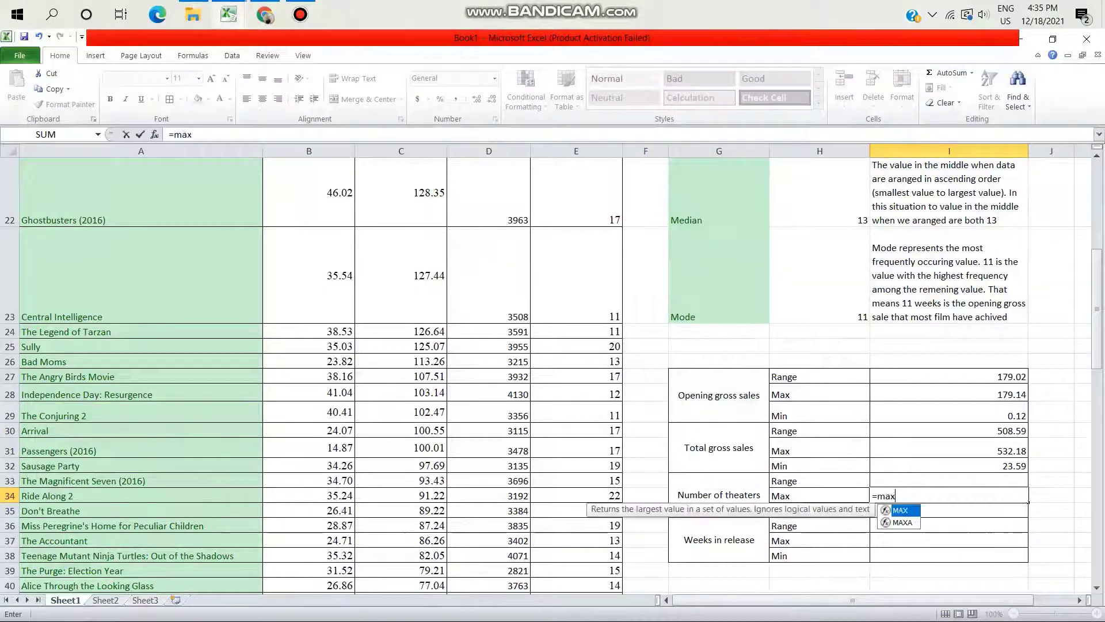
text(()
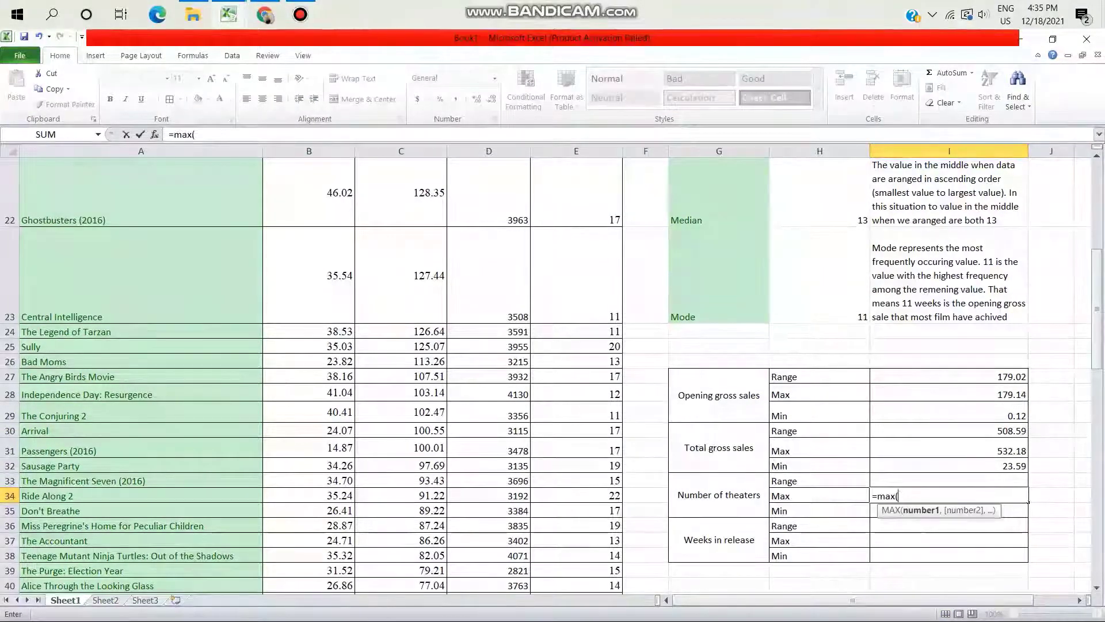
text(d2:d101))
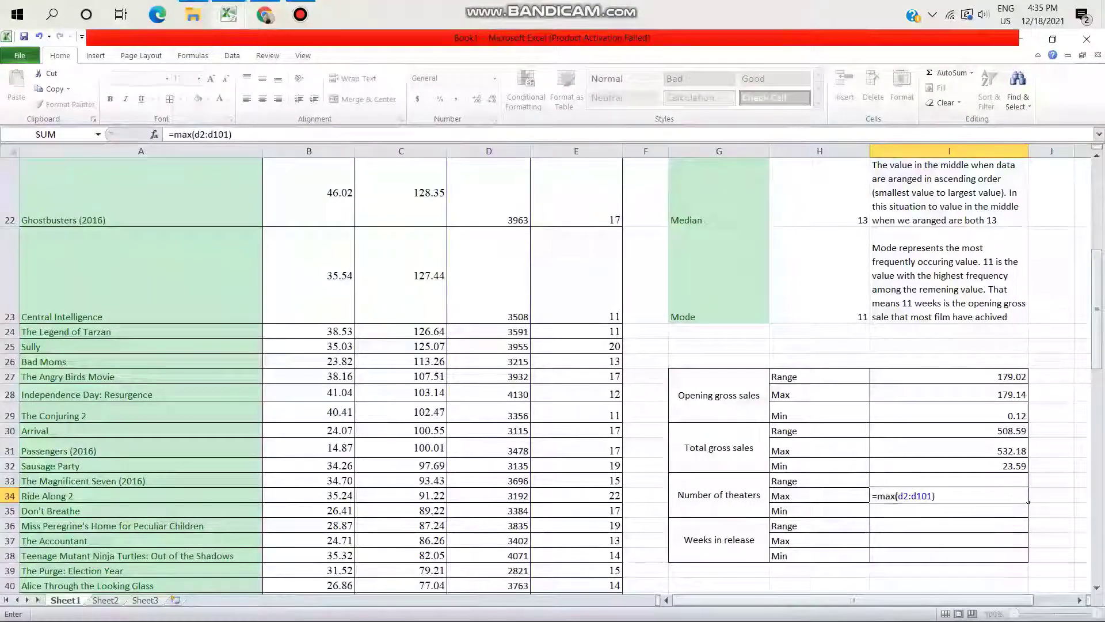
key(Return)
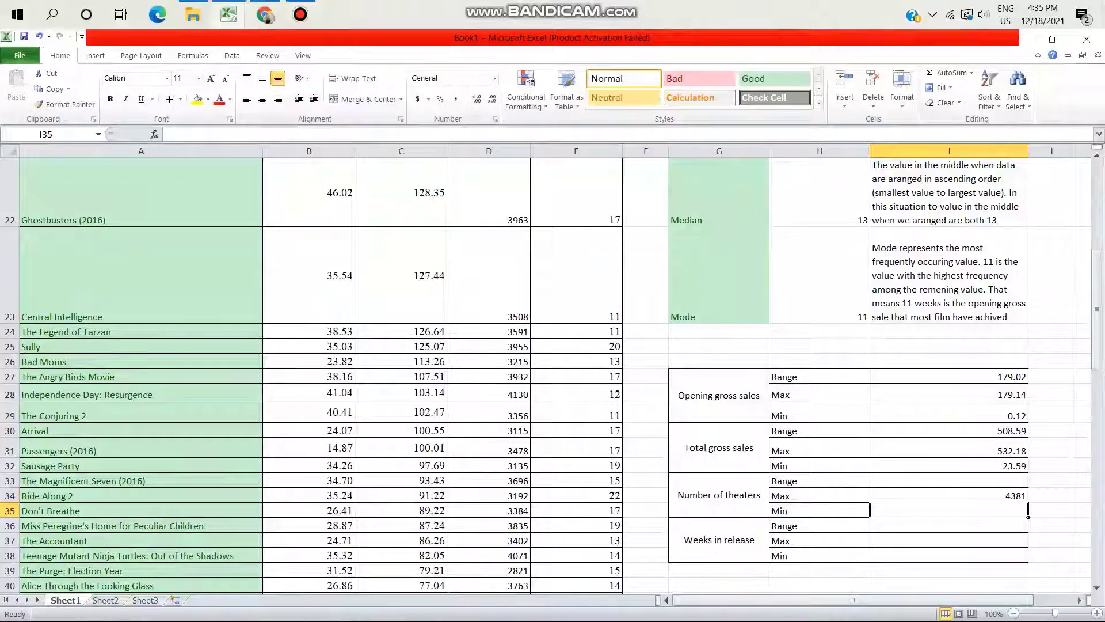
Calculate the minimum number of theaters in I35 with the MIN function over D2:D101
text(=min)
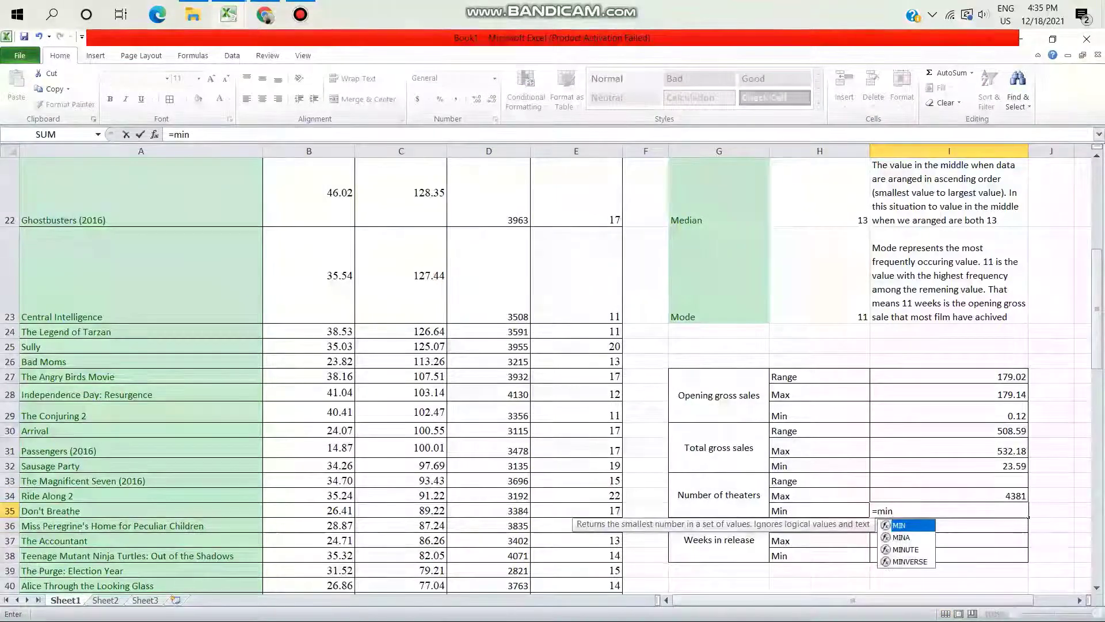
text((d2:d101)
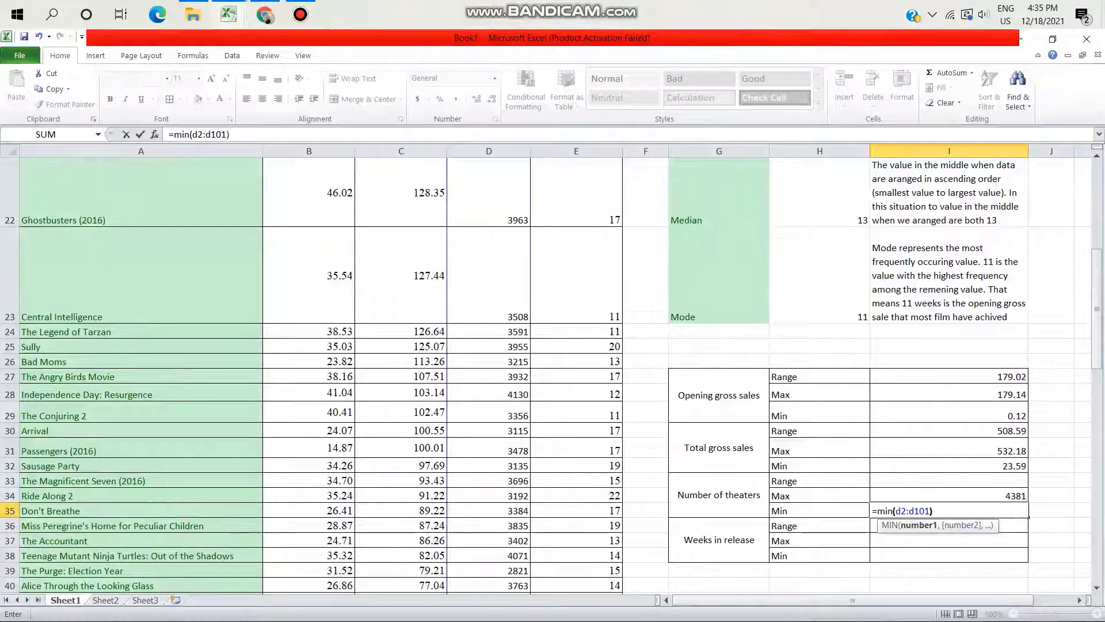
key(Return)
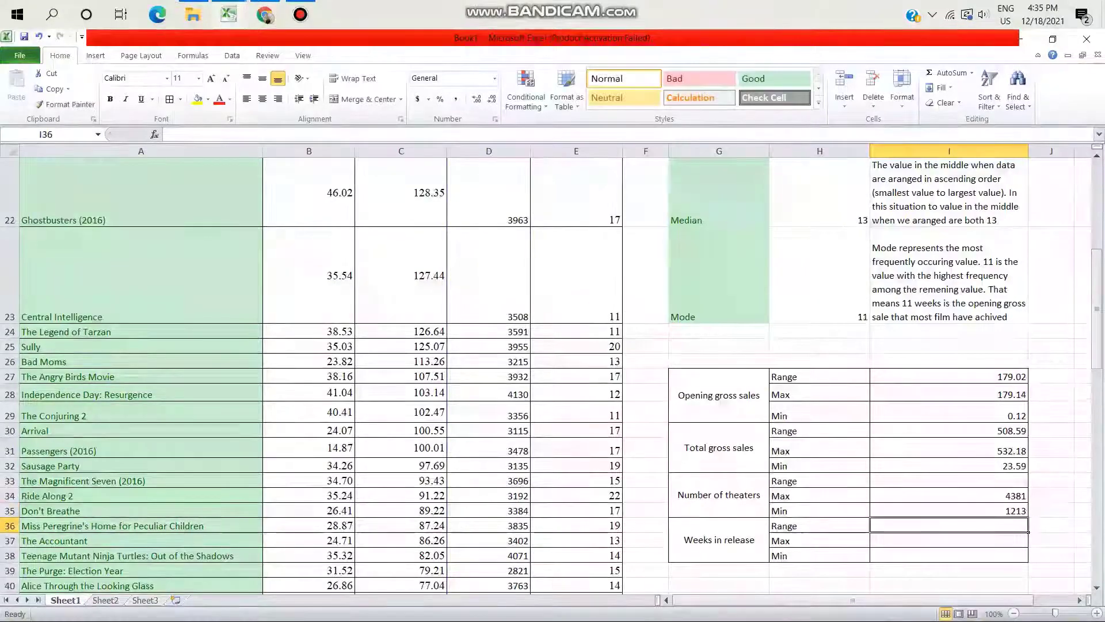
Calculate the number of theaters range in I33 with the formula =I34-I35
click(948, 481)
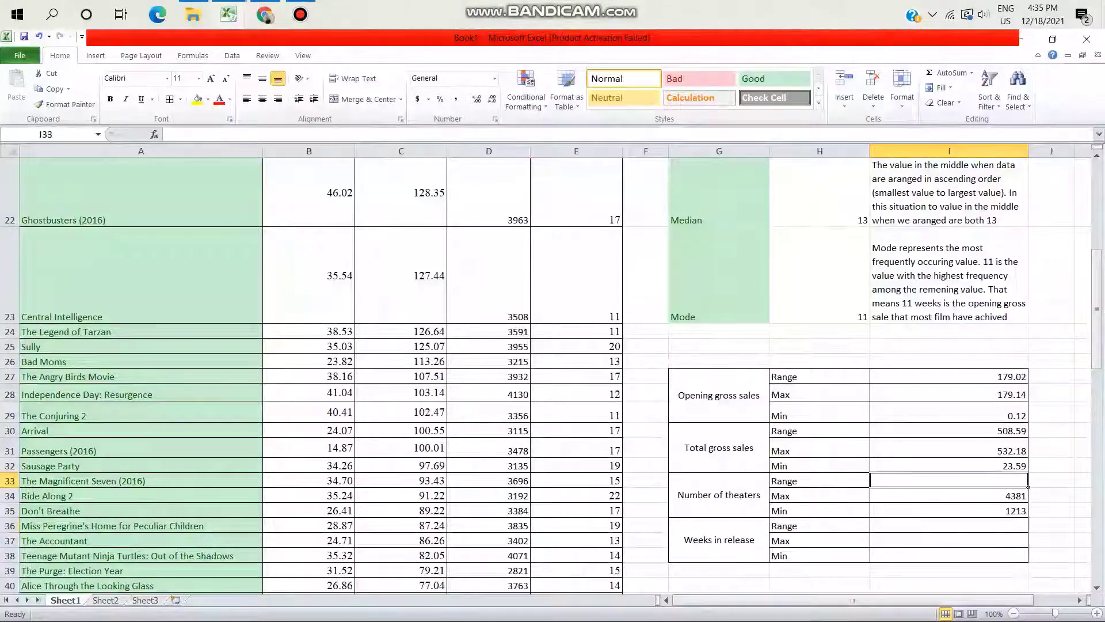
text(=)
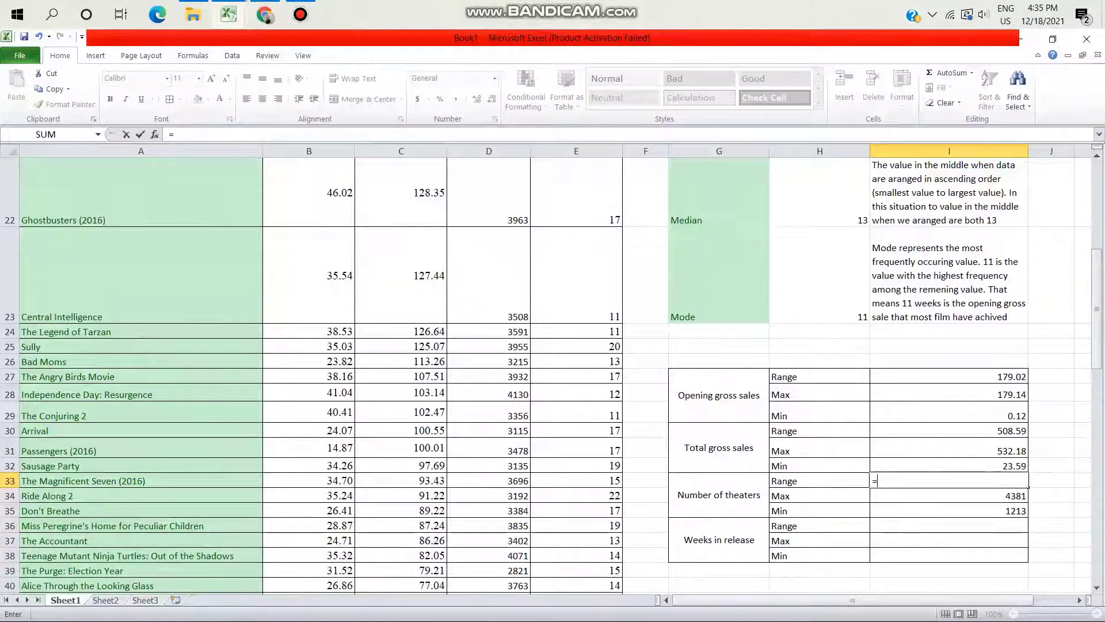
key(Down)
text(-)
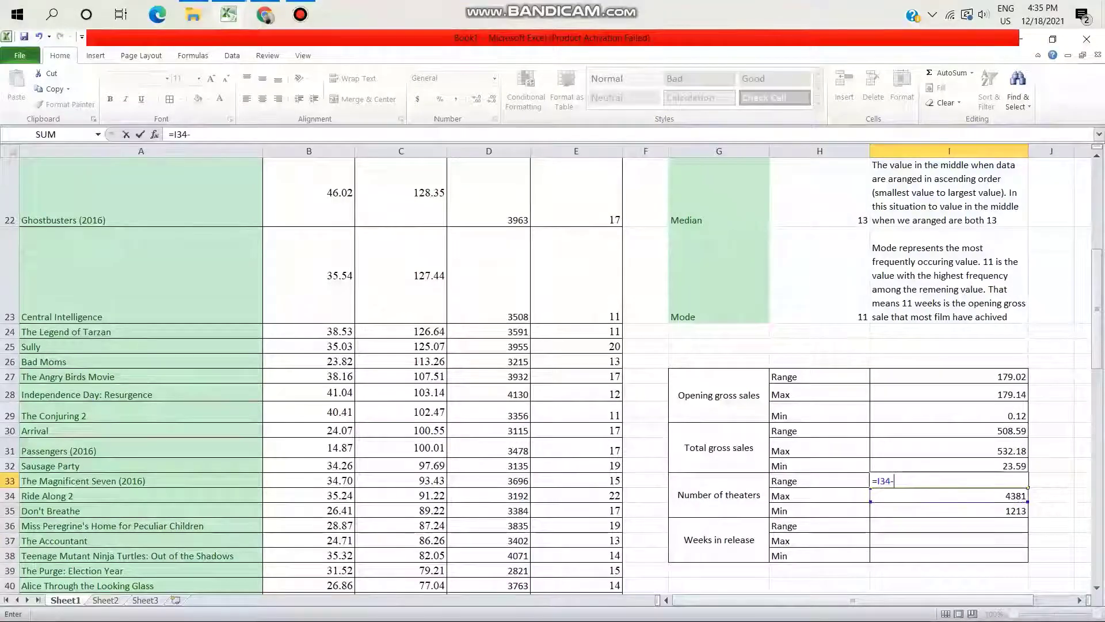
key(Down)
key(Down)
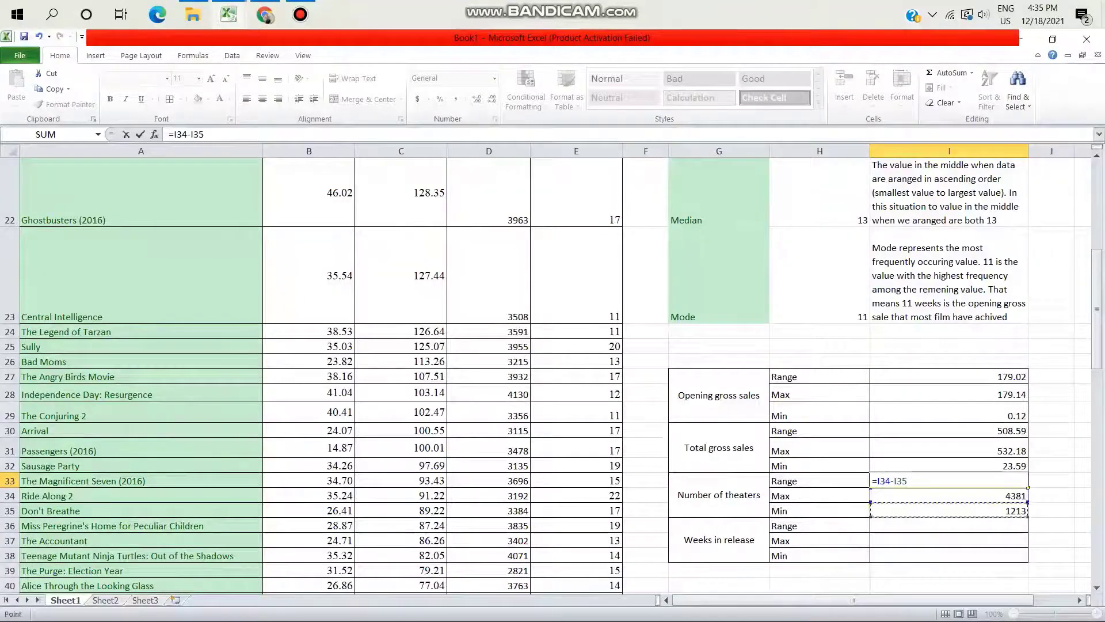
text())
key(Return)
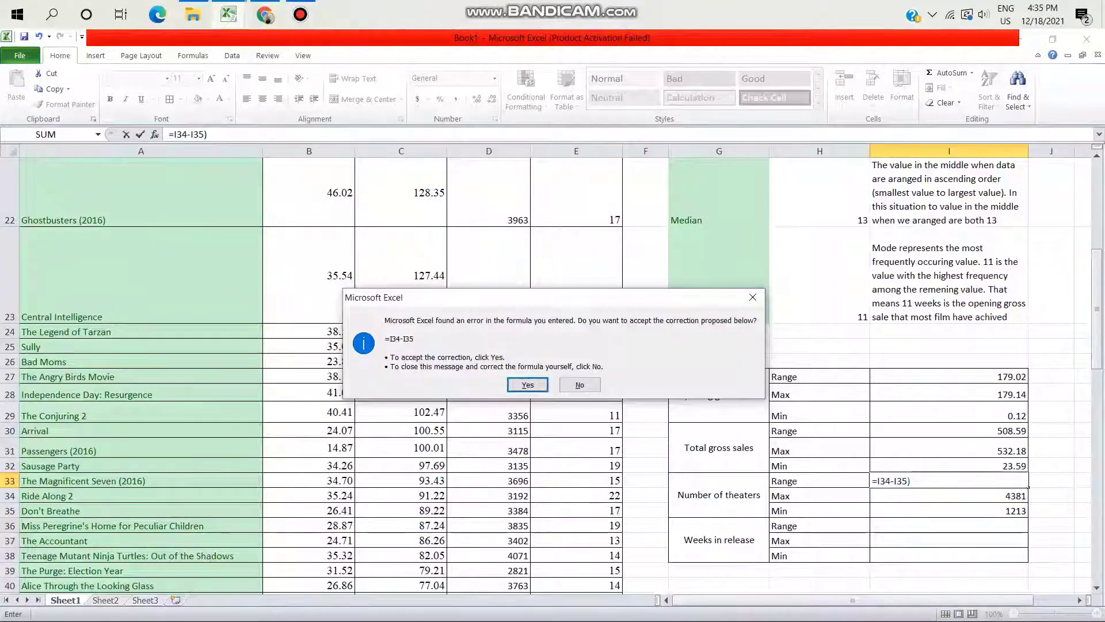
key(Return)
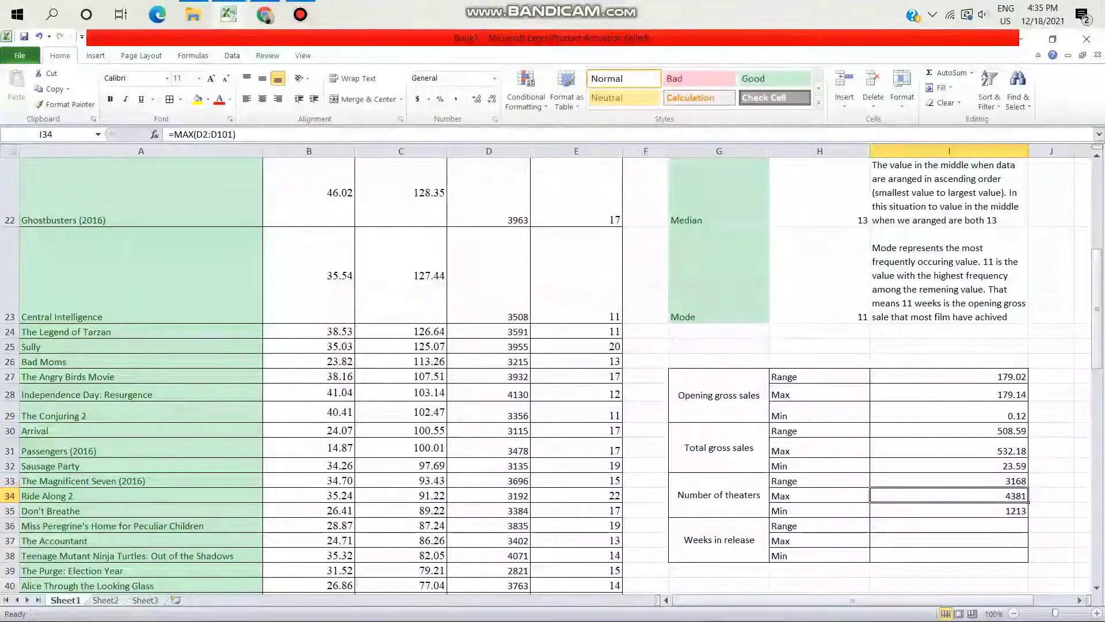
Calculate the maximum weeks in release in I37 with the MAX function over E2:E101
click(949, 540)
text(=max(e2)
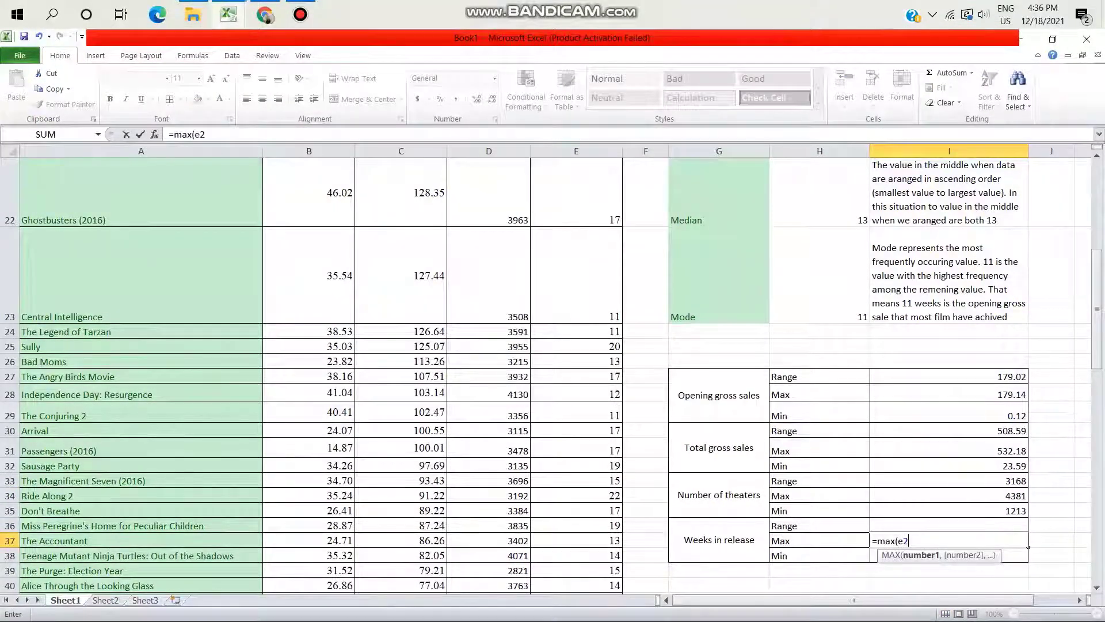
text(:e101)
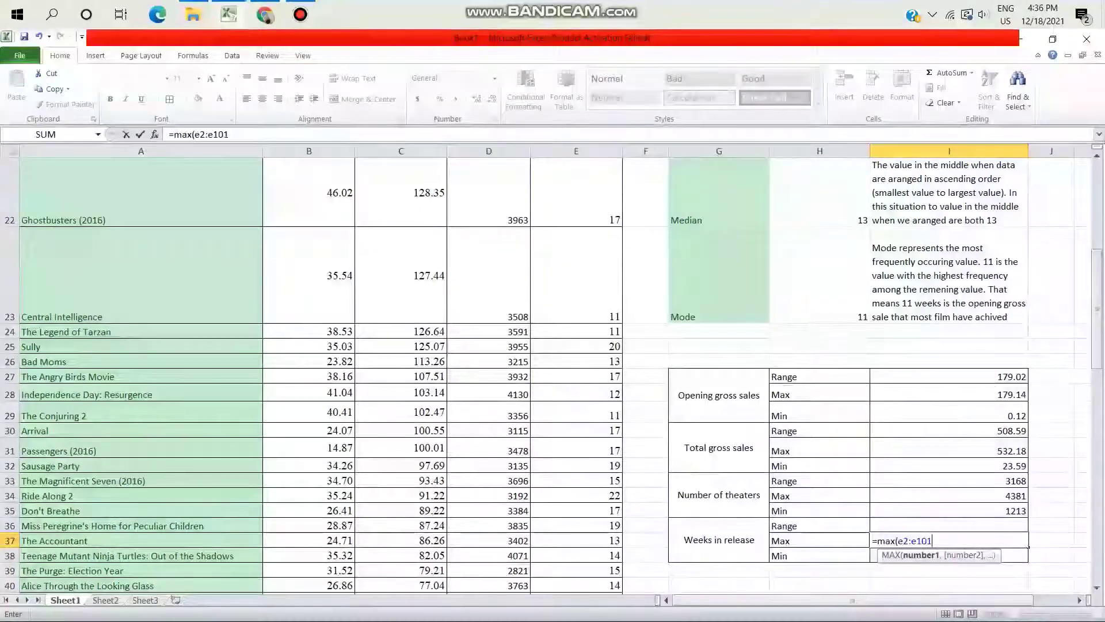
text())
key(Return)
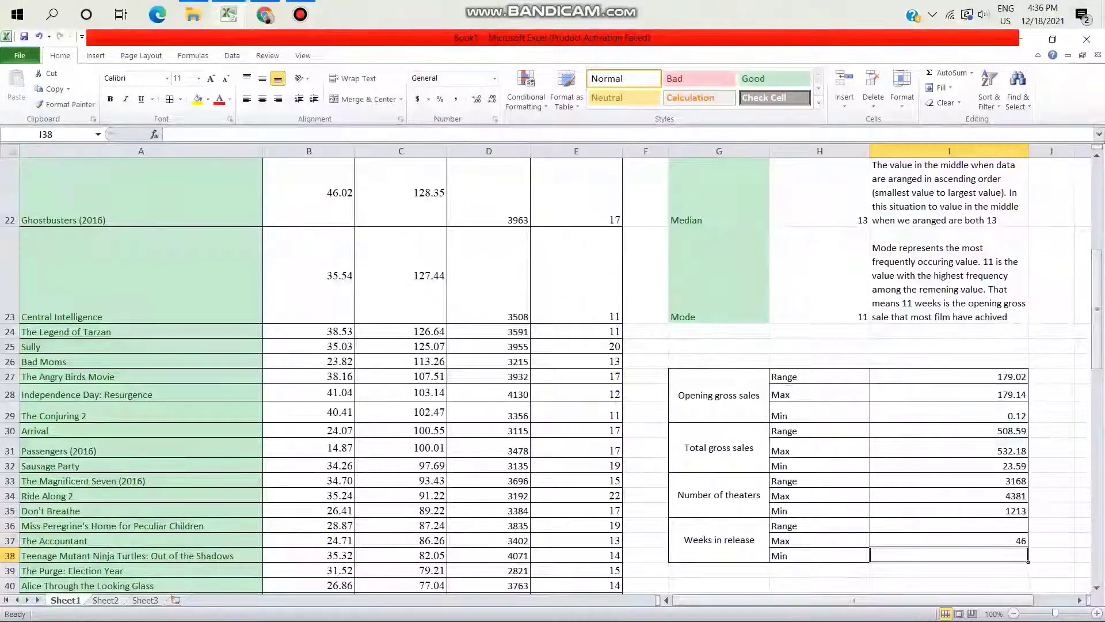
Calculate the minimum weeks in release in I38 with the MIN function over E2:E101
text(=m)
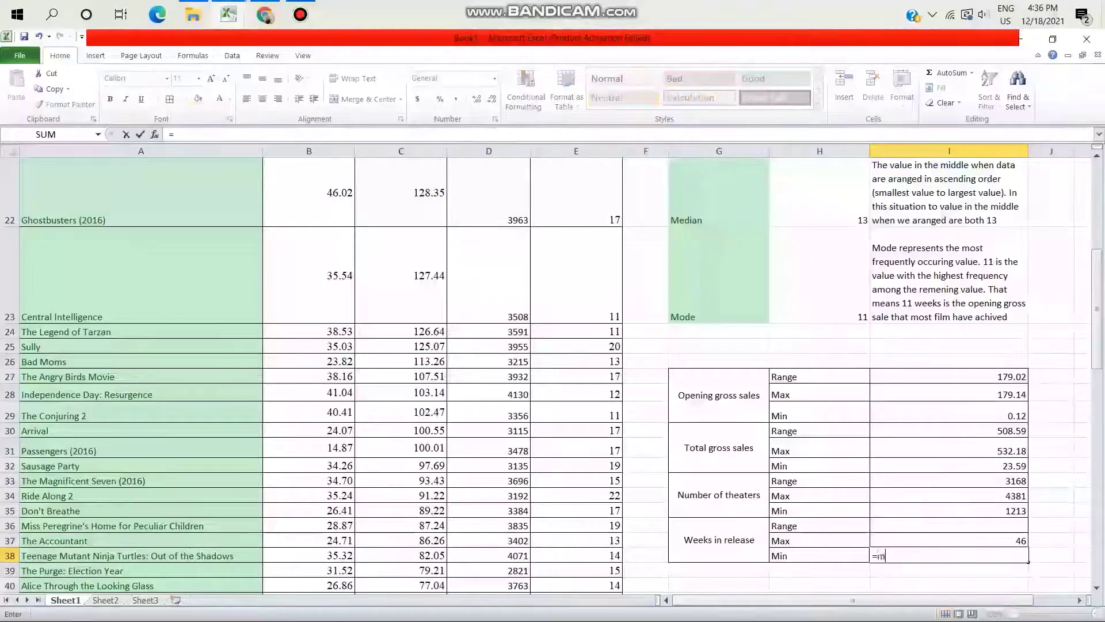
text(in(e)
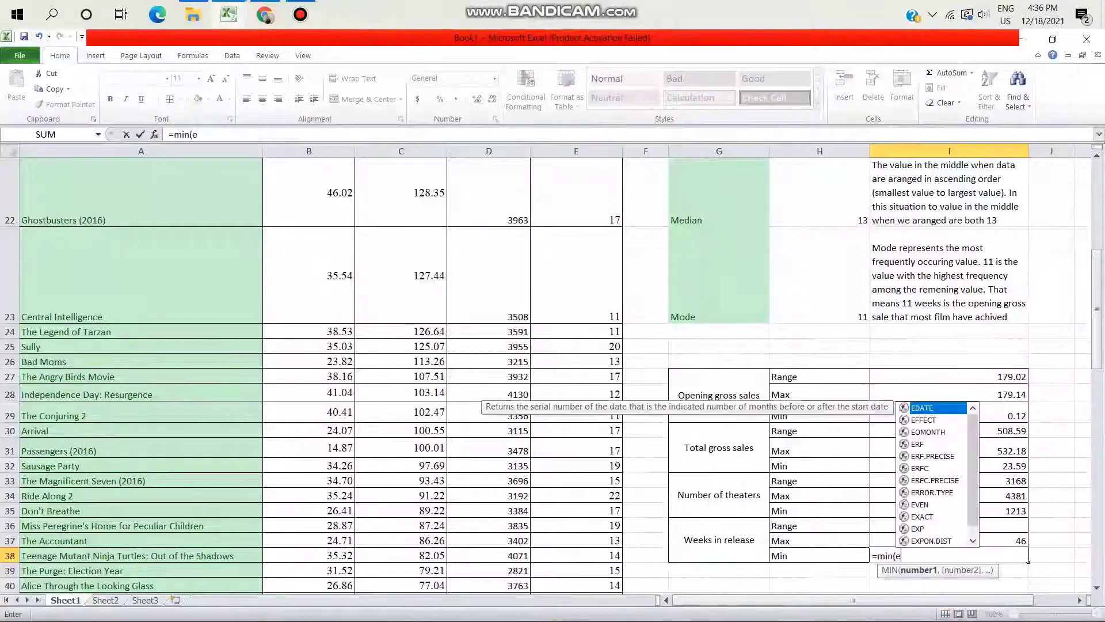
text(2:e101)
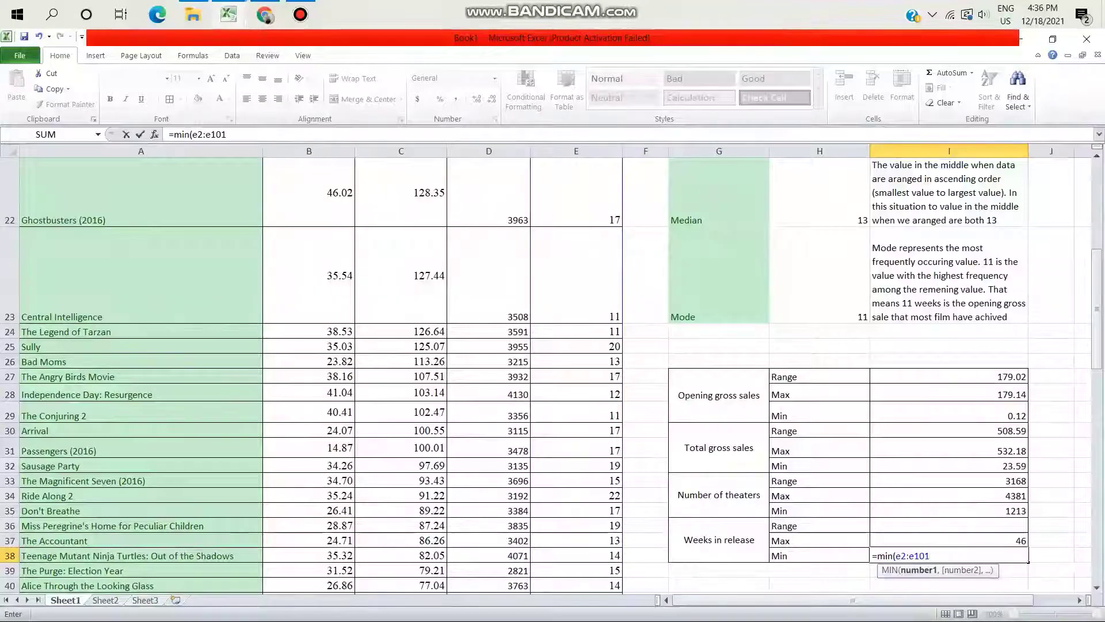
text(())
key(Return)
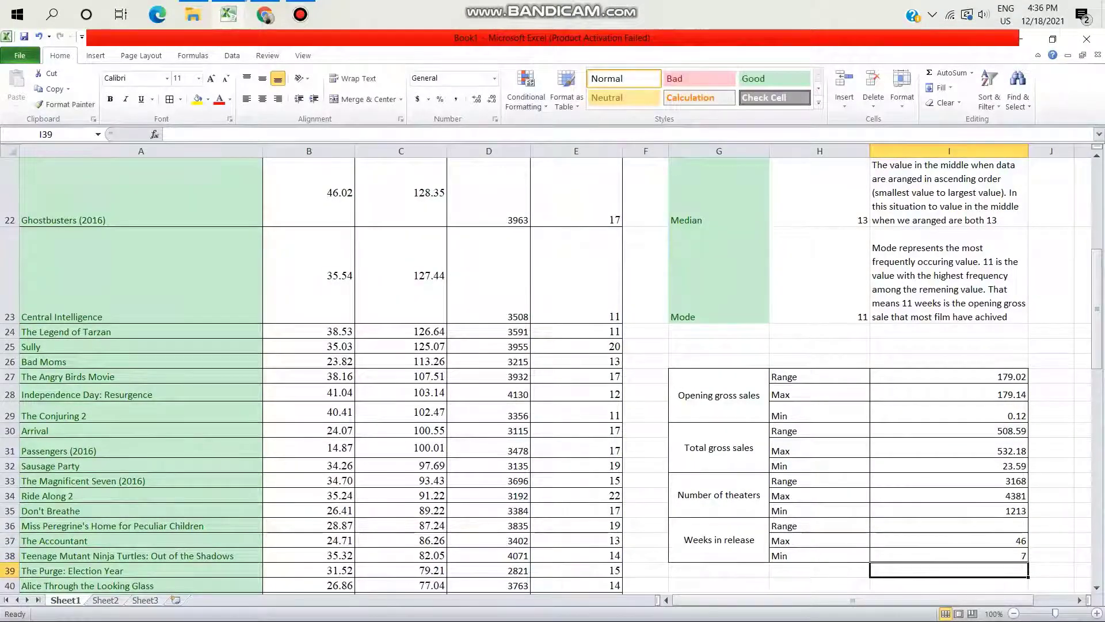
Calculate the weeks in release range in I36 with the formula =I37-I38
click(949, 526)
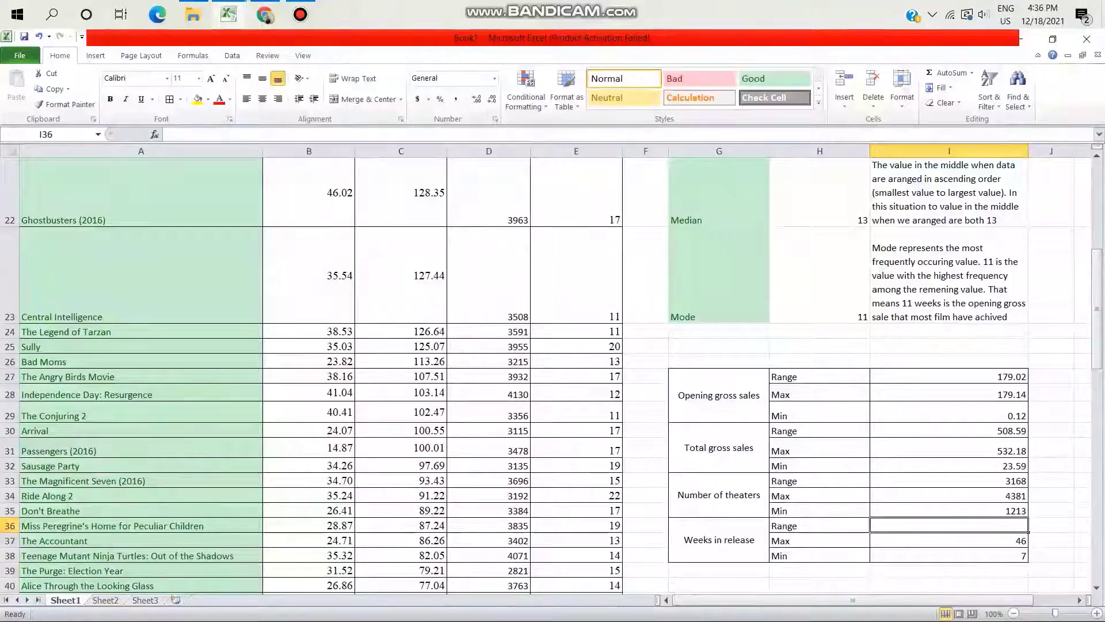
text(=)
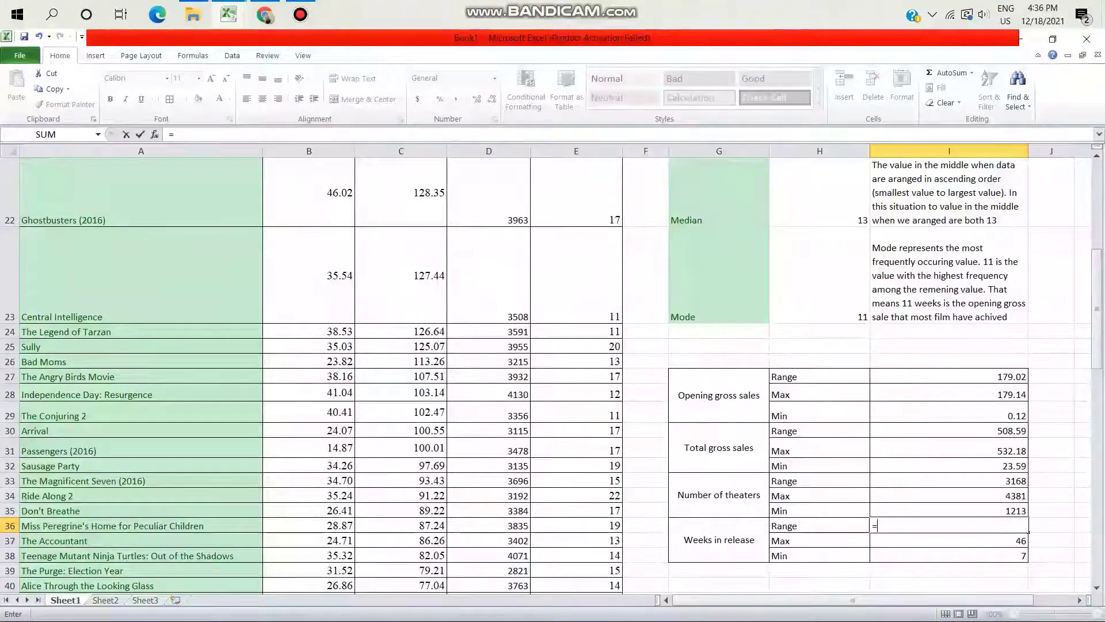
key(Down)
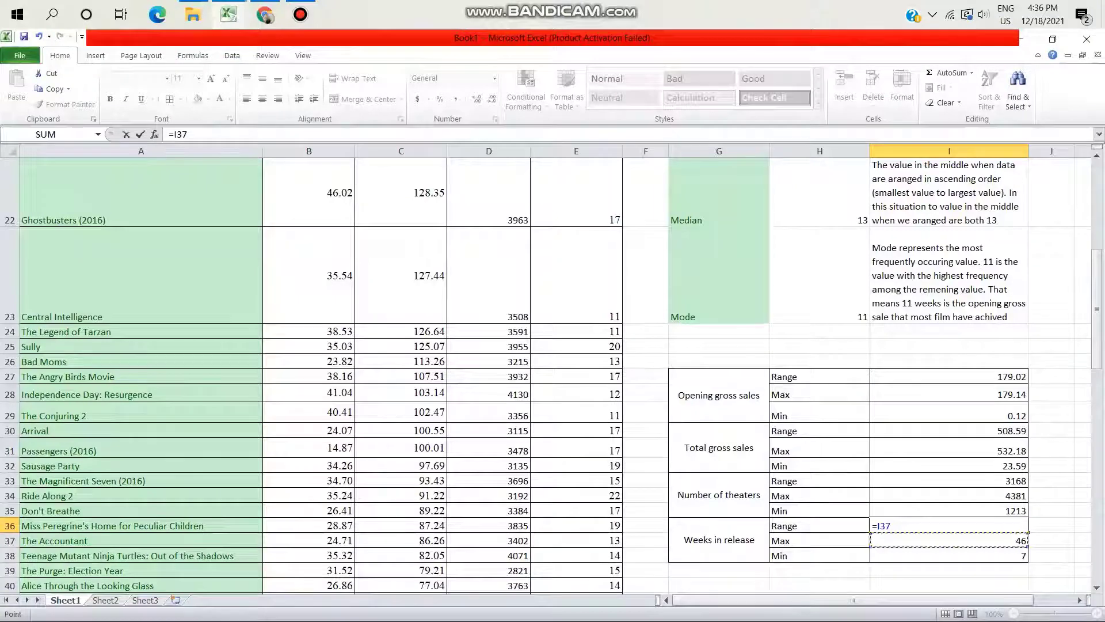
text(-)
key(Down)
key(Down)
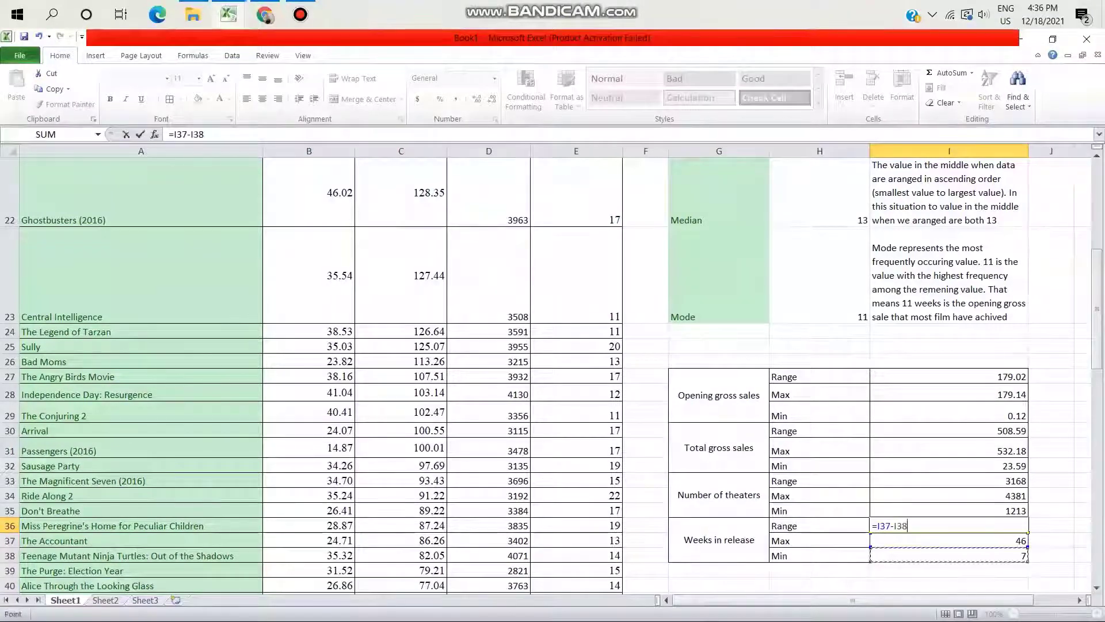
key(Return)
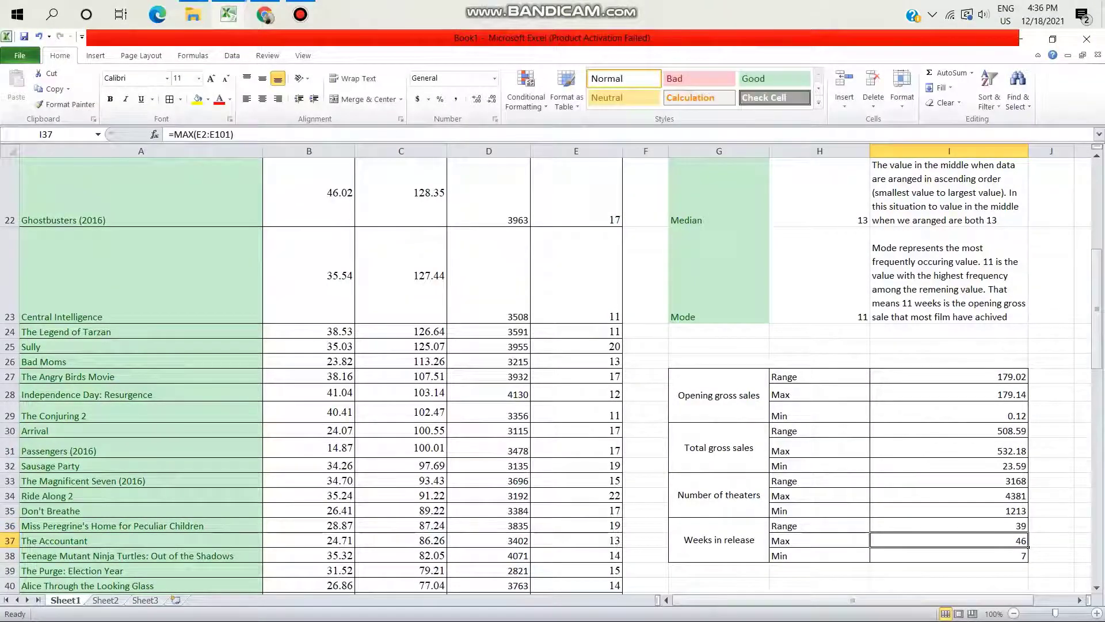
Apply the Good cell style to the four variable names in G27:G38
click(949, 570)
drag(719, 395, 726, 553)
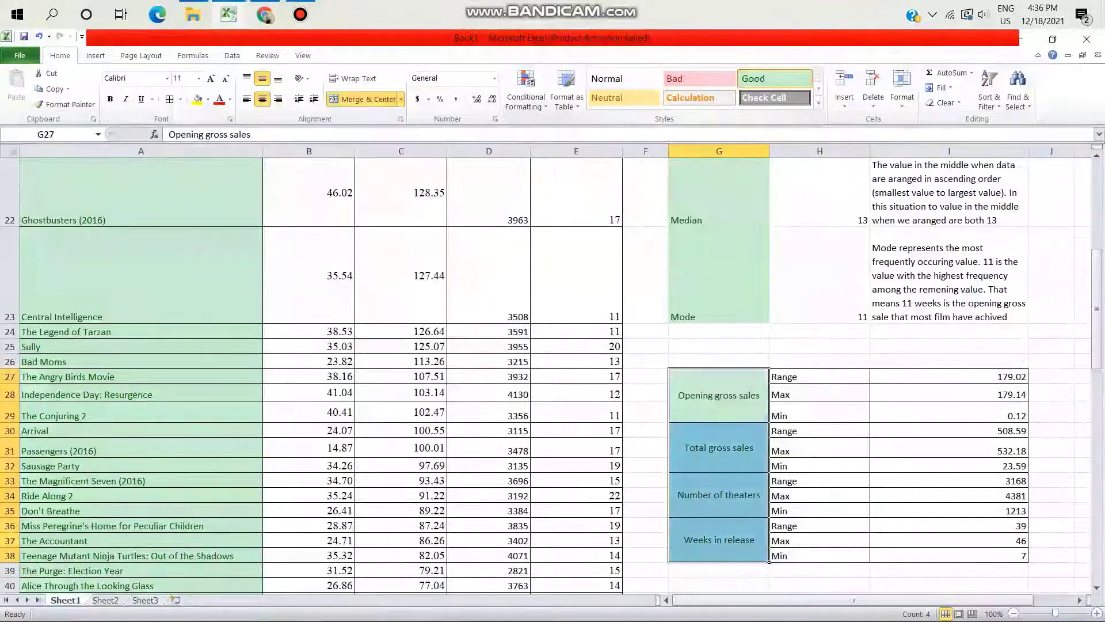
Apply the Calculation cell style to the Range label of total gross sales in H30
click(820, 377)
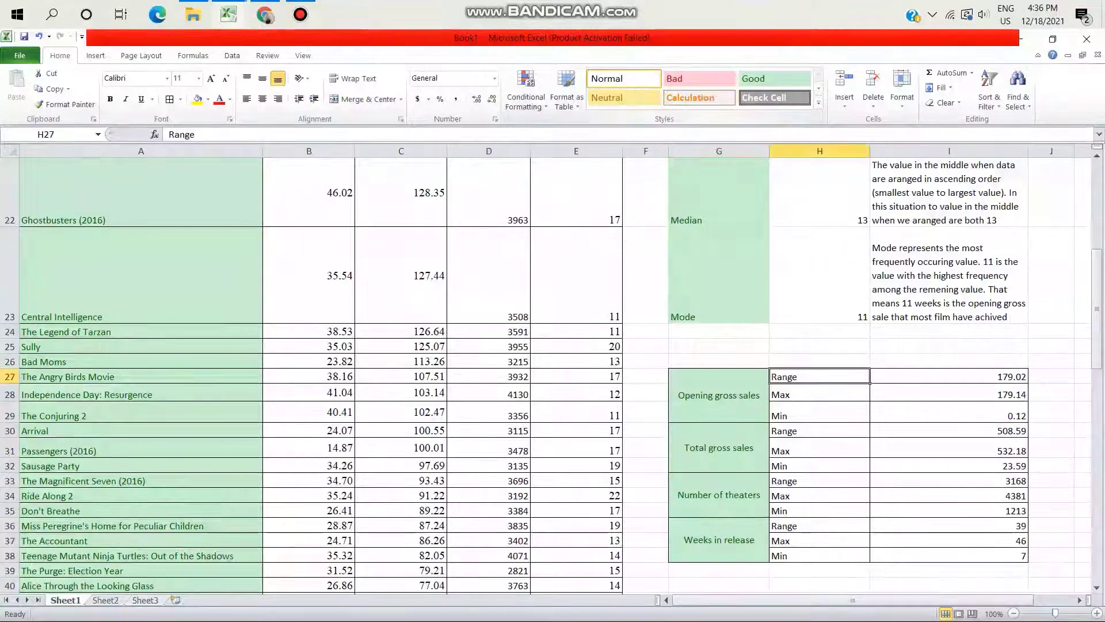
click(820, 430)
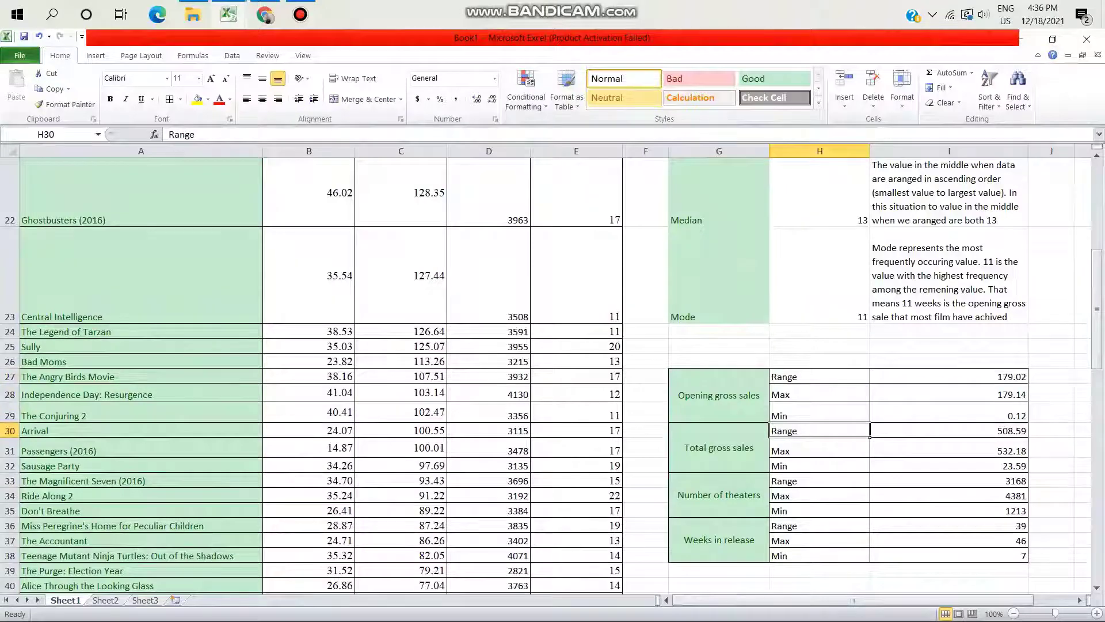
click(699, 98)
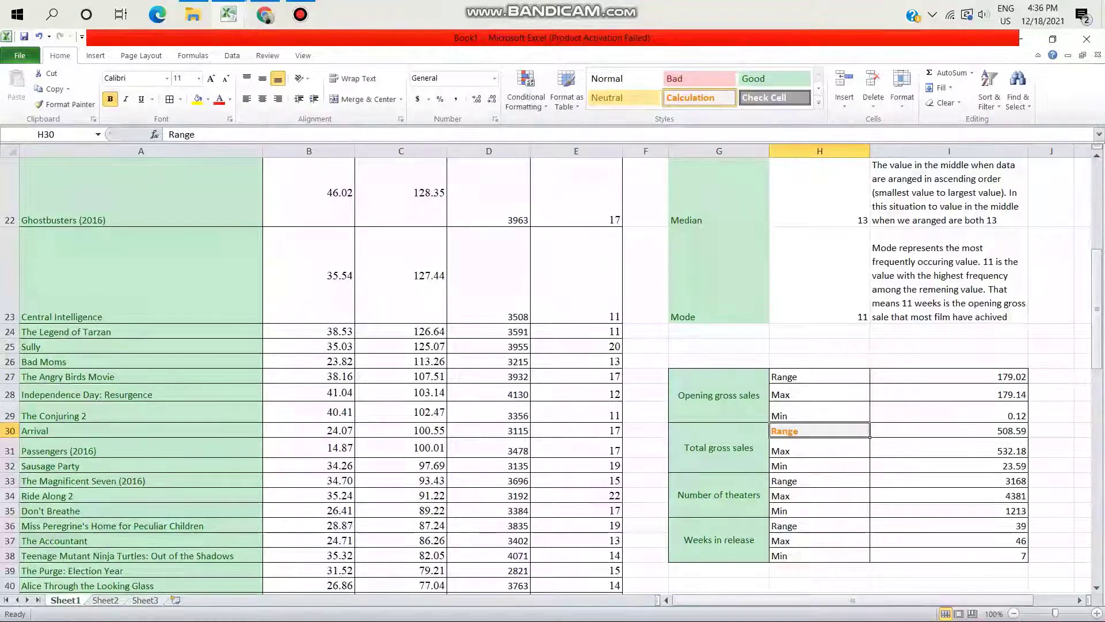
Apply the Calculation cell style to the remaining Range labels in H27, H33 and H36
click(867, 378)
key(F4)
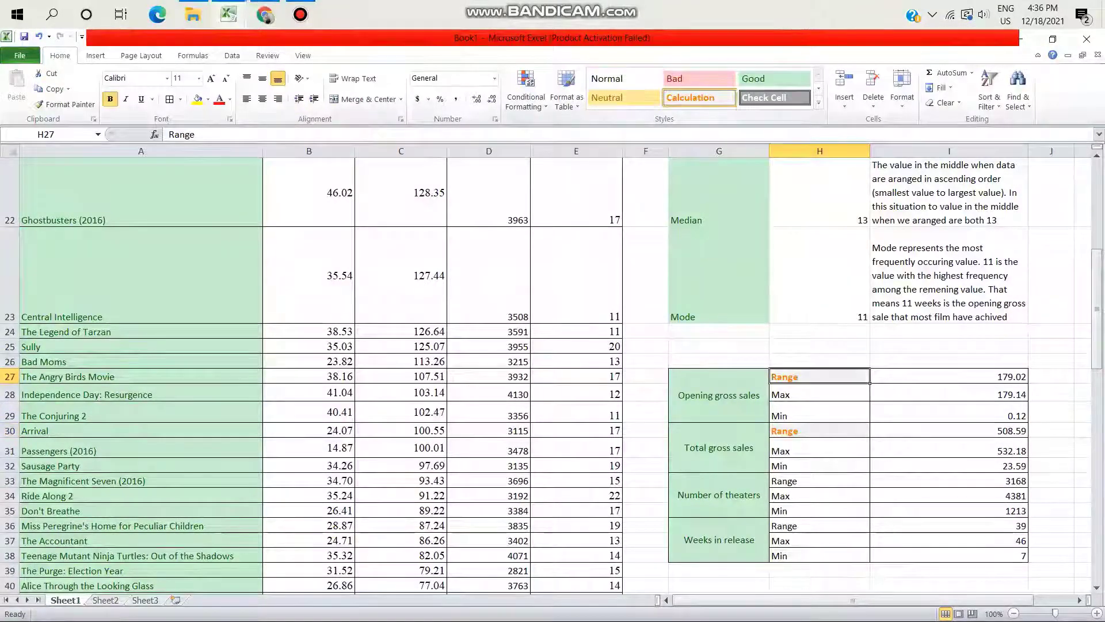
click(866, 482)
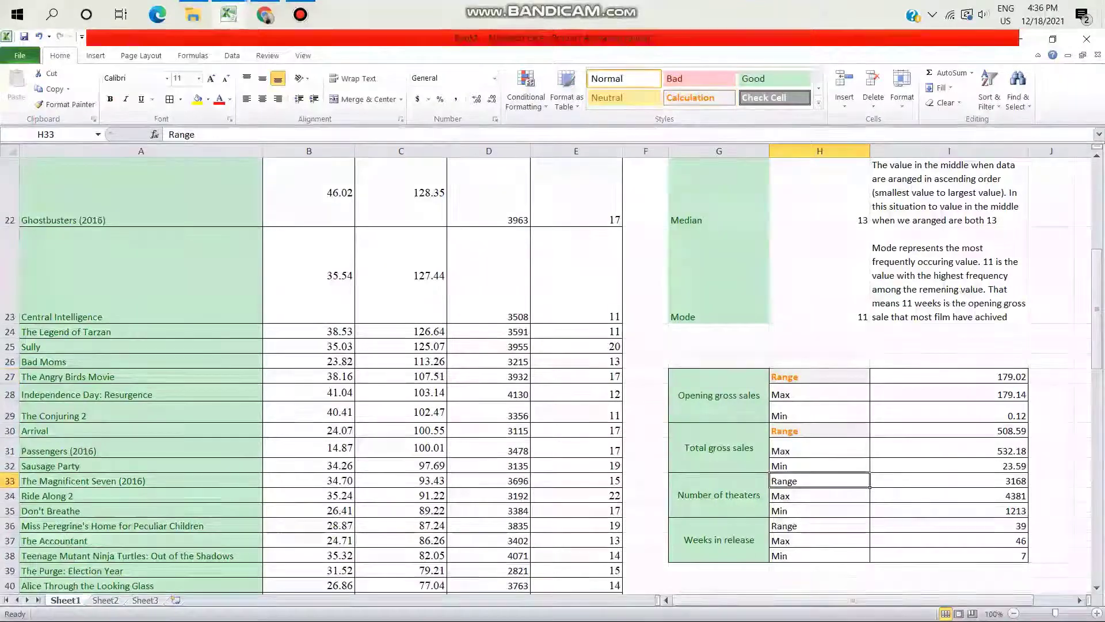
key(F4)
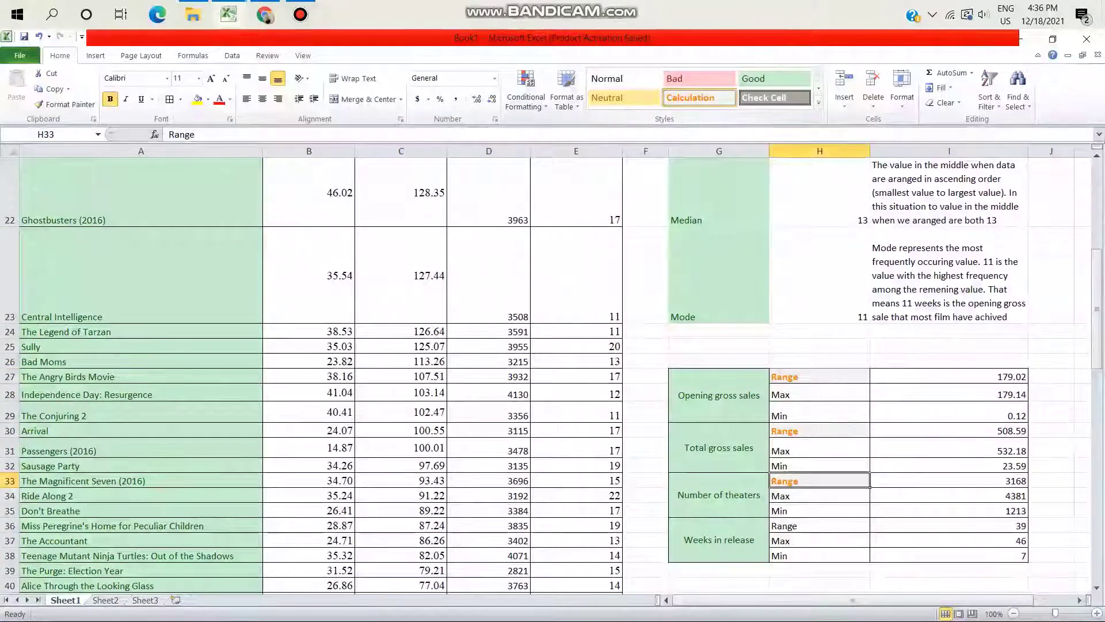
click(868, 527)
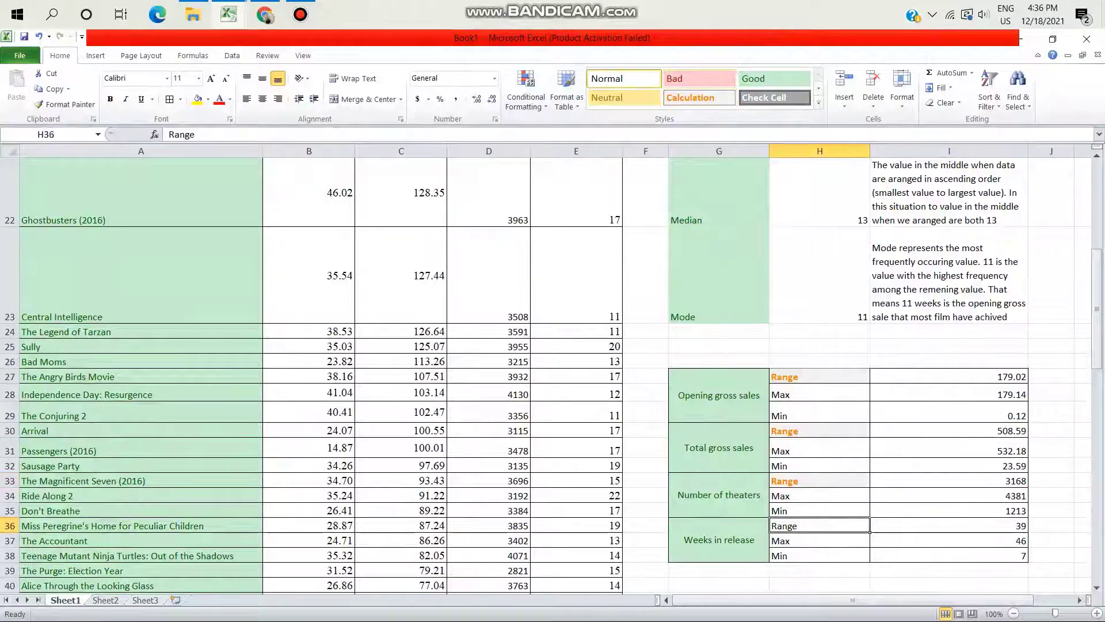
key(F4)
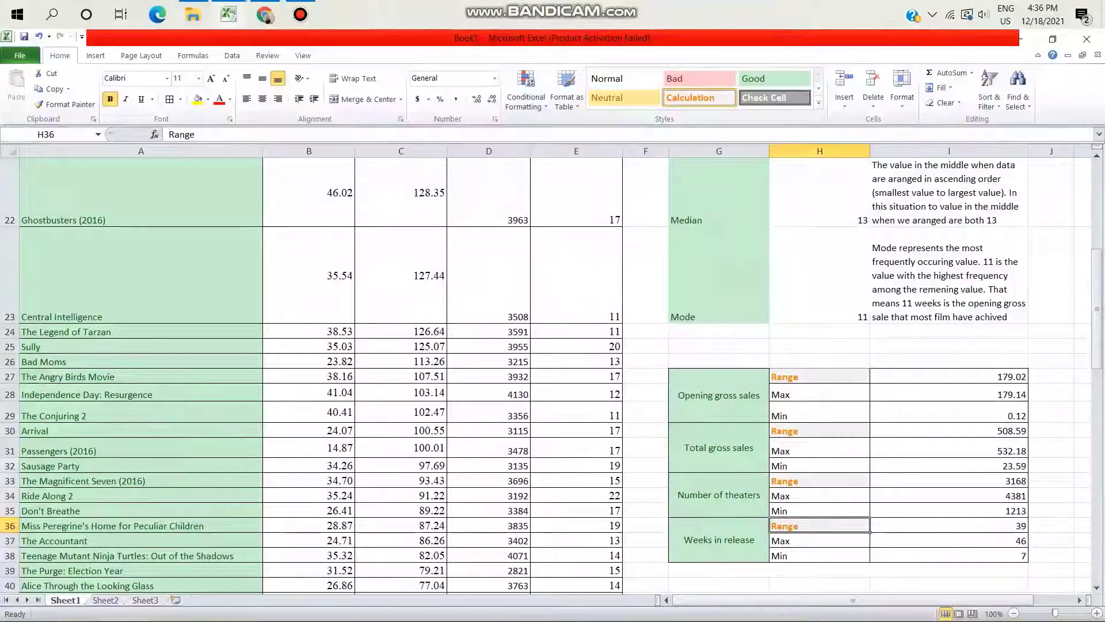
Apply the Neutral cell style to the Max labels in H28, H31, H34 and H37
click(867, 396)
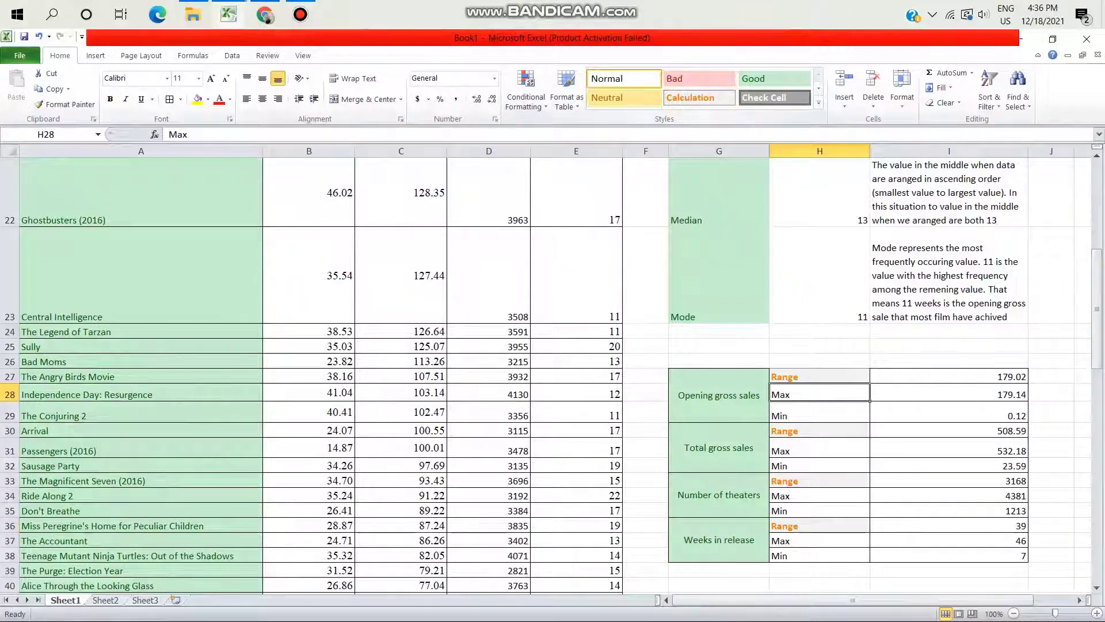
click(623, 97)
click(869, 454)
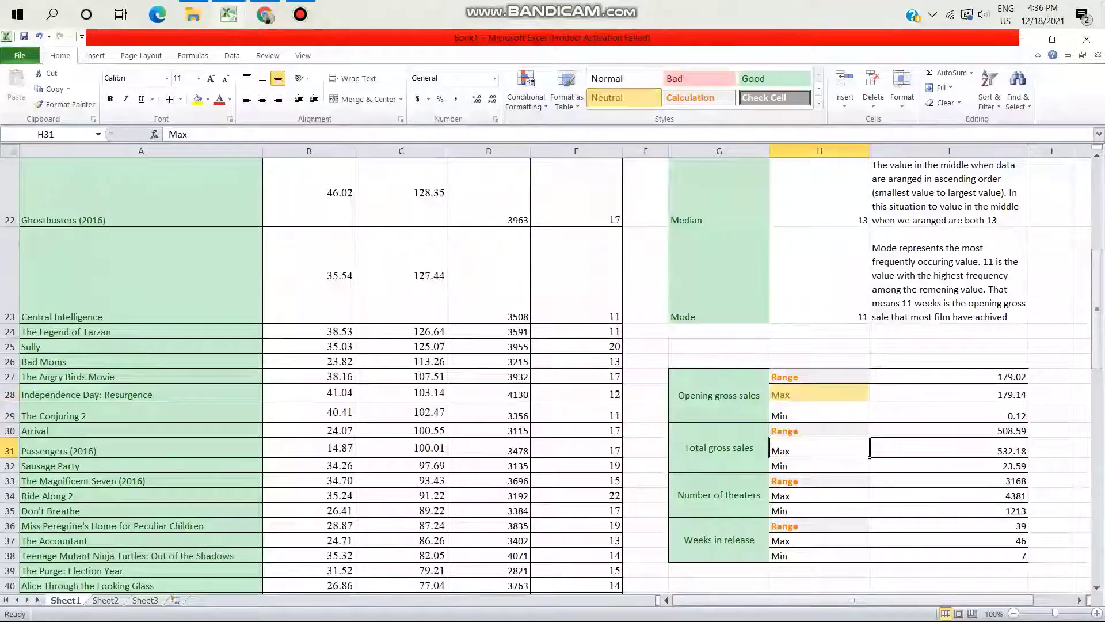
key(F4)
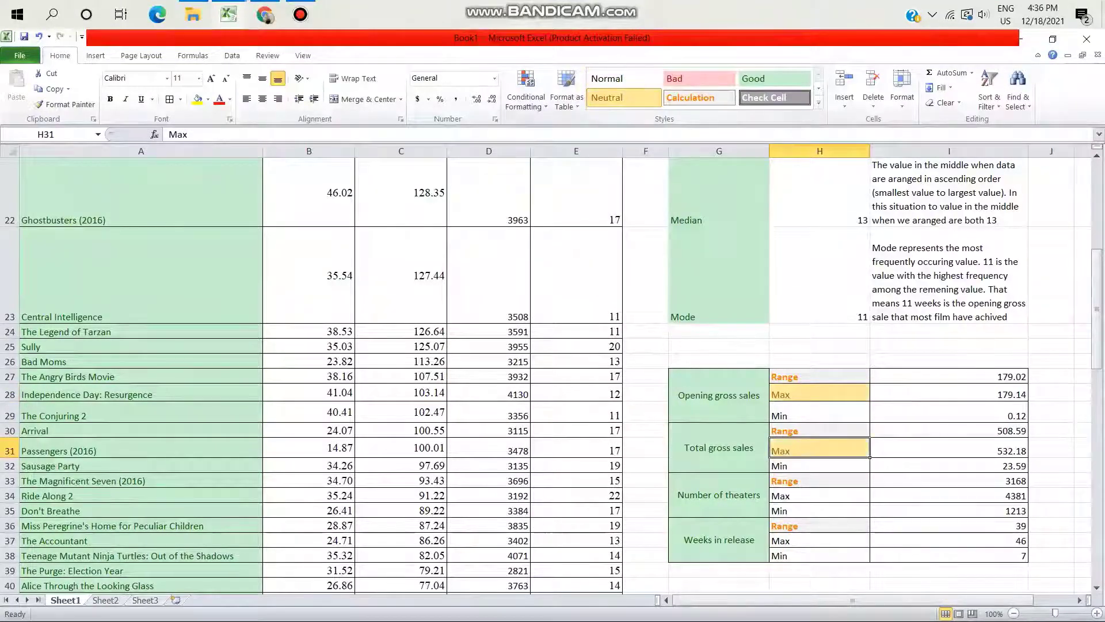
click(869, 500)
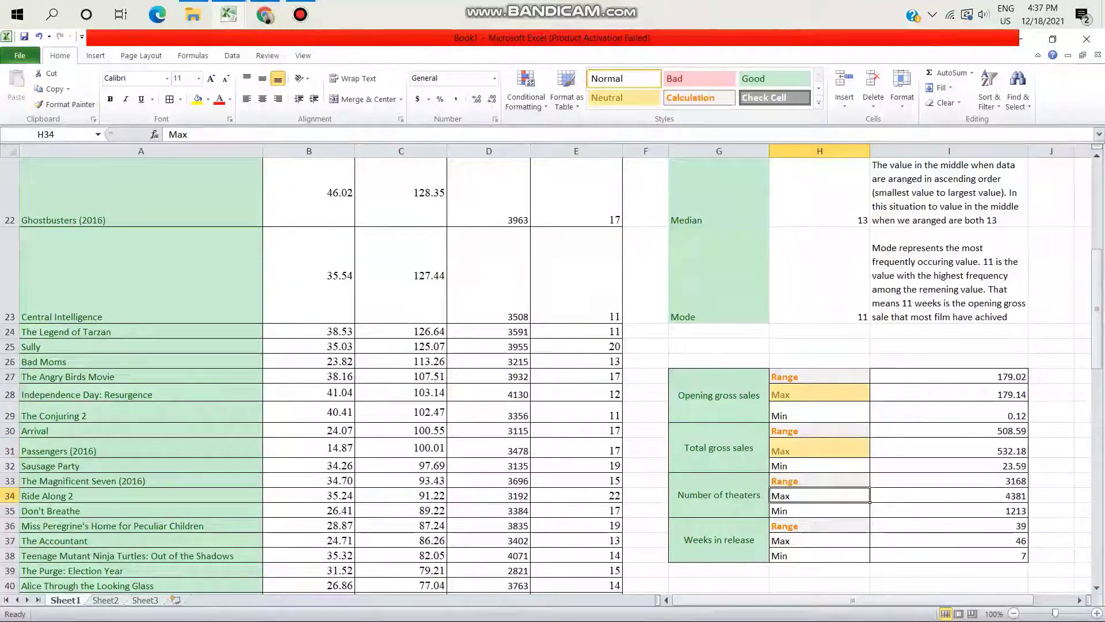
key(F4)
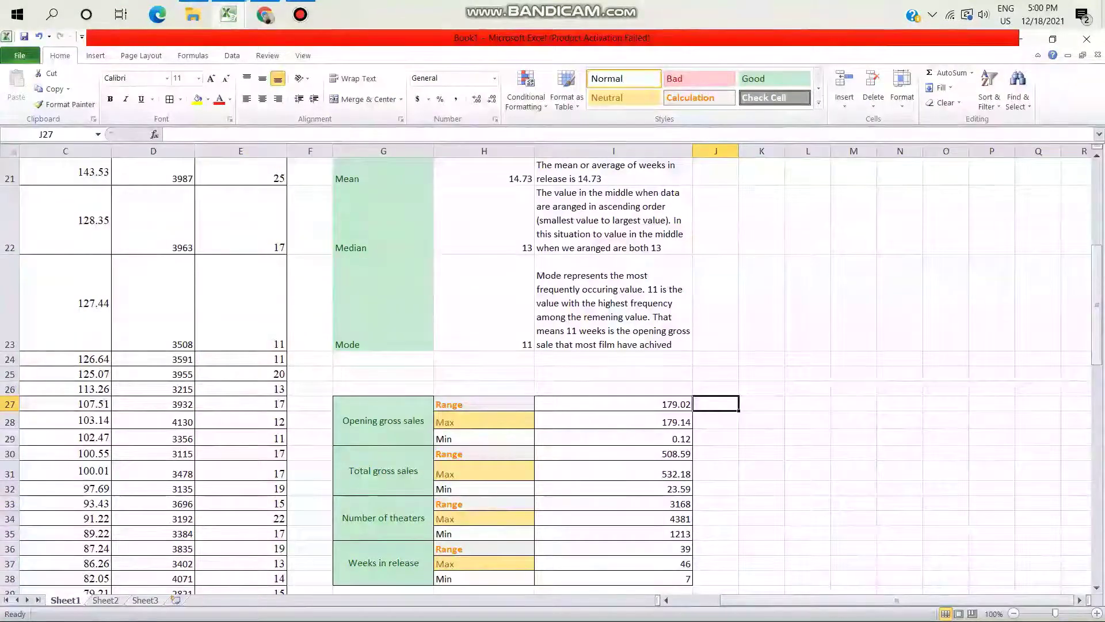
Enter "The range of opening gross sales is 179.09" in J27
text(The)
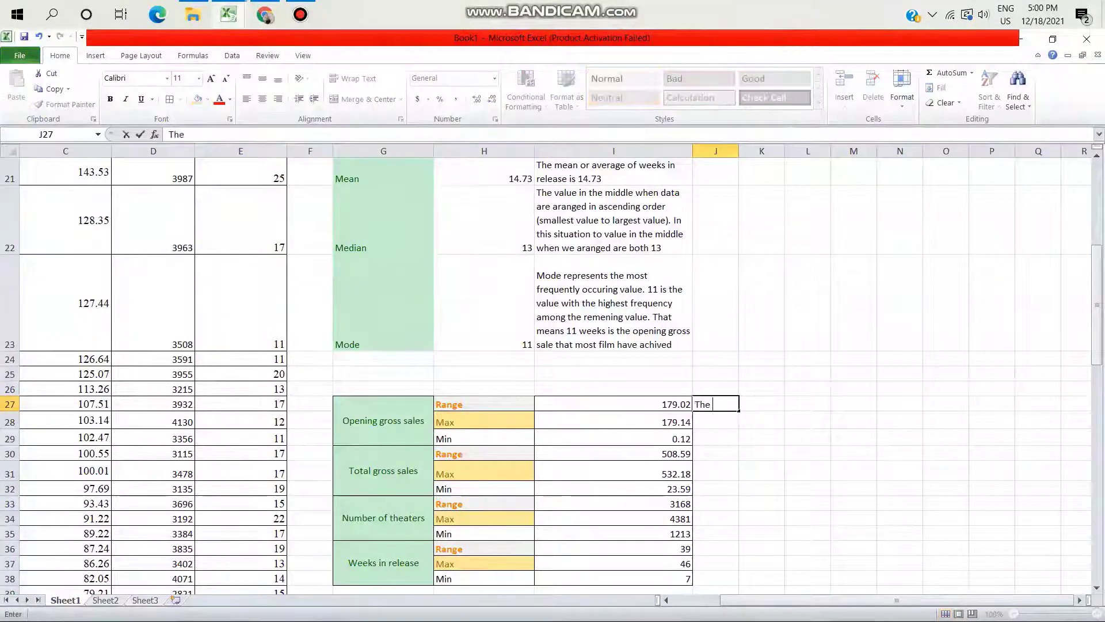
text( range of)
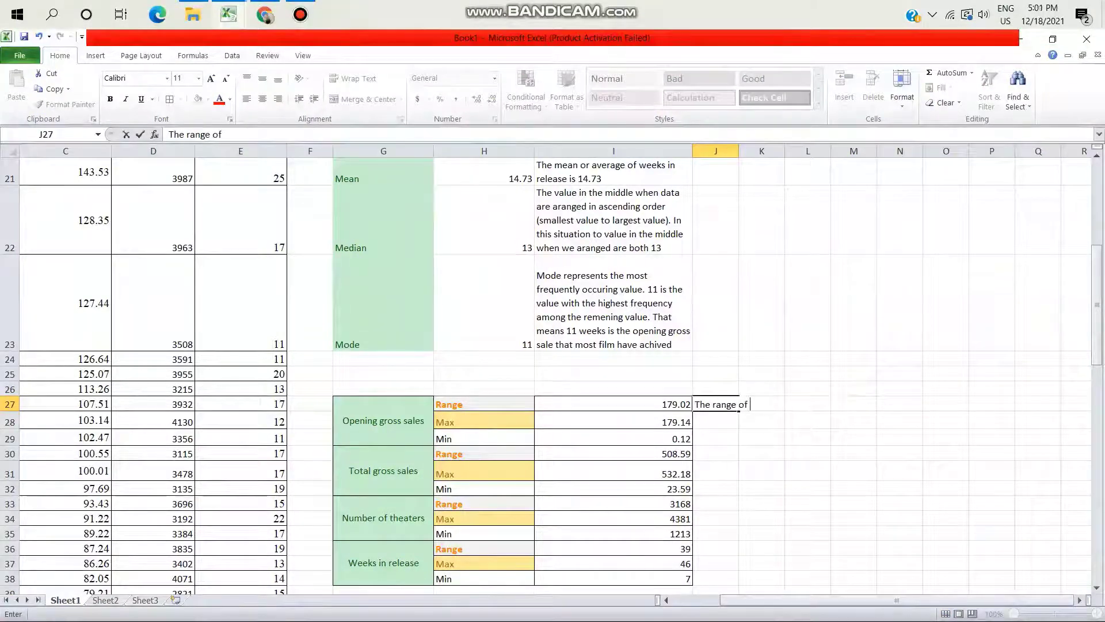
text( opening g)
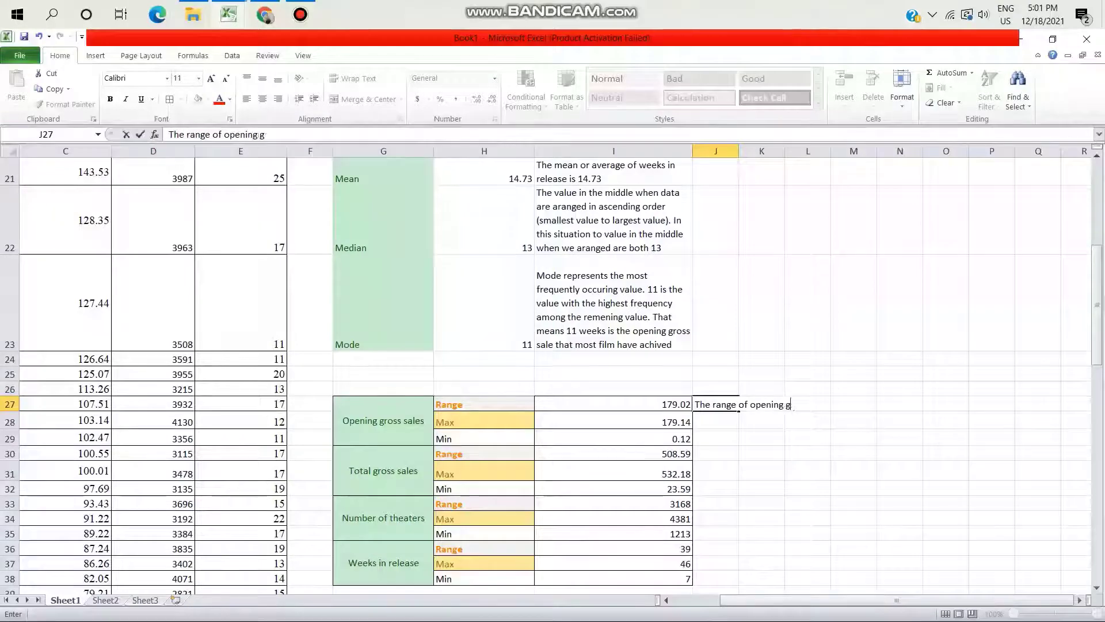
text(ross sal)
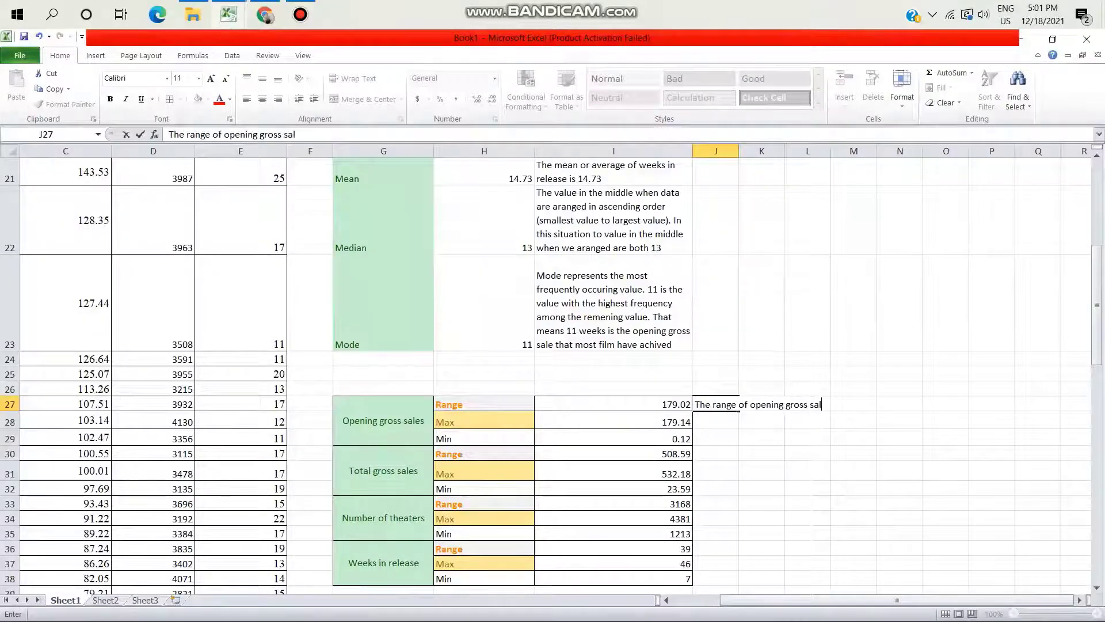
text(es is 179)
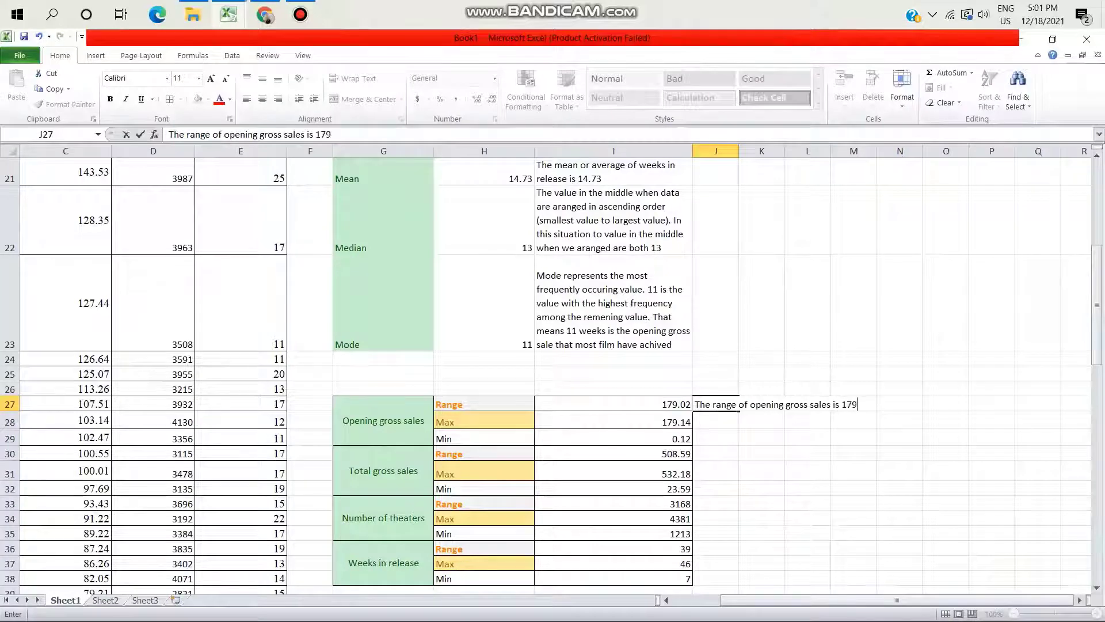
text(.09)
key(Return)
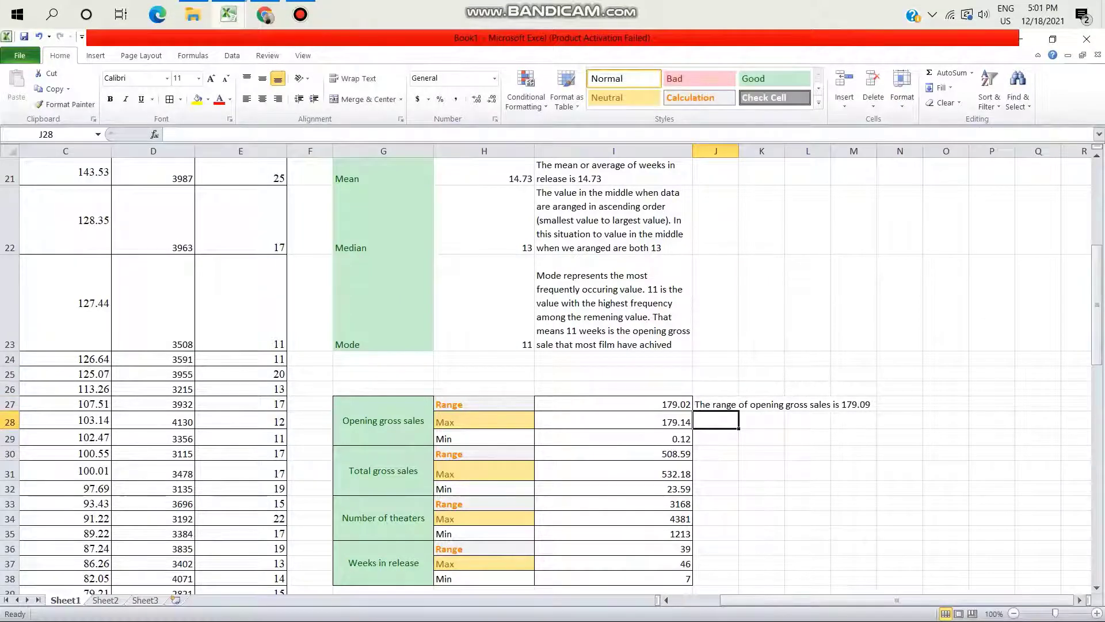
Enter "Opening gross sale vary from a minimum of 0.12 to a maximum of 179.14" in J28
text(Opening gr)
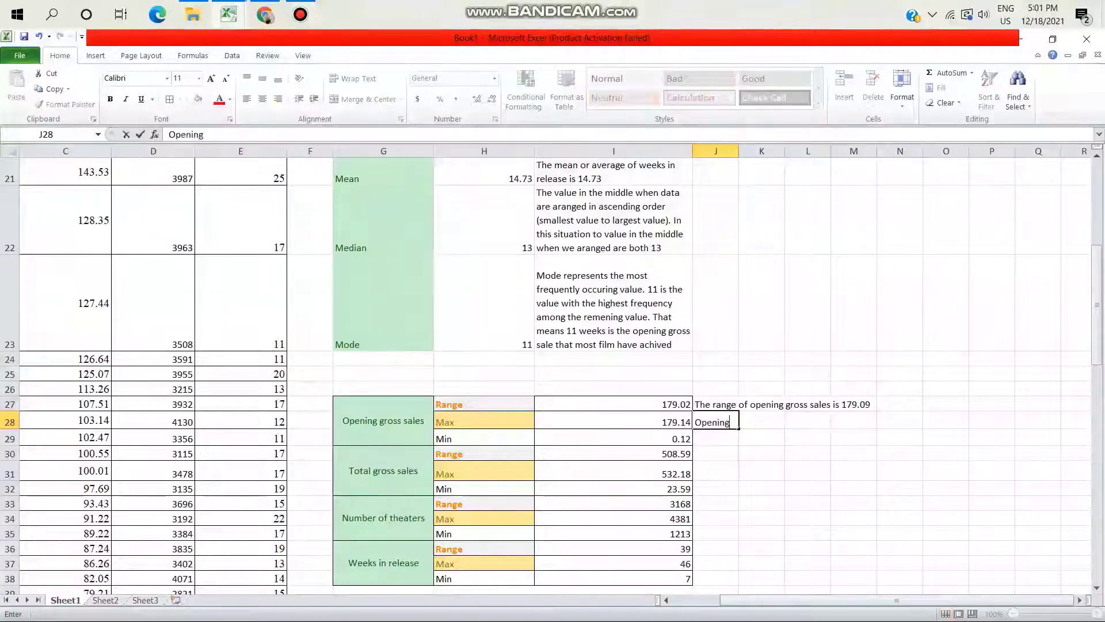
text(ss)
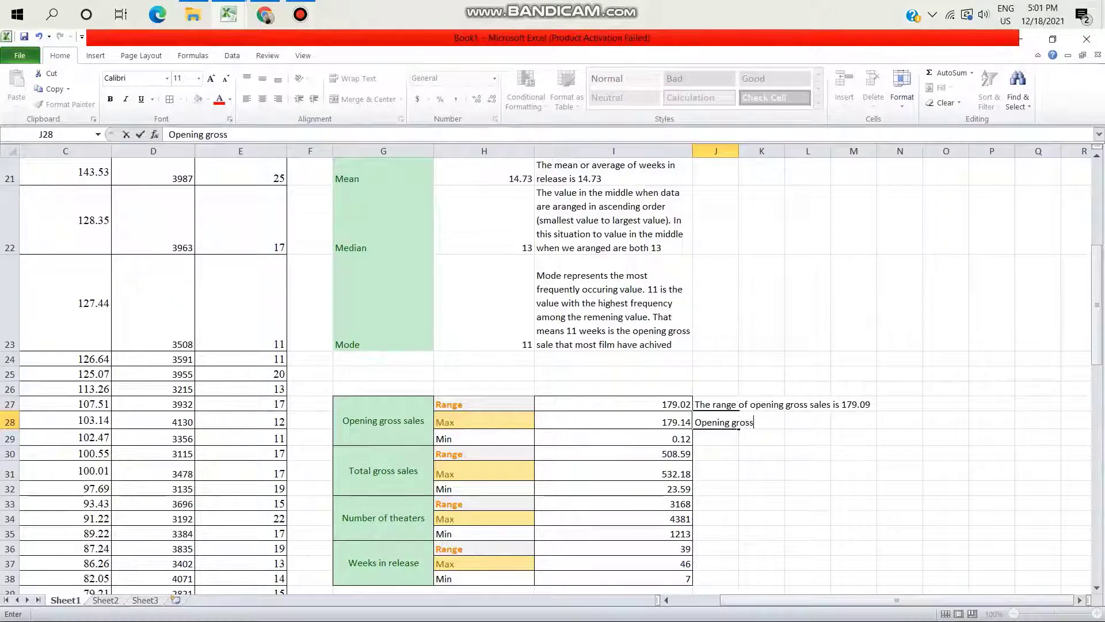
text( sale ve)
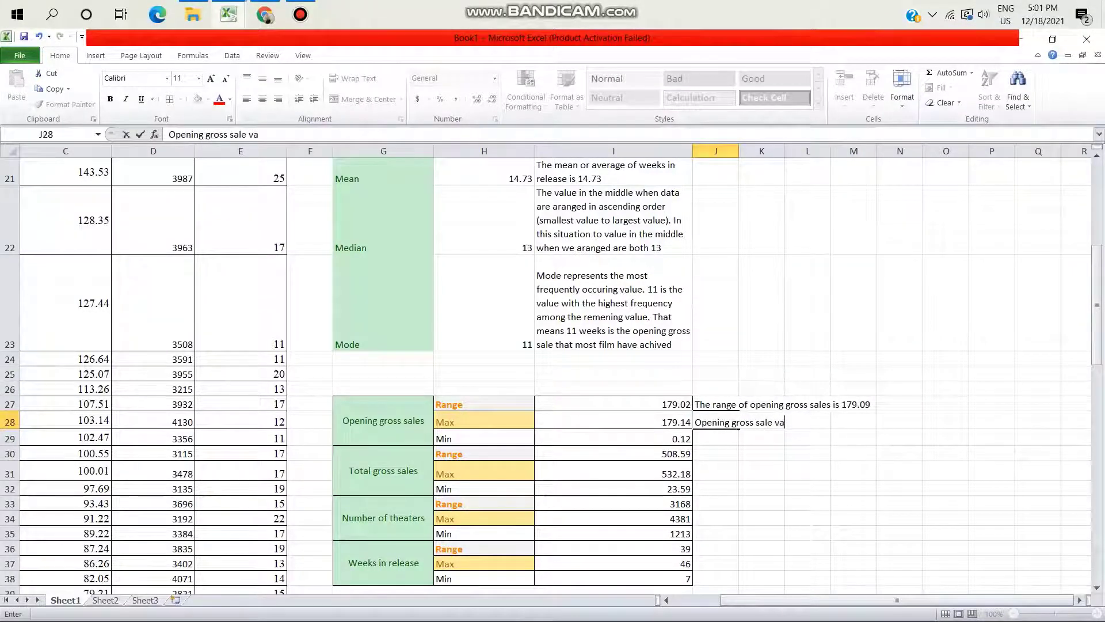
text(ry from )
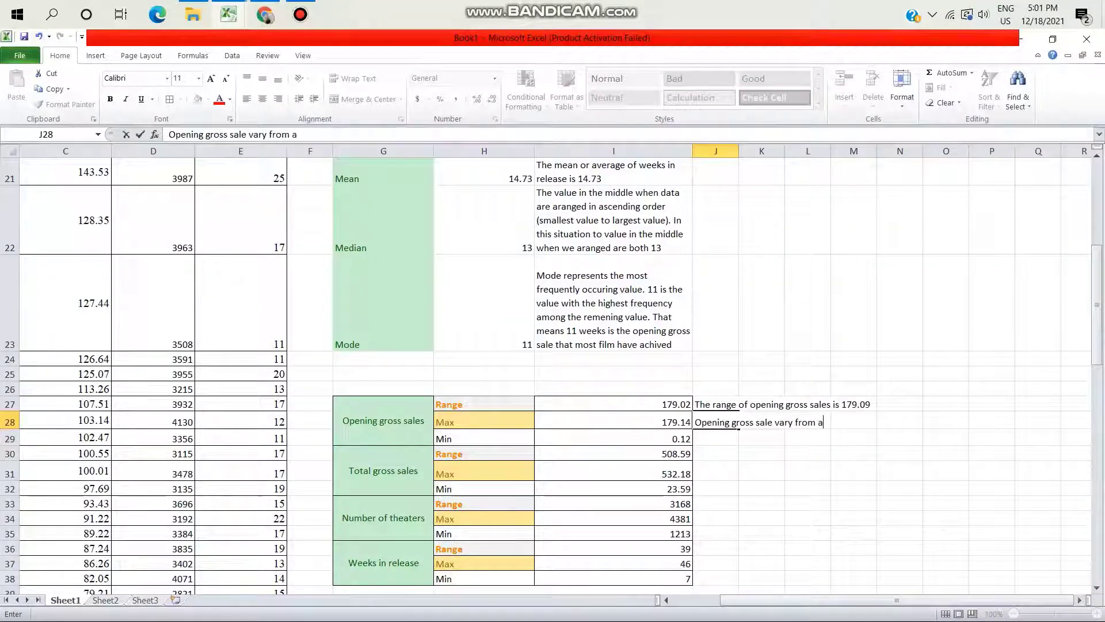
text(a minimum)
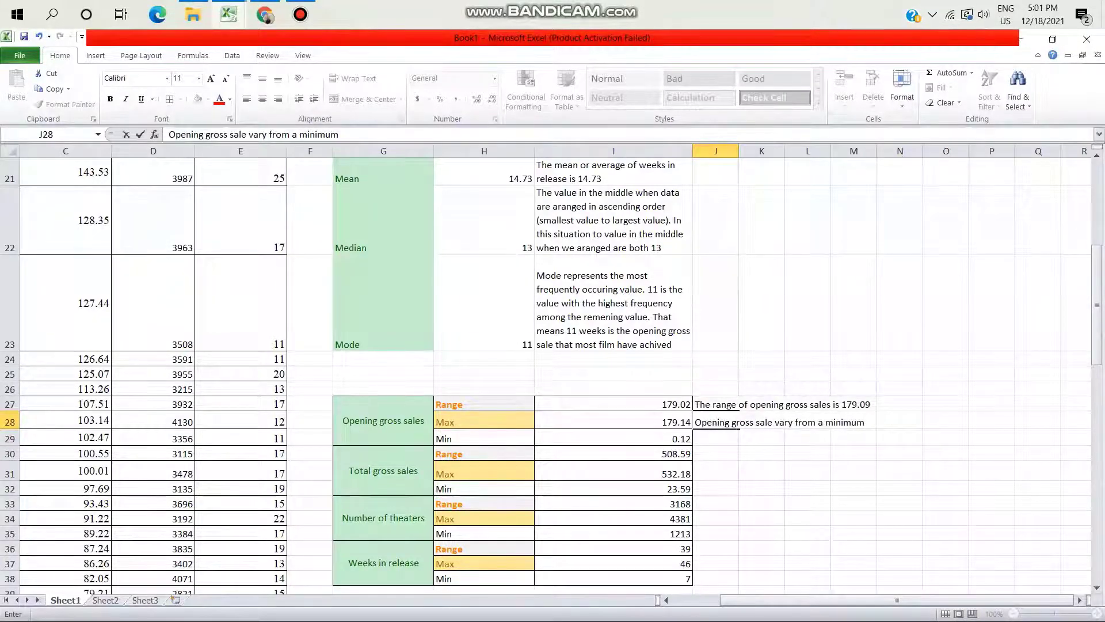
text(of)
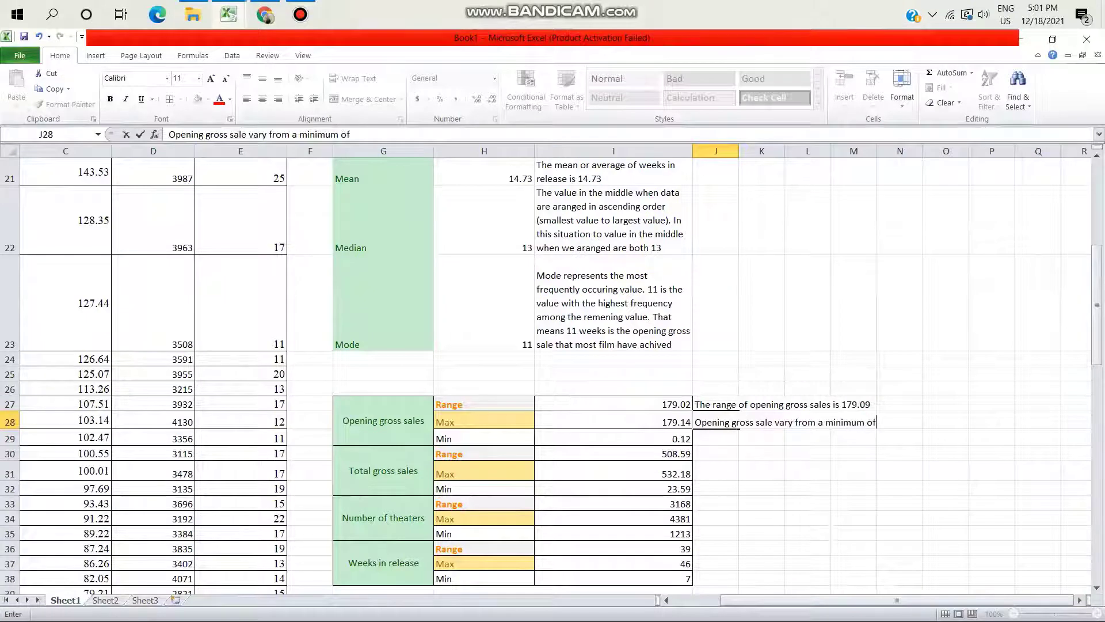
text( 0.12)
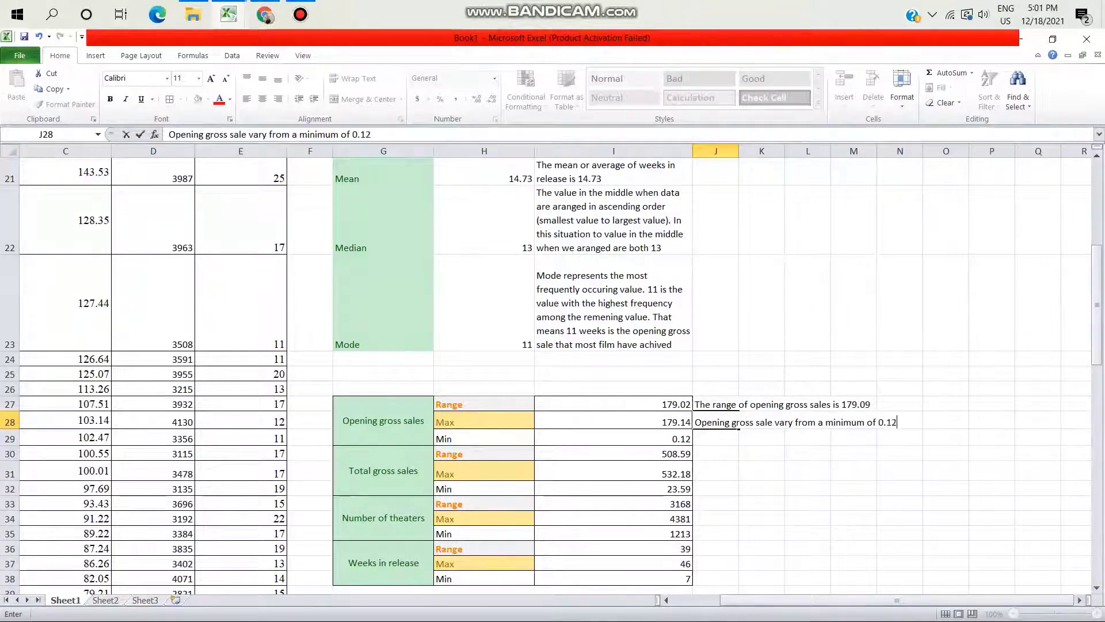
text( to a )
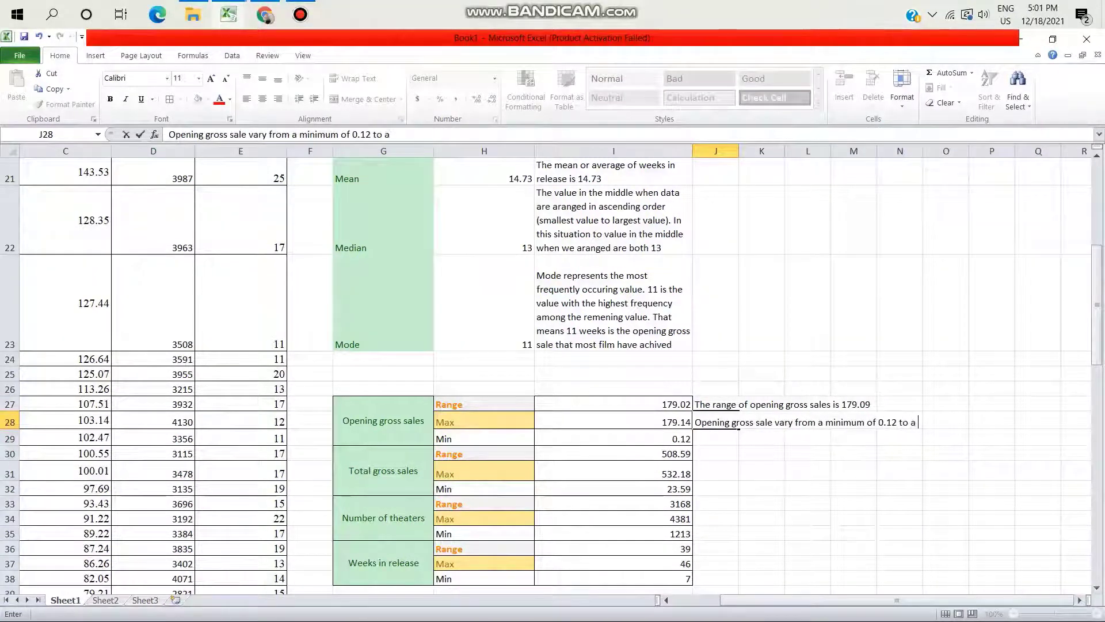
text(maximum of)
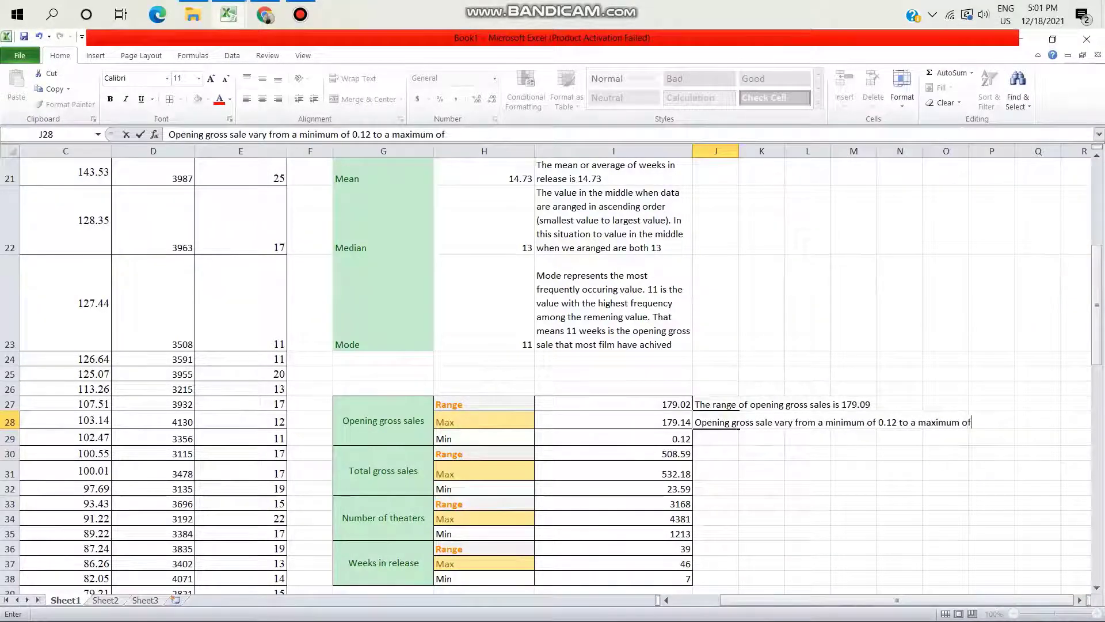
text( 179.14)
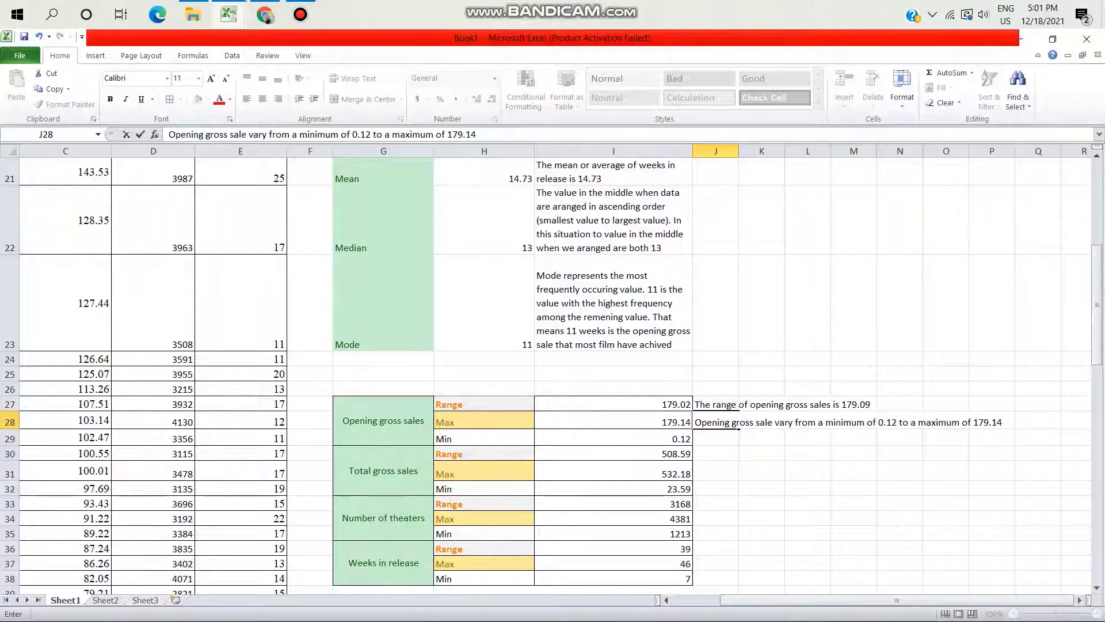
click(702, 422)
click(716, 453)
Wrap, merge and center J28:J29, and widen column J so the opening gross sales sentence fits on two lines
drag(716, 422, 720, 438)
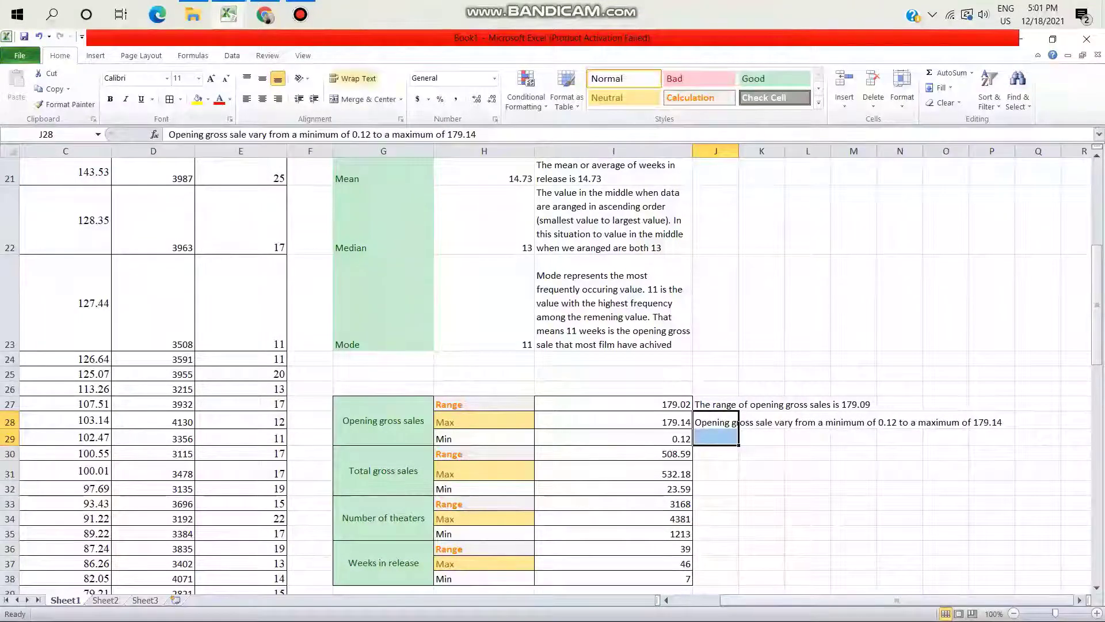
click(356, 78)
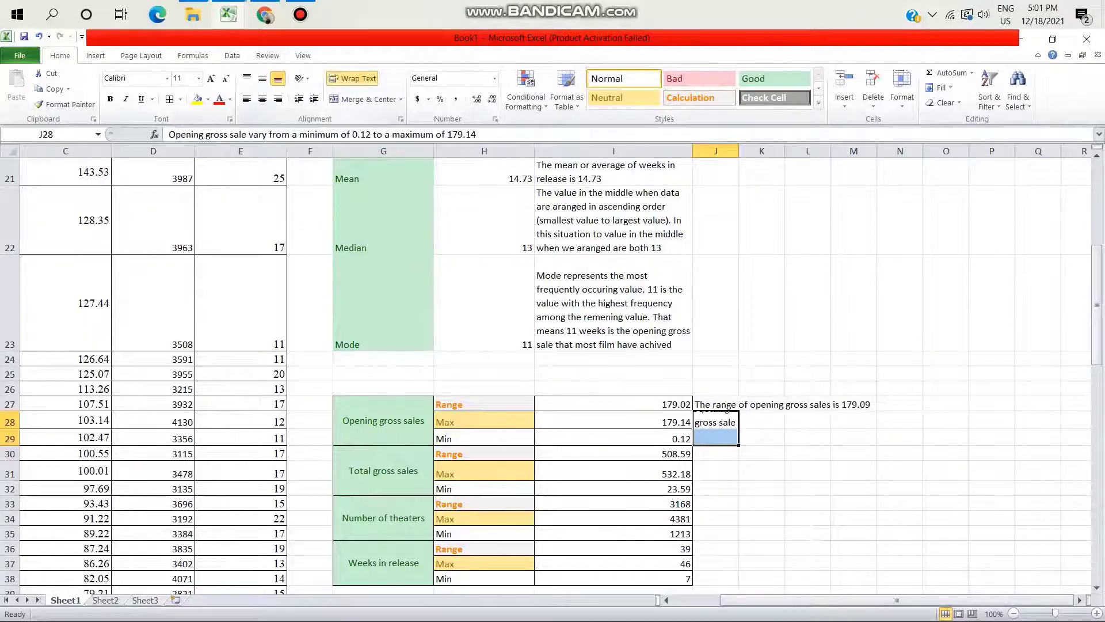
click(363, 100)
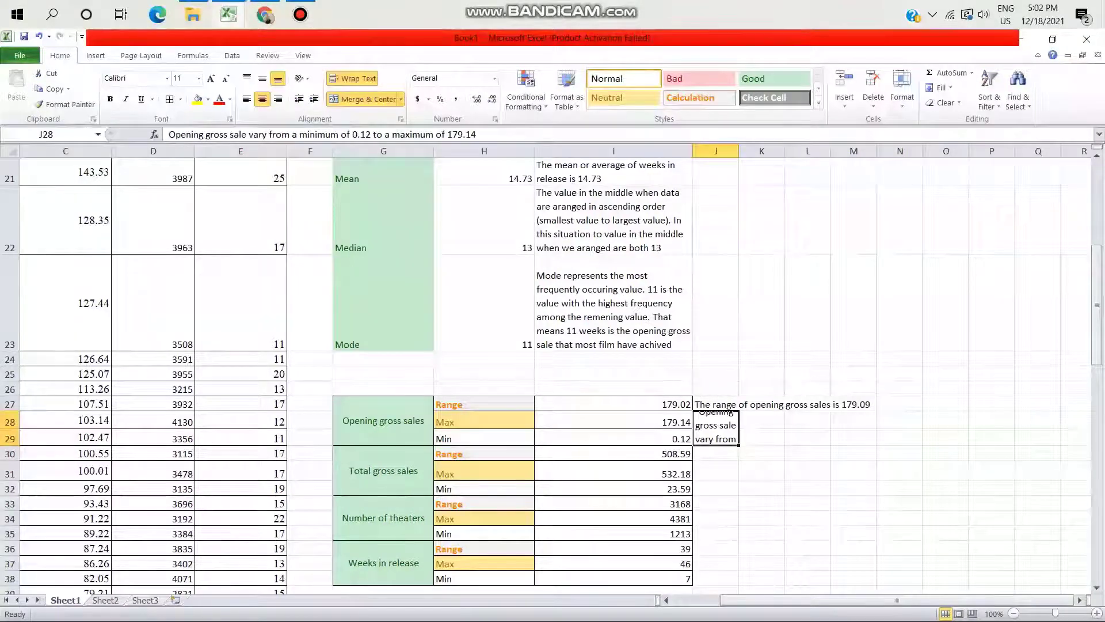
drag(739, 151, 879, 151)
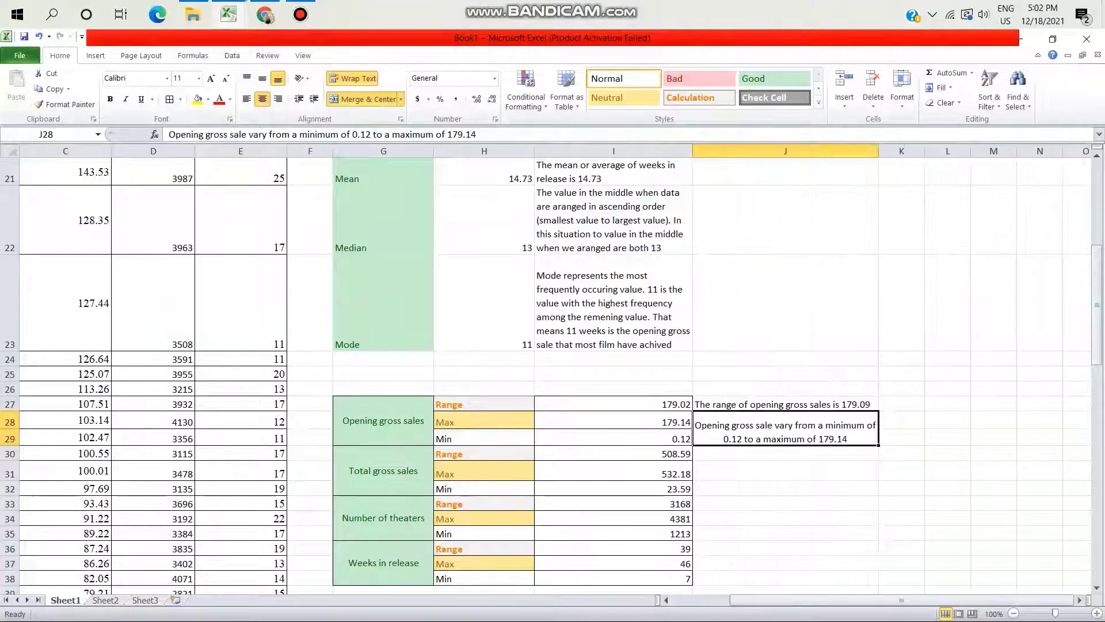
Enter "The range of total gross sales is 508.59" in J30
click(614, 504)
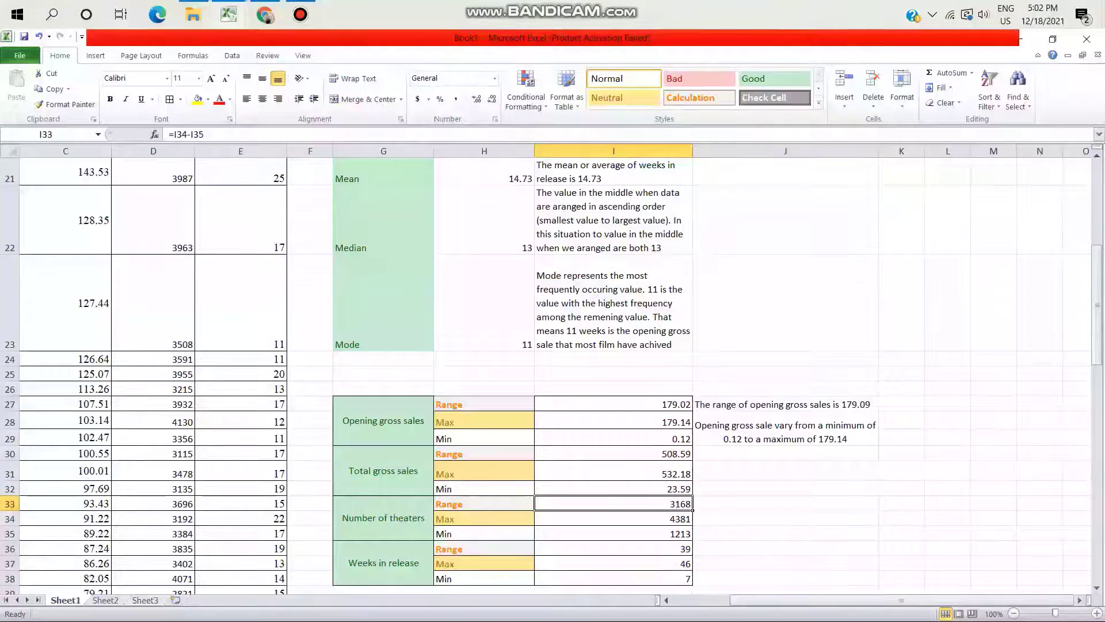
click(785, 454)
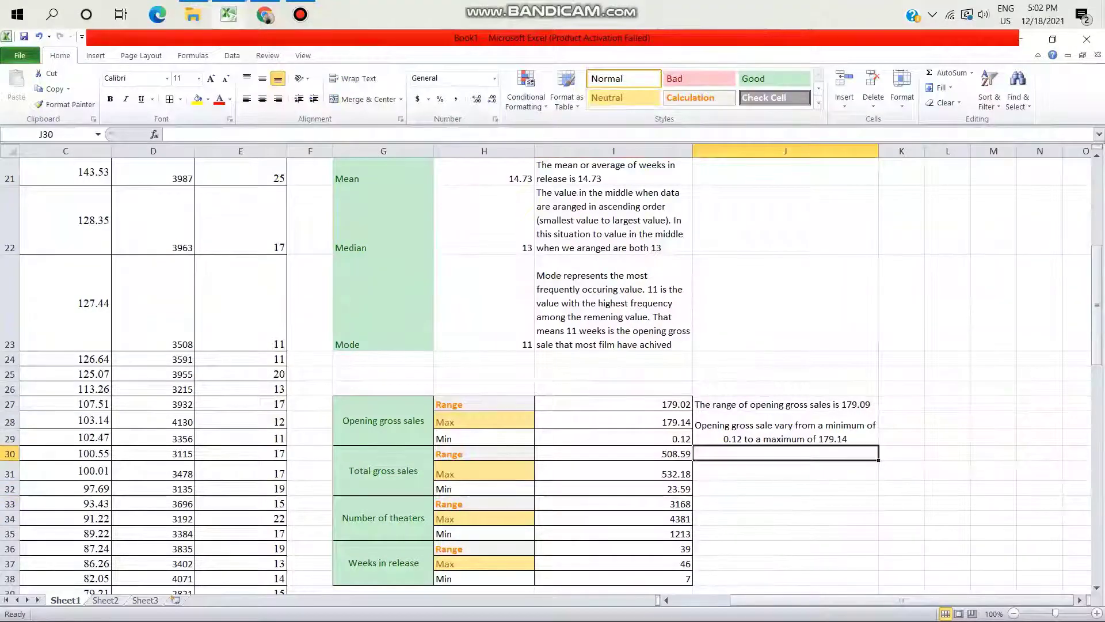
text(The ra)
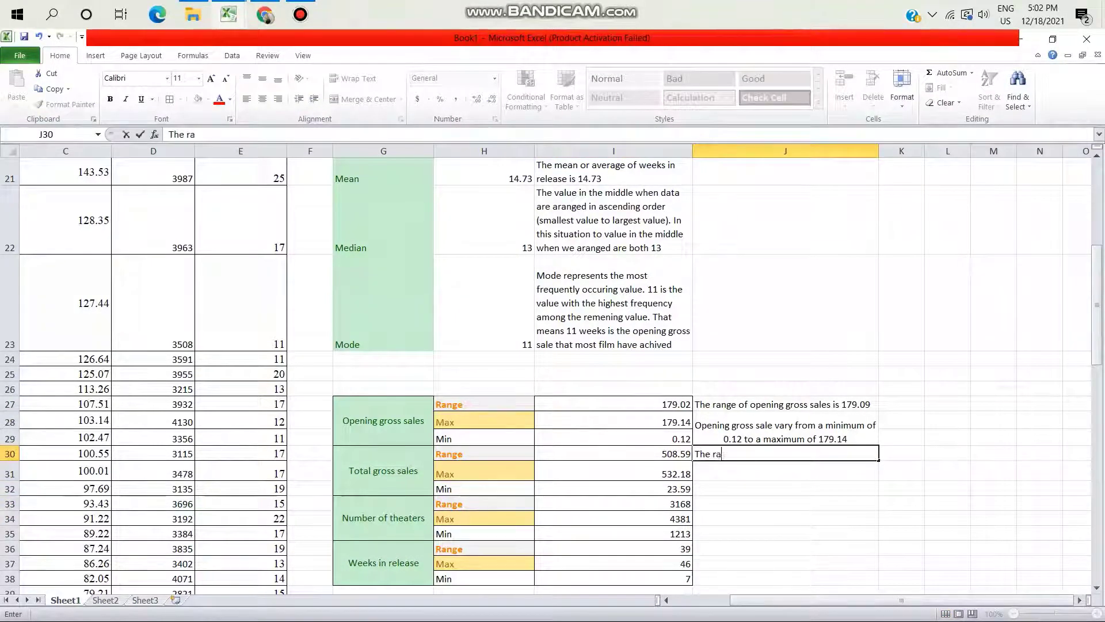
text(nge )
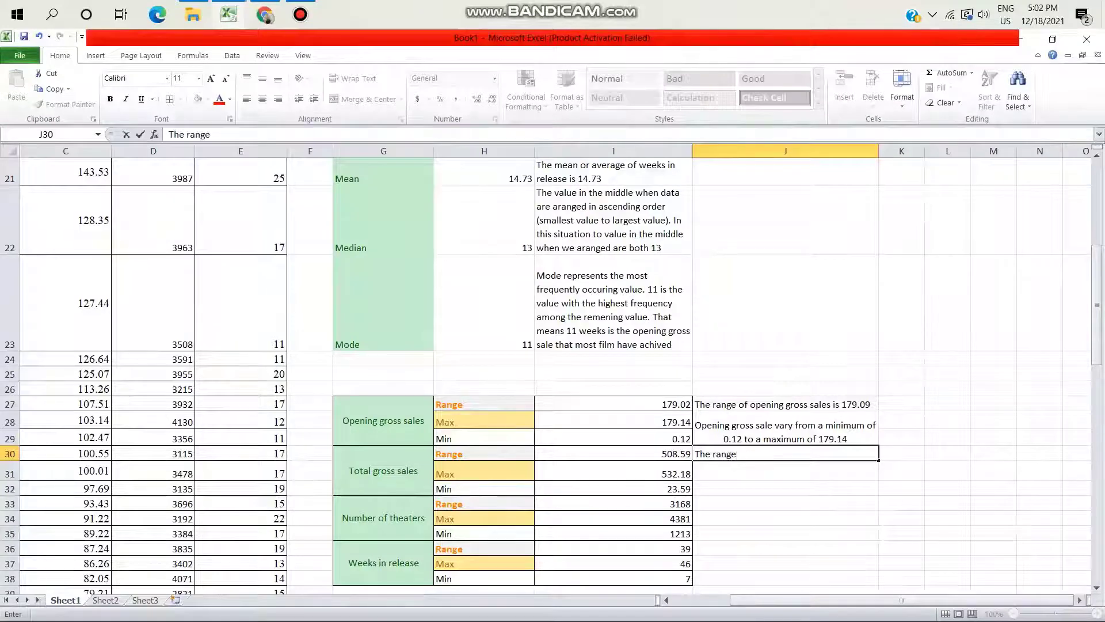
text(of t)
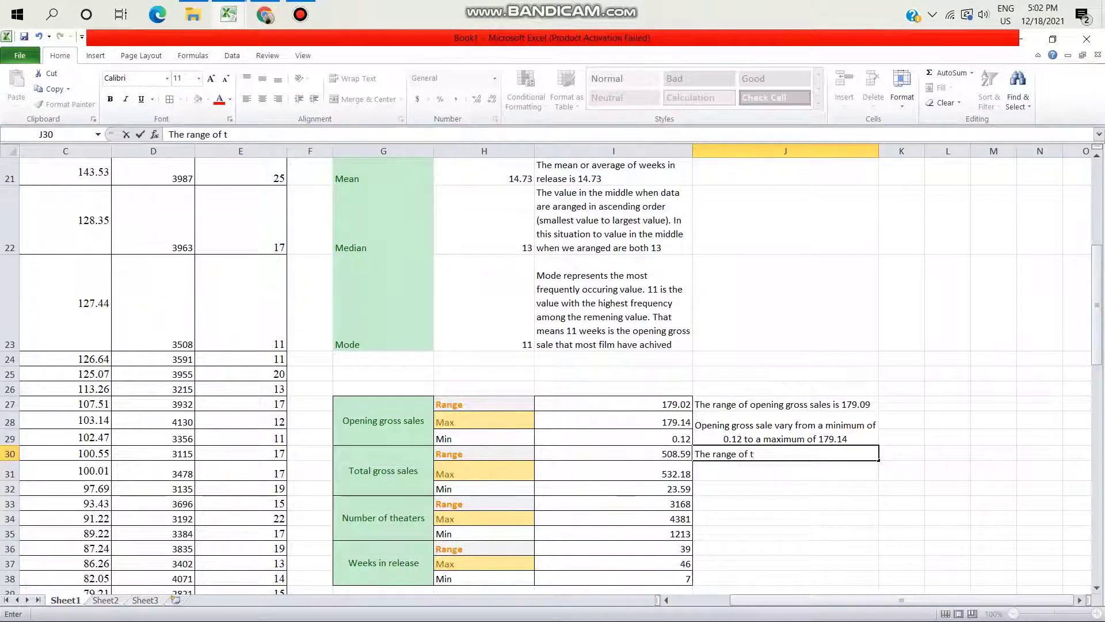
text(otal)
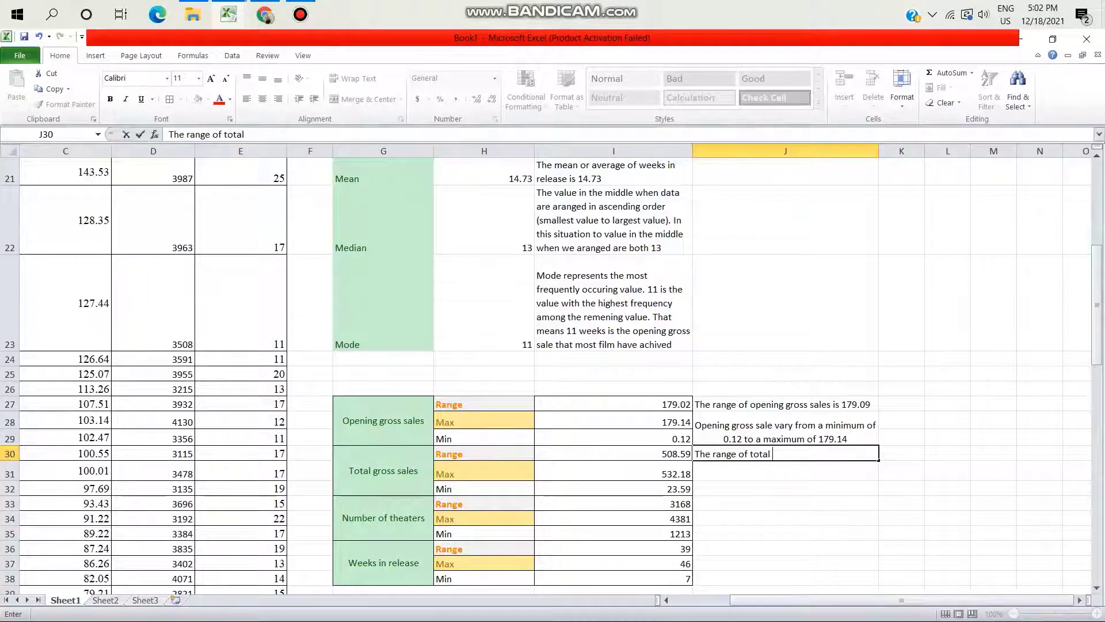
text( gross sale)
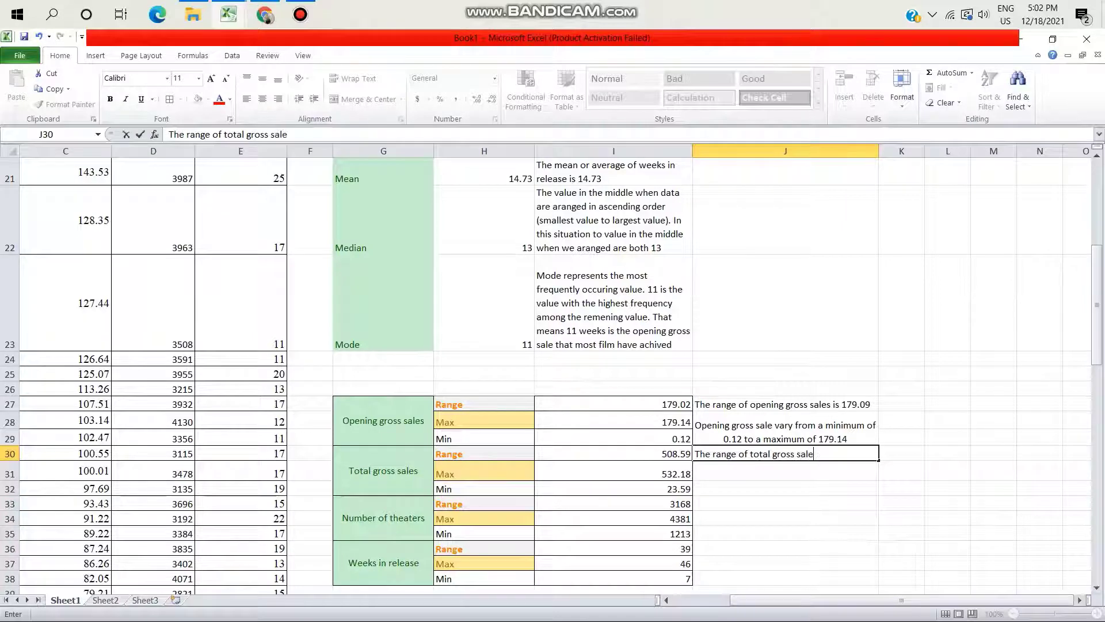
text(s is 508.)
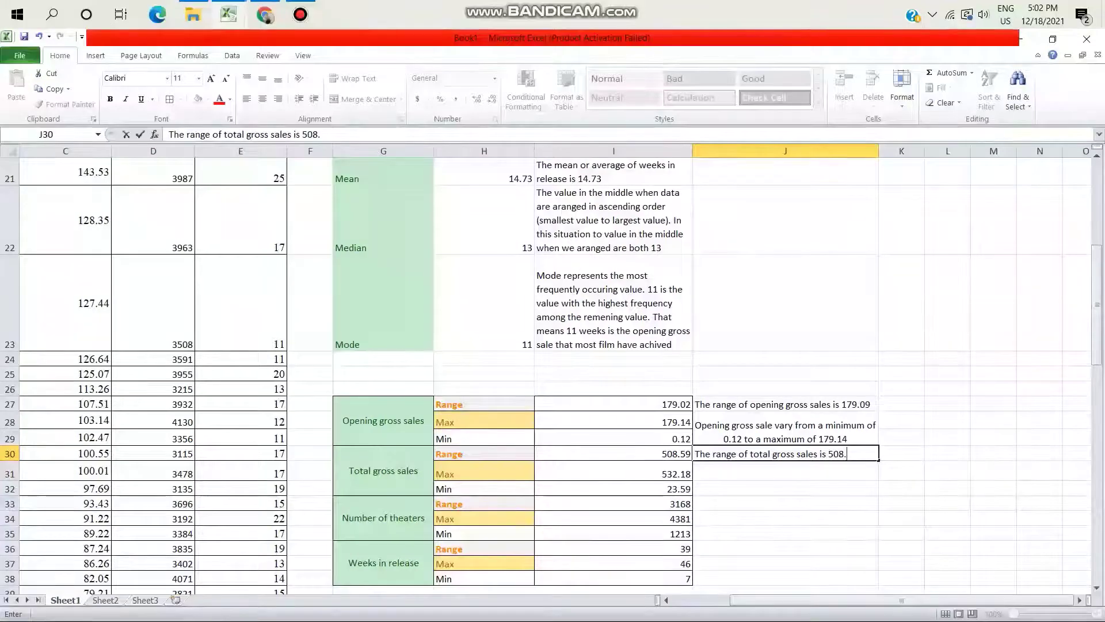
text(59)
key(Return)
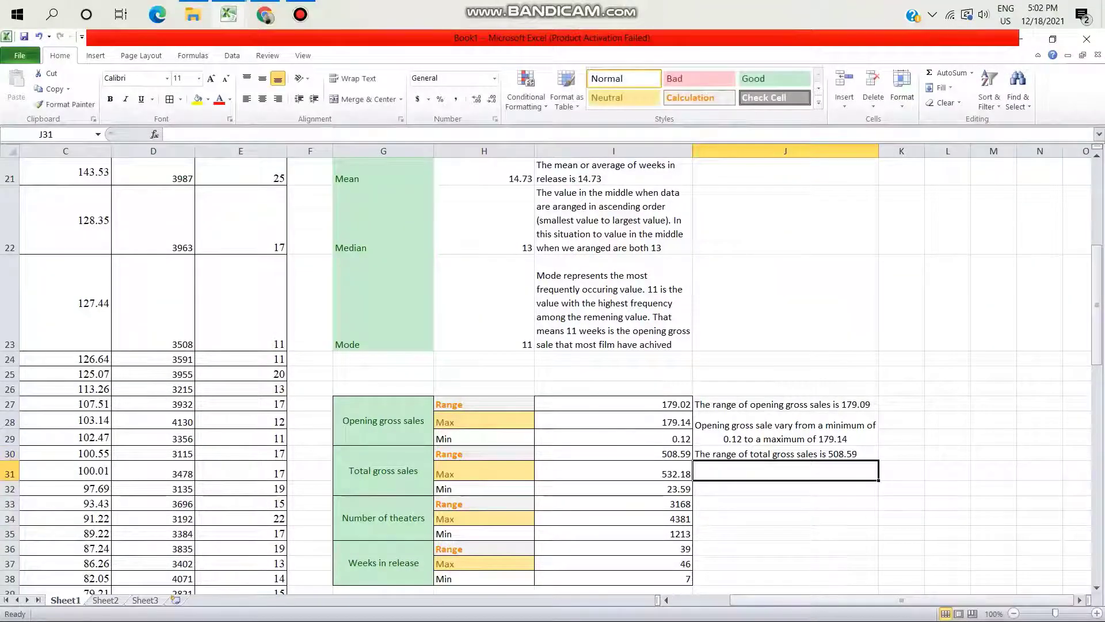
Enter "Total gross sale vary from a minimum of 23.59 to a maximum 532.18" in J31
text(Total)
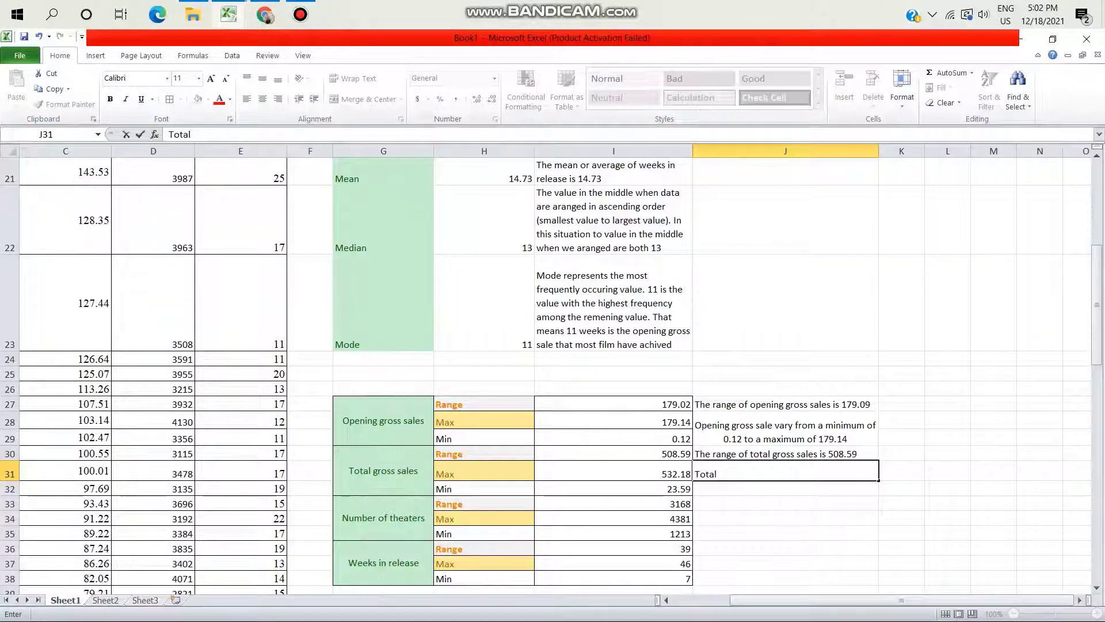
text( gross)
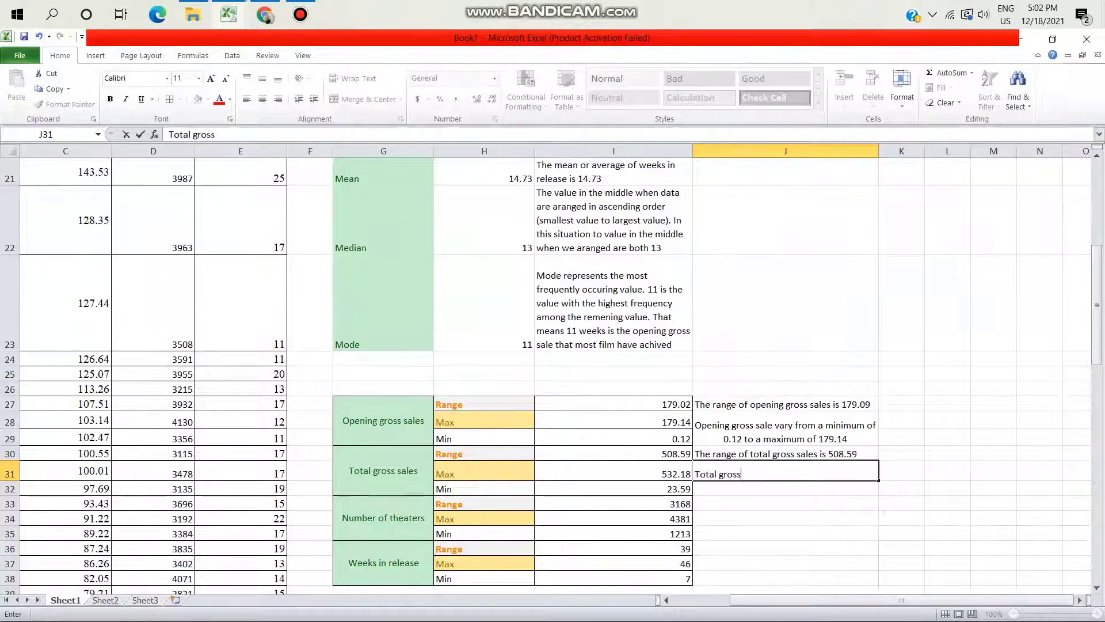
text( sale va)
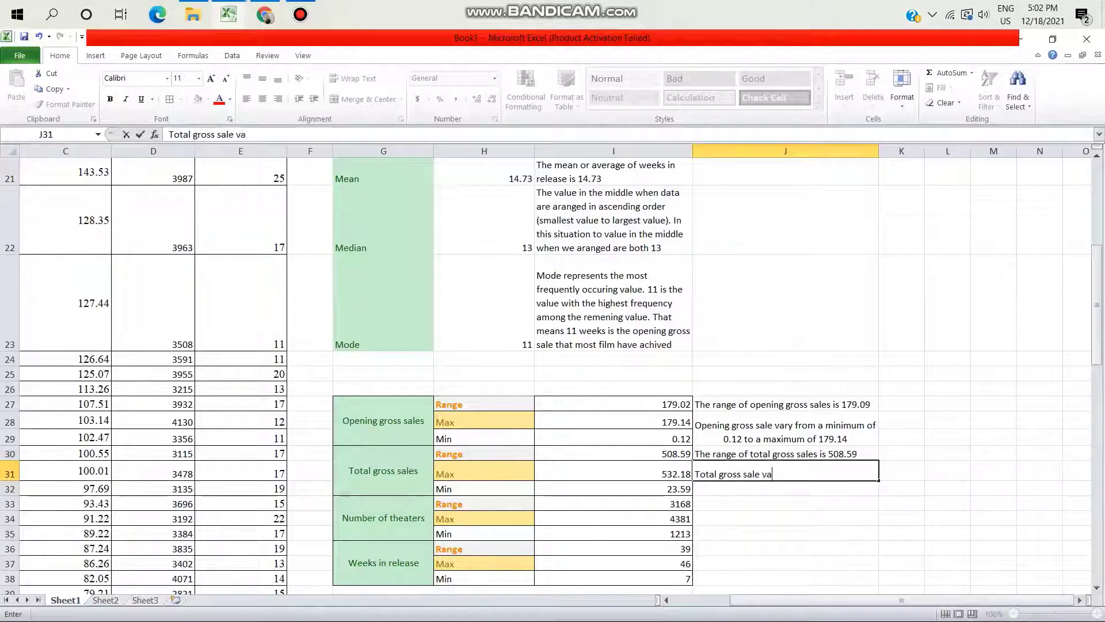
text(ry from a mi)
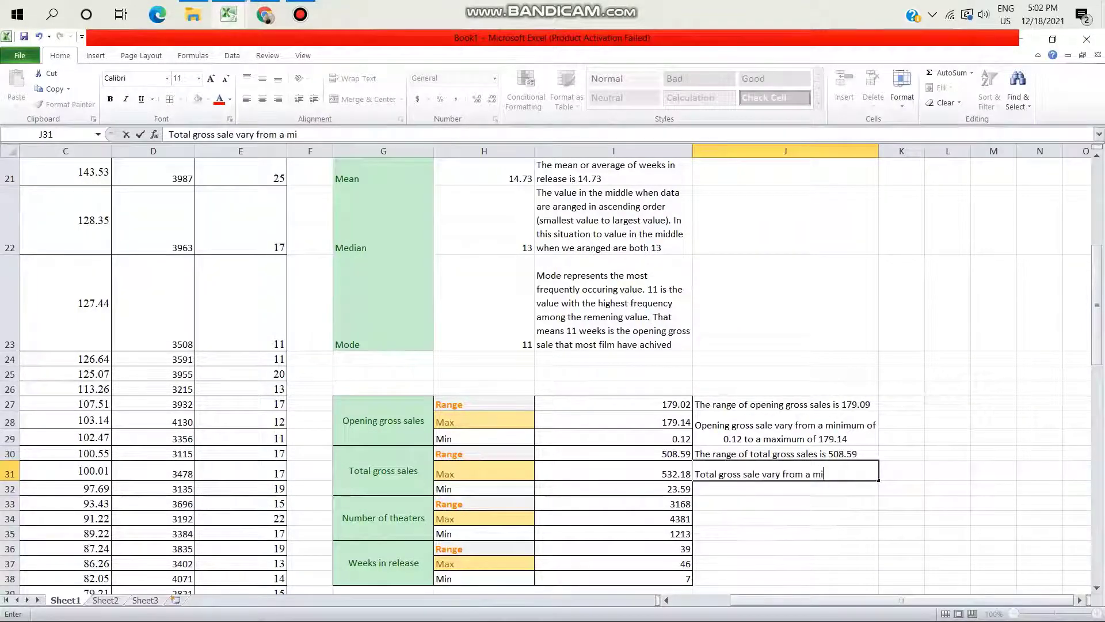
text(nimum o)
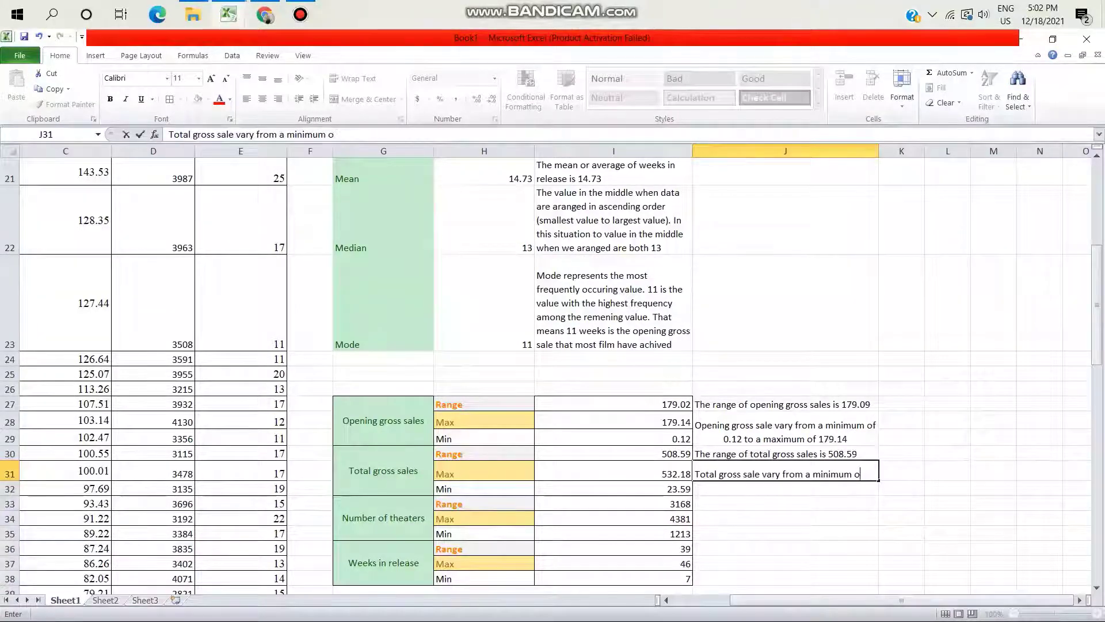
text(f )
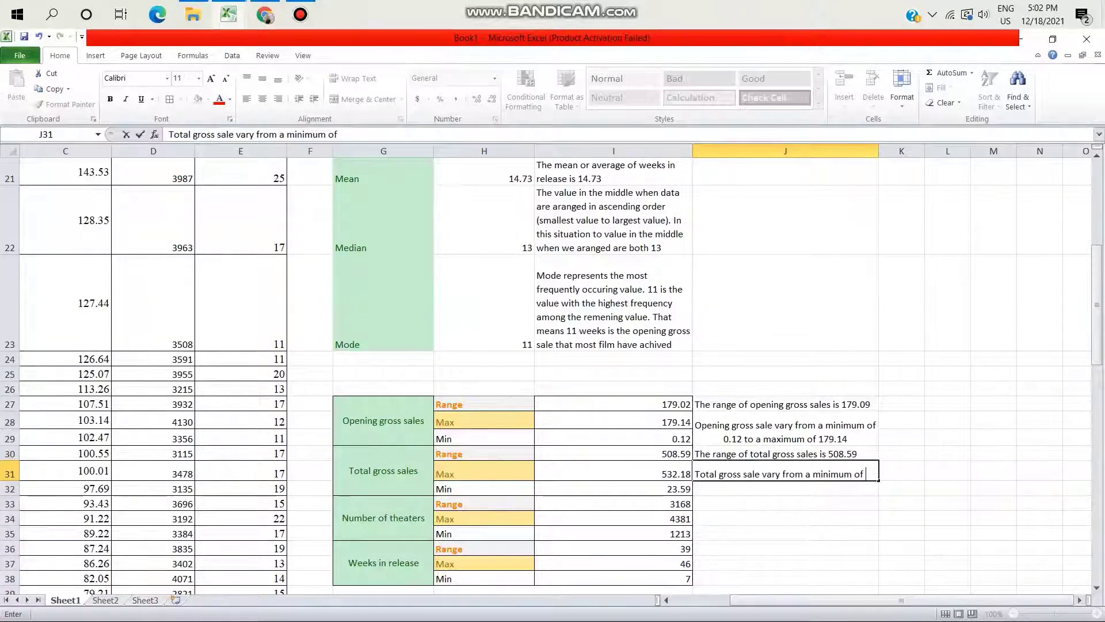
text(23.59 )
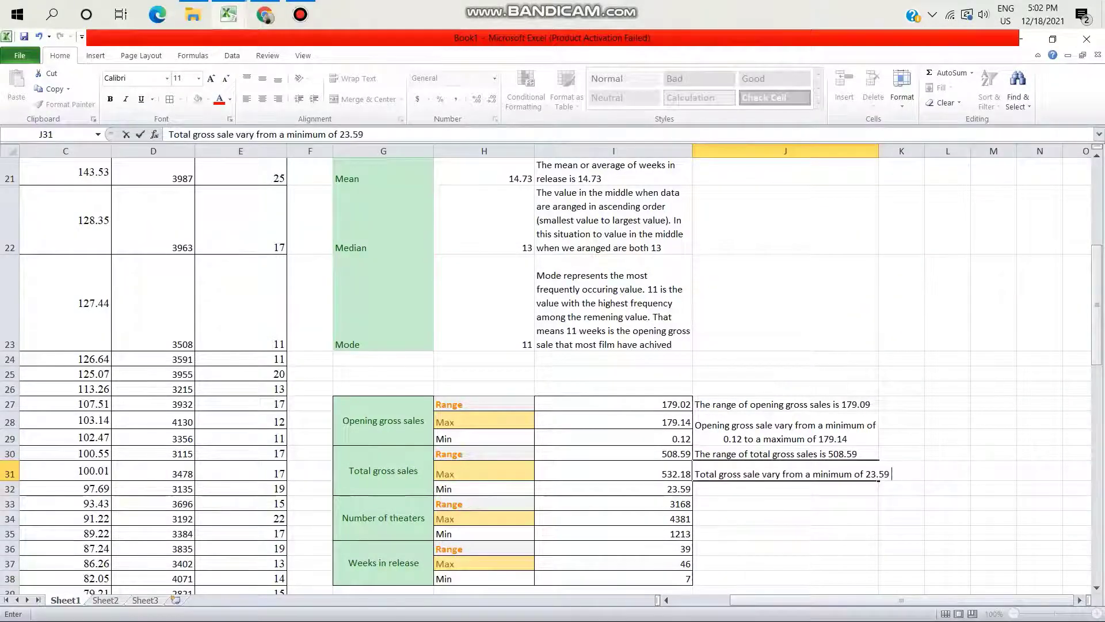
text(to a maxi)
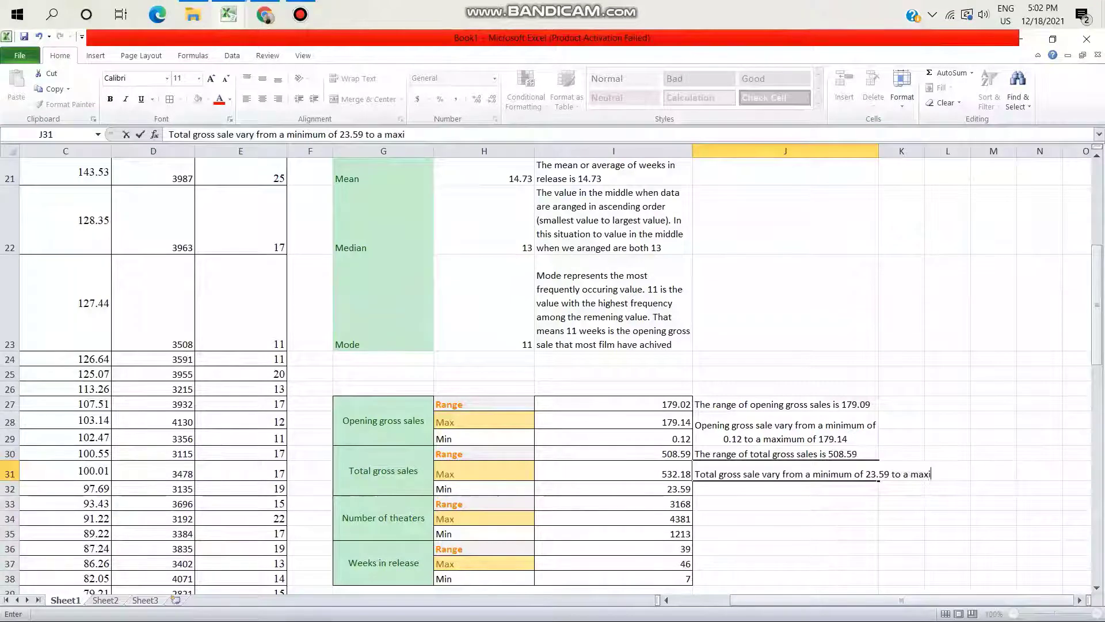
text(mum)
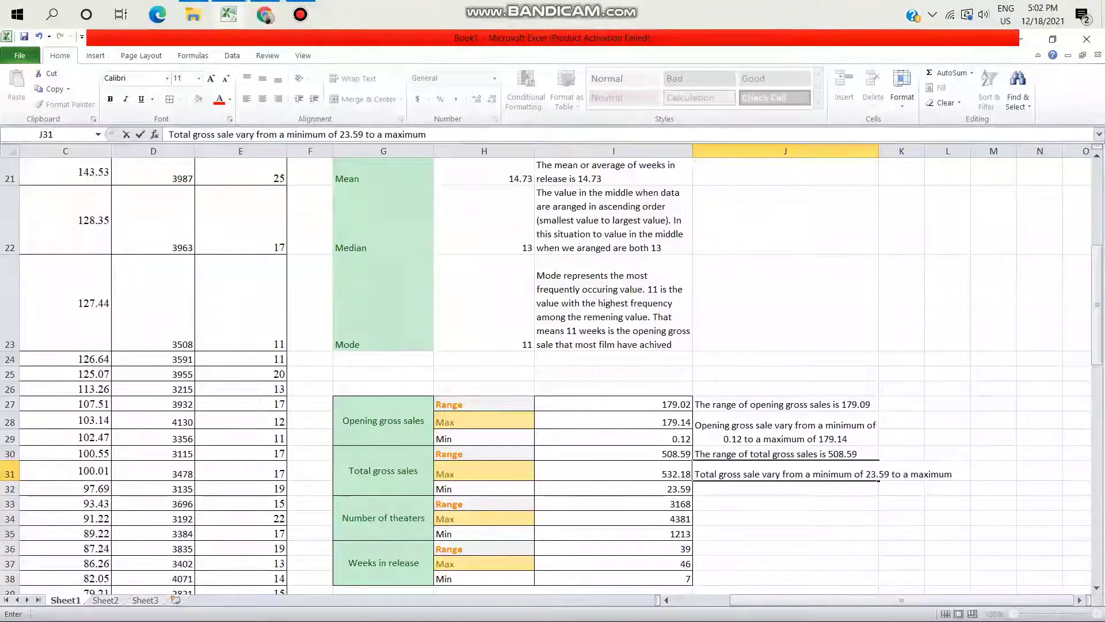
text( 532.18)
key(Return)
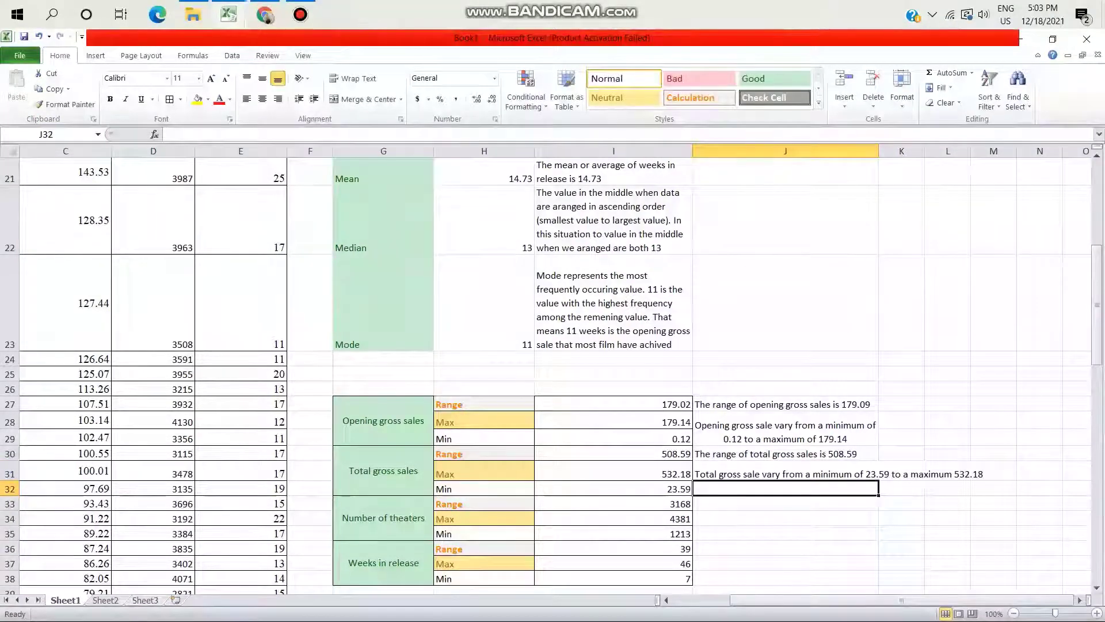
Enter "The range of number of theaters is 3168" in J33
key(Down)
text(The)
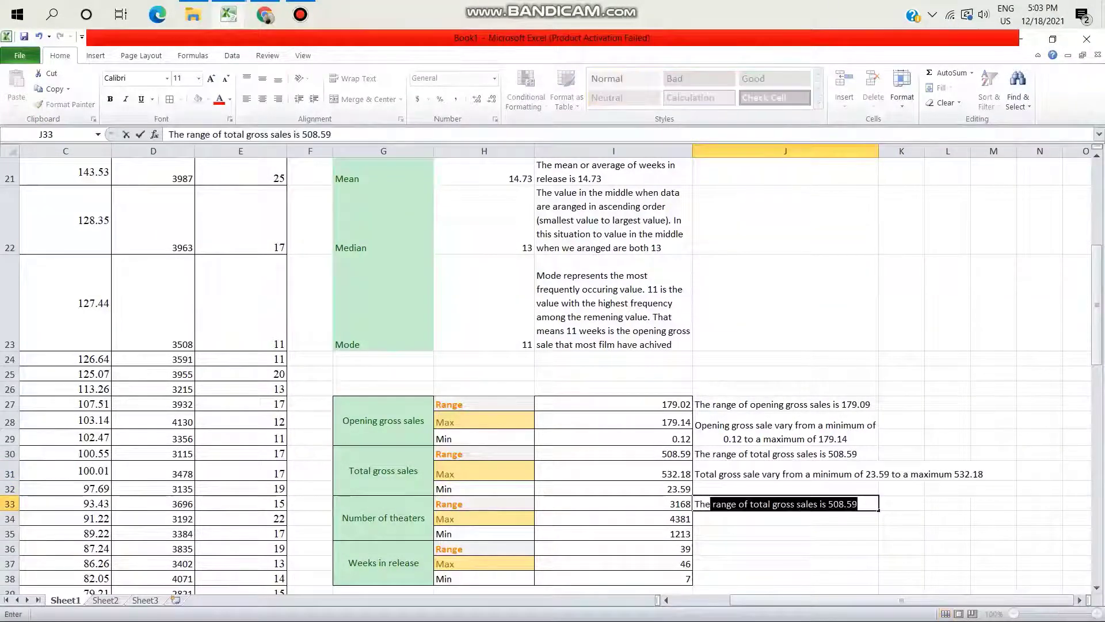
key(Tab)
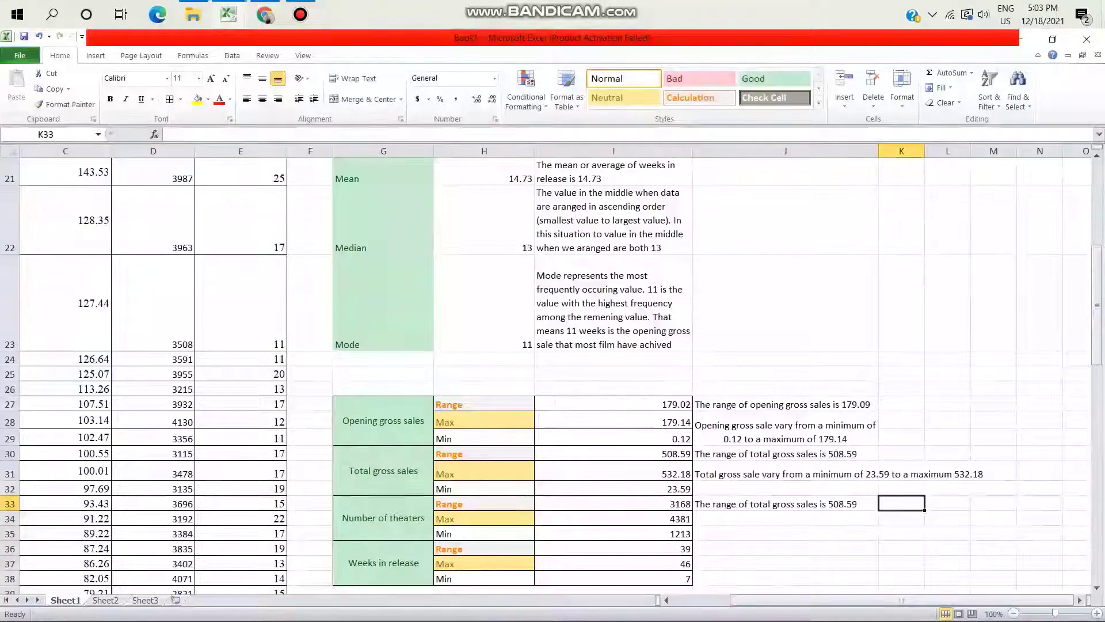
key(Left)
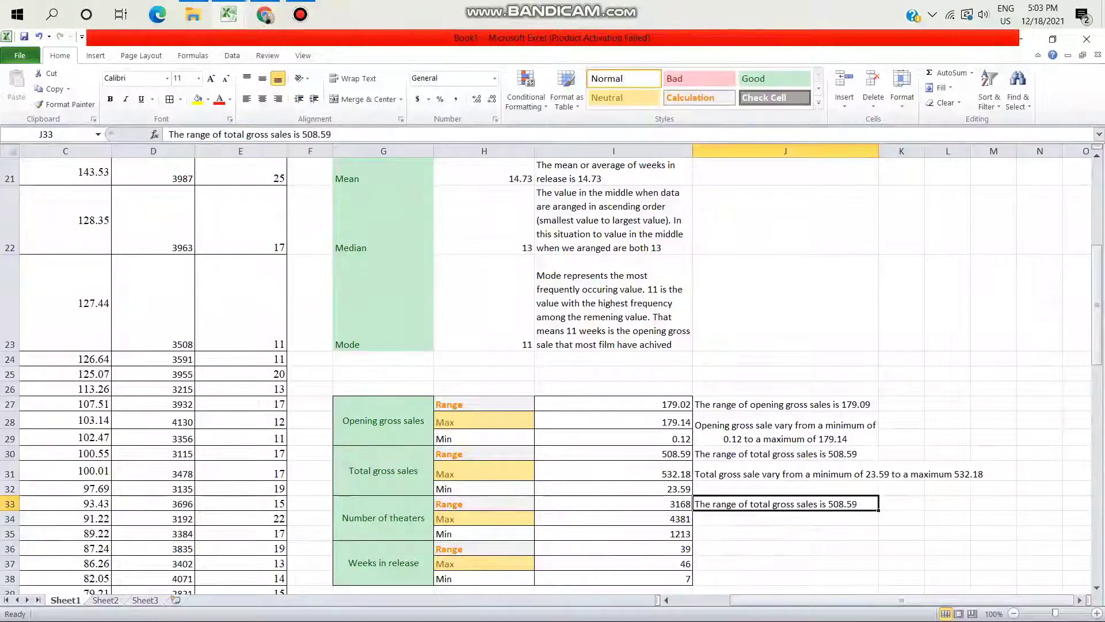
click(282, 134)
key(Delete)
key(BackSpace)
key(BackSpace)
key(BackSpace)
key(BackSpace)
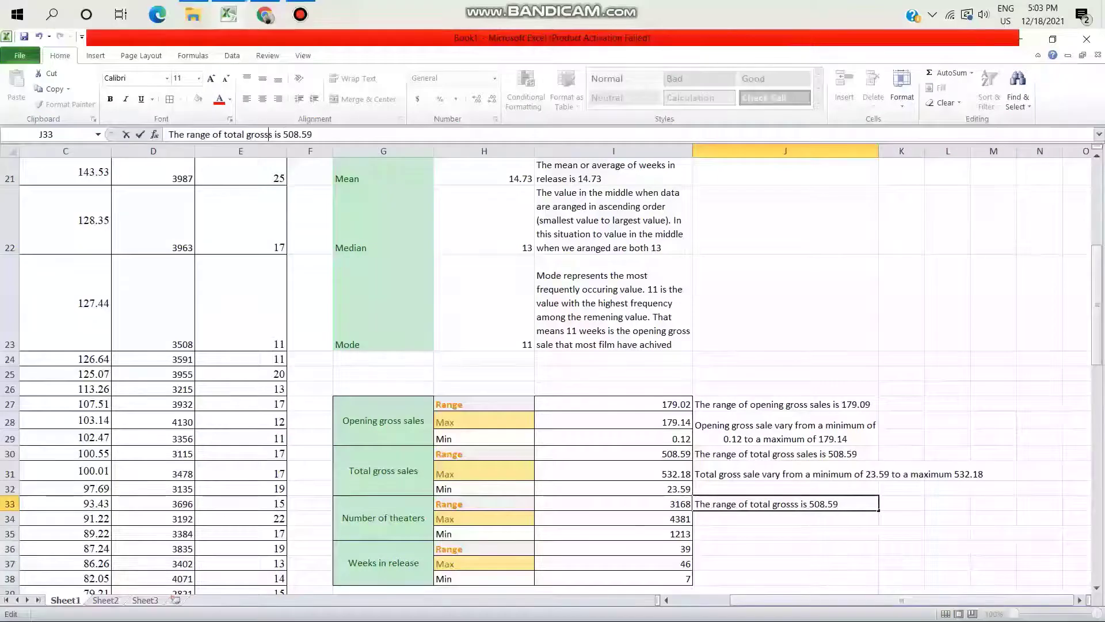
key(BackSpace)
key(BackSpace)
key(BackSpace)
key(BackSpace)
key(BackSpace)
key(BackSpace)
key(BackSpace)
key(BackSpace)
key(BackSpace)
key(BackSpace)
key(BackSpace)
key(BackSpace)
key(BackSpace)
key(BackSpace)
key(BackSpace)
key(BackSpace)
key(BackSpace)
key(BackSpace)
key(BackSpace)
key(BackSpace)
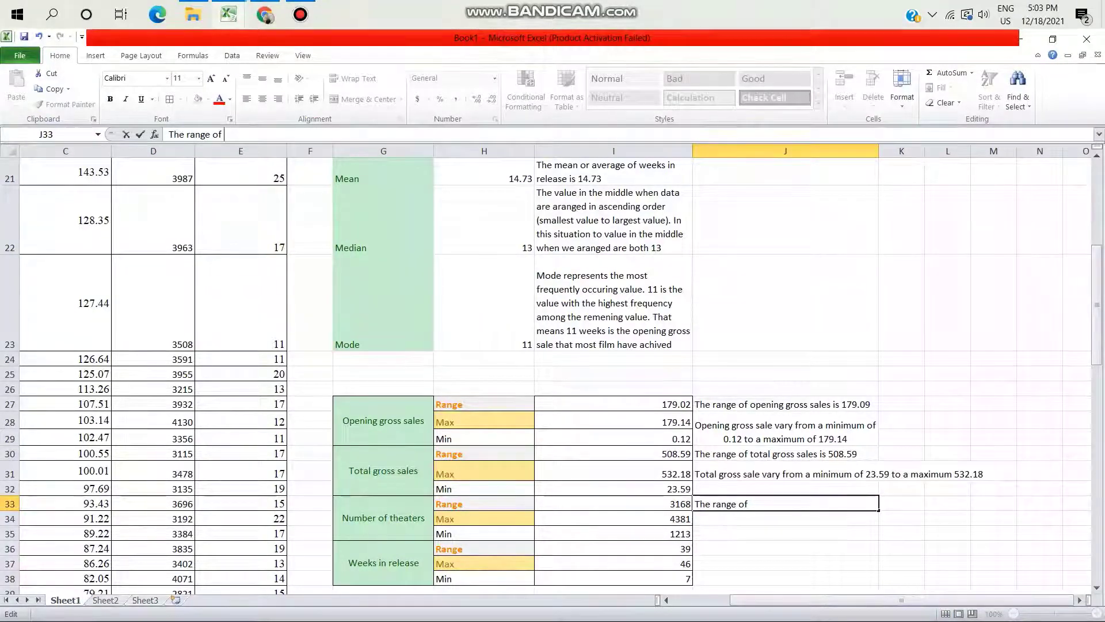
text(number of)
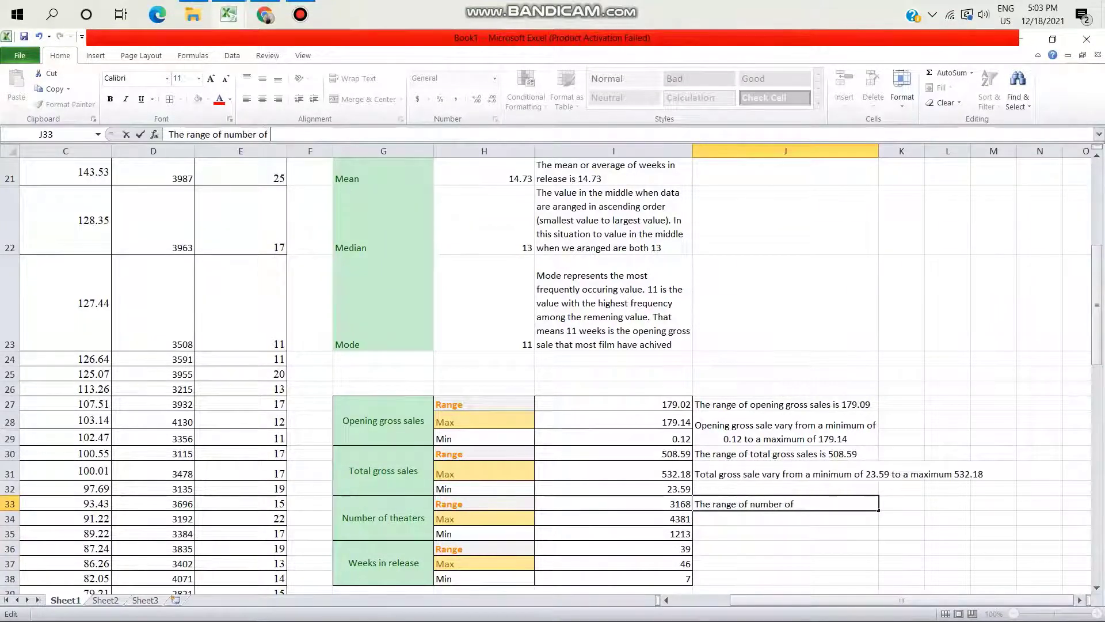
text( theater)
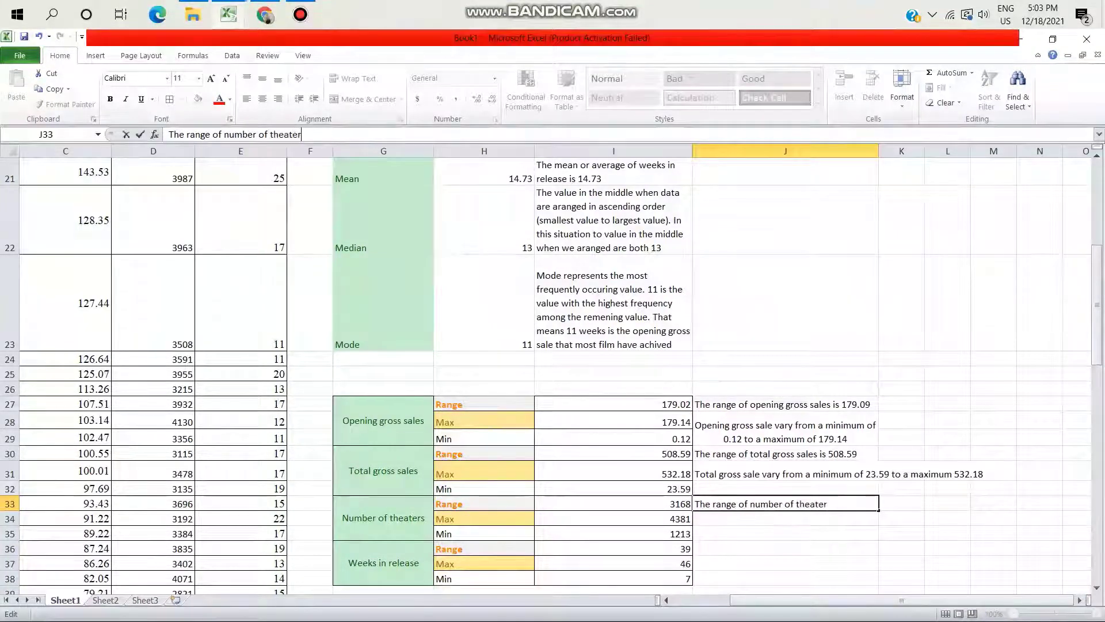
text(s is)
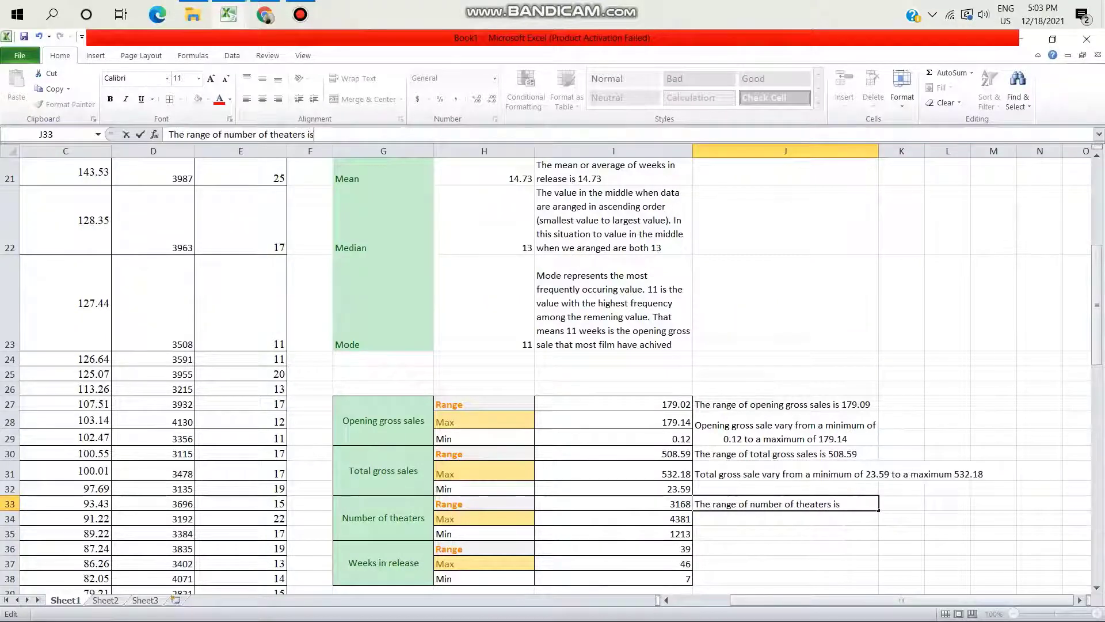
text( 3168)
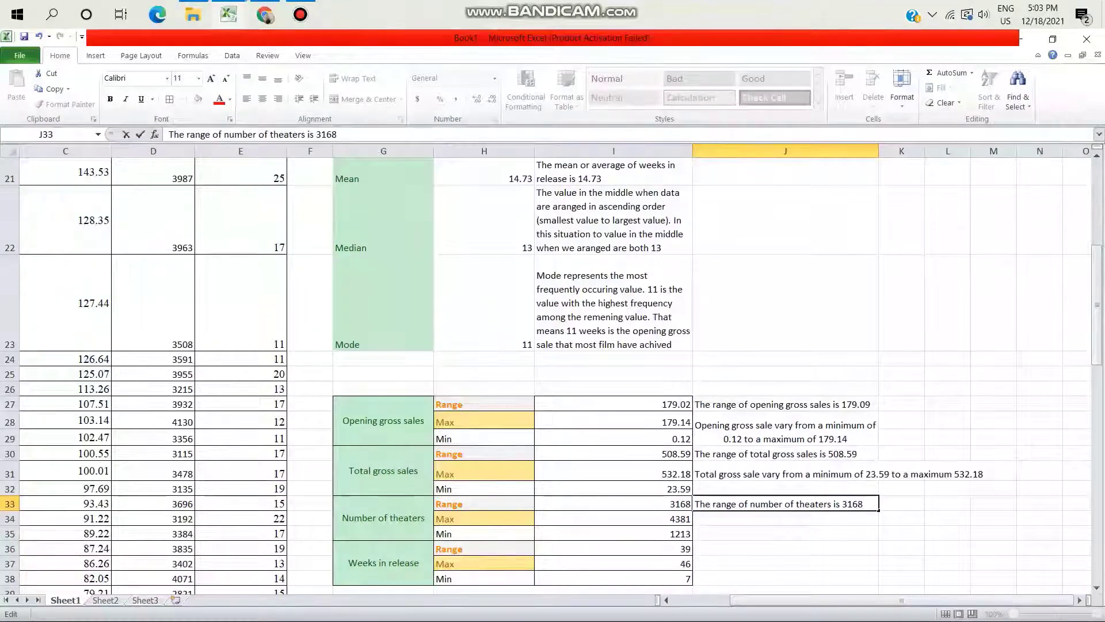
key(Return)
Enter "Number of theaters vary from a minimum of 1213 to a maximum of 4381" in J34
text(Nu)
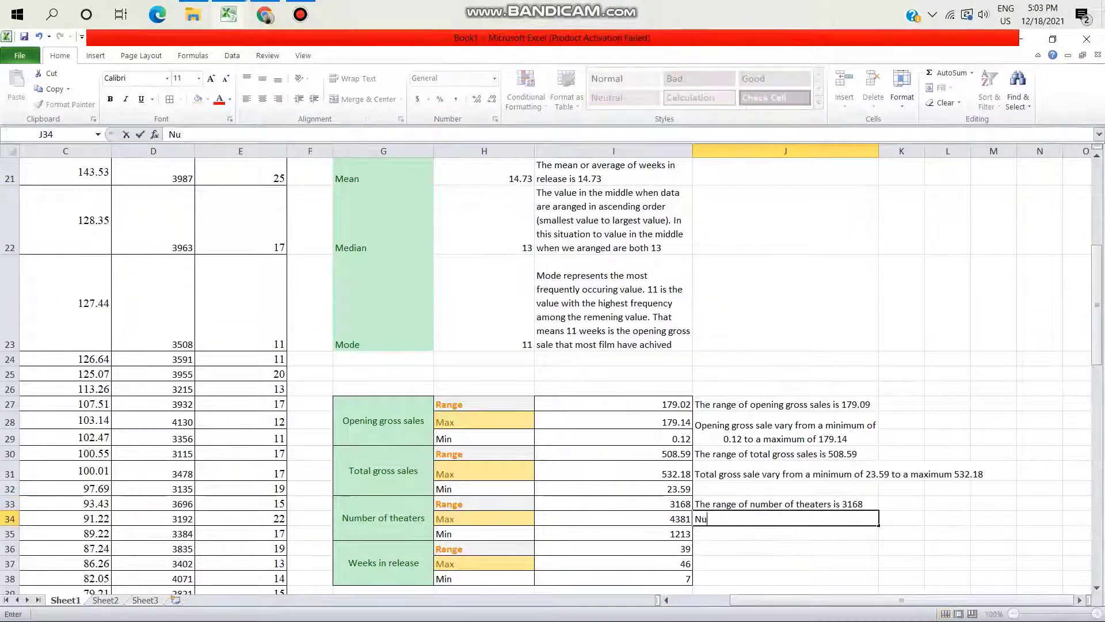
text(mber of)
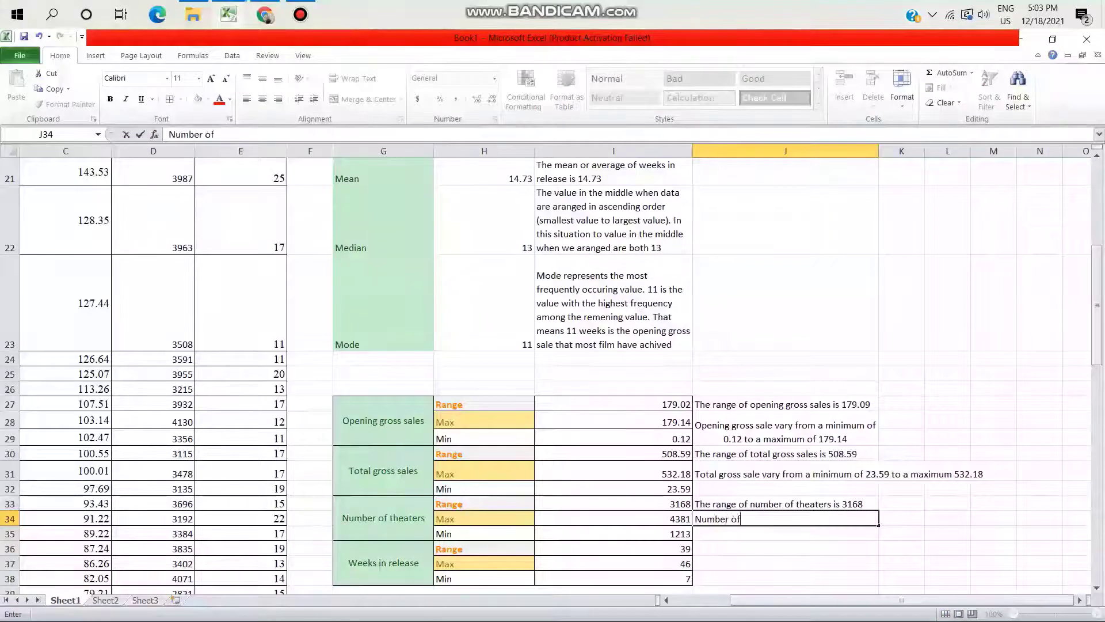
text( theaters)
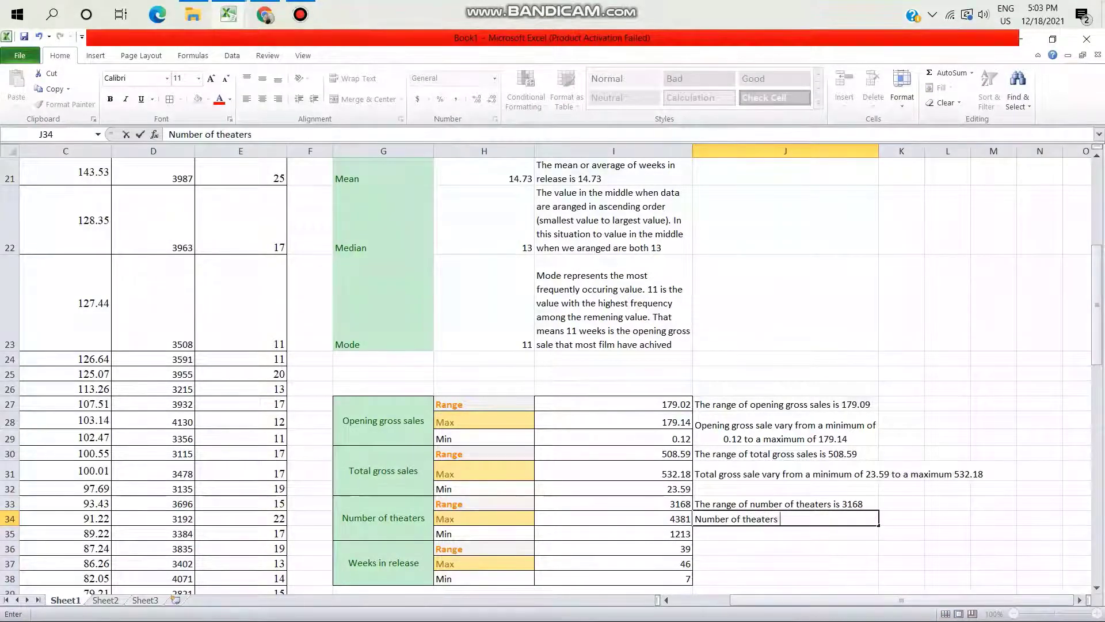
text( vary)
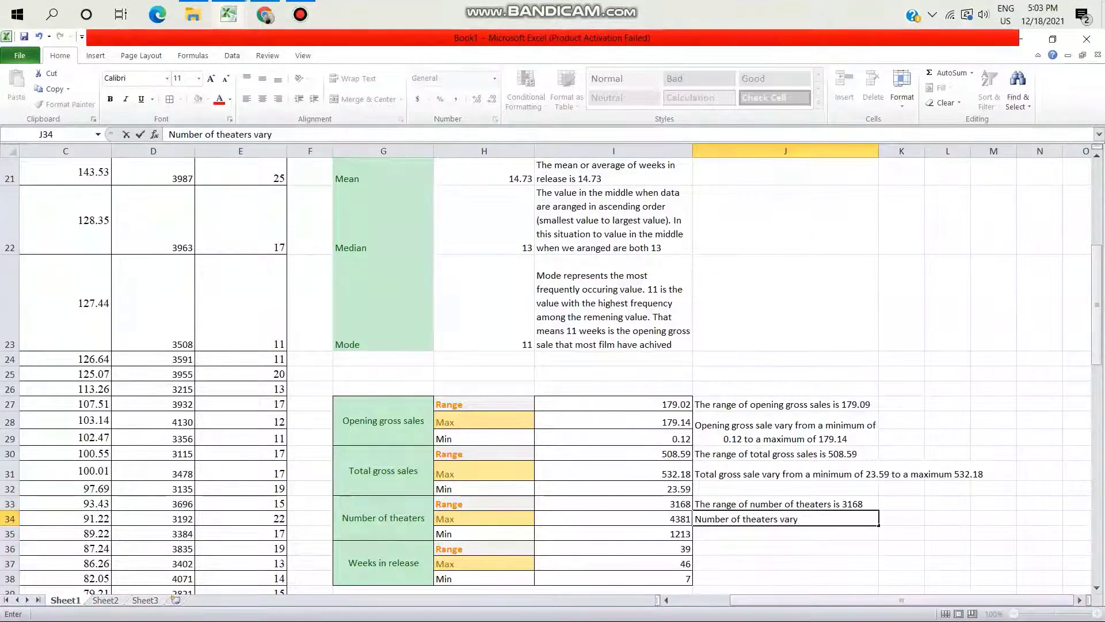
text( from a min)
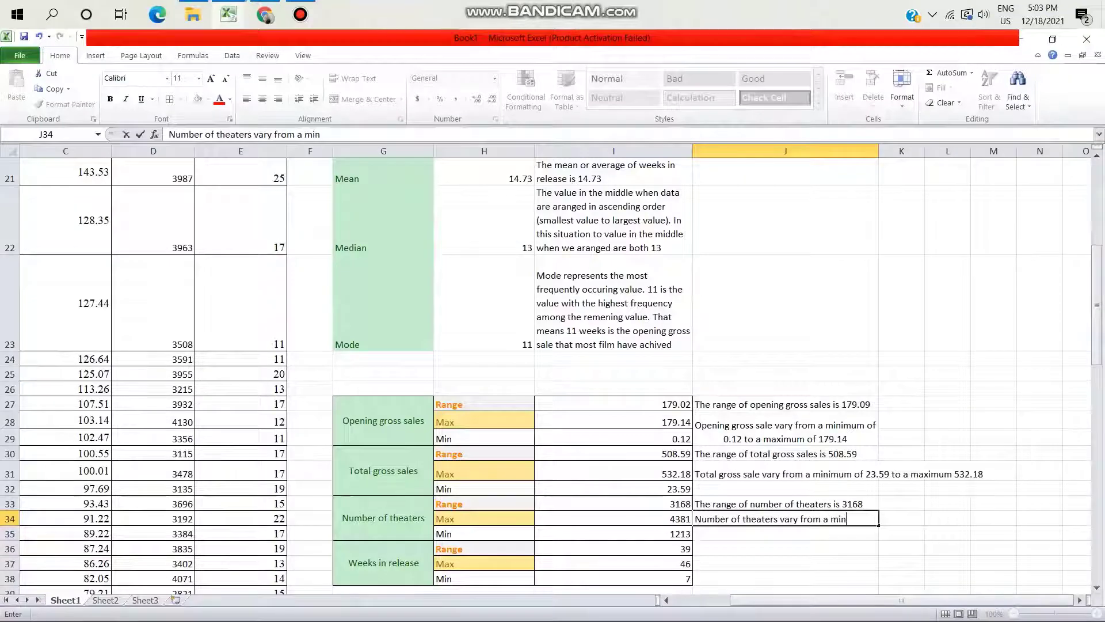
text(imum i)
text(s)
key(BackSpace)
text(o)
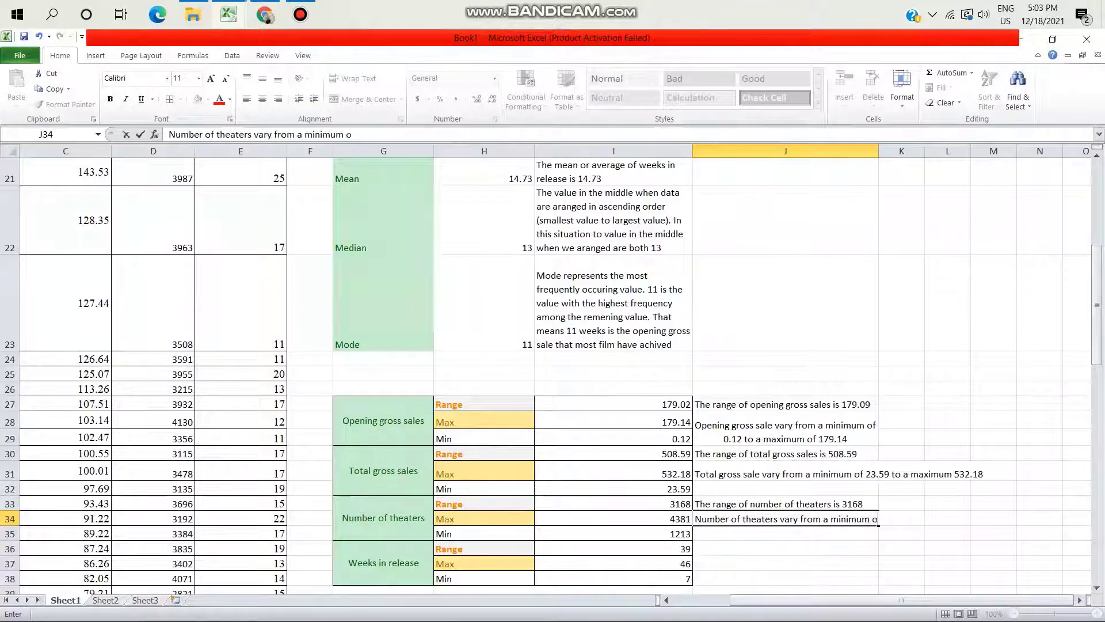
text(f 1213 t)
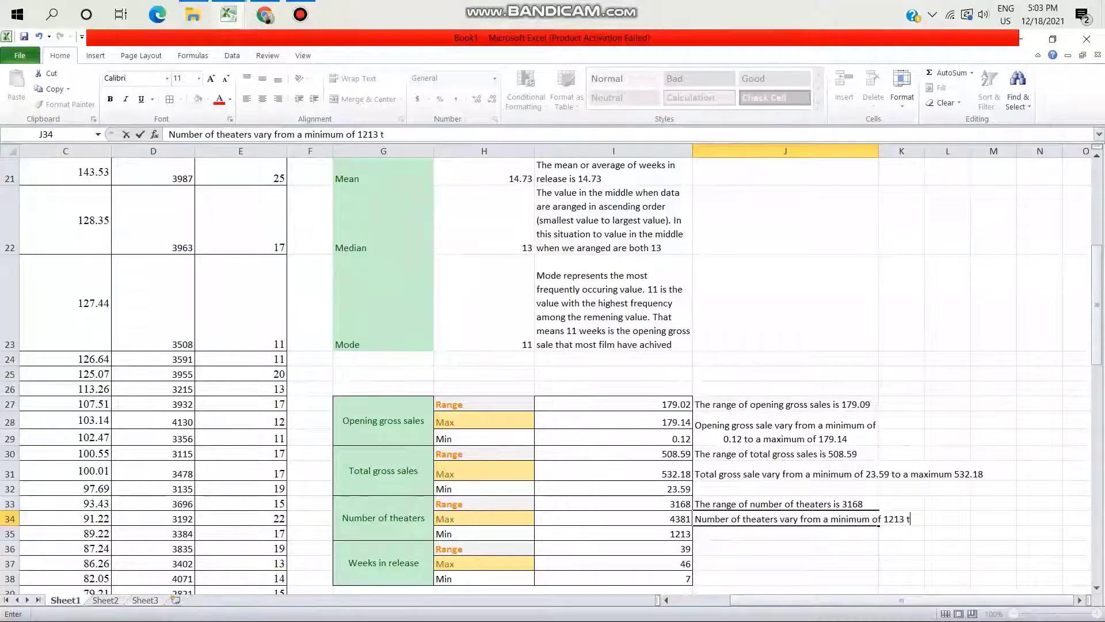
text(o a maximum )
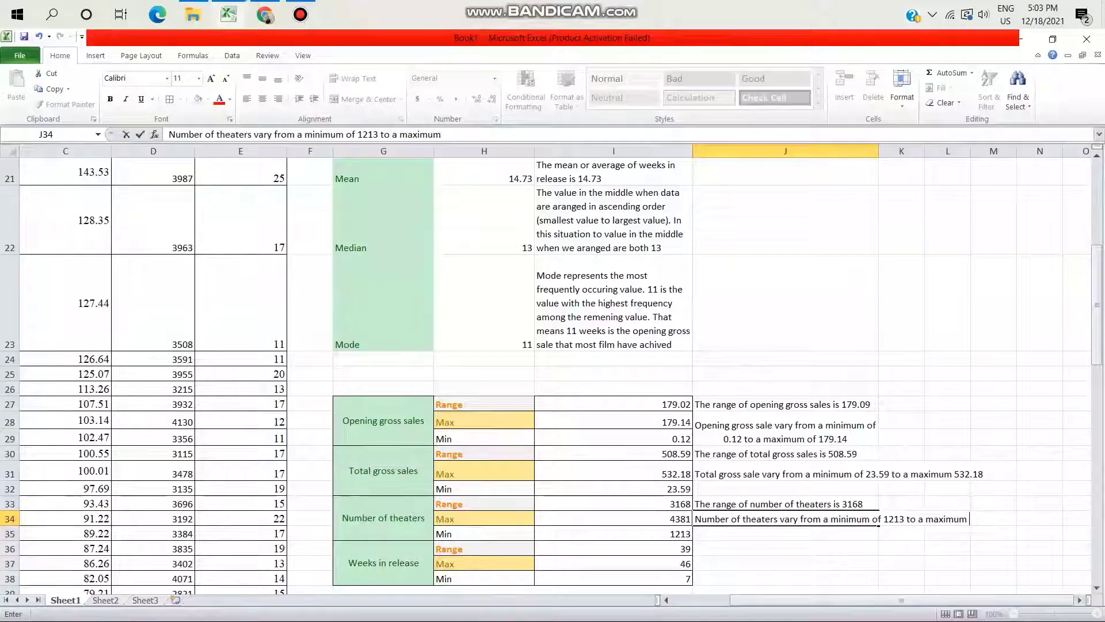
text(of )
text(4381)
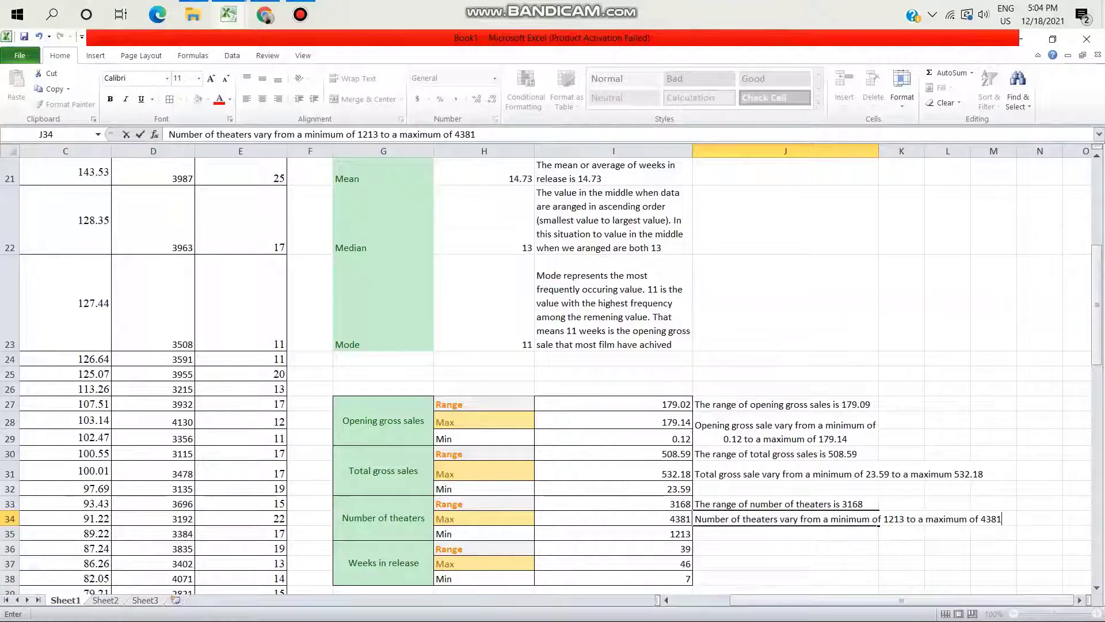
key(Return)
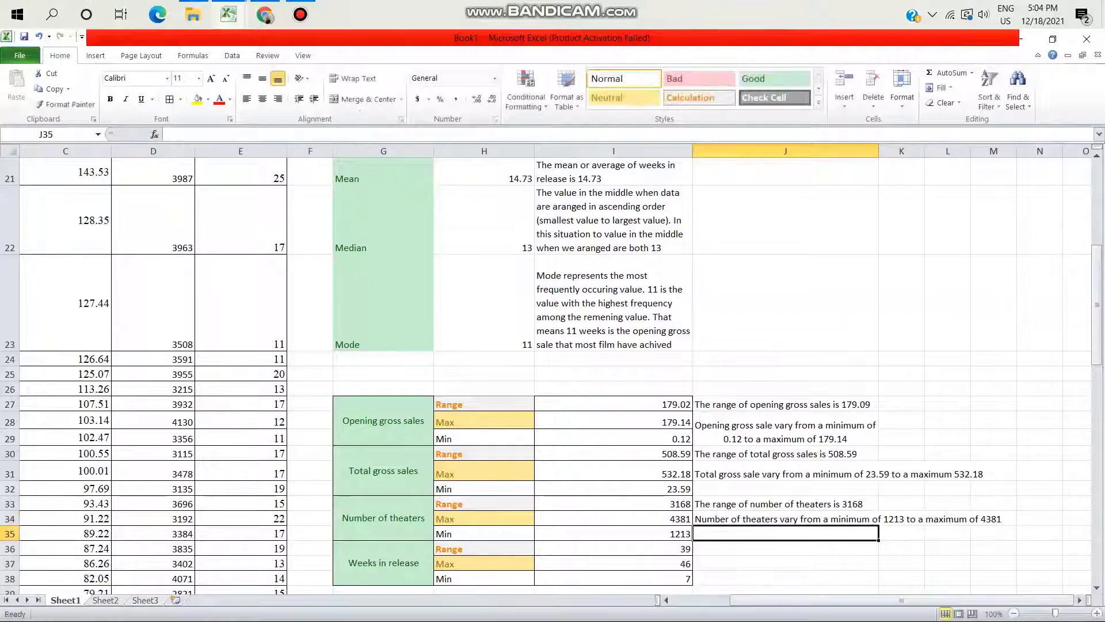
Enter "The range of weeks in release is 39" in J36
key(Return)
text(Th)
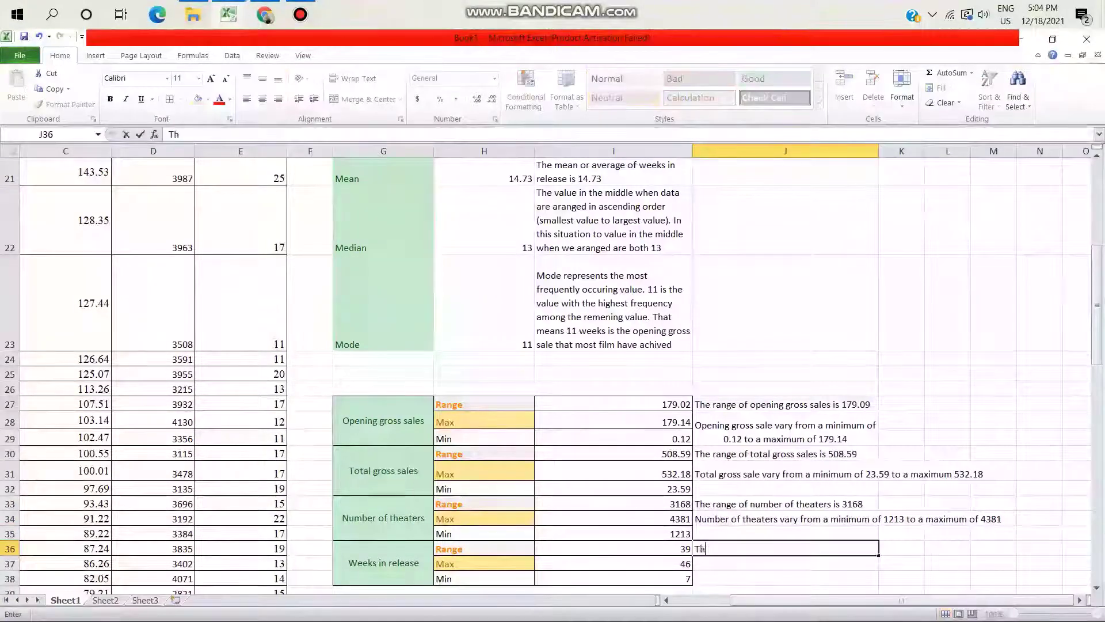
text(e range )
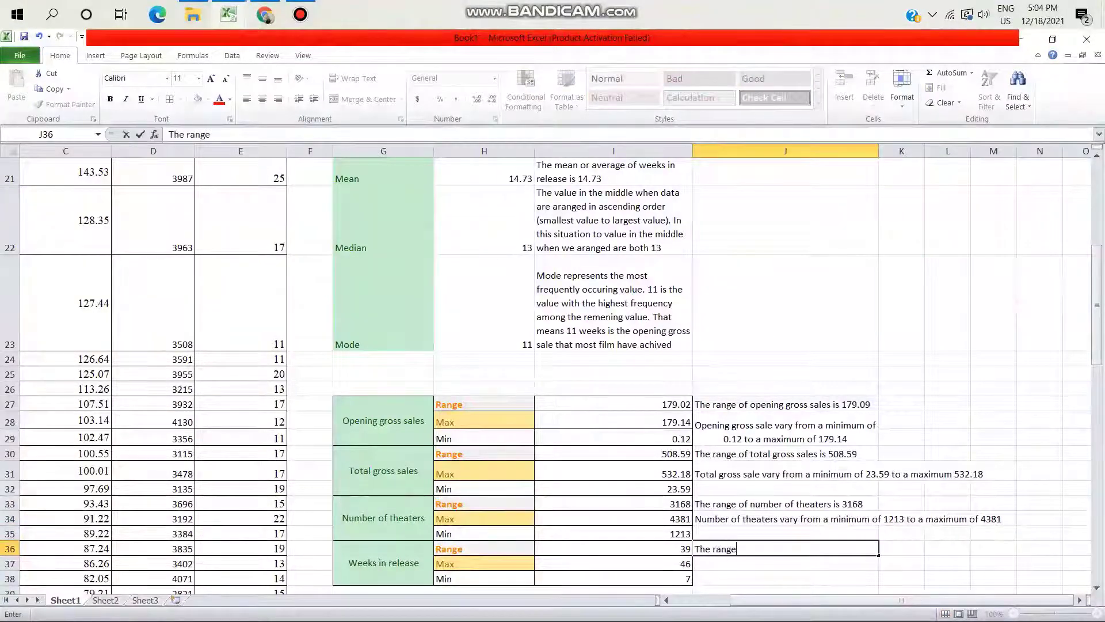
text(of u)
key(BackSpace)
text(week)
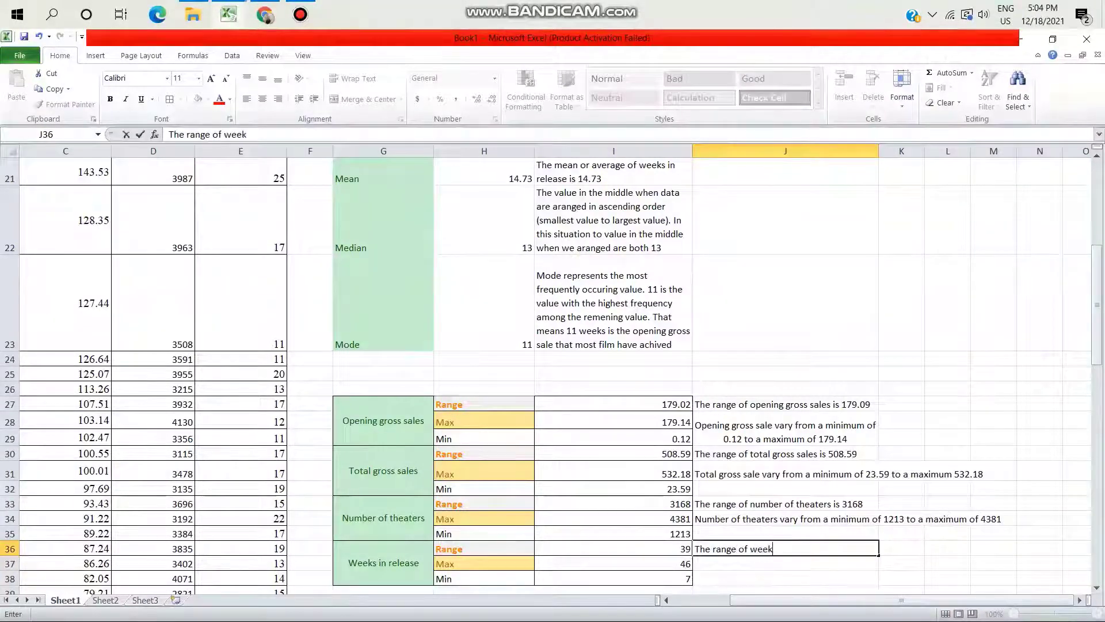
text(s in re)
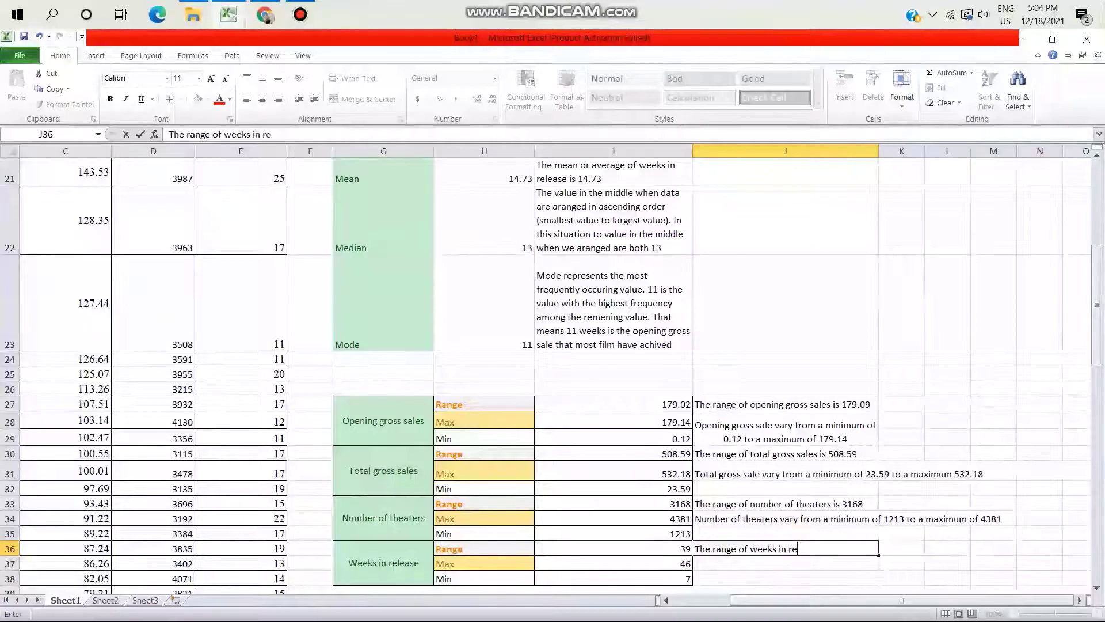
text(lease)
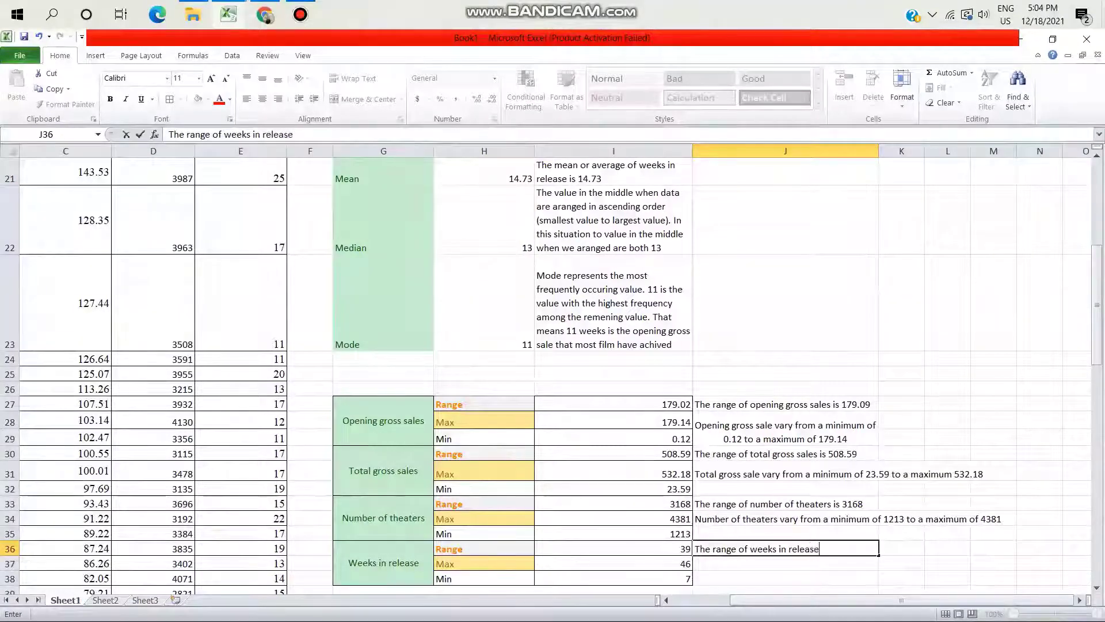
text( is )
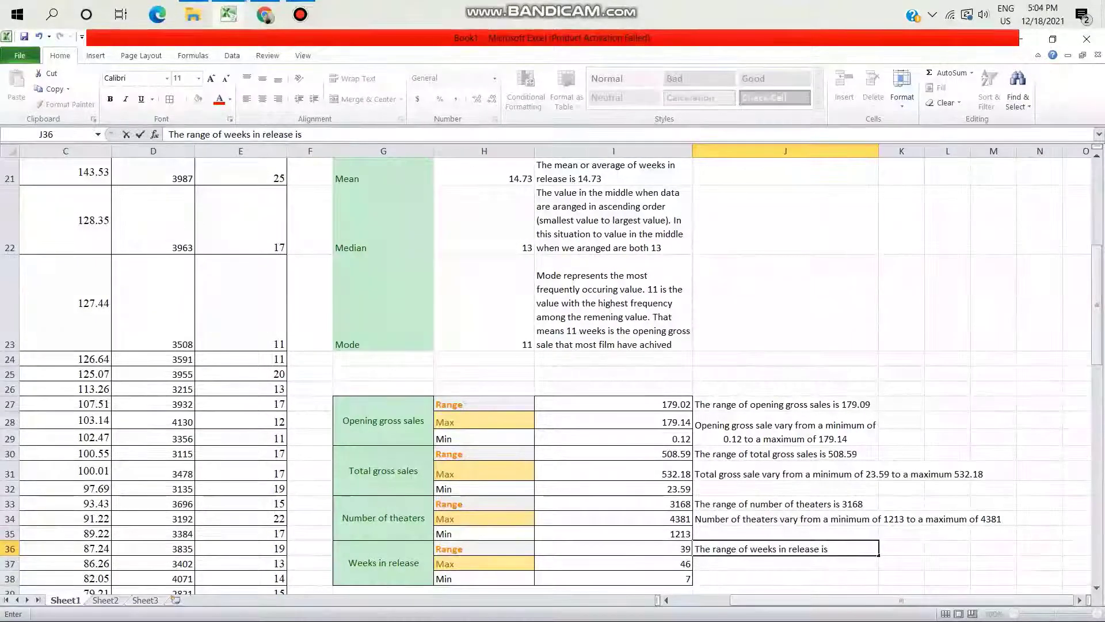
text(39)
key(Return)
Begin the weeks in release minimum-to-maximum sentence in J37 with "Weeks in release"
text(W)
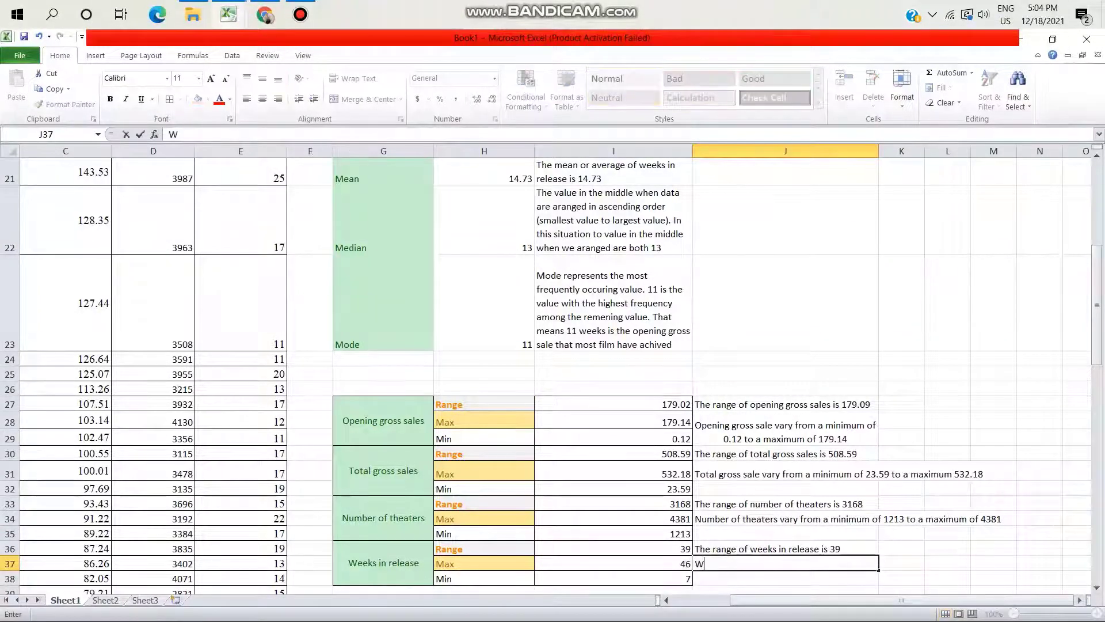
text(eeks i)
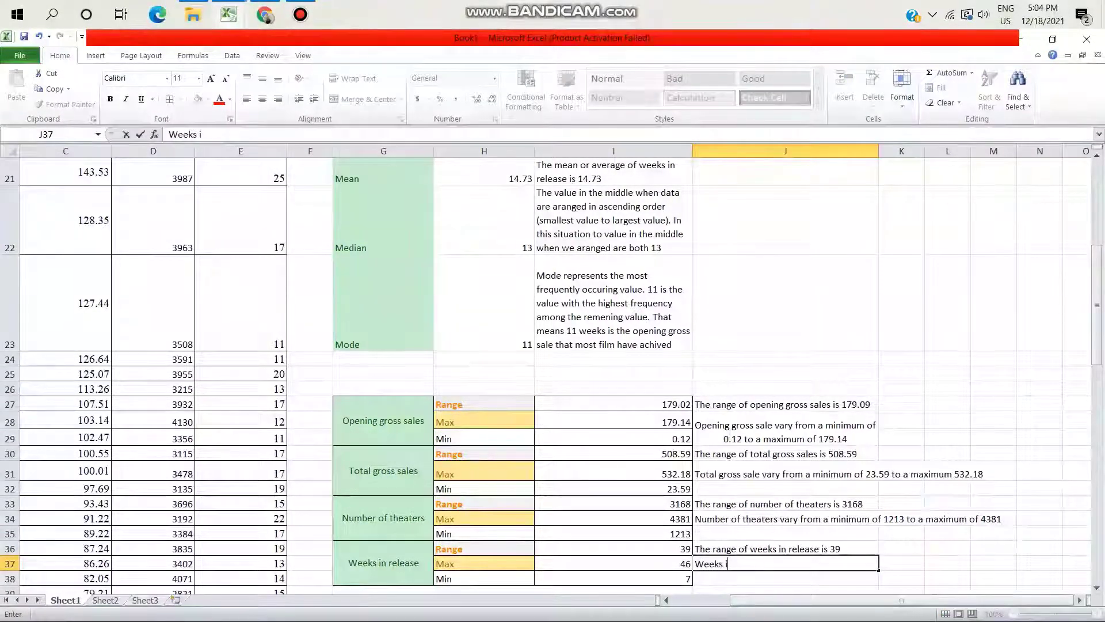
text(n release vary from a minimum of 7 to a maximum of 46)
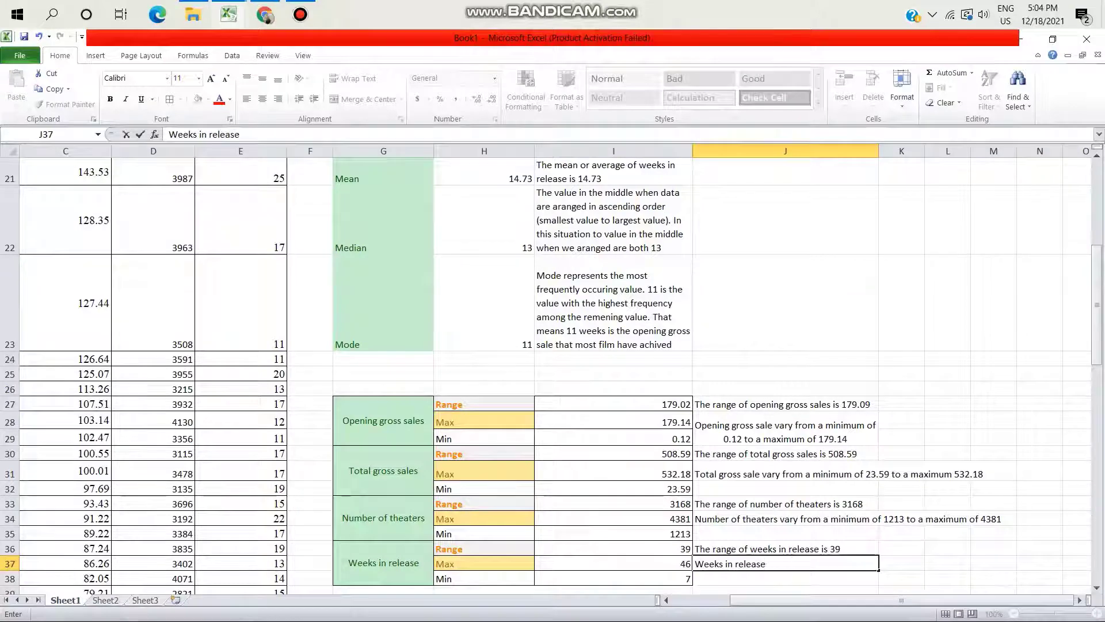
Begin the weeks in release minimum-to-maximum sentence in J37 with "Weeks in release"
text(vary)
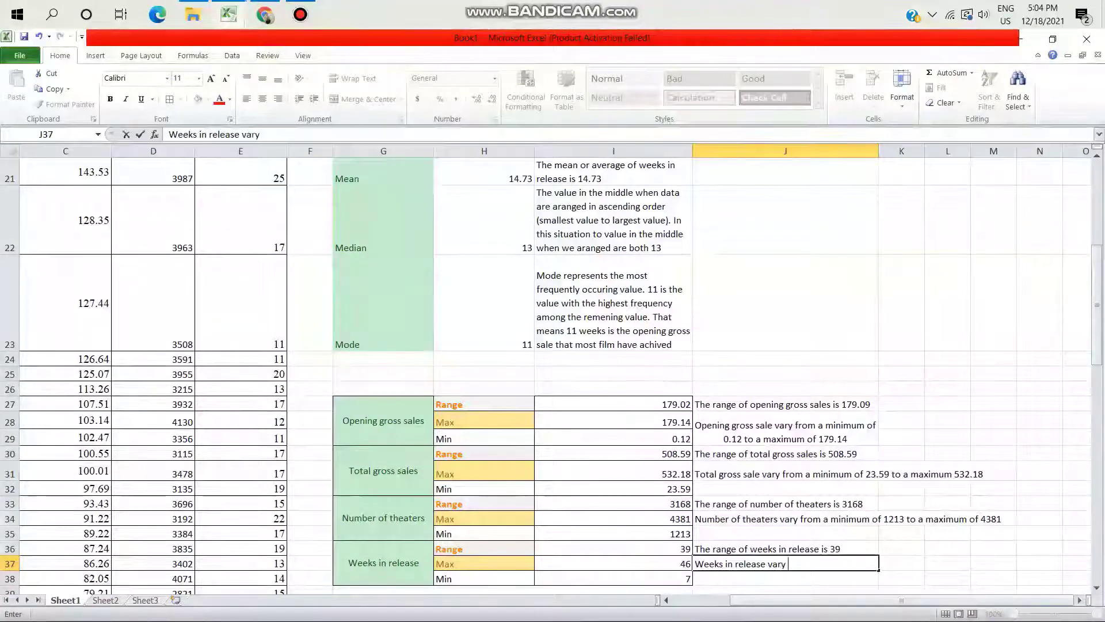
text( from a )
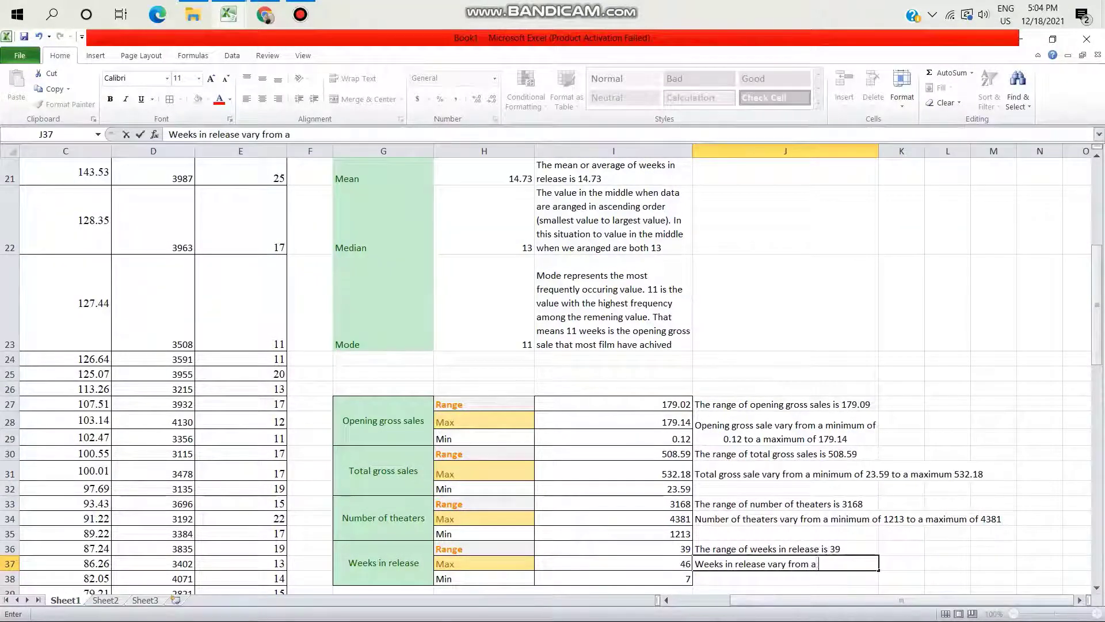
text(minimu)
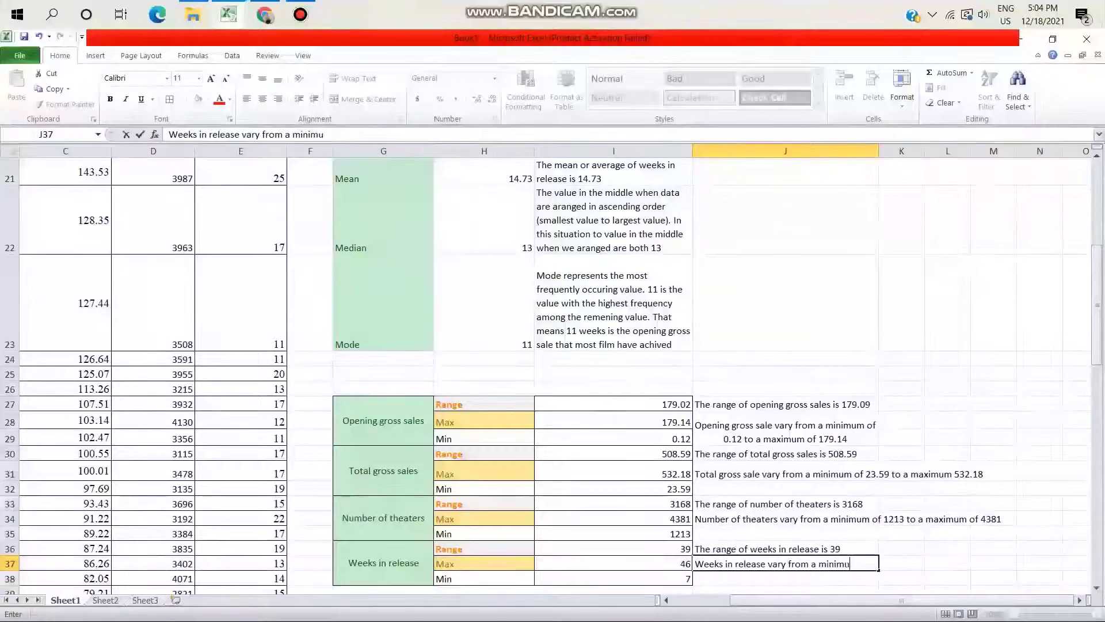
text(m of 7)
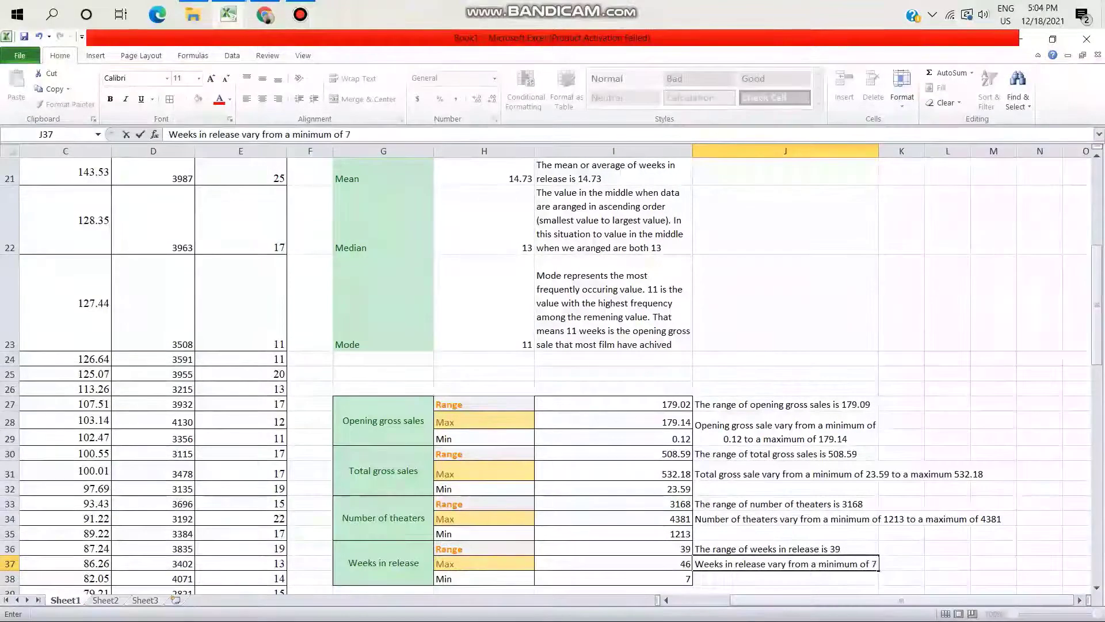
text(to a maxi)
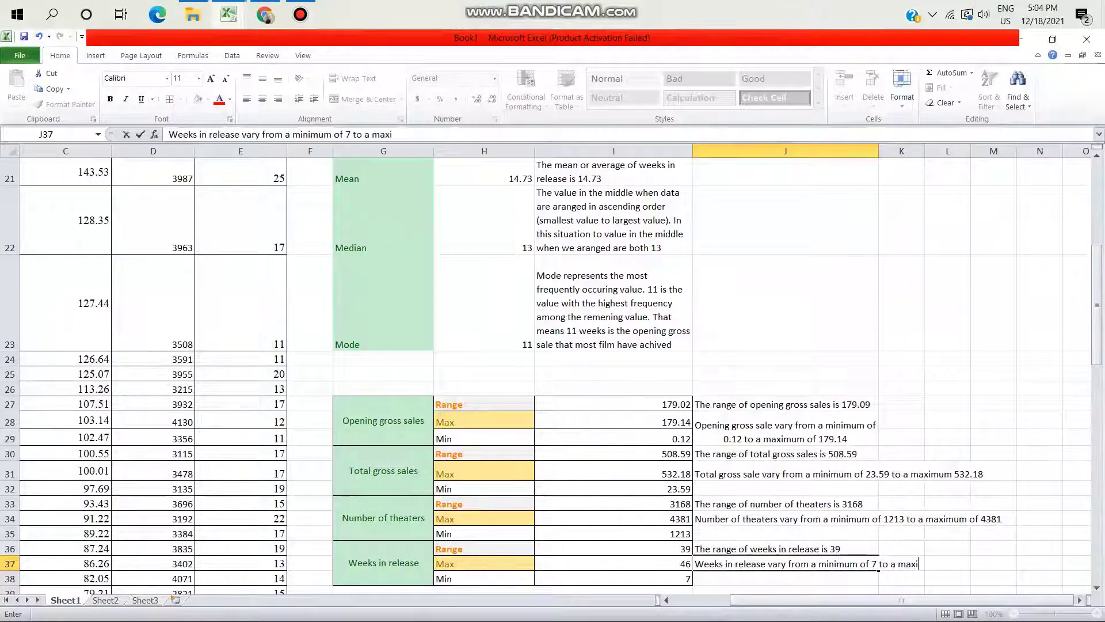
text(mum )
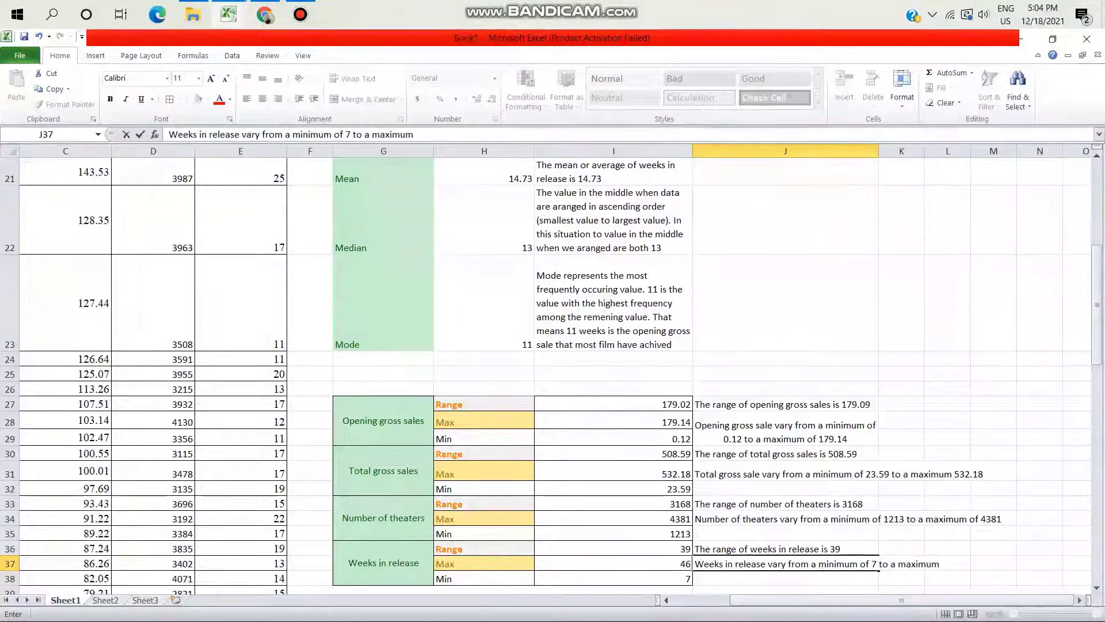
text(o)
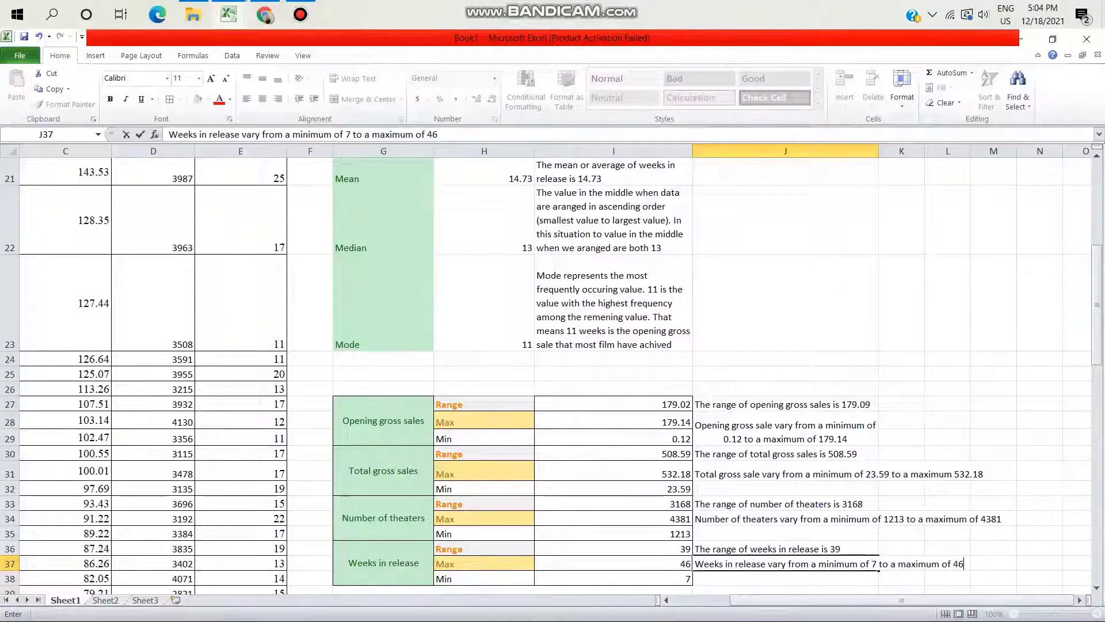
text(f 46)
key(Return)
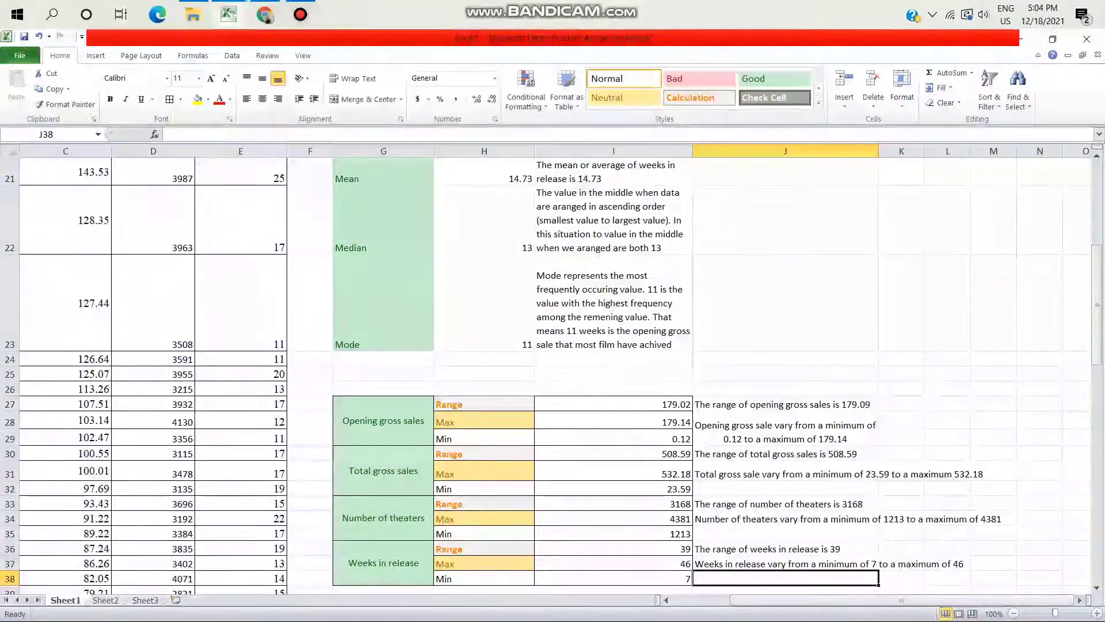
Wrap, middle-align, and merge and center the total gross sale sentence across J31:J32
drag(875, 473, 884, 481)
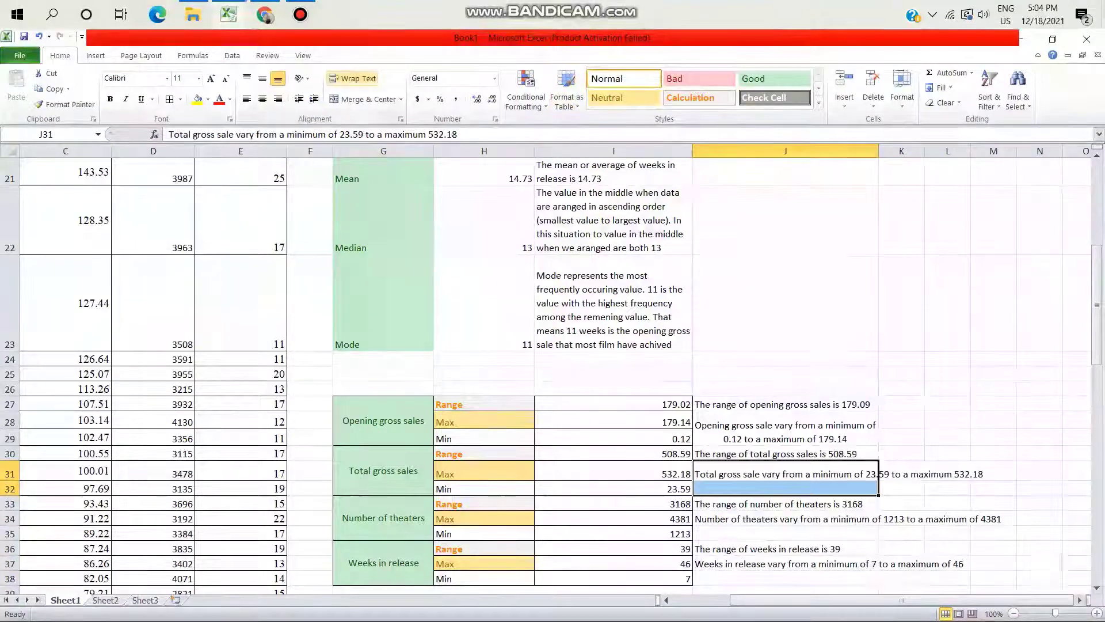
click(354, 78)
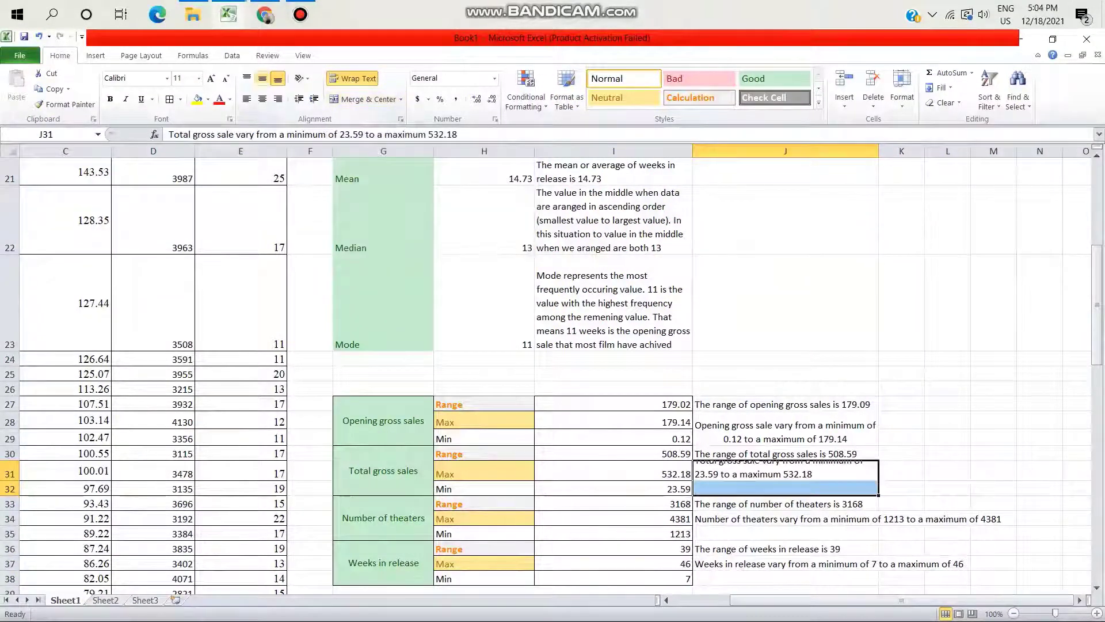
click(262, 78)
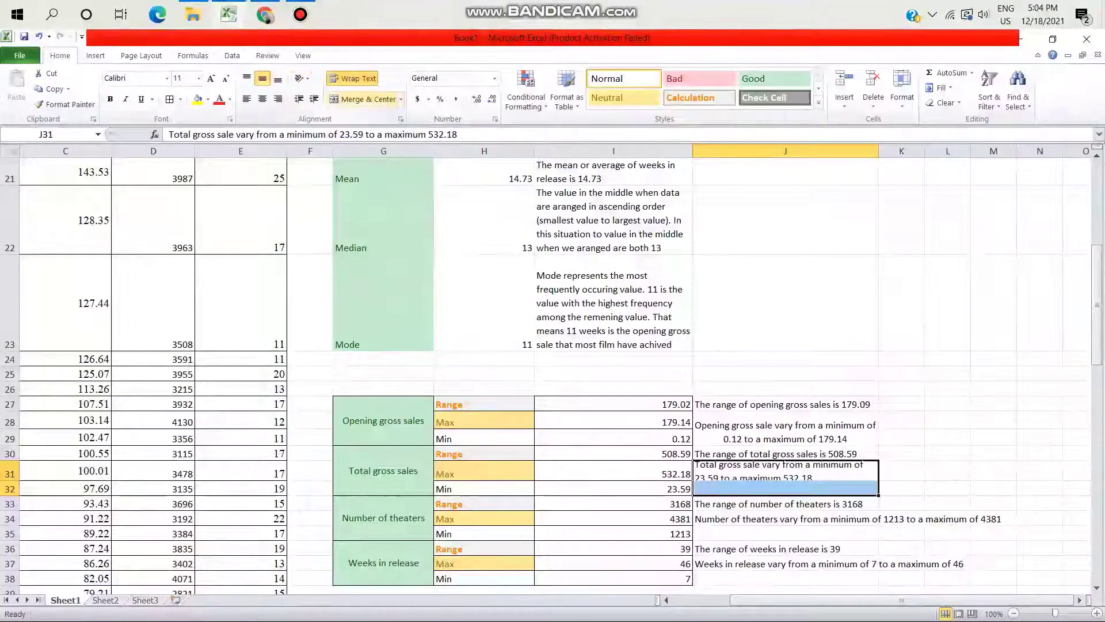
click(365, 99)
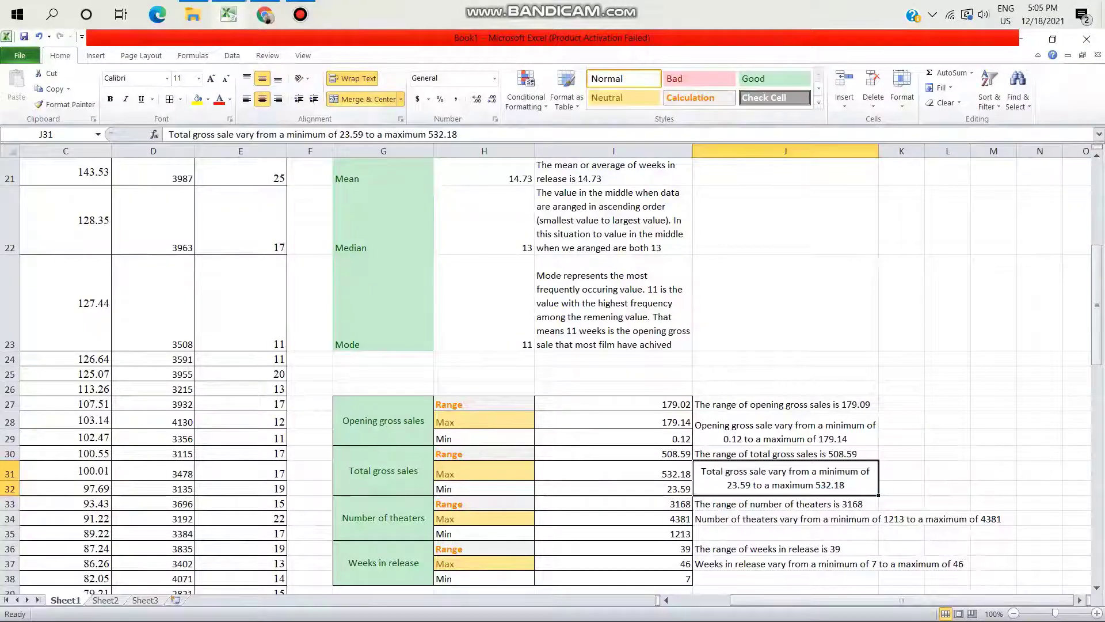
Wrap, merge and center the number of theaters sentence across J34:J35, and middle-align it and the opening gross sale sentence in J28
mouse_move(786, 520)
mouse_down()
mouse_move(785, 547)
mouse_move(786, 520)
mouse_move(786, 533)
mouse_up()
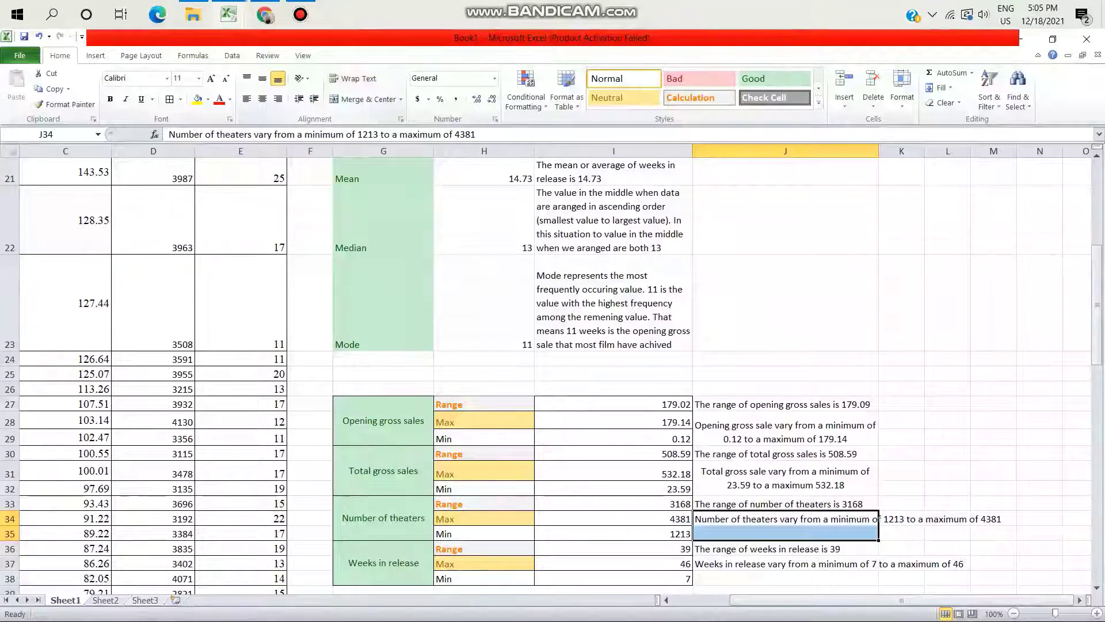
click(358, 78)
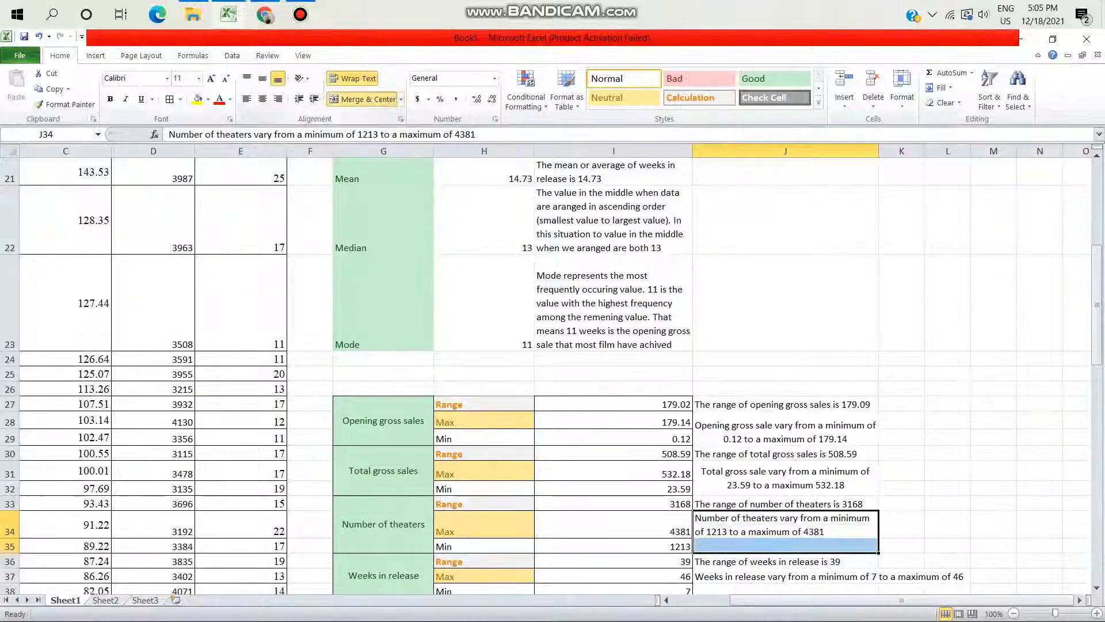
click(364, 99)
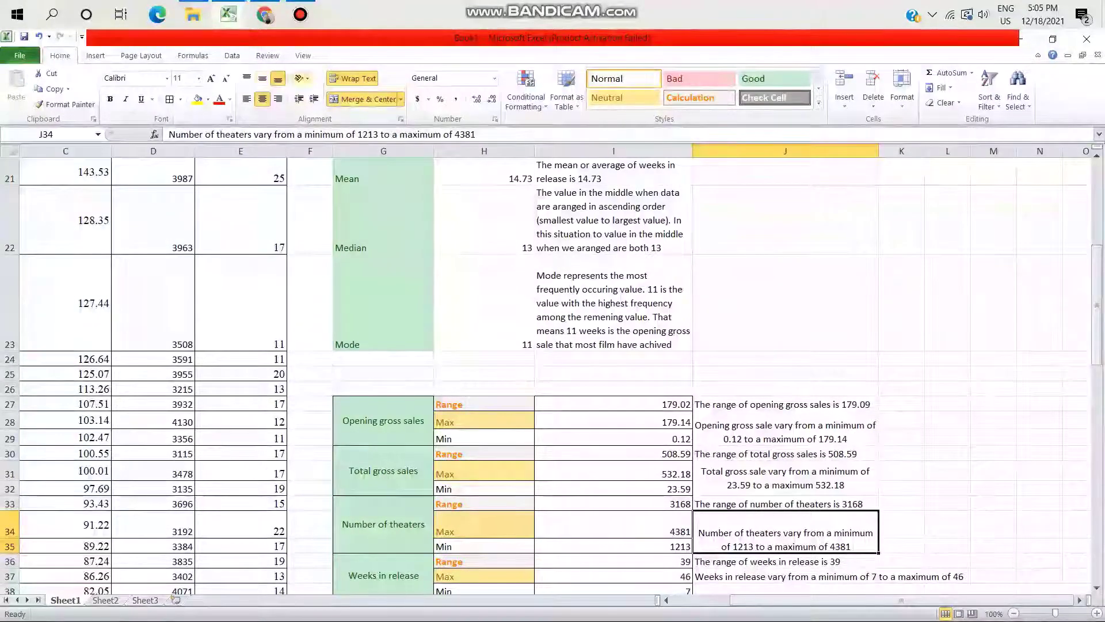
click(263, 79)
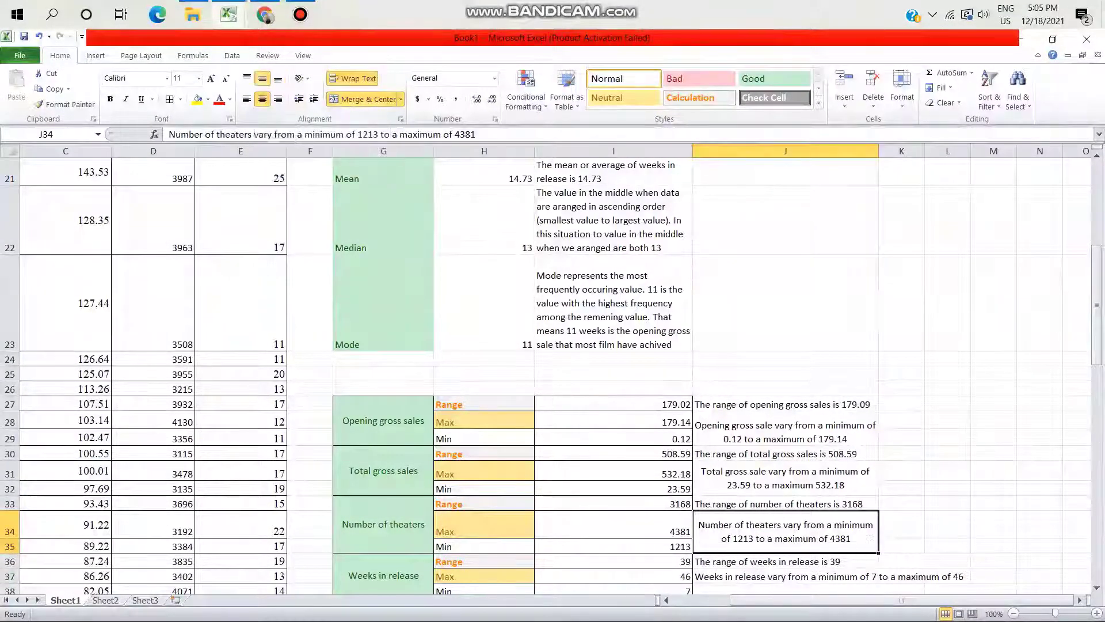
click(786, 429)
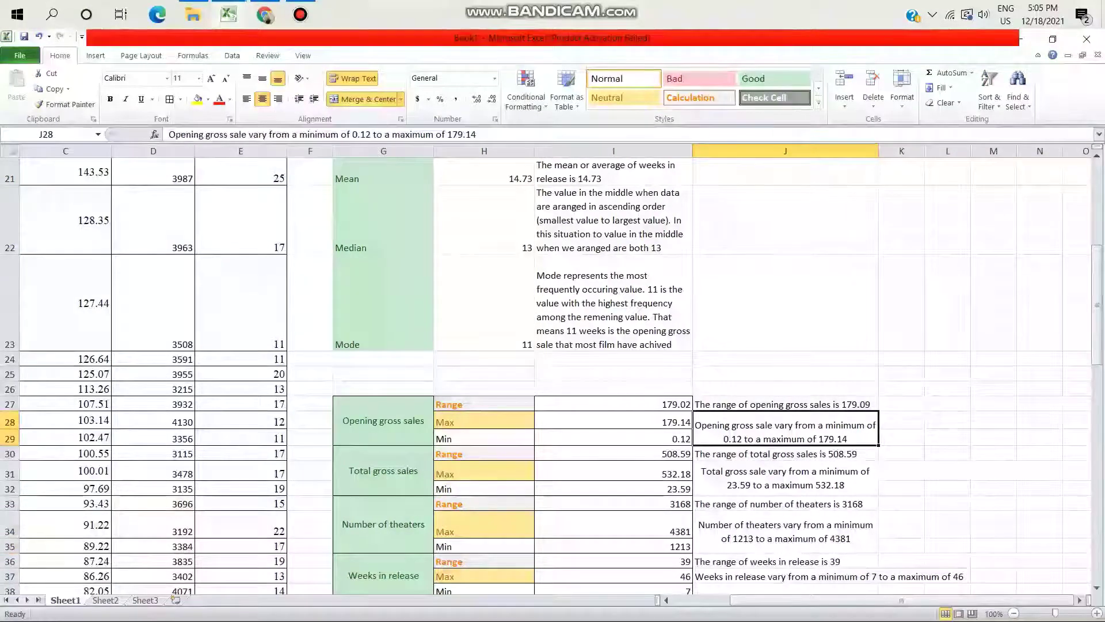
click(263, 78)
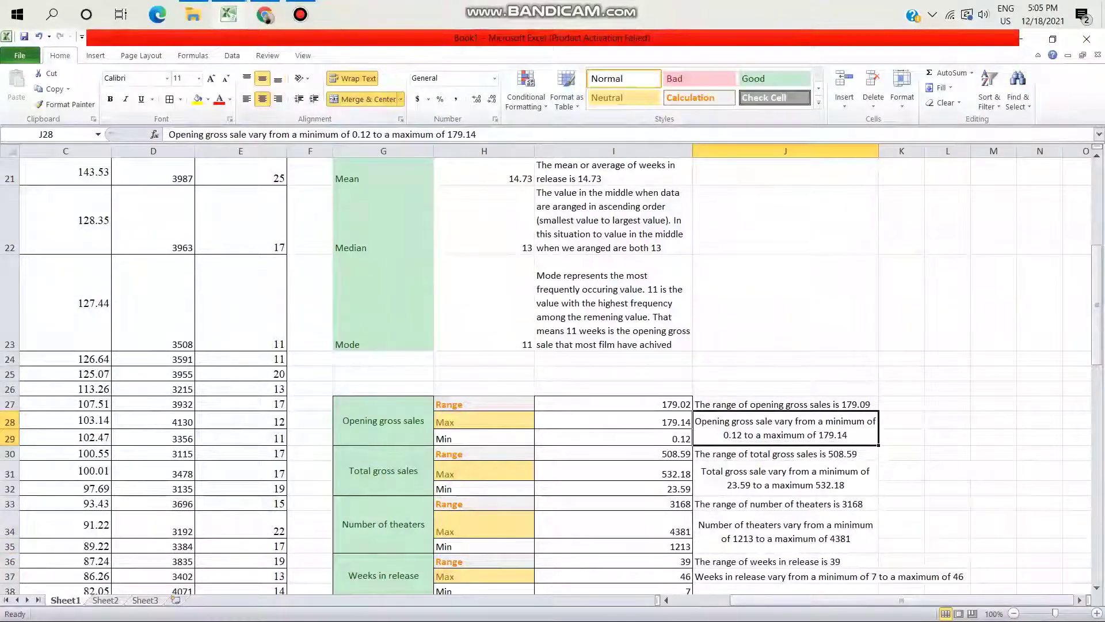
Wrap, middle-align, and merge and center the weeks in release sentence across J37:J38
click(785, 454)
scroll(786, 454, down, 2)
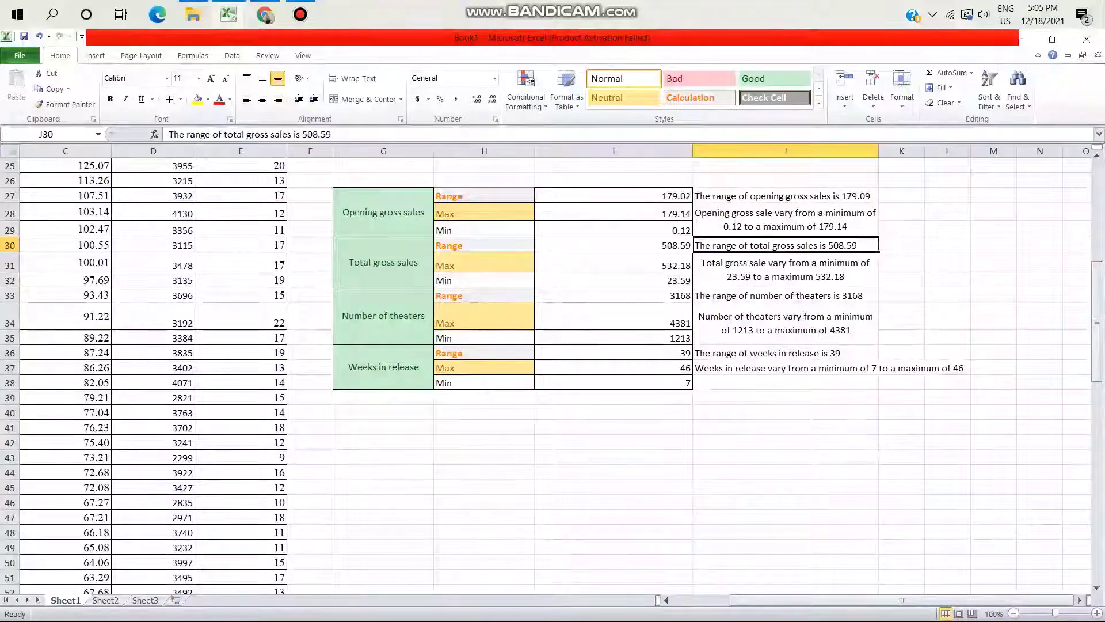
drag(785, 367, 785, 383)
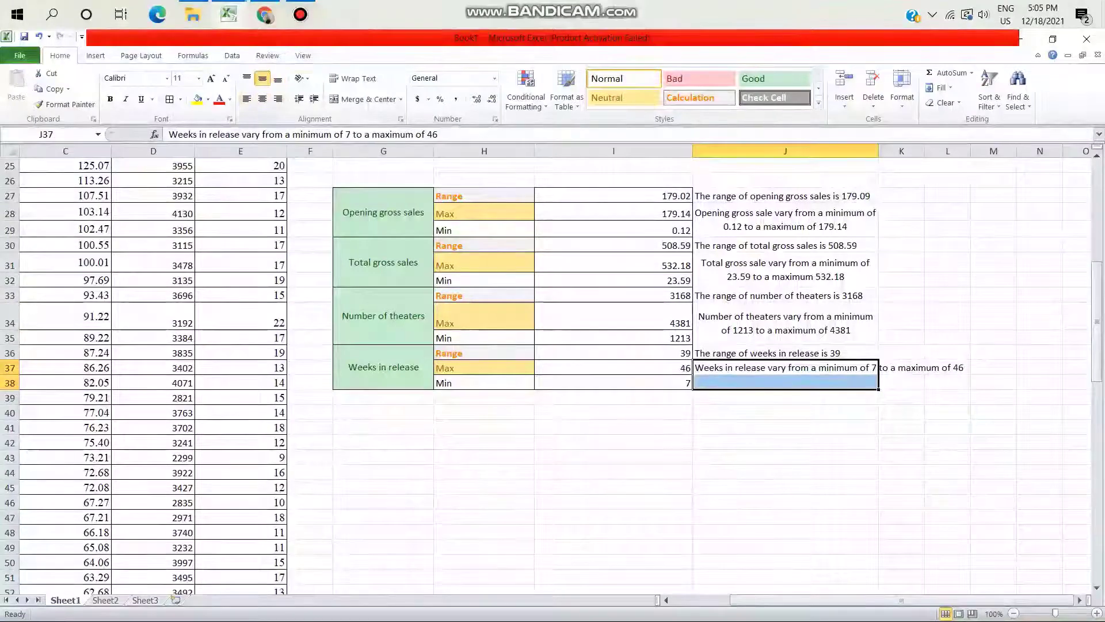
click(353, 78)
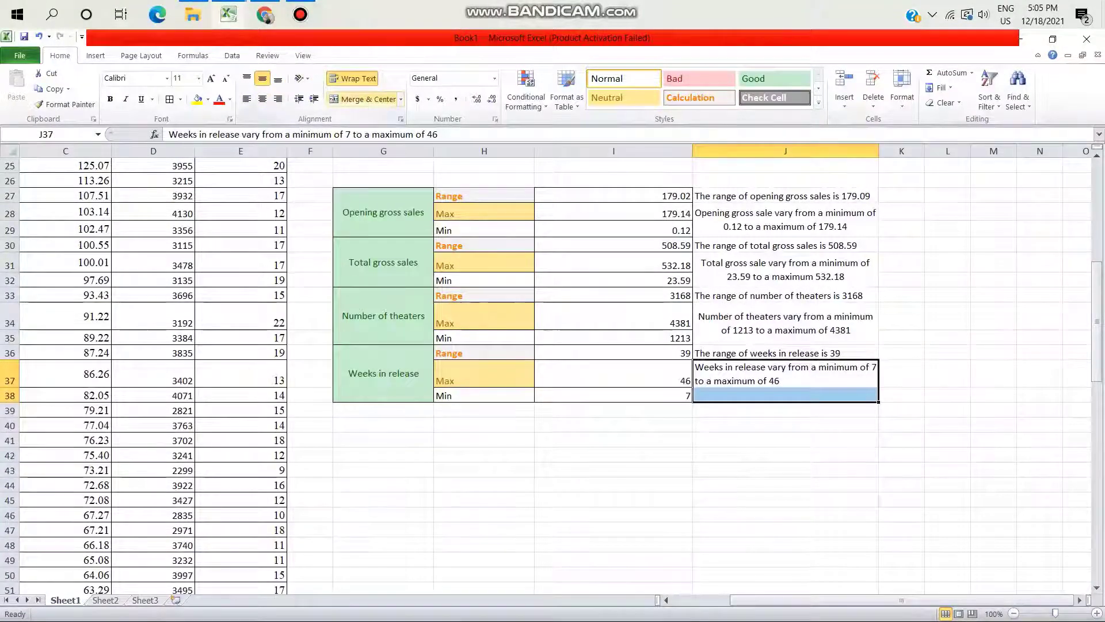
click(368, 99)
click(484, 426)
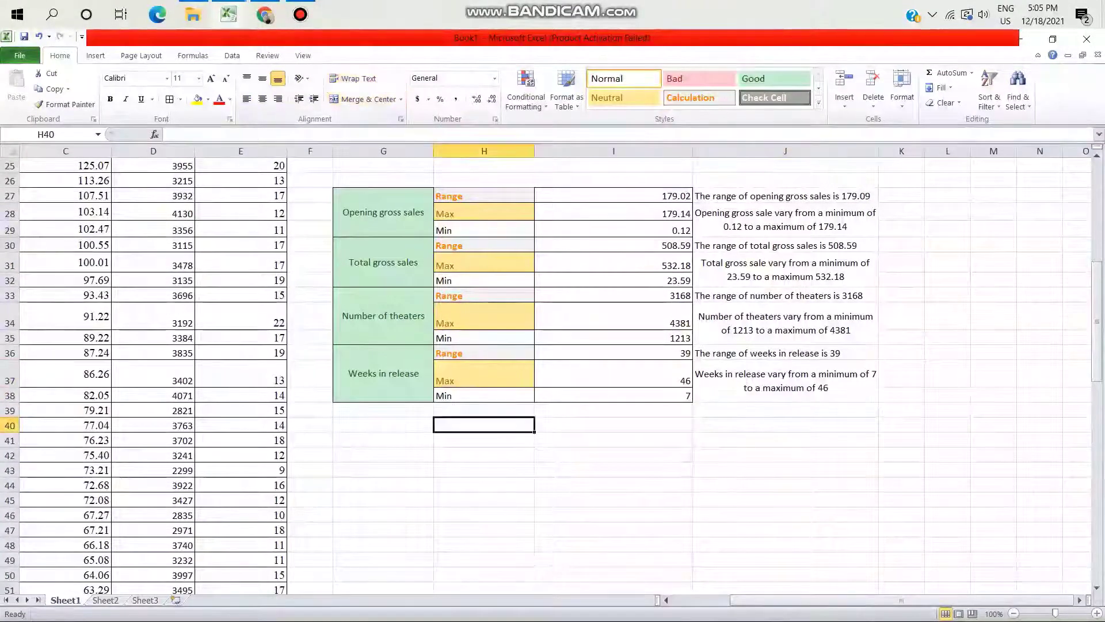
scroll(553, 374, down, 2)
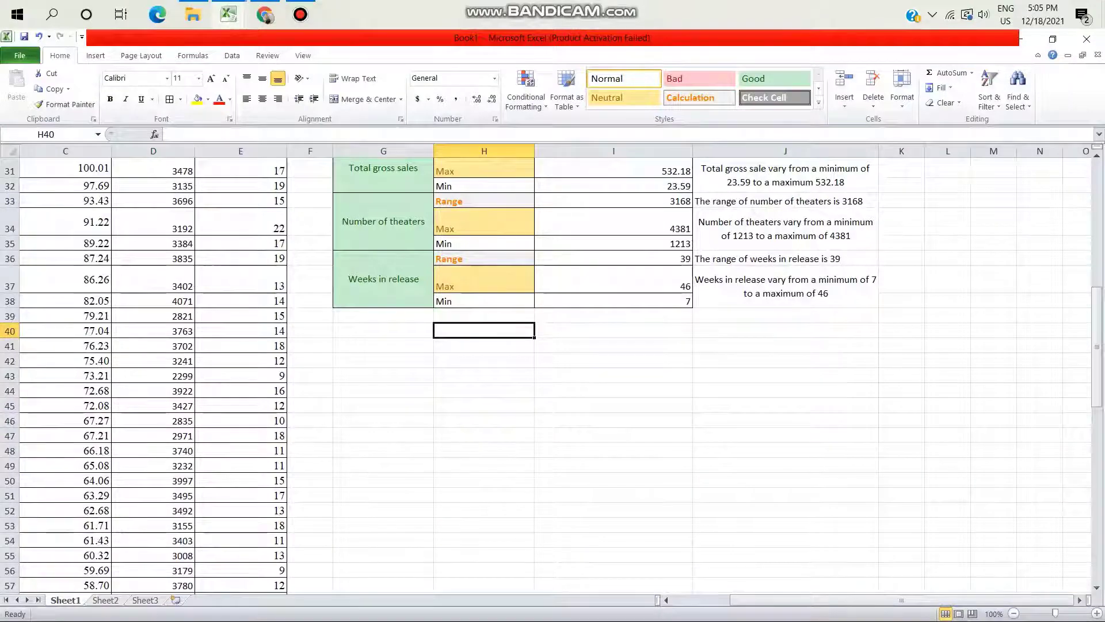
key(alt+Tab)
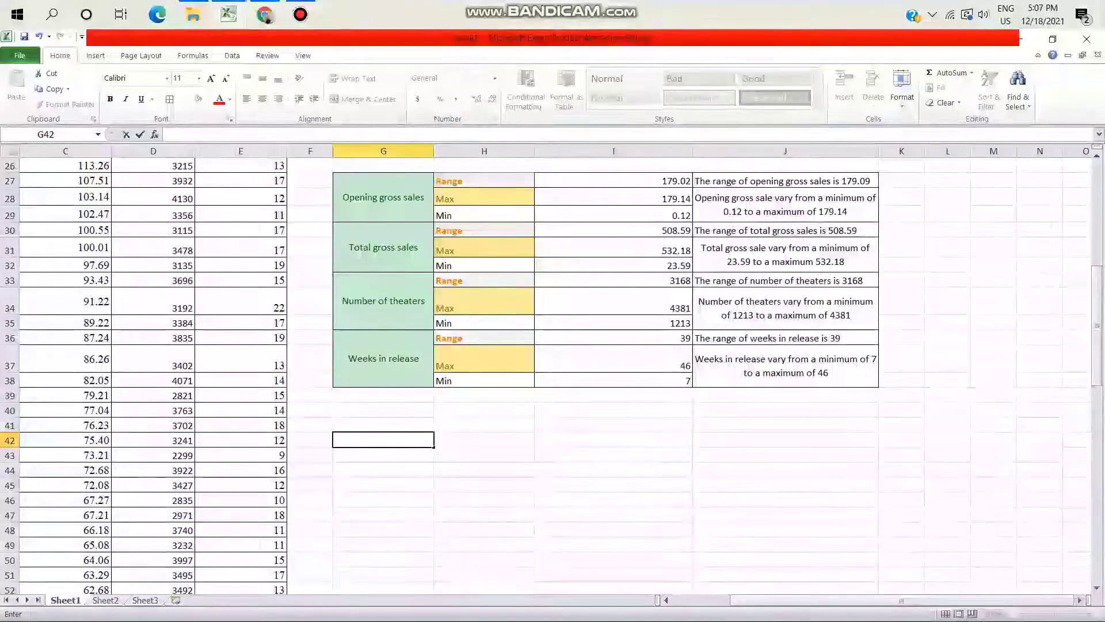
Enter the labels "Variance" in G42 and "Standard Deviation" in G43
text(V)
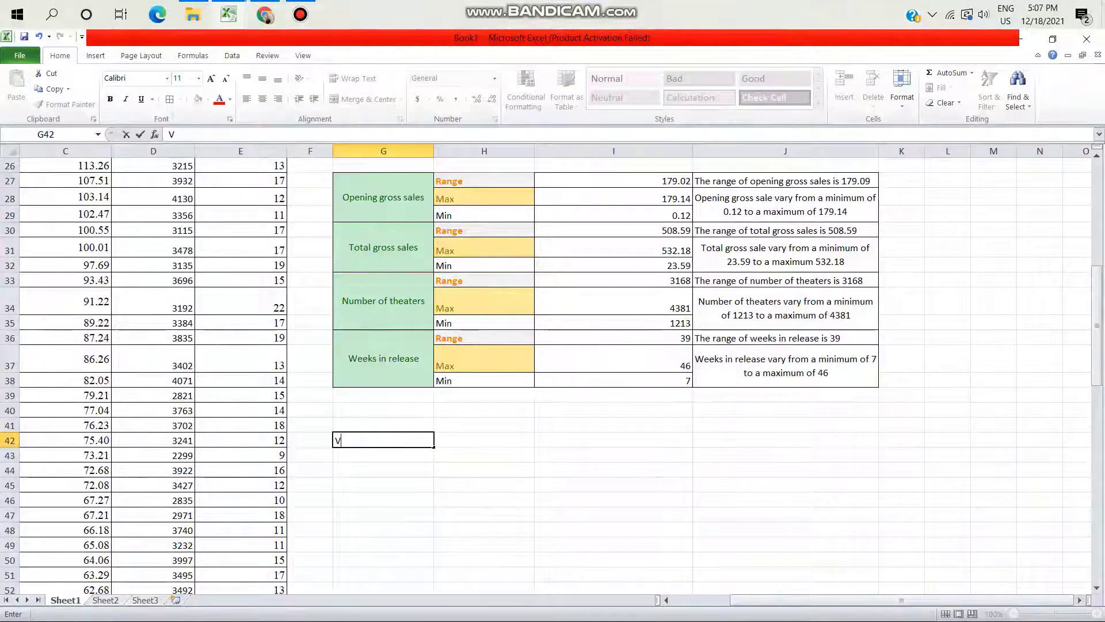
text(ariance)
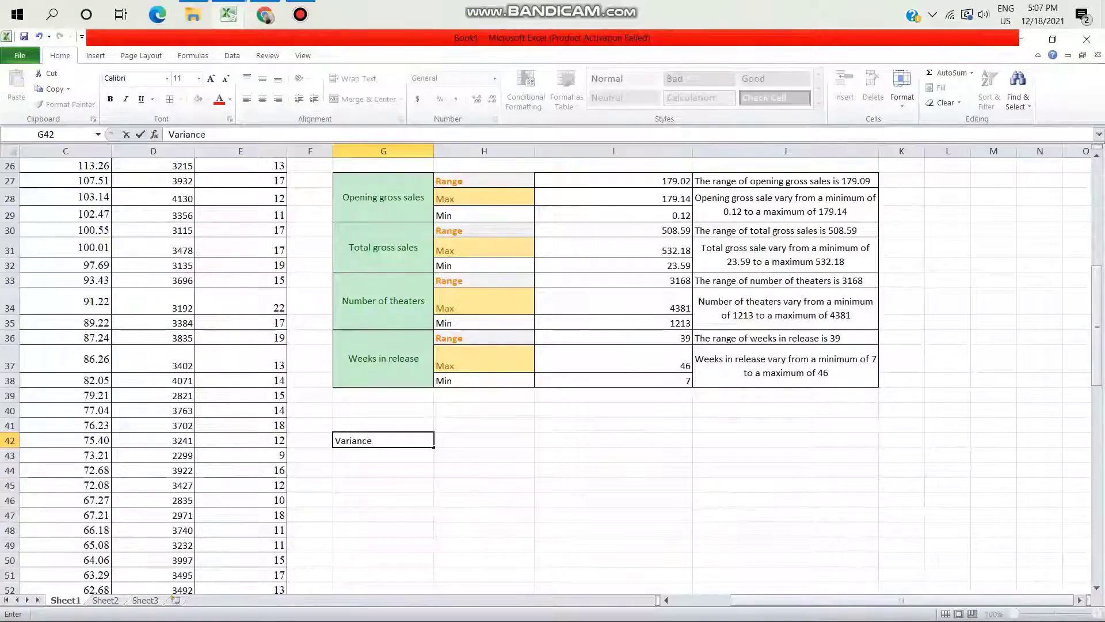
key(Return)
text(St)
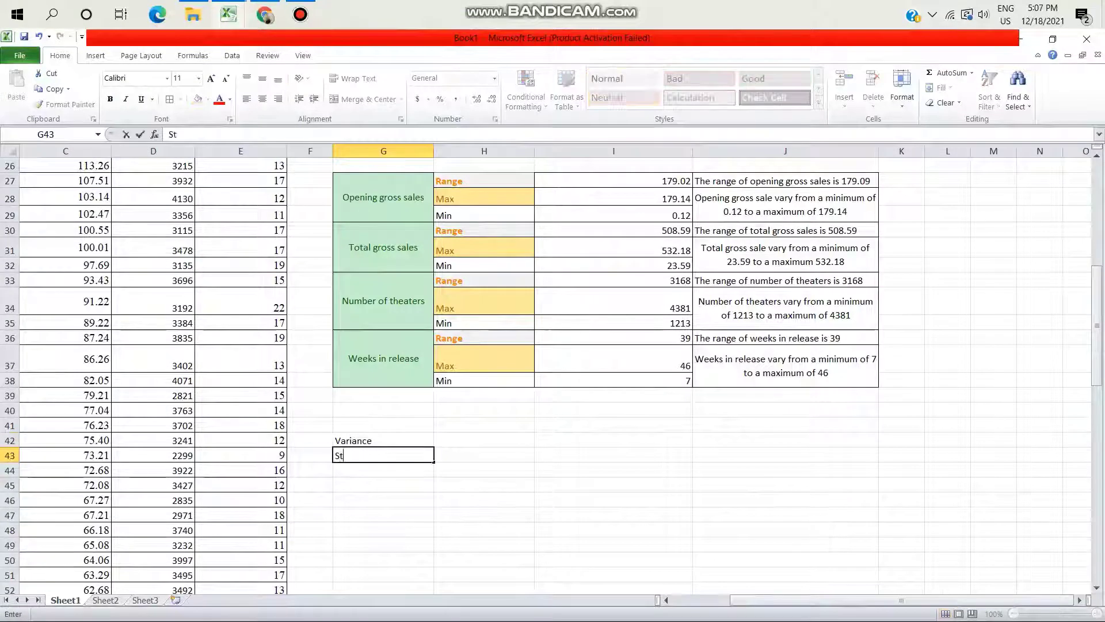
text(andard)
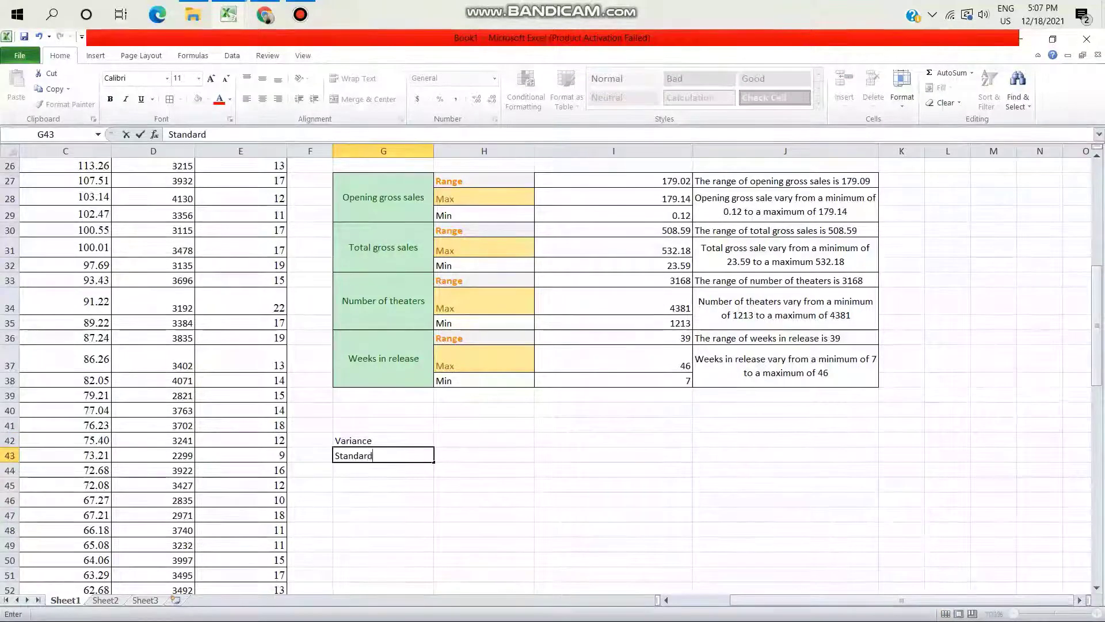
text( Devist)
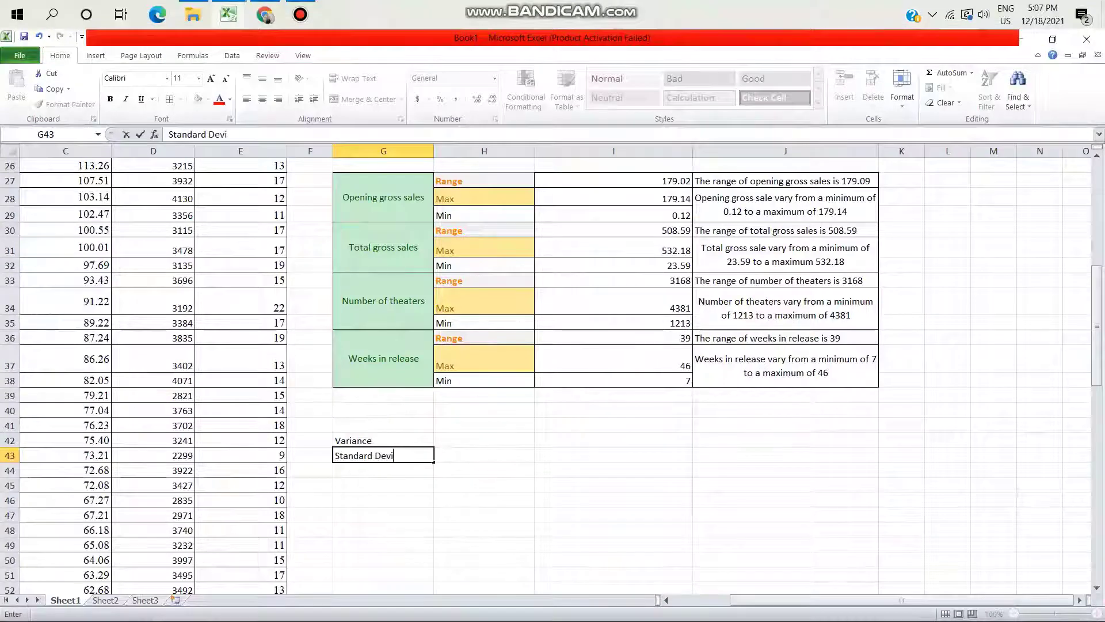
key(BackSpace)
key(BackSpace)
text(ation)
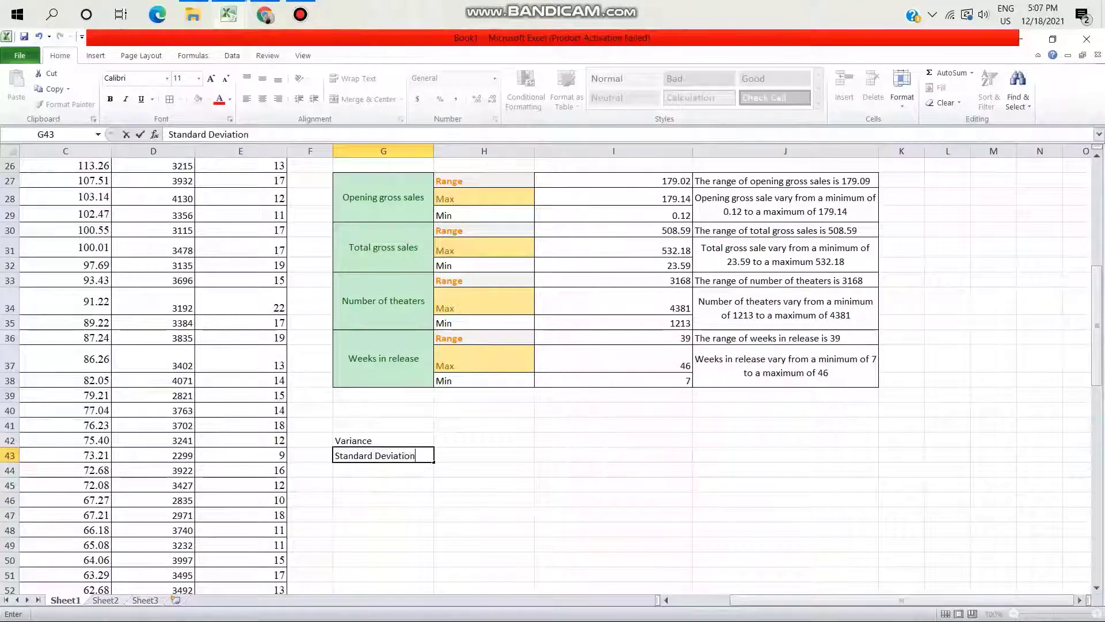
key(Tab)
Calculate the variance of column B in H42 with the formula =var(b2:b101)
key(Up)
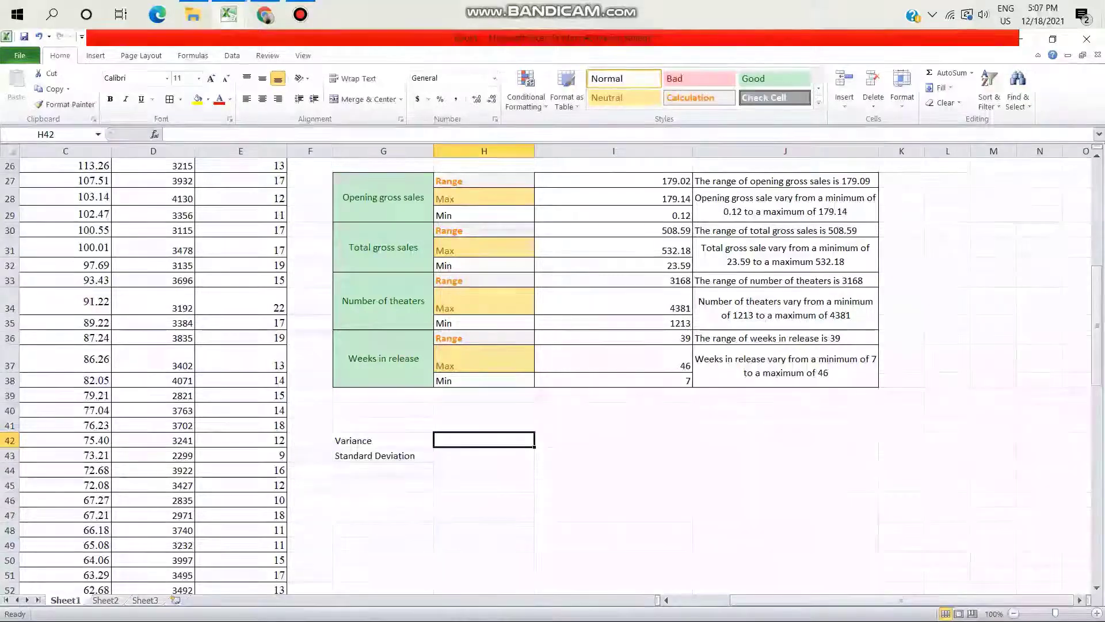
text(=va)
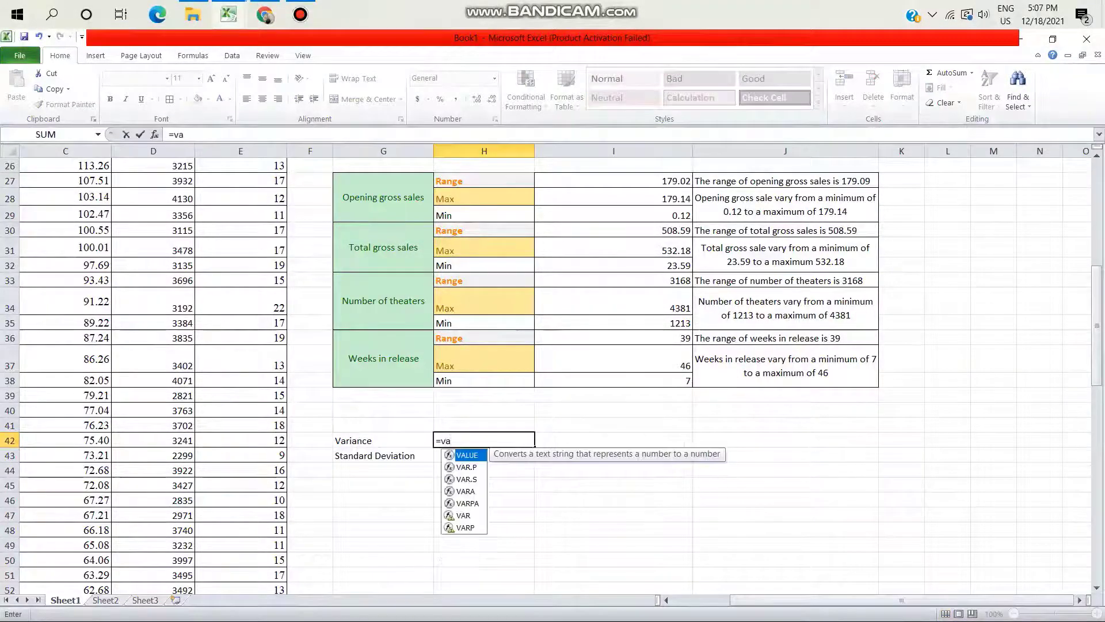
text(r()
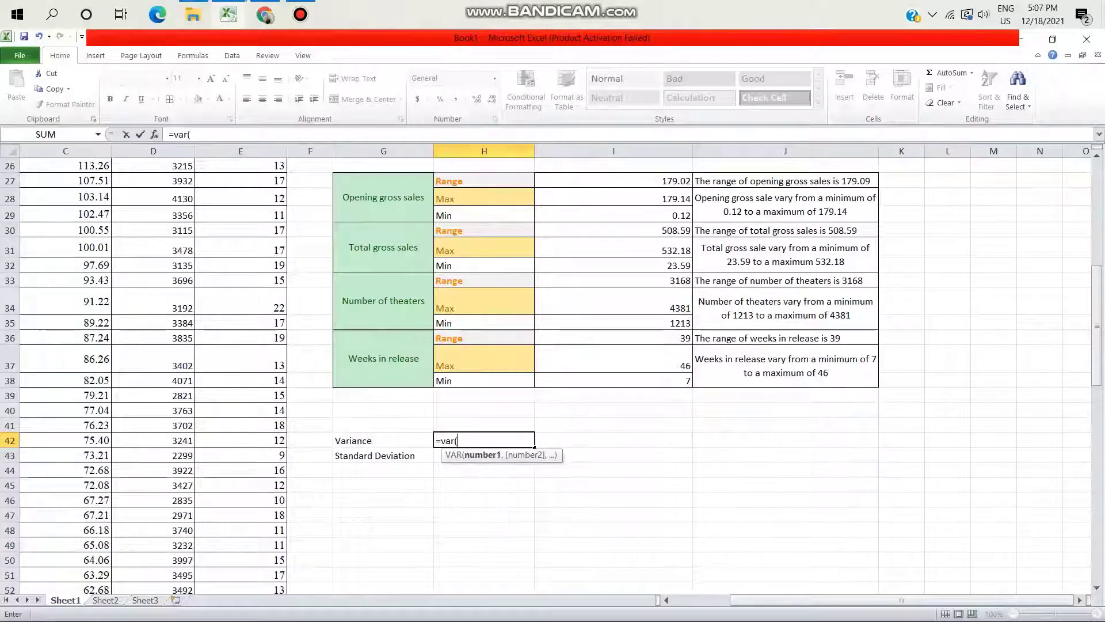
text(b2:b101))
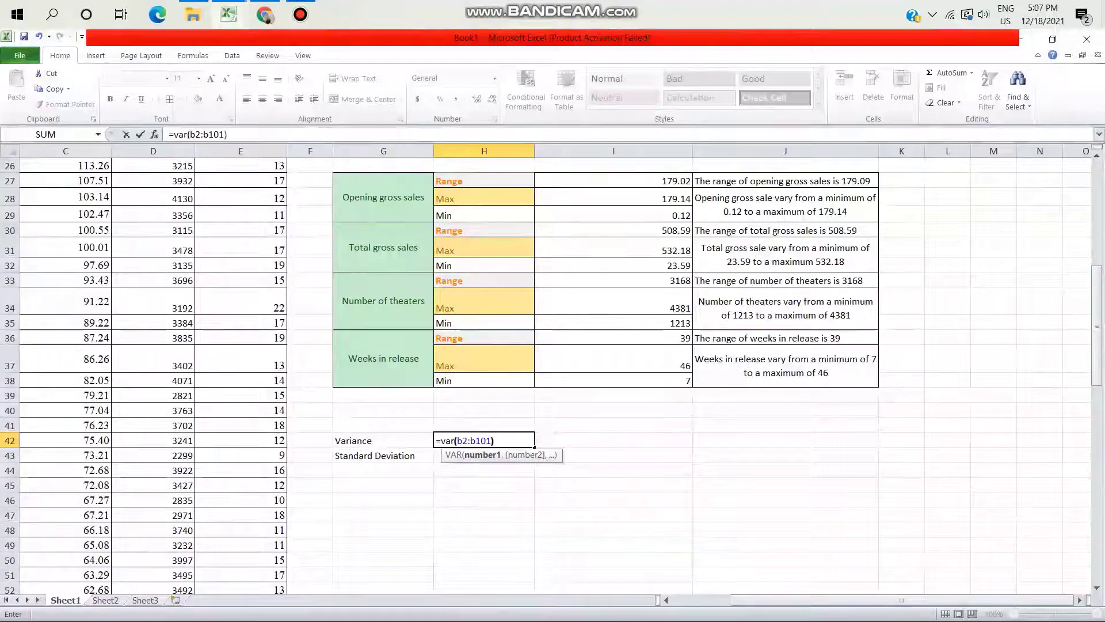
key(Return)
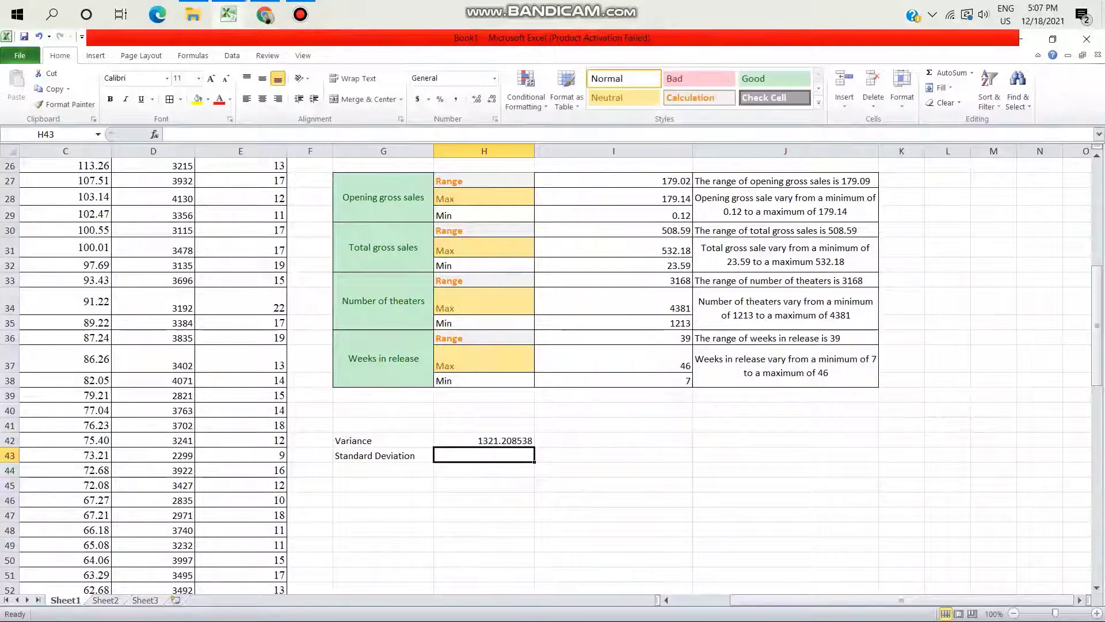
Calculate the standard deviation of column B in H43 with the formula =STDev(b2:b101)
text(s)
key(BackSpace)
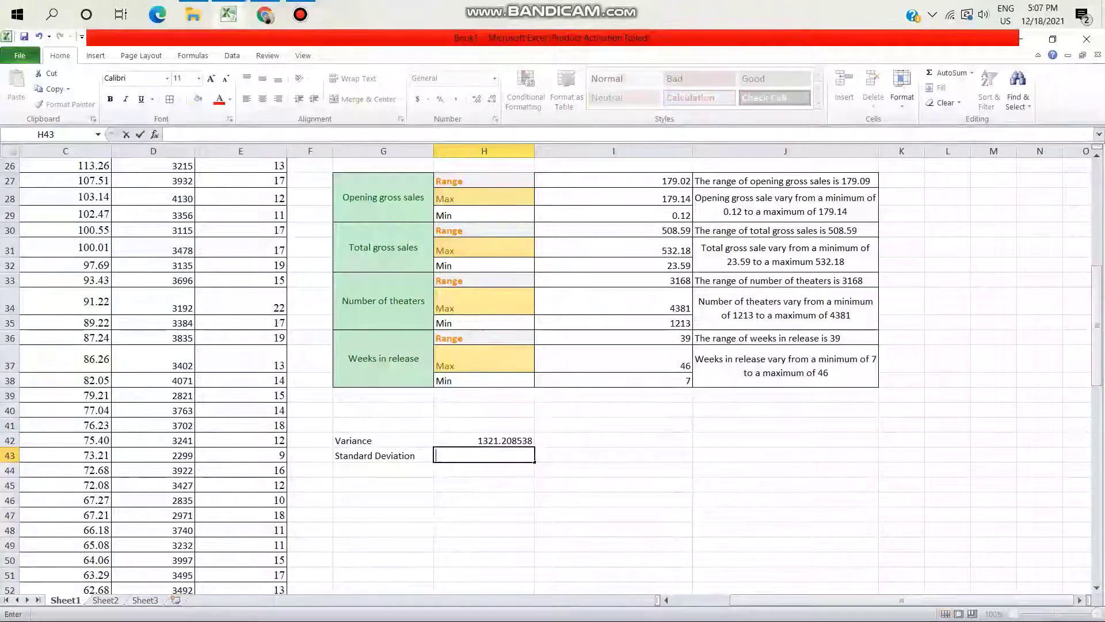
text(STDev)
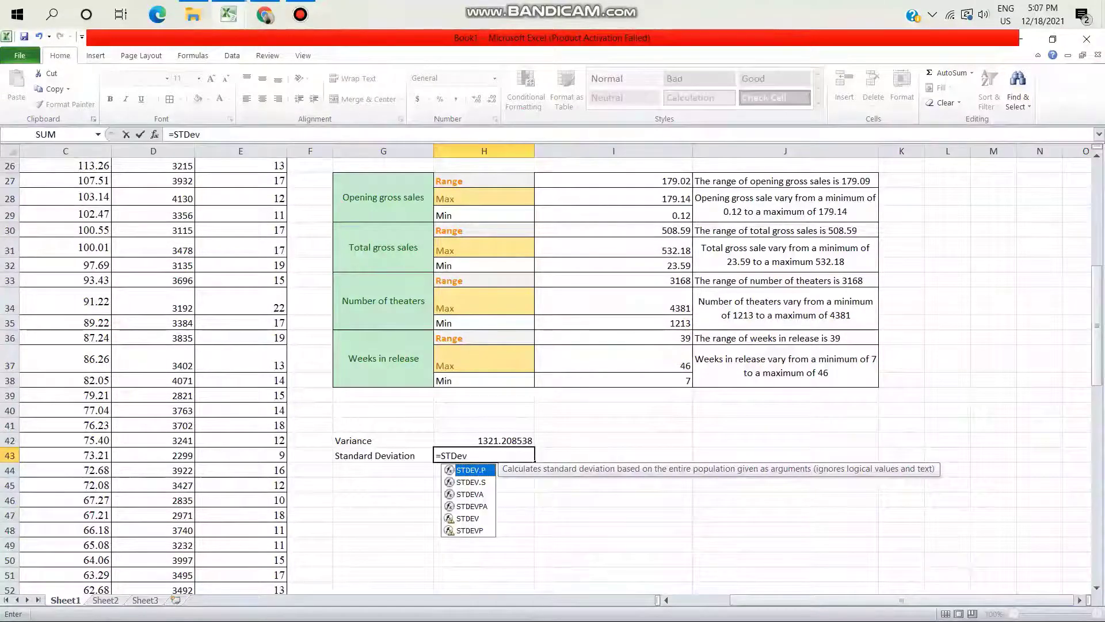
text(()
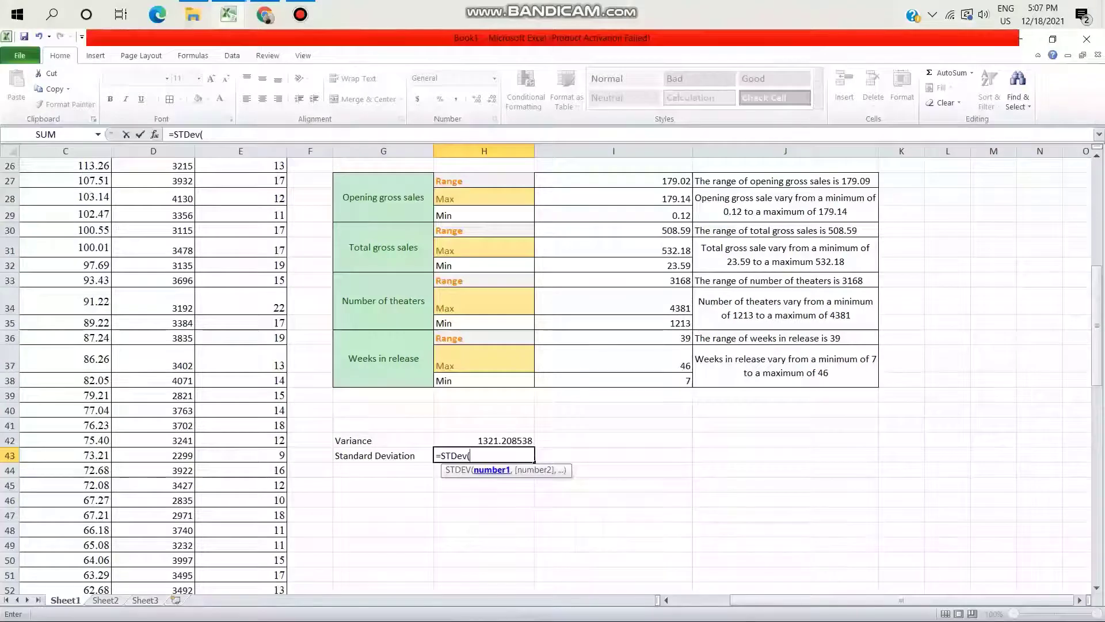
text(b2:b101)
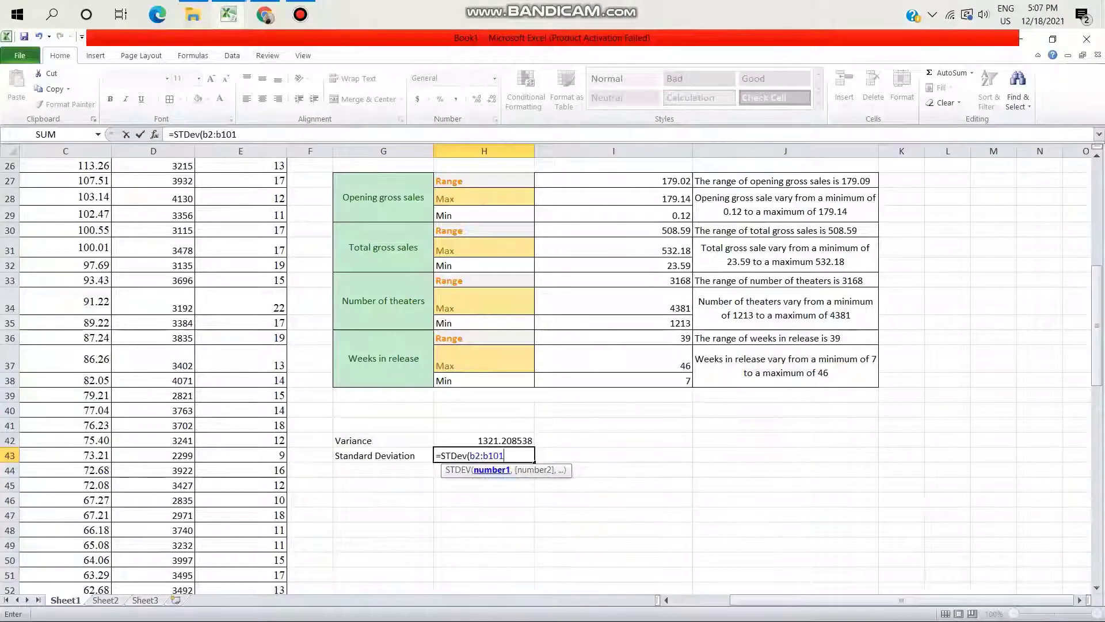
text())
key(Return)
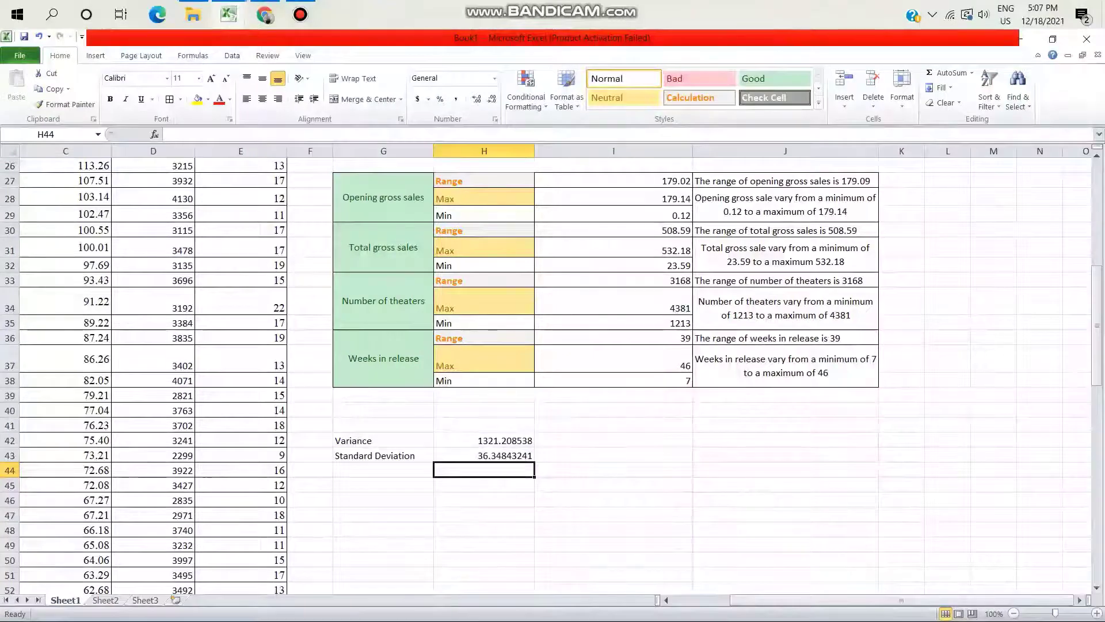
click(484, 425)
text(Op)
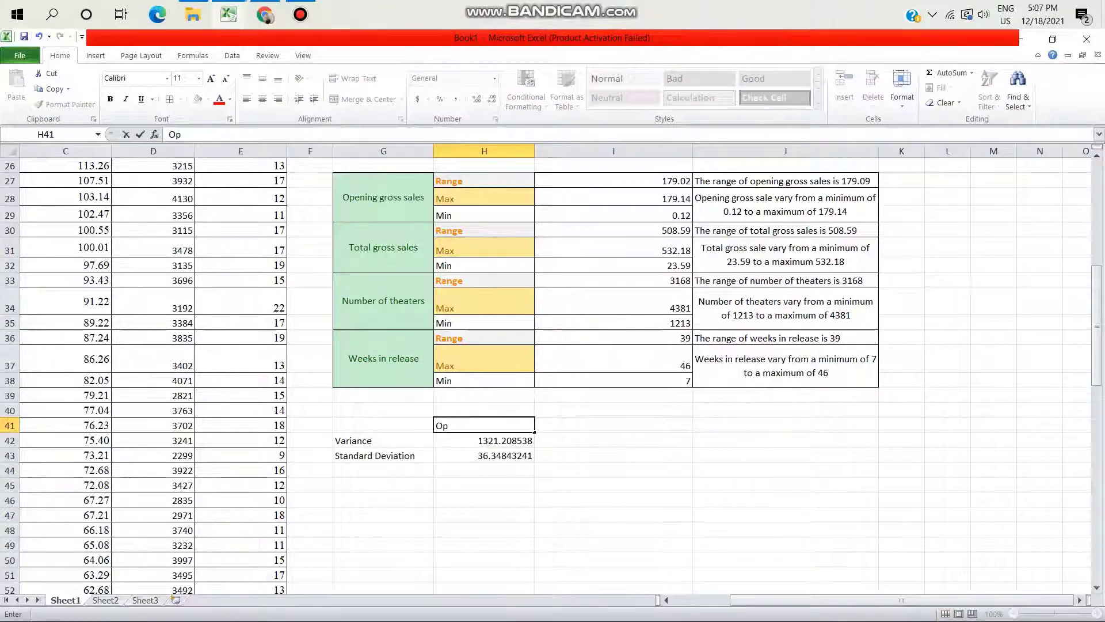
text(ening)
key(BackSpace)
key(BackSpace)
key(BackSpace)
key(BackSpace)
key(BackSpace)
key(BackSpace)
key(BackSpace)
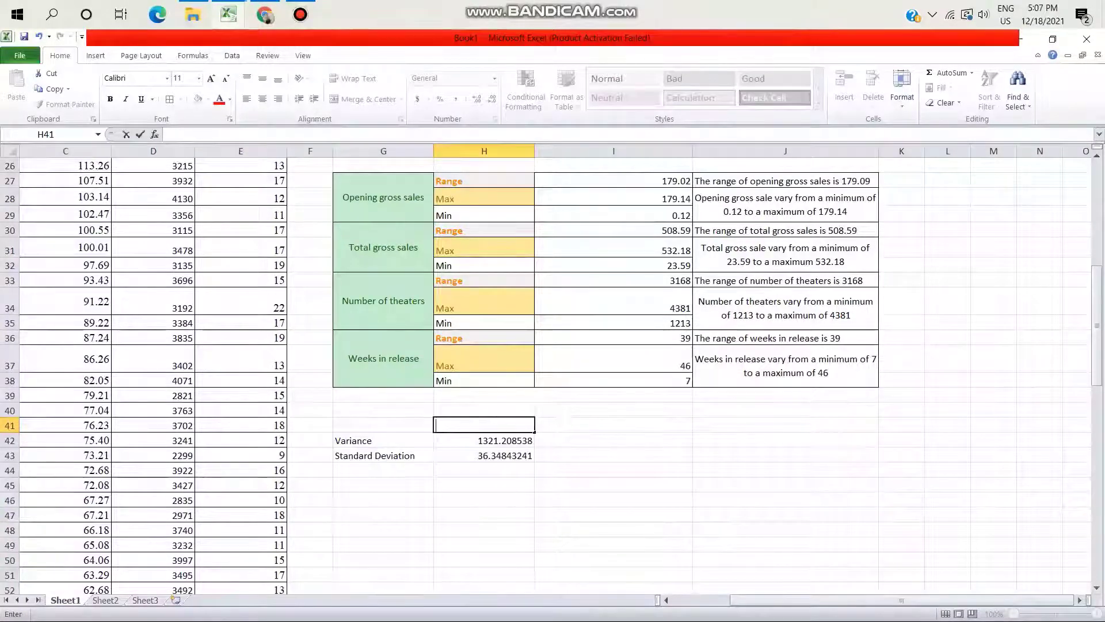
Move the variance and standard deviation labels and values from G42:H43 one column over to H42:I43
click(373, 444)
right_click(373, 444)
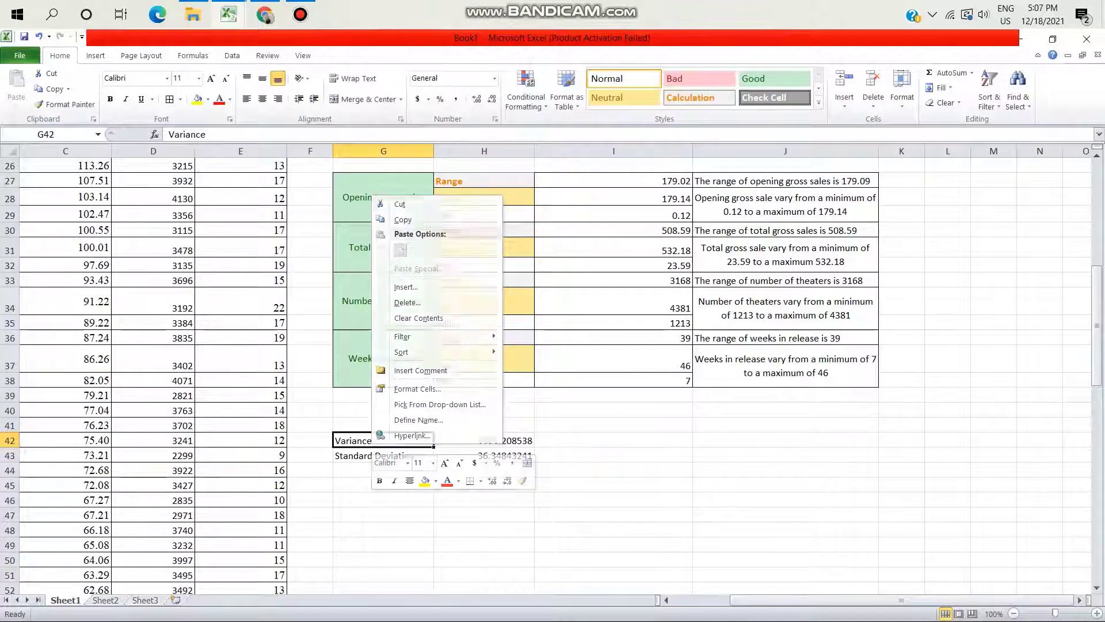
key(Escape)
key(shift+Down)
key(shift+Right)
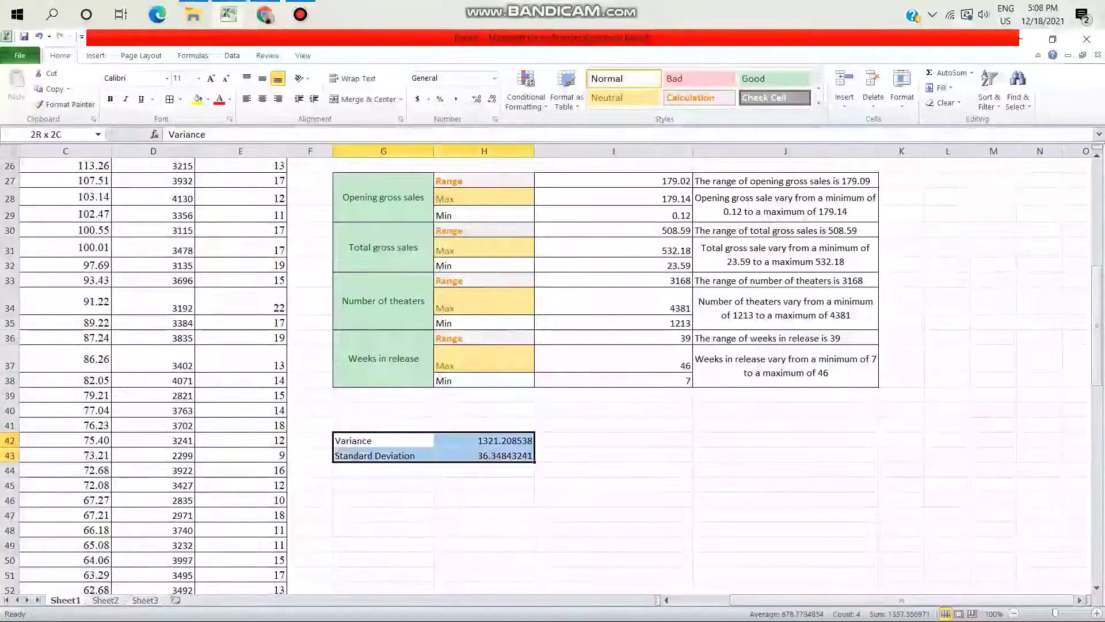
key(ctrl+c)
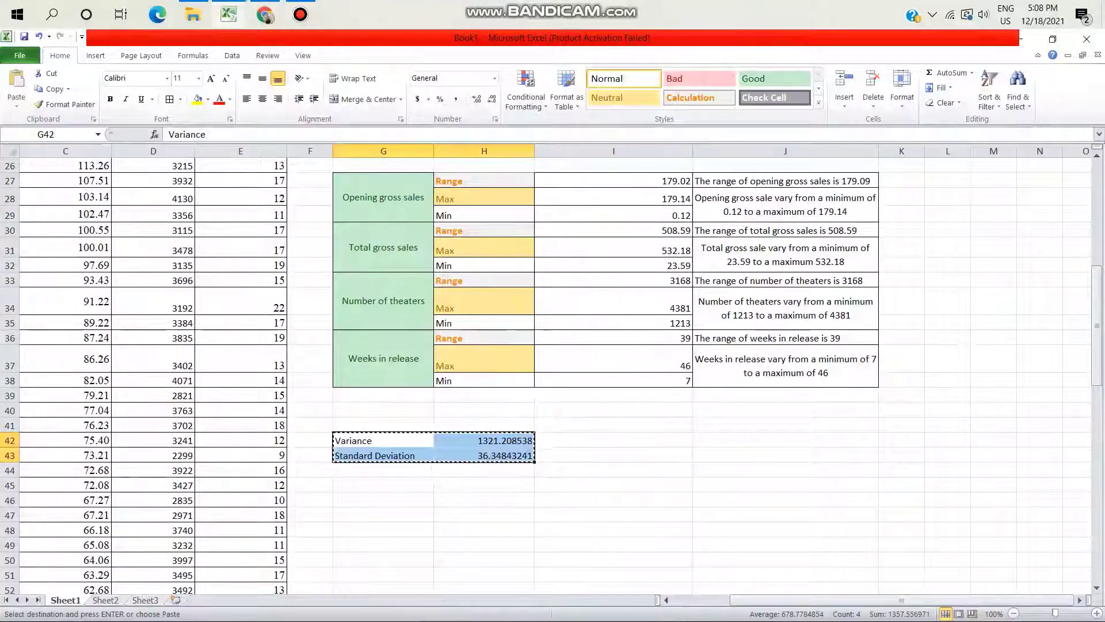
key(Right)
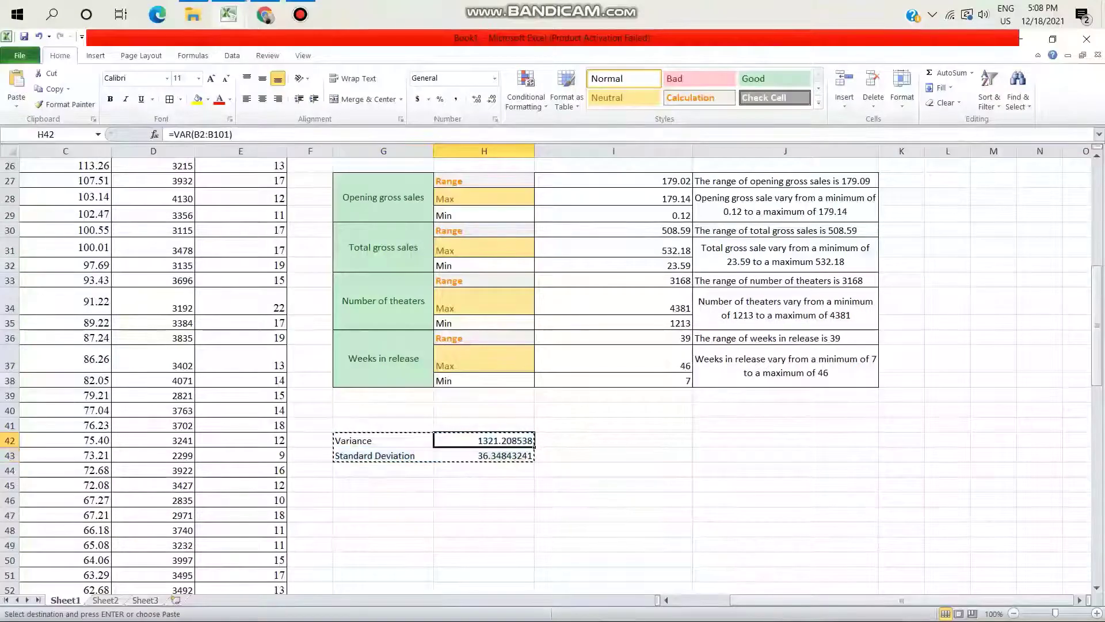
key(ctrl+v)
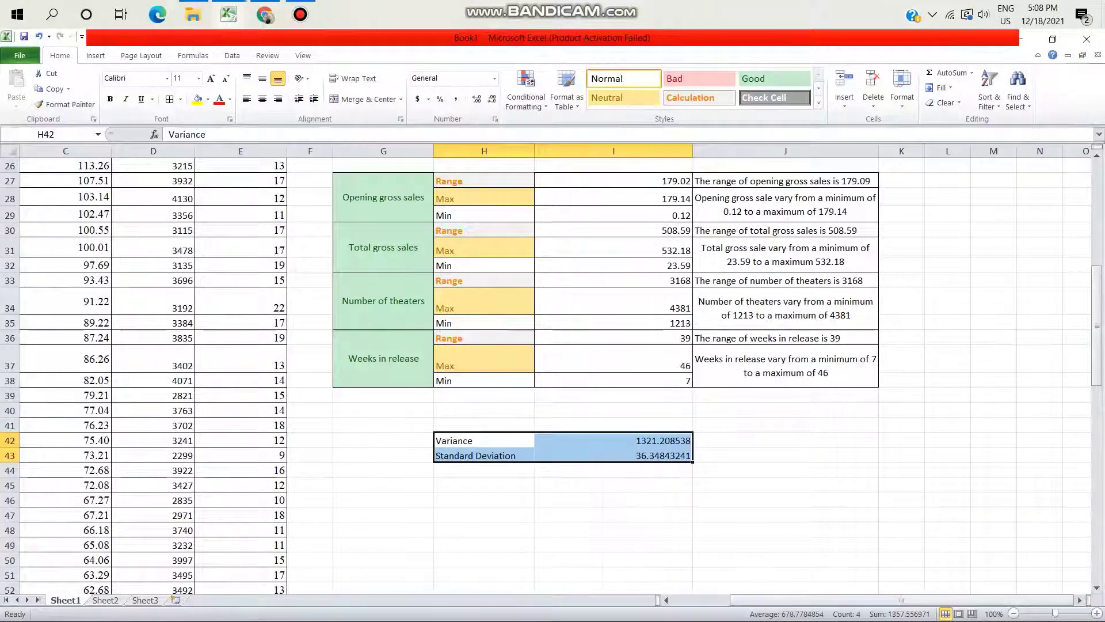
Enter the label "opening gross sales" in G42 beside the variance row
key(Left)
text(openi)
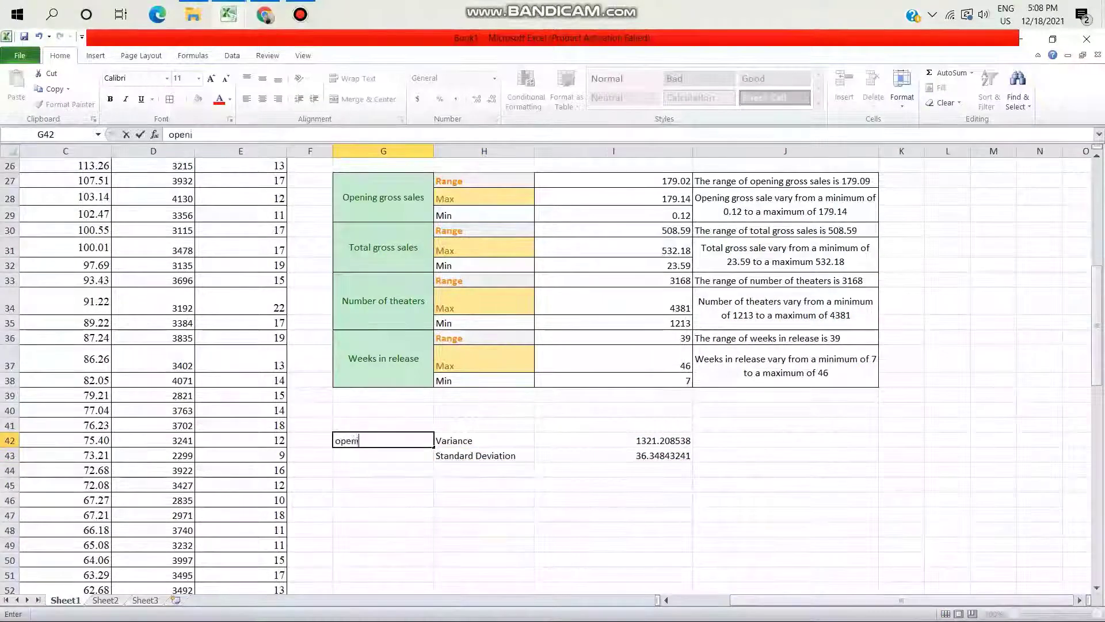
text(ng gross)
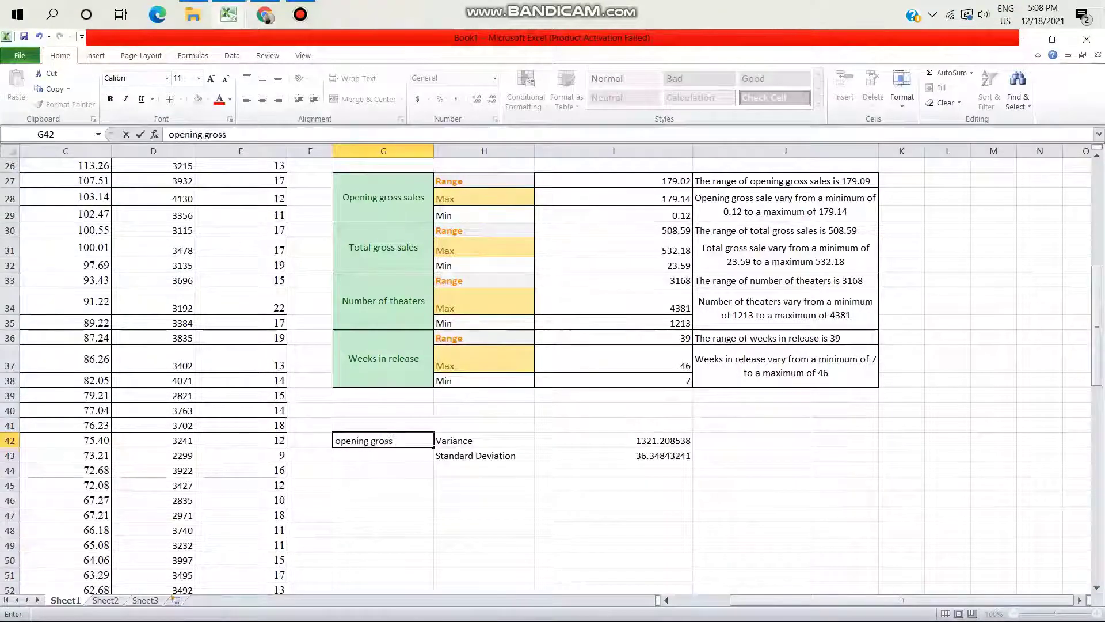
text( sales)
key(Return)
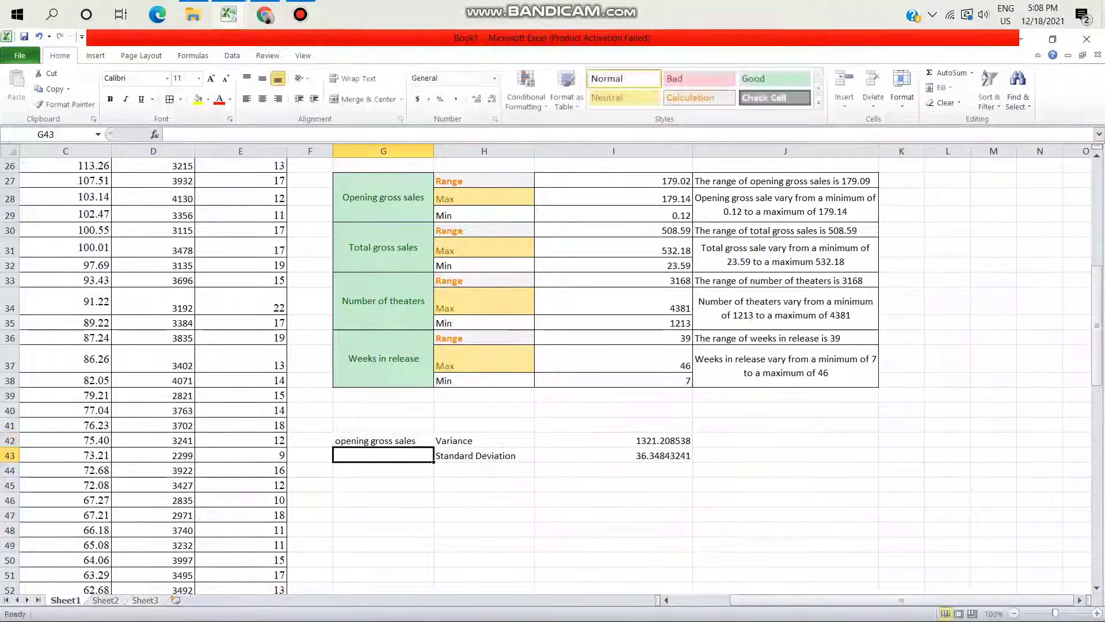
Enter the label "Total gross sales" in G44
key(Return)
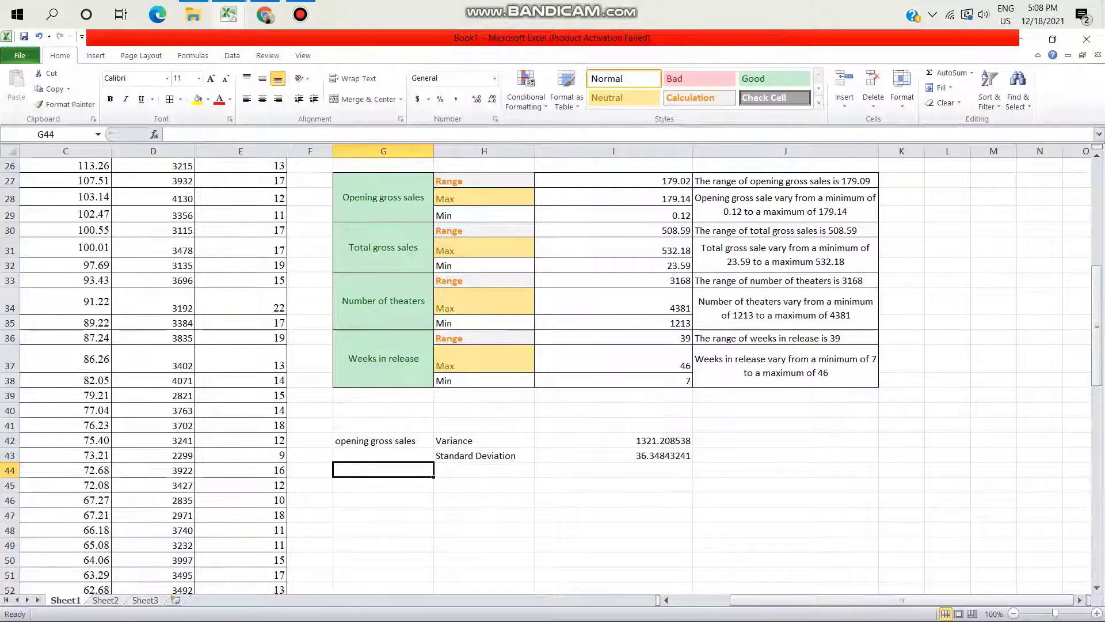
text(Total)
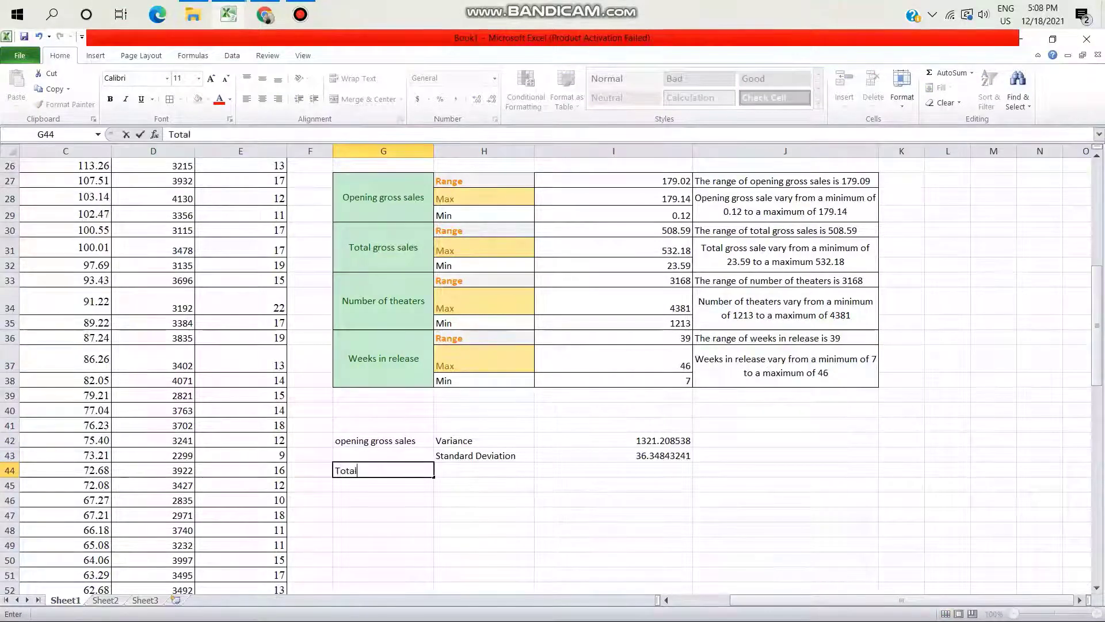
text( gross sales)
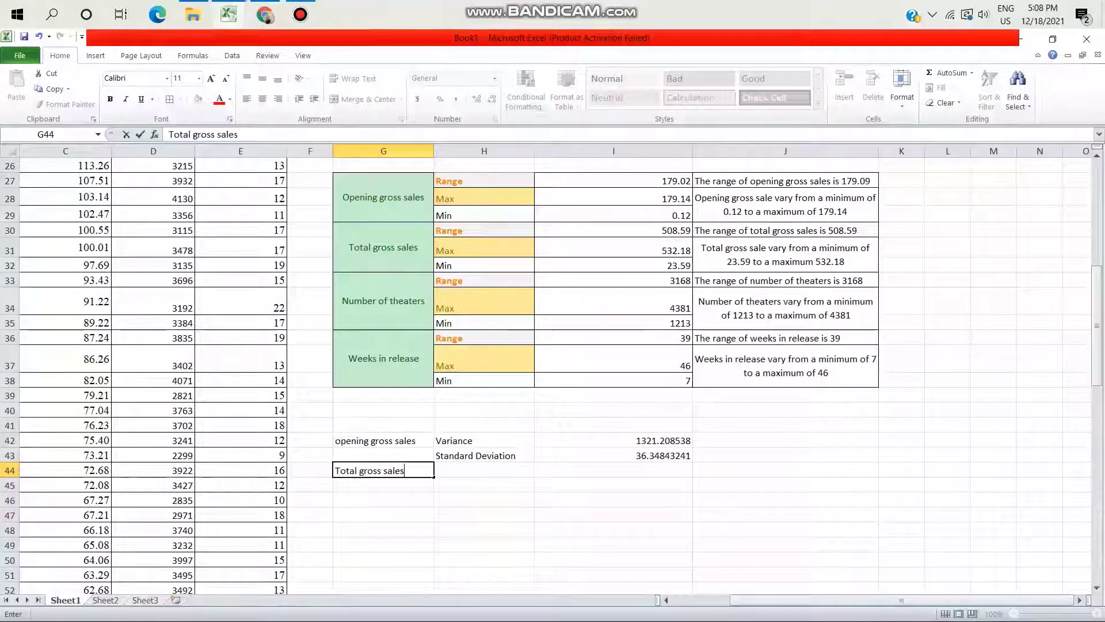
key(Return)
key(Return)
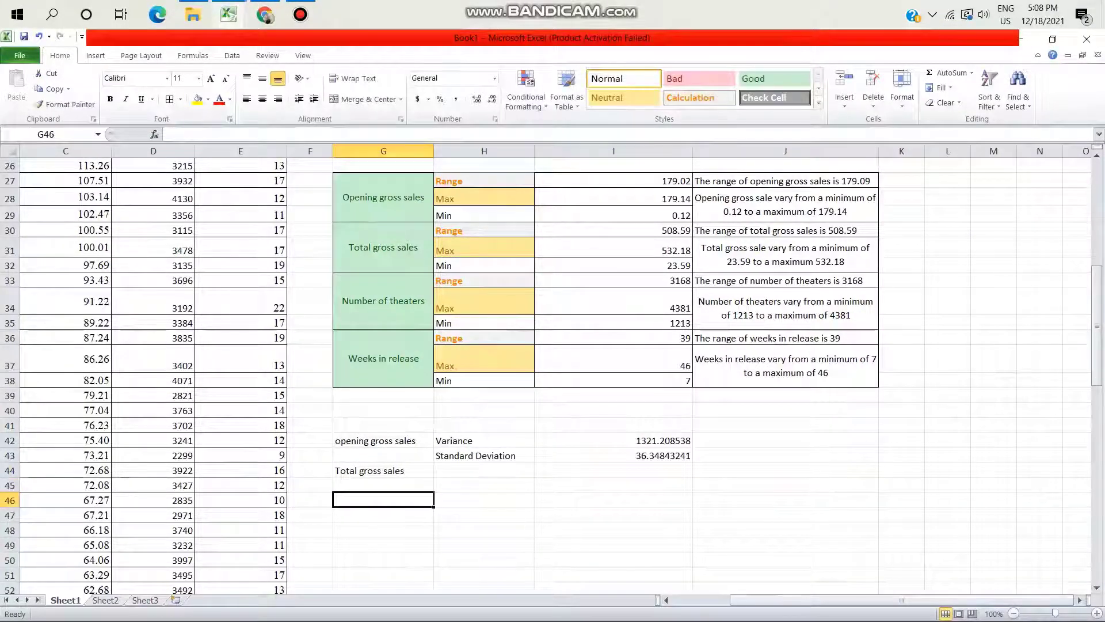
Enter the labels "Number of theaters" in G46 and "Weeks in release" in G48
text(Numb)
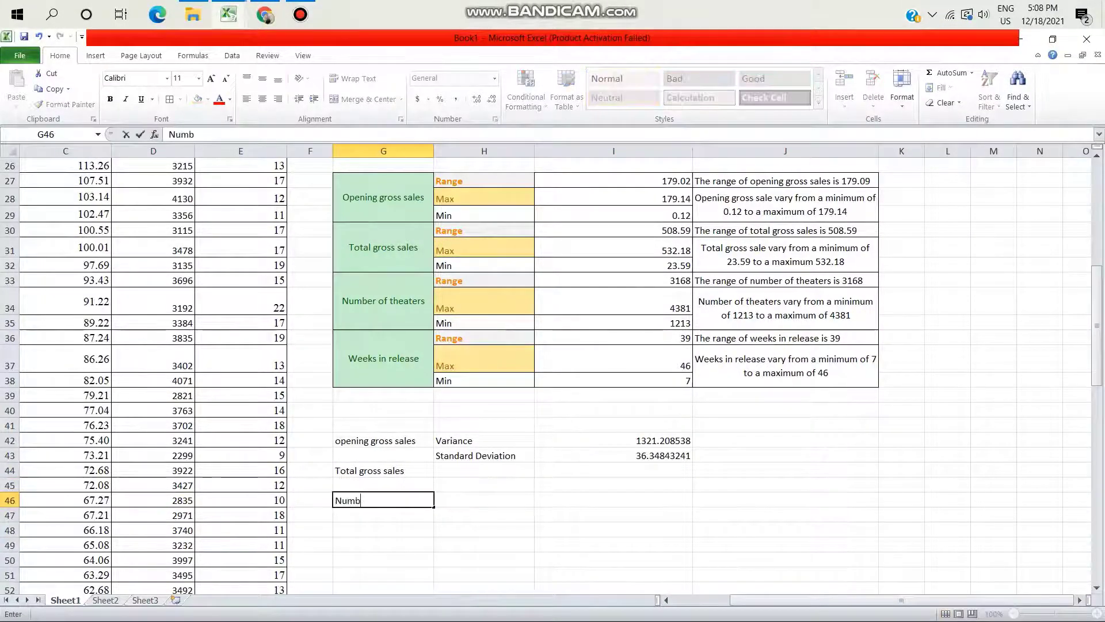
text(er of the)
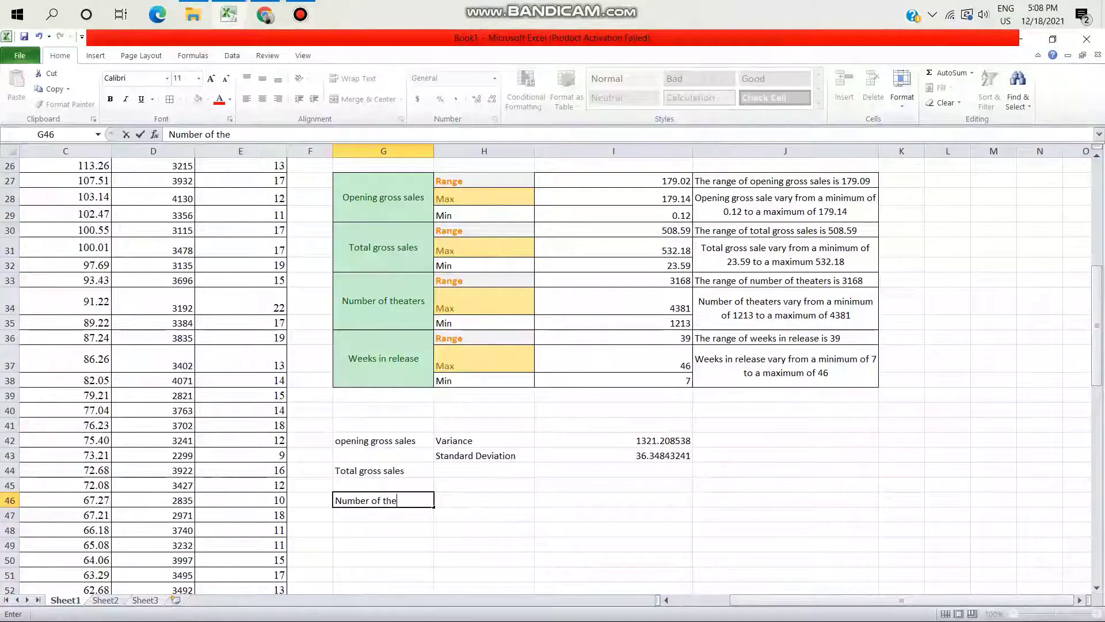
text(aters)
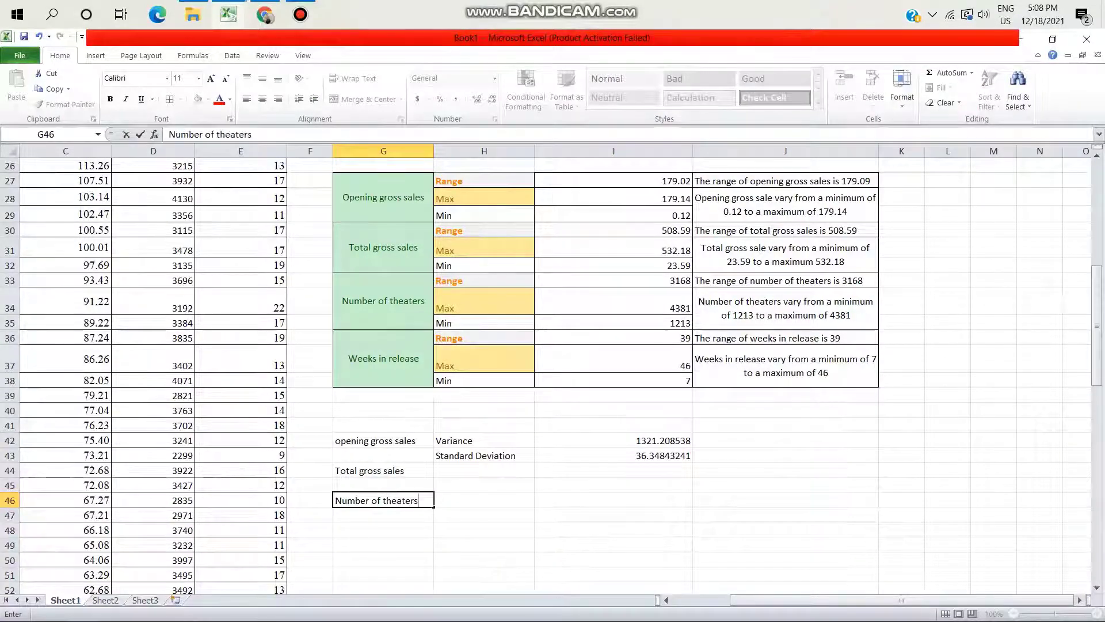
key(Return)
key(Return)
text(W)
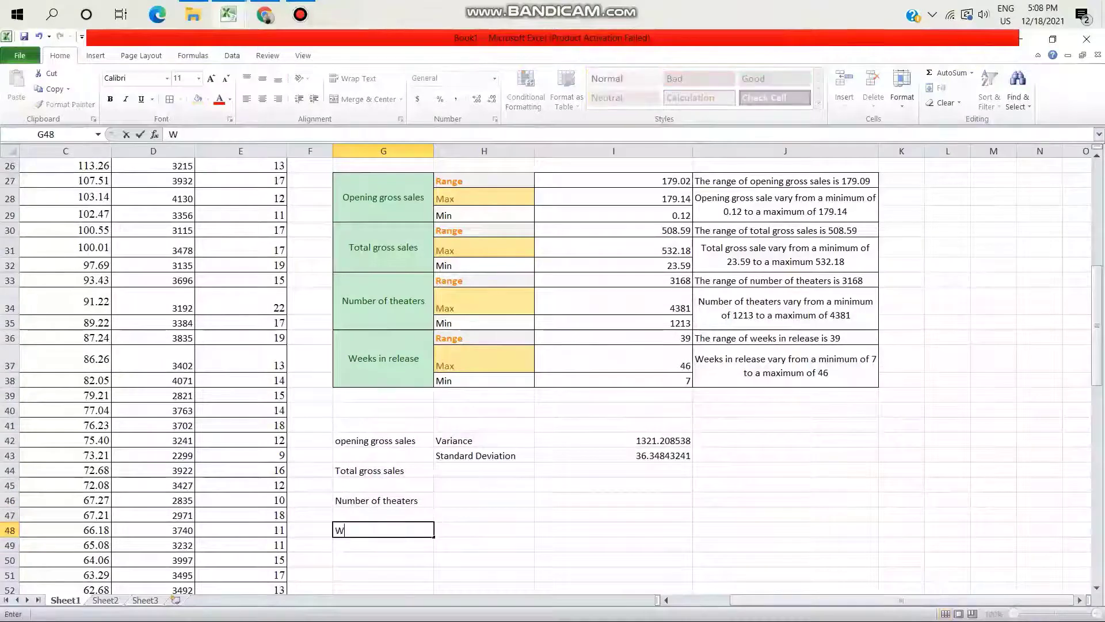
text(eeks )
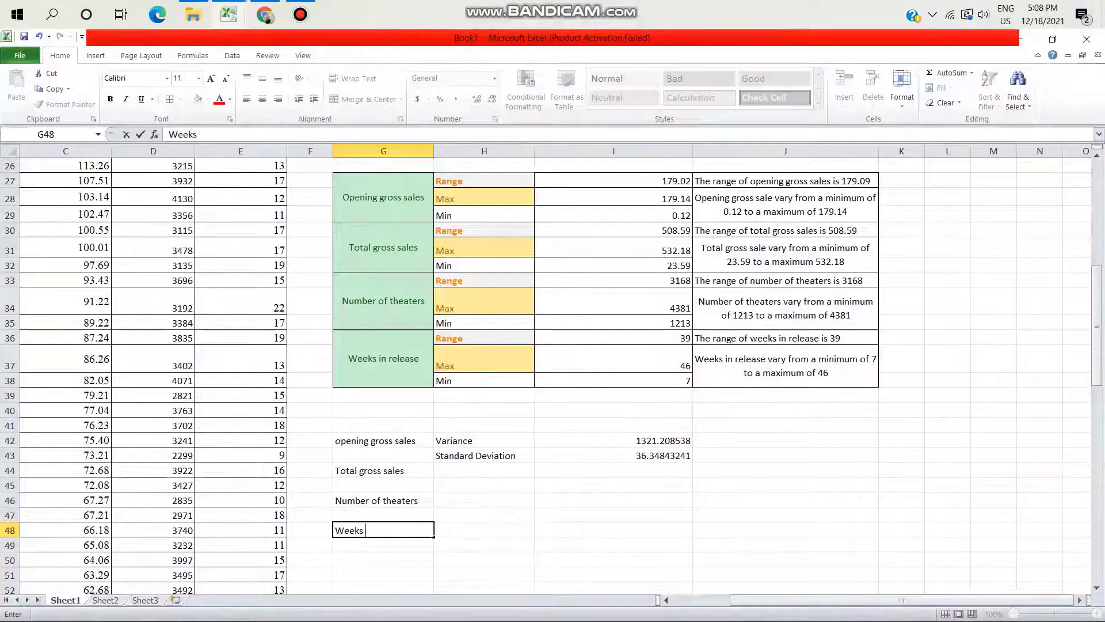
text(in relea)
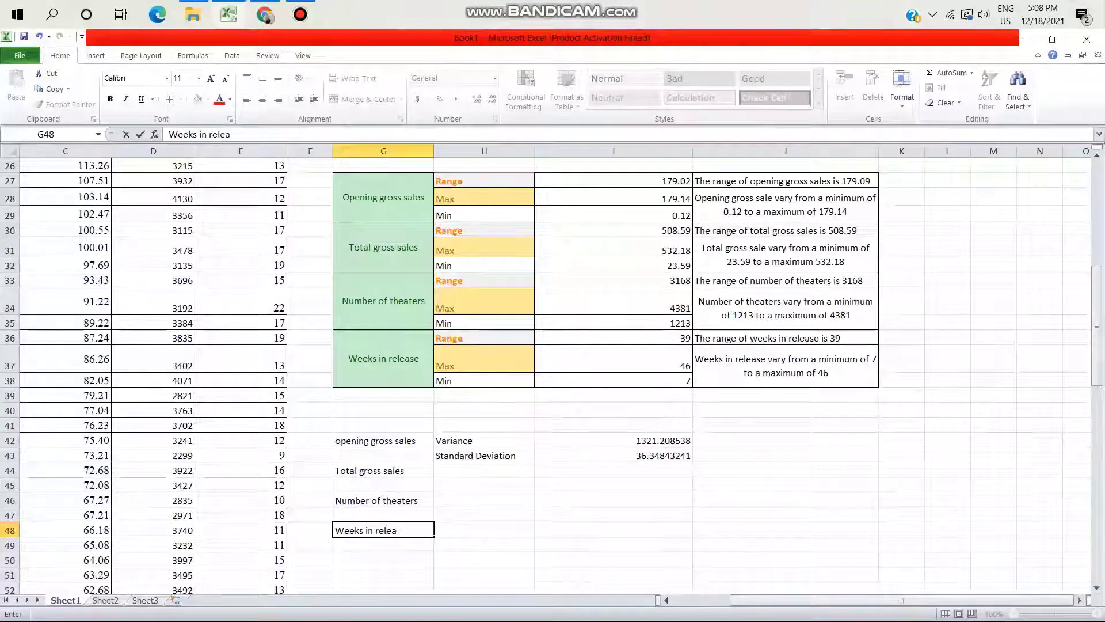
text(se)
Copy the Variance and Standard Deviation labels from H42:H43 to H44:H45 for total gross sales
key(Tab)
key(Up)
key(Up)
key(Up)
key(Up)
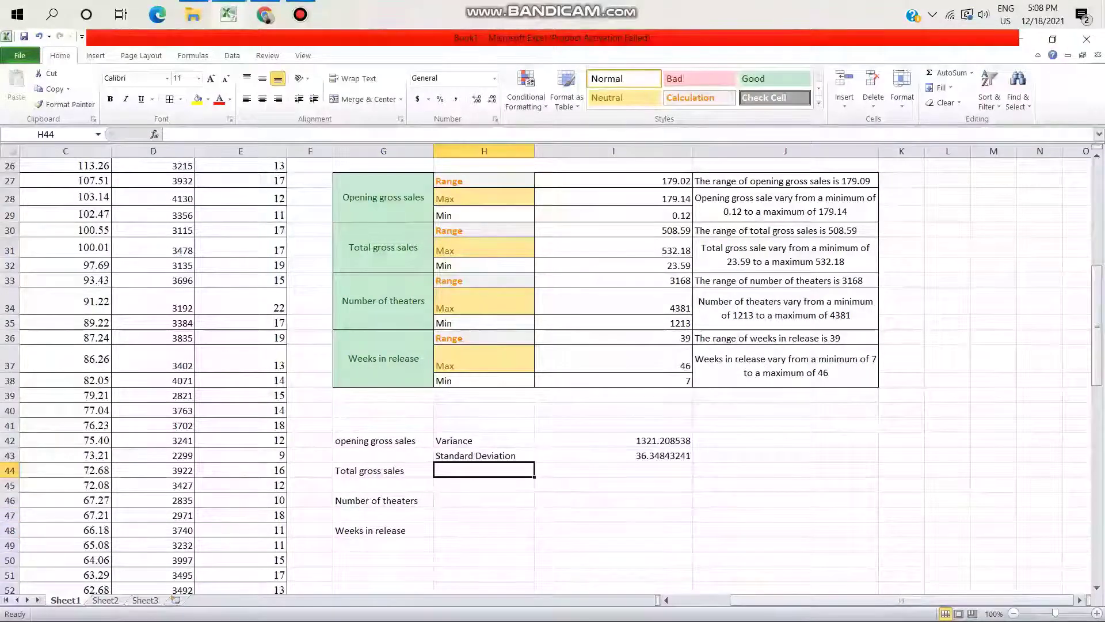
key(Up)
key(Up)
key(shift+Down)
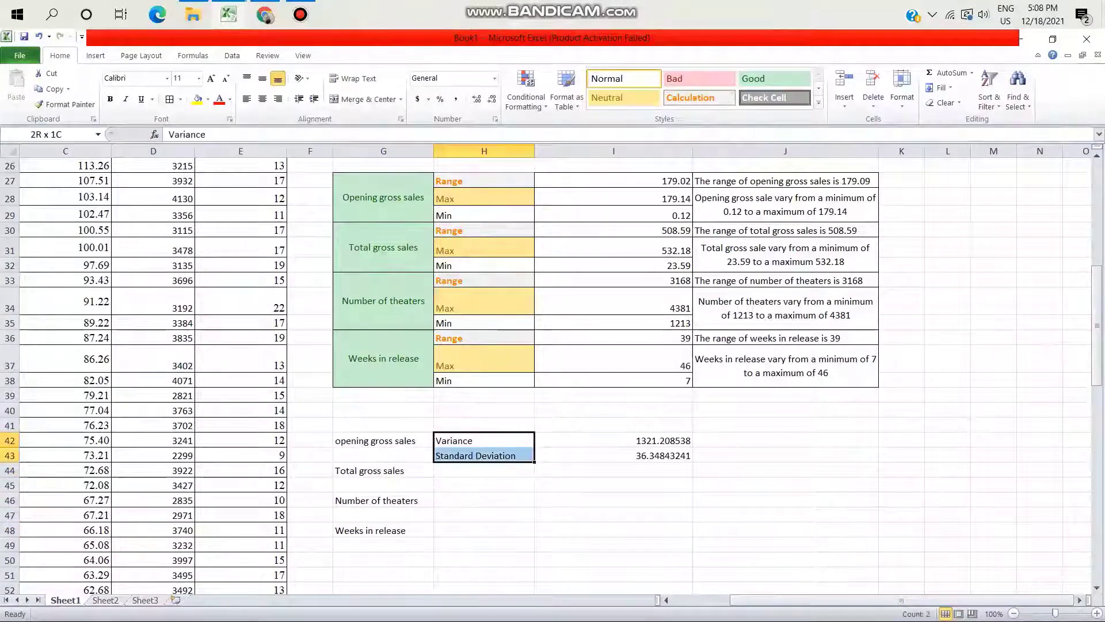
key(ctrl+c)
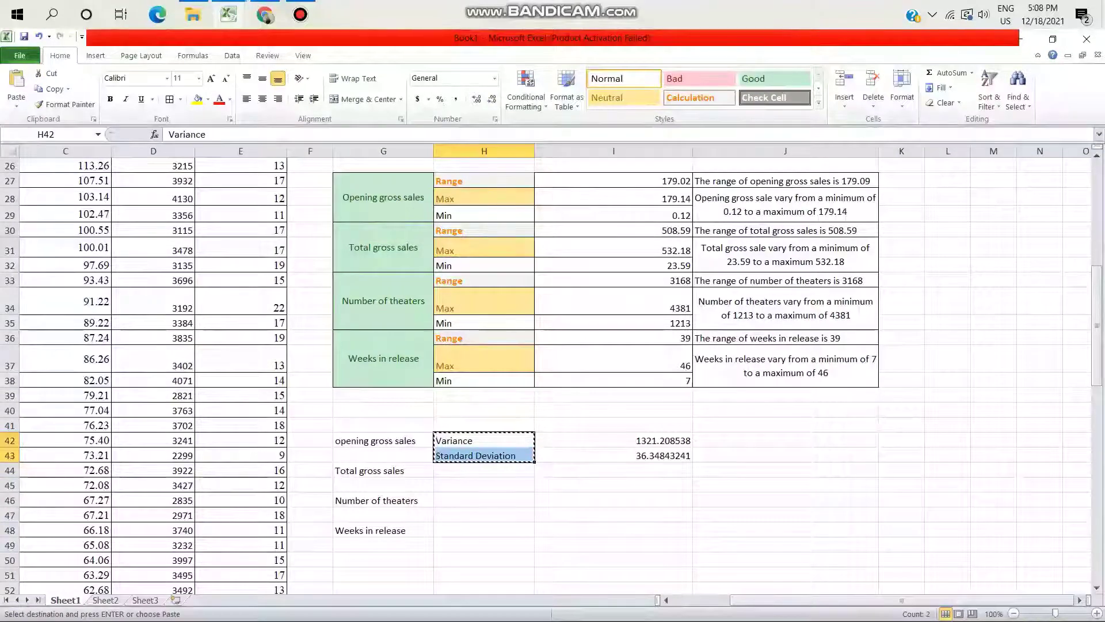
key(Down)
key(ctrl+v)
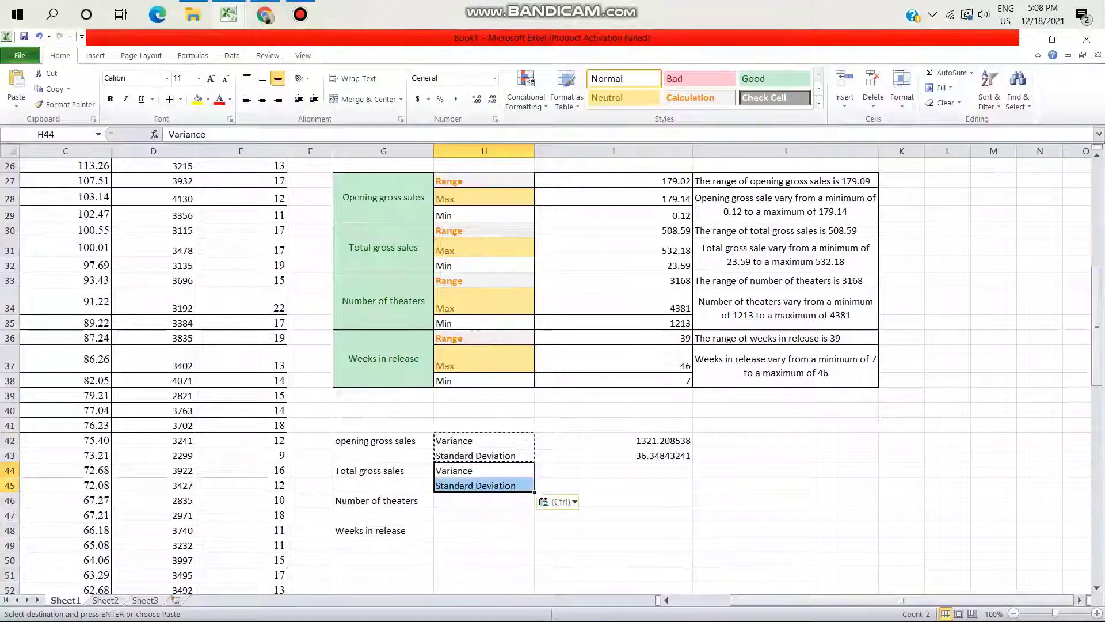
Paste the same Variance and Standard Deviation labels into H46:H47 and H48:H49 for theaters and weeks in release
key(Down)
key(Down)
key(ctrl+v)
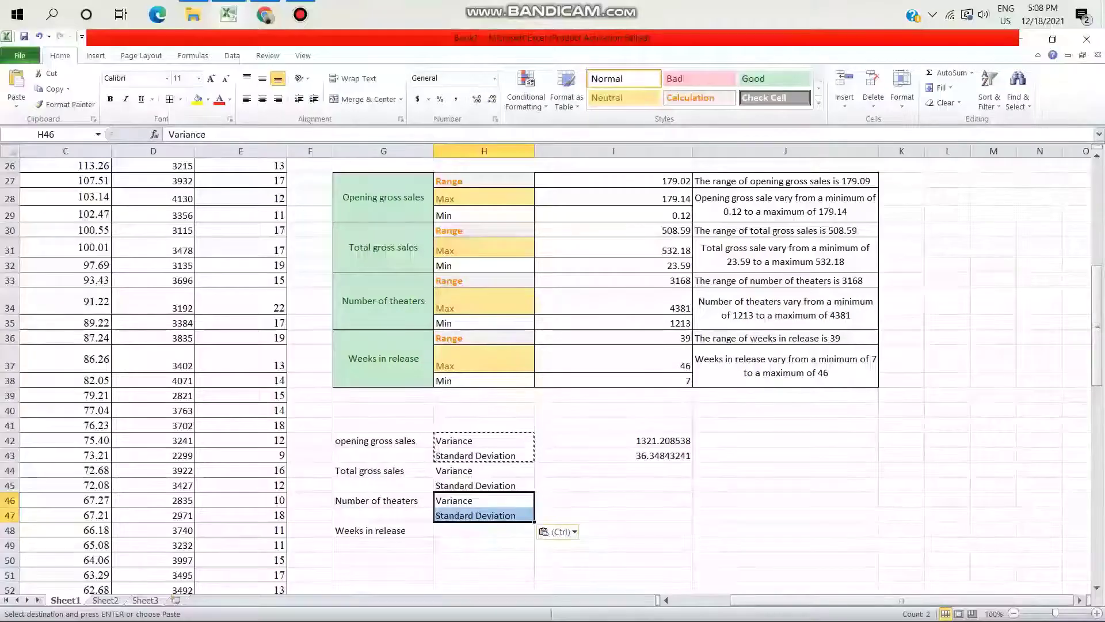
key(Down)
key(Down)
key(ctrl+v)
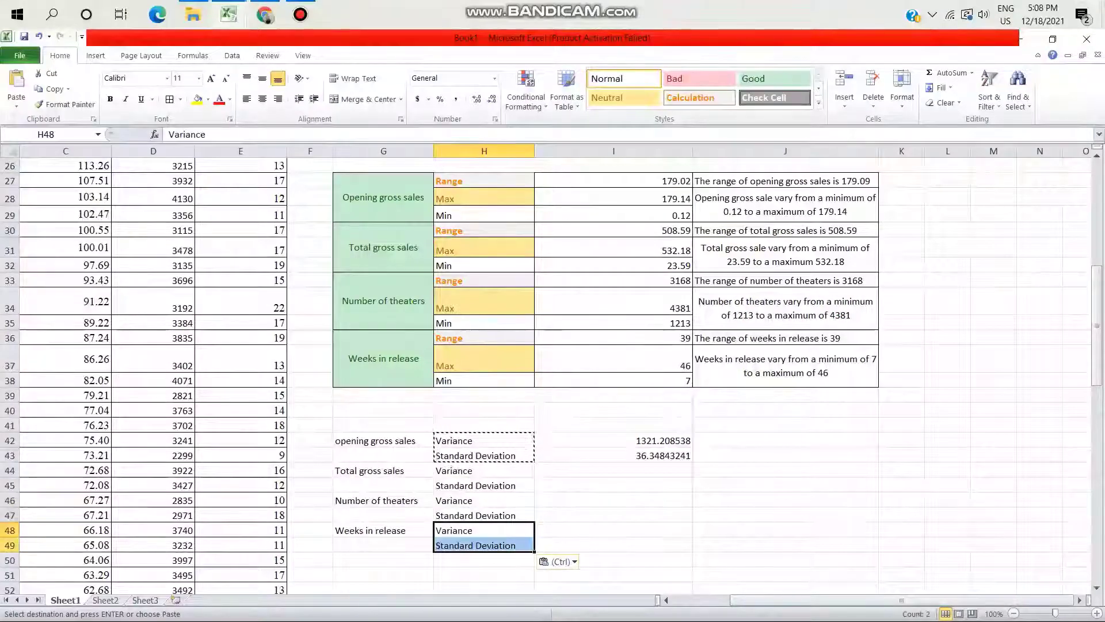
Calculate the variance of total gross sales in I44 with =var(c2:c101)
click(384, 441)
click(614, 501)
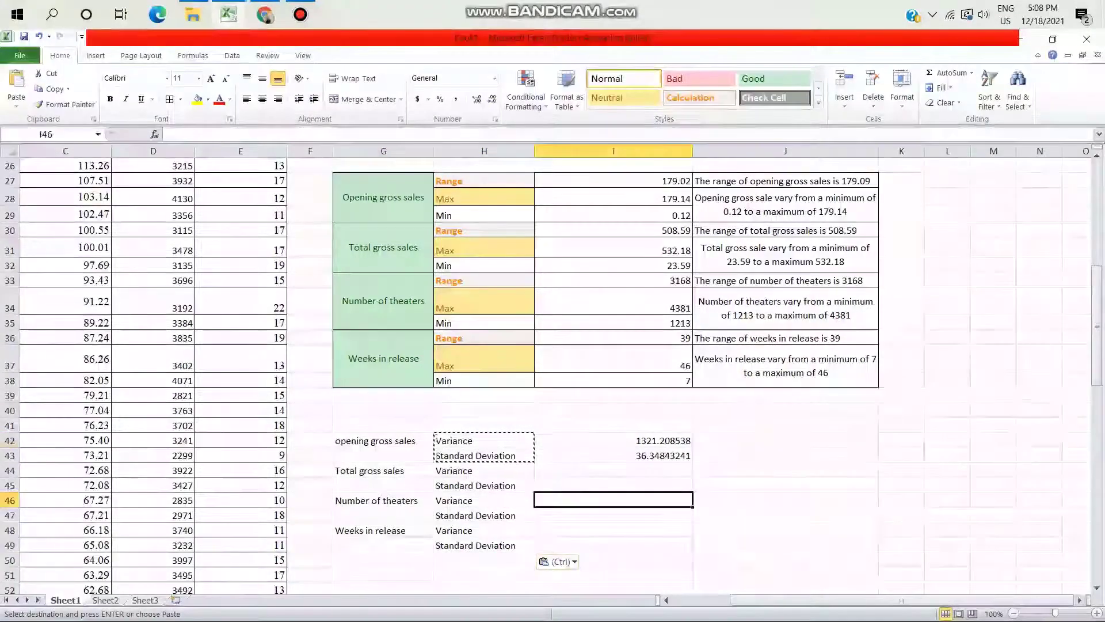
click(614, 470)
text(=)
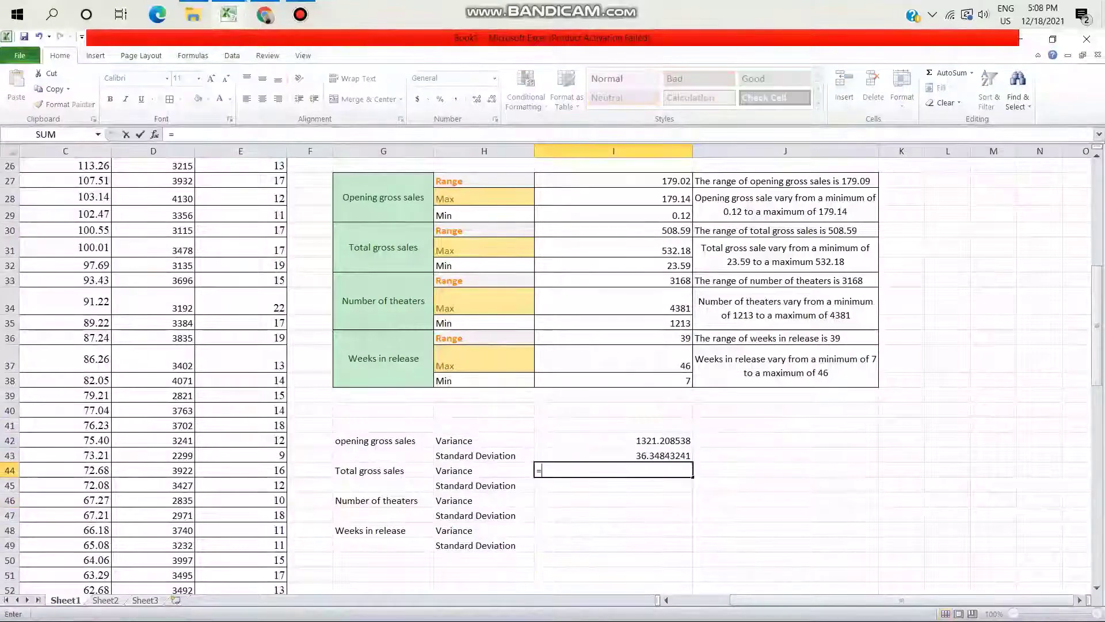
text(var)
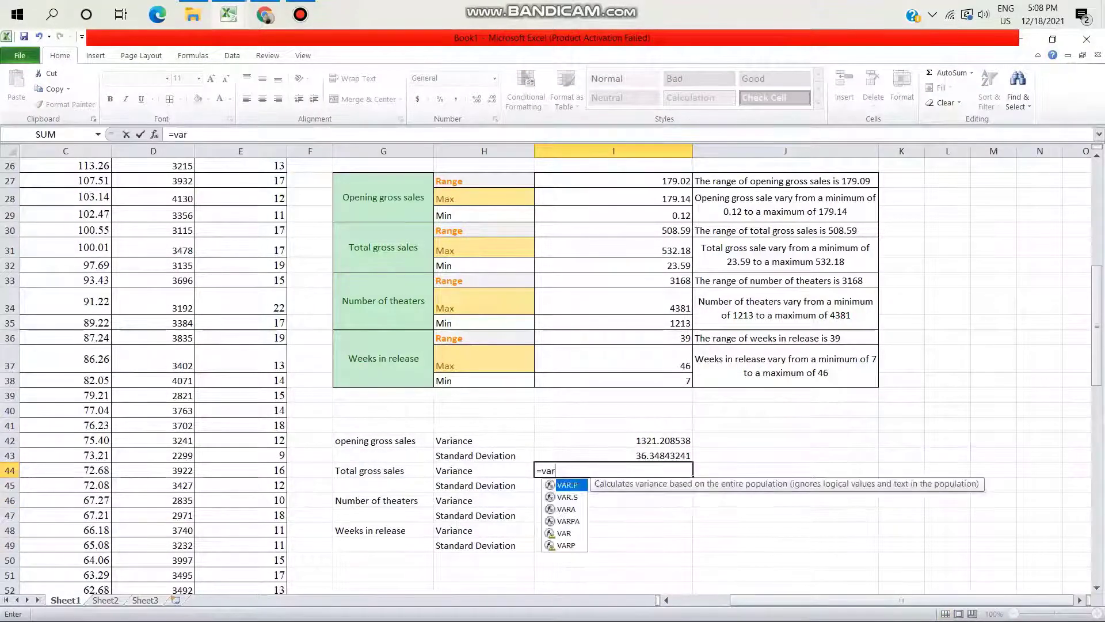
text((c2:c101)
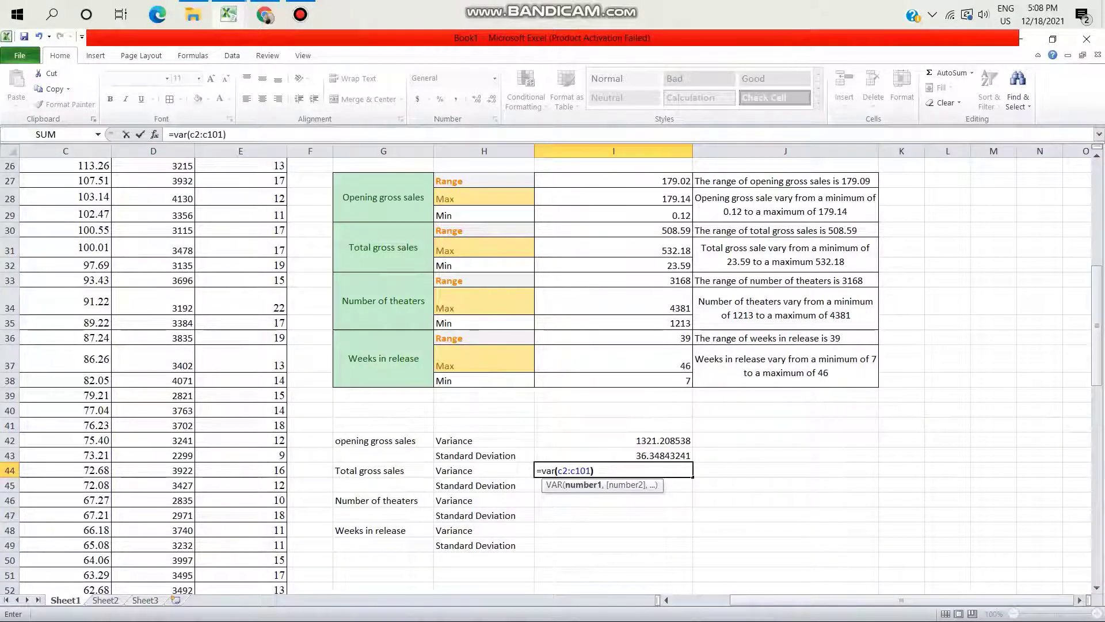
text())
key(Return)
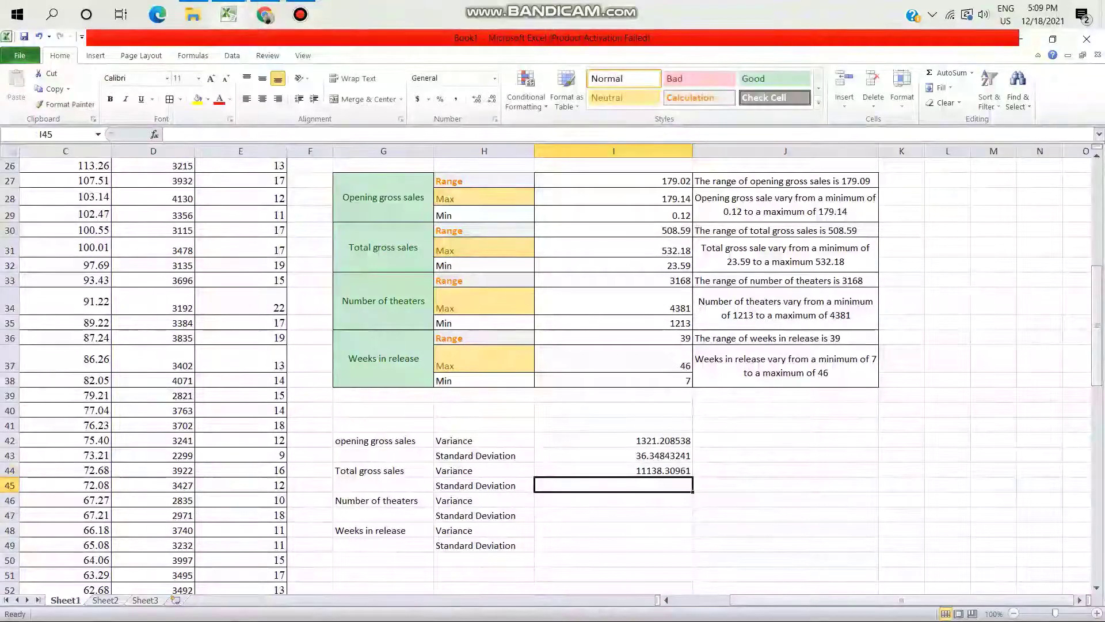
Calculate the standard deviation of total gross sales in I45 with =stdev(c2:c101)
text(=stdev)
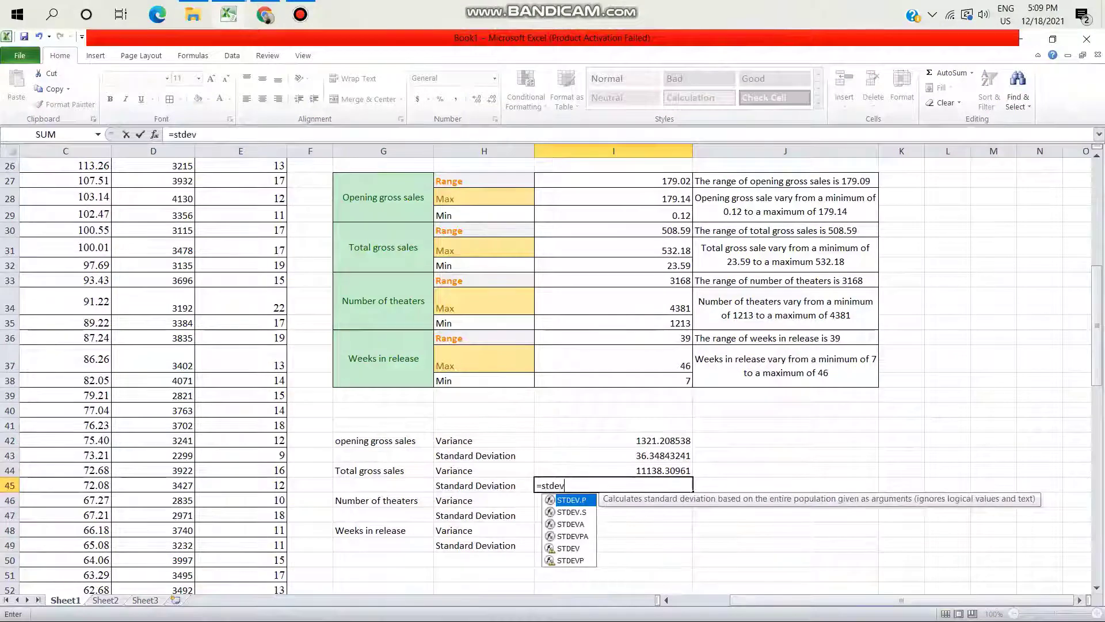
text(()
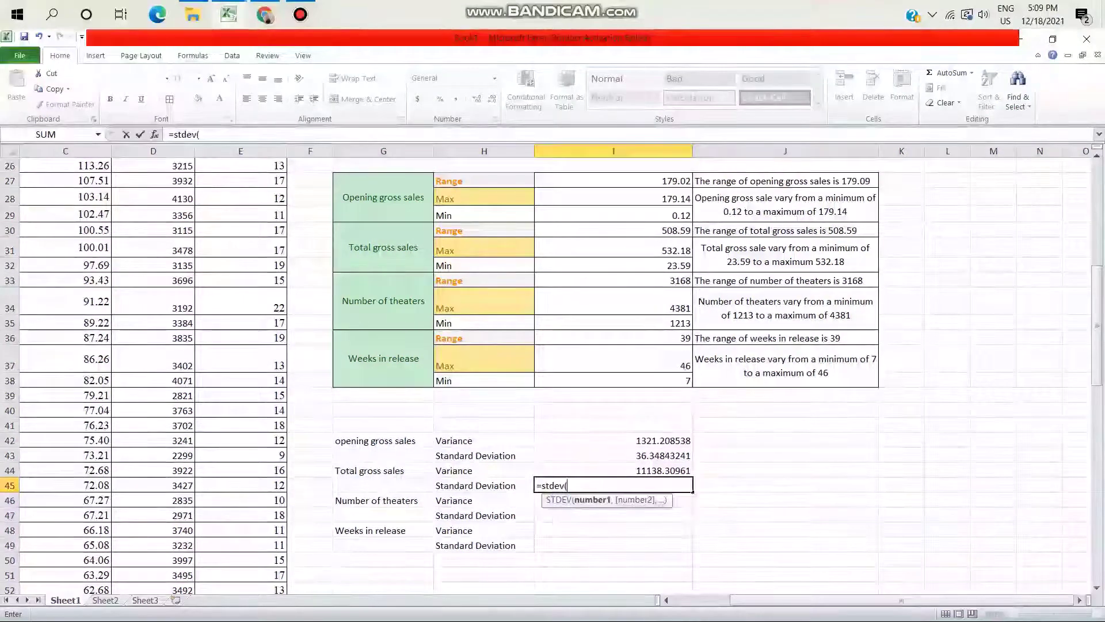
text(c2:c101)
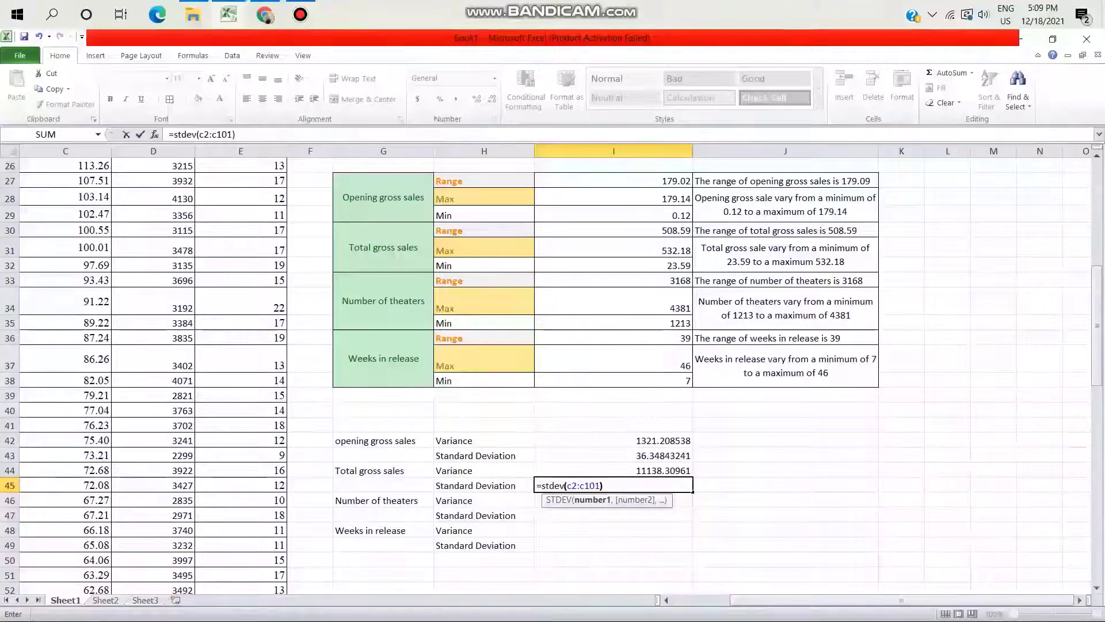
key(Return)
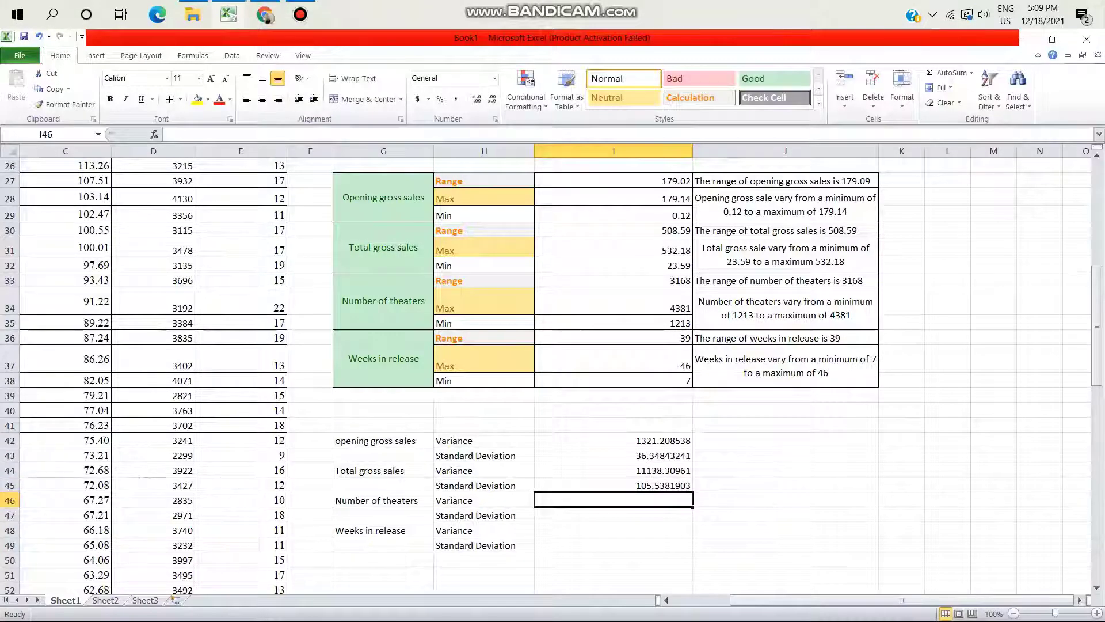
Calculate the variance of the number of theaters in I46 with =var(d2:d101)
text(=var)
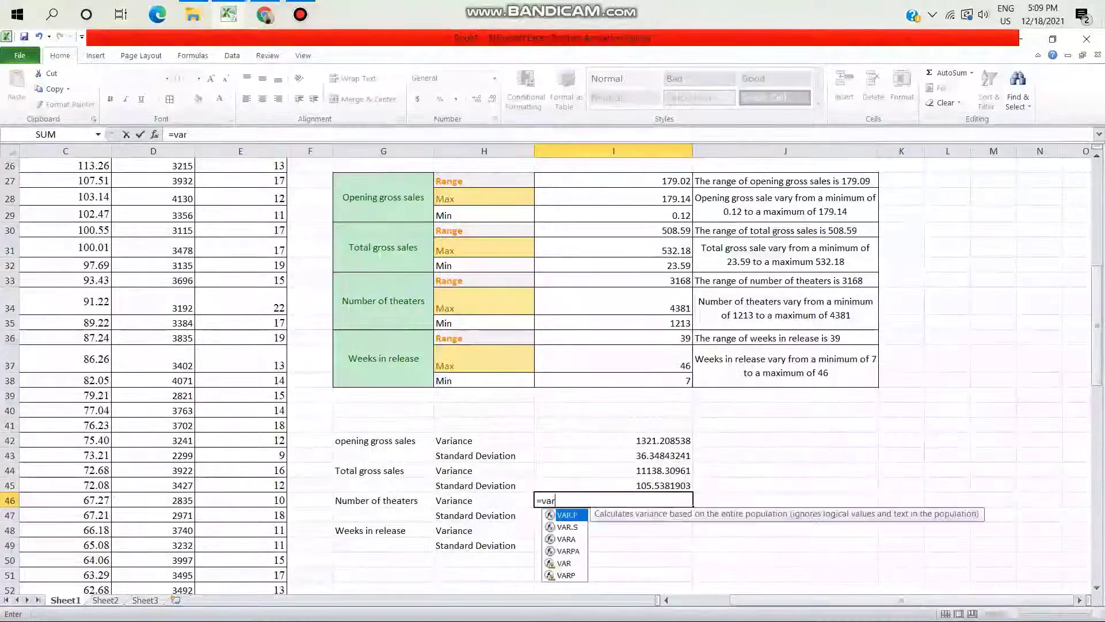
text((d2:d)
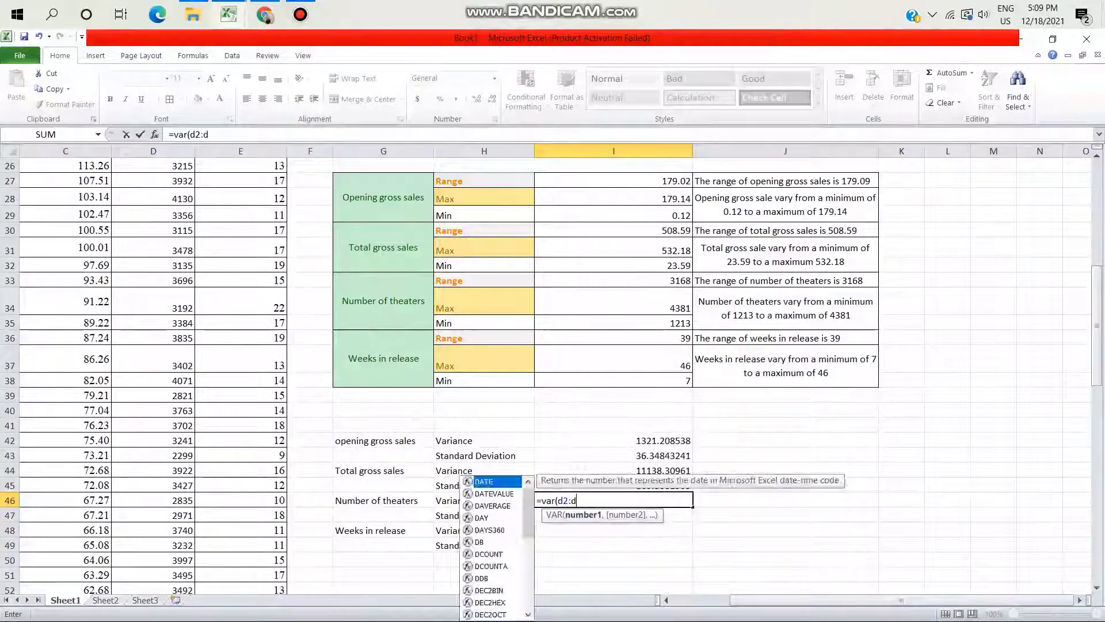
text(101))
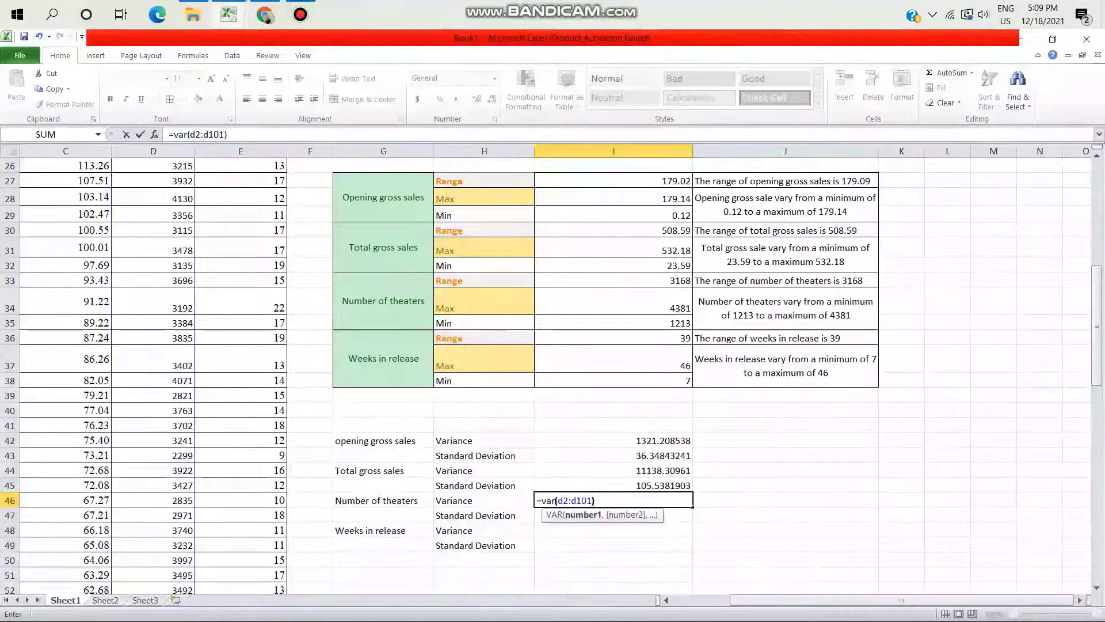
key(Return)
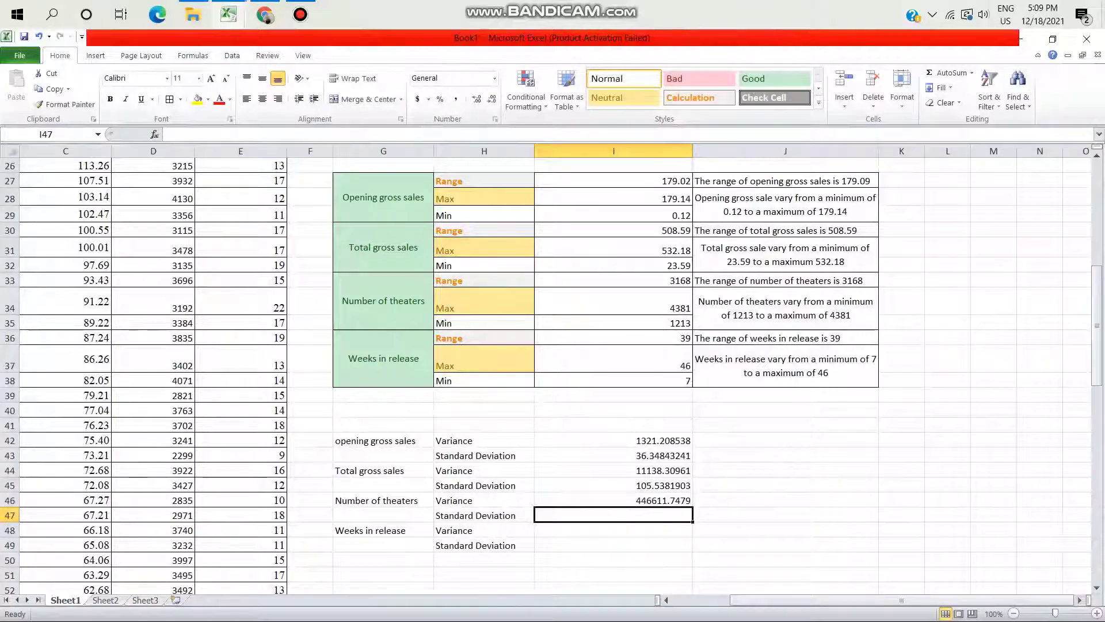
Calculate the standard deviation of the number of theaters in I47 with =stdev(d2:d101)
text(=sa)
key(BackSpace)
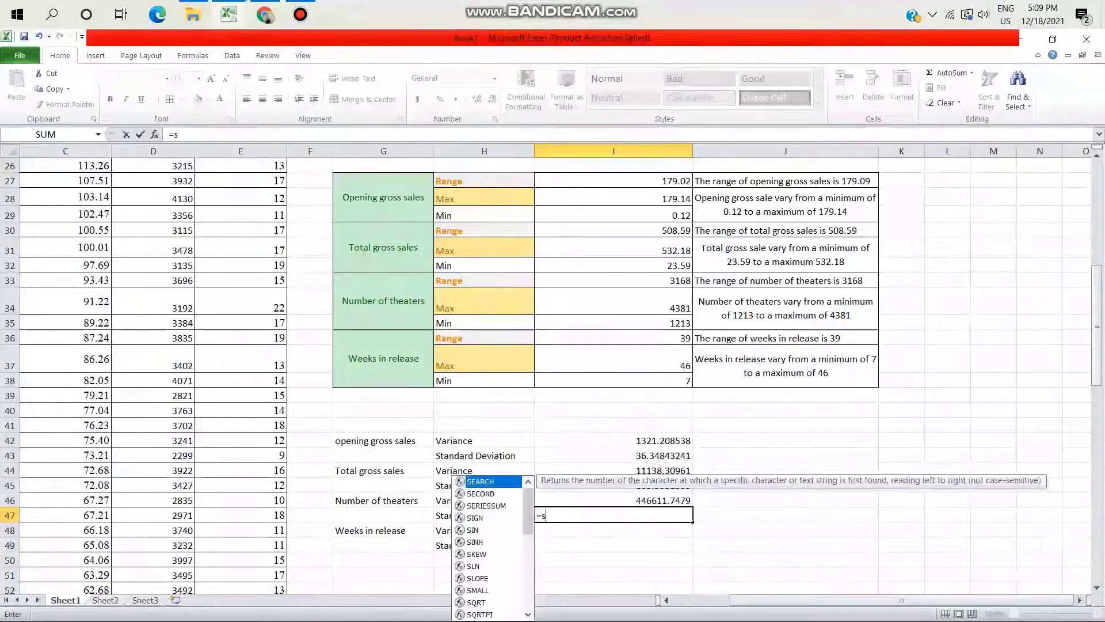
text(tdev()
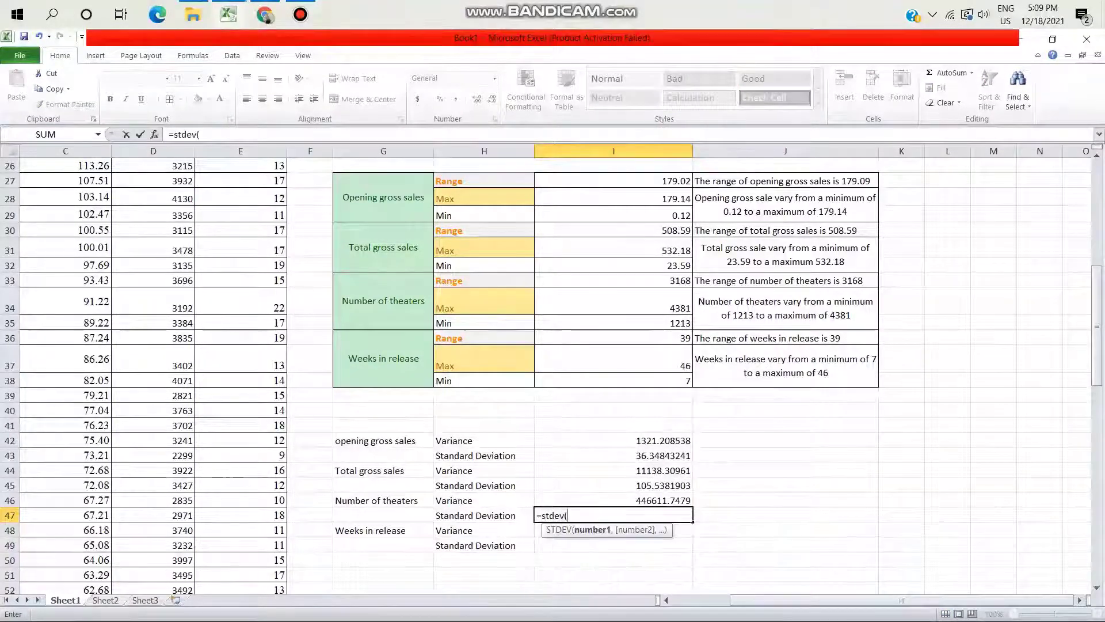
text(d2:)
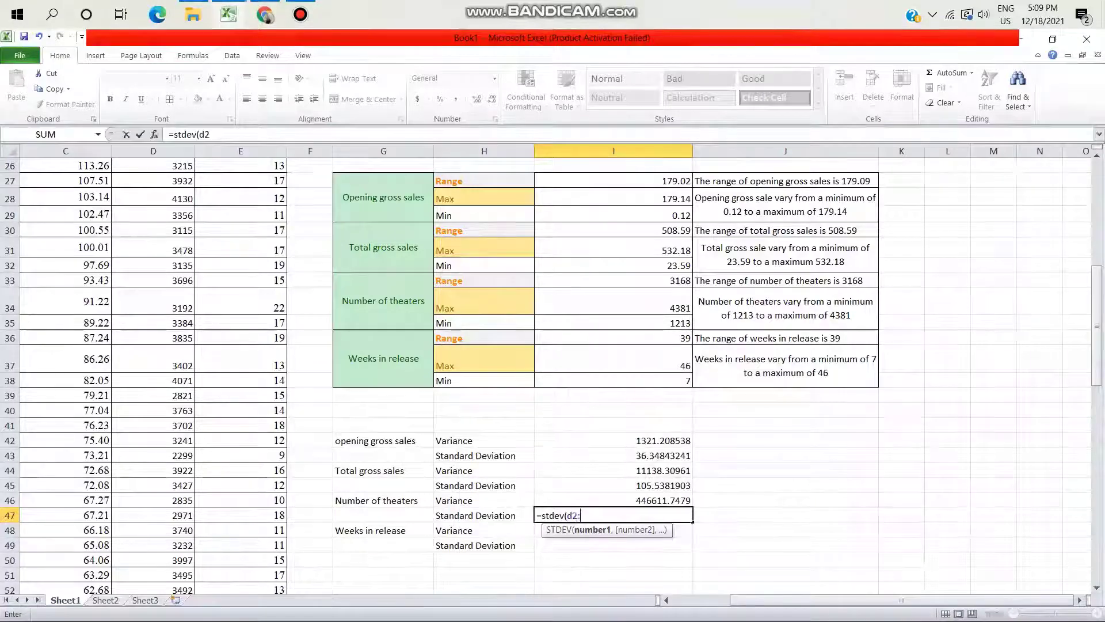
text(d101)
key(Return)
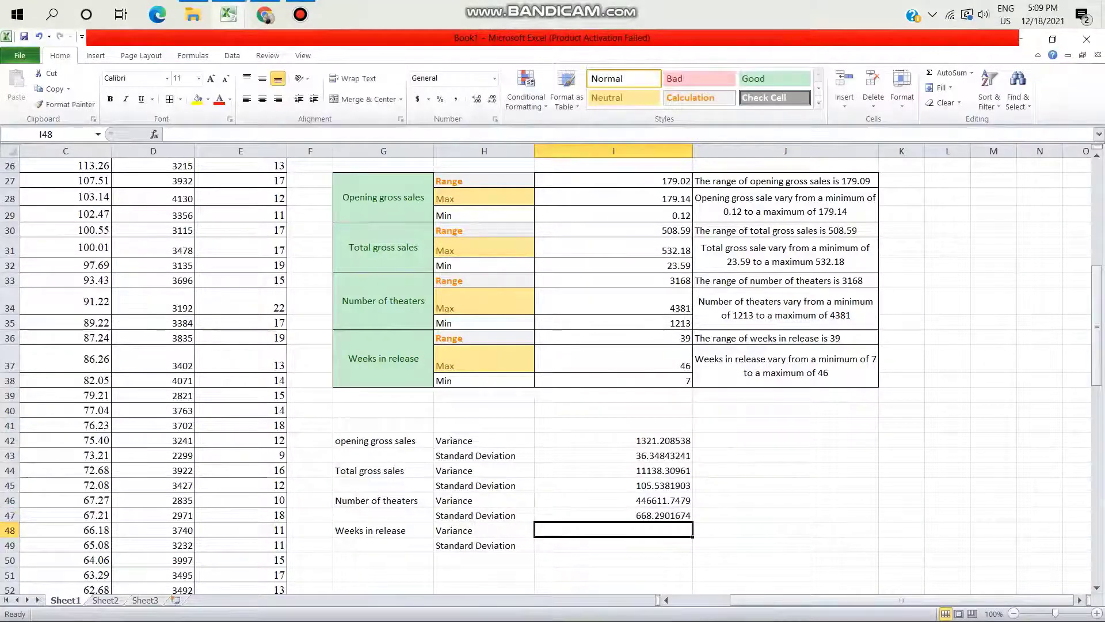
Calculate the variance of weeks in release in I48 with =var(e2:e101)
text(=vả)
text(r)
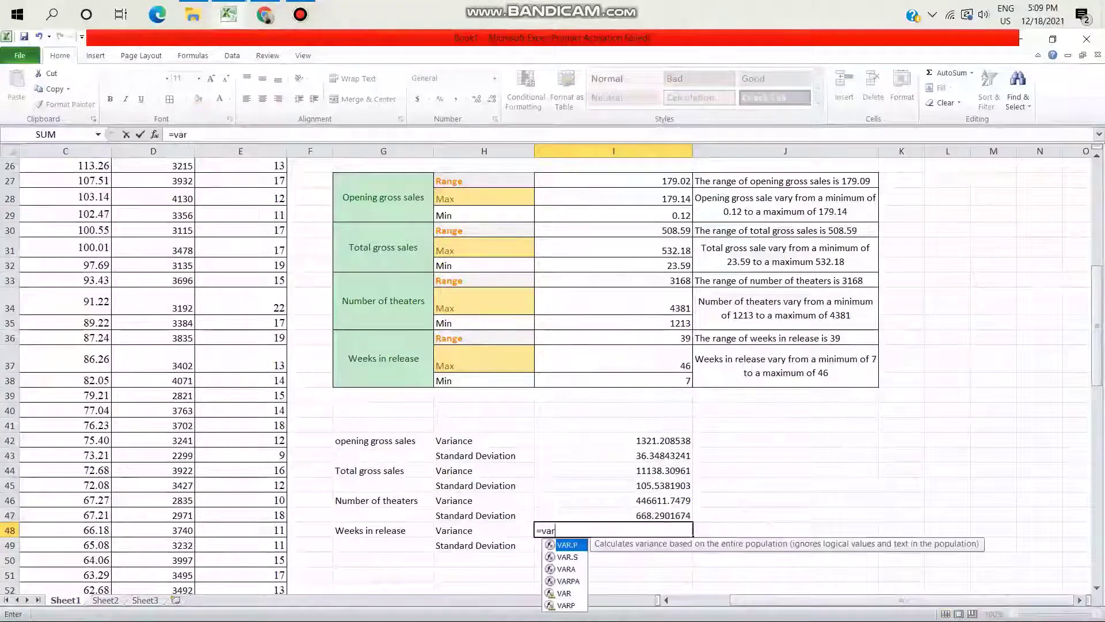
text((e2)
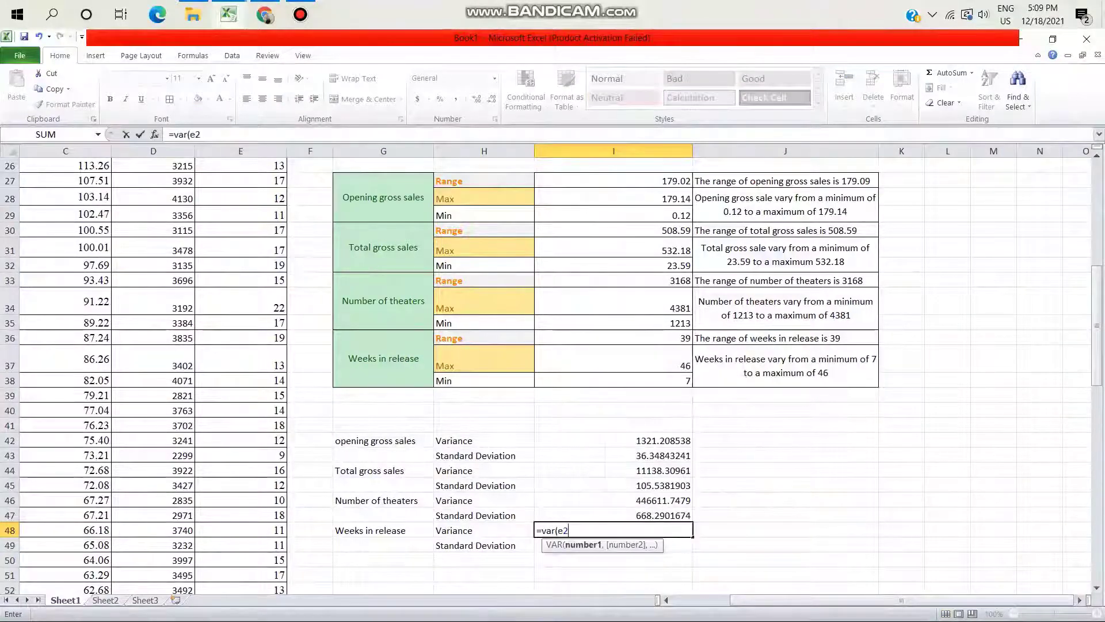
text(:e101)
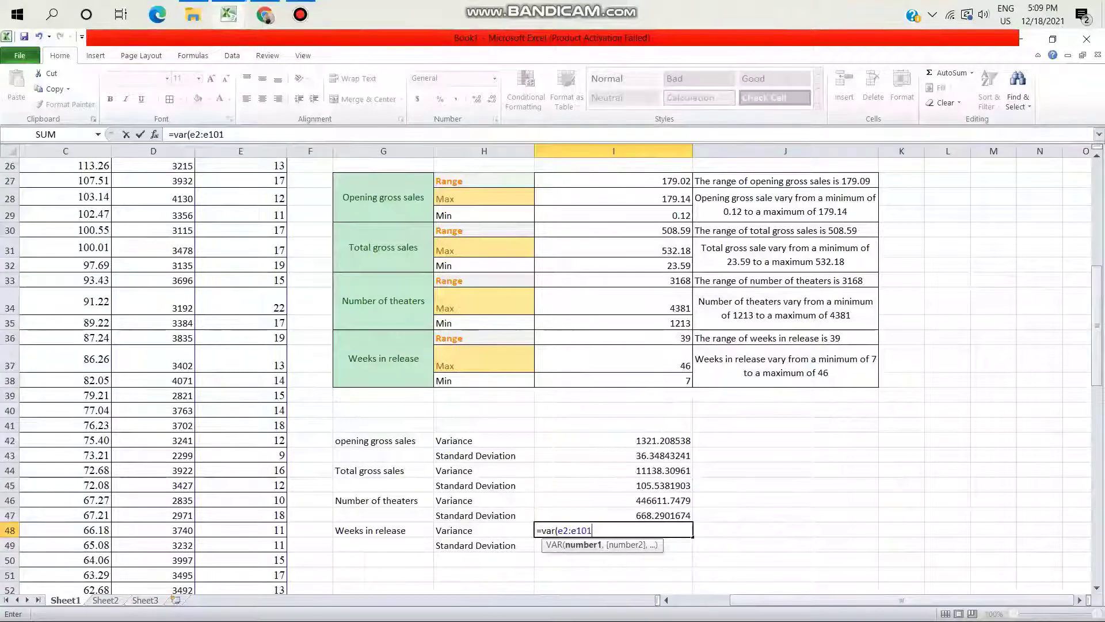
key(Return)
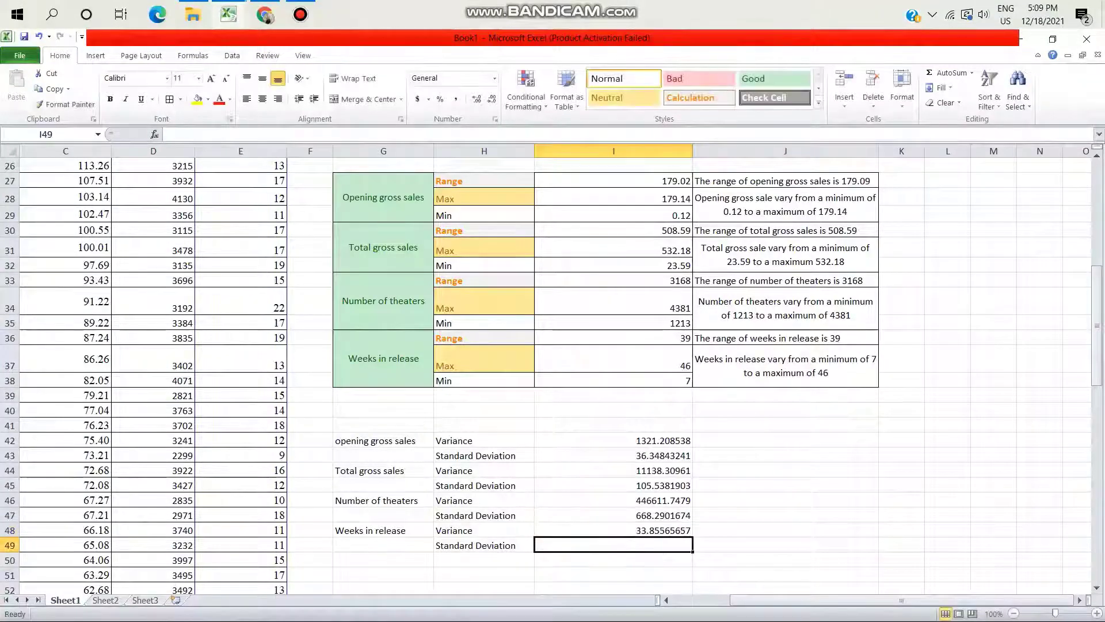
Calculate the standard deviation of weeks in release in I49 with =stdev(e2:e101)
text(=)
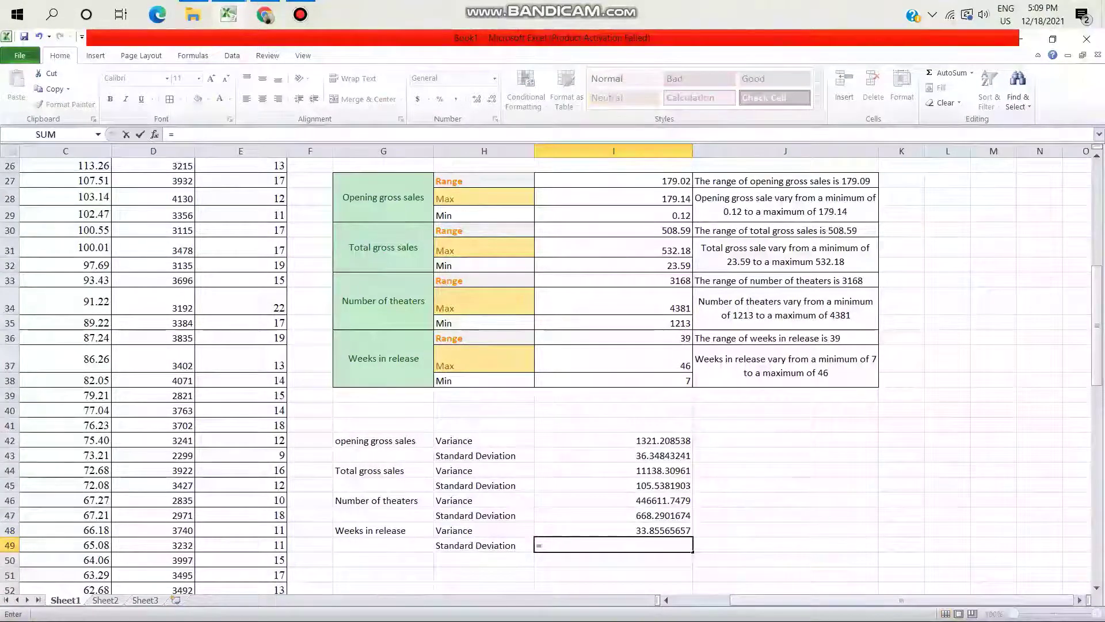
text(std)
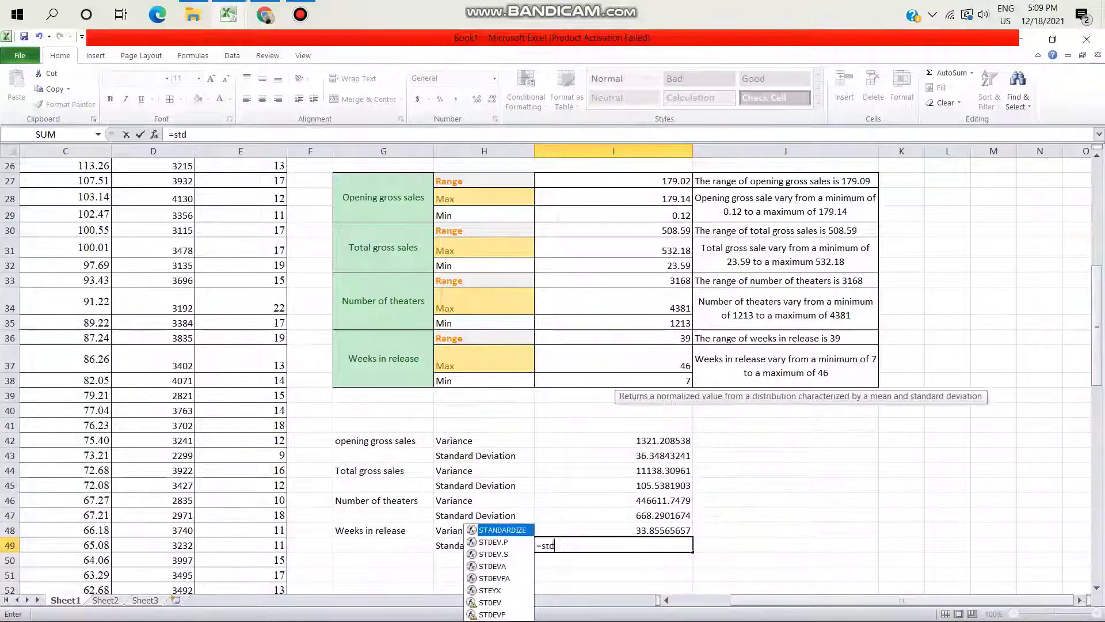
text(ev)
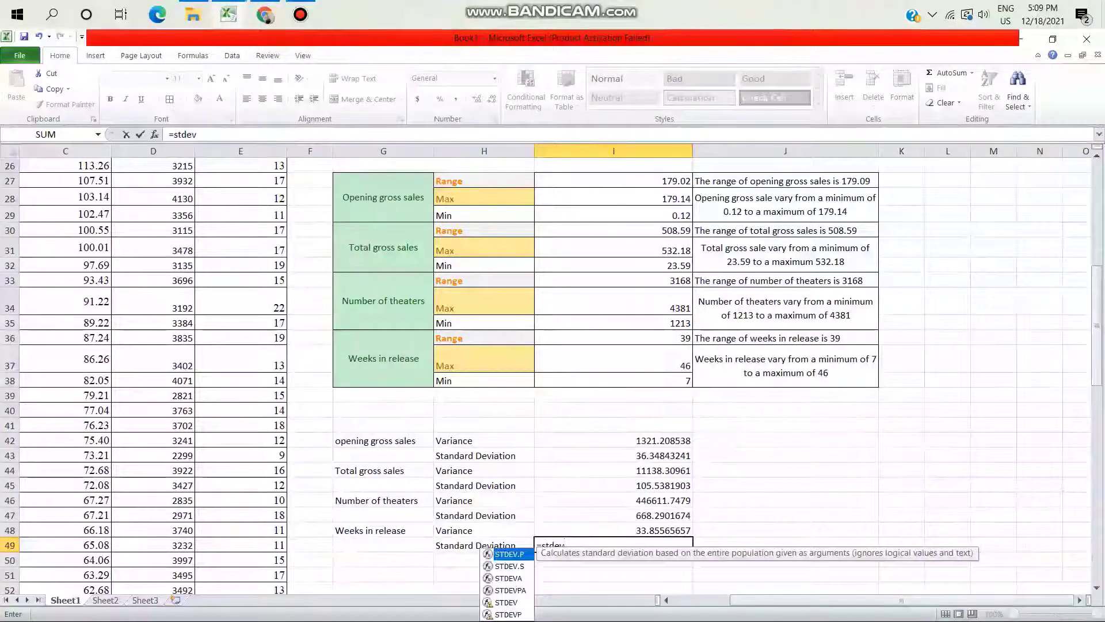
text(()
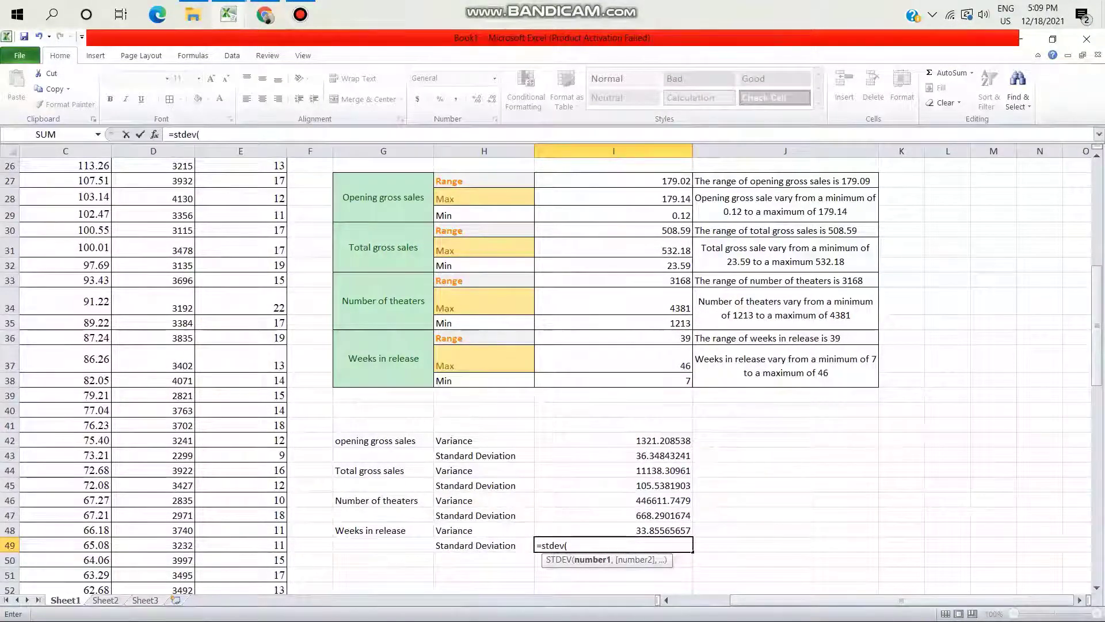
text(e2:)
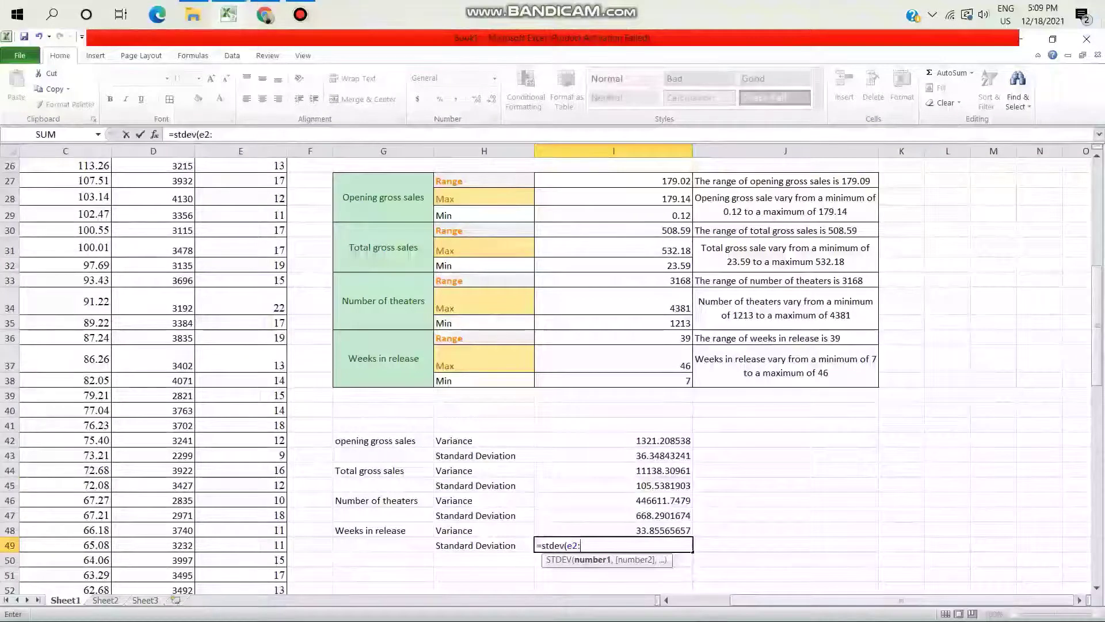
text(e101)
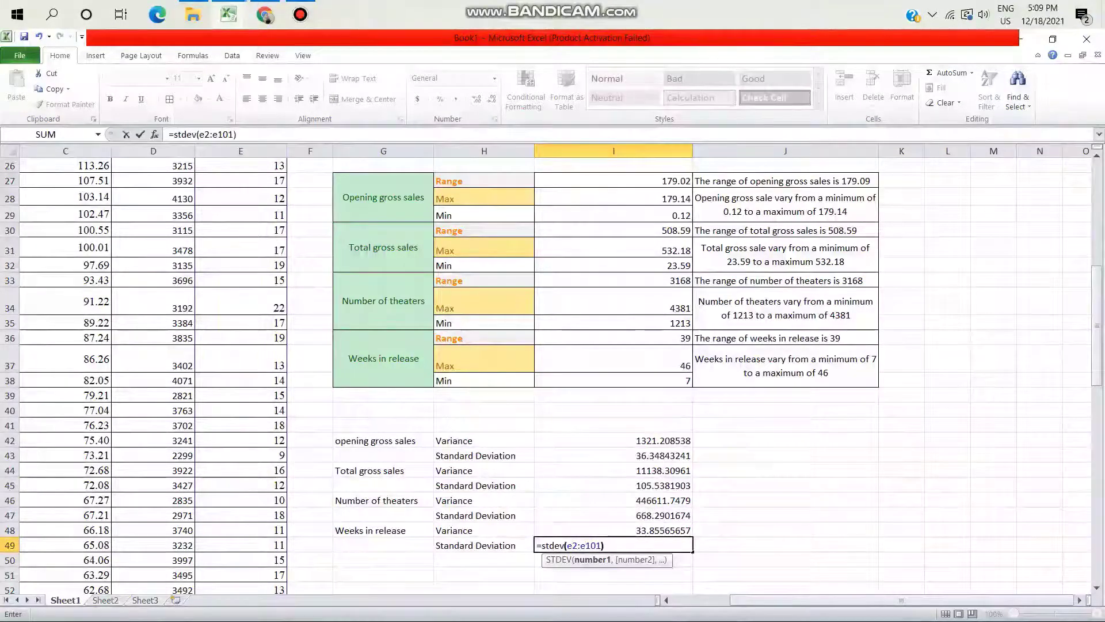
text())
key(Return)
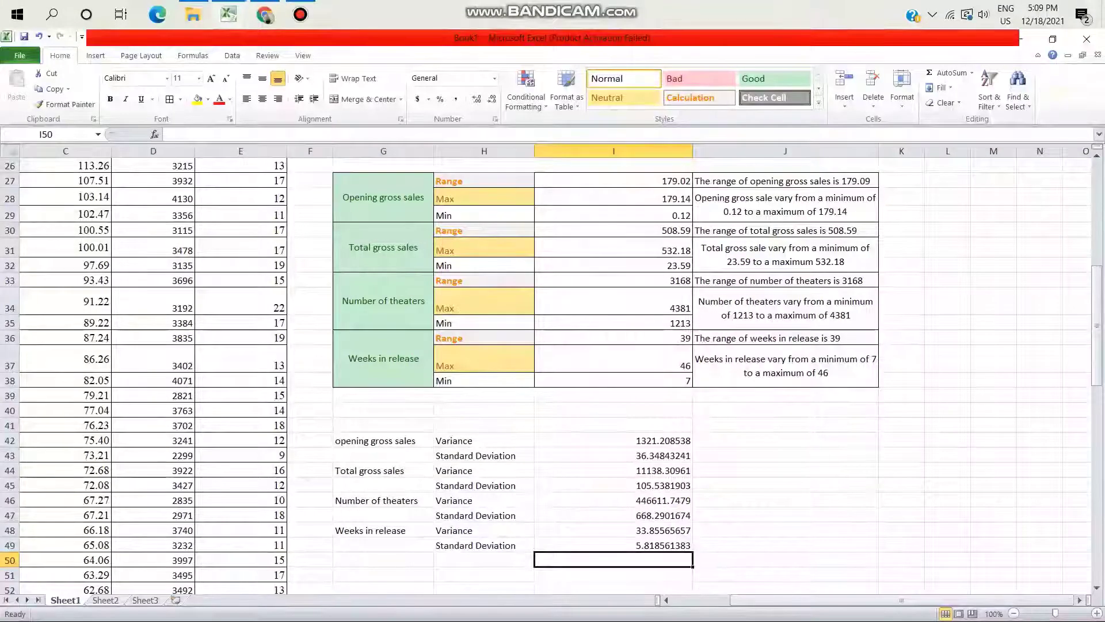
Merge and center the opening gross sales label across G42:G43 and align it vertically to the middle
drag(384, 441, 383, 455)
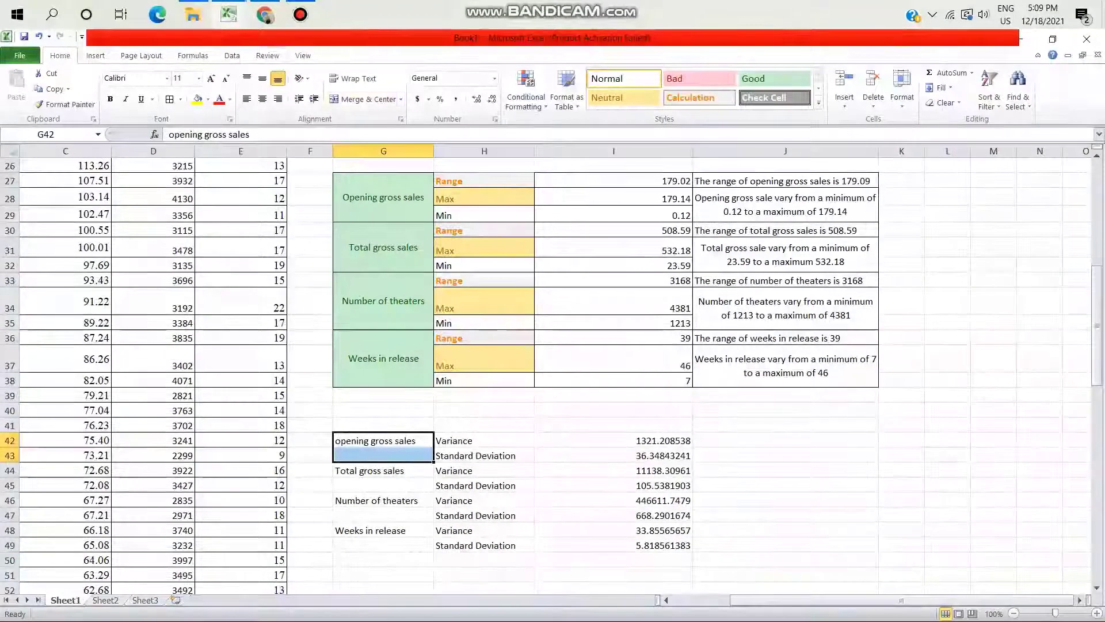
click(360, 99)
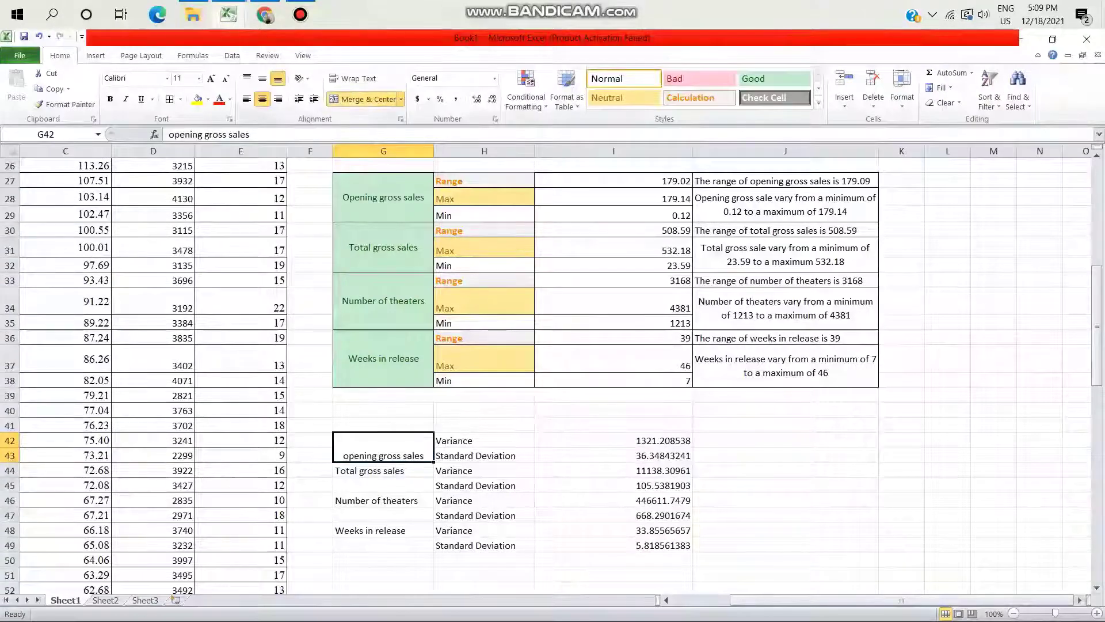
click(262, 79)
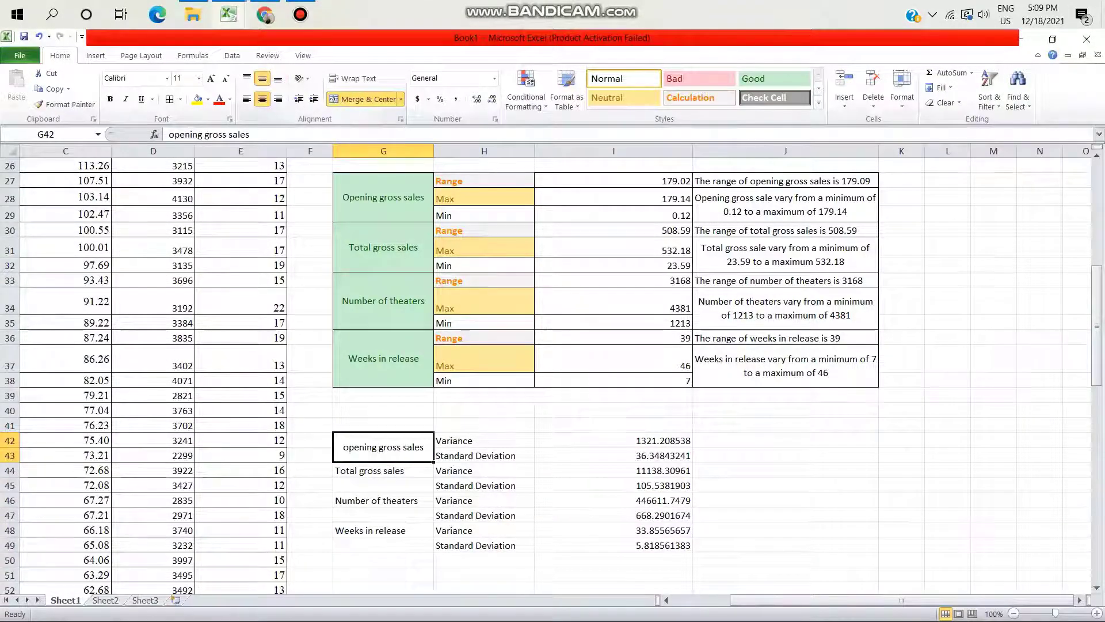
Merge and center the Total gross sales label across G44:G45, with middle vertical alignment and wrapped text
click(384, 471)
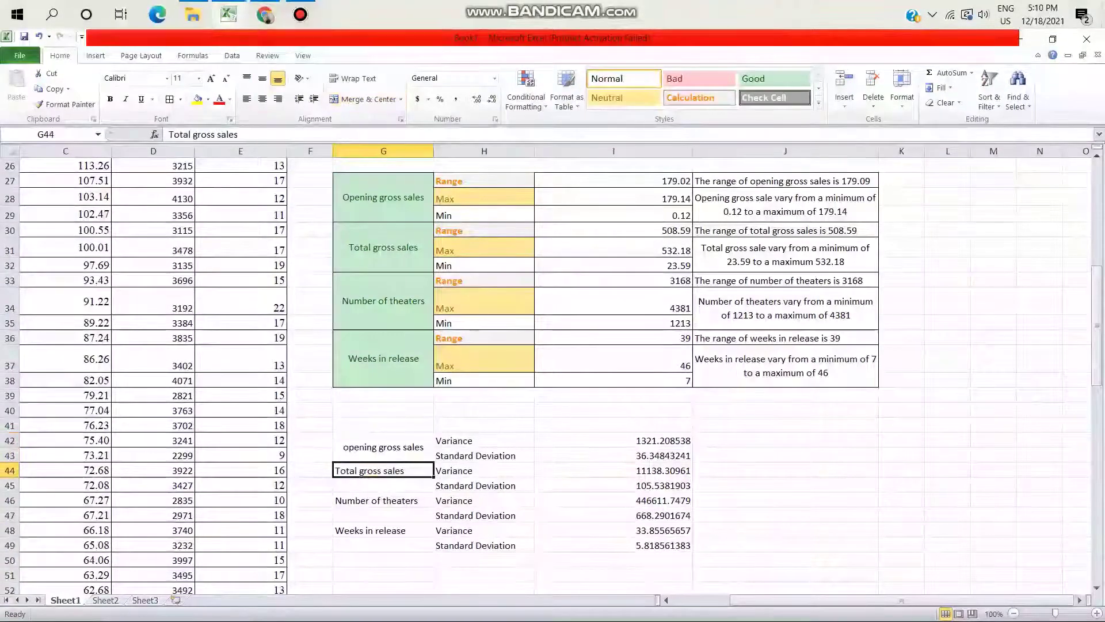
key(shift+Down)
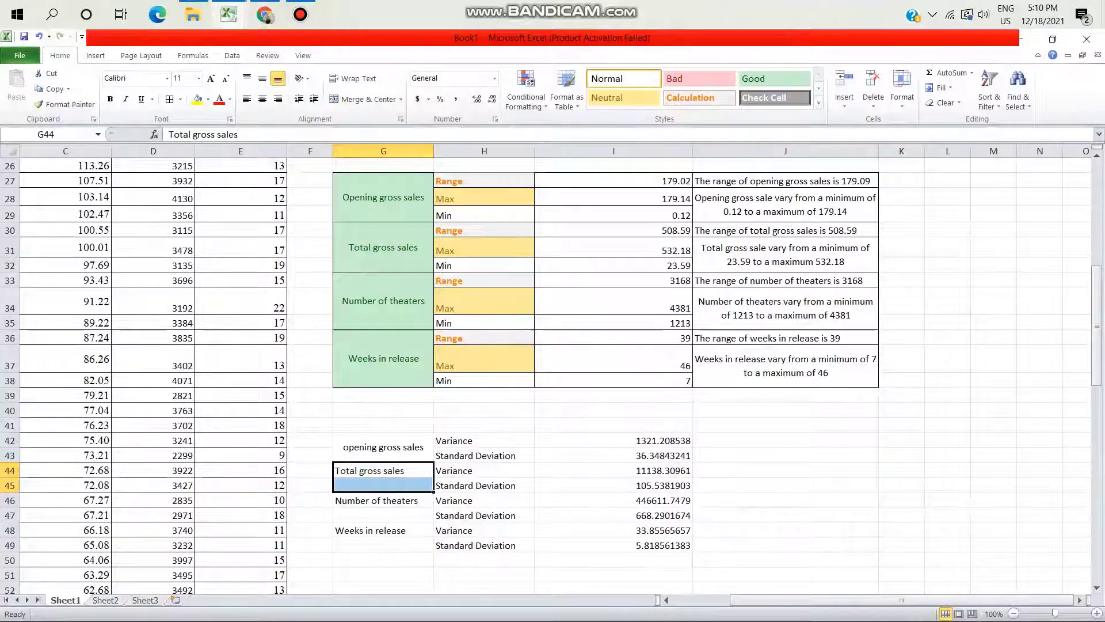
click(263, 78)
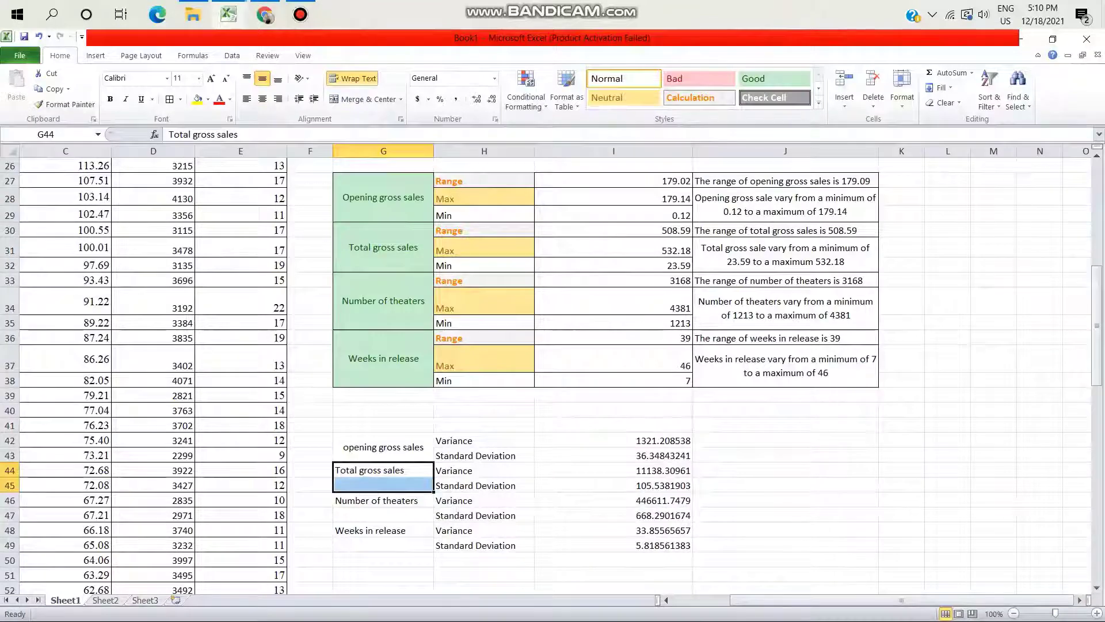
click(364, 99)
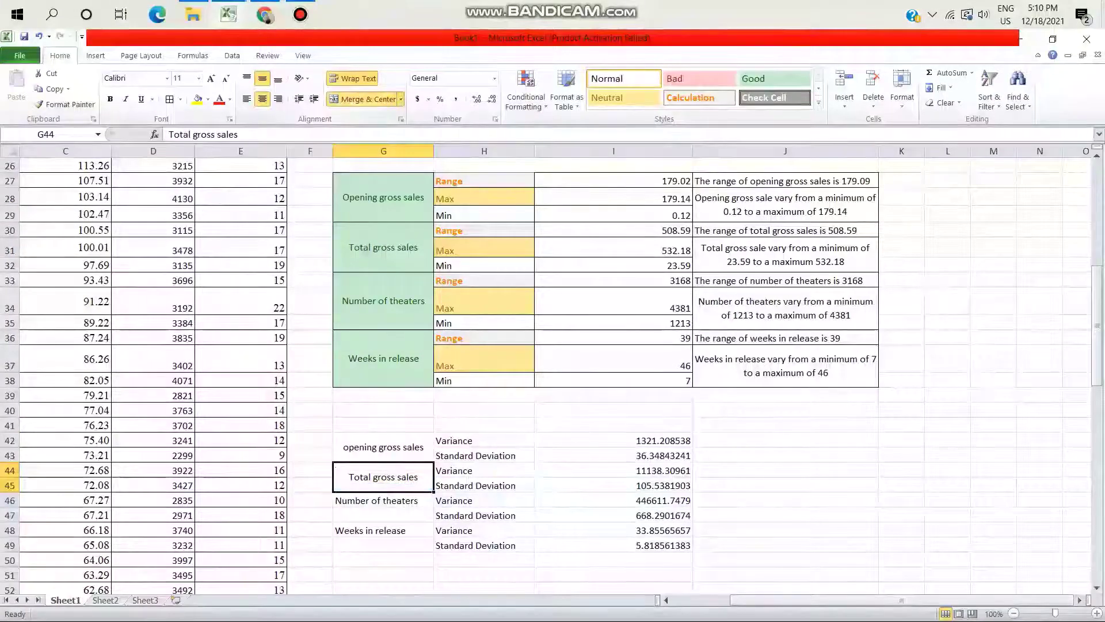
Merge and center the Number of theaters label across G46:G47 with middle vertical alignment, and middle-align the Weeks in release cells G48:G49
drag(383, 501, 383, 515)
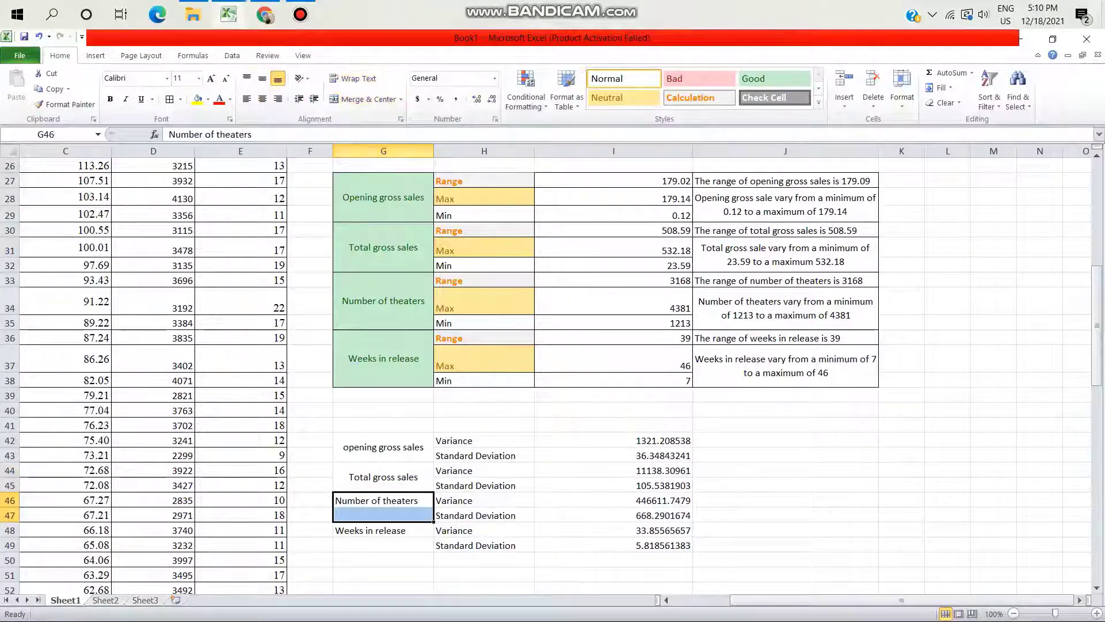
click(364, 99)
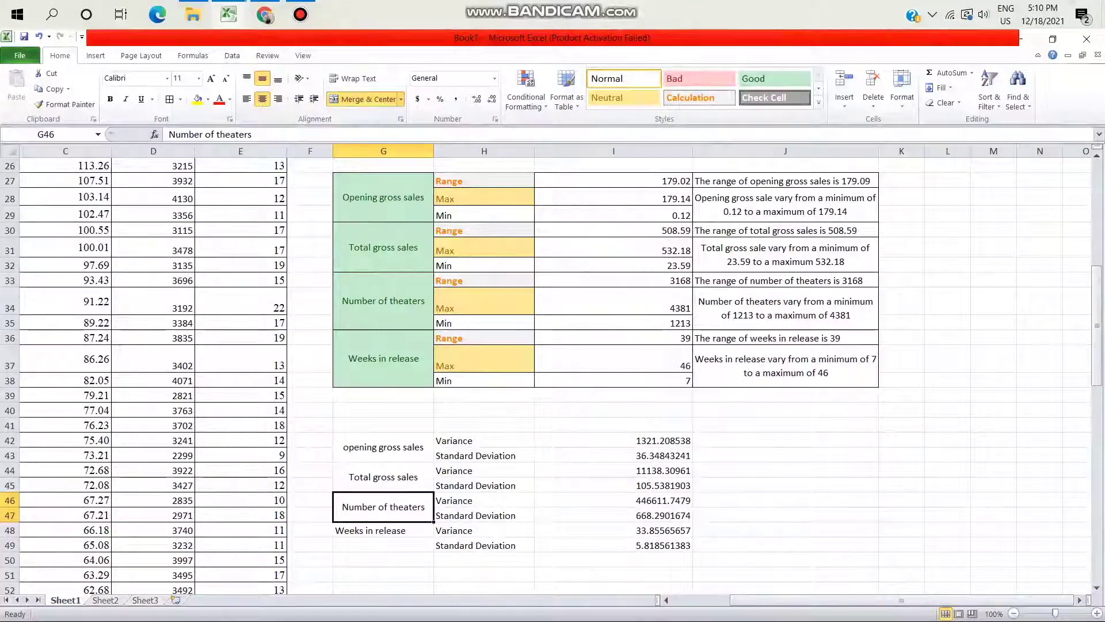
key(Down)
key(shift+Down)
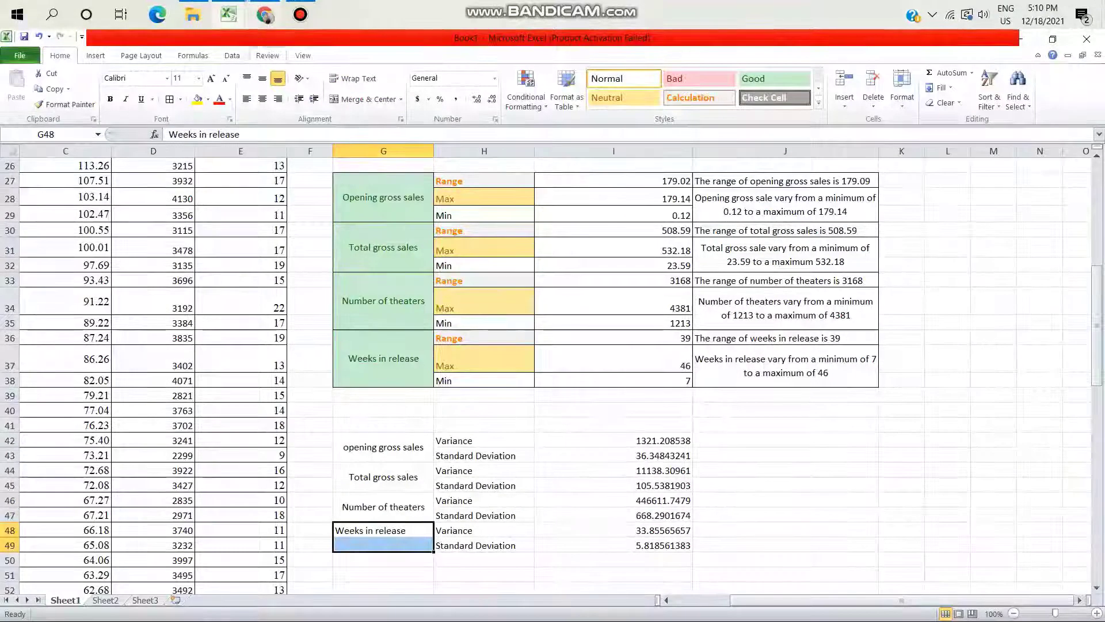
click(262, 78)
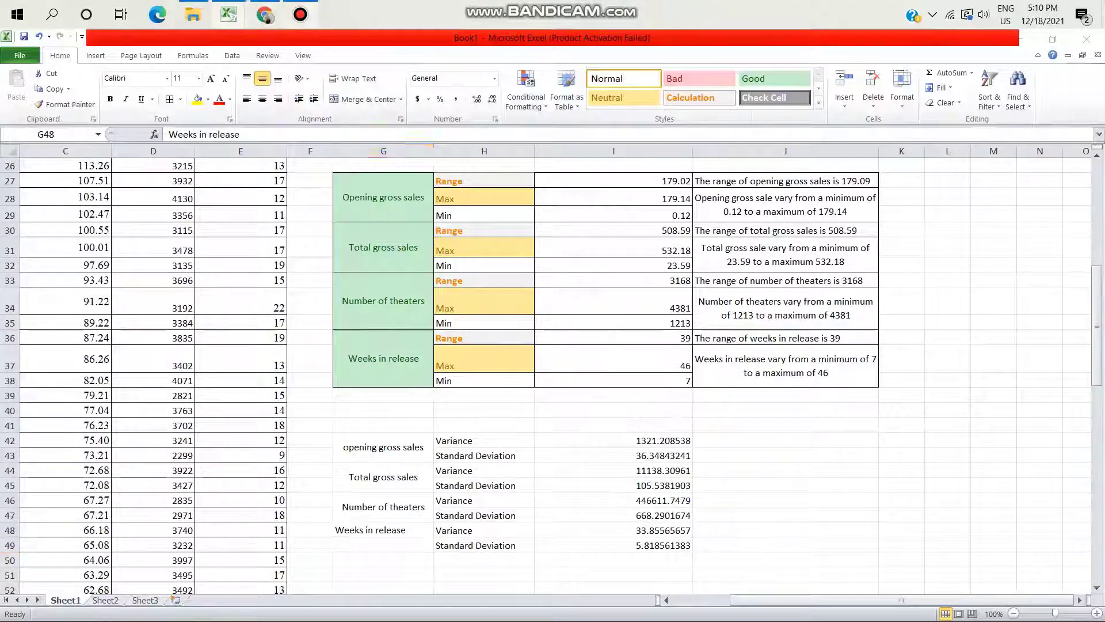
click(301, 14)
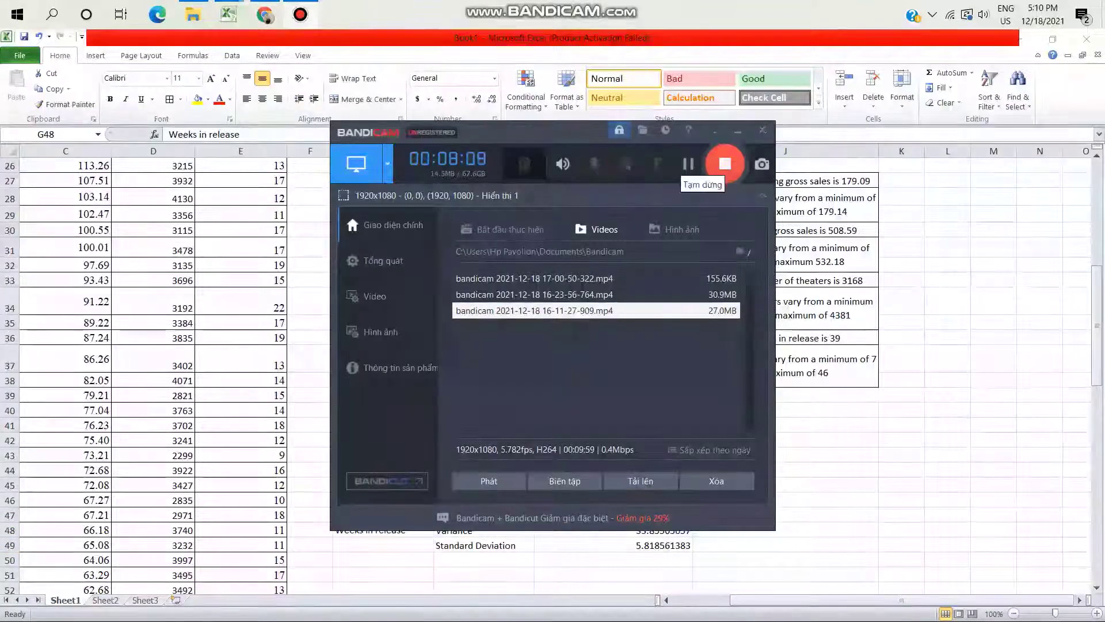
click(688, 164)
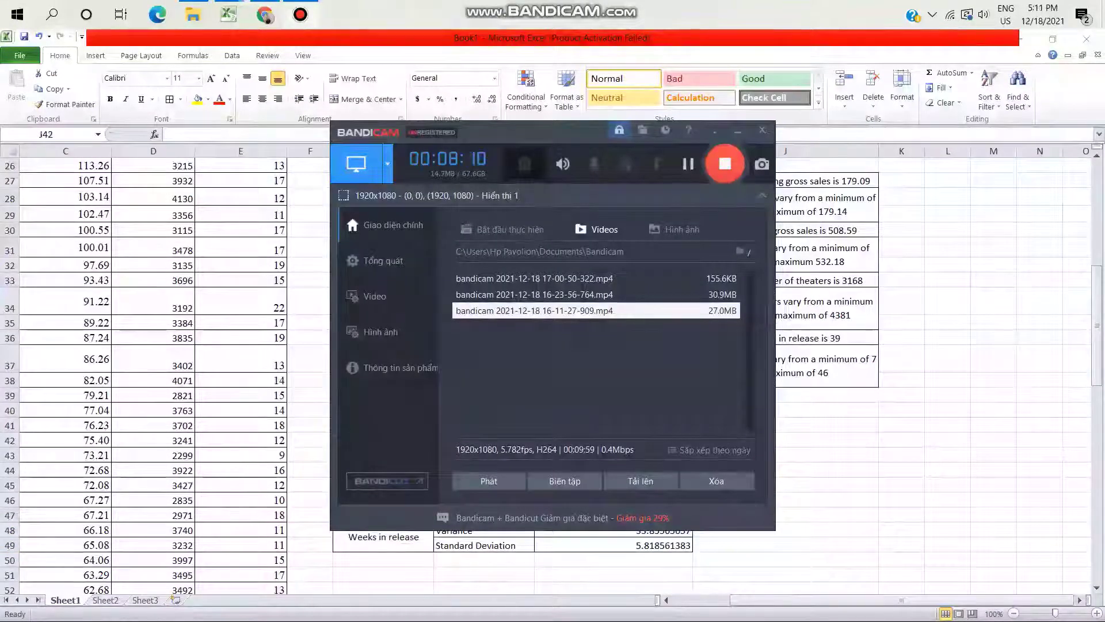
click(738, 131)
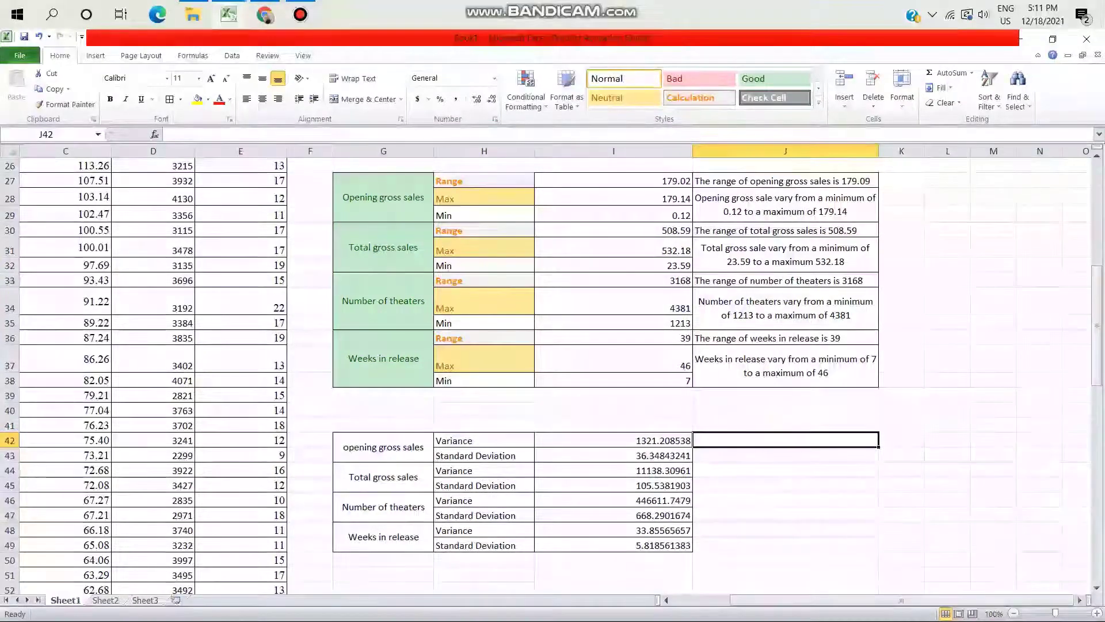
Enter "The standard deviation is a measure how the opening gross sale vary about the mean" in J42
text(The )
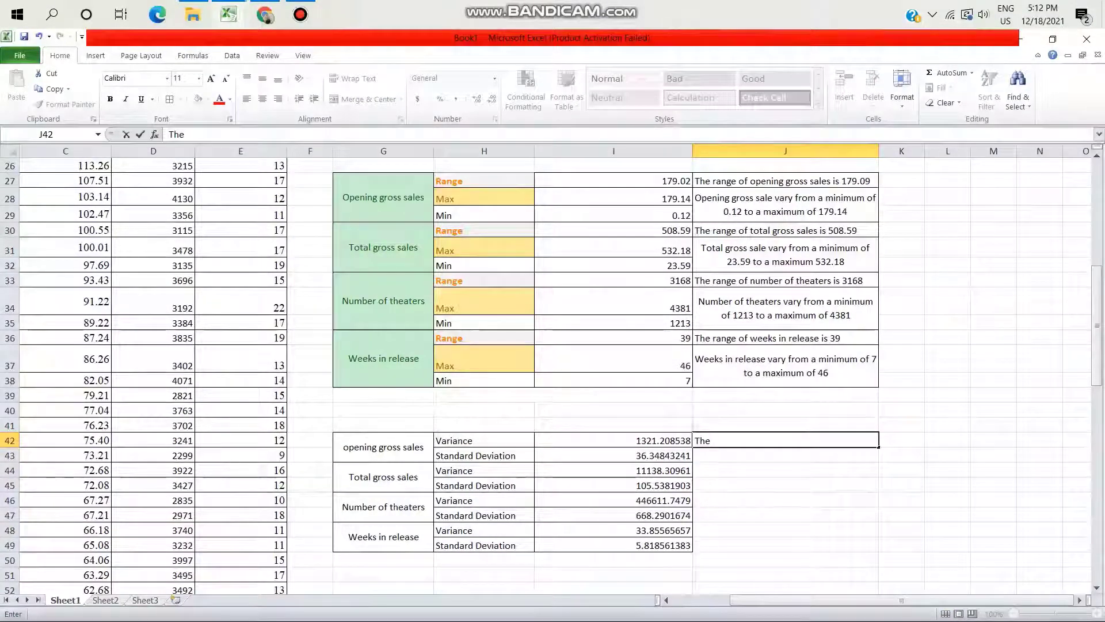
text(sta)
text(nd)
text(arr)
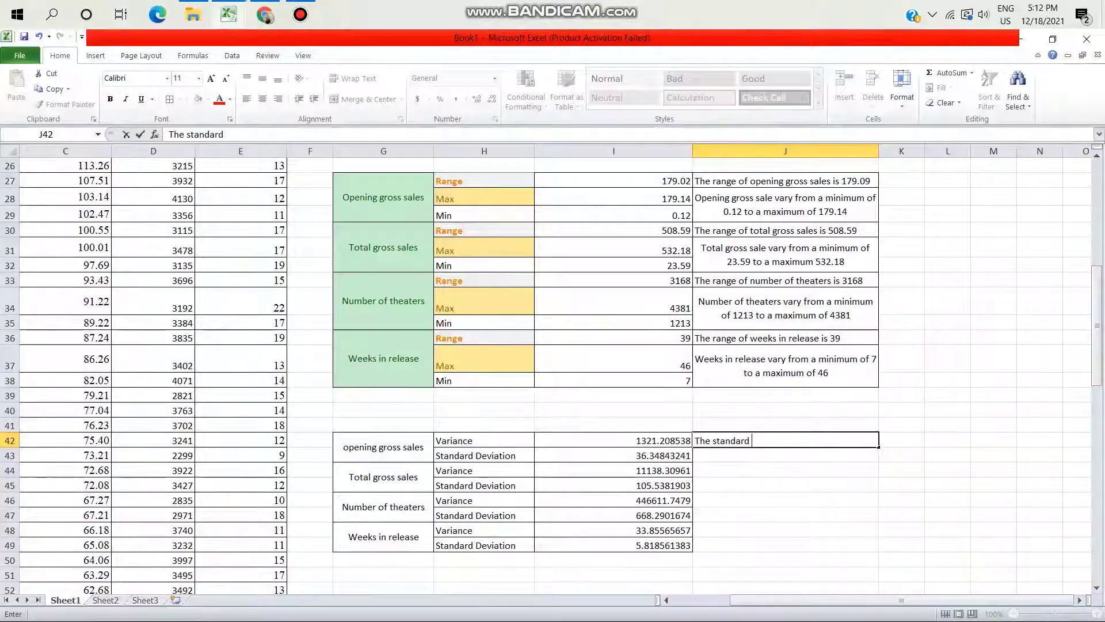
text( devia)
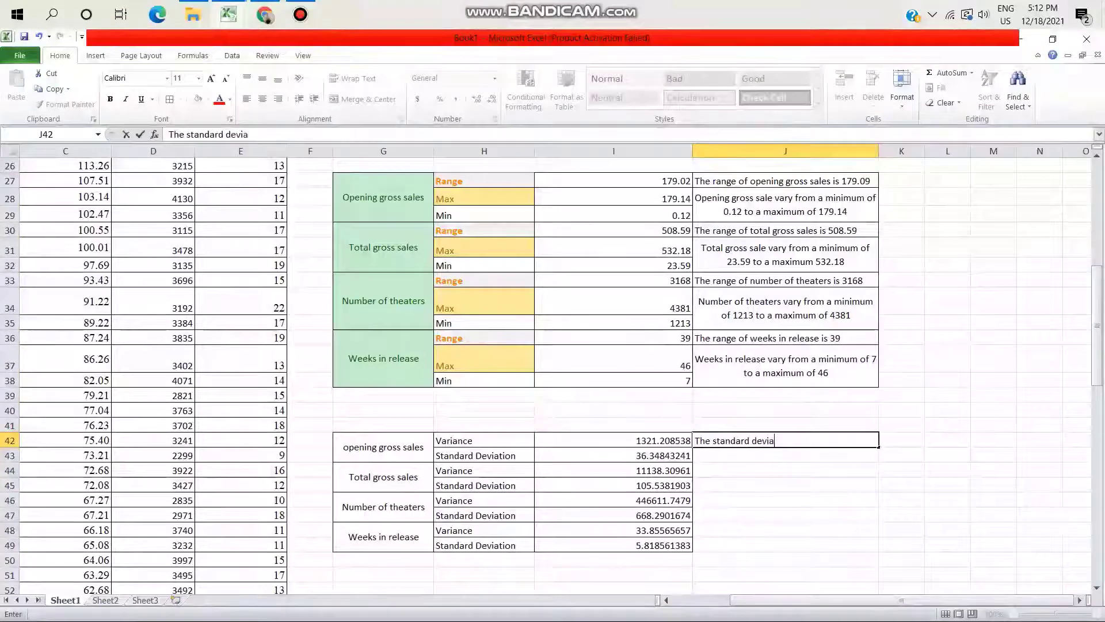
text(tion is a measure)
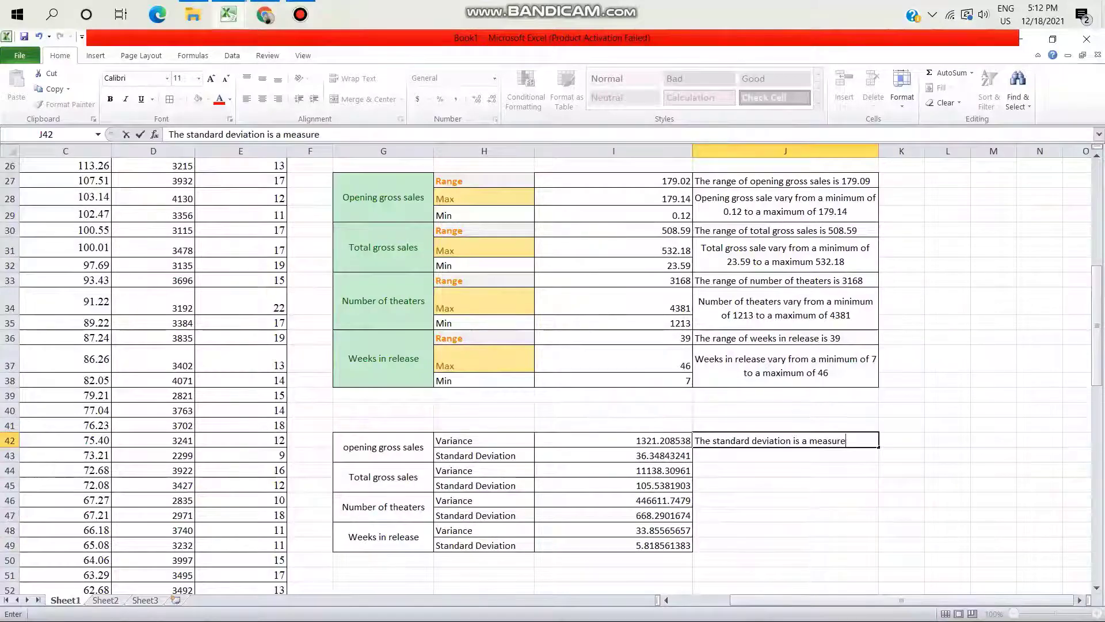
text( ho)
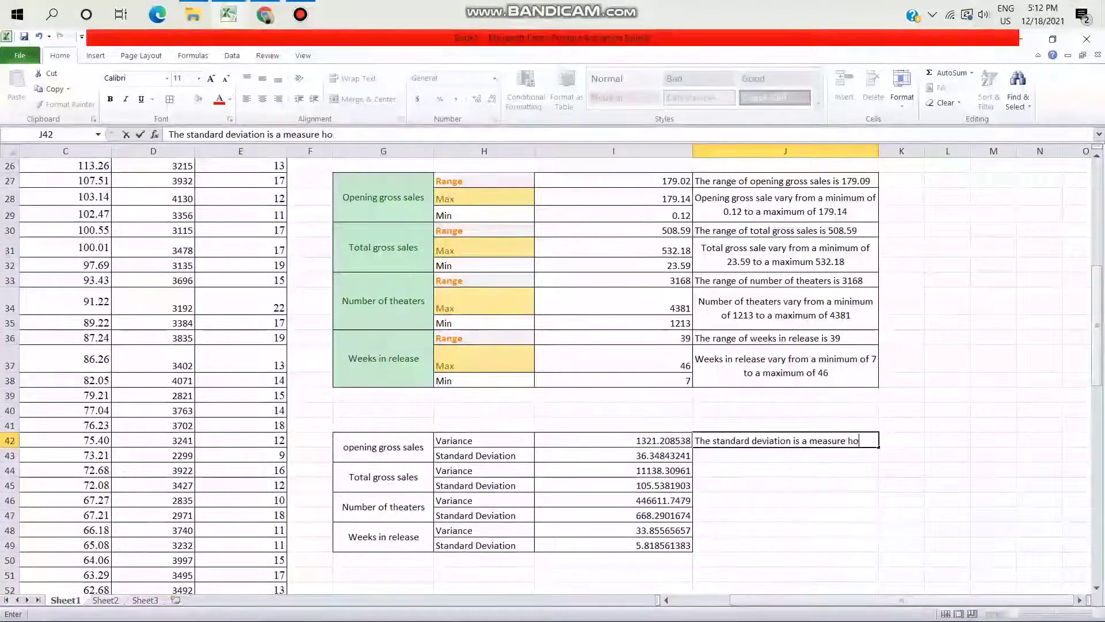
text(w )
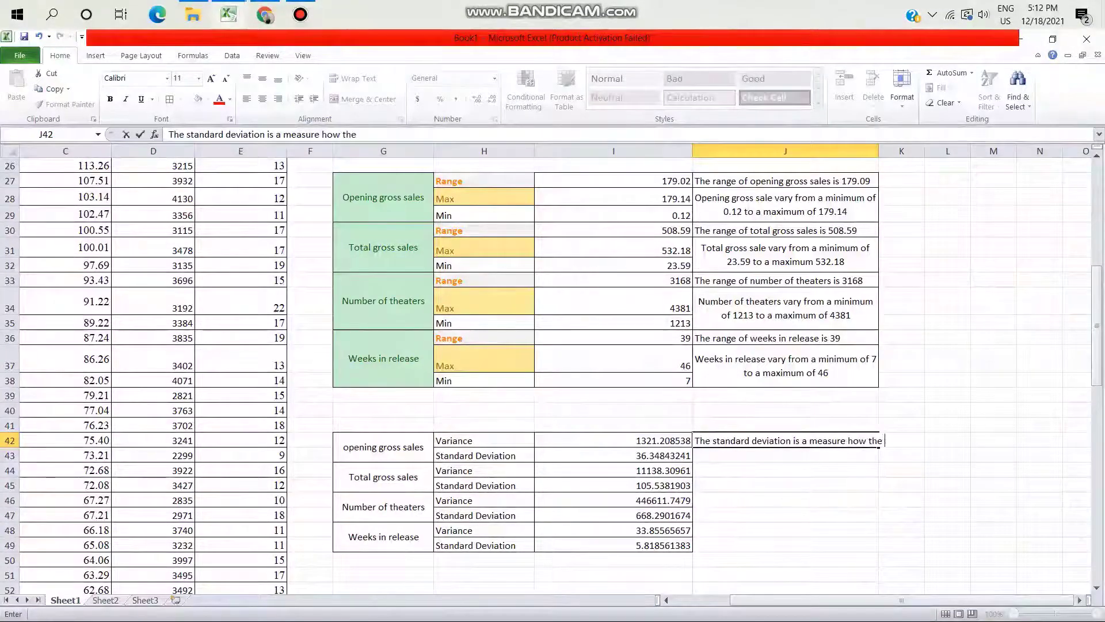
text(the opening )
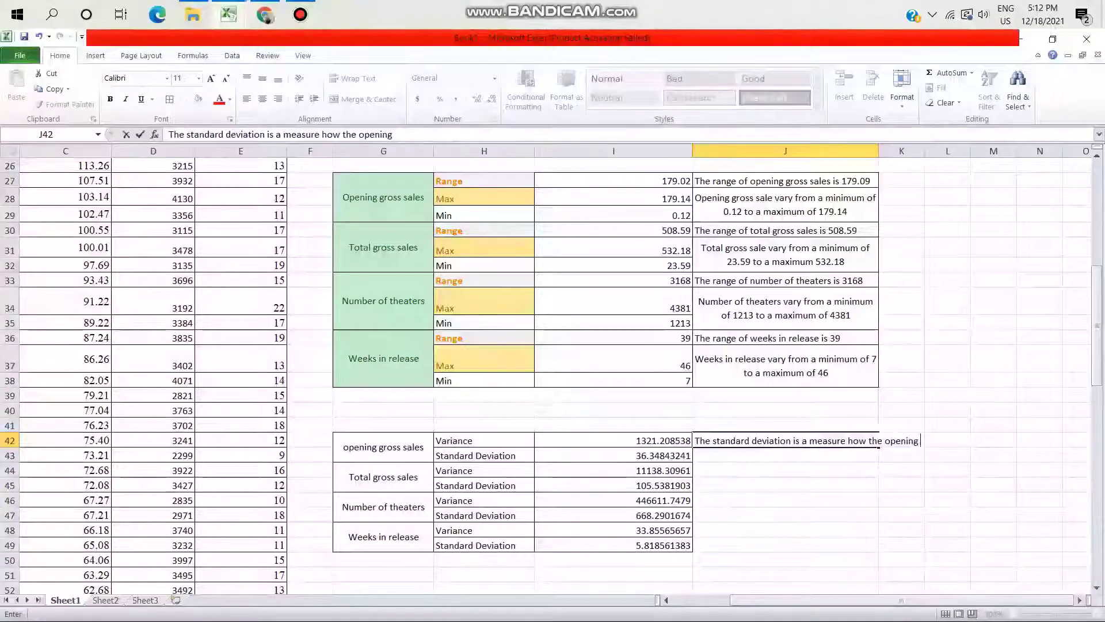
text(gross sal)
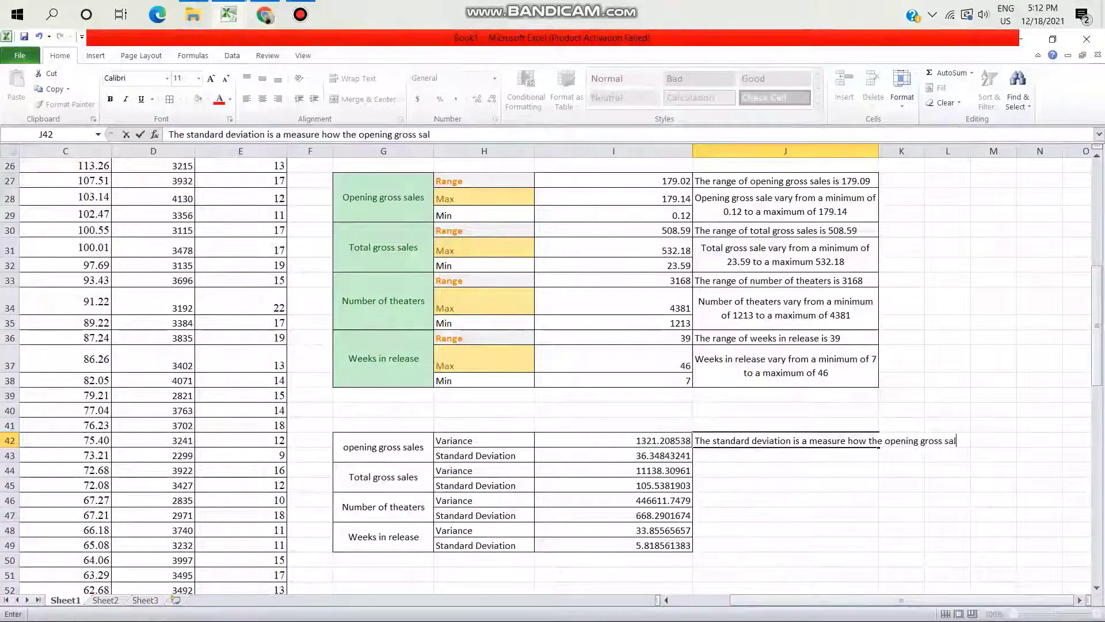
text(e v)
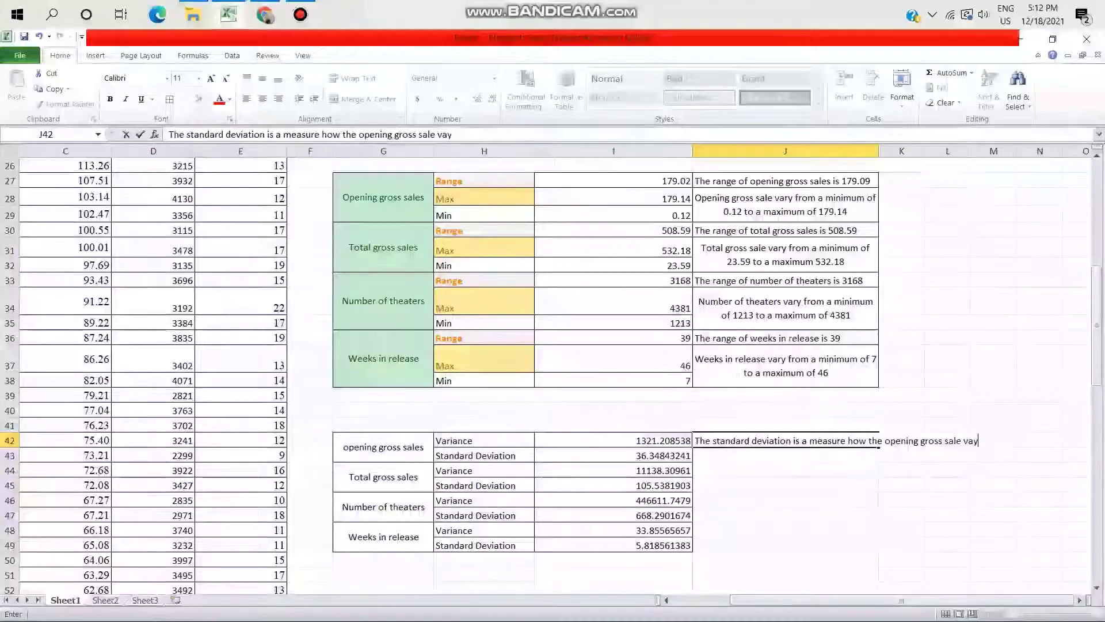
text(ary)
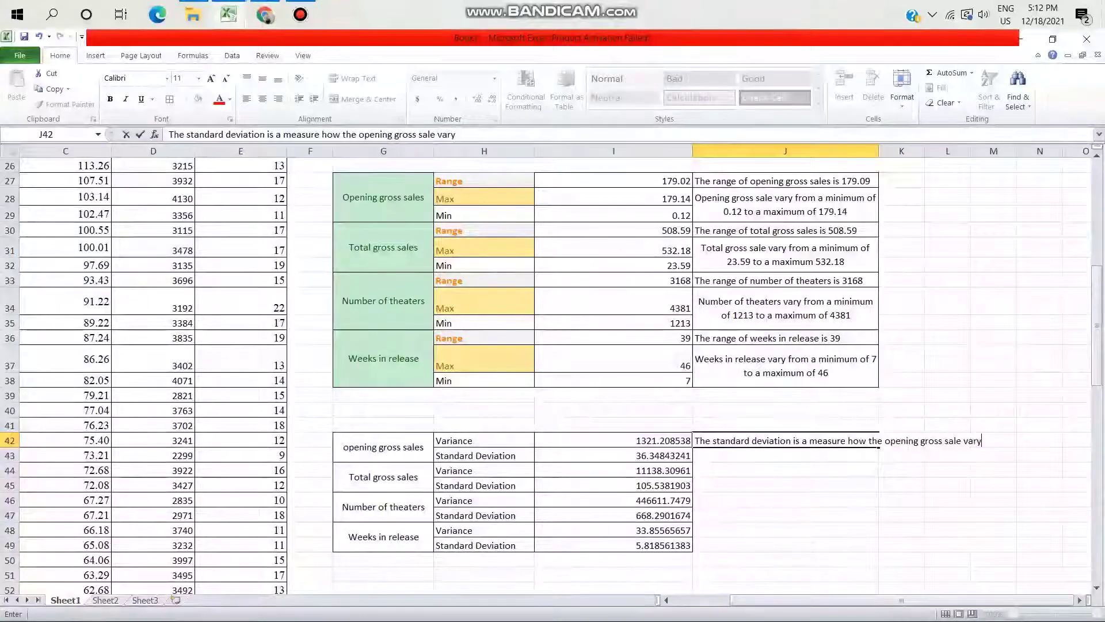
text( abou)
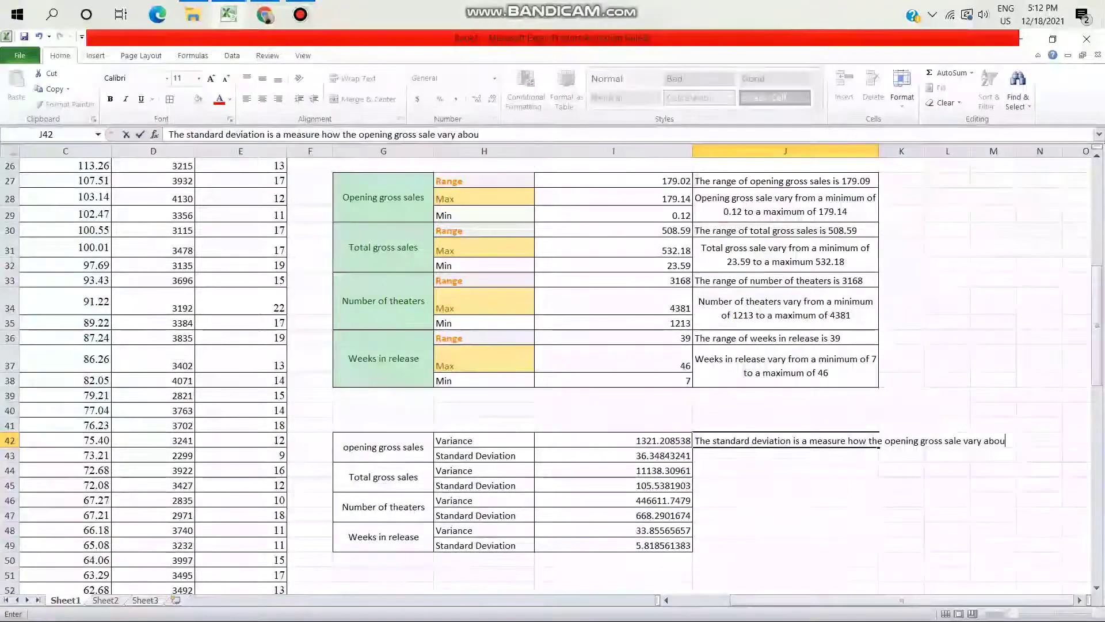
text(t the me)
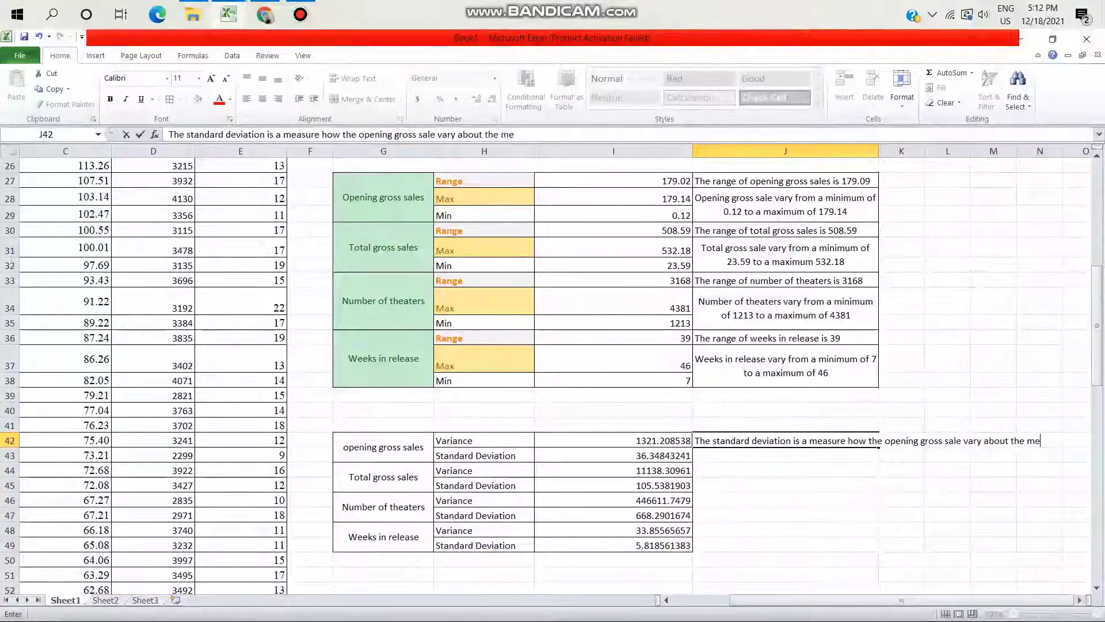
text(an)
key(Return)
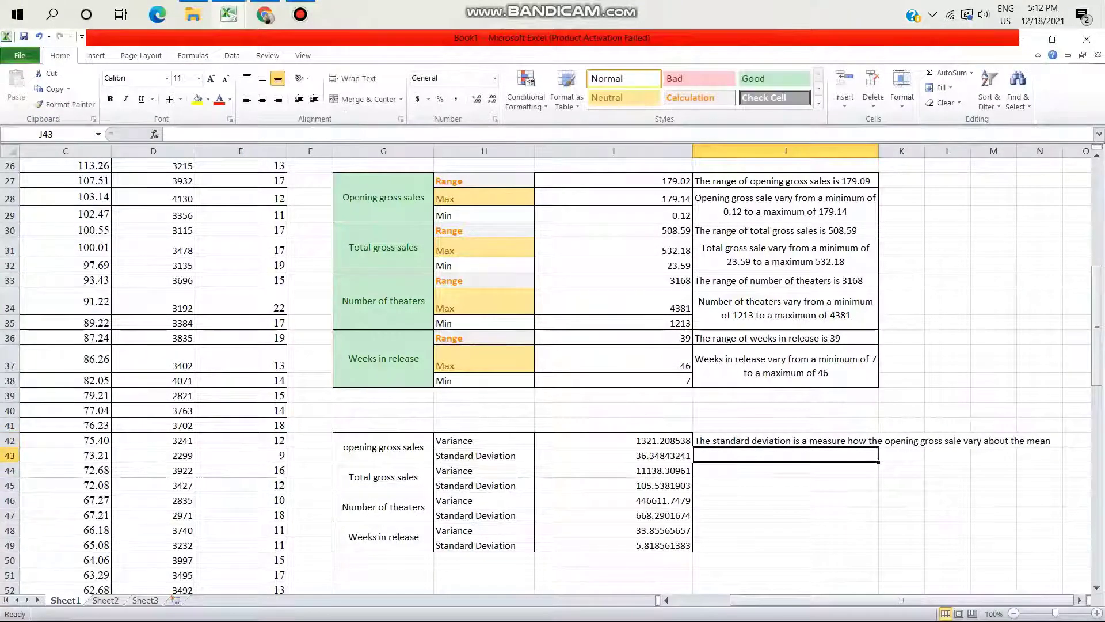
Copy the standard deviation sentence from J42 into J45, J47 and J49
click(818, 441)
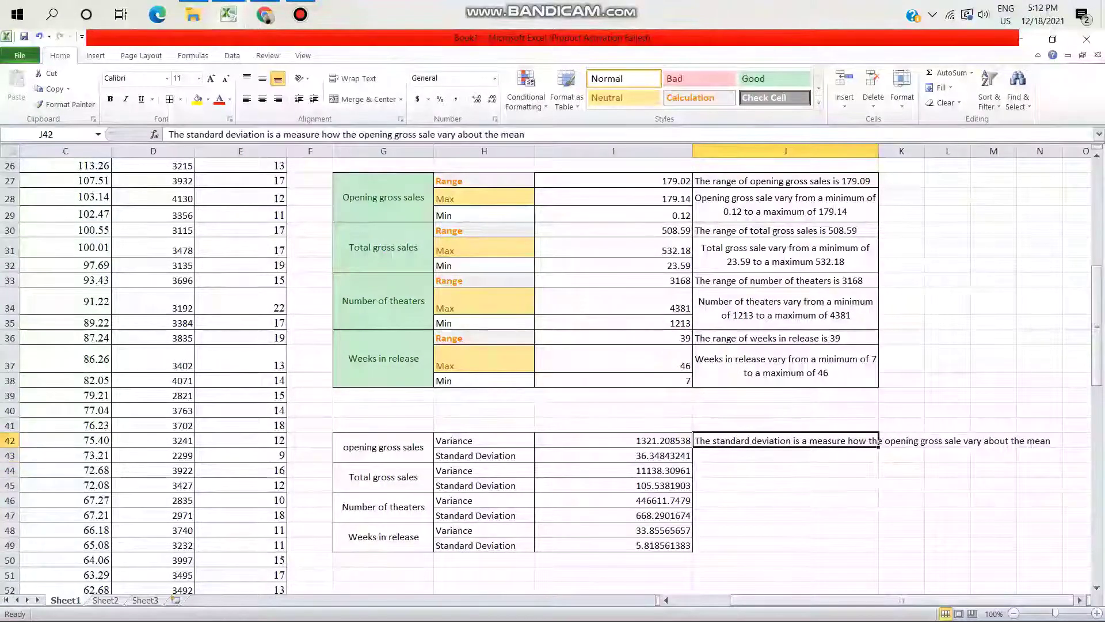
mouse_move(817, 441)
mouse_down()
mouse_move(944, 441)
mouse_move(829, 441)
mouse_up()
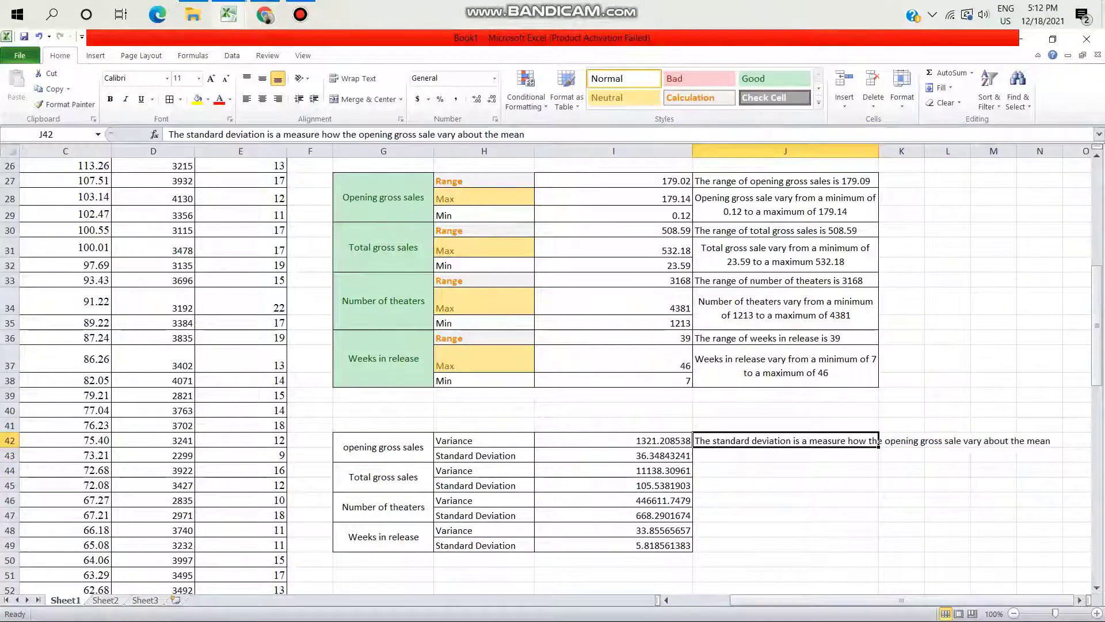
key(ctrl+c)
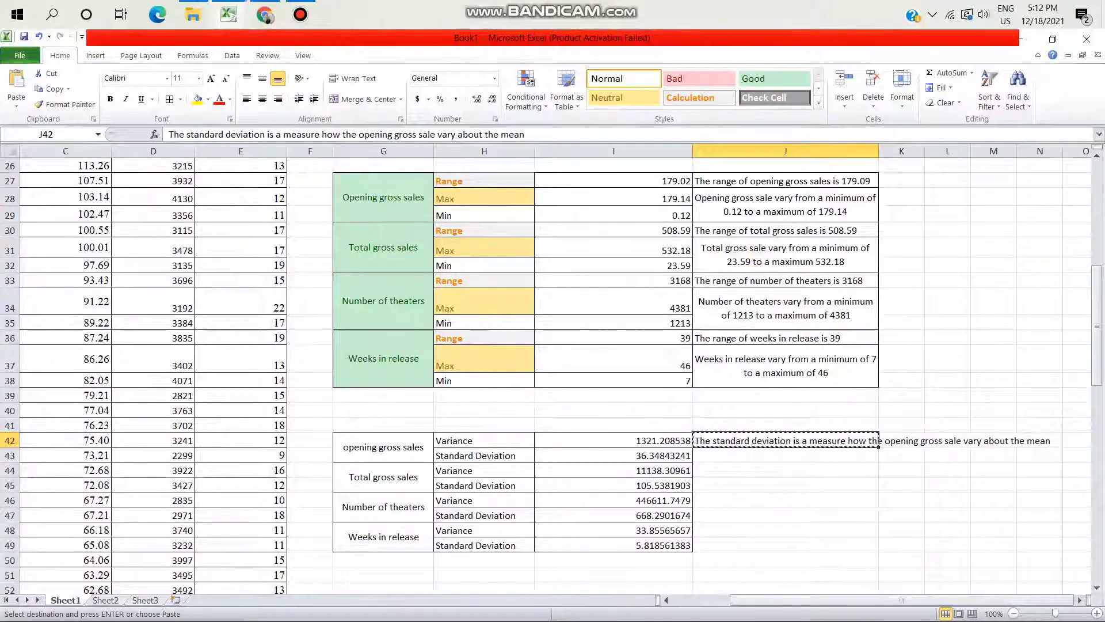
click(879, 485)
key(ctrl+v)
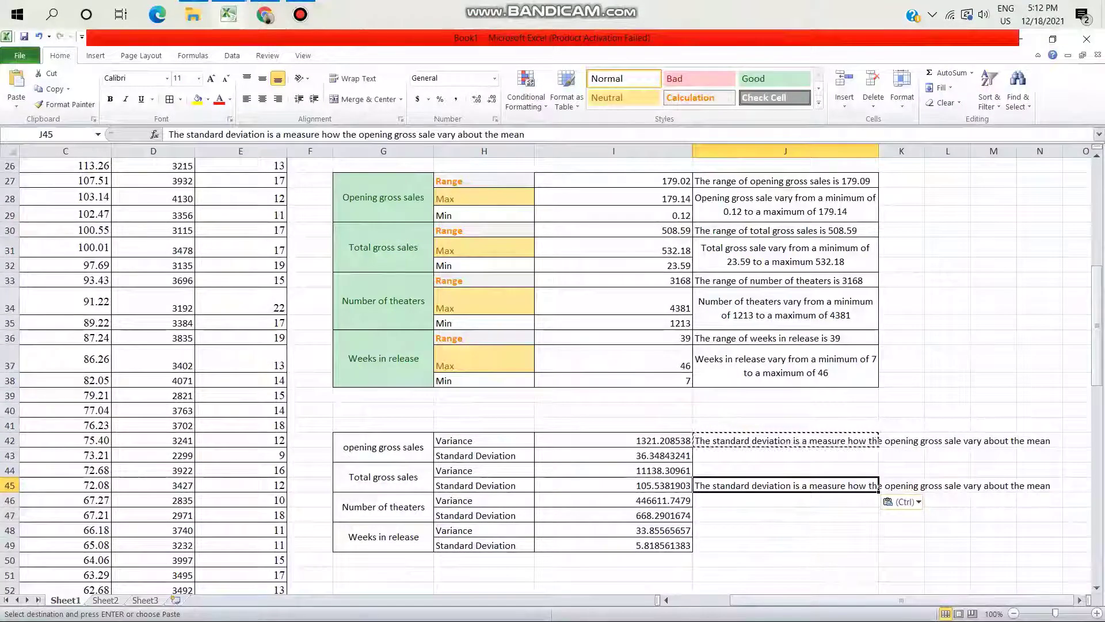
click(877, 516)
key(ctrl+v)
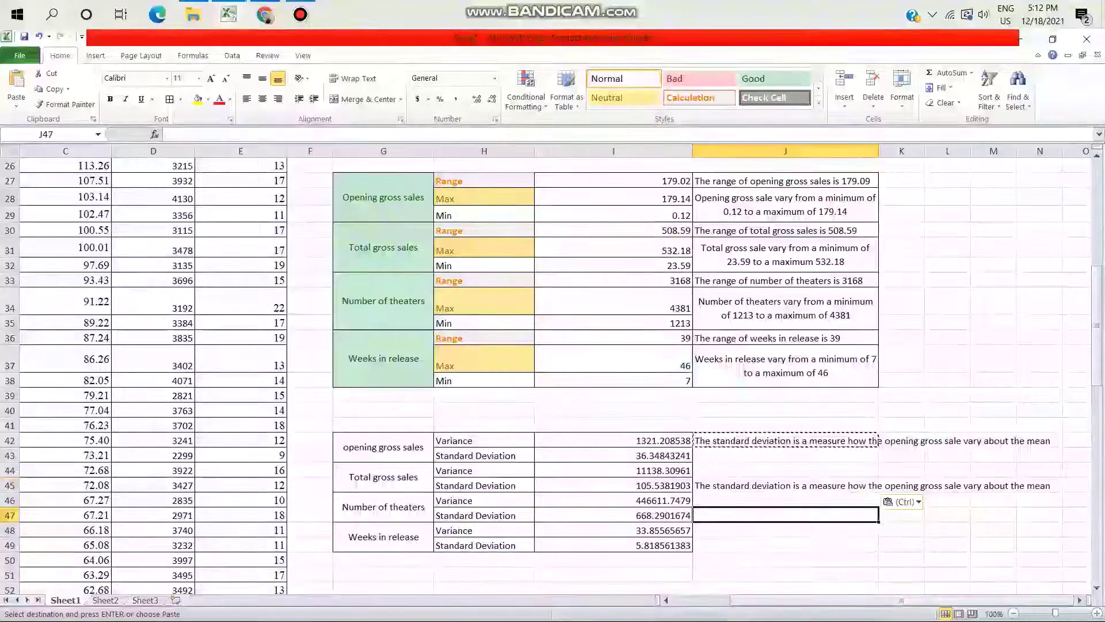
key(Down)
key(Down)
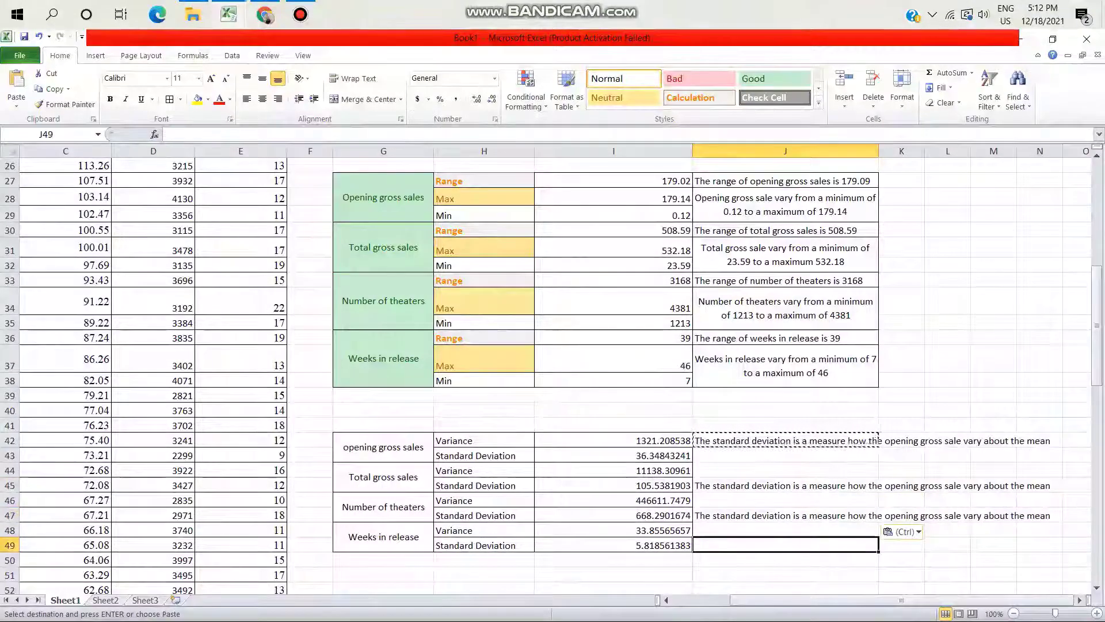
key(ctrl+v)
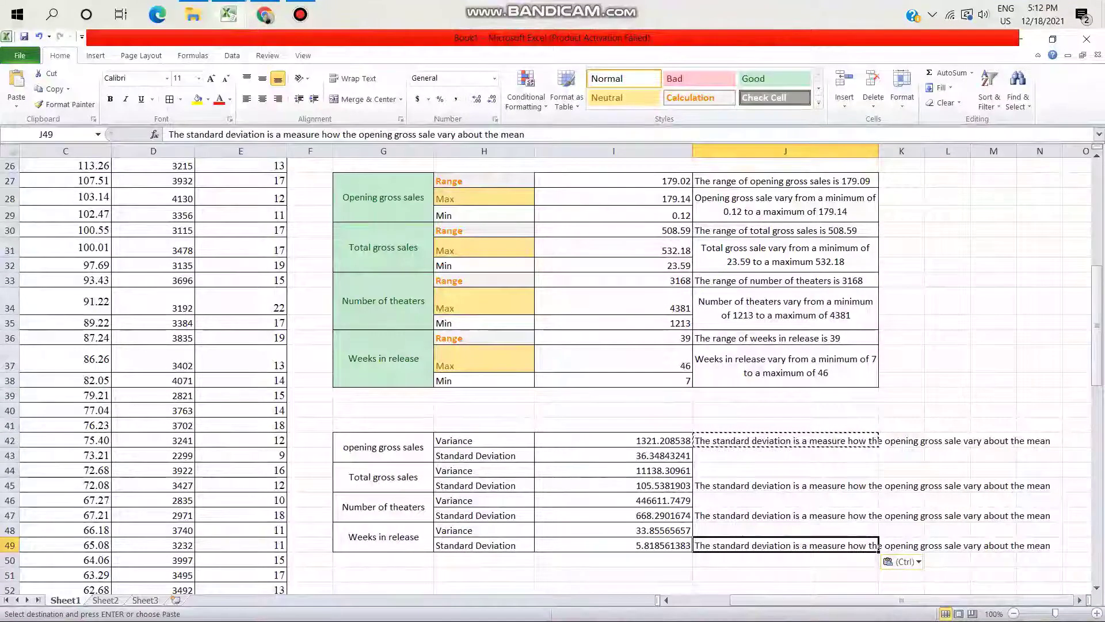
Move the sentence in J42 down to J43, beside the opening gross sales standard deviation
click(785, 441)
key(ctrl+x)
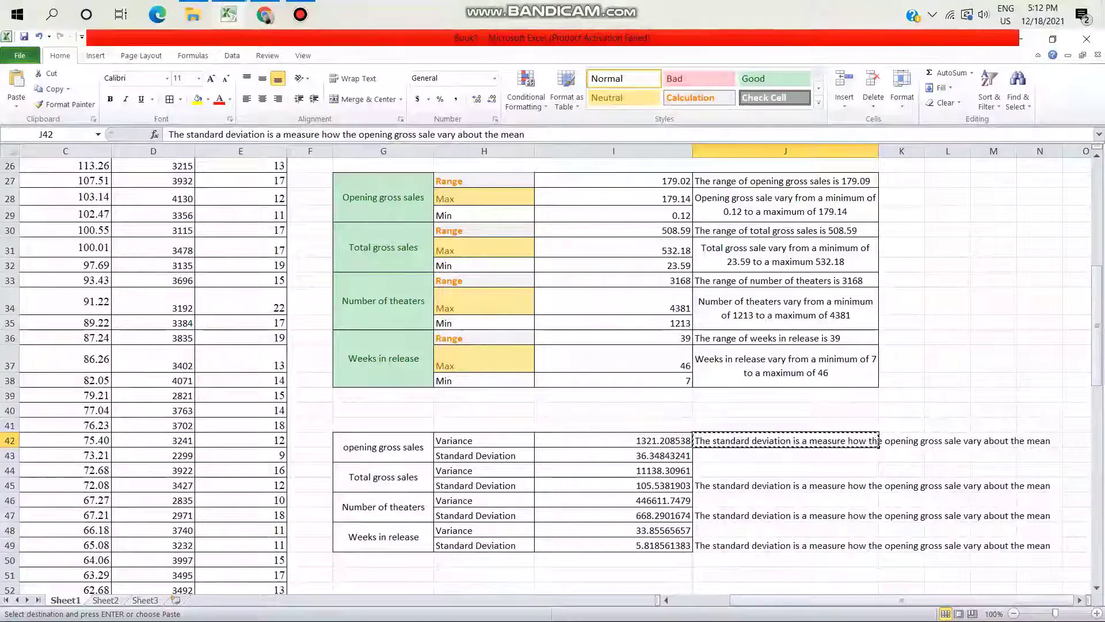
drag(879, 440, 879, 455)
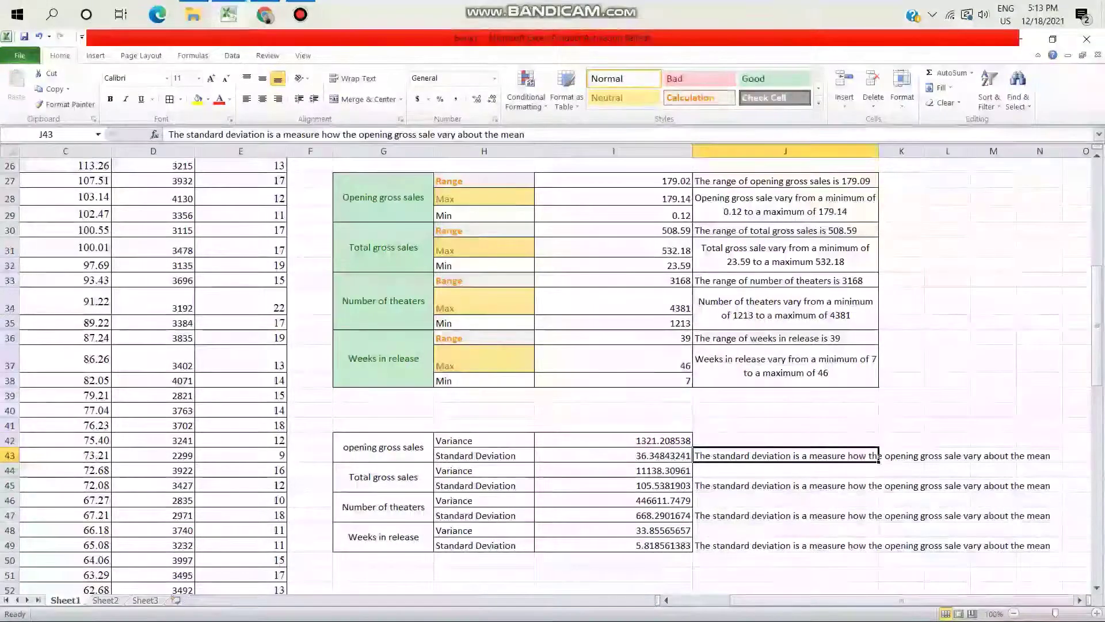
Replace the word "opening" with "total" in the standard deviation sentence in J45
click(872, 485)
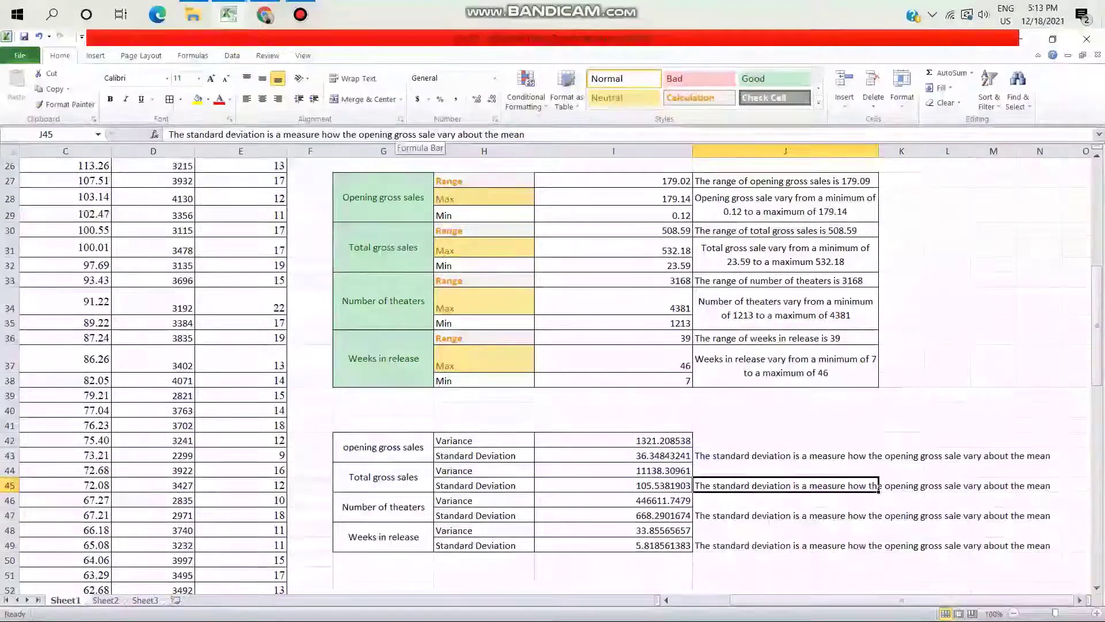
click(391, 134)
key(BackSpace)
key(BackSpace)
key(BackSpace)
key(BackSpace)
key(BackSpace)
key(BackSpace)
key(BackSpace)
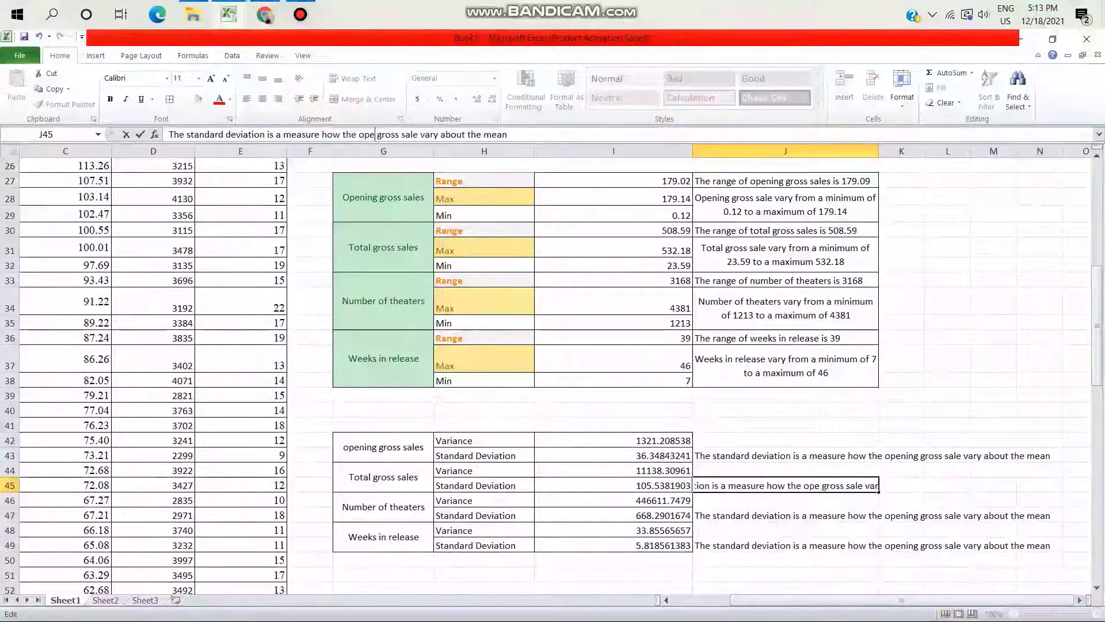
text(total)
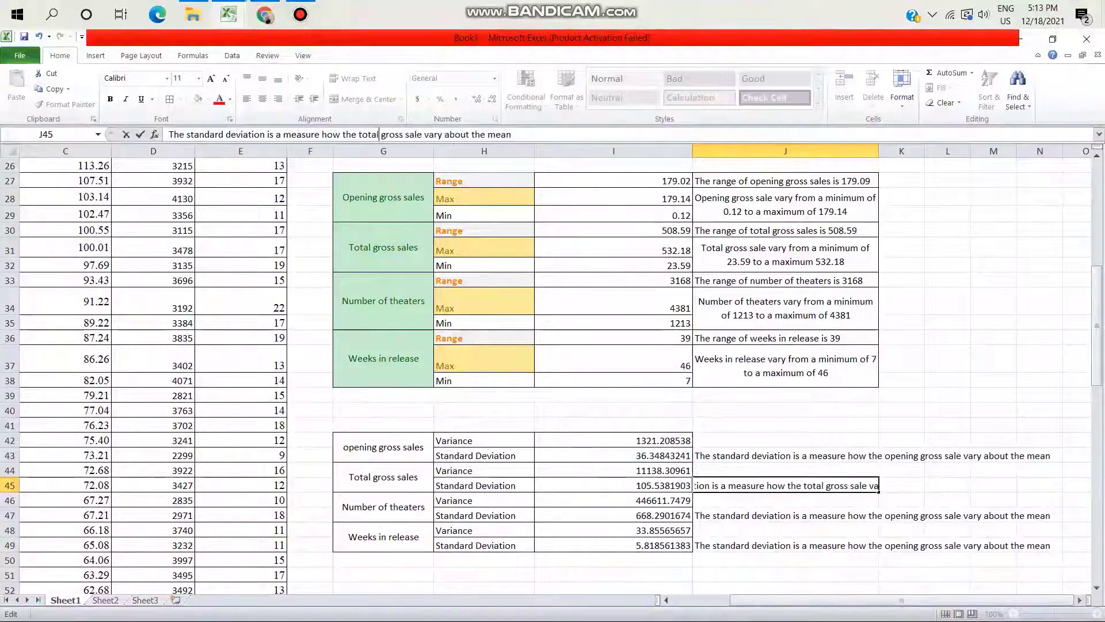
key(Return)
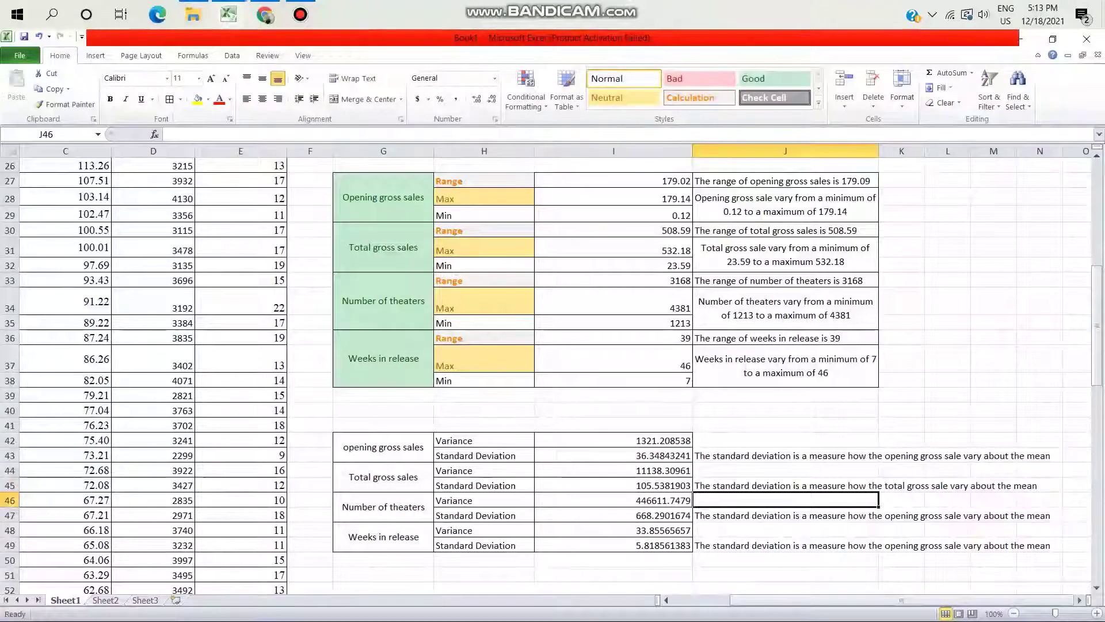
Replace "opening gross sale" with "number of theaters" in the standard deviation sentence in J47
click(879, 515)
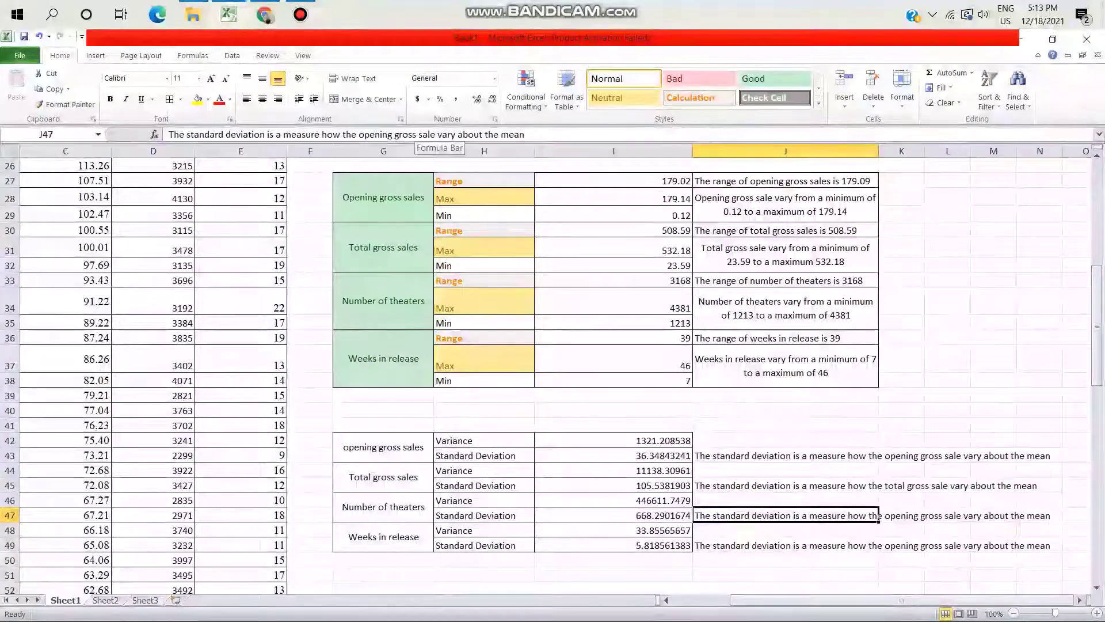
click(425, 134)
key(BackSpace)
key(BackSpace)
key(BackSpace)
key(BackSpace)
key(BackSpace)
key(BackSpace)
key(BackSpace)
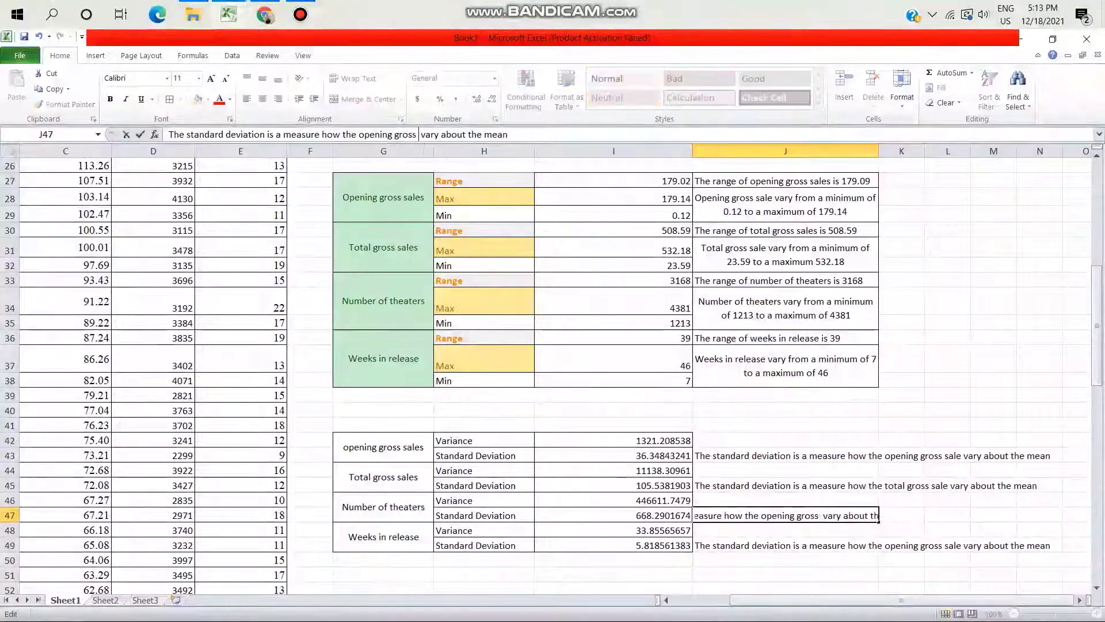
key(BackSpace)
key(BackSpace)
key(BackSpace)
key(BackSpace)
key(BackSpace)
key(BackSpace)
key(BackSpace)
key(BackSpace)
key(BackSpace)
key(BackSpace)
key(BackSpace)
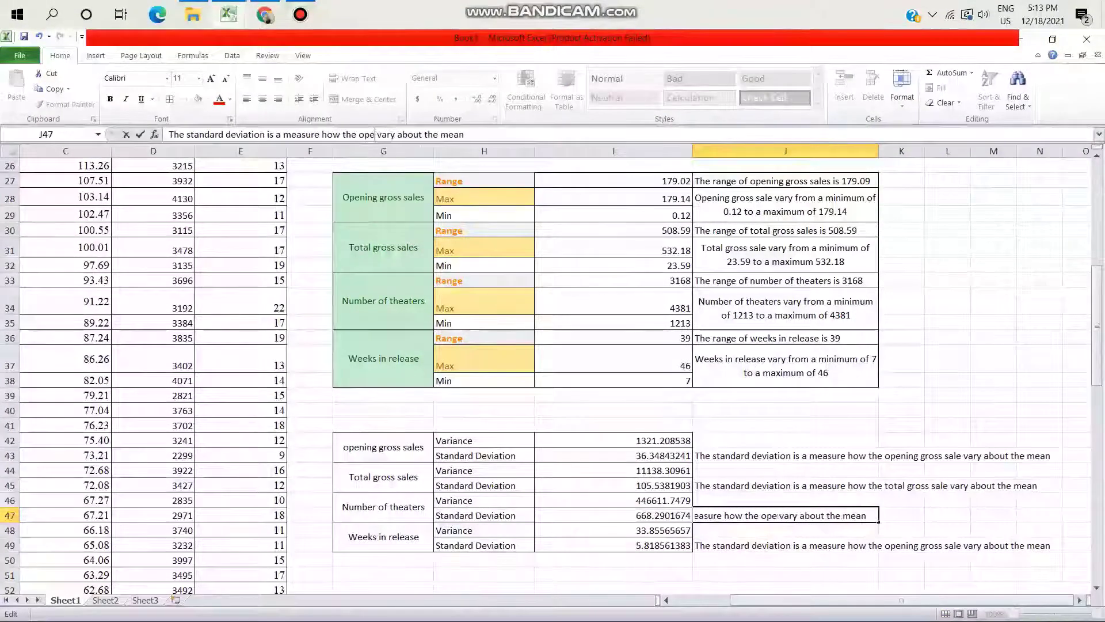
text(numbe)
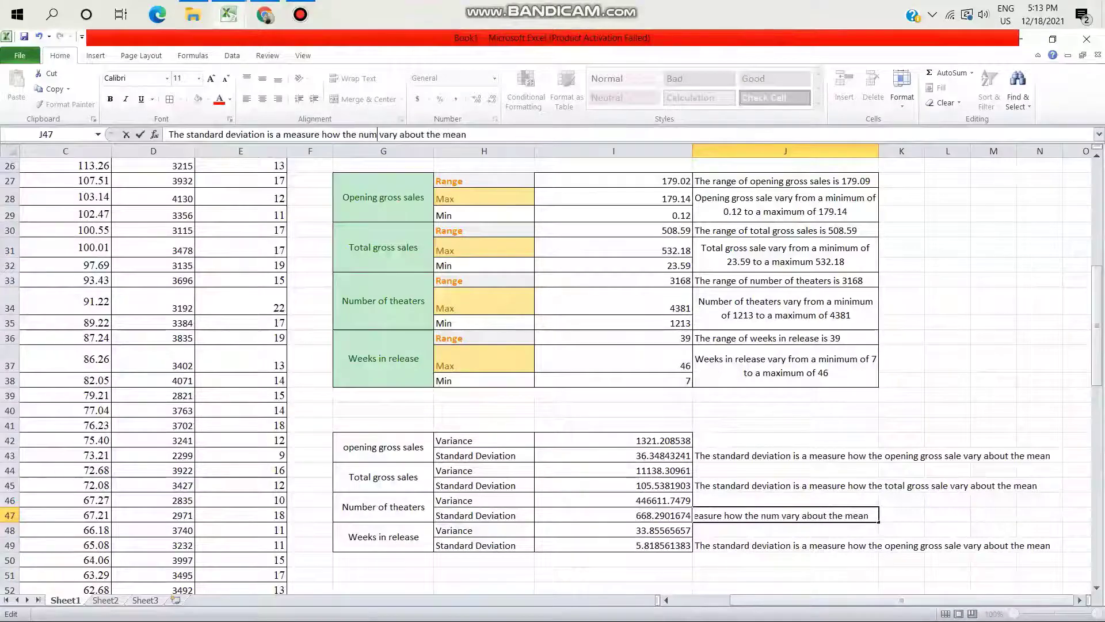
text(r of )
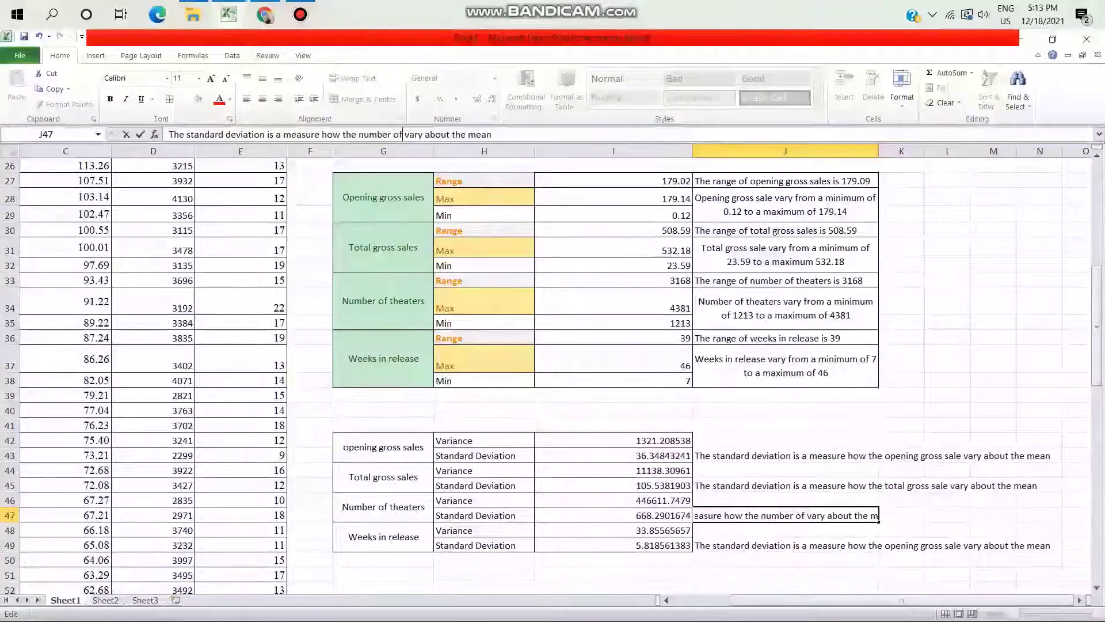
text(thea )
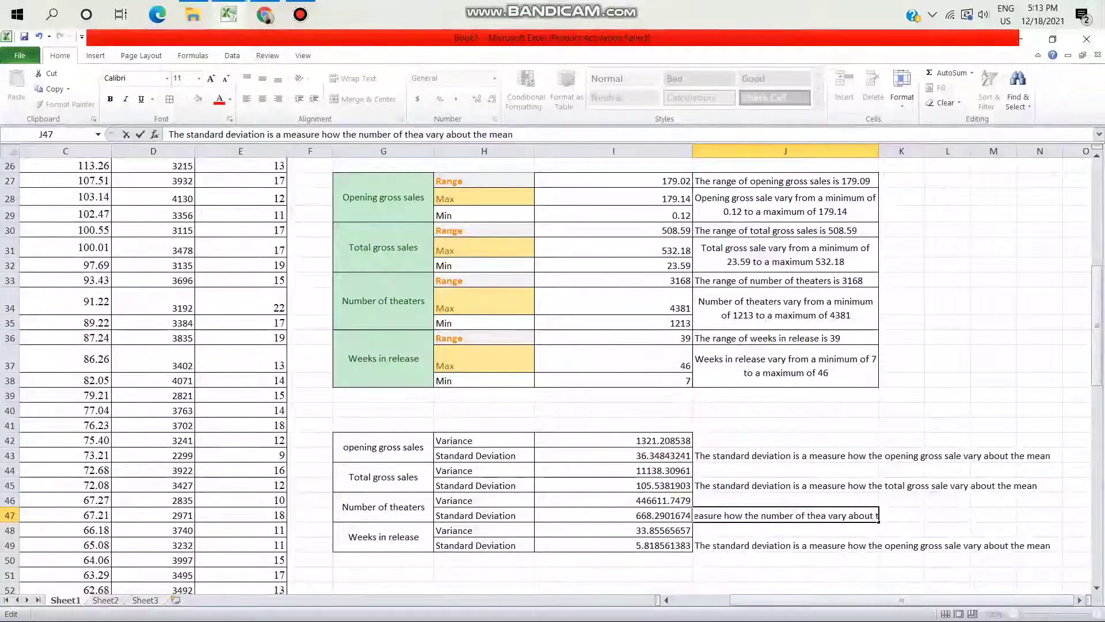
text(ters)
key(Return)
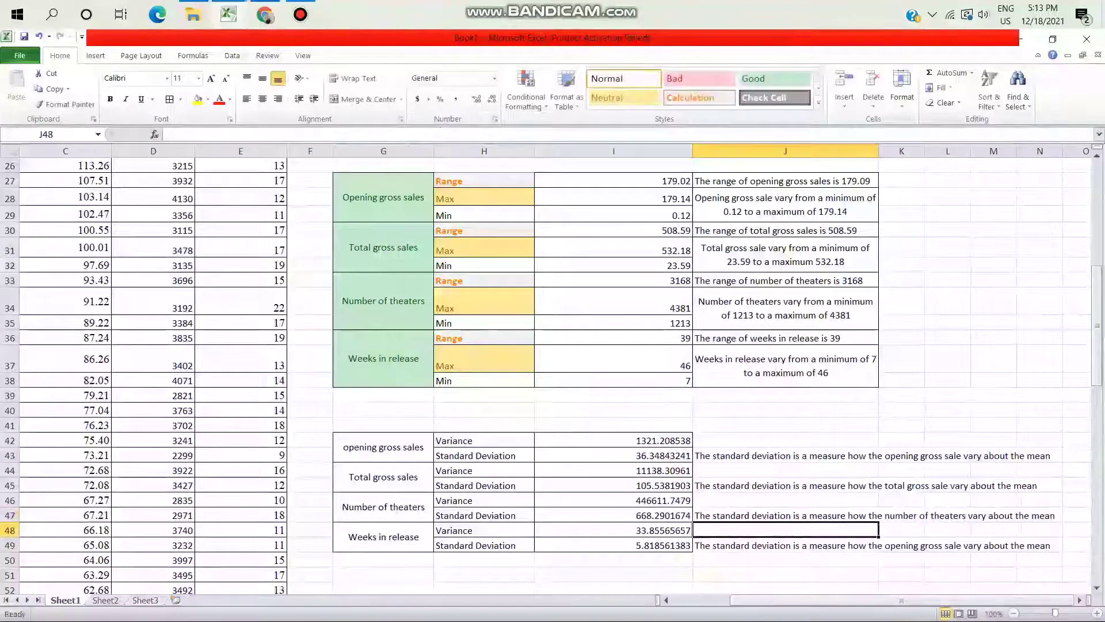
Replace "opening gross sale" with "weeks in release" in the standard deviation sentence in J49
click(874, 546)
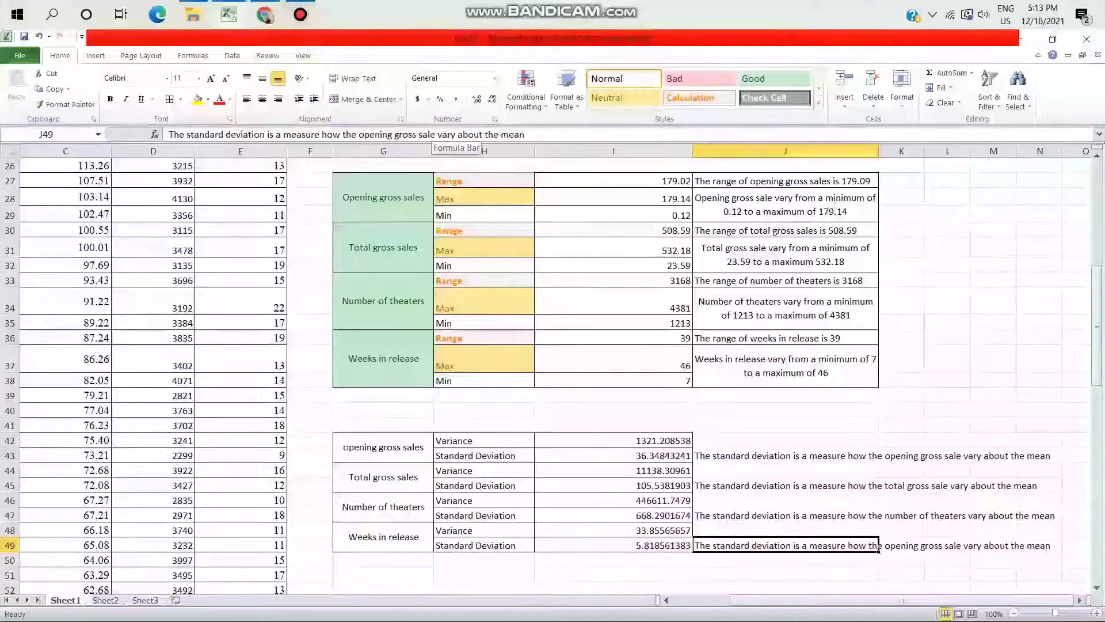
click(433, 134)
key(BackSpace)
key(BackSpace)
key(BackSpace)
key(BackSpace)
key(BackSpace)
key(BackSpace)
key(BackSpace)
key(BackSpace)
key(BackSpace)
key(BackSpace)
key(BackSpace)
key(BackSpace)
key(BackSpace)
key(BackSpace)
key(BackSpace)
key(BackSpace)
key(BackSpace)
key(BackSpace)
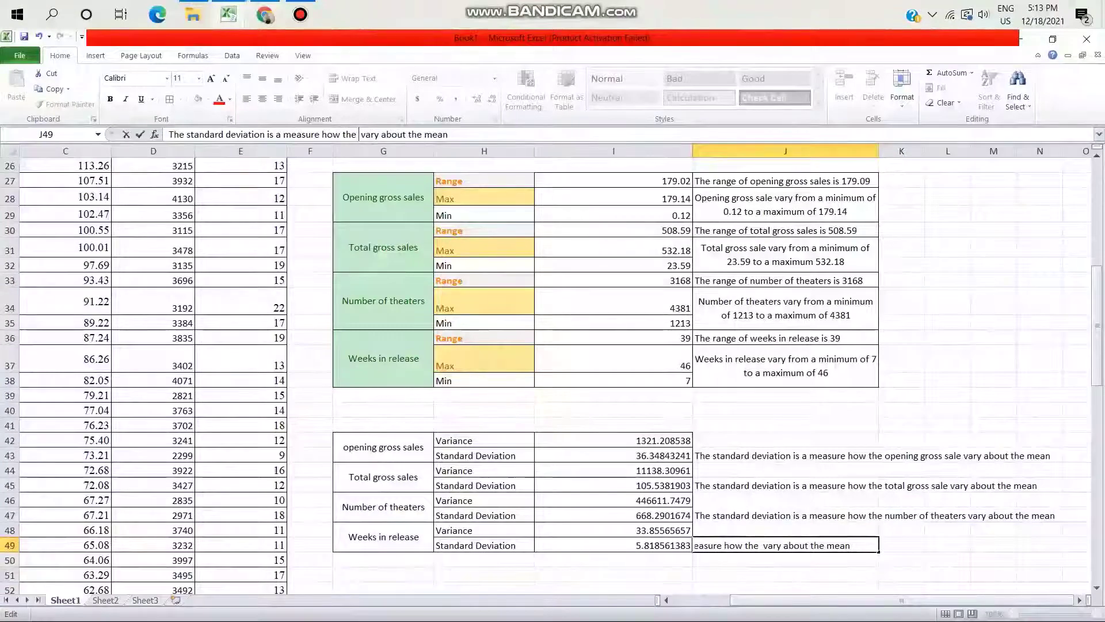
text(wee)
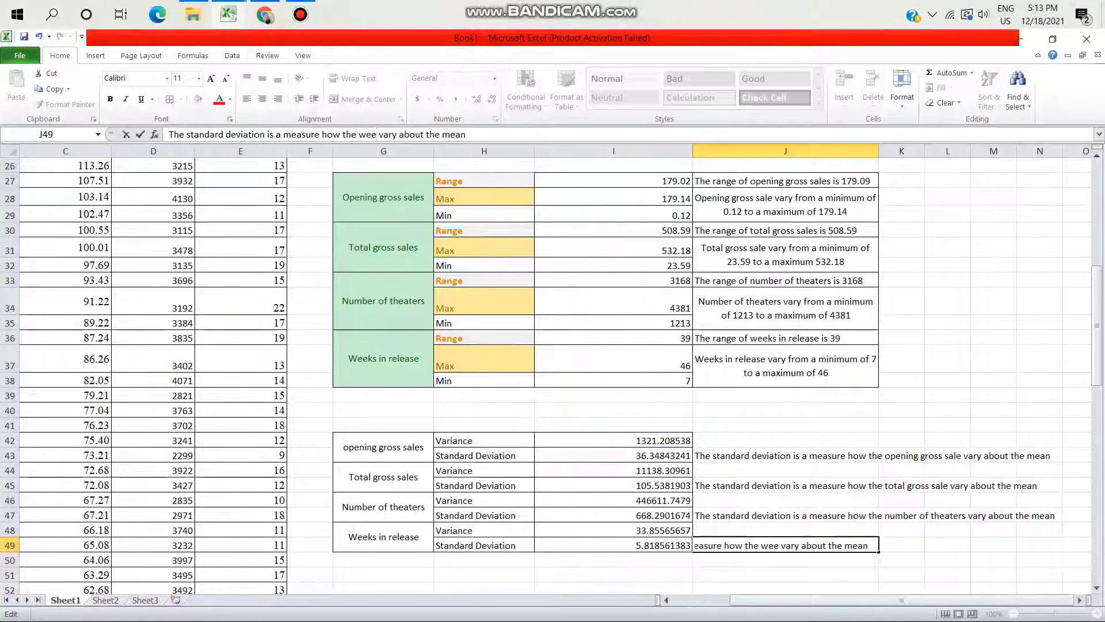
text(ks in re)
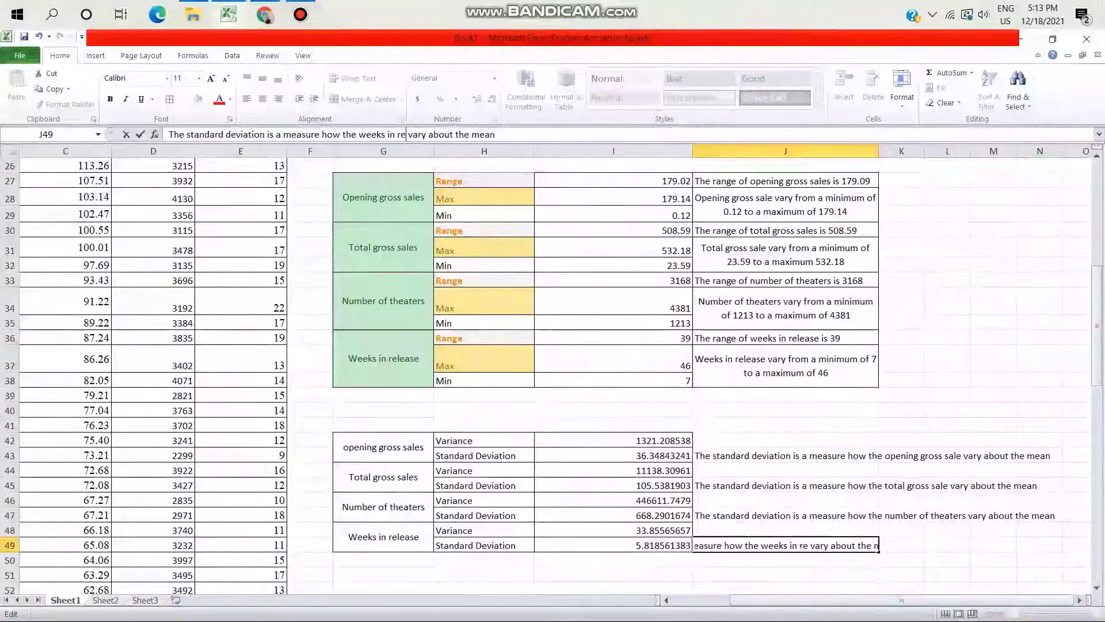
text(lease)
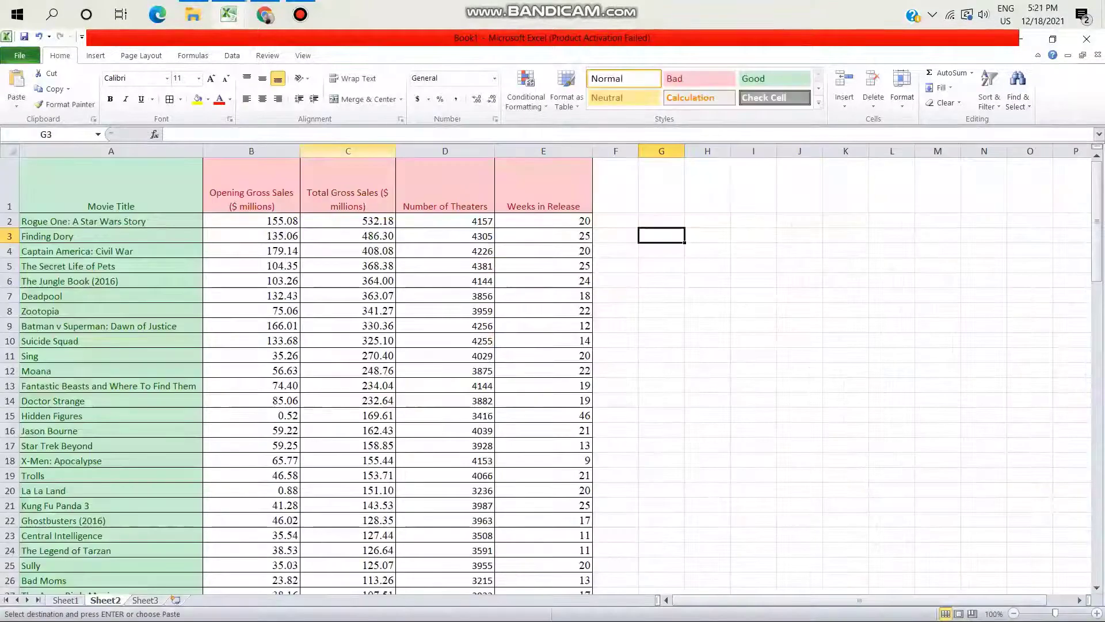
Insert a blank column before Total Gross Sales and another before Number of Theaters on Sheet2
click(348, 150)
right_click(347, 151)
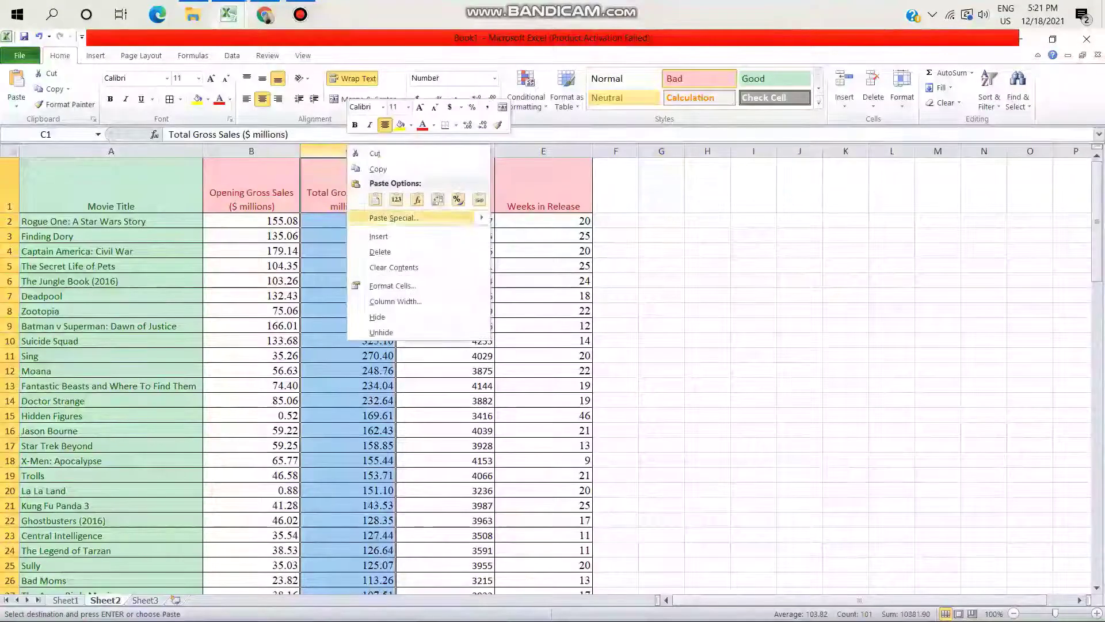
click(379, 236)
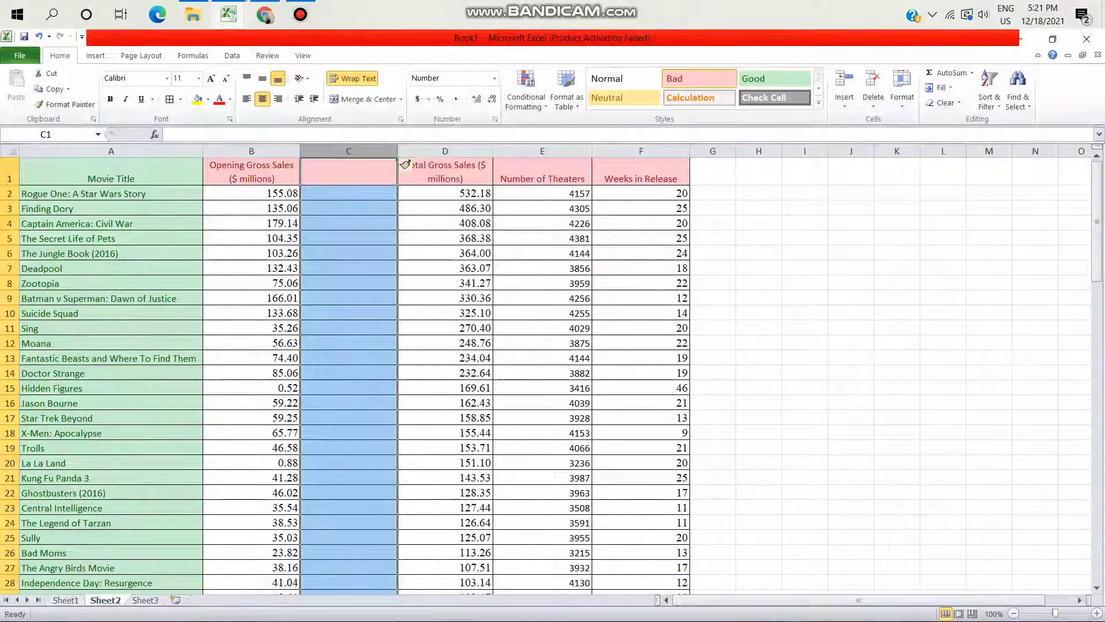
click(543, 151)
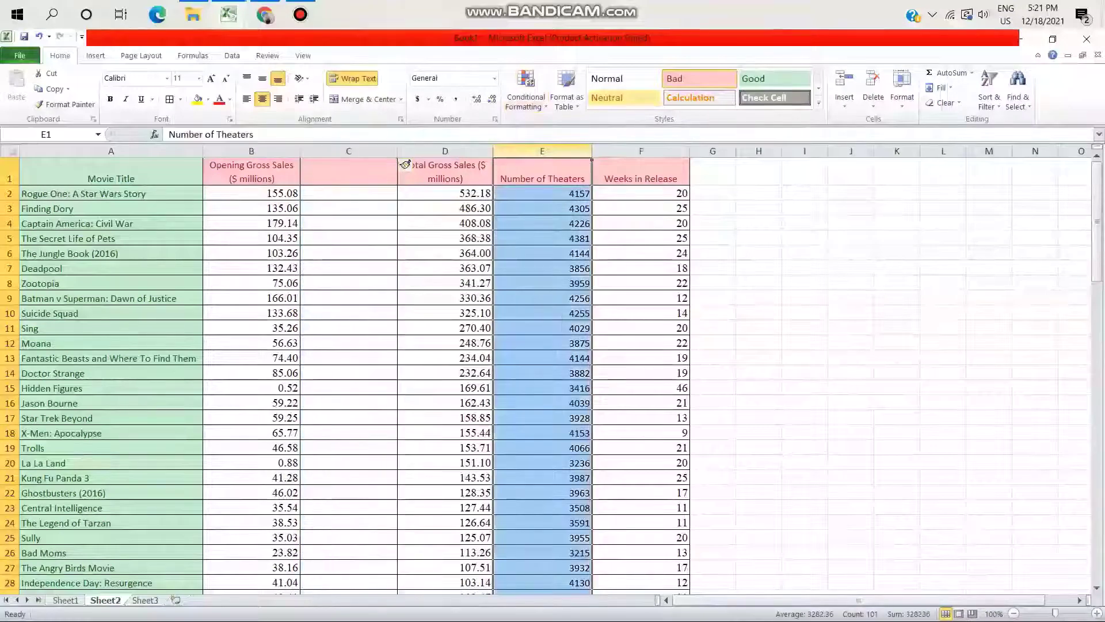
right_click(554, 151)
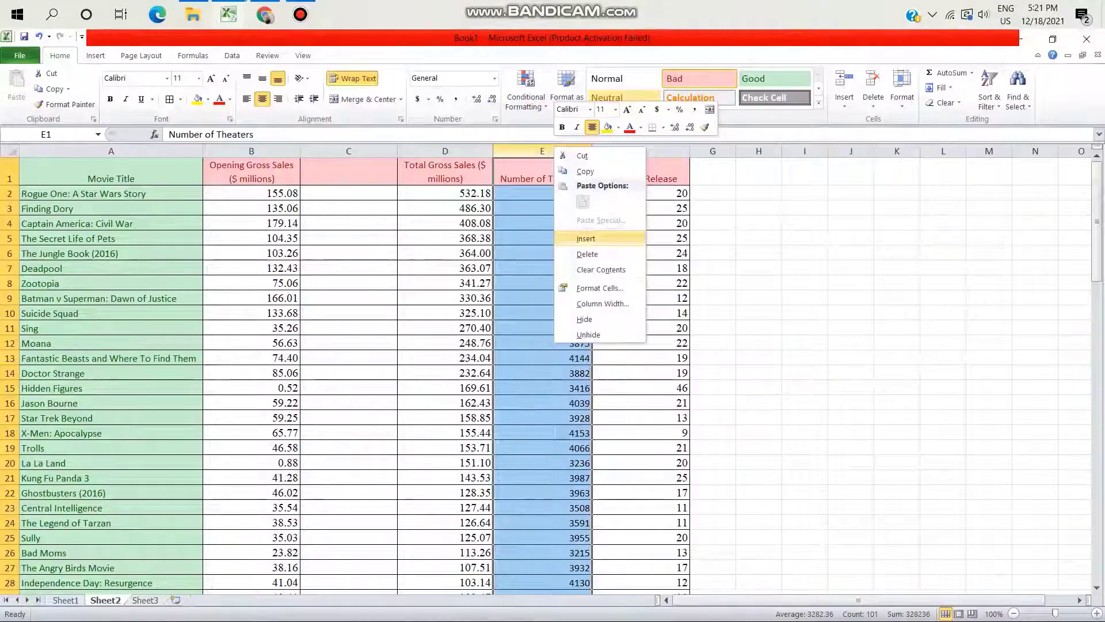
click(586, 238)
Enter the header "Z score of opening gross sale" in C1
click(349, 171)
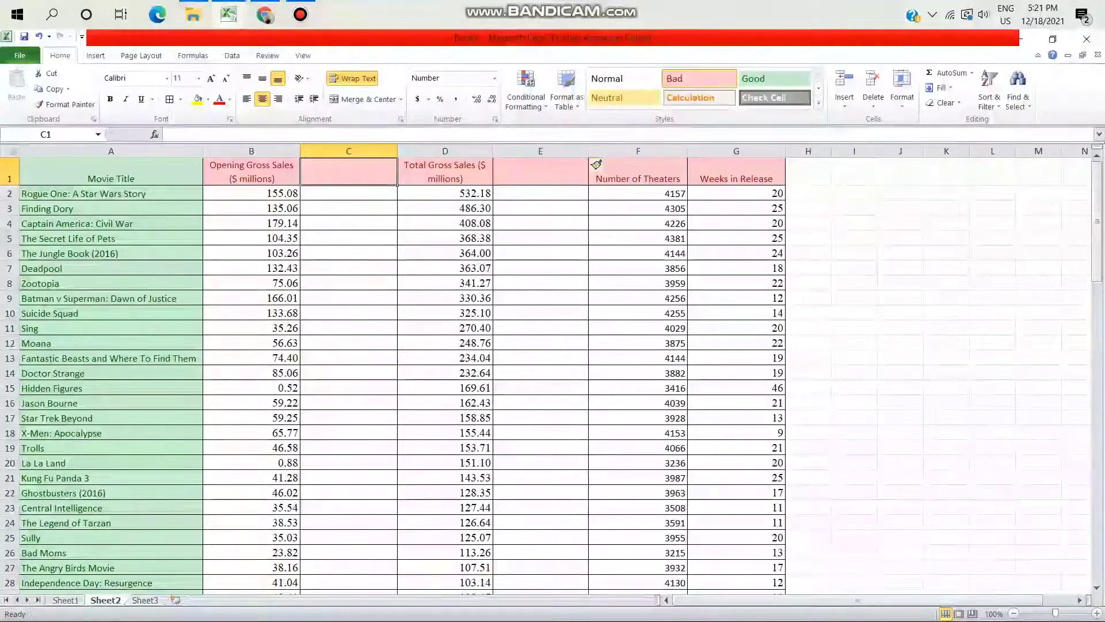
text(Z)
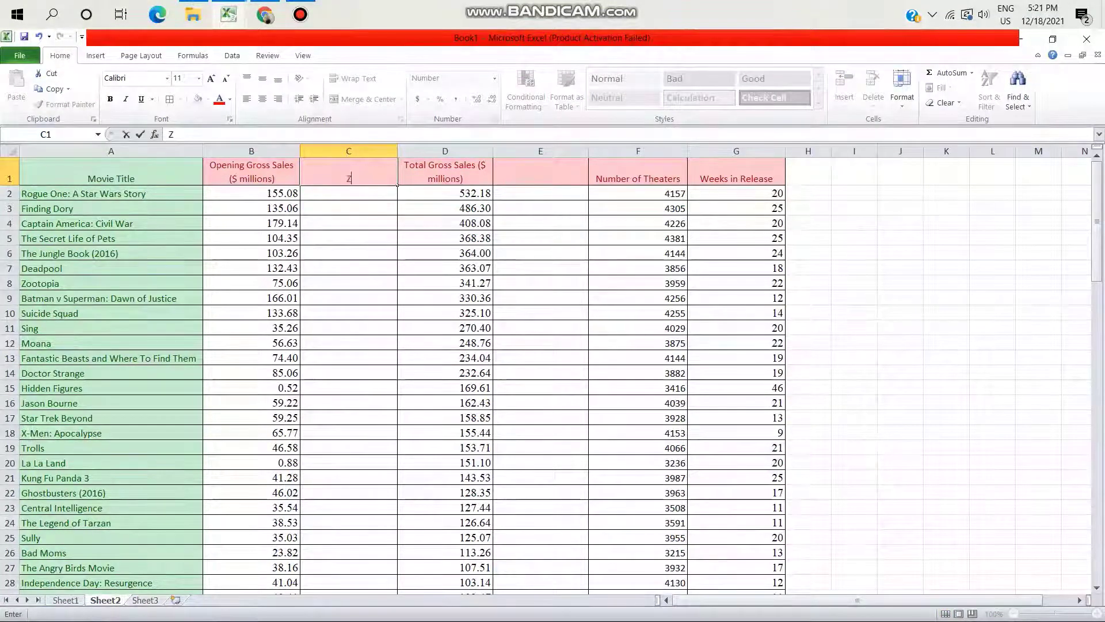
text( score)
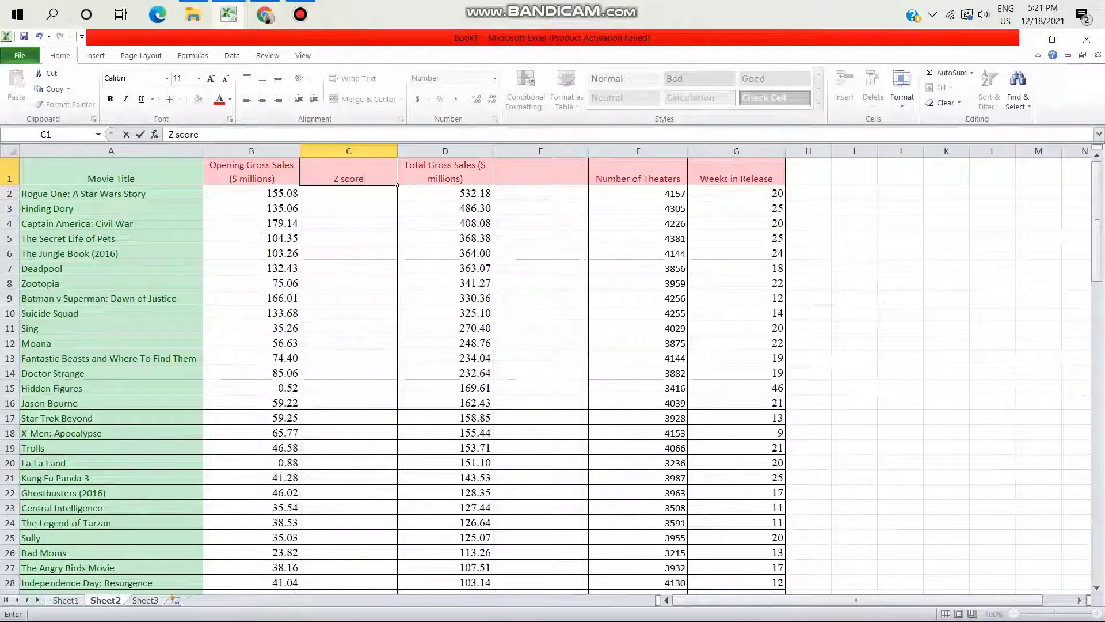
text( of o)
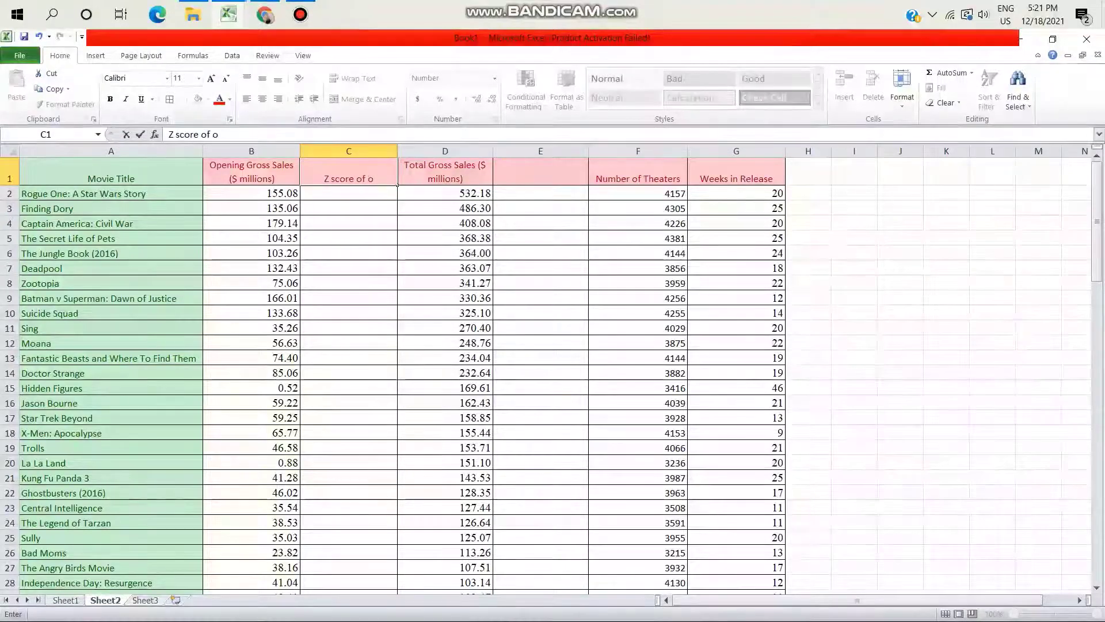
text(pening)
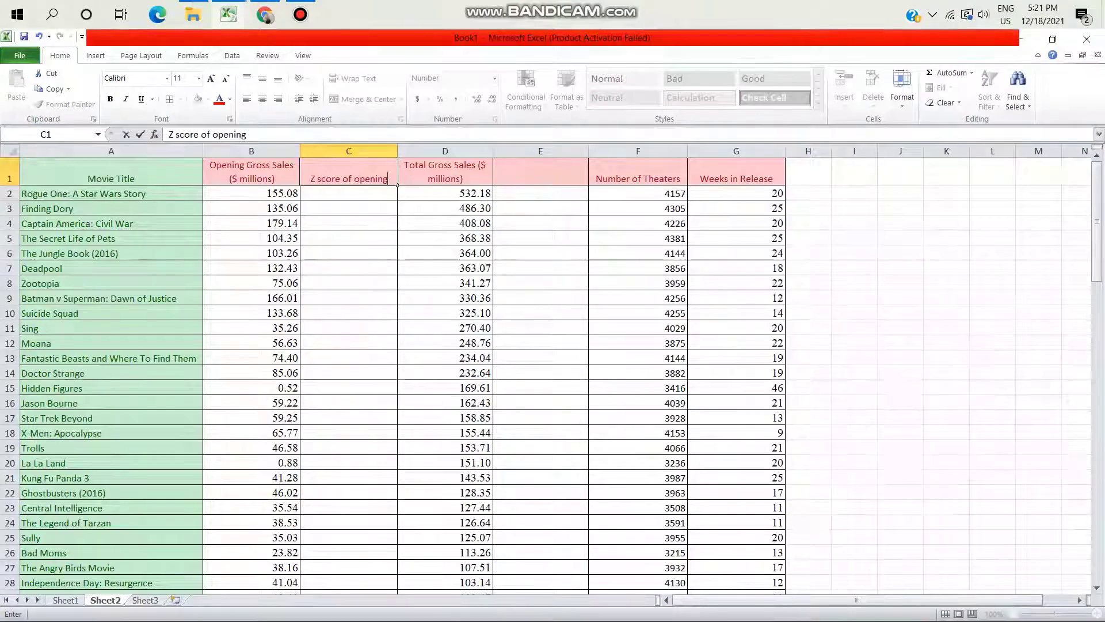
text( gro)
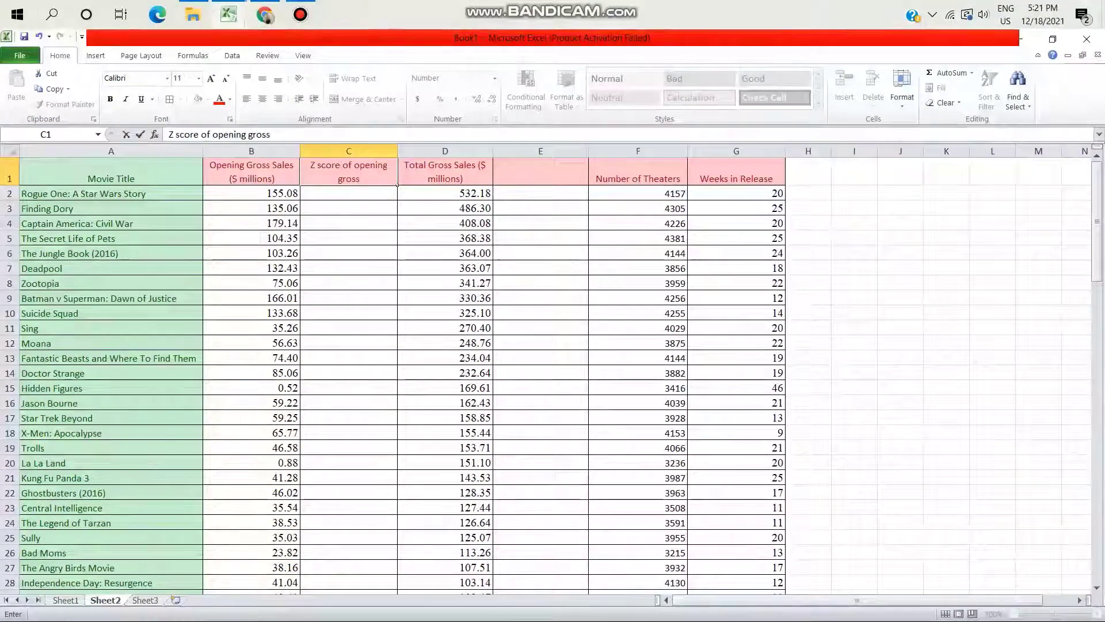
text(sale)
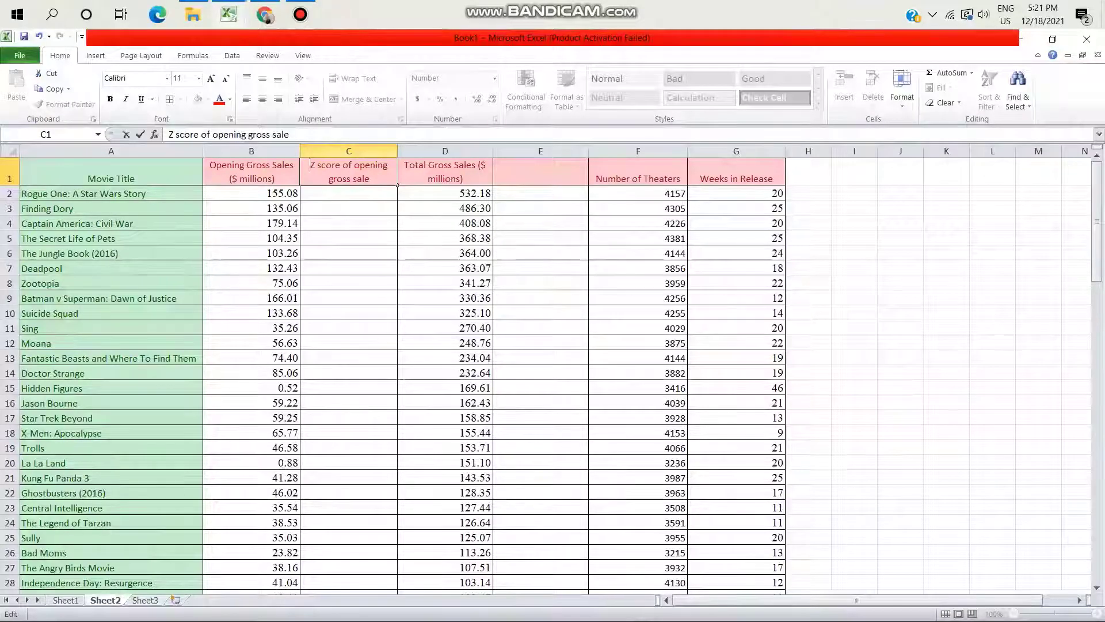
text(abso)
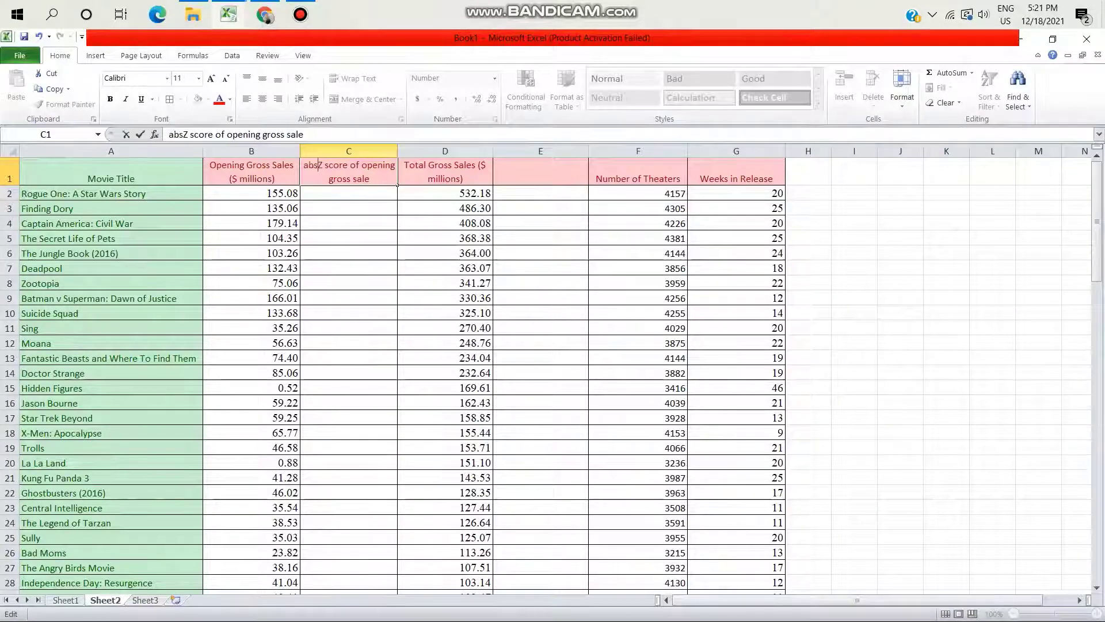
text(lute )
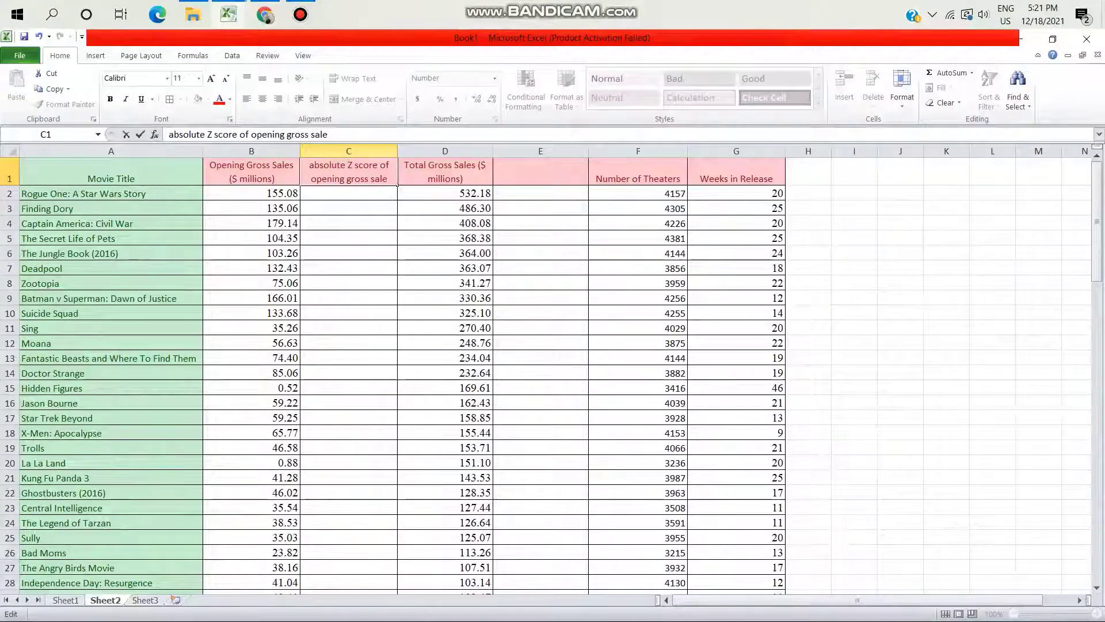
text(value )
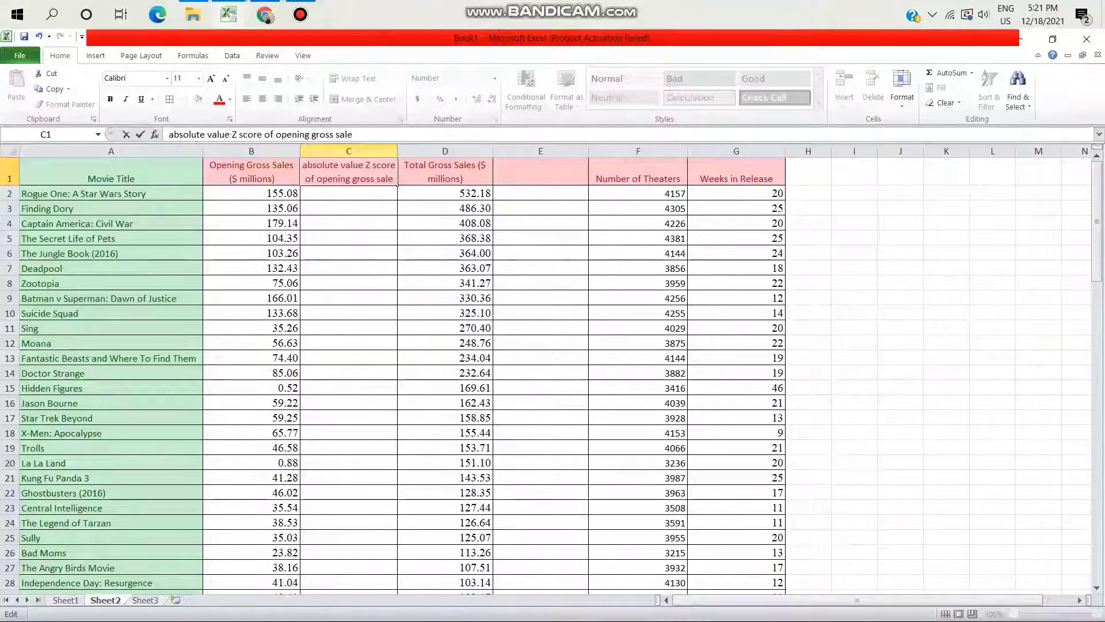
text(of)
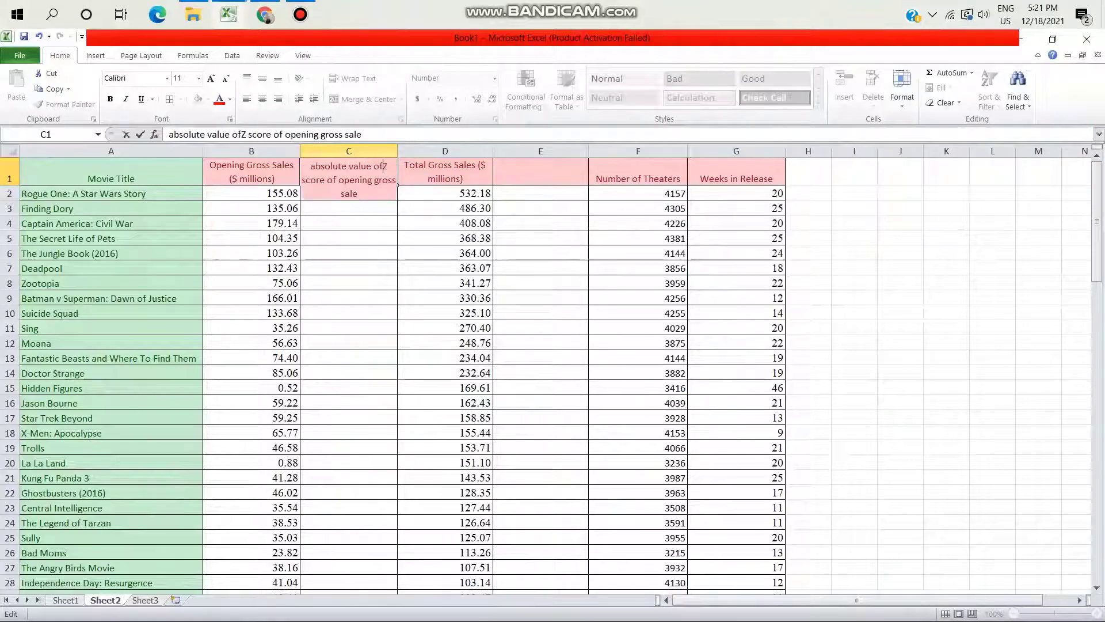
Add "absolute value of" in front of the Z score header text in C1
key(Return)
key(Return)
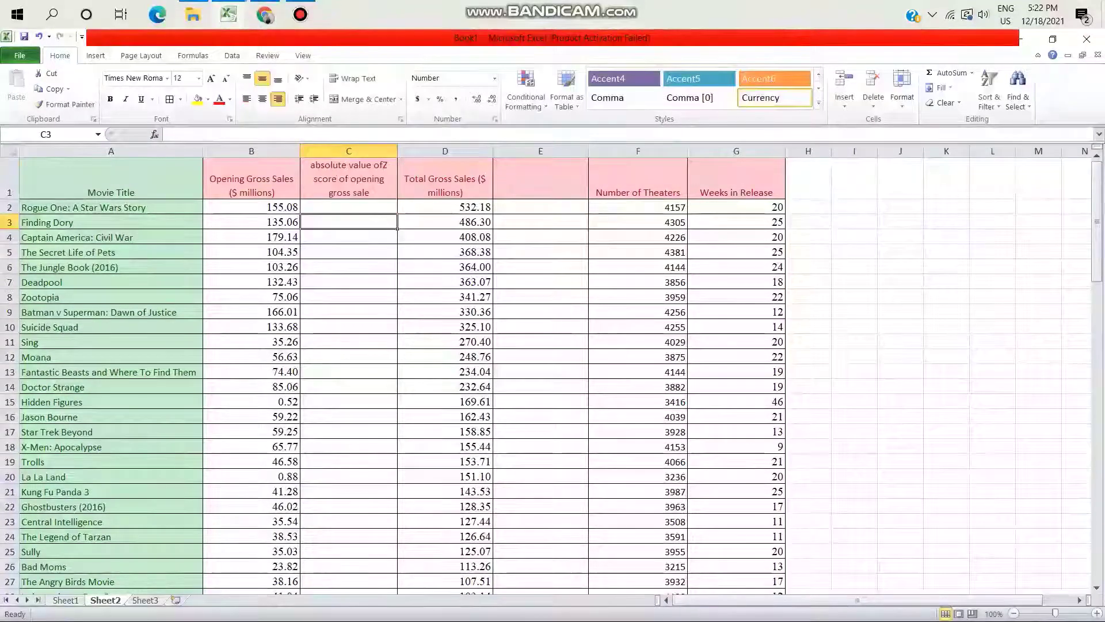
Apply the Calculation cell style to the header cells C1 and E1
click(349, 179)
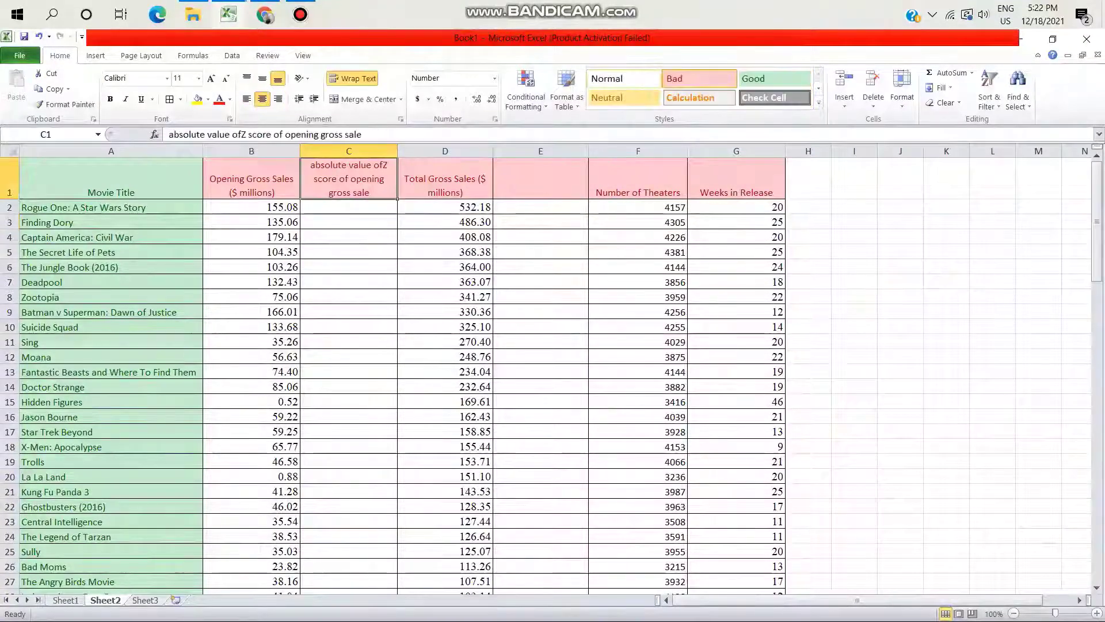
click(699, 98)
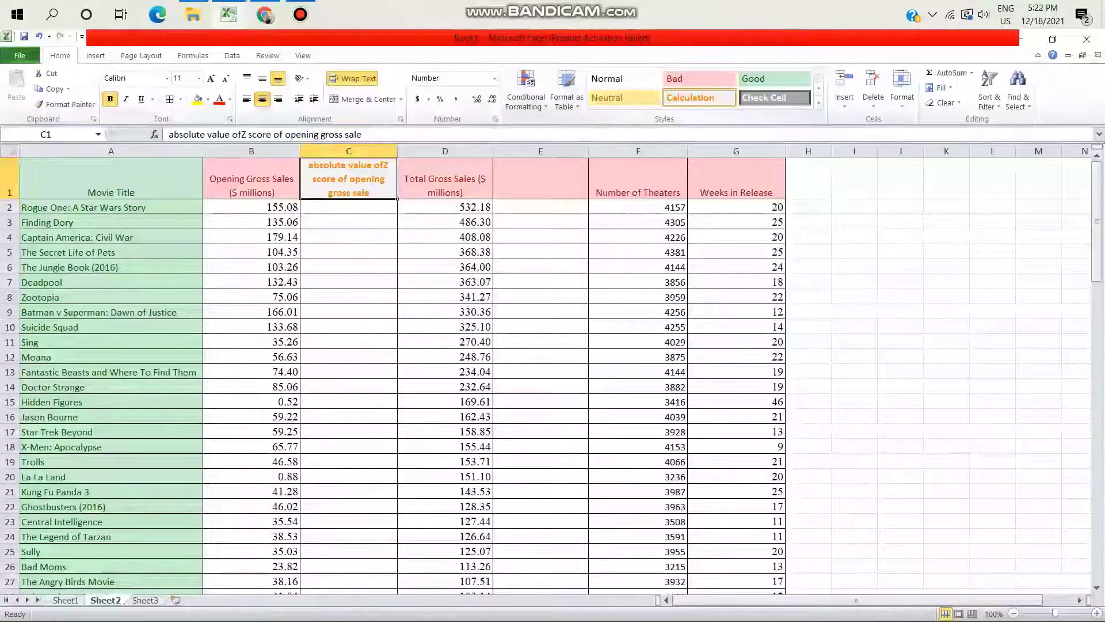
click(541, 179)
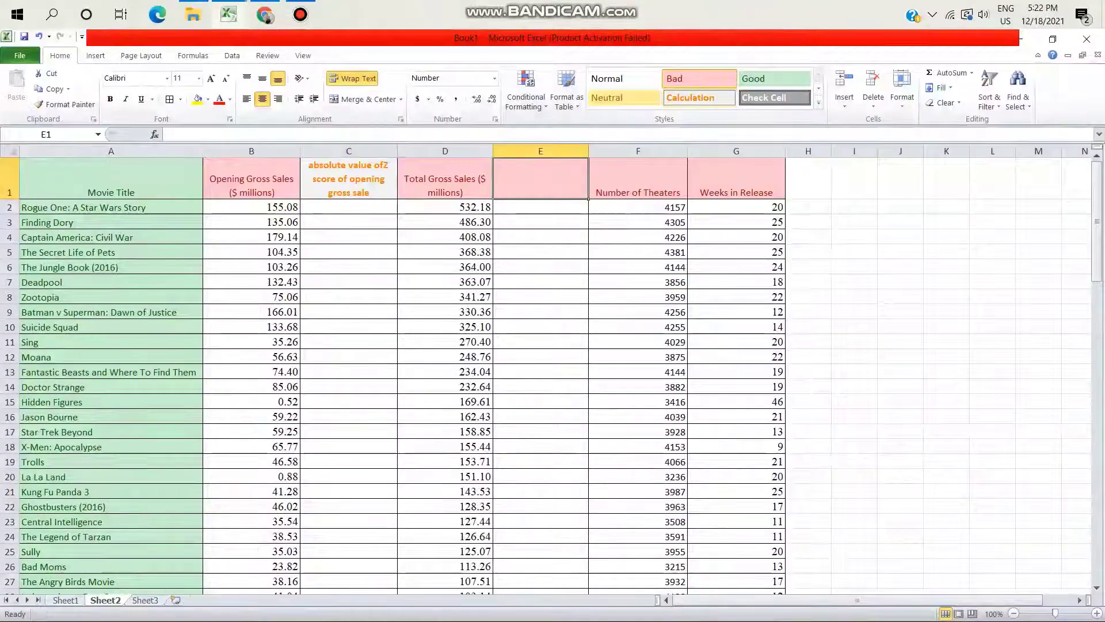
click(699, 98)
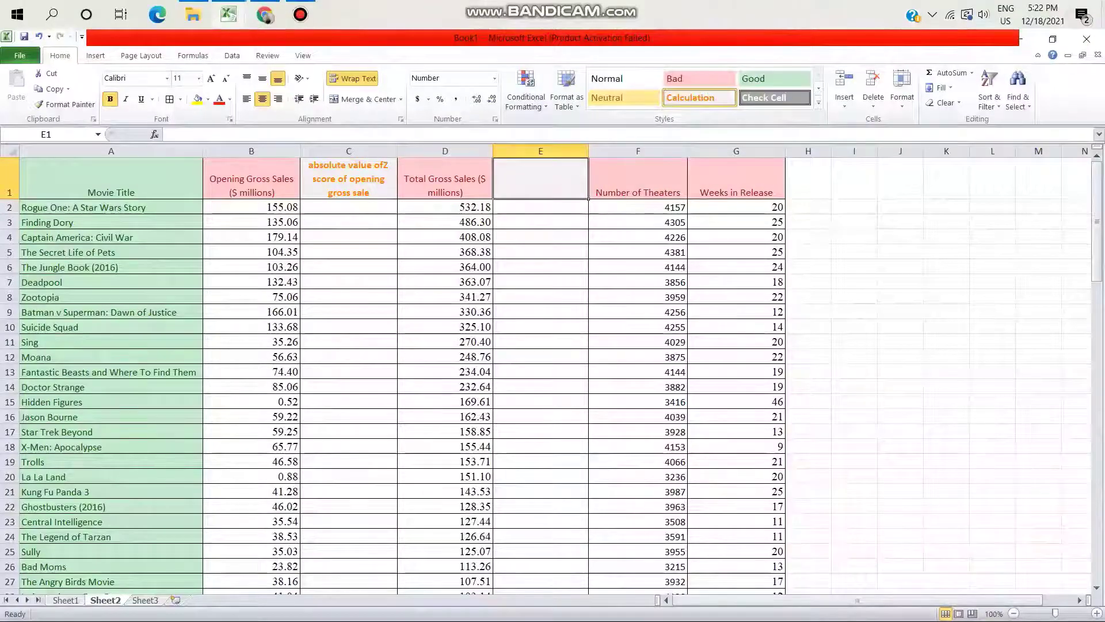
Begin the E1 header with "absolute value" and add the missing space before "Z" in the C1 header
text(ab)
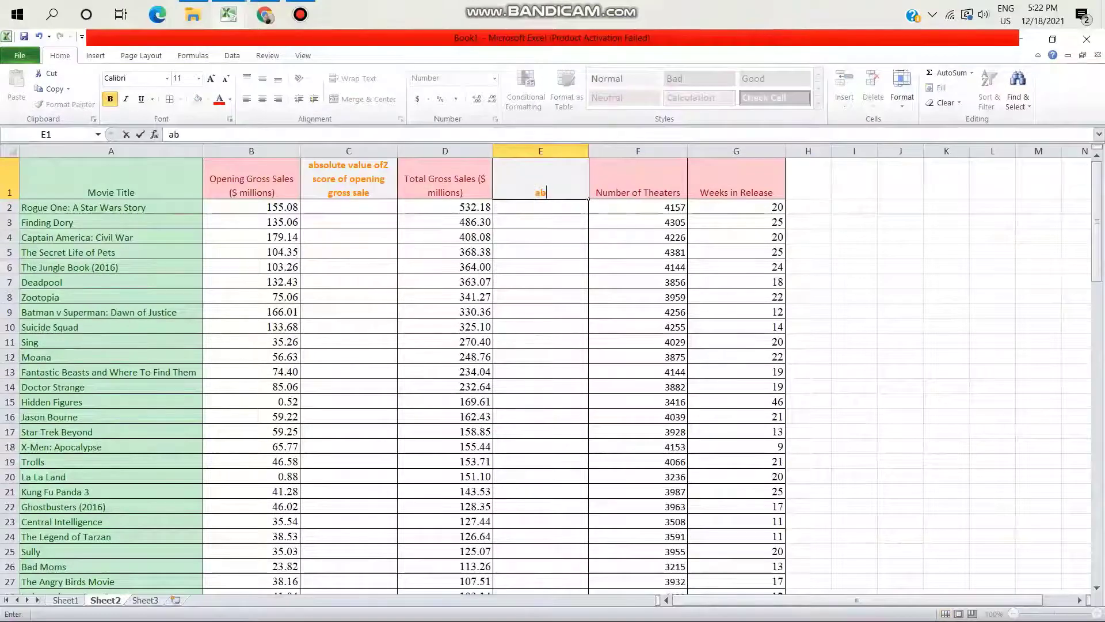
text(solute)
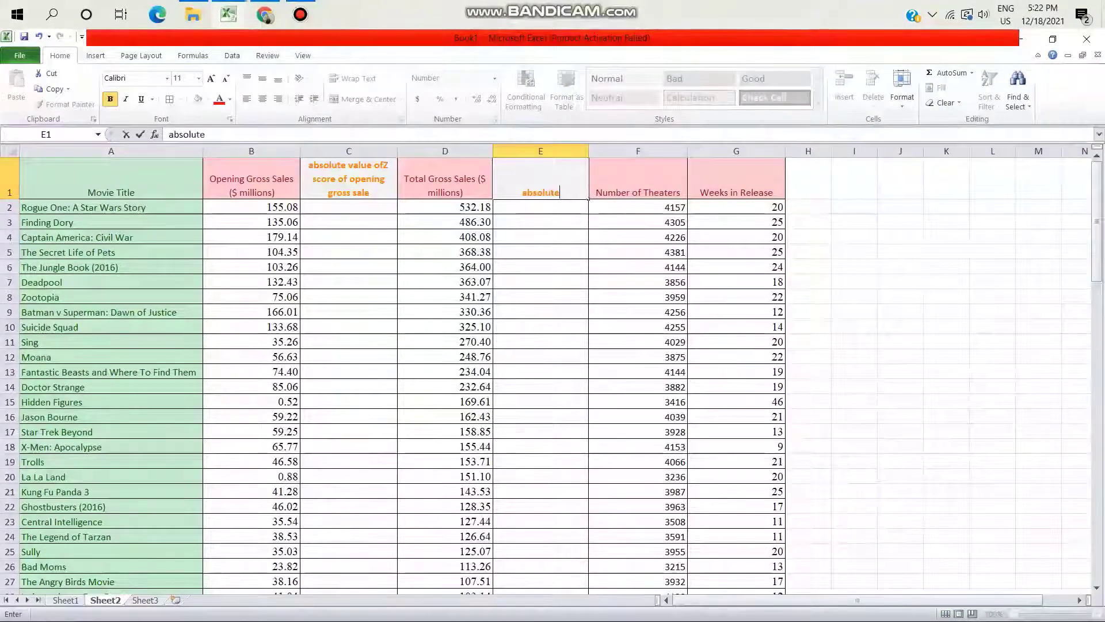
text( value)
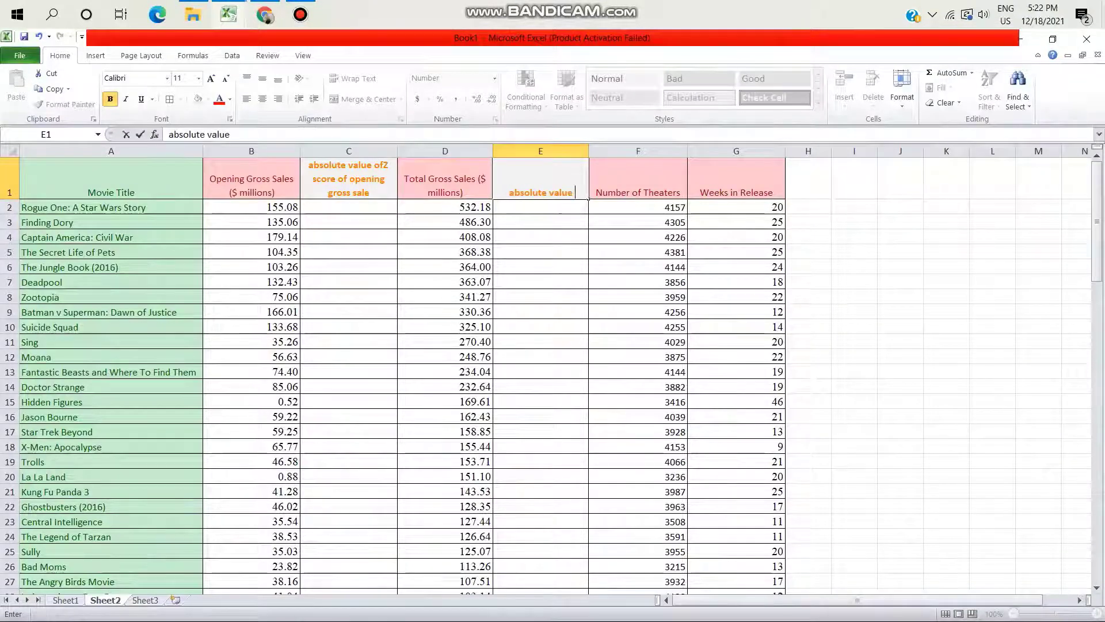
click(348, 179)
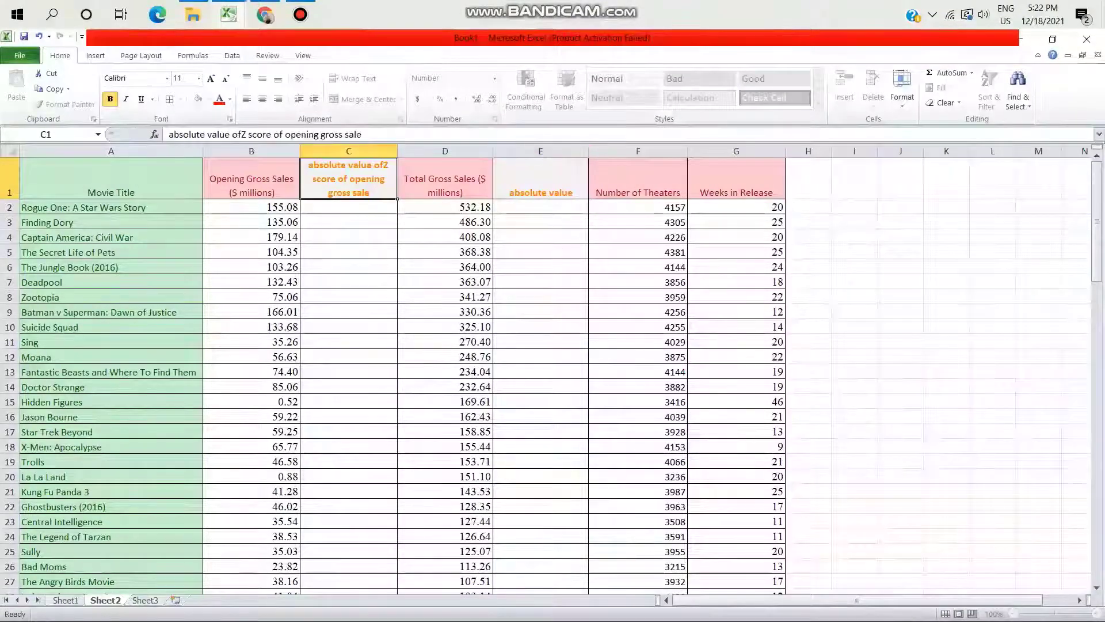
click(243, 134)
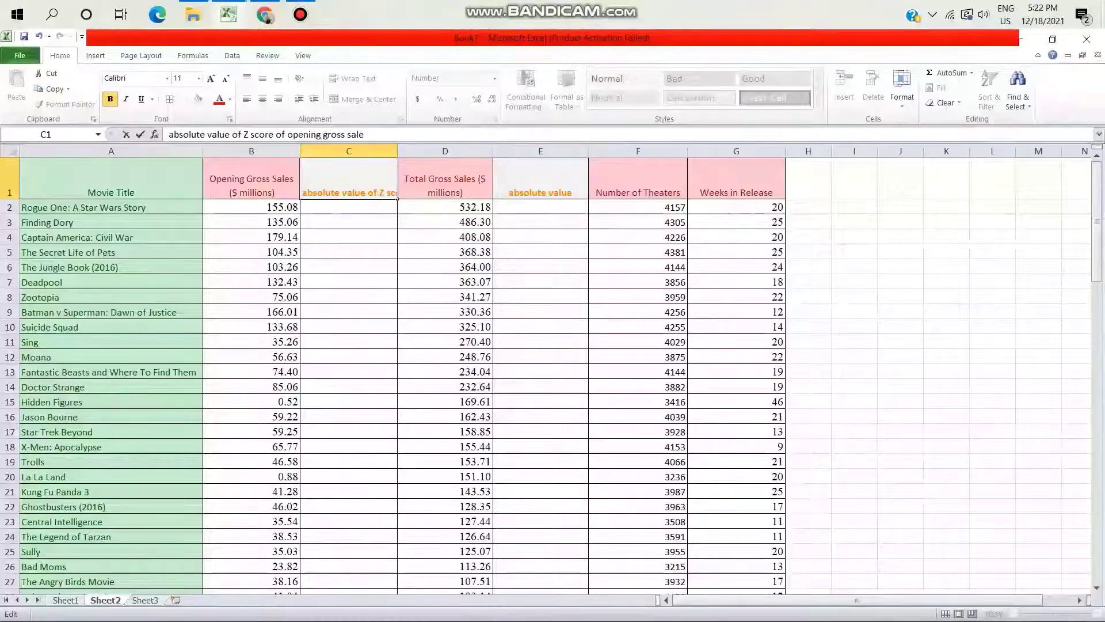
Complete the E1 header as "absolute value of z score of total gross sales"
click(586, 196)
key(F2)
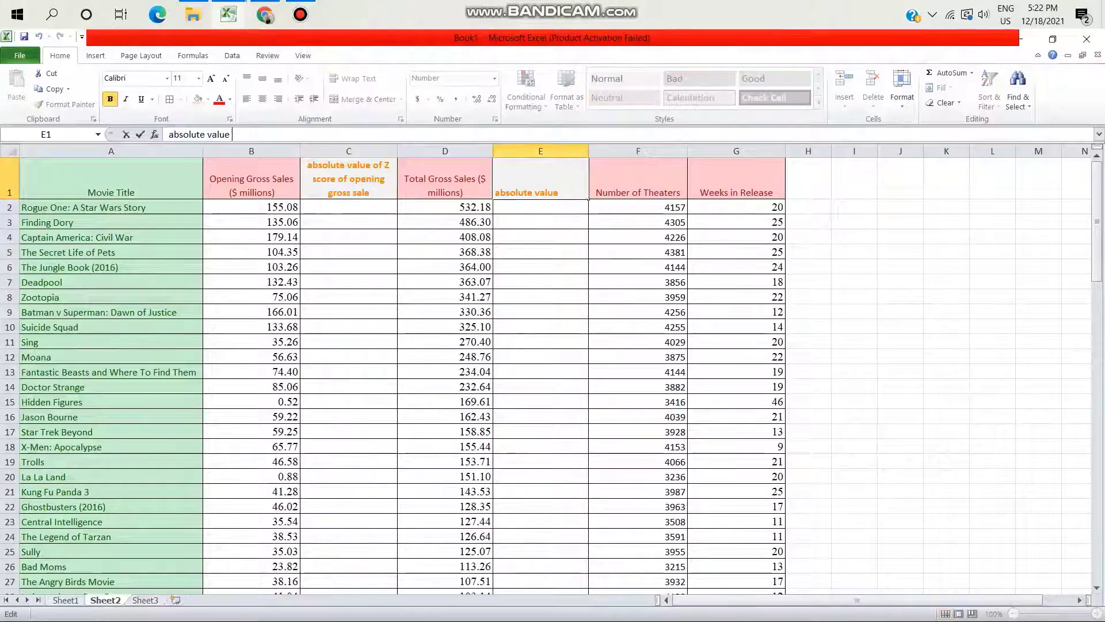
text(of x)
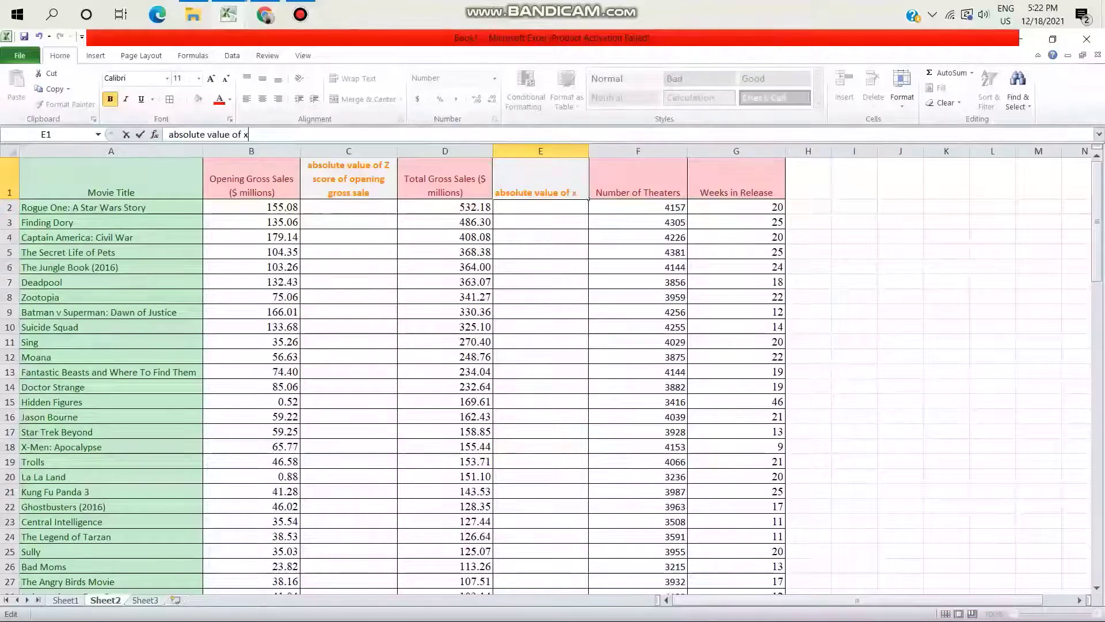
key(BackSpace)
text(z sv)
key(BackSpace)
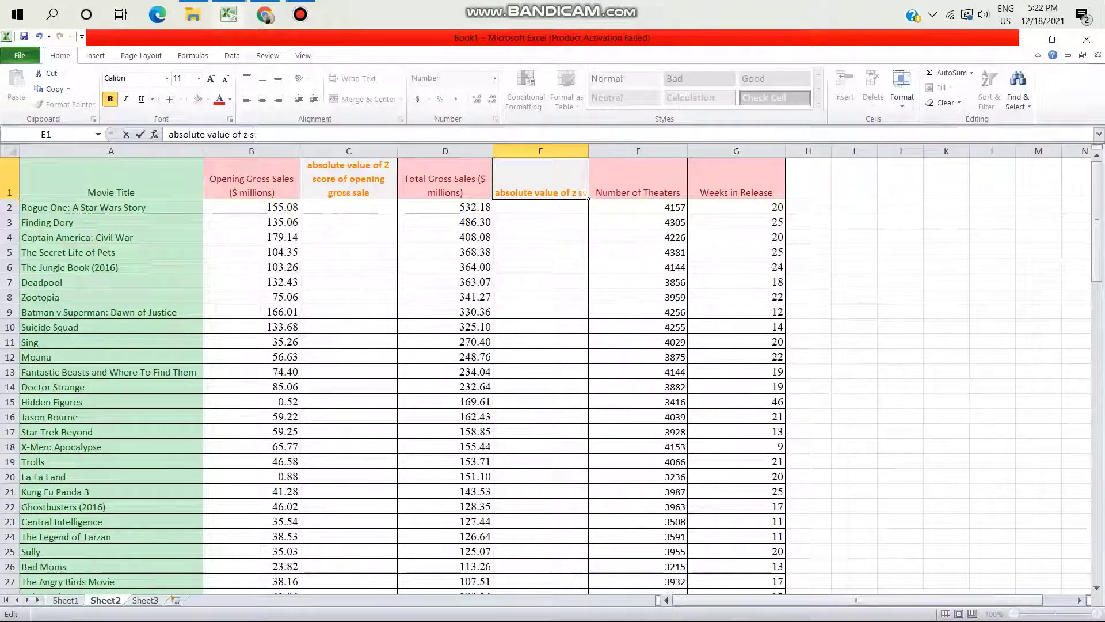
text(core)
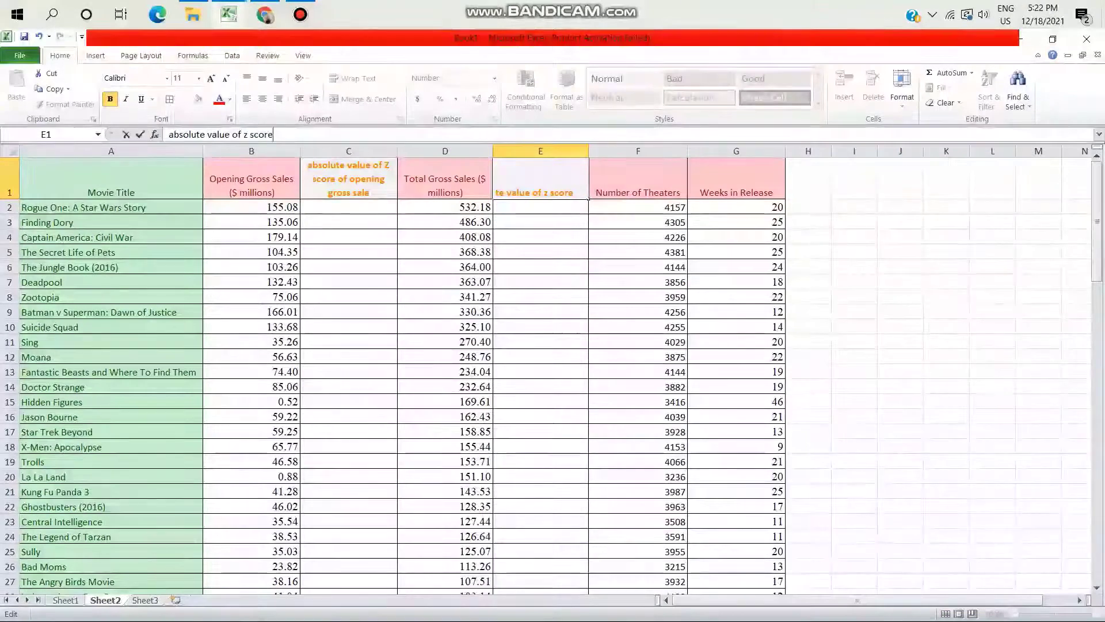
text( of t)
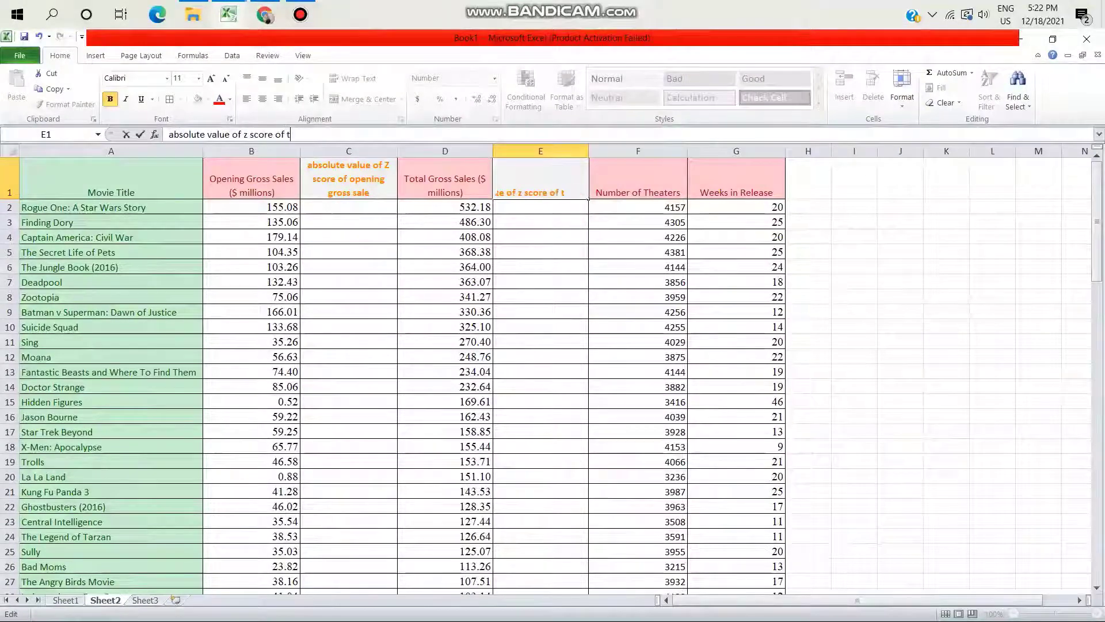
text(ota)
key(BackSpace)
text(tal)
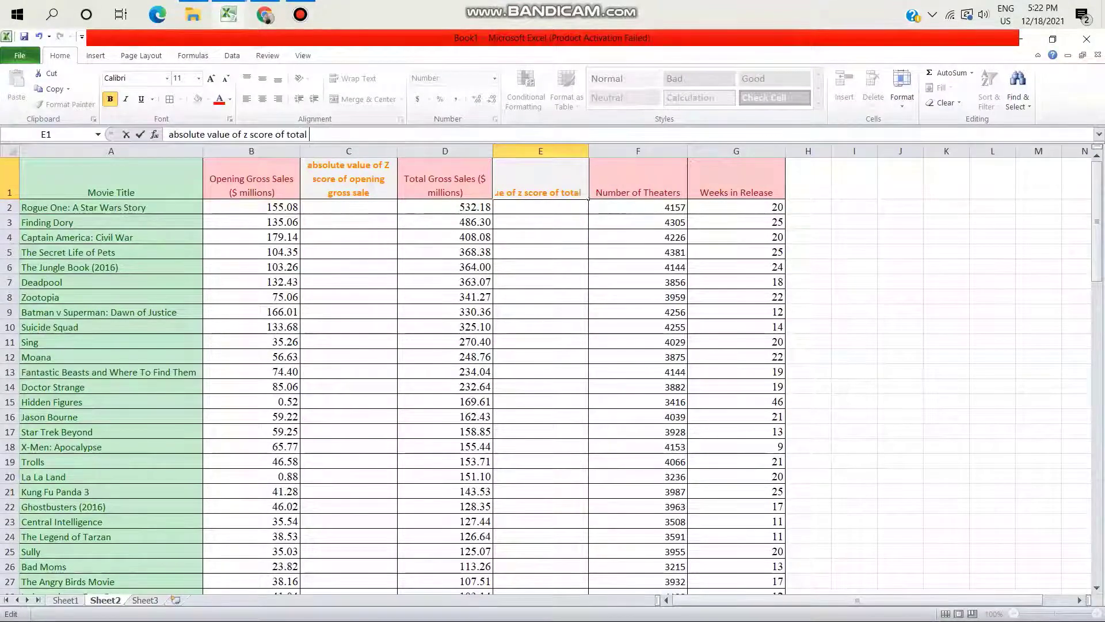
text( of op)
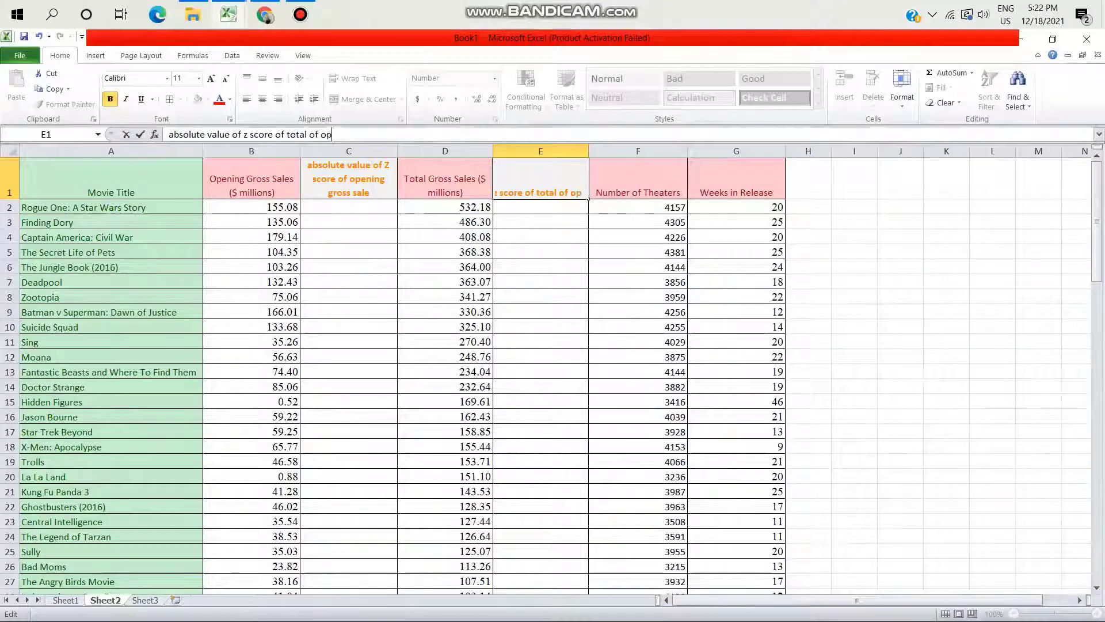
text(ening)
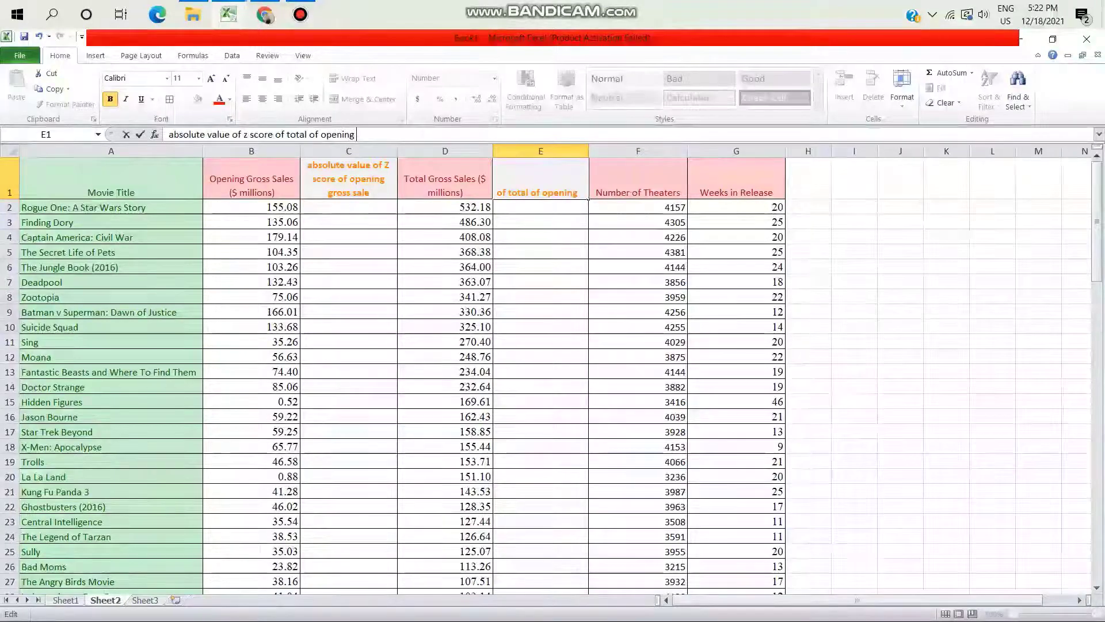
key(BackSpace)
key(BackSpace)
key(BackSpace)
key(BackSpace)
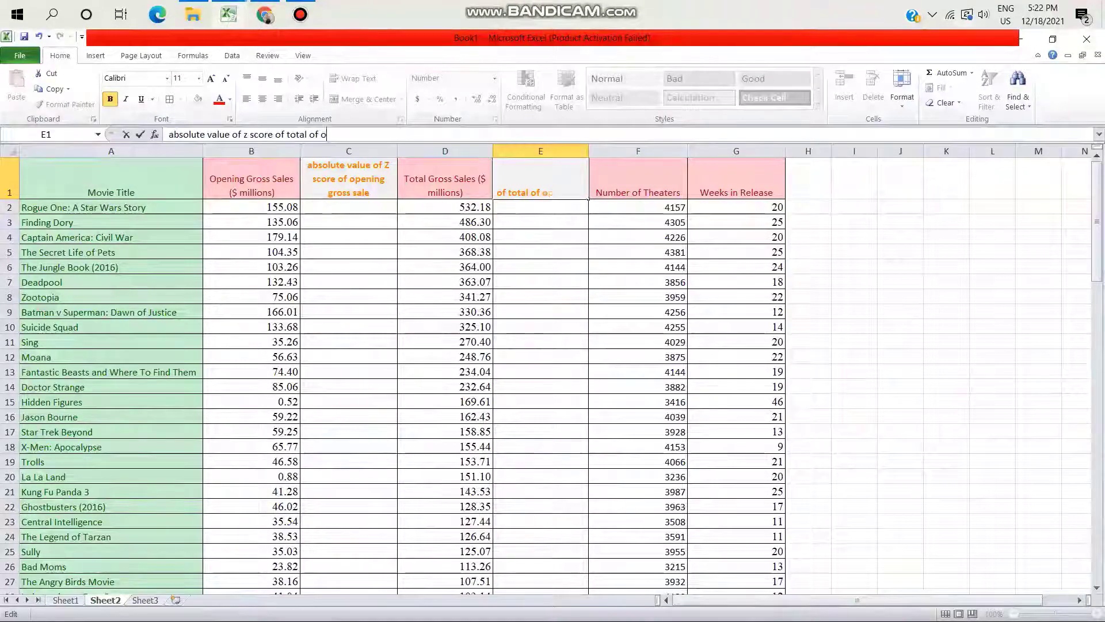
key(BackSpace)
key(BackSpace)
key(BackSpace)
text(g)
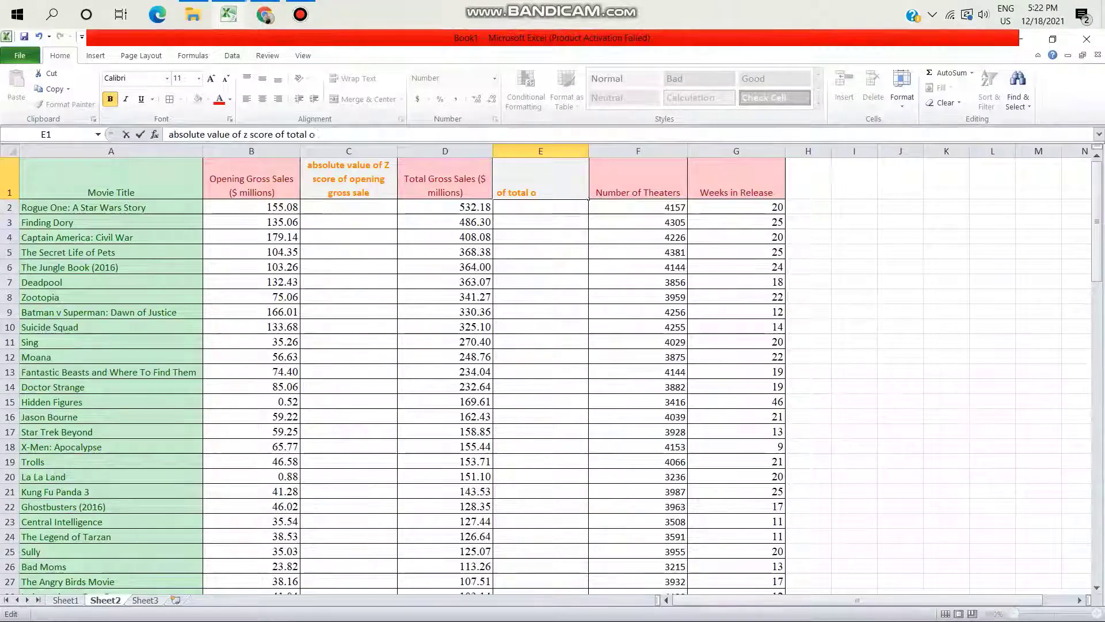
text(ross)
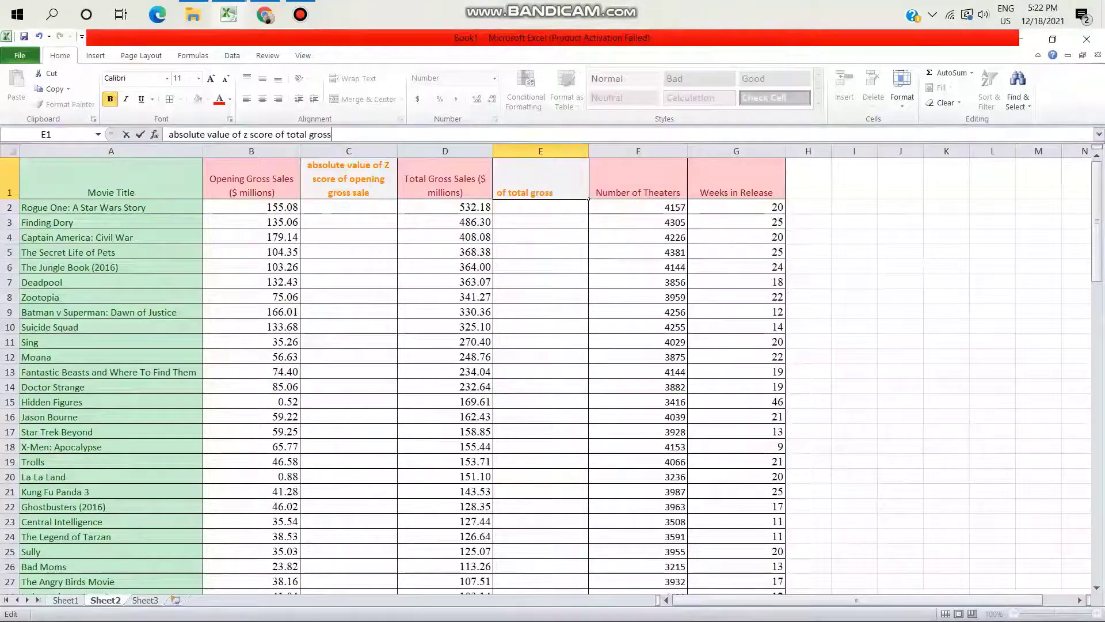
text( sales)
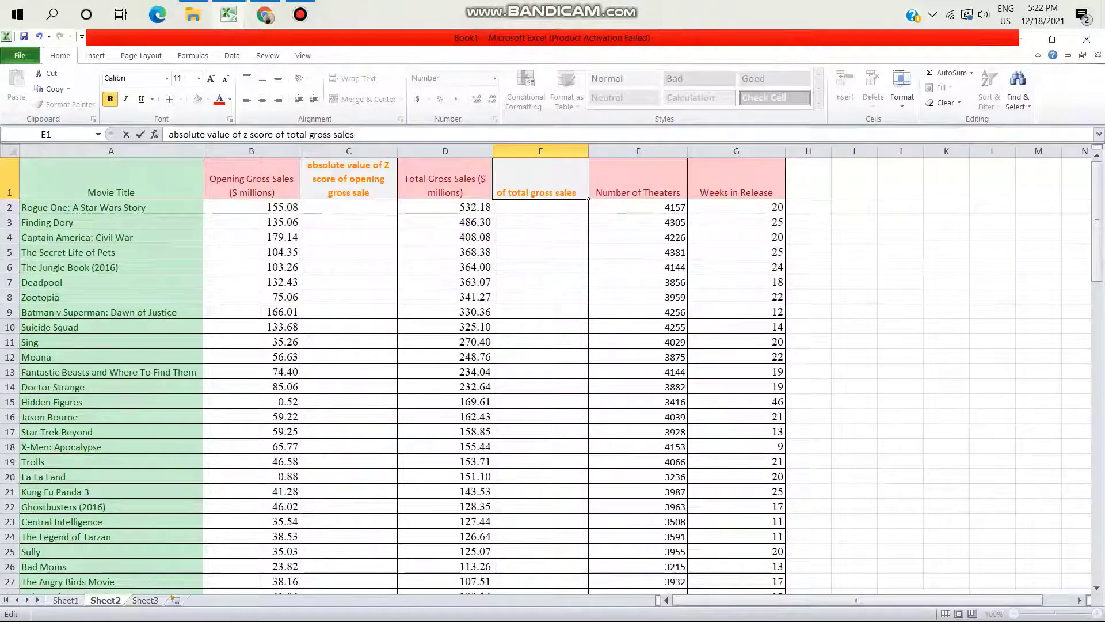
key(Return)
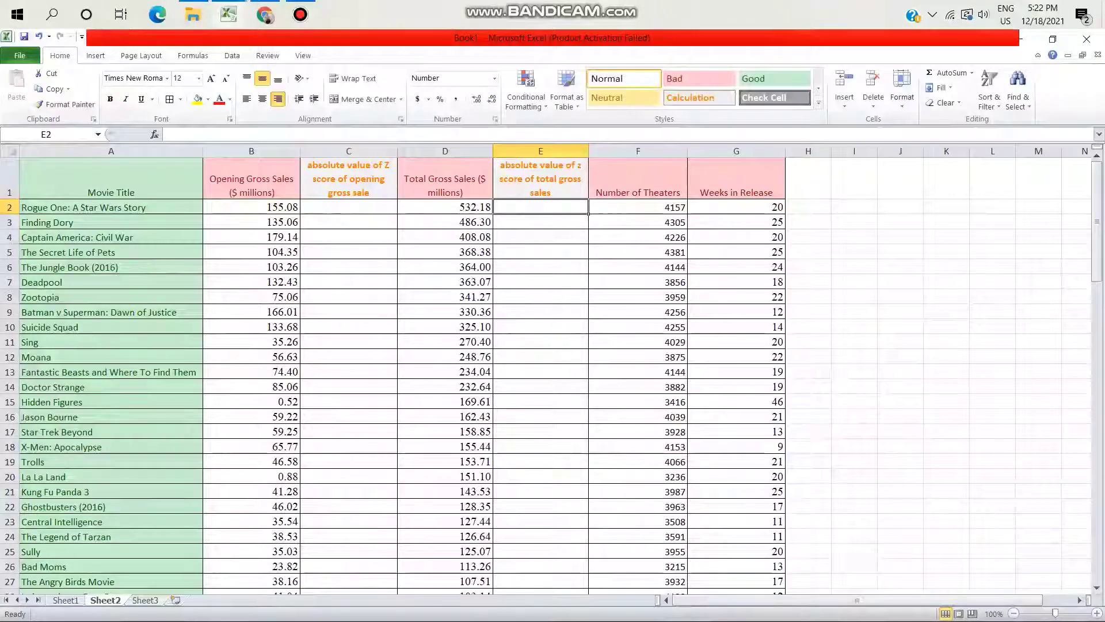
Change "sale" to "sales" at the end of the Z score header in C1
click(348, 179)
key(F2)
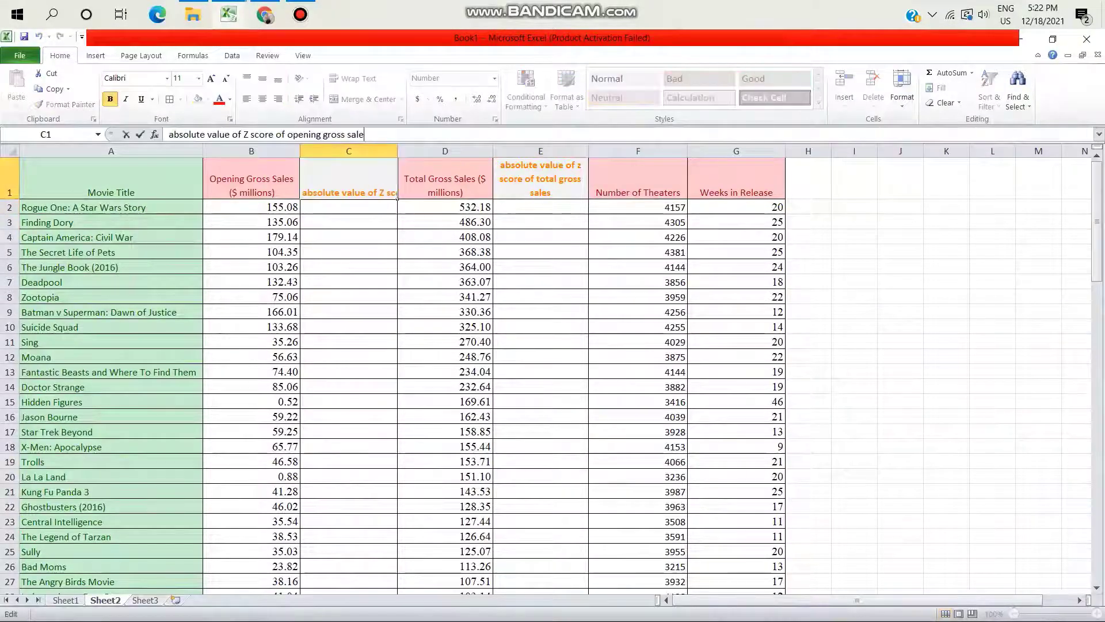
text(s)
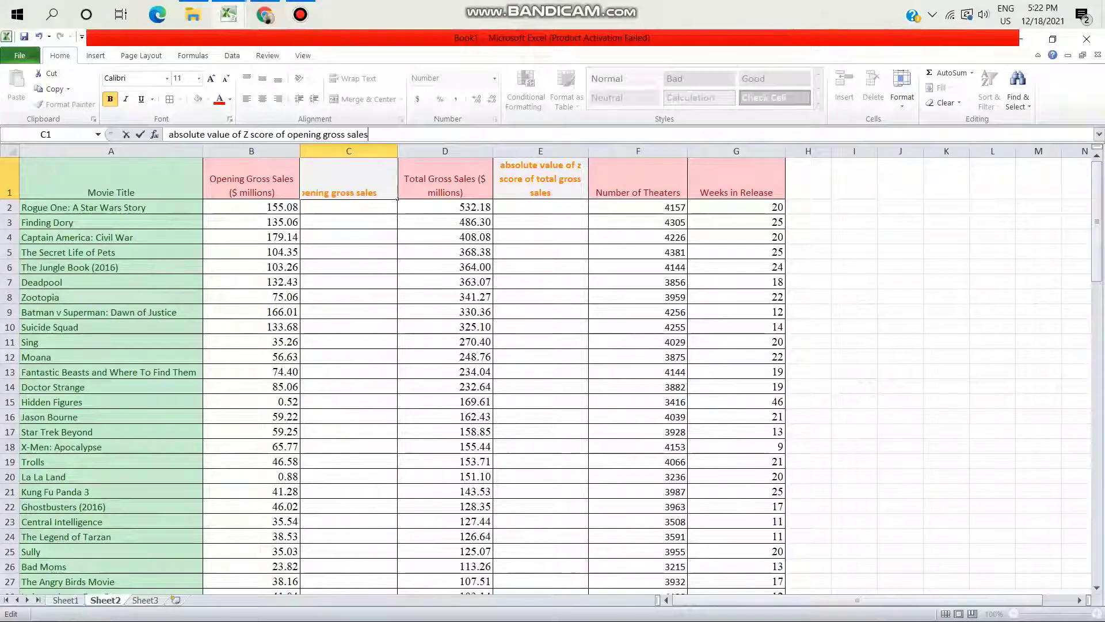
key(Return)
Start a formula in C2 subtracting the opening gross sales mean cell from B2, written as =(B2-Sheet2!H6)
text(=)
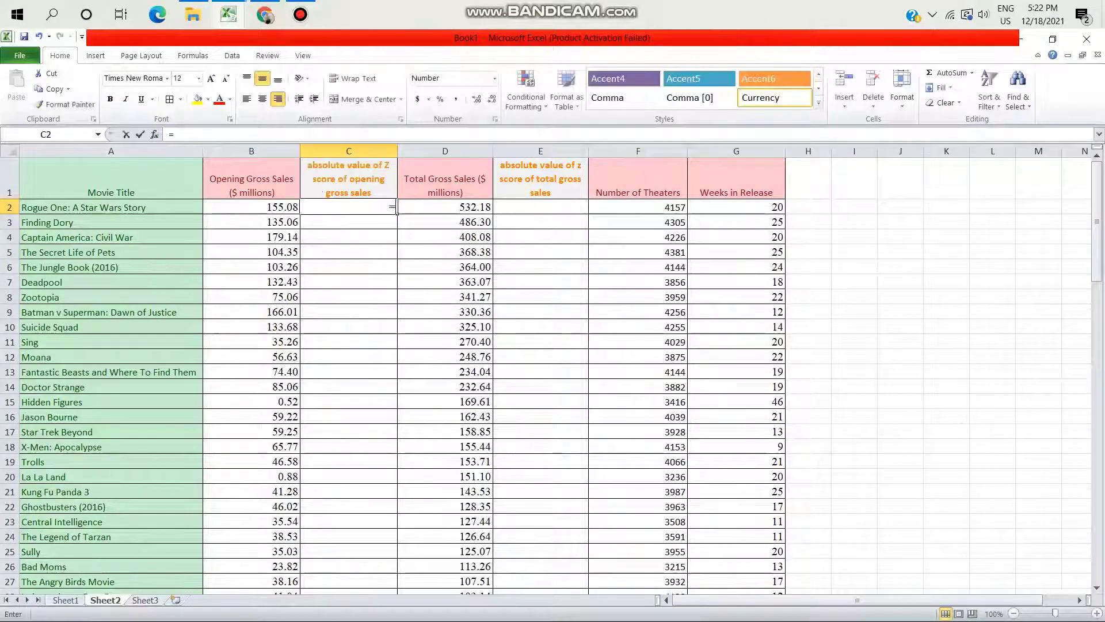
text(()
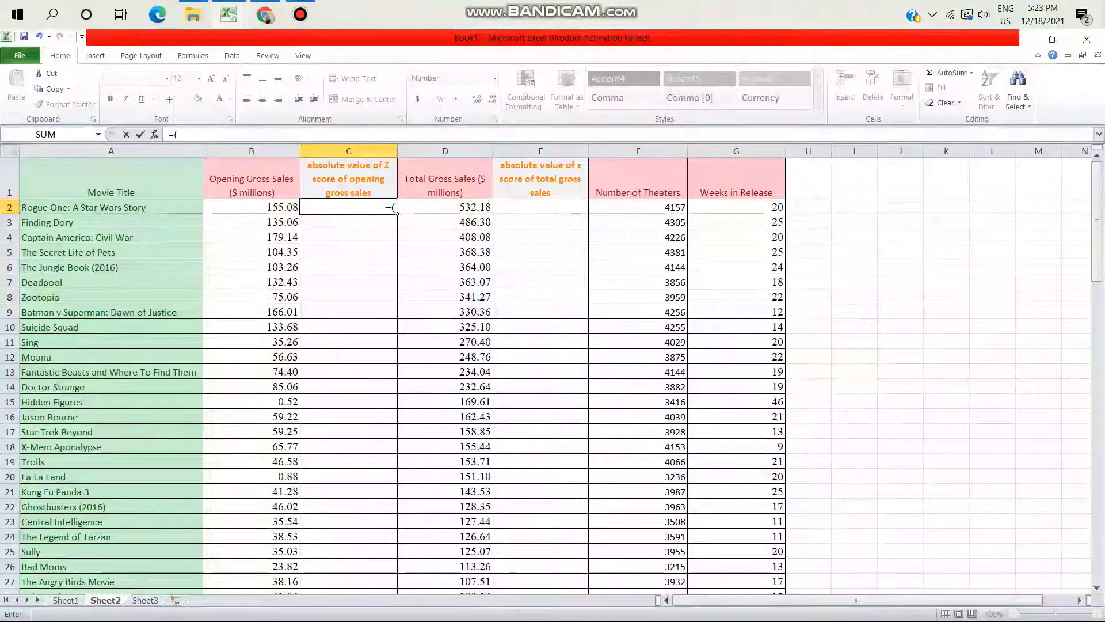
text(B2-)
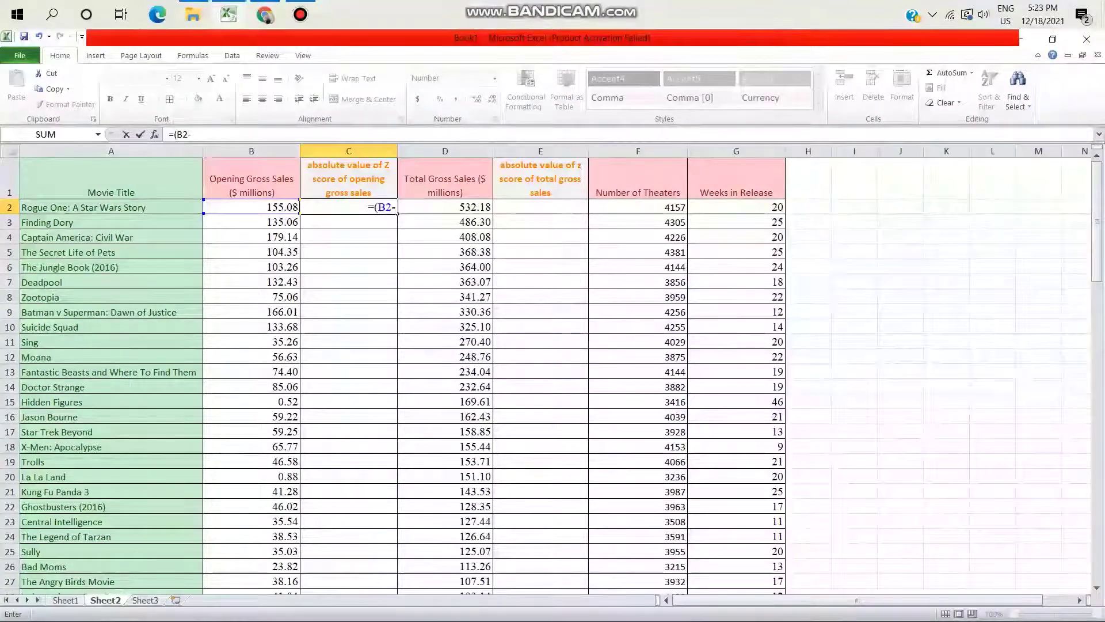
key(ctrl+Page_Up)
scroll(553, 374, up, 13)
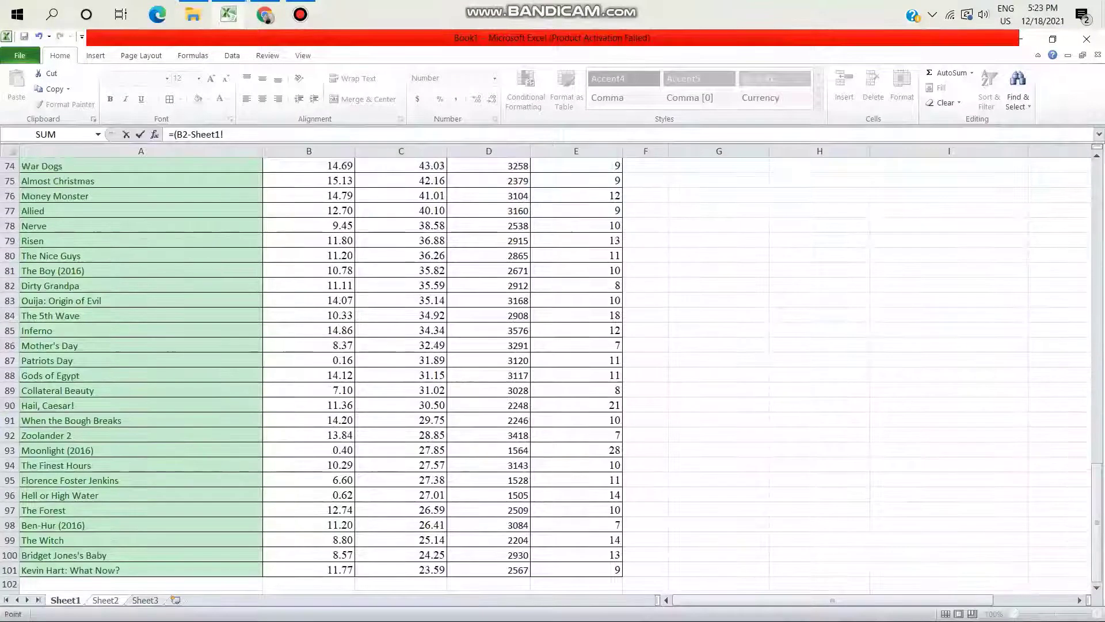
scroll(553, 374, up, 10)
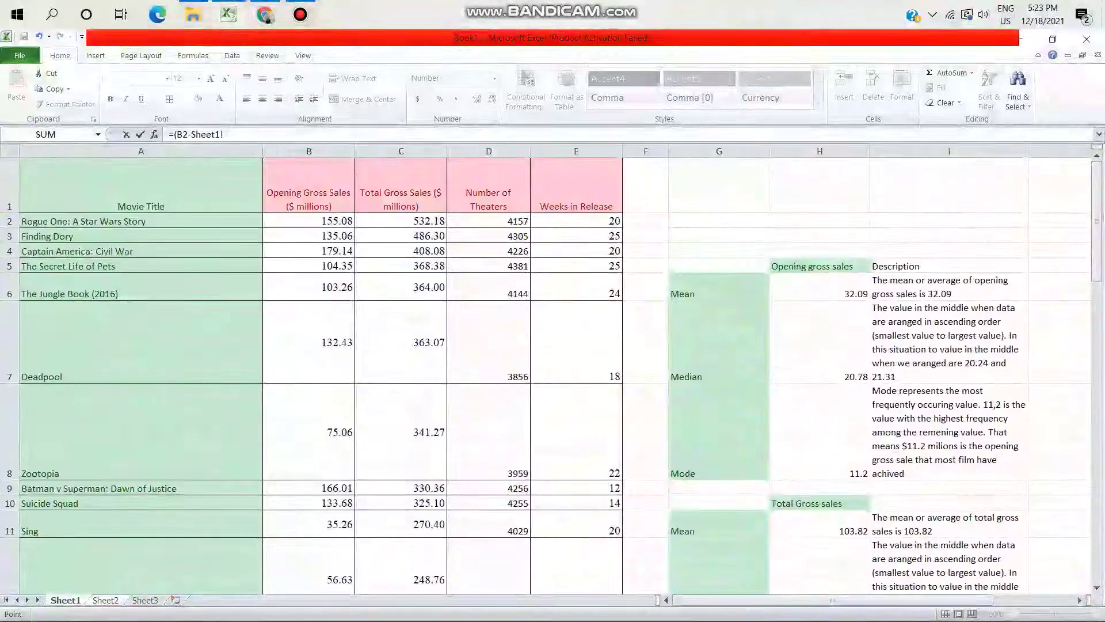
scroll(553, 374, right, 2)
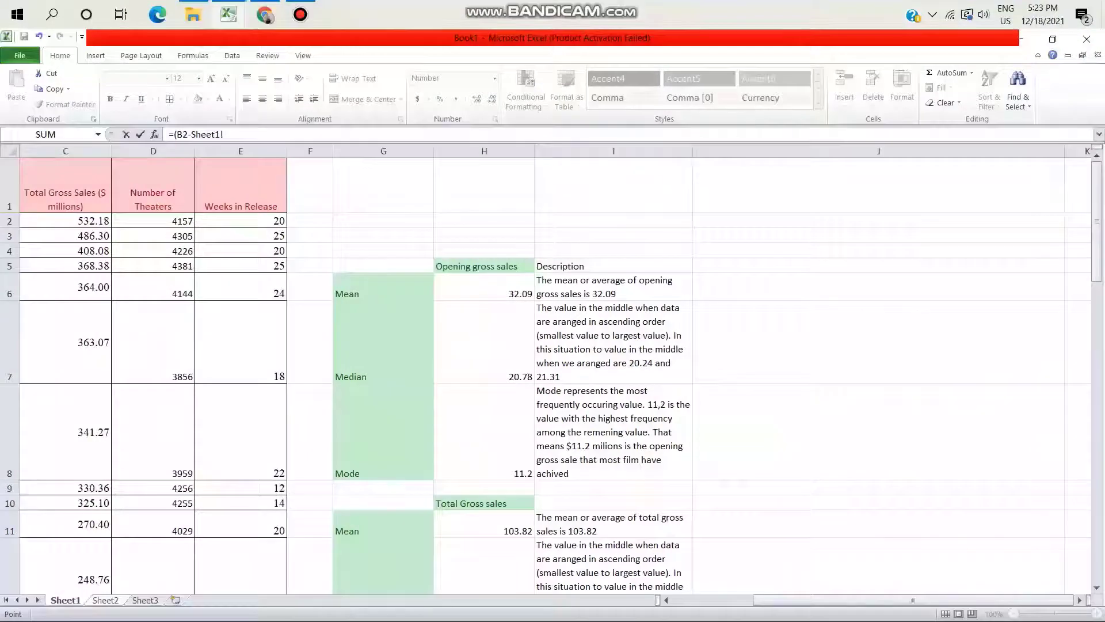
click(484, 287)
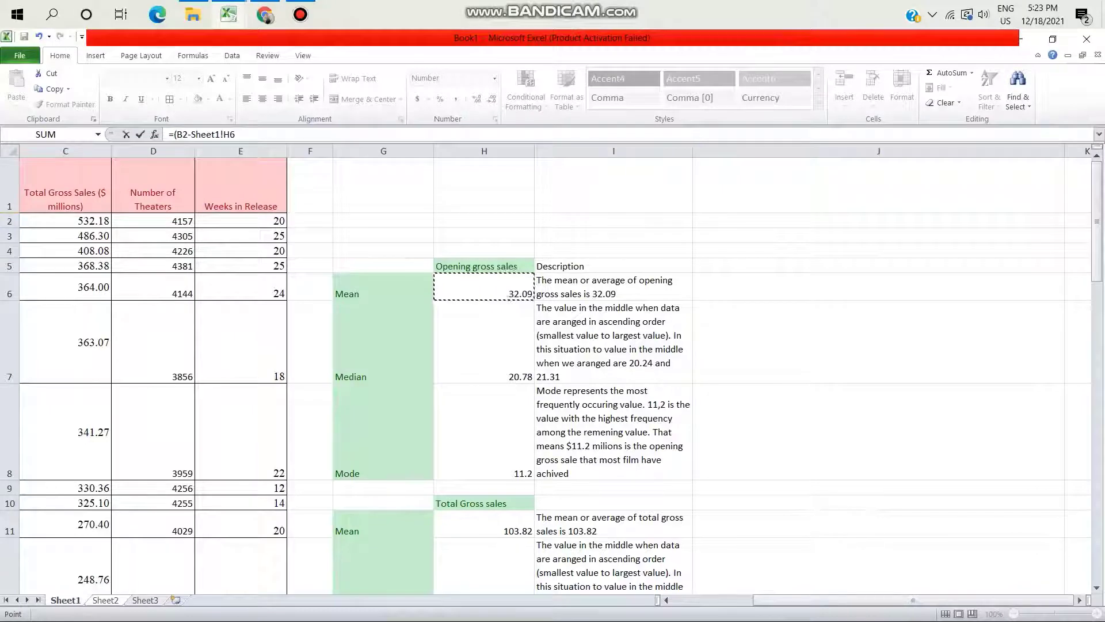
click(105, 600)
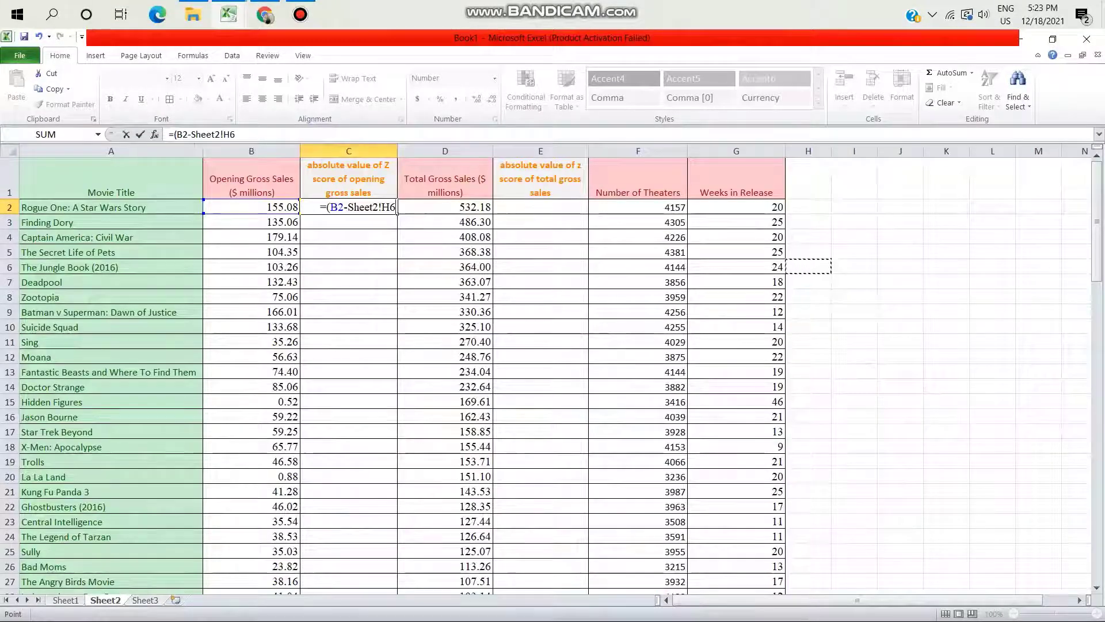
text())
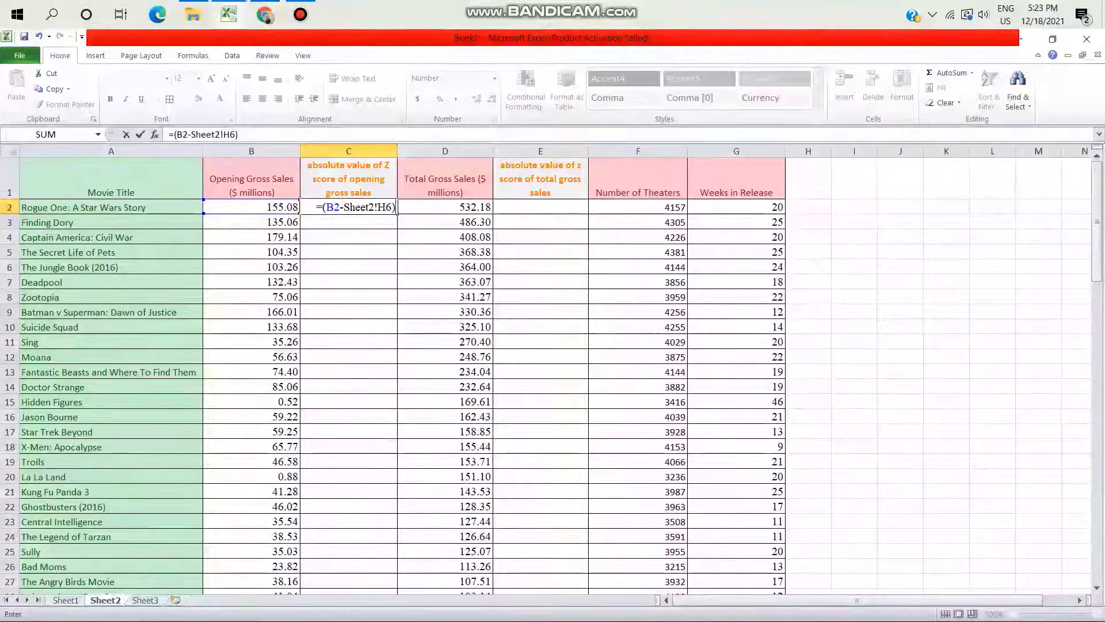
text(/)
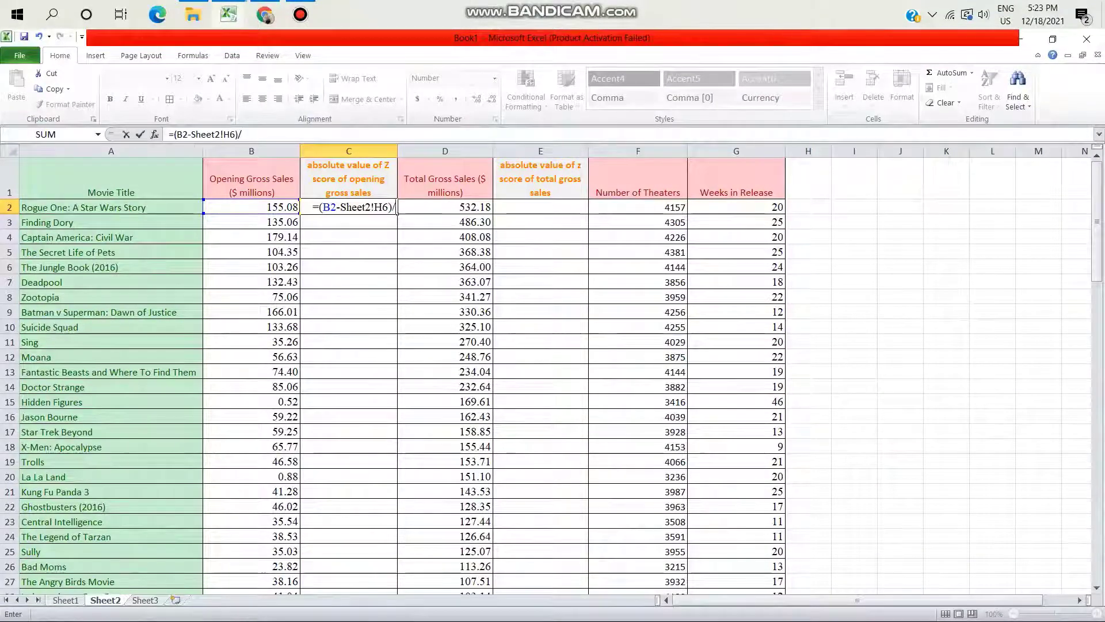
Divide by the opening gross sales standard deviation cell and enter the C2 formula as =(B2-Sheet2!H6)/Sheet2!I43
key(ctrl+Page_Up)
scroll(553, 374, down, 8)
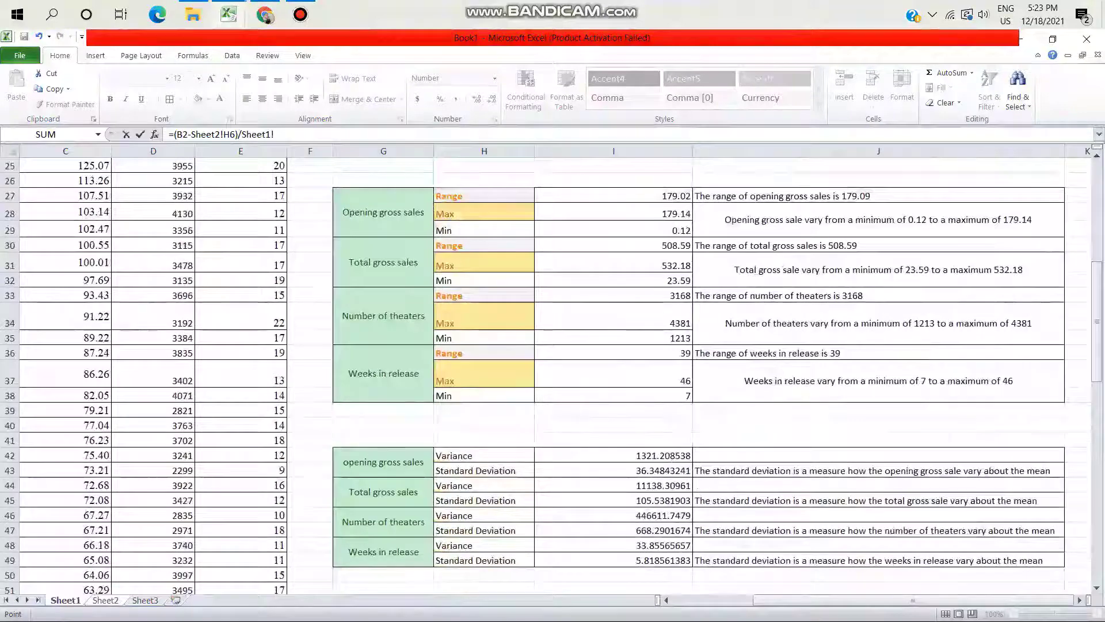
scroll(552, 374, down, 5)
scroll(552, 375, up, 2)
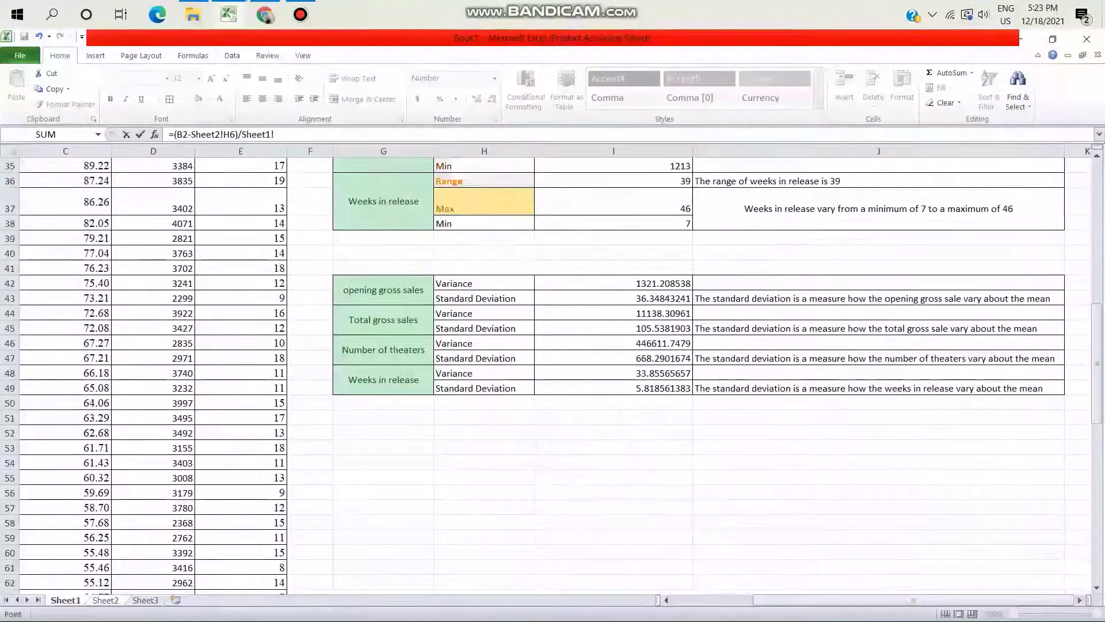
click(614, 298)
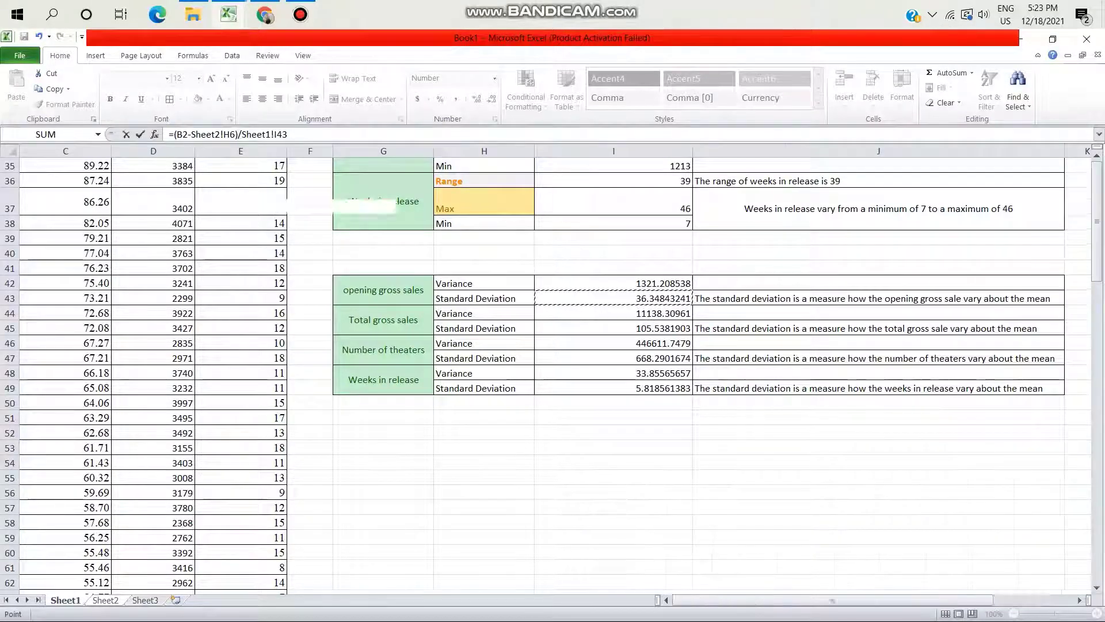
click(106, 600)
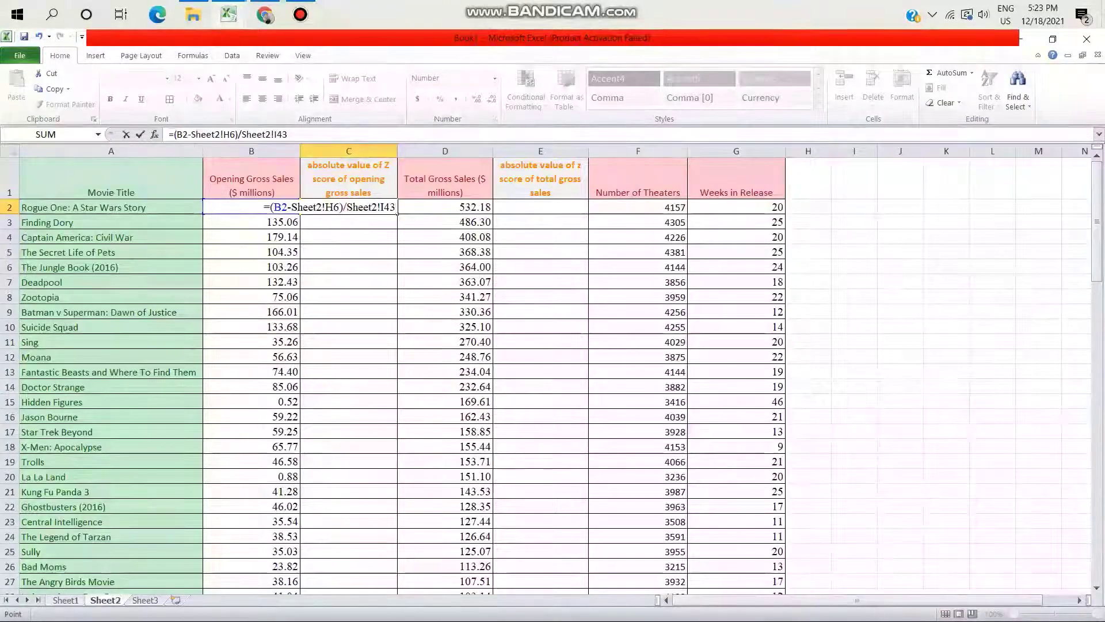
key(Return)
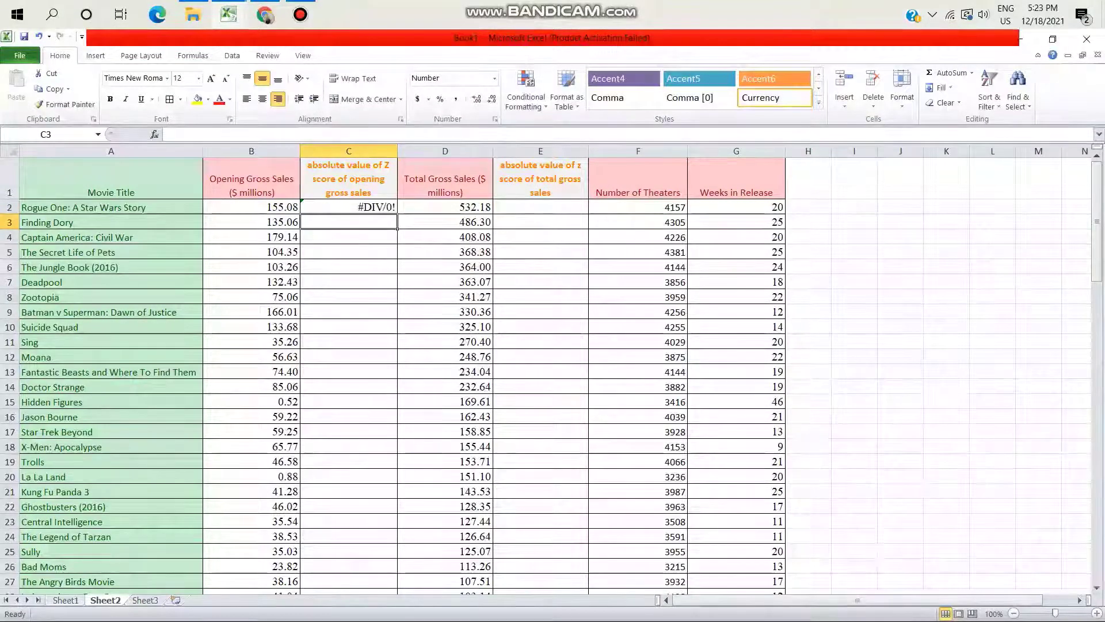
Rewrite the C2 formula to subtract the opening gross sales mean as the typed value 32.09, giving =(B2-32.09)/
key(Up)
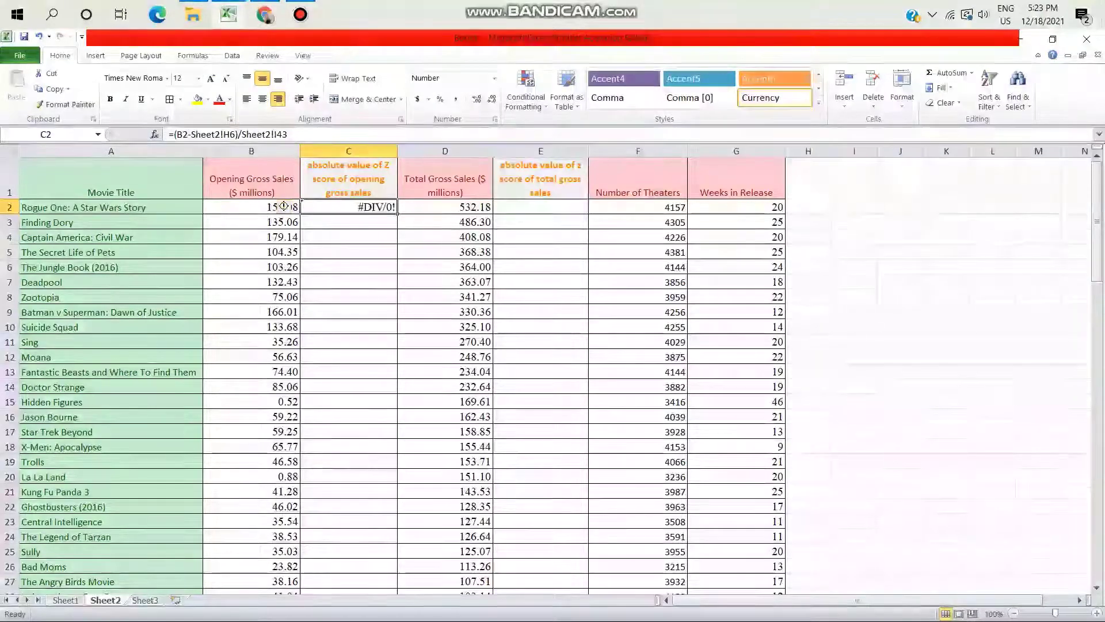
key(F2)
key(BackSpace)
key(BackSpace)
key(BackSpace)
key(BackSpace)
key(BackSpace)
key(BackSpace)
key(BackSpace)
key(BackSpace)
key(BackSpace)
key(BackSpace)
key(BackSpace)
key(BackSpace)
key(BackSpace)
key(BackSpace)
key(BackSpace)
key(BackSpace)
key(BackSpace)
key(BackSpace)
key(BackSpace)
key(BackSpace)
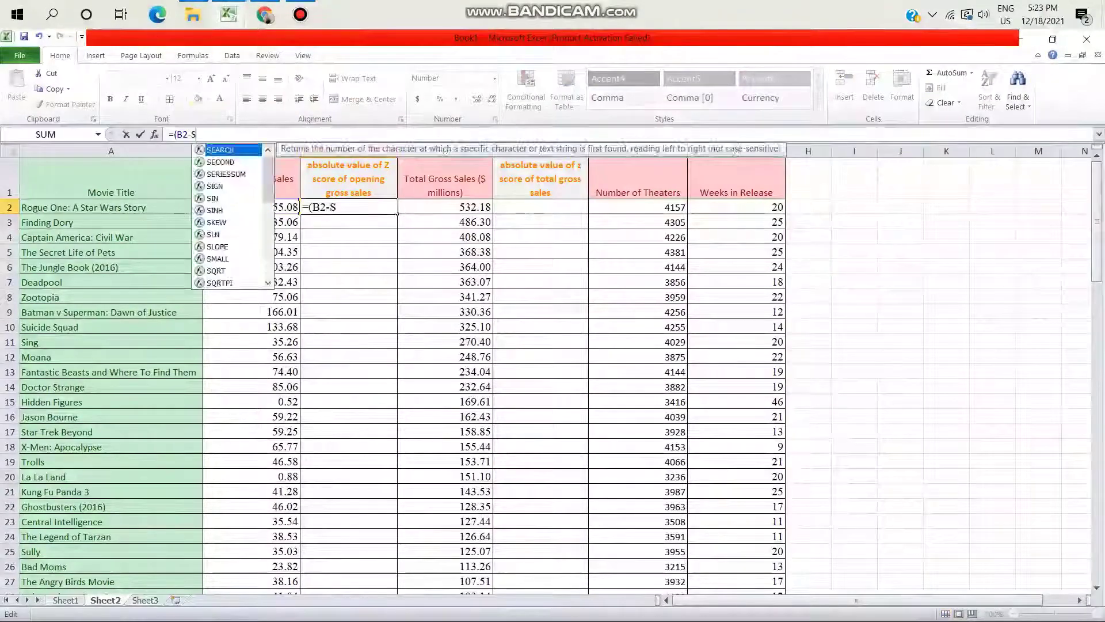
text(32.0)
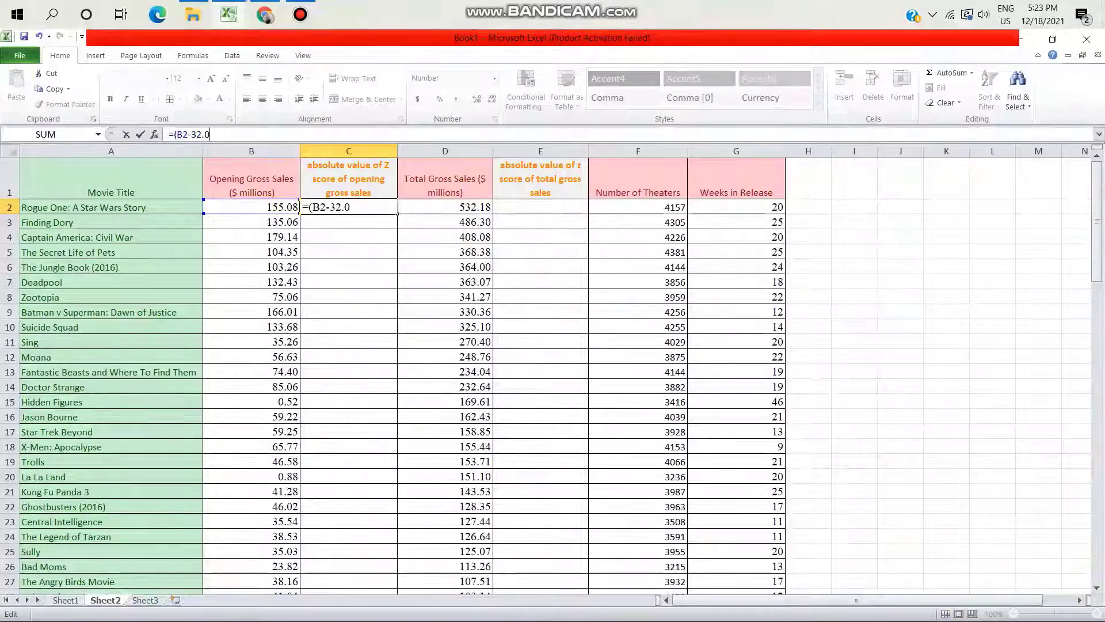
text(9)/)
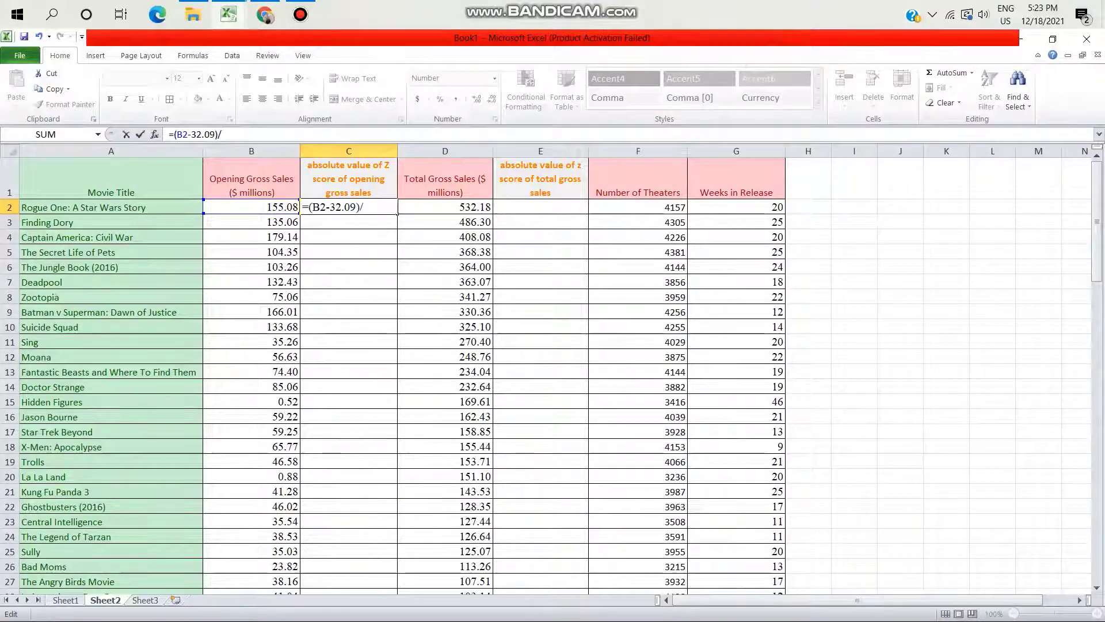
Check the opening gross sales standard deviation on Sheet1 and complete the C2 formula's divisor as the typed value 36.35
click(65, 601)
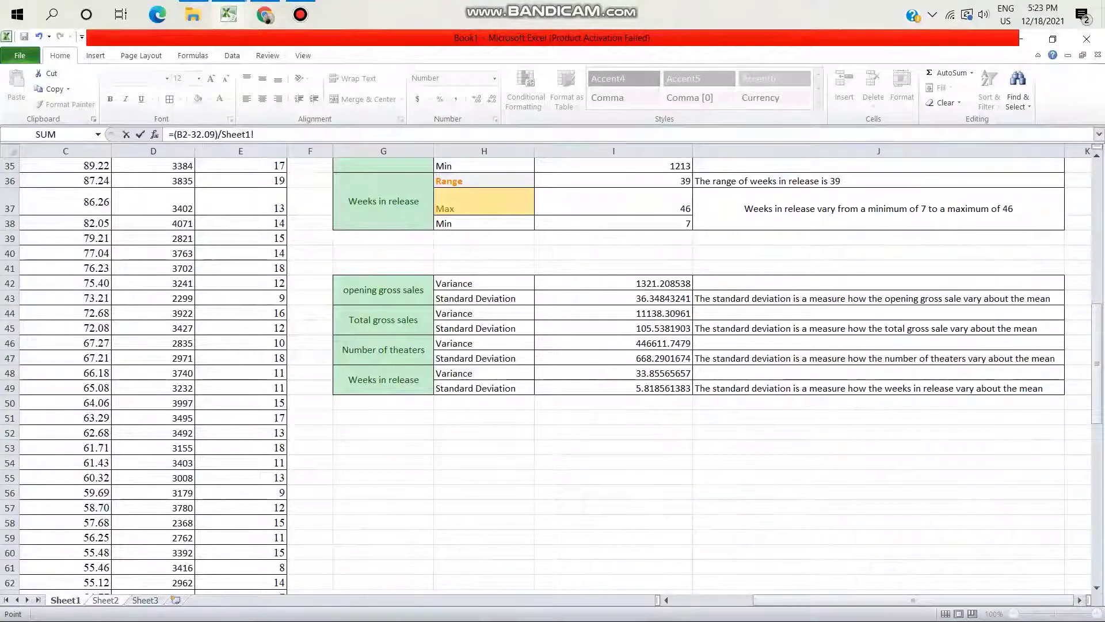
scroll(547, 375, up, 12)
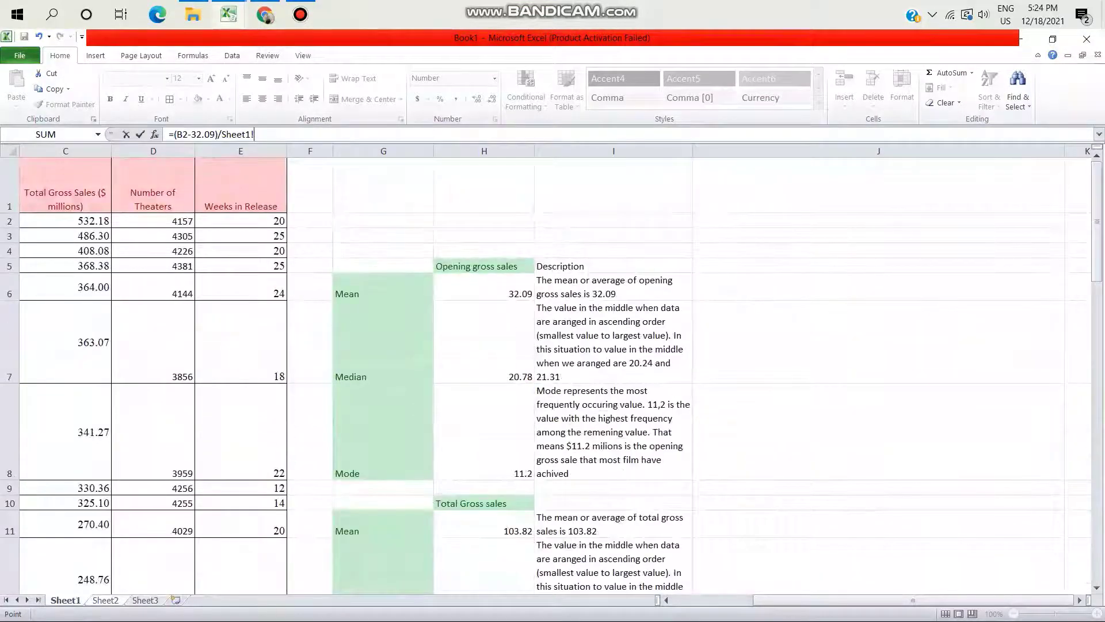
key(ctrl+Page_Down)
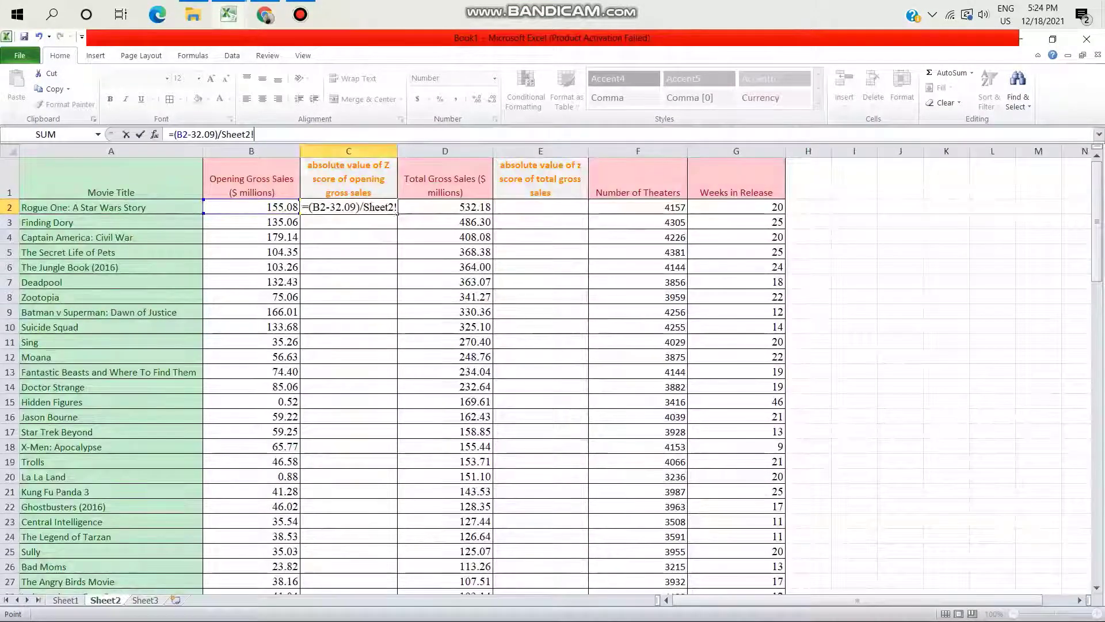
key(BackSpace)
key(BackSpace)
key(BackSpace)
key(BackSpace)
key(BackSpace)
key(BackSpace)
key(BackSpace)
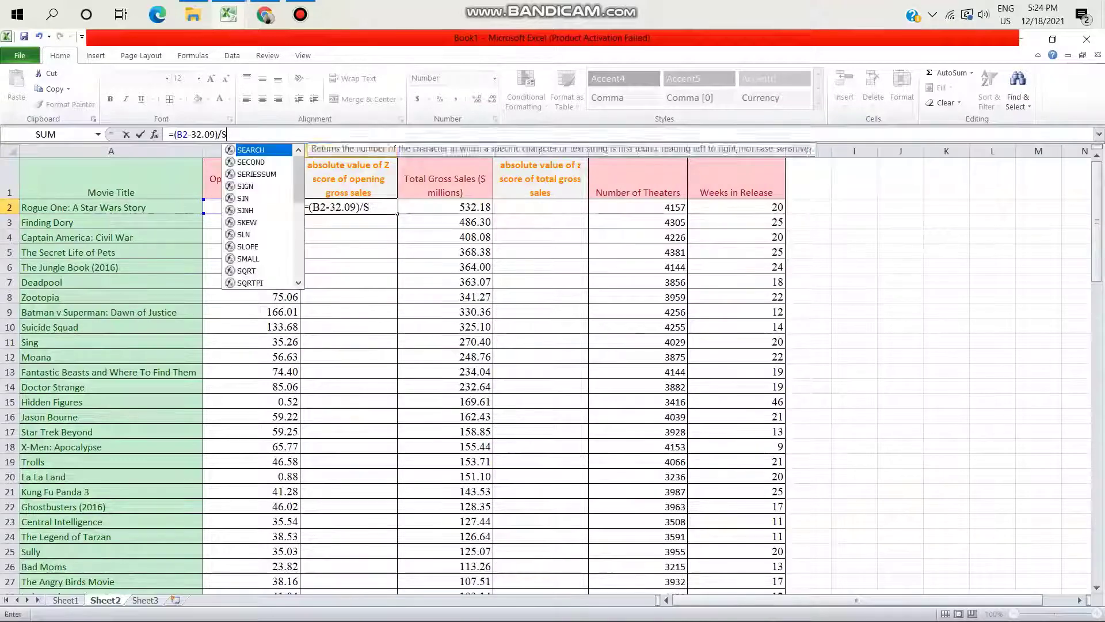
text(36.)
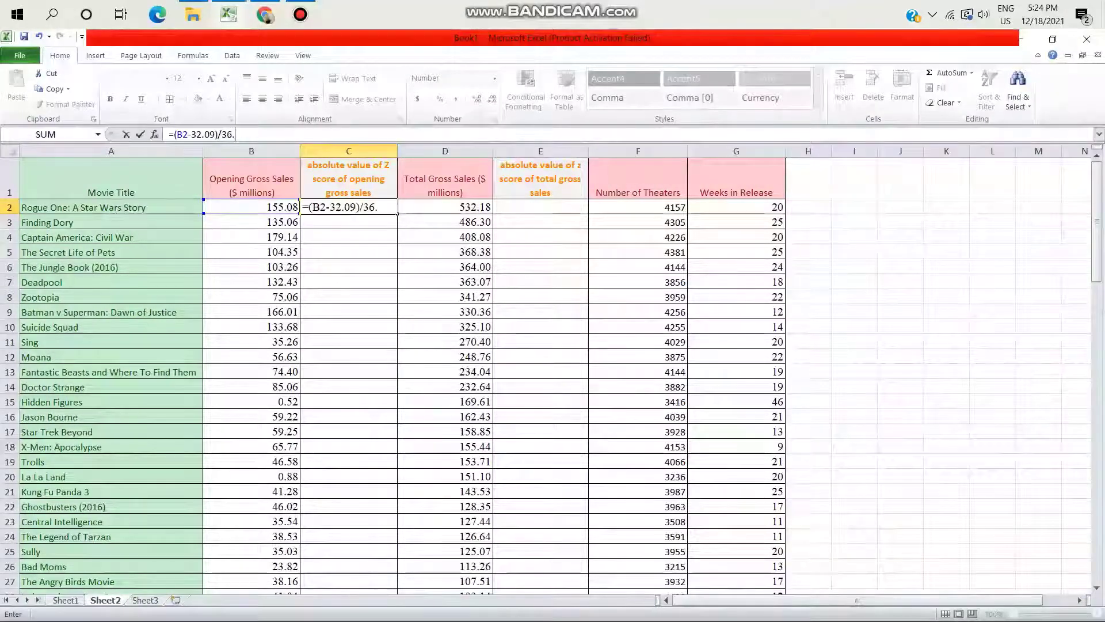
text(35)
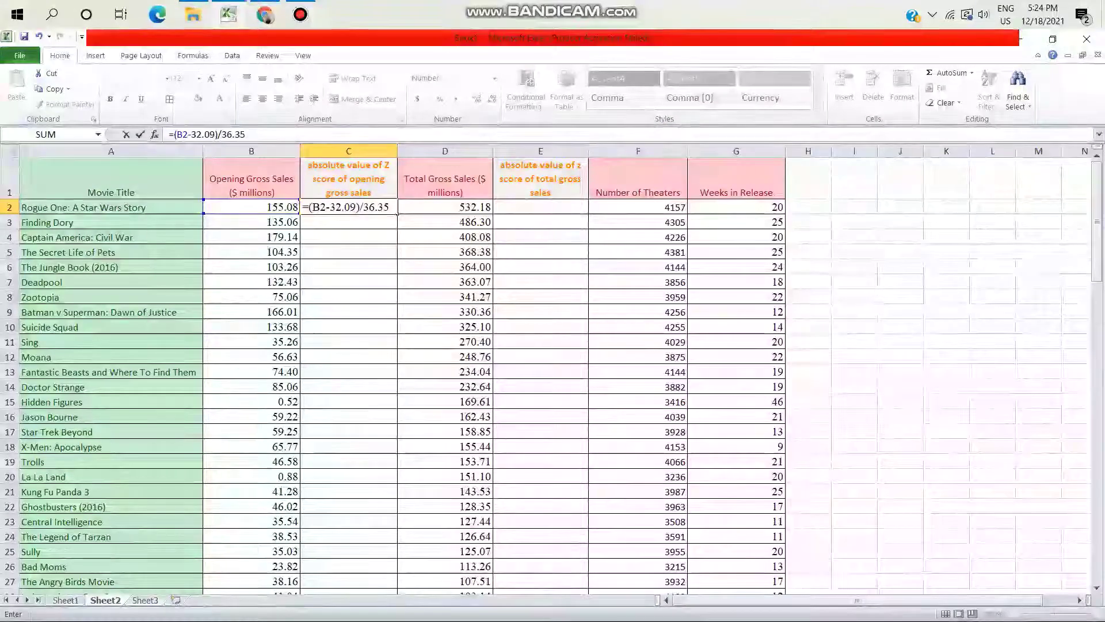
Wrap the C2 calculation in the absolute value function and enter it as =ABS((B2-32.09)/36.35)
click(173, 135)
text(abs)
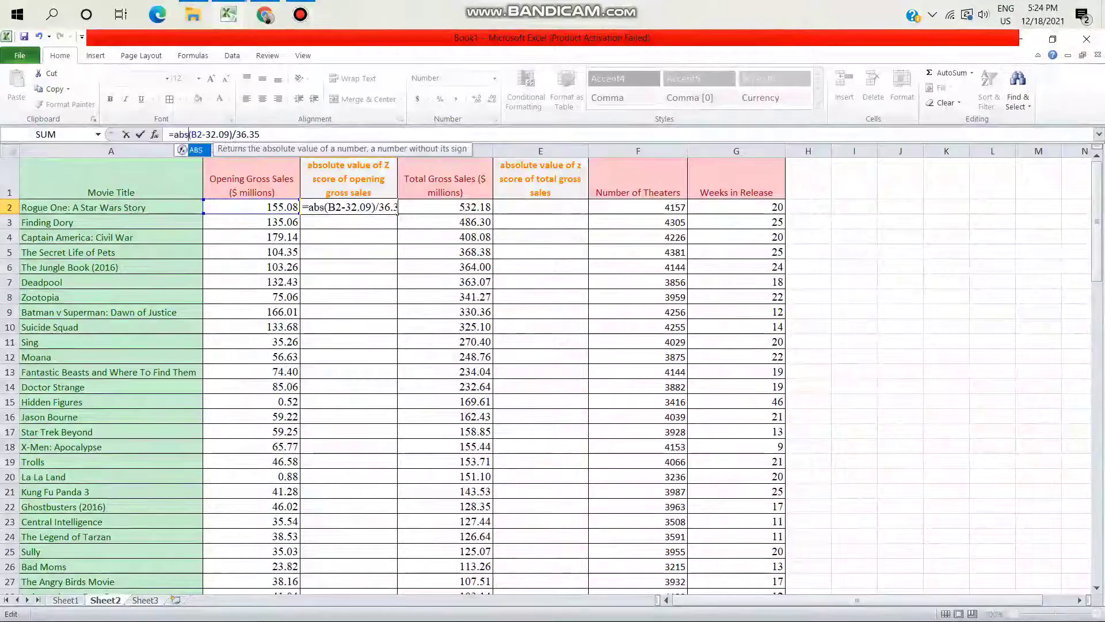
text(s)
key(BackSpace)
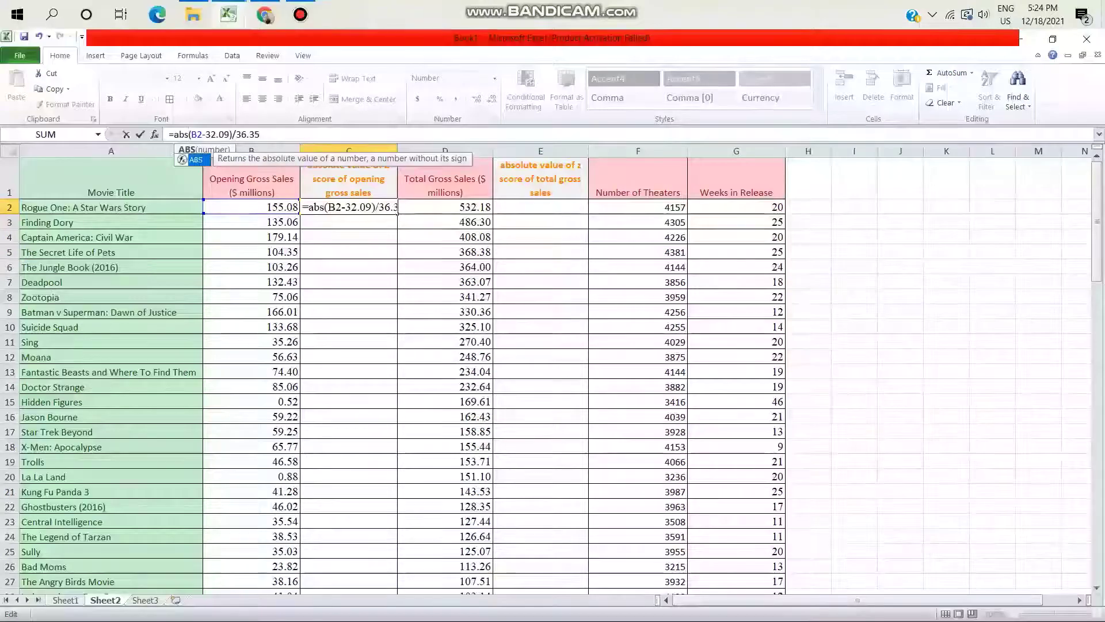
text(()
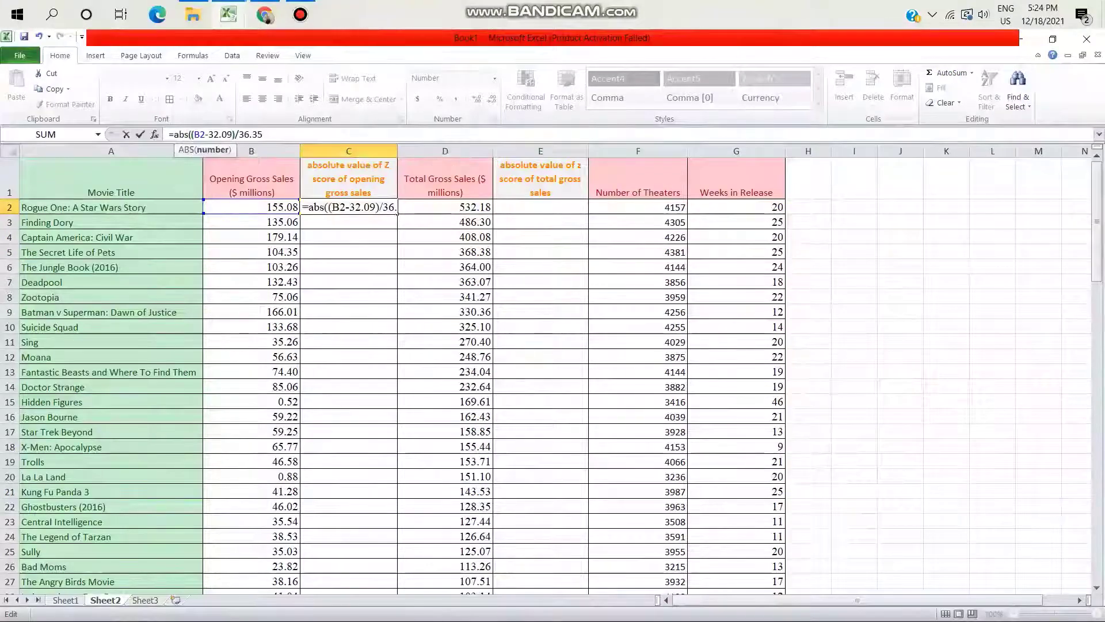
key(Right)
key(Right)
key(Right)
text())
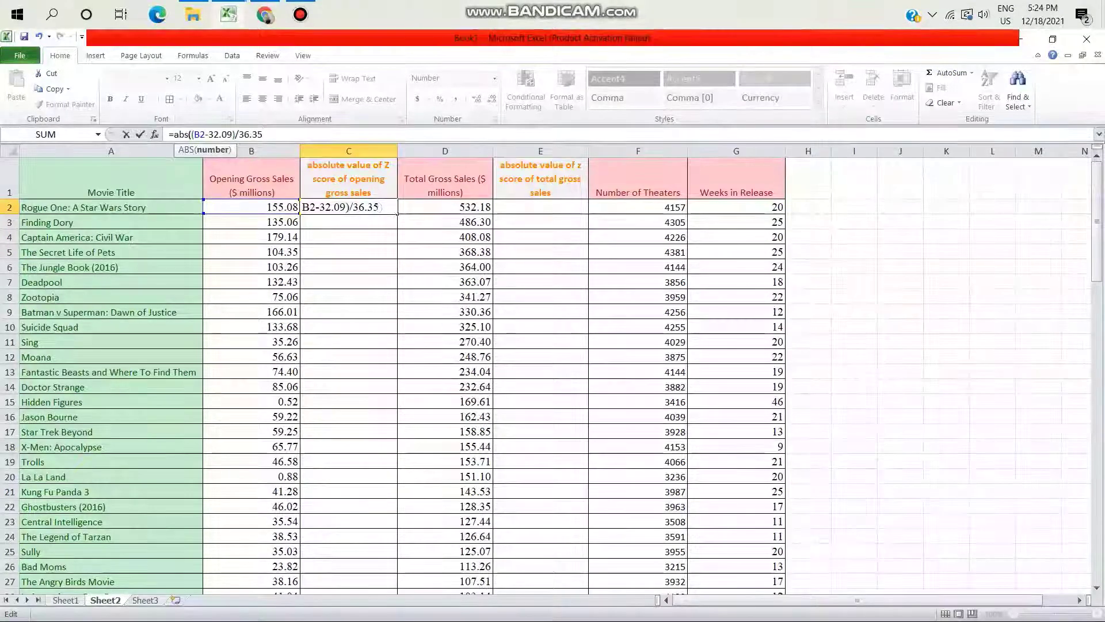
key(Return)
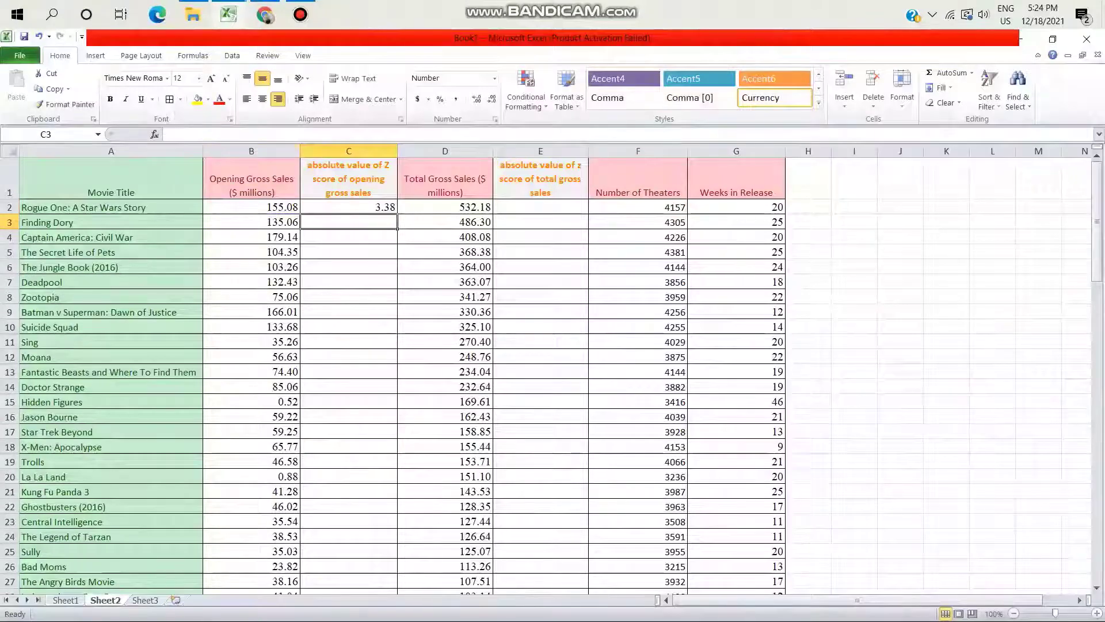
Fill the C2 absolute Z score formula down through C101 and check the formulas in a few of the filled cells
key(Up)
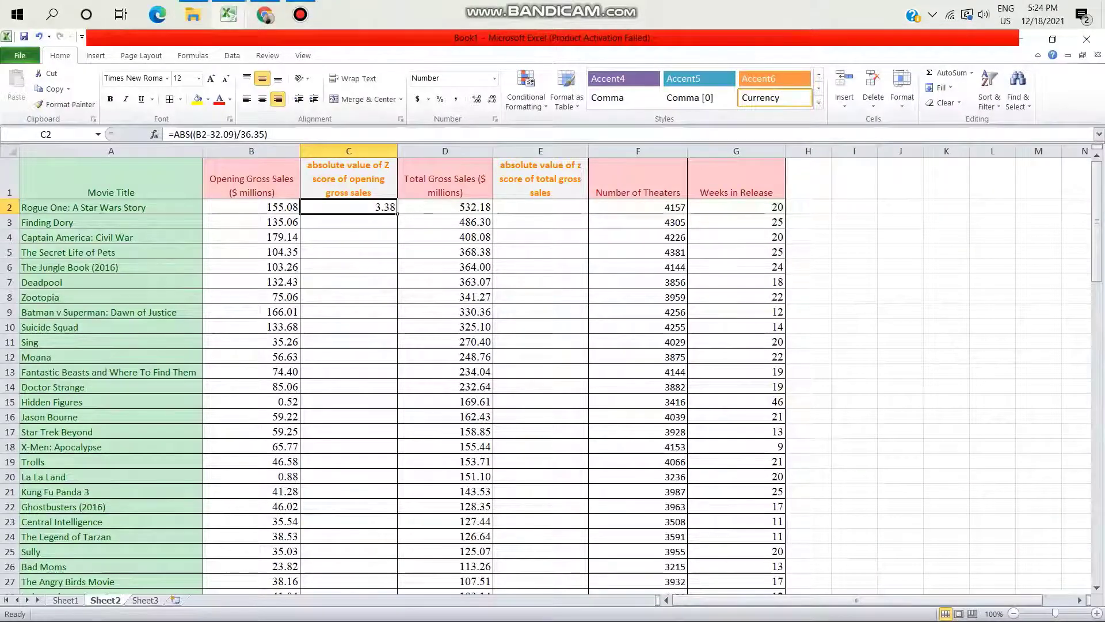
drag(397, 214, 398, 560)
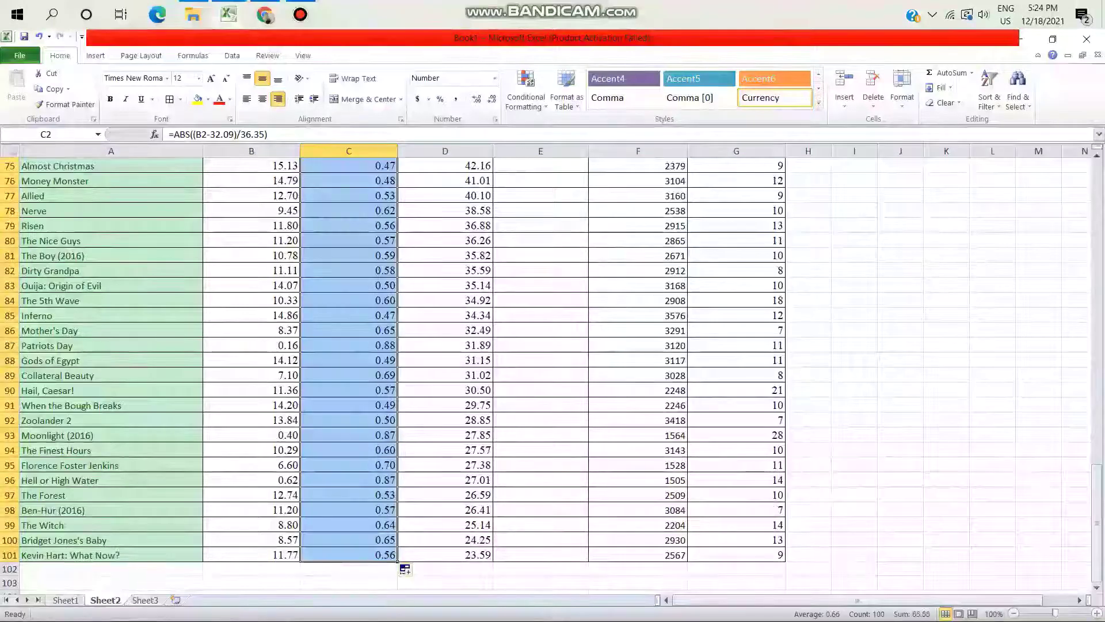
click(349, 405)
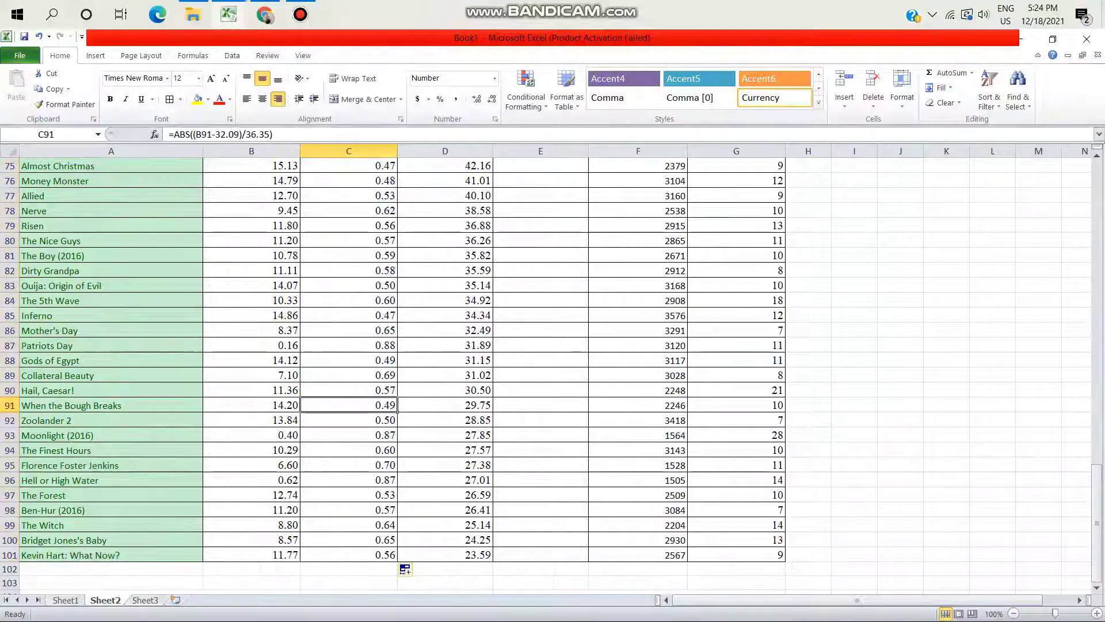
scroll(348, 406, up, 5)
scroll(349, 406, up, 4)
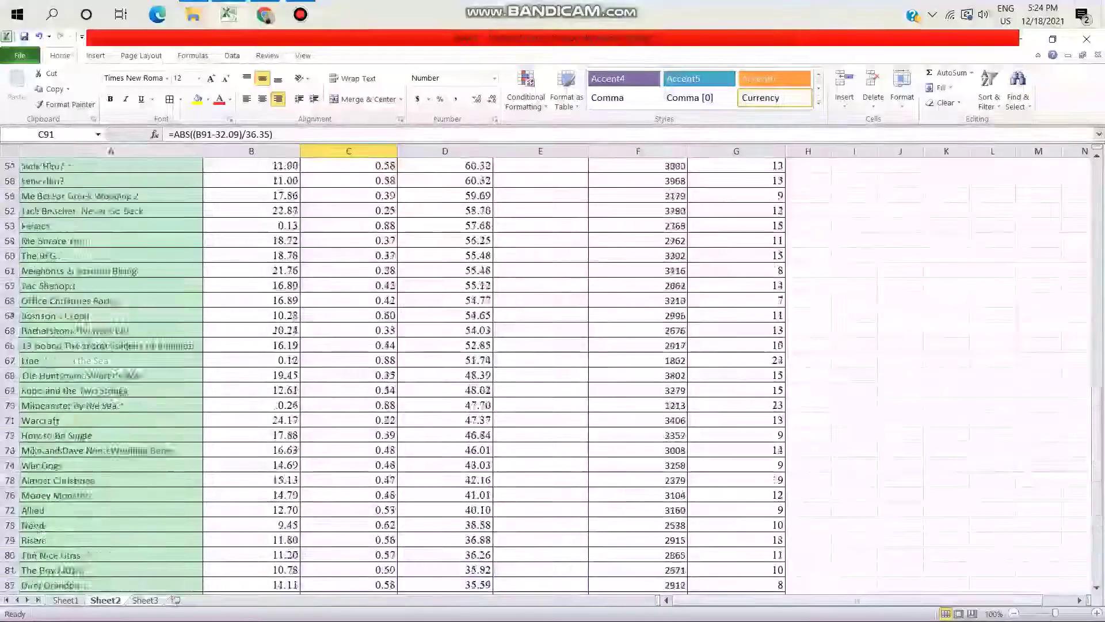
click(348, 405)
scroll(348, 406, up, 4)
scroll(349, 405, up, 12)
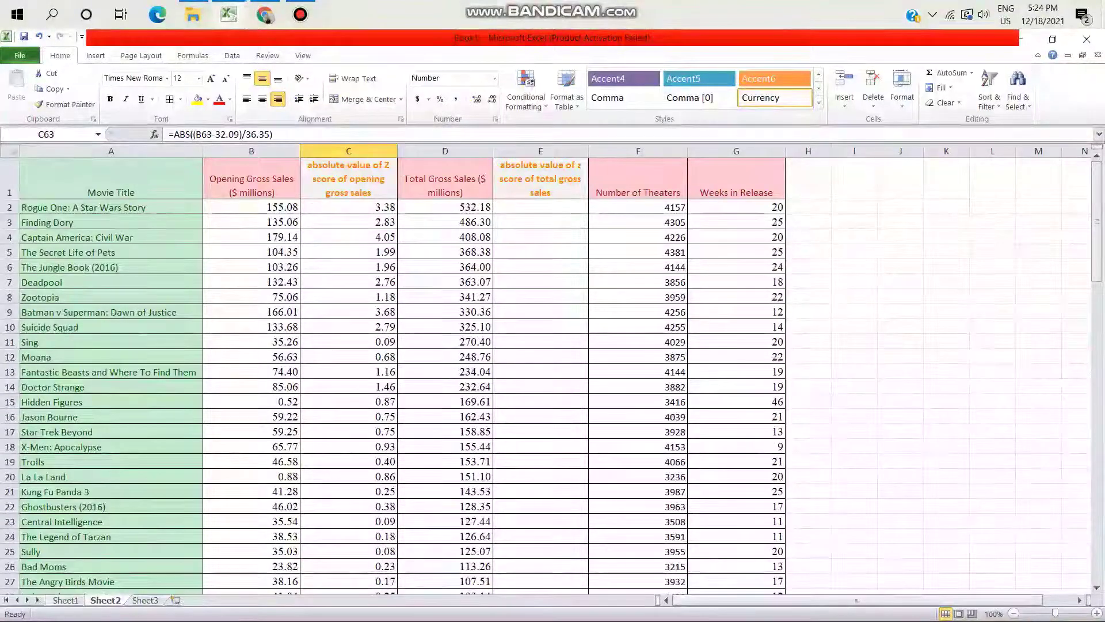
Start the total gross sales Z score formula in E2 as =abs((D2- and go to the total gross sales mean on Sheet1
click(587, 208)
text(=)
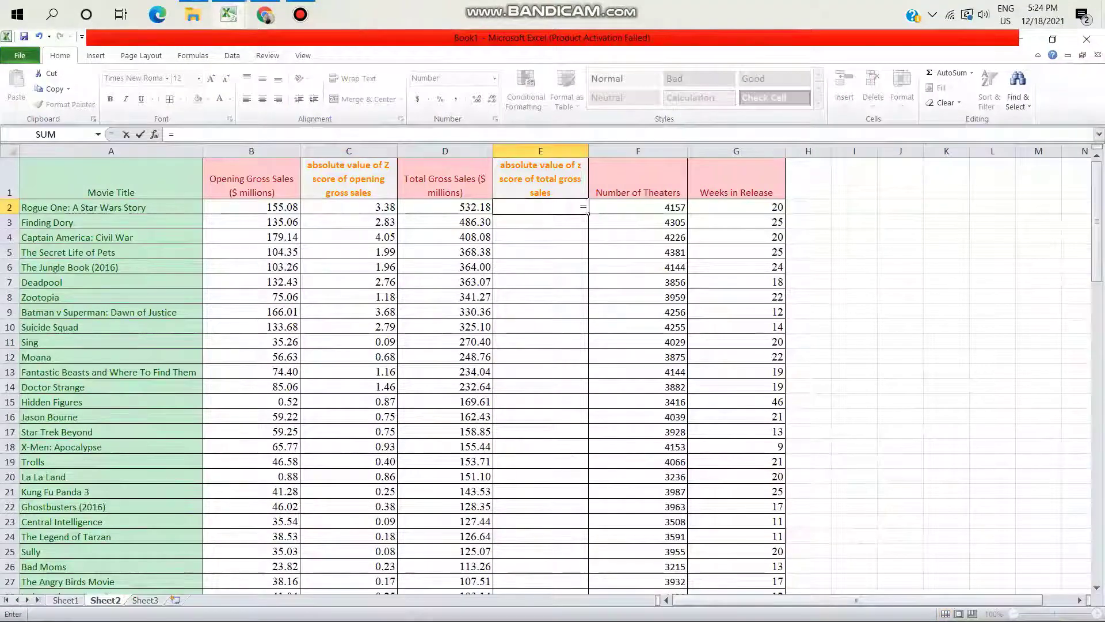
text(abss)
key(BackSpace)
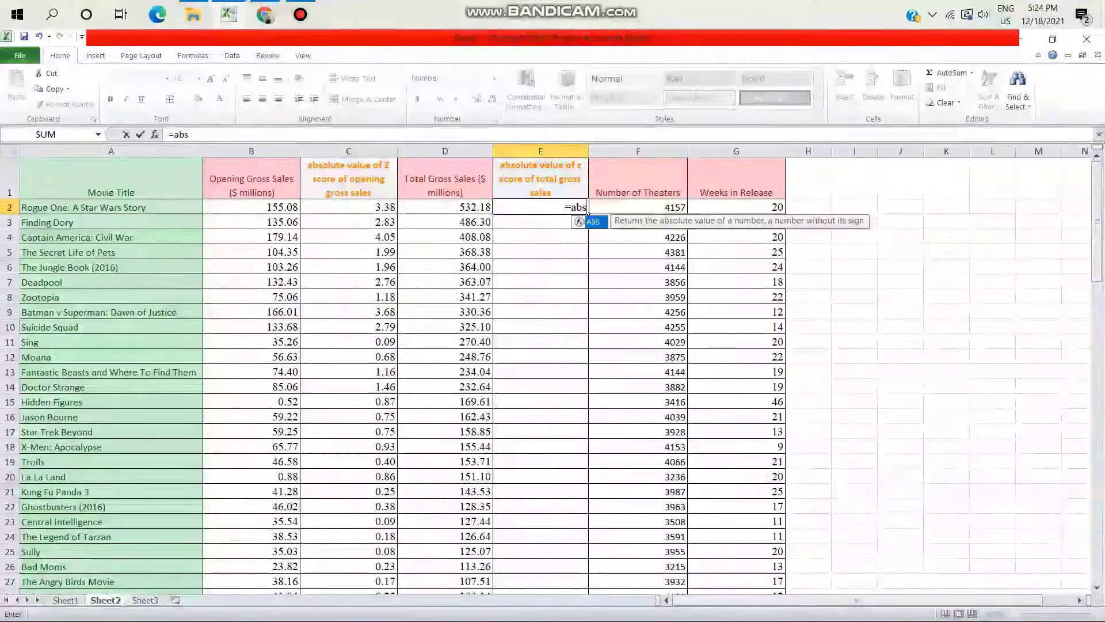
text(()
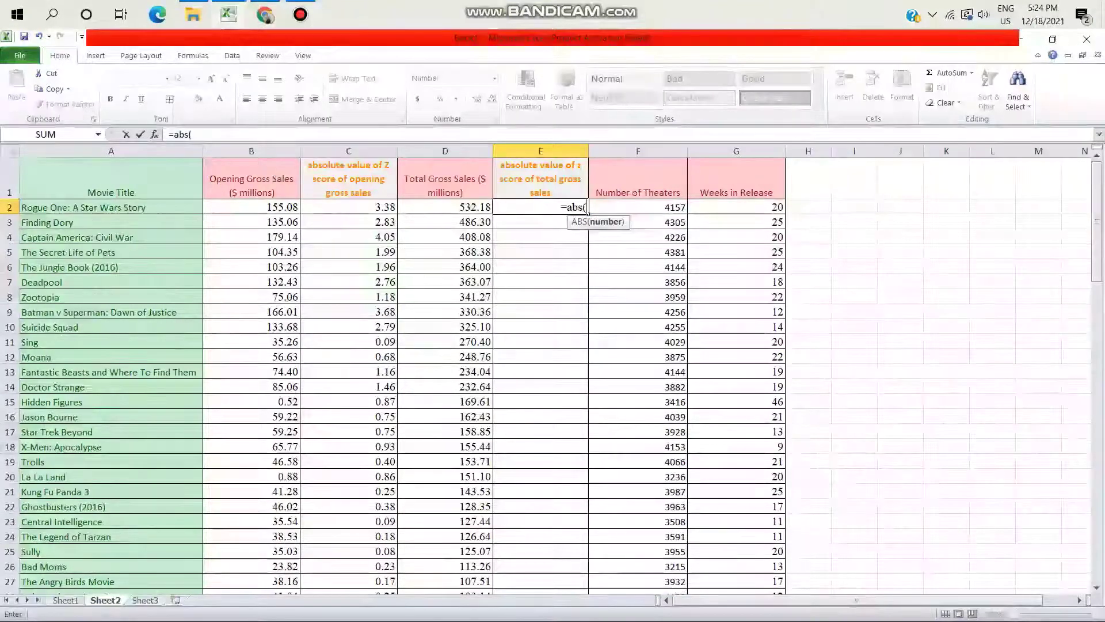
text(()
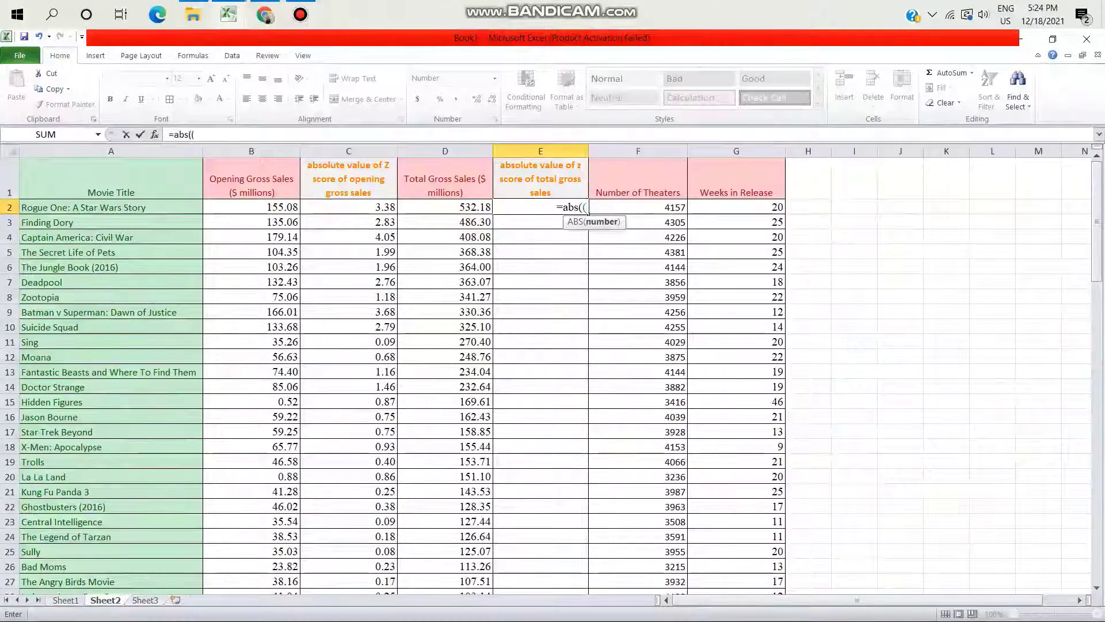
text(D2-)
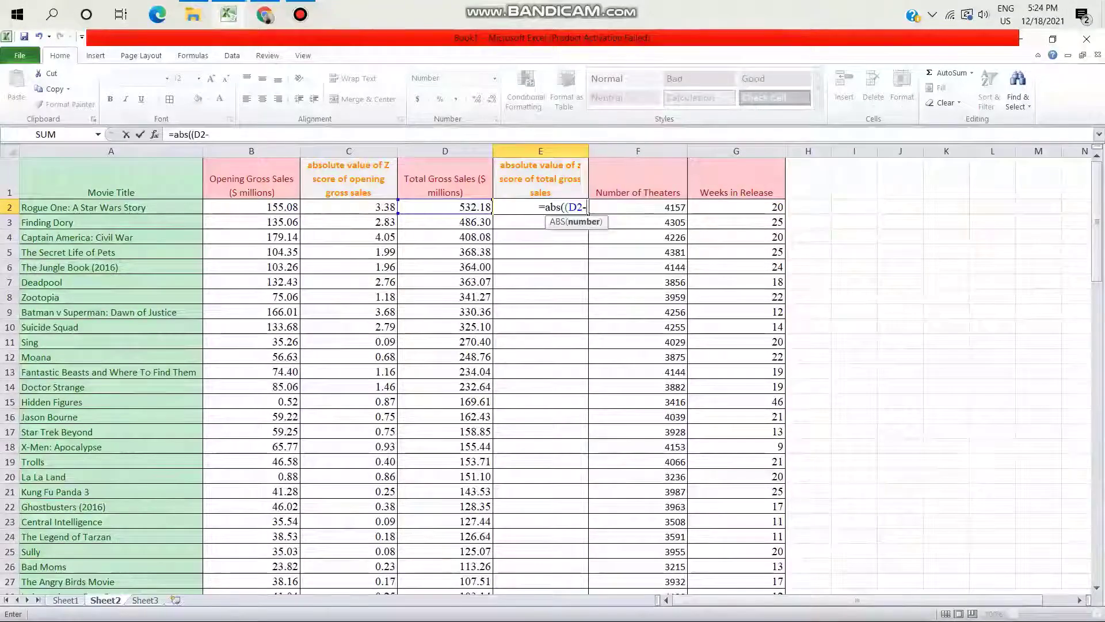
key(ctrl+Page_Up)
scroll(553, 374, down, 2)
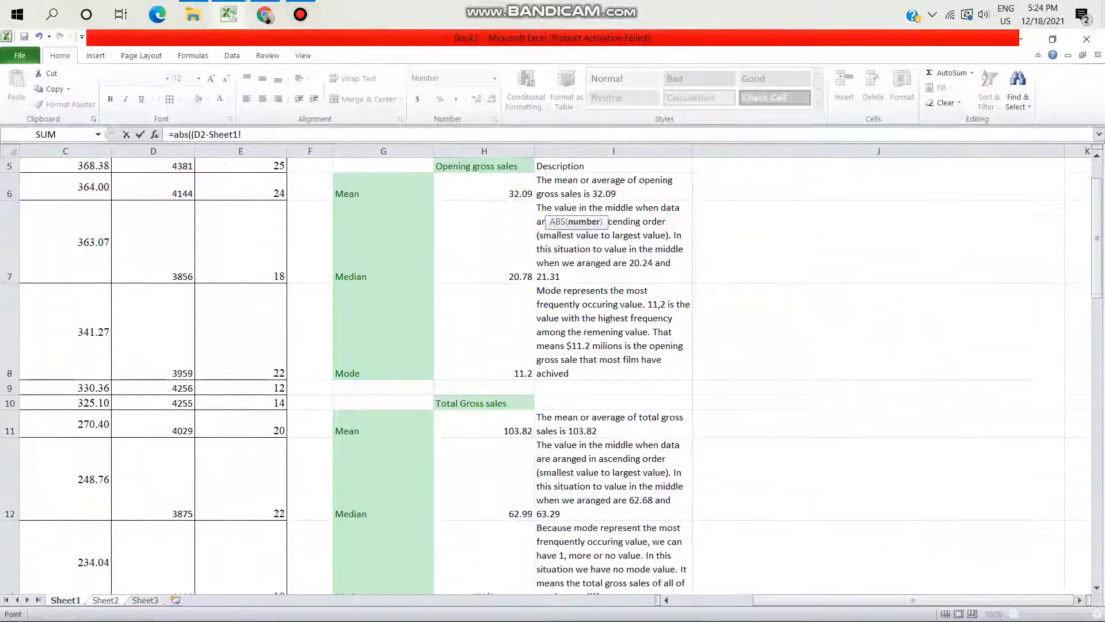
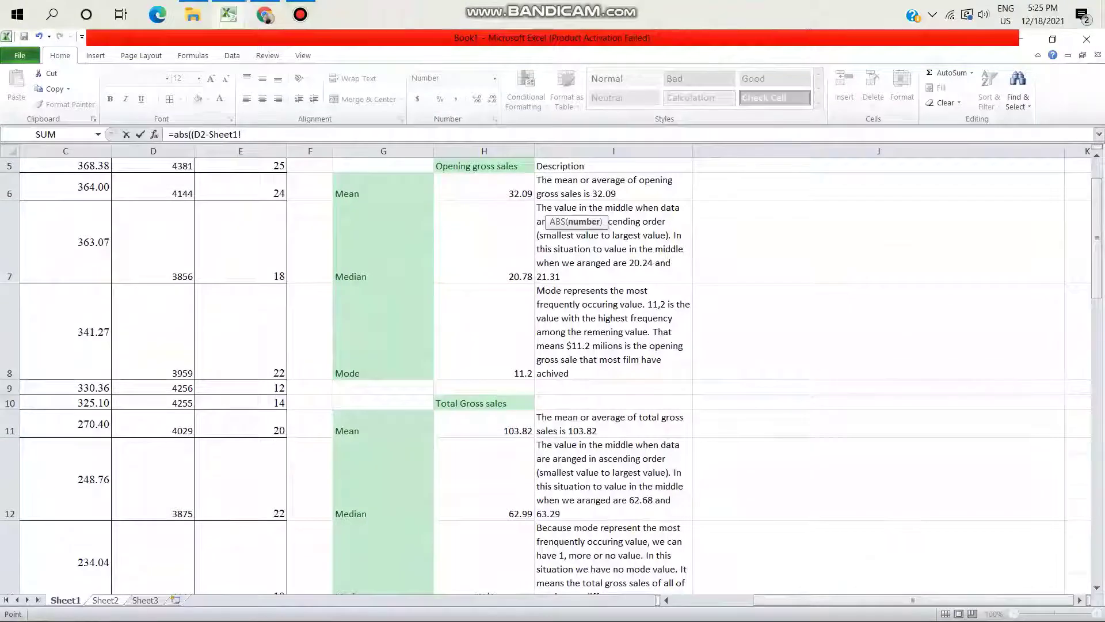
Return to Sheet2 and replace the sheet reference in the E2 formula with the mean 103.82, continuing it as =abs((D2-103.82)/
key(ctrl+Page_Down)
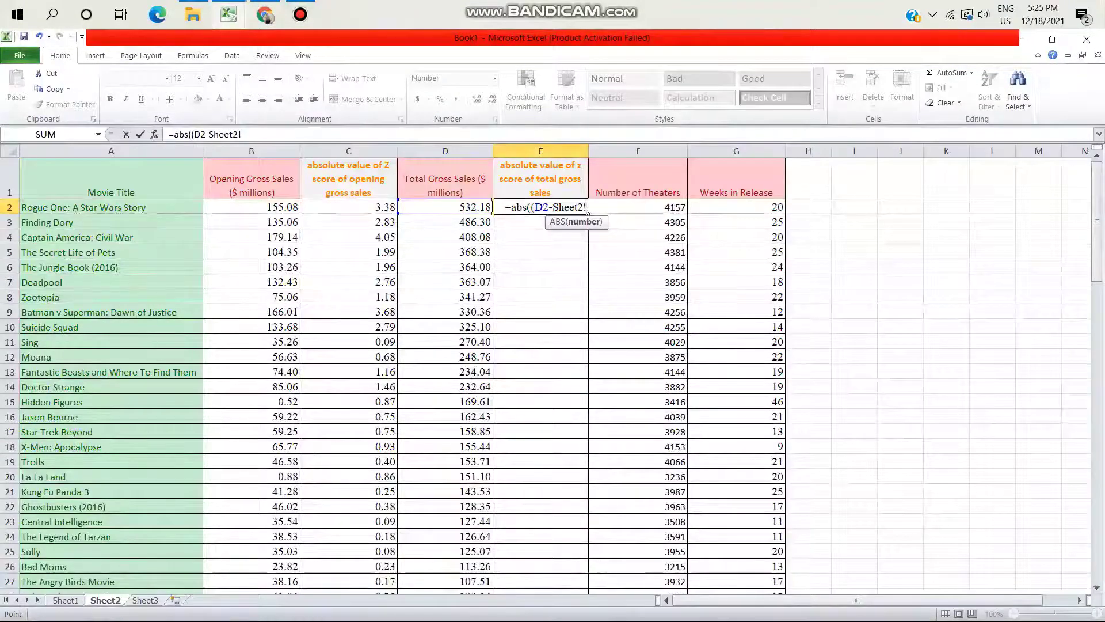
key(BackSpace)
key(BackSpace)
key(BackSpace)
key(BackSpace)
key(BackSpace)
key(BackSpace)
key(BackSpace)
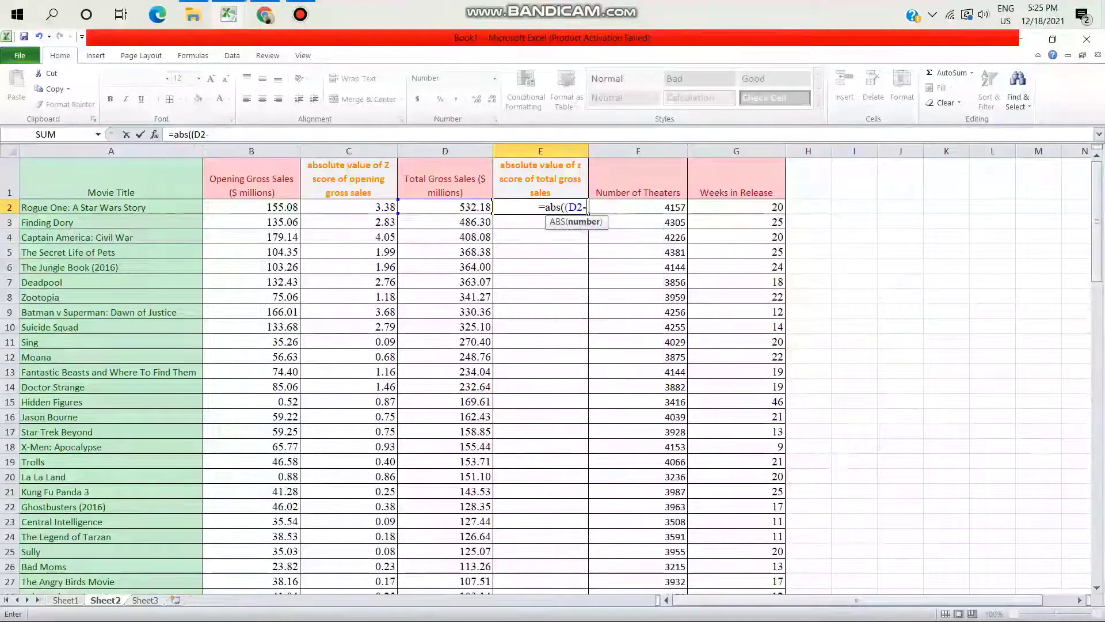
text(103.8)
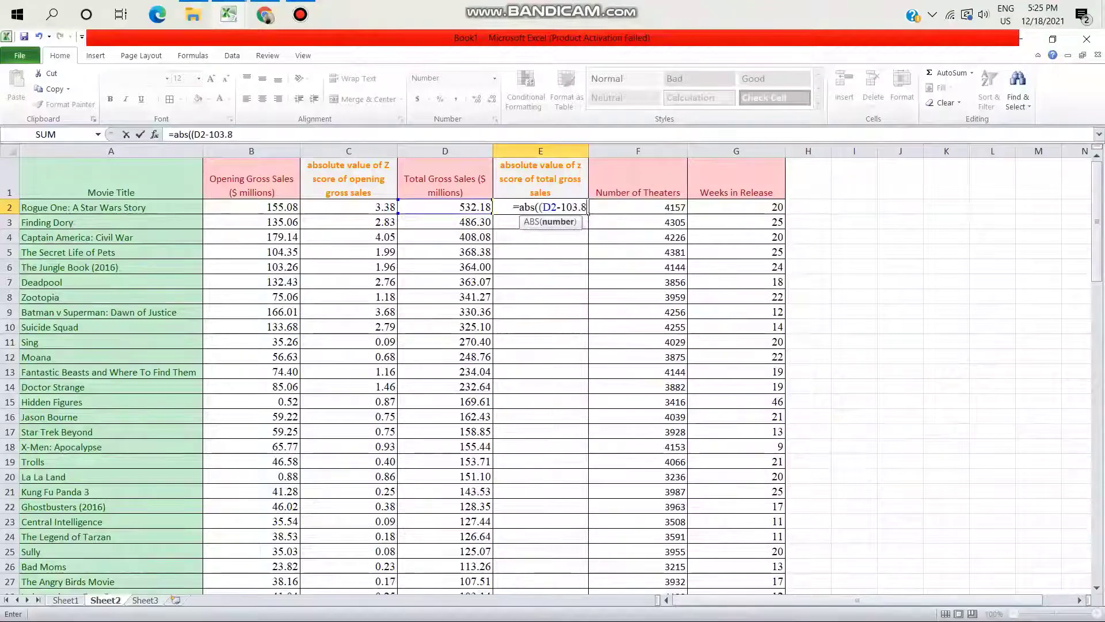
text(2)/)
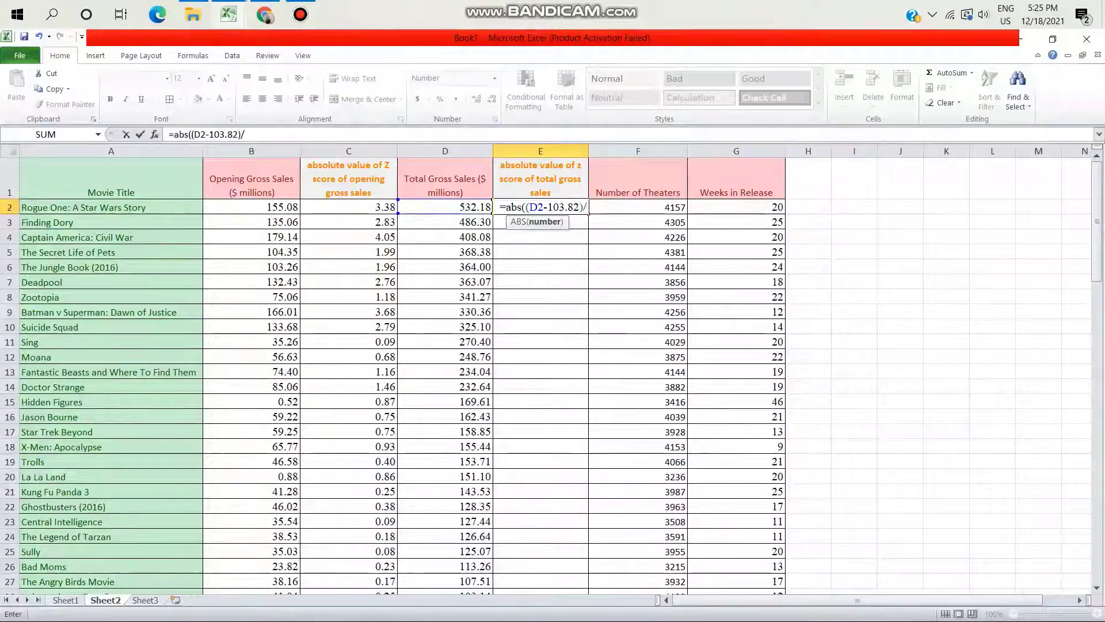
Check the total gross sales standard deviation on Sheet1 and complete the E2 formula on Sheet2 as =ABS((D2-103.82)/105.54)
key(ctrl+Page_Up)
scroll(552, 374, down, 8)
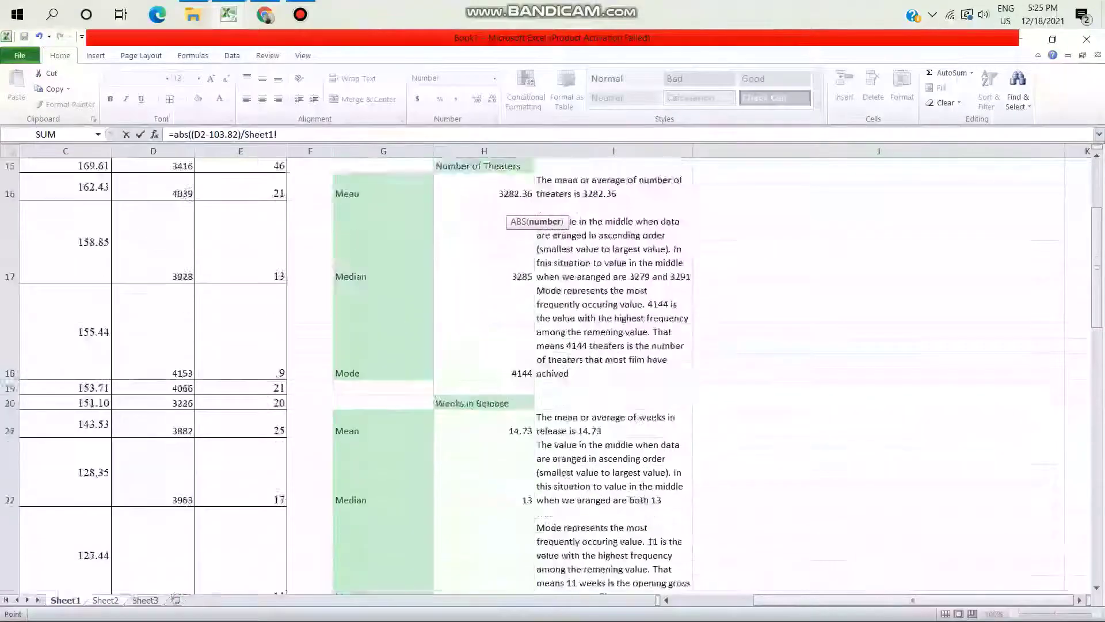
scroll(553, 374, down, 1)
scroll(552, 374, up, 5)
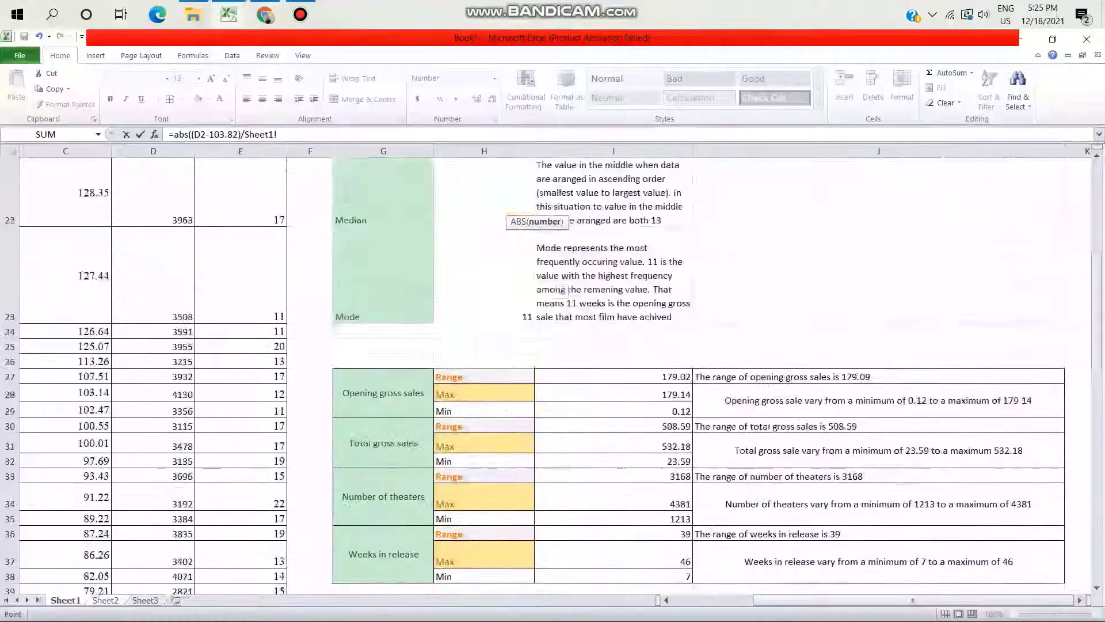
scroll(552, 374, down, 3)
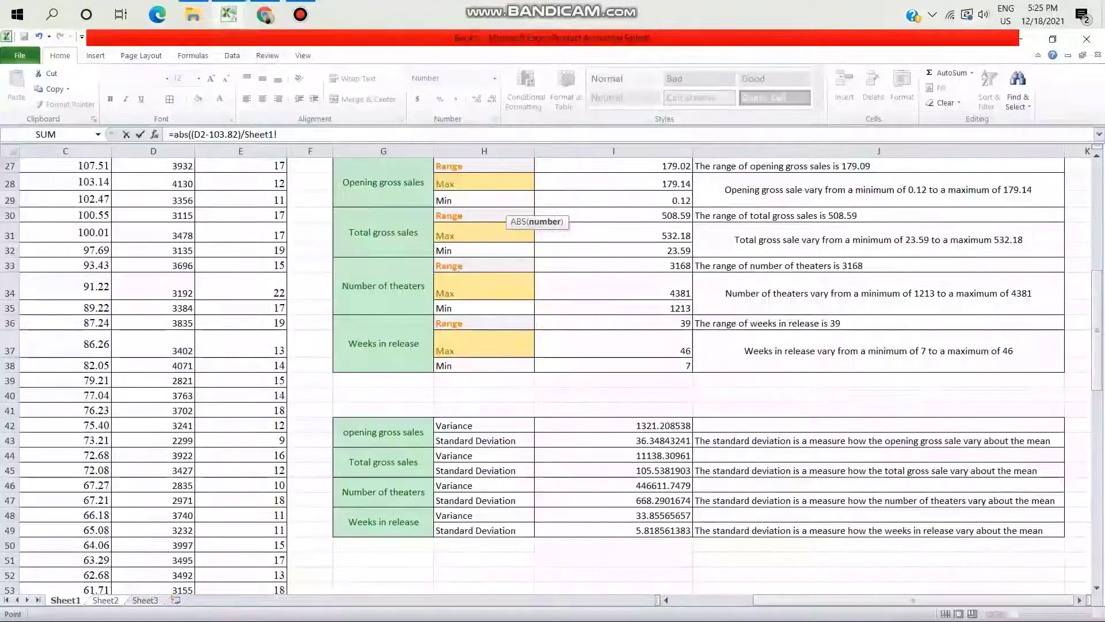
key(ctrl+Page_Down)
key(BackSpace)
key(BackSpace)
key(BackSpace)
key(BackSpace)
key(BackSpace)
key(BackSpace)
key(BackSpace)
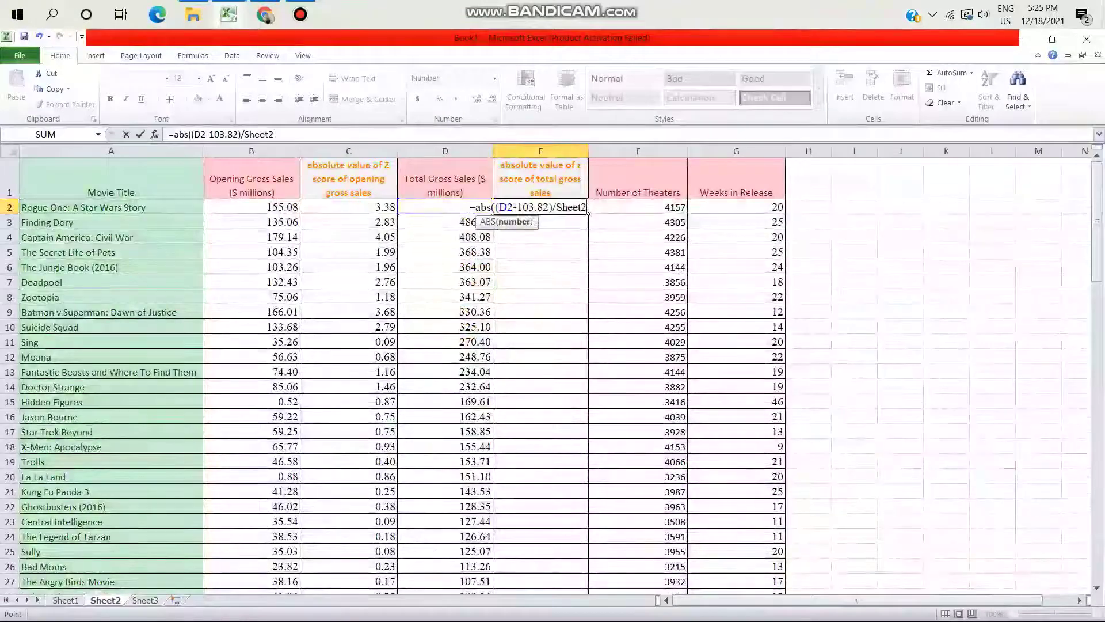
text(1)
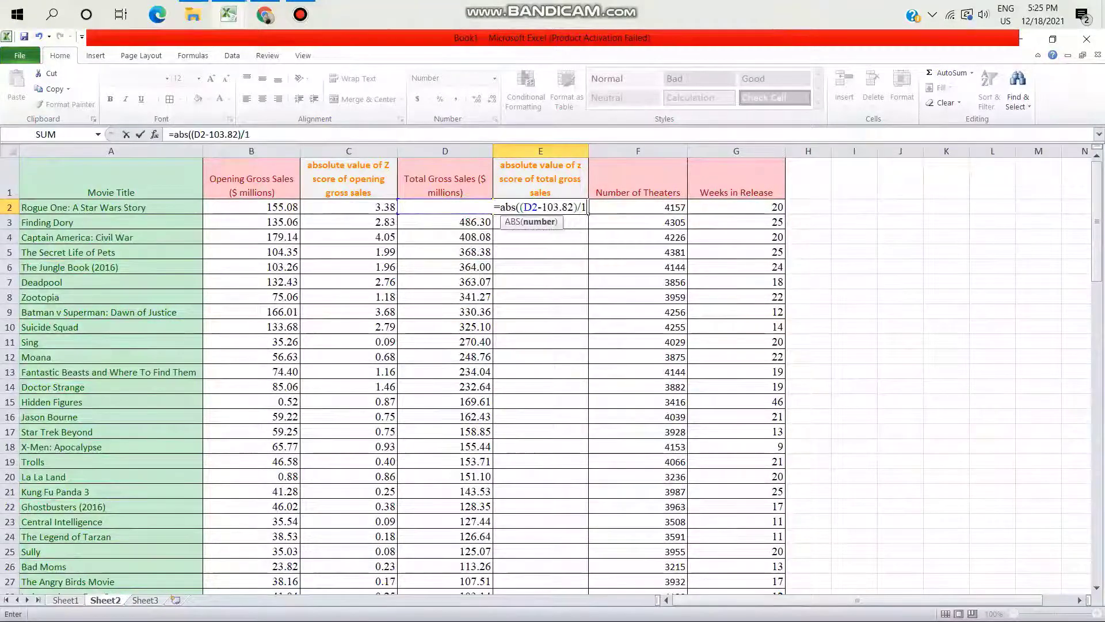
text(05.54)
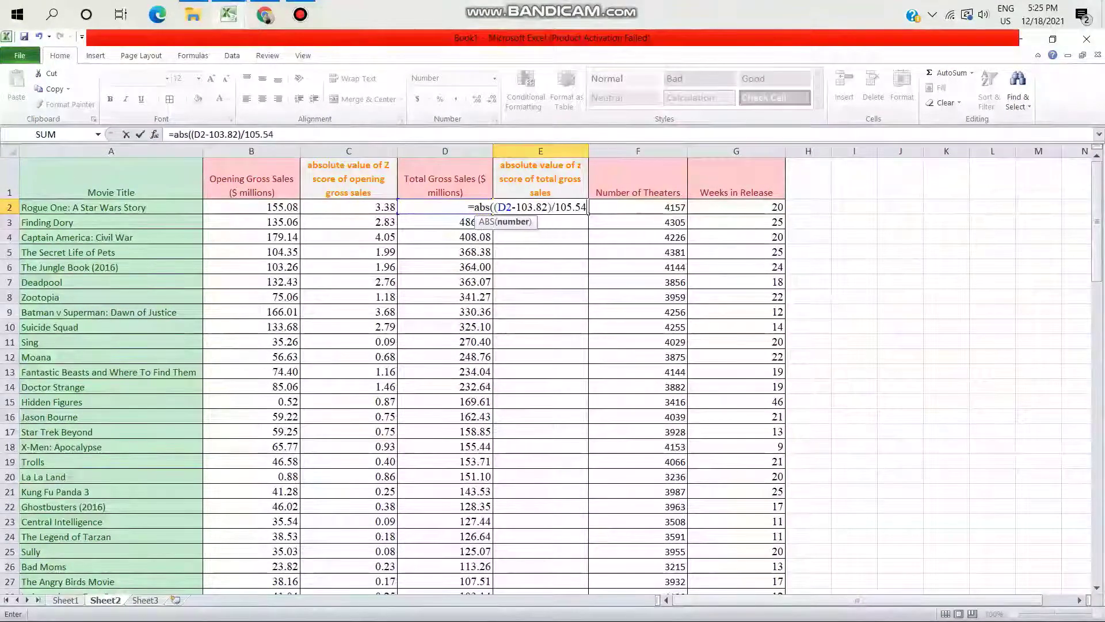
text())
key(Return)
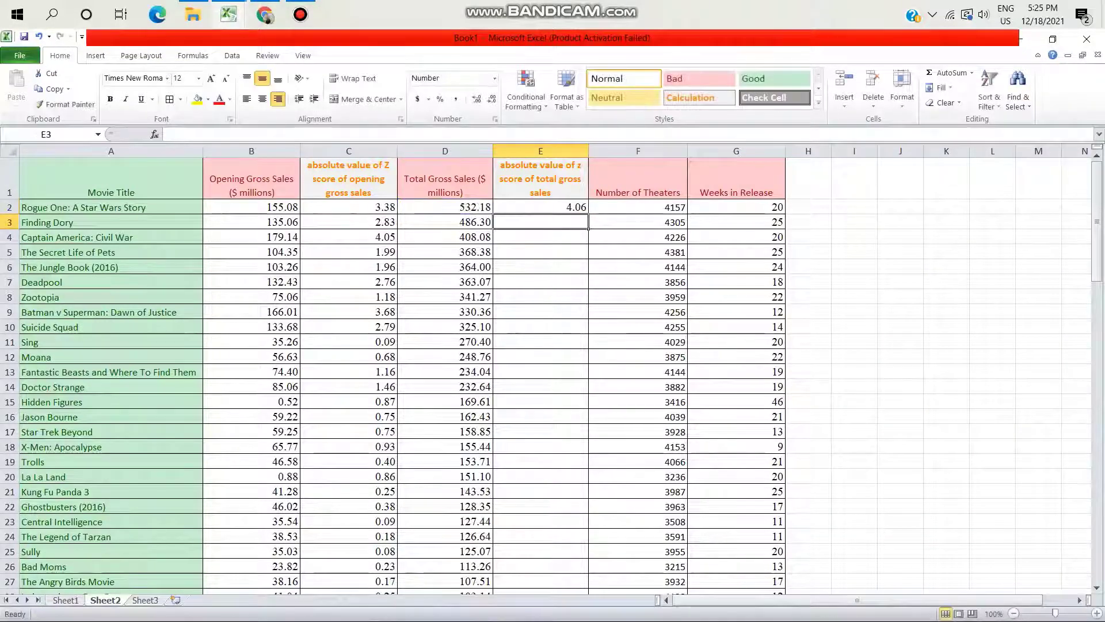
Fill the E2 absolute Z score formula down through E101 and check the formula in one of the filled cells
click(540, 208)
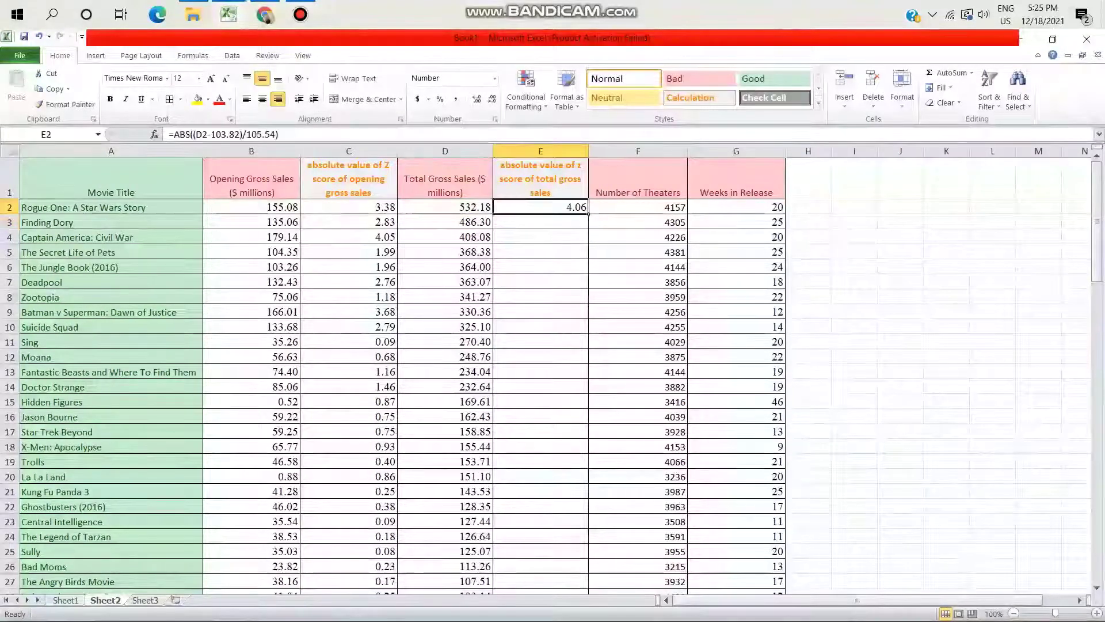
drag(589, 213, 588, 544)
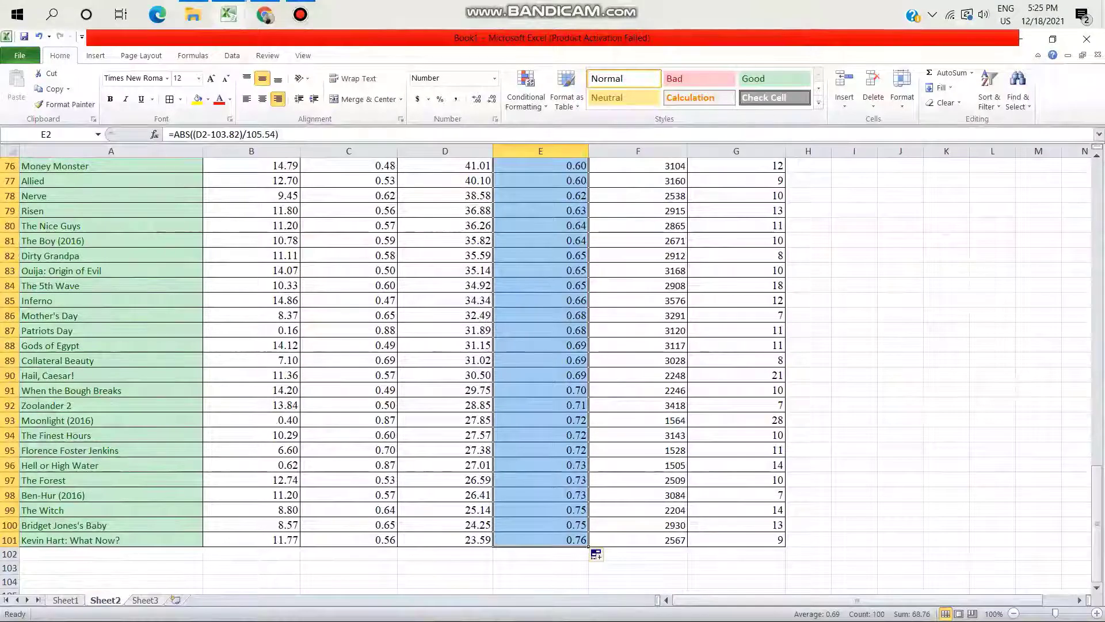
scroll(588, 544, up, 9)
scroll(588, 544, up, 14)
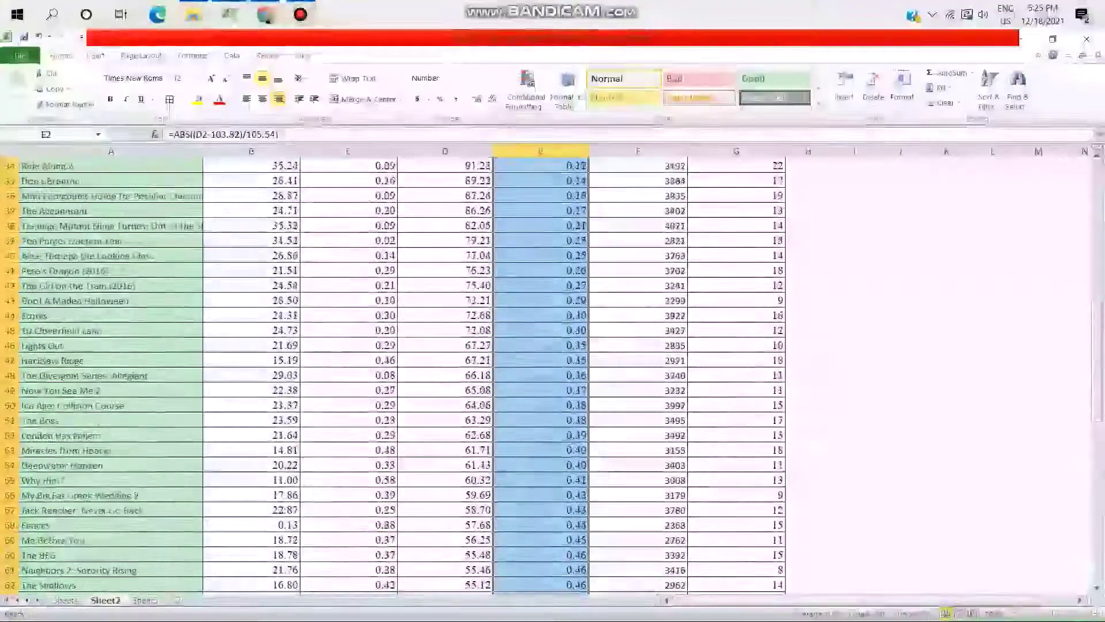
click(586, 510)
scroll(586, 510, up, 5)
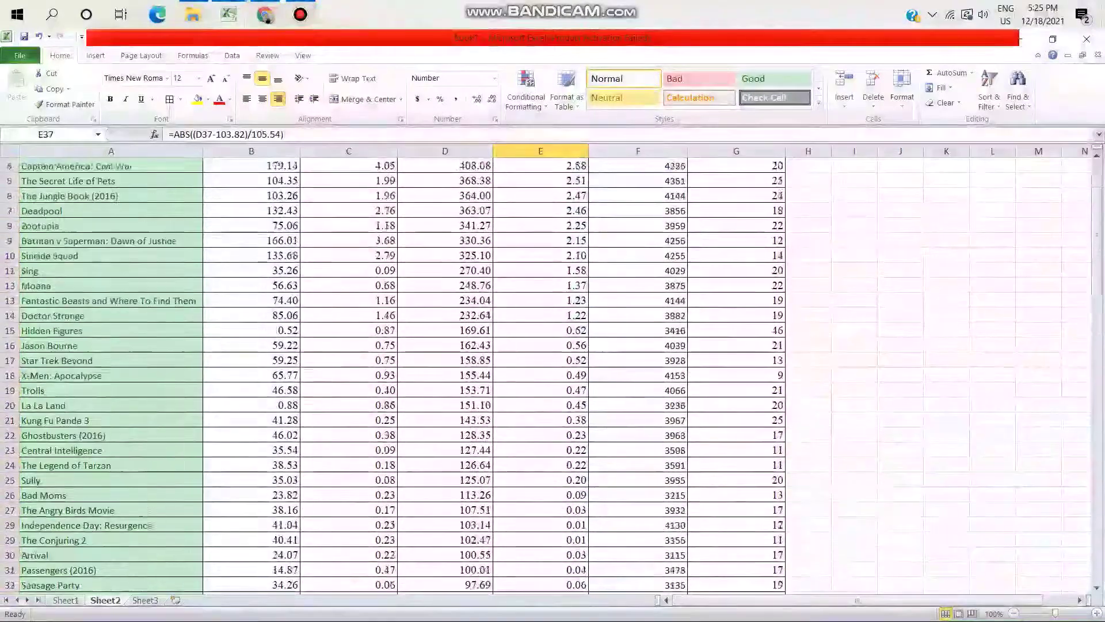
click(854, 387)
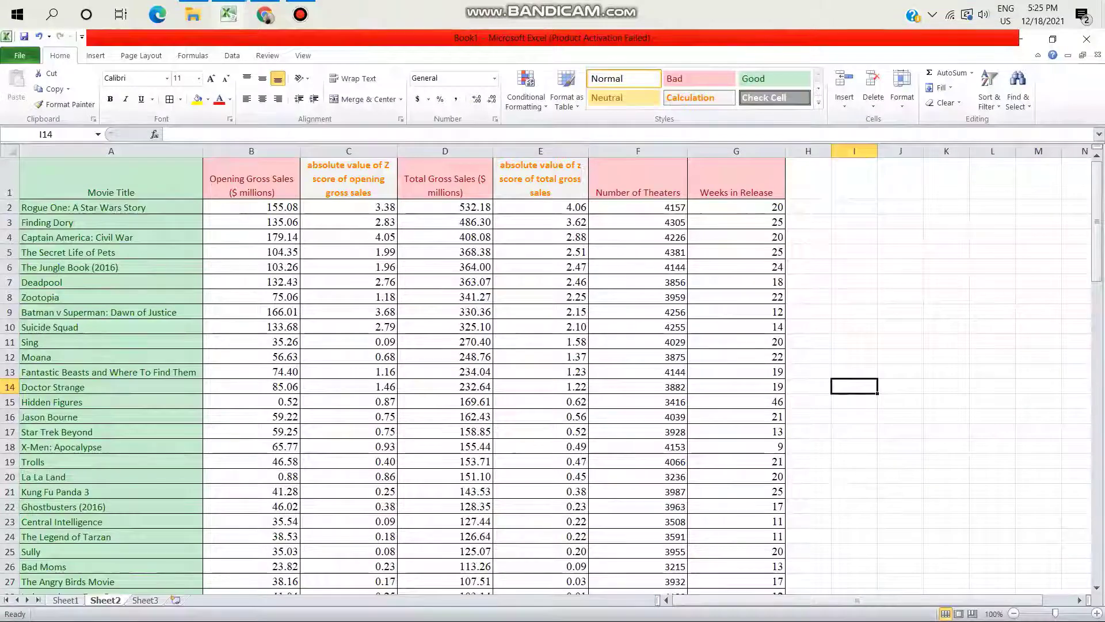
Highlight the opening gross sales Z score in C2 with the Input cell style
click(396, 211)
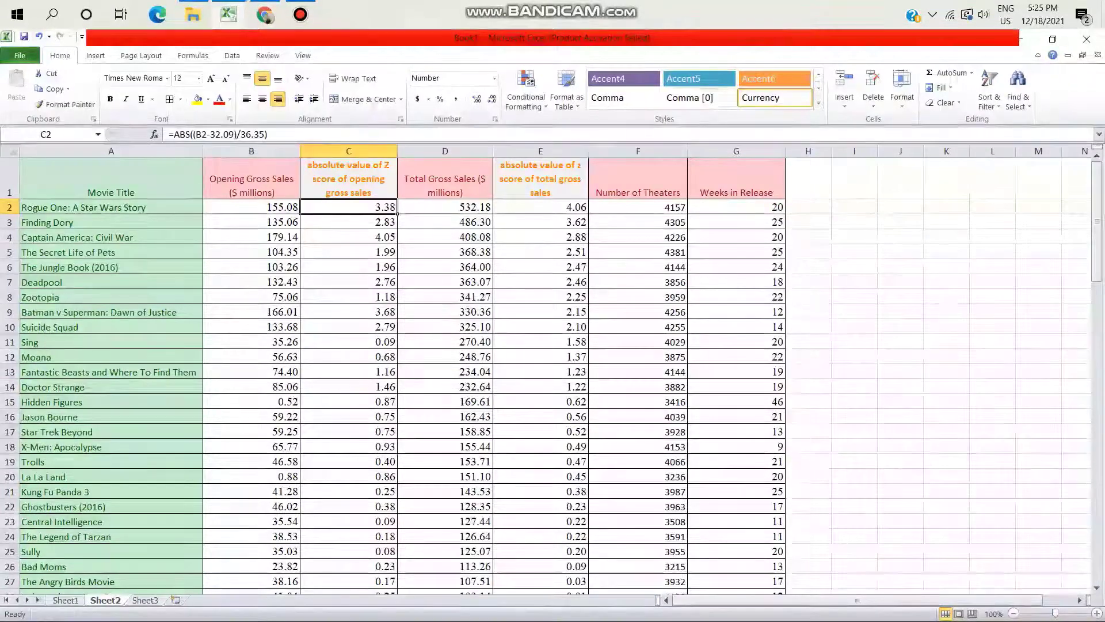
click(819, 75)
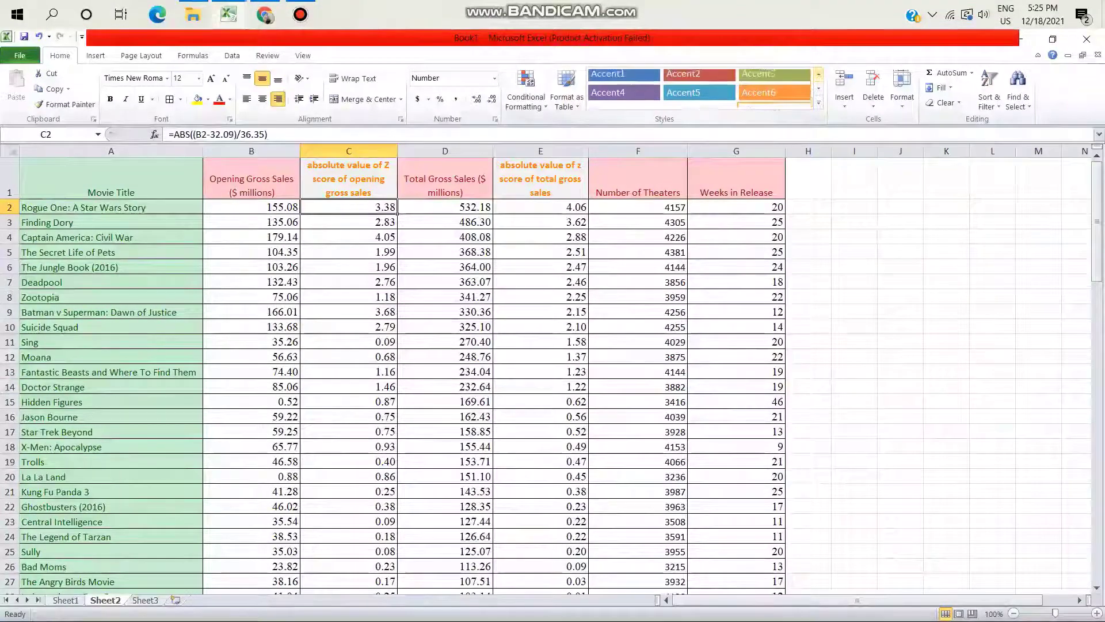
click(819, 75)
click(819, 75)
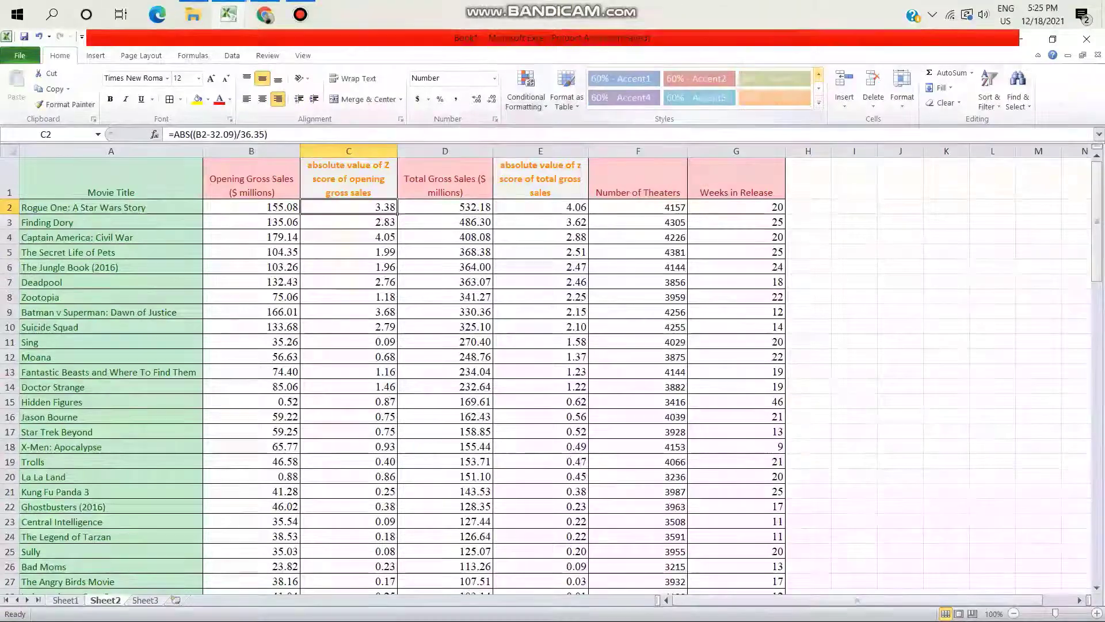
click(819, 75)
click(818, 75)
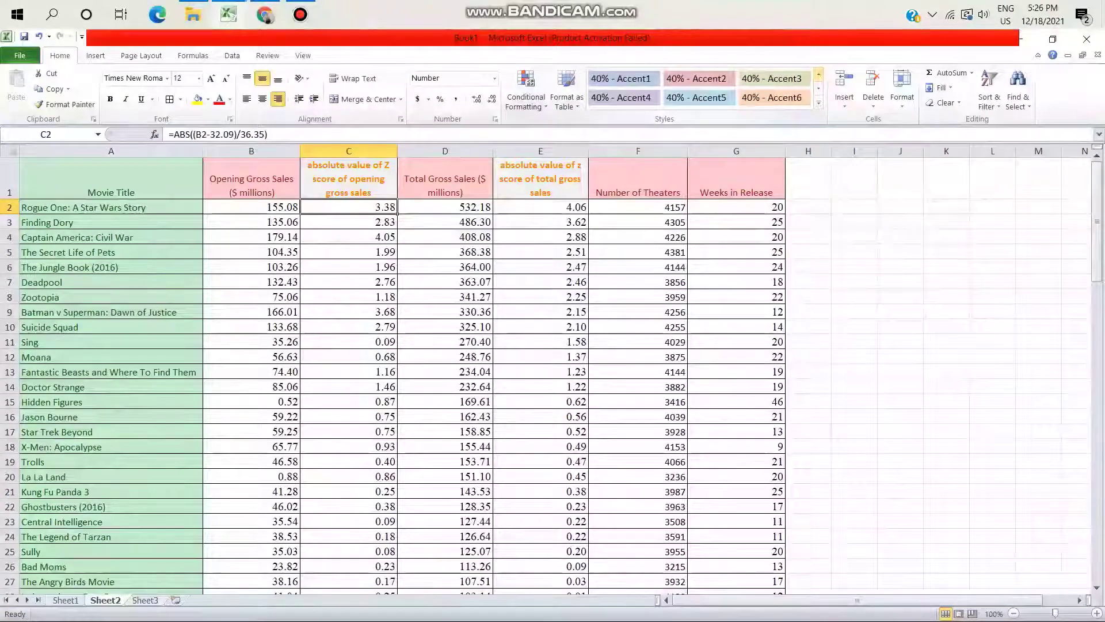
click(818, 74)
click(818, 74)
click(818, 74)
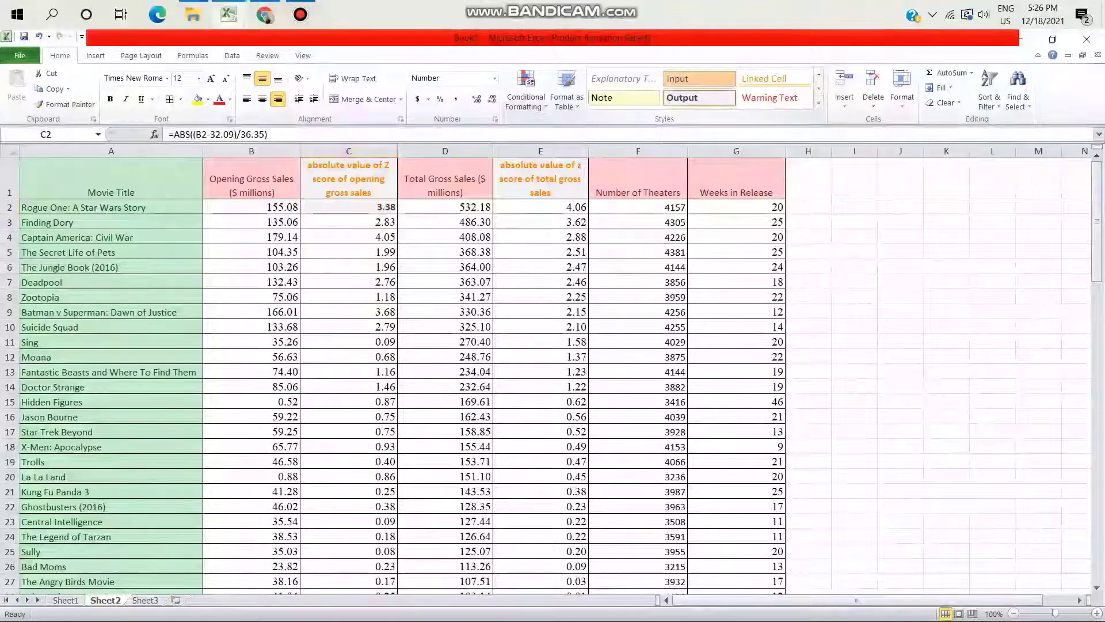
click(699, 79)
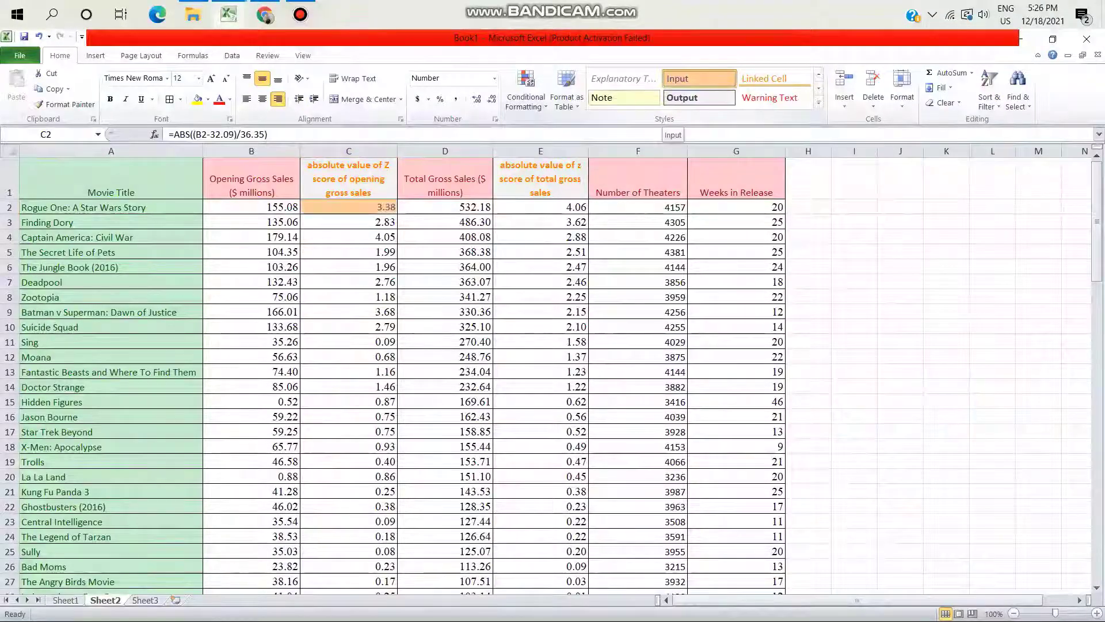
Apply the Input cell style to the total gross sales Z scores in E2 and E3
click(586, 211)
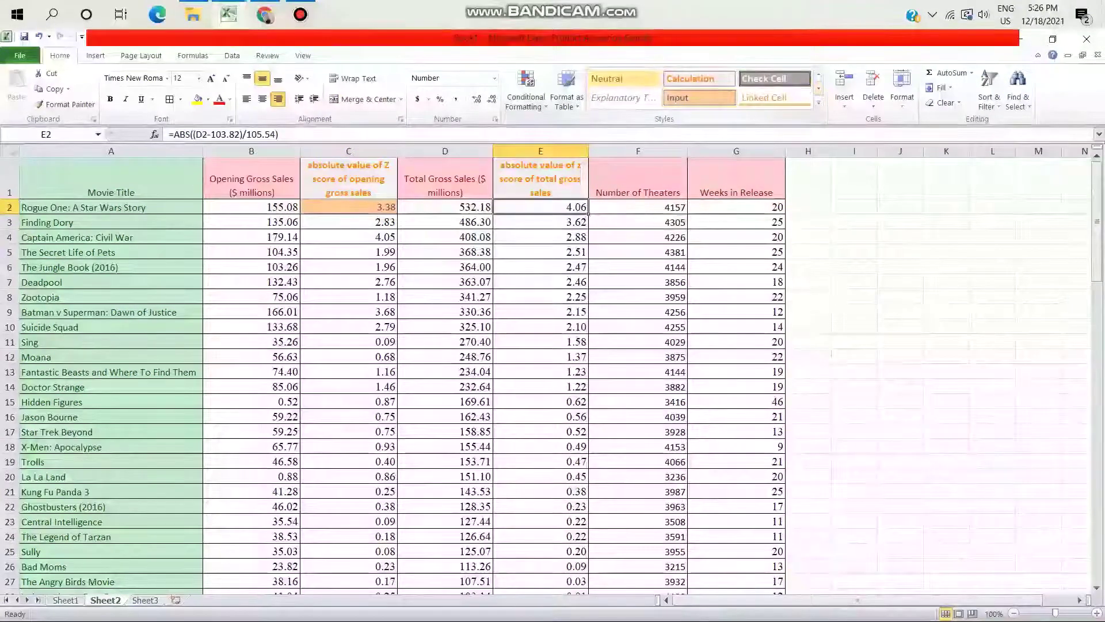
click(699, 98)
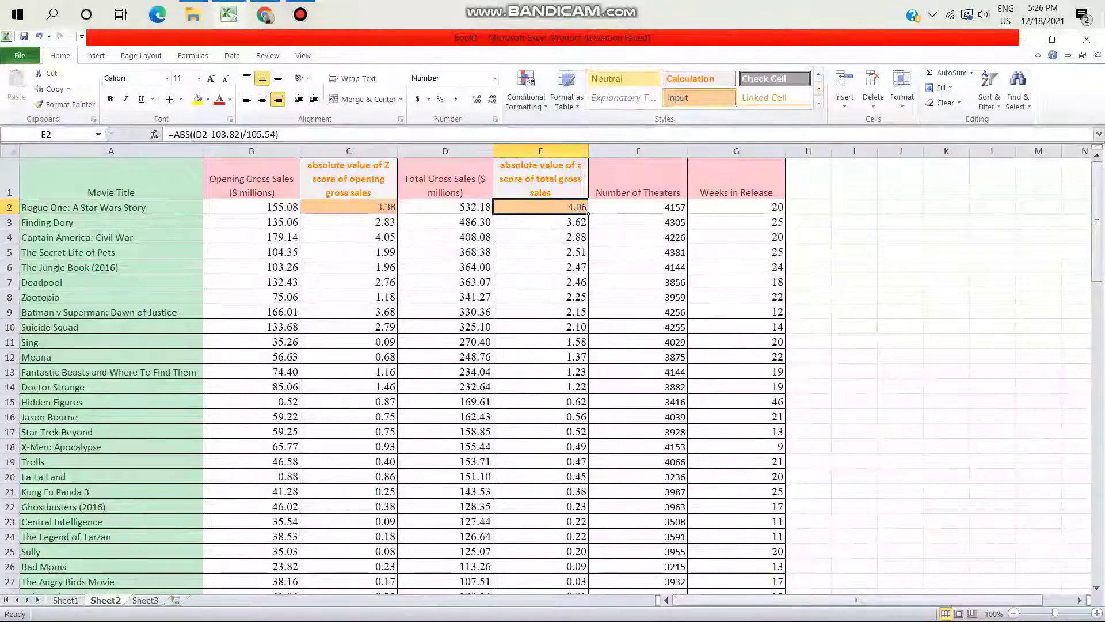
click(586, 226)
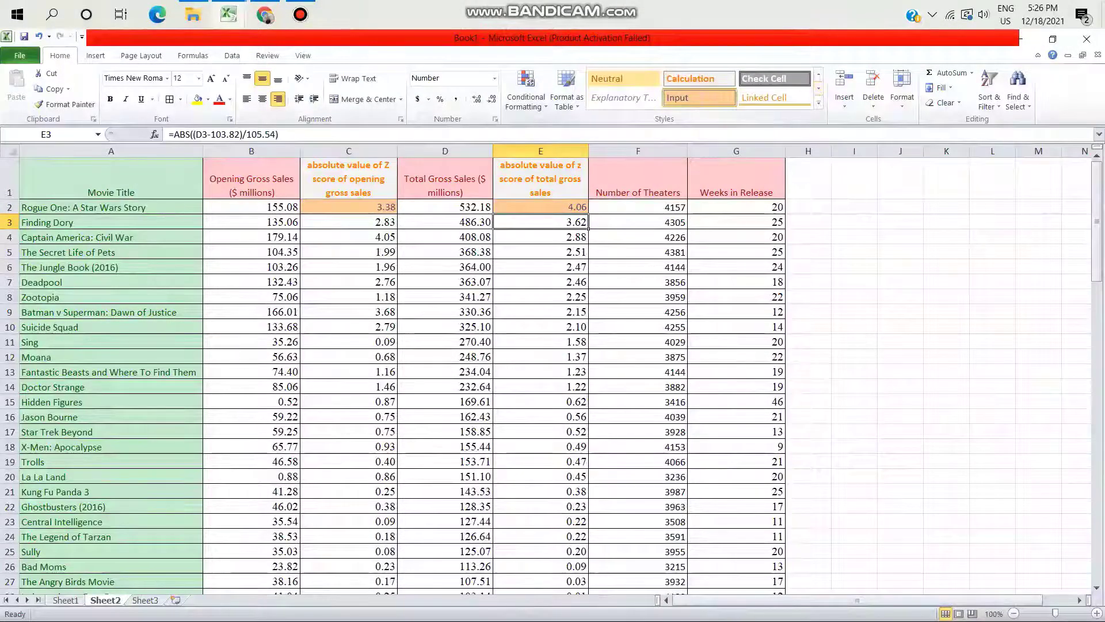
key(F4)
Apply the Input cell style to the opening gross sales Z score in C4 for Captain America: Civil War
click(396, 241)
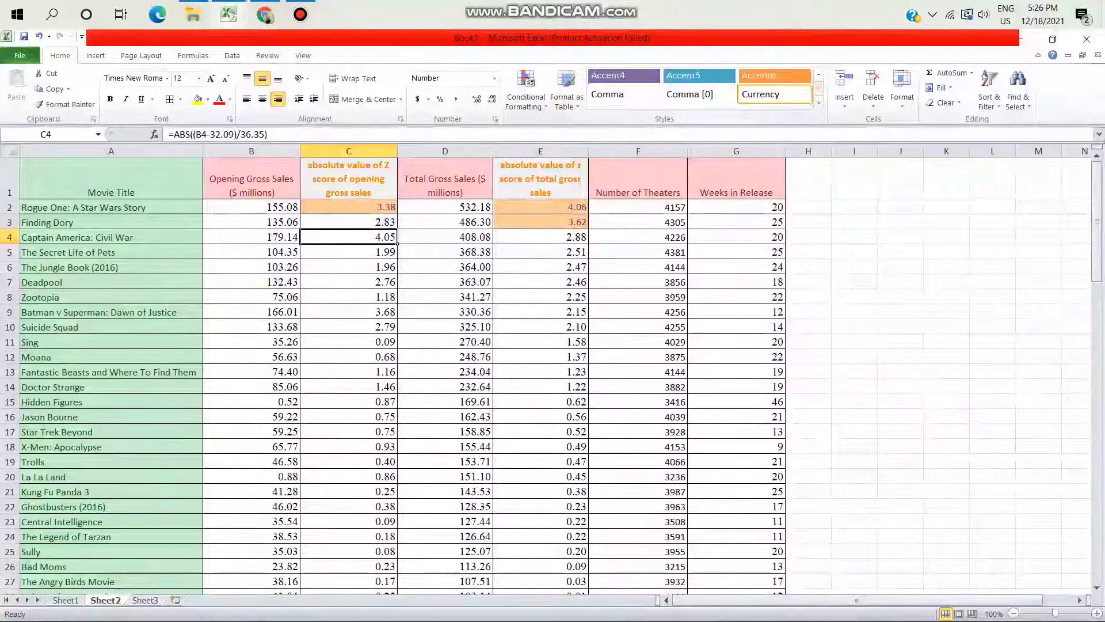
click(819, 75)
click(818, 75)
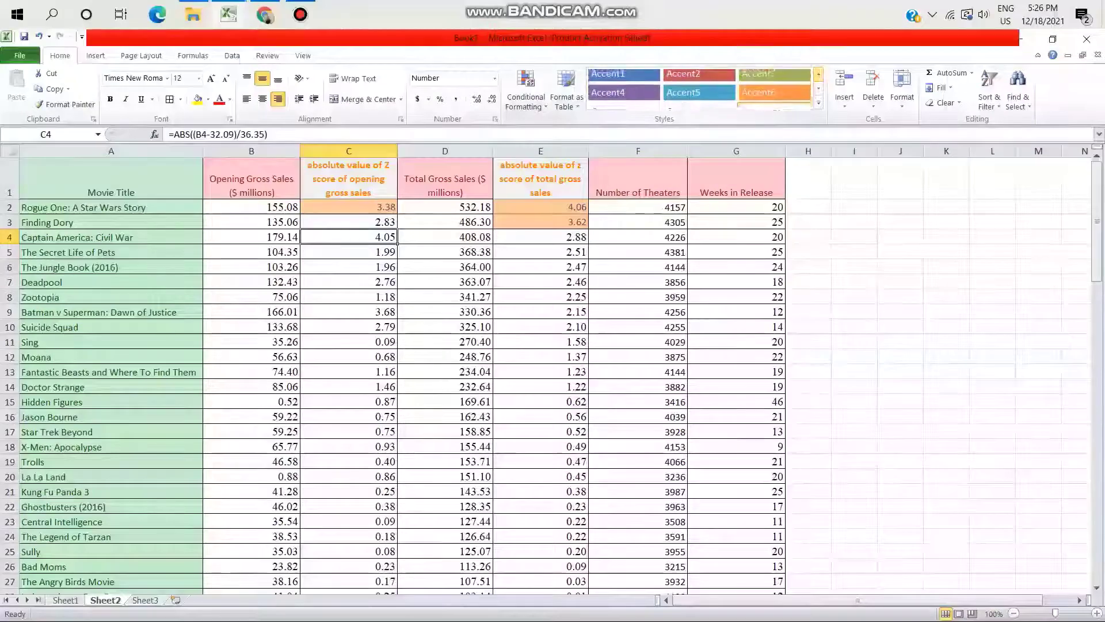
click(819, 75)
click(819, 74)
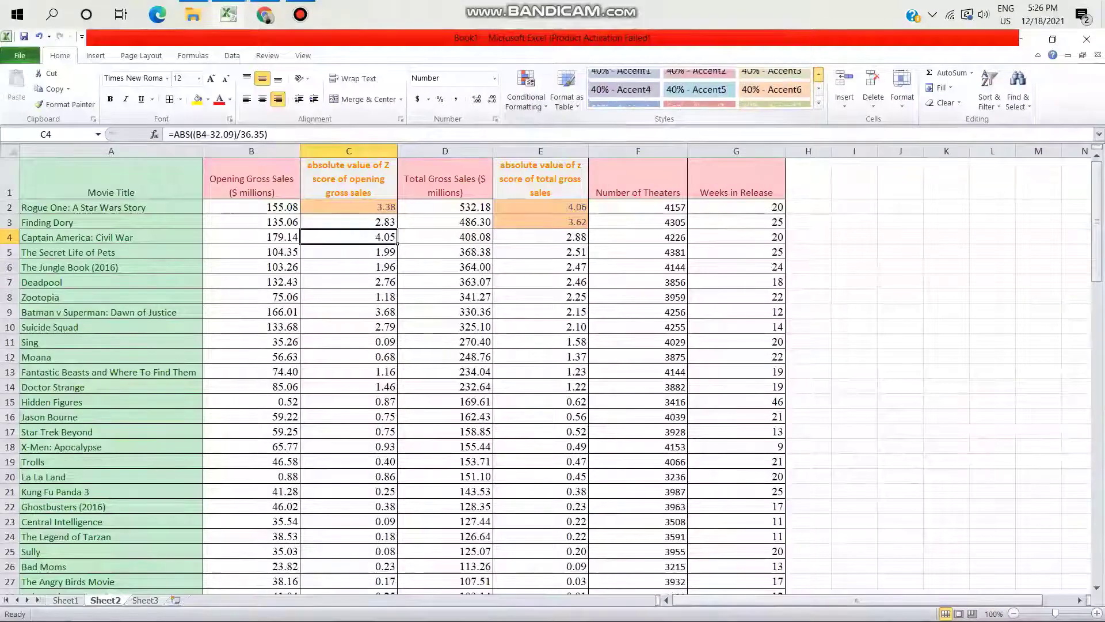
click(818, 75)
click(819, 74)
click(819, 75)
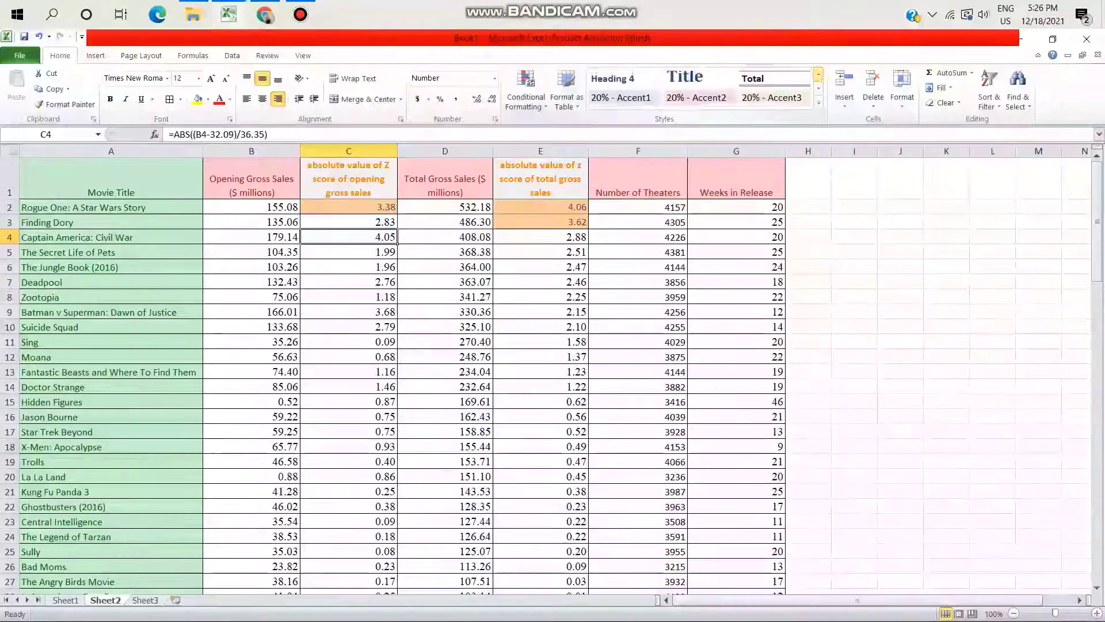
click(818, 75)
click(819, 75)
click(819, 75)
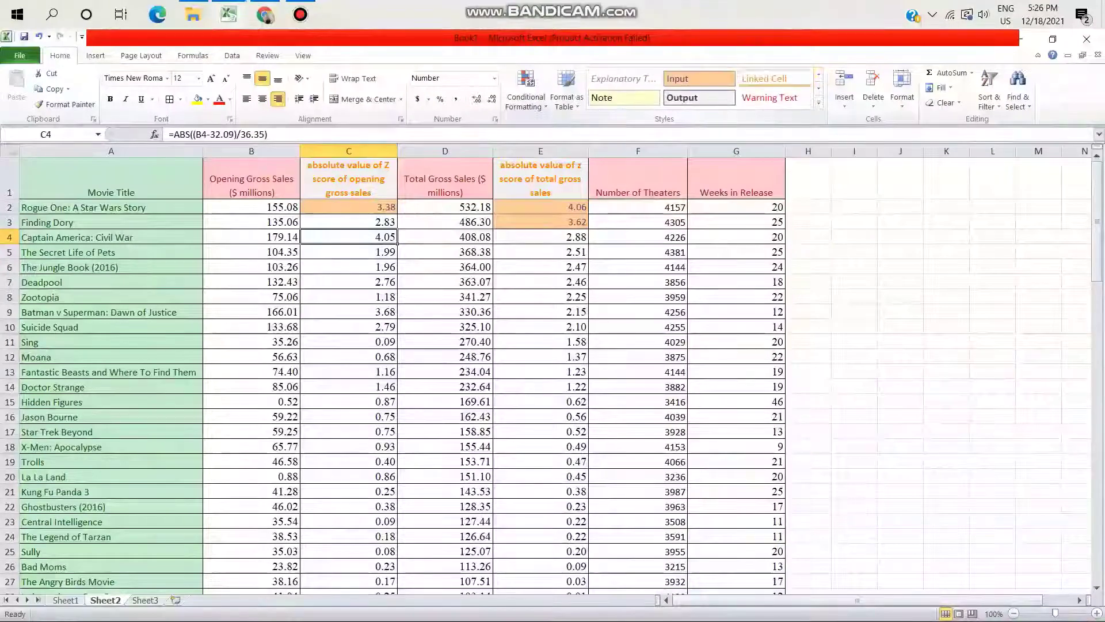
click(700, 79)
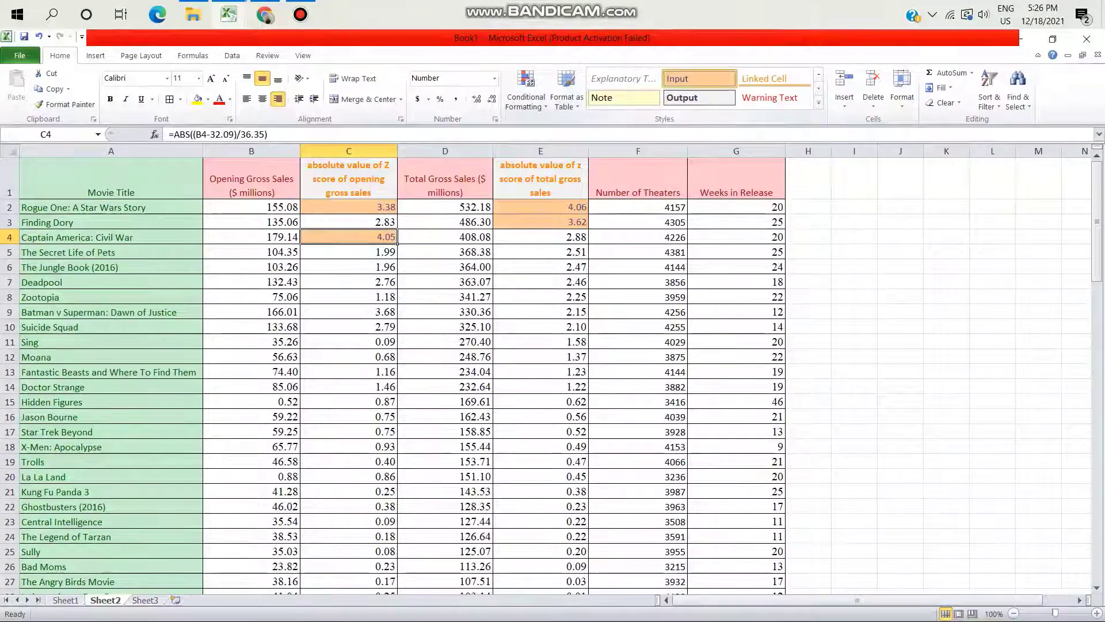
Start a note in cell I11 reading "Determine the abs value of z to be 3,"
click(854, 342)
scroll(854, 342, right, 2)
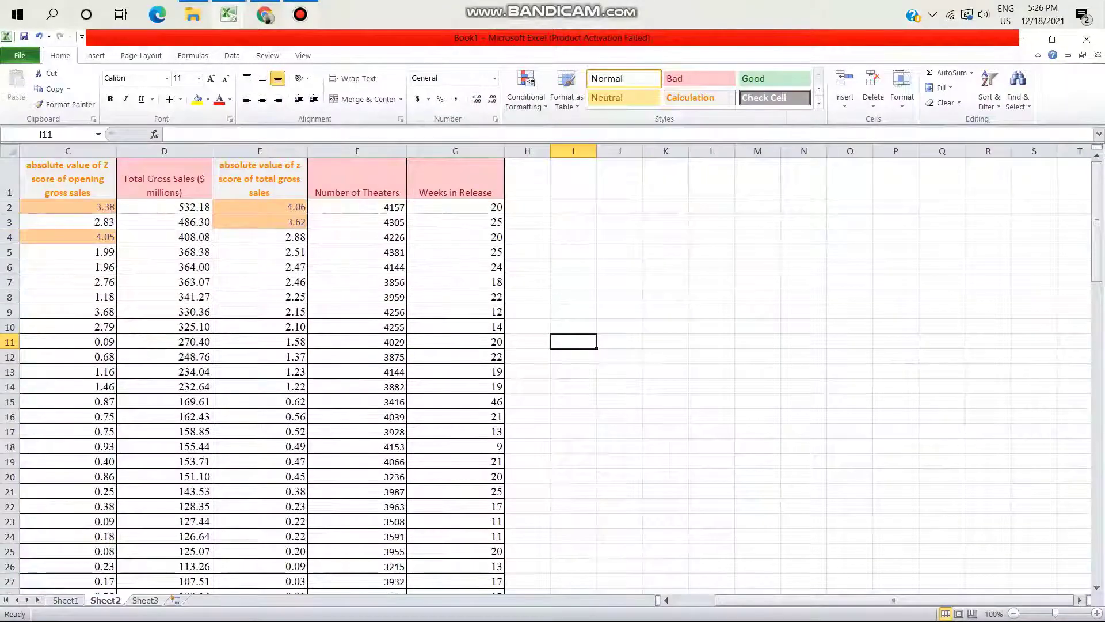
click(300, 14)
mouse_move(301, 14)
mouse_move(300, 90)
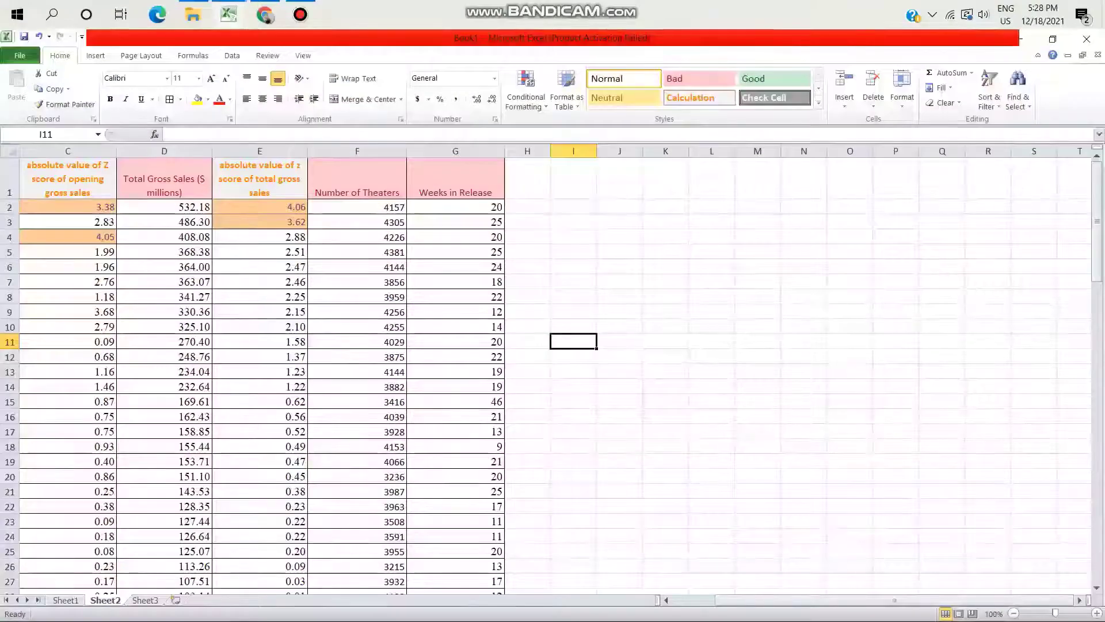
text(D)
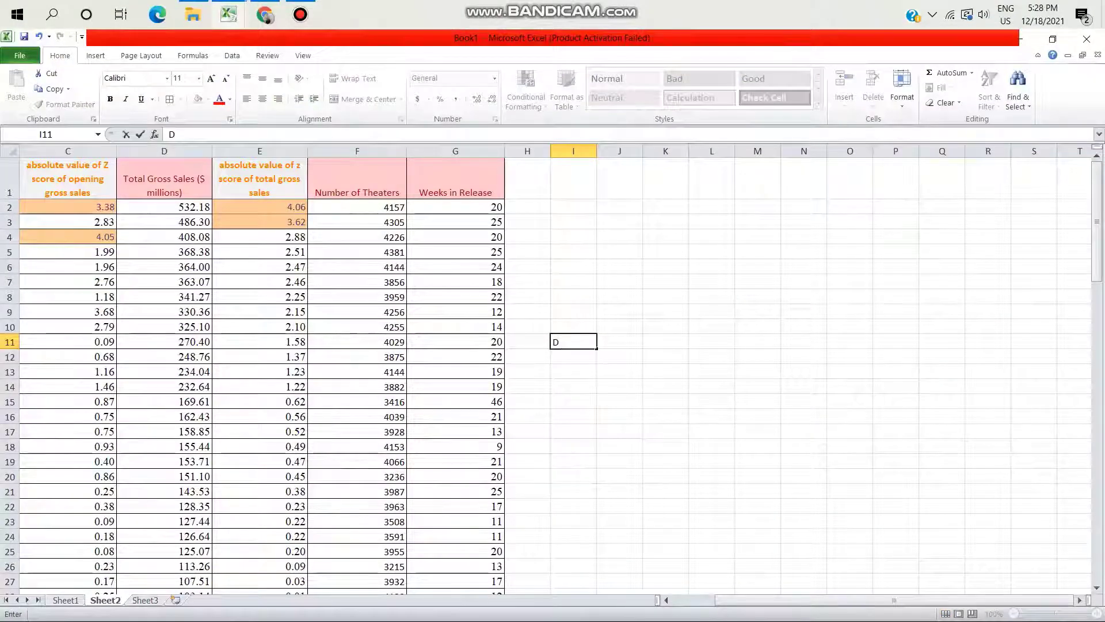
text(eetr)
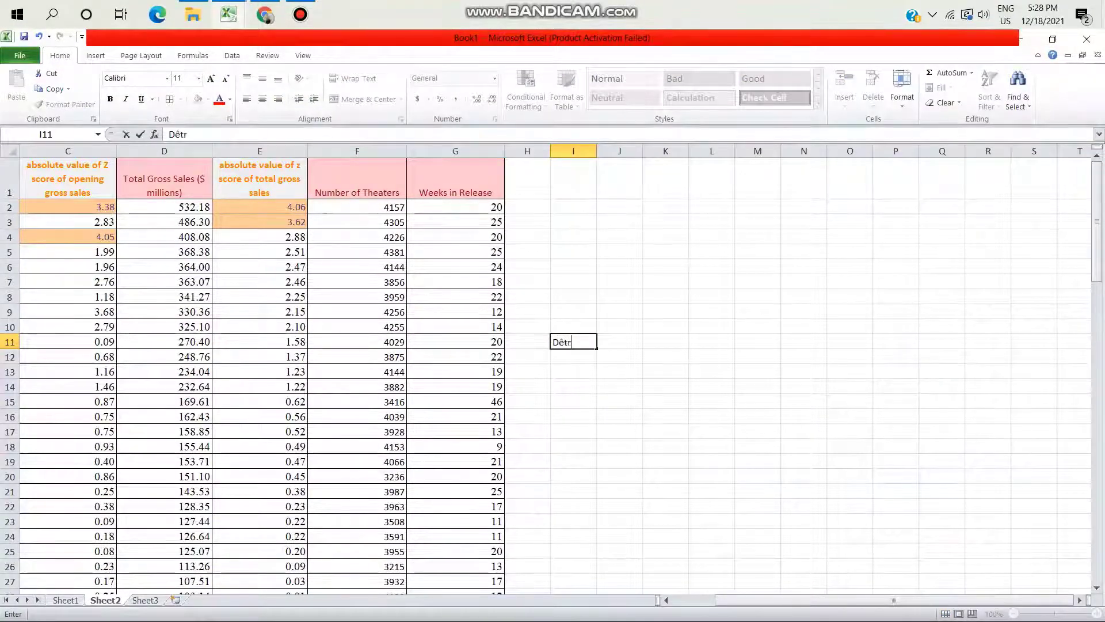
key(BackSpace)
text(ermi)
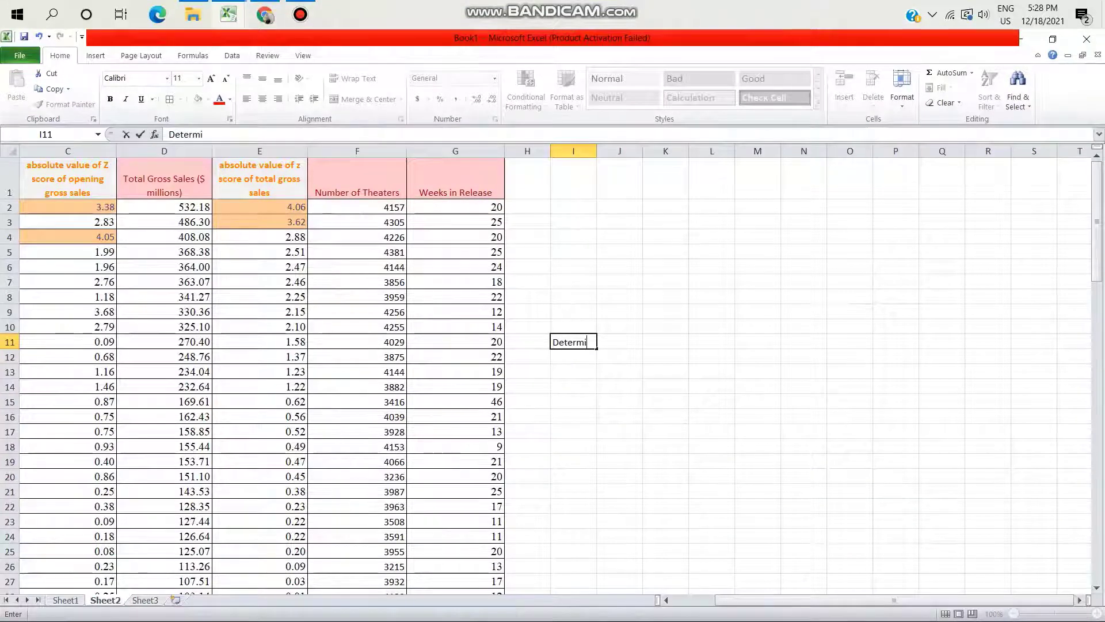
text(ne the abs)
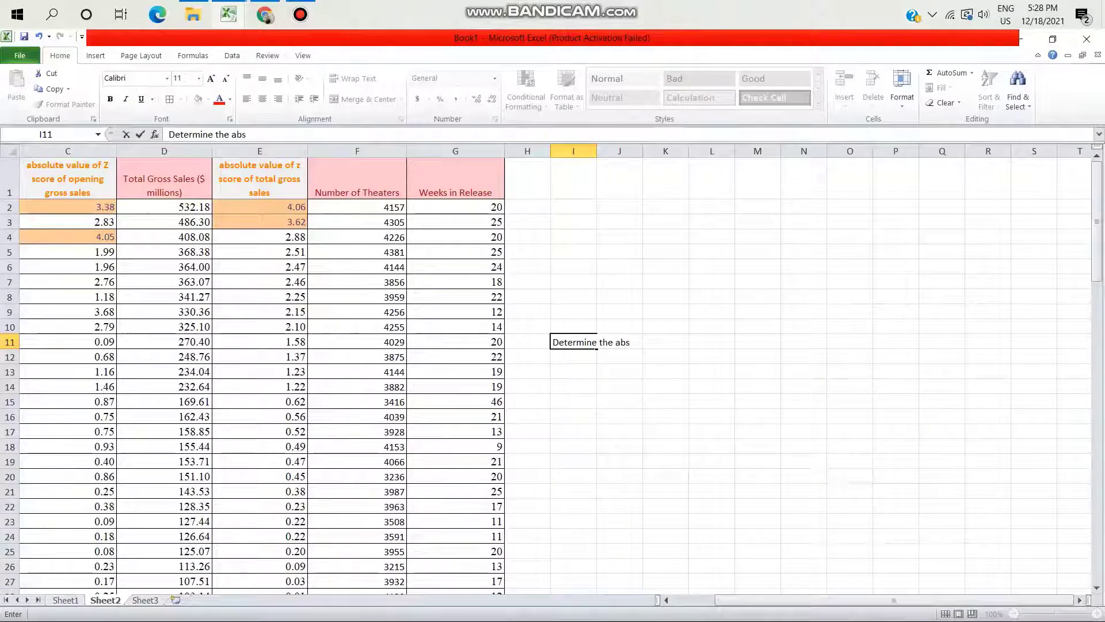
text( value o)
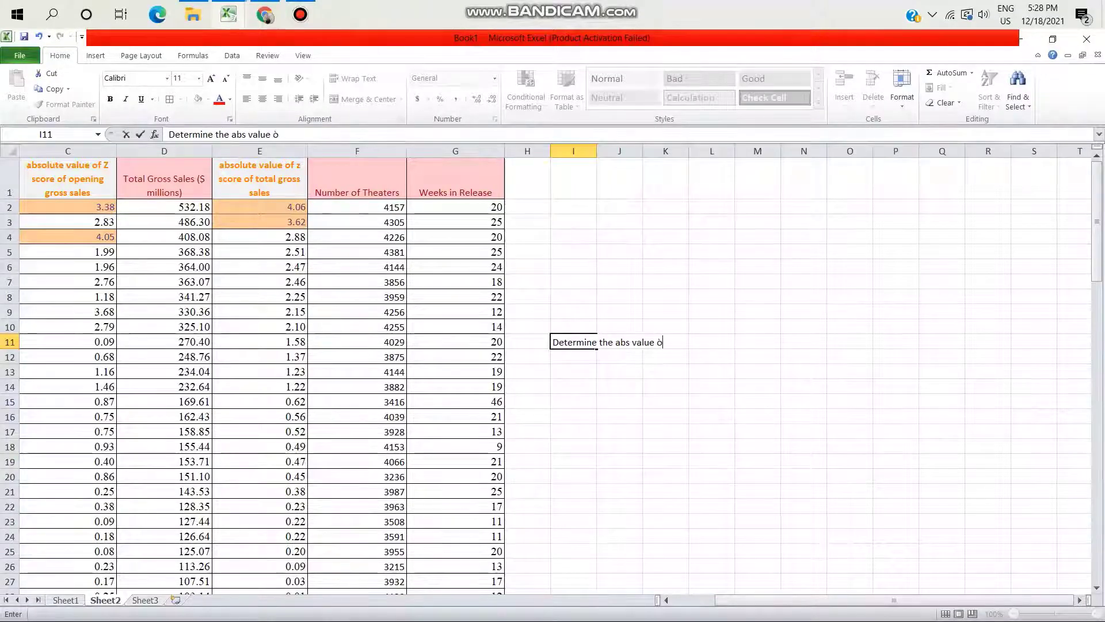
text(f z to be 3, so )
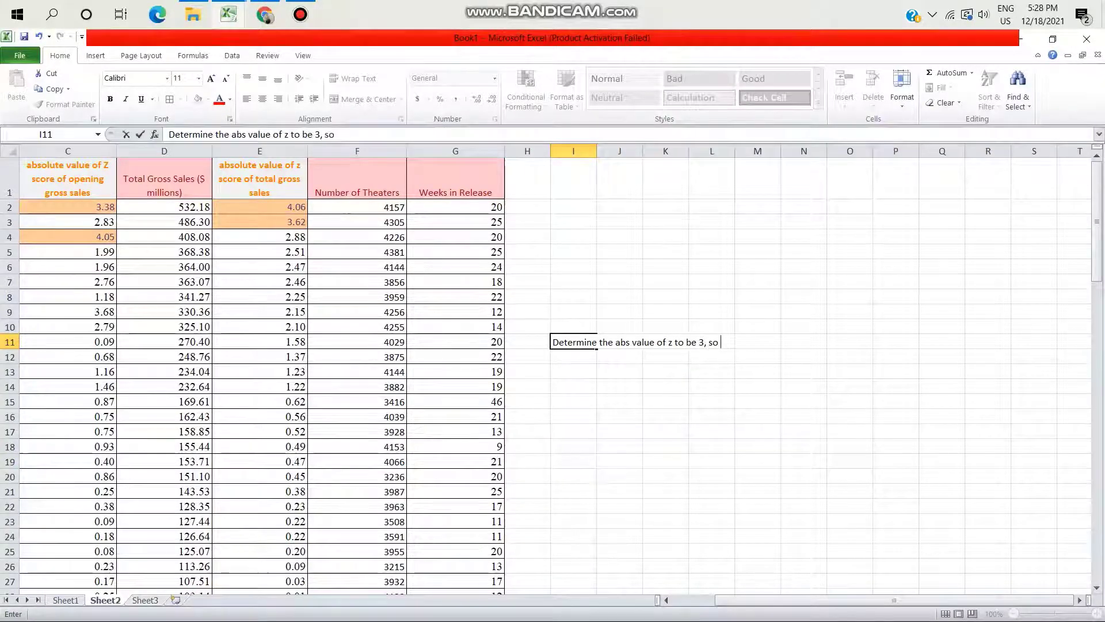
text(the ou)
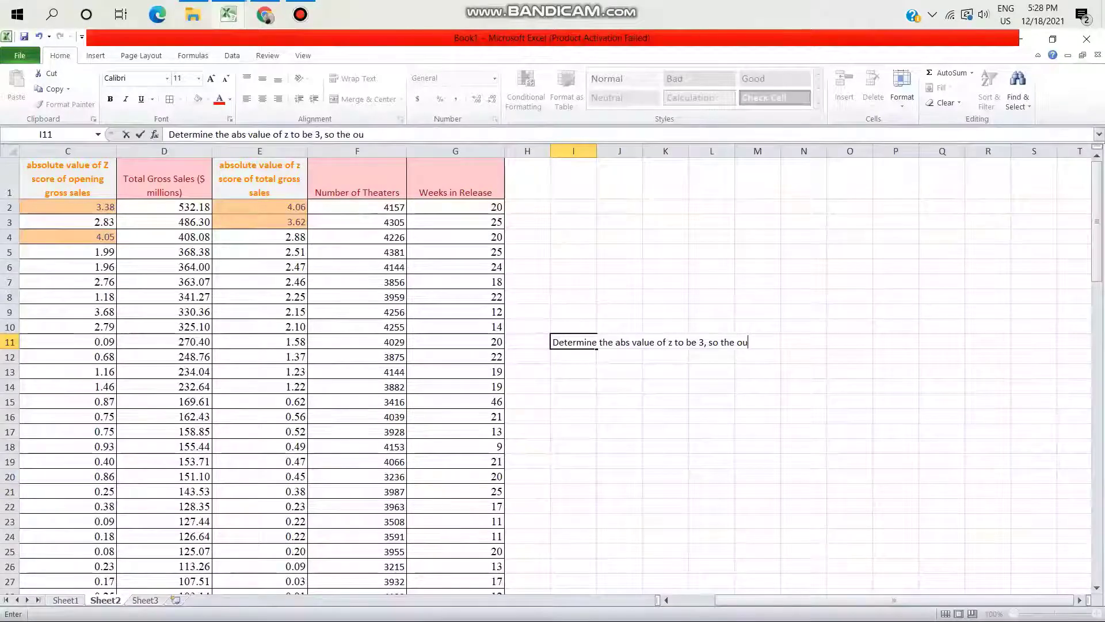
text(tline are movie)
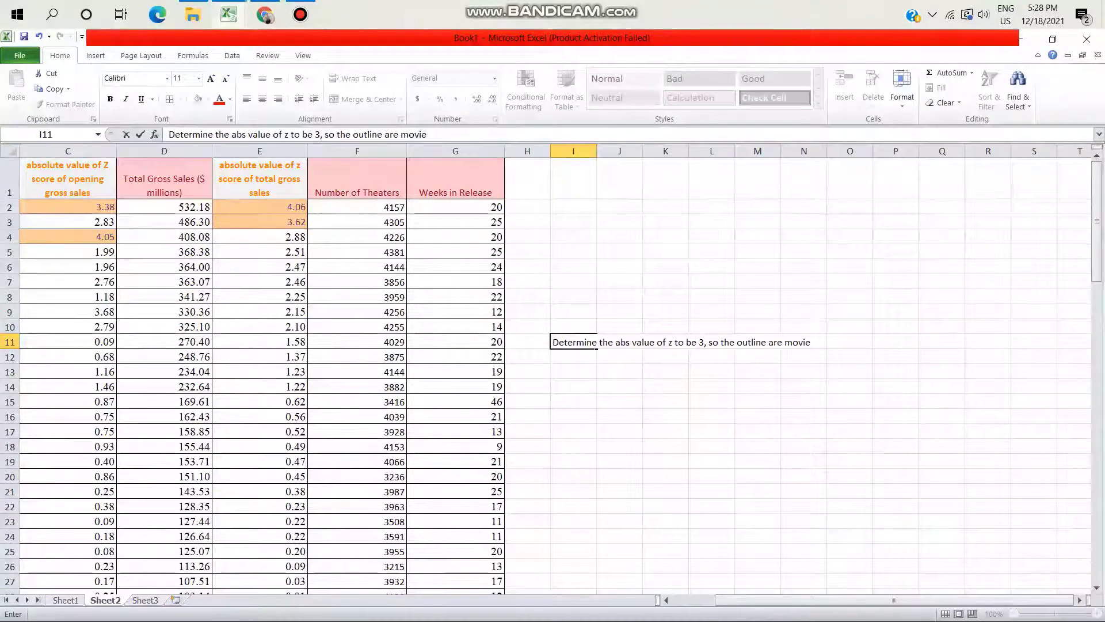
text( ư)
text(here th)
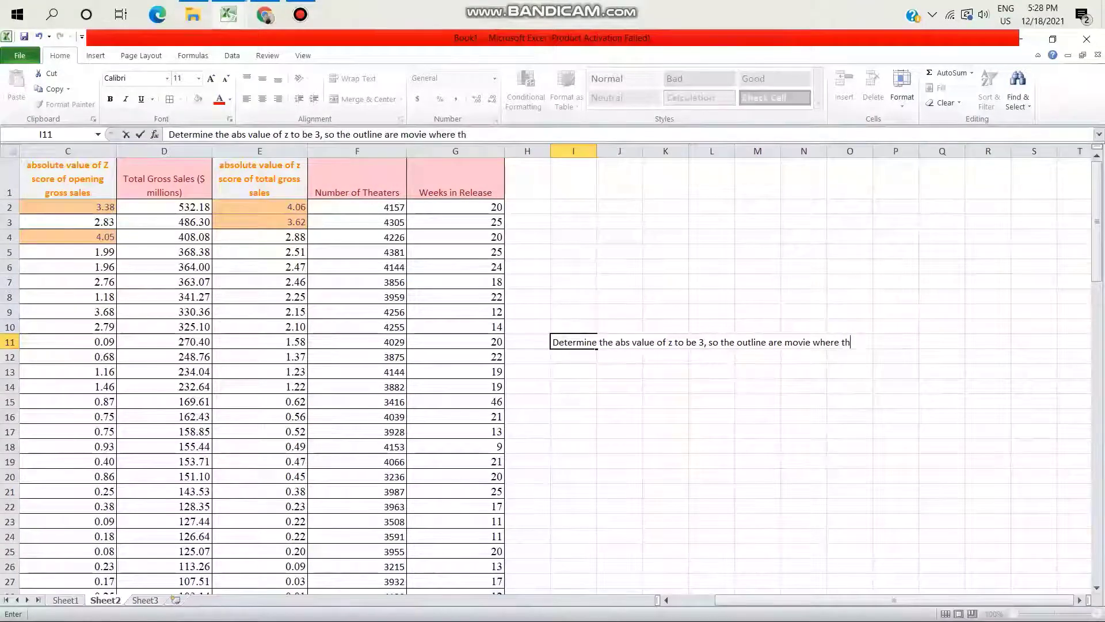
text(e abs v)
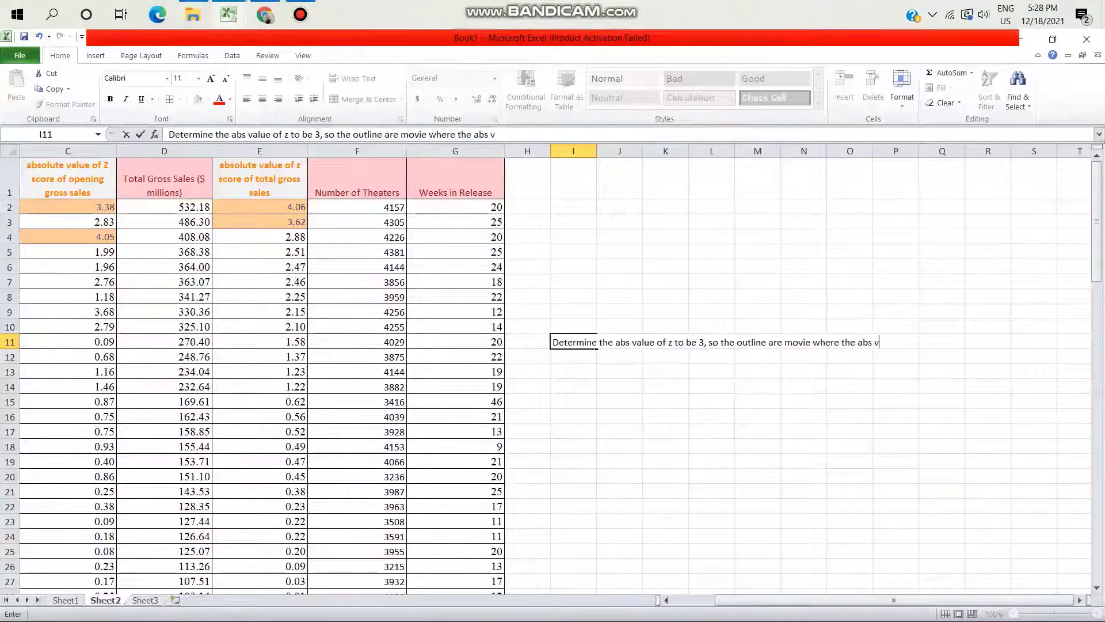
text(alue)
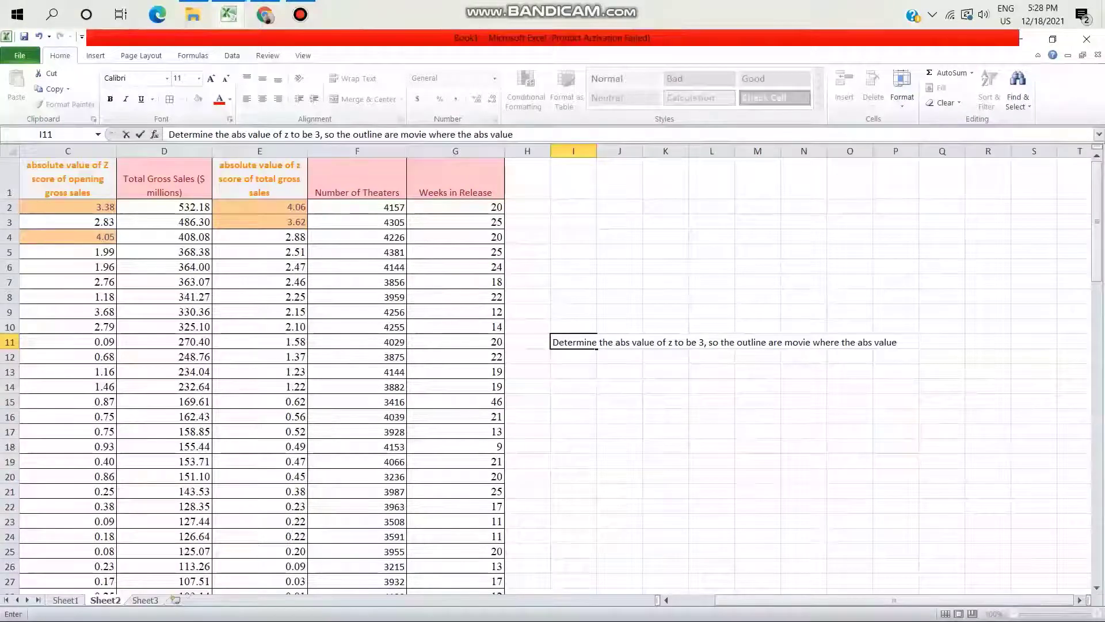
text( ò)
text(f the x)
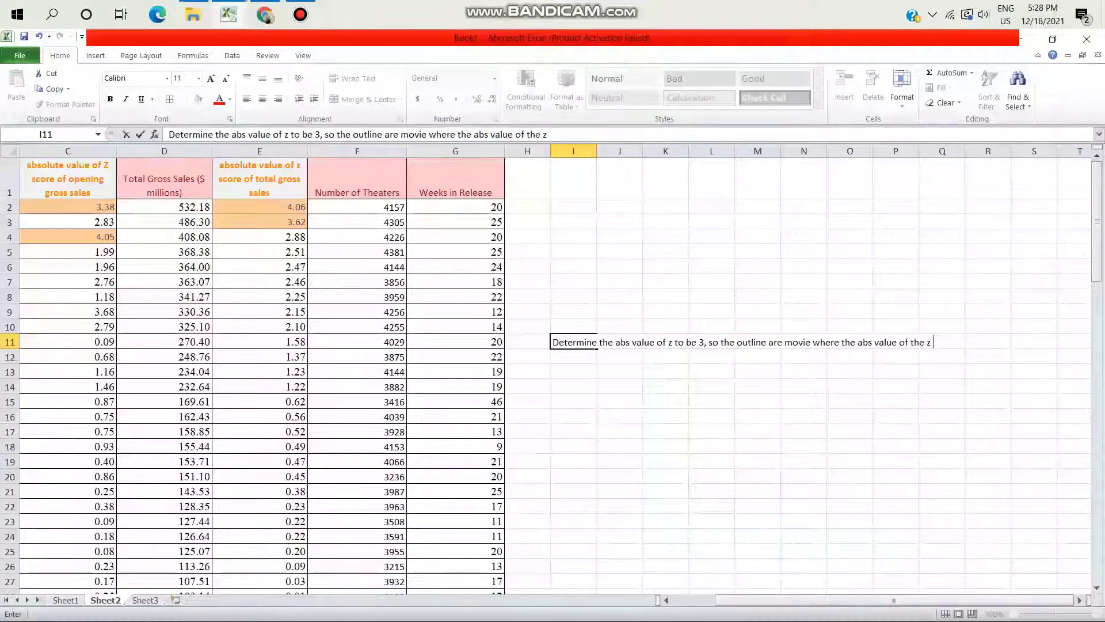
text( score is gra)
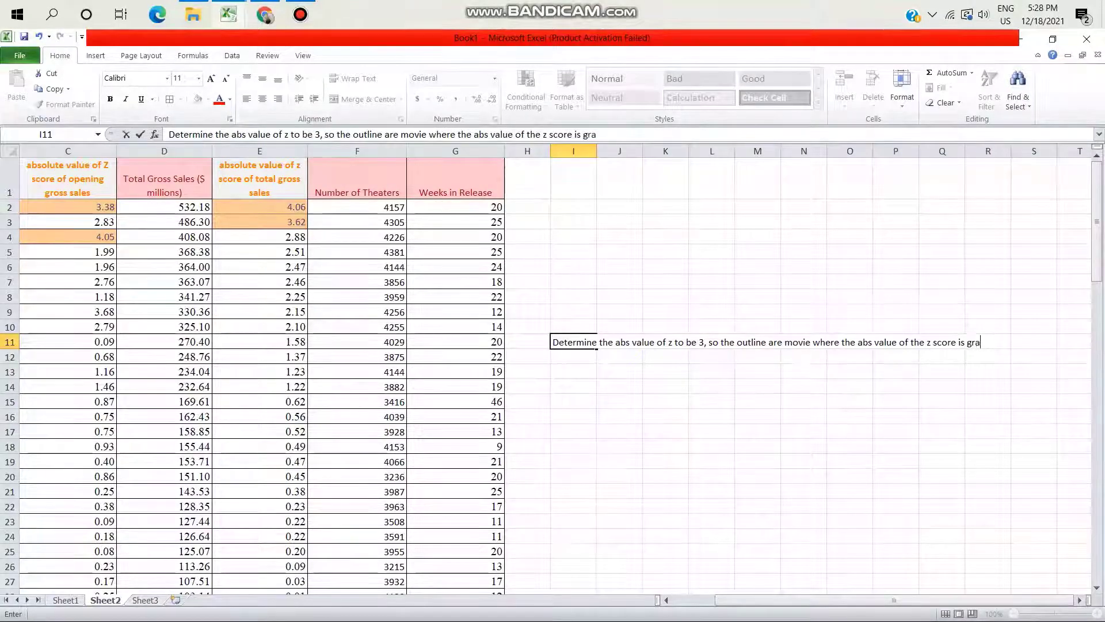
text(e)
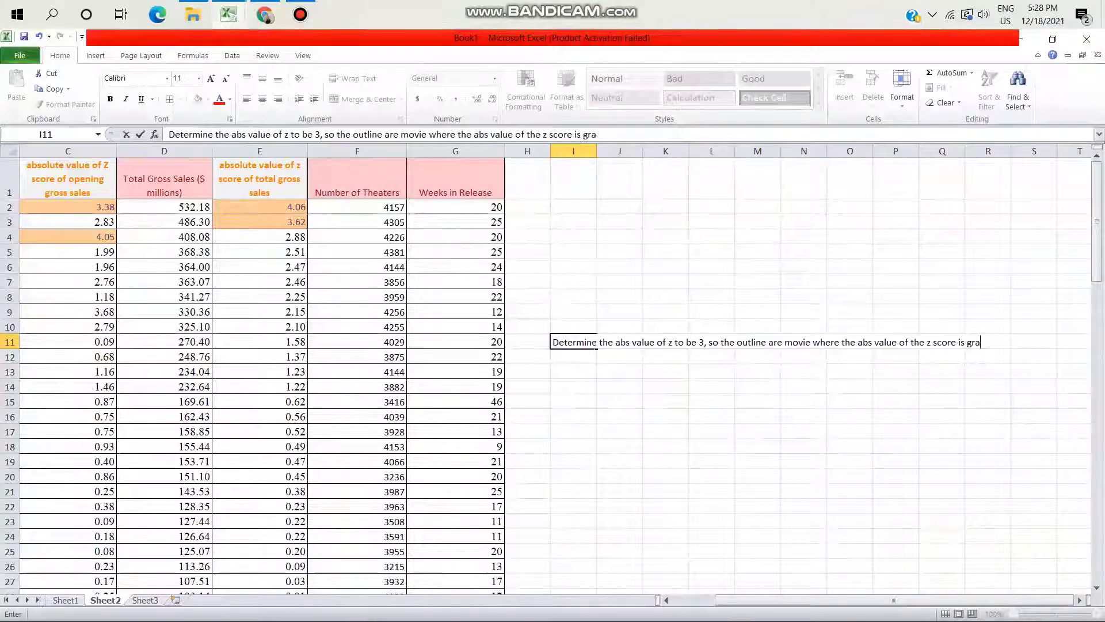
Complete the I11 note with "so the outline are movie where the abs value of the z score is greater than 3"
key(BackSpace)
text(eay)
key(BackSpace)
text(te)
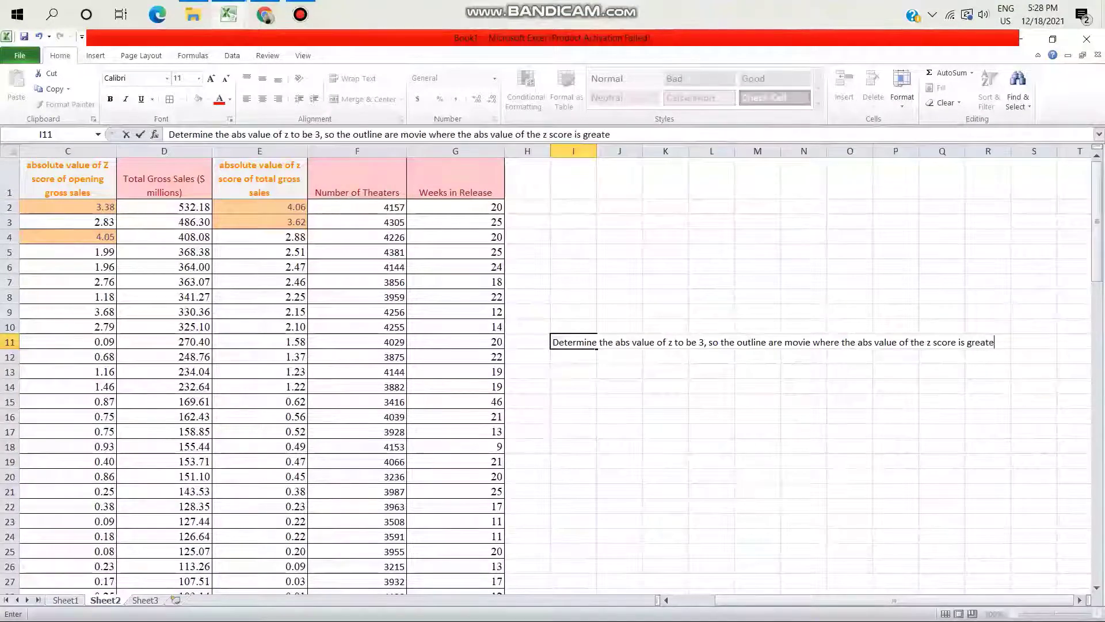
text(r than 3)
key(Return)
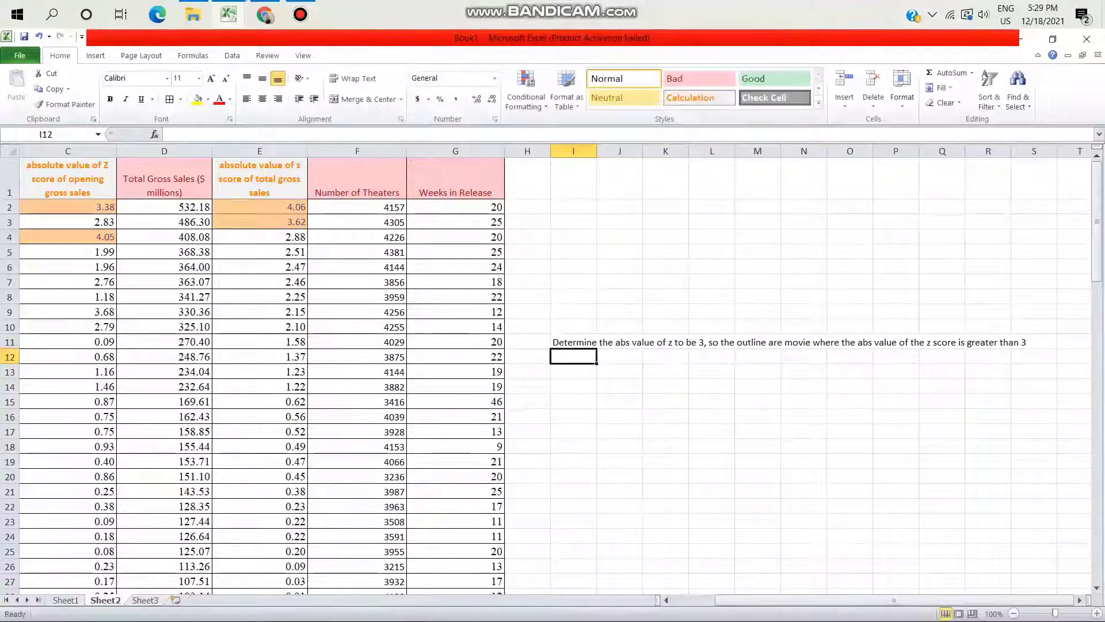
Start a second note in cell I12 reading "Depend on 2 corlum of z score"
text(Den)
key(BackSpace)
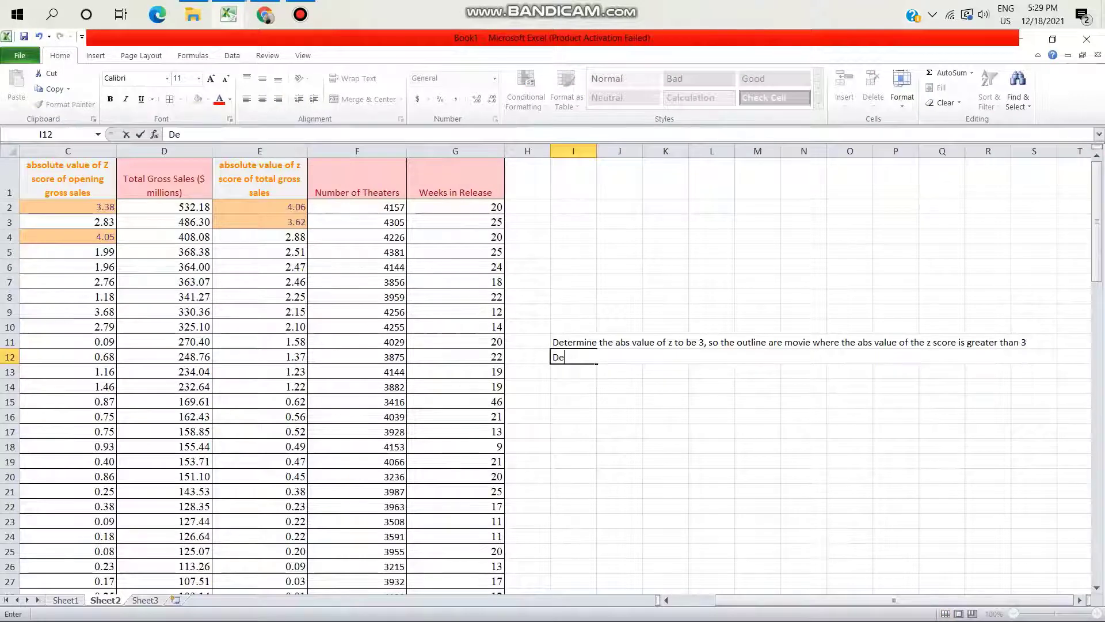
text(pend )
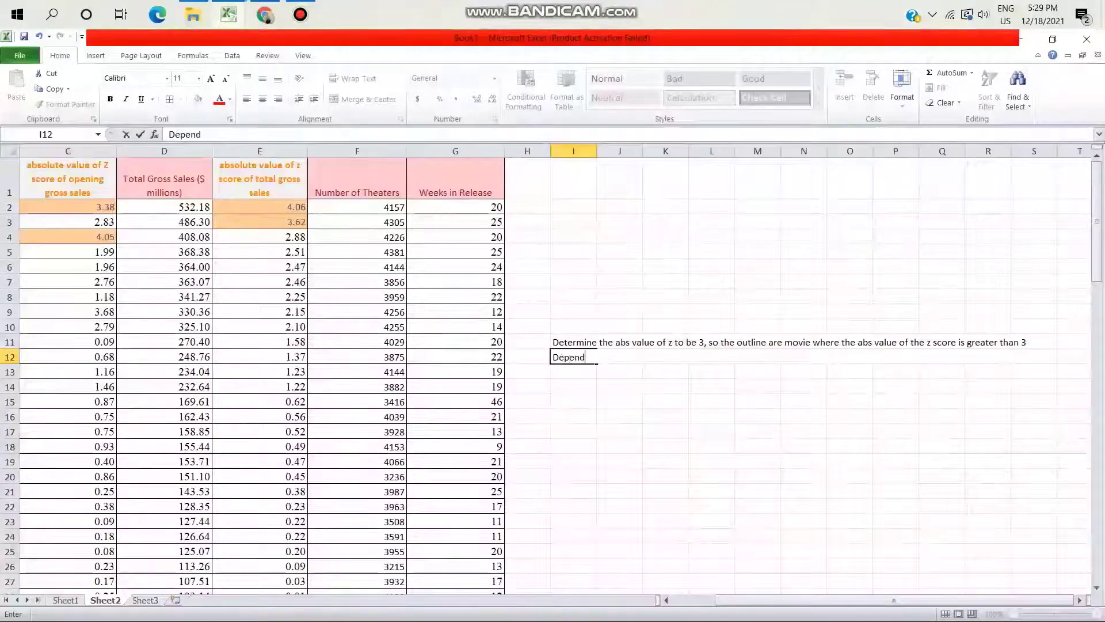
text(on 2)
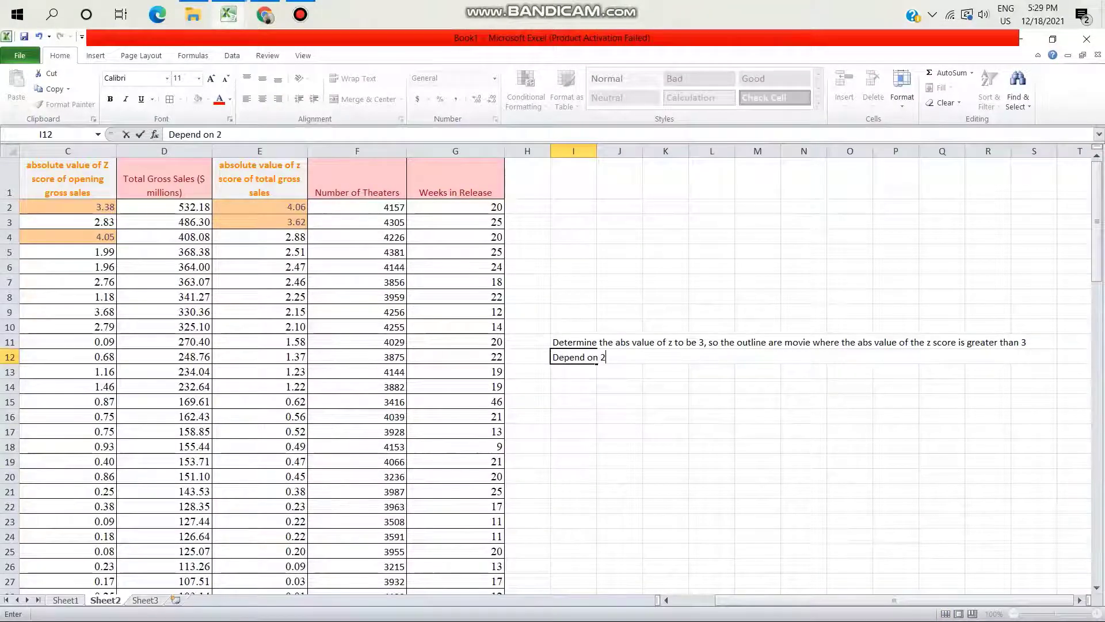
text( col)
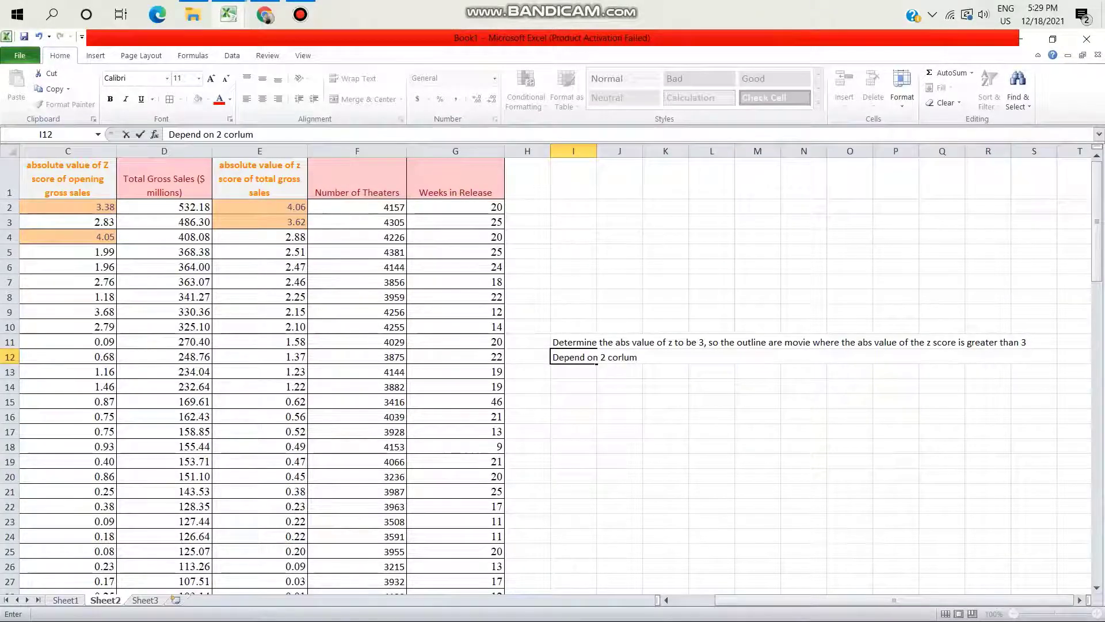
text(of z)
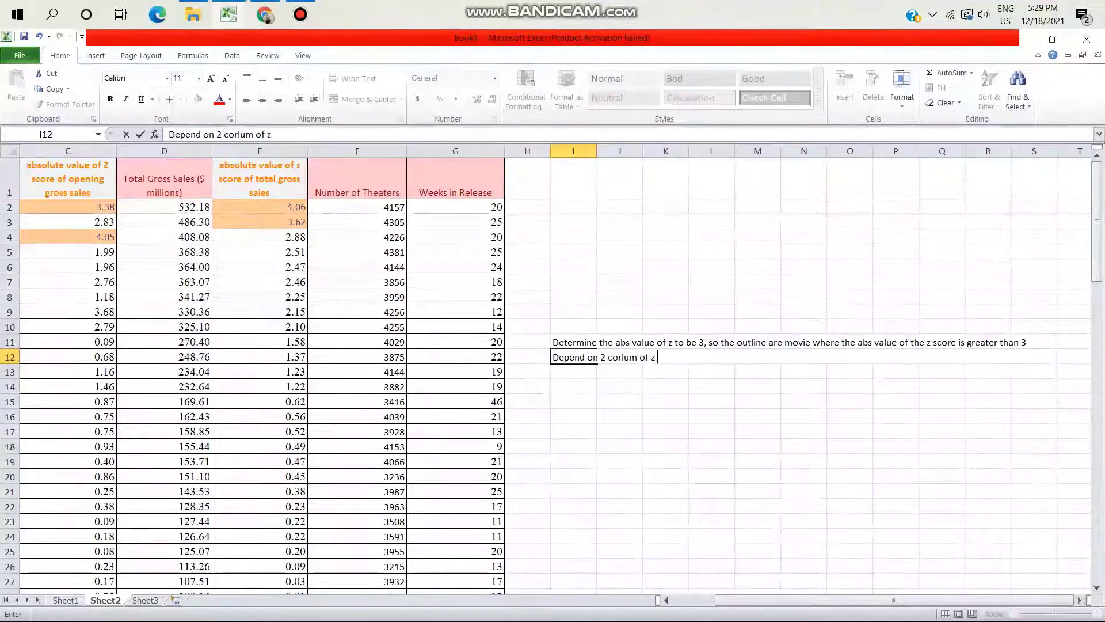
text( score)
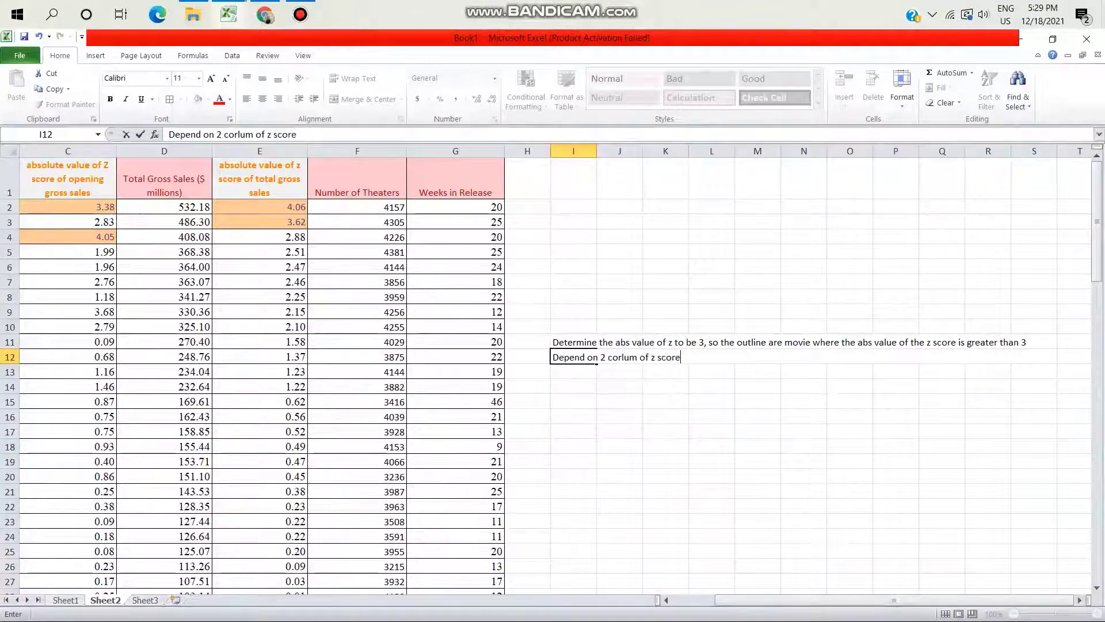
text(, we can f)
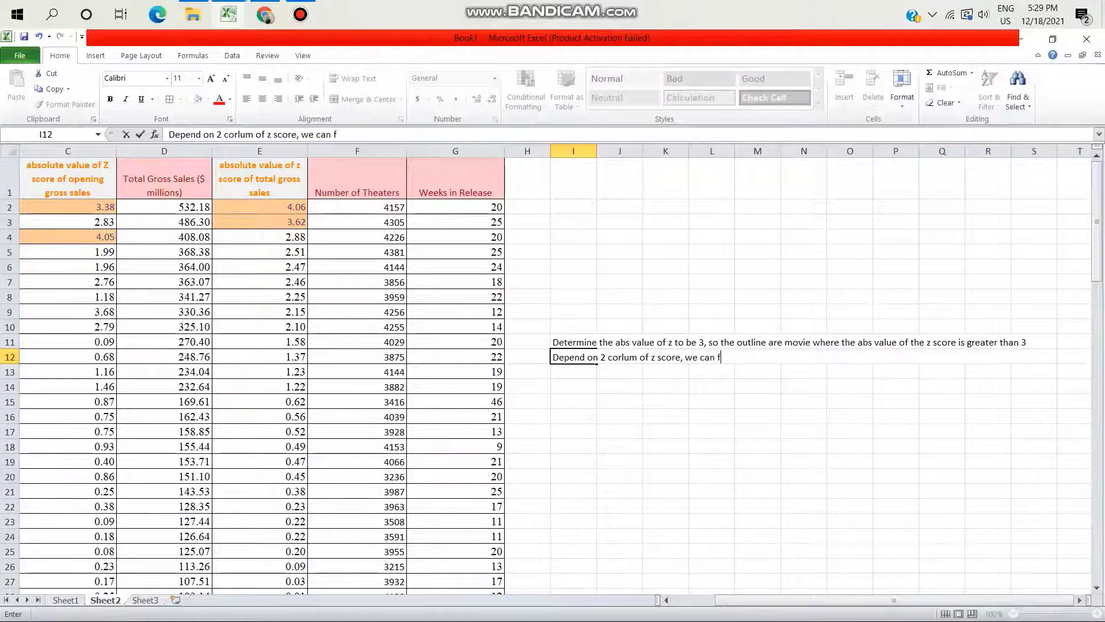
text(ind the )
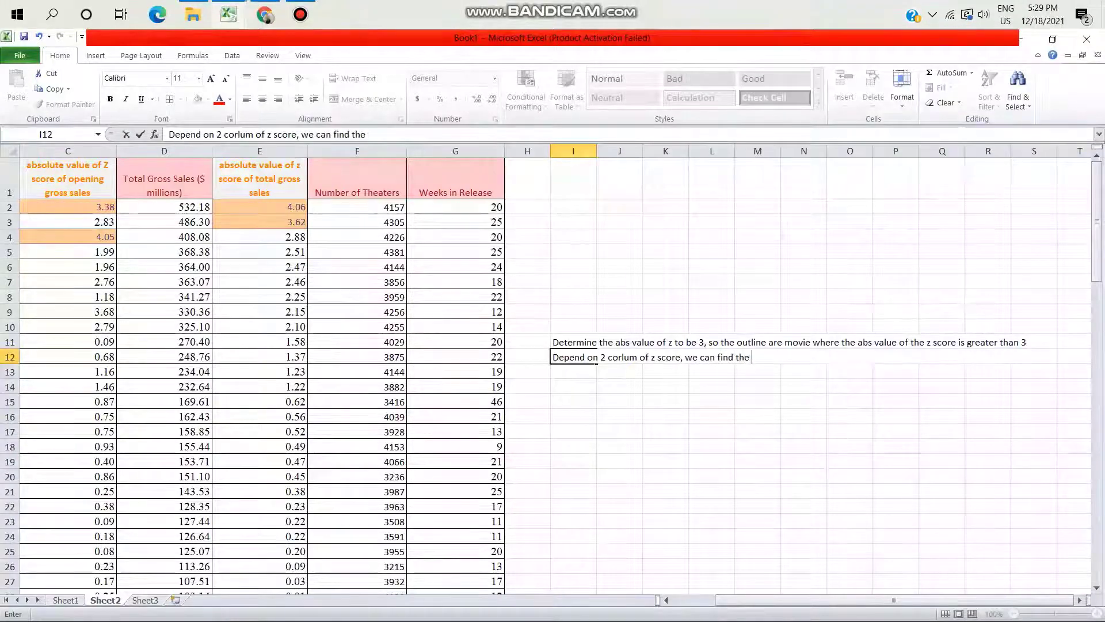
text(high p)
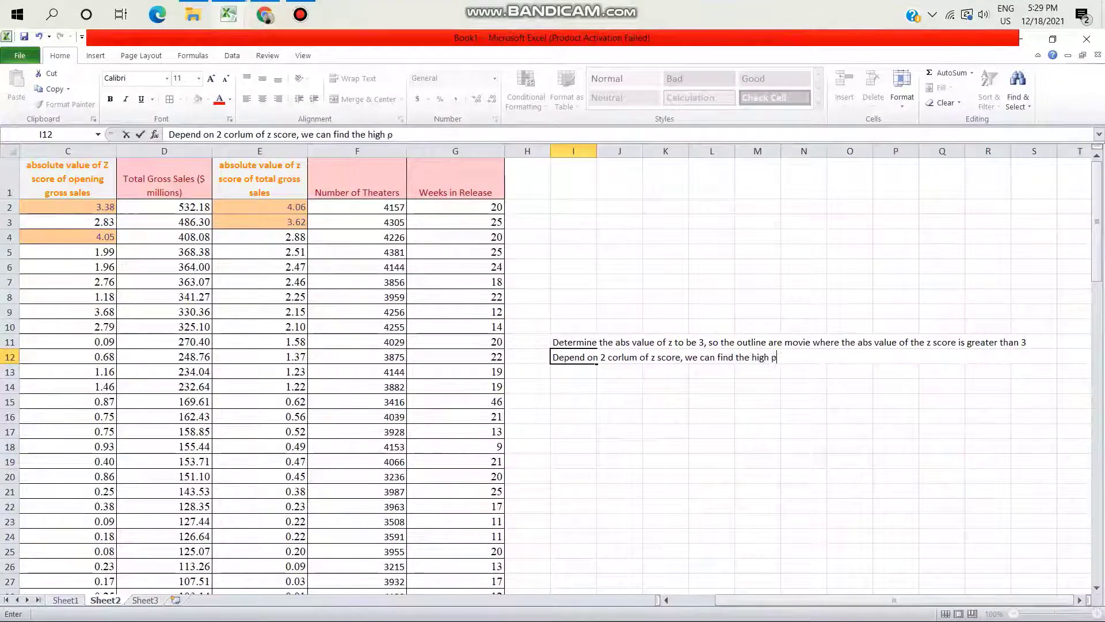
text(êrfo)
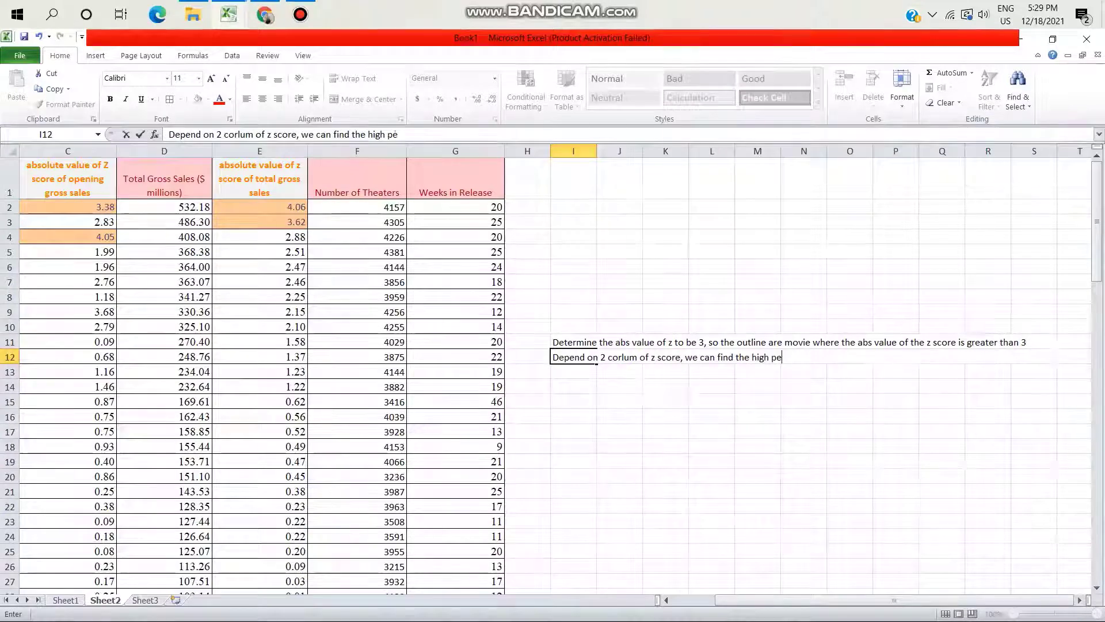
text(rm)
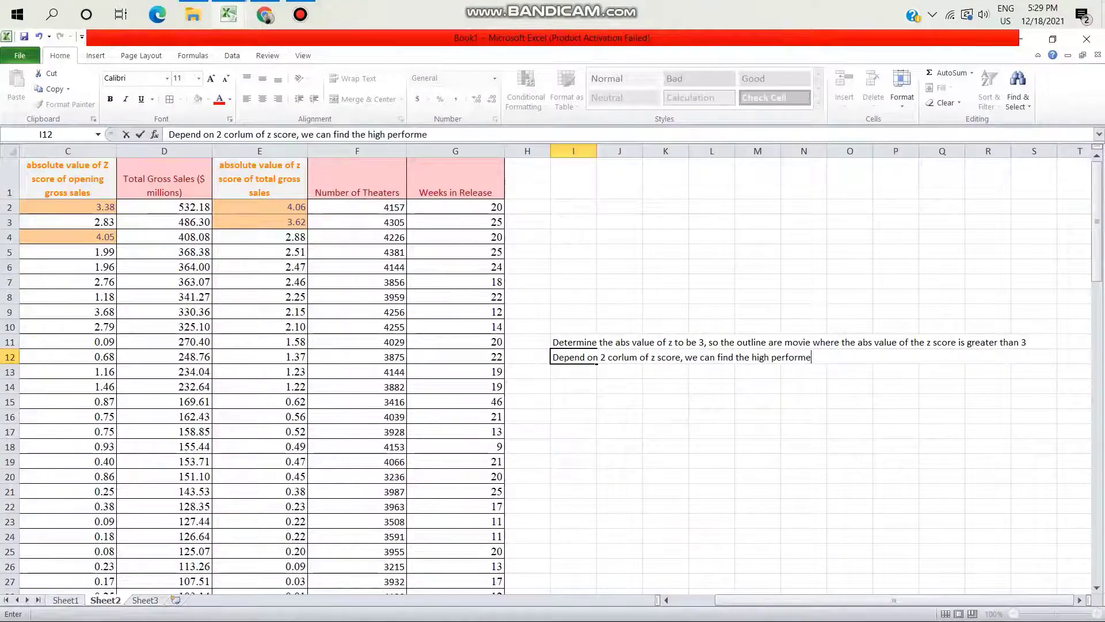
text(ent o)
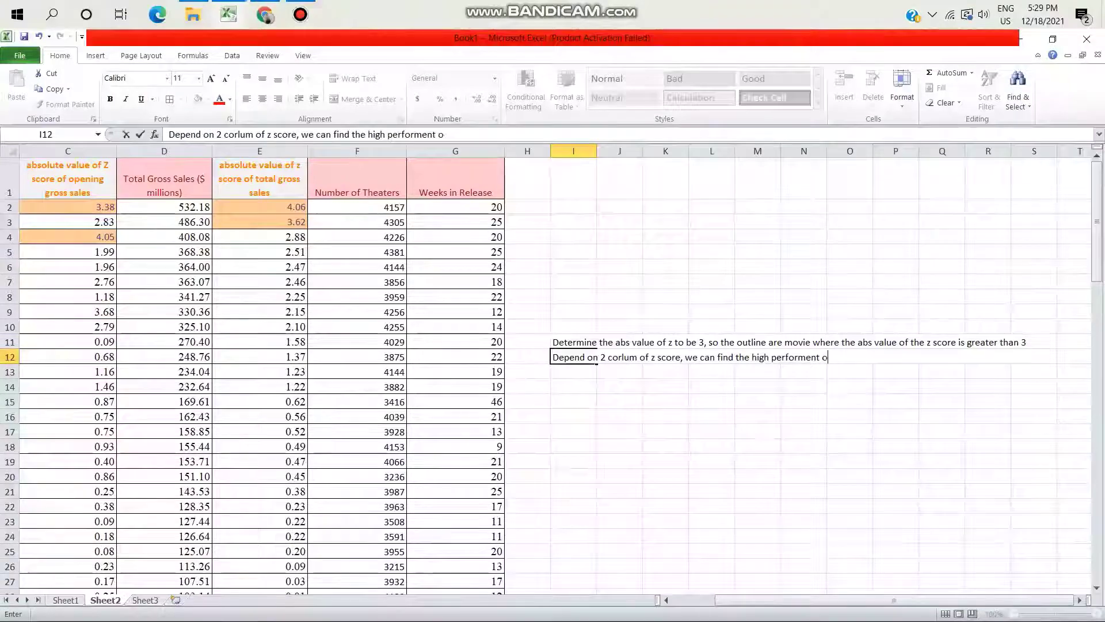
text(ut)
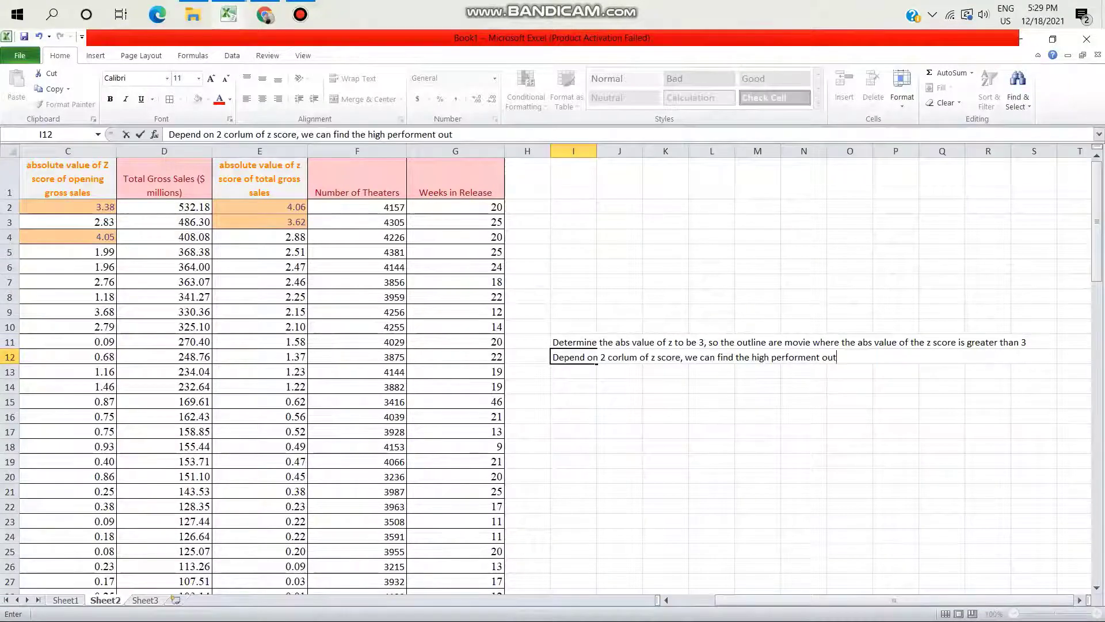
text(lier)
Extend the I12 note with "are 3 movies:" to introduce the list of outlier titles
text(s)
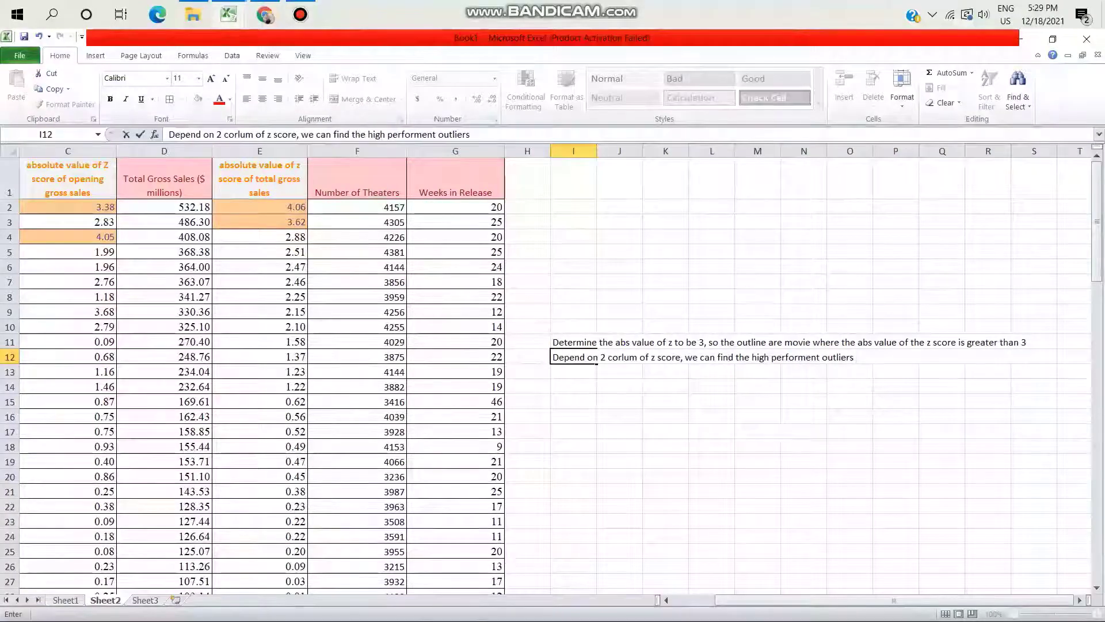
text( o)
key(BackSpace)
text(ảe )
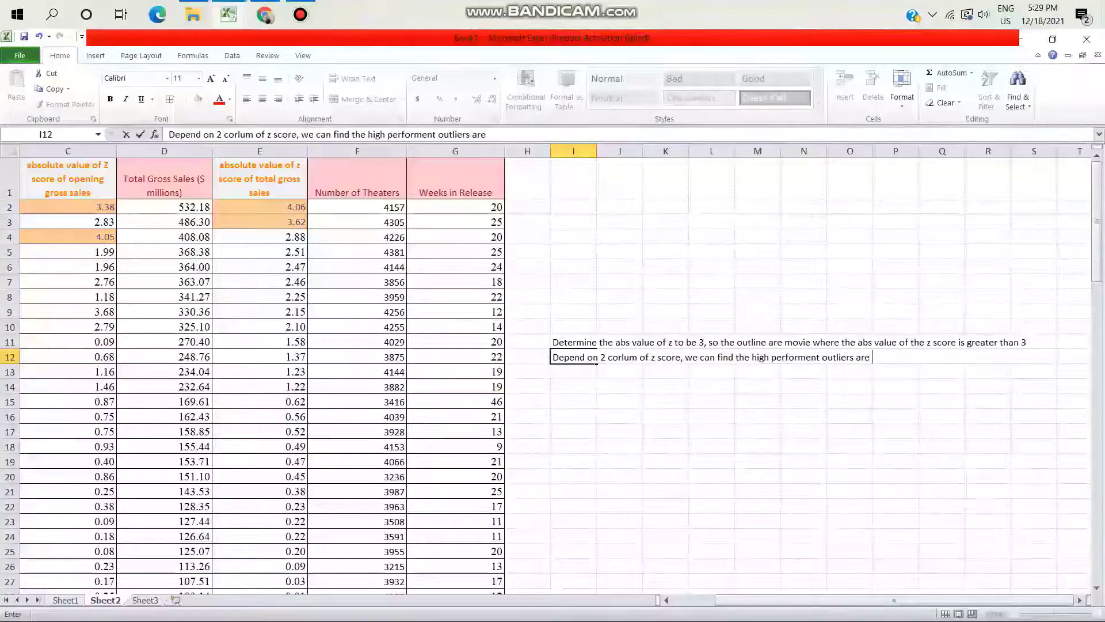
text(3 movies:)
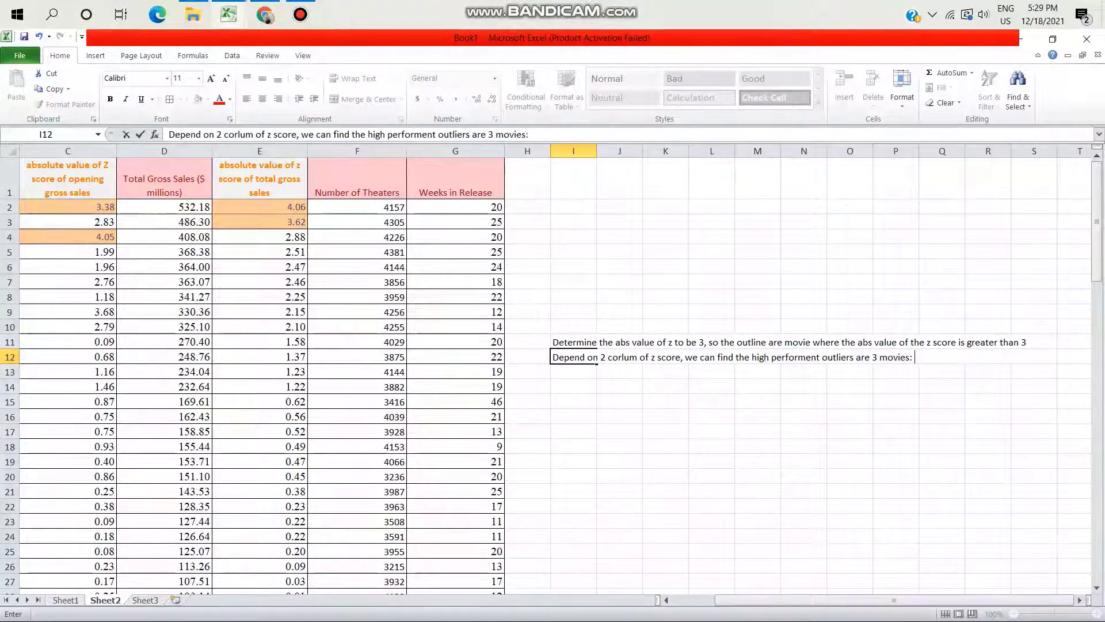
Add the first two outlier titles to the I12 note as "Rouge one: a star war story, finding Dory"
scroll(553, 371, left, 2)
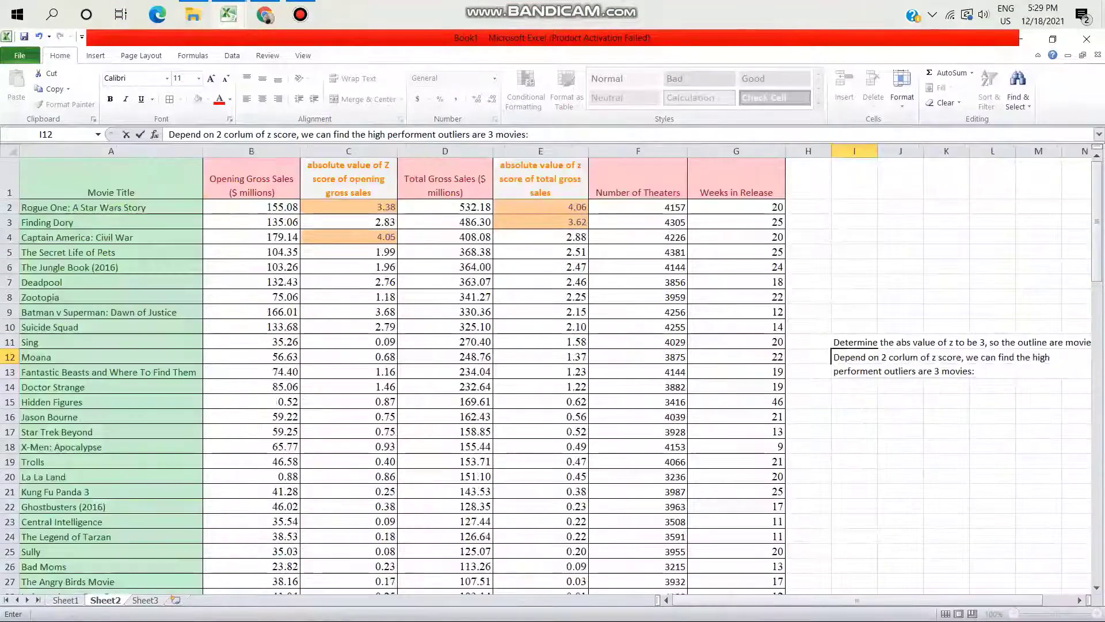
scroll(553, 371, right, 3)
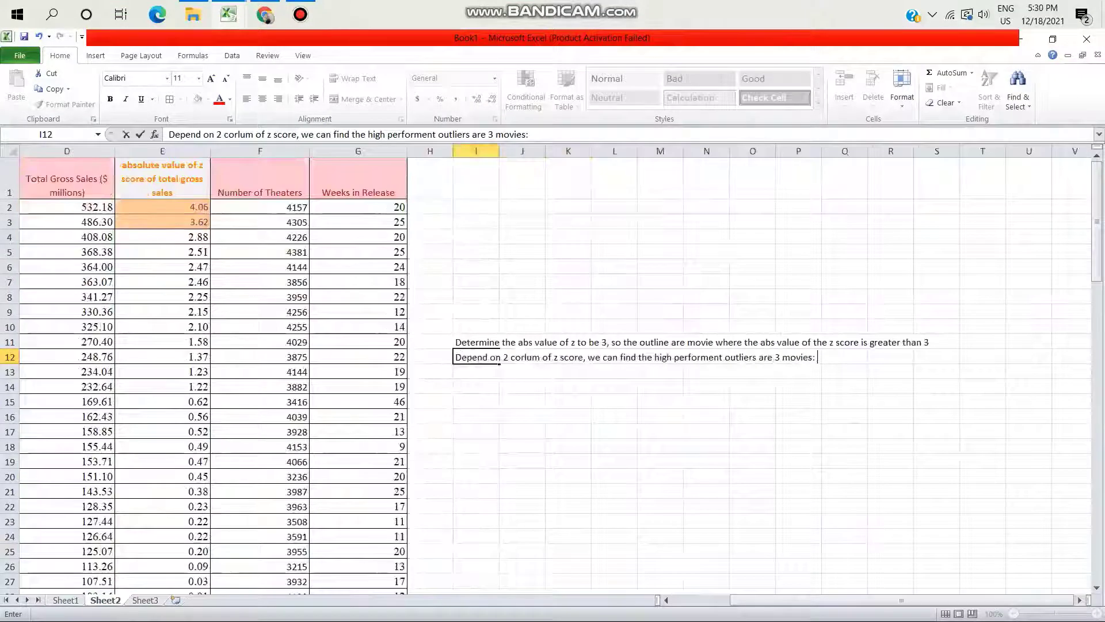
text(R)
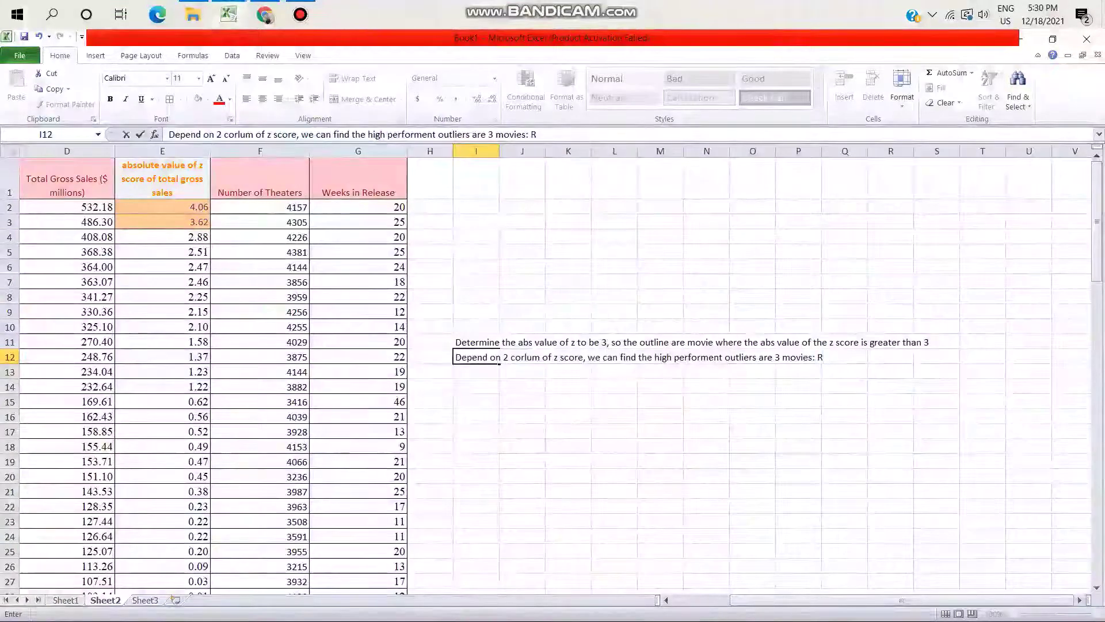
text(ouge one)
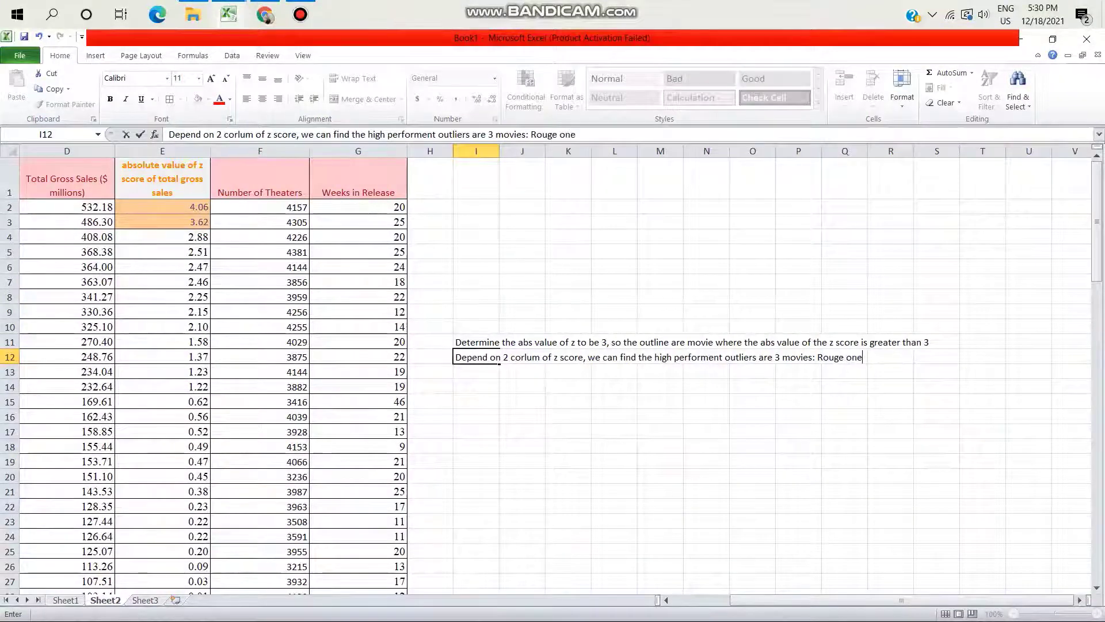
text(: a star wa)
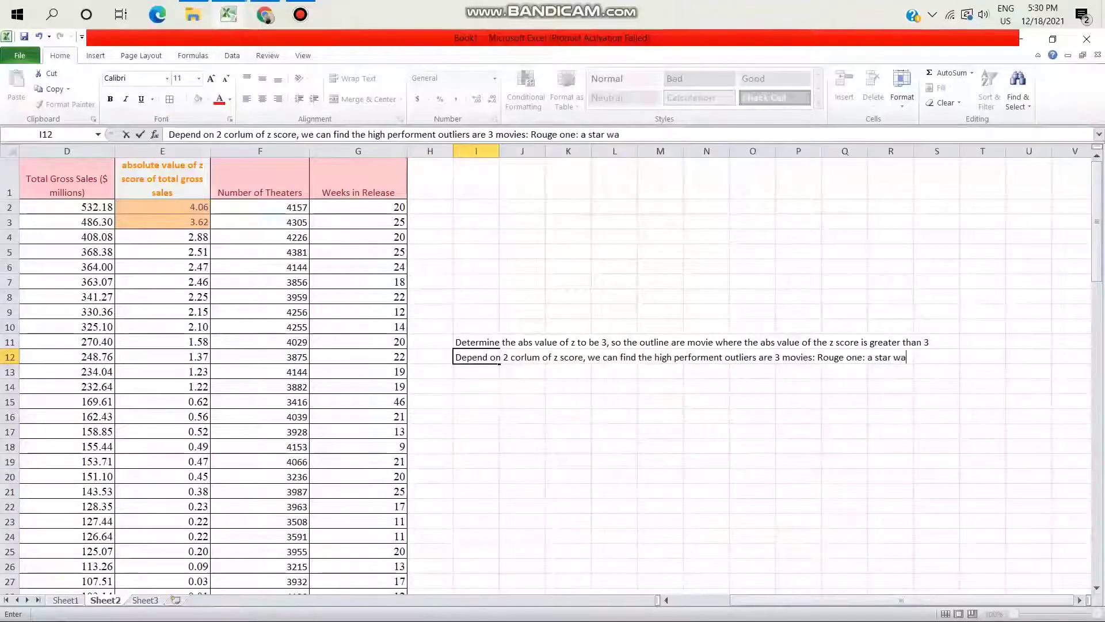
text(r st)
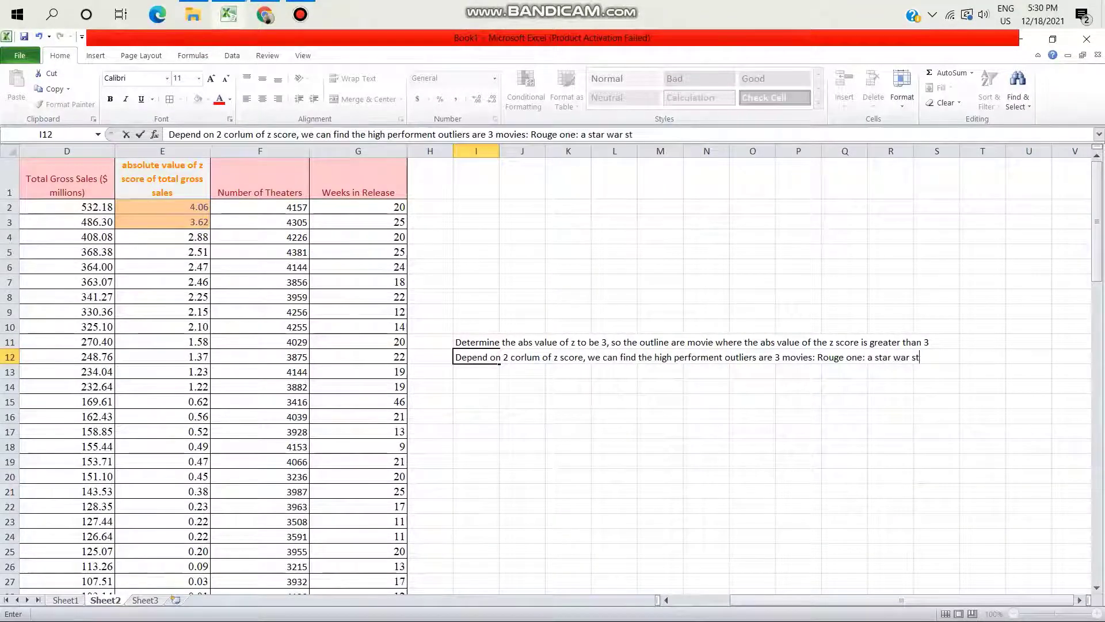
text(ory,)
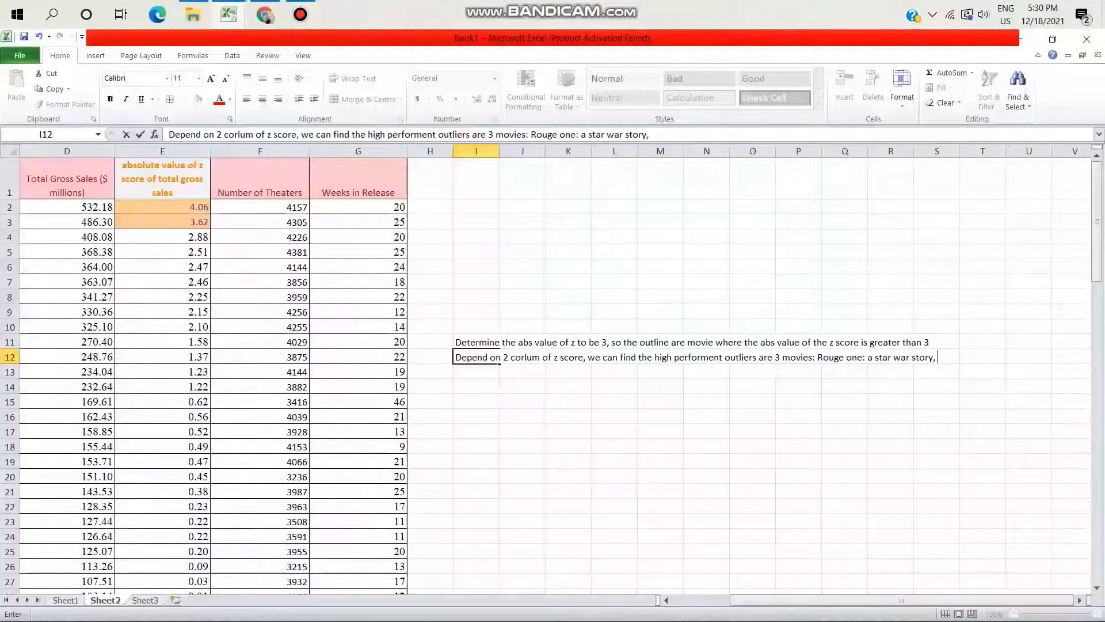
text( finding)
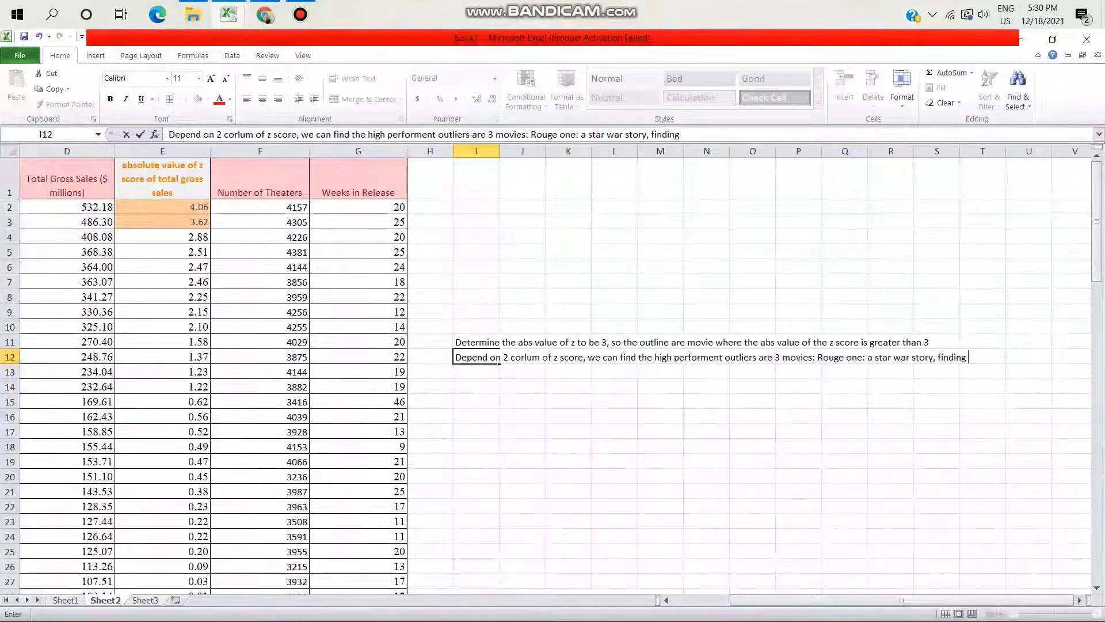
text( Dỏ)
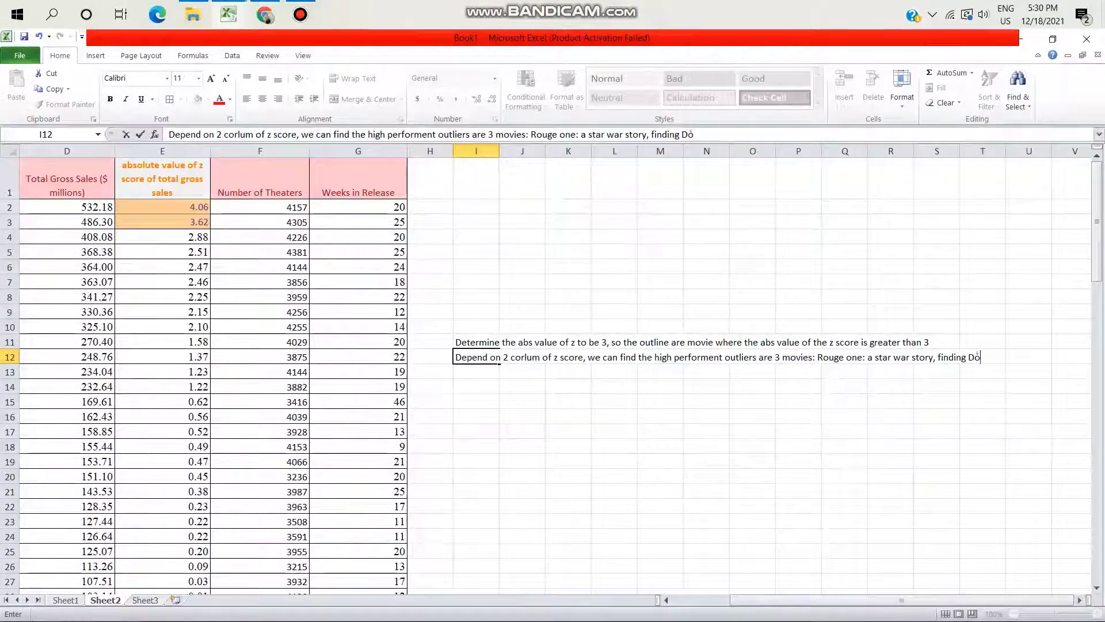
text(y)
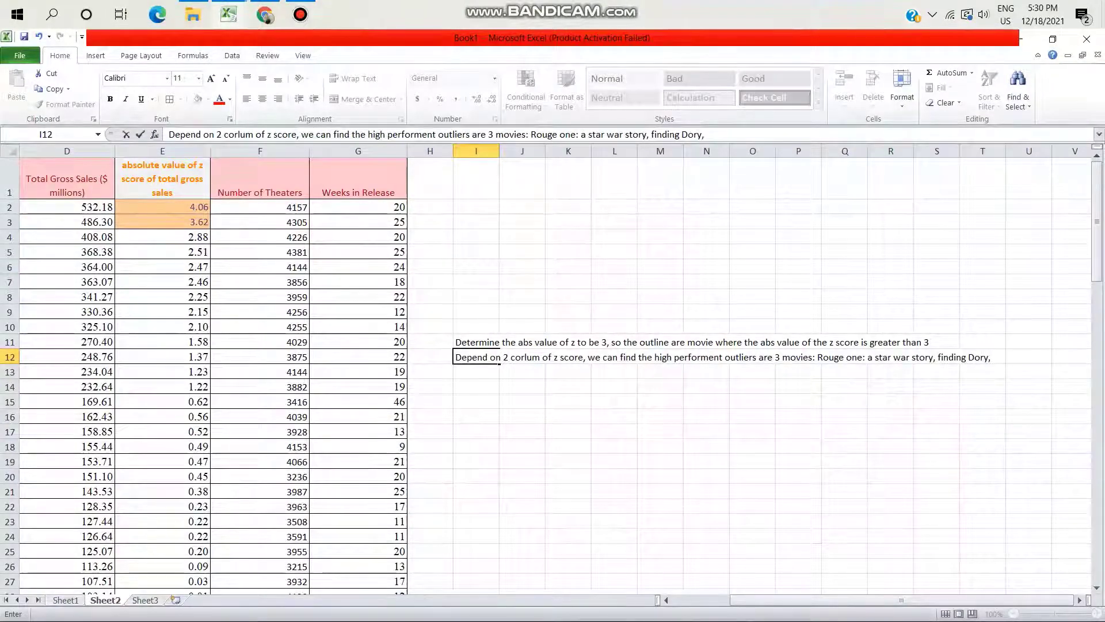
text(, Capt)
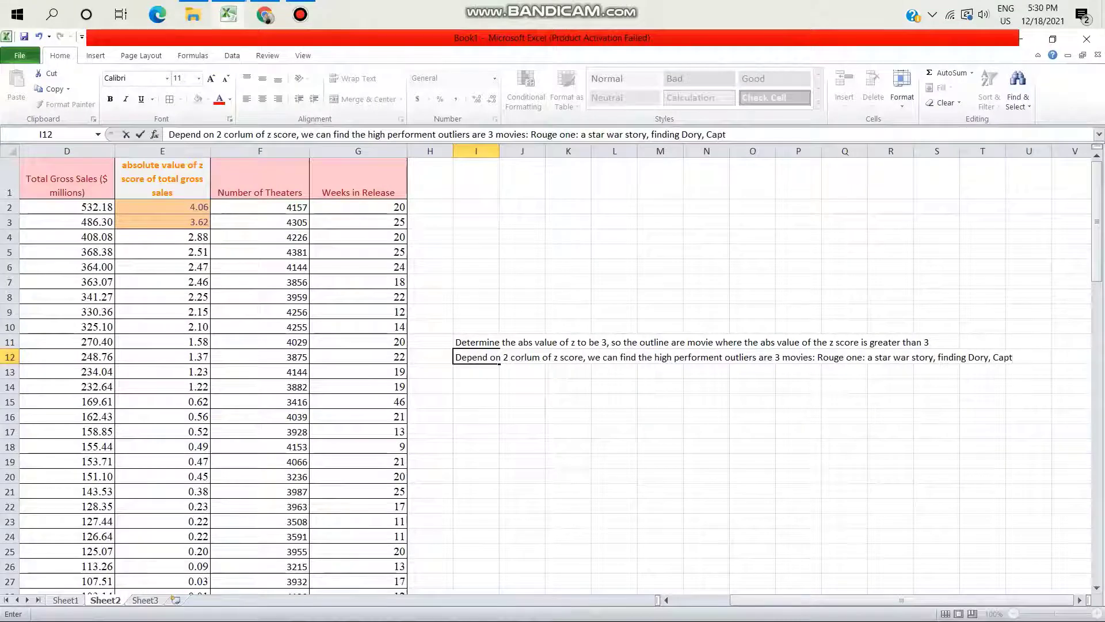
text(ain Ame)
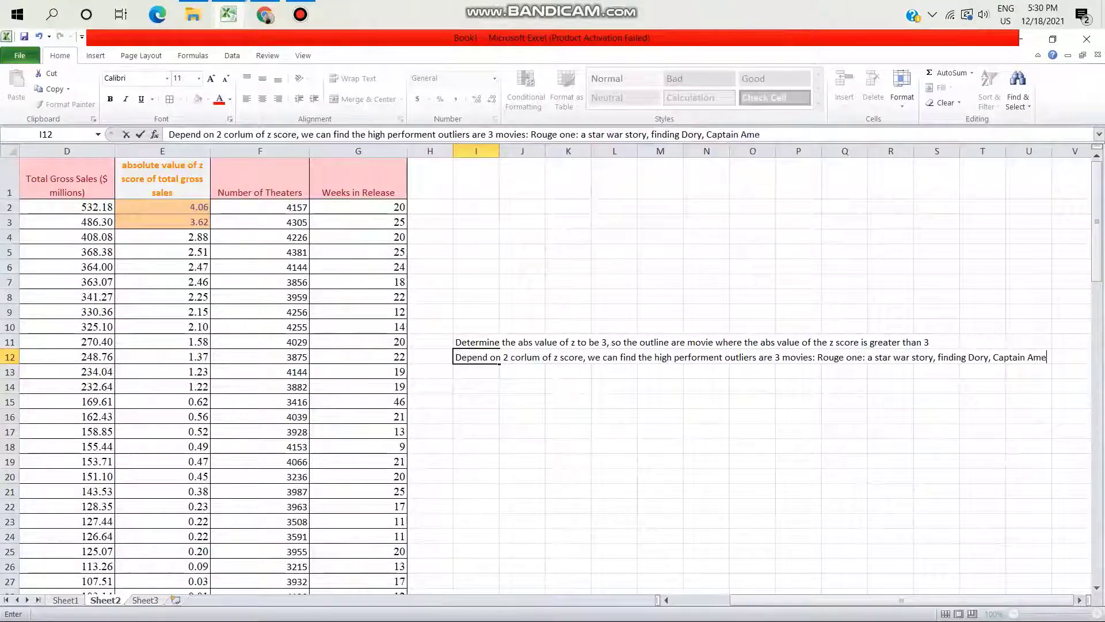
text(rican: Cival)
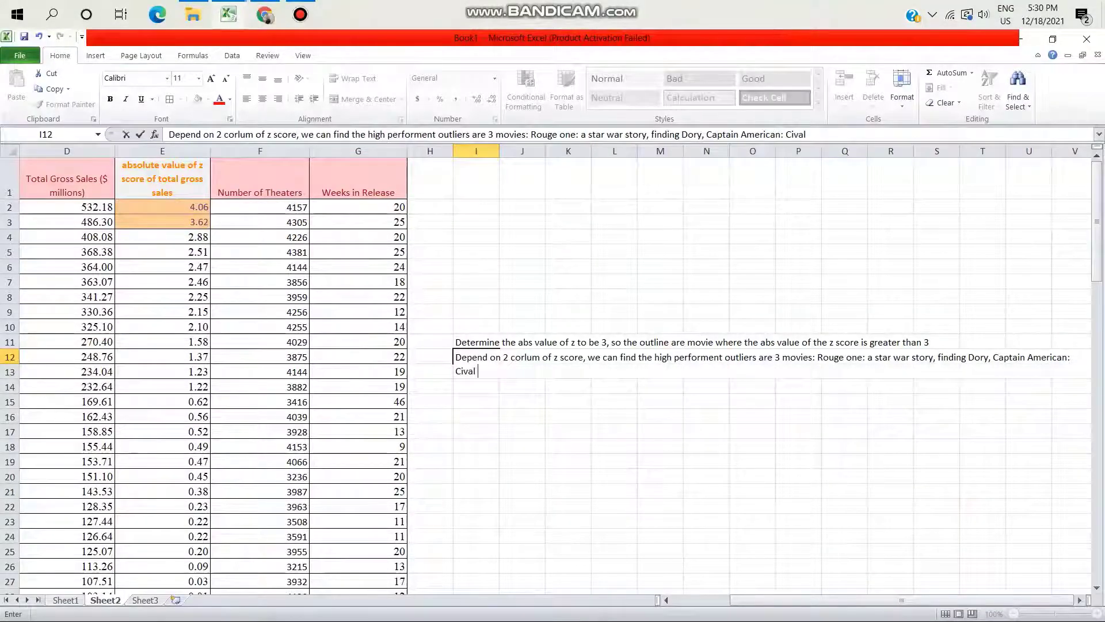
text( war)
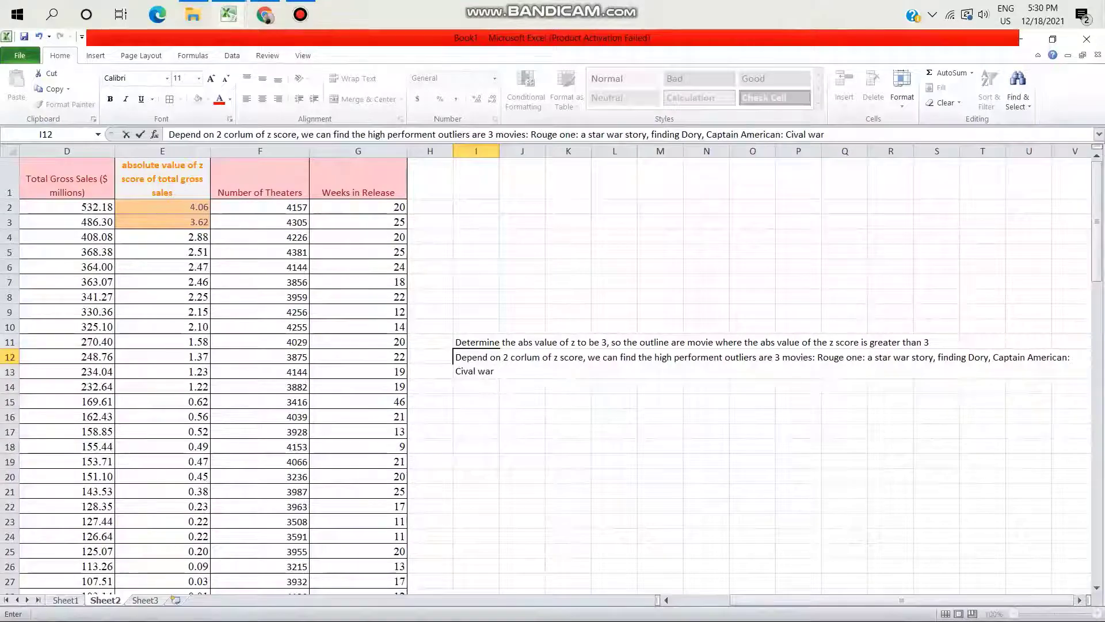
Finish the I12 note with the third outlier title, ", Captain American: Cival war", and commit the entry
click(477, 417)
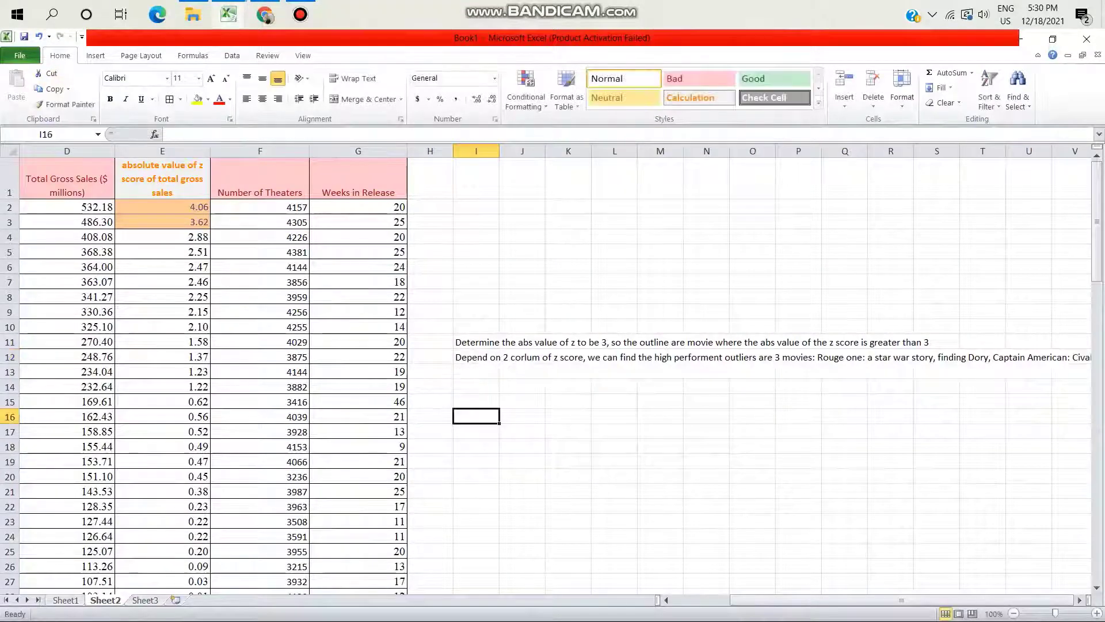
scroll(476, 416, left, 3)
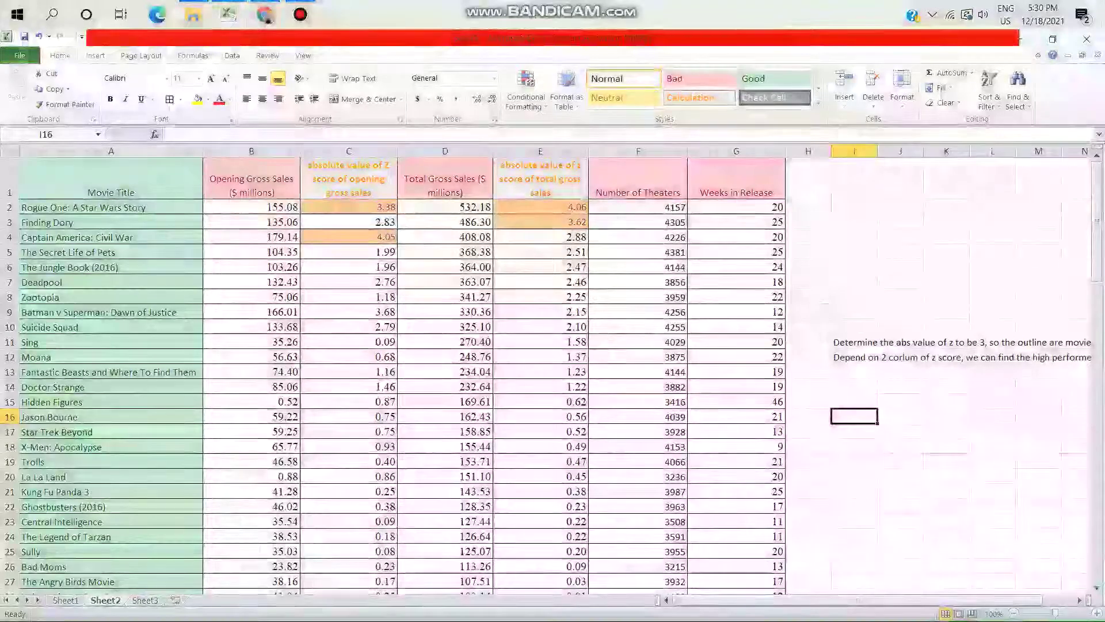
drag(87, 207, 87, 237)
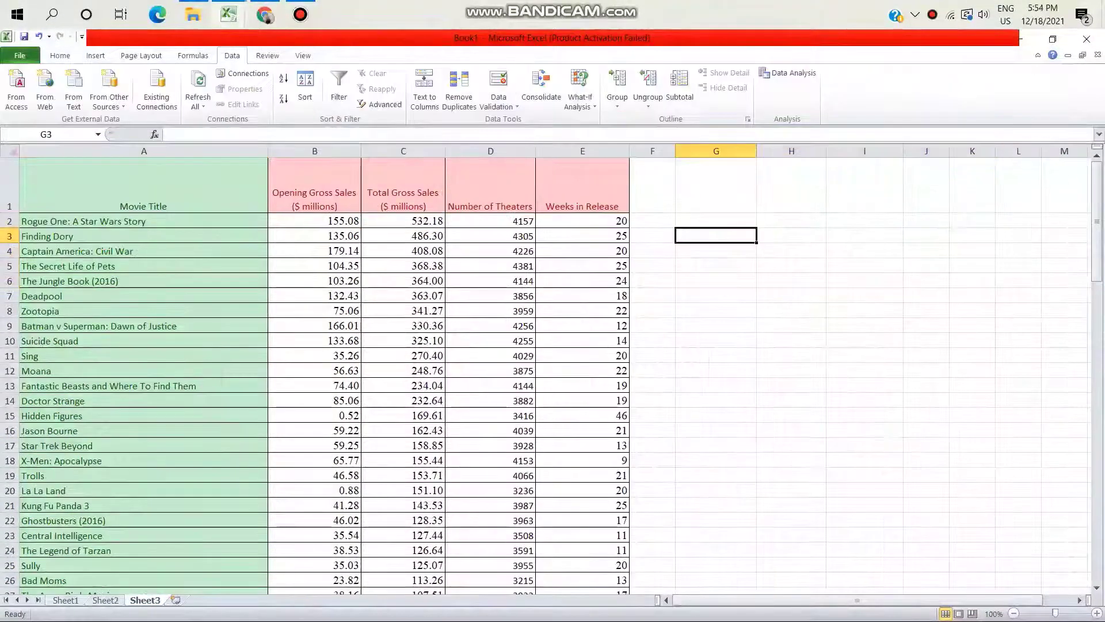
Enter the heading "Measure of association between total gross sale and opening gross sales" in G3 of Sheet3
text(Meas)
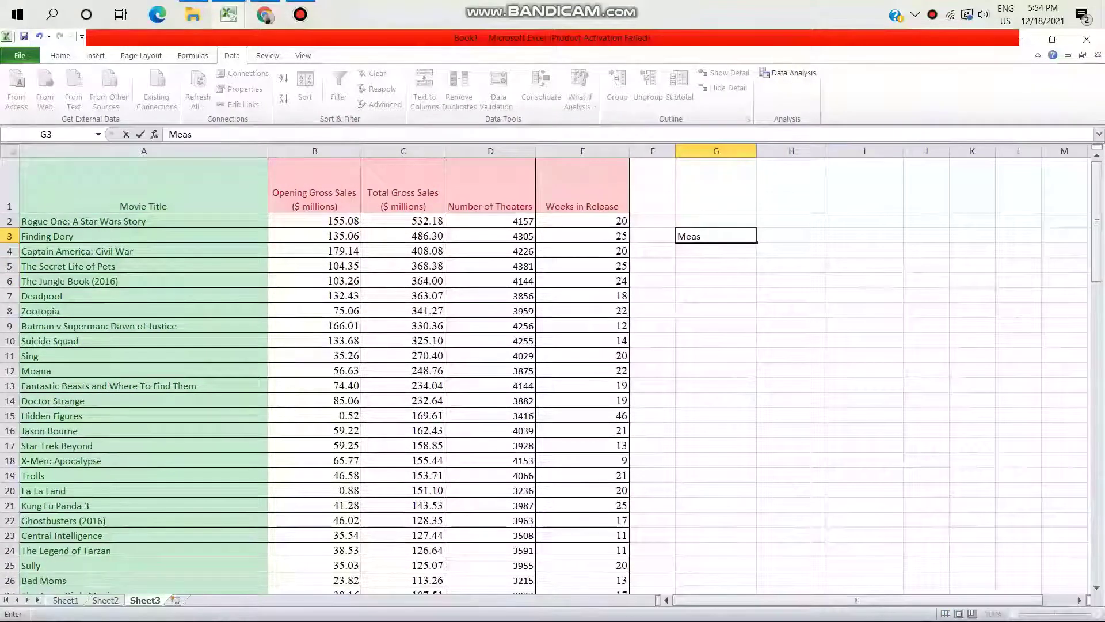
text(ure of asso)
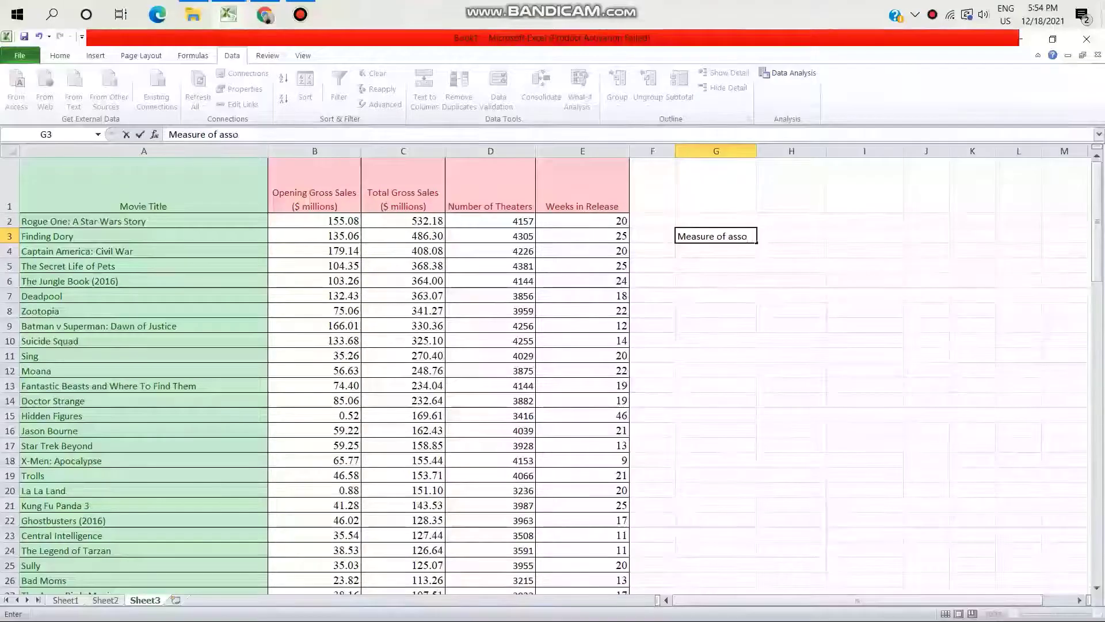
text(ciation betw)
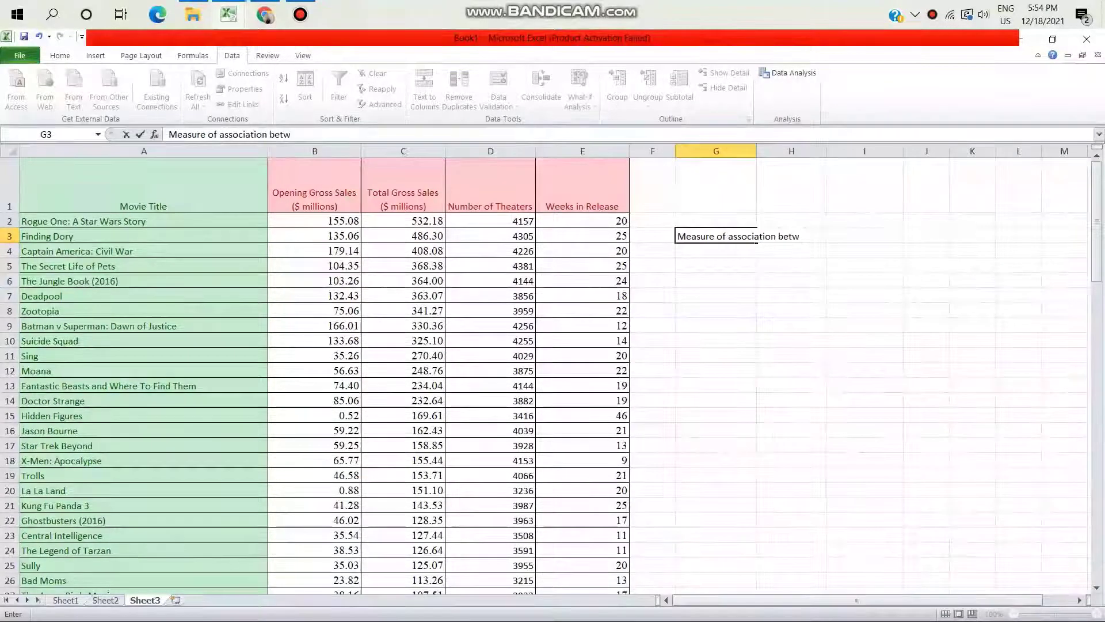
text(een )
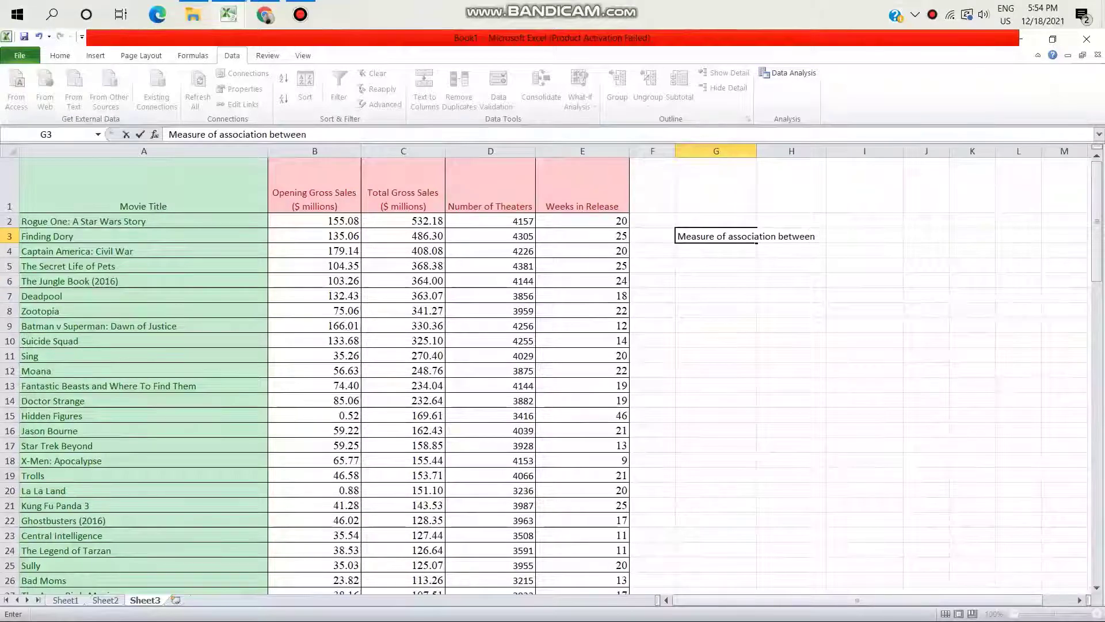
text(total gross sale)
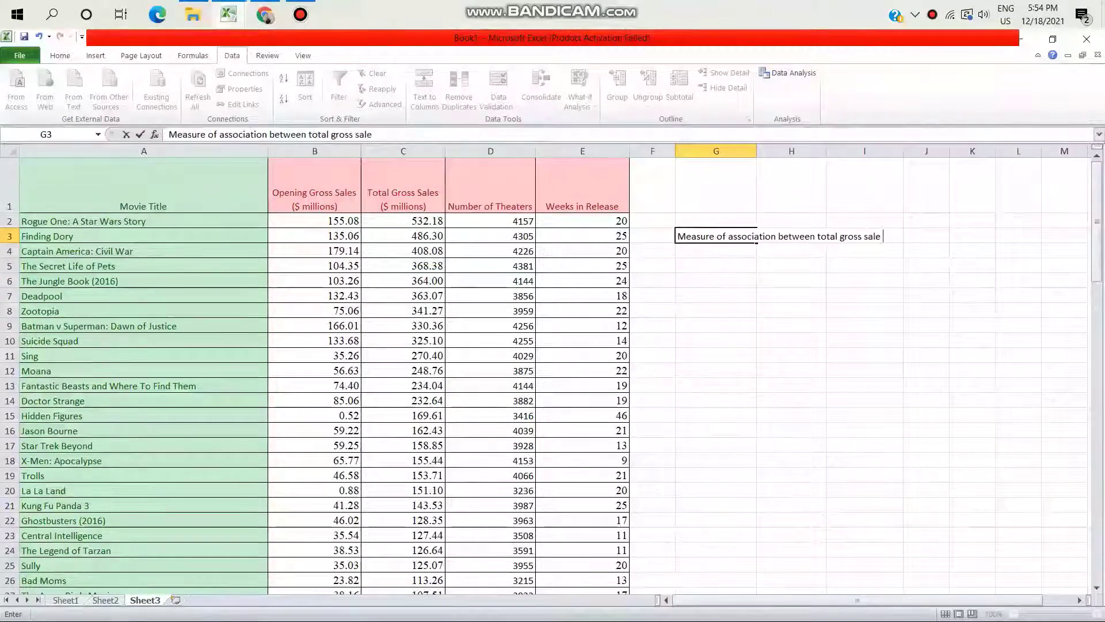
text( and ope)
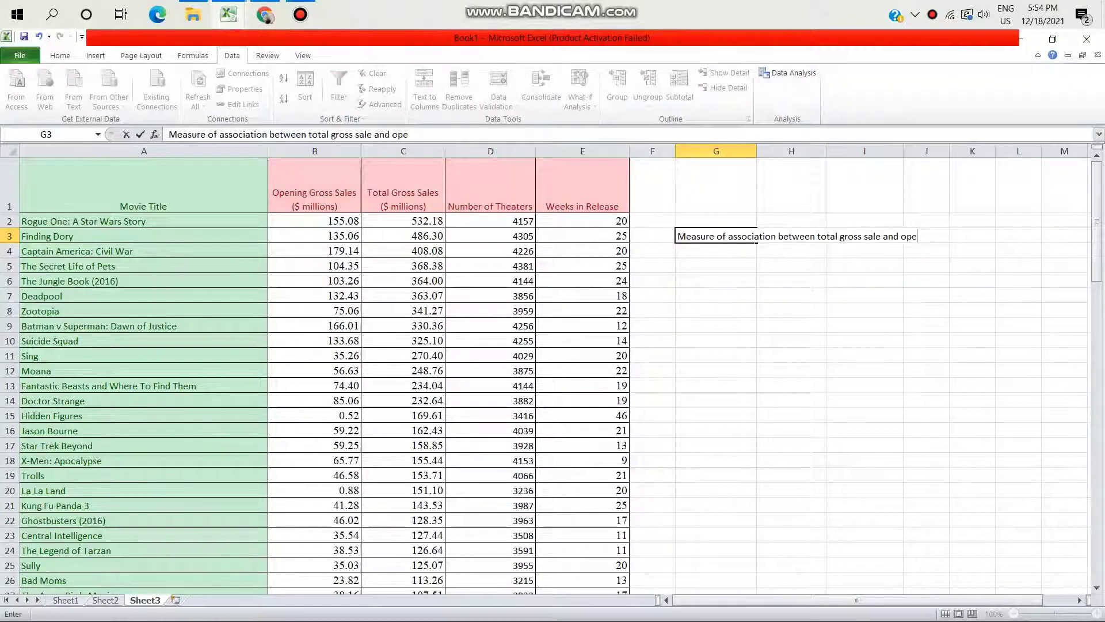
text(ning gross sales)
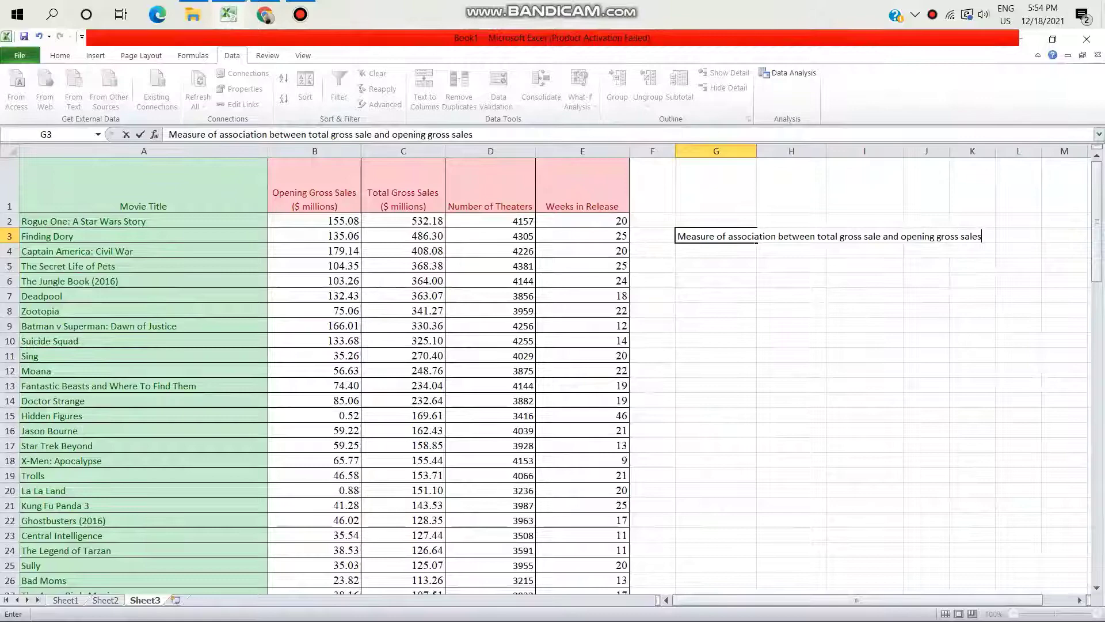
key(Return)
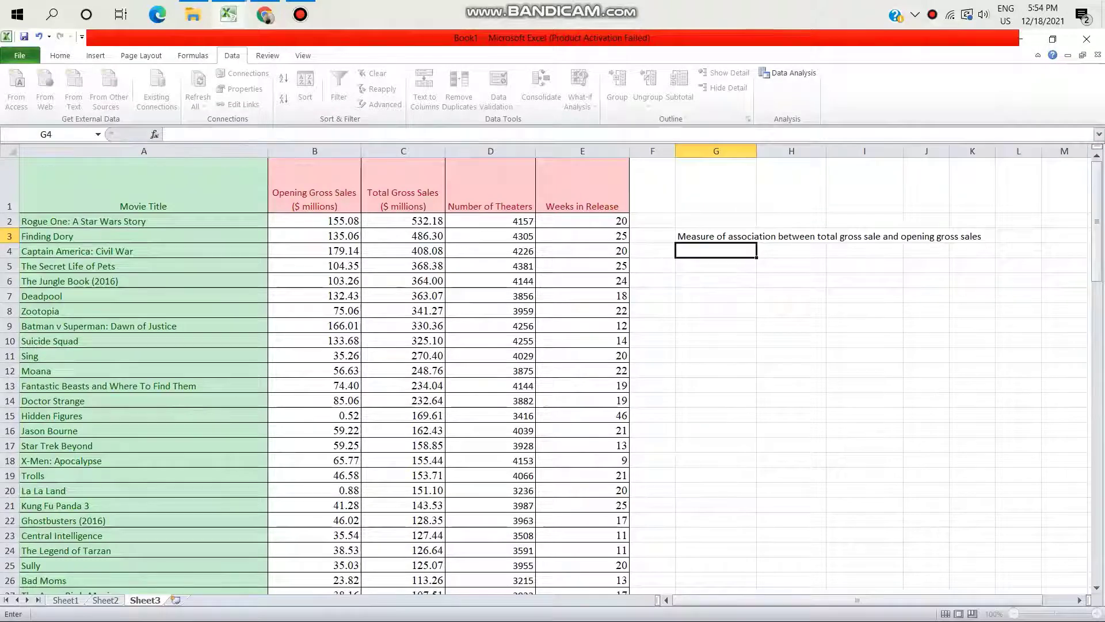
Label H4 "Sample size" and enter 100 beside it in I4
key(Right)
text(Sa)
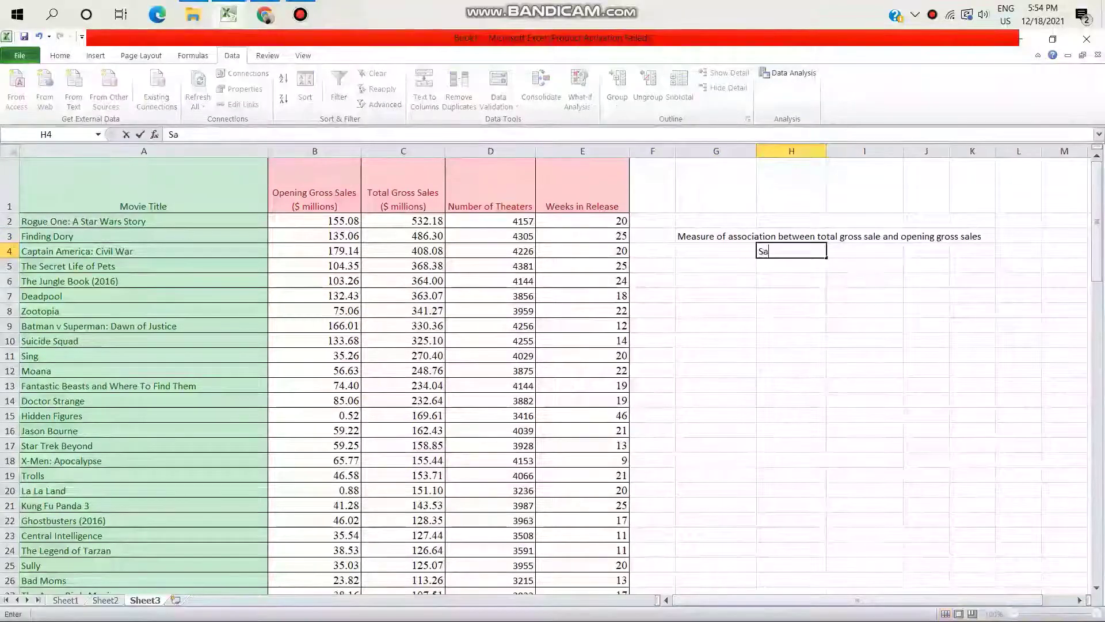
text(mple size)
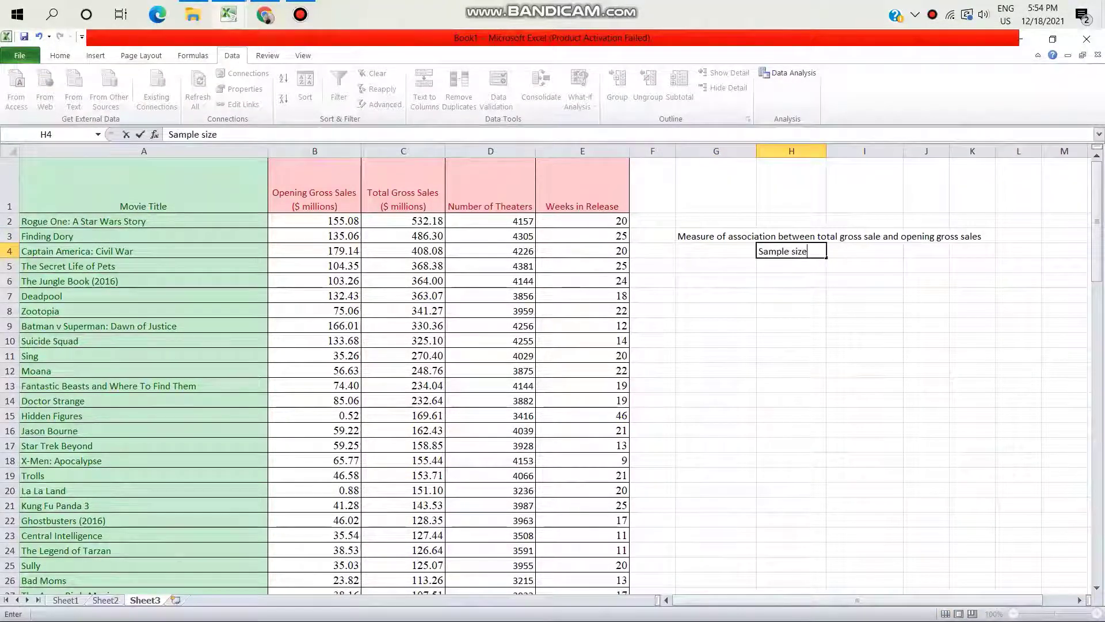
key(Right)
text(100)
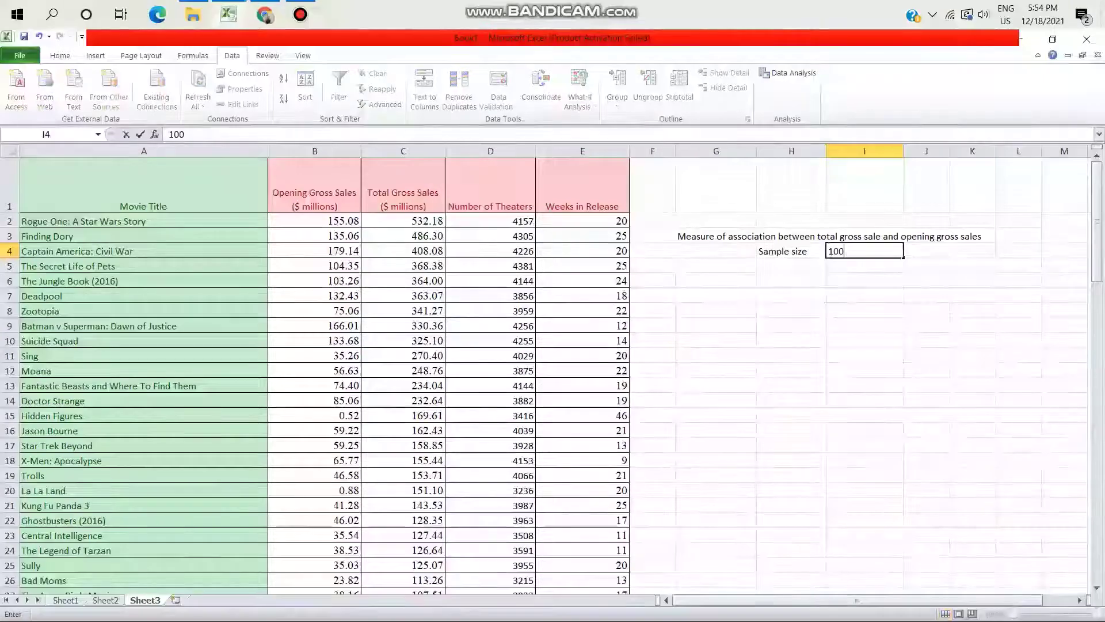
key(Return)
Add the column headings "Population" in H5 and "Sample" in I5
key(Left)
key(Left)
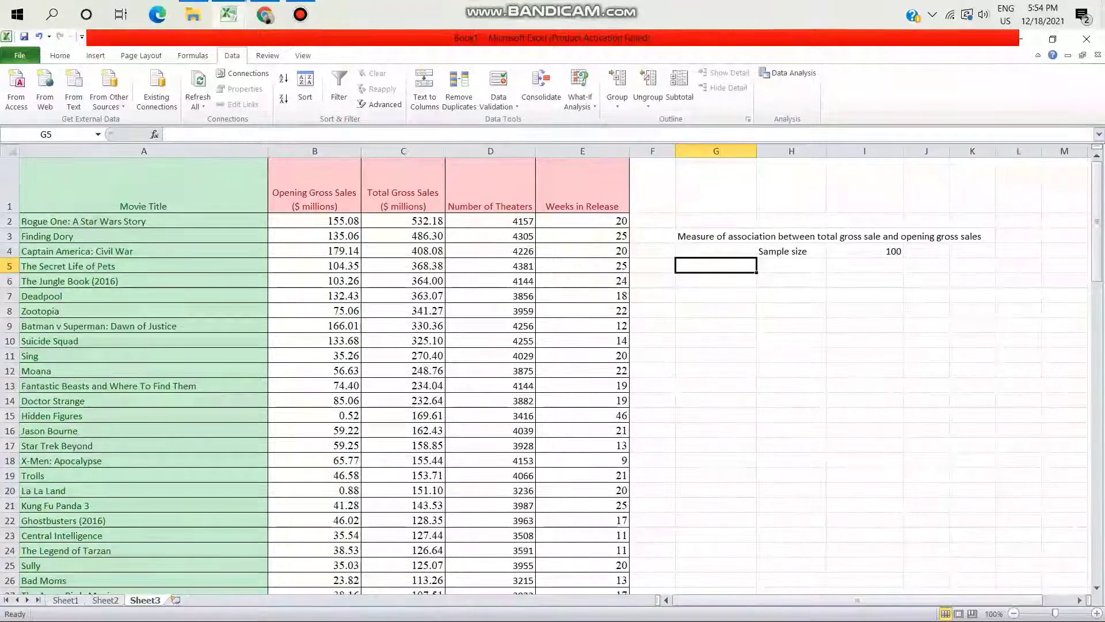
key(Right)
text(po)
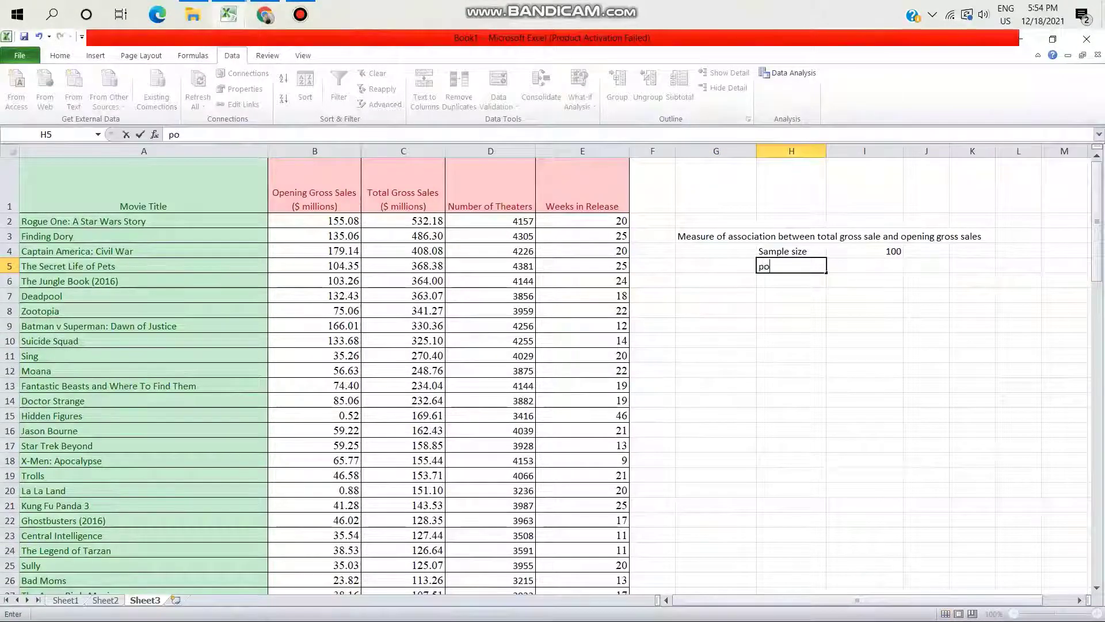
key(BackSpace)
text(Pop)
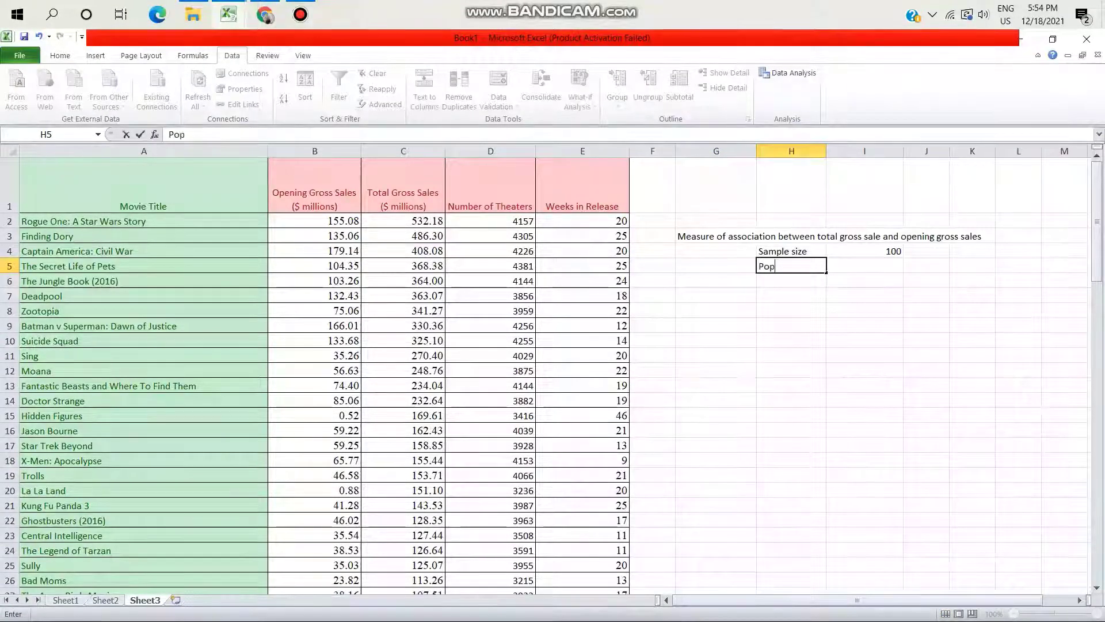
text(ulation)
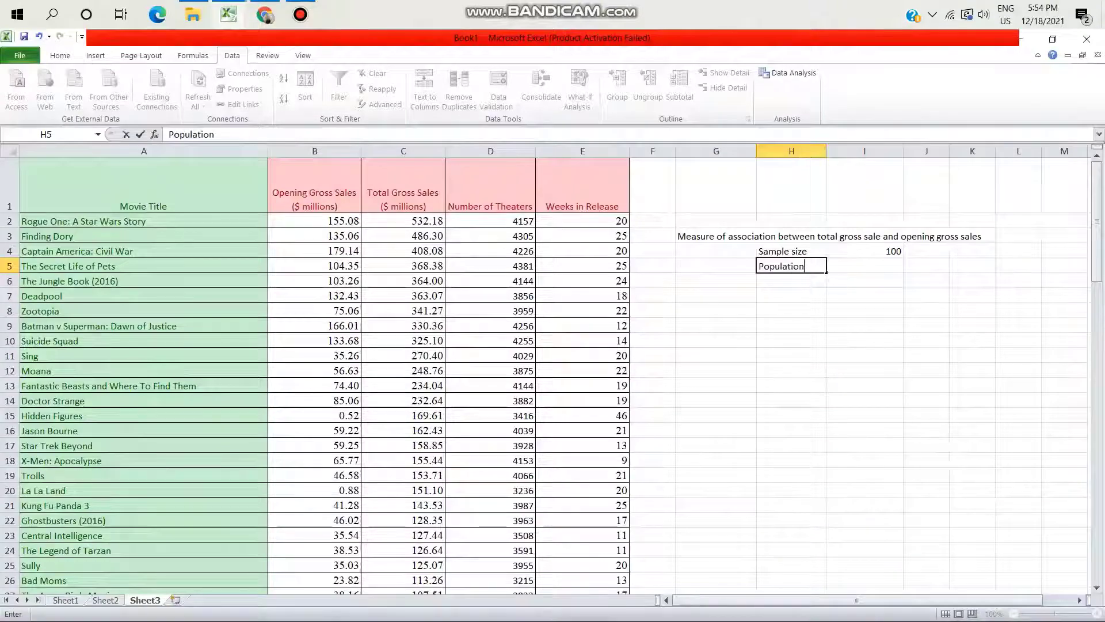
key(Tab)
text(Sample)
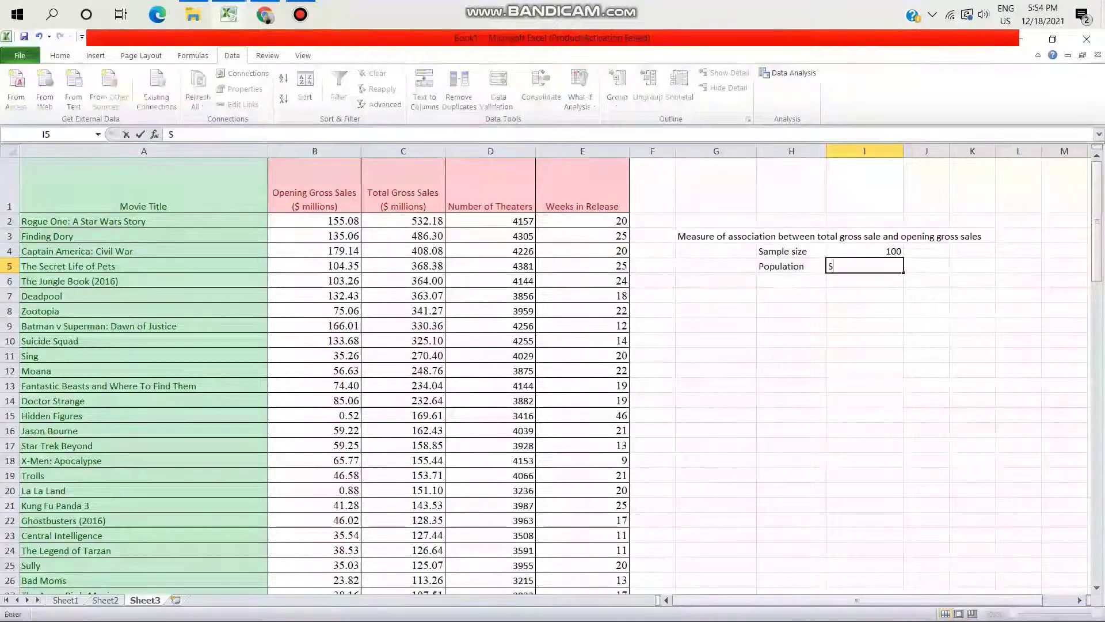
Add the row label "Covariance" in G6
key(Down)
key(Left)
key(Left)
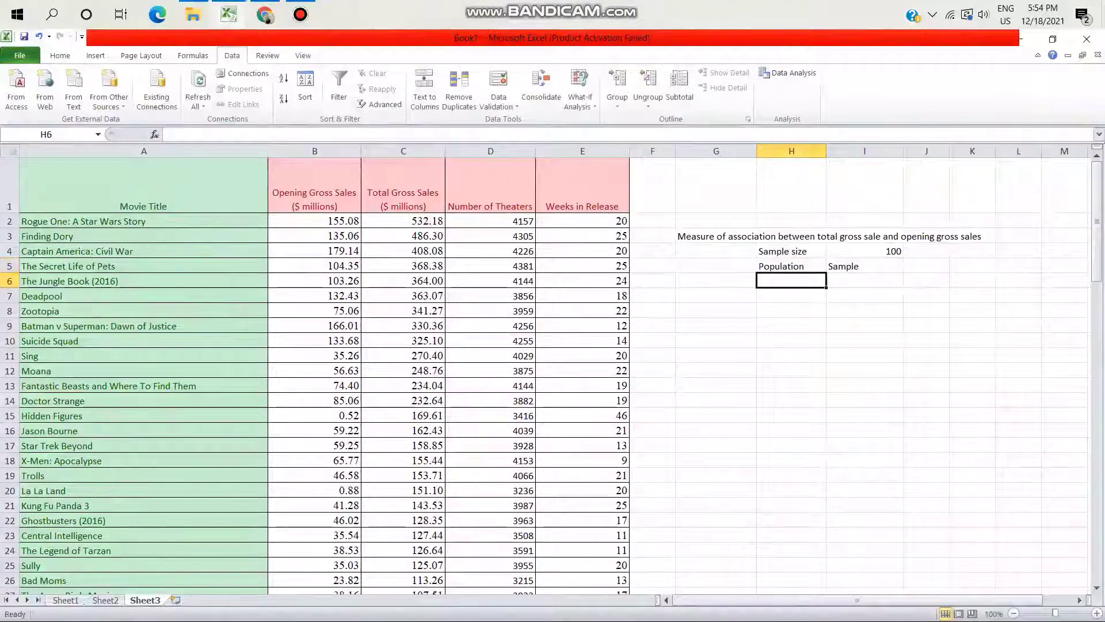
text(C)
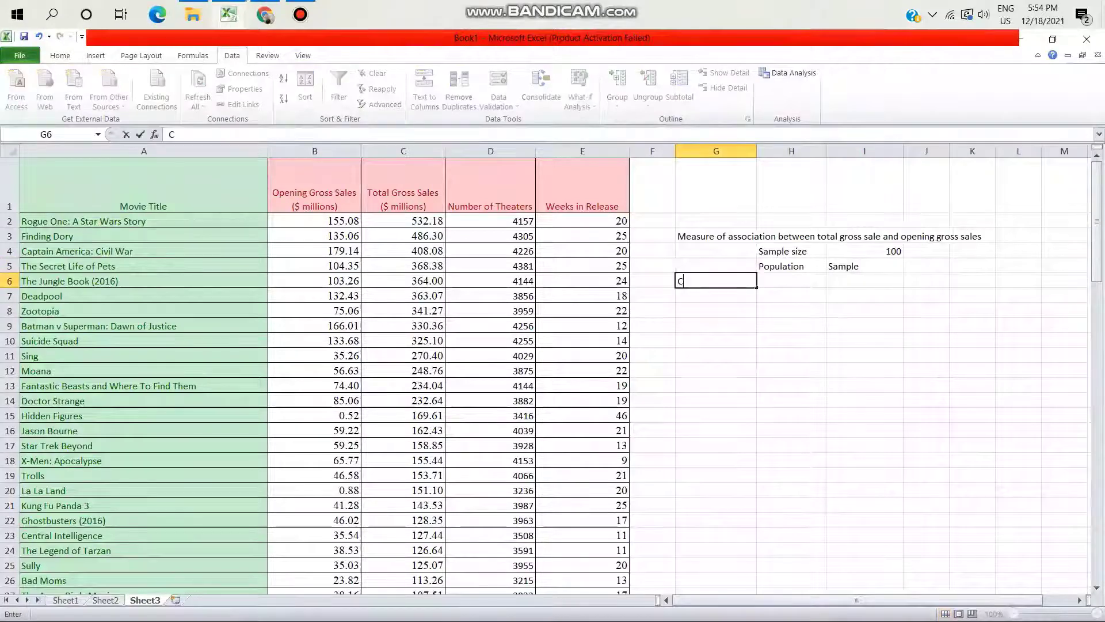
text(ovariance)
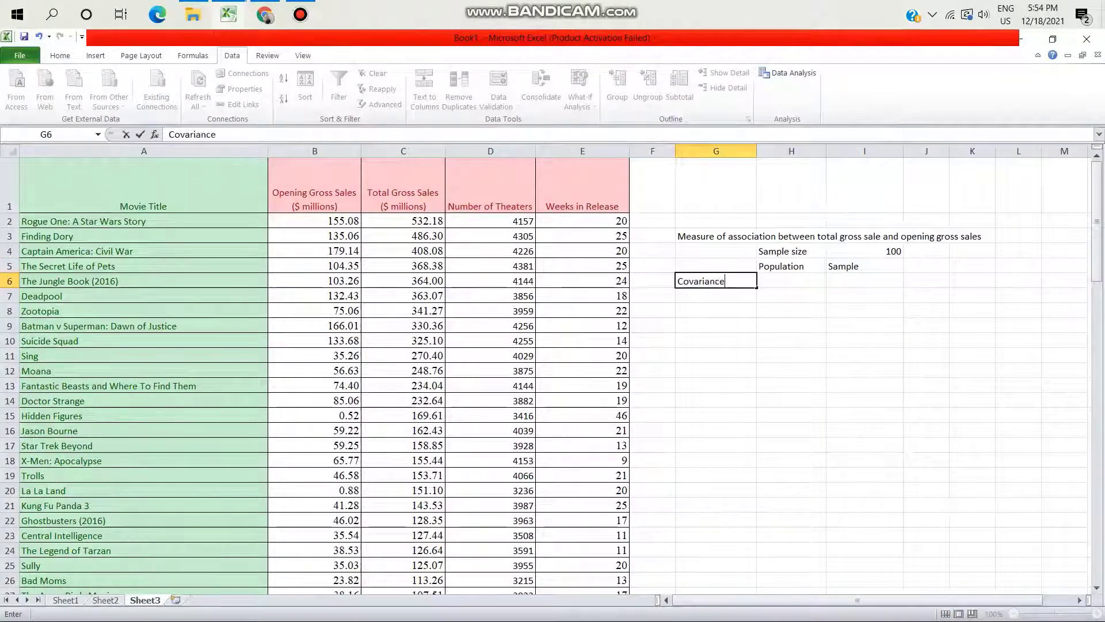
Start a COVARIANCE.P formula in H6 with its first array beginning at C2 in the total gross sales column
key(Tab)
text(=)
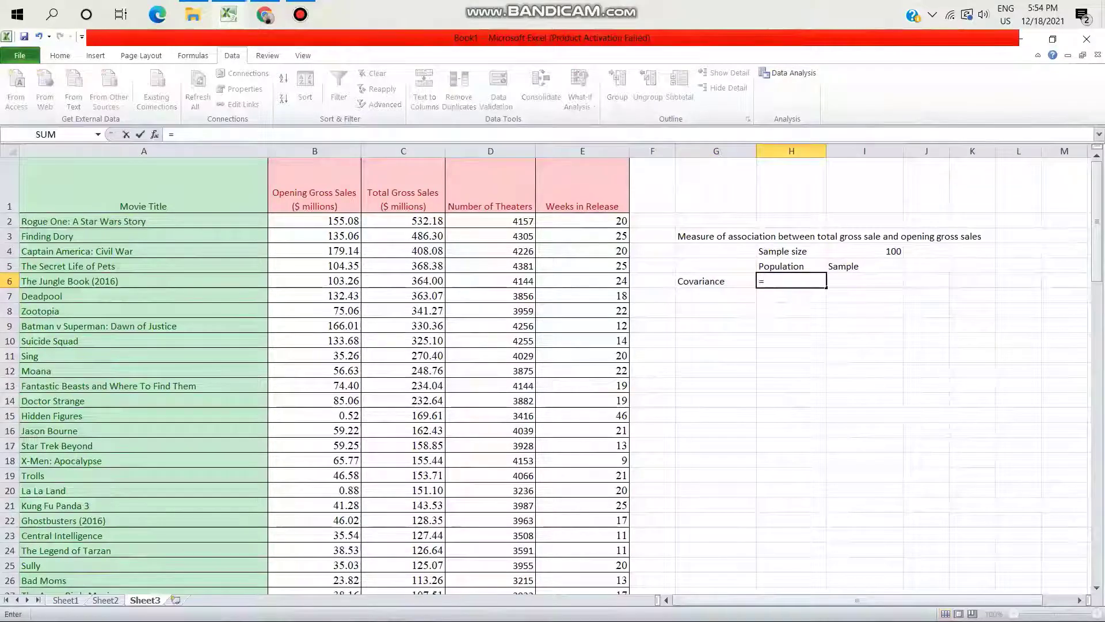
text(cov)
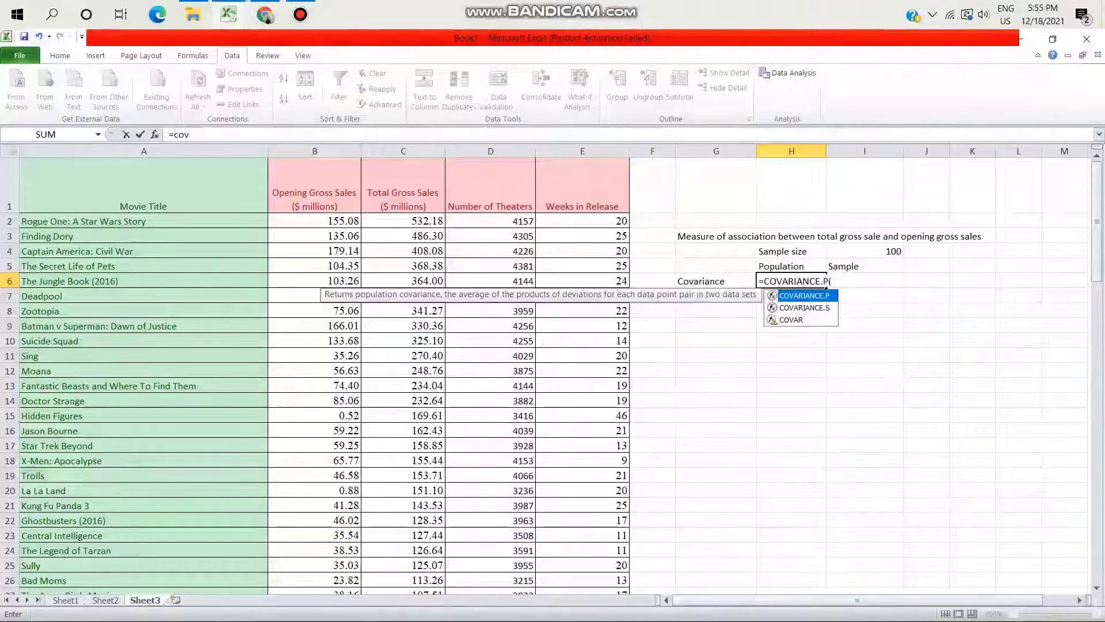
key(Tab)
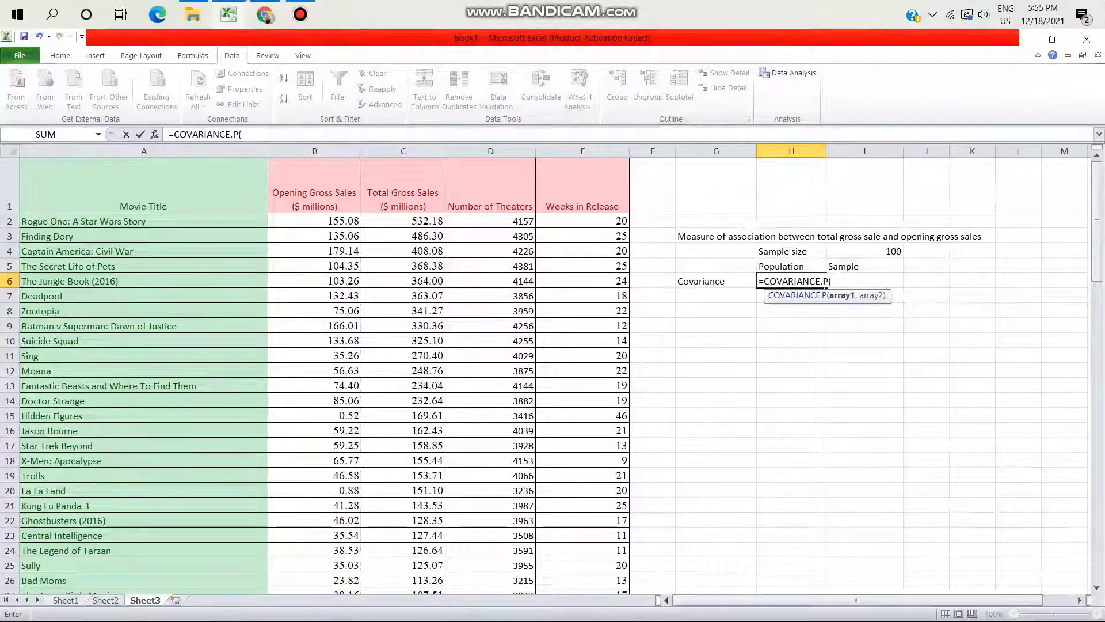
text(c2)
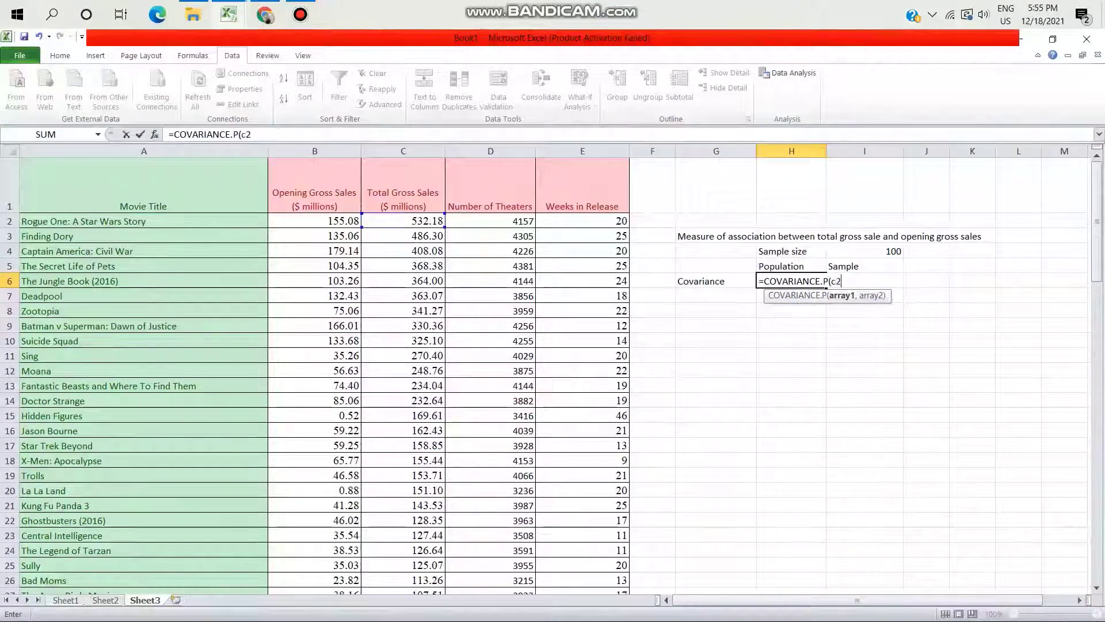
text(:c)
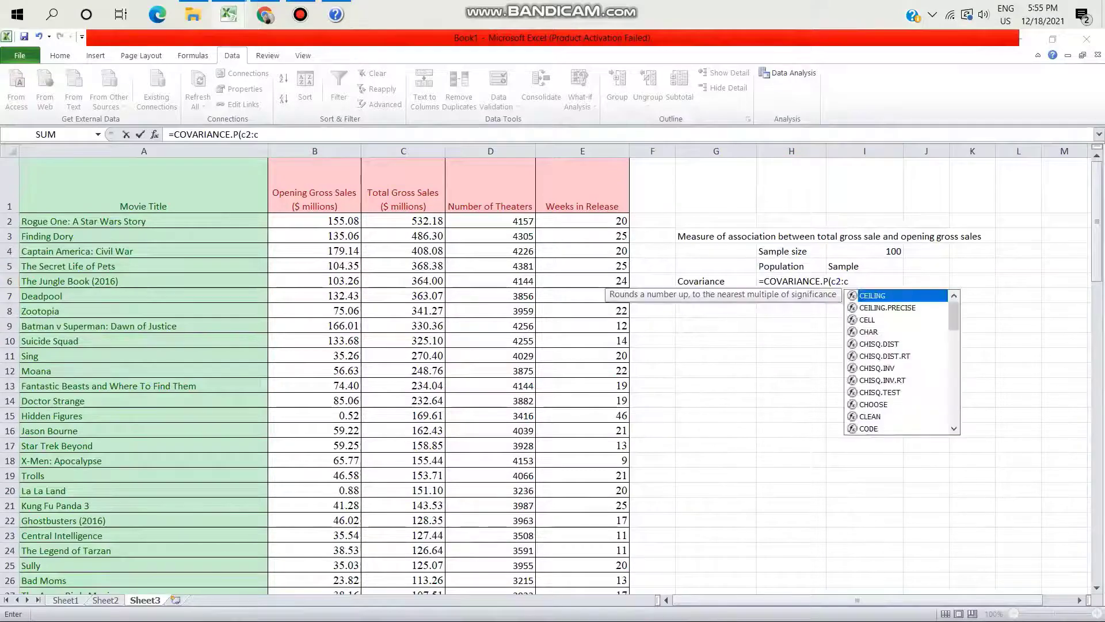
key(F1)
text(10)
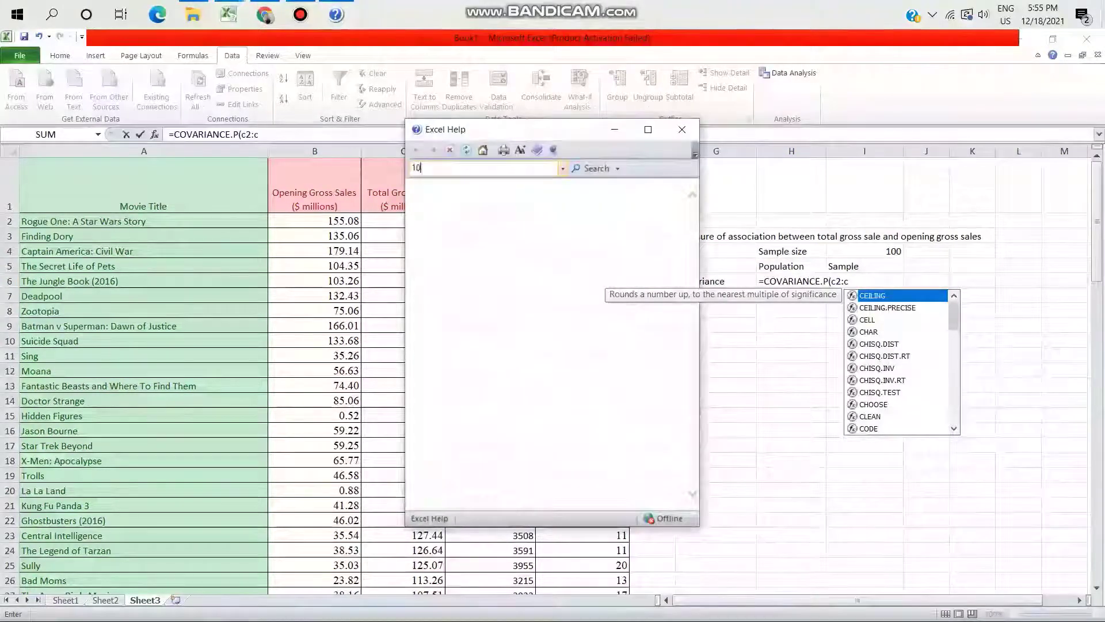
key(alt+F4)
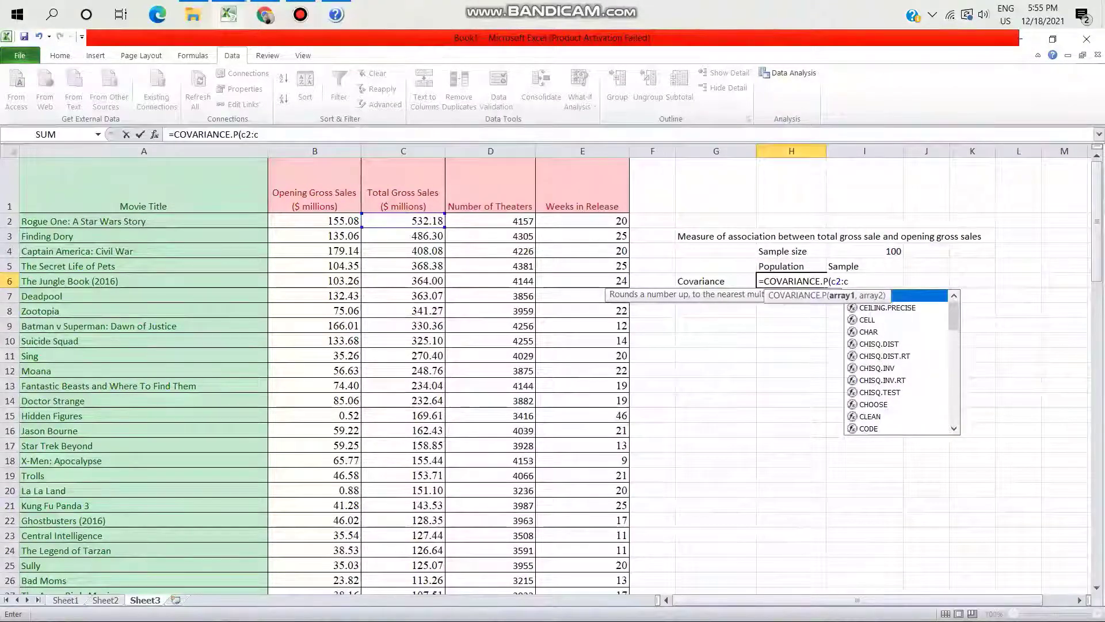
Complete the H6 population covariance formula with the arrays C2:C101 and B2:B101, closing the help window
text(101)
key(F1)
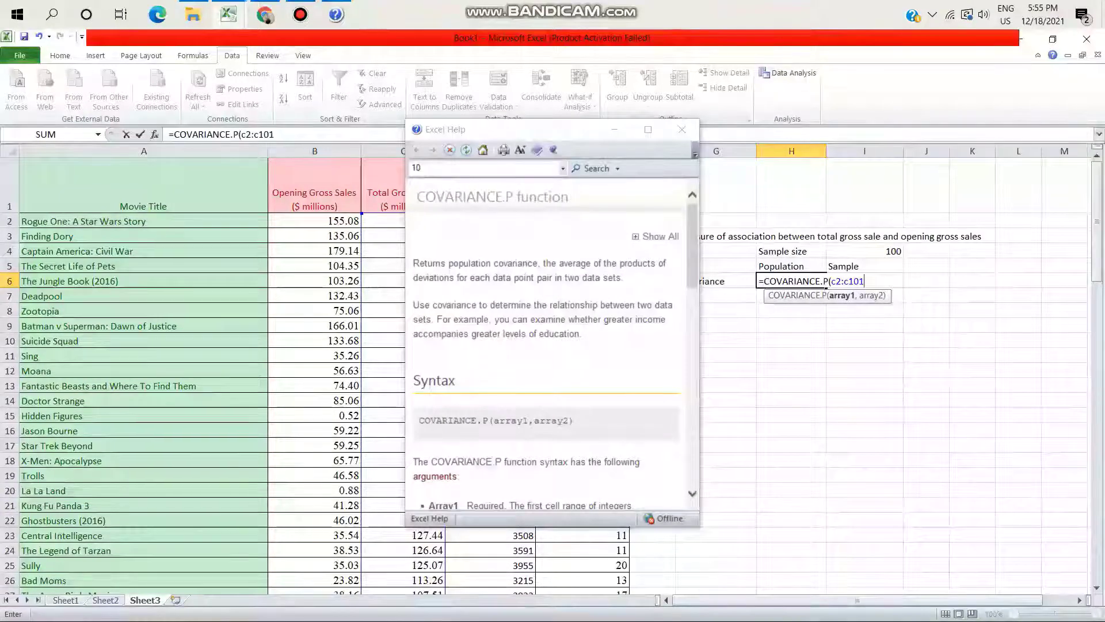
text(1,)
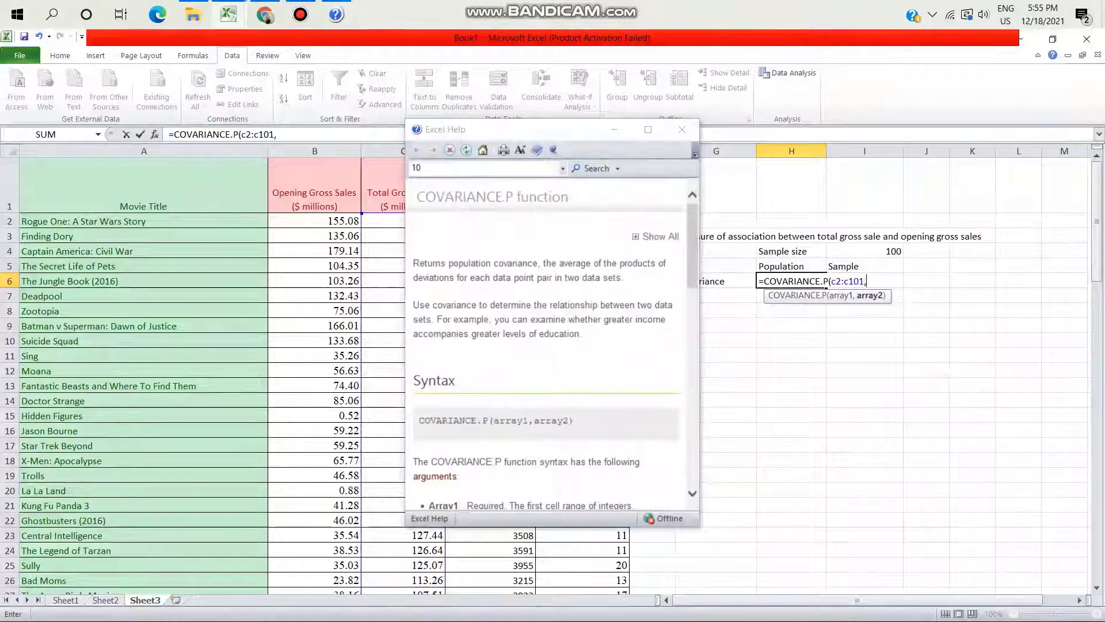
click(682, 130)
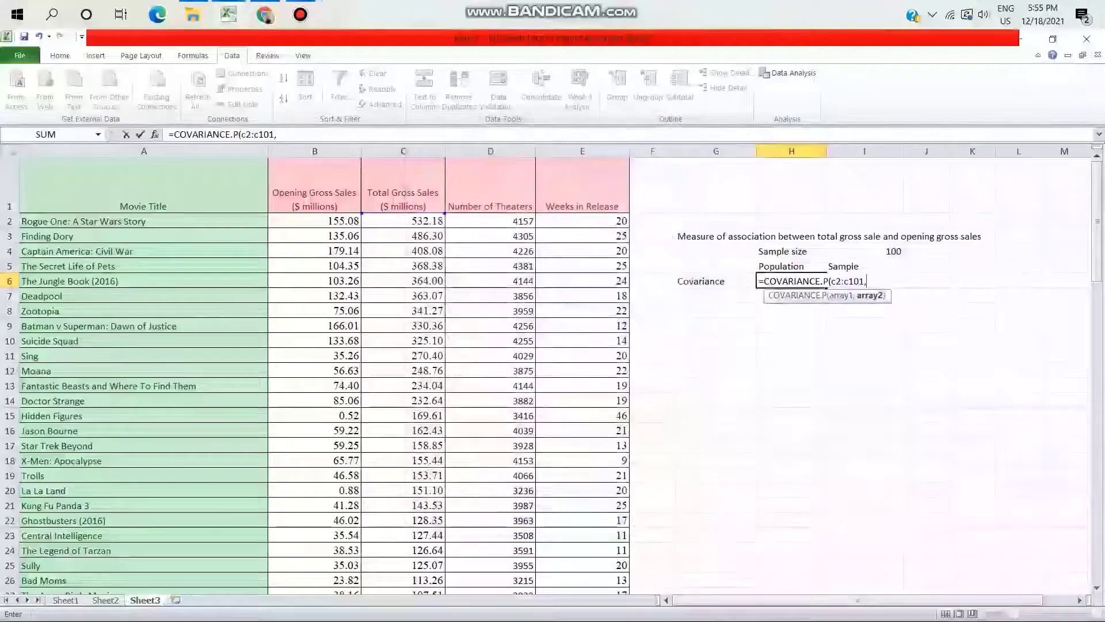
text(b2)
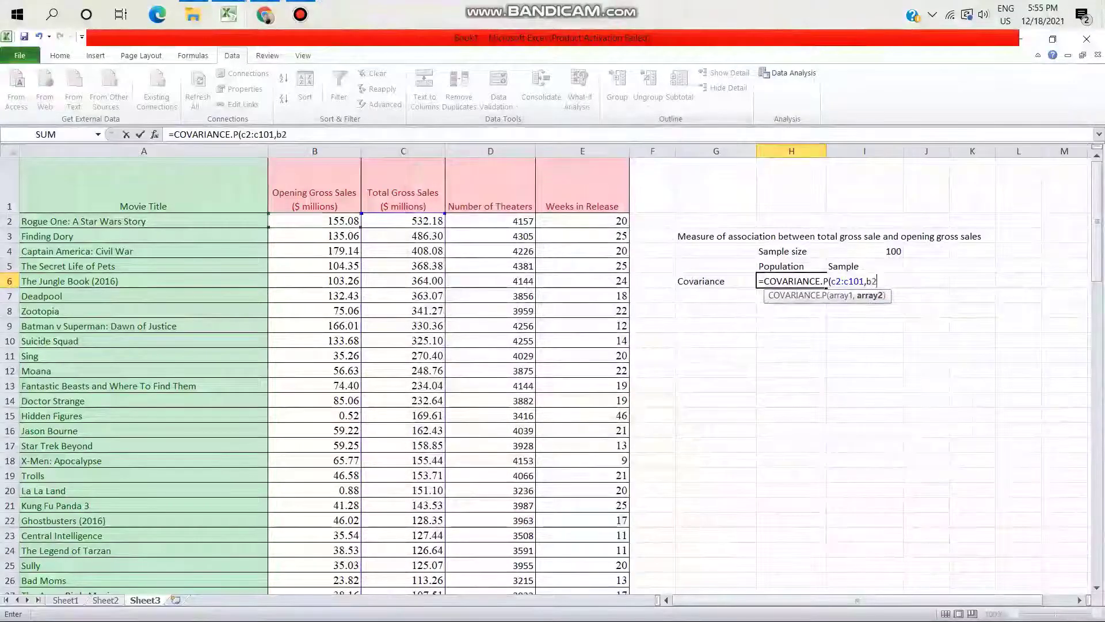
text(:b101)
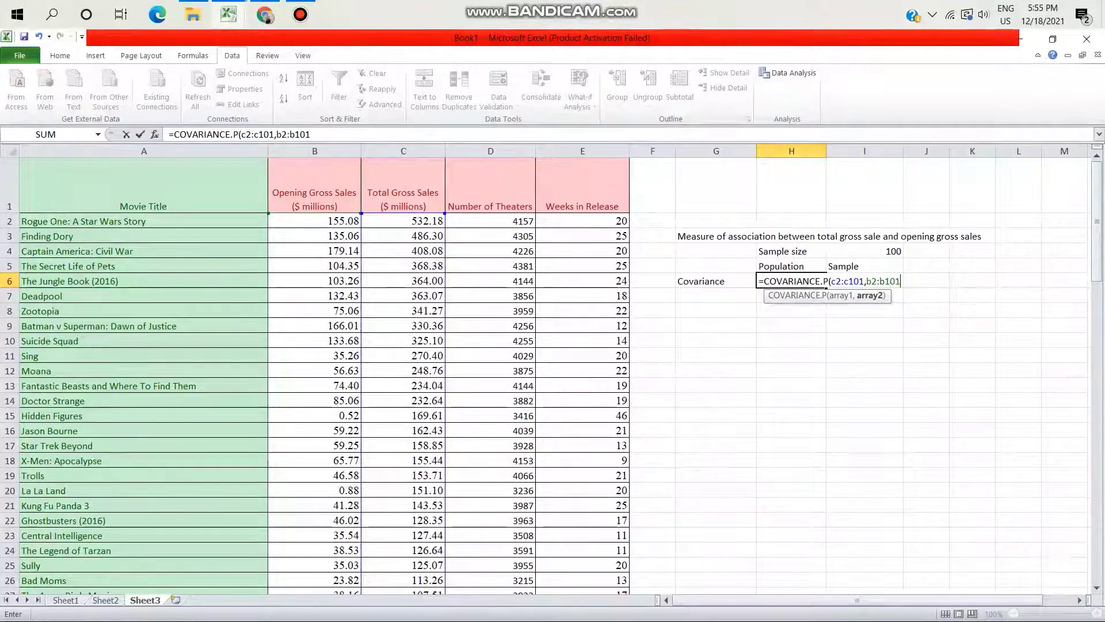
key(Return)
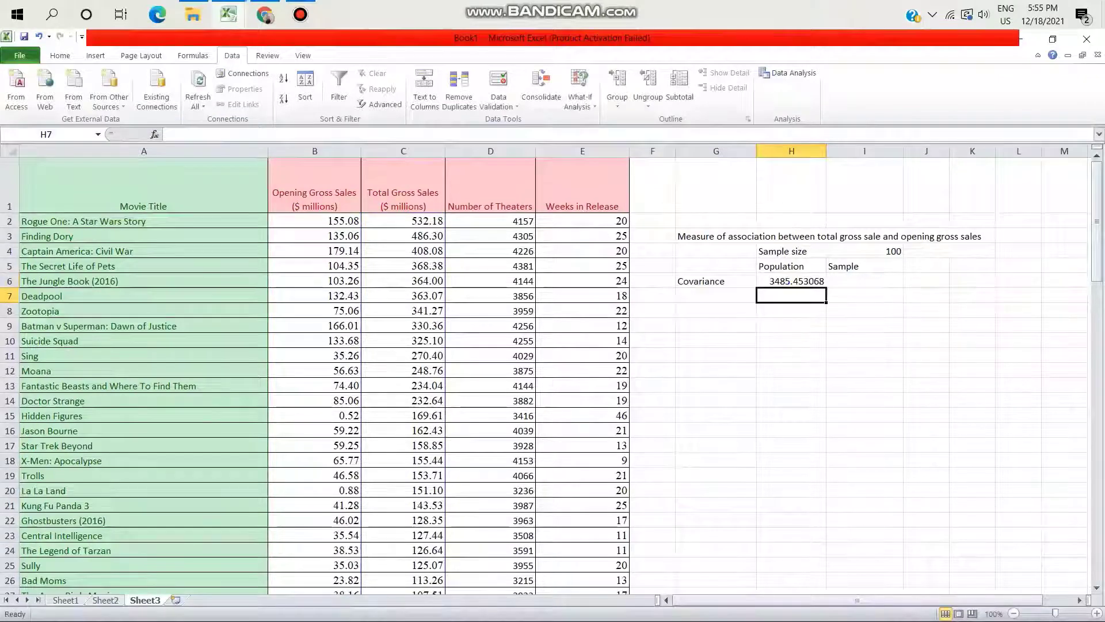
Compute the sample covariance in I6 with COVARIANCE.S using the arrays C2:C101 and B2:B101
click(865, 281)
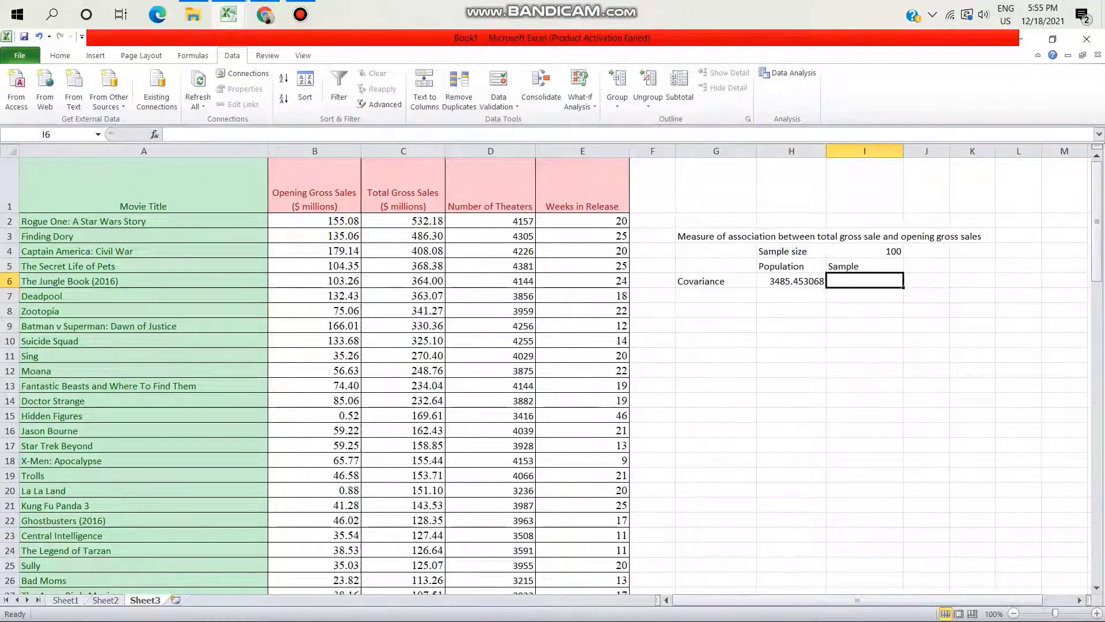
click(792, 281)
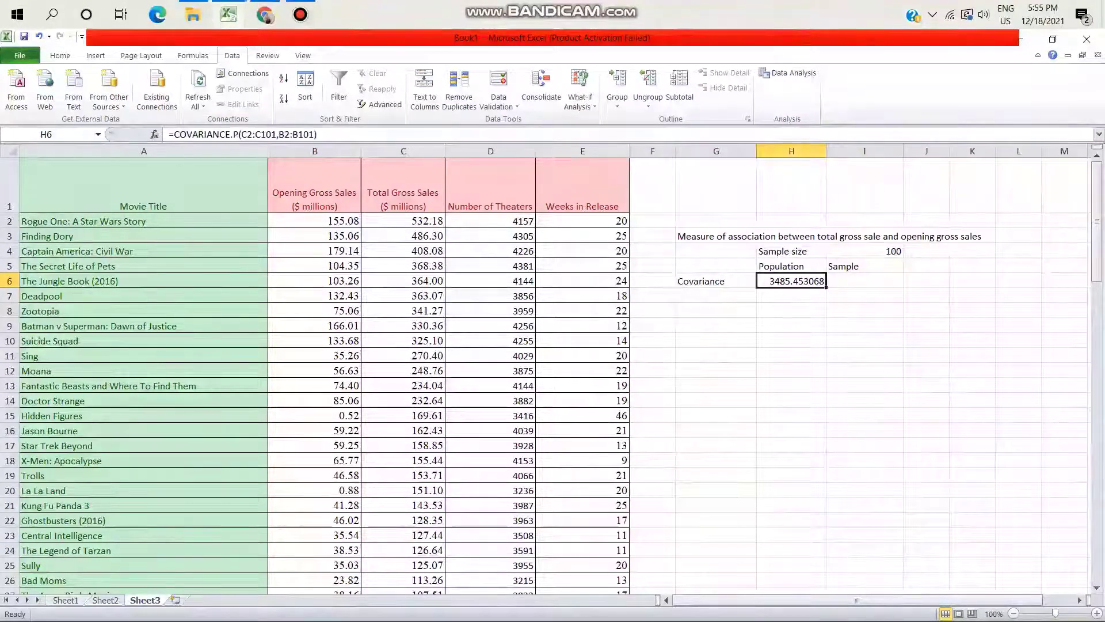
click(864, 281)
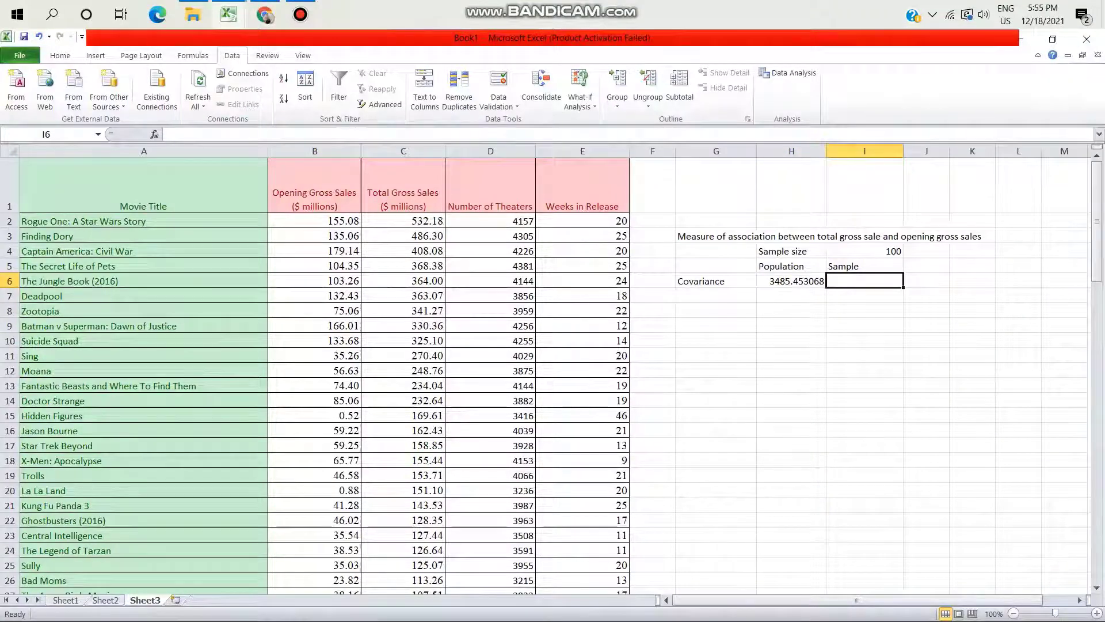
text(=cov)
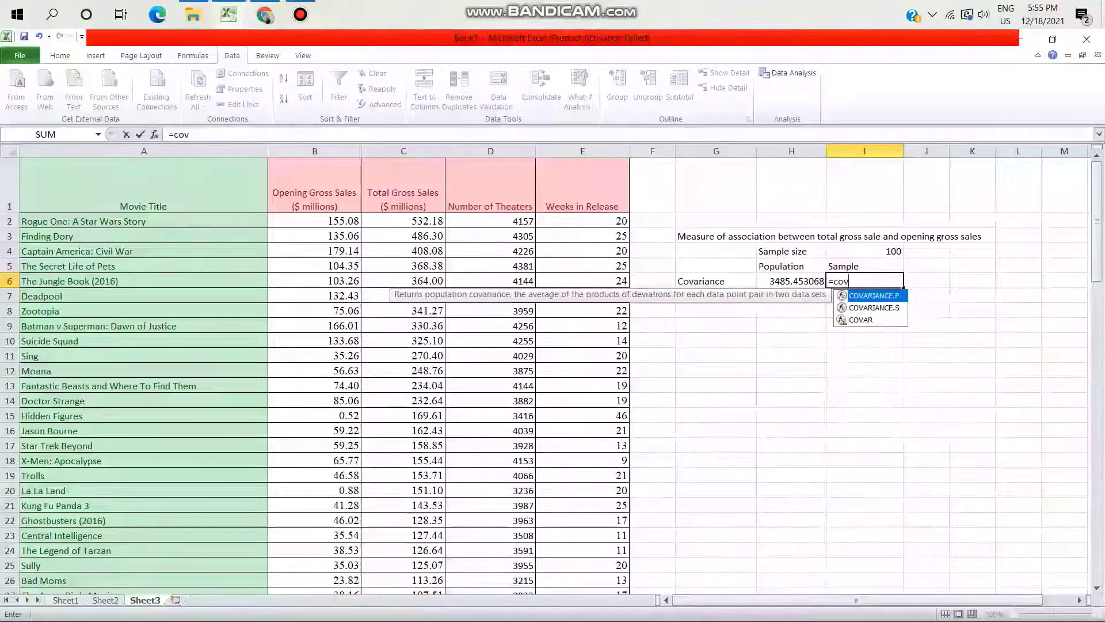
key(Down)
key(Tab)
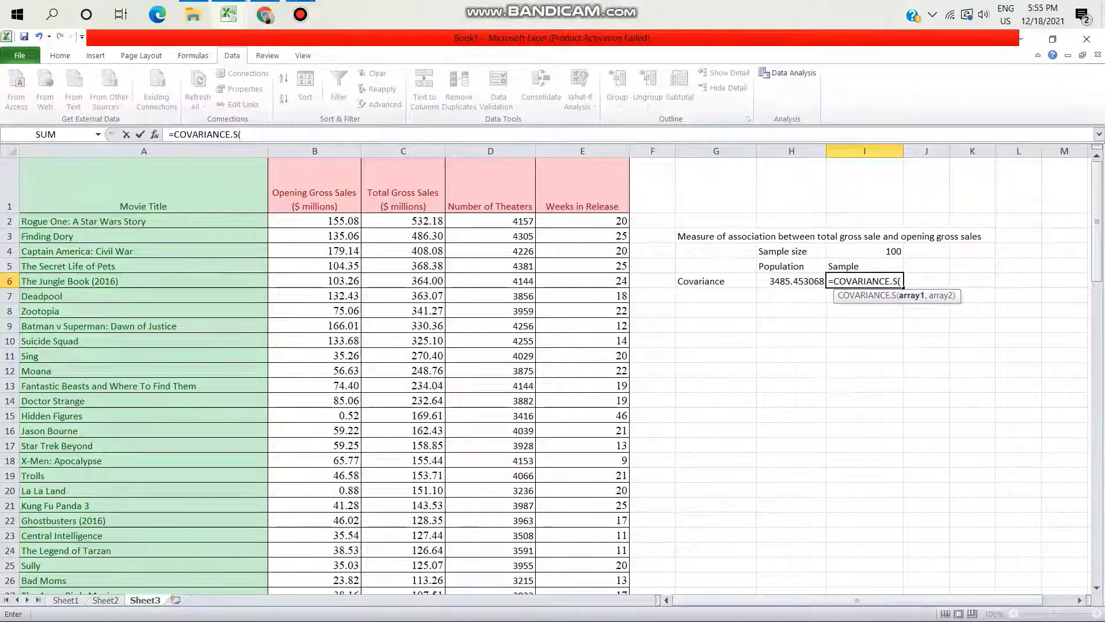
text(c2:c)
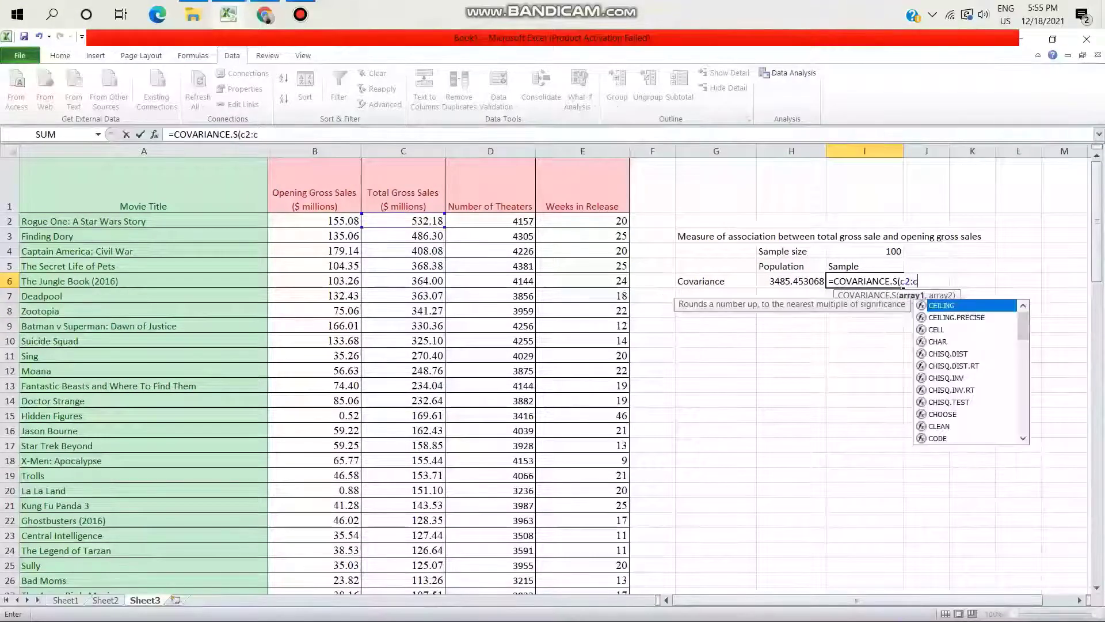
text(101,b)
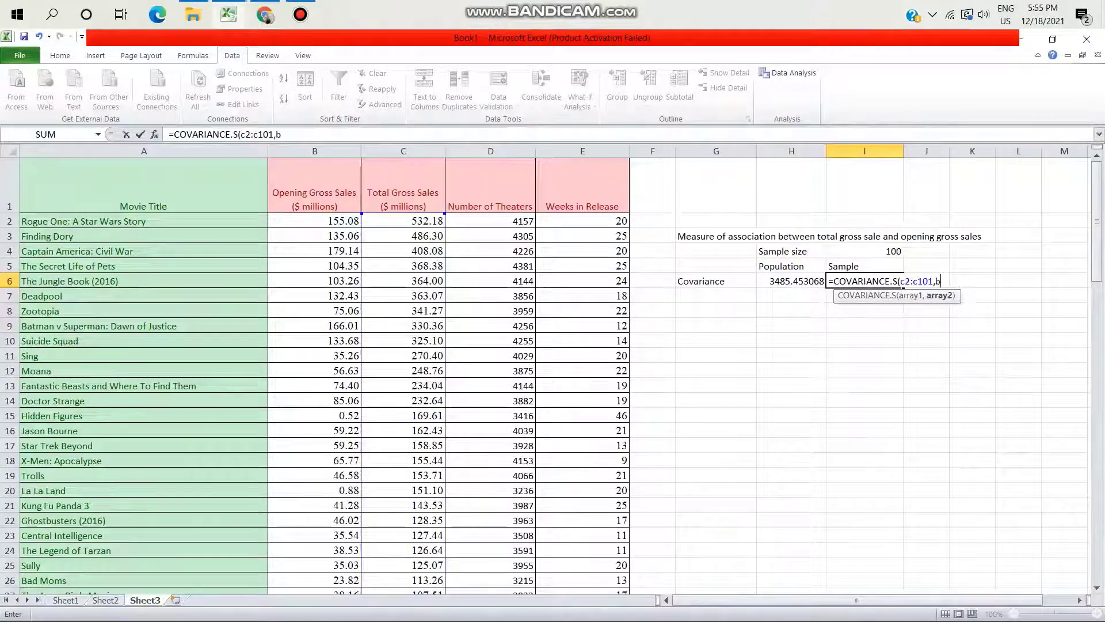
text(2:b10)
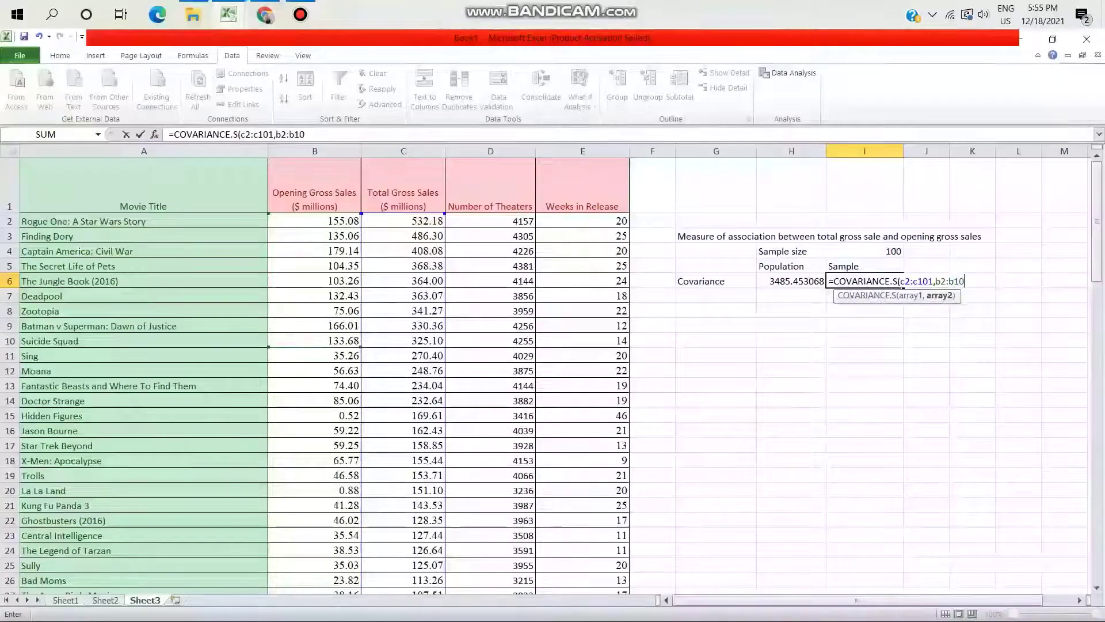
text(1))
key(Return)
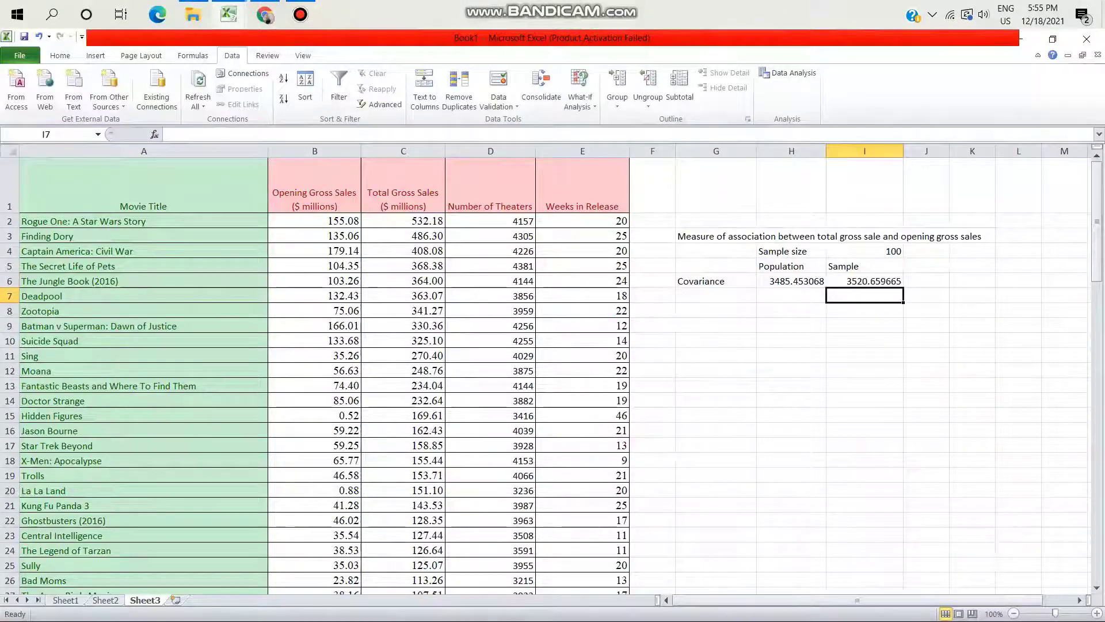
Enter the note "The covariance of a indicates a positive linear association between total gross sales and opening gross sale" in G7
click(716, 310)
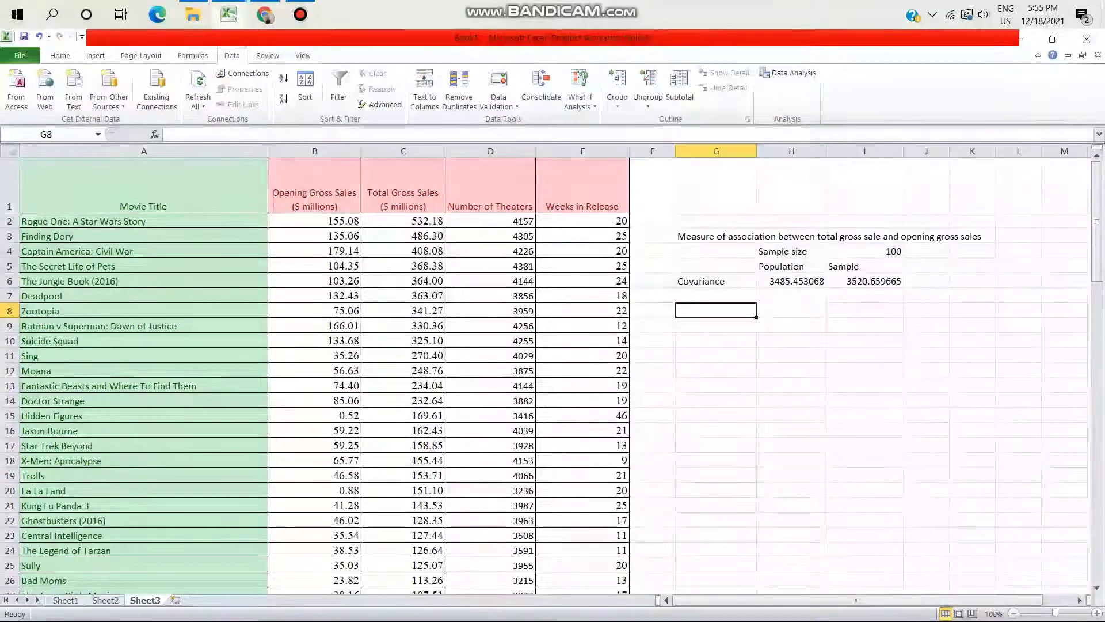
click(716, 296)
text(The c)
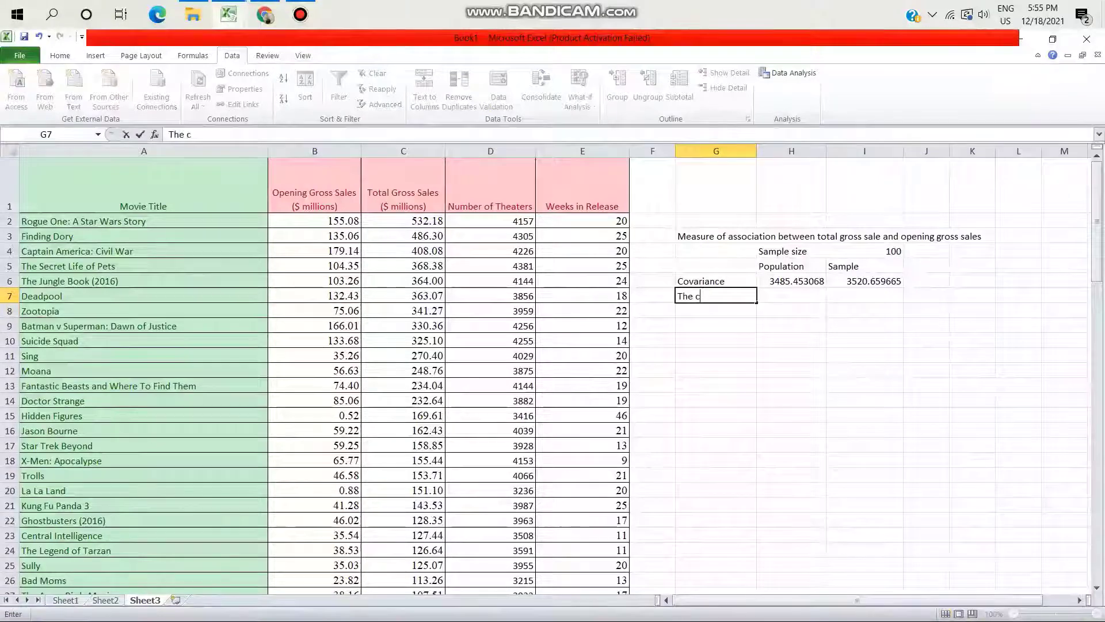
text(ovariance of)
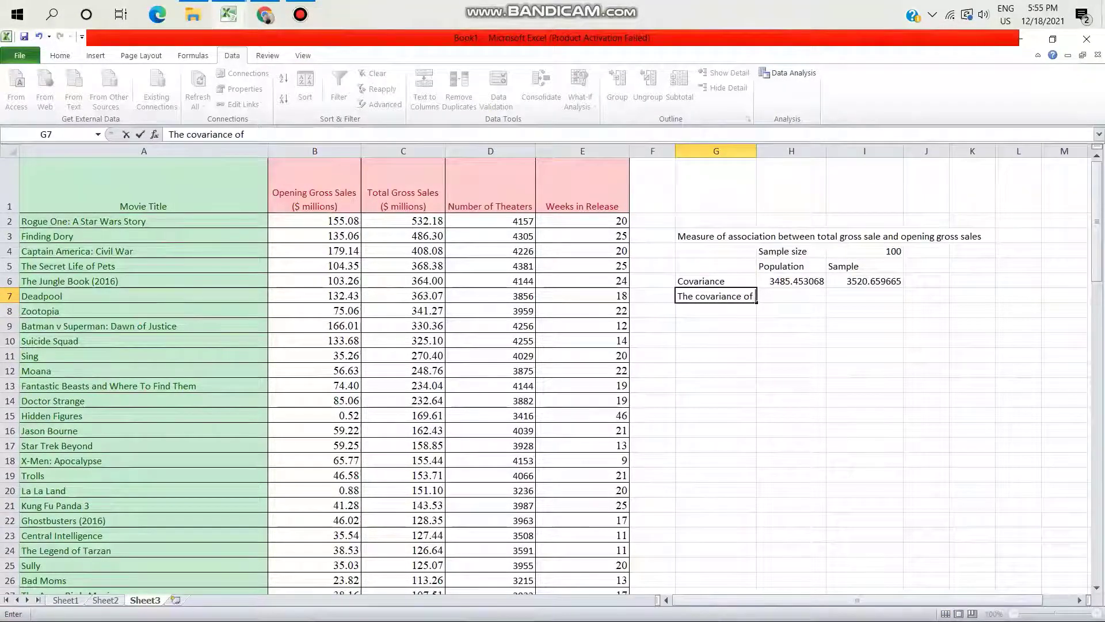
text( a indica)
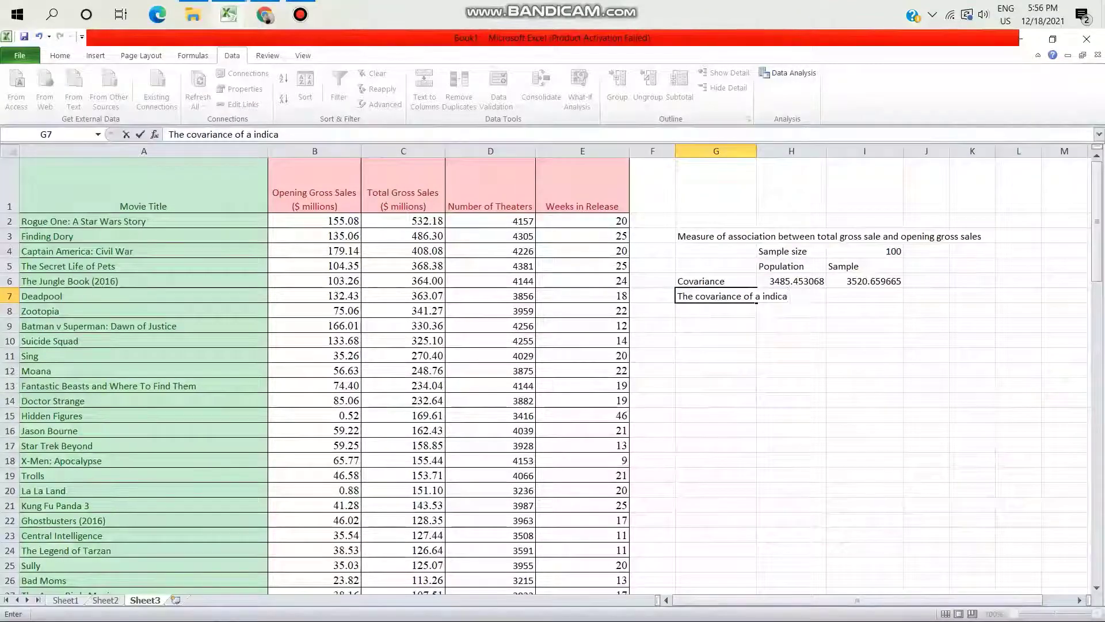
text(tes)
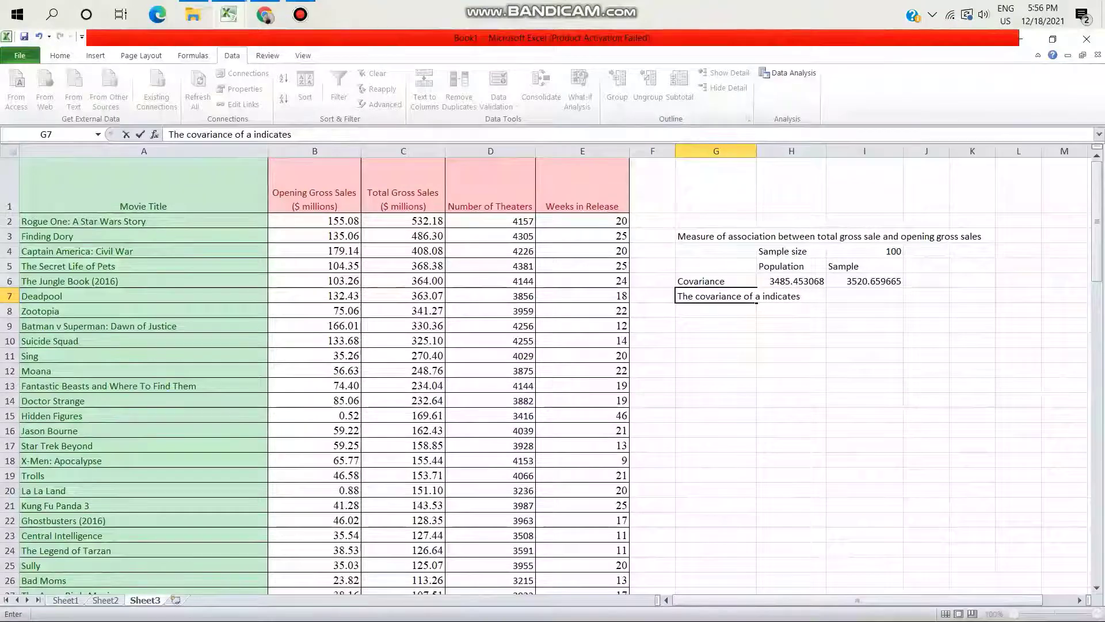
text( a po)
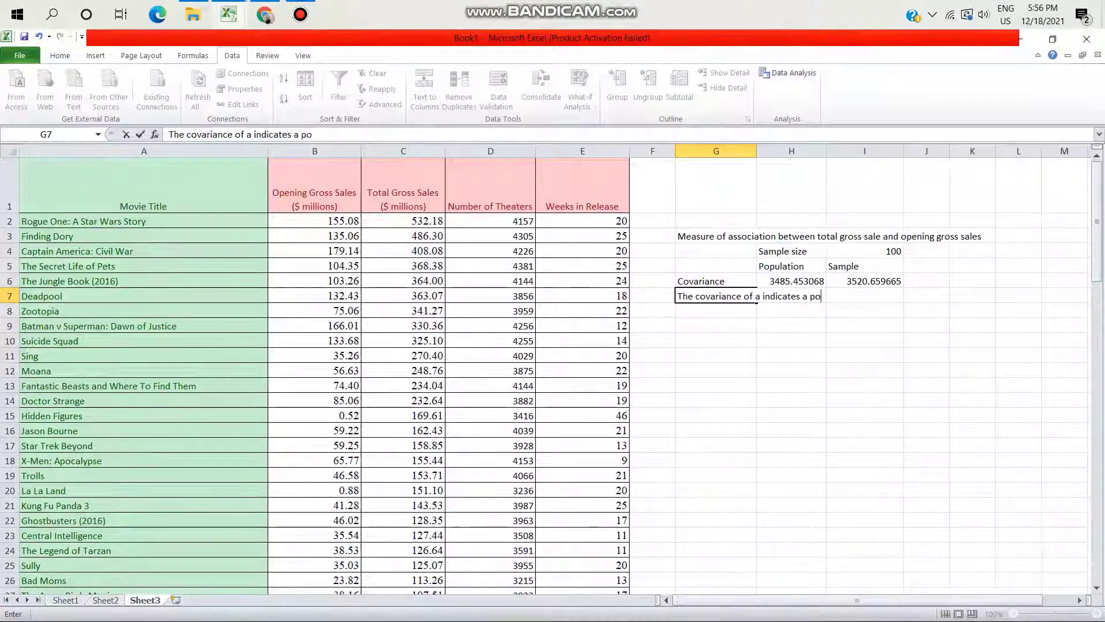
text(sitive)
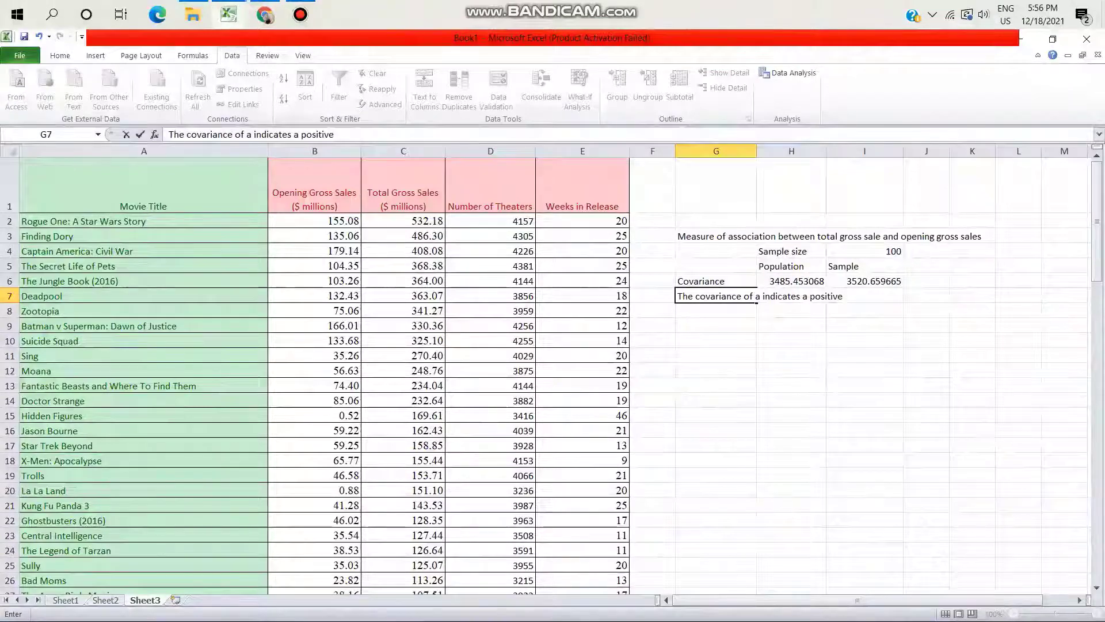
text( l)
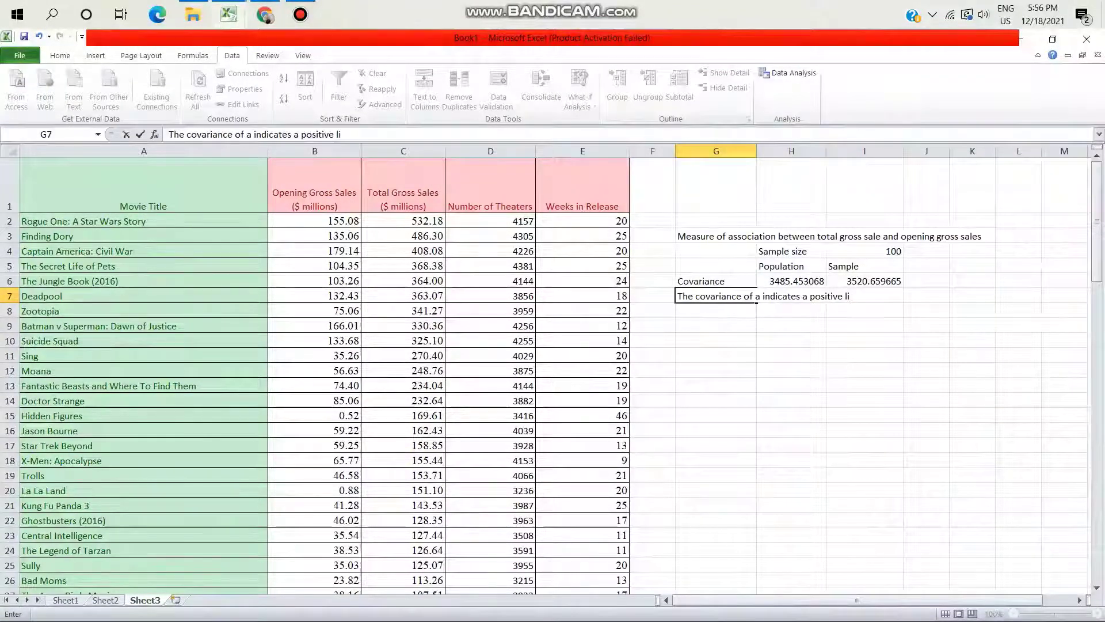
text(in)
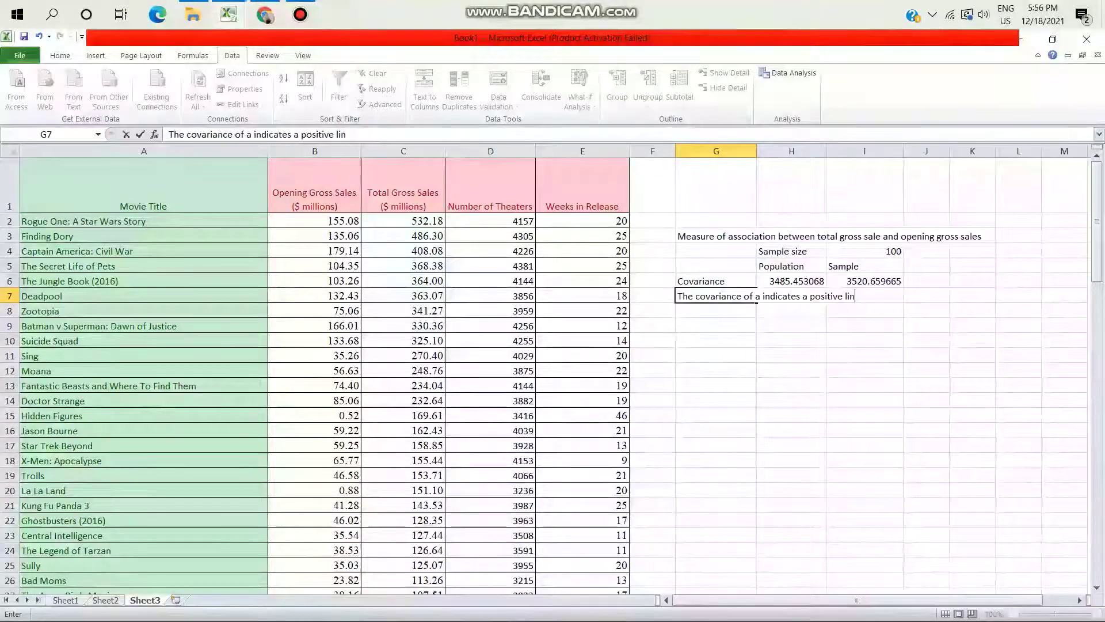
text(ear a)
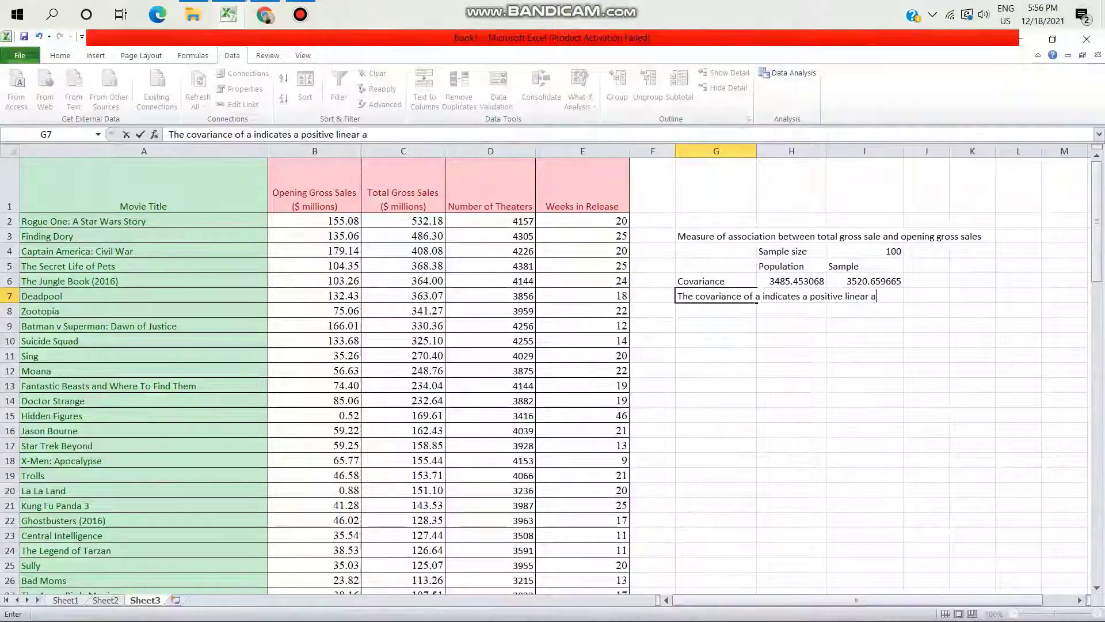
text(ss)
text(o)
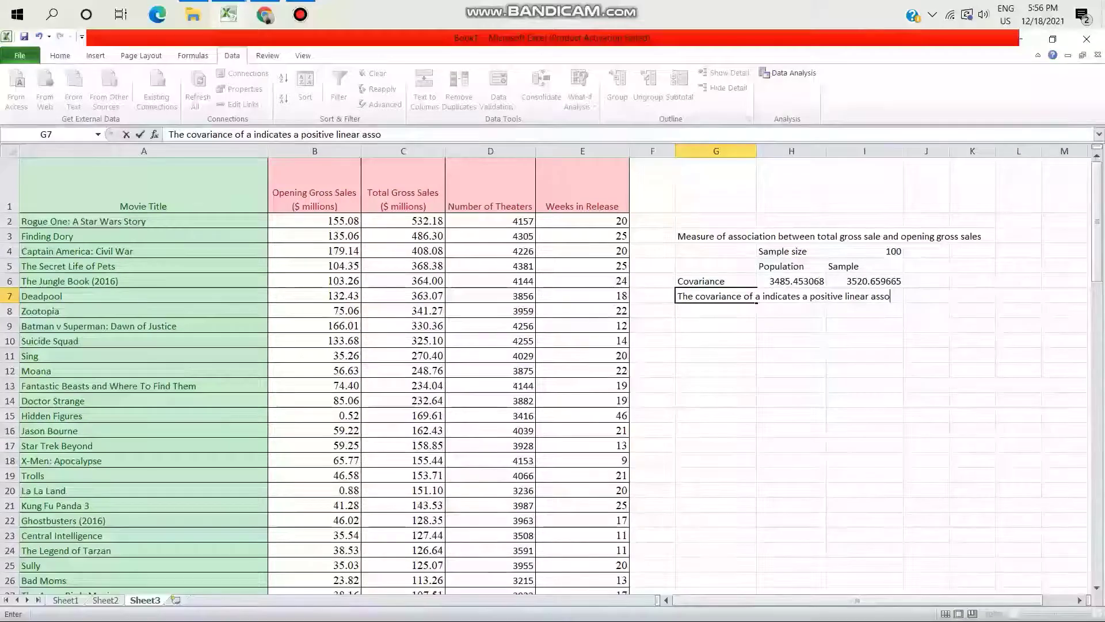
text(ciation)
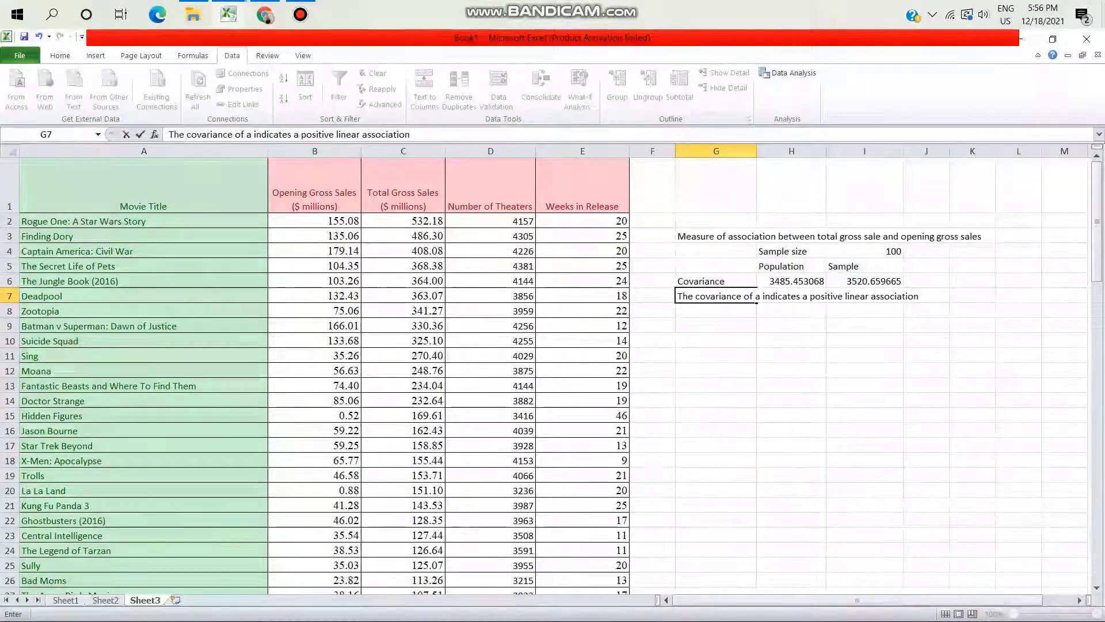
text( between tota)
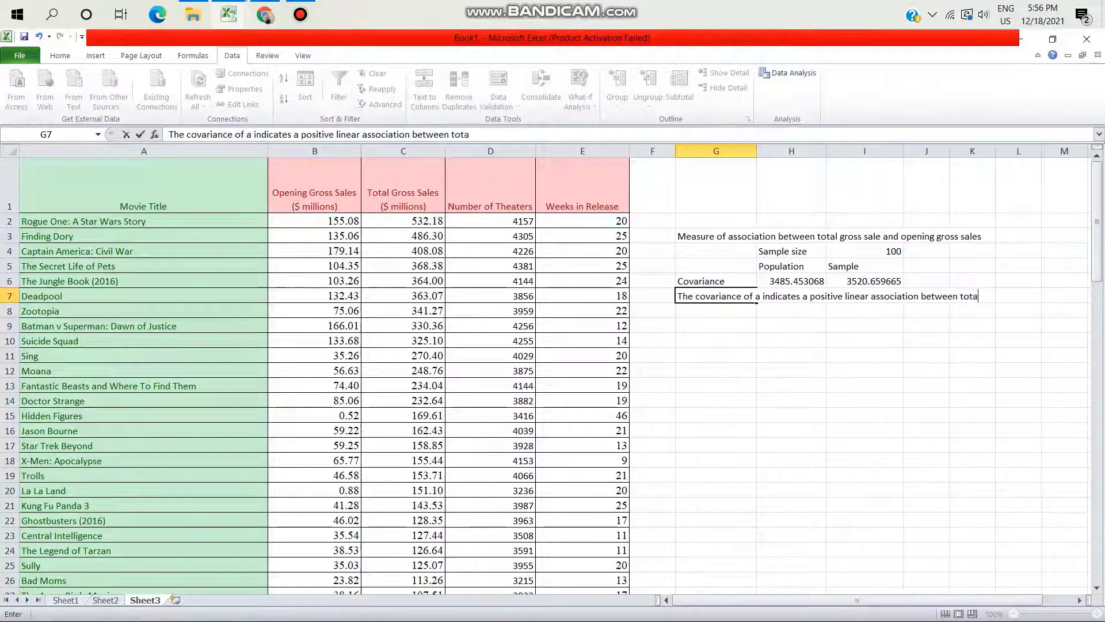
text(l gross s)
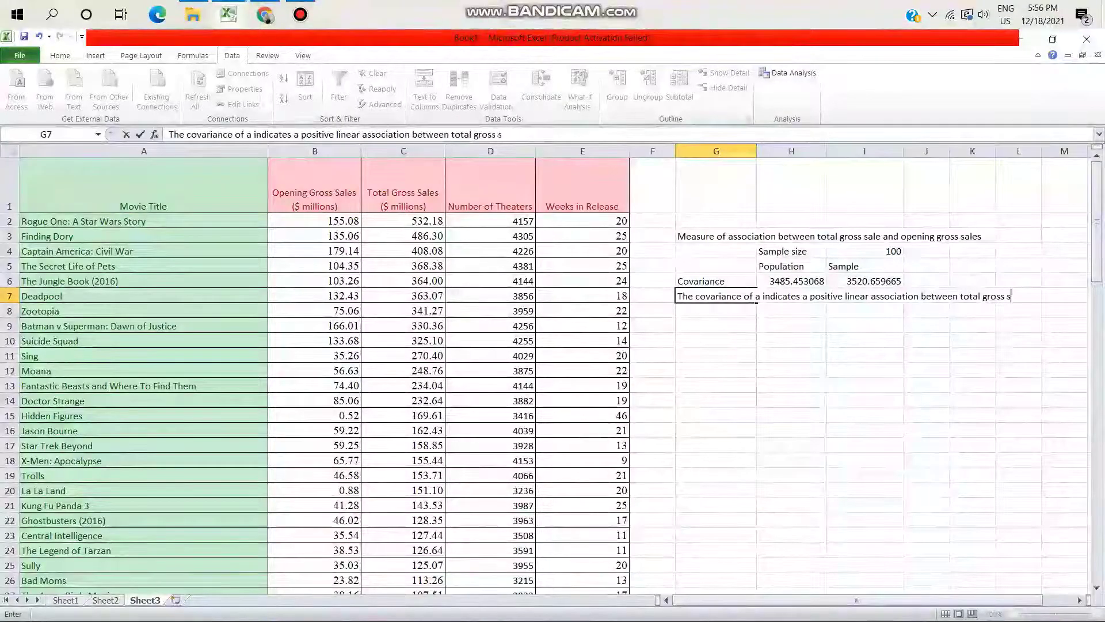
text(ales a)
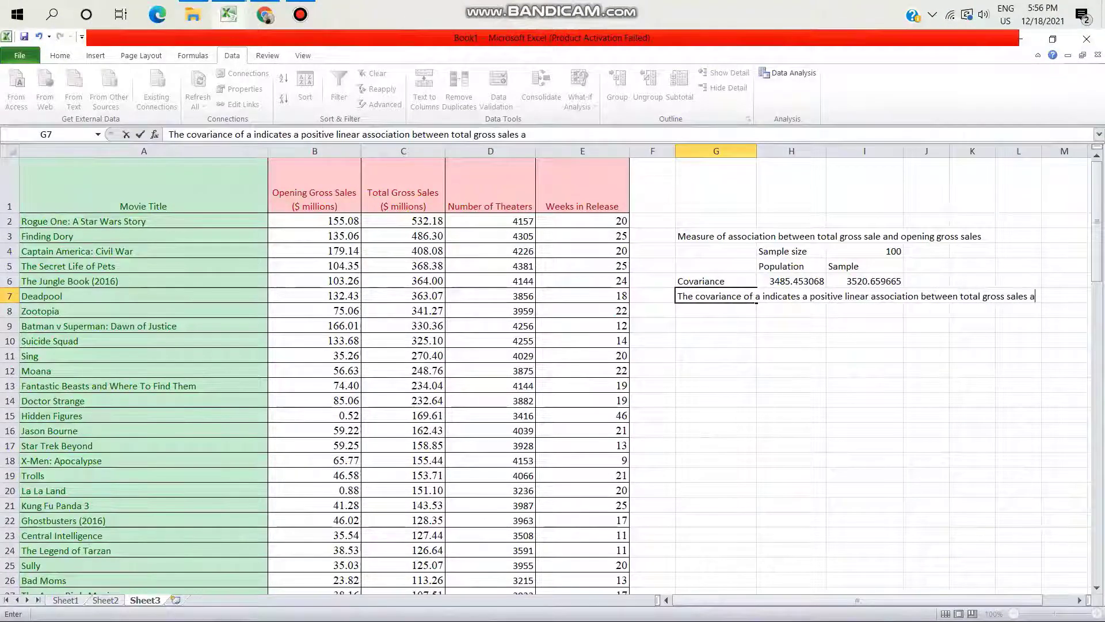
text(nd)
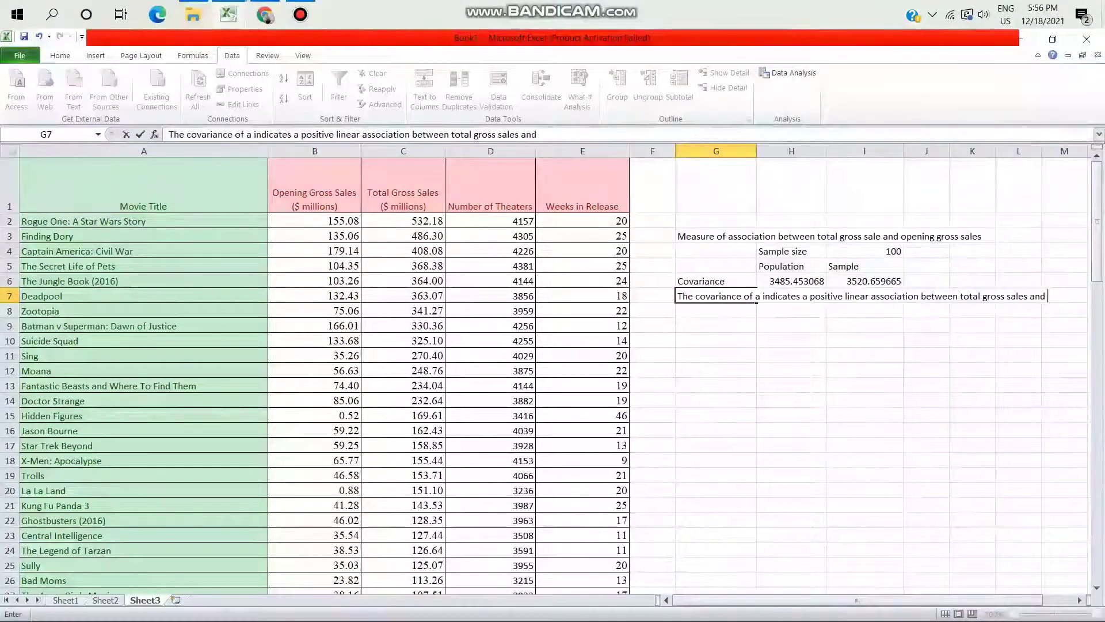
text( opening)
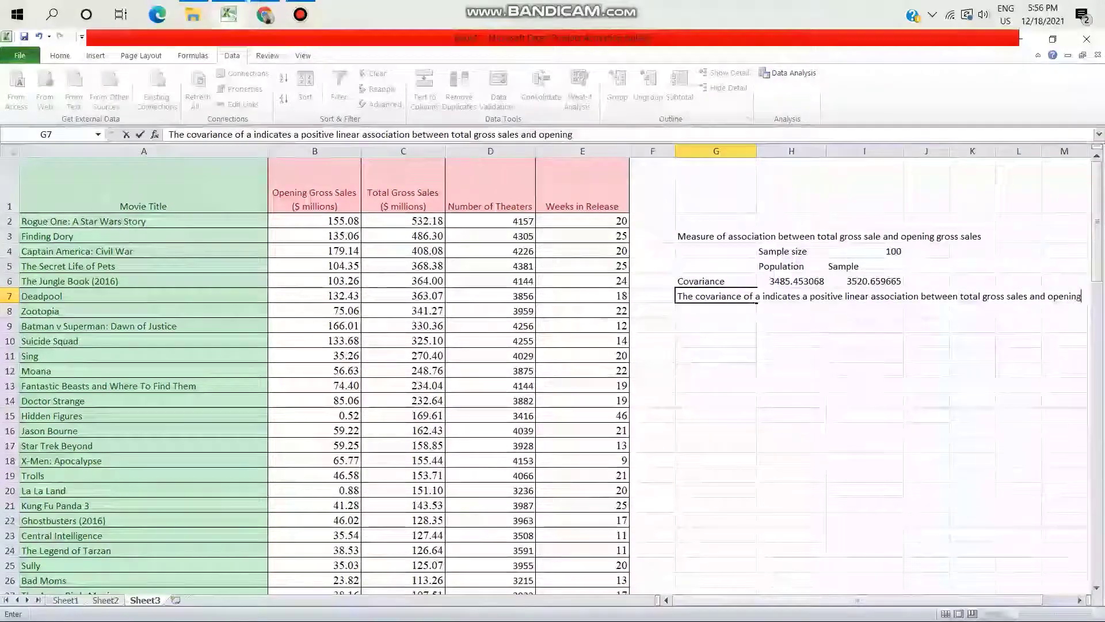
text(gross)
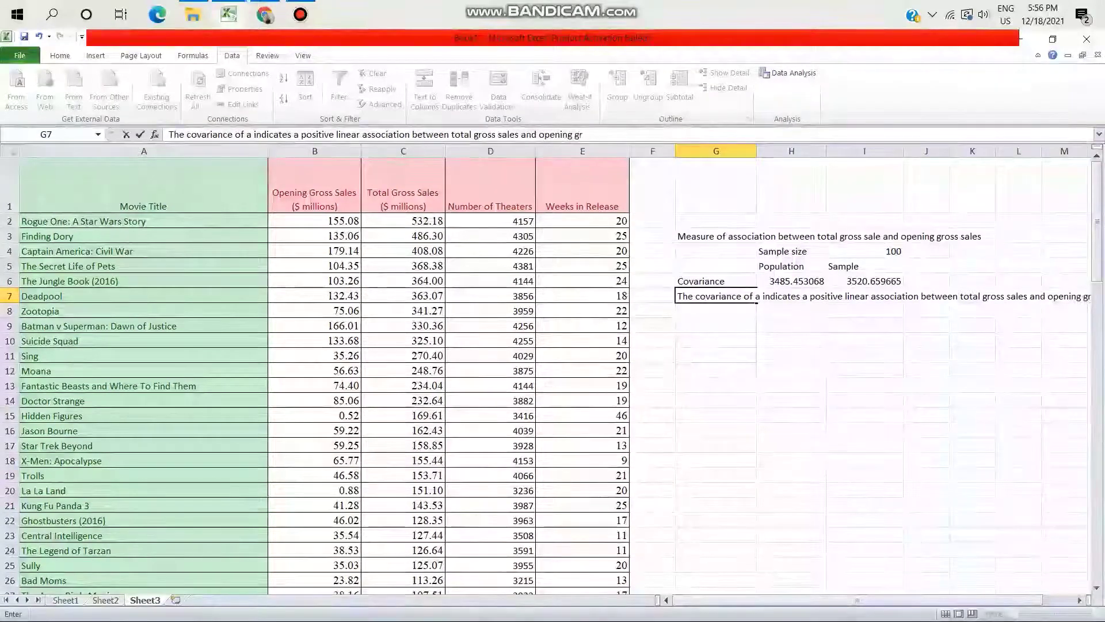
text( sales)
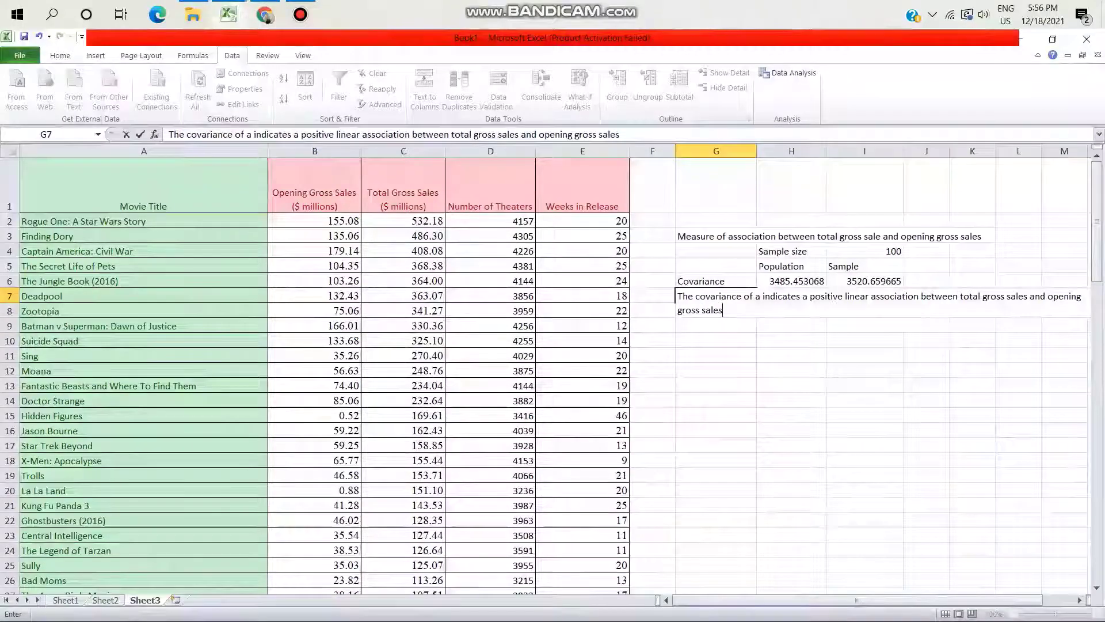
key(Return)
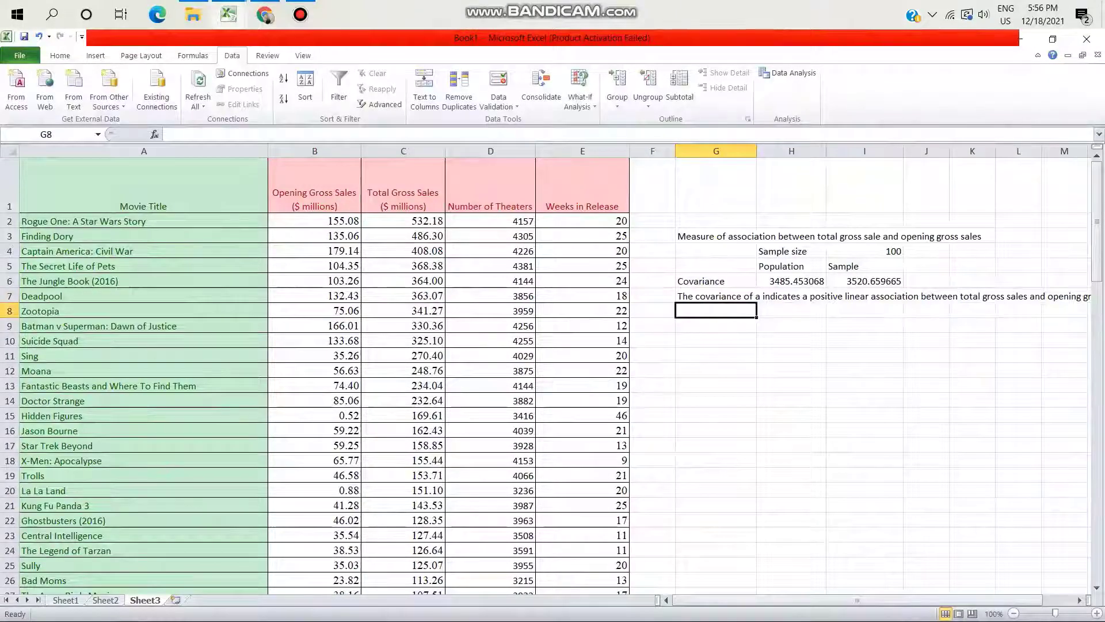
Run the Covariance analysis tool on B1:C101, grouped by columns with labels in the first row, outputting to G9
key(Return)
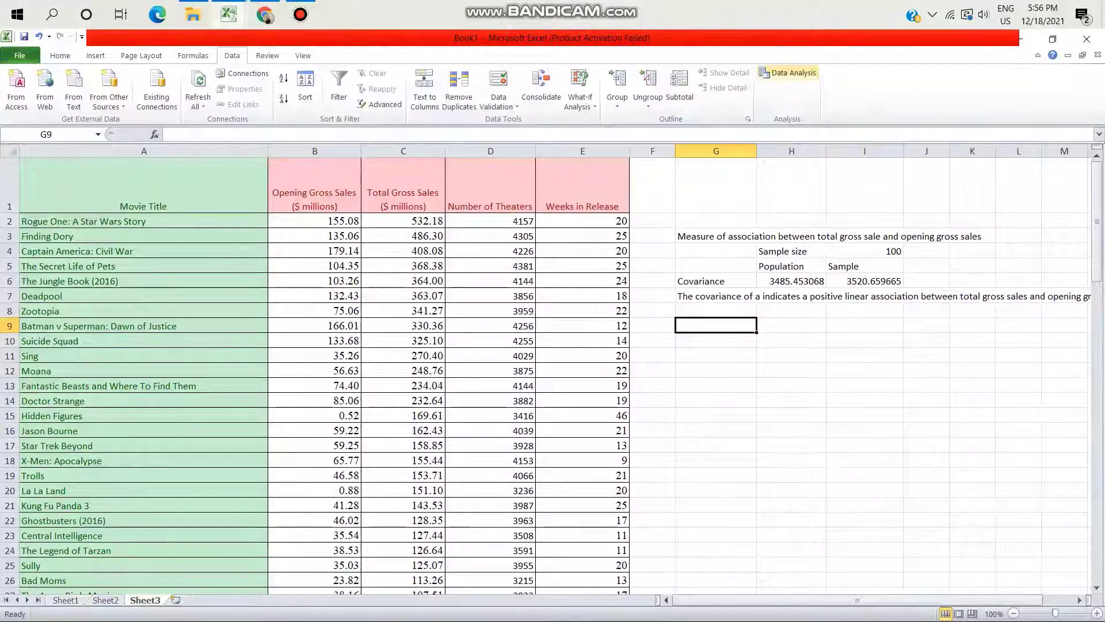
click(789, 72)
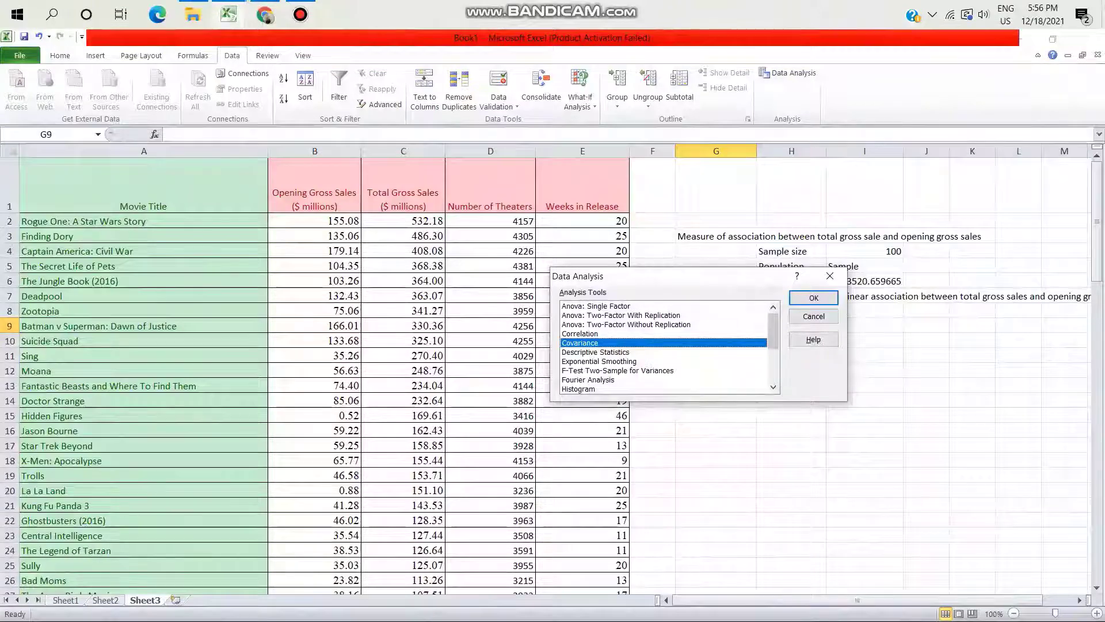
key(Return)
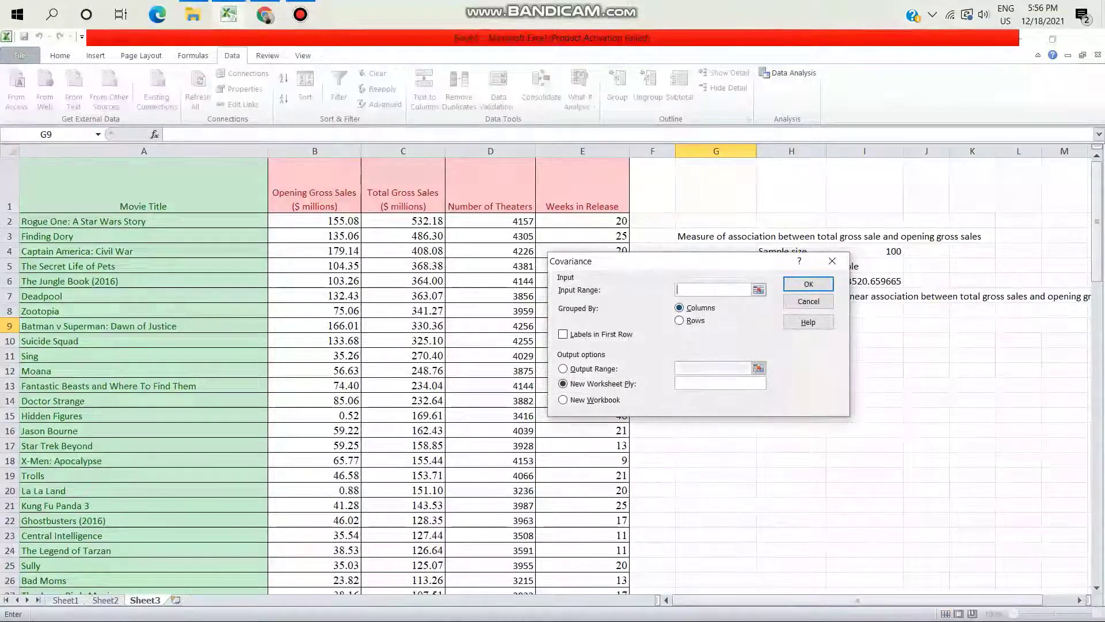
drag(314, 196, 462, 183)
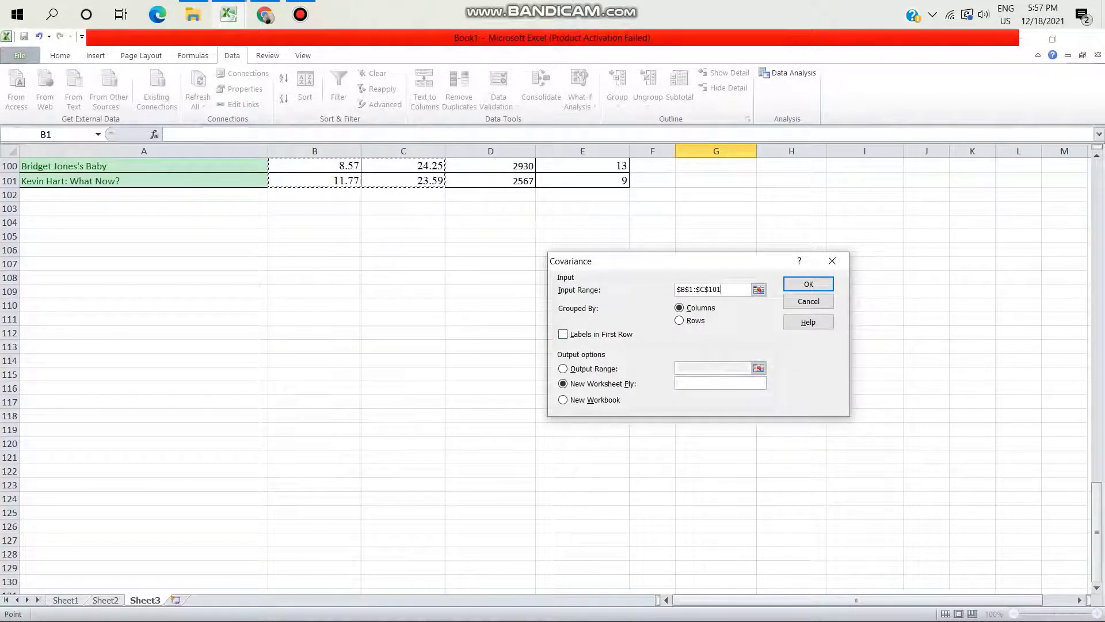
click(563, 333)
key(Escape)
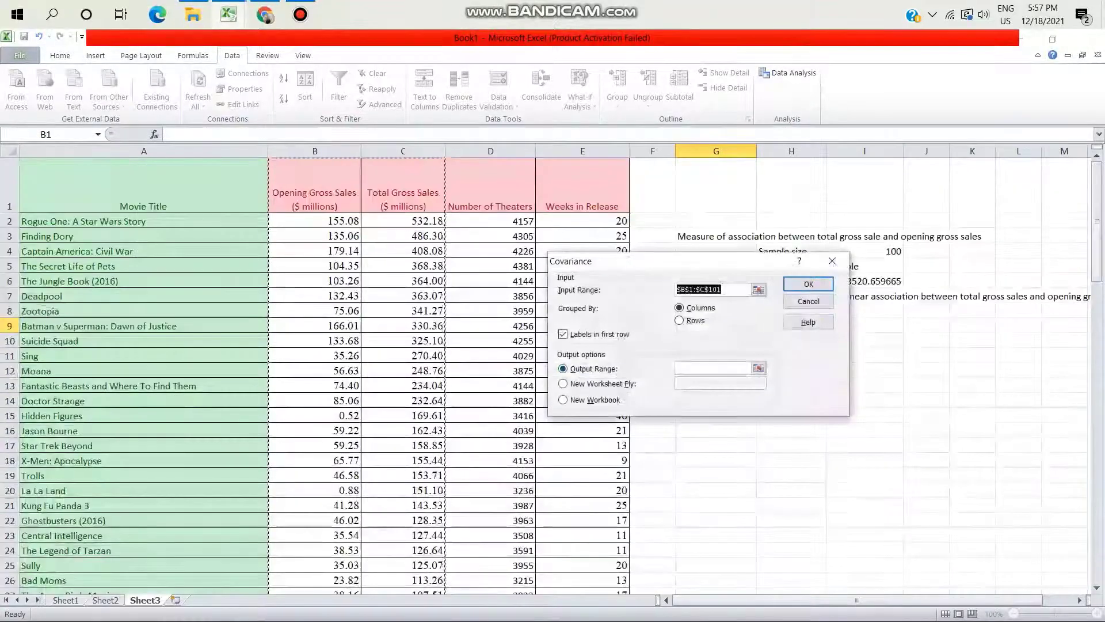
click(713, 368)
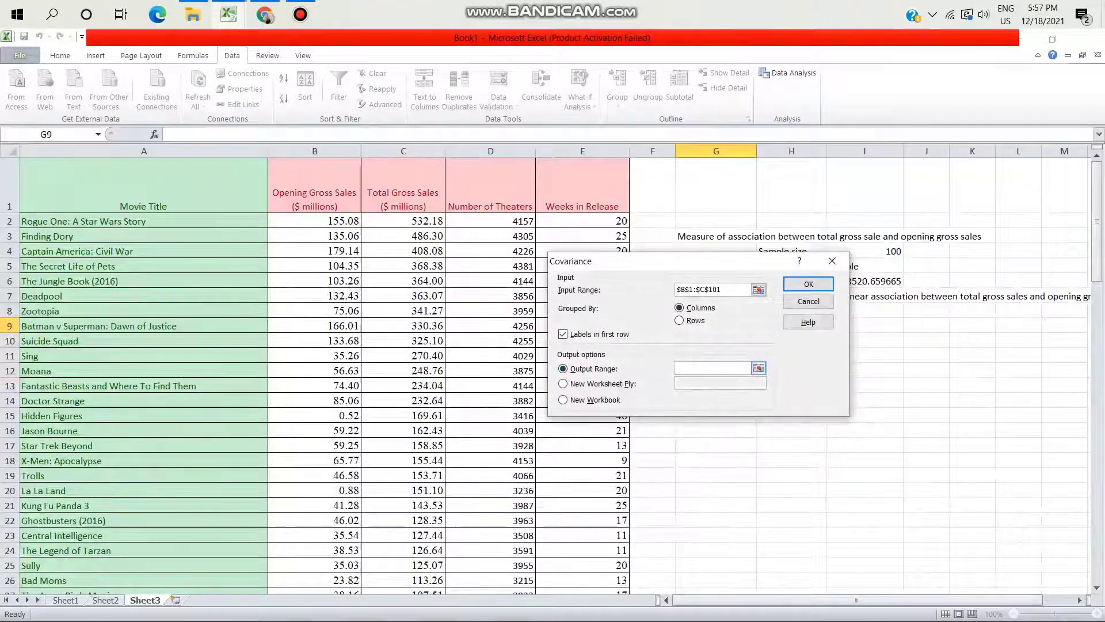
scroll(346, 374, down, 9)
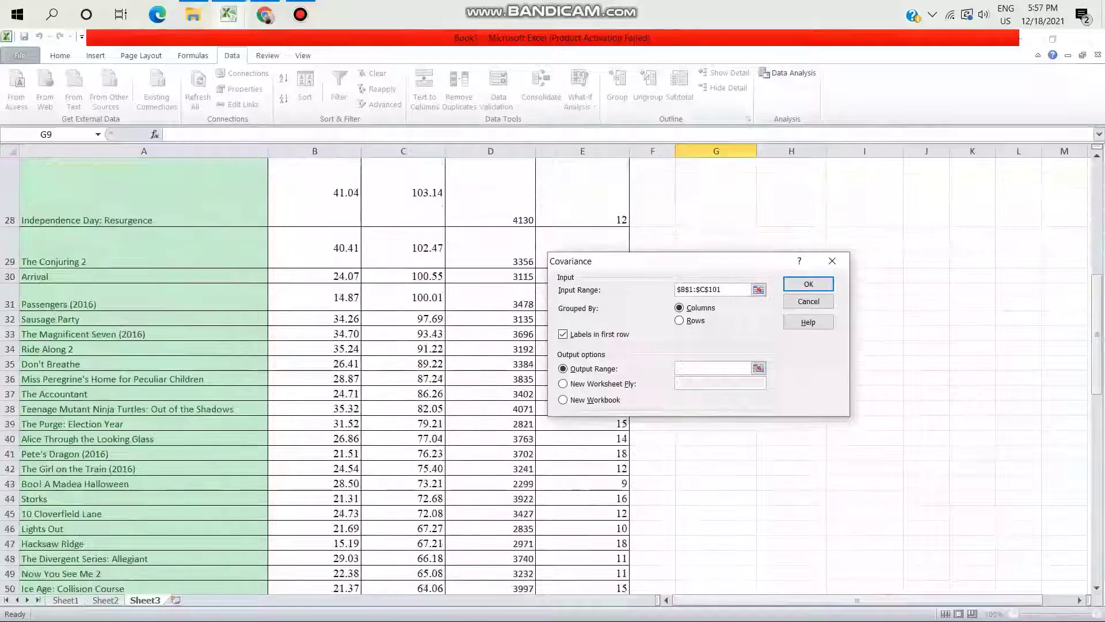
scroll(345, 374, up, 8)
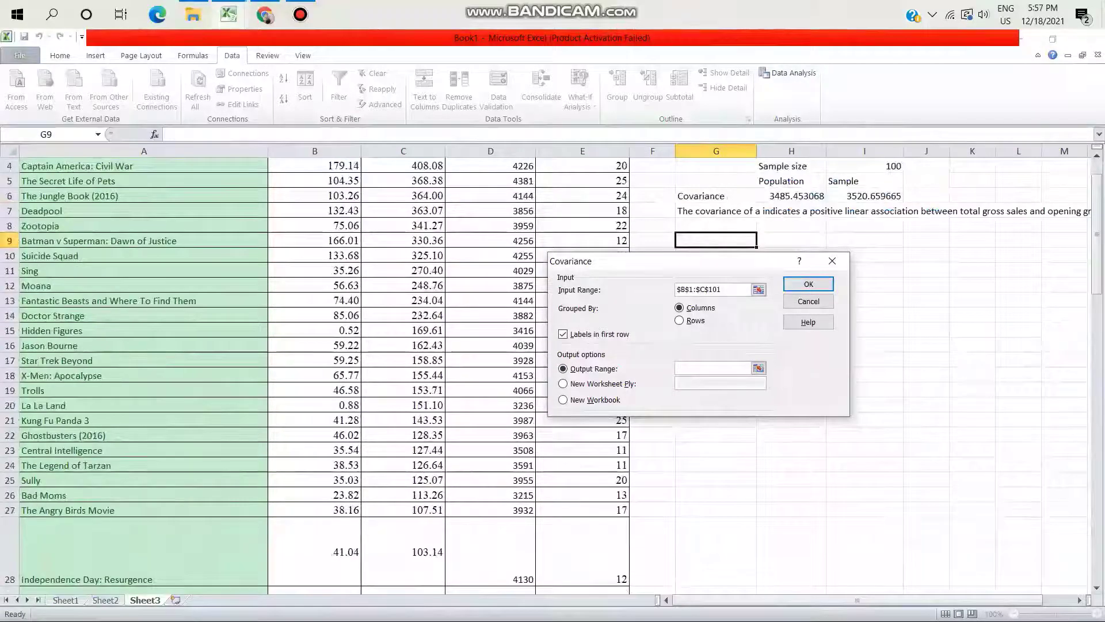
click(716, 240)
click(809, 284)
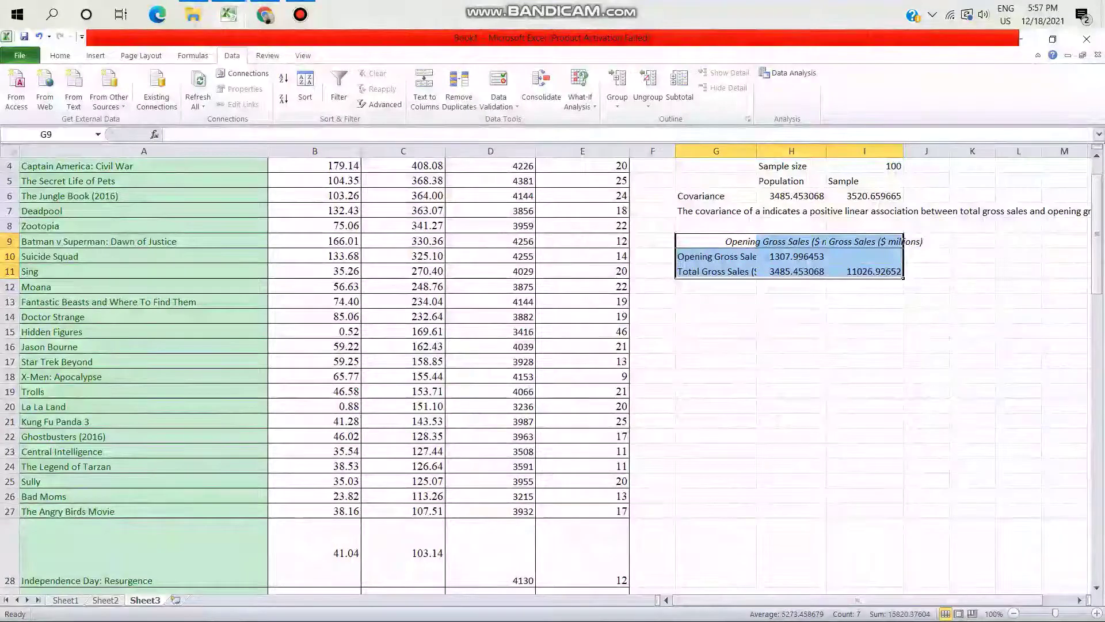
Widen columns G, H and I so the covariance table's row and column labels fit fully
drag(756, 150, 821, 150)
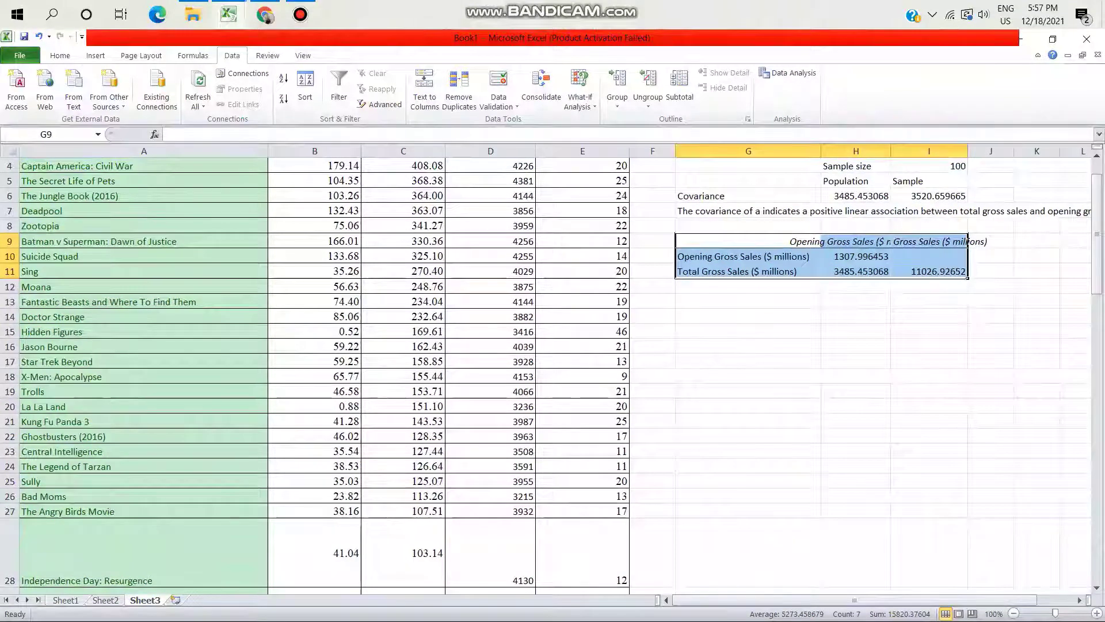
drag(891, 151, 973, 151)
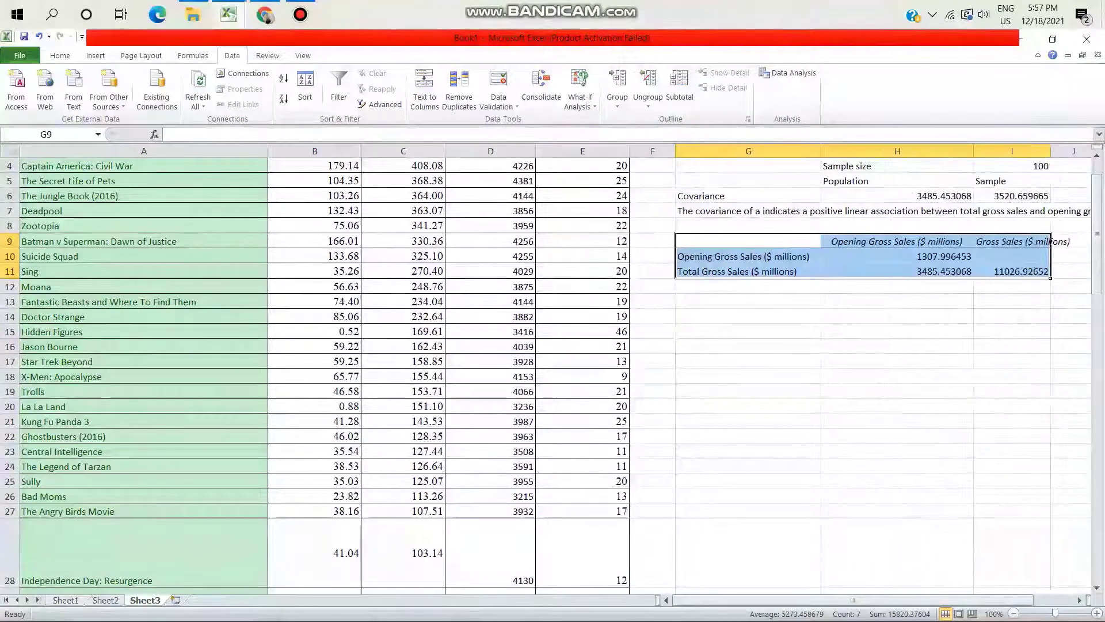
scroll(553, 369, right, 3)
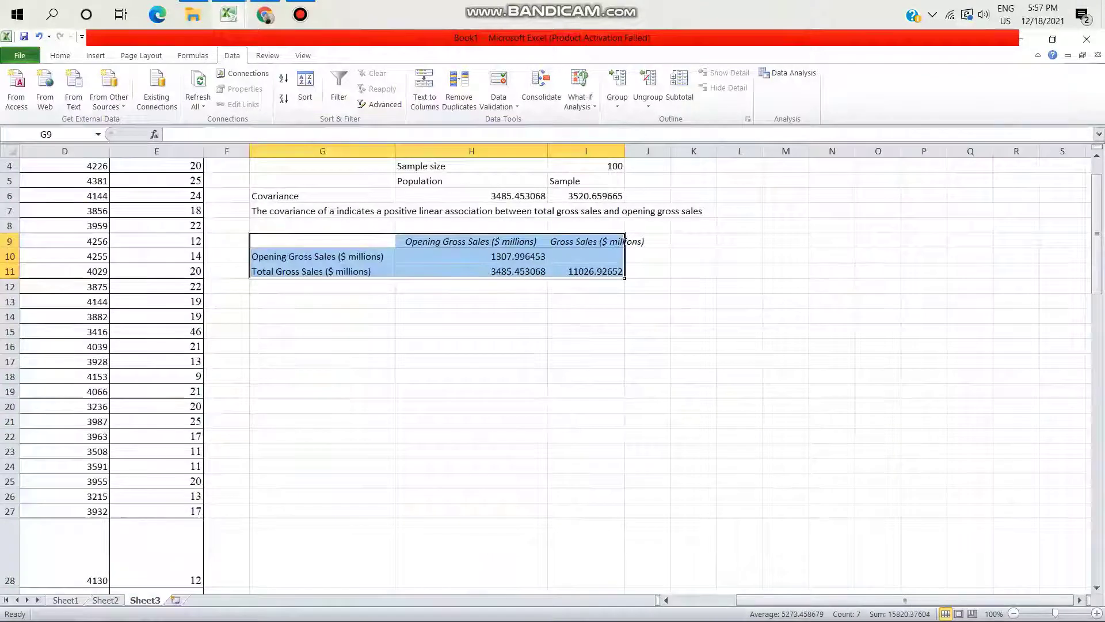
drag(626, 151, 626, 151)
drag(624, 241, 689, 241)
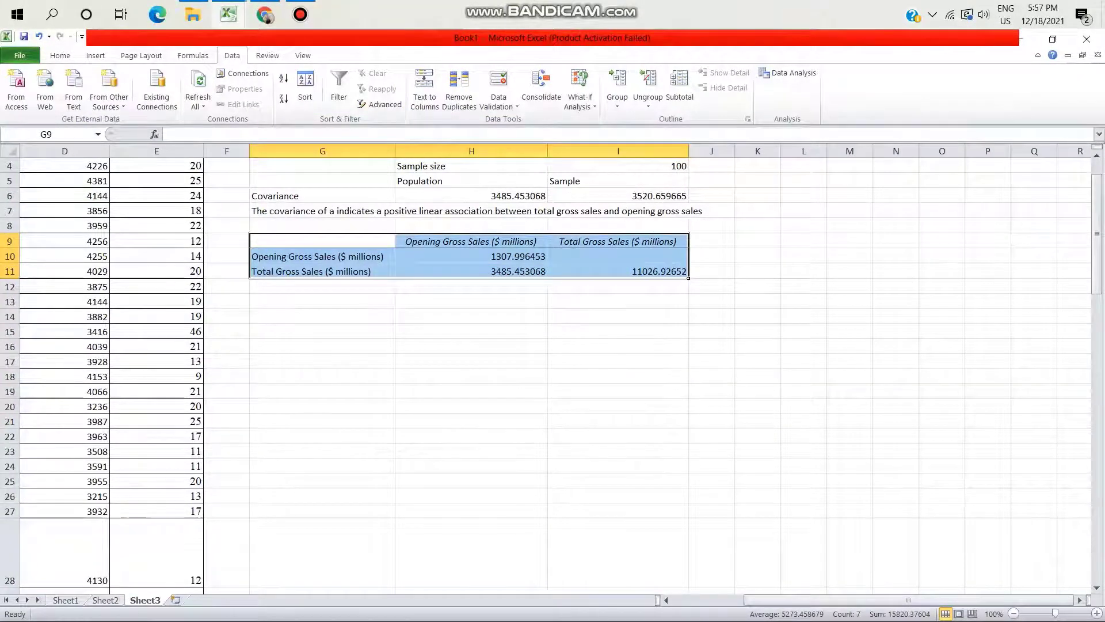
click(472, 301)
scroll(553, 369, left, 2)
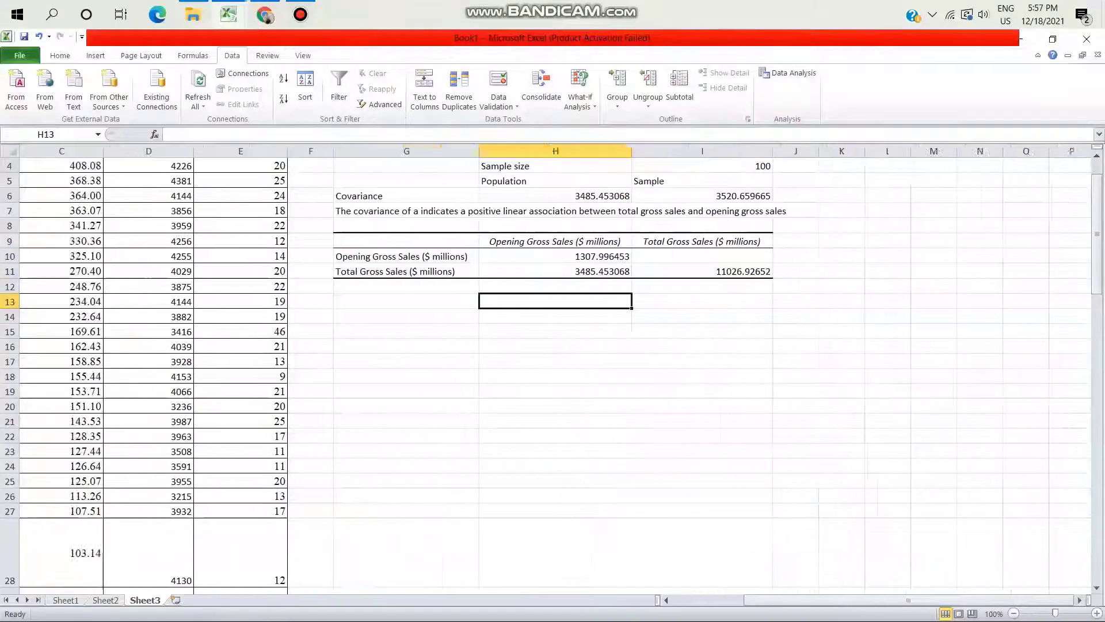
scroll(553, 368, up, 1)
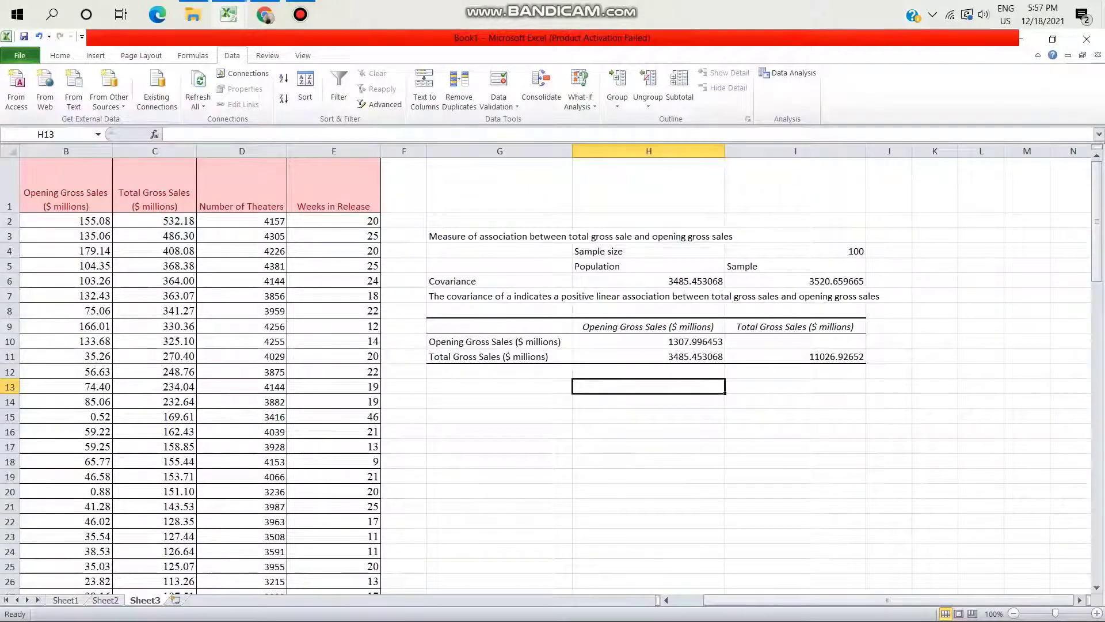
Enter the label "Correlation" in G14 below the covariance table
click(500, 431)
click(500, 417)
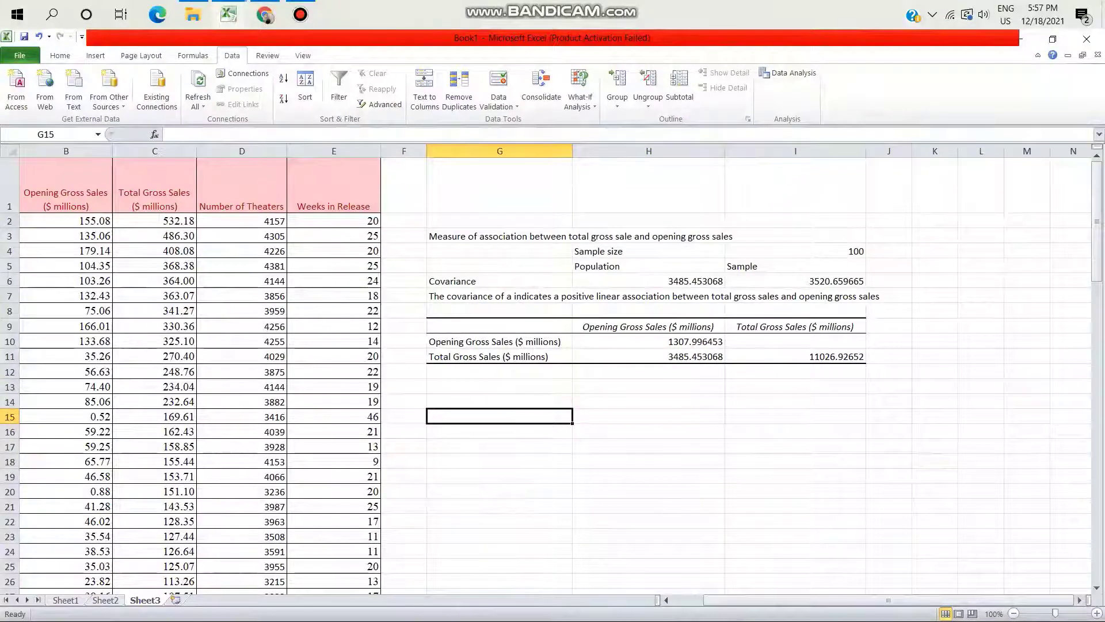
double_click(499, 417)
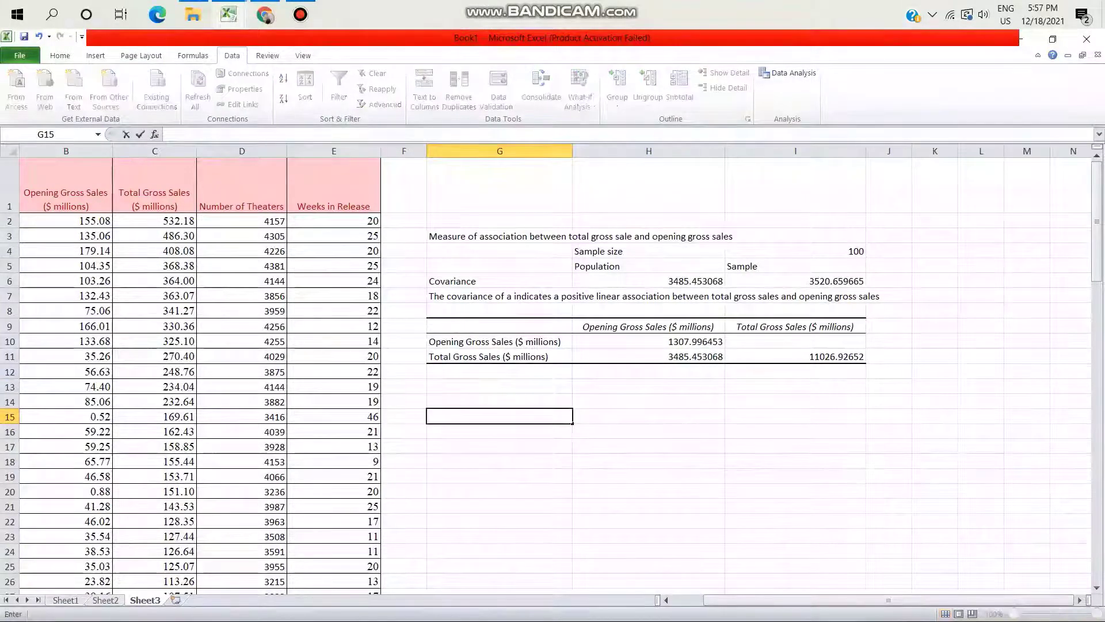
click(500, 402)
text(Co)
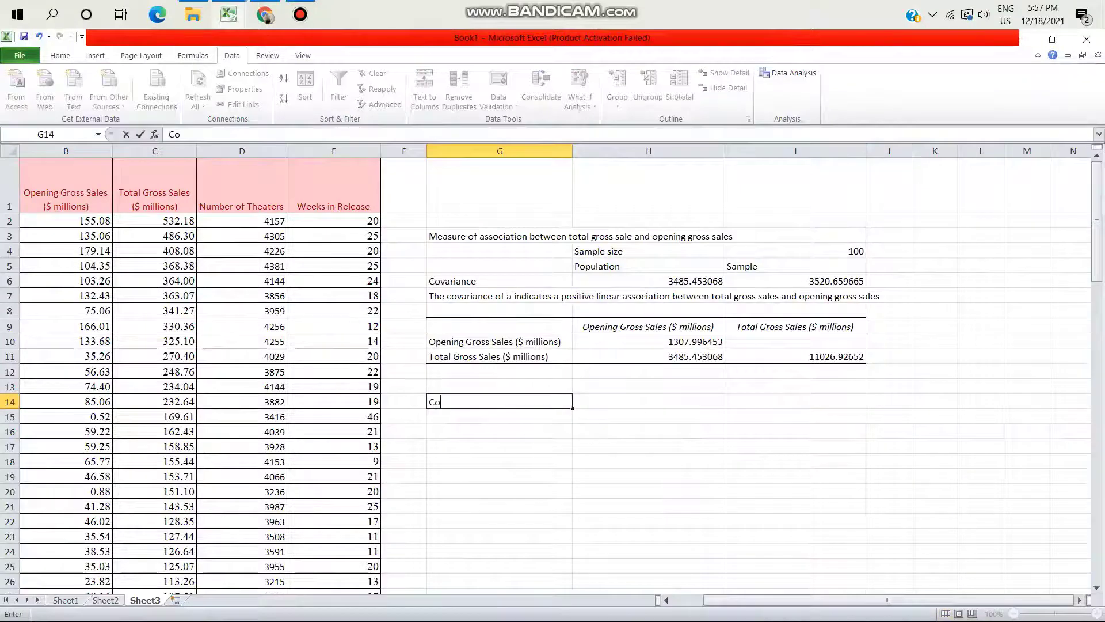
text(rrelation)
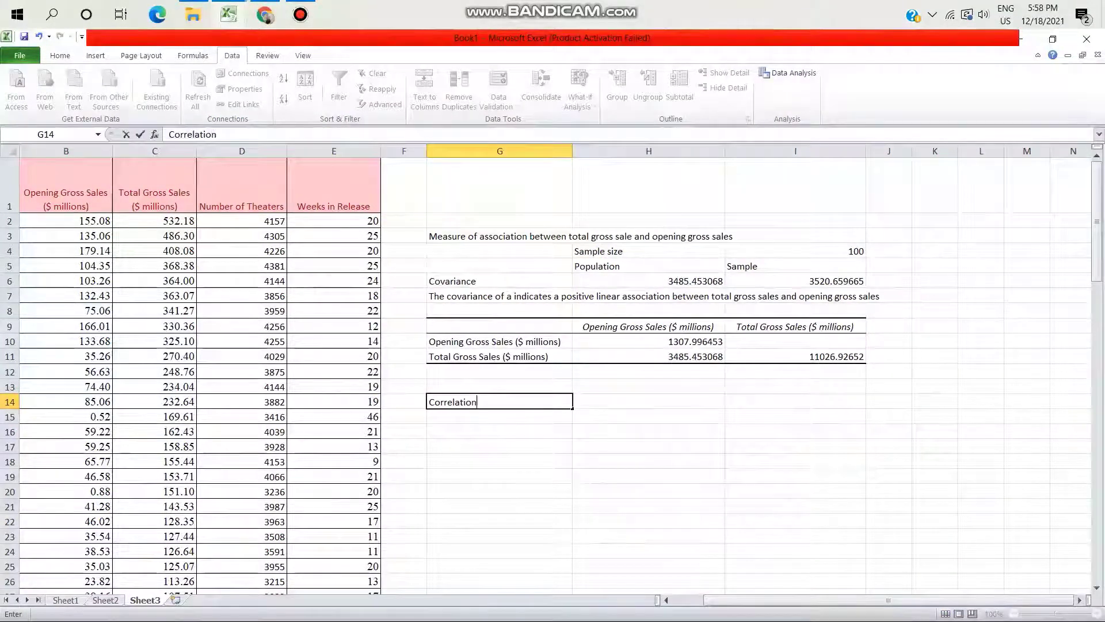
key(Return)
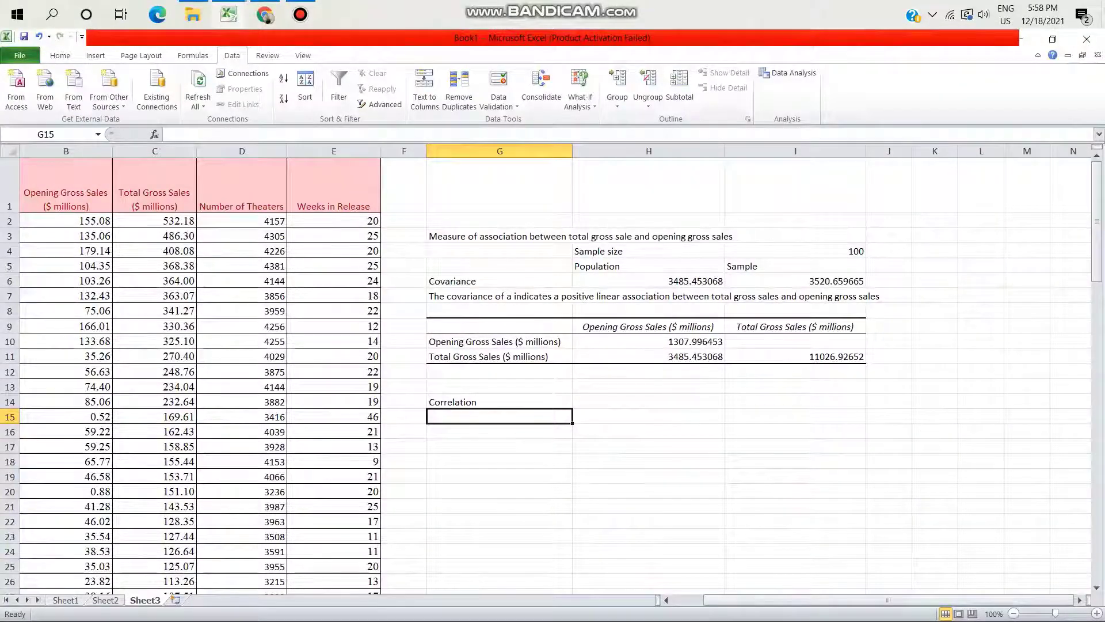
Compute the correlation in H14 with CORREL using the arrays C2:C101 and B2:B101
key(Right)
key(Up)
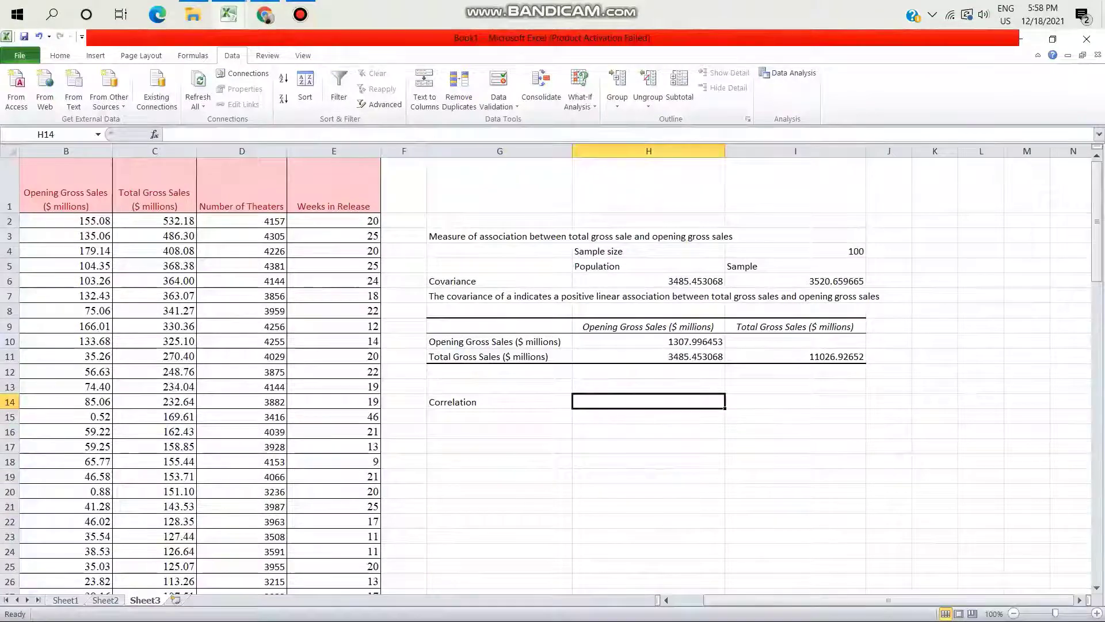
text(=c)
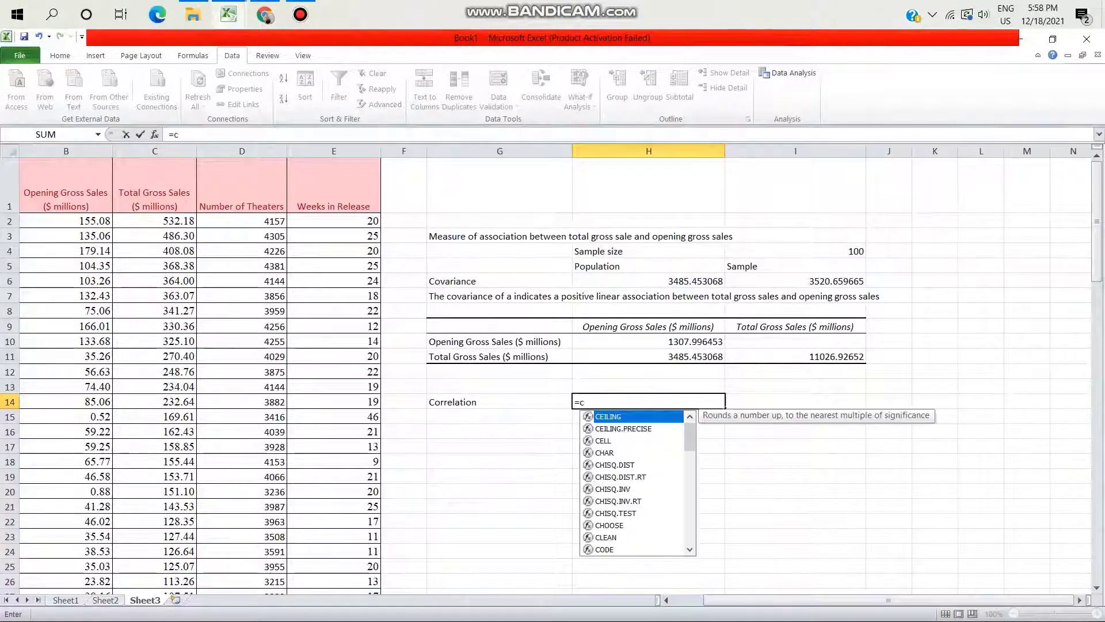
text(or)
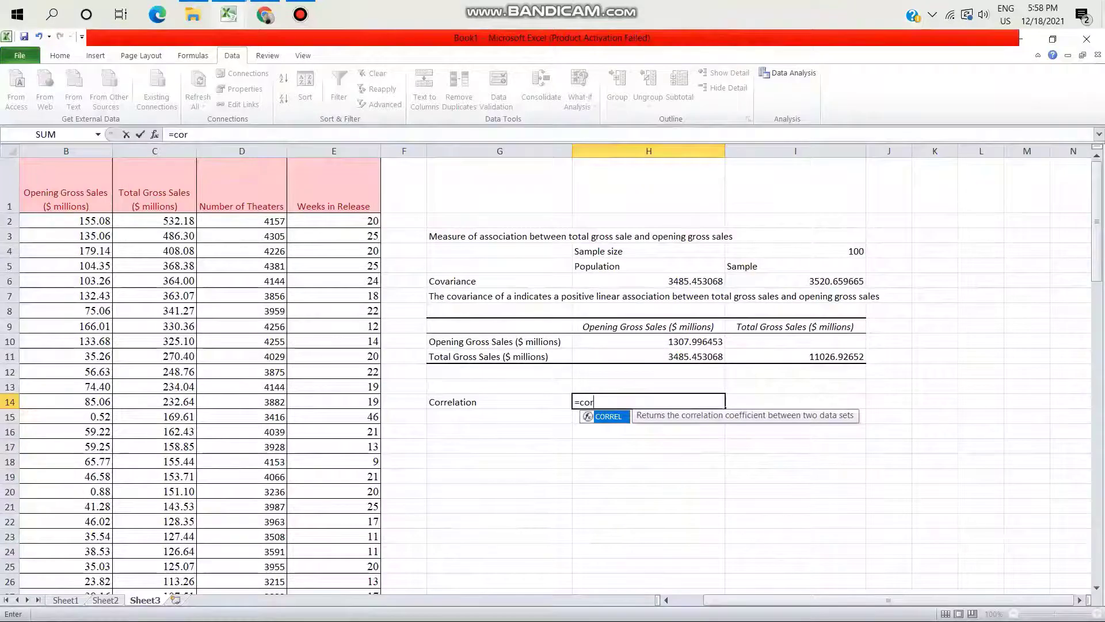
key(Tab)
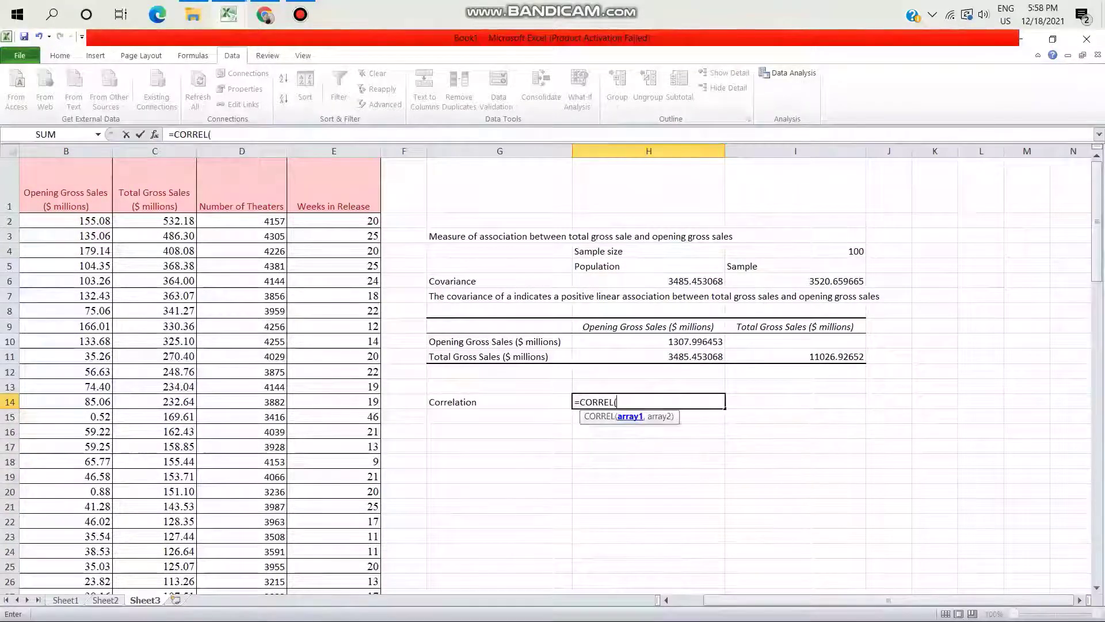
text(c2:c101,)
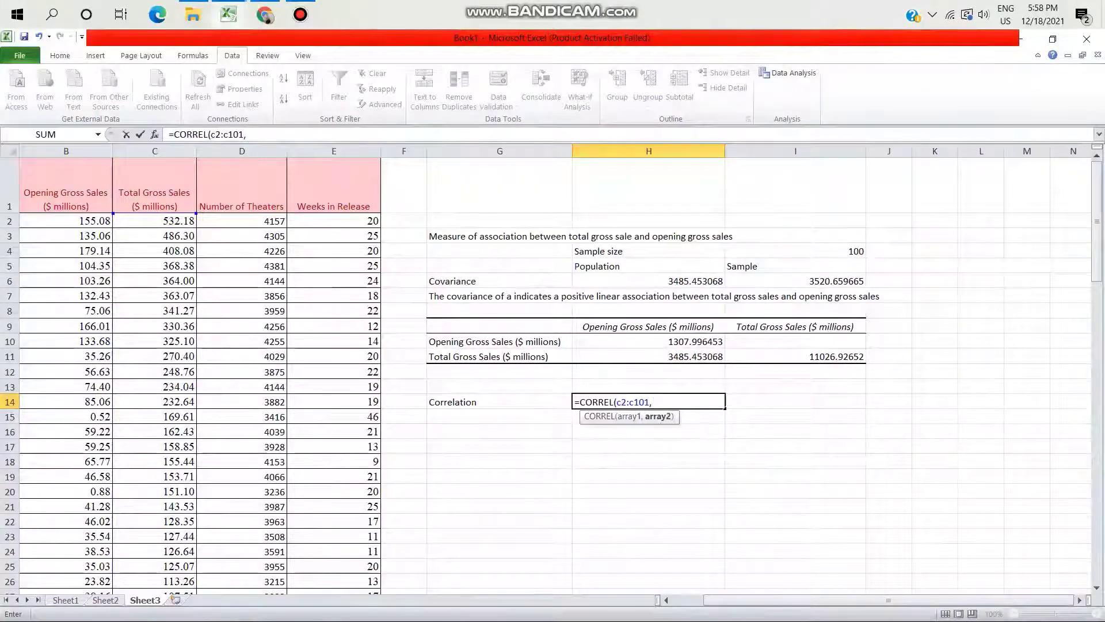
text(b2:b101)
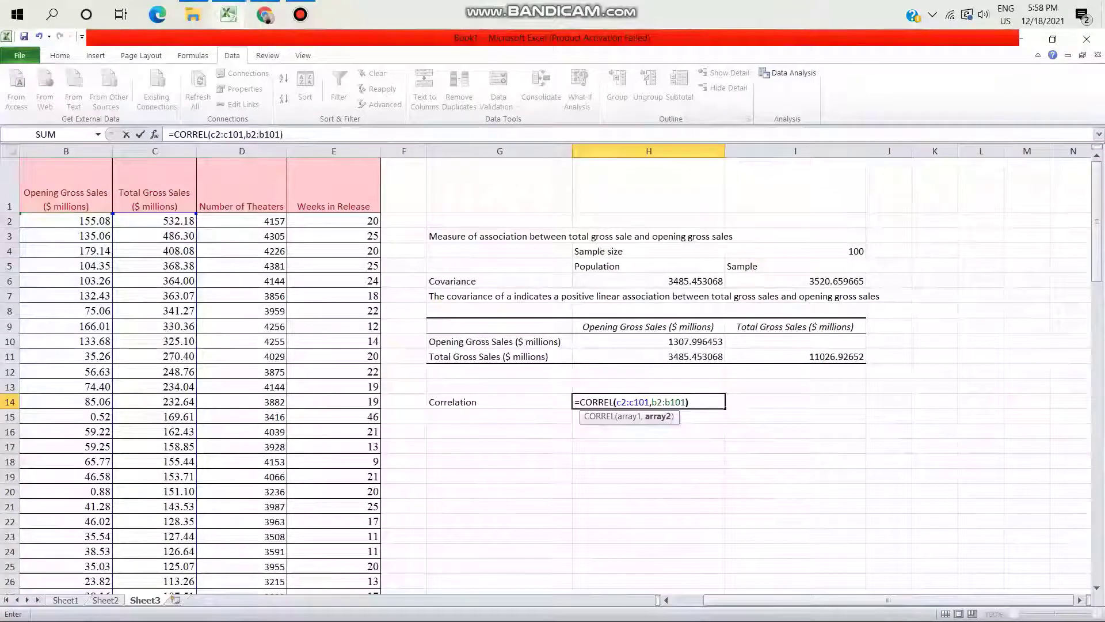
key(Return)
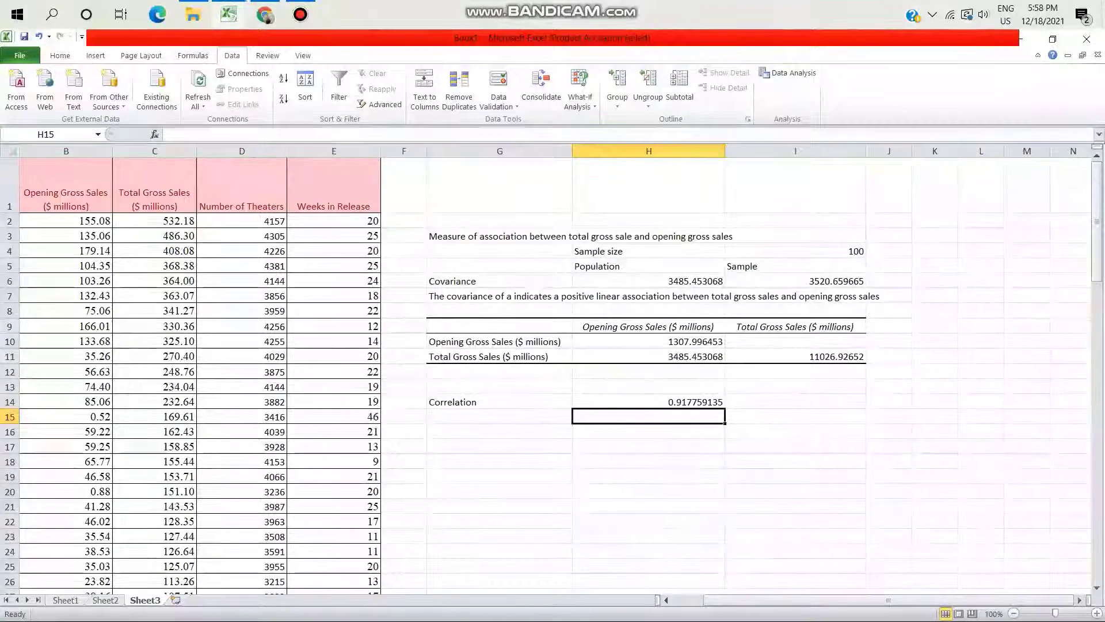
Enter in G15 the interpretation "The correlation (0.92) suggest a very weak positive linear association between total gross sales and opening gross sales"
click(499, 416)
text(The)
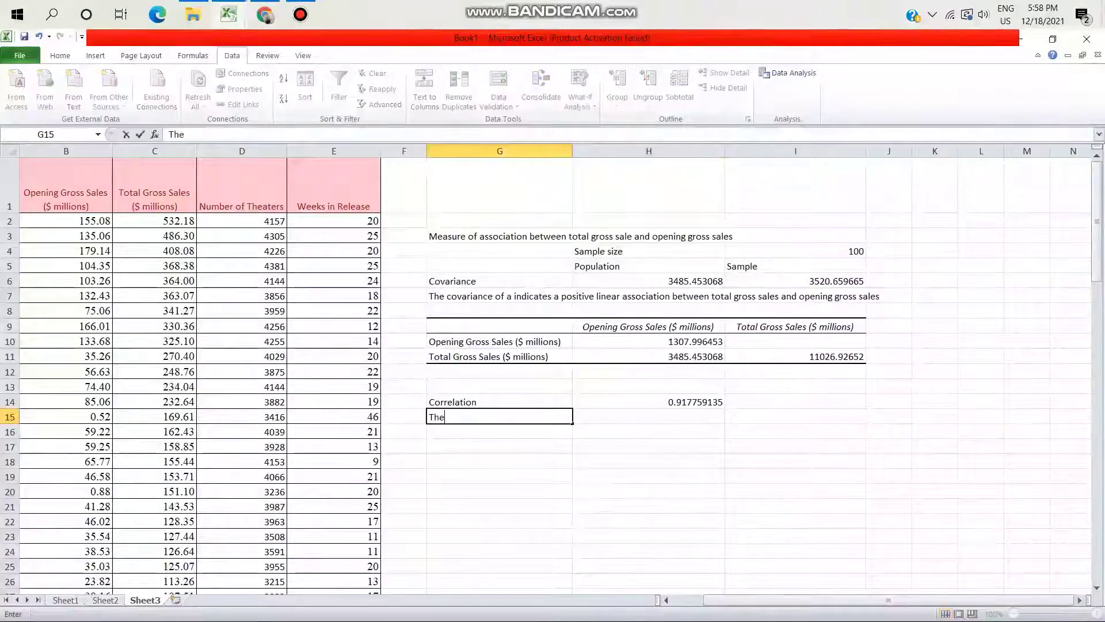
text( correlation)
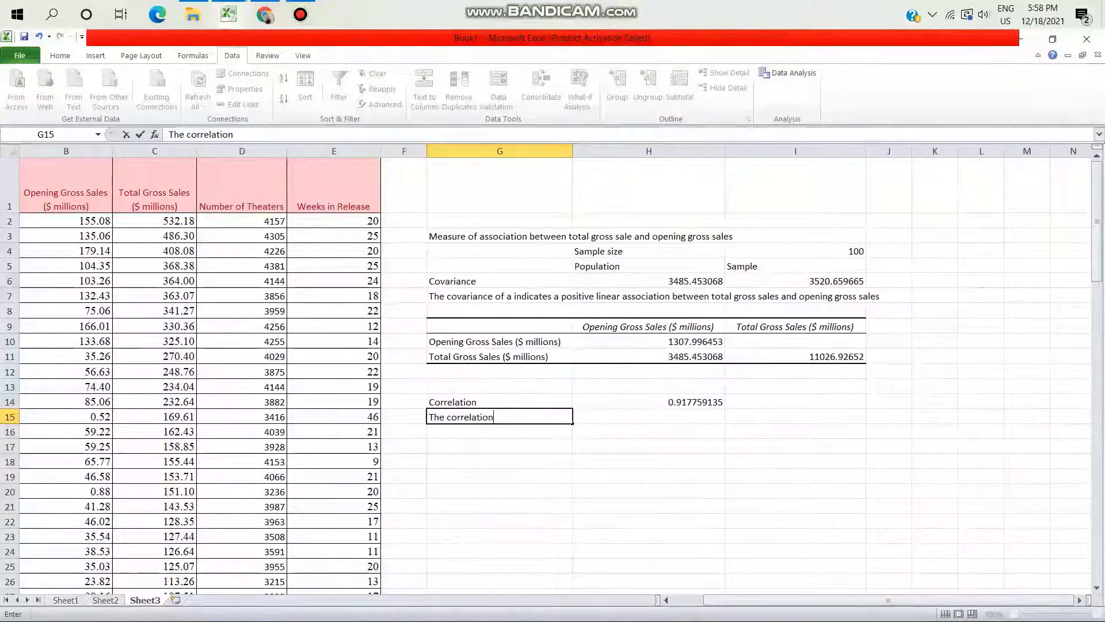
text( (0.91)
key(BackSpace)
text(2) s)
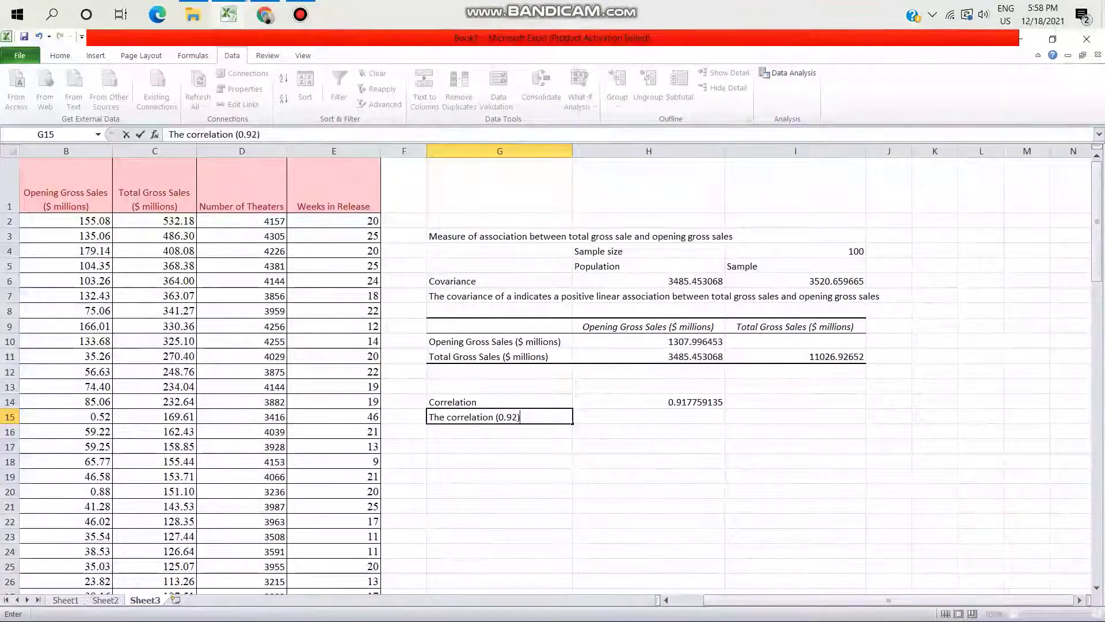
text(uggest)
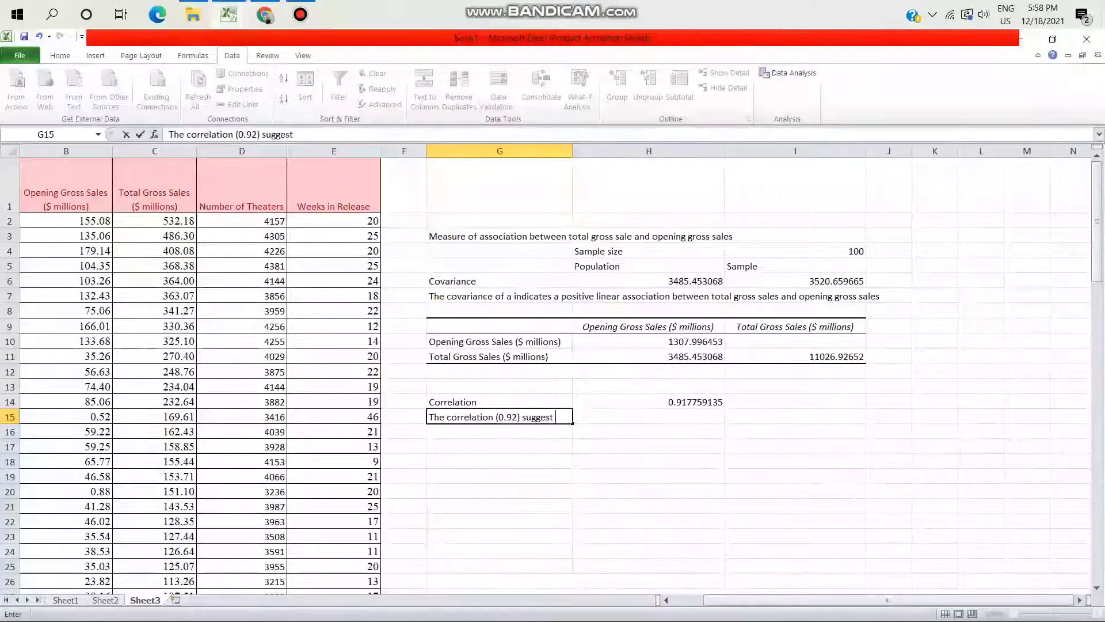
text( a v)
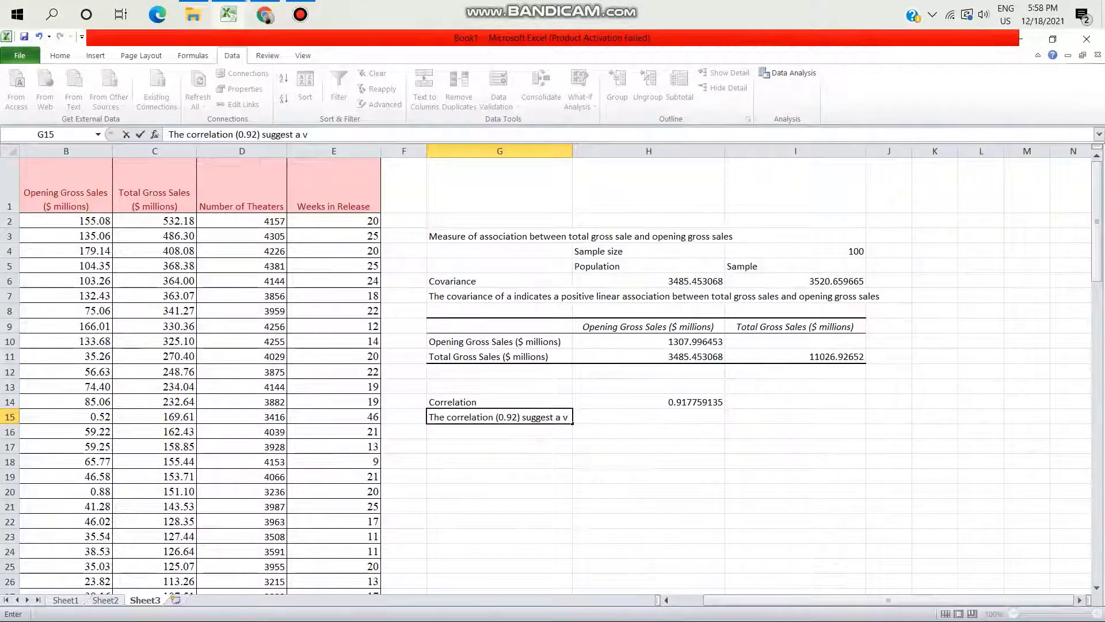
text(er)
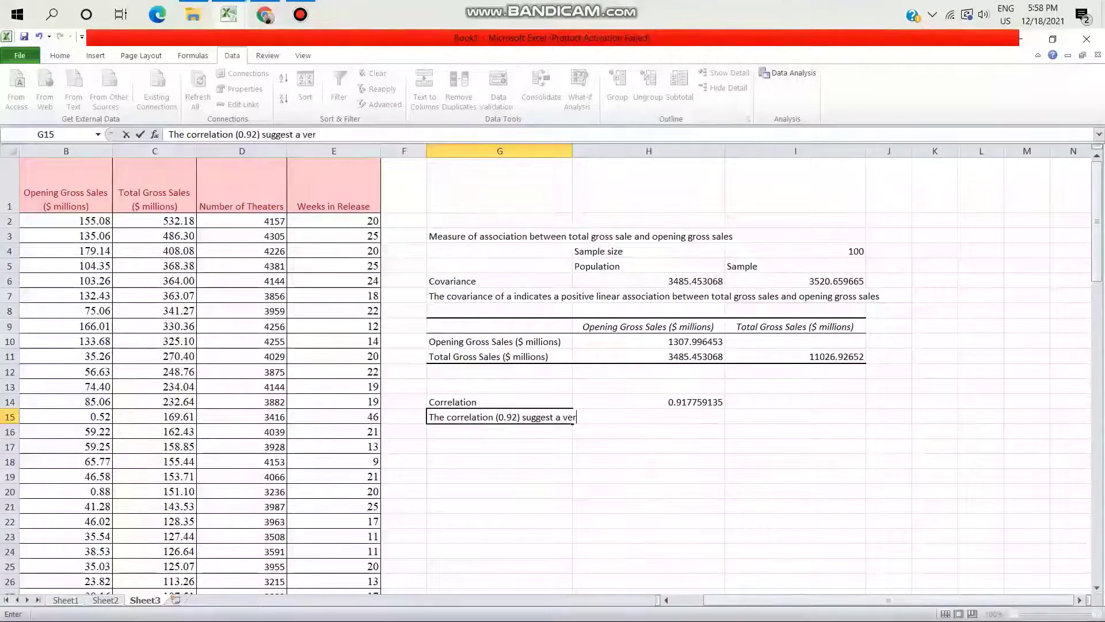
text(y quick pos)
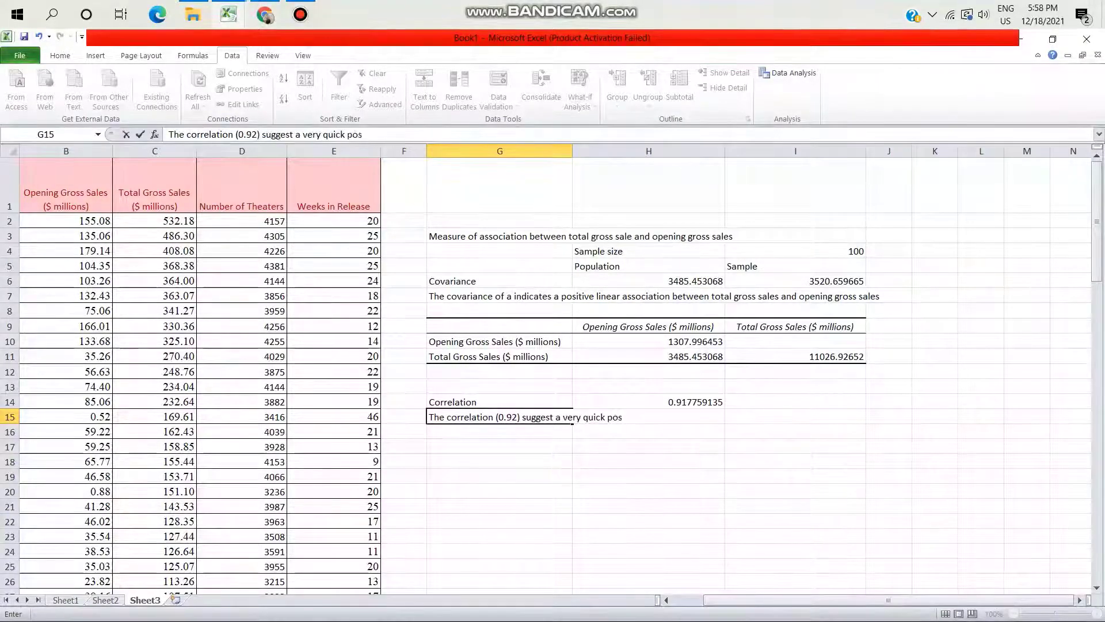
key(BackSpace)
key(BackSpace)
key(BackSpace)
key(BackSpace)
key(BackSpace)
key(BackSpace)
key(BackSpace)
key(BackSpace)
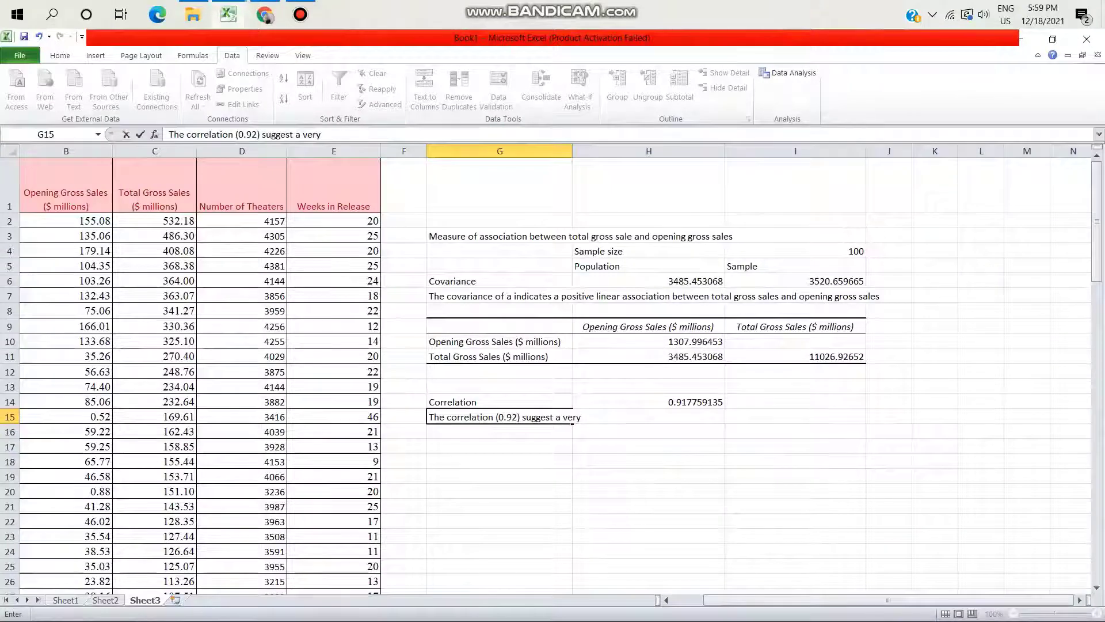
text(weak)
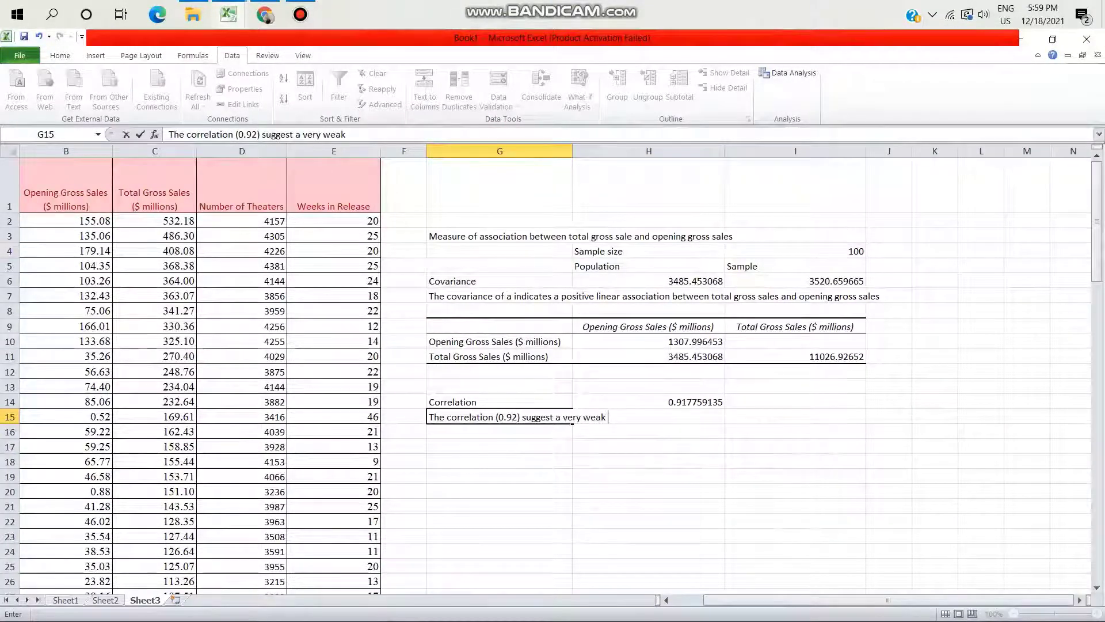
text( positiv)
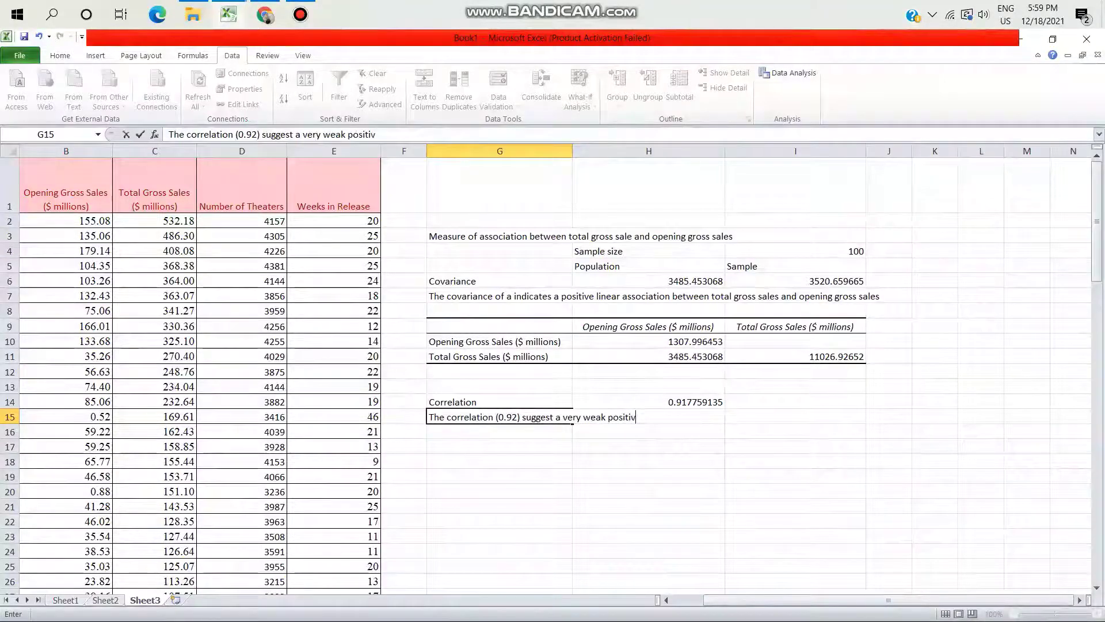
text(e line)
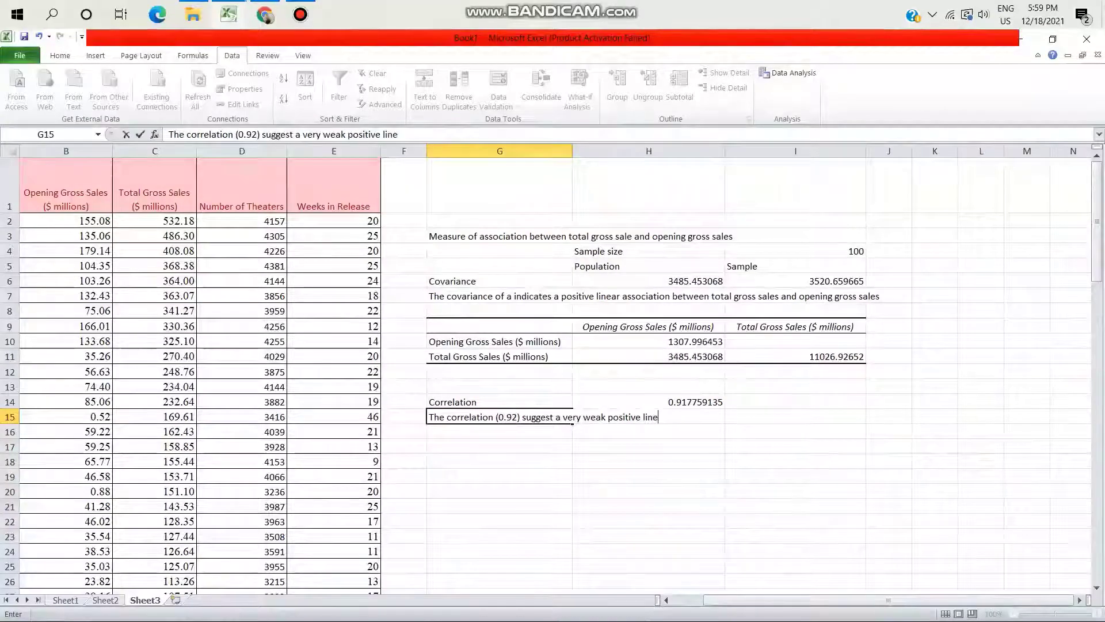
text(ar)
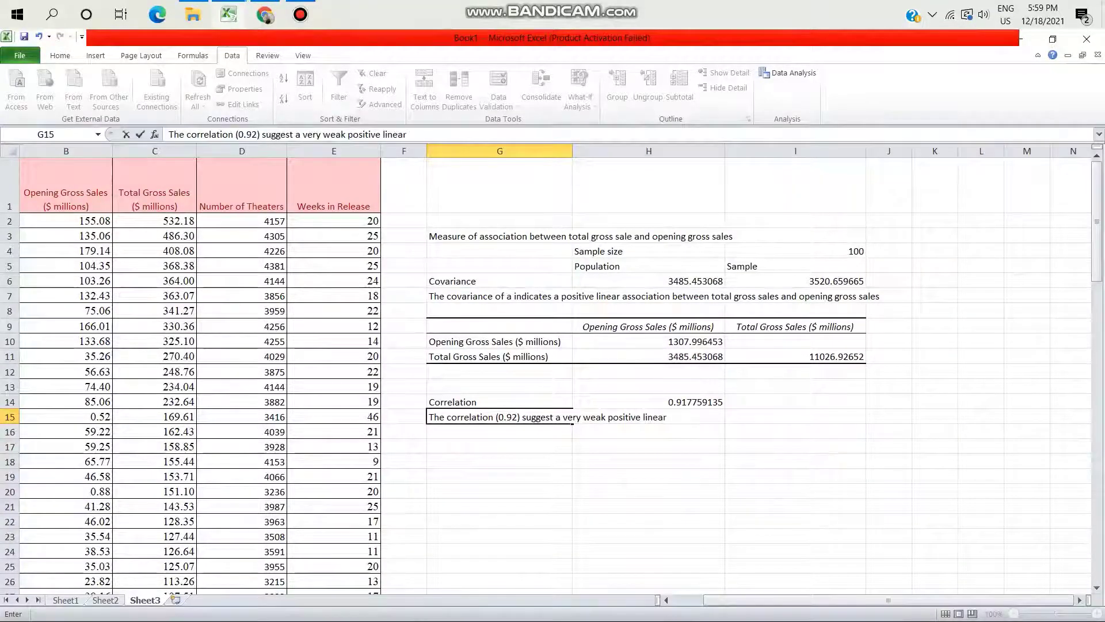
text( asso)
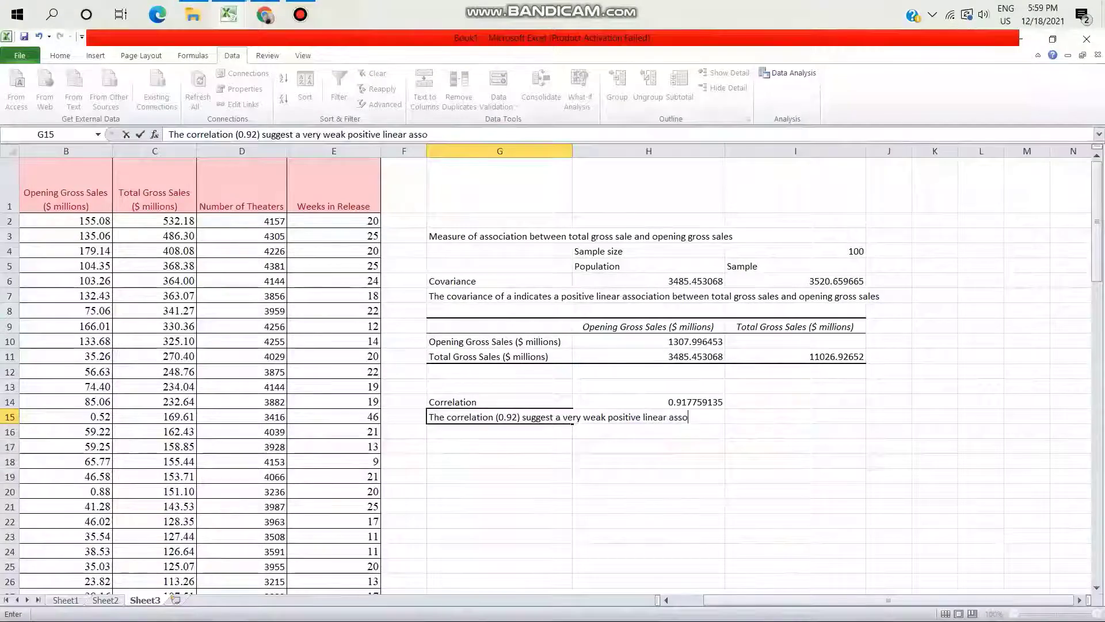
text(ciatio)
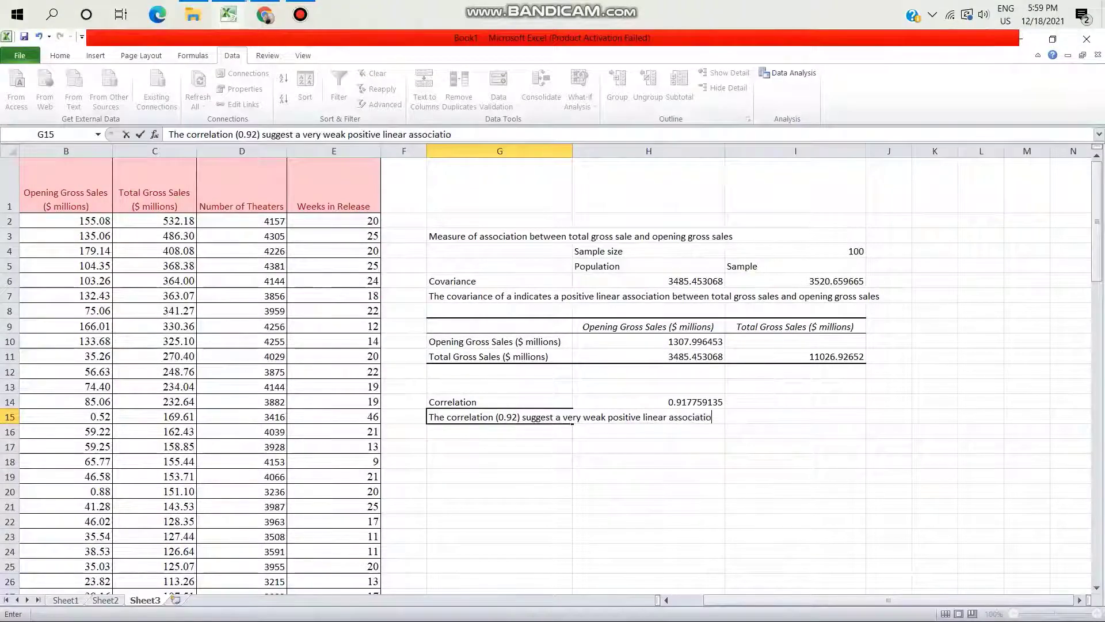
text(n bet)
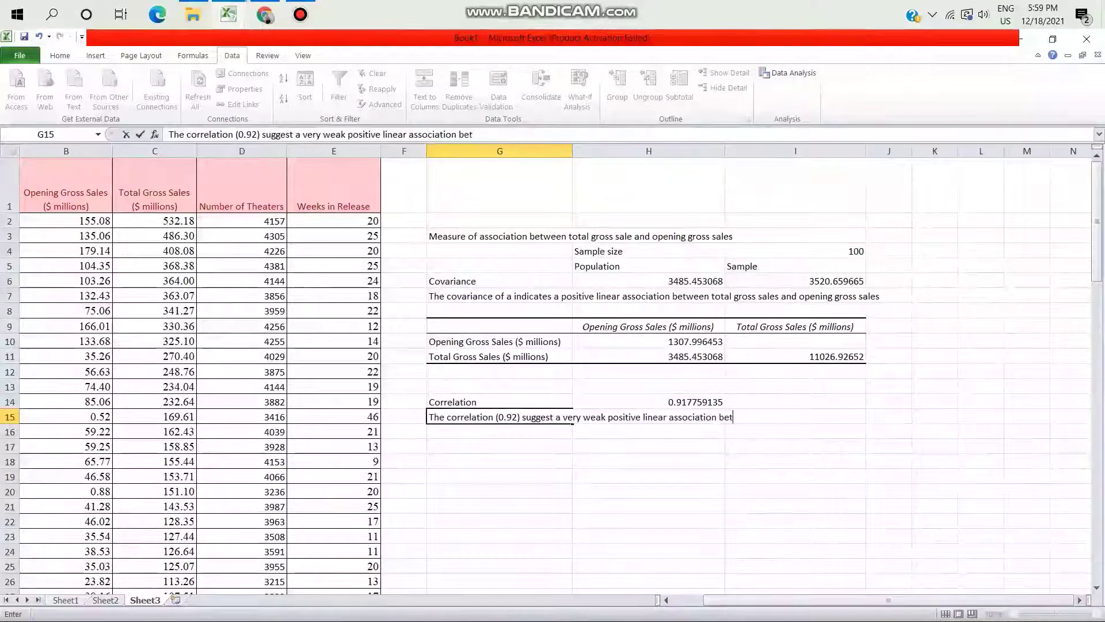
text(ween )
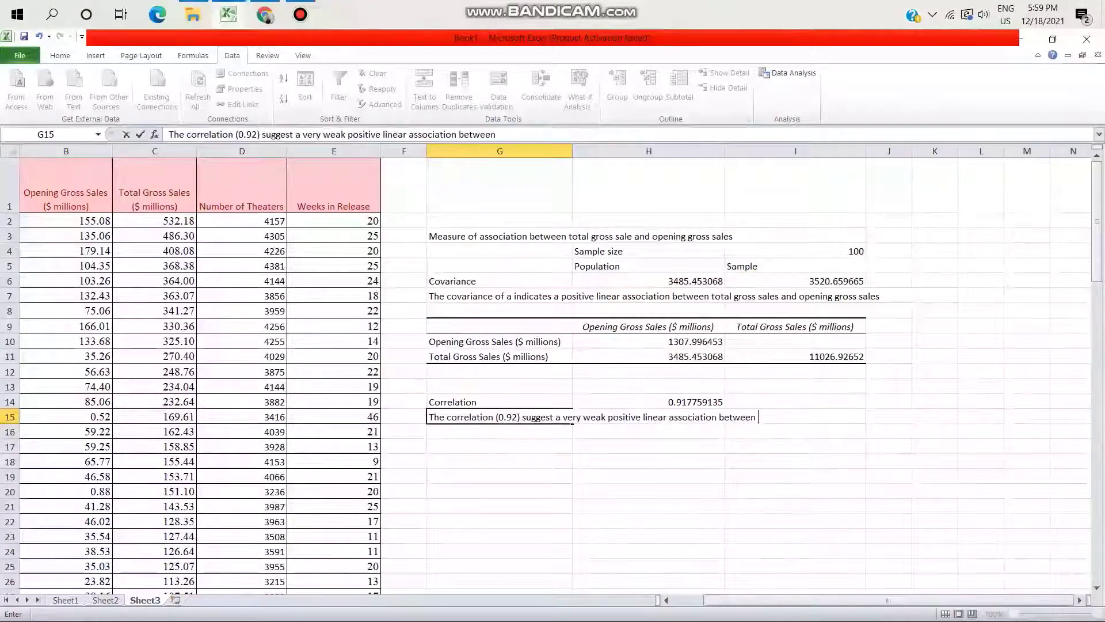
text(total )
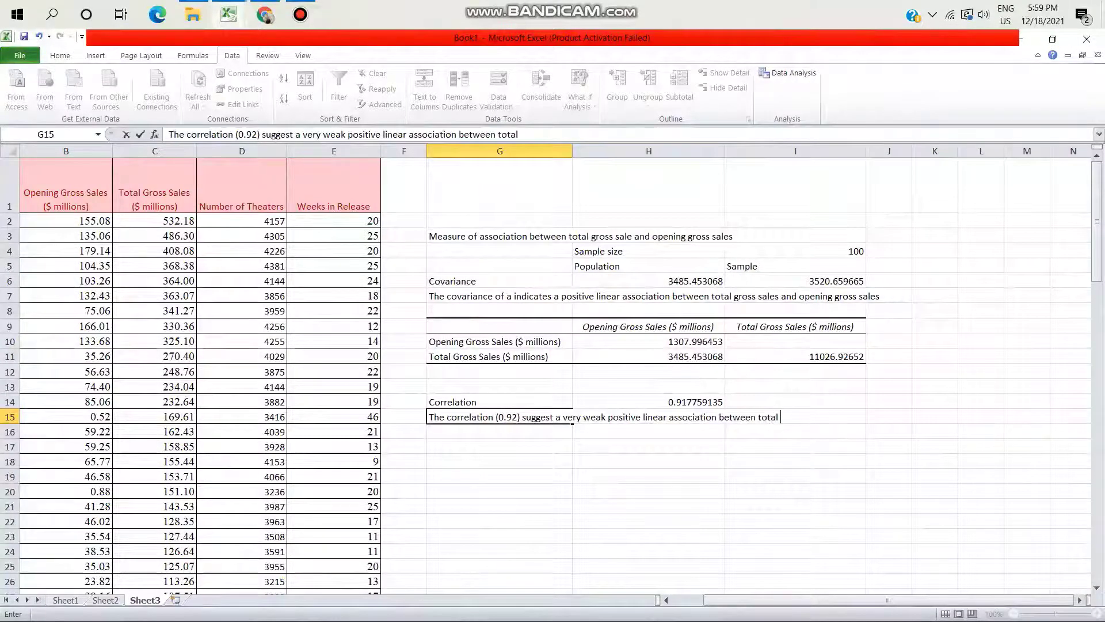
text(gross sa)
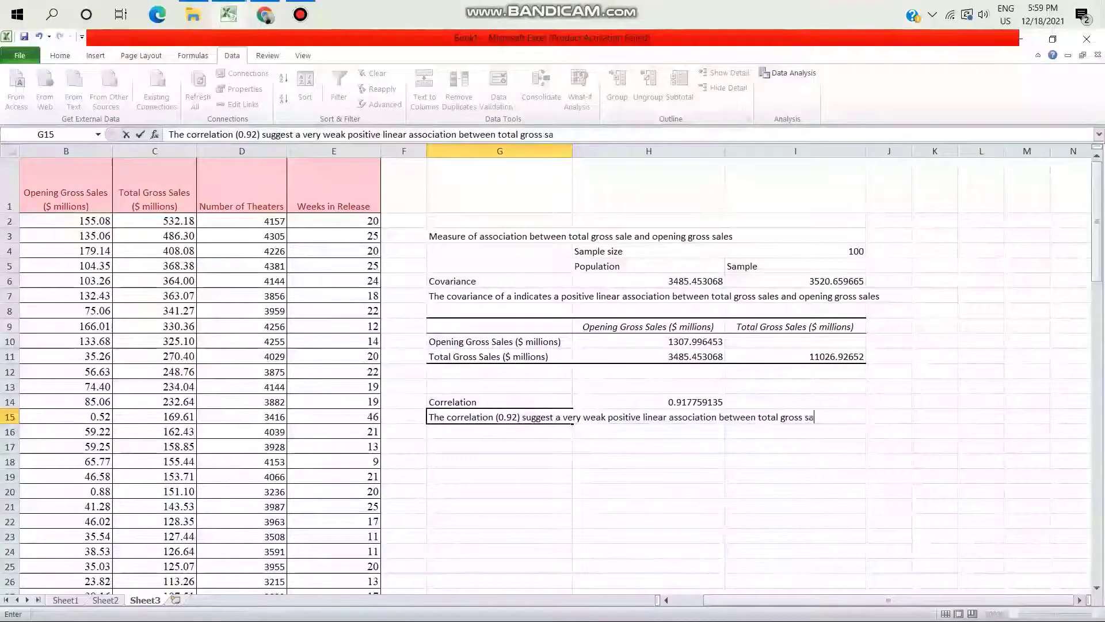
text(les and open)
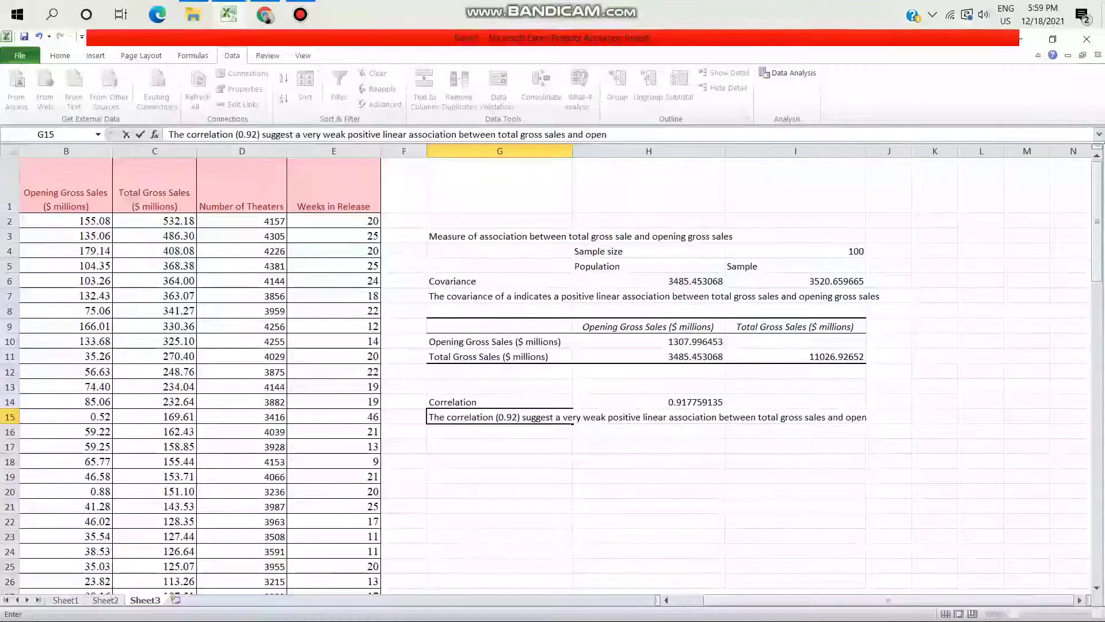
text(ing gross)
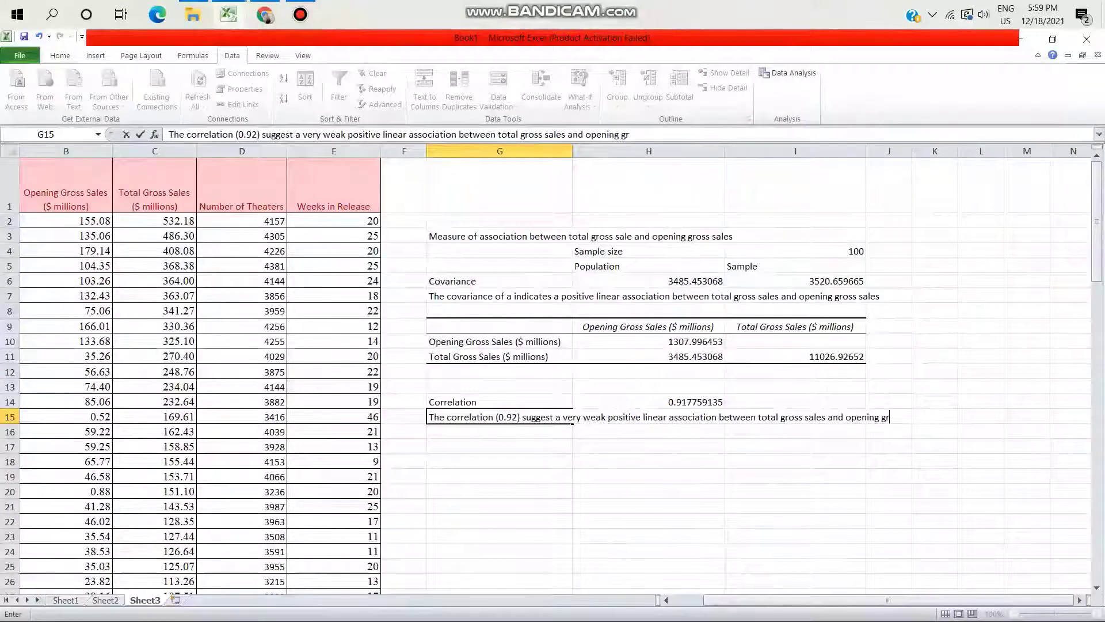
text( sal)
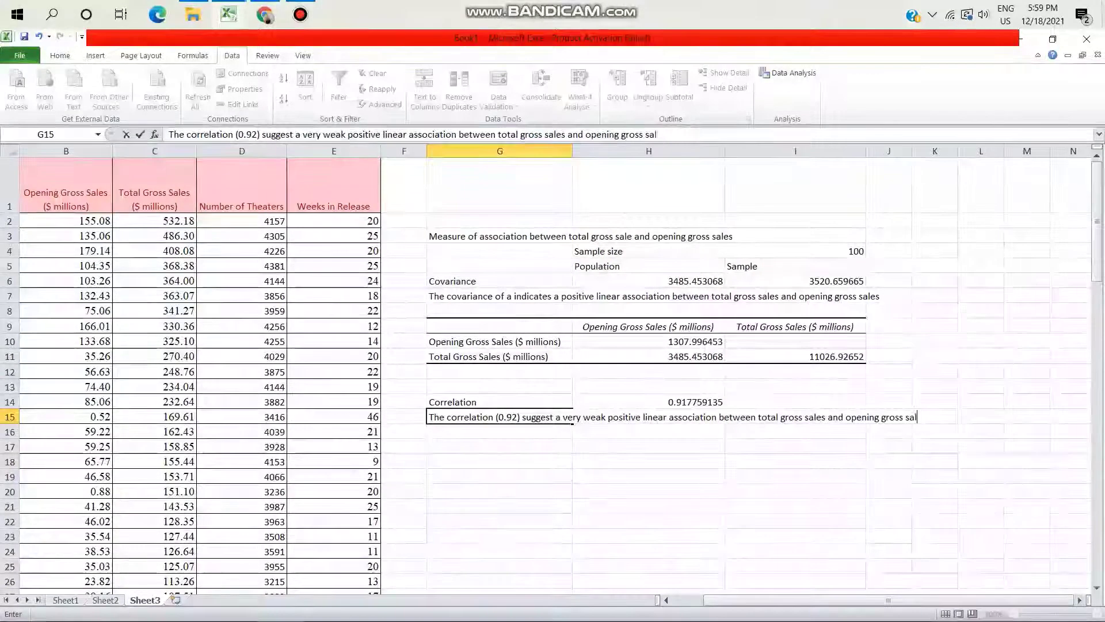
text(es)
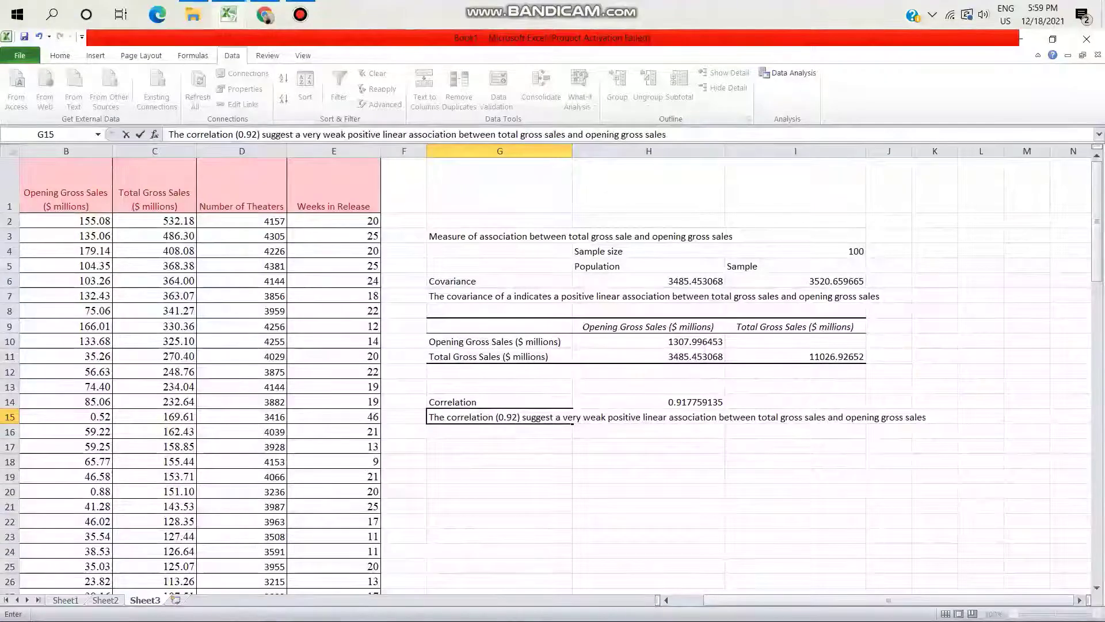
key(Return)
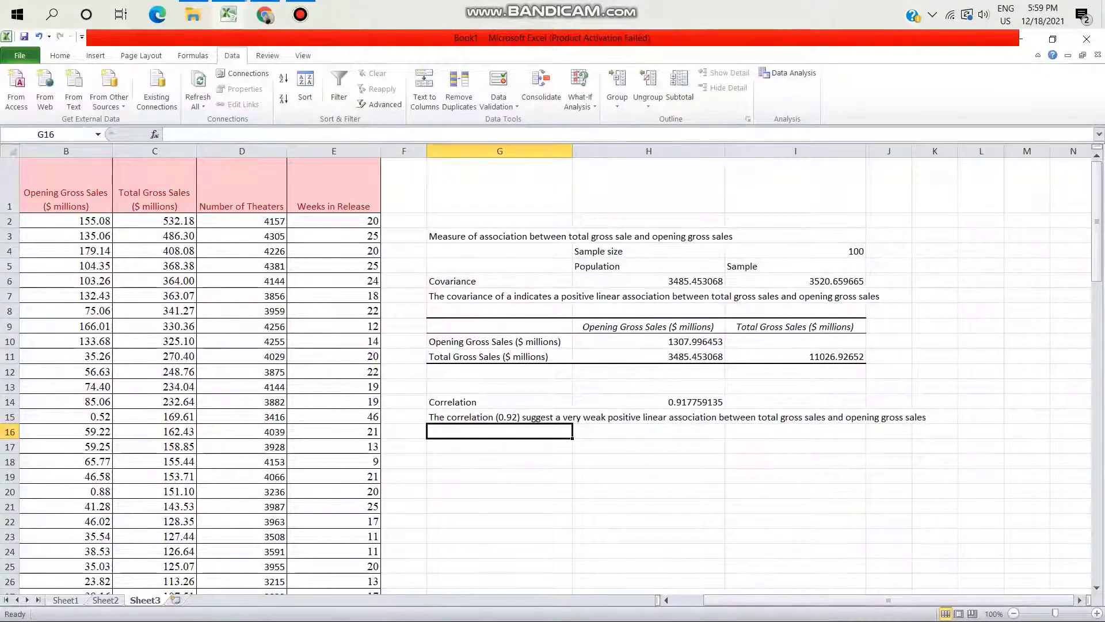
Begin a new text entry in G19, below the correlation interpretation, starting with "me"
click(500, 476)
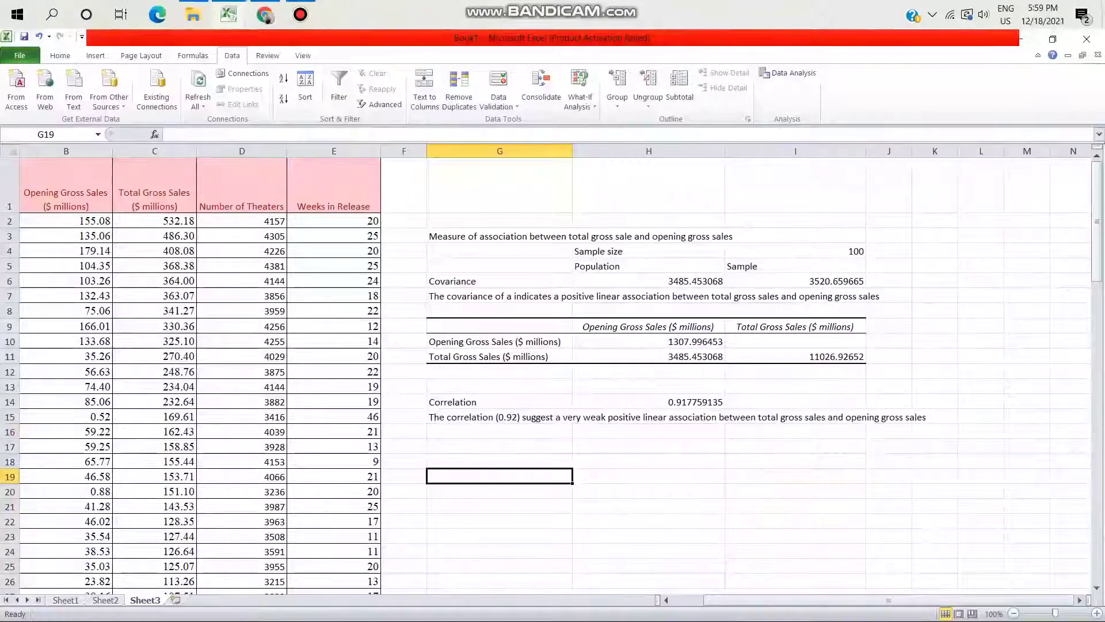
text(me)
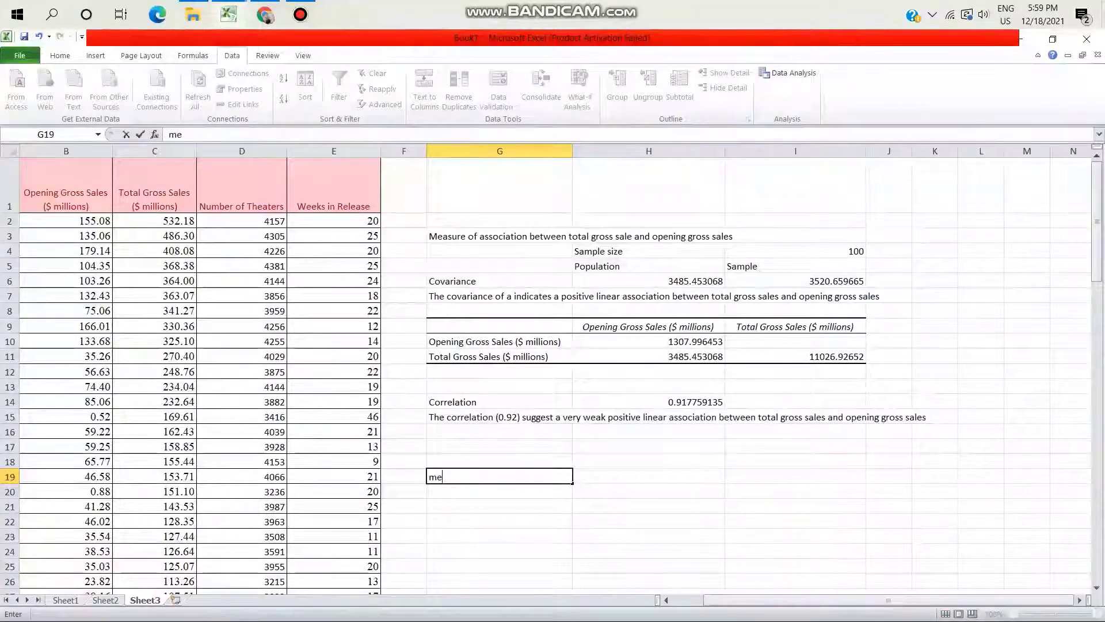
Clear the unfinished entry in G19 and move the covariance table from G9:I11 to start at G17
key(BackSpace)
key(BackSpace)
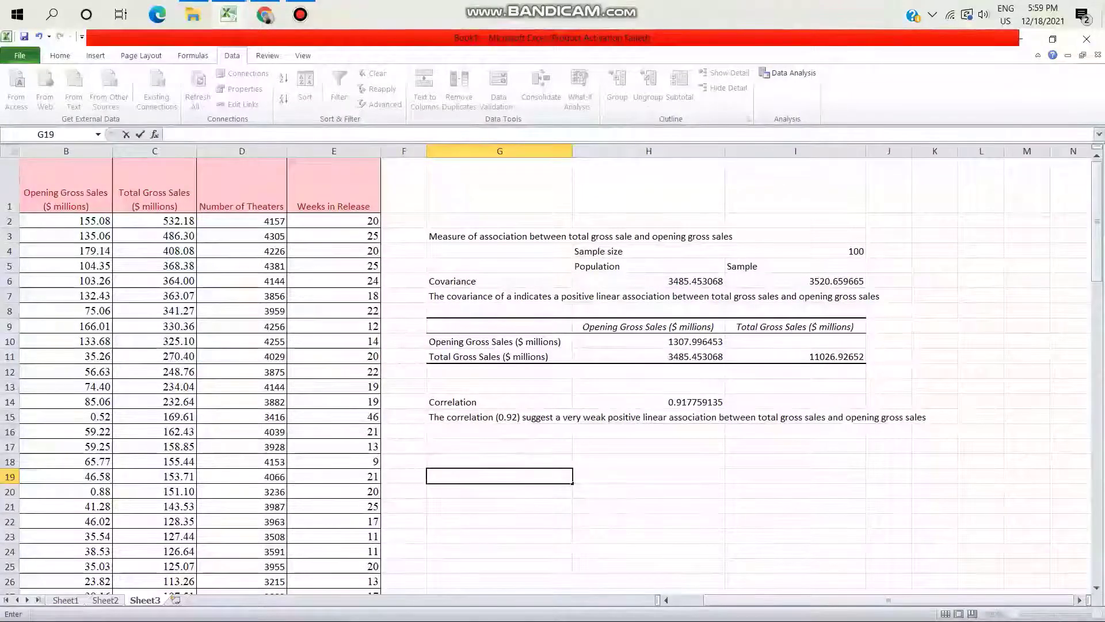
drag(499, 326, 796, 356)
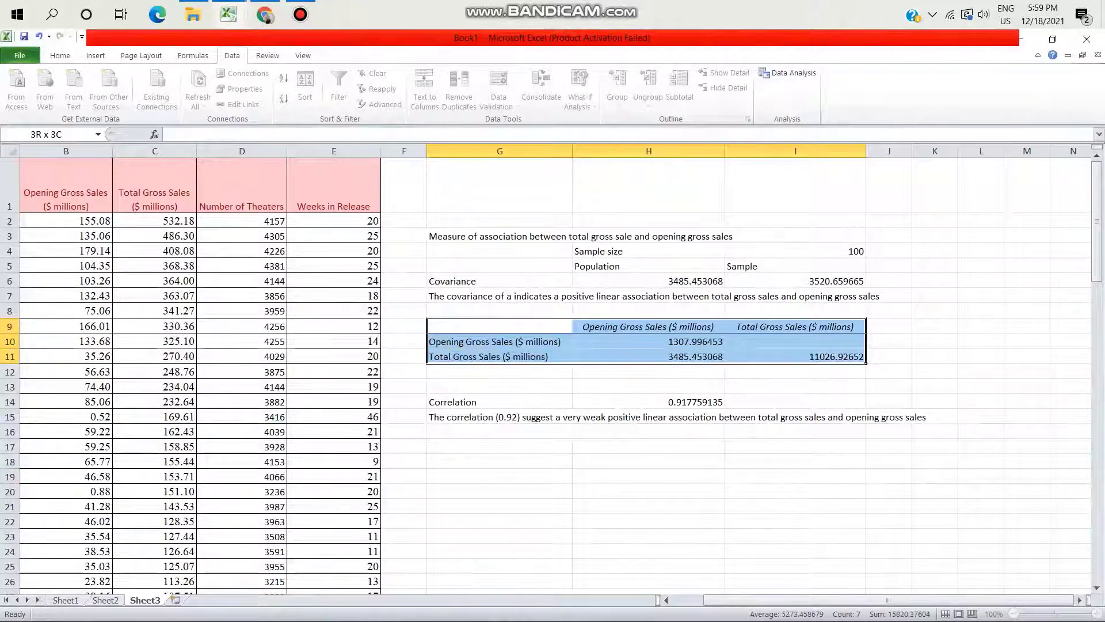
key(ctrl+c)
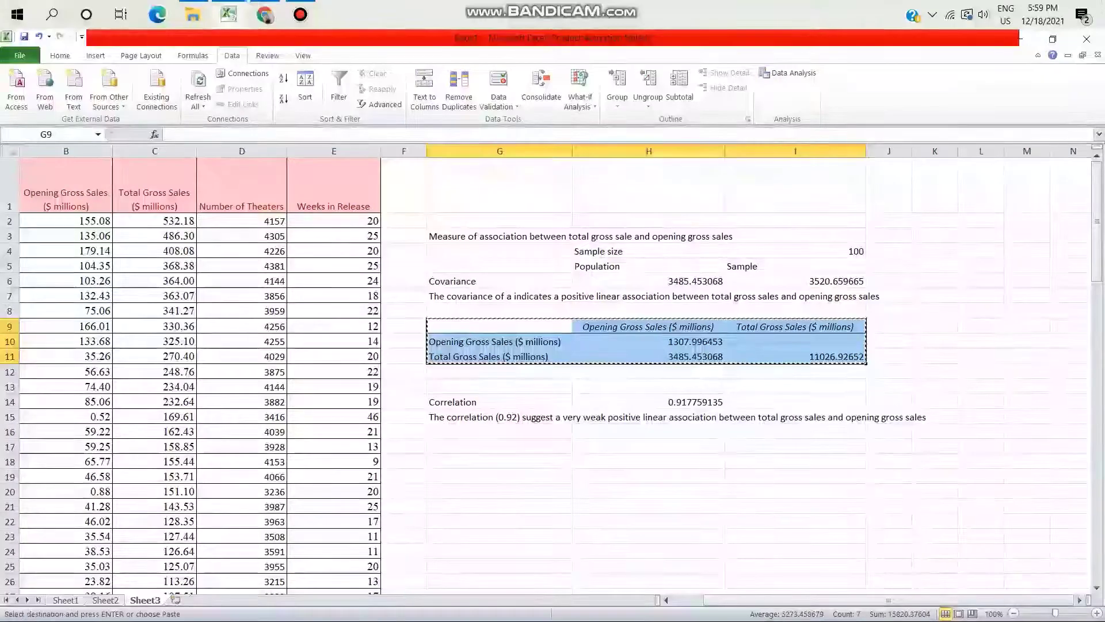
click(499, 446)
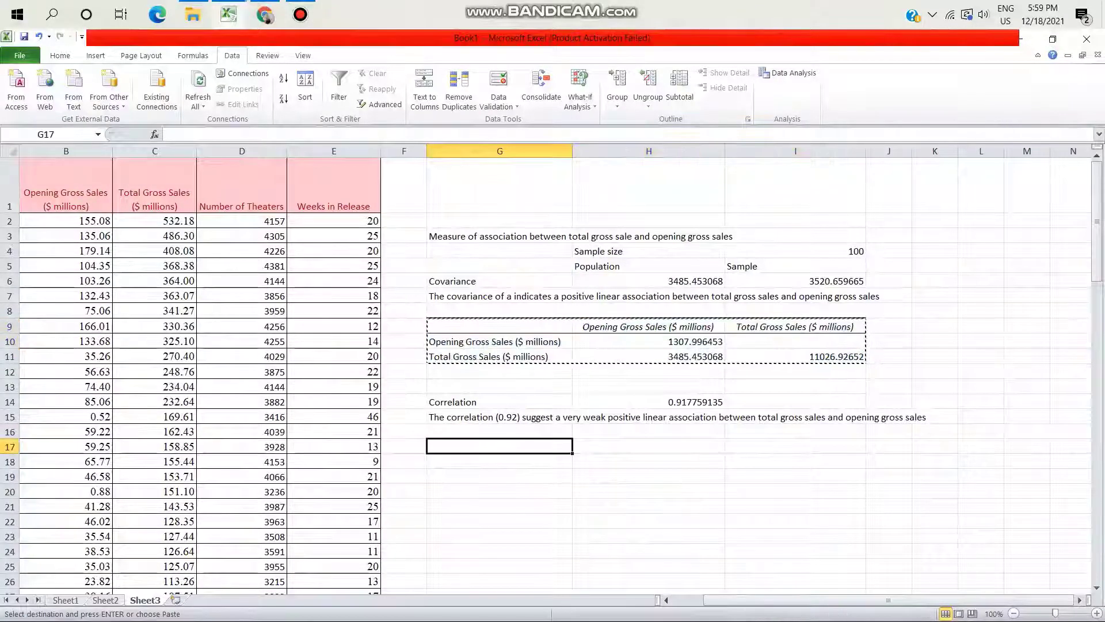
key(Return)
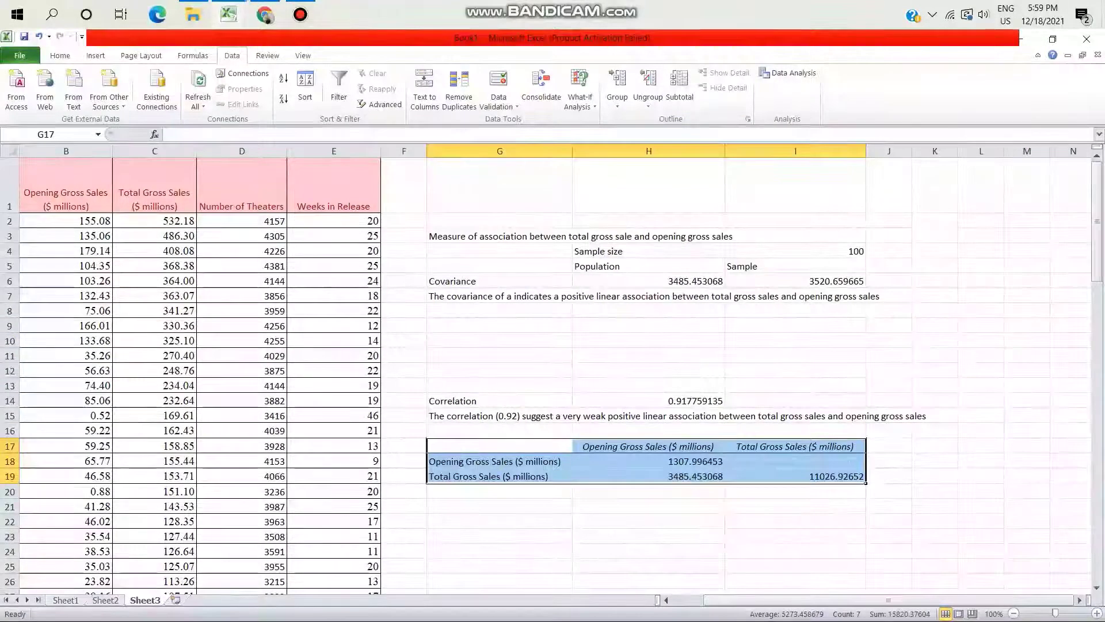
Move the block G14:K19, with the correlation rows and the covariance table, up to start at G9
drag(500, 401, 935, 476)
key(ctrl+c)
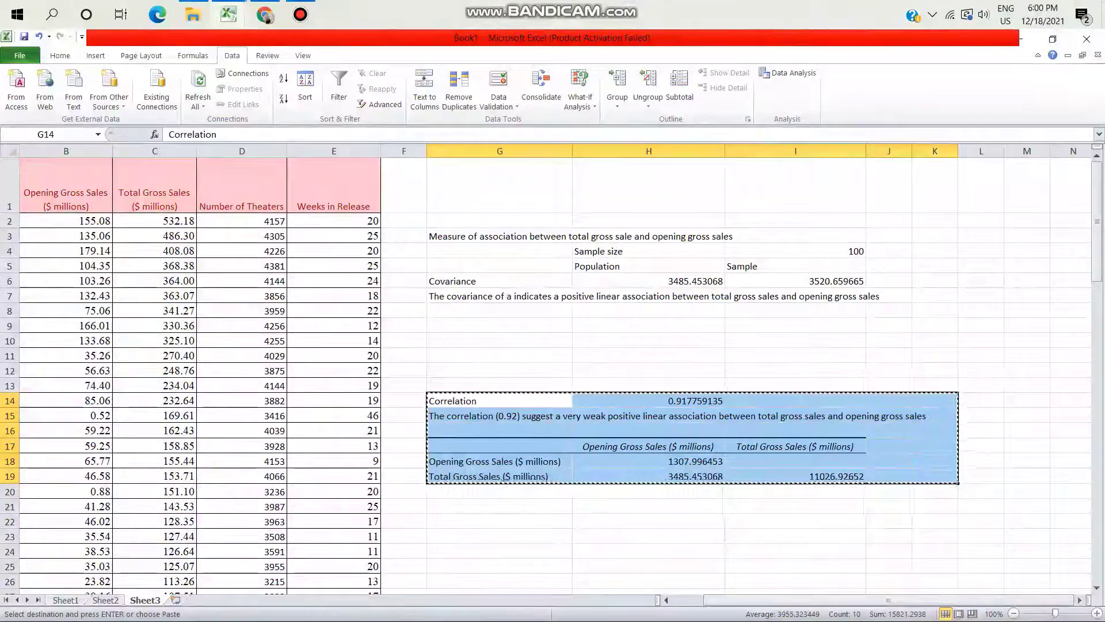
key(Up)
key(Up)
key(Up)
key(Up)
key(Up)
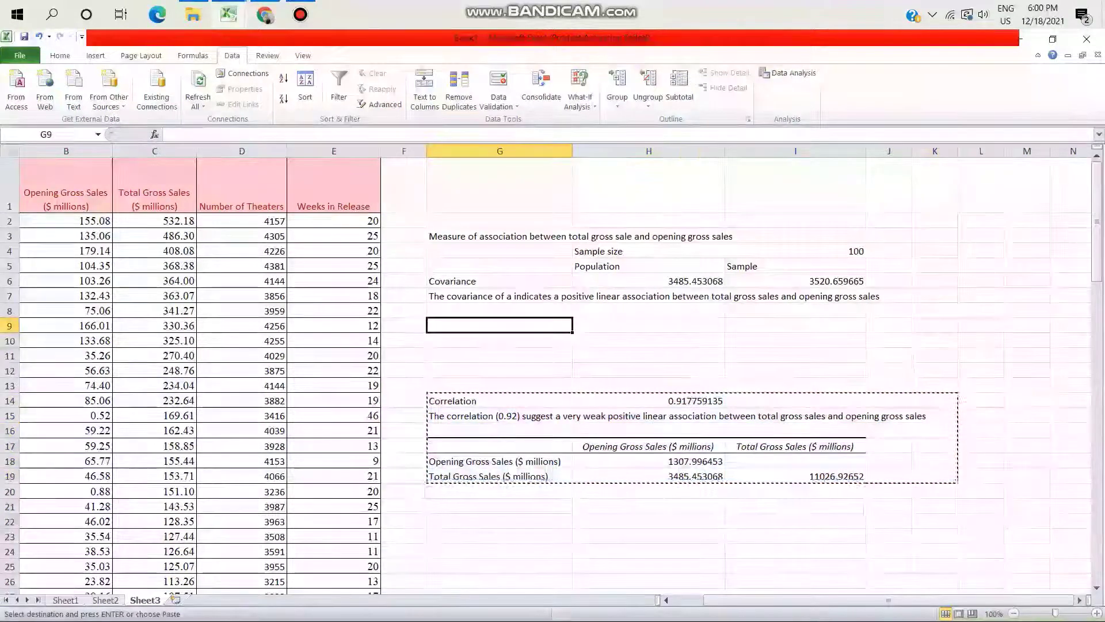
key(ctrl+v)
click(500, 431)
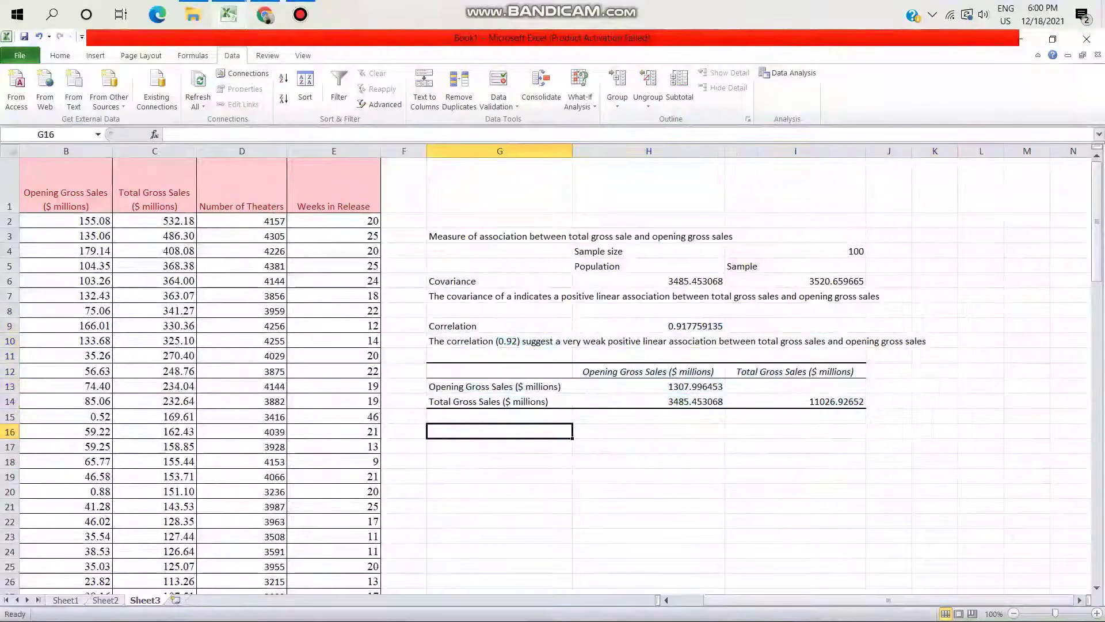
Enter the heading "Measure of association between total gross sales and number of theaters" in G18
click(500, 461)
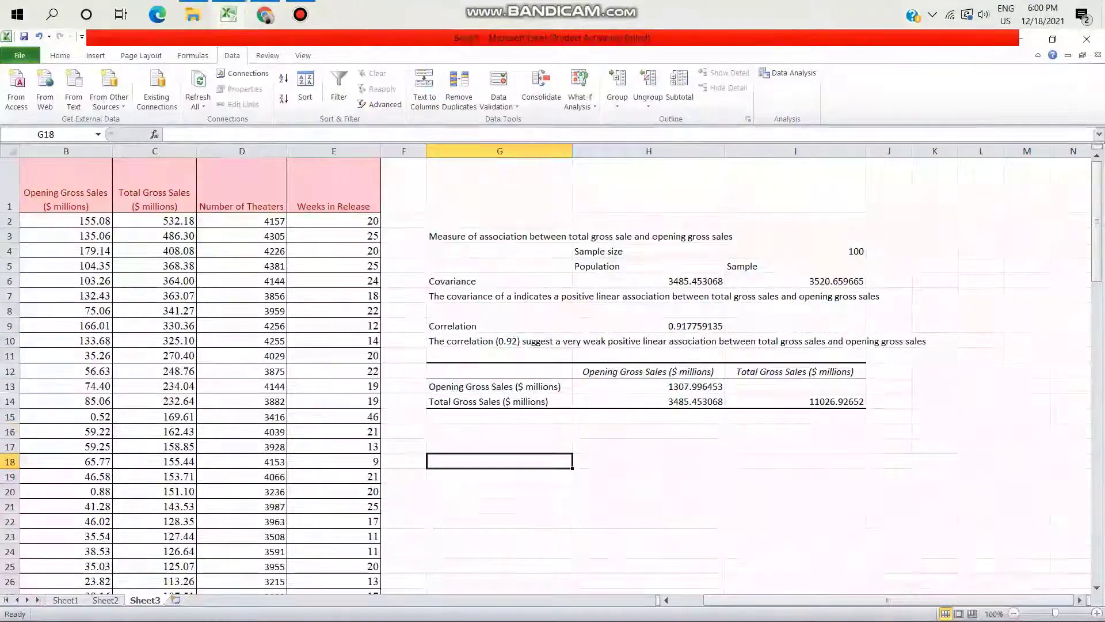
text(Meas)
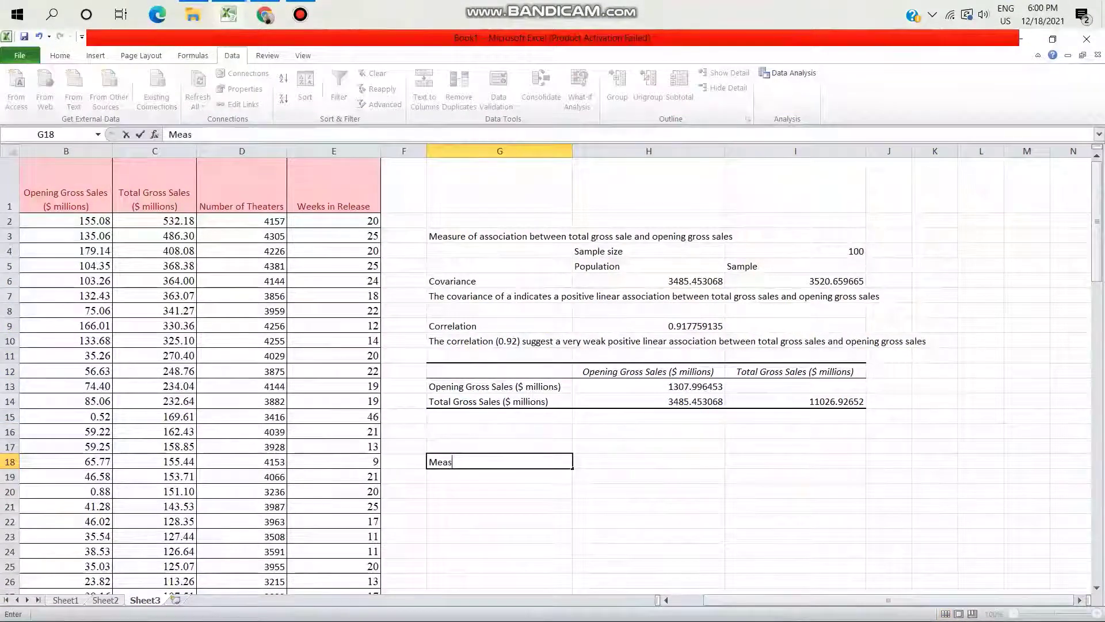
text(ure of asso)
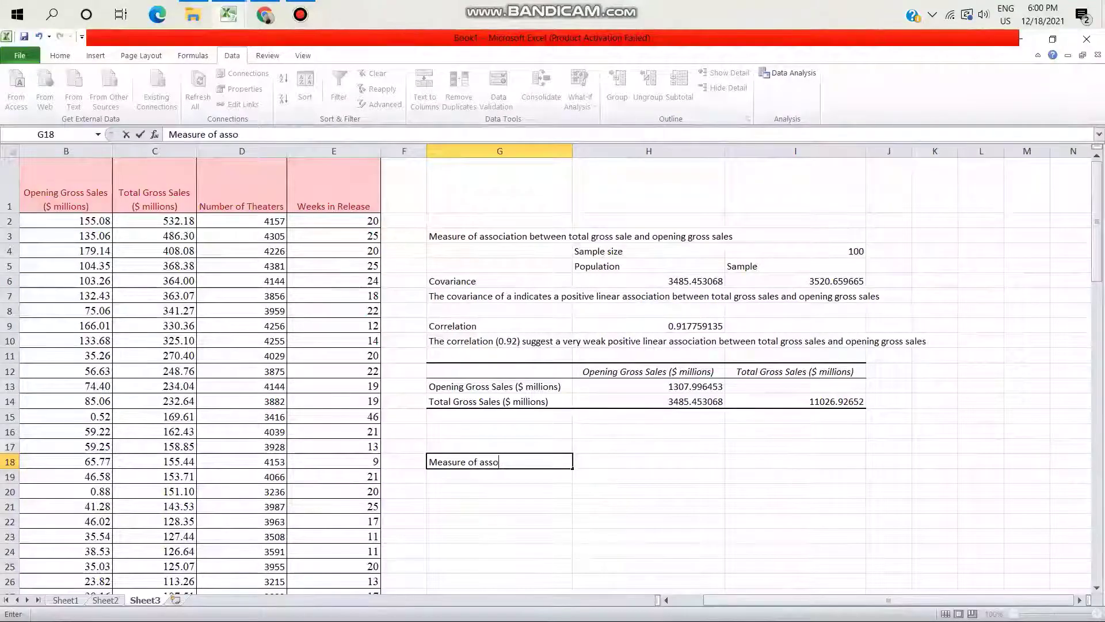
text(ciation b)
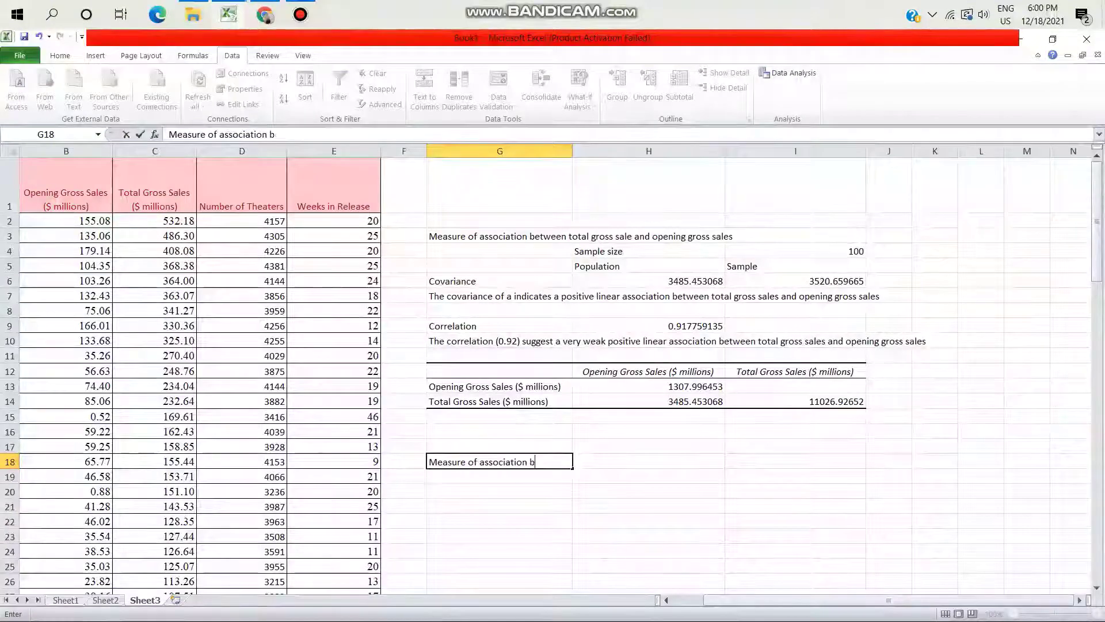
text(etween t)
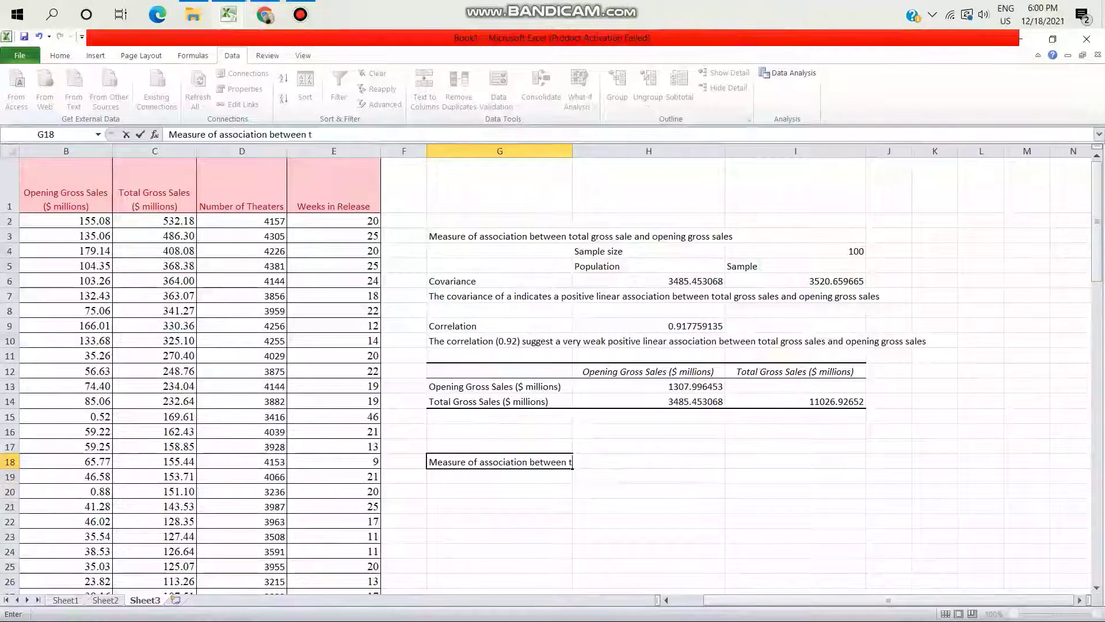
text(otal g)
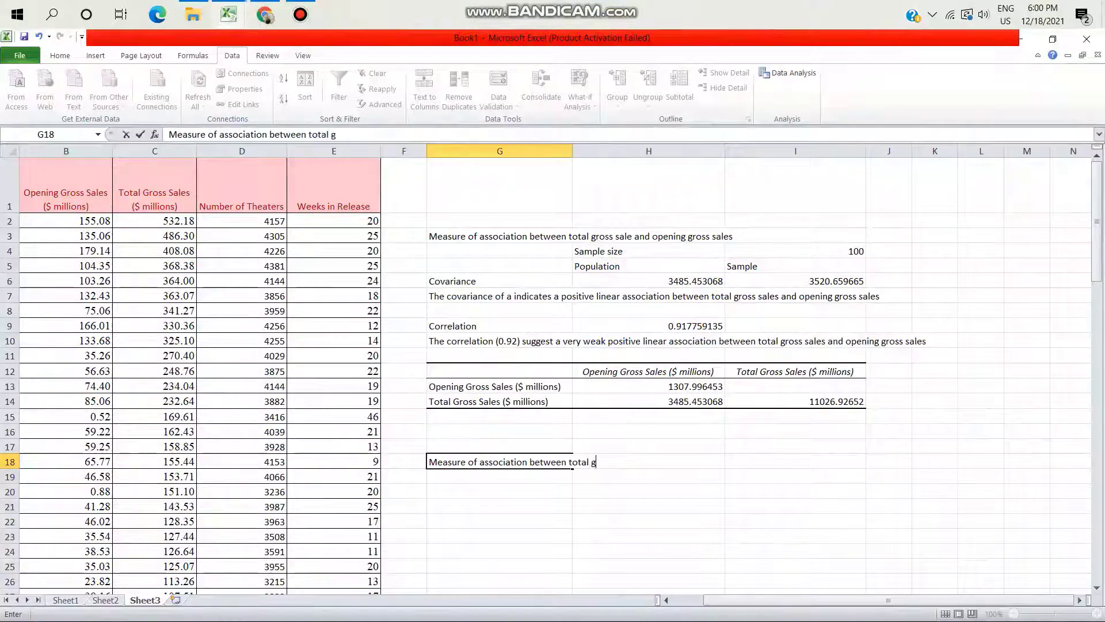
text(ross sa)
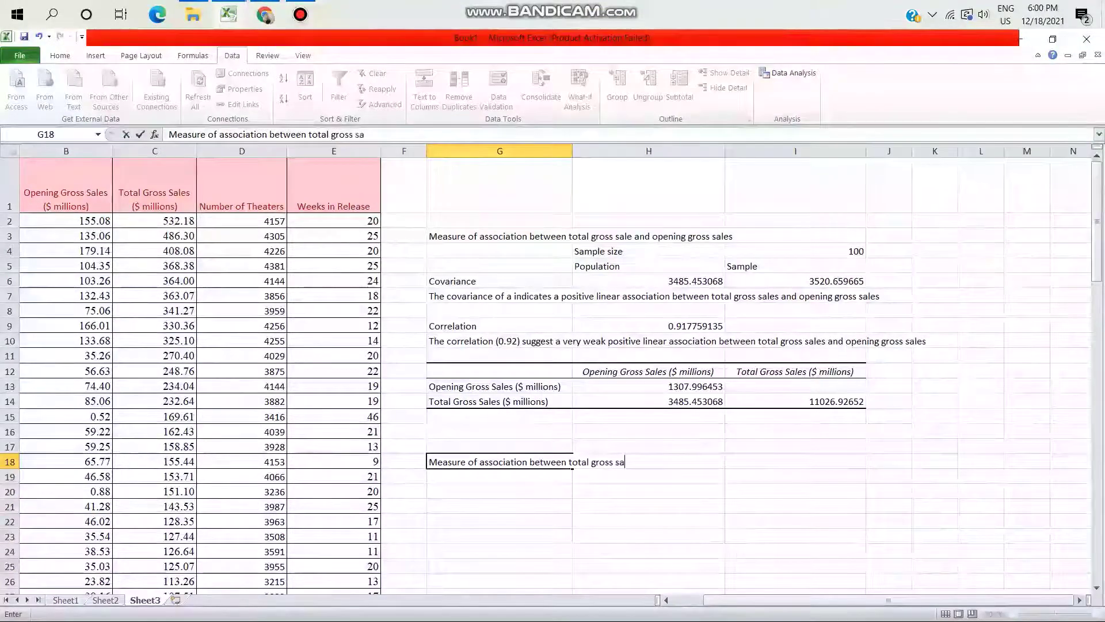
text(les )
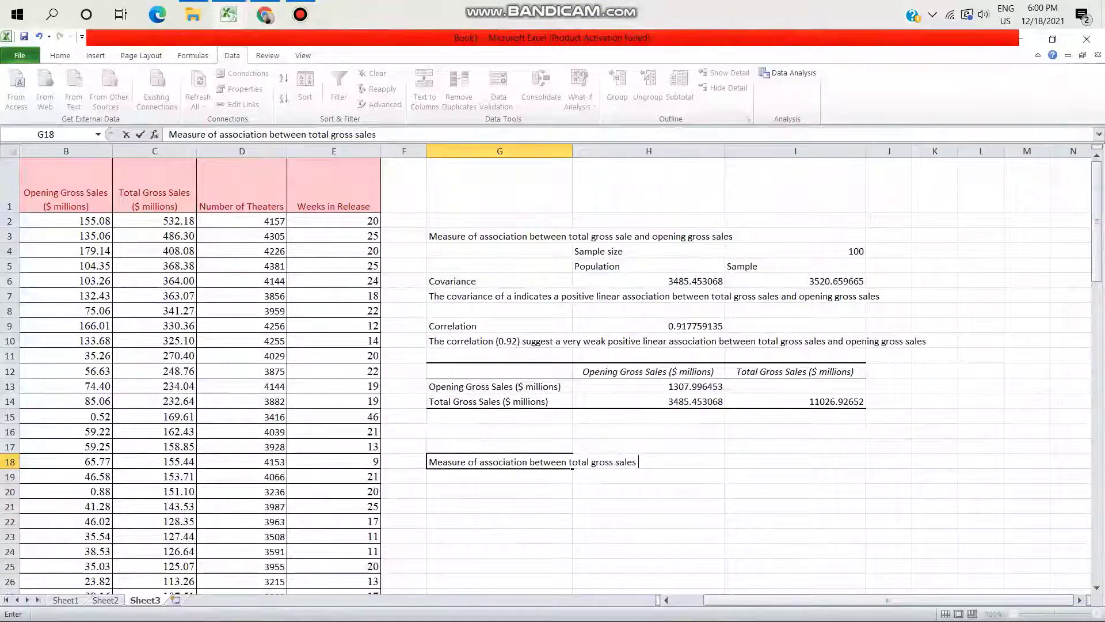
text(and nu)
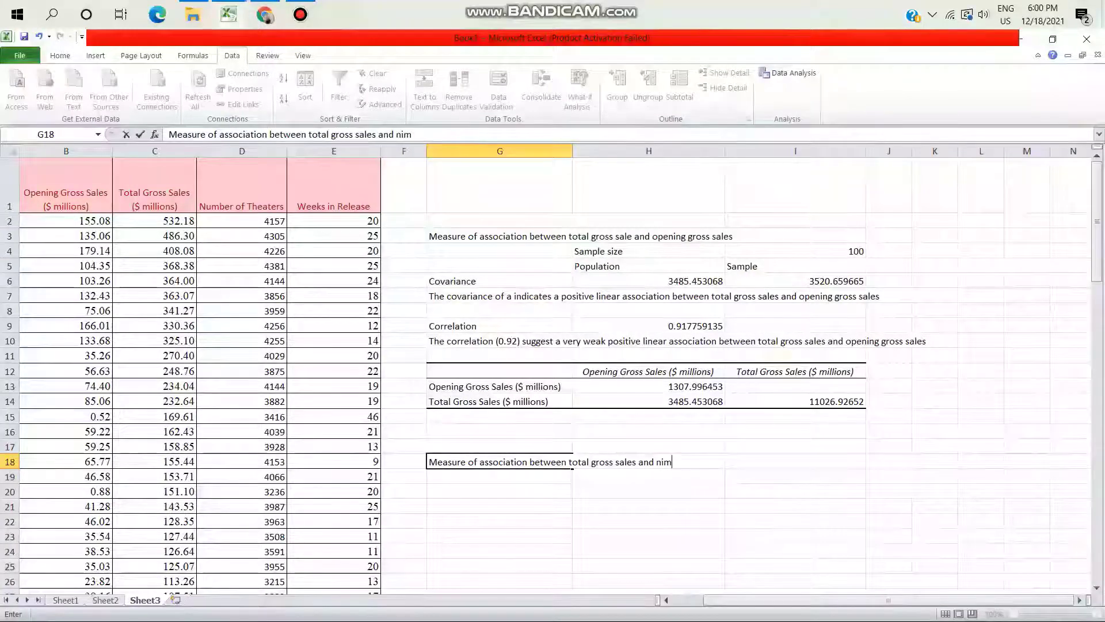
text(mber )
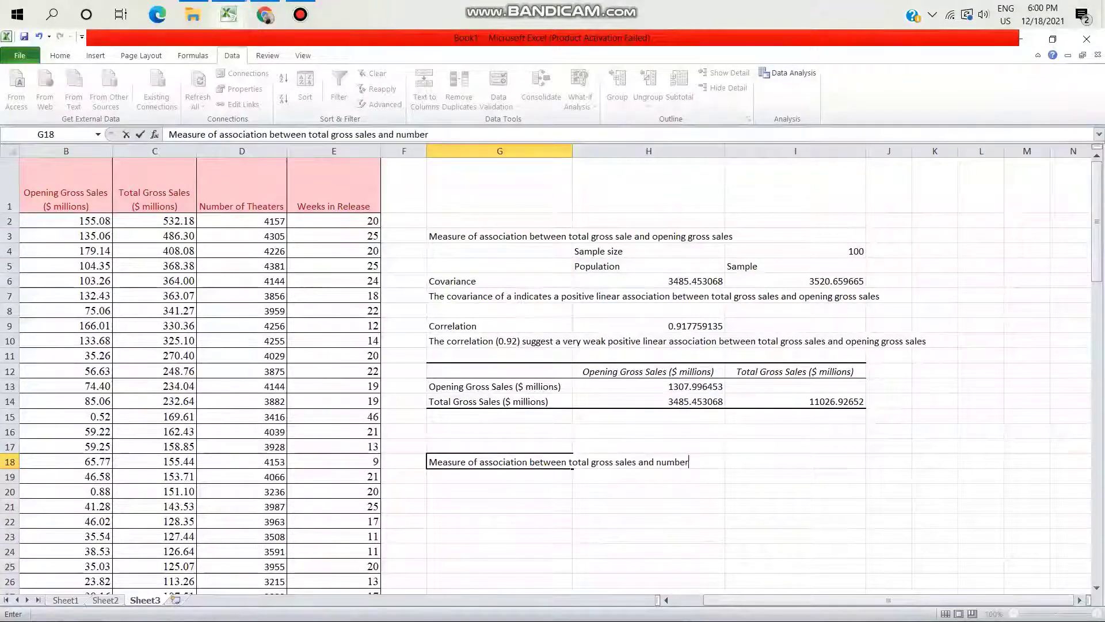
text(of )
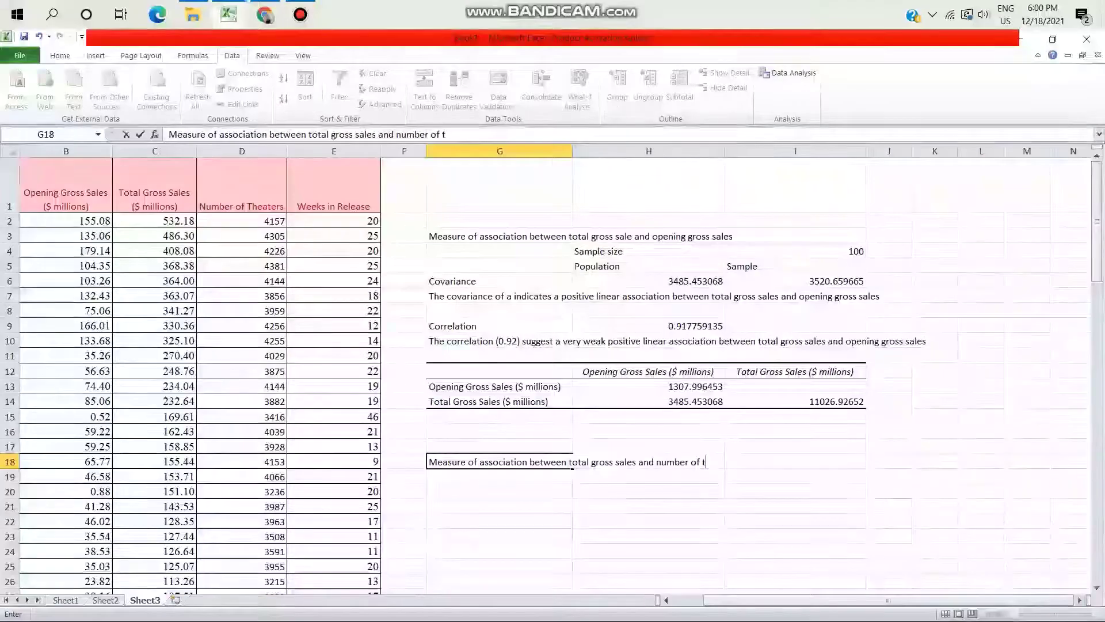
text(theate)
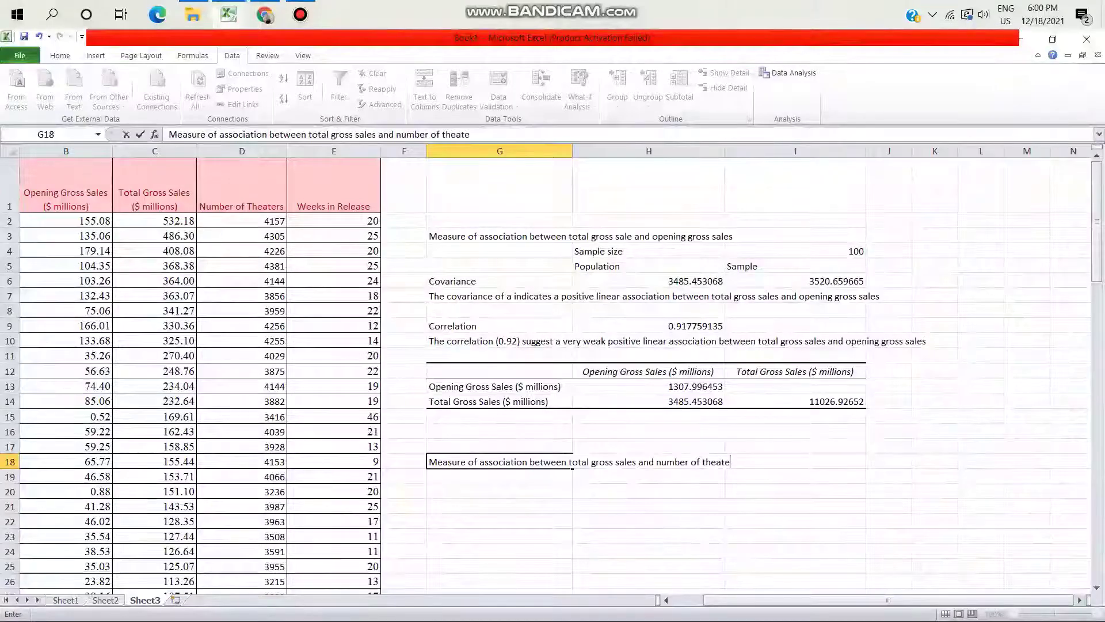
text(rs)
key(Return)
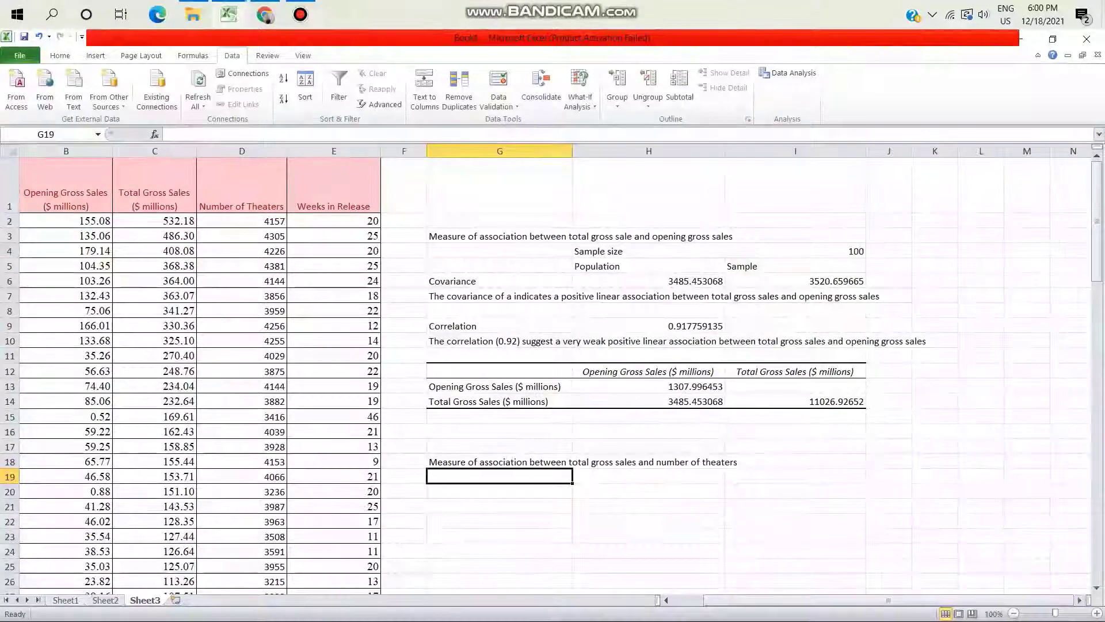
Enter the label "Sample size" in H19 and the value 100 in I19
key(Right)
text(S)
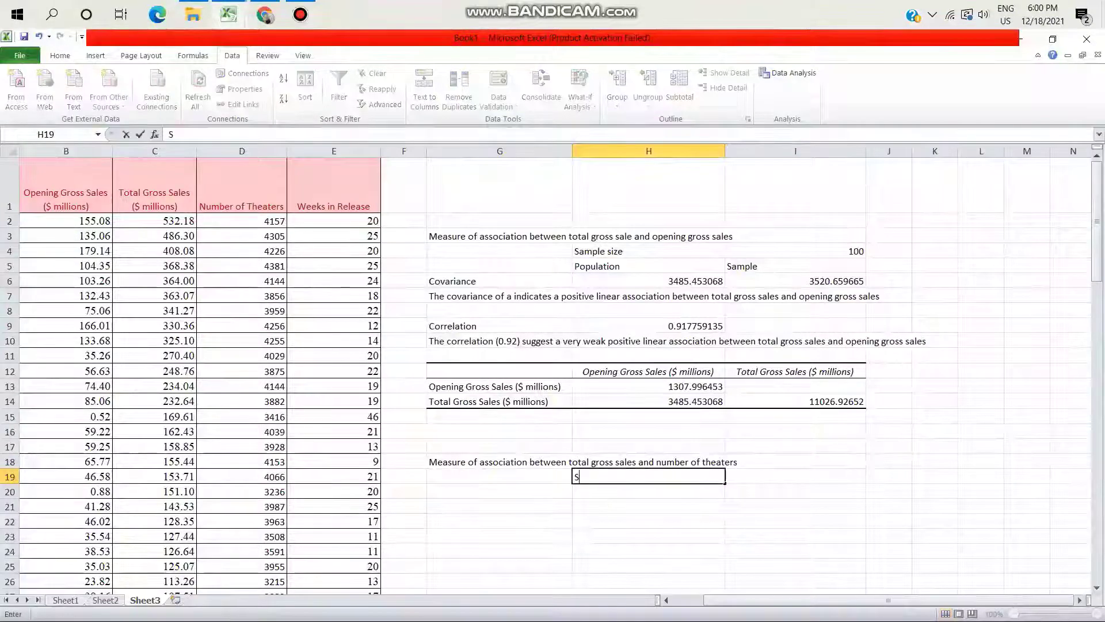
text(ample size)
key(Tab)
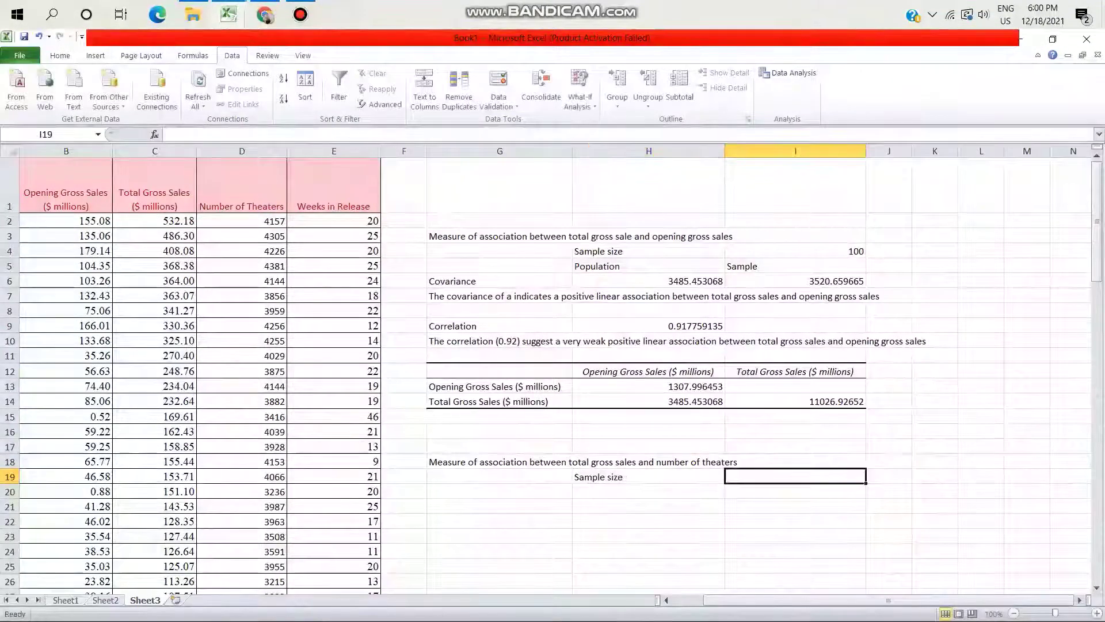
text(100)
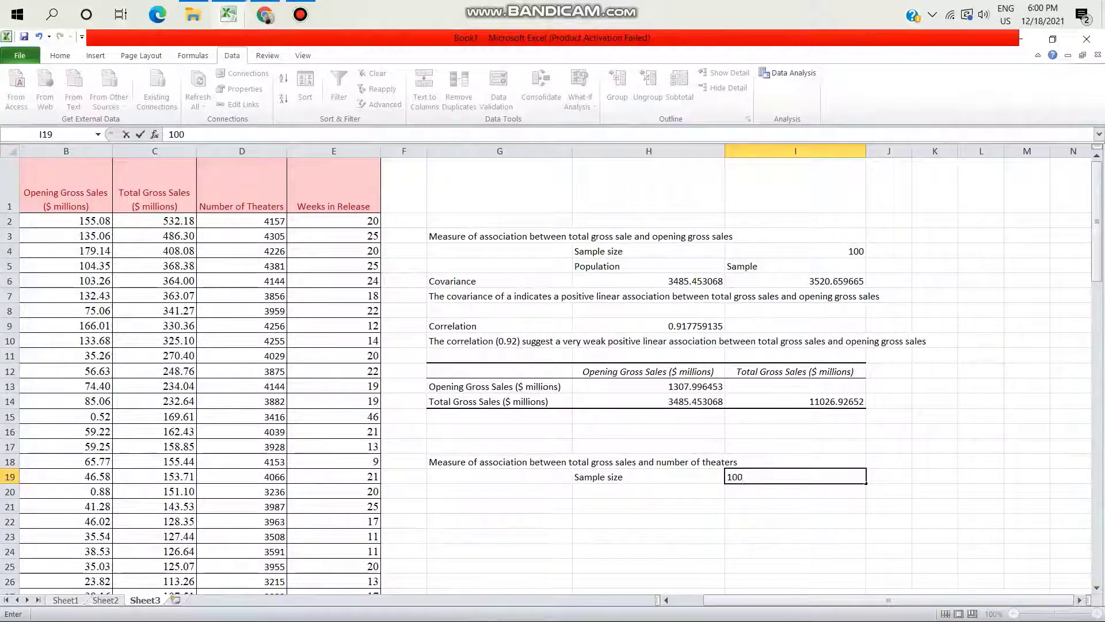
key(Down)
Enter the column labels "Population" in H20 and "Sample" in I20
key(Left)
key(Left)
key(Right)
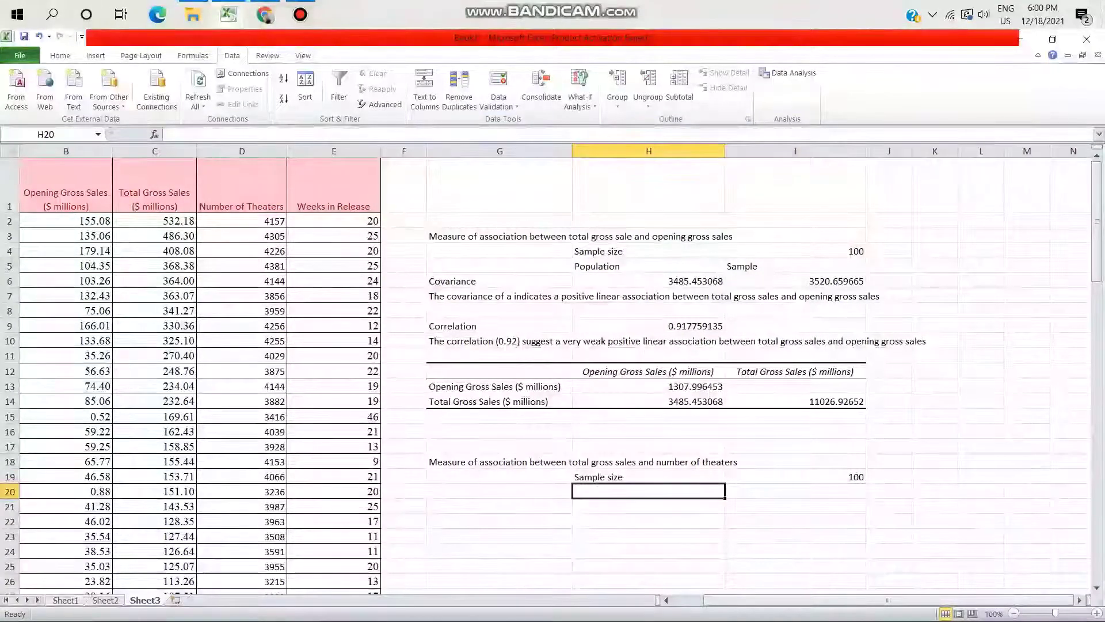
text(Population)
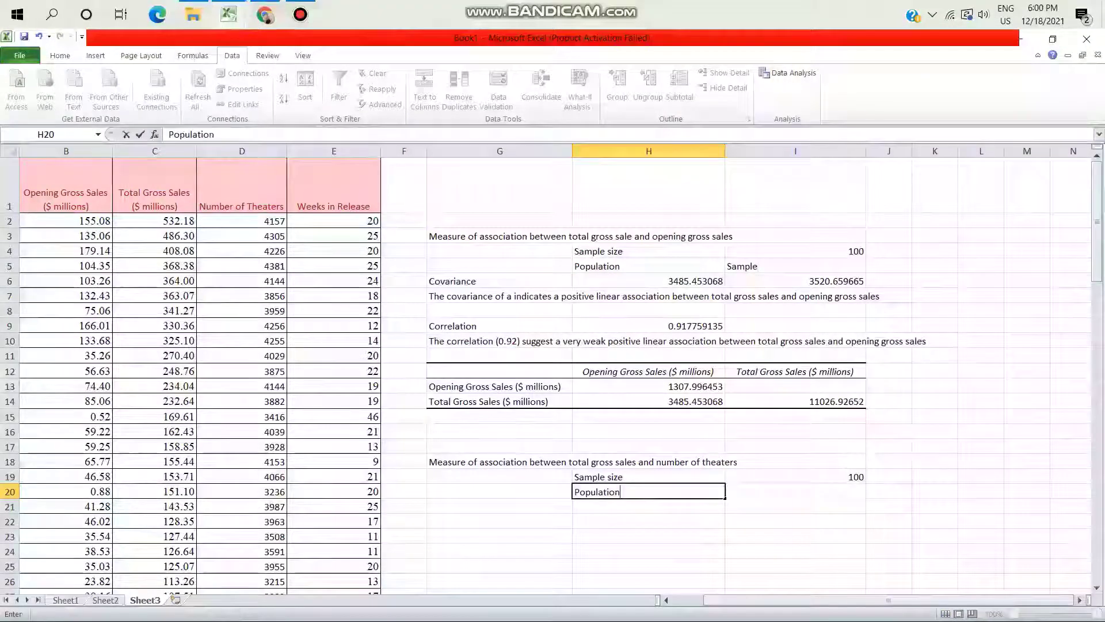
key(Right)
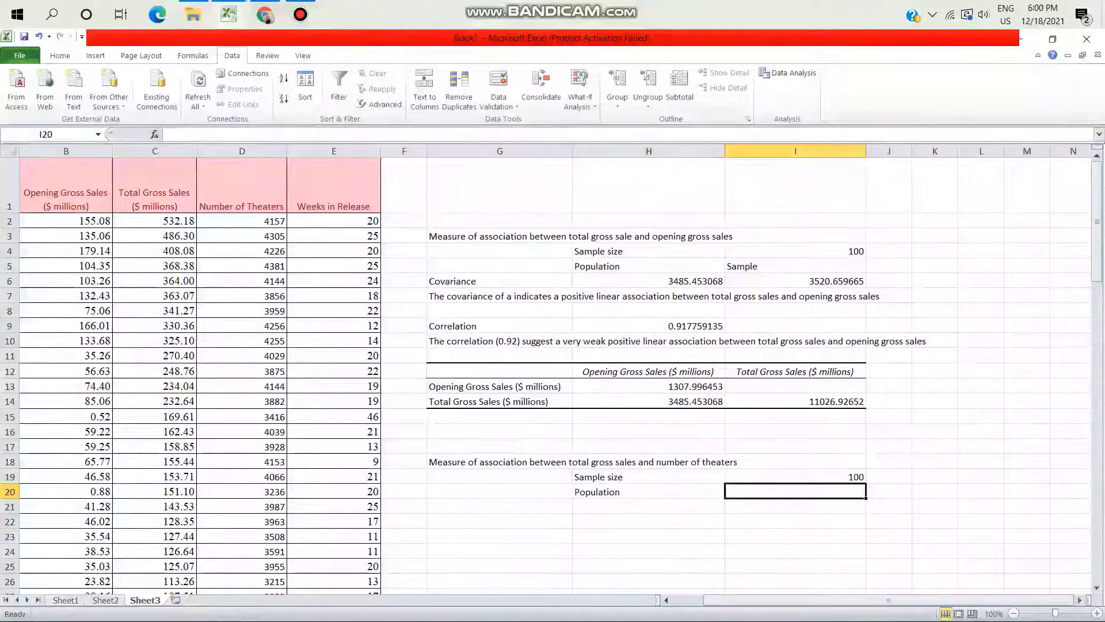
text(Sample)
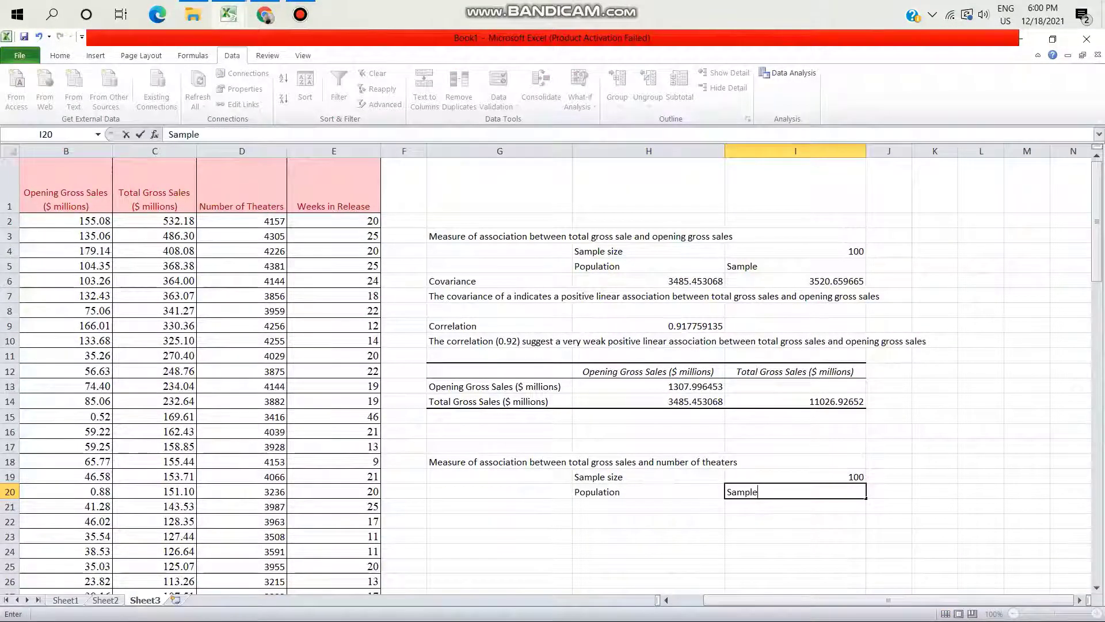
key(Return)
Enter the row label "Covariance" in G21
key(Left)
key(Left)
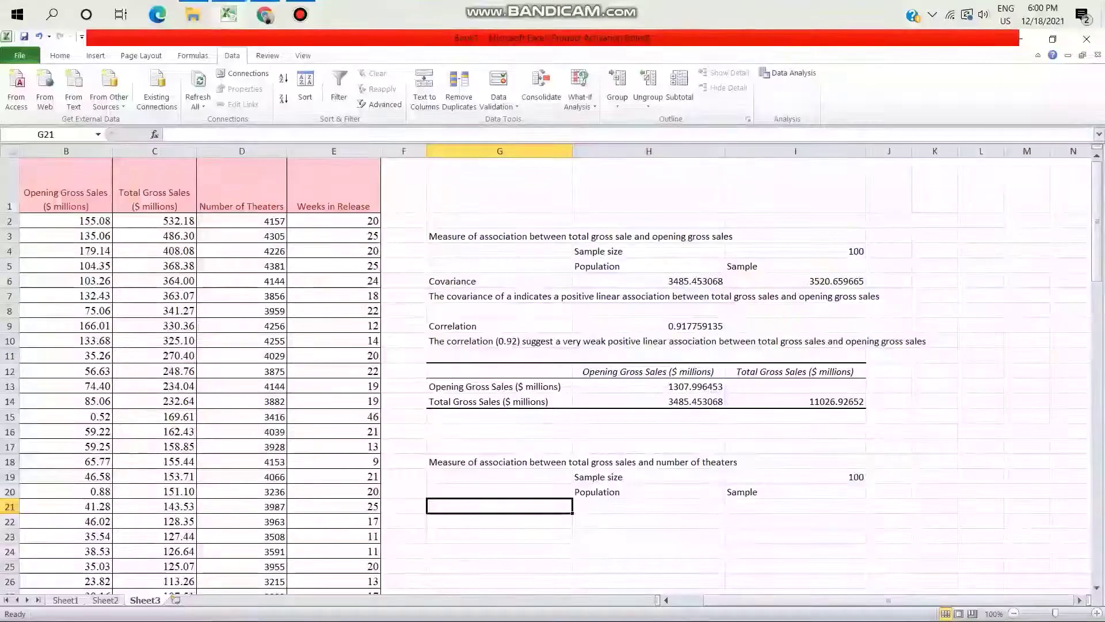
text(Cov)
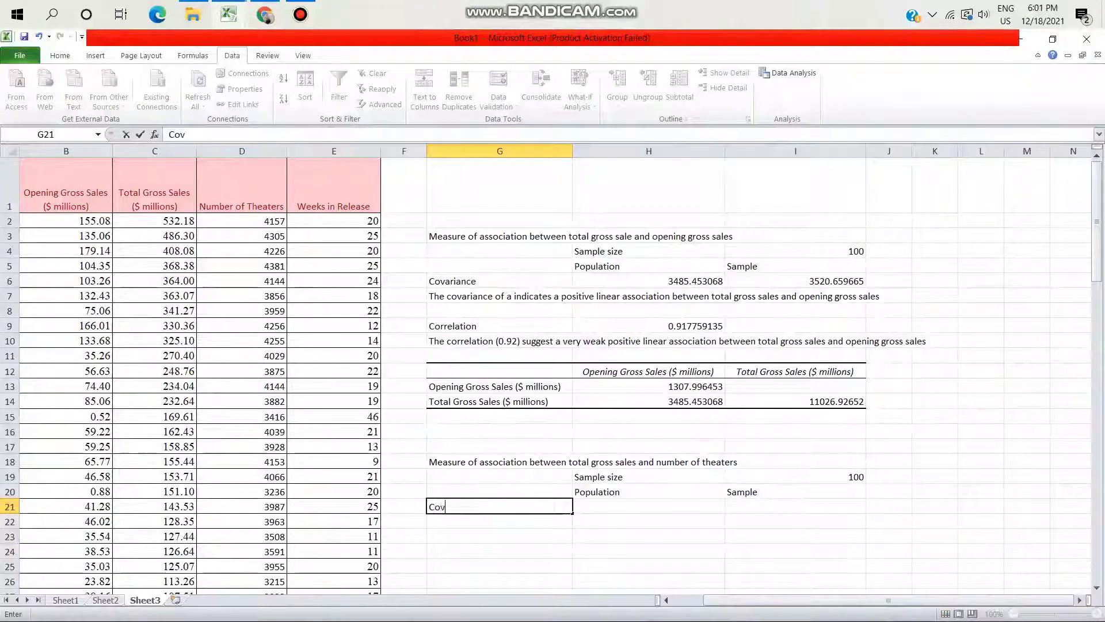
text(arian)
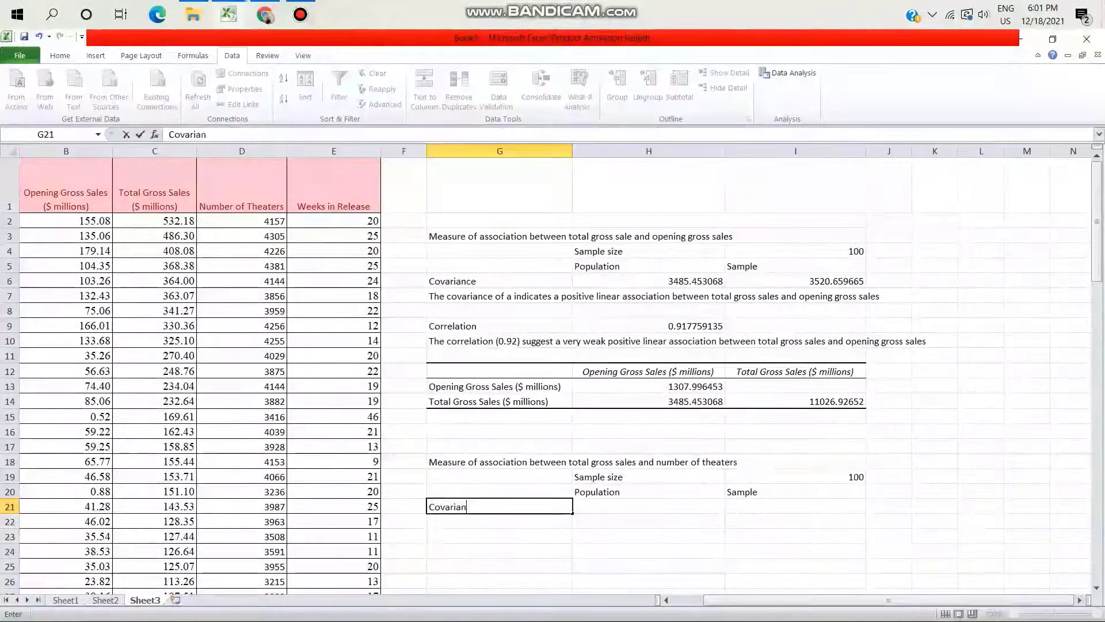
text(nce)
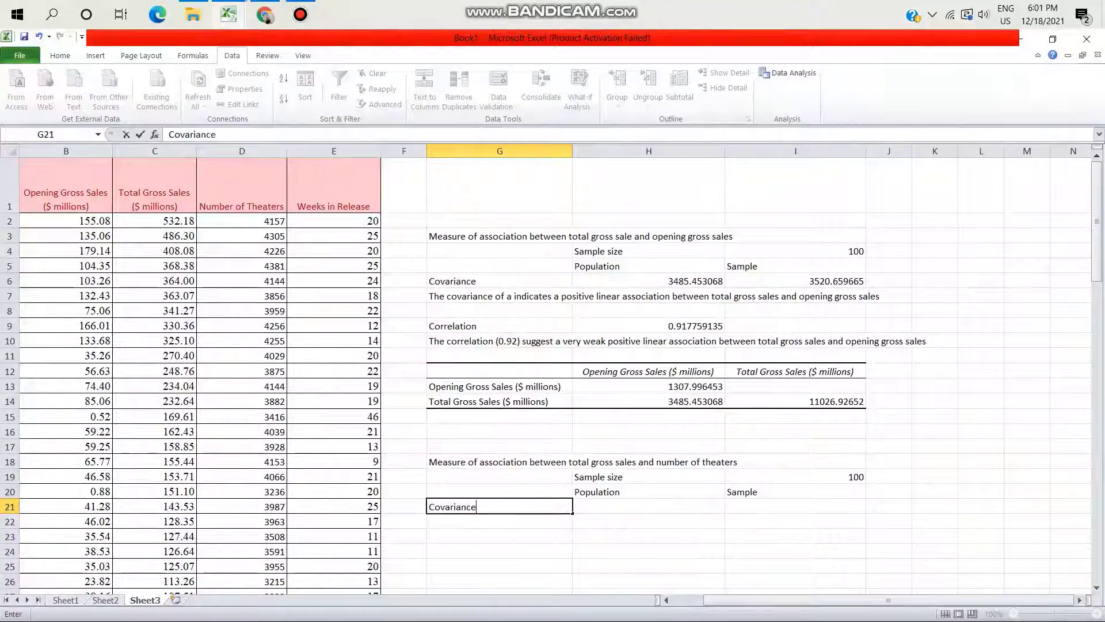
Calculate the population covariance in H21 with =COVARIANCE.P(C2:C101,D2:D101)
key(Tab)
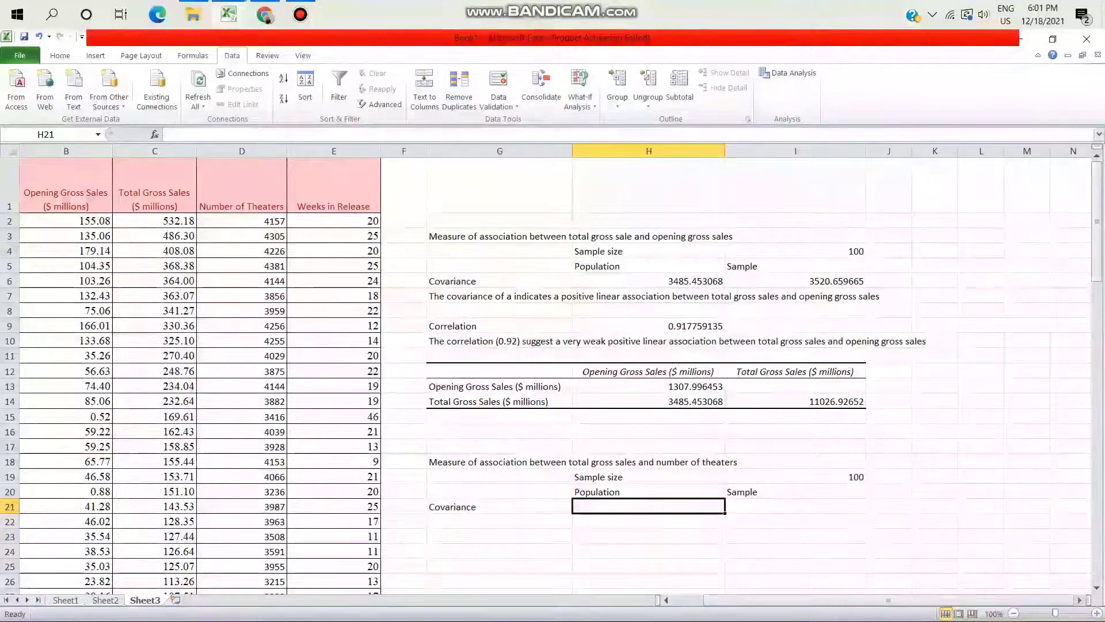
text(=)
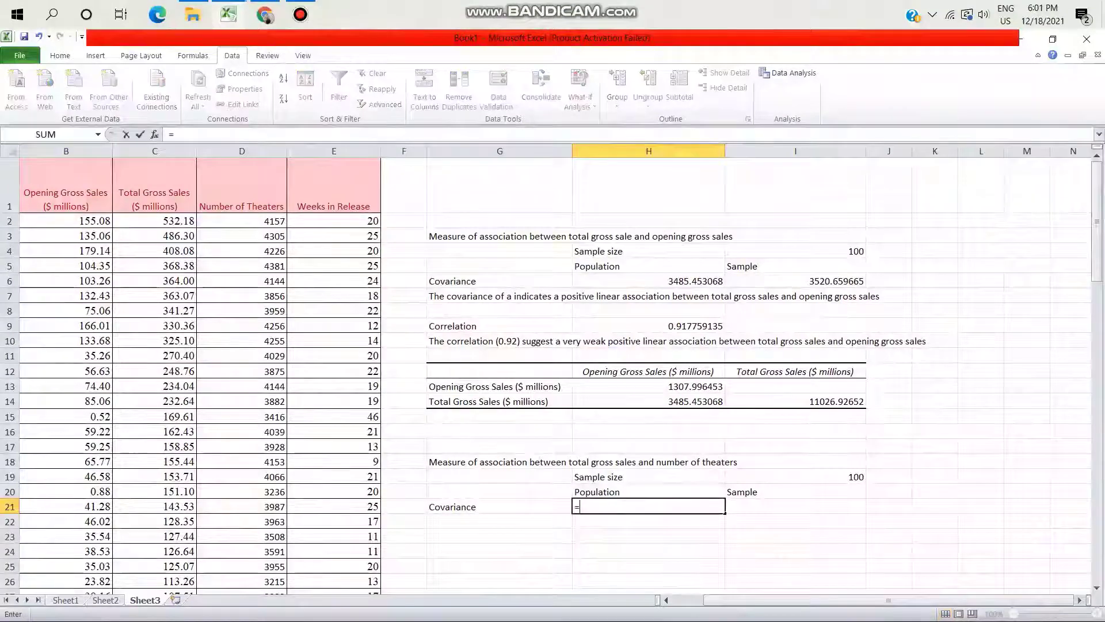
text(c)
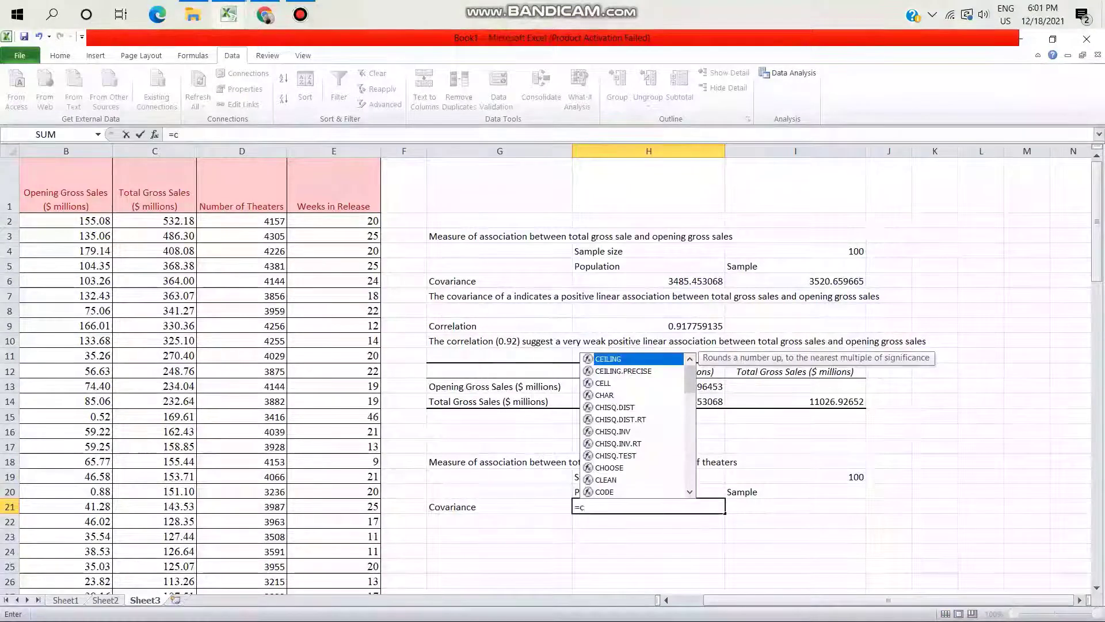
text(ov)
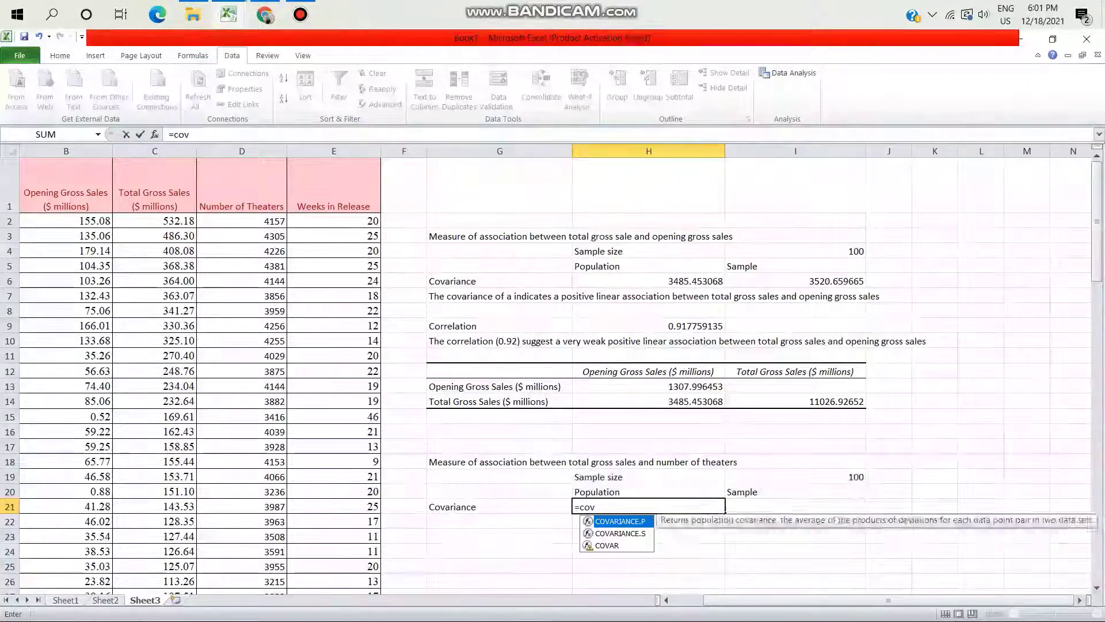
key(Tab)
text(c2)
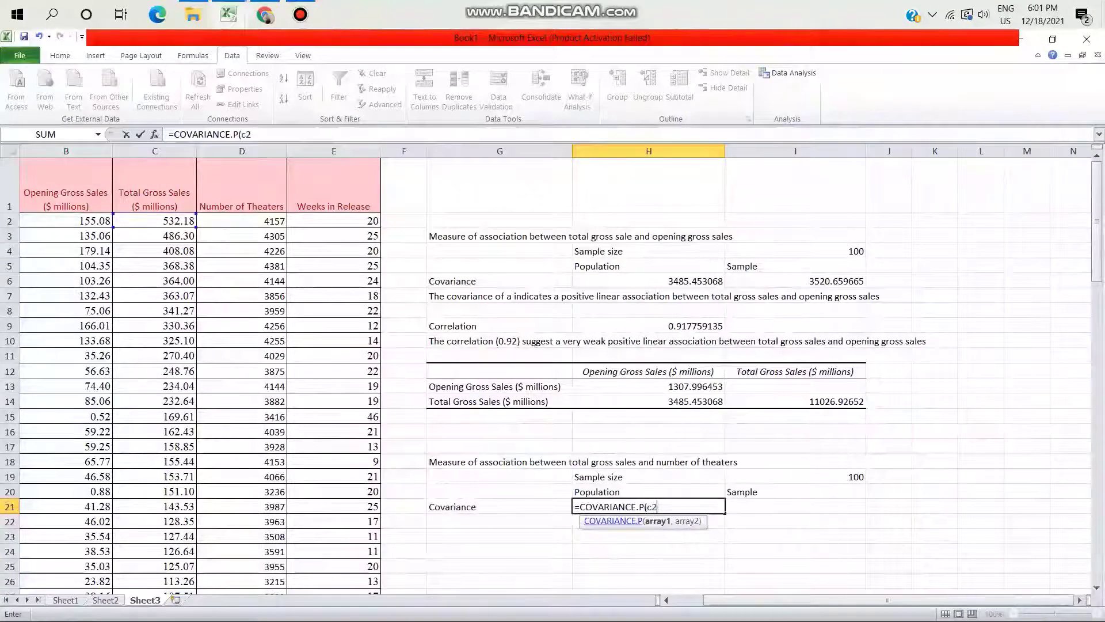
text(:c101,d2:)
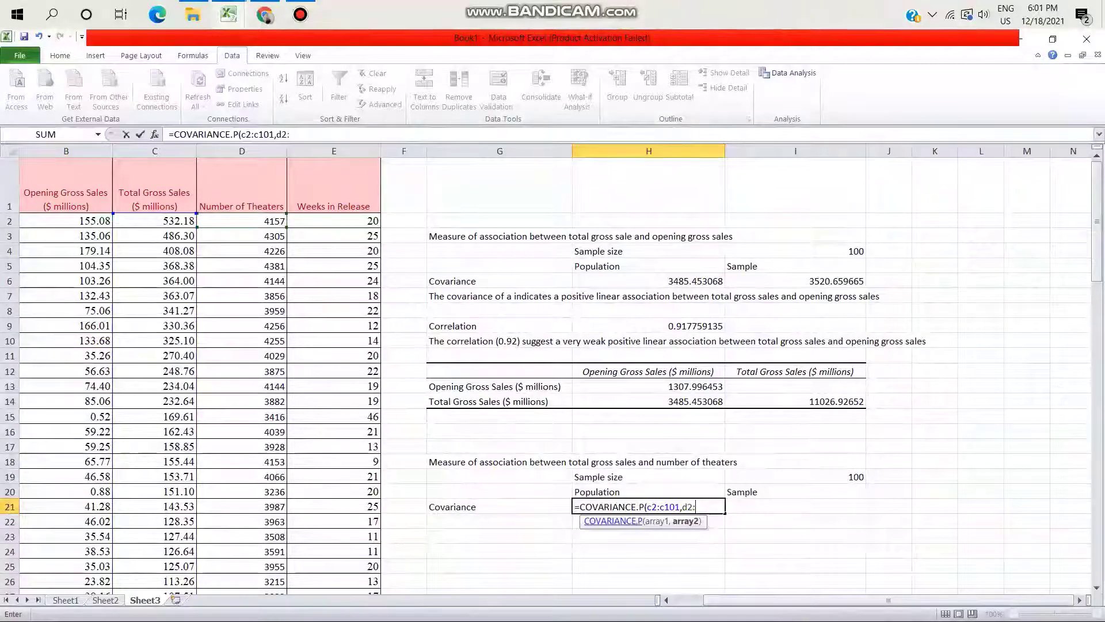
text(d101)
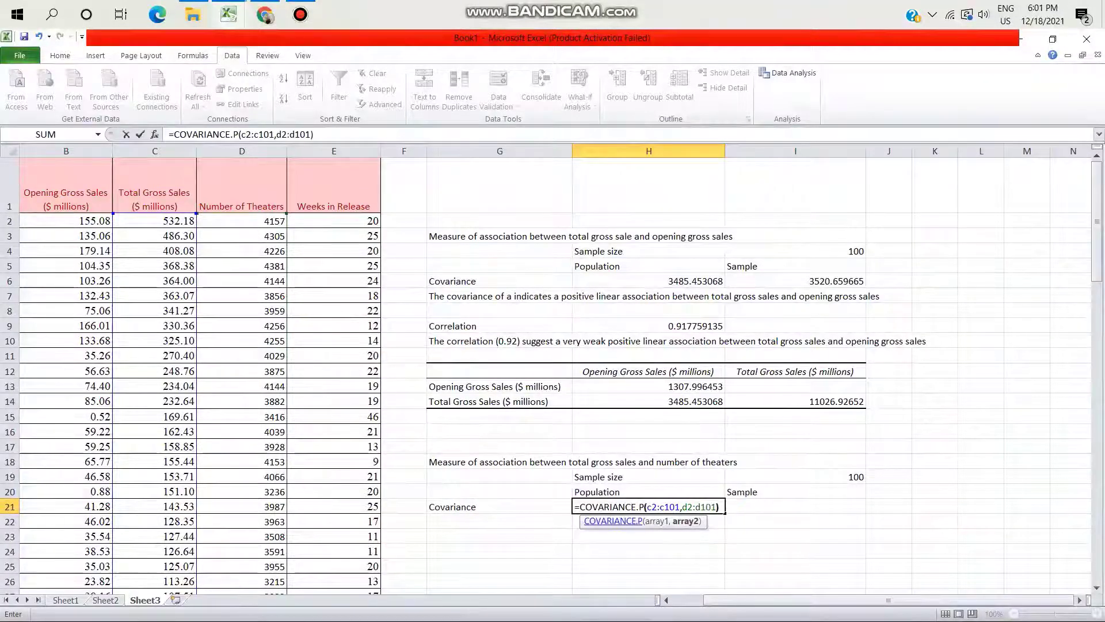
key(Return)
Calculate the sample covariance in I21 with =COVARIANCE.S(C2:C101,D2:D101)
key(Right)
key(Up)
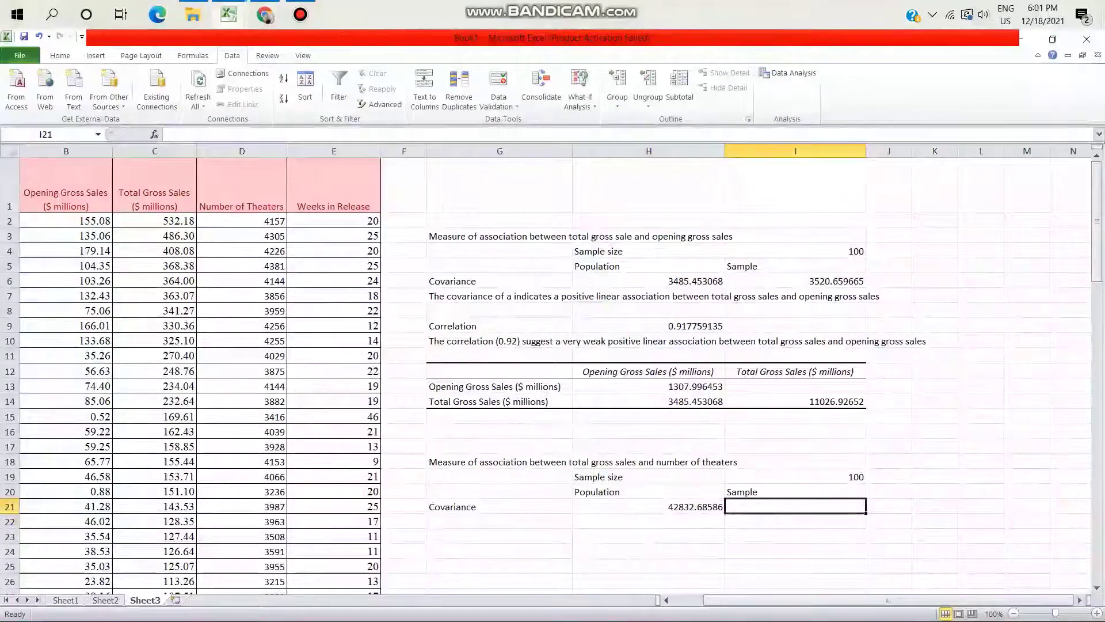
text(cov)
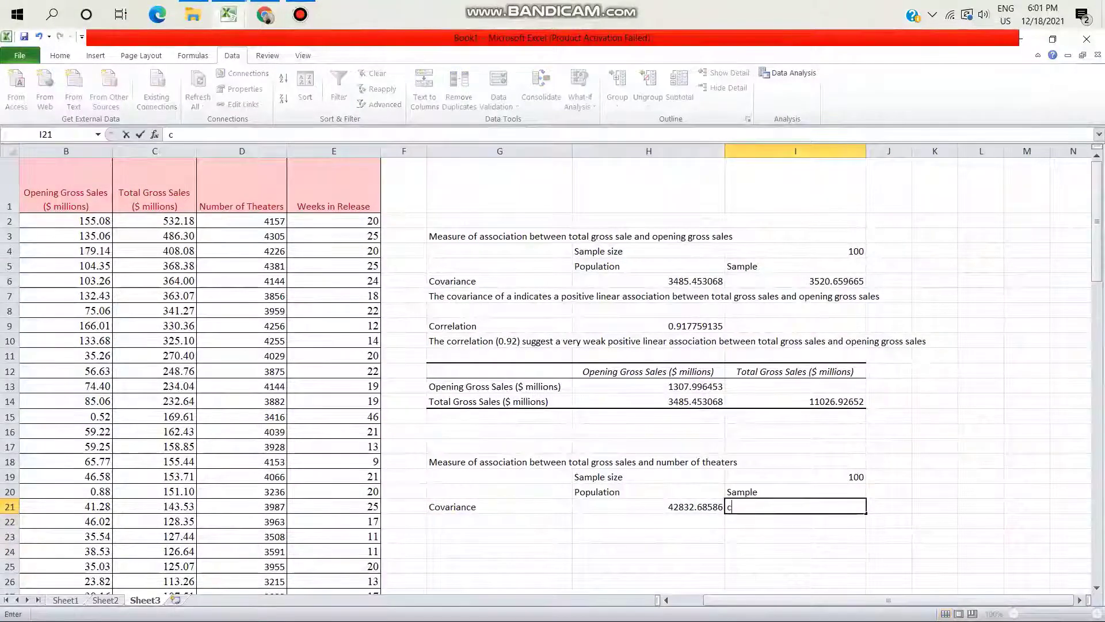
key(BackSpace)
key(BackSpace)
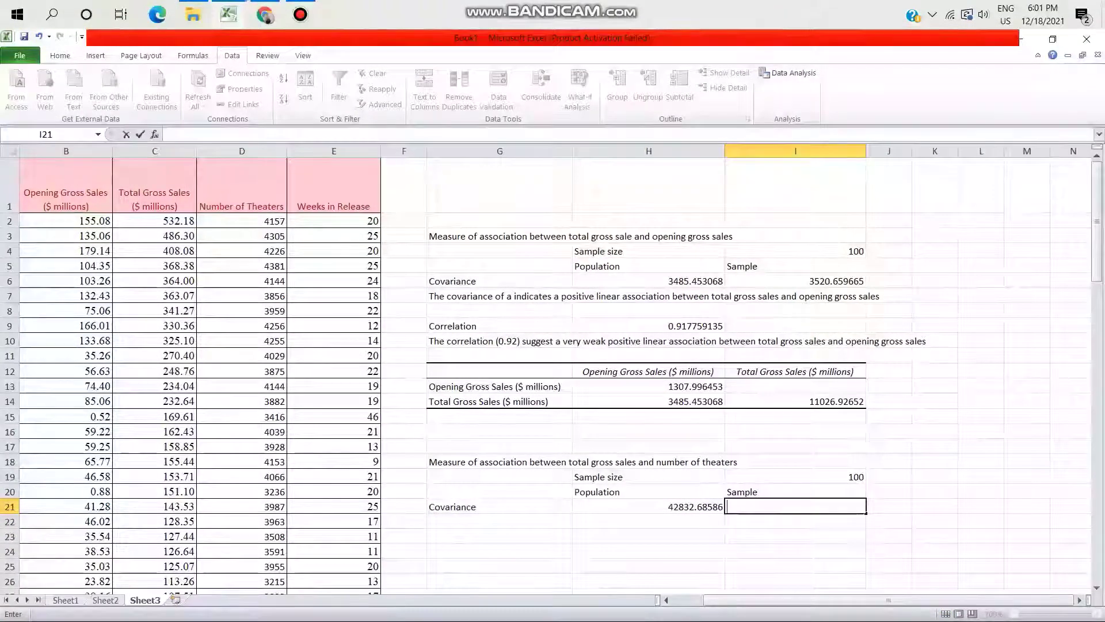
key(BackSpace)
text(=cova)
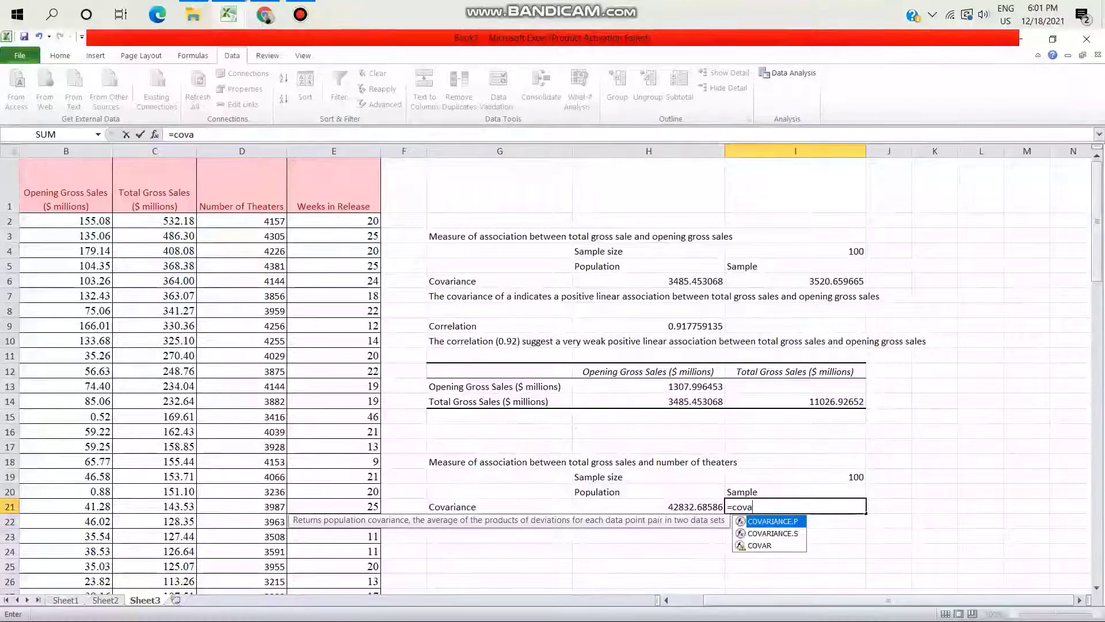
key(Down)
key(Tab)
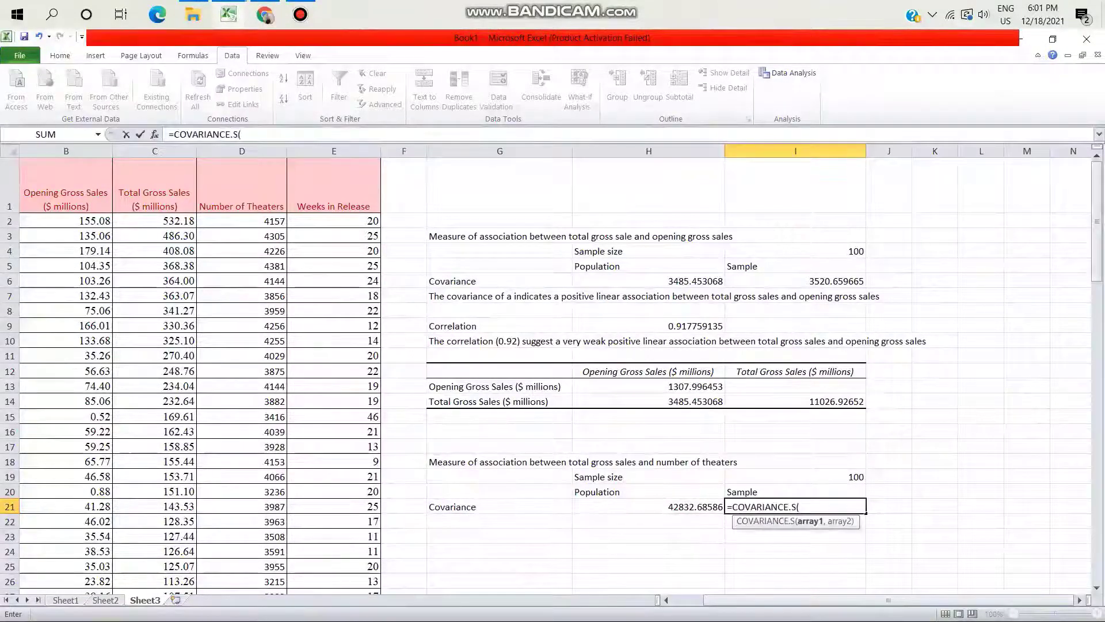
text(c2)
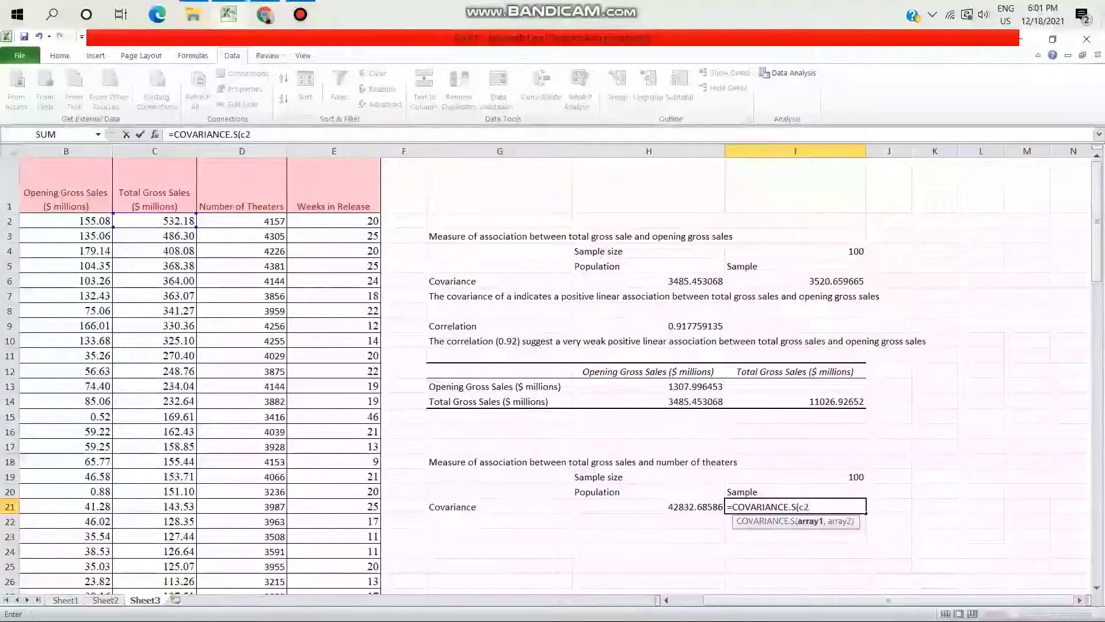
text(:c101)
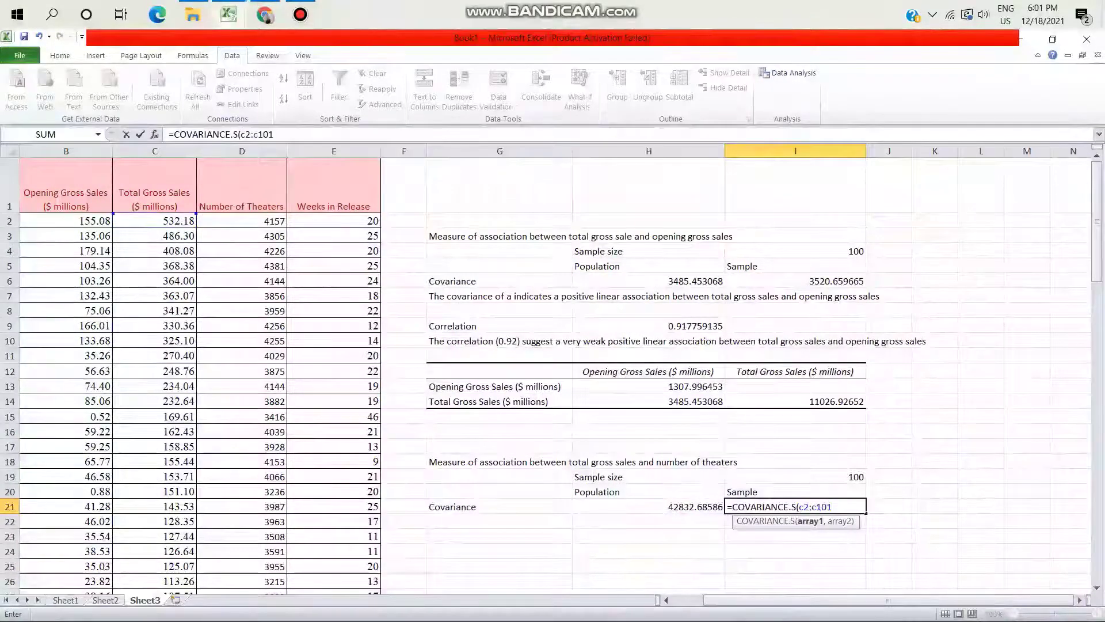
text(,d2:)
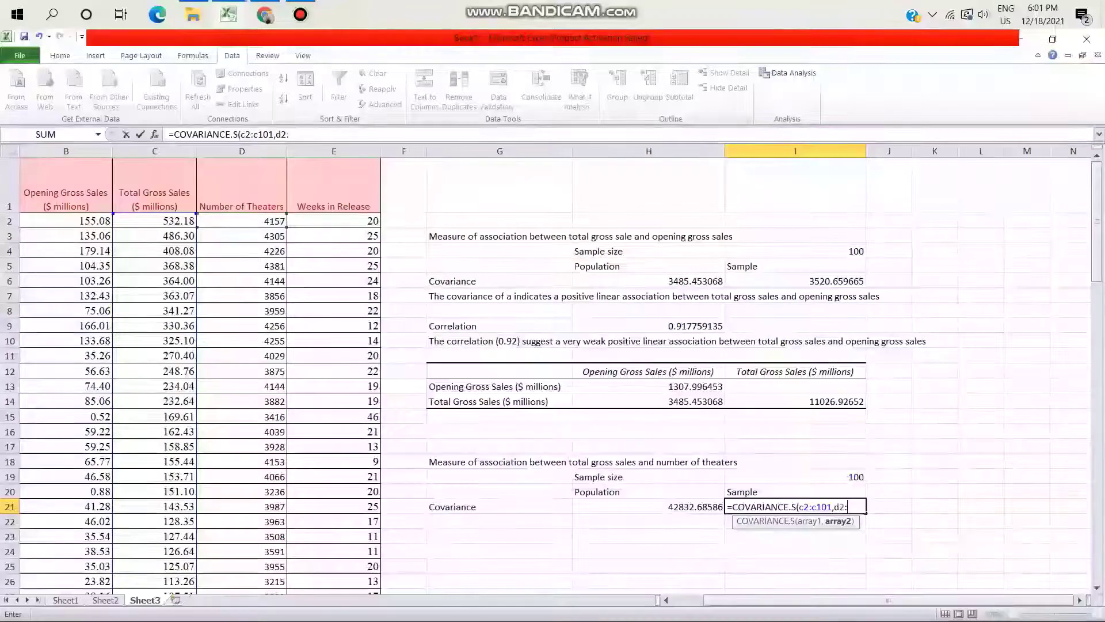
text(d101)
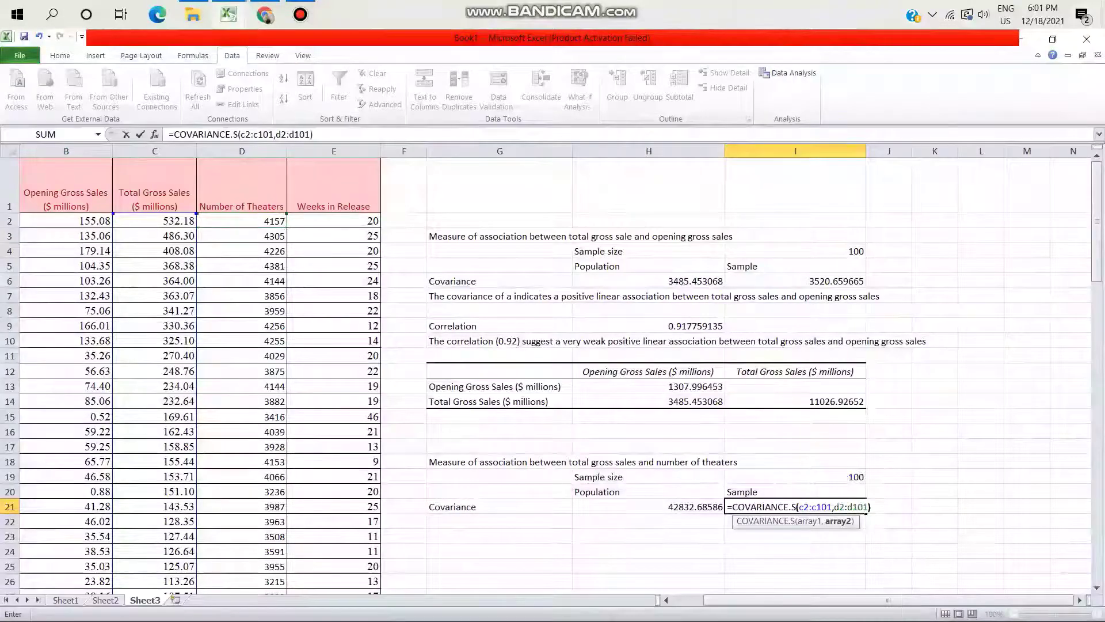
text())
key(Return)
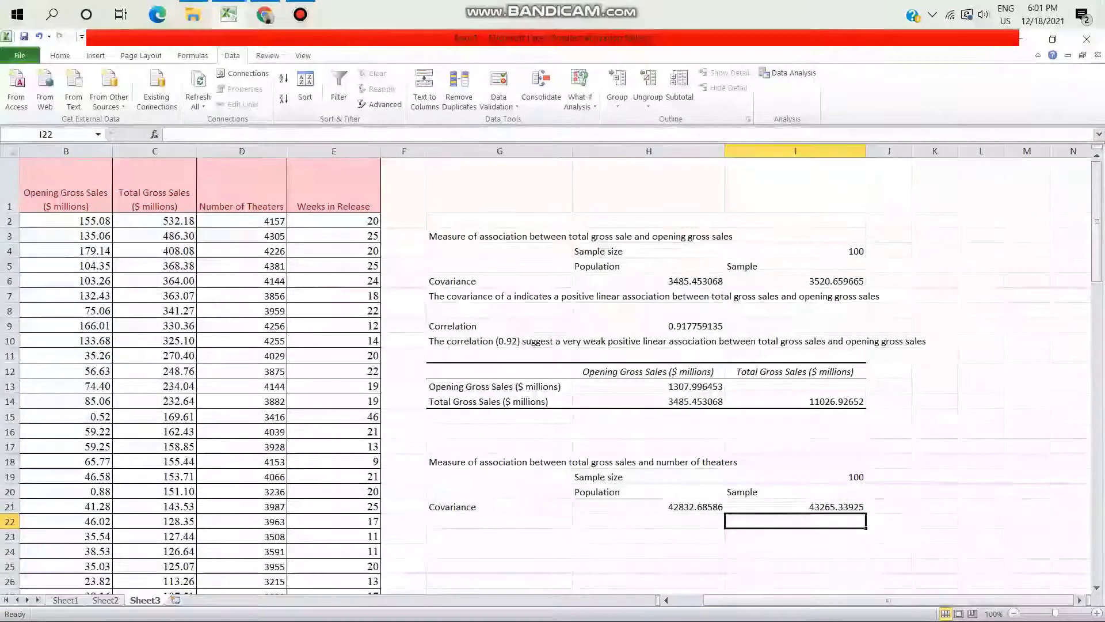
Copy the covariance interpretation sentence from G7:J7 into row 22, starting at G22
click(500, 522)
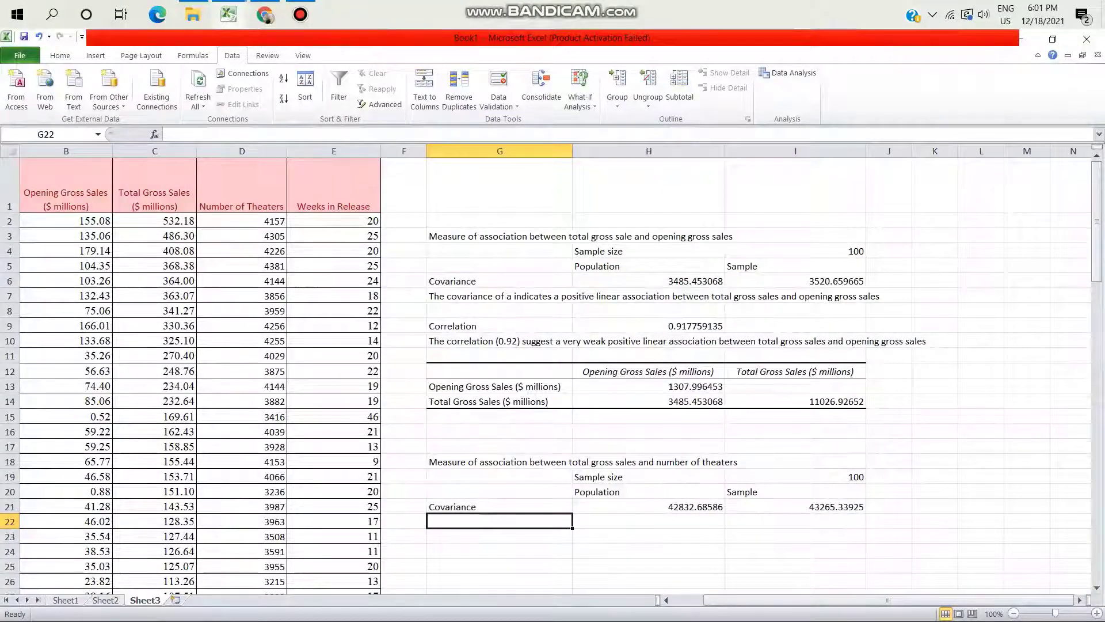
drag(518, 296, 890, 296)
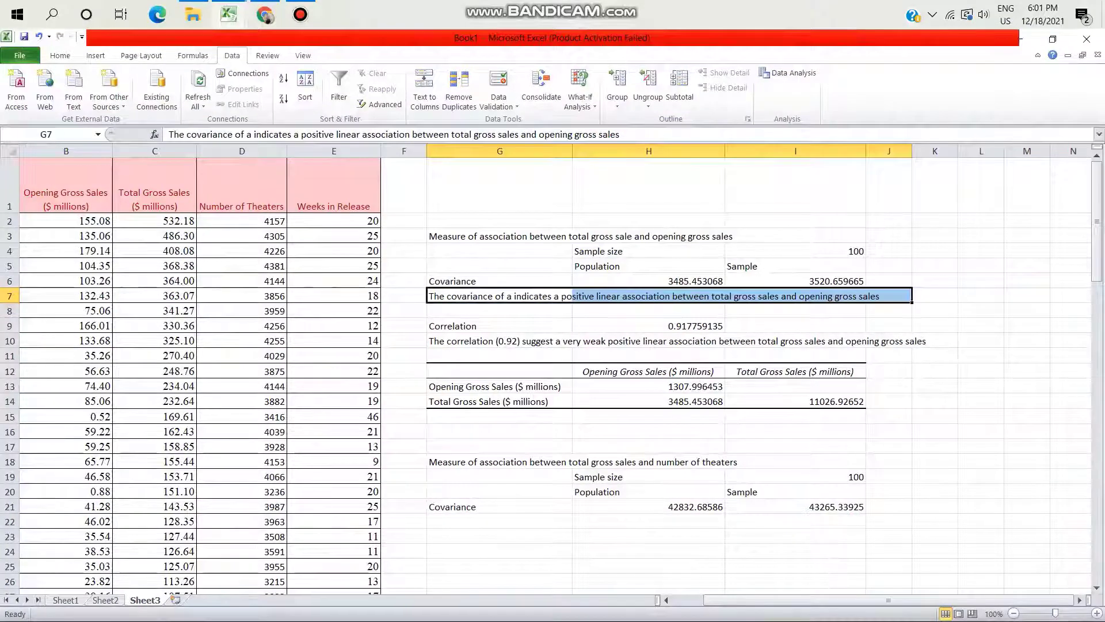
key(ctrl+c)
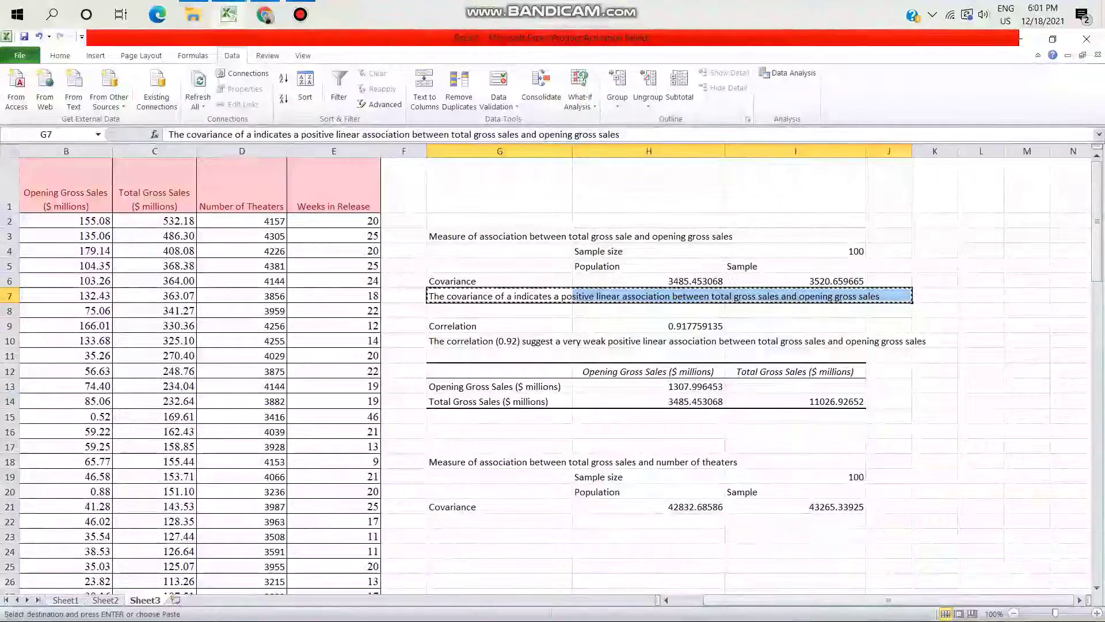
click(499, 522)
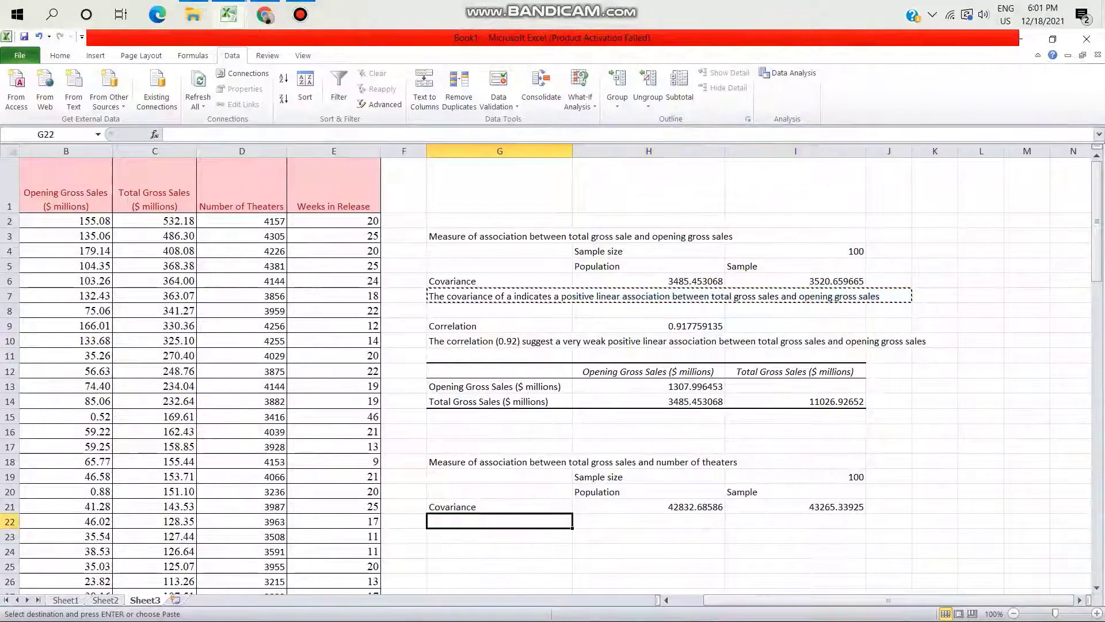
key(ctrl+v)
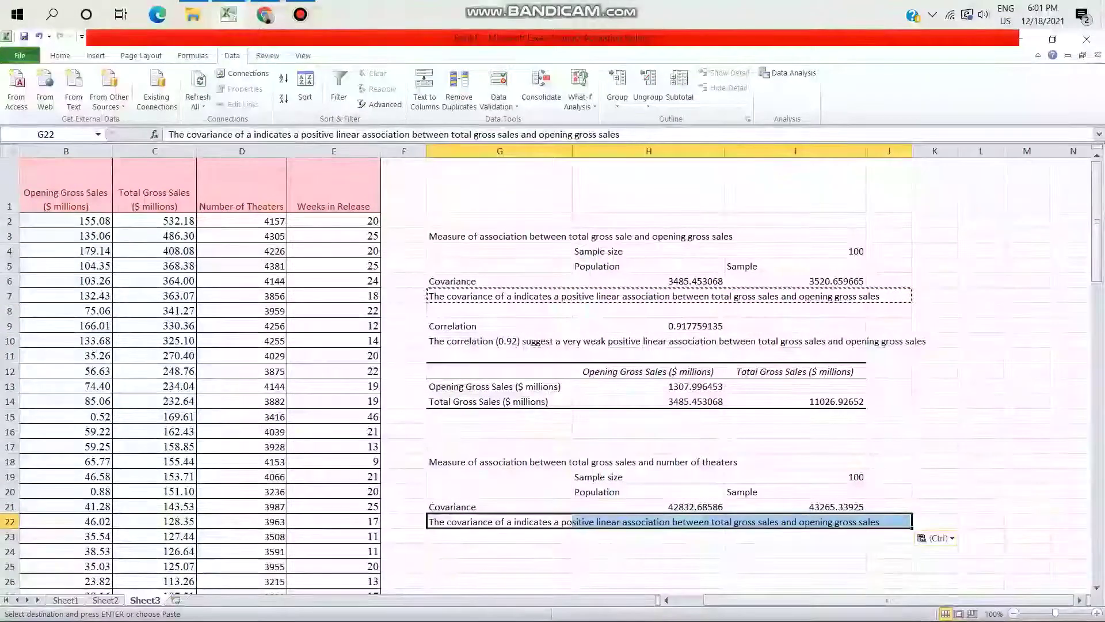
Replace "opening gross sales" at the end of the sentence in G22 with "number of theaters"
key(F2)
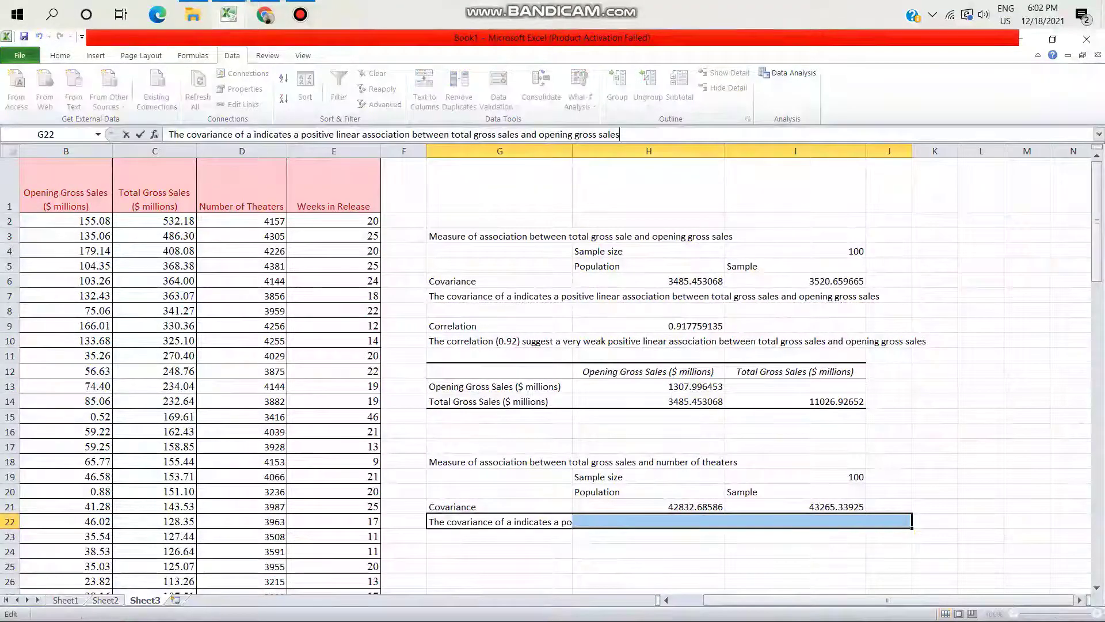
key(BackSpace)
key(BackSpace)
key(BackSpace)
key(BackSpace)
key(BackSpace)
key(BackSpace)
key(BackSpace)
key(BackSpace)
key(BackSpace)
key(BackSpace)
key(BackSpace)
key(BackSpace)
key(BackSpace)
key(BackSpace)
key(BackSpace)
key(BackSpace)
key(BackSpace)
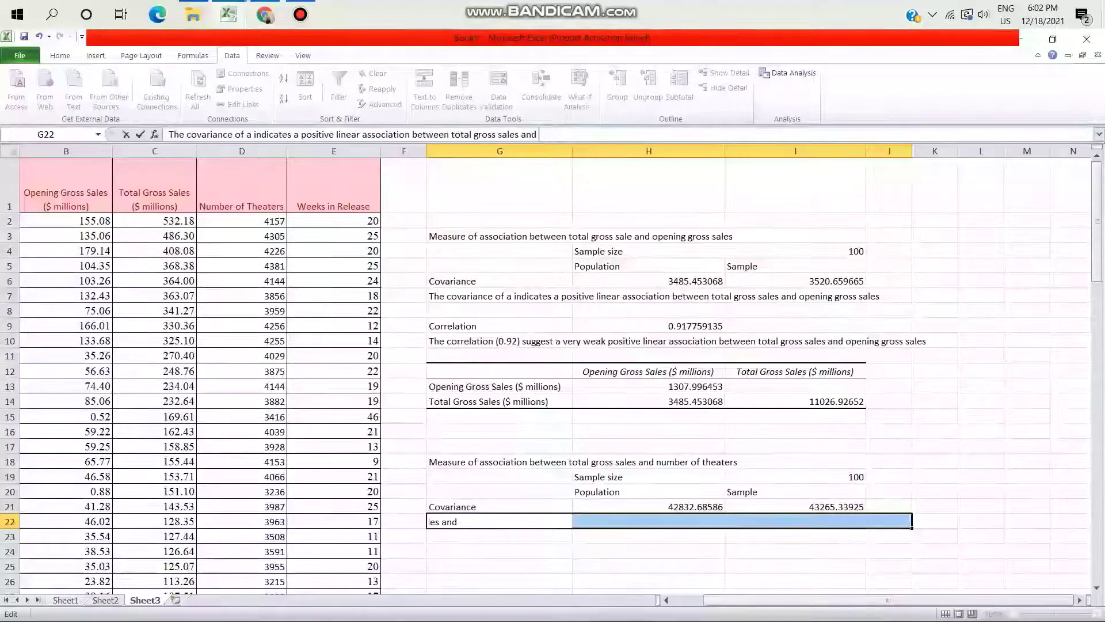
text(number)
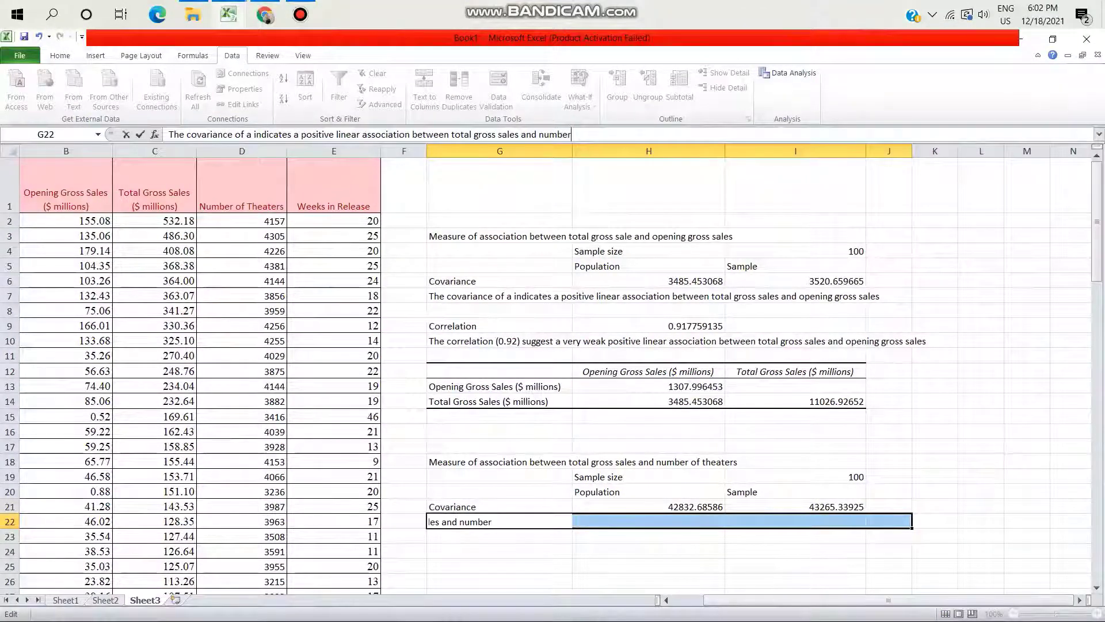
text( of t)
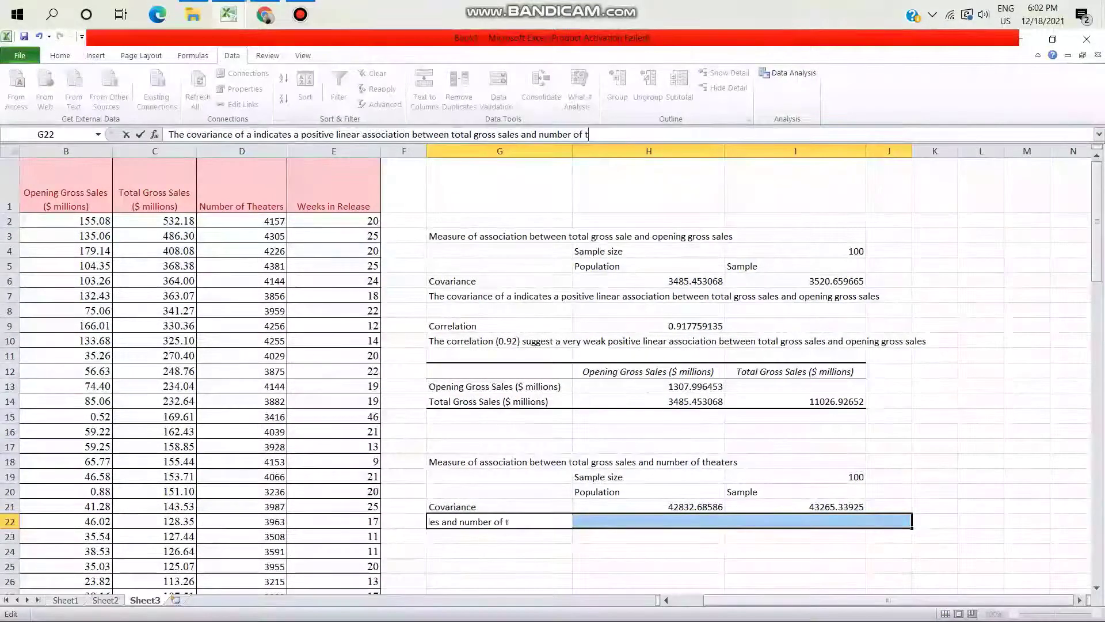
text(heaters)
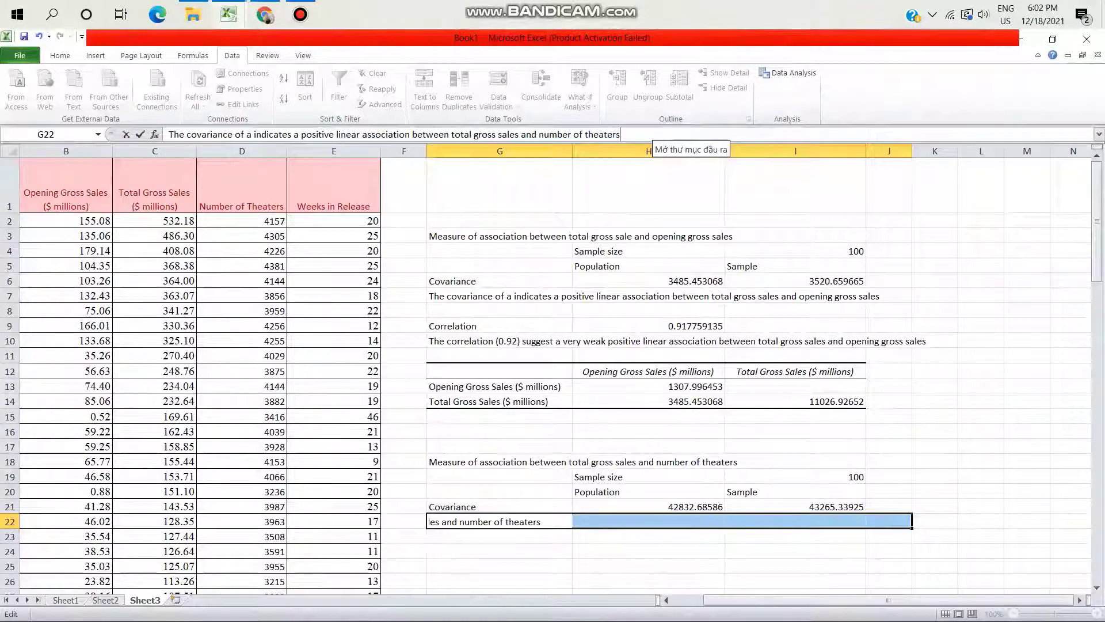
key(Return)
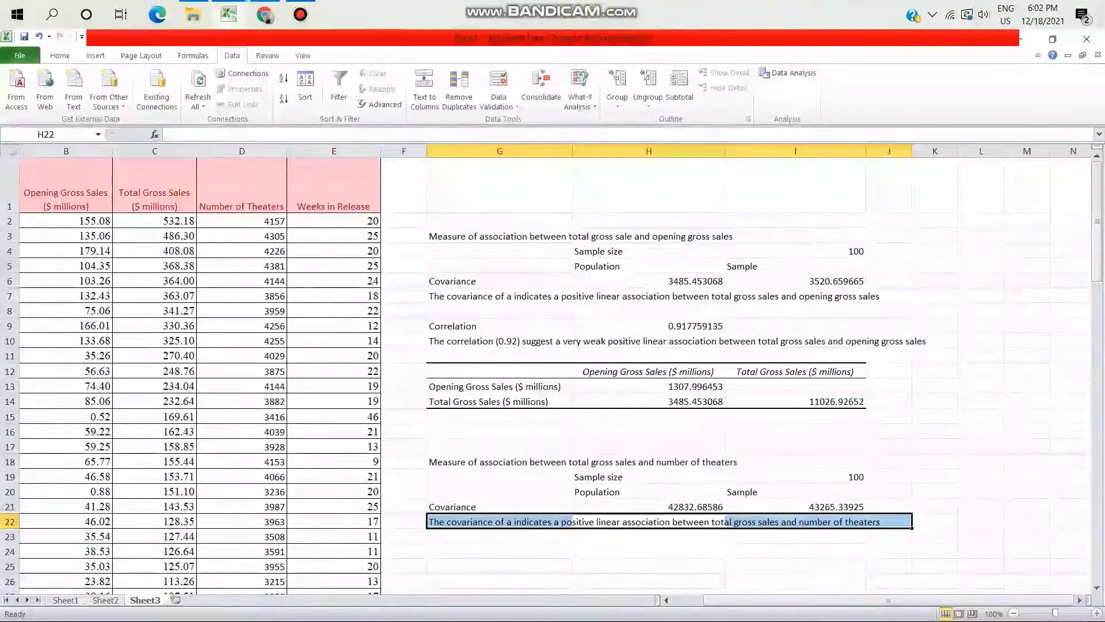
Enter the row label "Correlation" in G24
click(499, 551)
text(C)
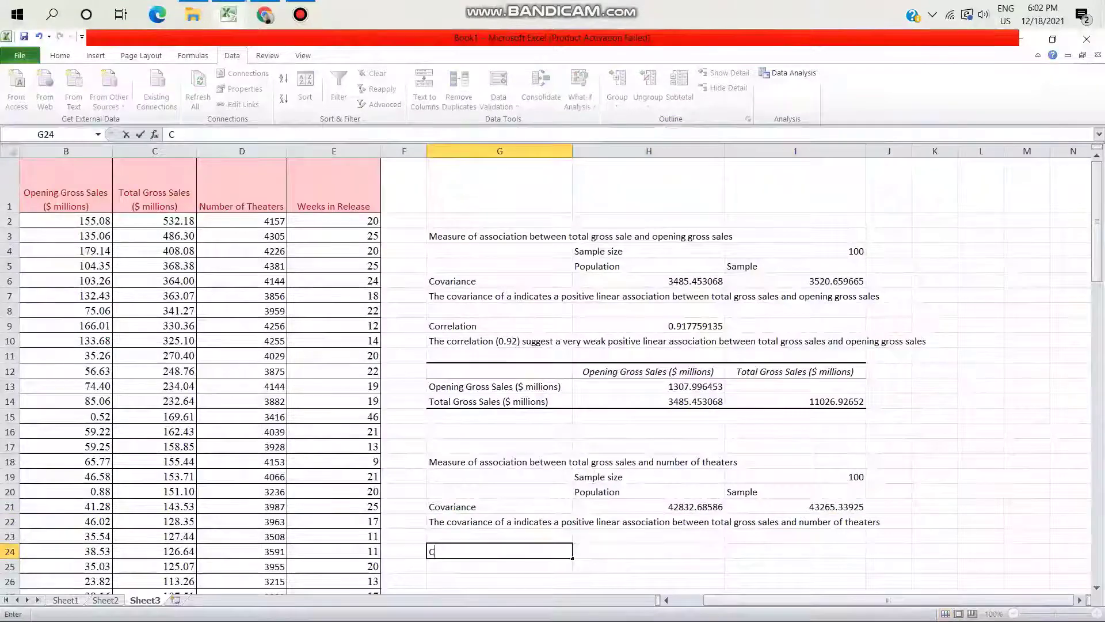
text(orrel)
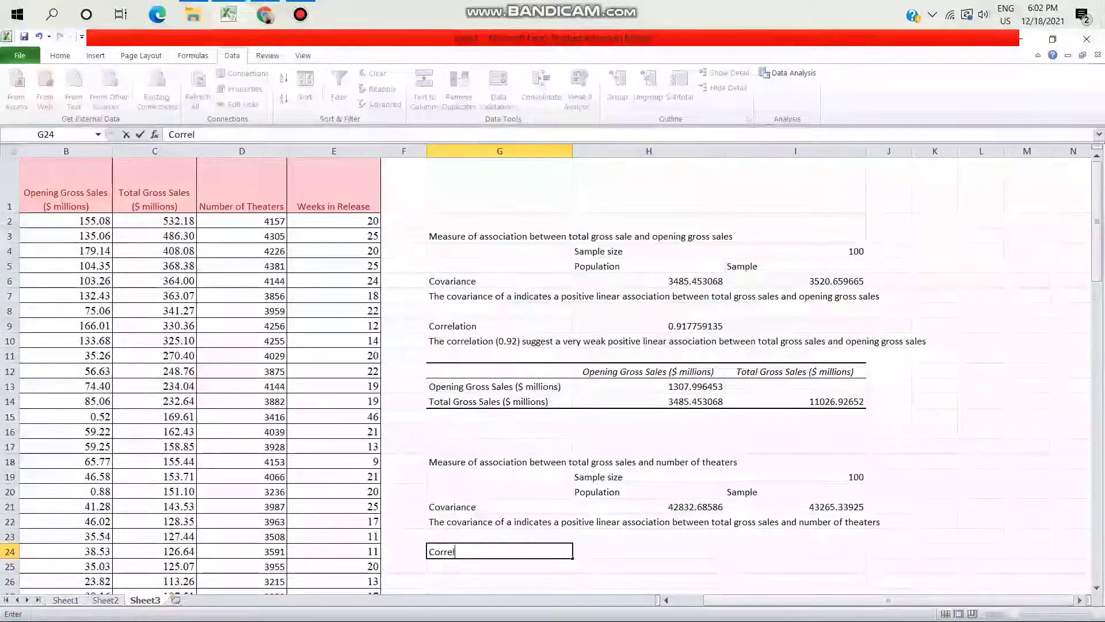
text(ation)
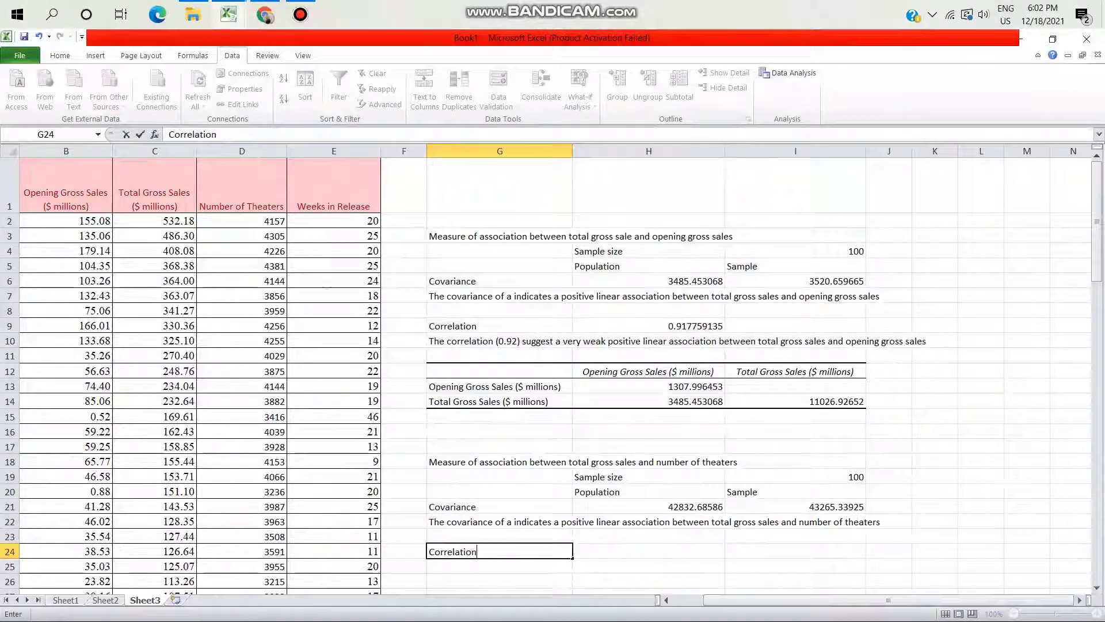
key(Tab)
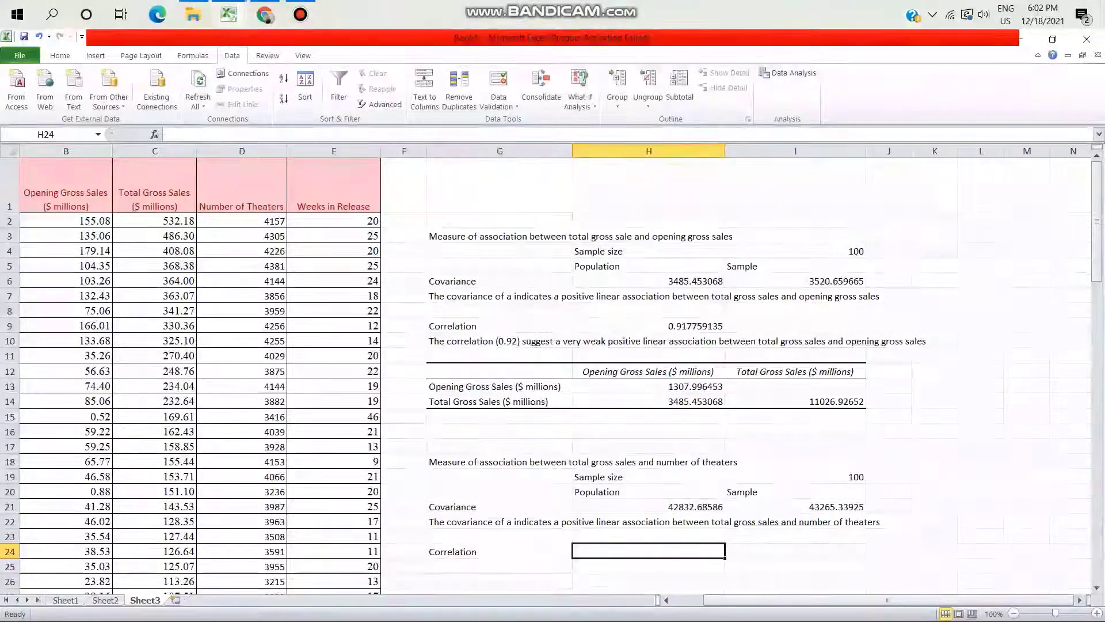
Calculate the correlation between total gross sales and number of theaters in H24 with =CORREL(C2:C101,D2:D101)
text(=cô)
text(r)
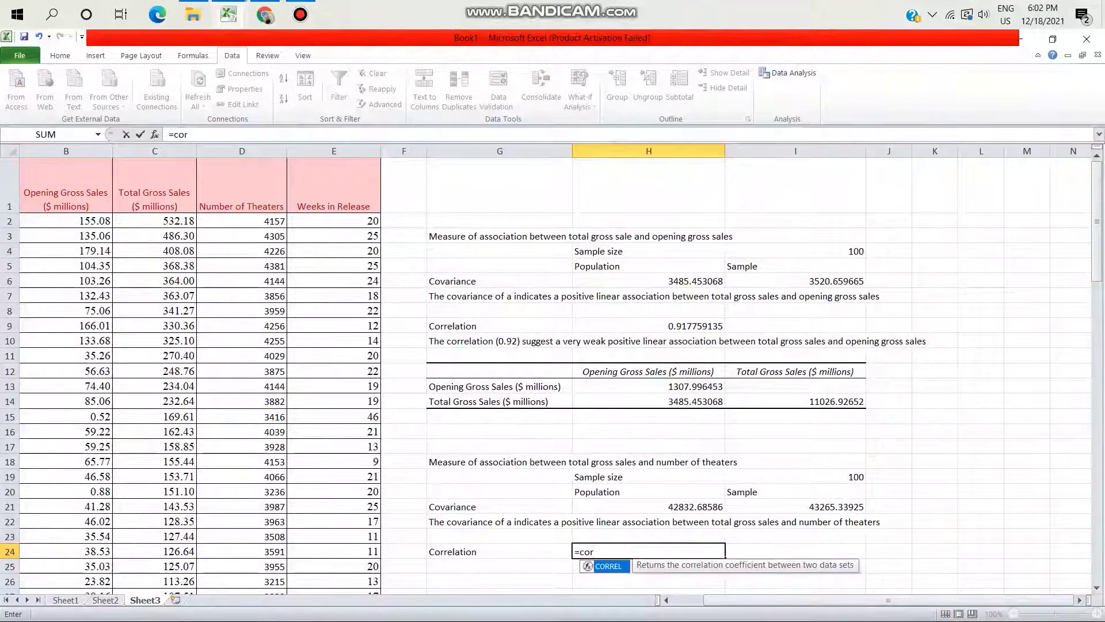
key(Tab)
text(c2)
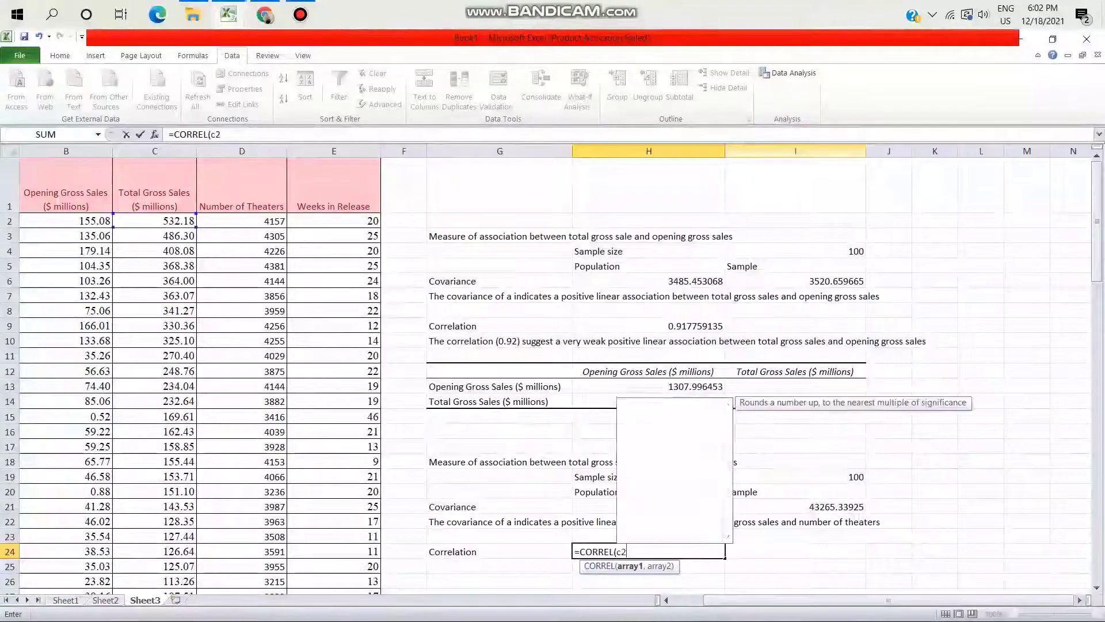
text(:c101)
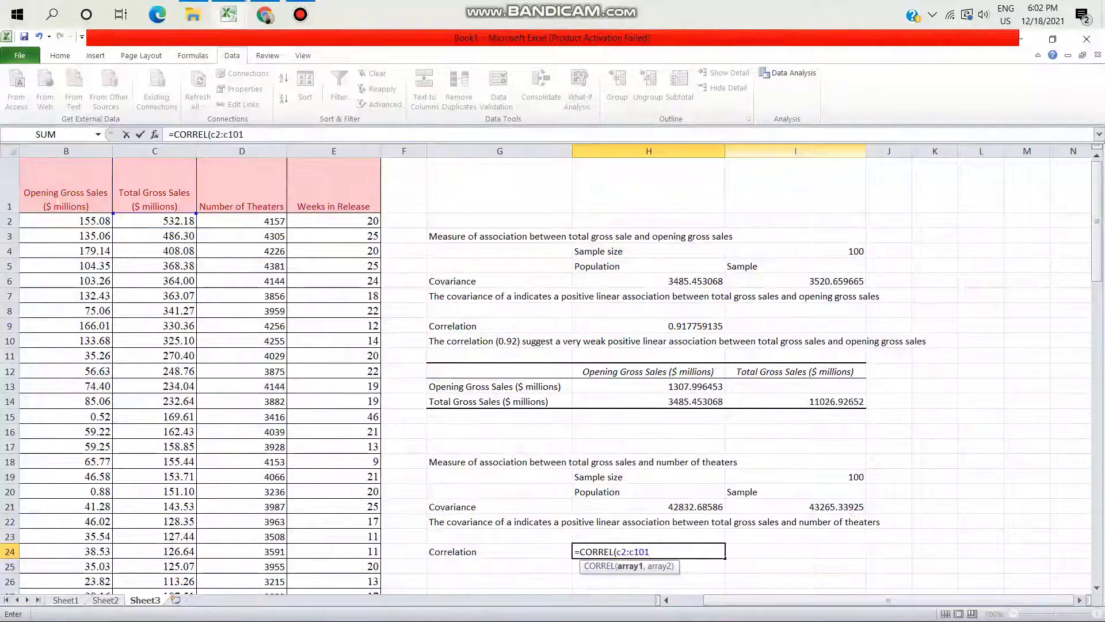
text(,d2:d101)
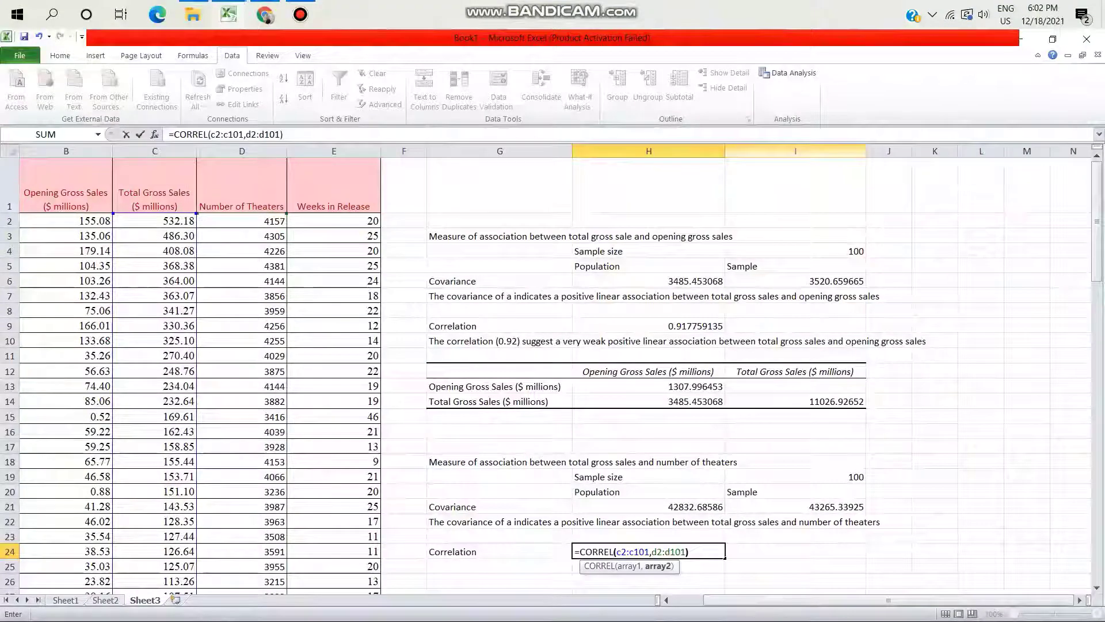
key(Return)
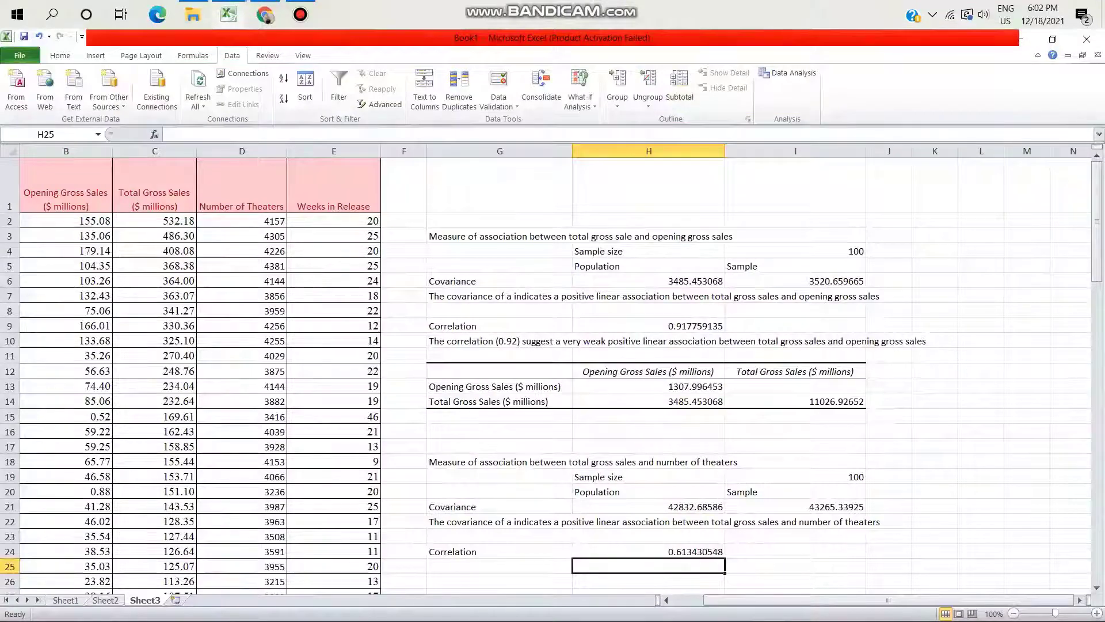
Copy the correlation interpretation sentence from G10 into G25
click(500, 341)
key(ctrl+c)
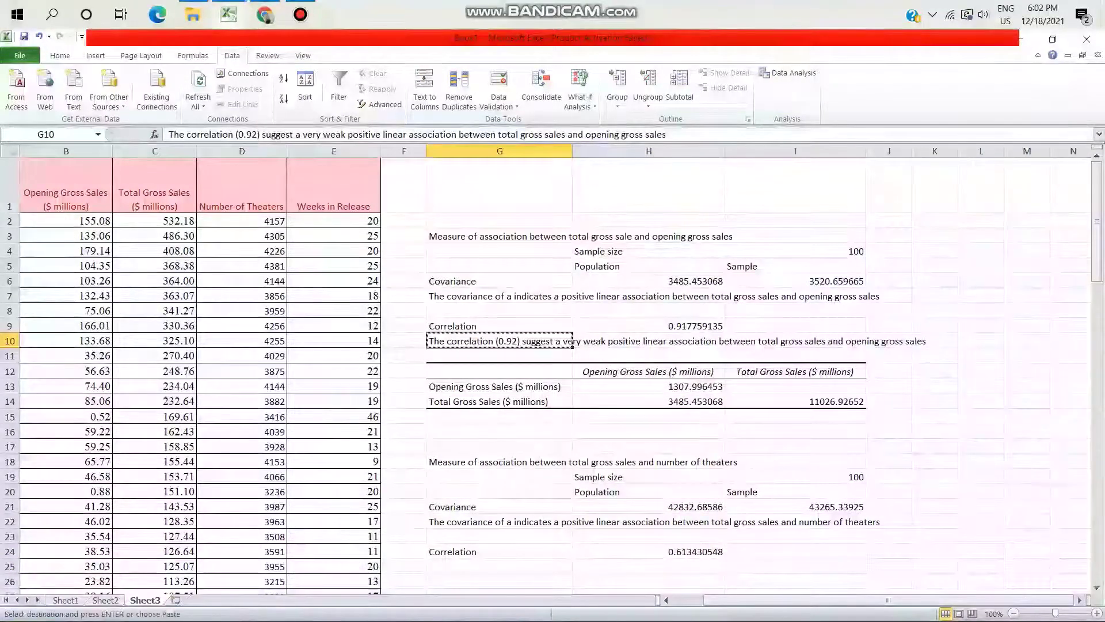
click(565, 566)
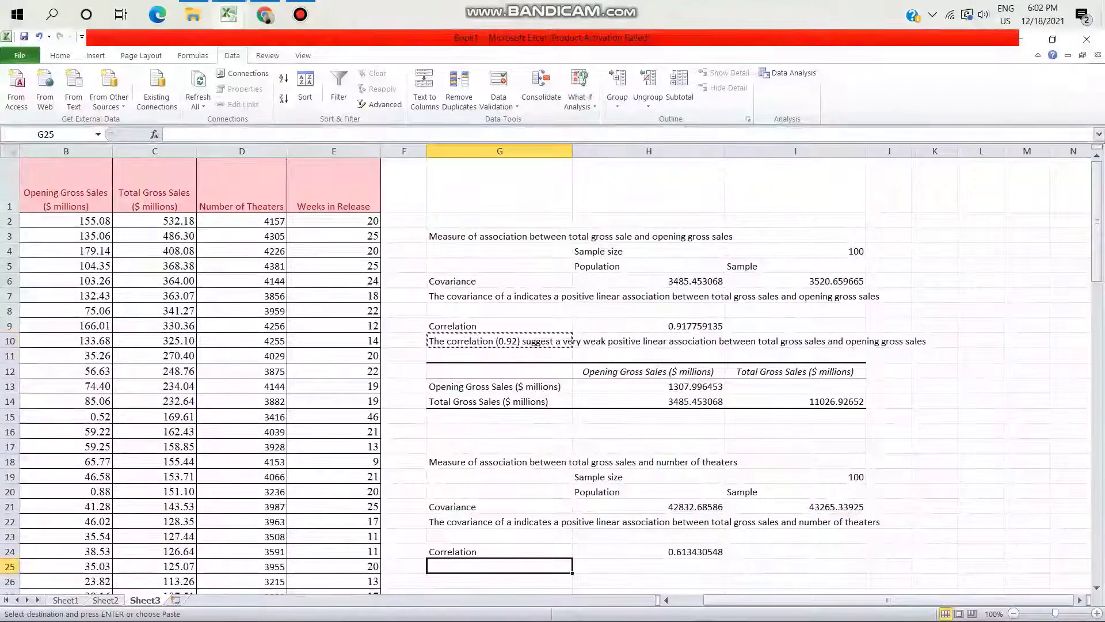
key(ctrl+v)
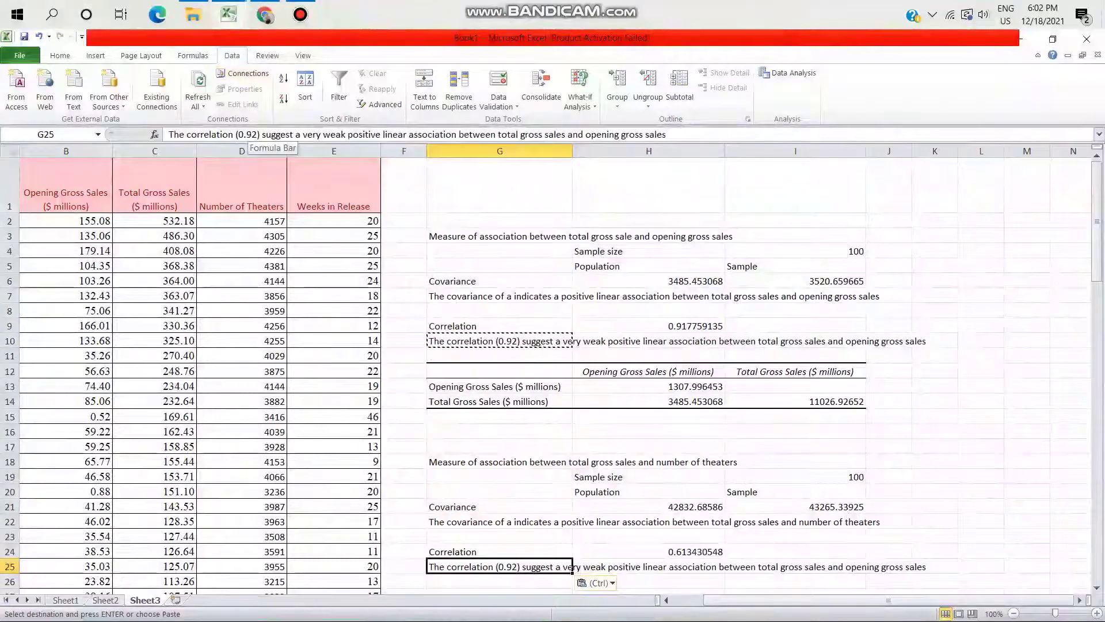
Change the coefficient in parentheses in the G25 sentence to 0.61
click(257, 135)
key(BackSpace)
key(BackSpace)
key(BackSpace)
key(BackSpace)
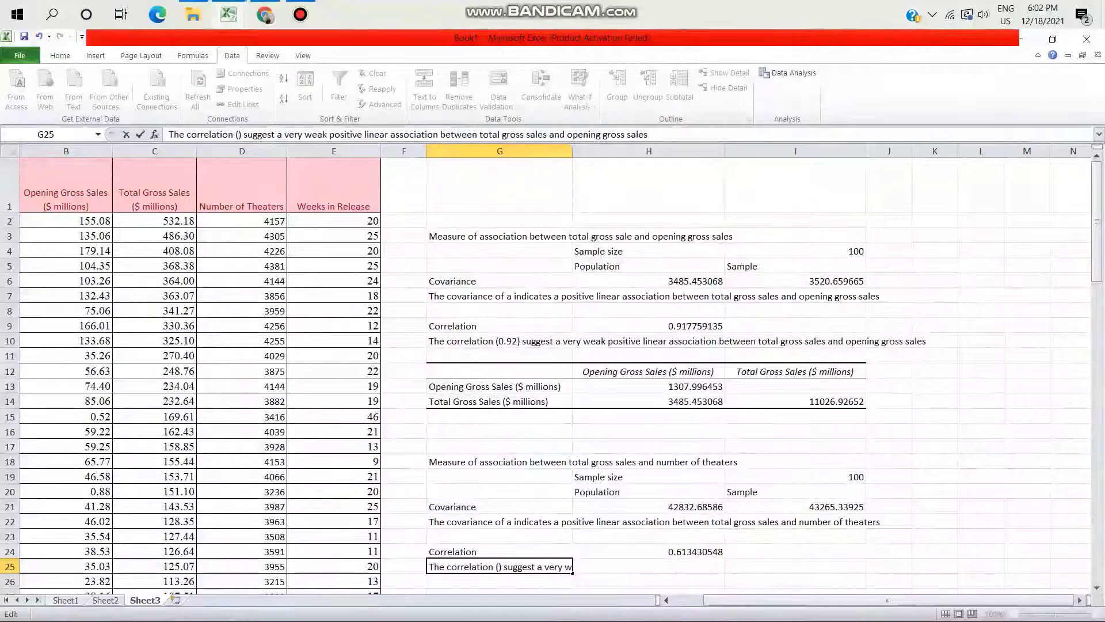
text(0.)
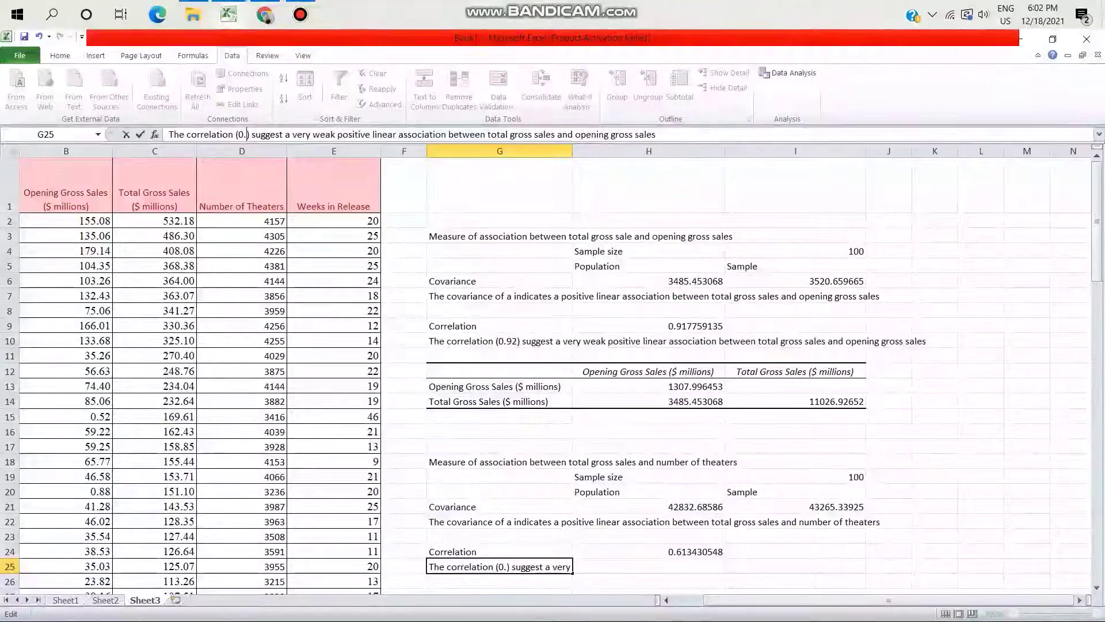
text(61)
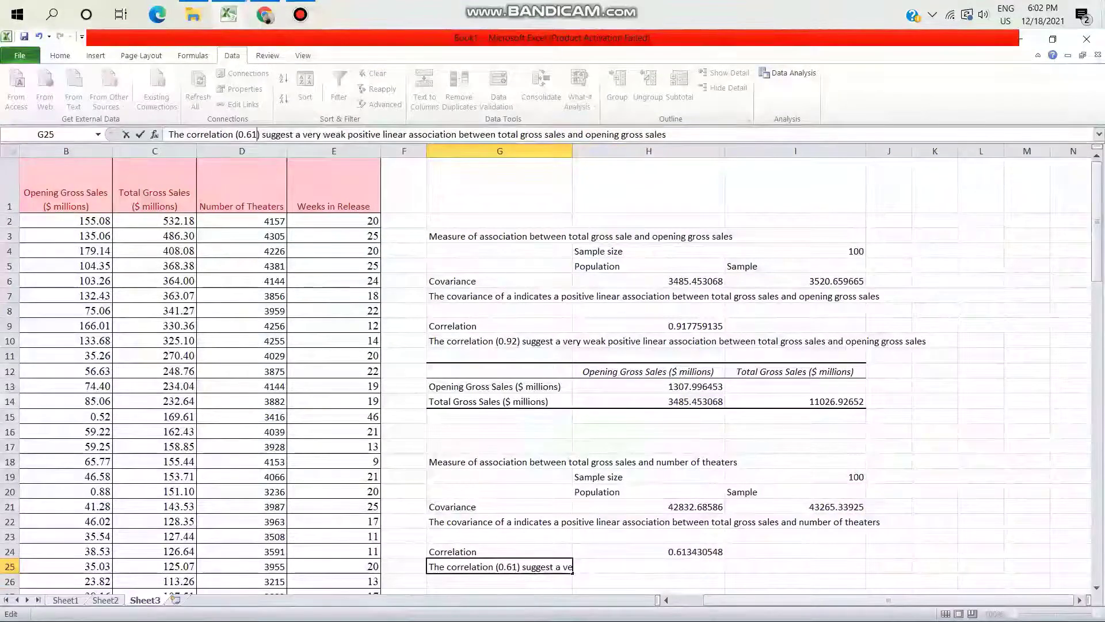
Replace "opening gross sales" at the end of the G25 sentence with "number of theaters" and commit the entry
key(End)
key(BackSpace)
key(BackSpace)
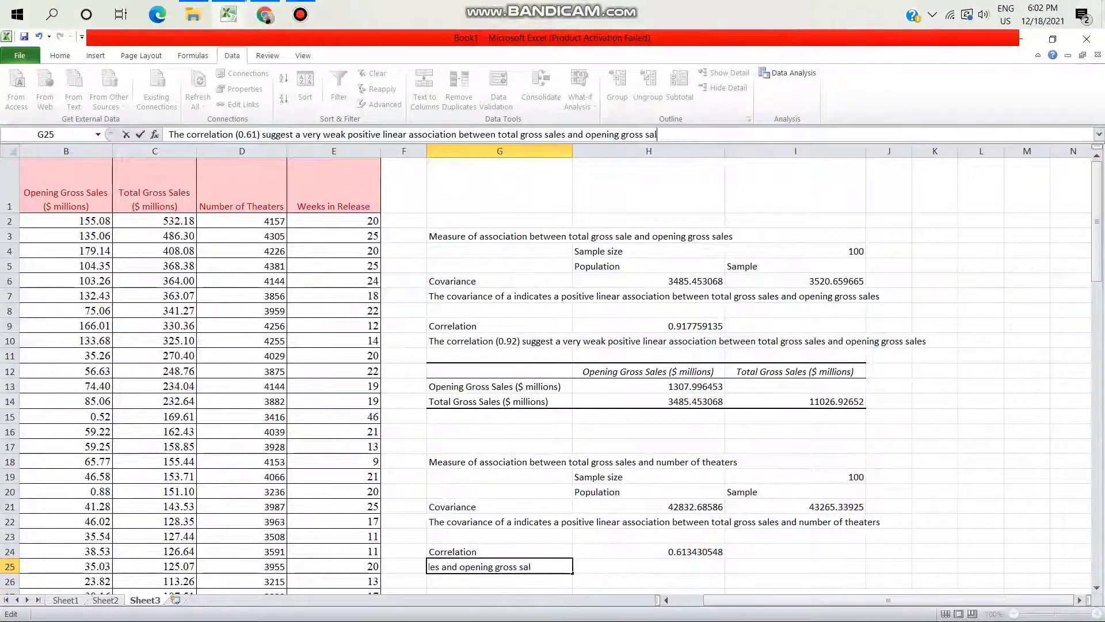
key(BackSpace)
key(BackSpace)
key(BackSpace)
key(BackSpace)
key(BackSpace)
key(BackSpace)
key(BackSpace)
key(BackSpace)
key(BackSpace)
key(BackSpace)
key(BackSpace)
key(BackSpace)
key(BackSpace)
key(BackSpace)
key(BackSpace)
key(BackSpace)
key(BackSpace)
text(n)
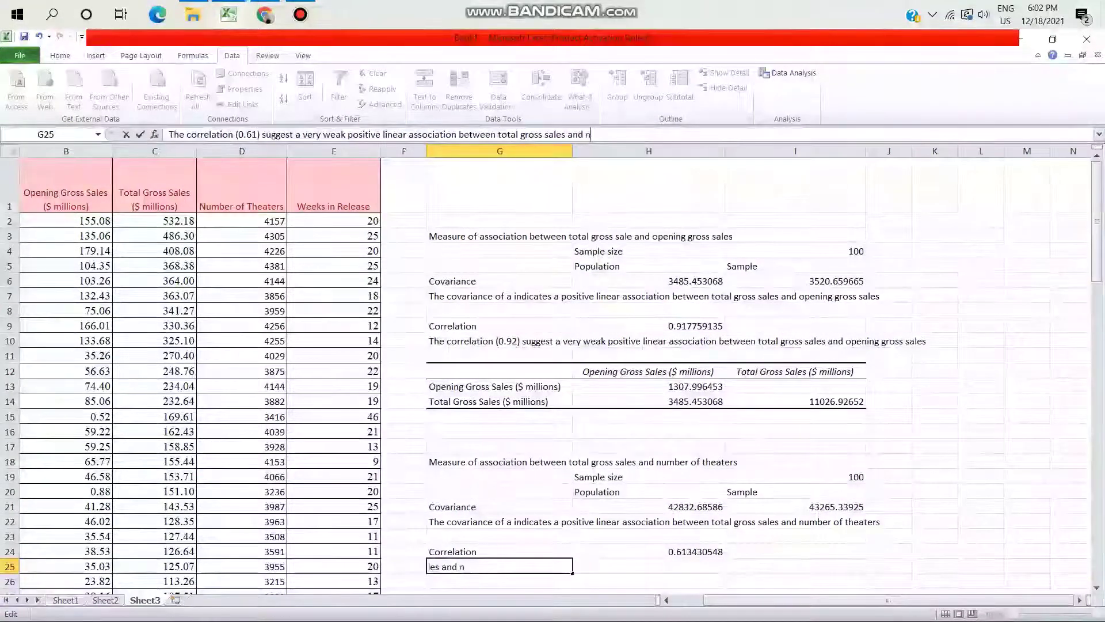
text(umbe)
text(r )
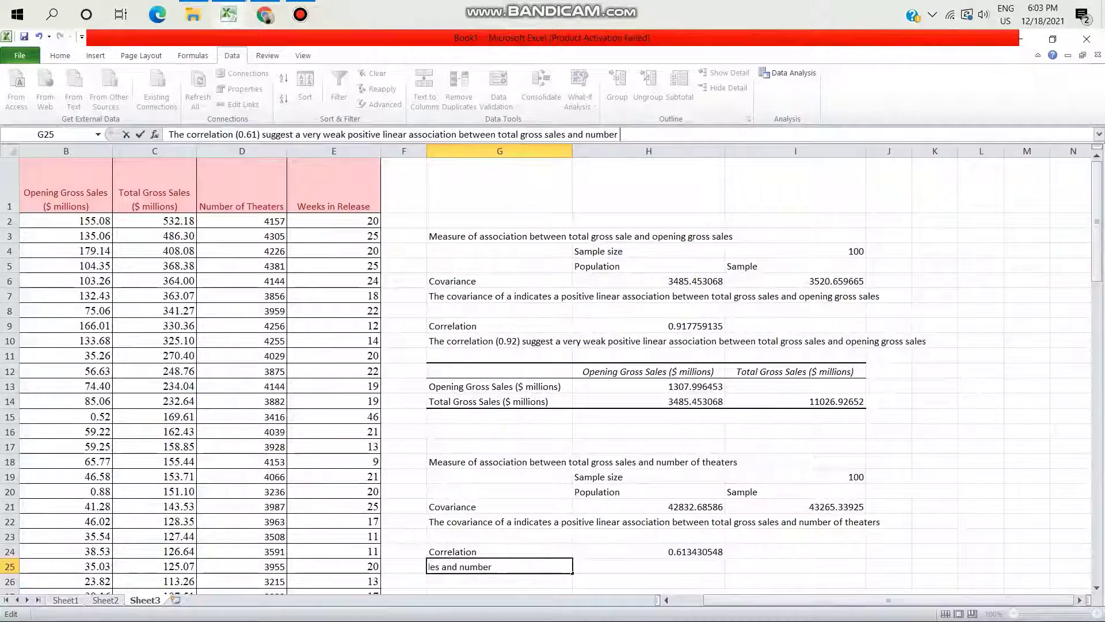
text(of t)
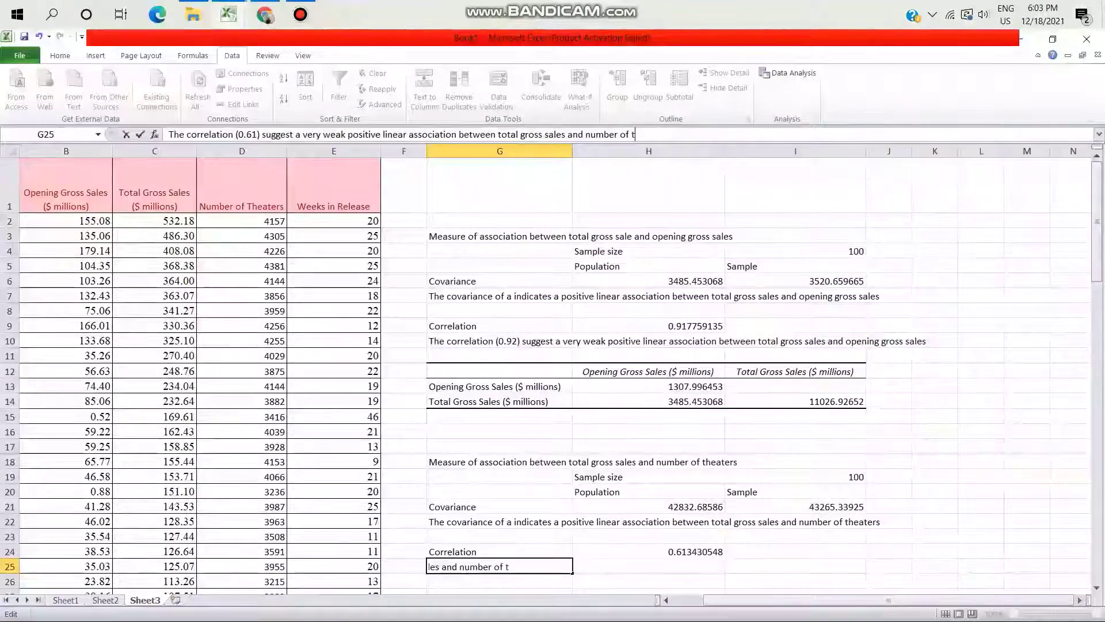
text(heaters)
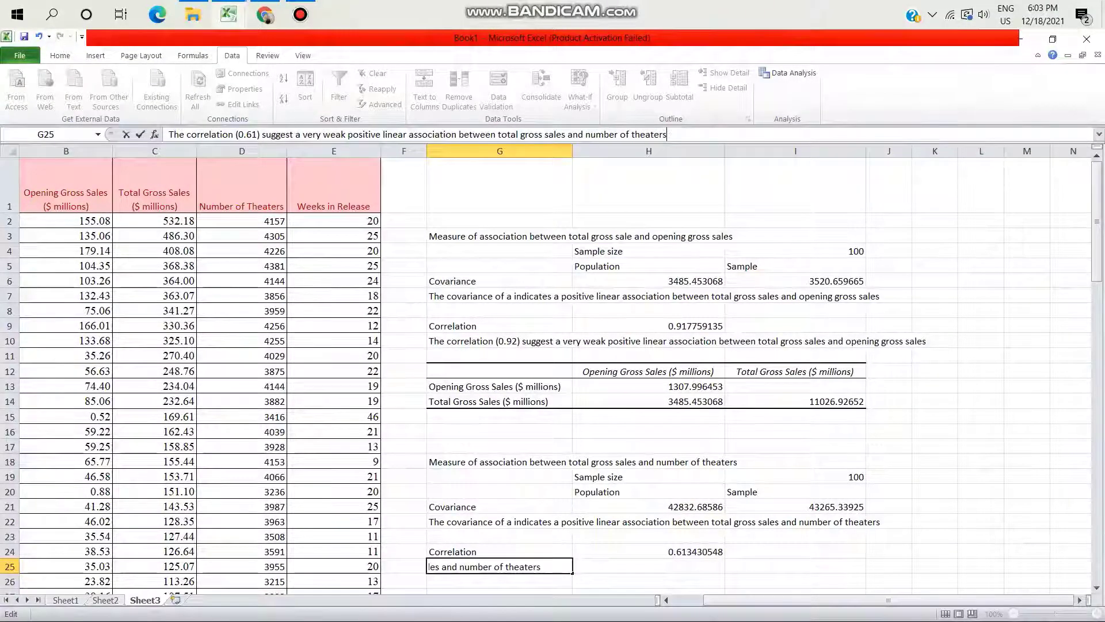
key(Return)
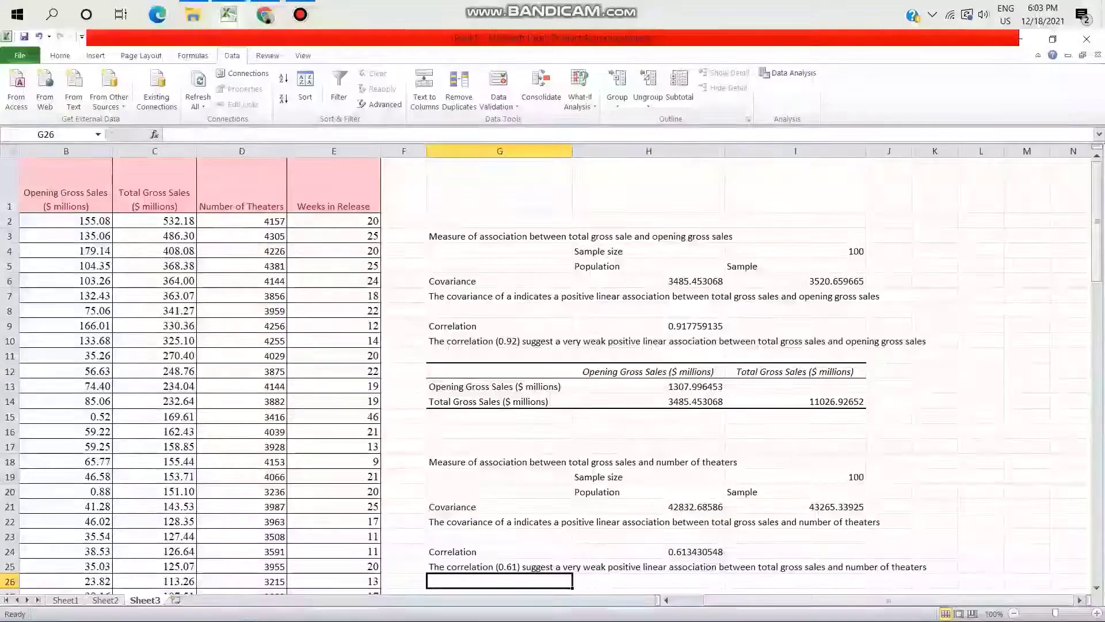
Start the Covariance data analysis tool and set its input range to $C$1:$D$101
scroll(544, 374, down, 2)
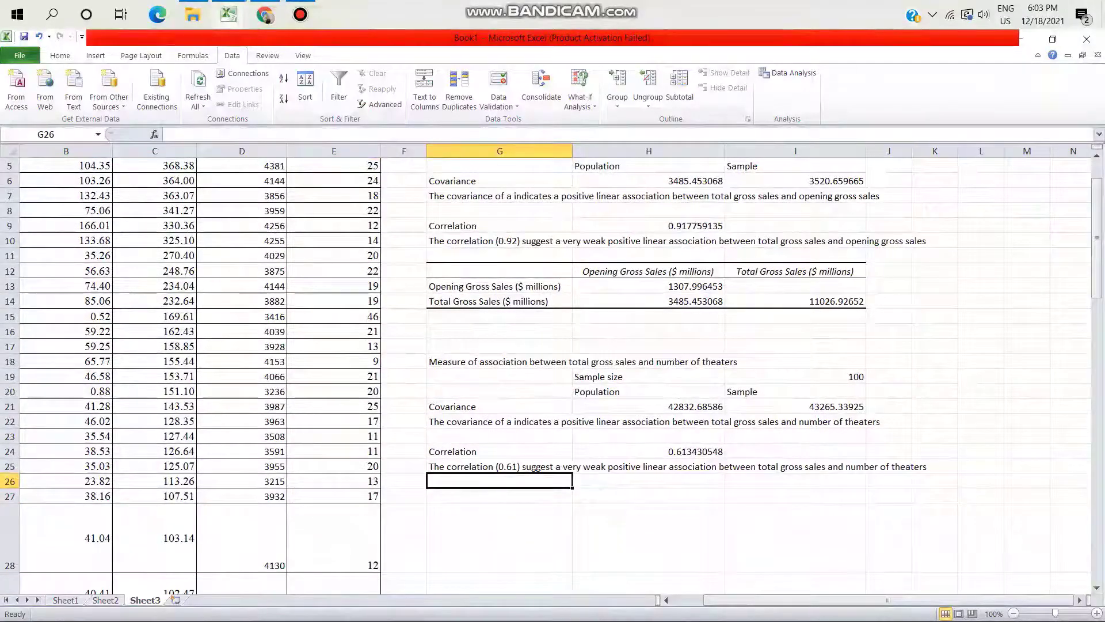
click(500, 496)
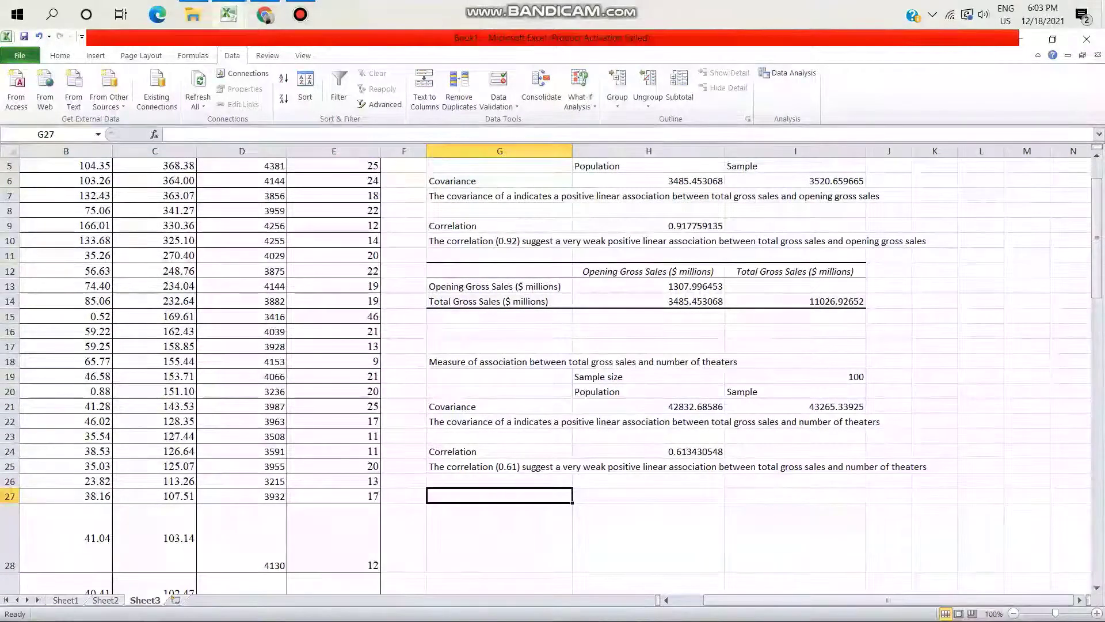
click(789, 73)
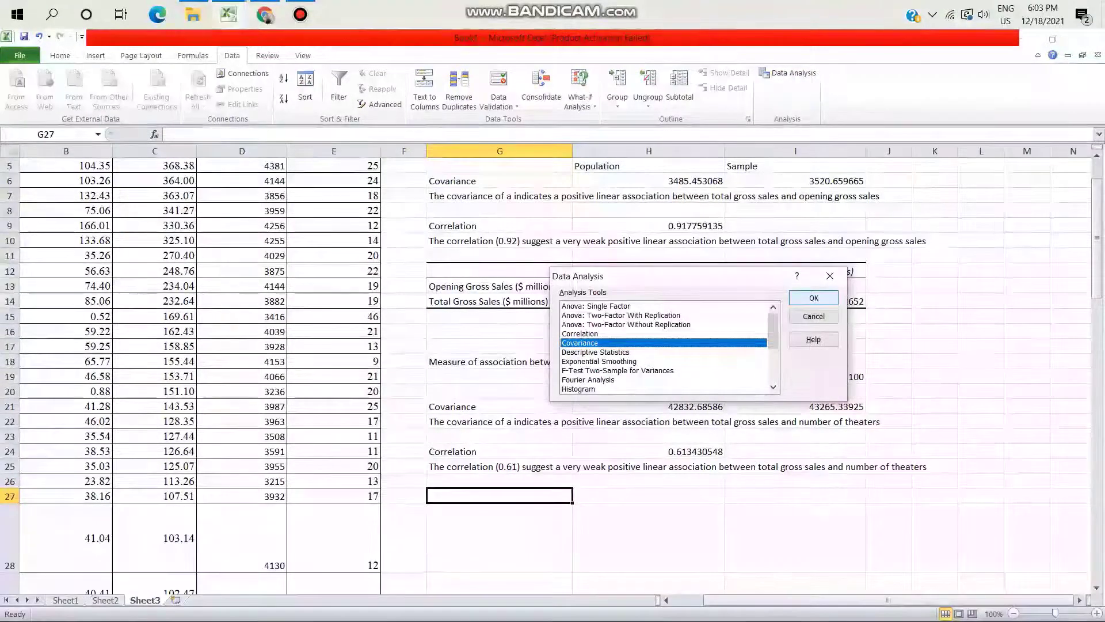
click(813, 298)
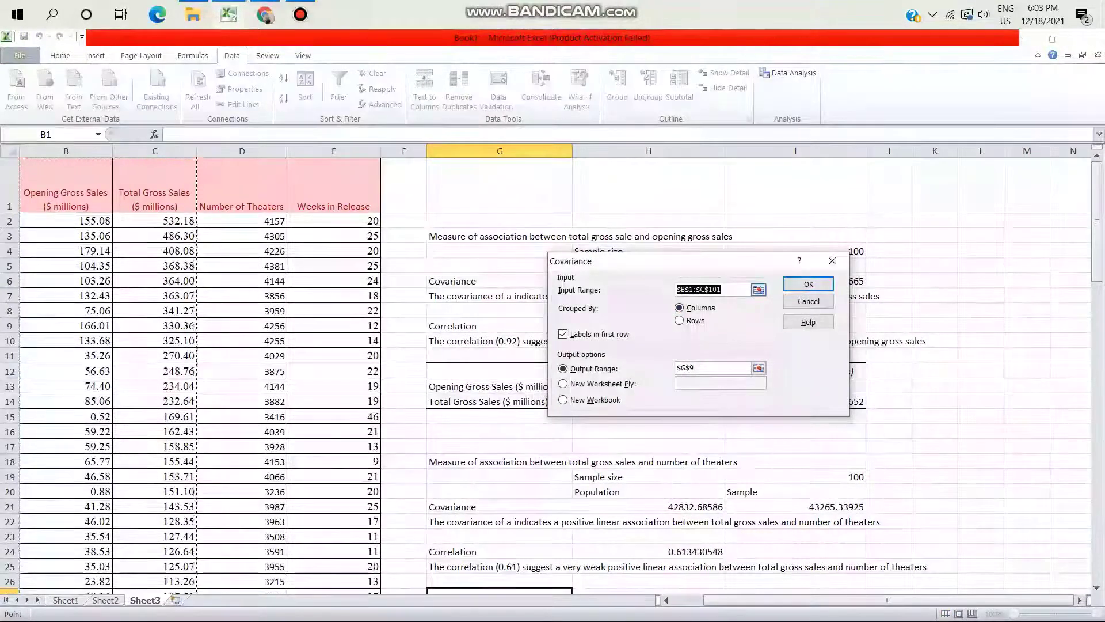
key(BackSpace)
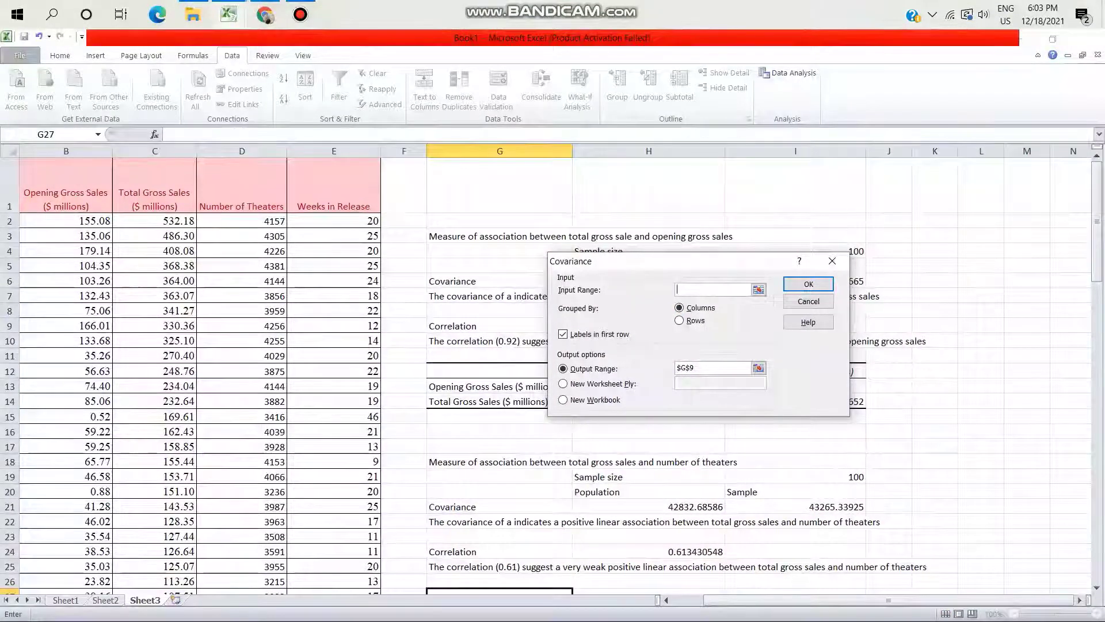
drag(155, 196, 286, 575)
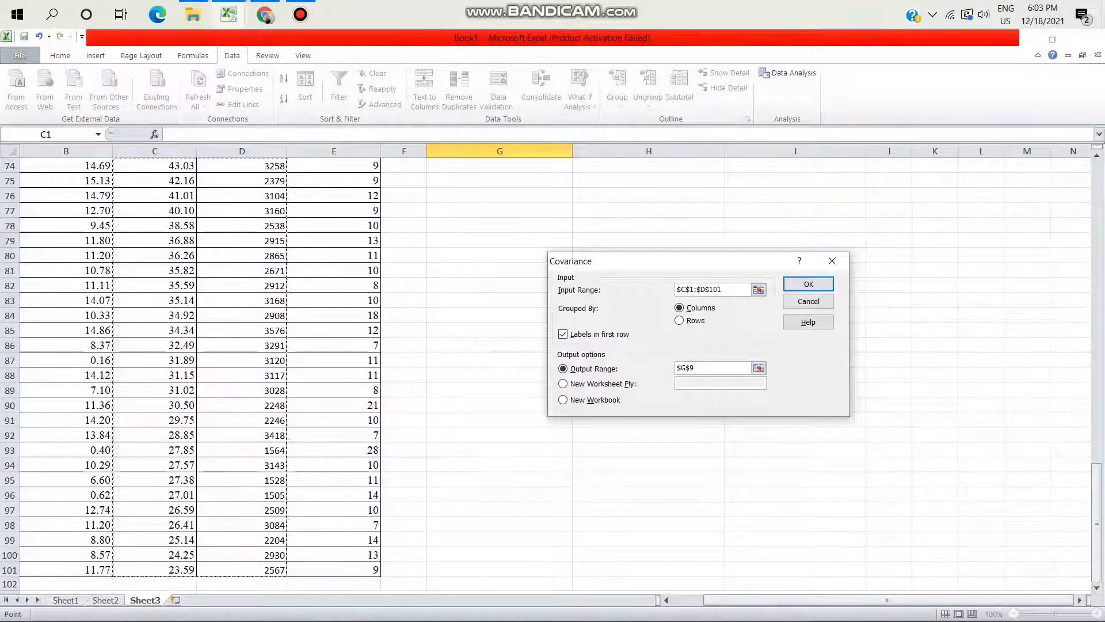
Set the covariance output range to $G$27 and generate the covariance table
click(719, 368)
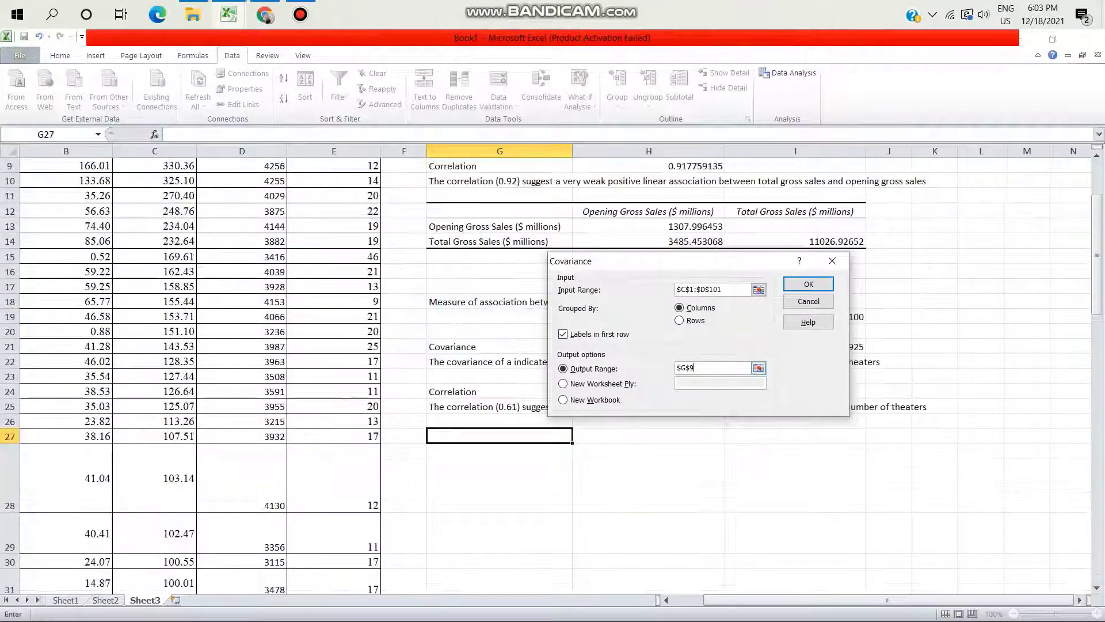
key(BackSpace)
key(BackSpace)
key(BackSpace)
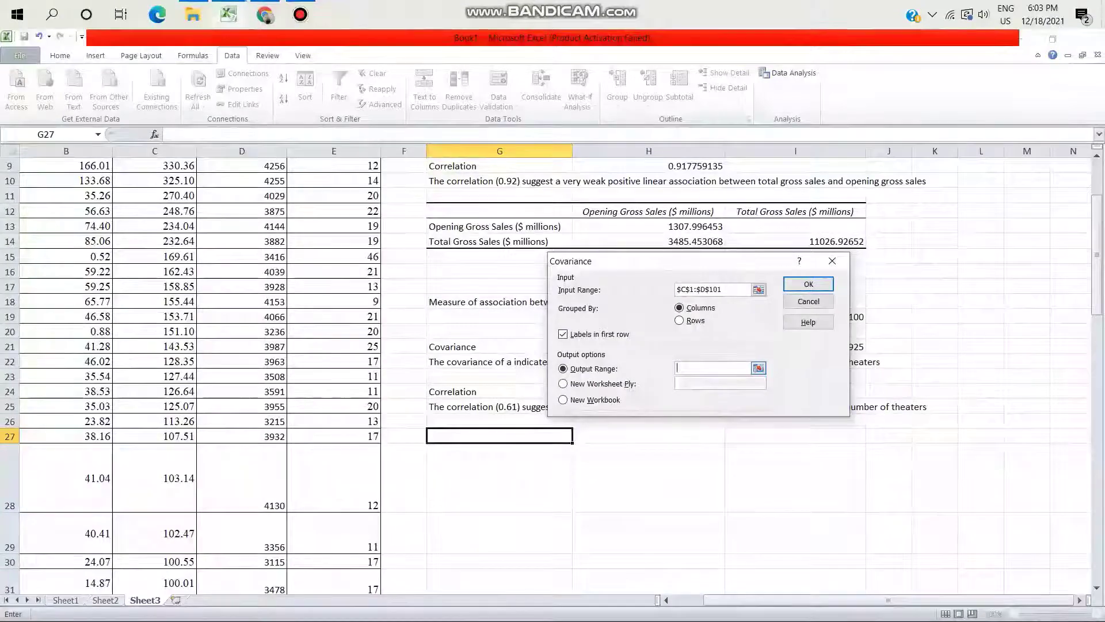
click(499, 436)
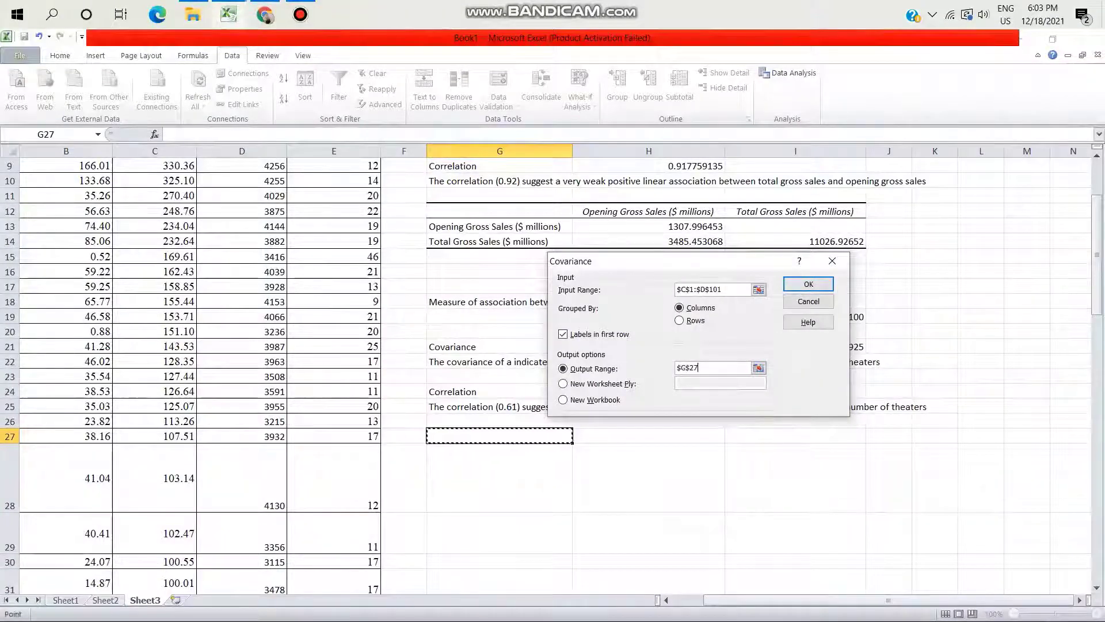
click(809, 284)
key(Return)
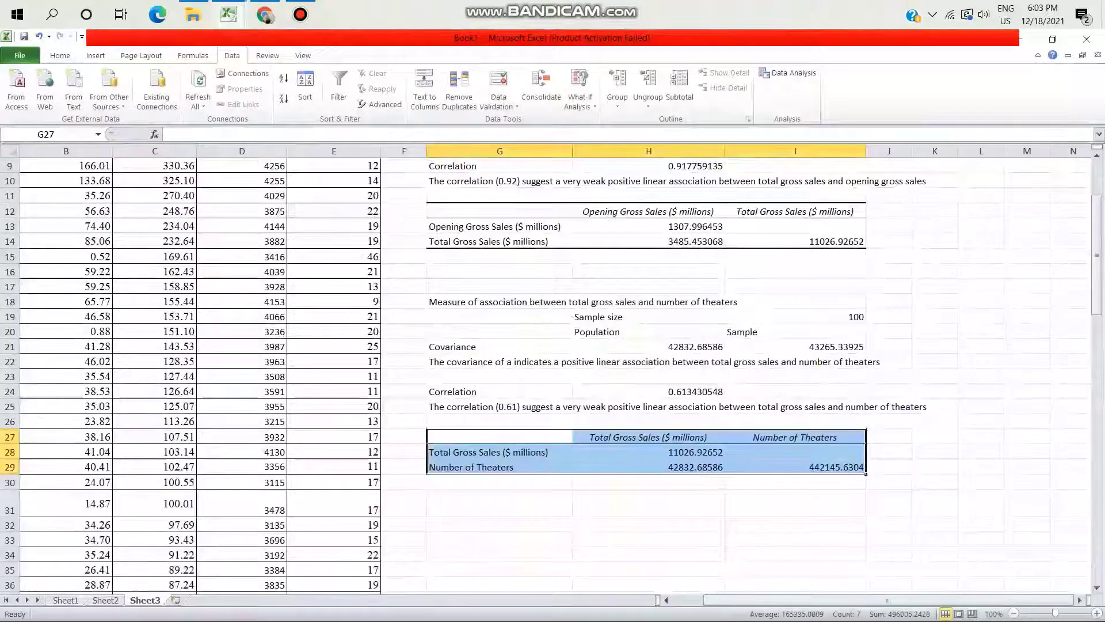
click(649, 503)
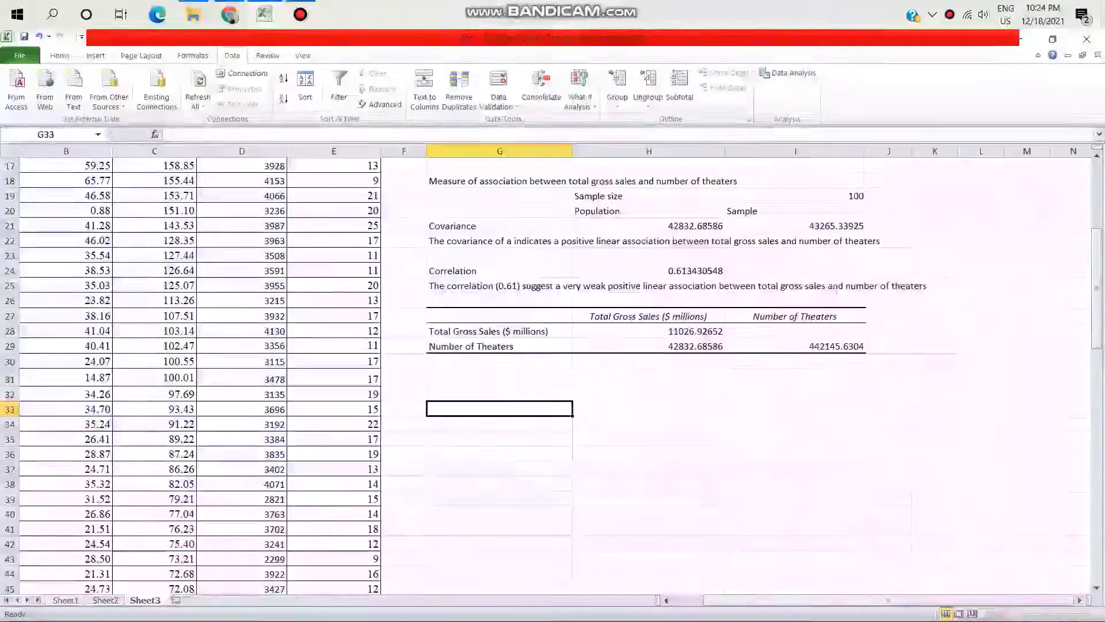
Enter the section heading "Measure of association between total gross sales and weeks in release" in G33
text(Mea)
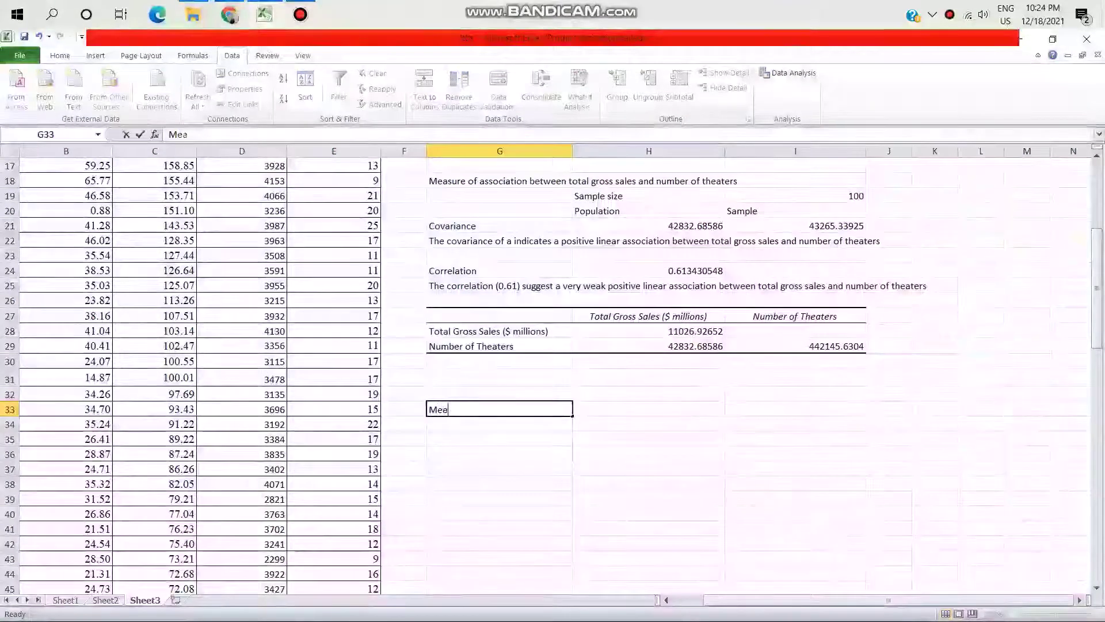
text(sure o)
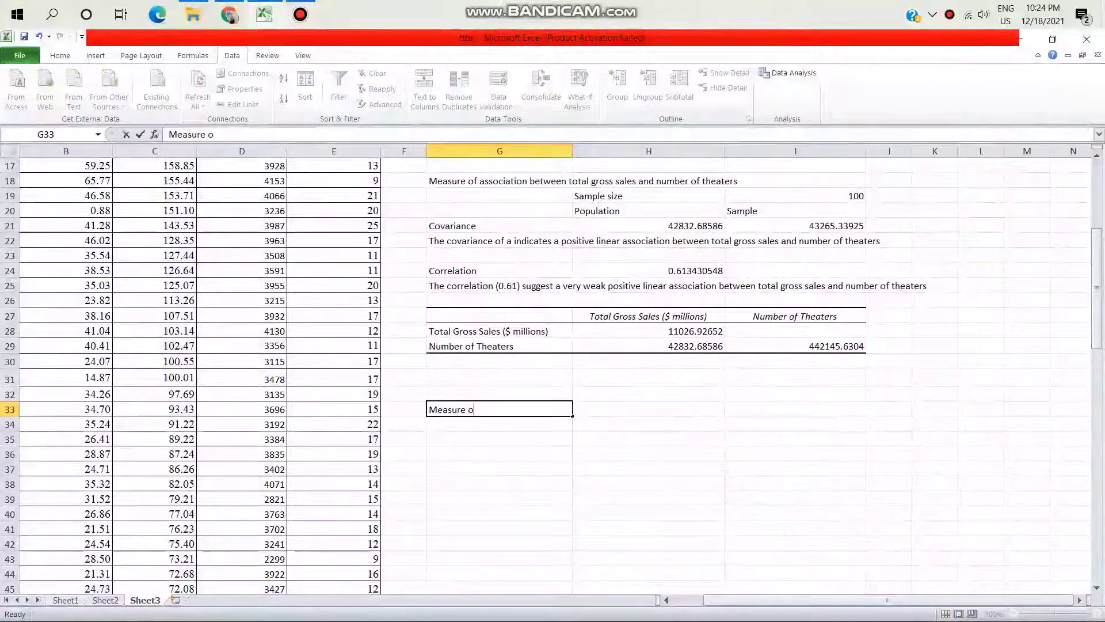
text(f a)
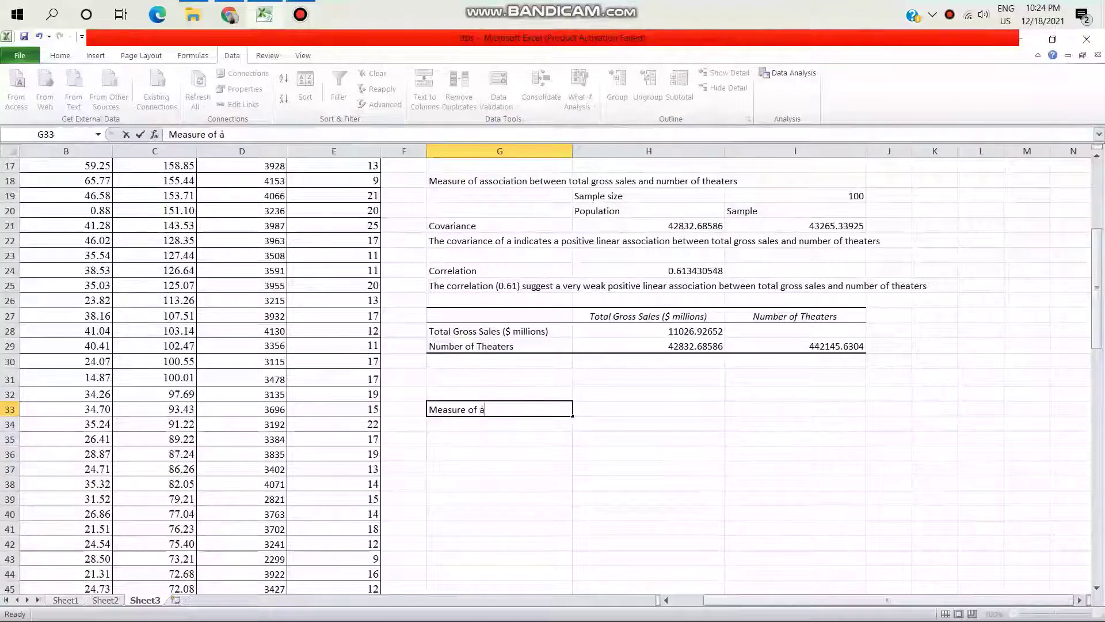
text(ssociat)
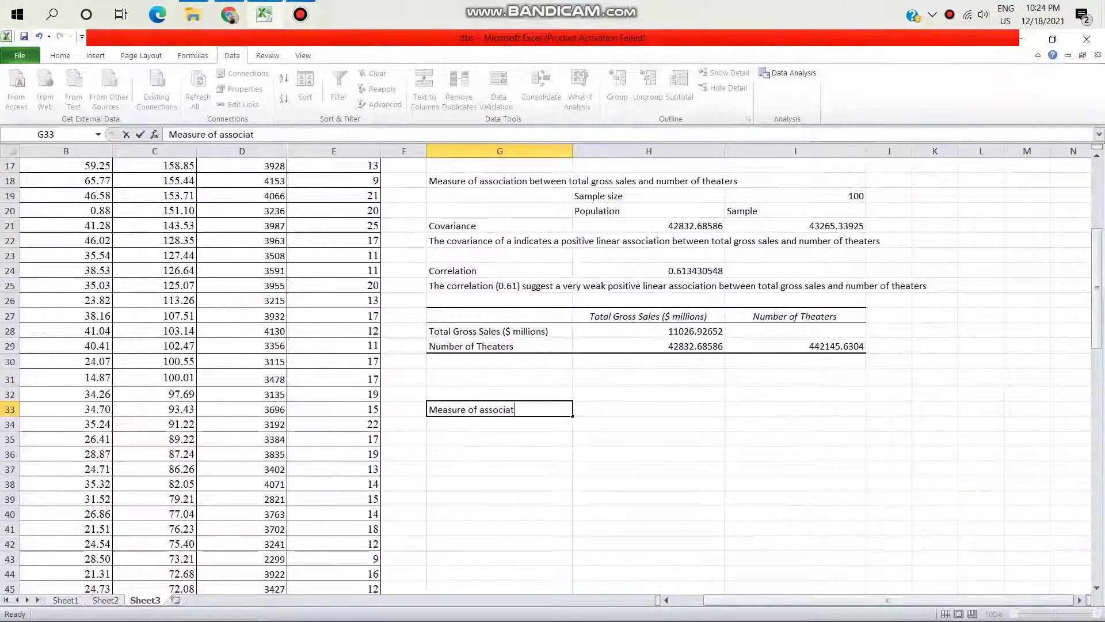
text(ion bet)
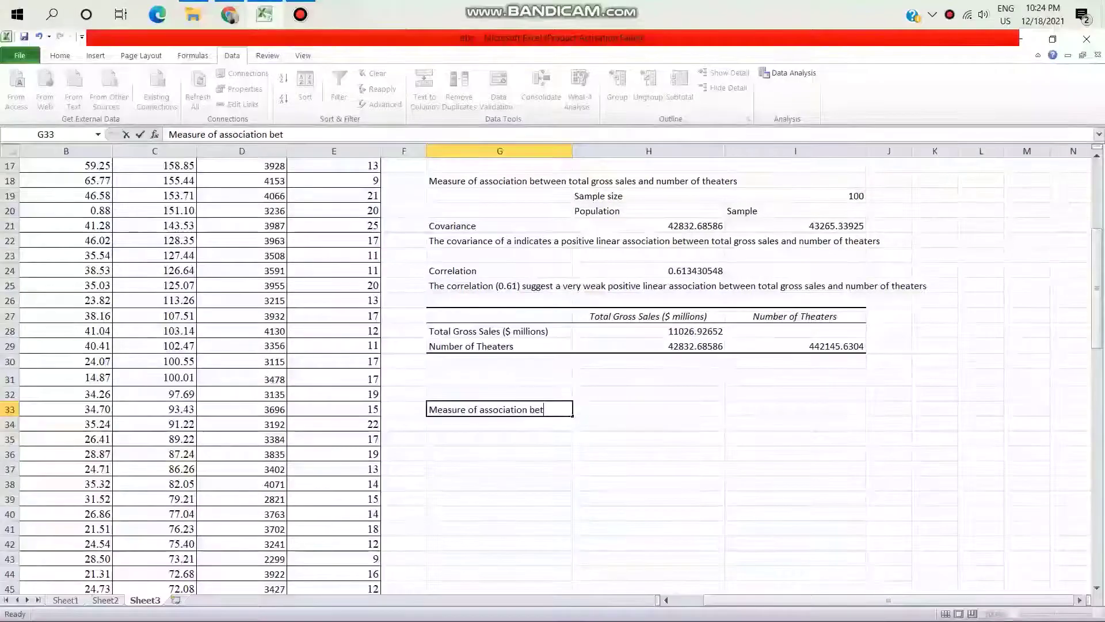
text(ween)
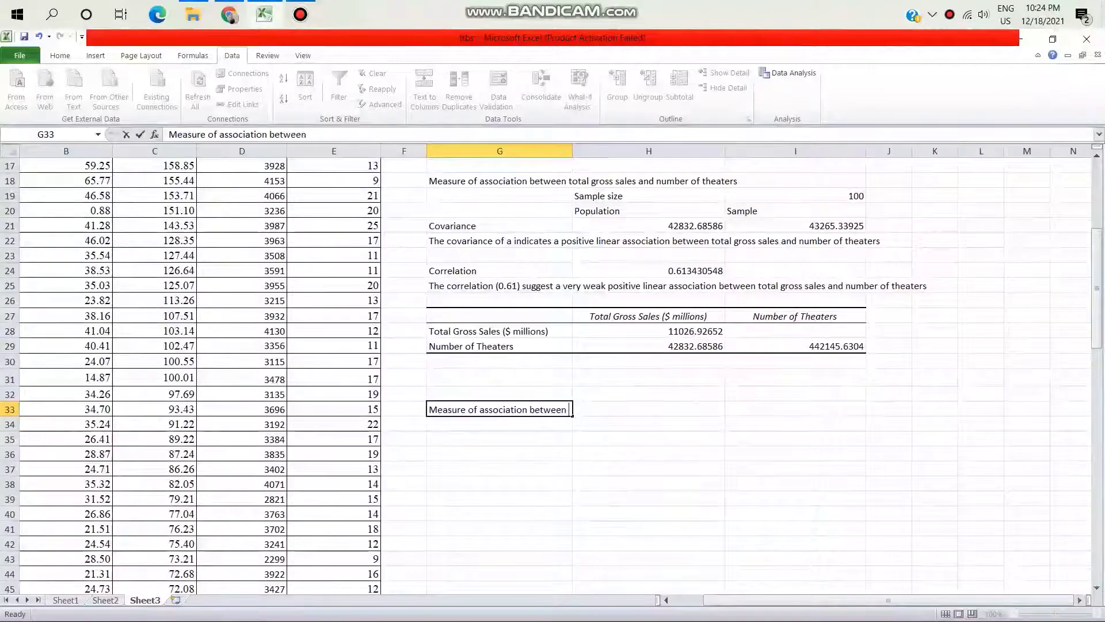
text( toal gross)
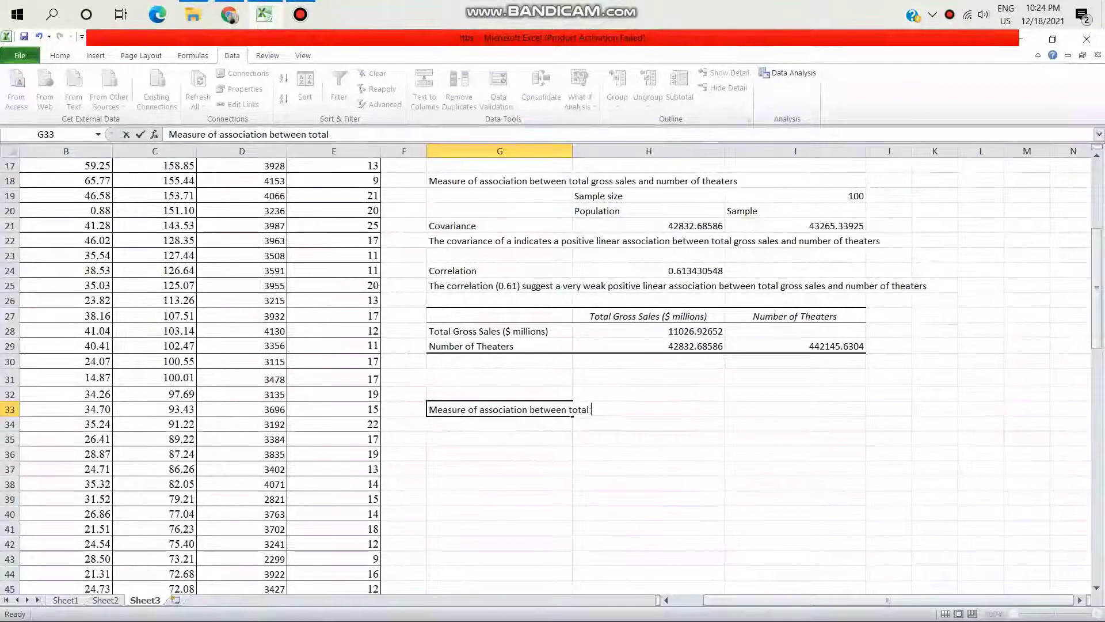
text( sal)
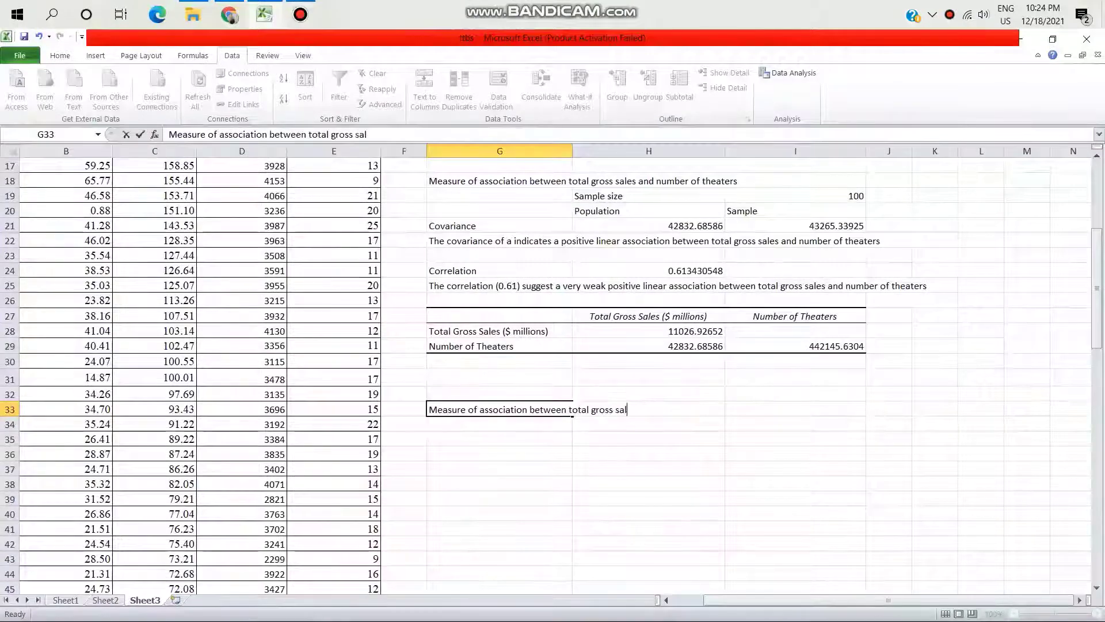
text(e an)
key(BackSpace)
key(BackSpace)
key(BackSpace)
text(s)
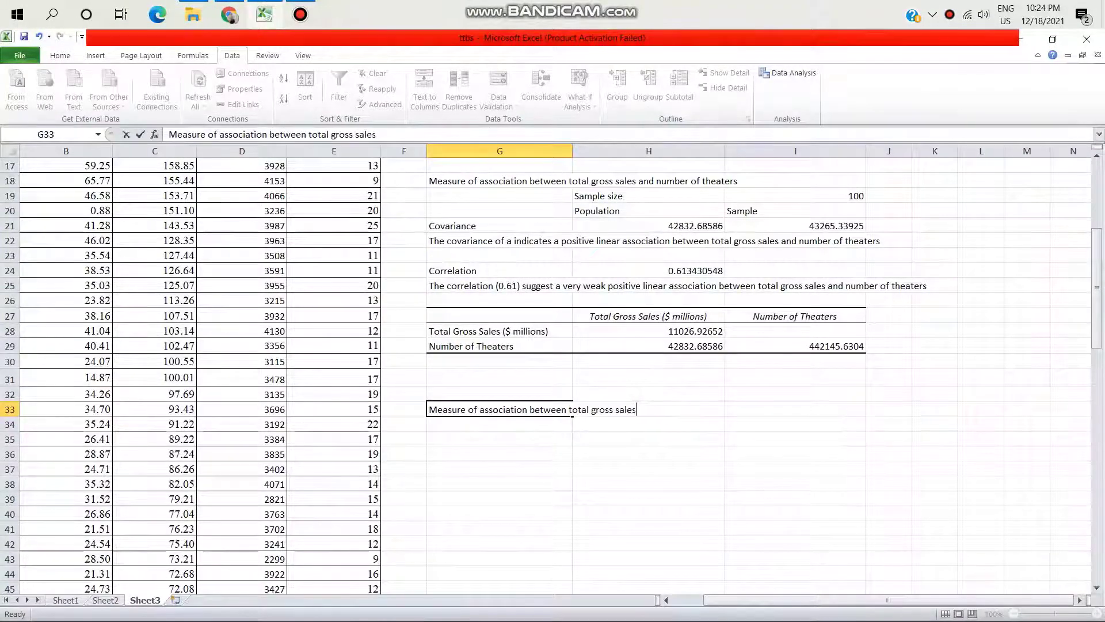
text( and we)
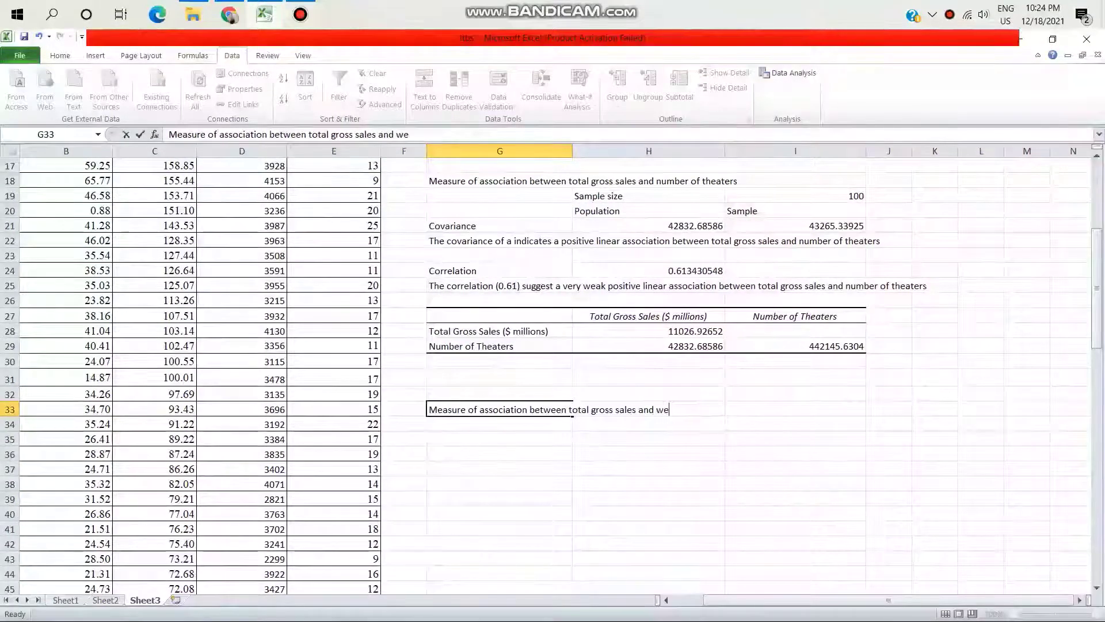
text(eks in )
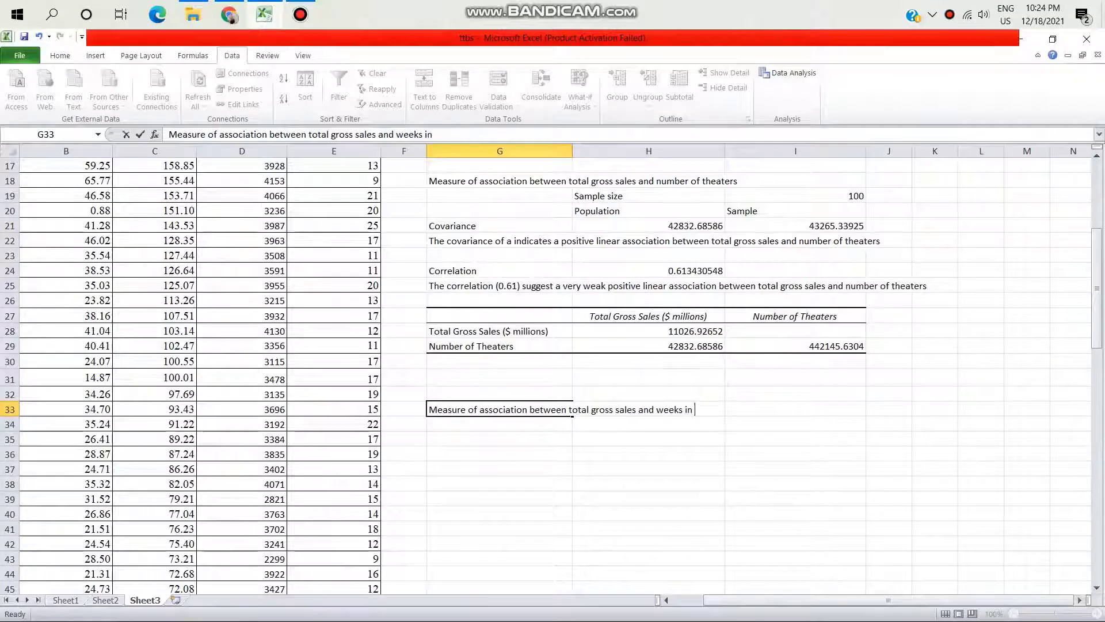
text(release)
key(Return)
Add the label "Sample size" in H34 with the value 100 in I34
key(Right)
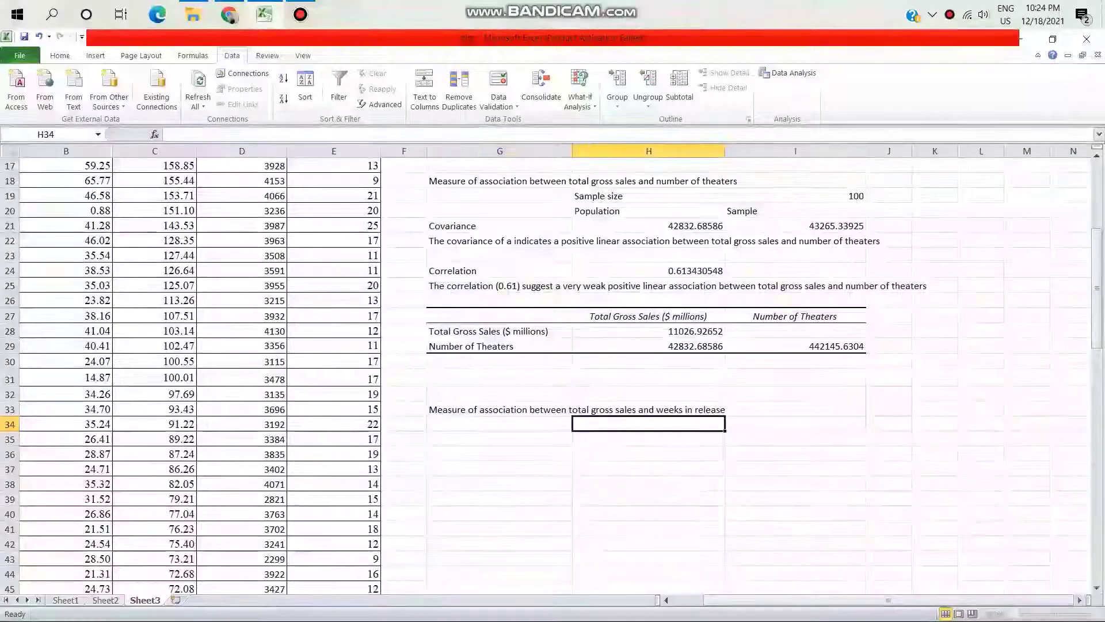
text(Sample si)
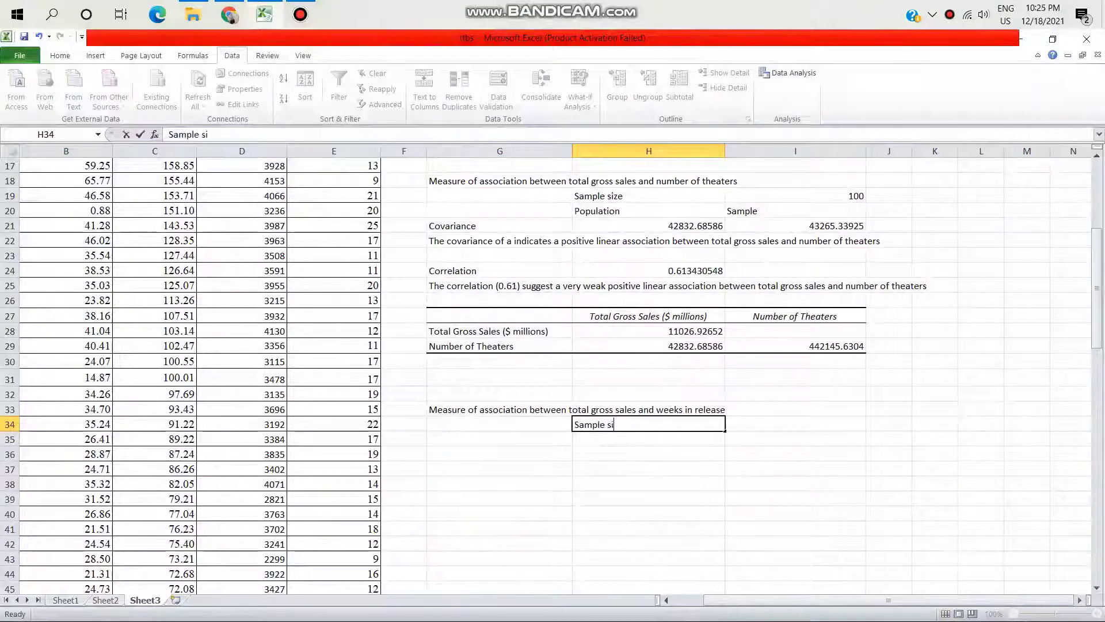
key(BackSpace)
text(ize)
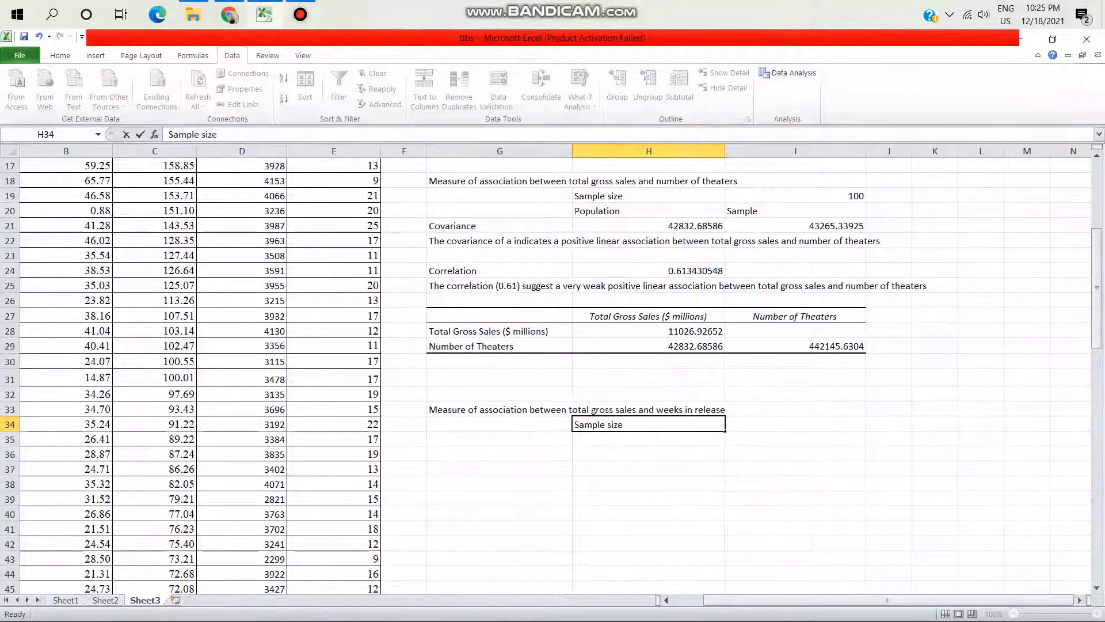
key(Tab)
text(100)
key(Return)
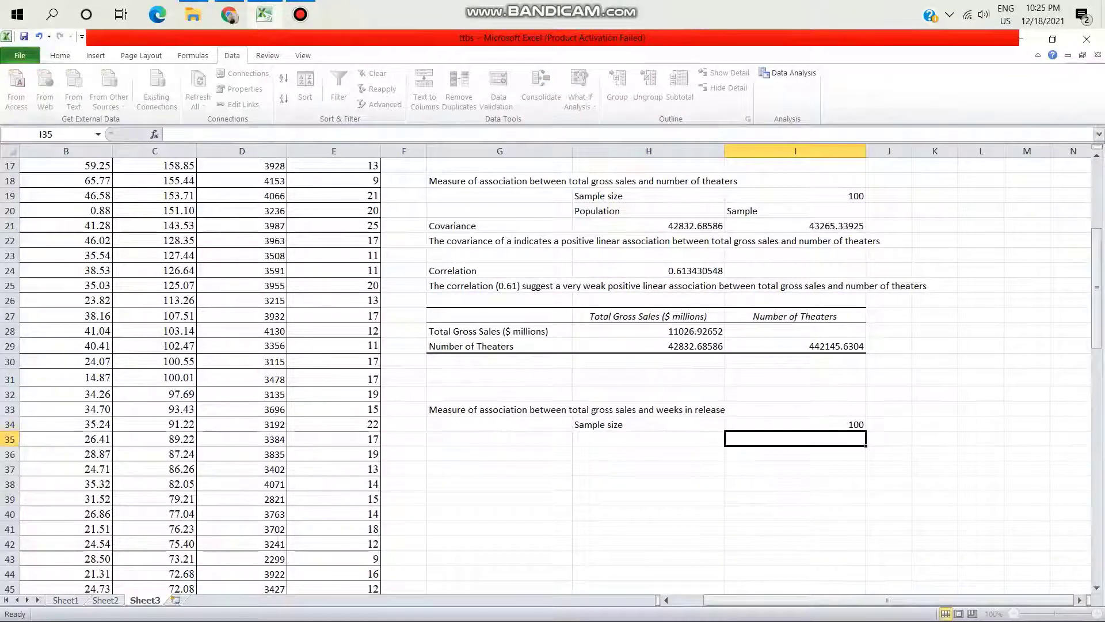
Enter the column labels "population" in H35 and "sample" in I35
key(Left)
text(p)
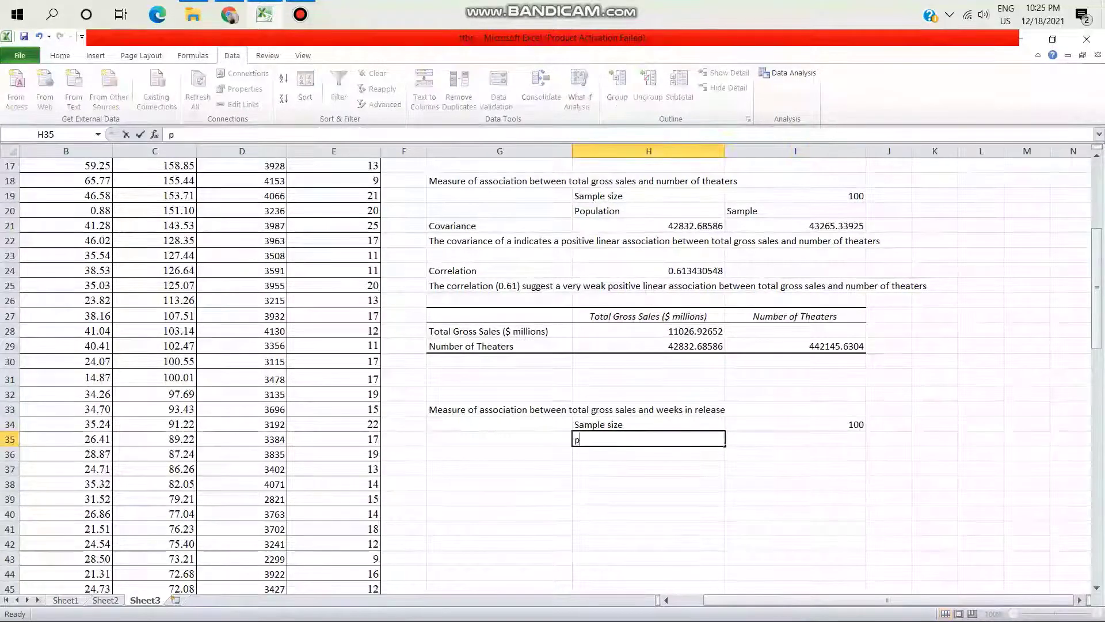
text(opulation)
key(Tab)
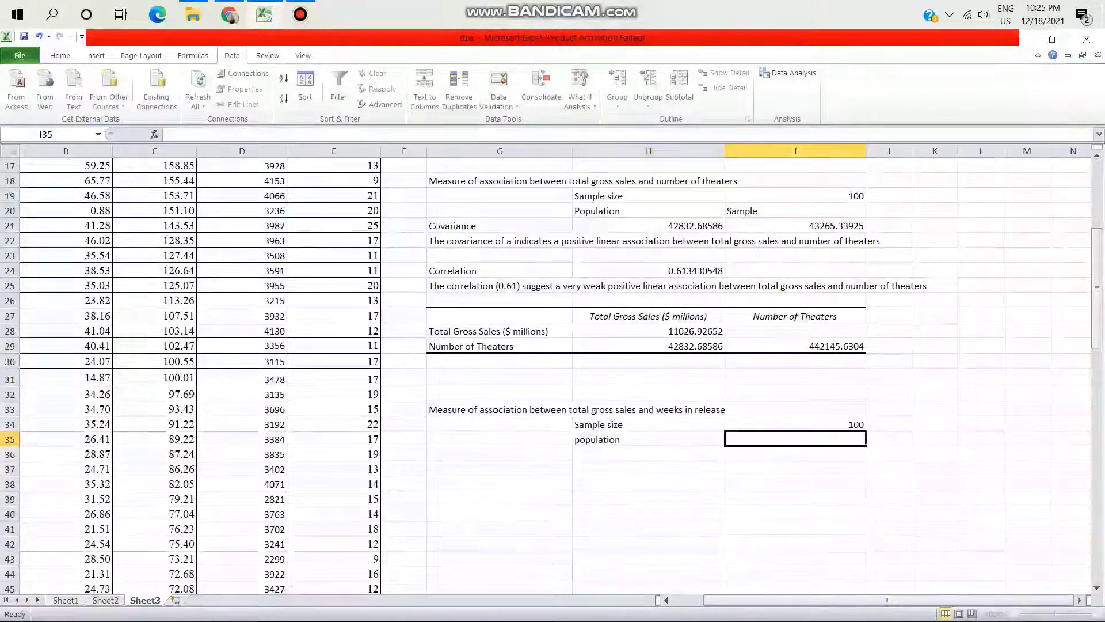
text(sample)
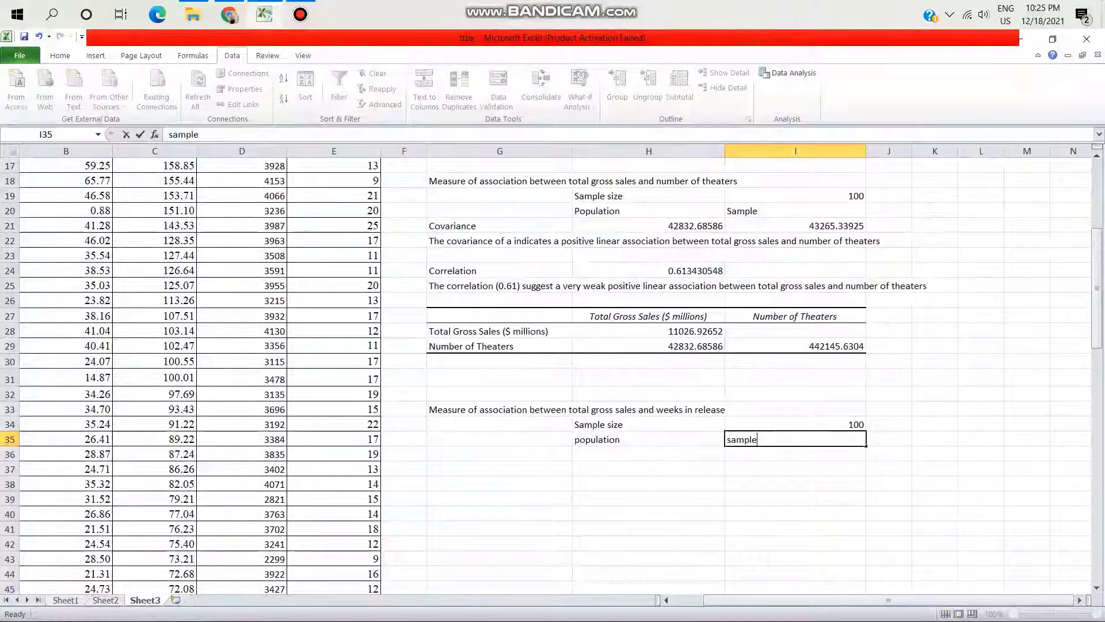
key(Tab)
Label the row in G36 "Covariance"
key(Down)
key(Left)
key(Left)
key(Left)
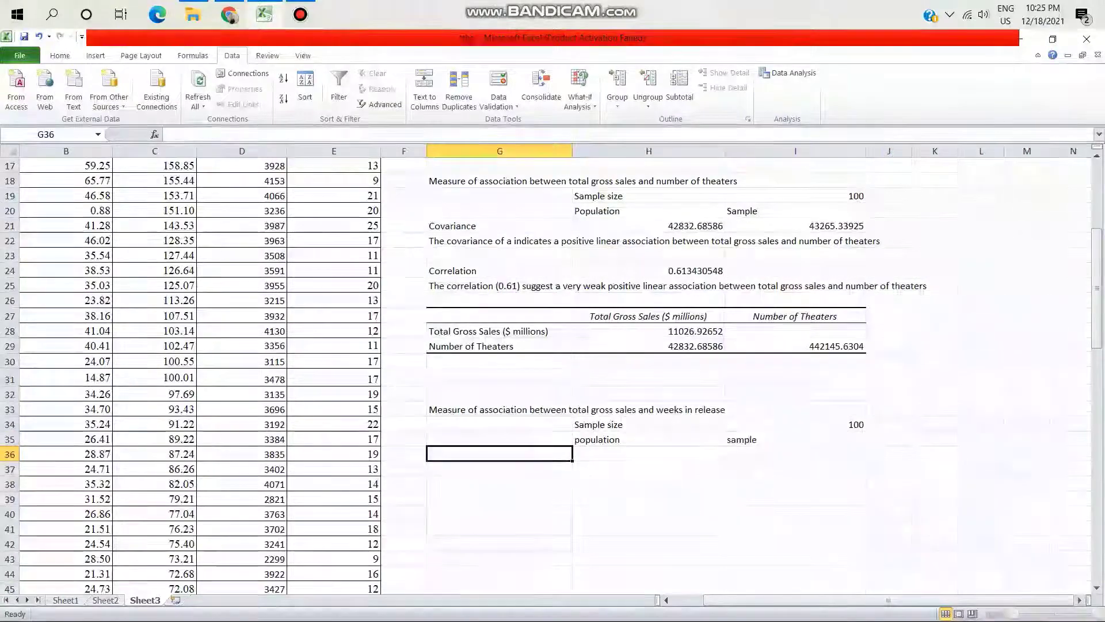
text(Co)
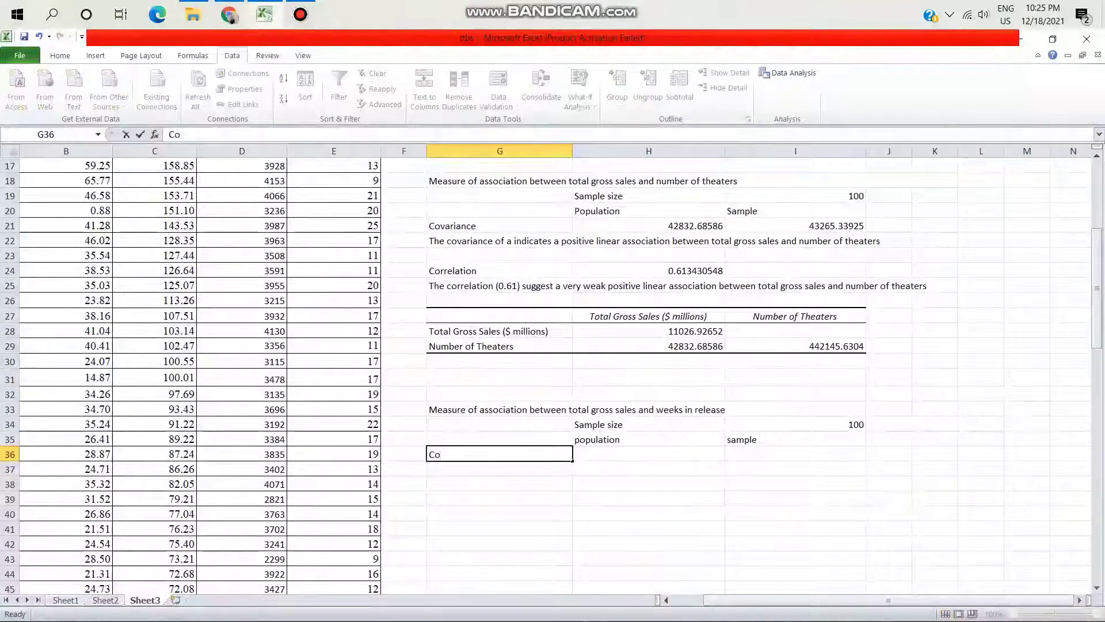
text(variance)
Calculate the population covariance in H36 with COVARIANCE.P over c2:c101 and e2:e101
key(Tab)
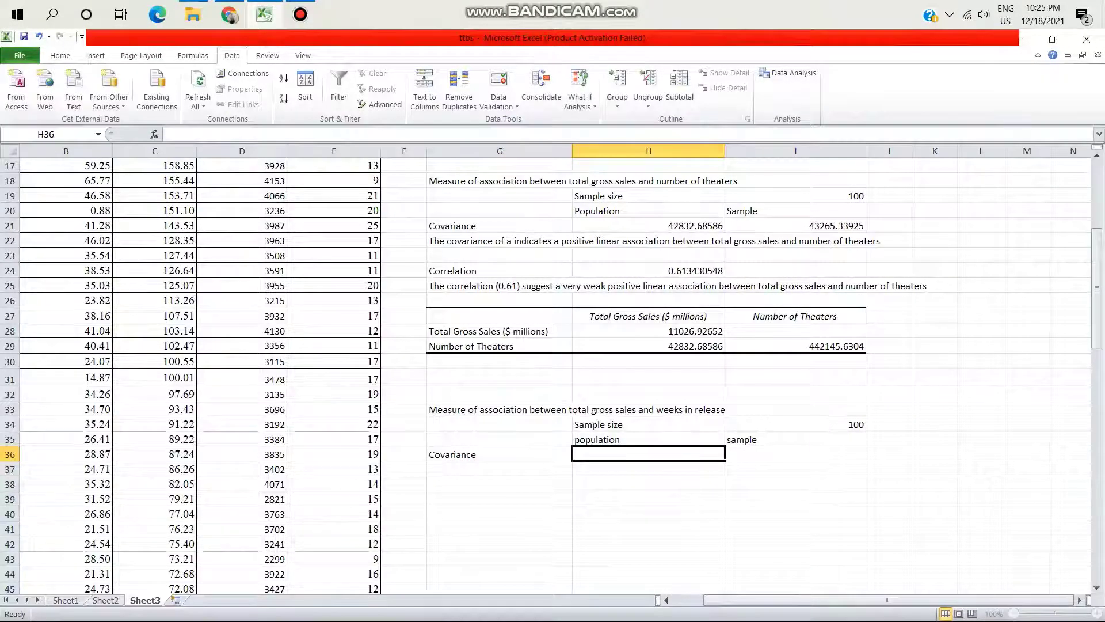
text(=co)
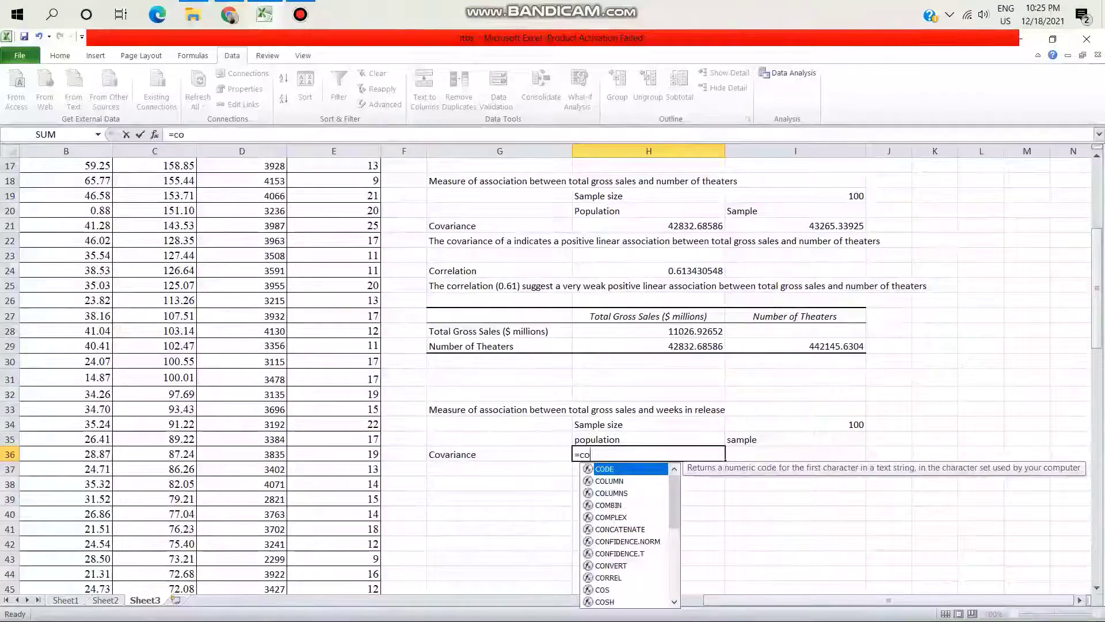
text(va)
key(Tab)
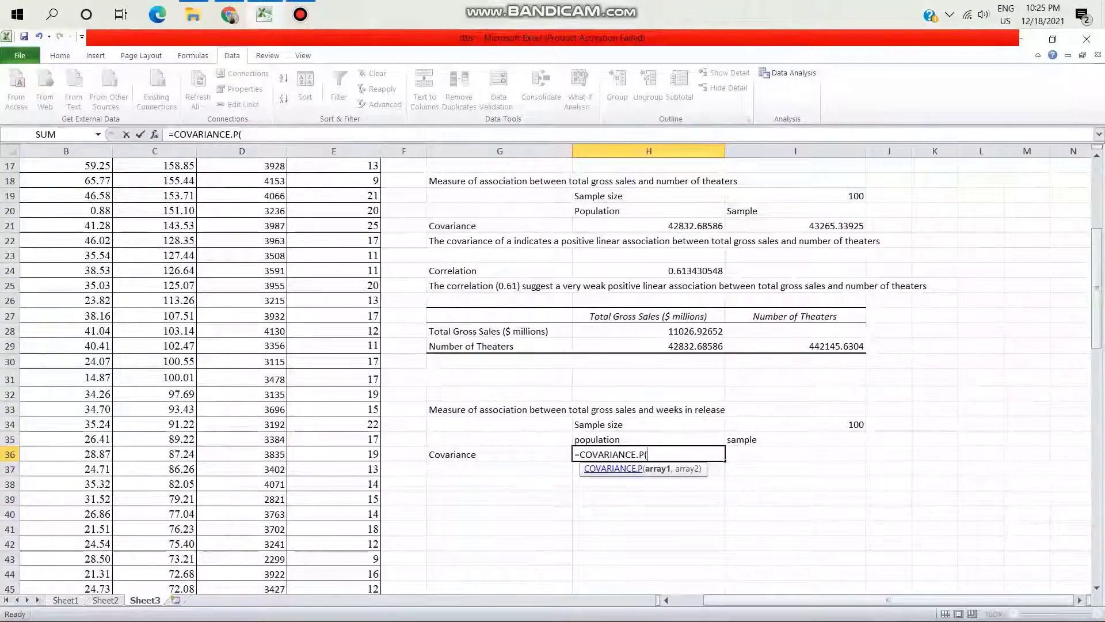
text(c)
key(BackSpace)
text(c)
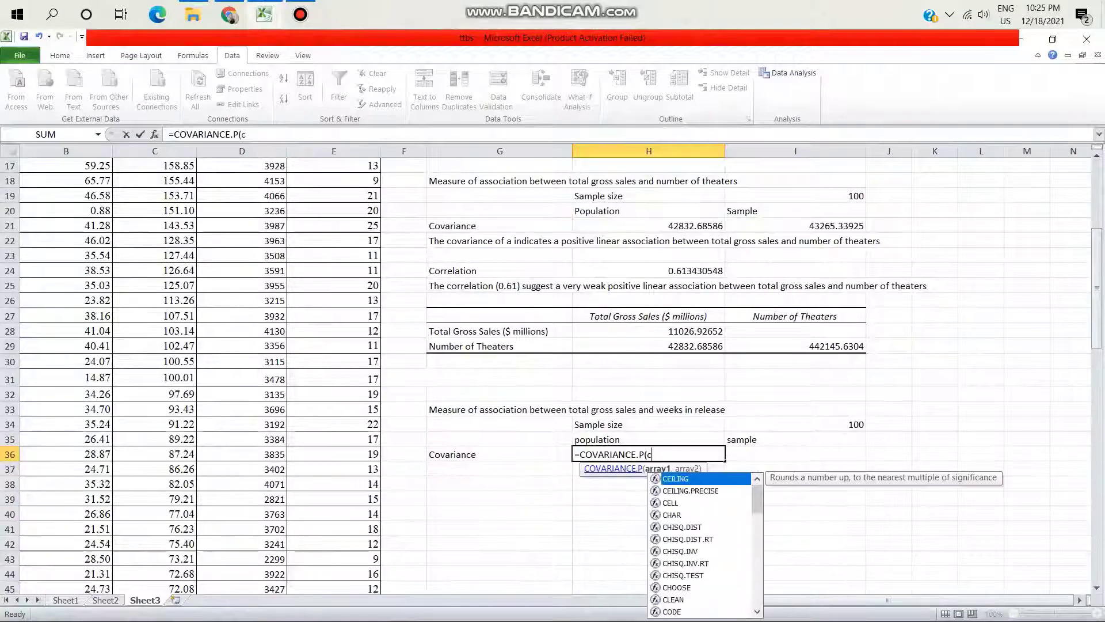
text(2:c101)
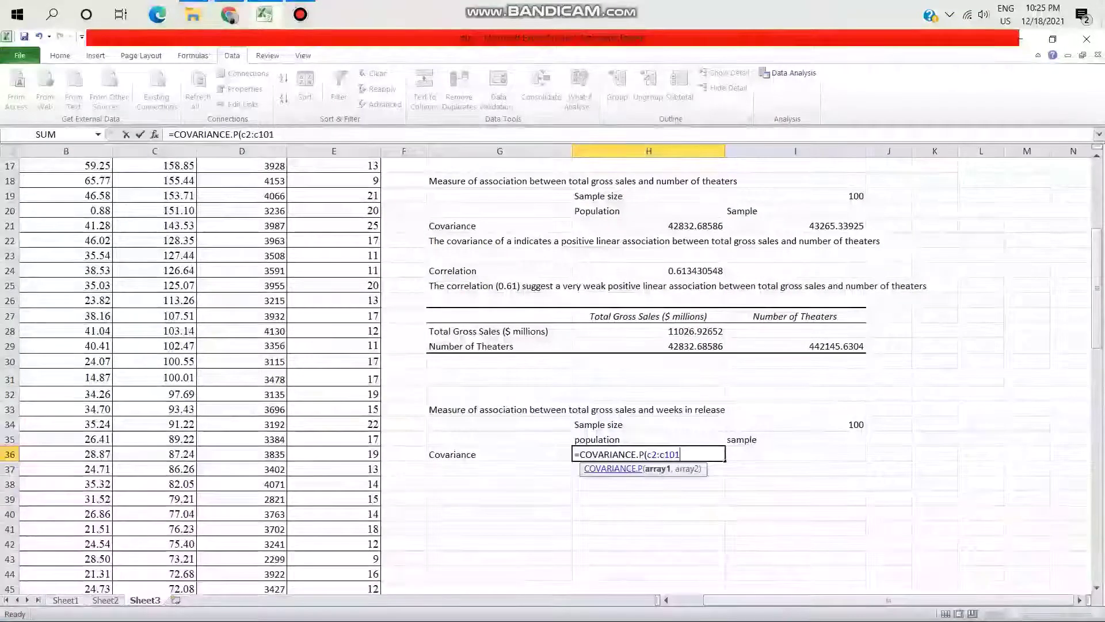
text(,e2:)
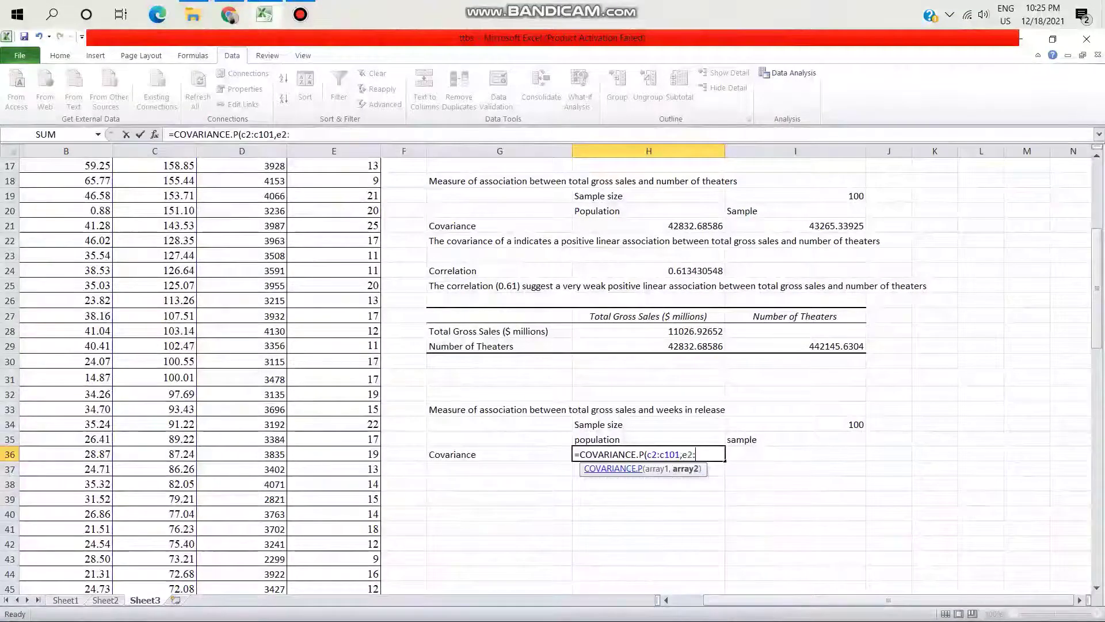
text(e101)
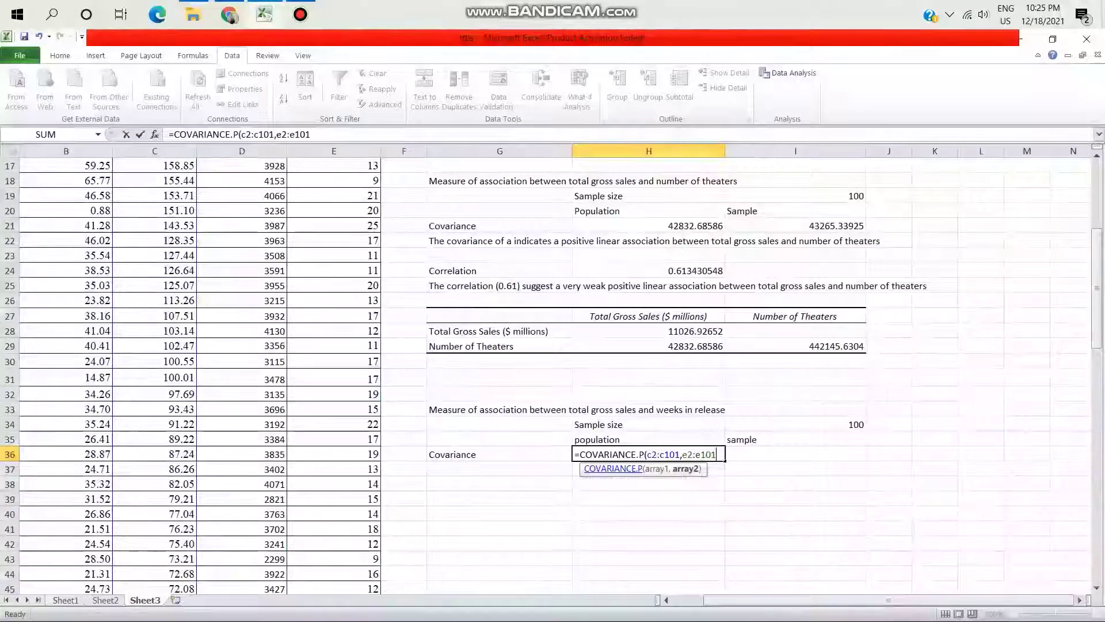
key(Tab)
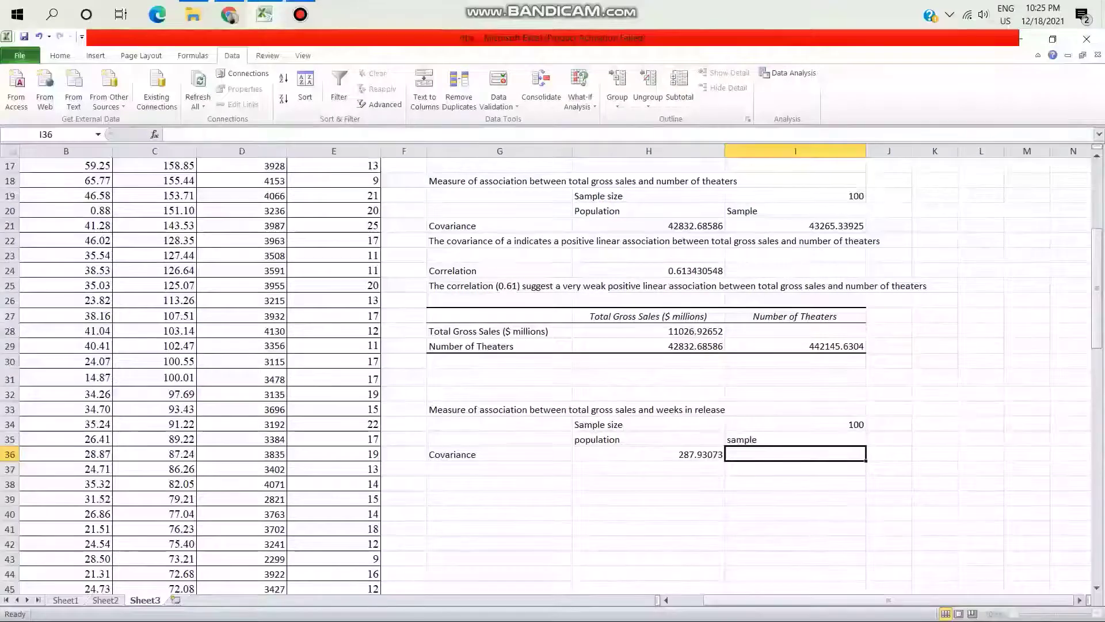
Calculate the sample covariance in I36 with =COVARIANCE.S(c2:c101,e2:e101)
text(=cov)
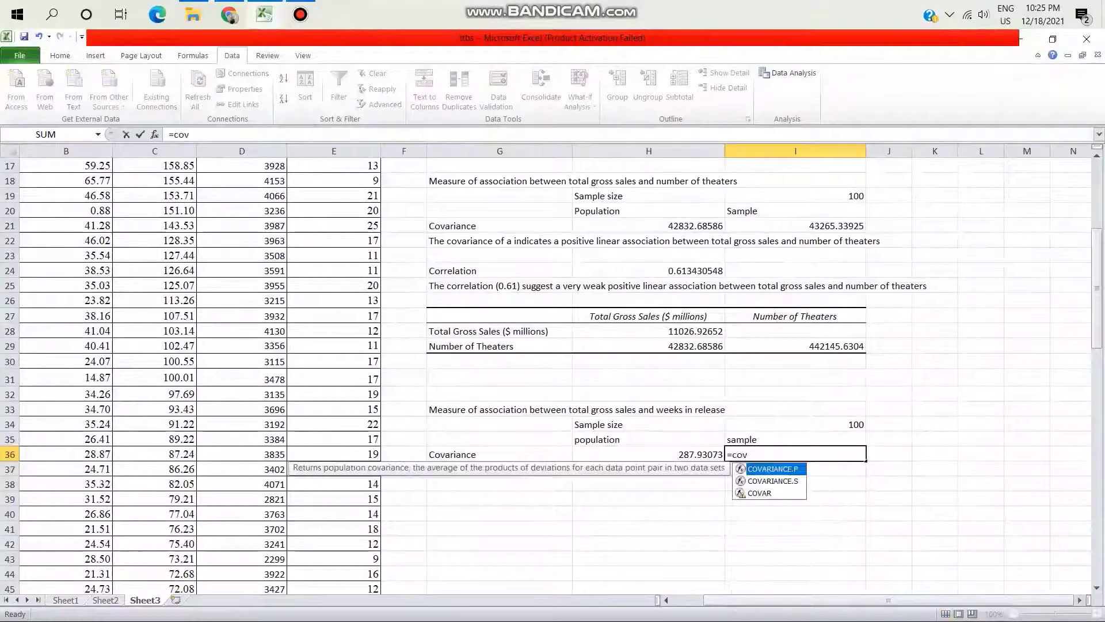
key(Down)
key(Tab)
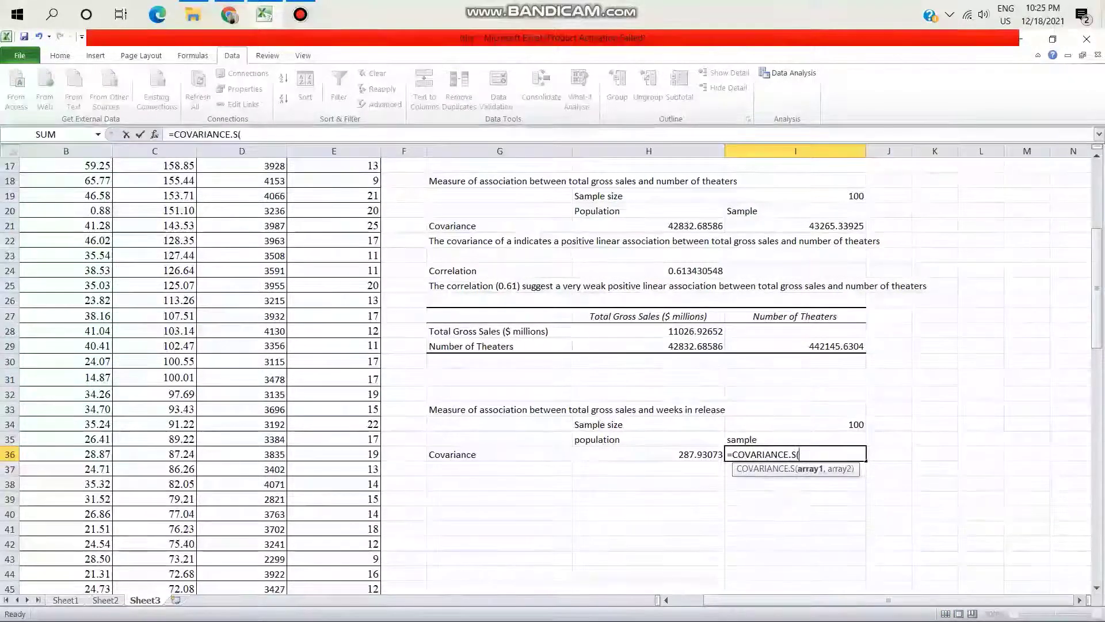
text(c2:)
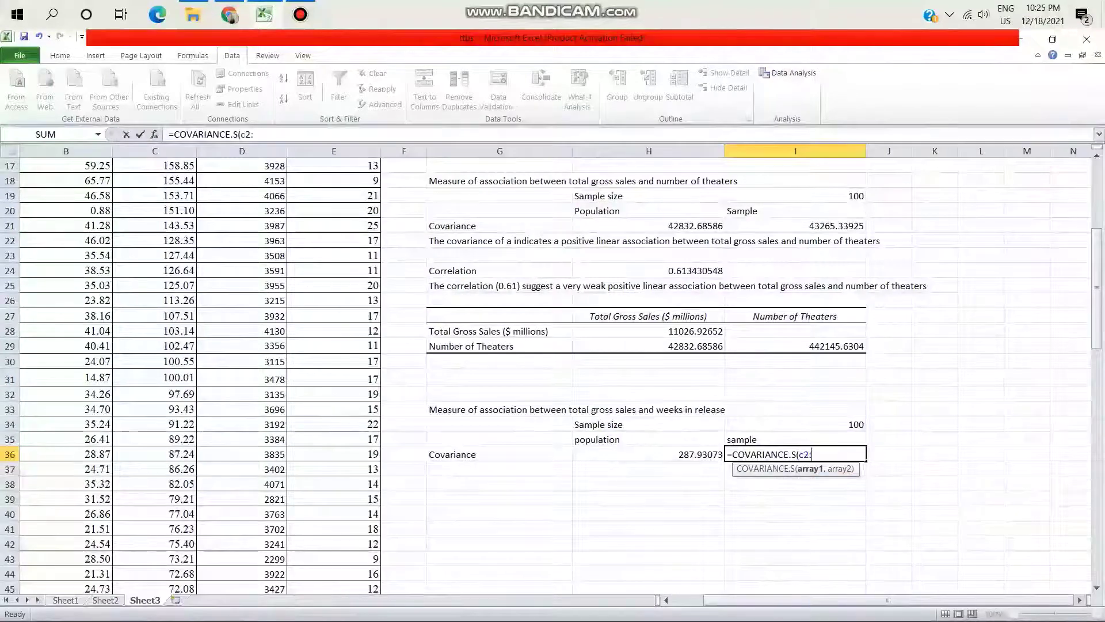
text(c101,)
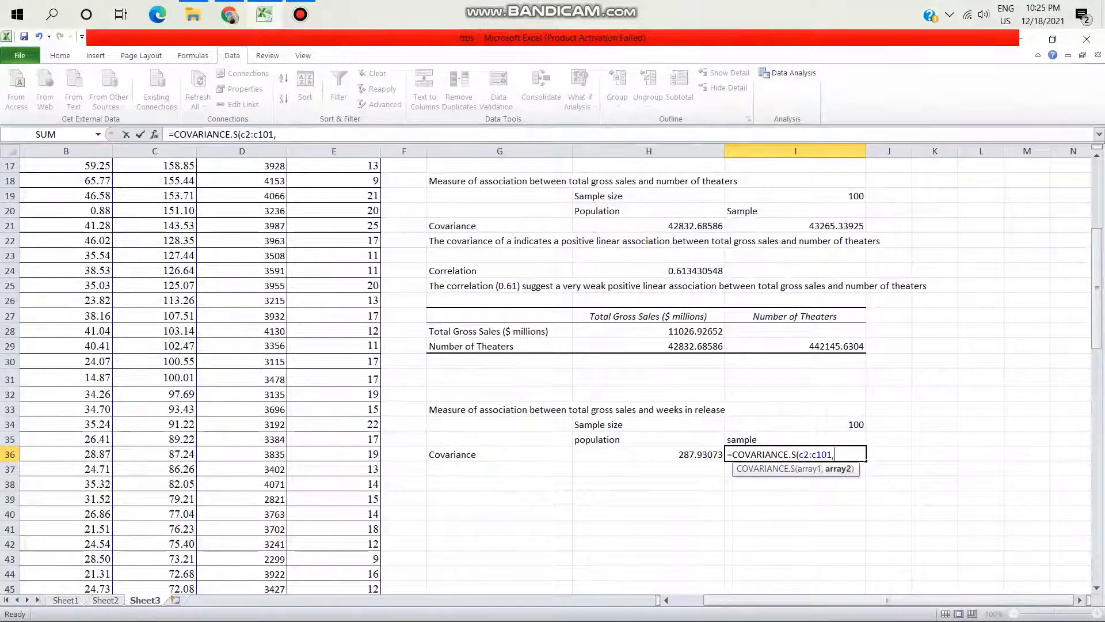
text(e2:)
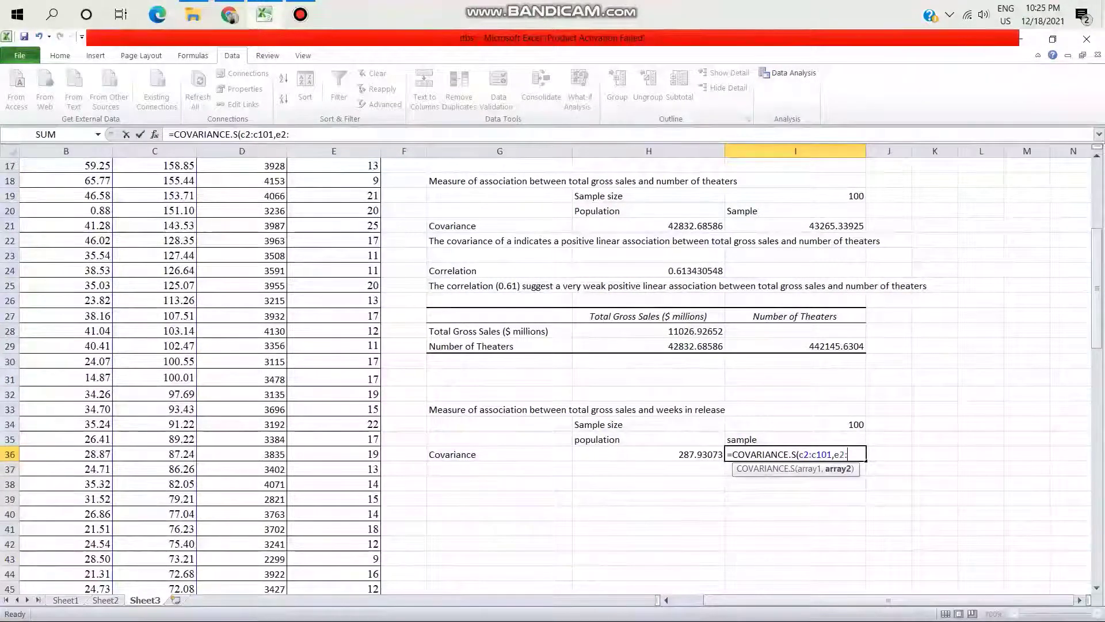
text(e101))
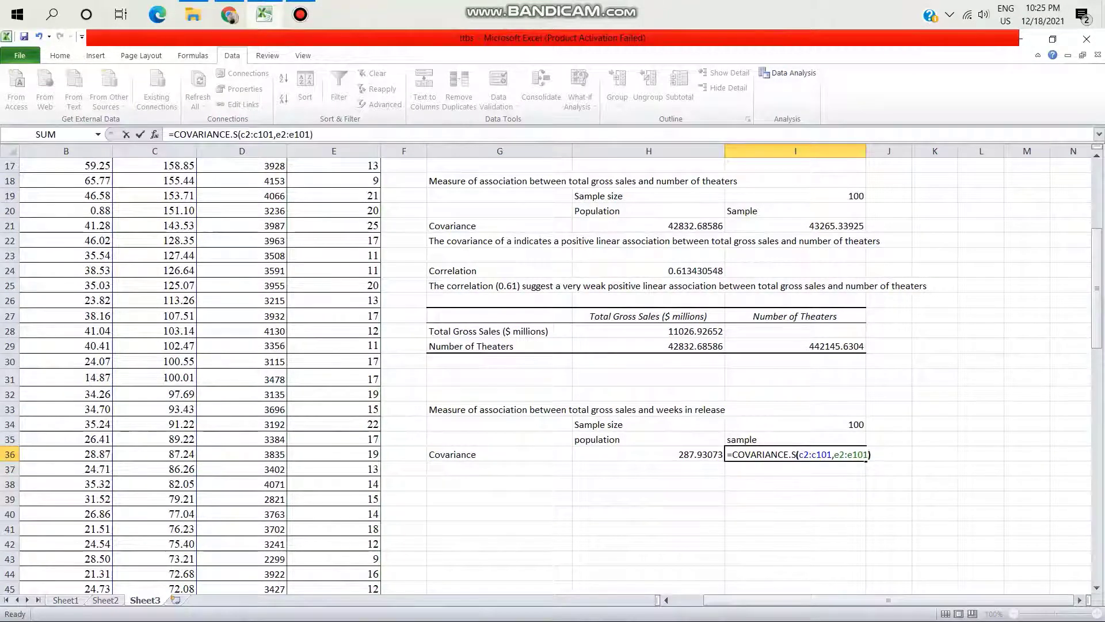
key(Return)
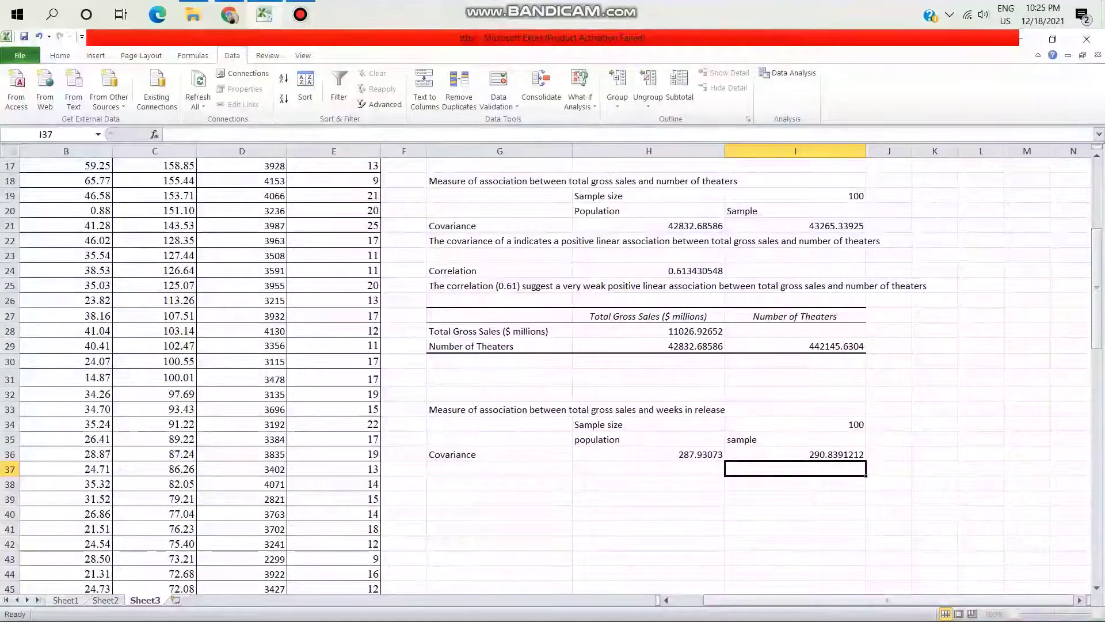
Enter in G37 the interpretation "The covariance of indicates a positive linear association between total gross sales and weeks in release"
click(500, 469)
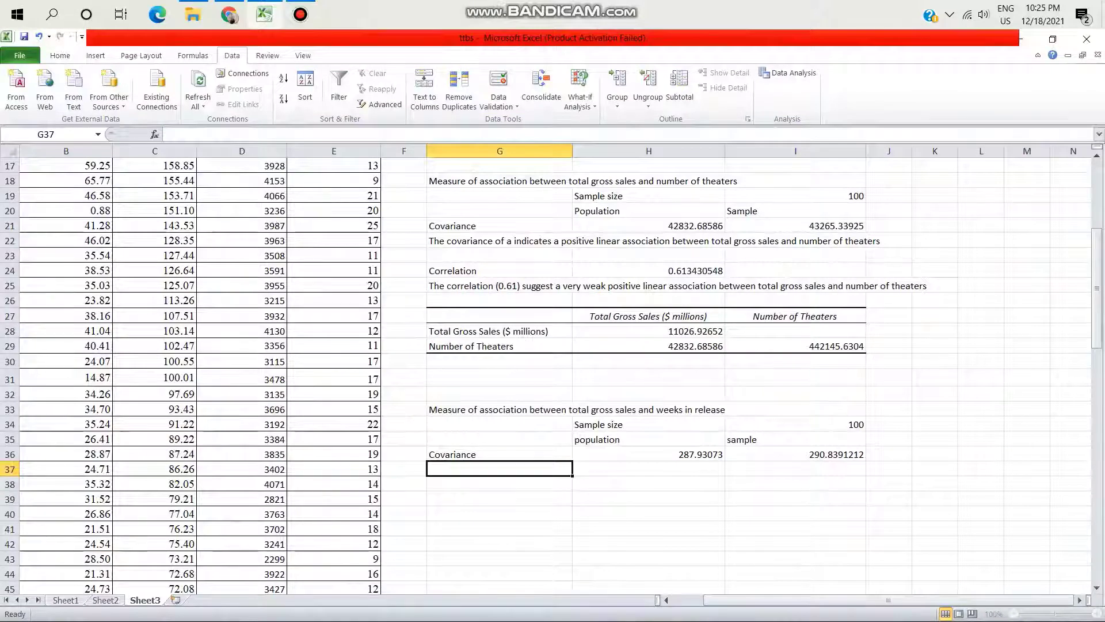
text(The co)
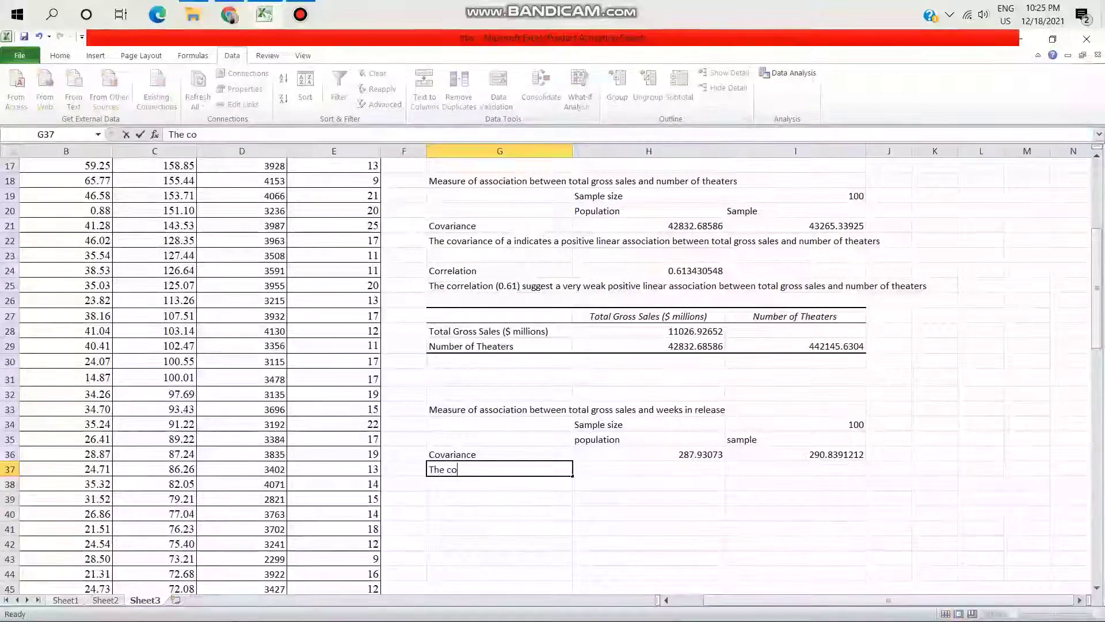
text(varianc)
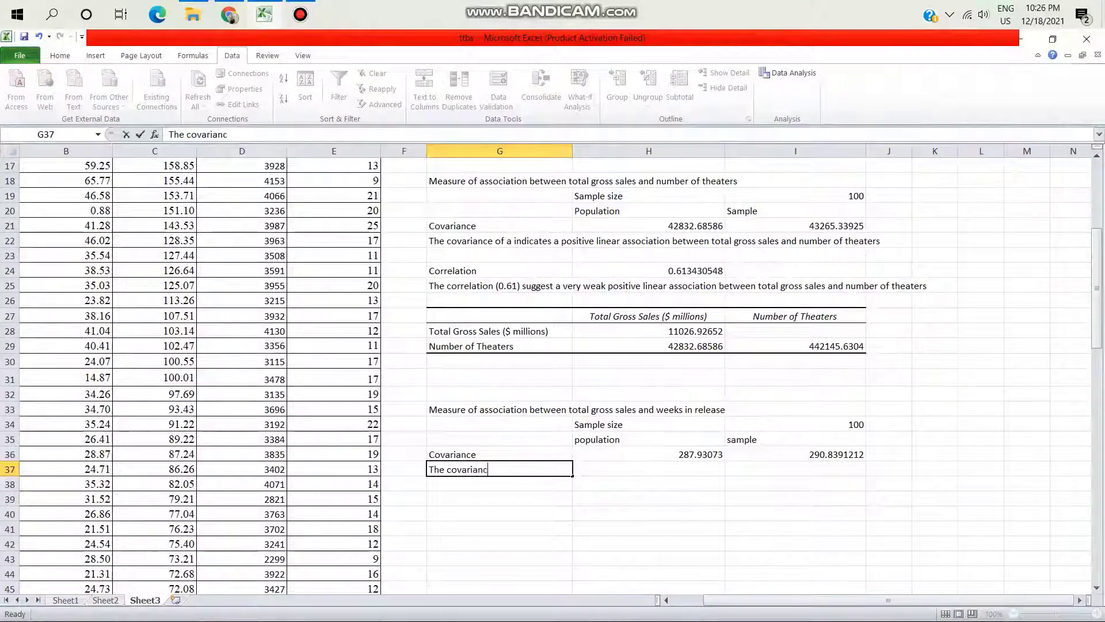
text(e of in)
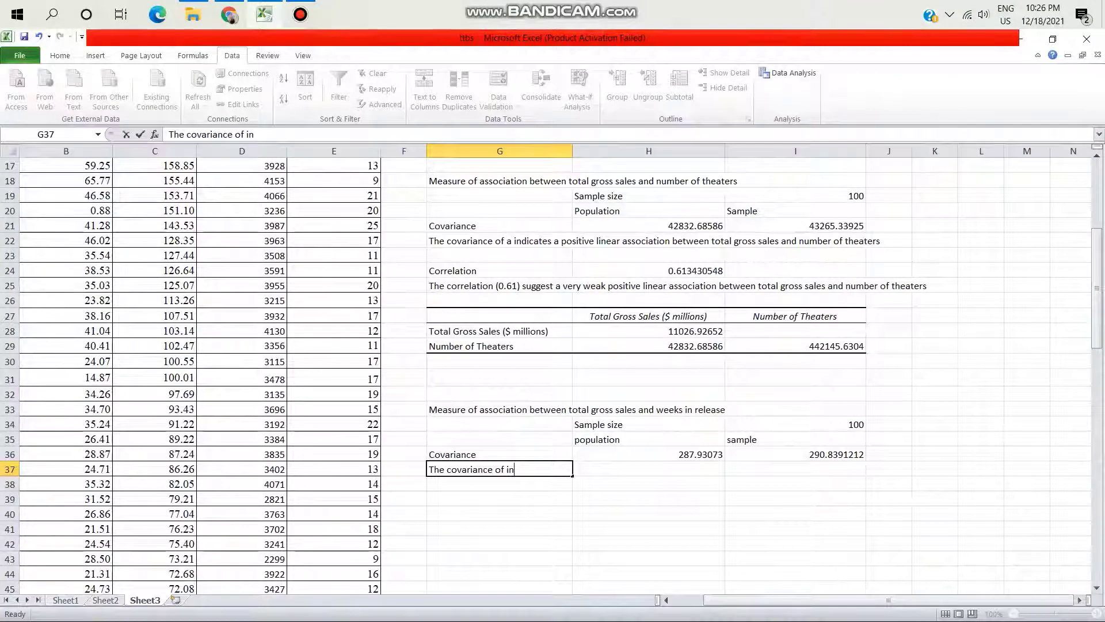
text( dica)
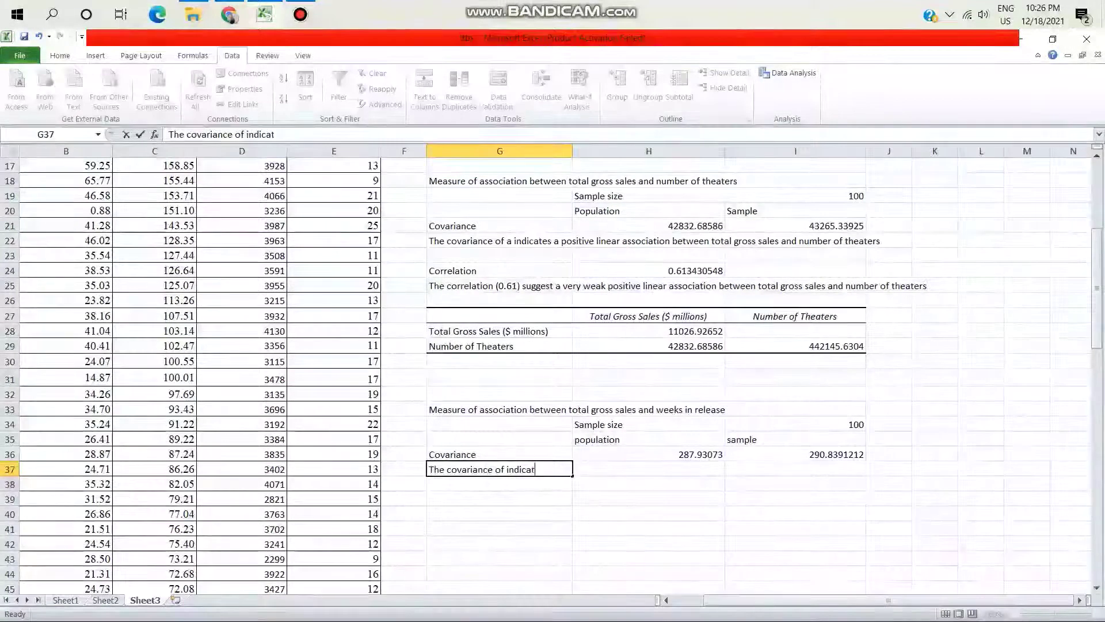
text(tes a posit)
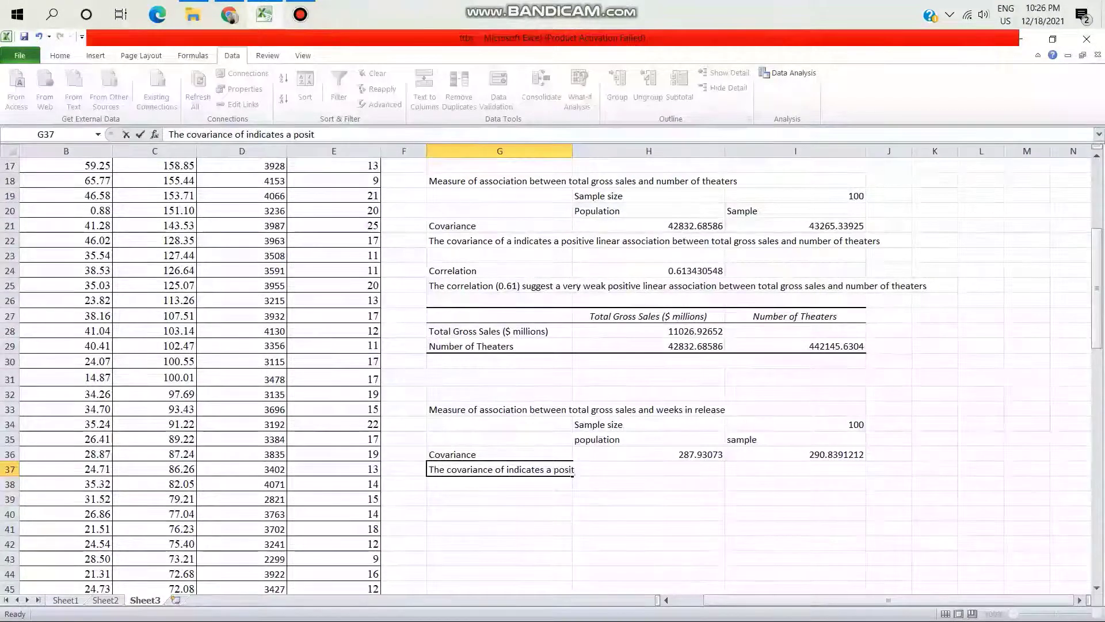
text(ive li)
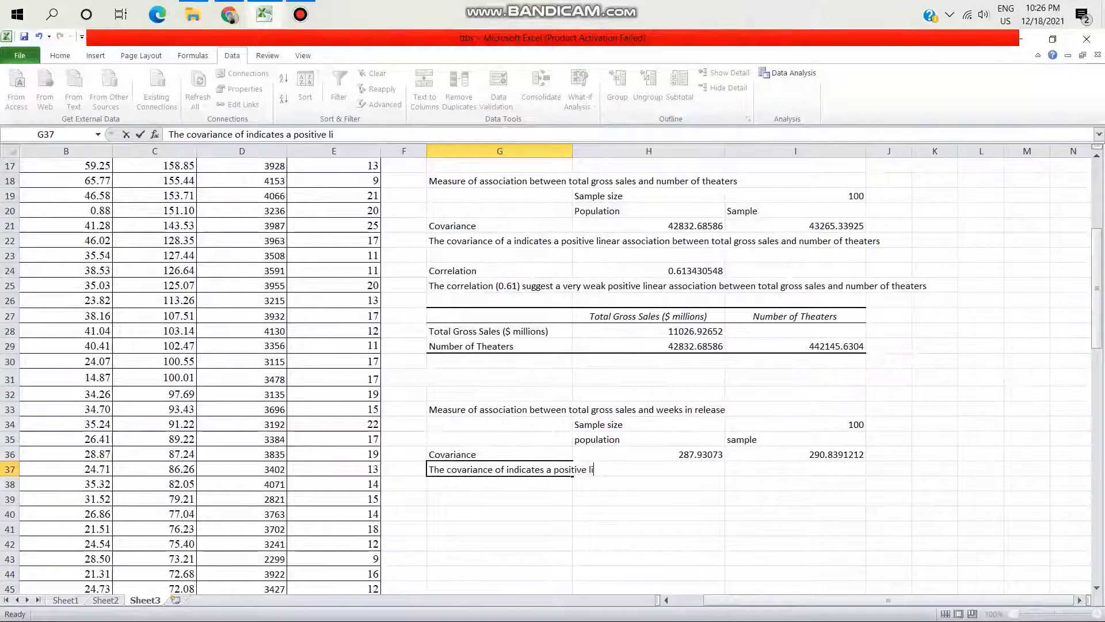
text(near)
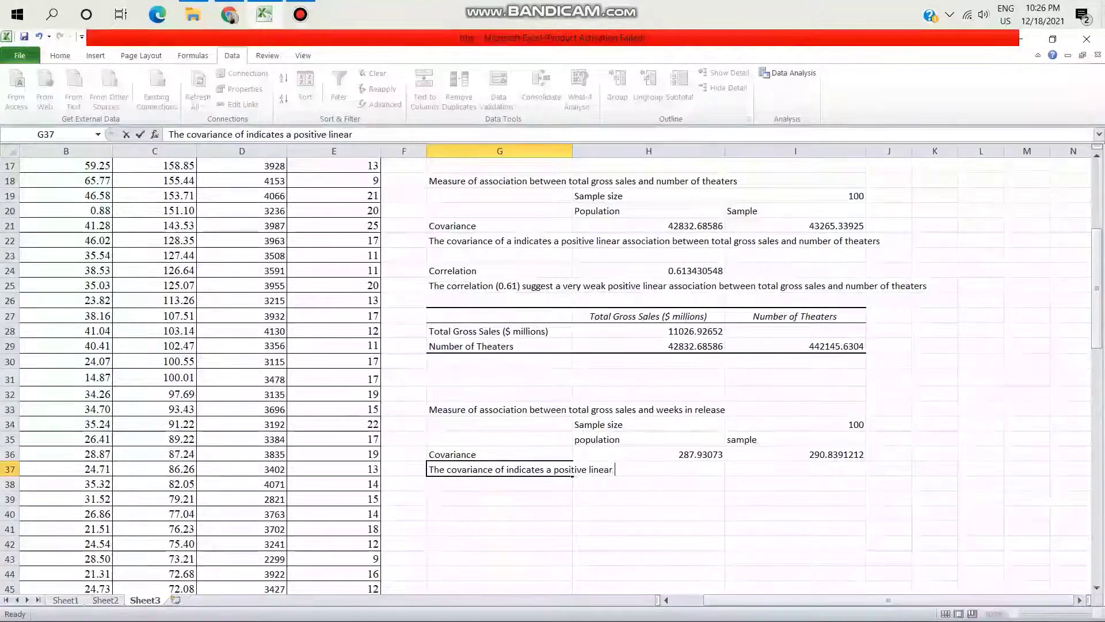
text( associ)
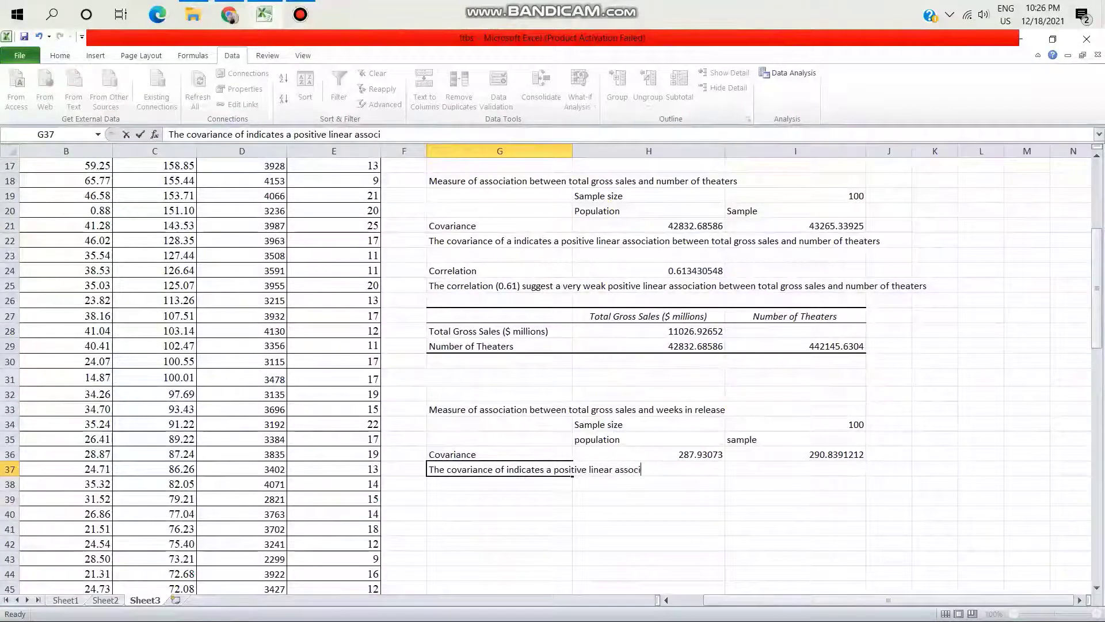
text(ation betww)
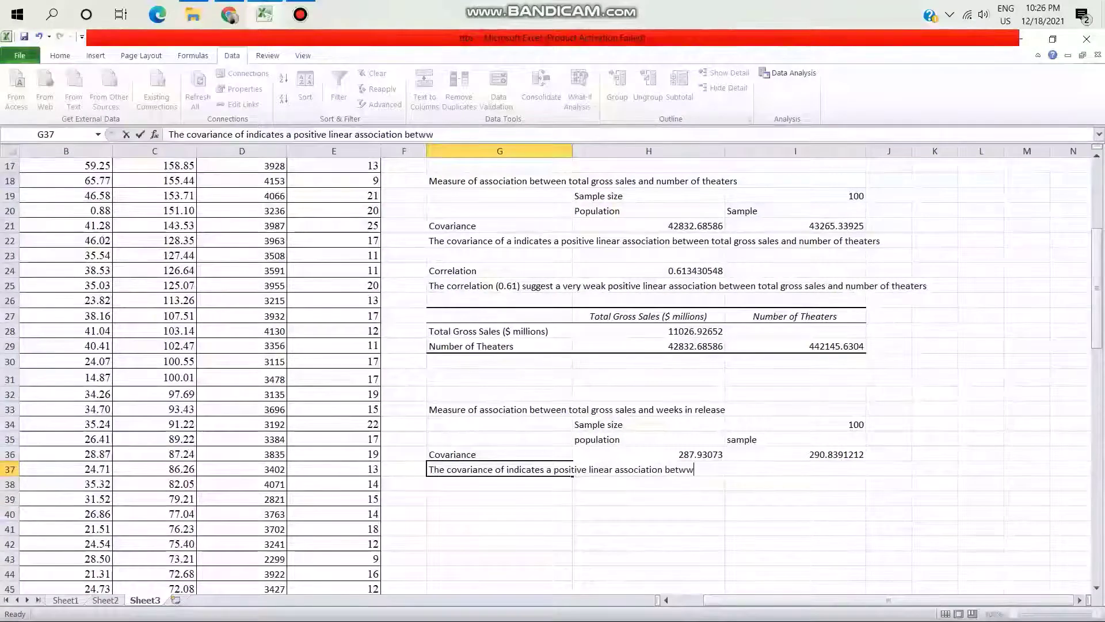
key(BackSpace)
text(etween tot)
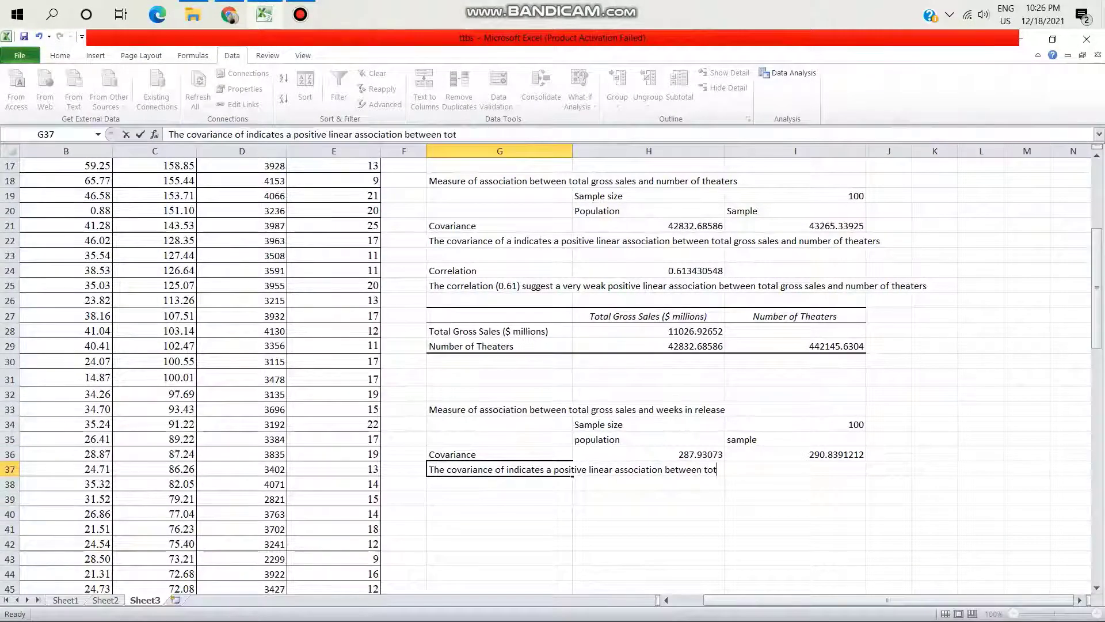
text(al gro)
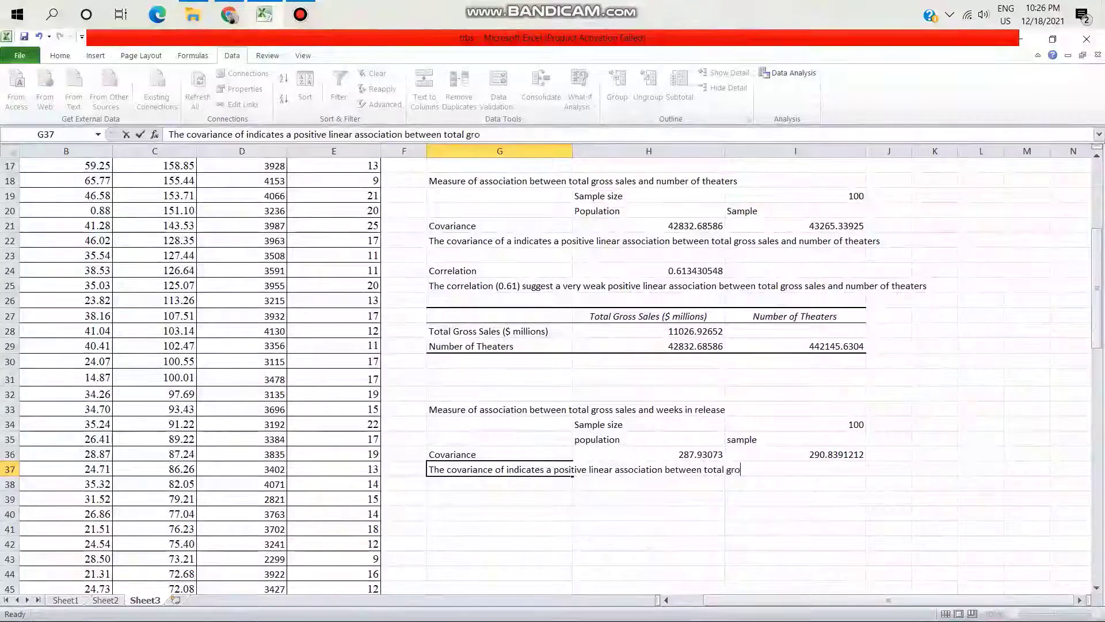
text(ss sales and )
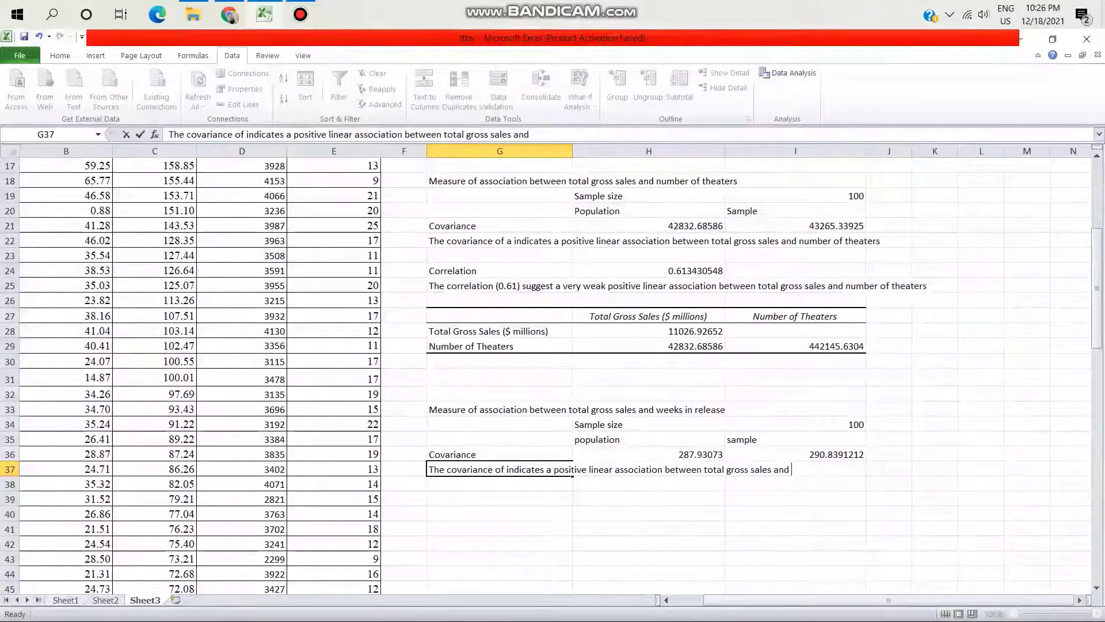
text(weeks in r)
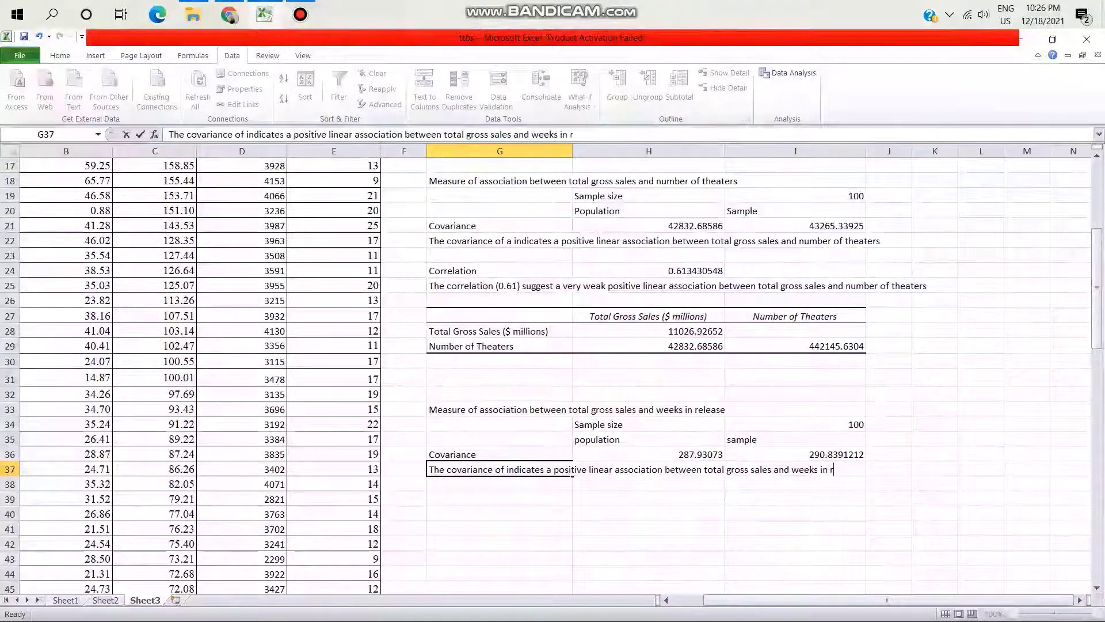
text(elea)
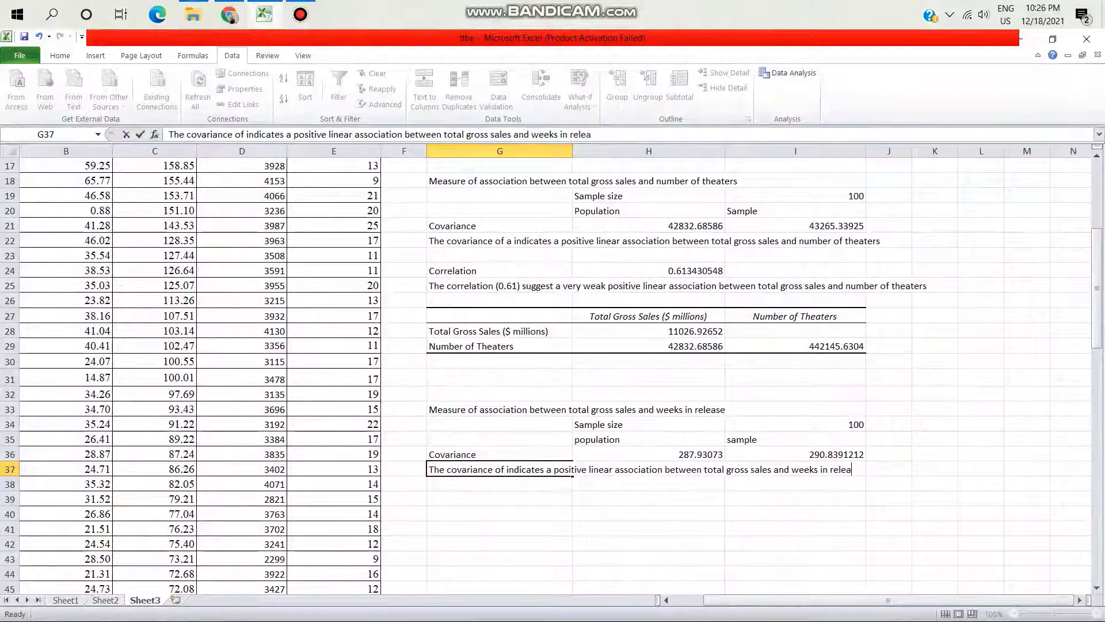
text(se)
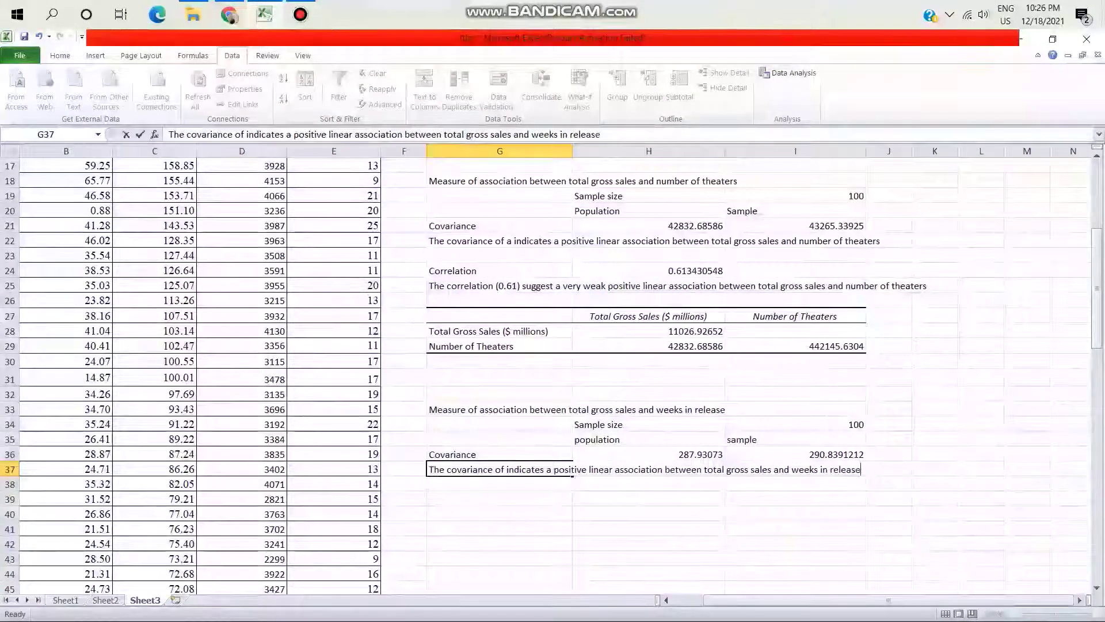
key(Return)
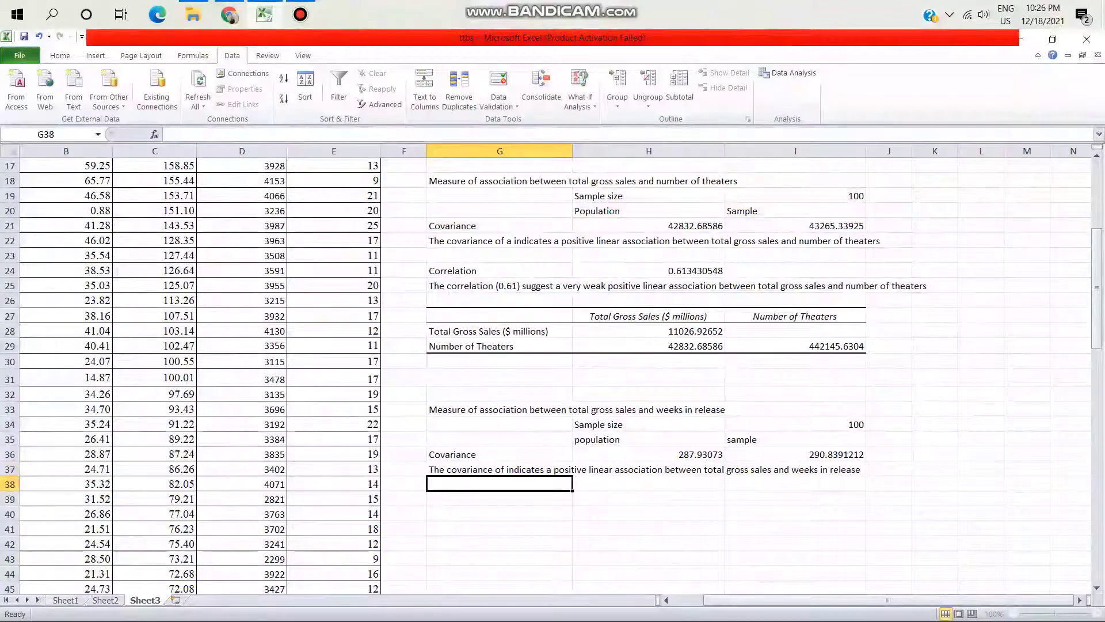
Label the row in G39 "Correlation", leaving one blank row below the covariance interpretation
key(Return)
text(C)
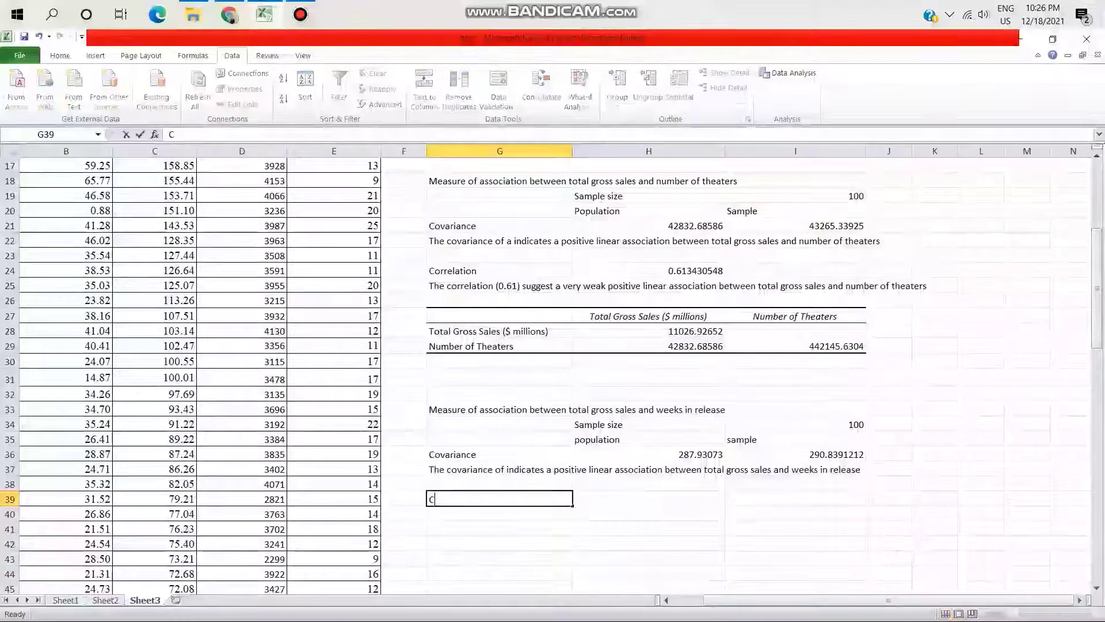
text(or)
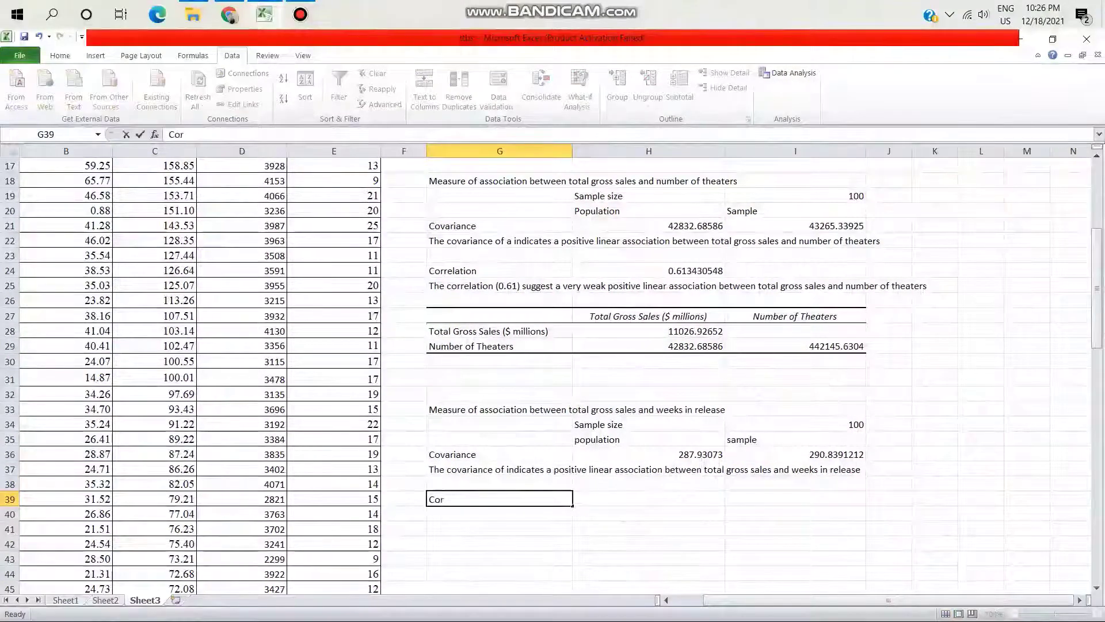
text(relatio)
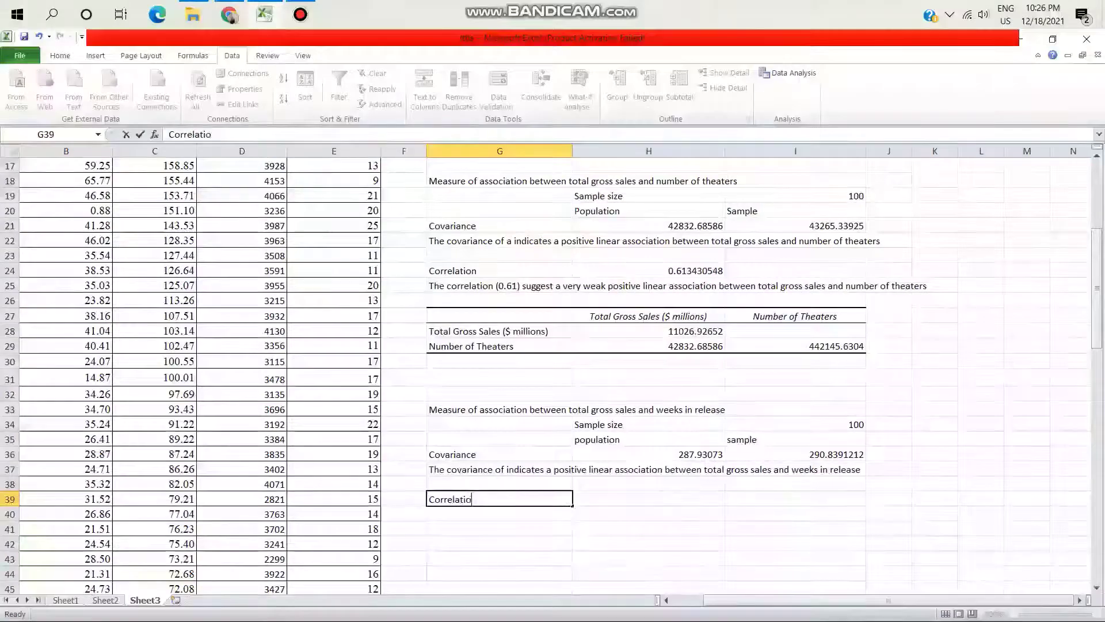
text(n)
key(Tab)
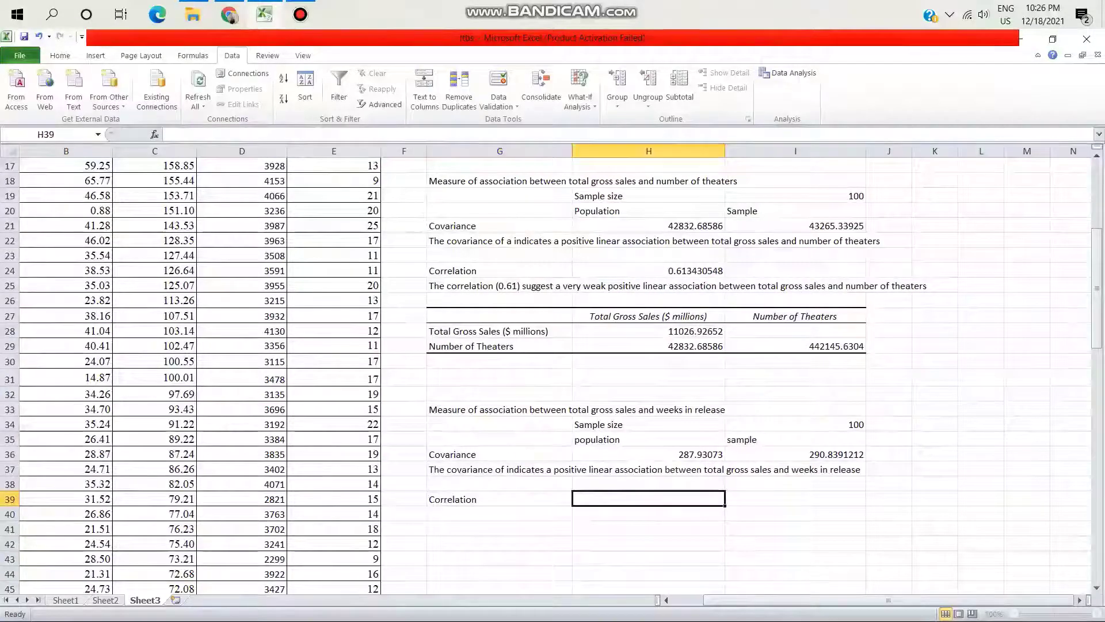
Calculate the correlation between total gross sales and weeks in release in H39 with =CORREL(c2:c101,e2:e101)
text(=cỏ)
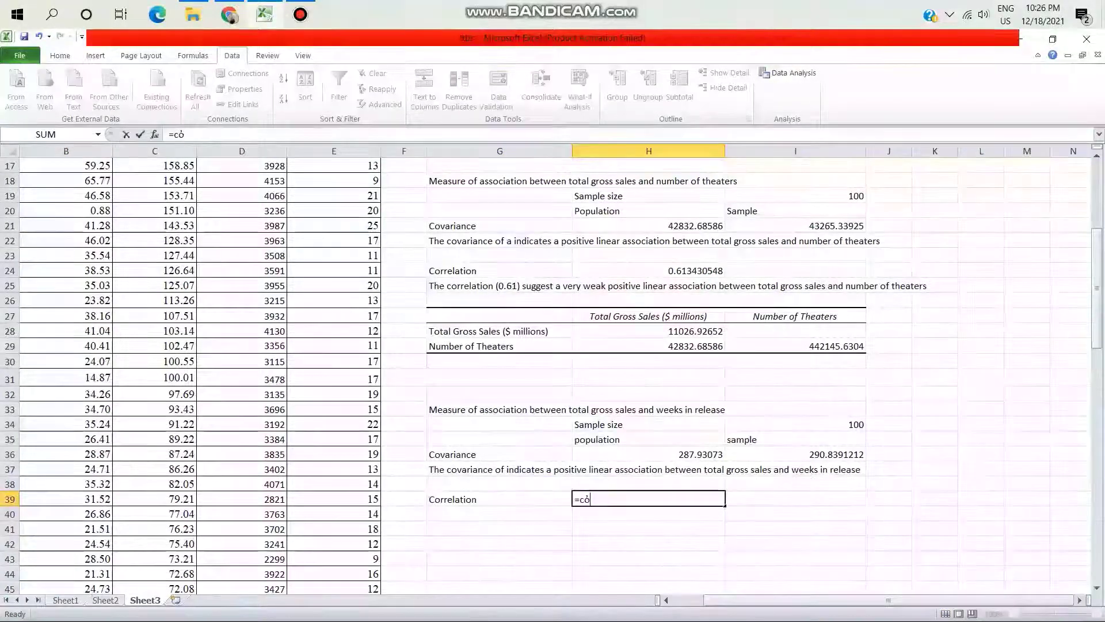
text(r)
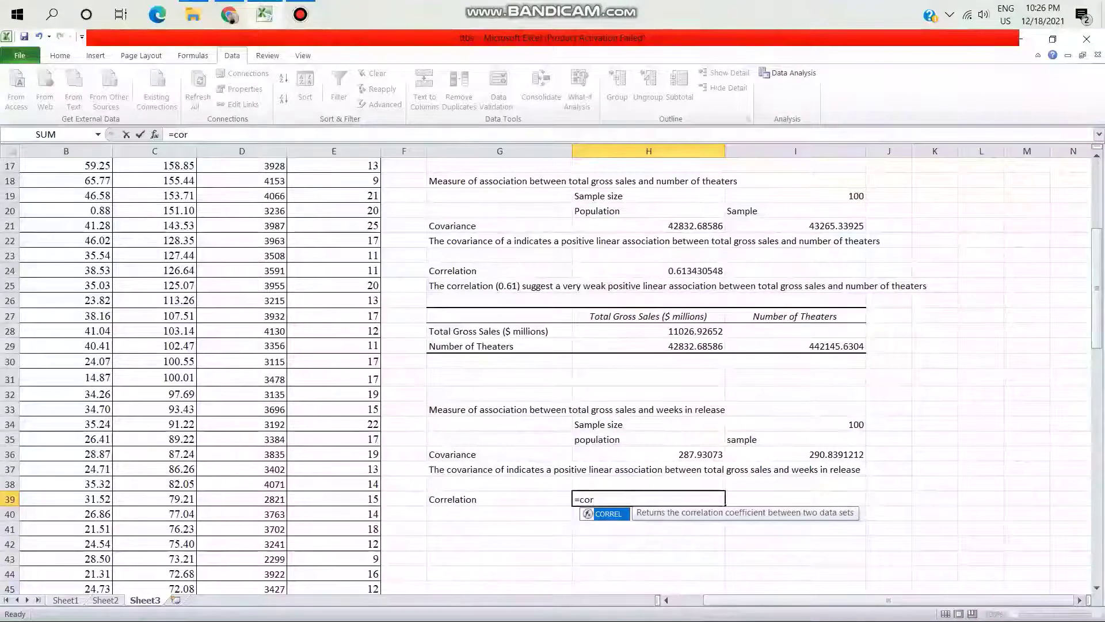
key(Tab)
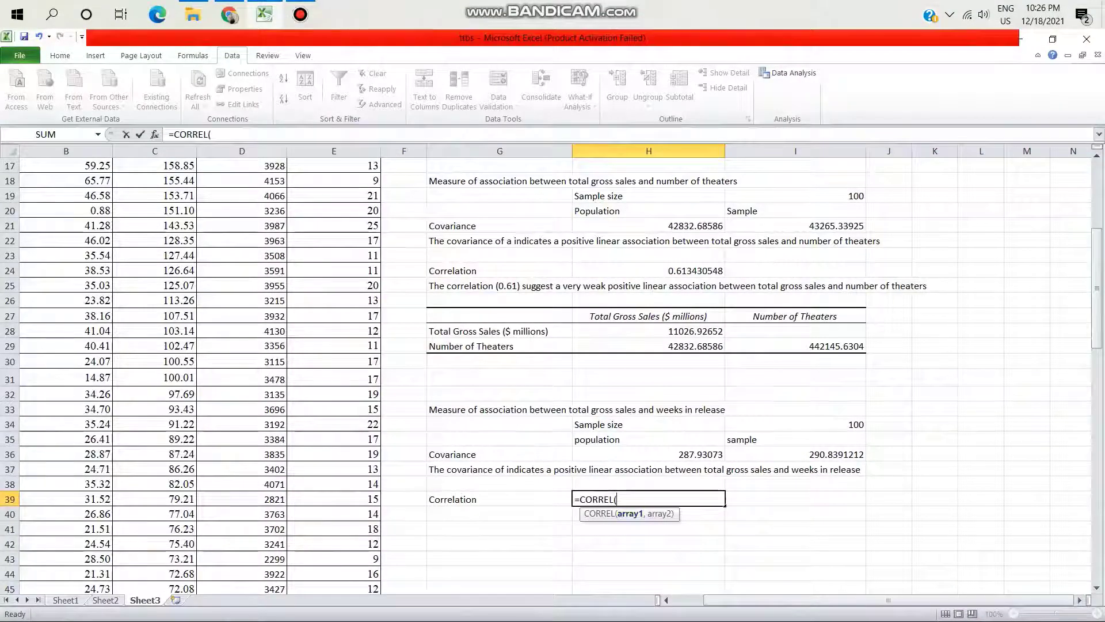
text(c2:c1)
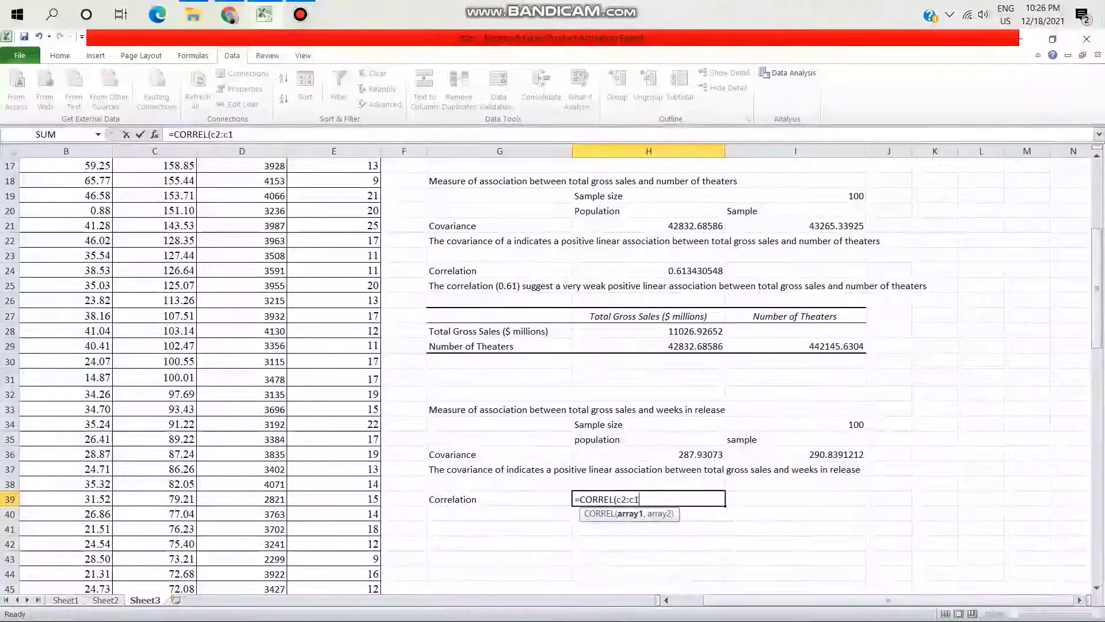
text(01,e)
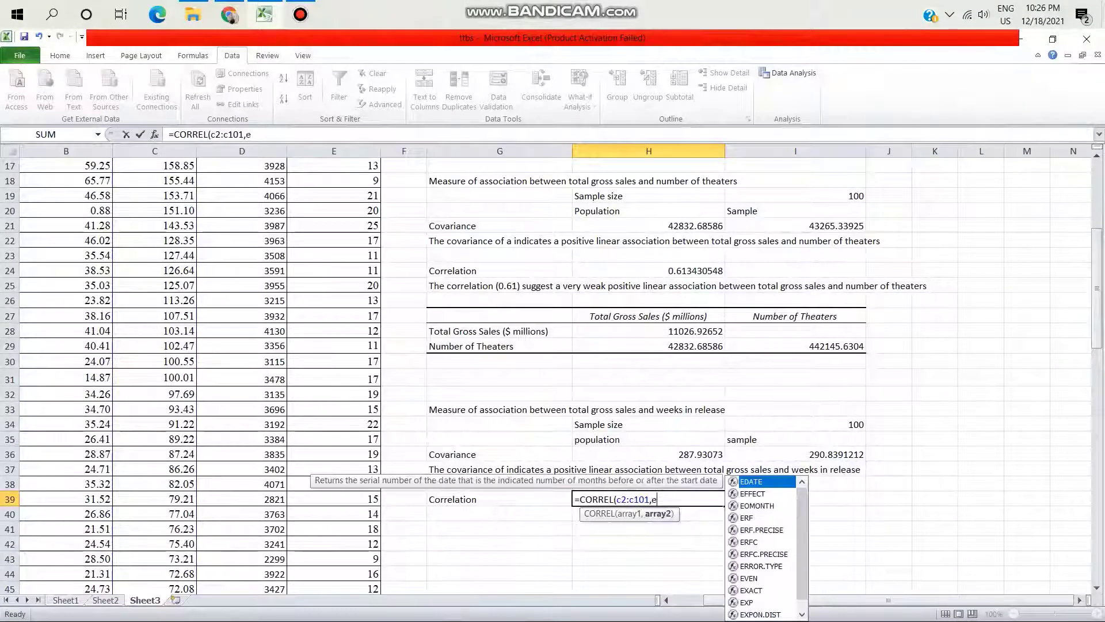
text(2:)
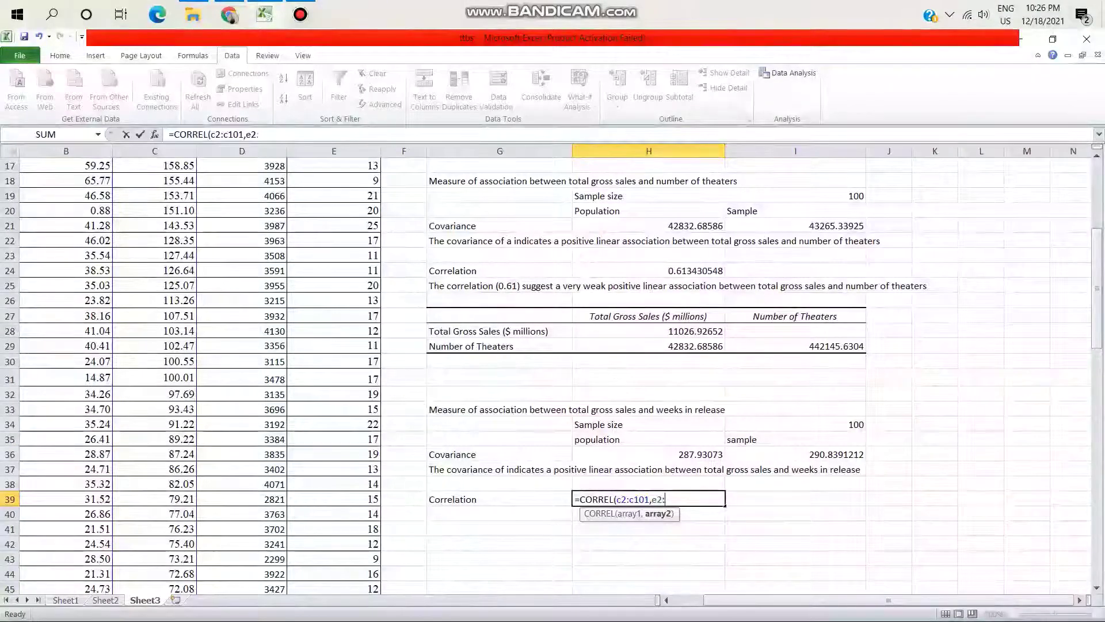
text(e101))
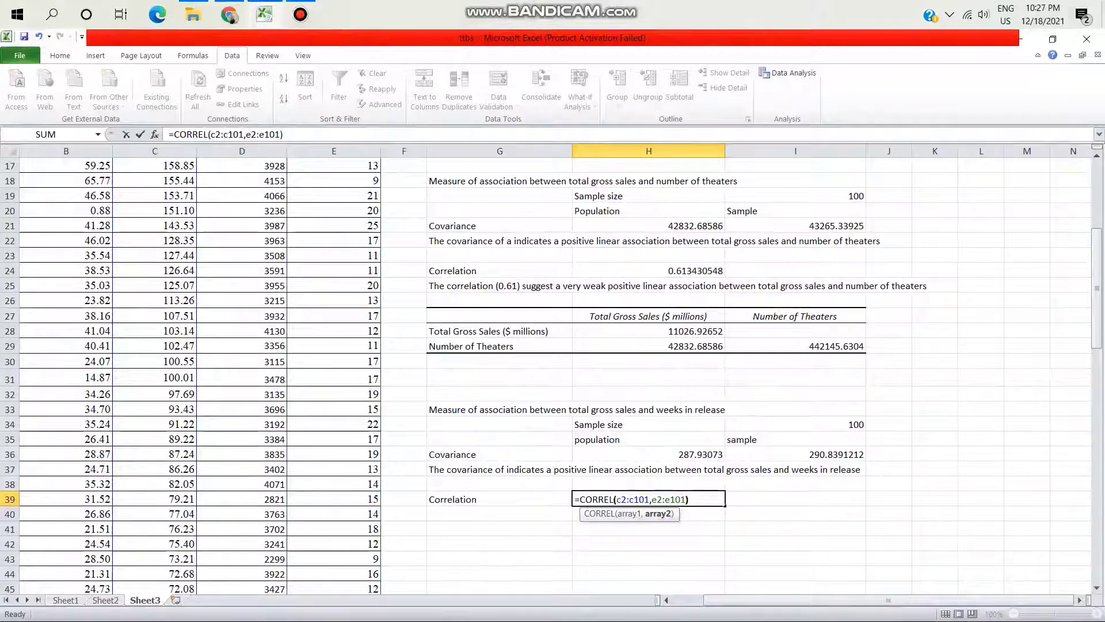
key(Return)
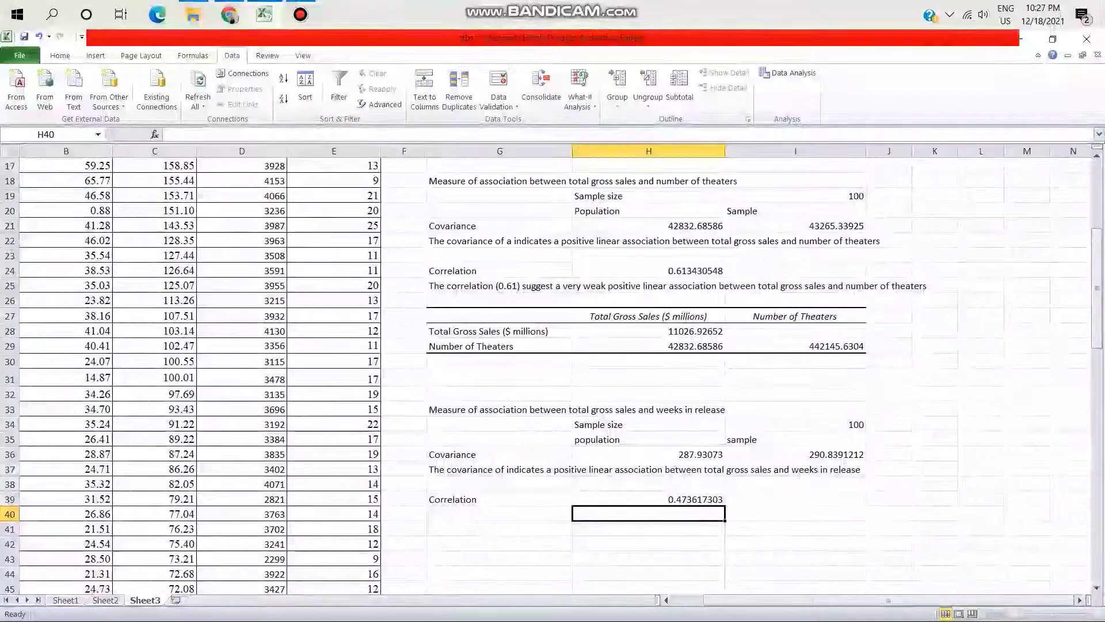
Enter in G40 the interpretation "The correlation (0.47) suggest a very weak positive linear association between total gross sales and weeks in release"
click(500, 515)
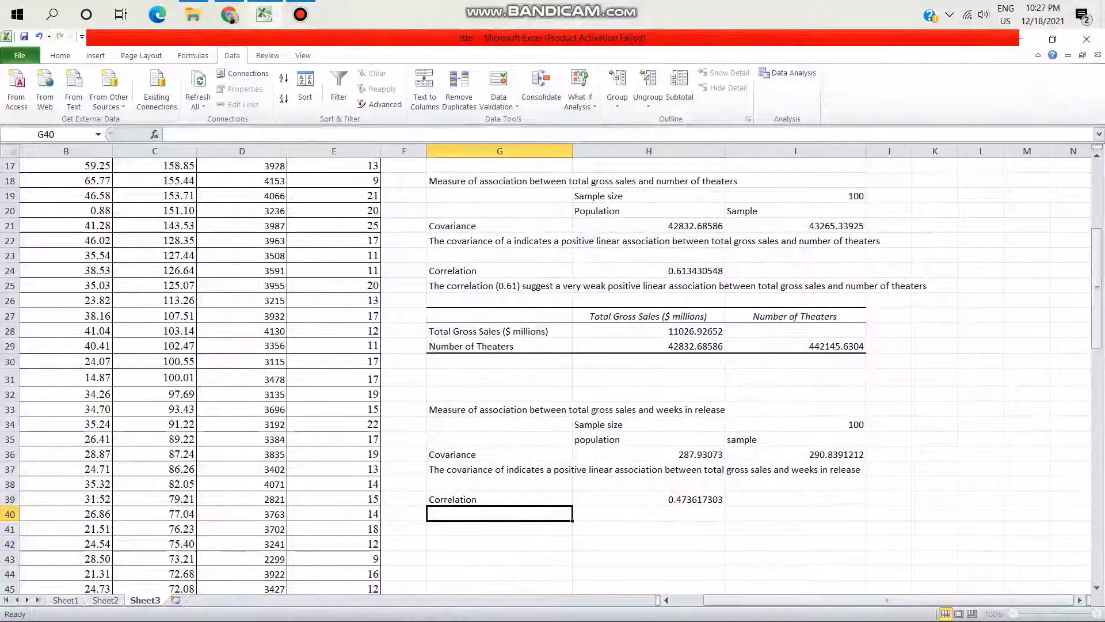
text(The corr)
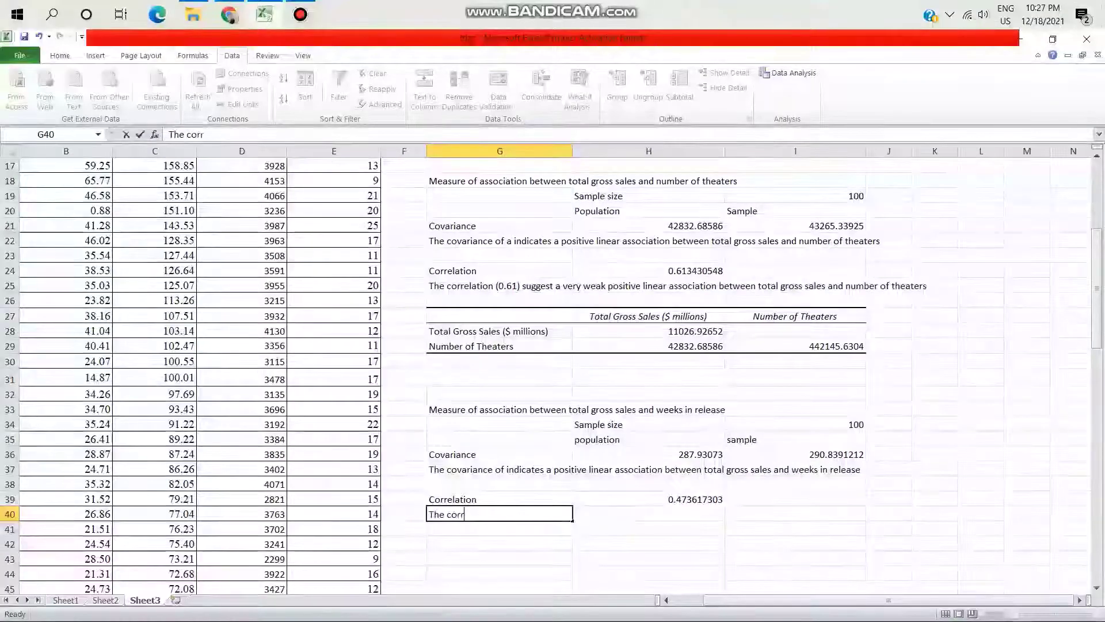
text(el)
text(tio)
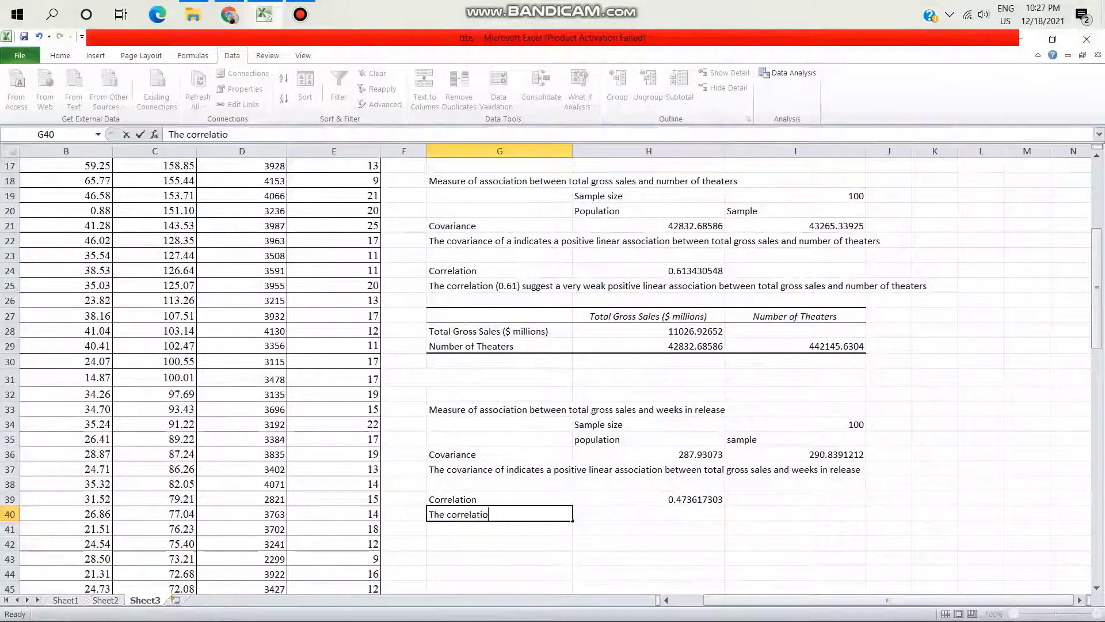
text(n (0.47)
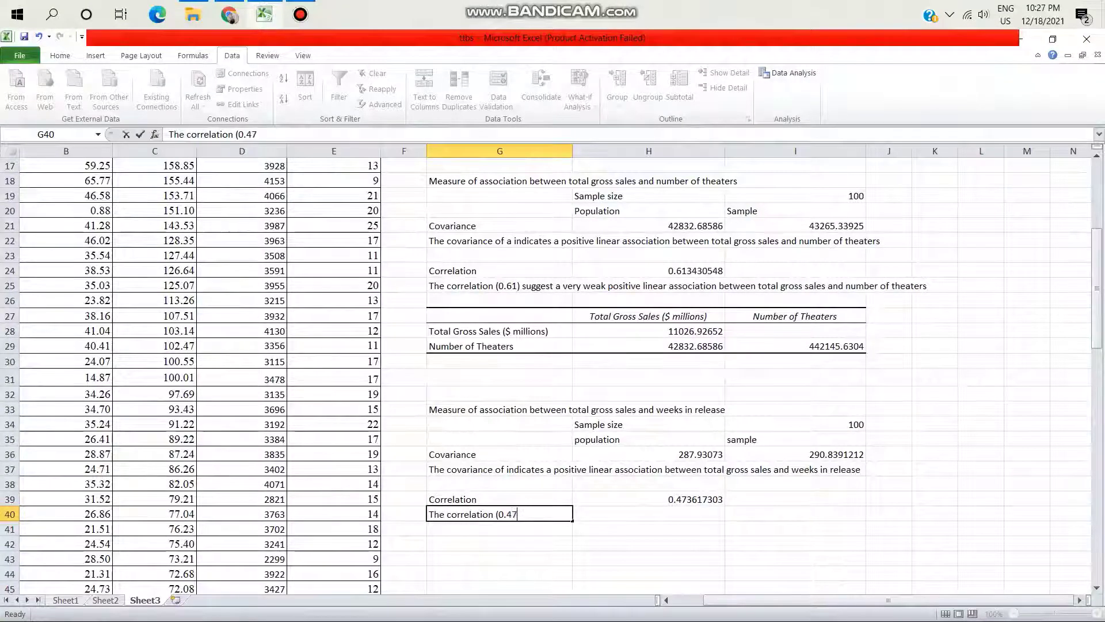
text())
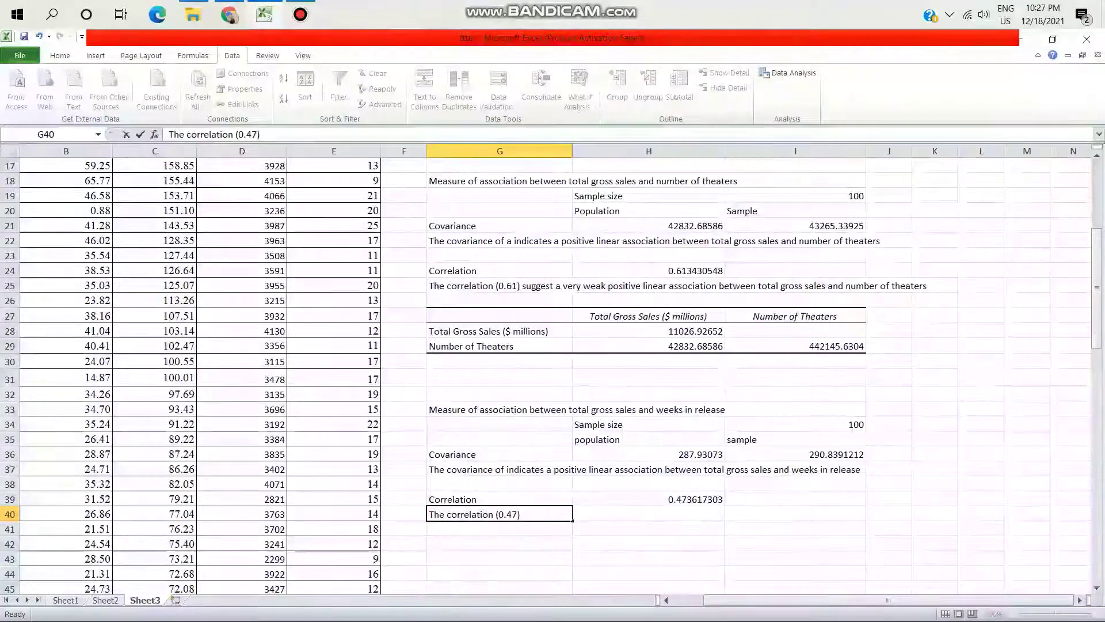
text( sugge)
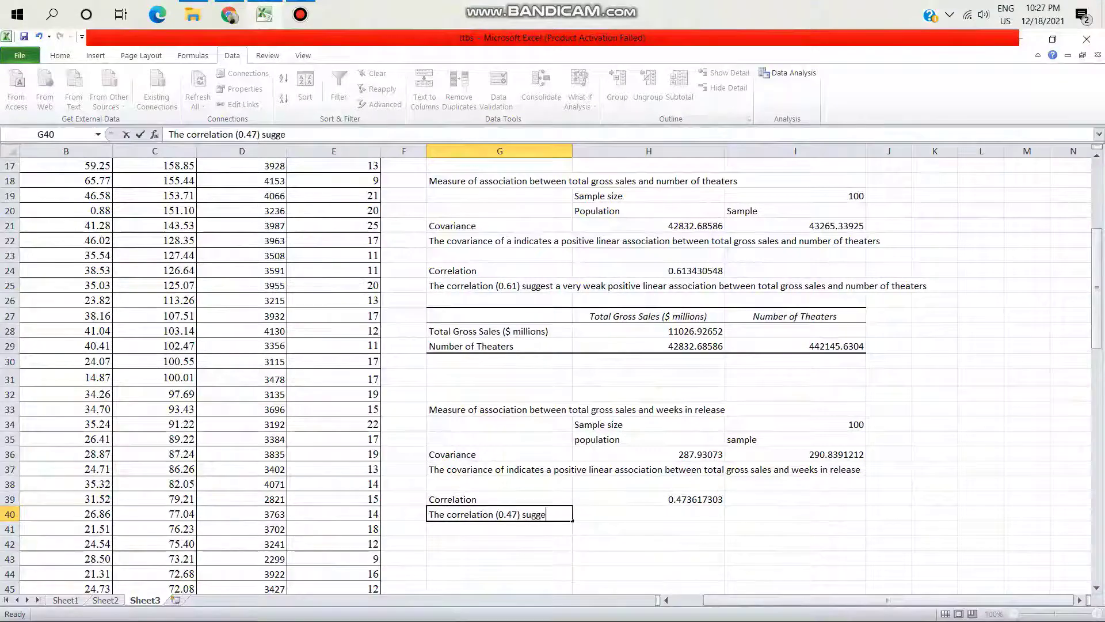
text(st a ver)
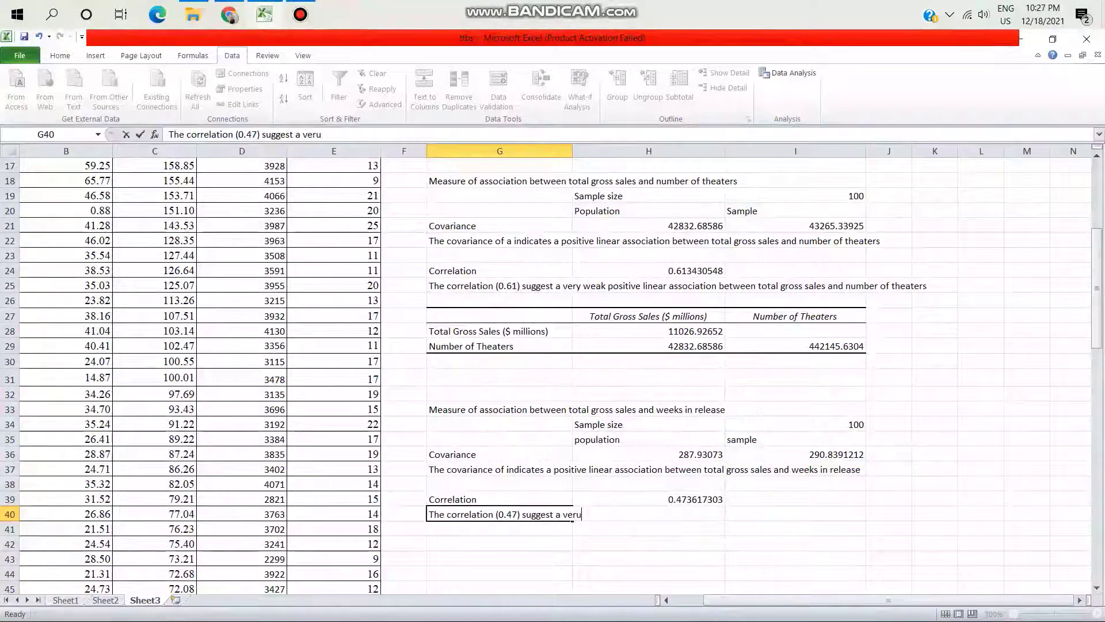
text(y weak po)
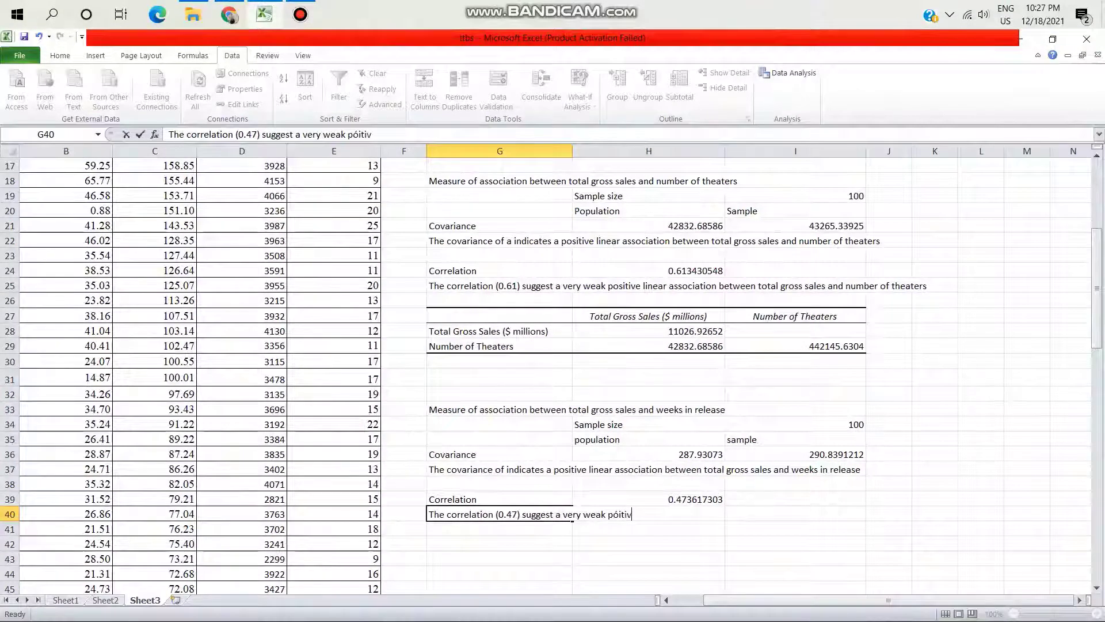
key(BackSpace)
key(BackSpace)
key(BackSpace)
key(BackSpace)
key(BackSpace)
text(os)
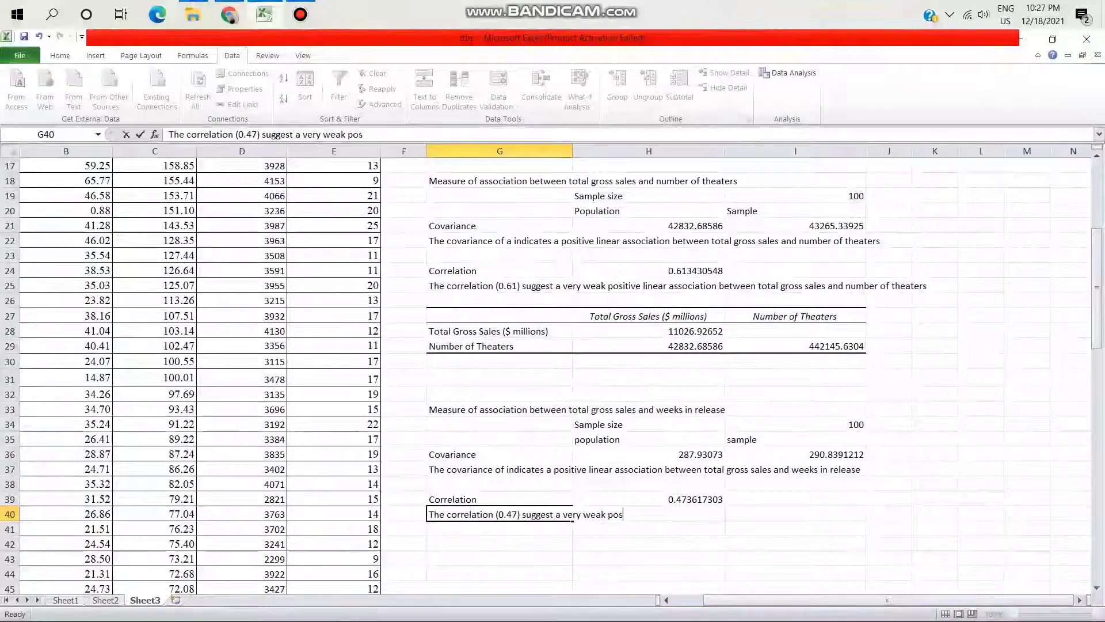
text(itive )
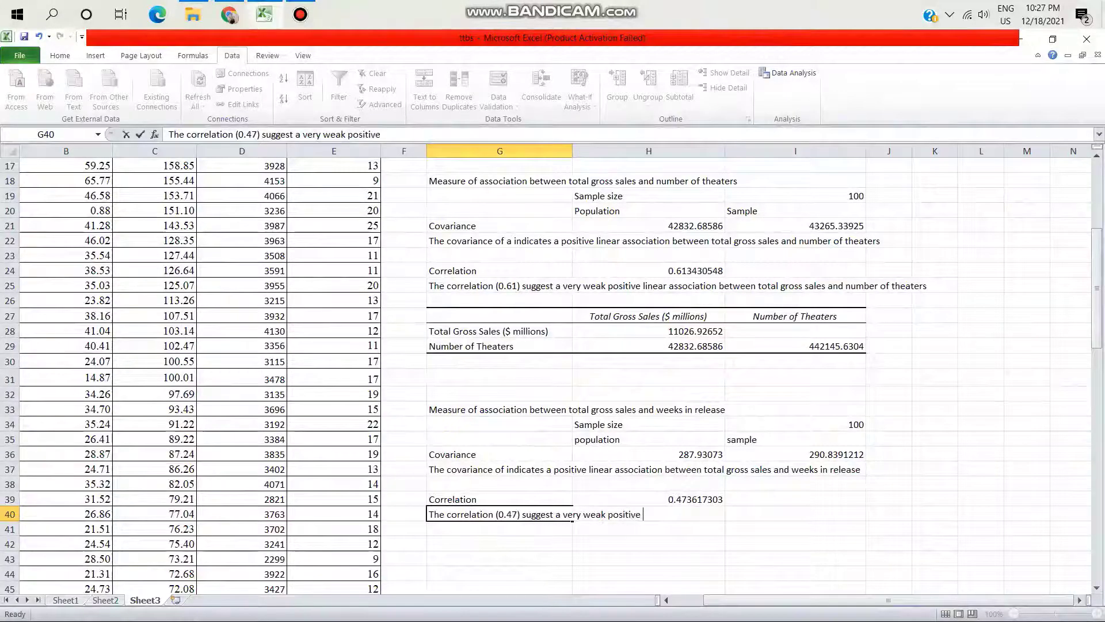
text(linear)
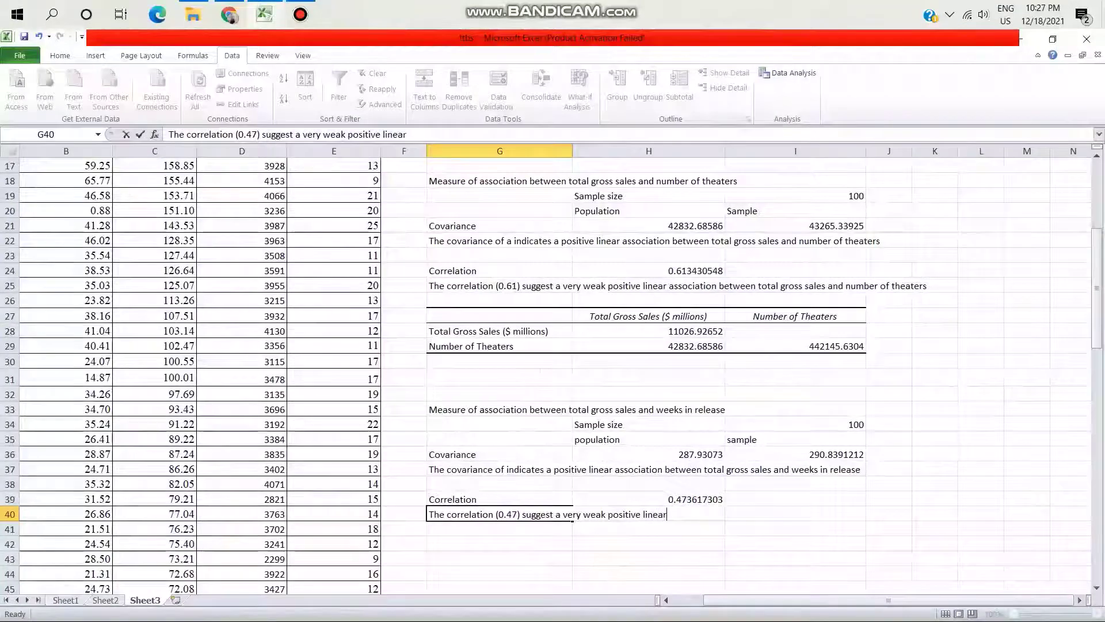
text( asso)
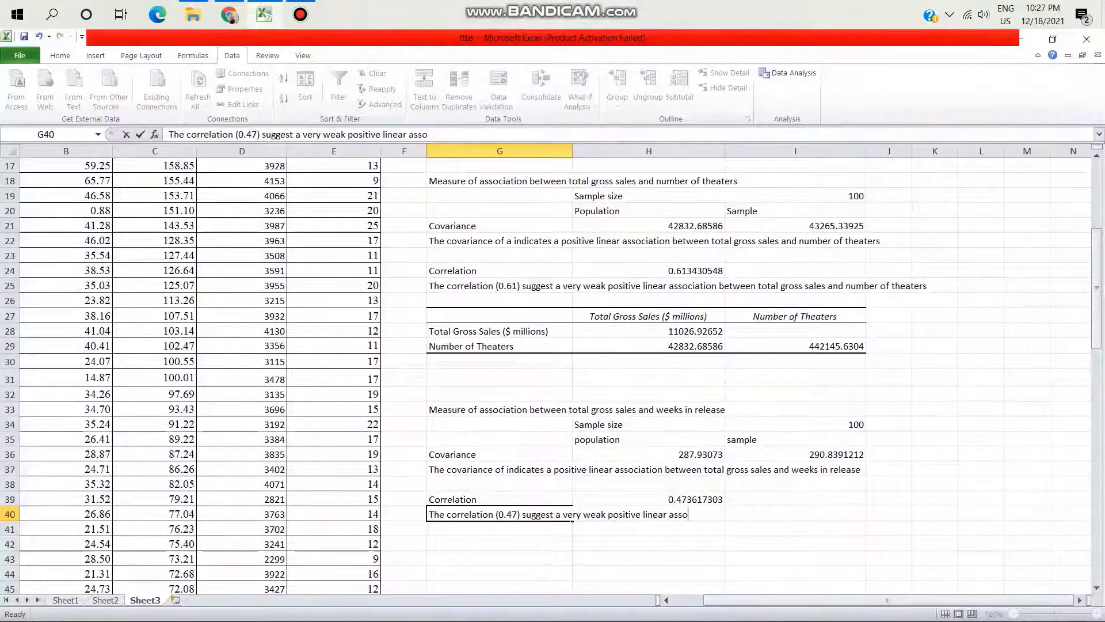
text(ciat)
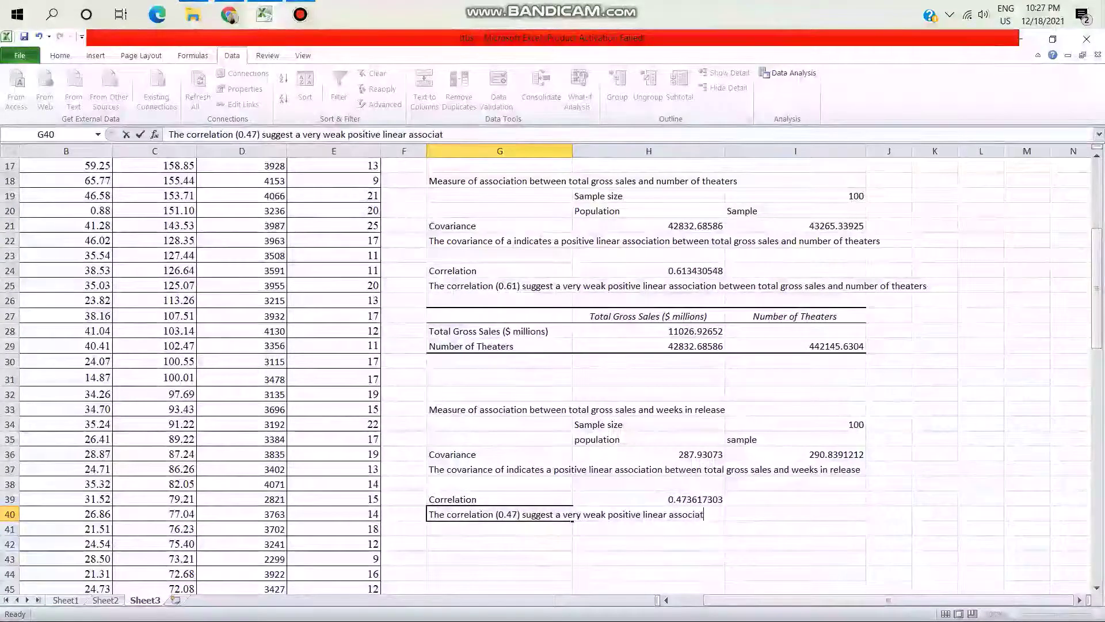
text(ion)
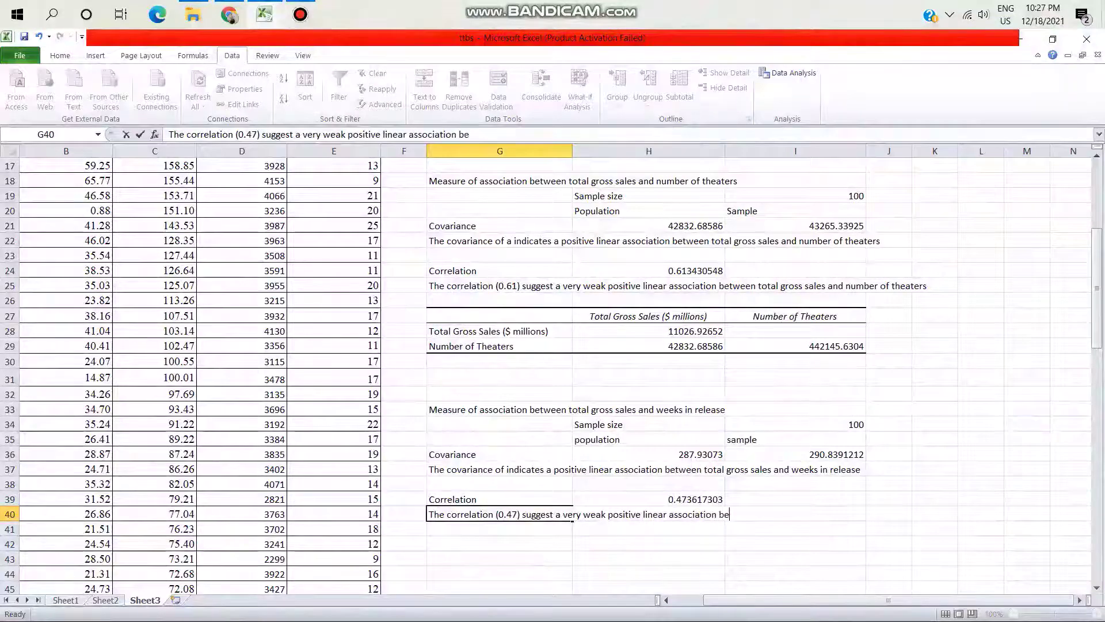
text( bẻ)
key(BackSpace)
text(et)
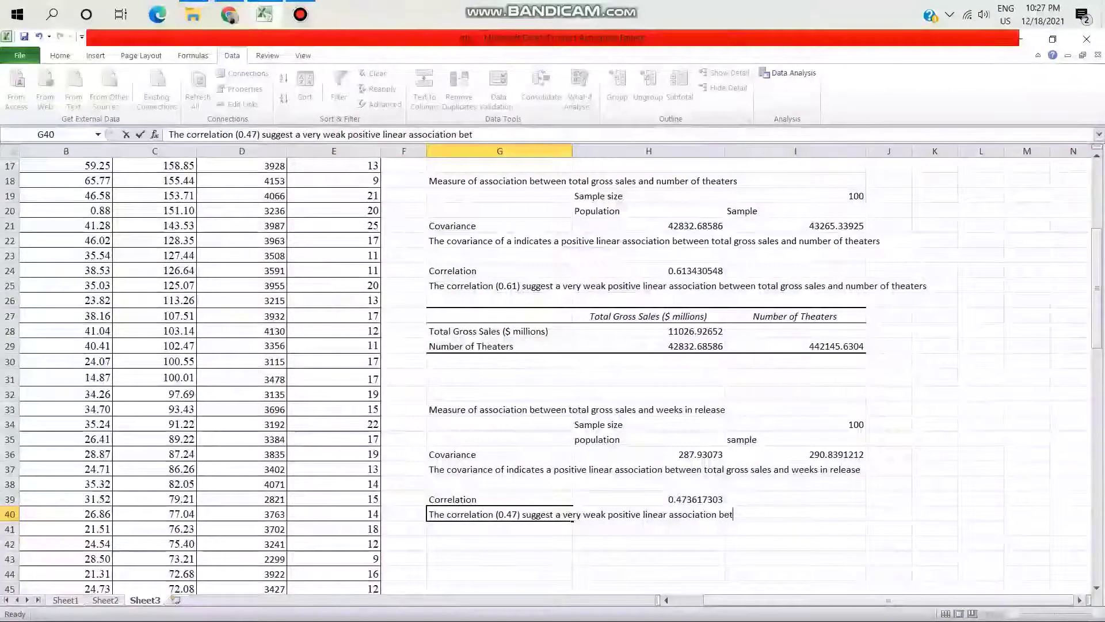
text(e)
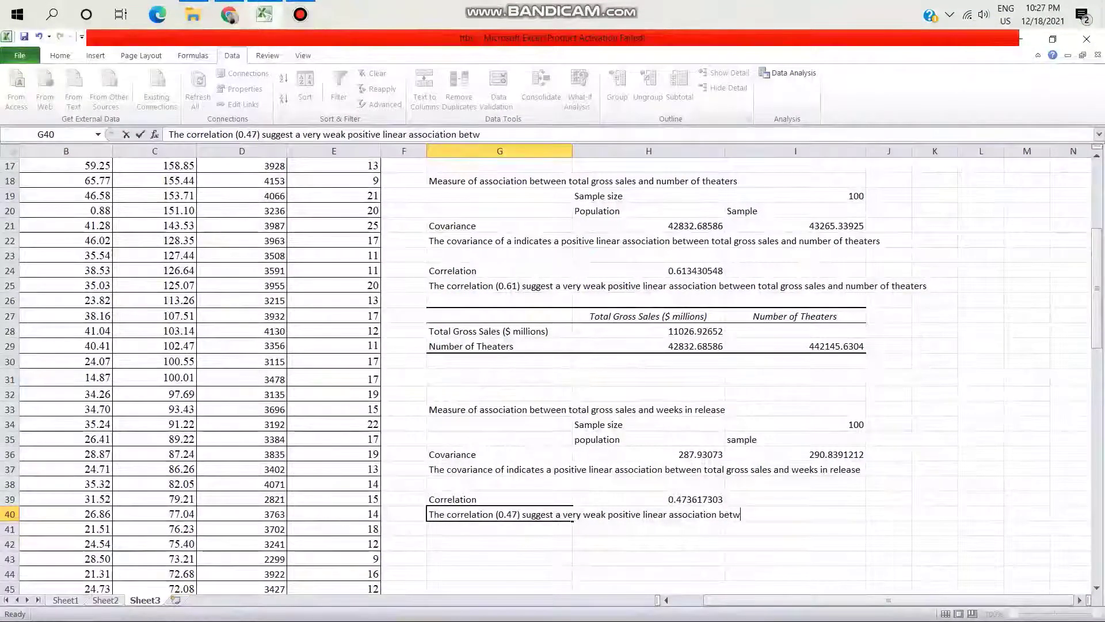
text(n tota)
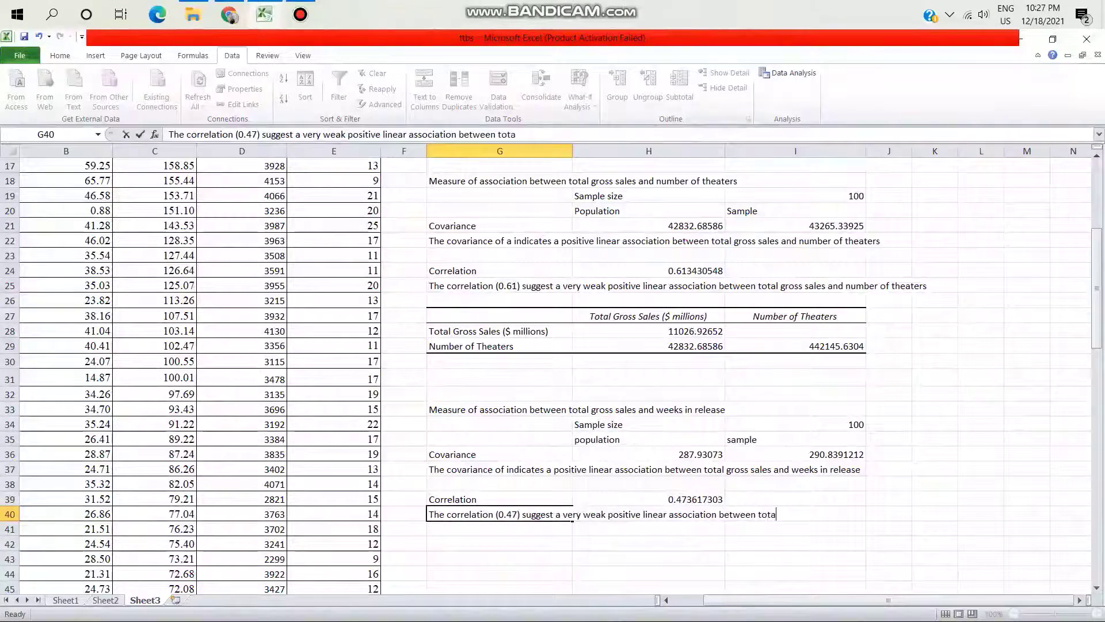
text(l gross)
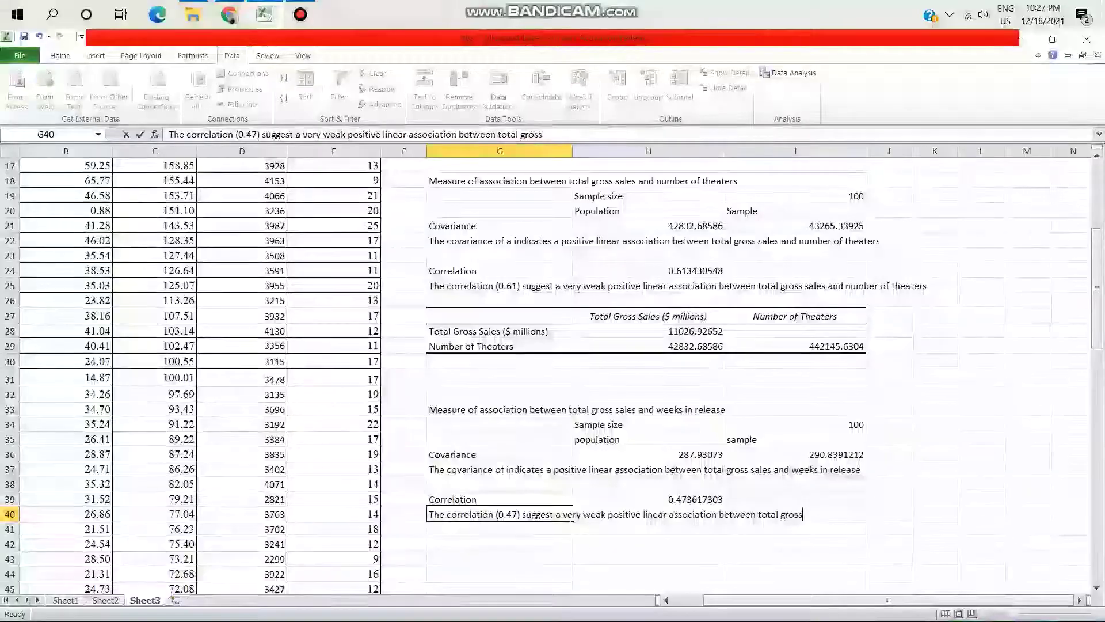
text( sales )
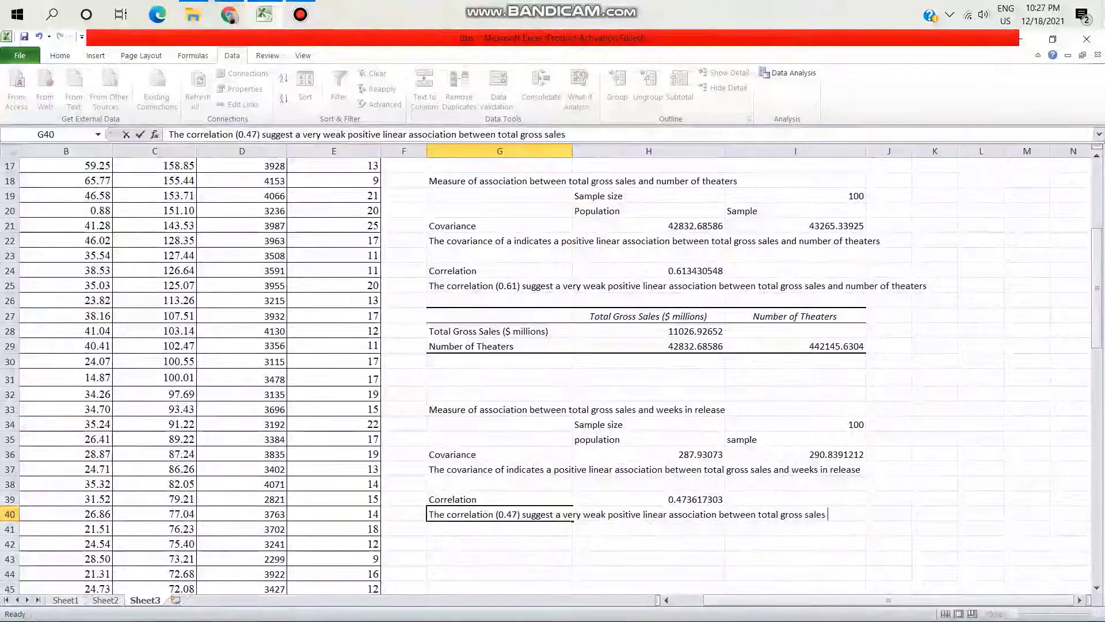
text(and w)
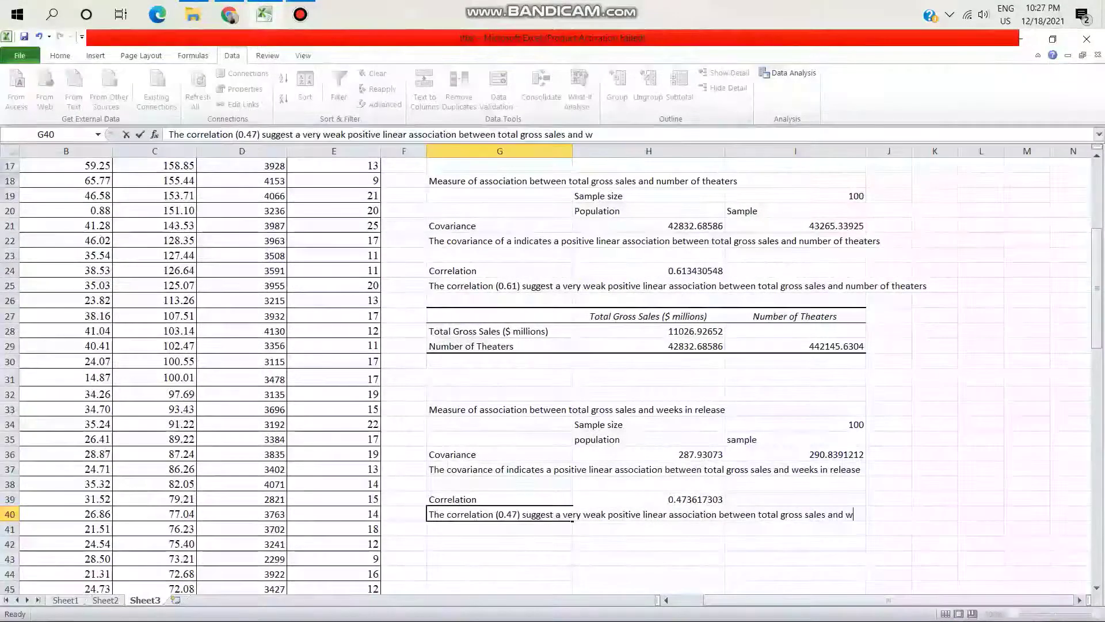
text(eee)
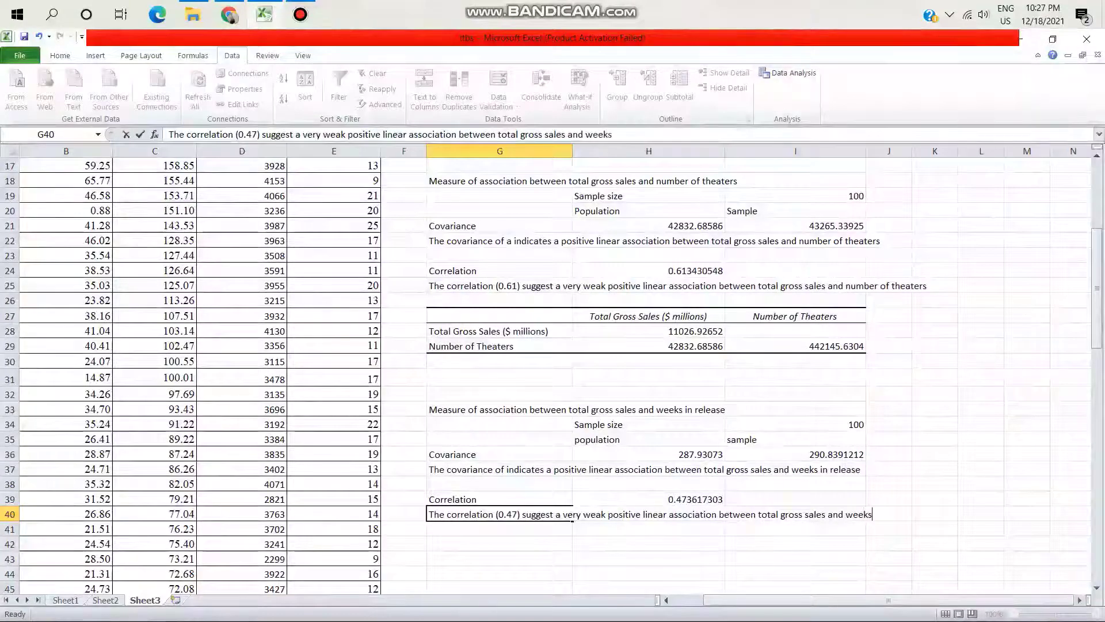
text(s in rele)
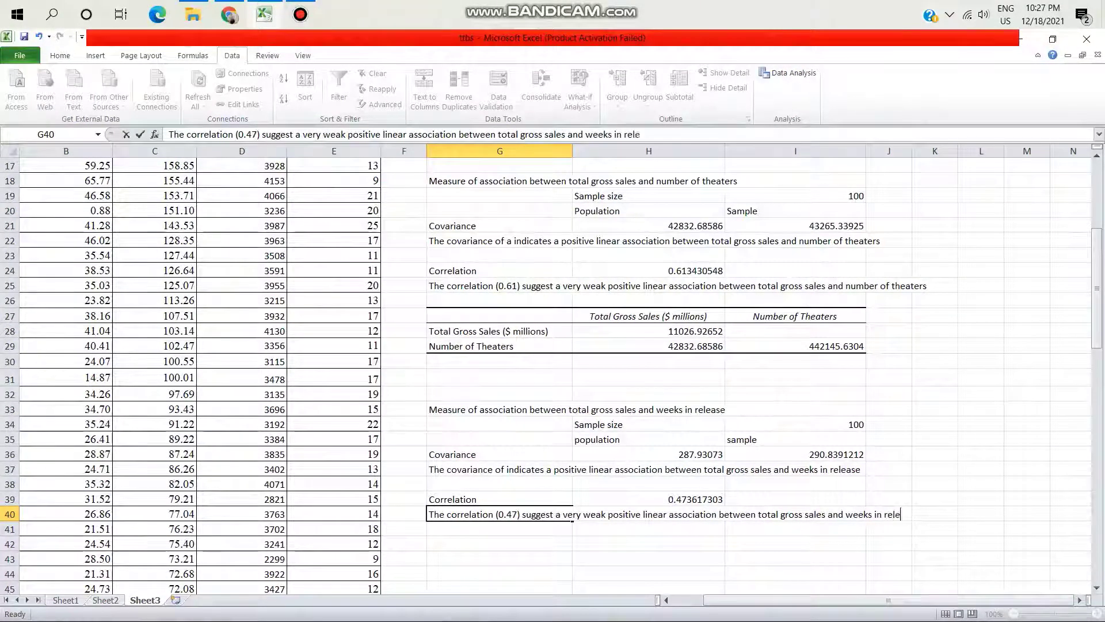
text(ase)
key(Return)
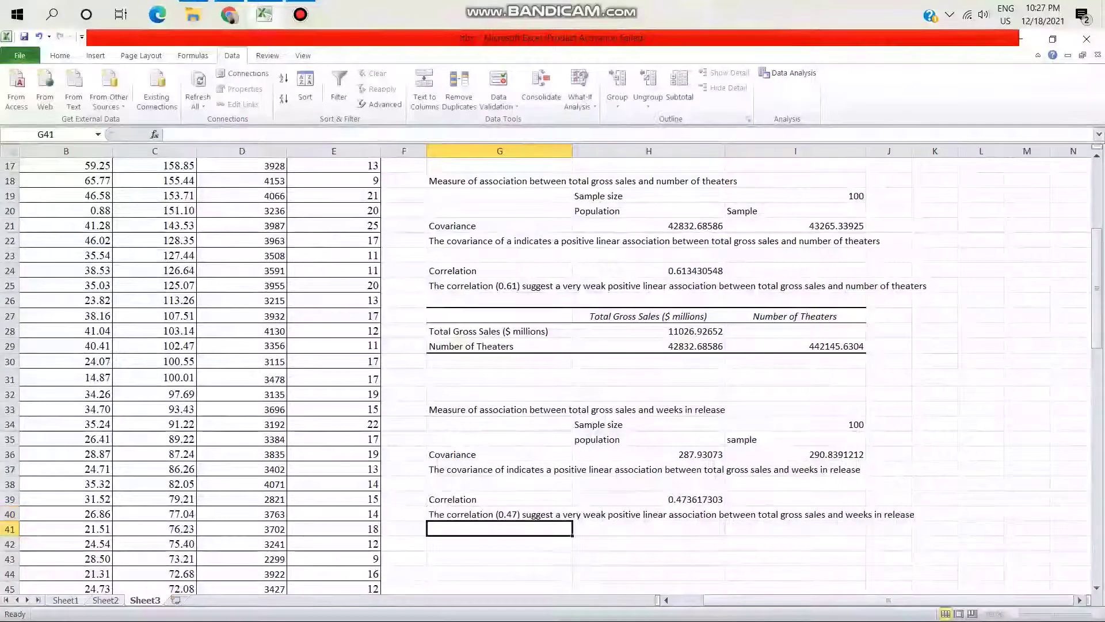
key(Return)
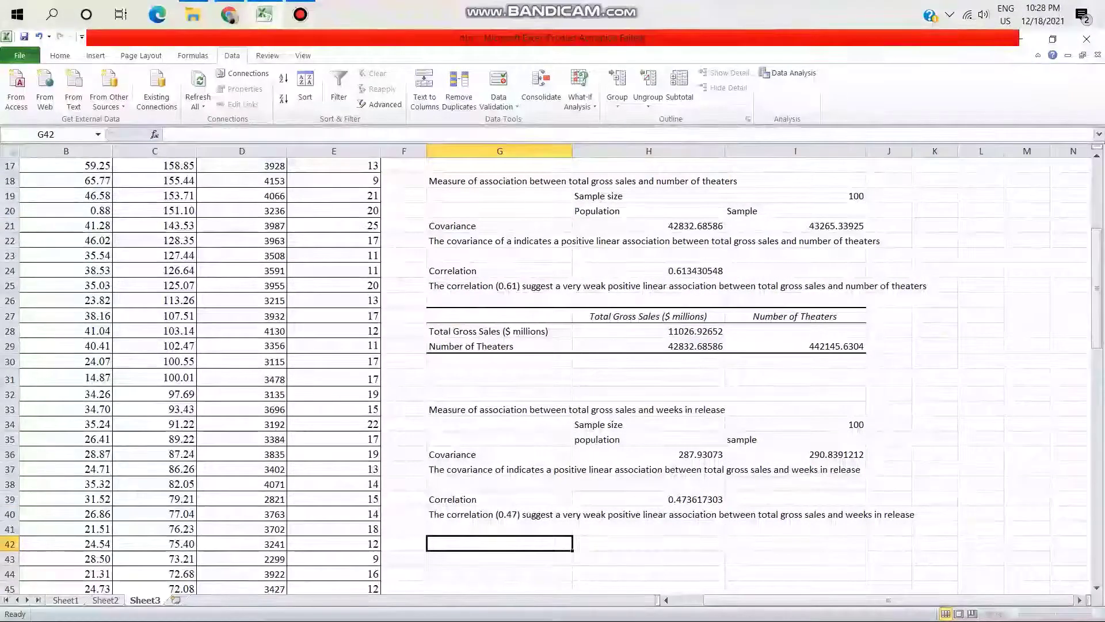
Copy the whole Total Gross Sales ($ millions) column C into empty column F beside Weeks in Release, and widen column F slightly
scroll(544, 380, up, 5)
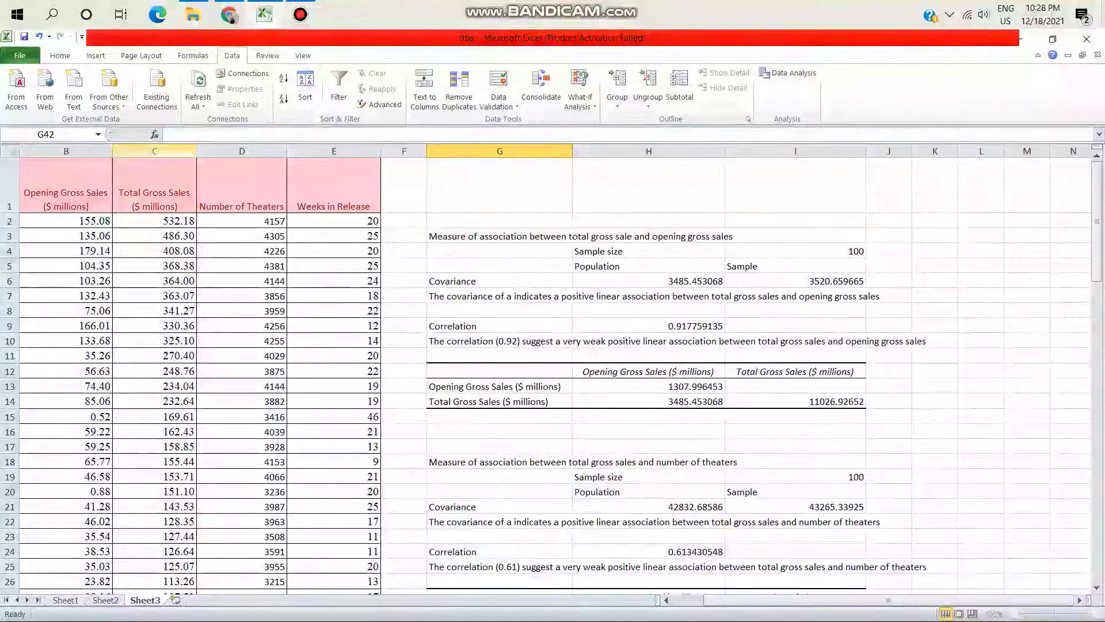
click(154, 151)
right_click(169, 151)
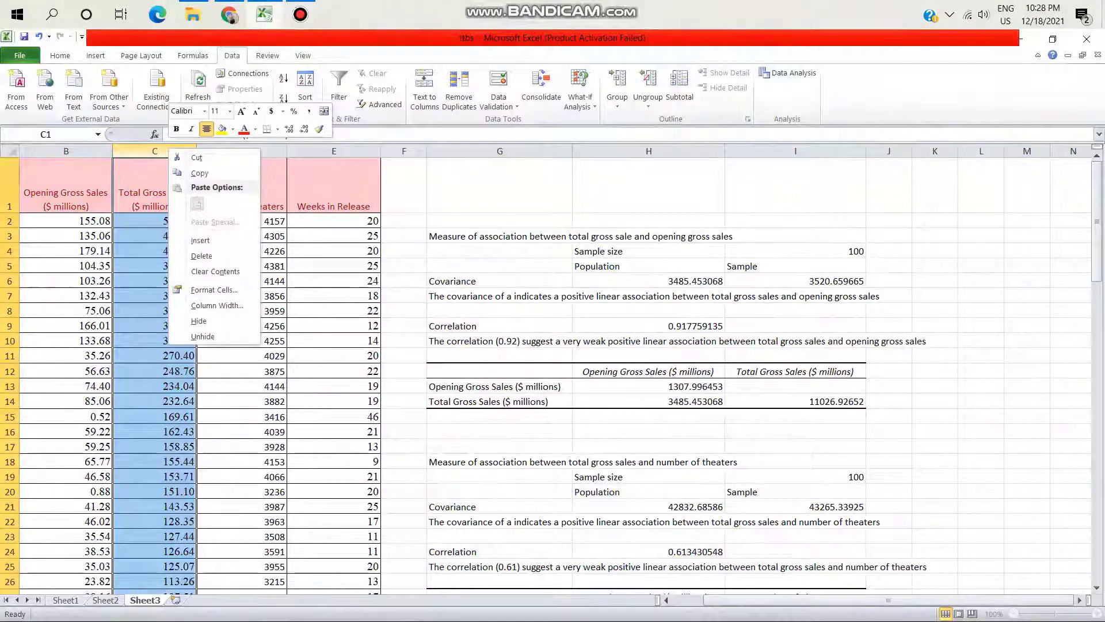
click(199, 173)
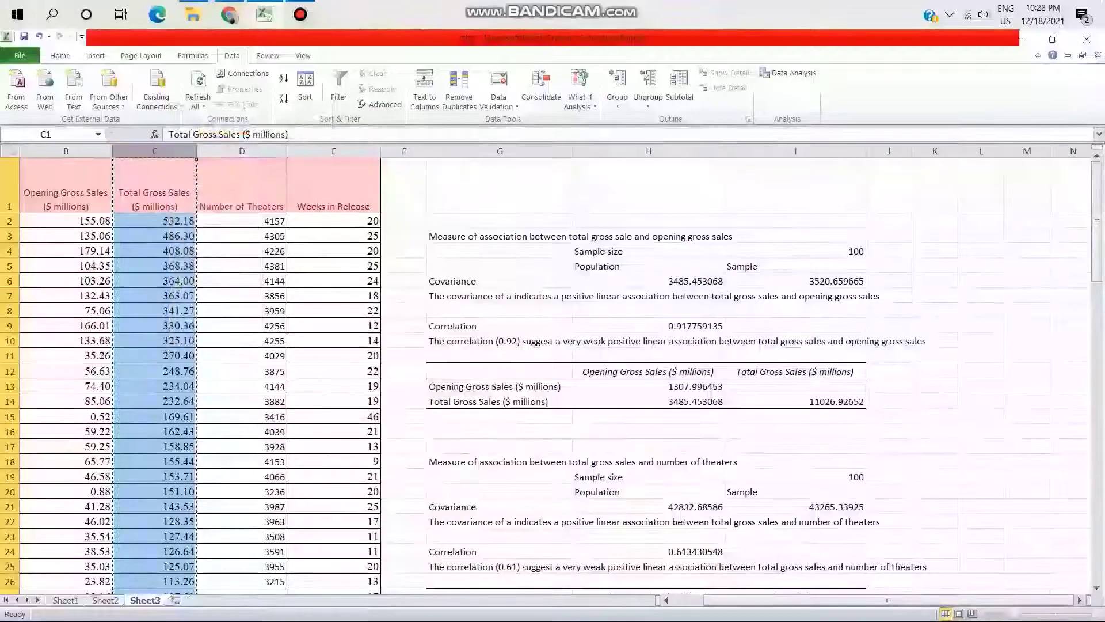
click(404, 151)
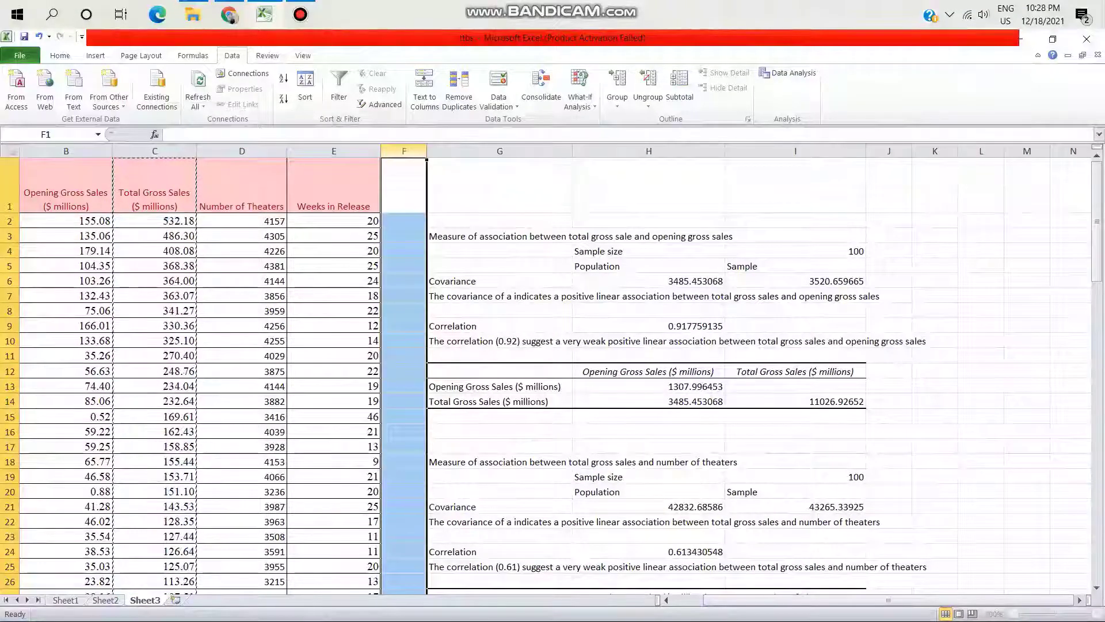
right_click(406, 152)
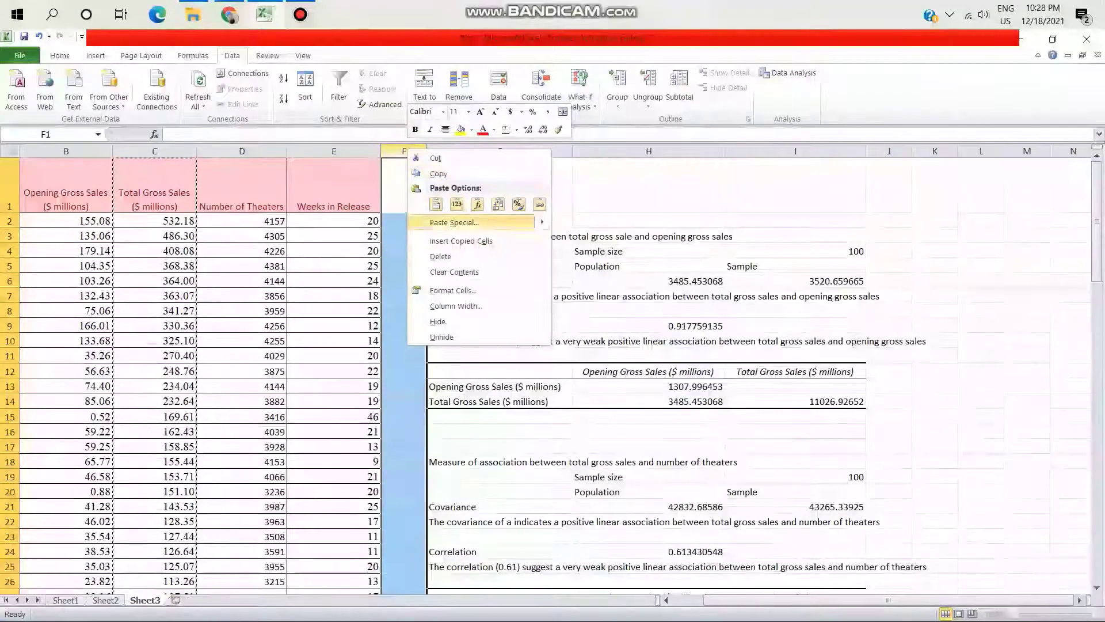
click(436, 203)
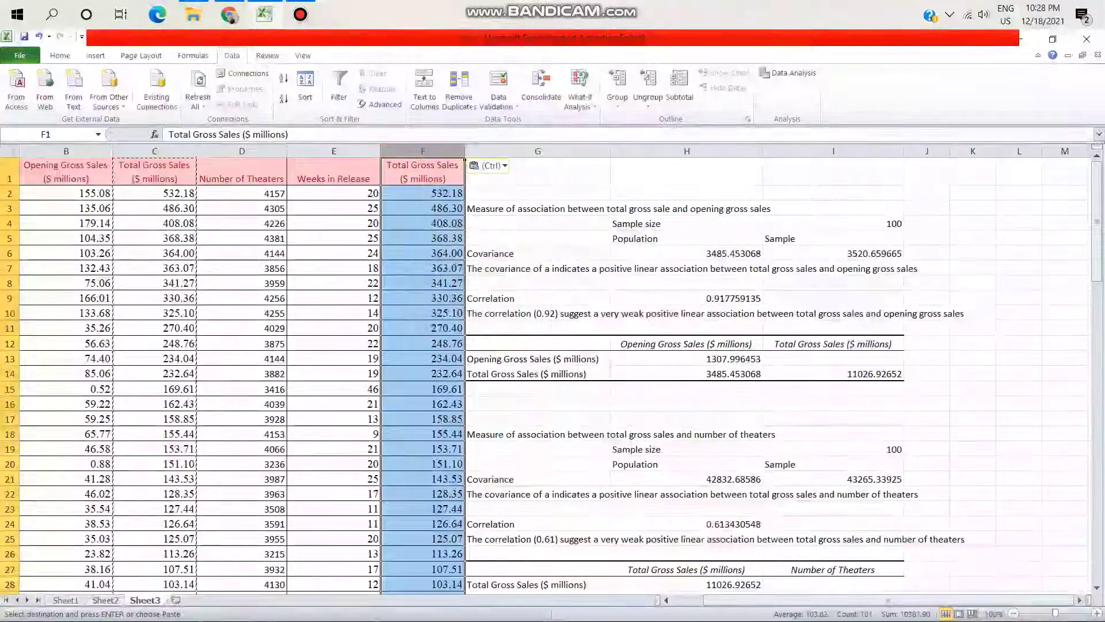
drag(464, 150, 491, 151)
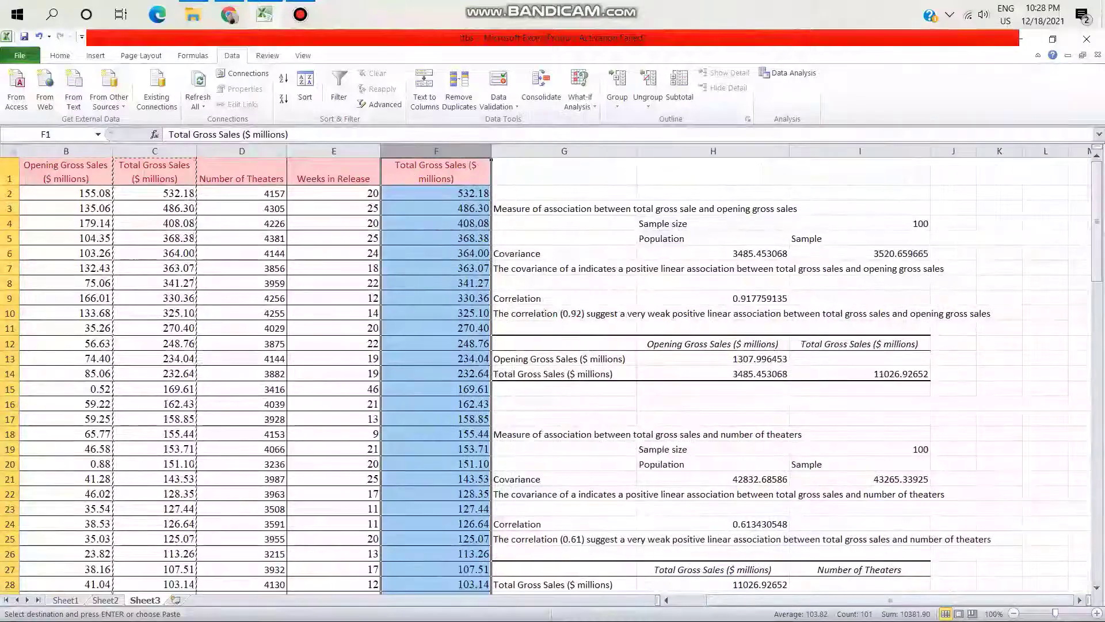
Insert an empty column at G to separate the copied total gross sales data from the association measures
click(503, 151)
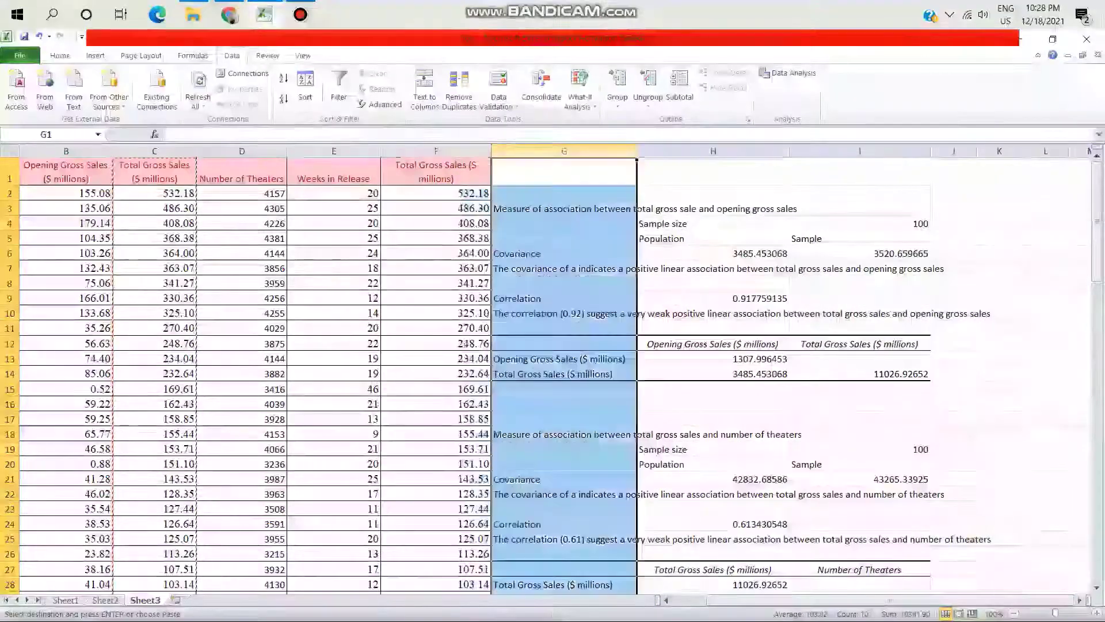
right_click(505, 148)
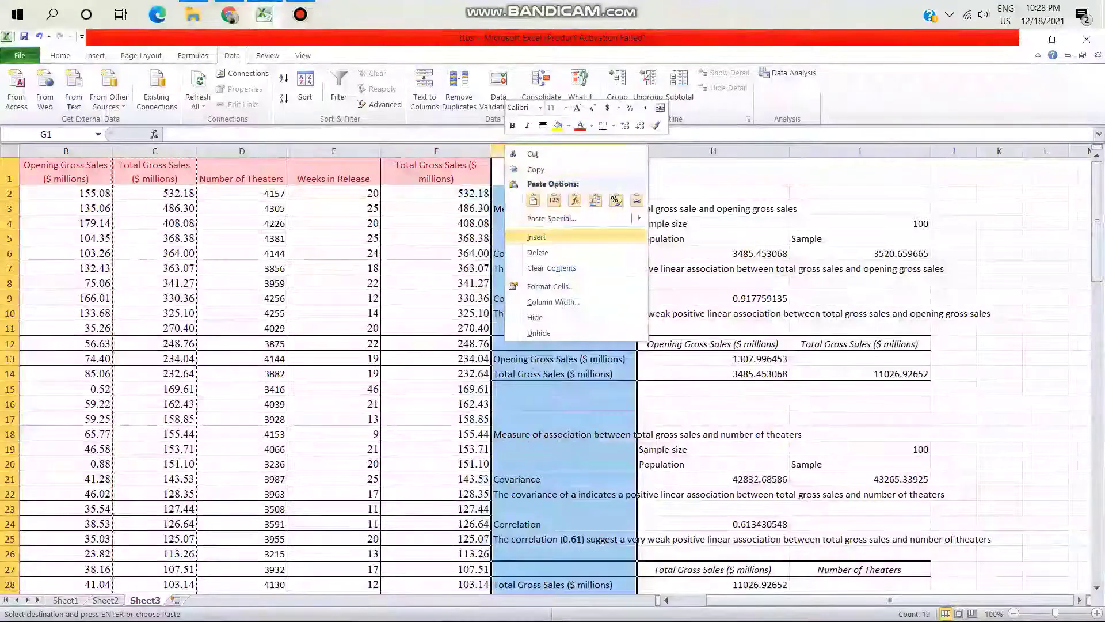
click(536, 237)
click(675, 403)
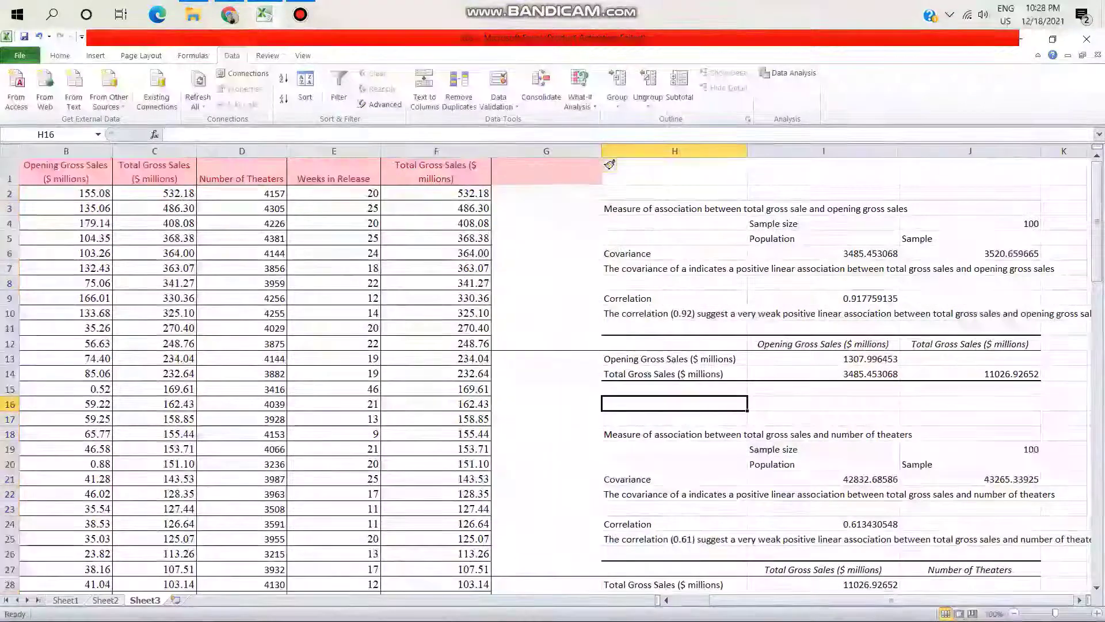
scroll(610, 165, down, 3)
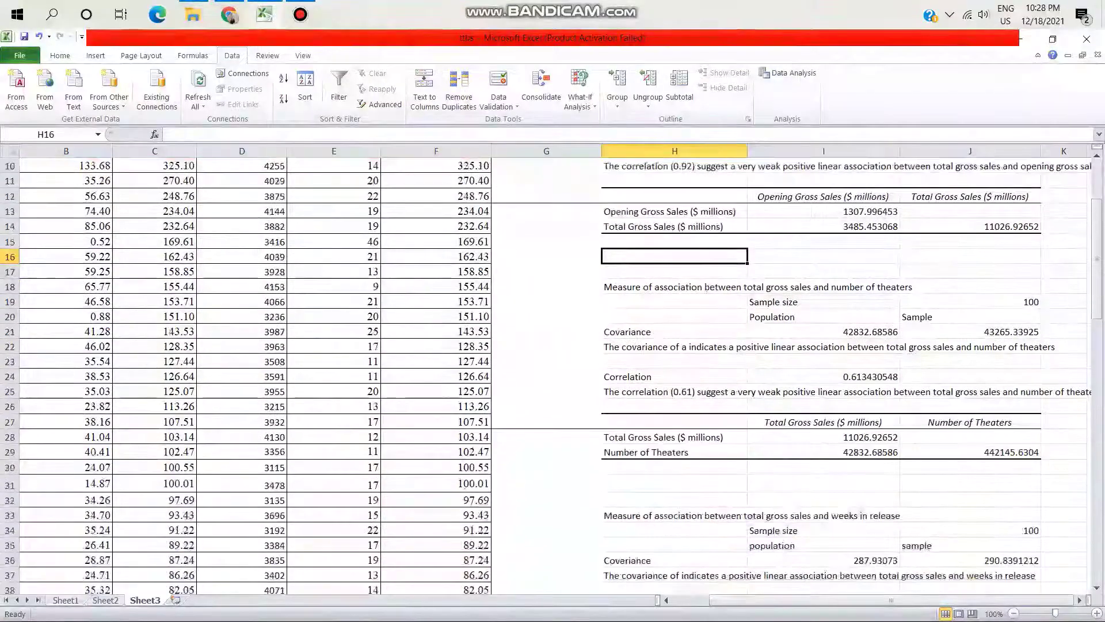
Reset the whole empty column G to the Normal cell style, clearing its inherited header fill
scroll(610, 164, up, 3)
scroll(609, 164, down, 1)
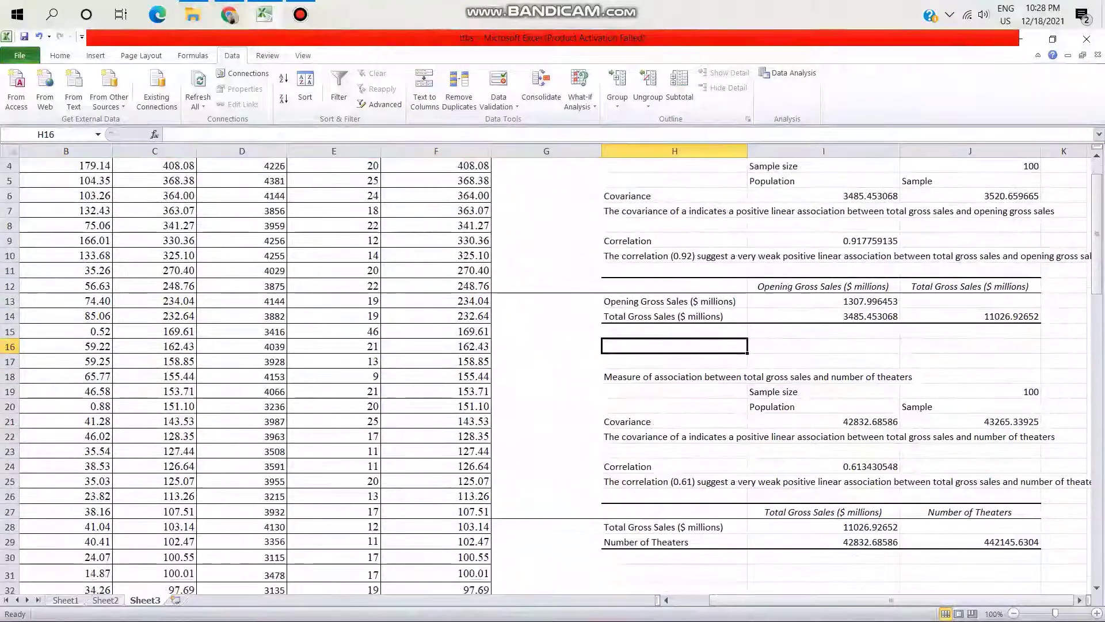
scroll(609, 165, up, 1)
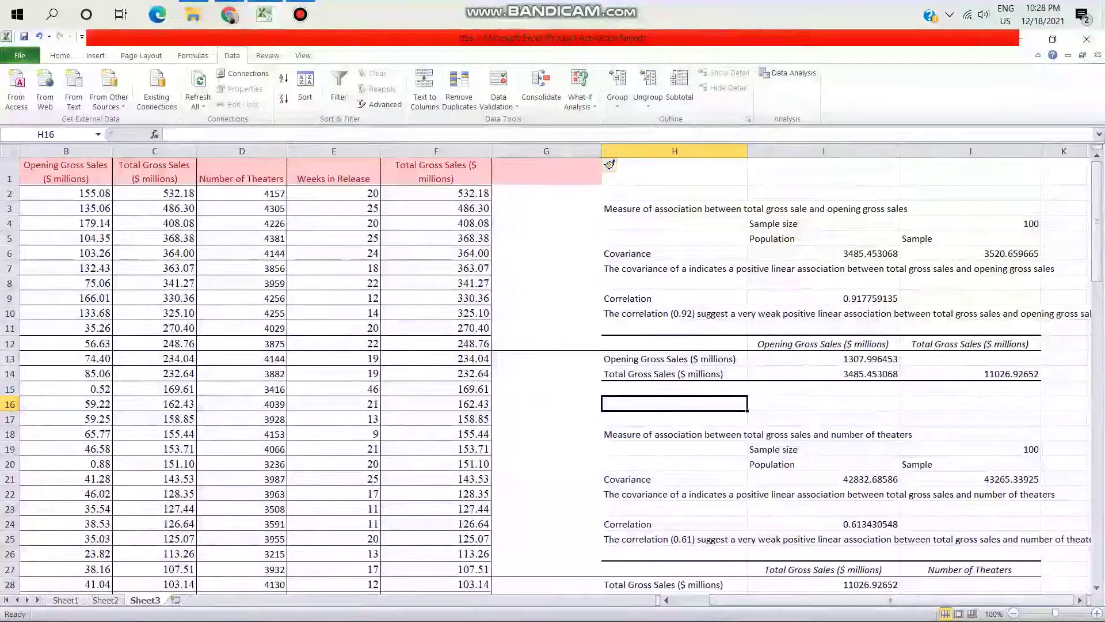
click(547, 150)
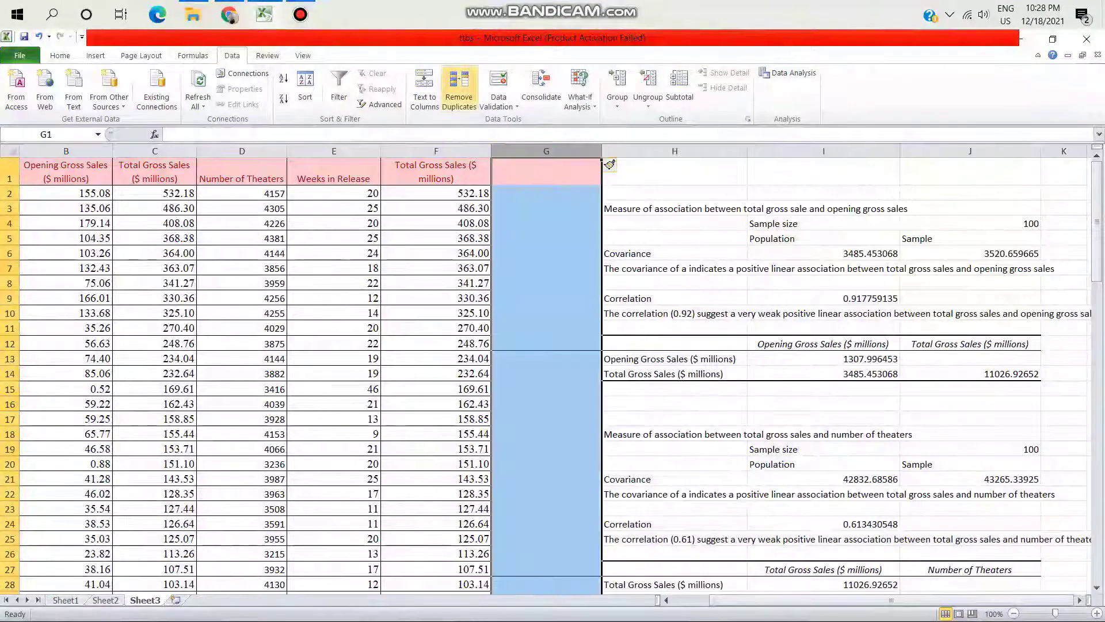
click(60, 56)
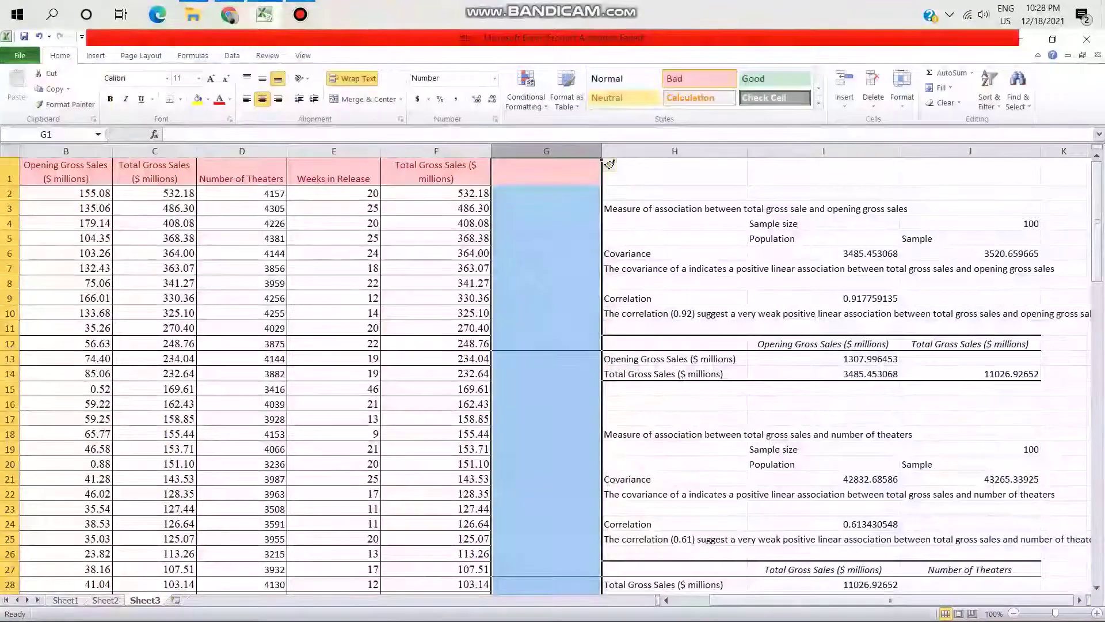
click(625, 79)
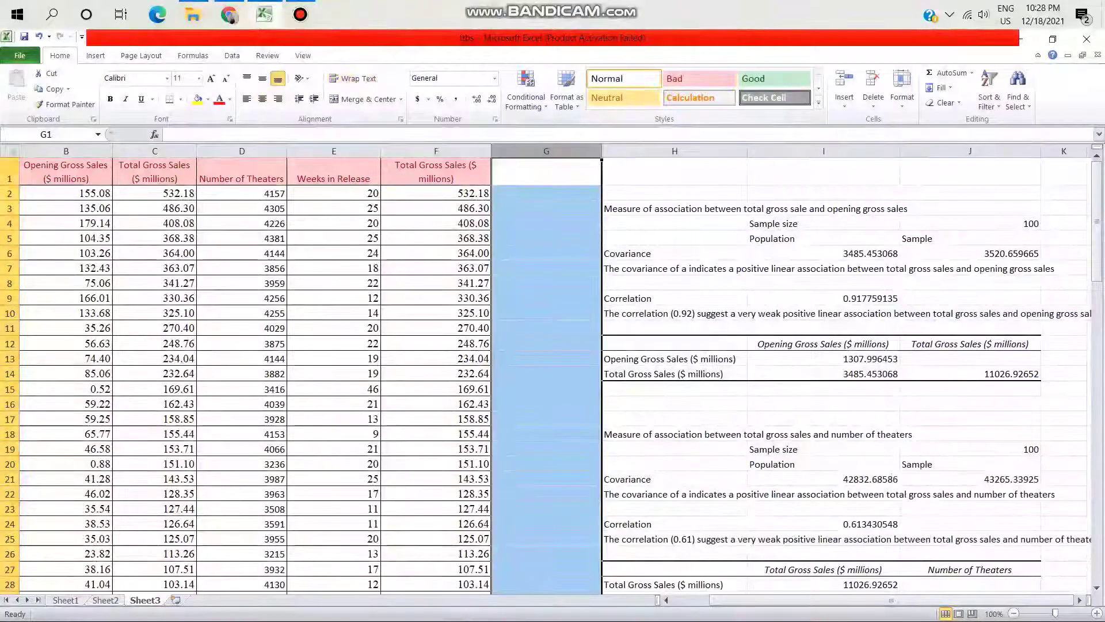
click(674, 374)
scroll(675, 374, down, 3)
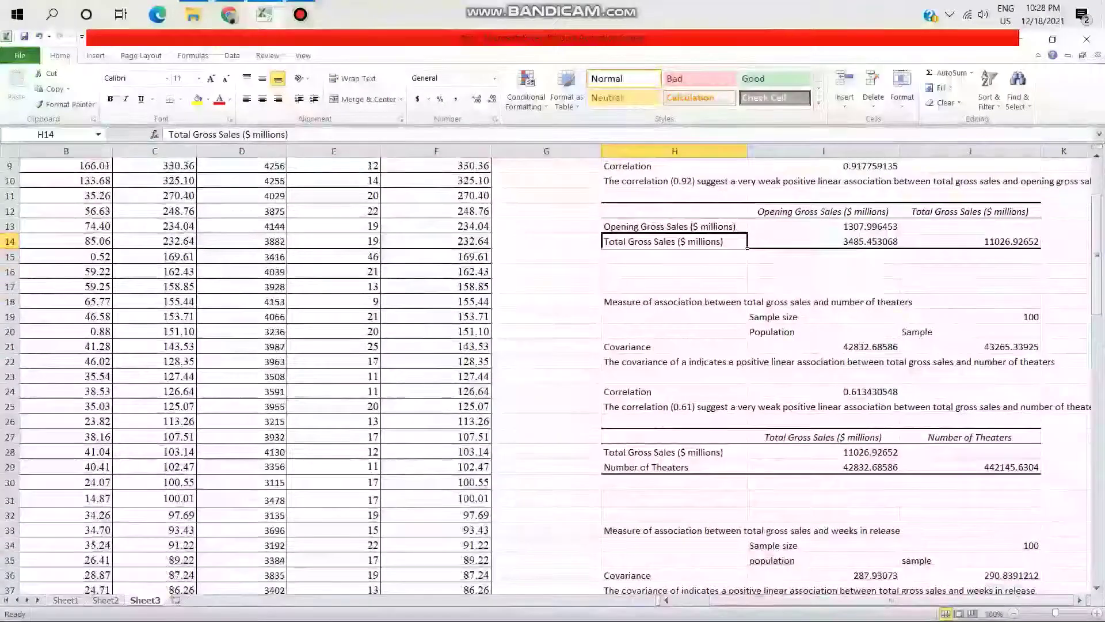
scroll(675, 374, down, 5)
click(675, 439)
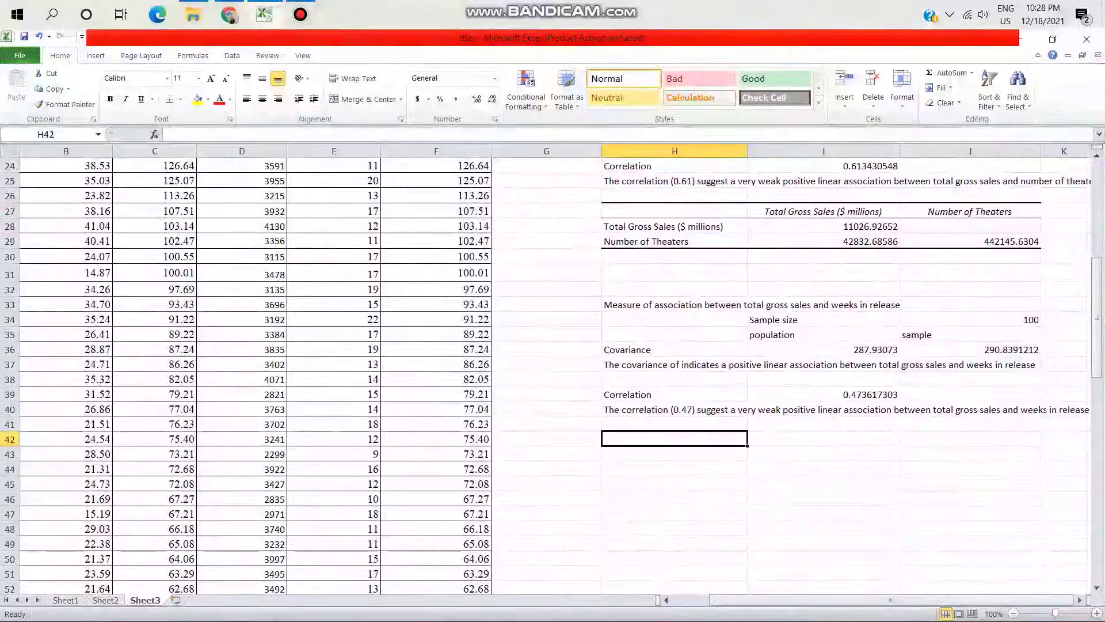
text(=)
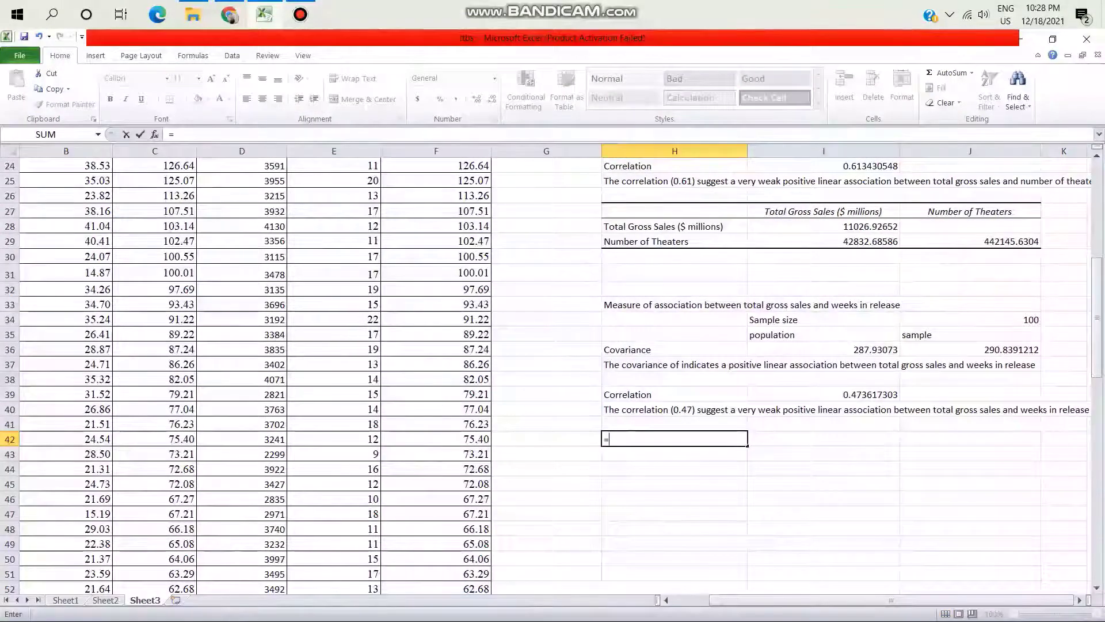
key(BackSpace)
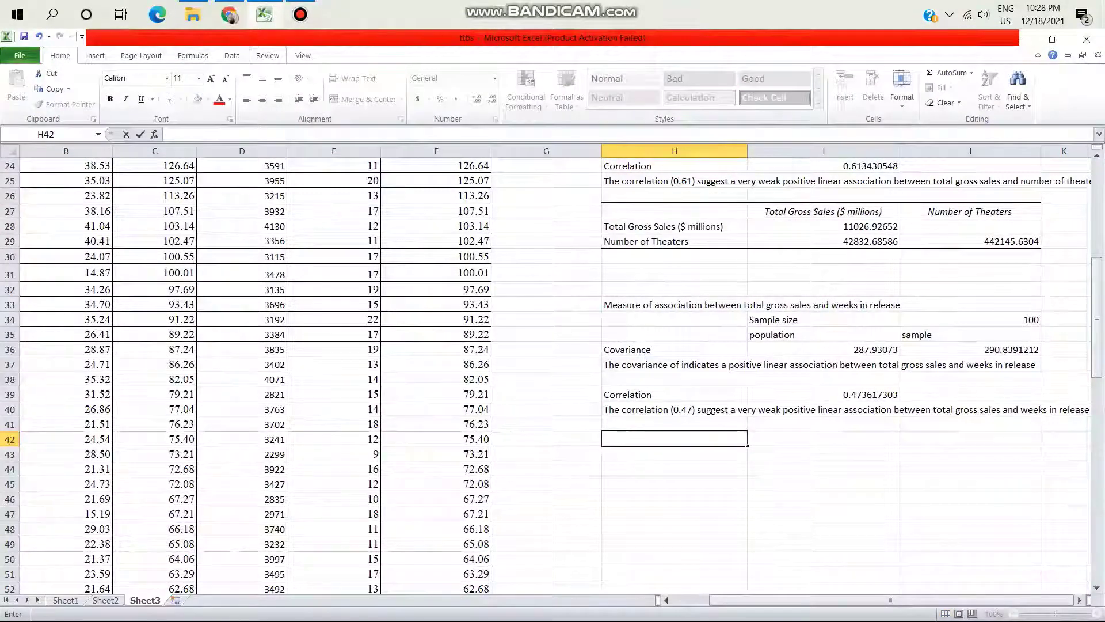
Start a Covariance analysis with the Weeks in Release and copied Total Gross Sales data, $E$1:$F$101, as input range
click(232, 55)
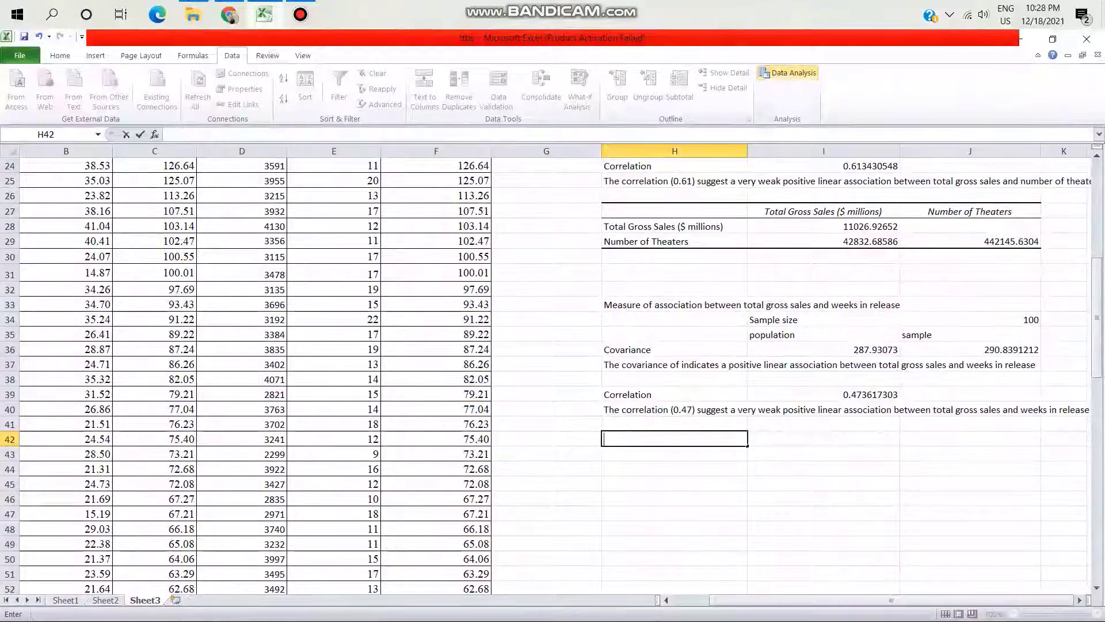
click(675, 469)
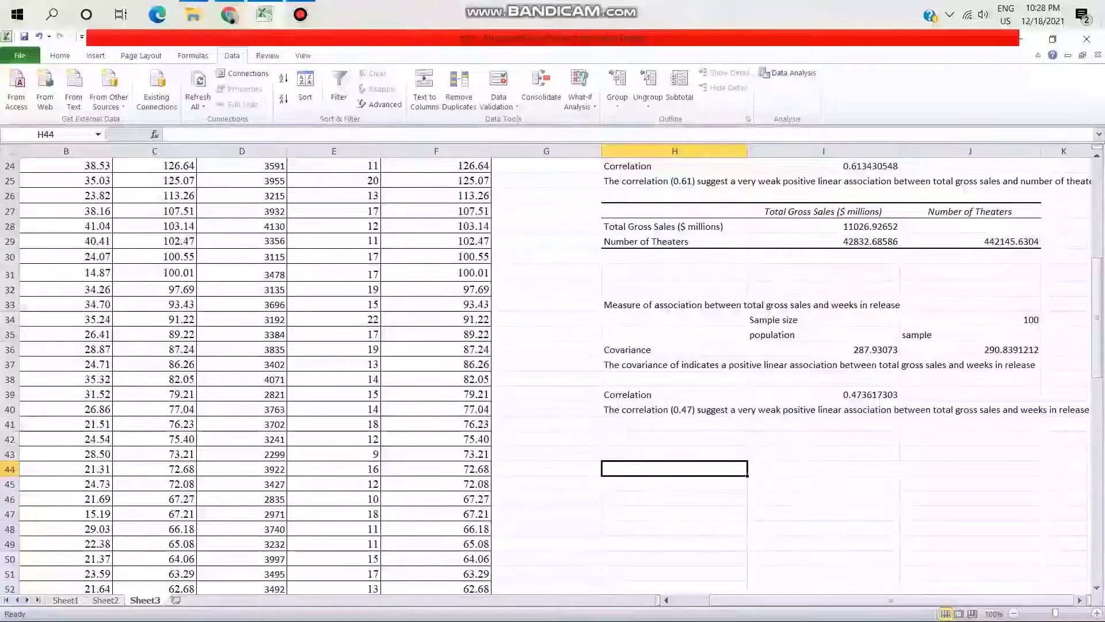
click(789, 73)
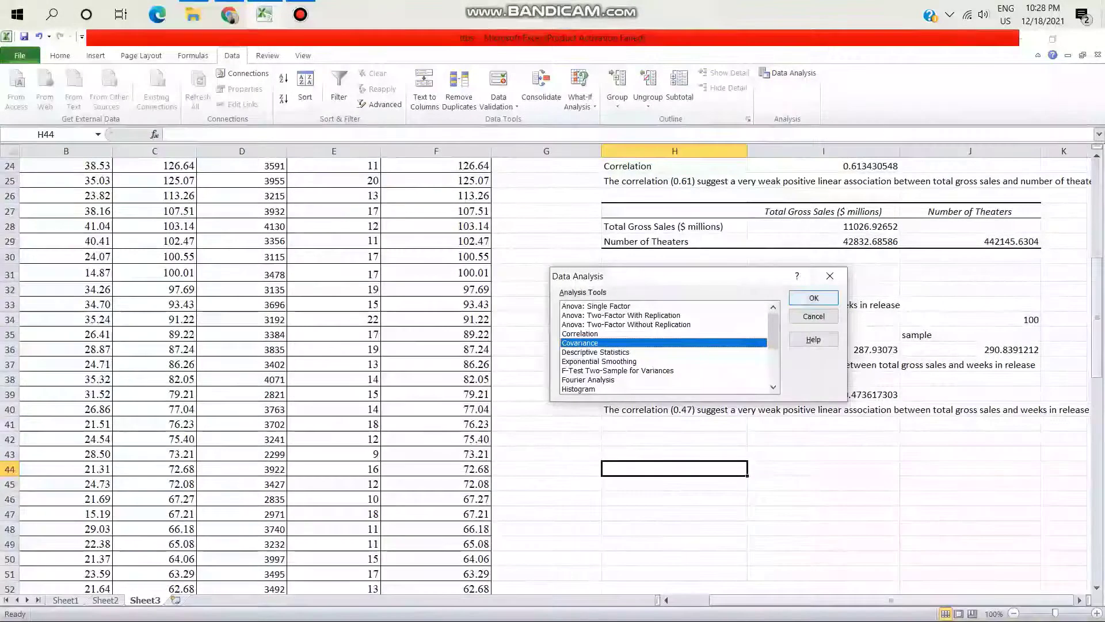
click(813, 298)
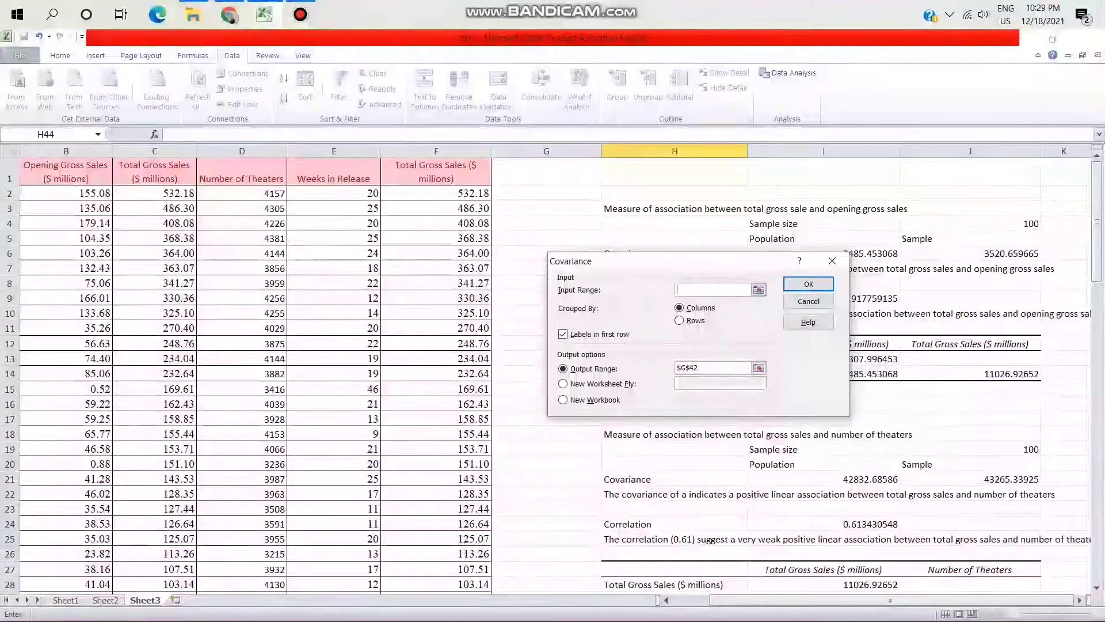
drag(334, 172, 491, 529)
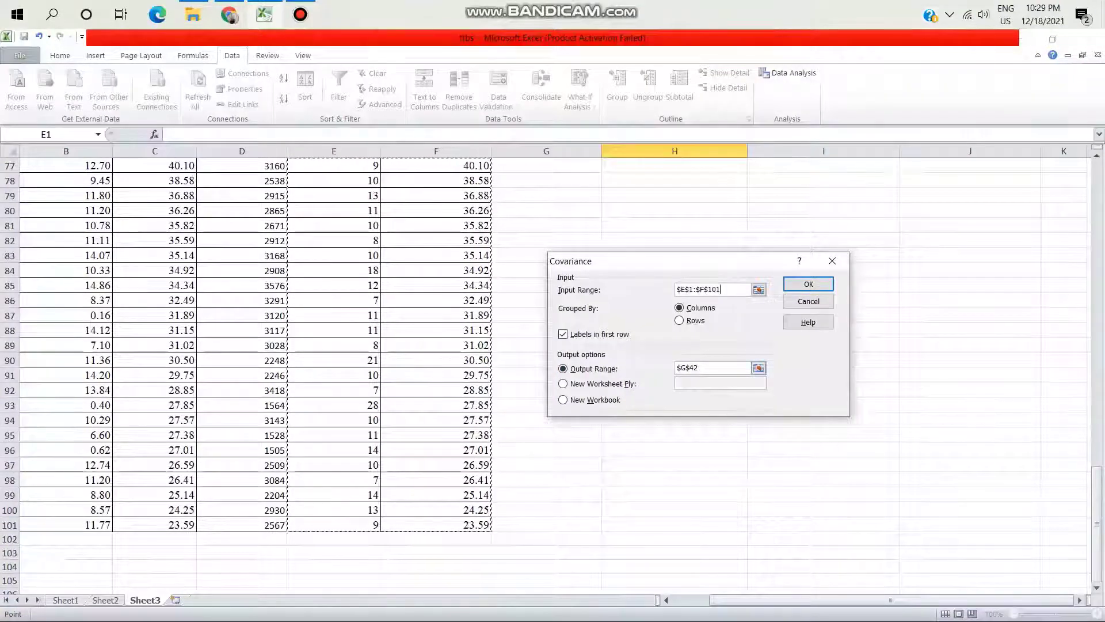
Set the covariance output range to $H$43 below the weeks-in-release interpretation and generate the table
click(708, 368)
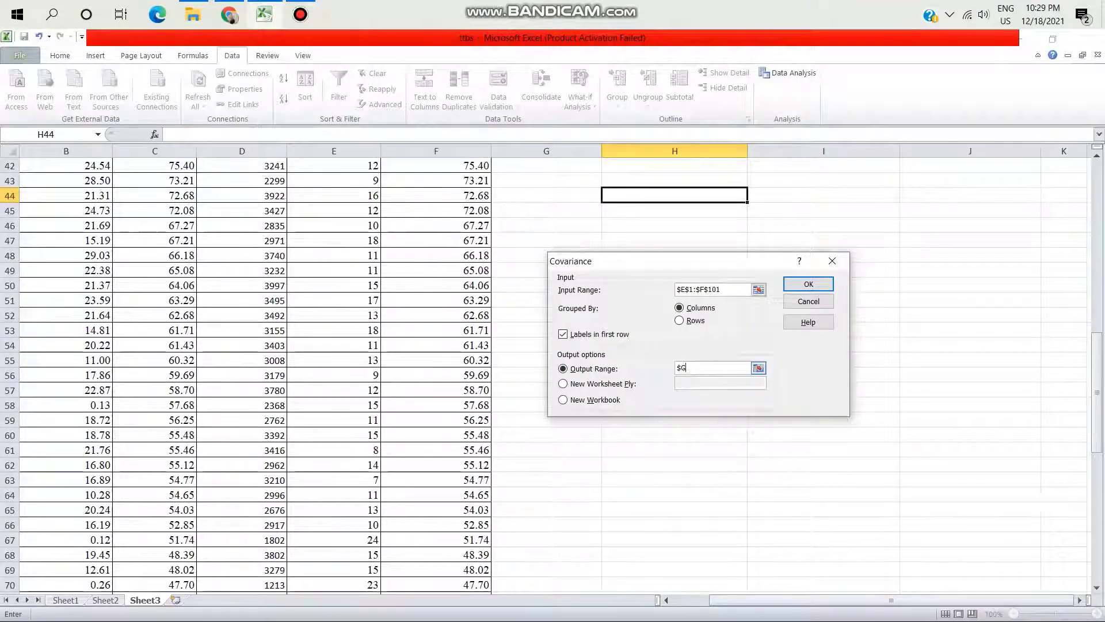
scroll(288, 380, up, 8)
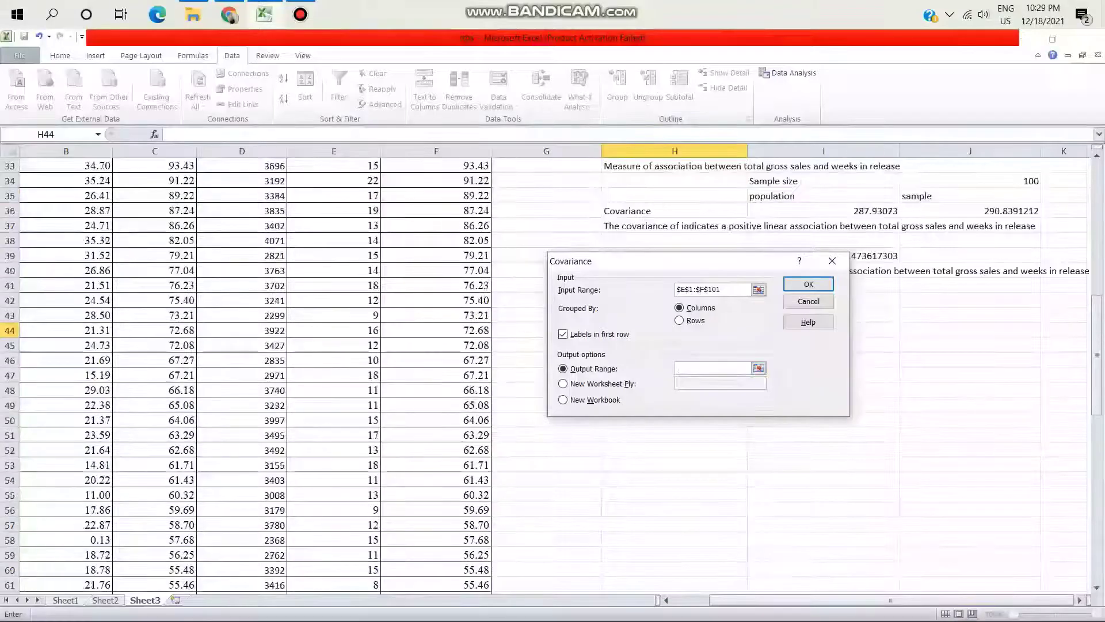
scroll(288, 380, down, 2)
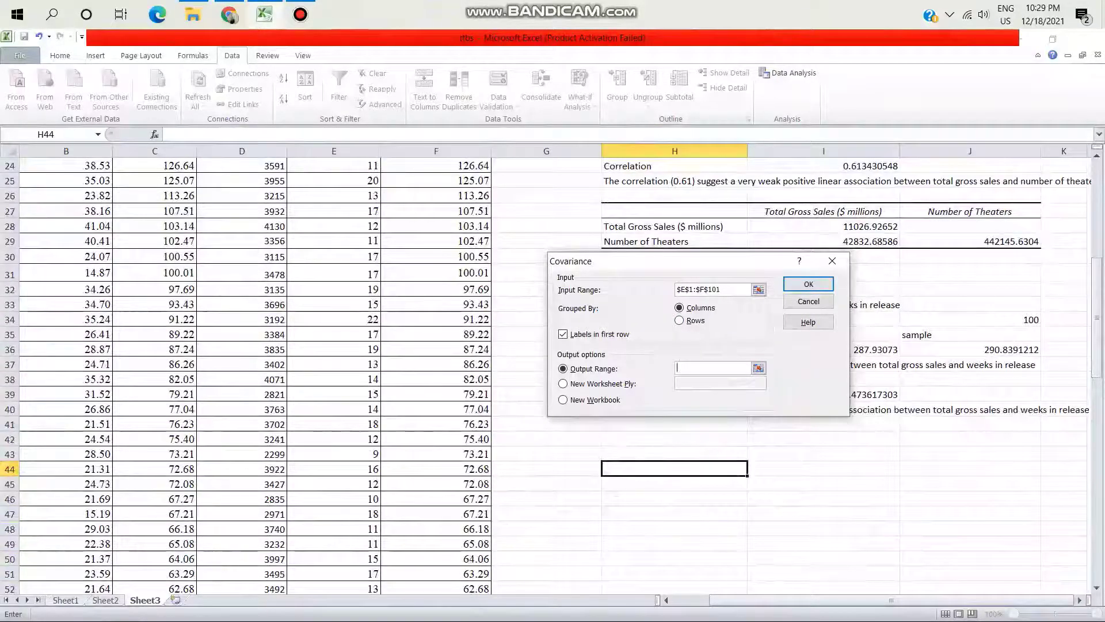
click(675, 454)
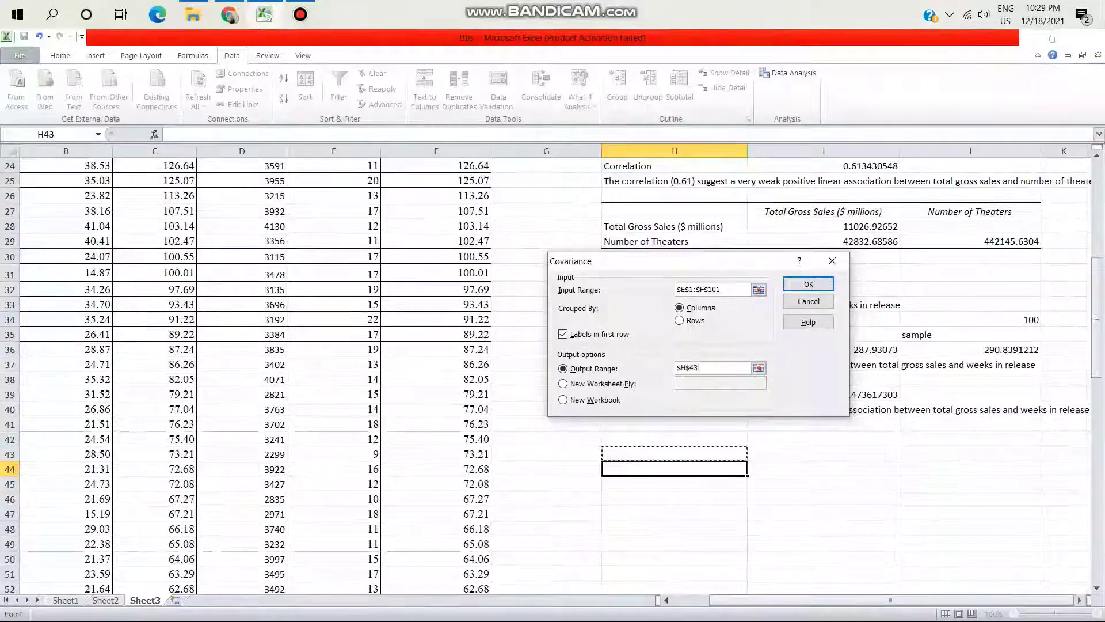
click(808, 283)
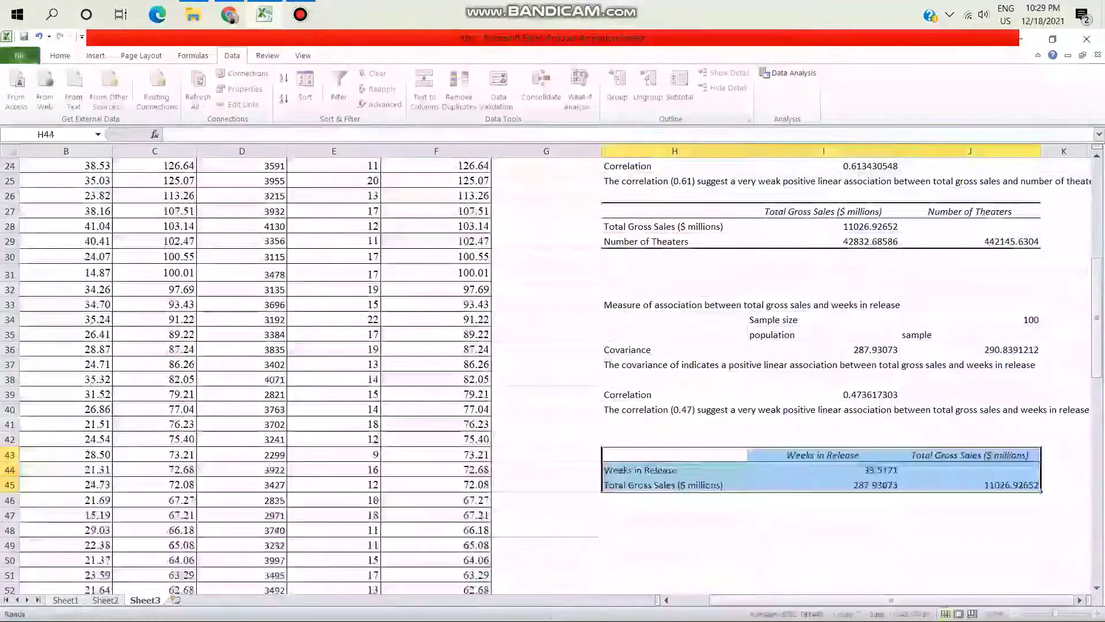
Review the weeks-in-release covariance table and the association sections above it
scroll(553, 374, right, 2)
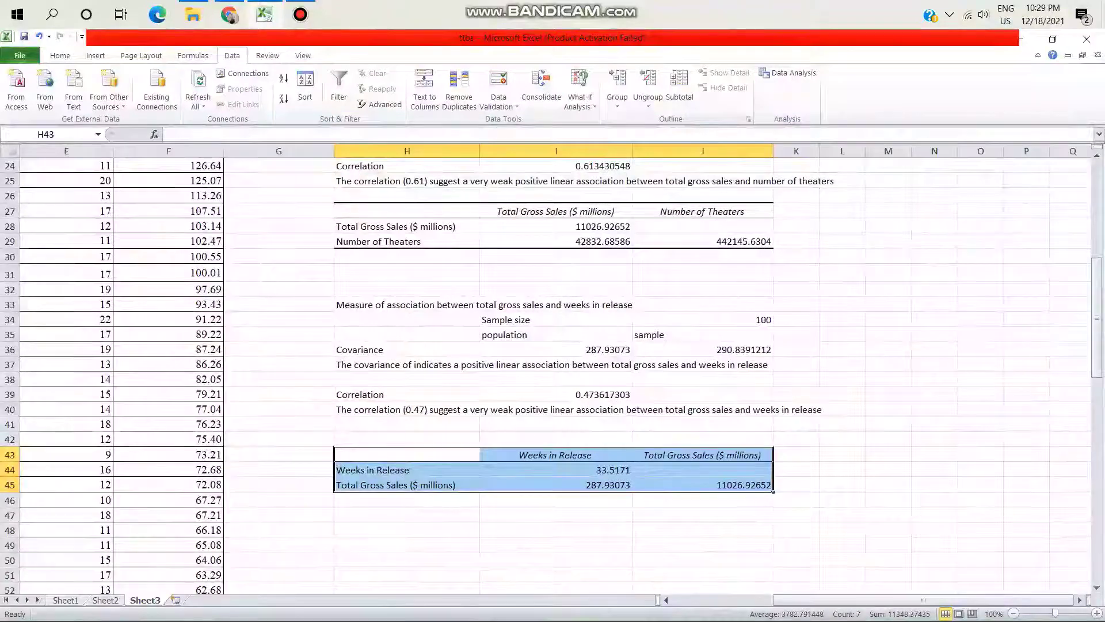
scroll(553, 374, up, 7)
scroll(552, 377, up, 2)
scroll(551, 377, down, 10)
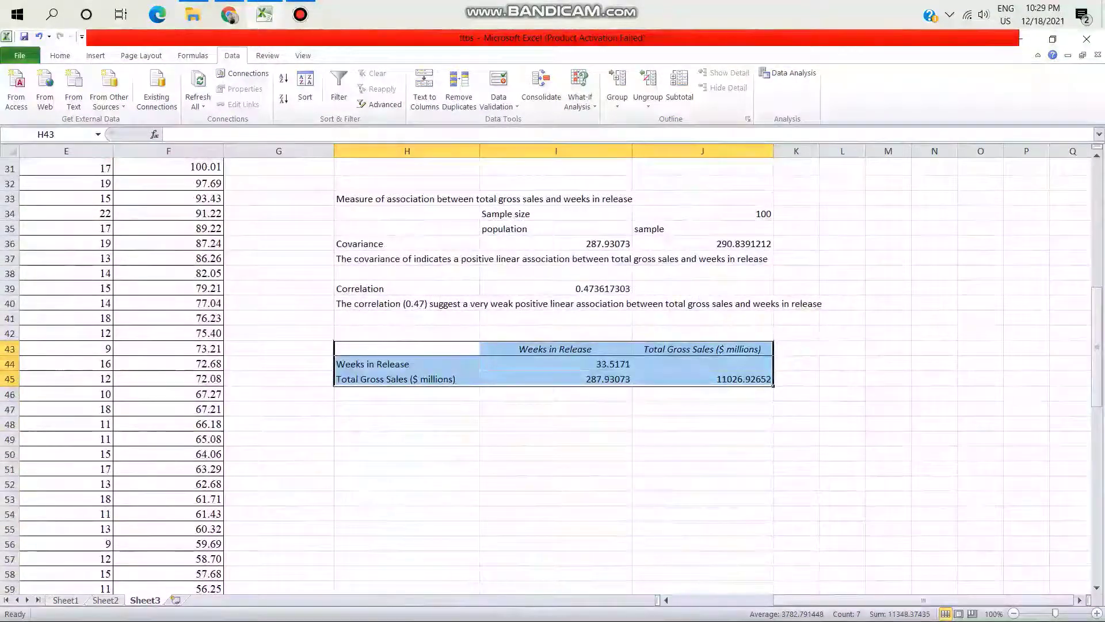
click(407, 455)
scroll(407, 454, up, 4)
scroll(552, 377, up, 3)
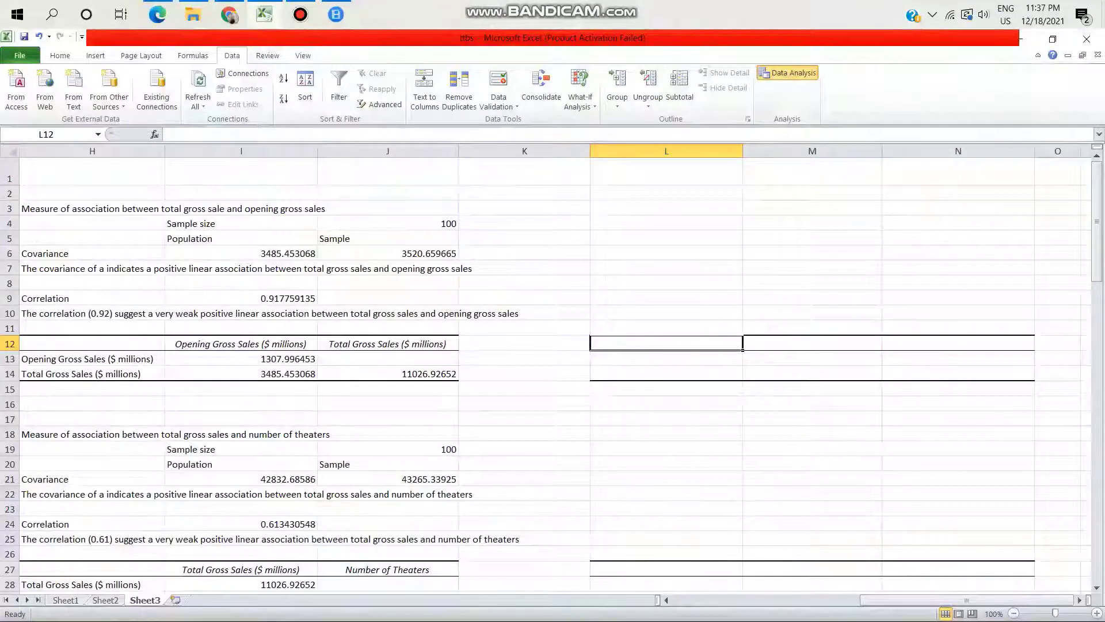
Start a Correlation analysis with the opening and total gross sales columns, $B$1:$C$101, as input range
click(788, 72)
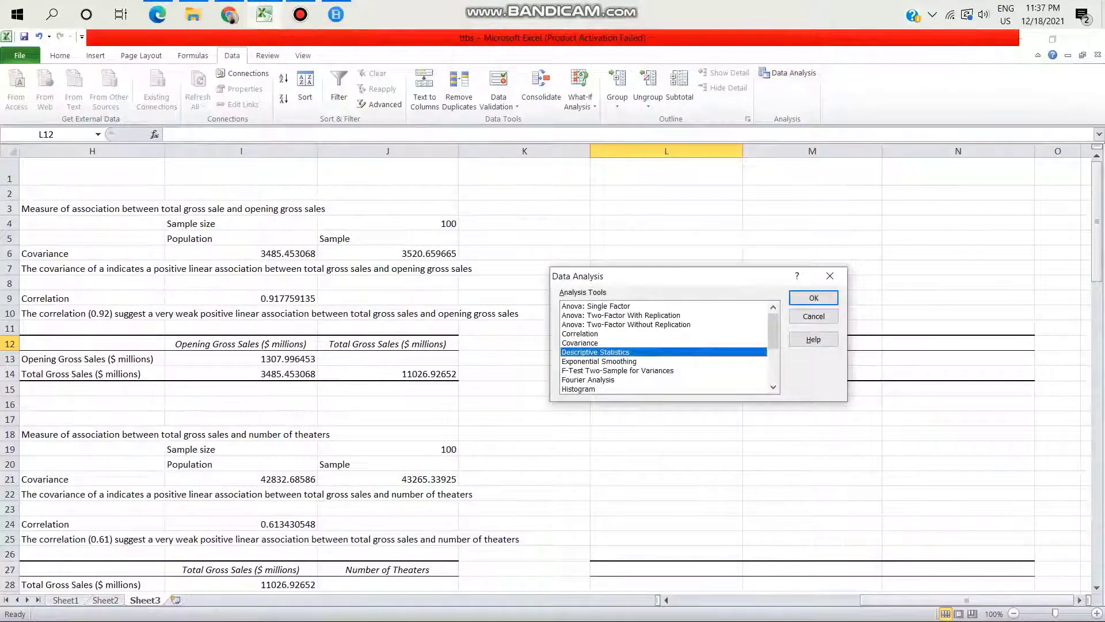
click(580, 334)
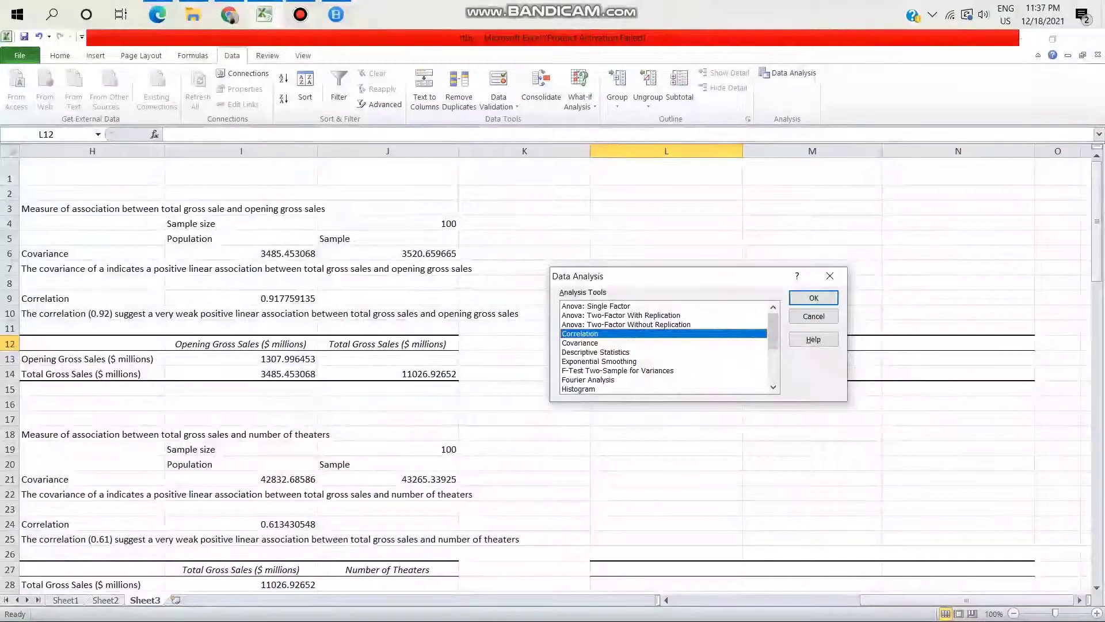
click(813, 298)
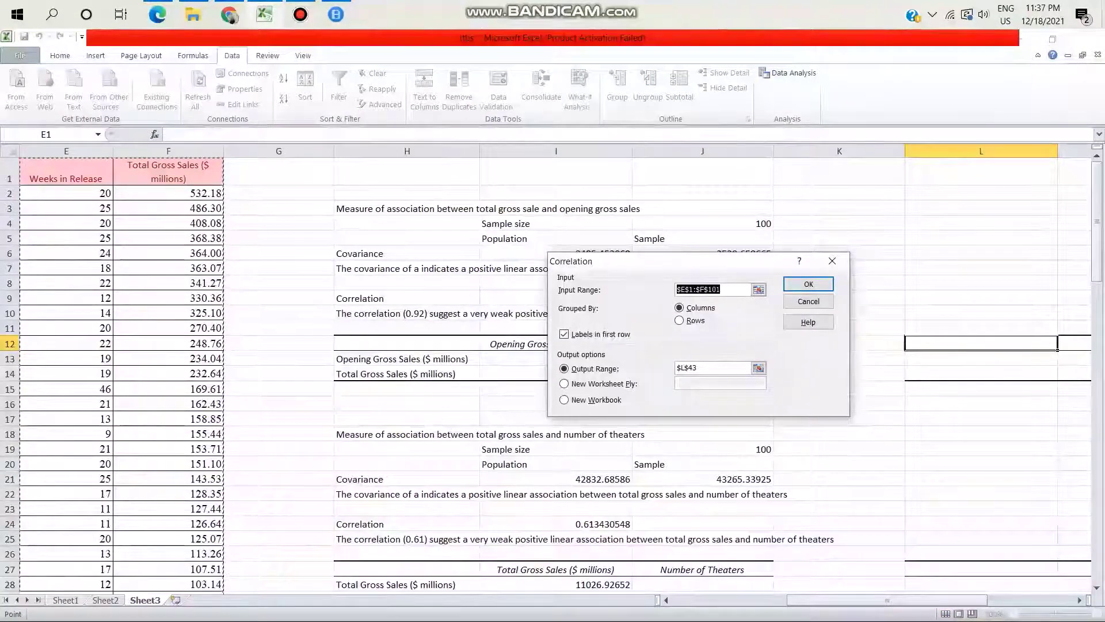
key(BackSpace)
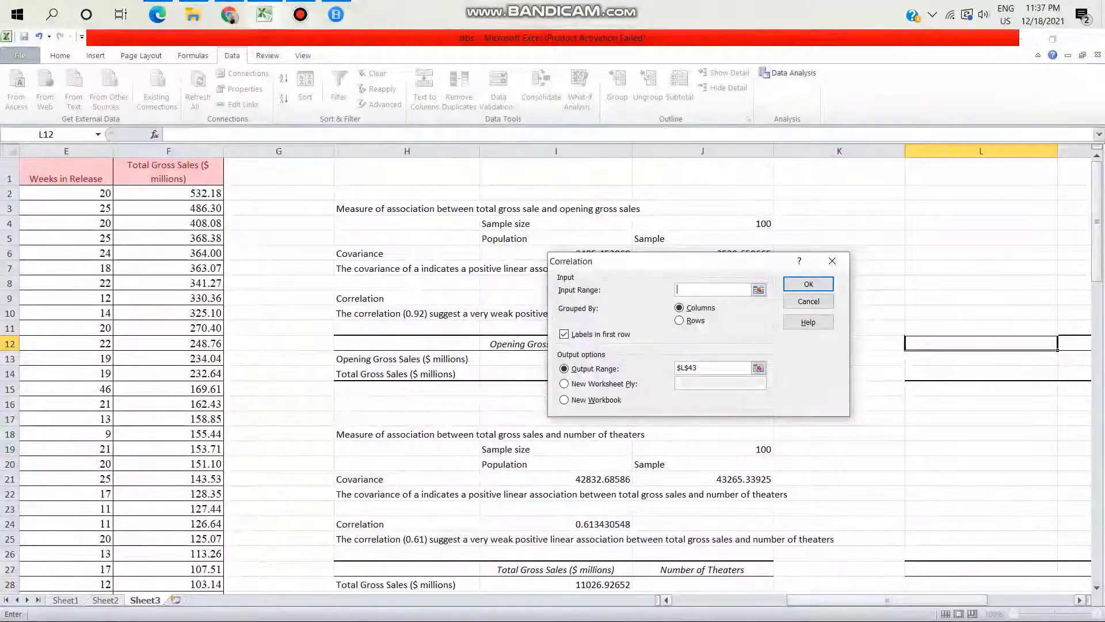
drag(863, 600, 747, 601)
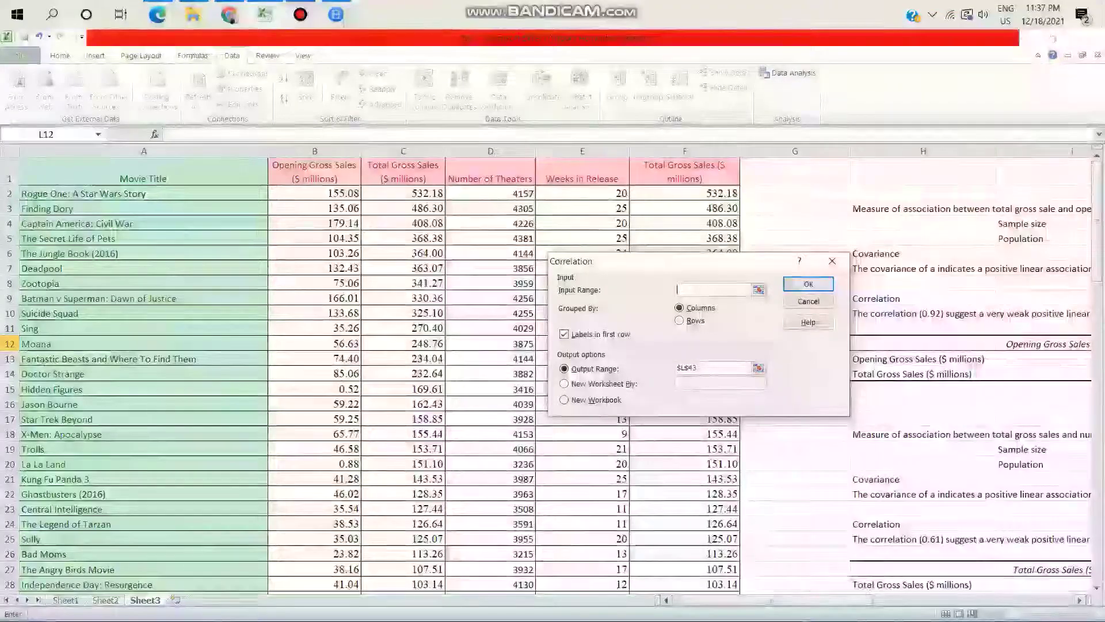
drag(287, 171, 449, 546)
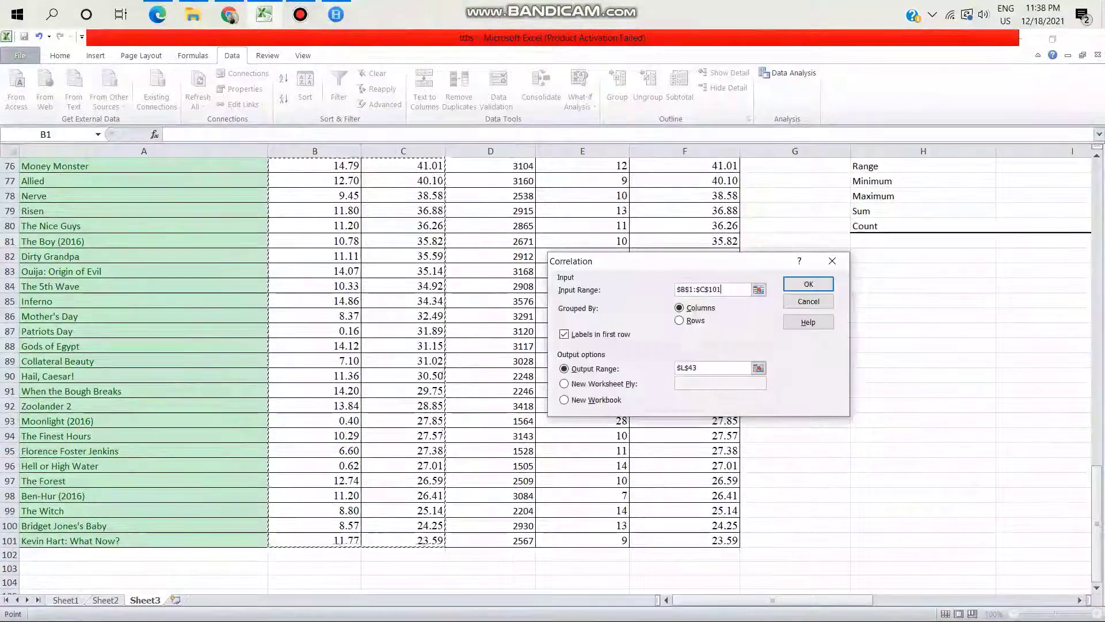
Set the correlation output range to $L$12, beside the opening gross sales covariance table, and generate the table
click(759, 368)
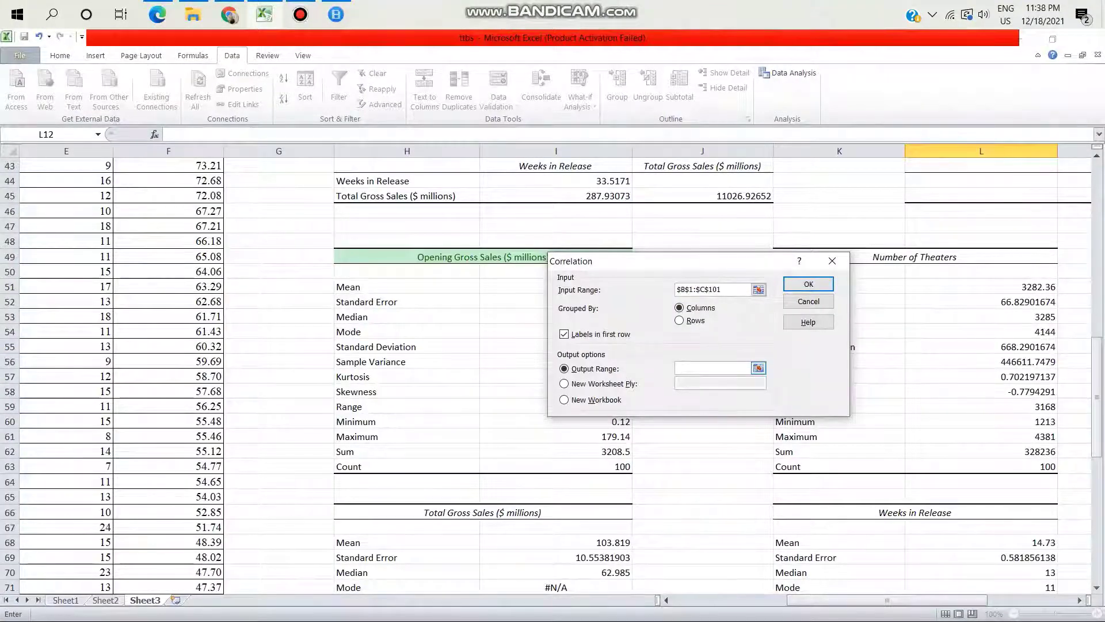
scroll(403, 374, up, 14)
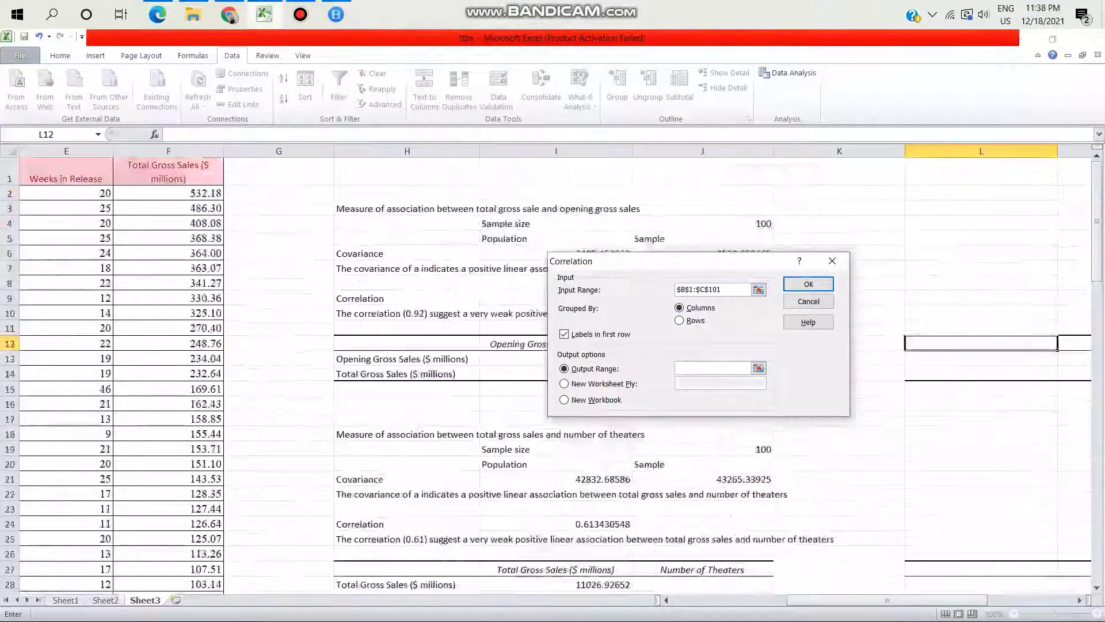
click(981, 344)
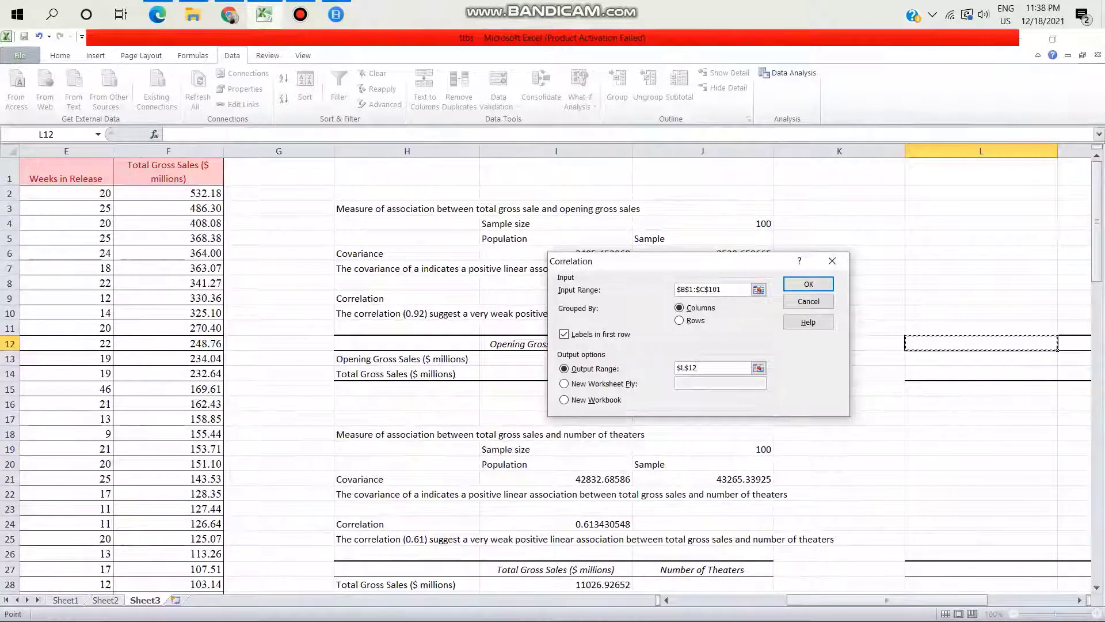
key(Return)
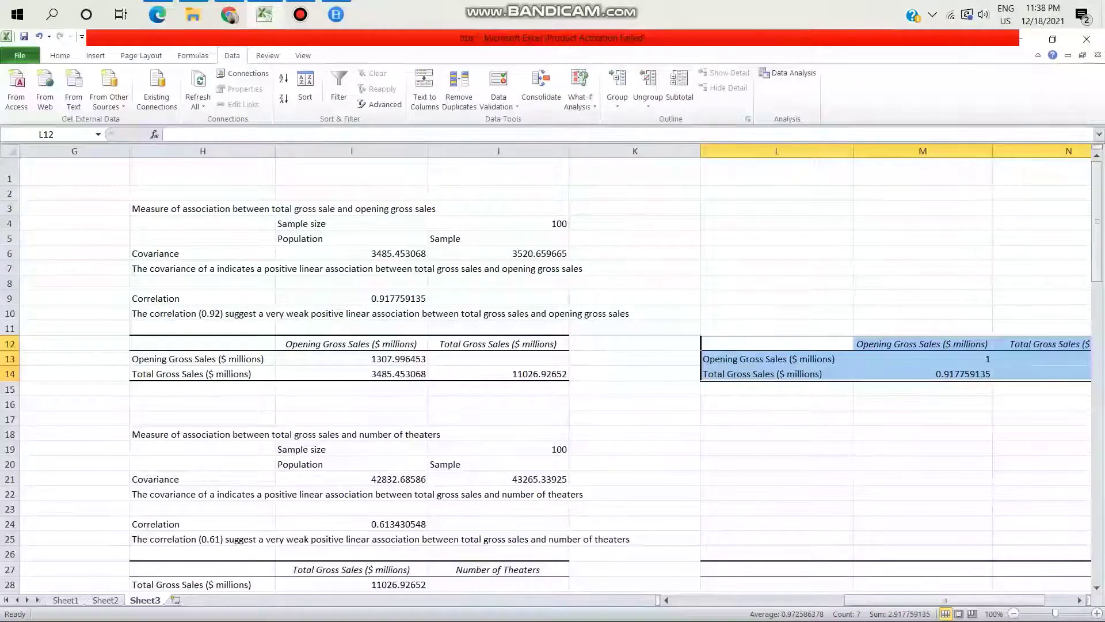
Start a Correlation analysis with the total gross sales and number of theaters columns, $C$1:$D$101, as input range
scroll(552, 374, right, 1)
scroll(553, 374, down, 4)
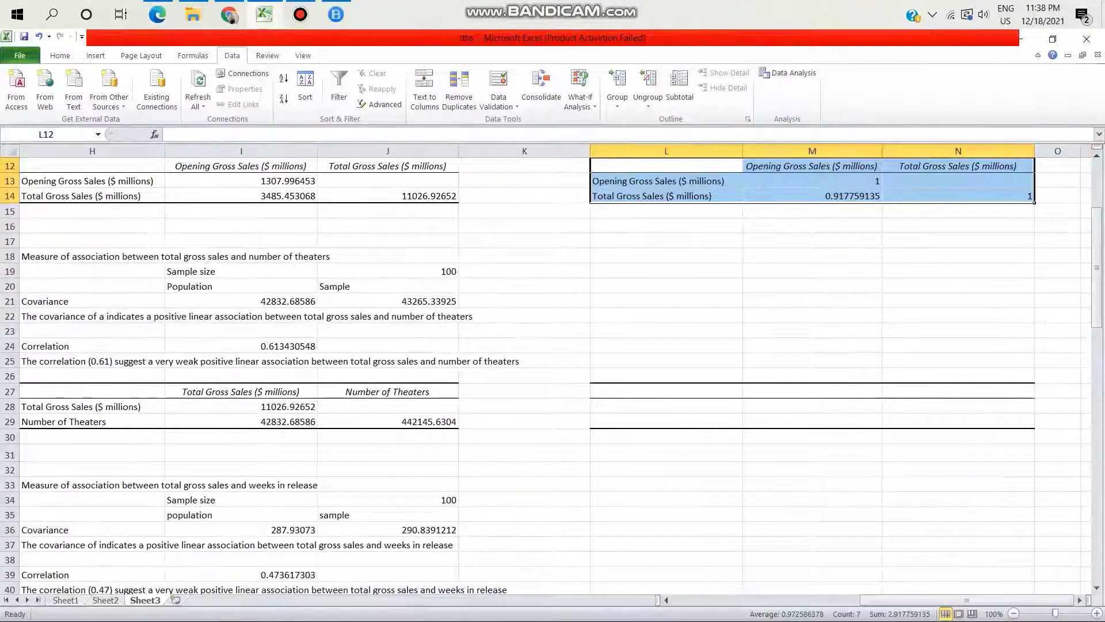
click(666, 392)
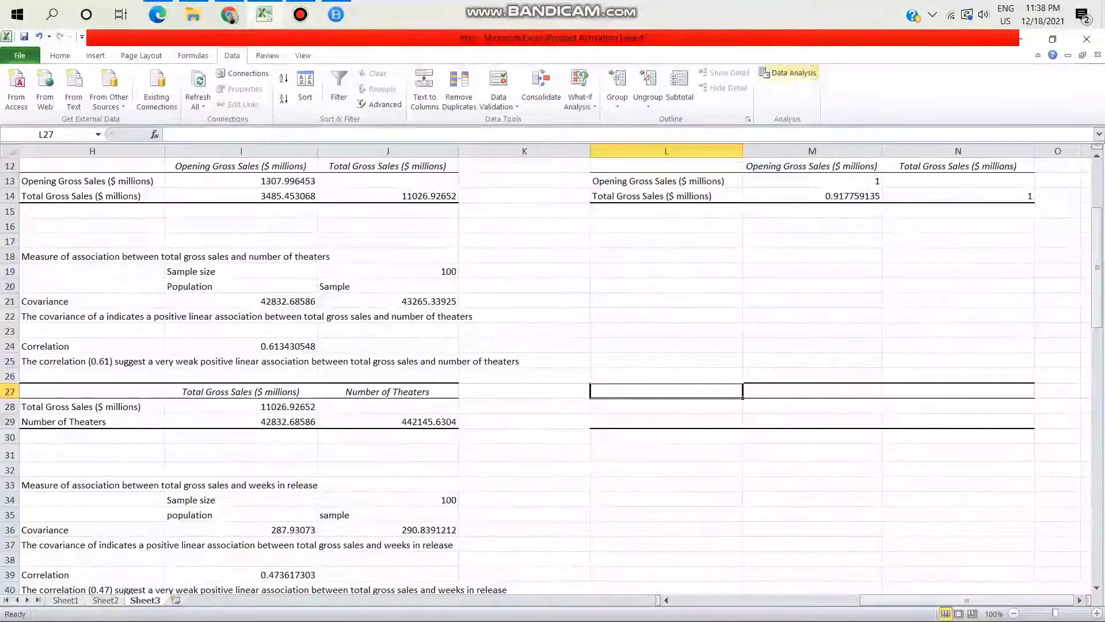
click(789, 73)
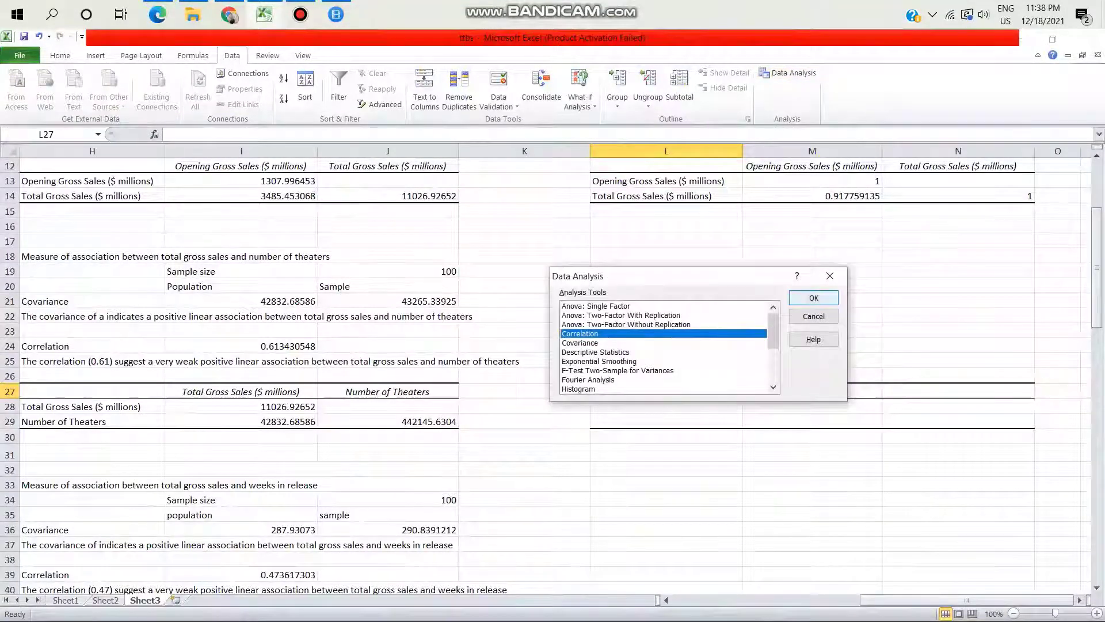
click(814, 298)
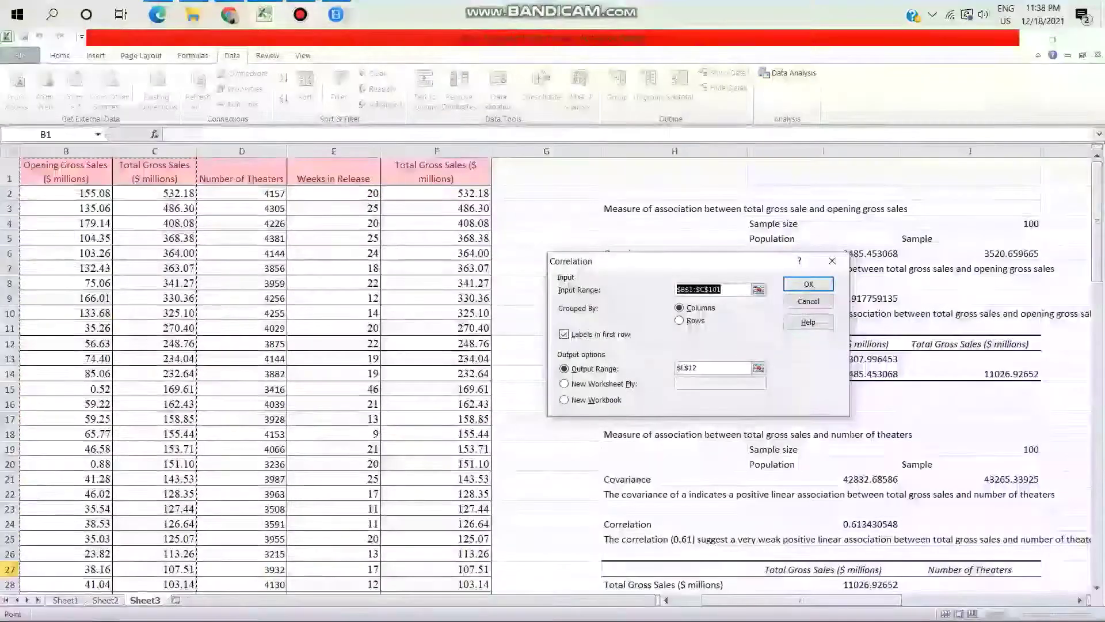
drag(276, 195, 277, 419)
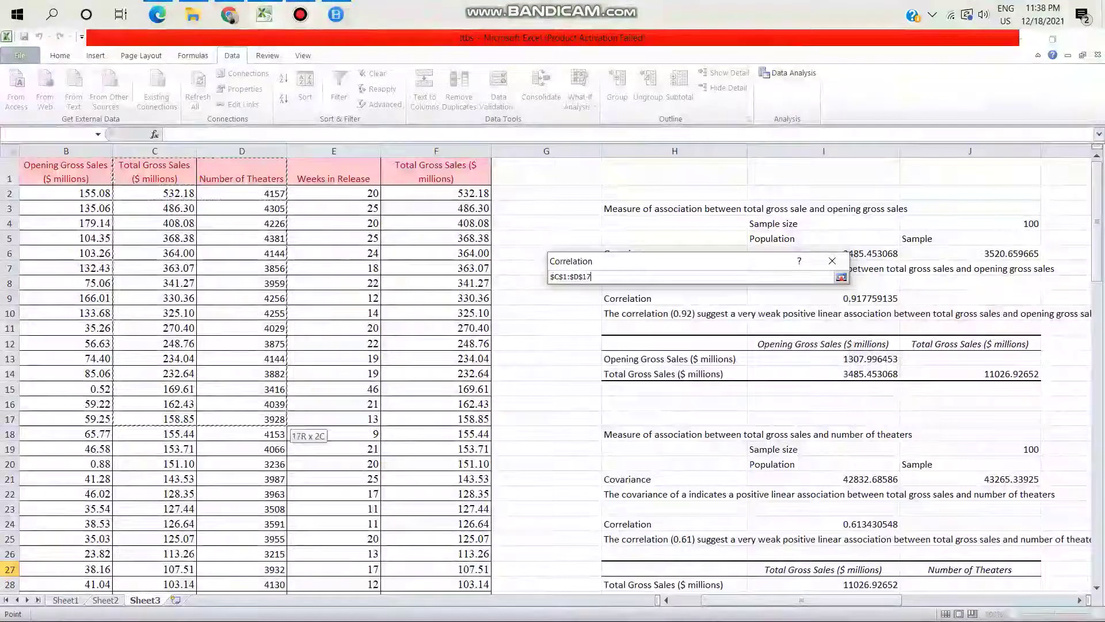
drag(277, 525, 276, 560)
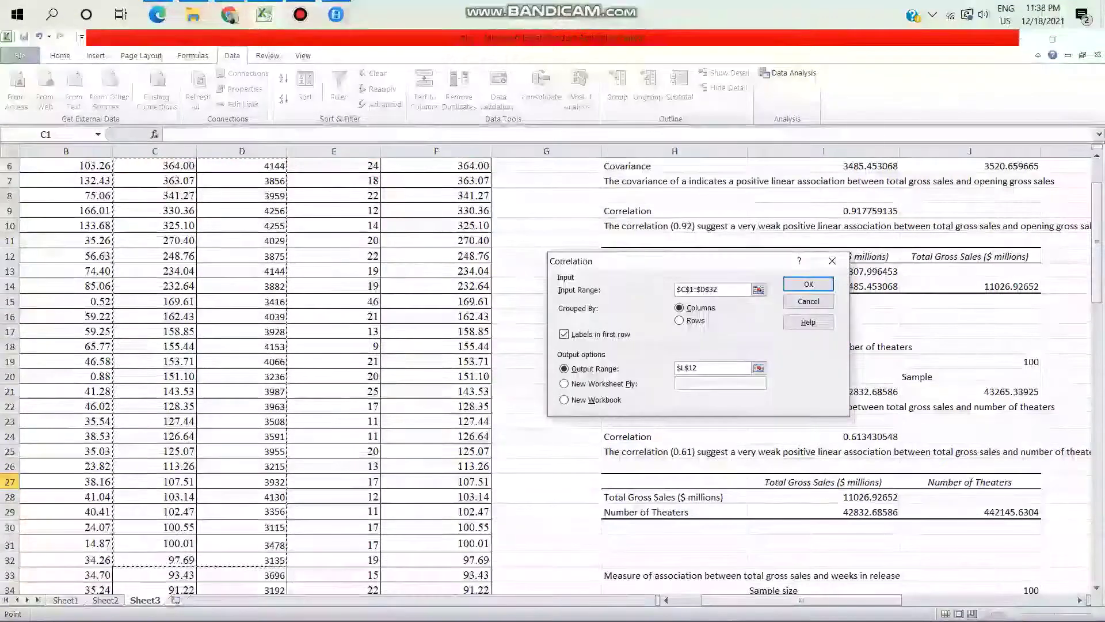
click(242, 392)
scroll(242, 393, up, 1)
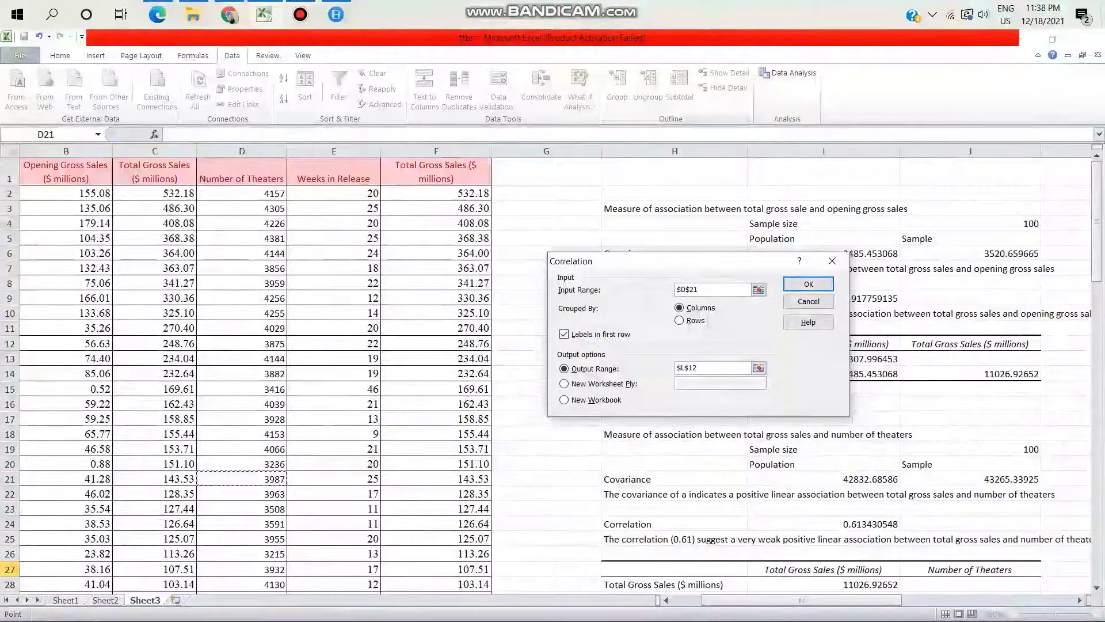
drag(154, 172, 155, 172)
mouse_move(286, 561)
mouse_down()
mouse_move(286, 585)
mouse_move(286, 544)
mouse_up()
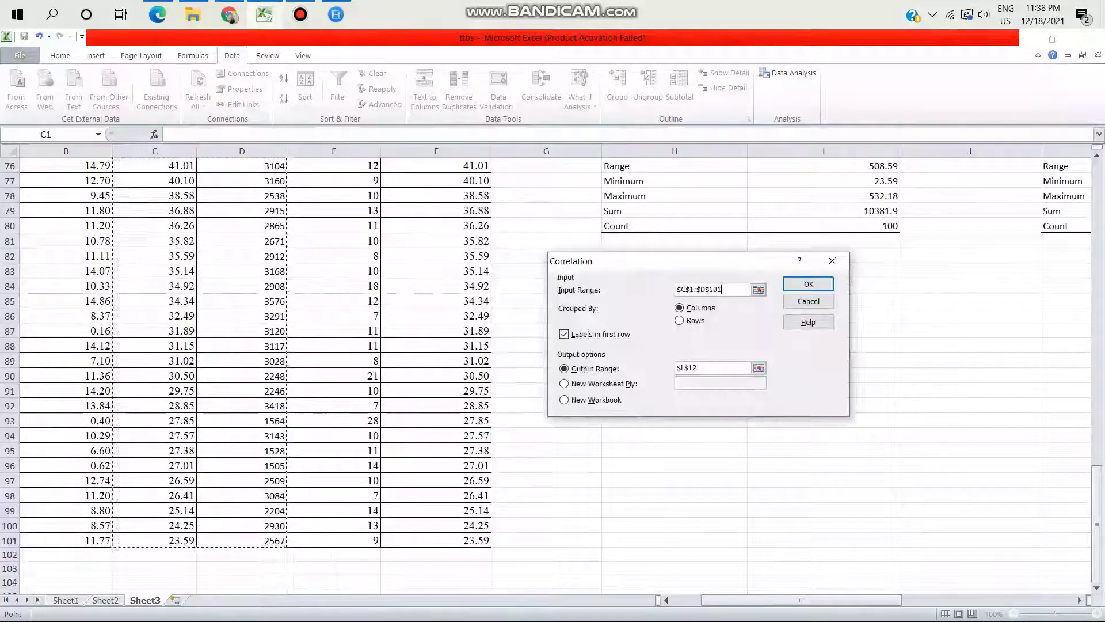
Set the correlation output range to $L$27, beside the number of theaters covariance table, and generate the table
click(759, 368)
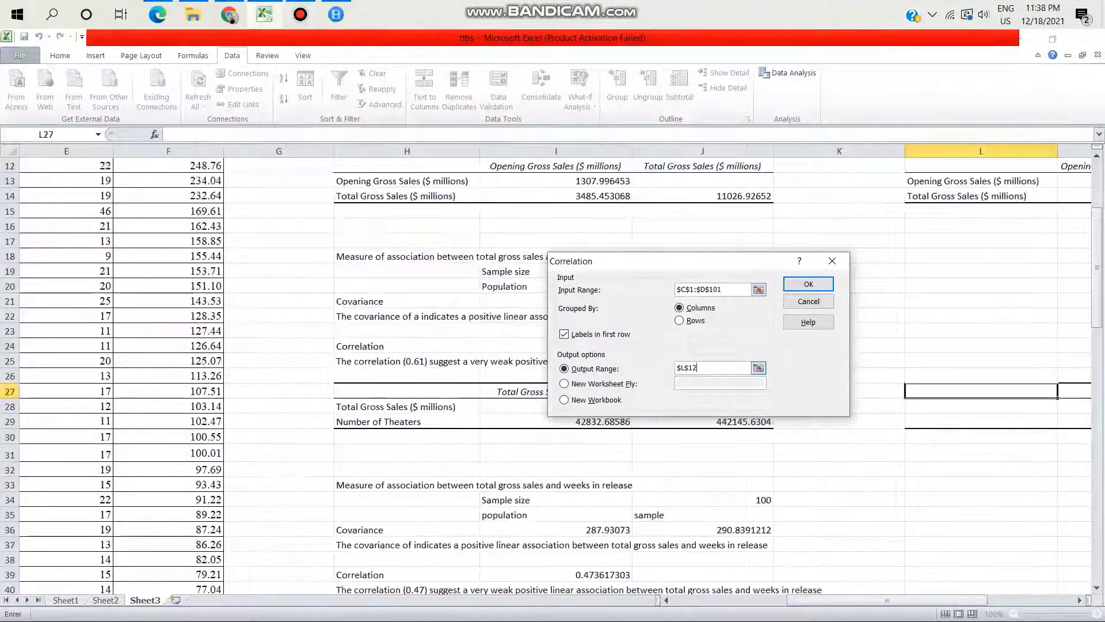
key(BackSpace)
key(BackSpace)
key(BackSpace)
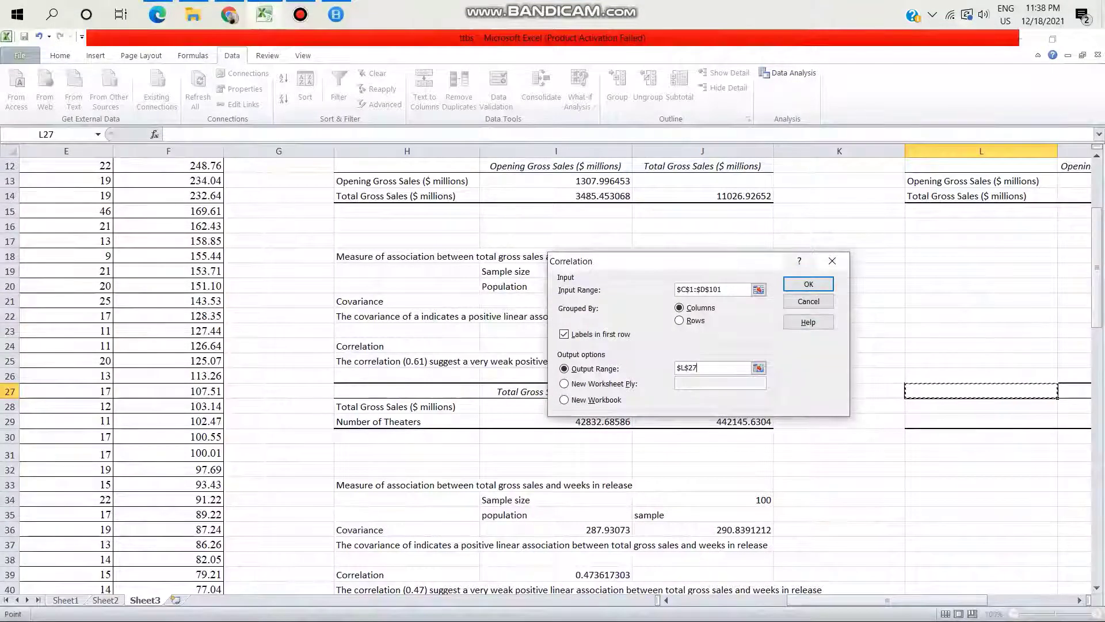
click(809, 285)
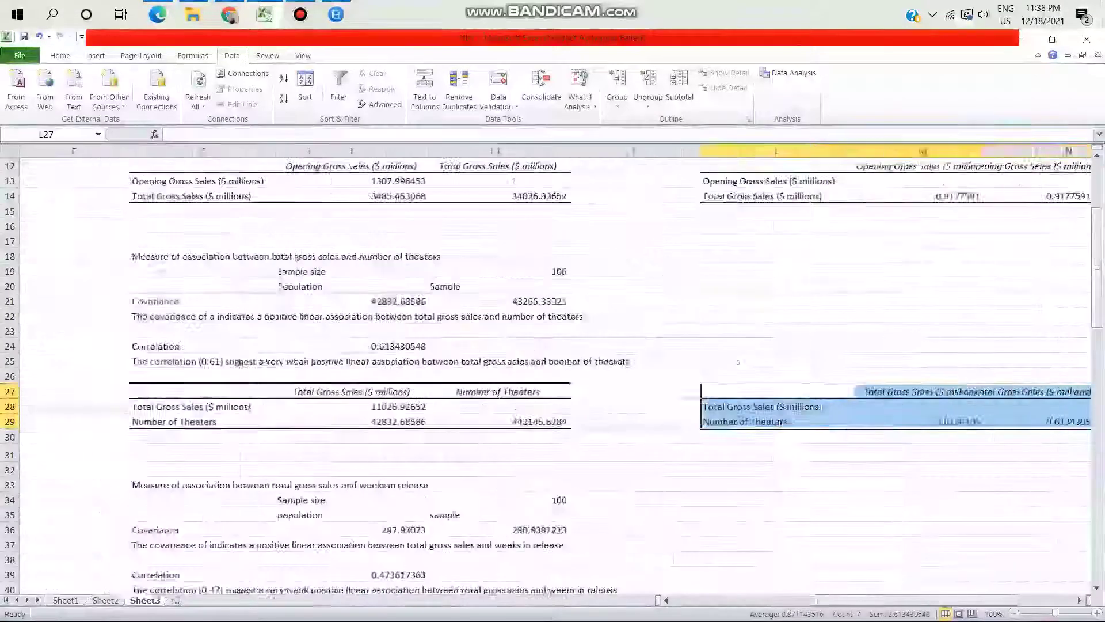
Generate a correlation table for the weeks in release and total gross sales columns, $E$1:$F$101, at L43 beside their covariance table
scroll(547, 369, down, 1)
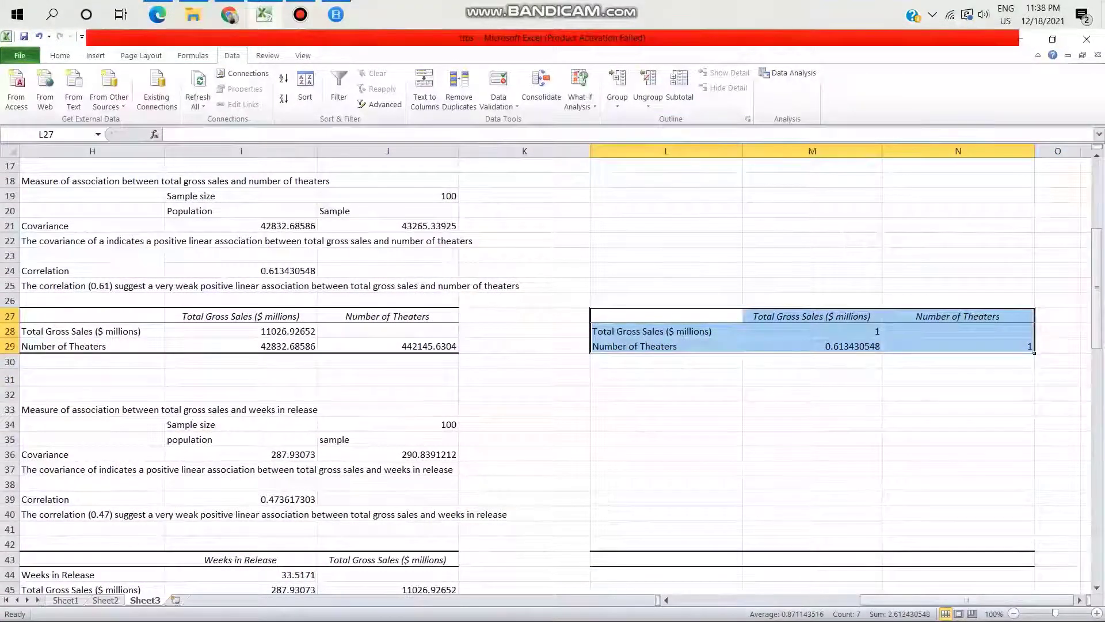
click(666, 559)
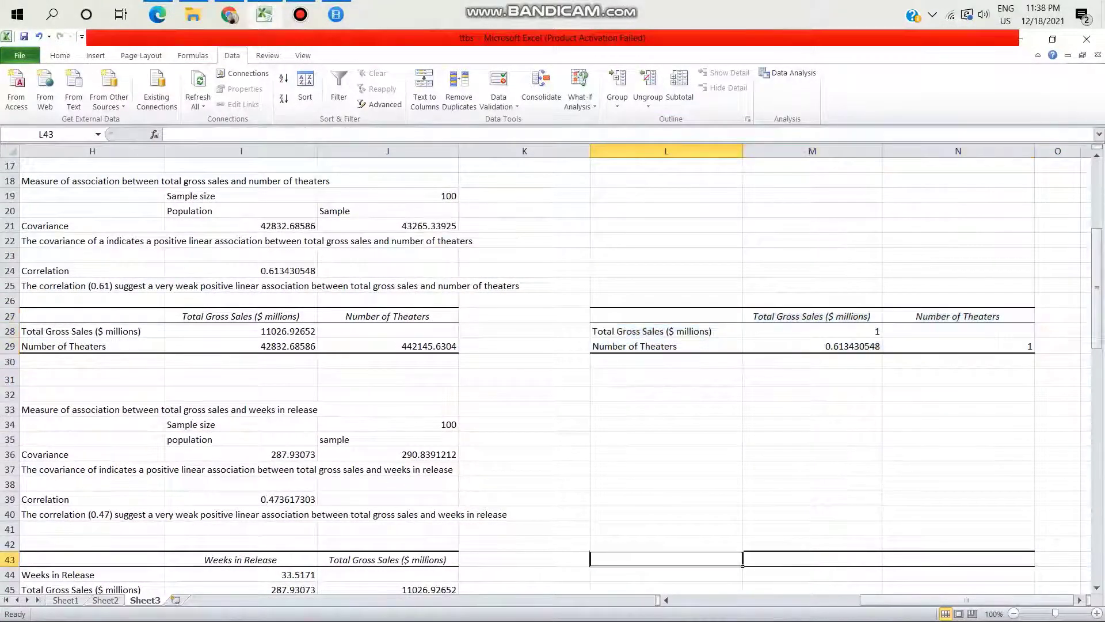
click(789, 73)
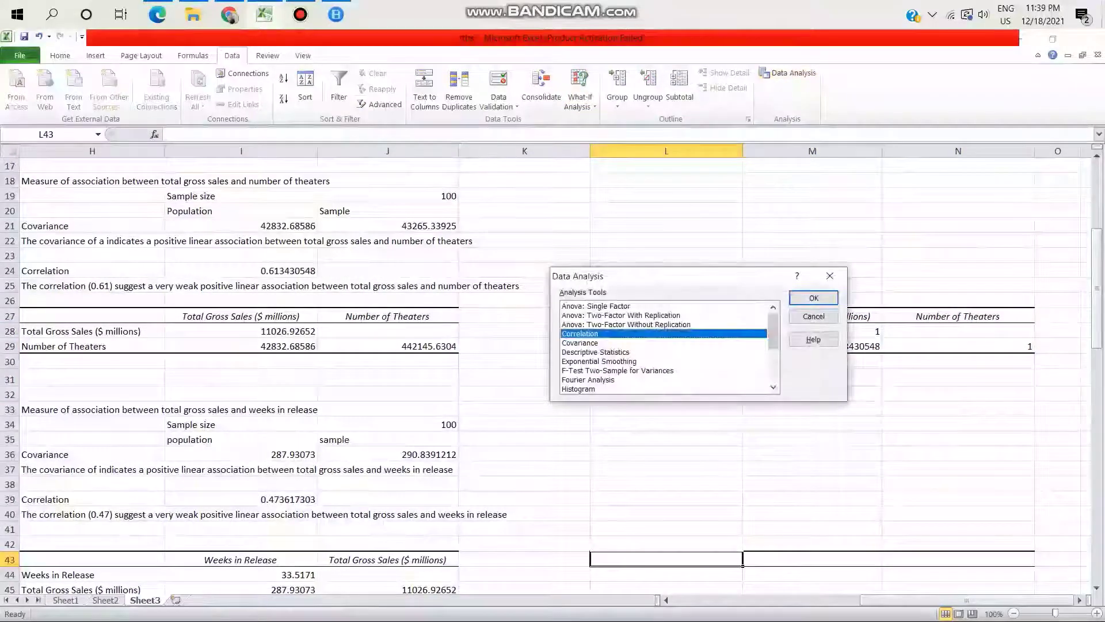
click(813, 298)
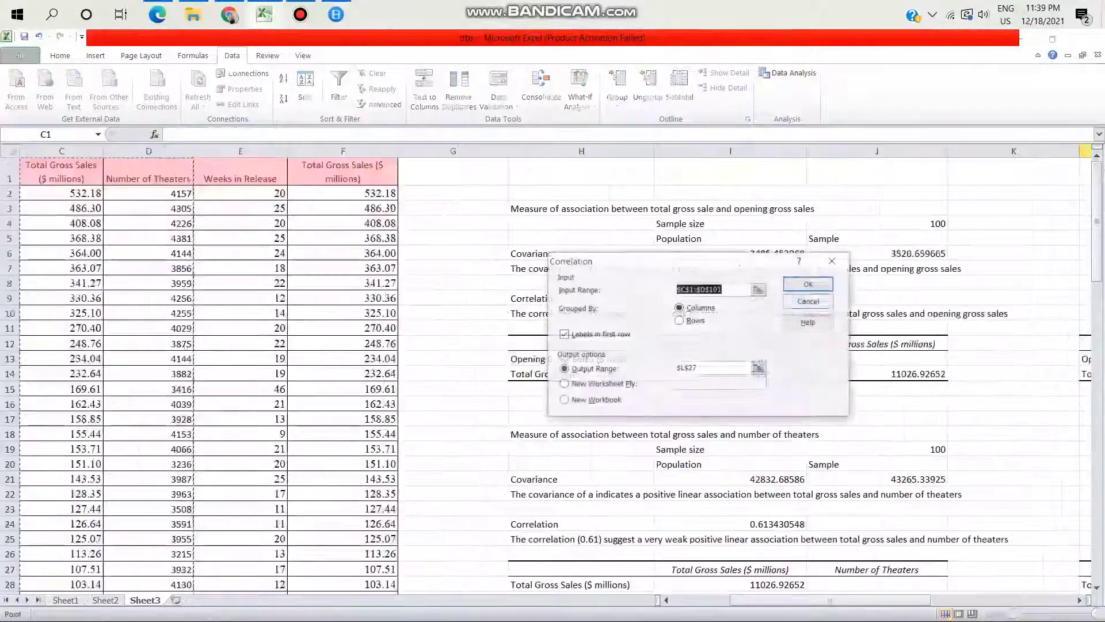
click(241, 172)
drag(241, 171, 413, 586)
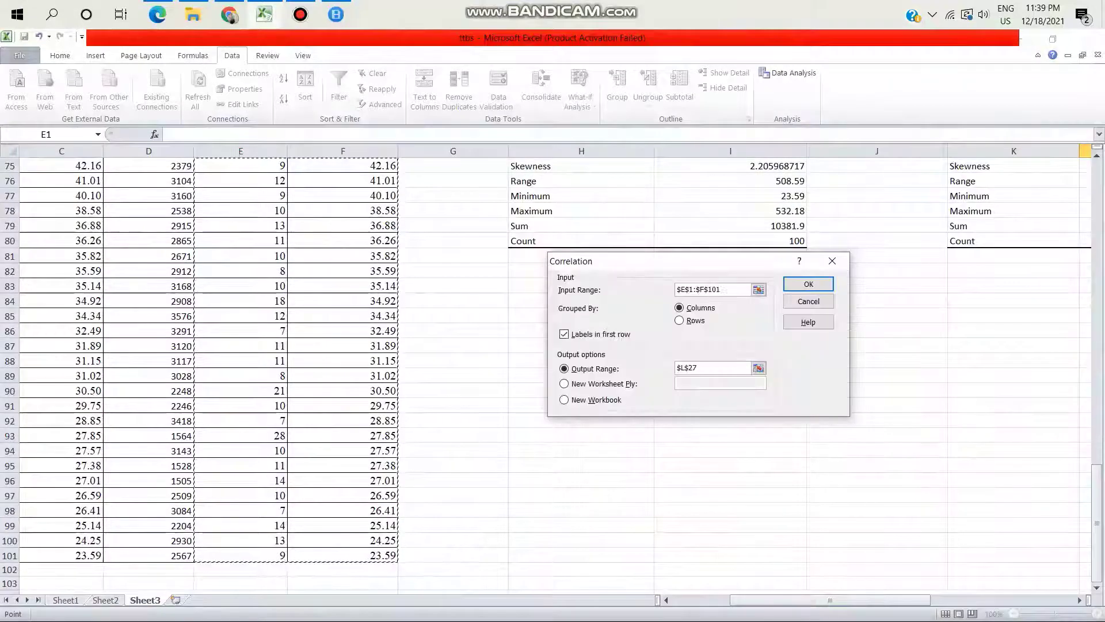
click(711, 368)
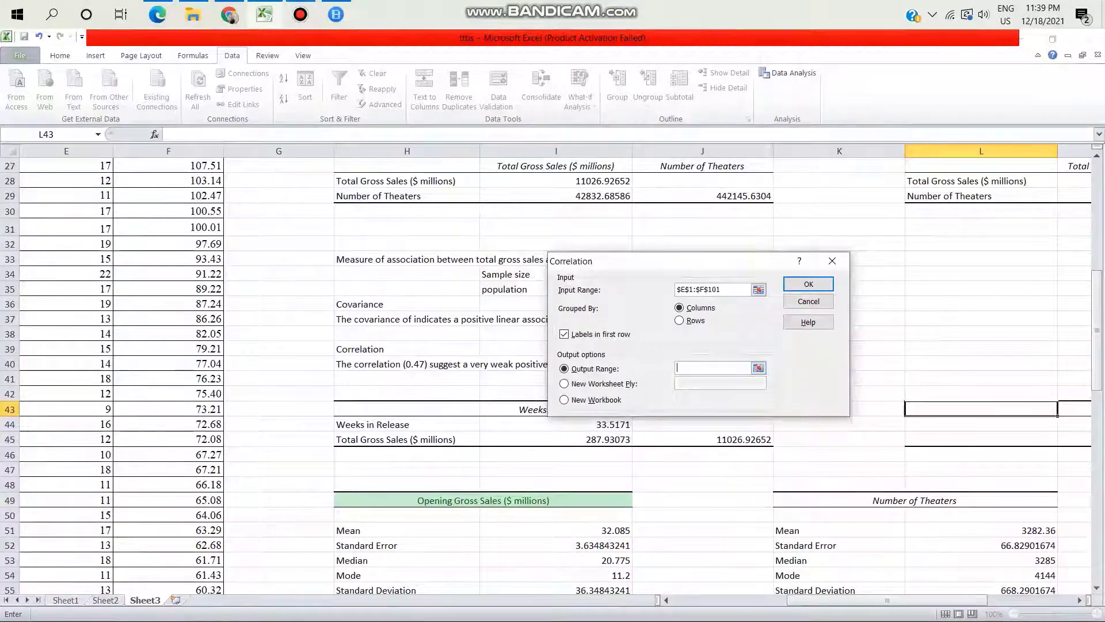
click(809, 284)
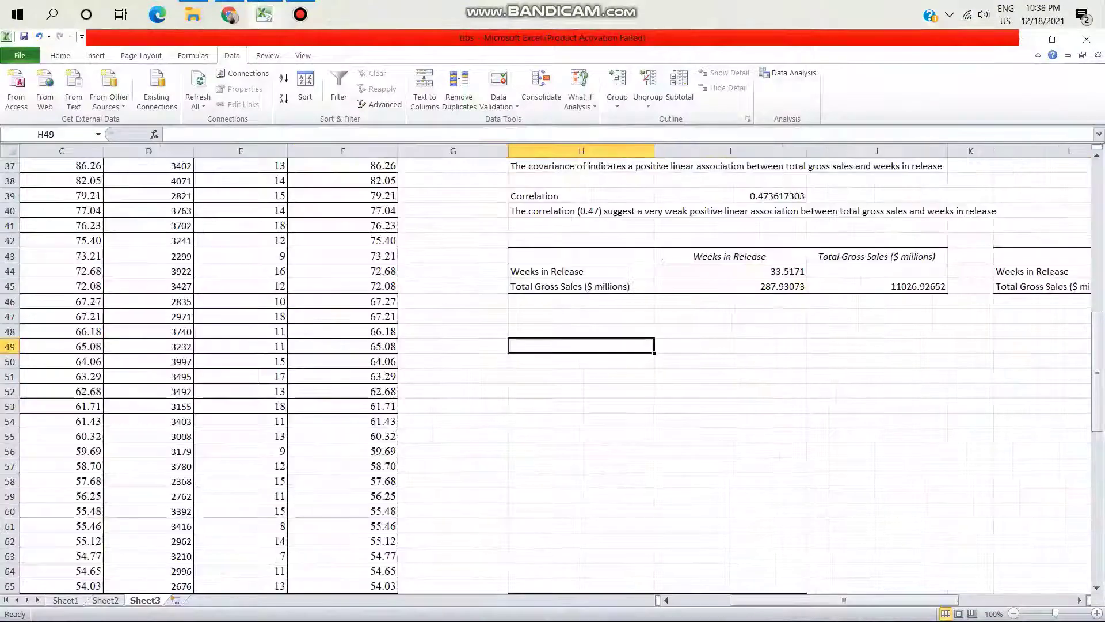
Start a Descriptive Statistics analysis with the opening gross sales column, $B$1:$B$101, as input range
click(788, 73)
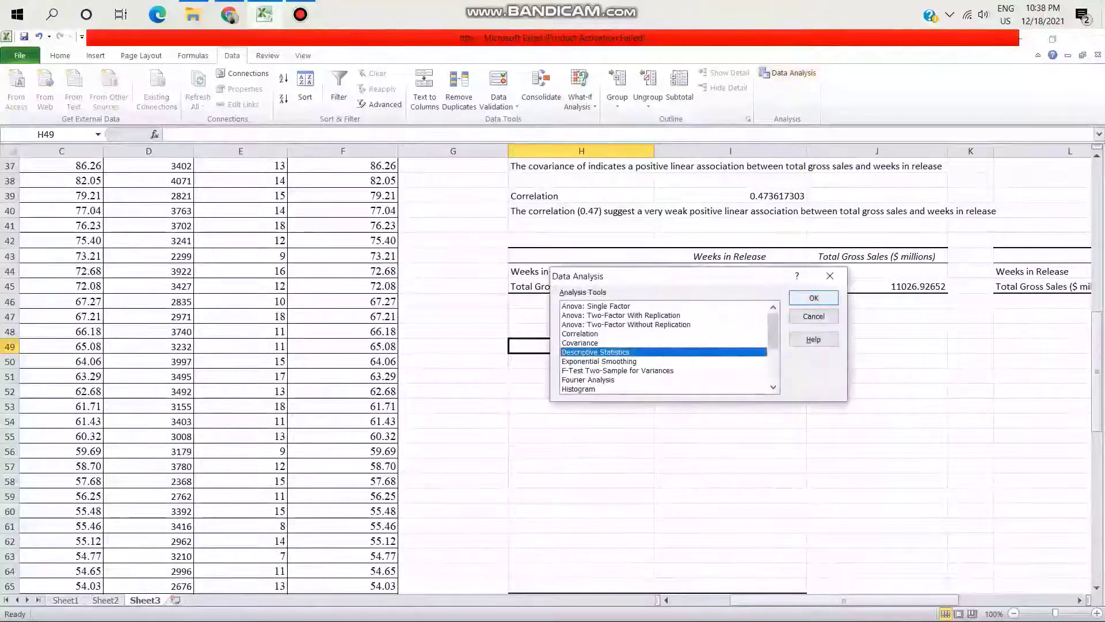
click(814, 298)
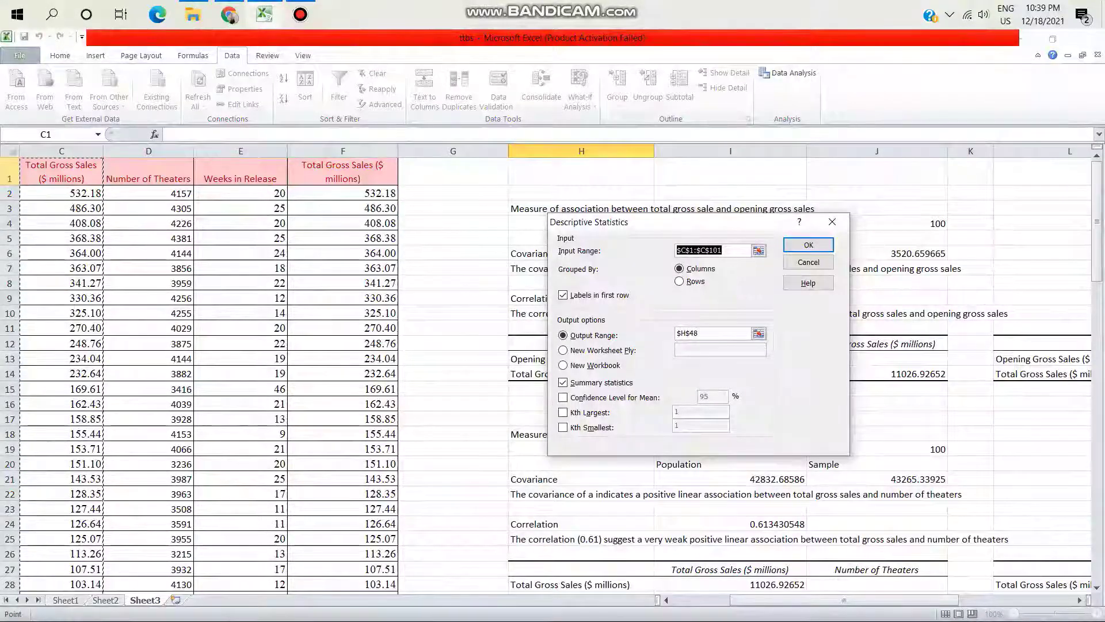
click(61, 171)
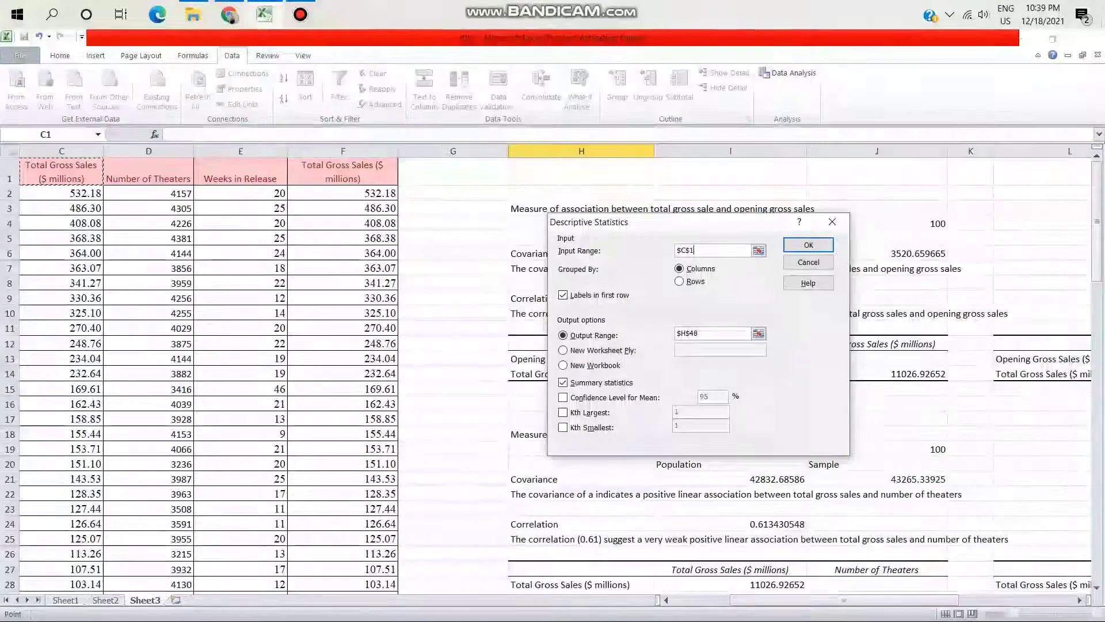
drag(844, 600, 785, 600)
drag(315, 172, 357, 557)
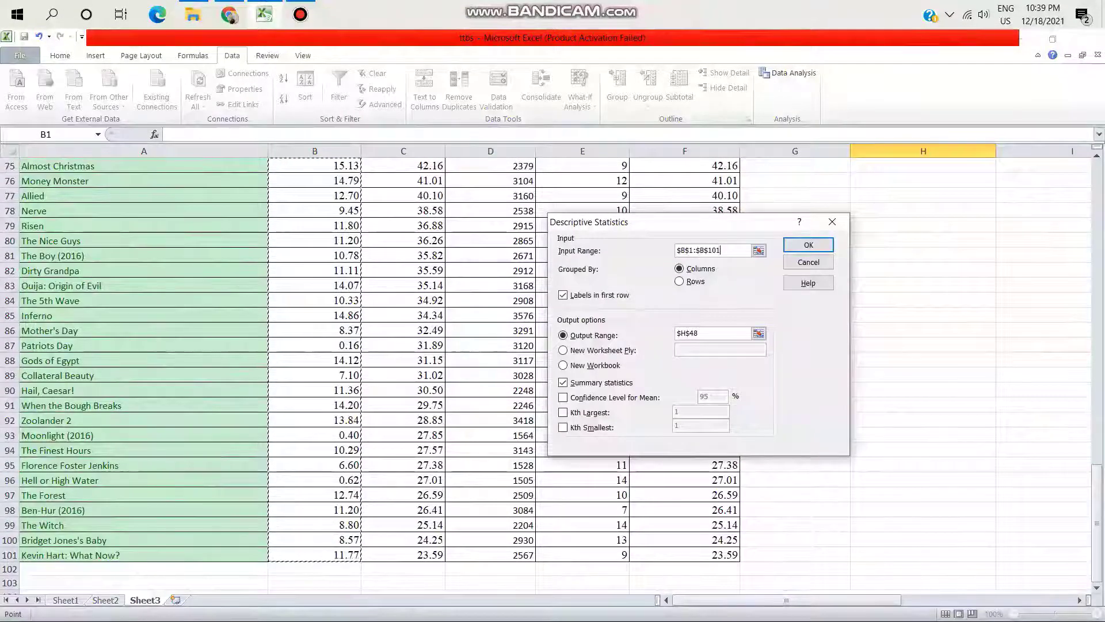
Set the descriptive statistics output range to $H$49, below the weeks-in-release covariance table, and generate the summary
click(759, 333)
key(BackSpace)
key(BackSpace)
key(BackSpace)
key(BackSpace)
key(BackSpace)
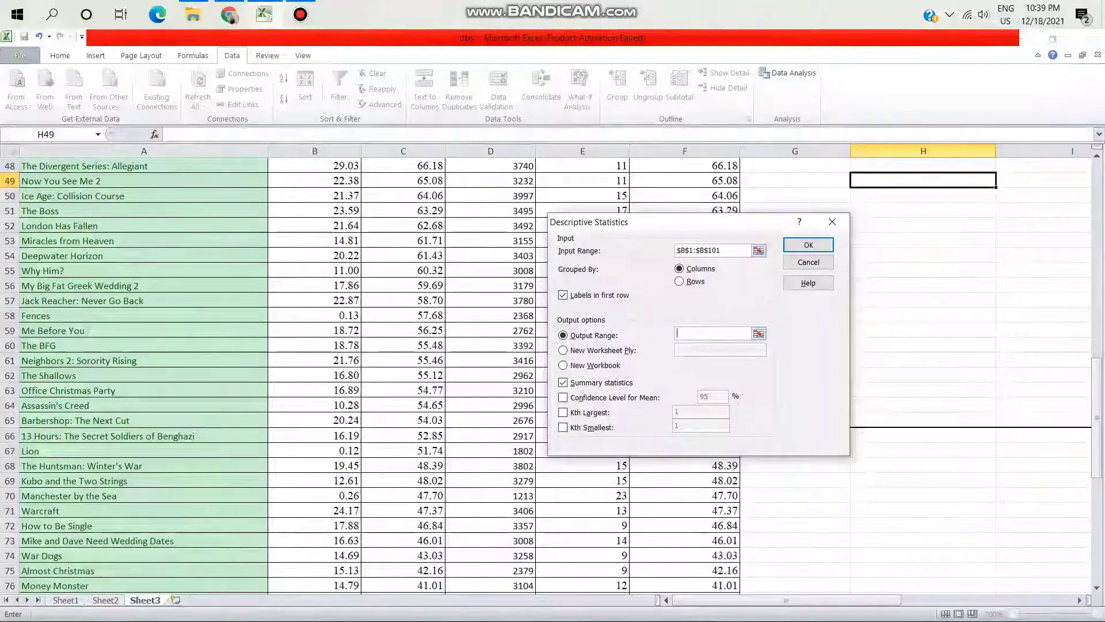
click(924, 180)
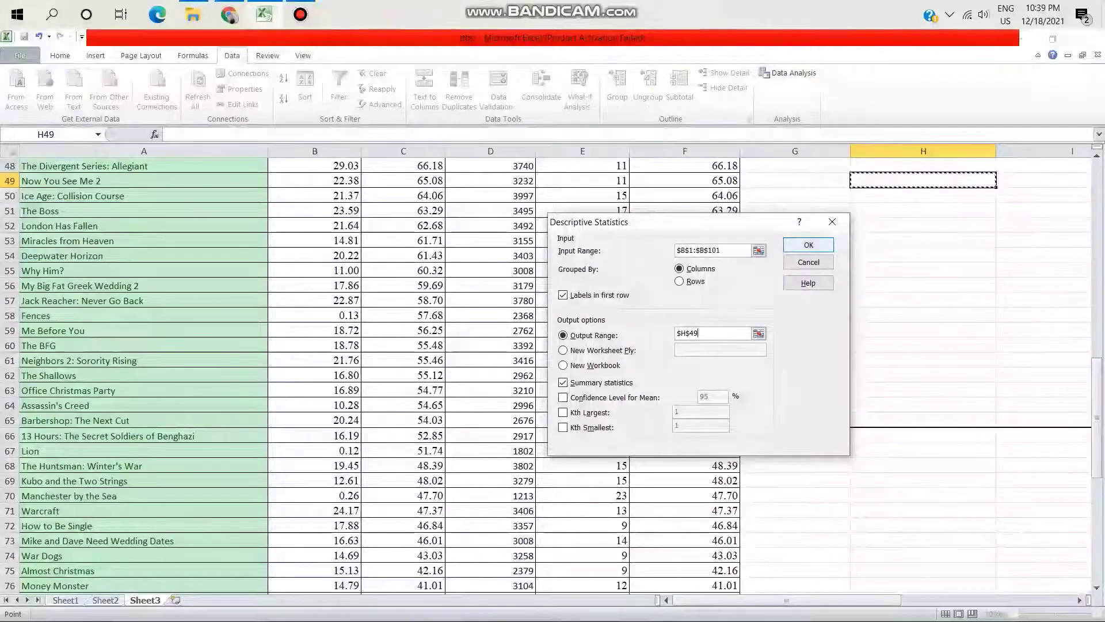
key(Return)
scroll(748, 345, up, 3)
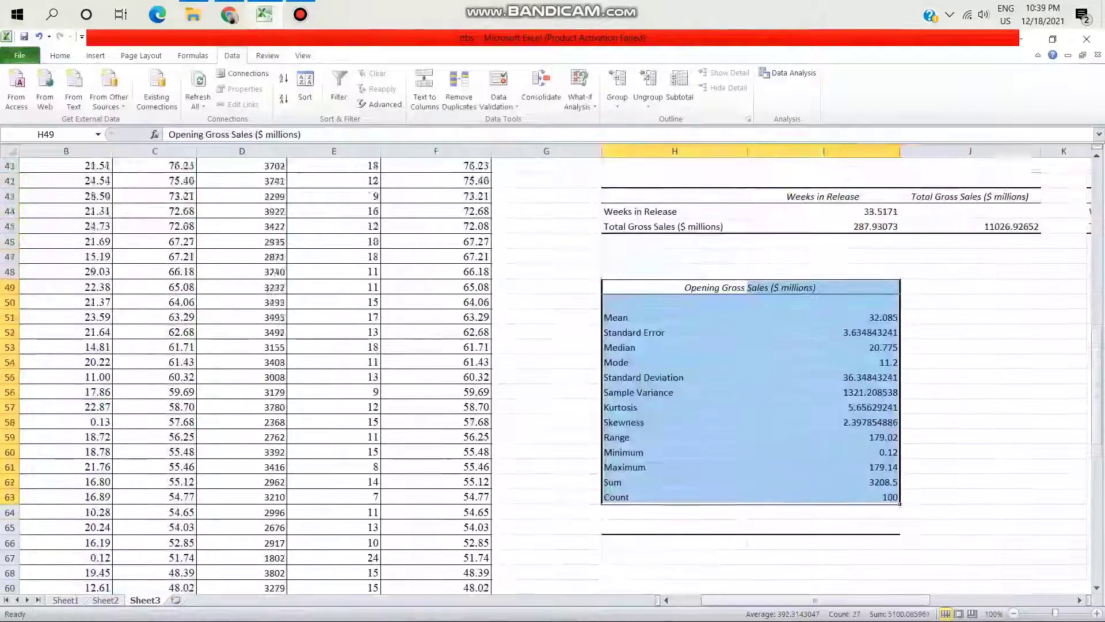
Apply the Good cell style to the opening gross sales summary heading in H49:I49
scroll(749, 346, down, 2)
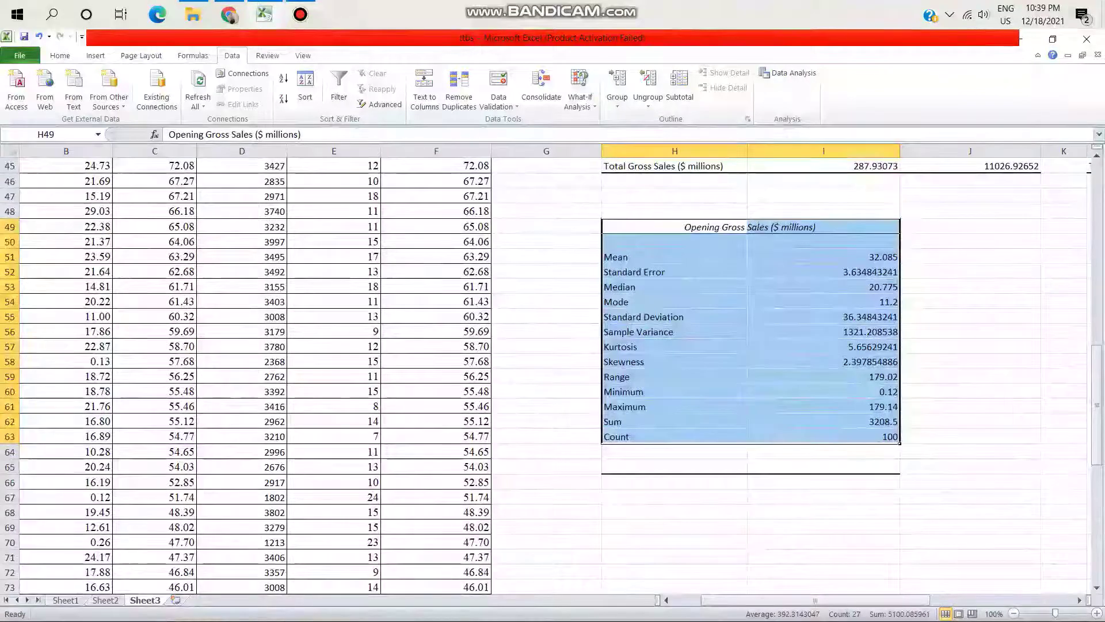
click(675, 227)
drag(748, 227, 898, 228)
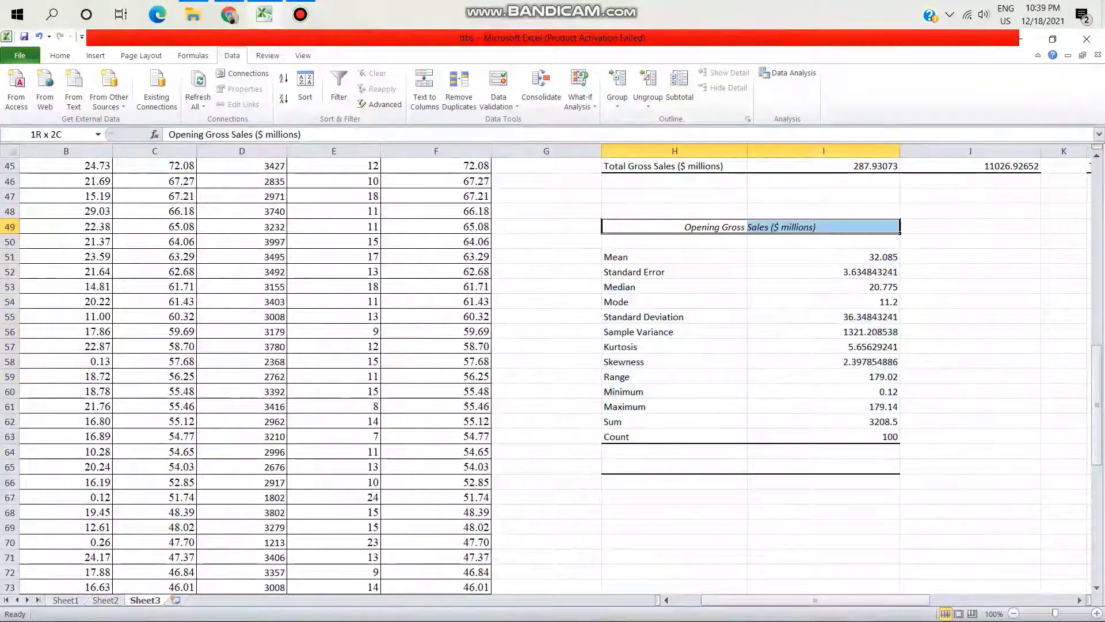
click(60, 56)
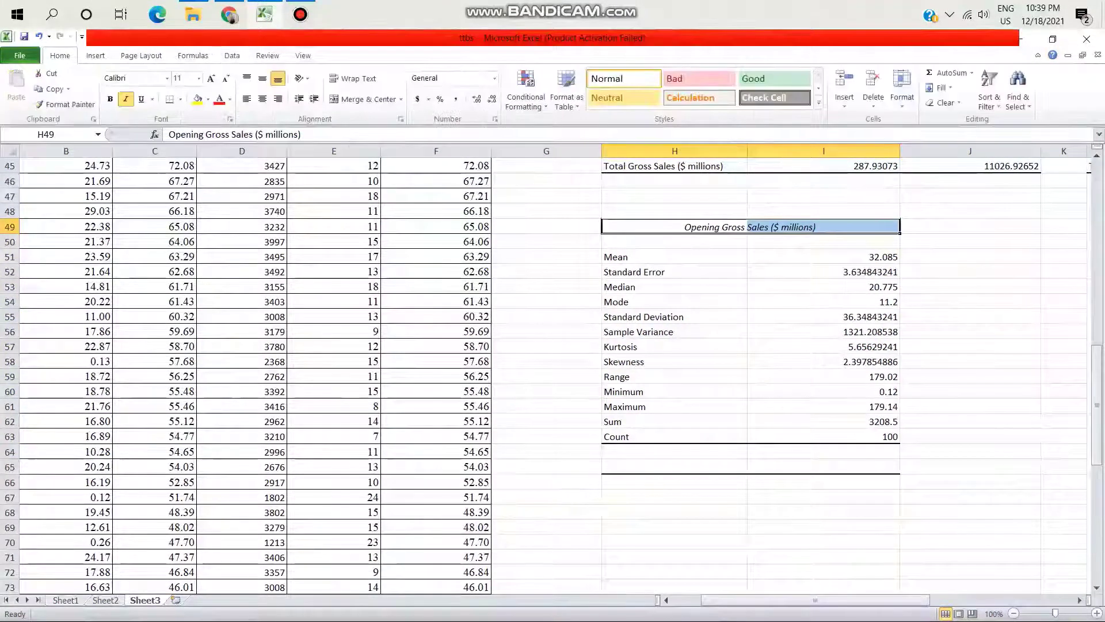
click(774, 79)
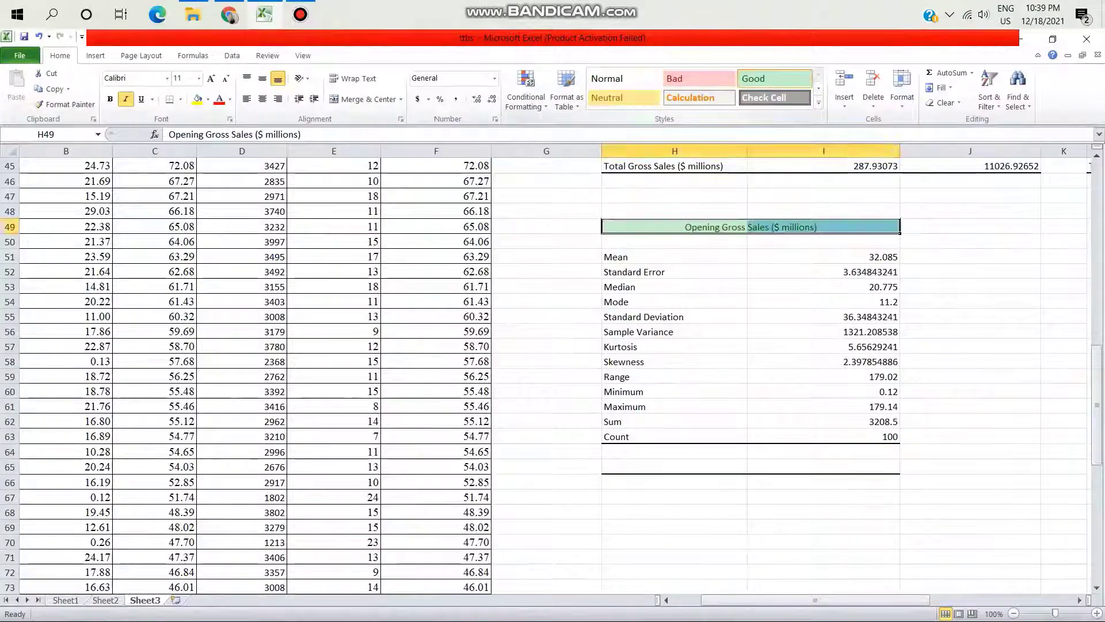
Start a Descriptive Statistics analysis with the total gross sales column, $C$1:$C$101, as input range
scroll(675, 406, down, 2)
click(674, 406)
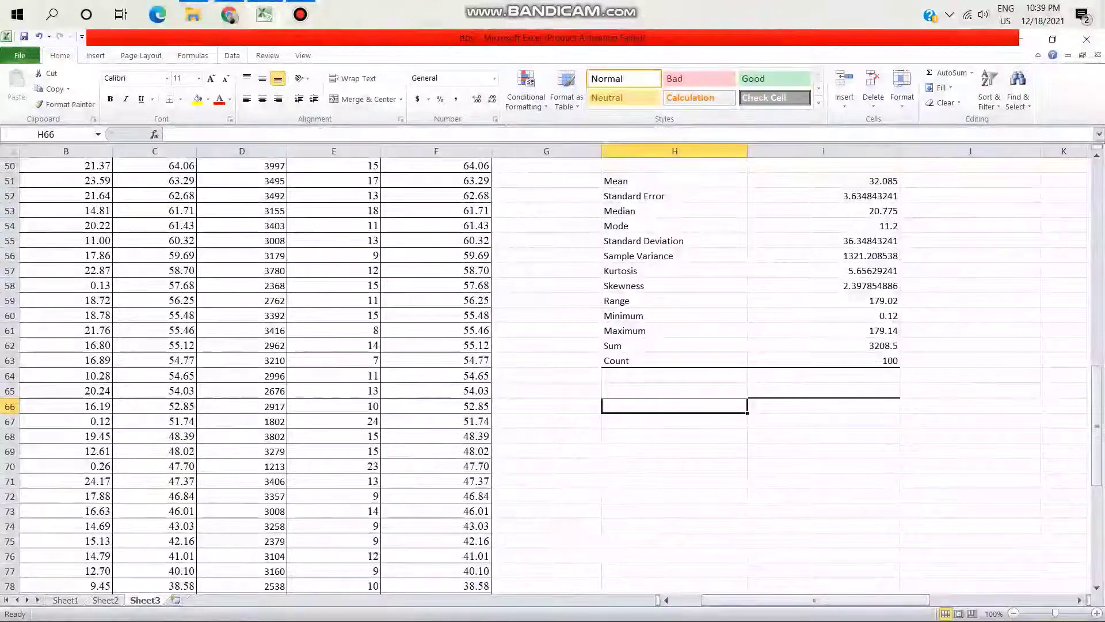
click(232, 55)
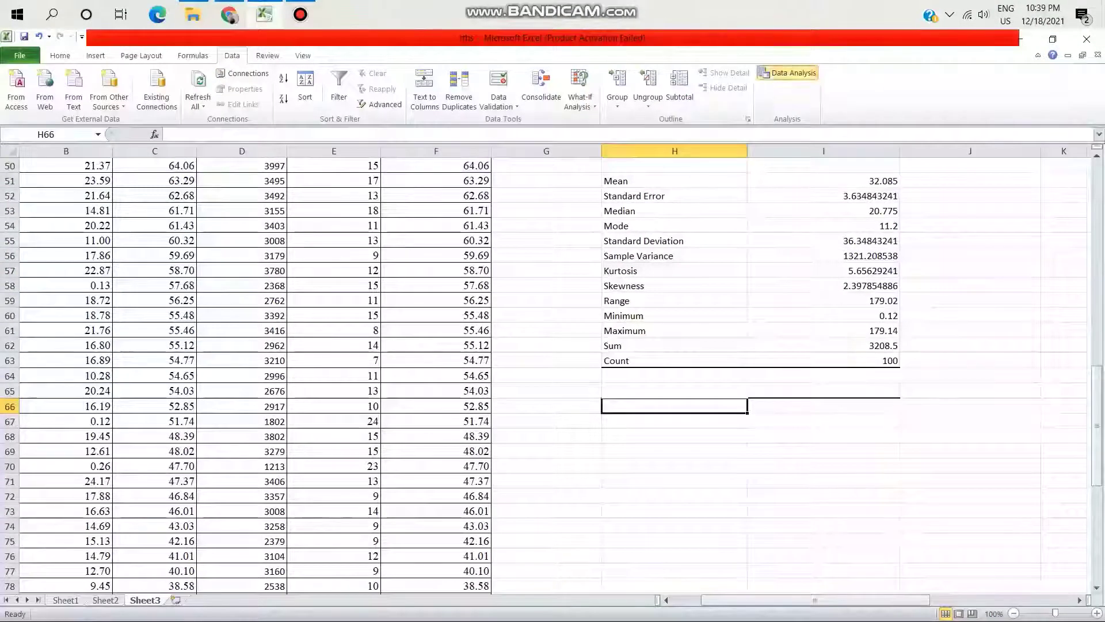
click(789, 73)
click(813, 298)
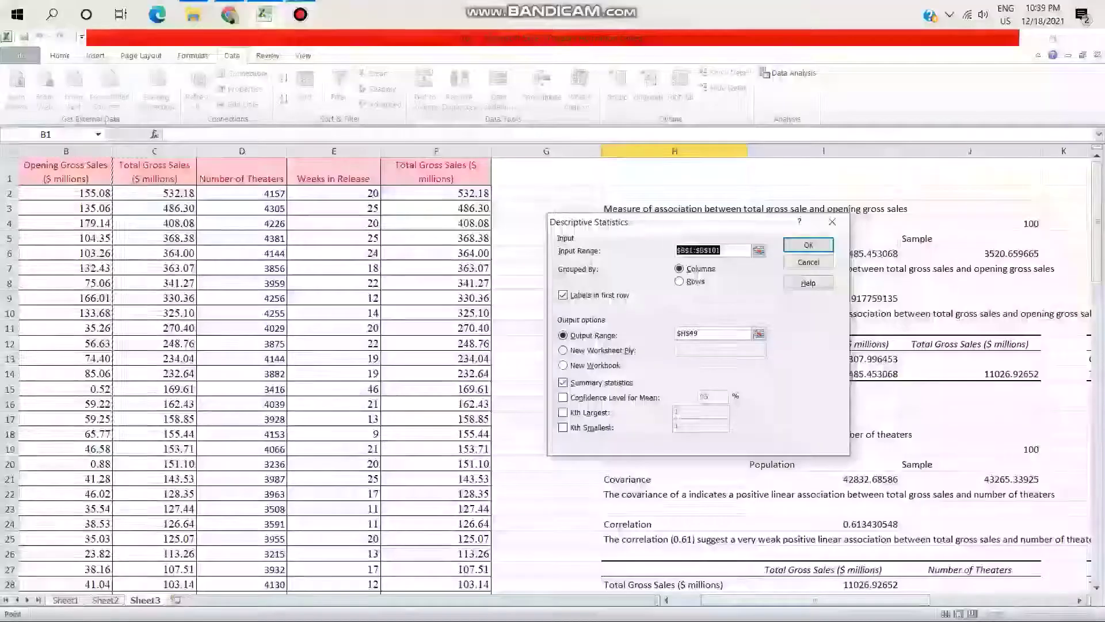
drag(154, 172, 196, 501)
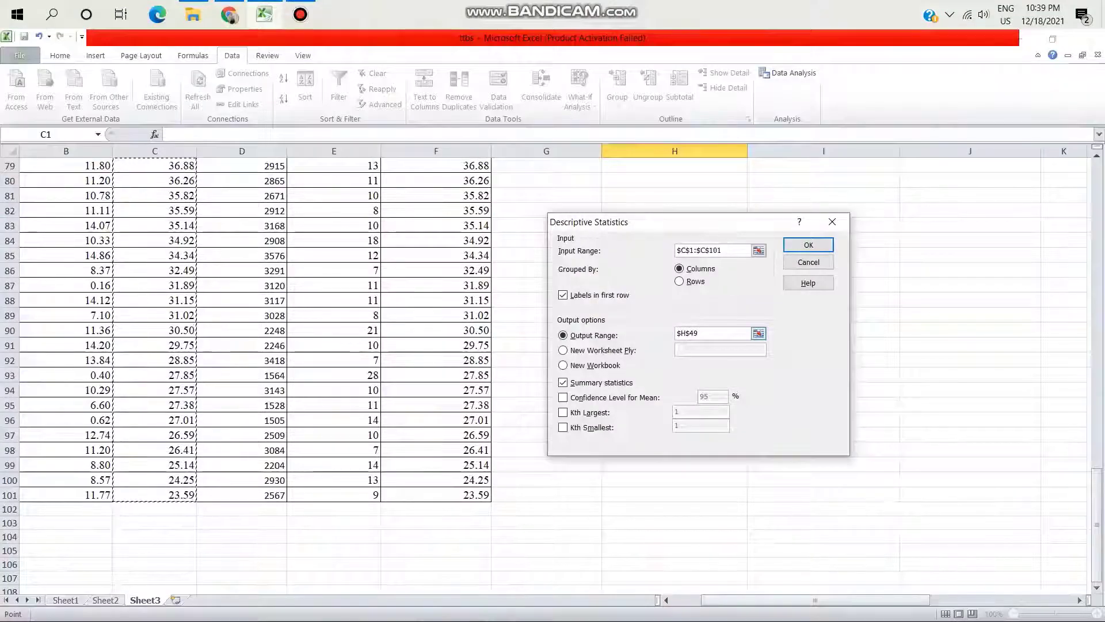
Set the descriptive statistics output range to $H$66, below the opening gross sales summary, and generate the total gross sales summary
click(715, 333)
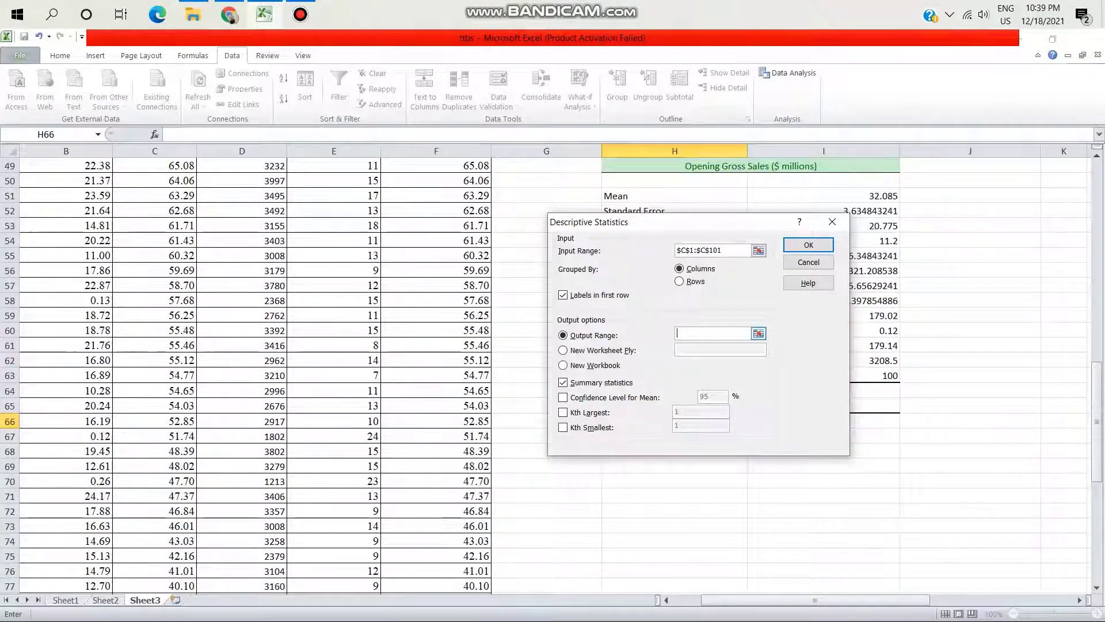
scroll(247, 375, up, 7)
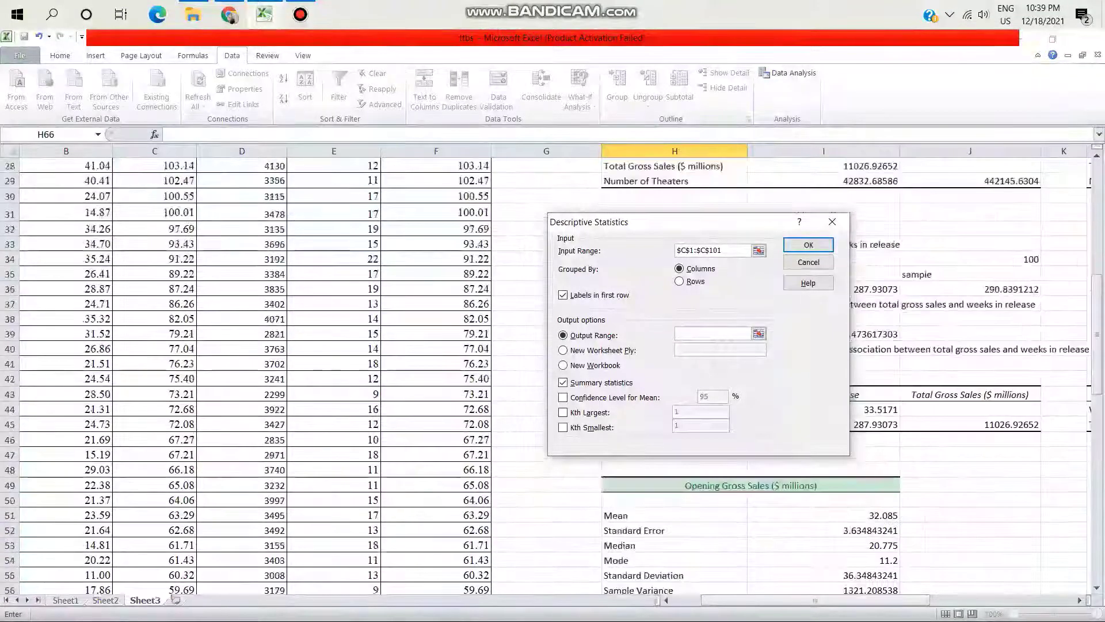
scroll(248, 374, down, 6)
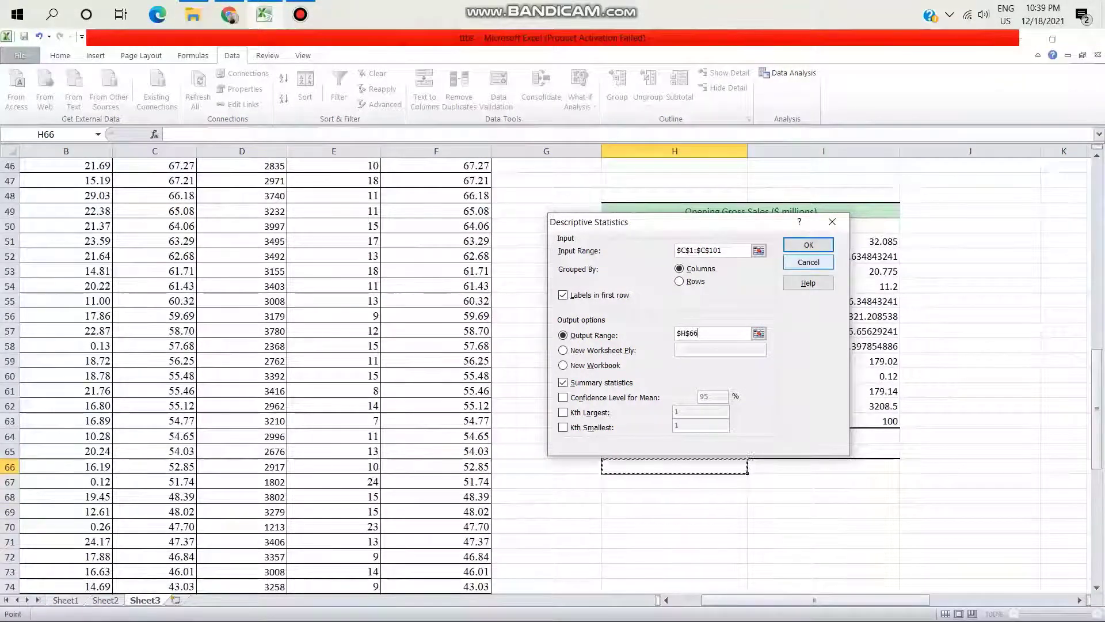
click(809, 244)
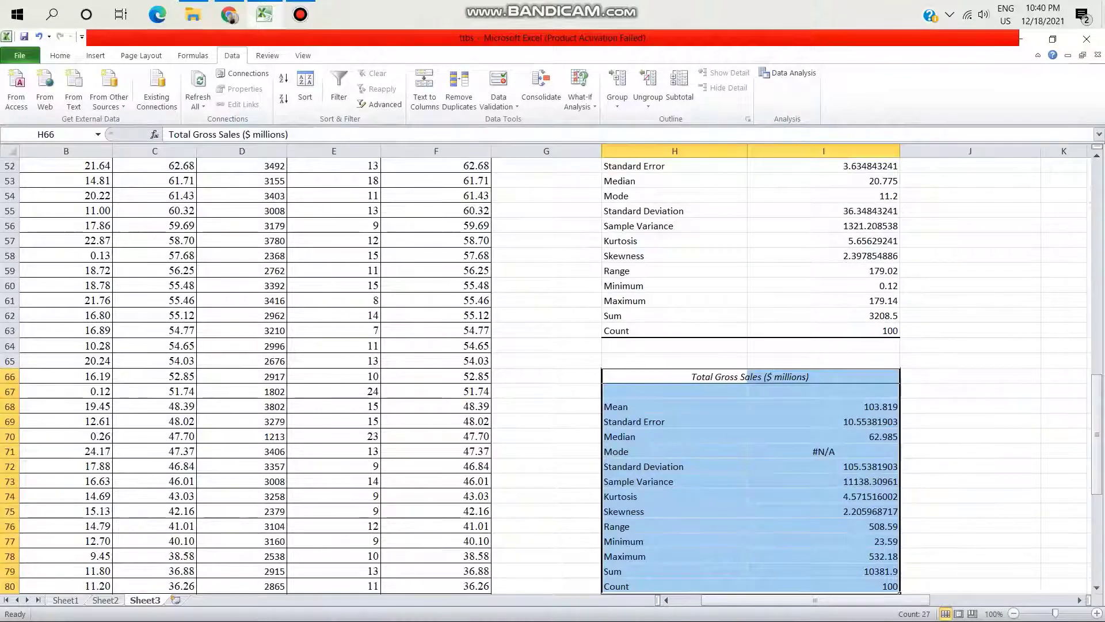
Start a Descriptive Statistics analysis with the number of theaters column, $D$1:$D$101, as input range
scroll(547, 374, right, 2)
scroll(547, 374, up, 5)
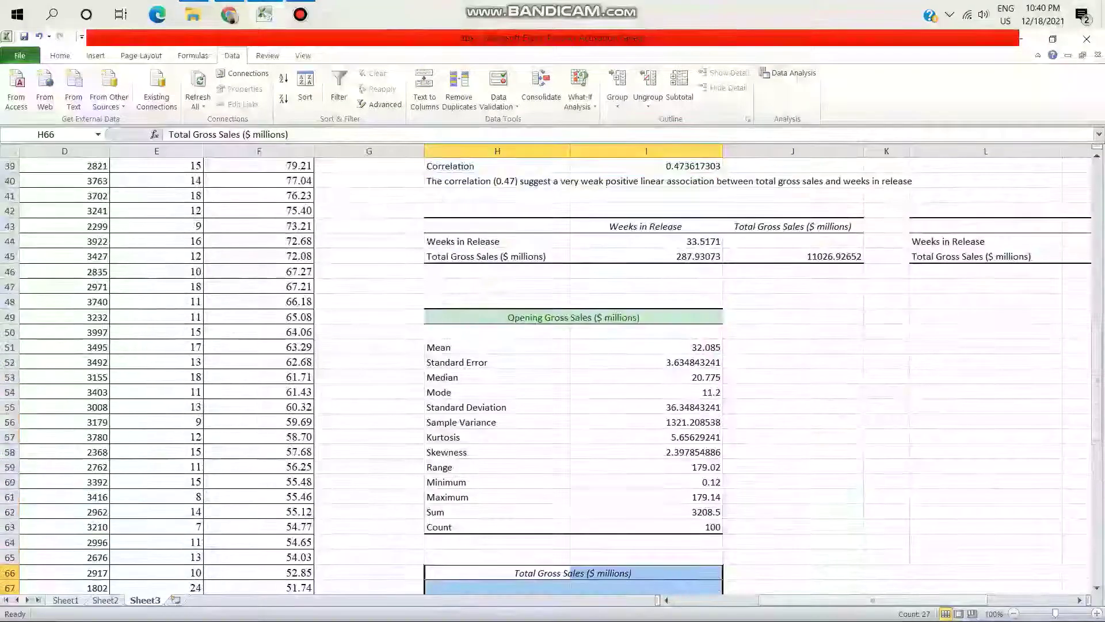
click(887, 317)
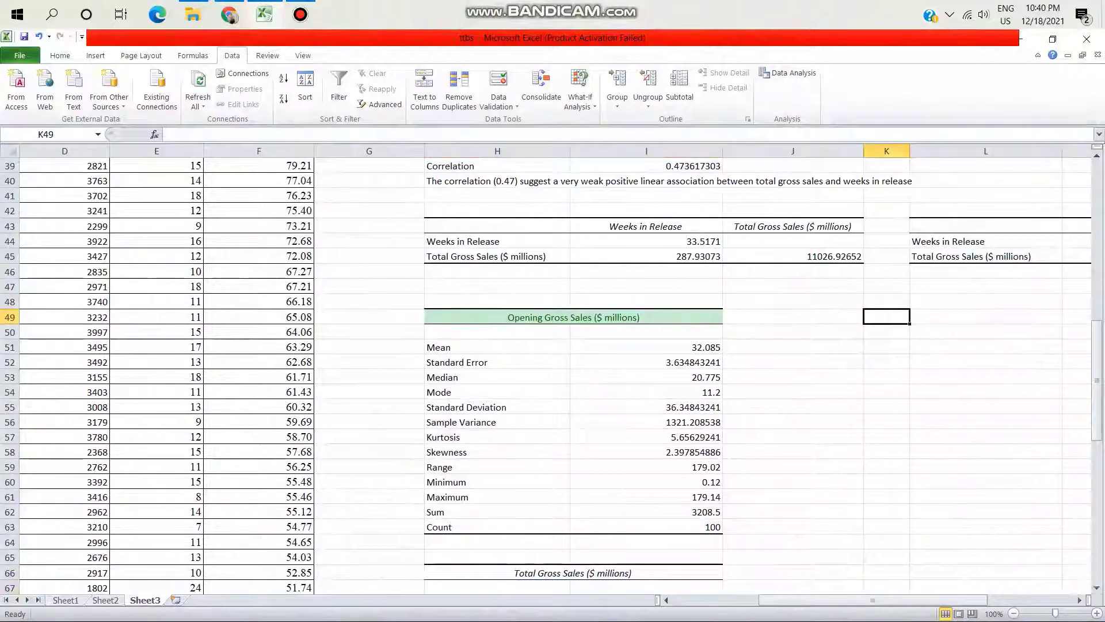
click(788, 72)
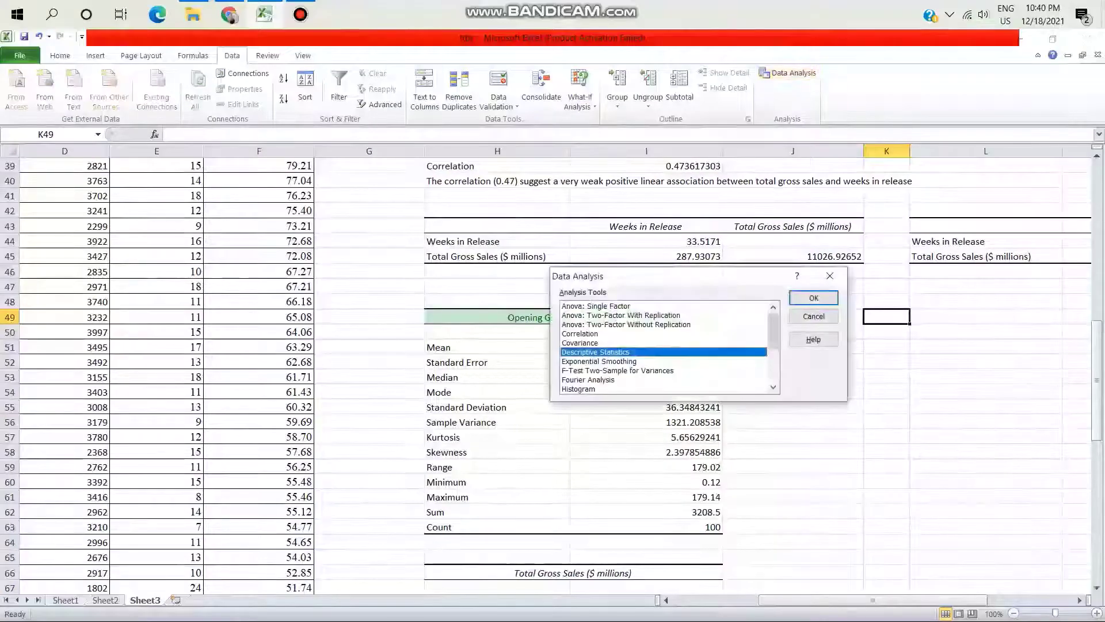
click(813, 297)
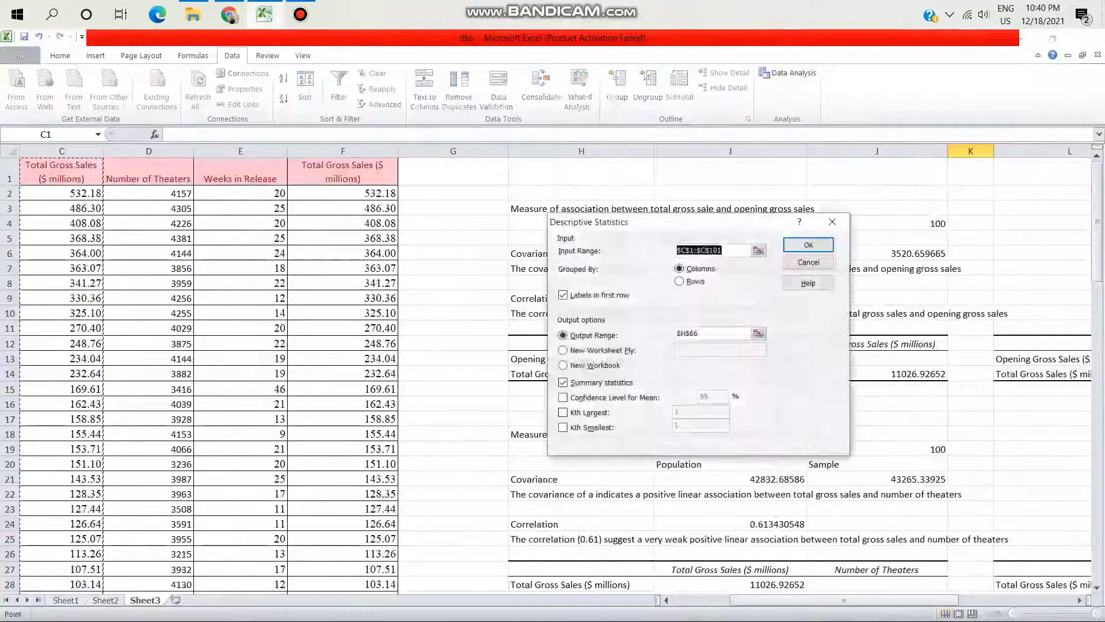
drag(148, 173, 194, 556)
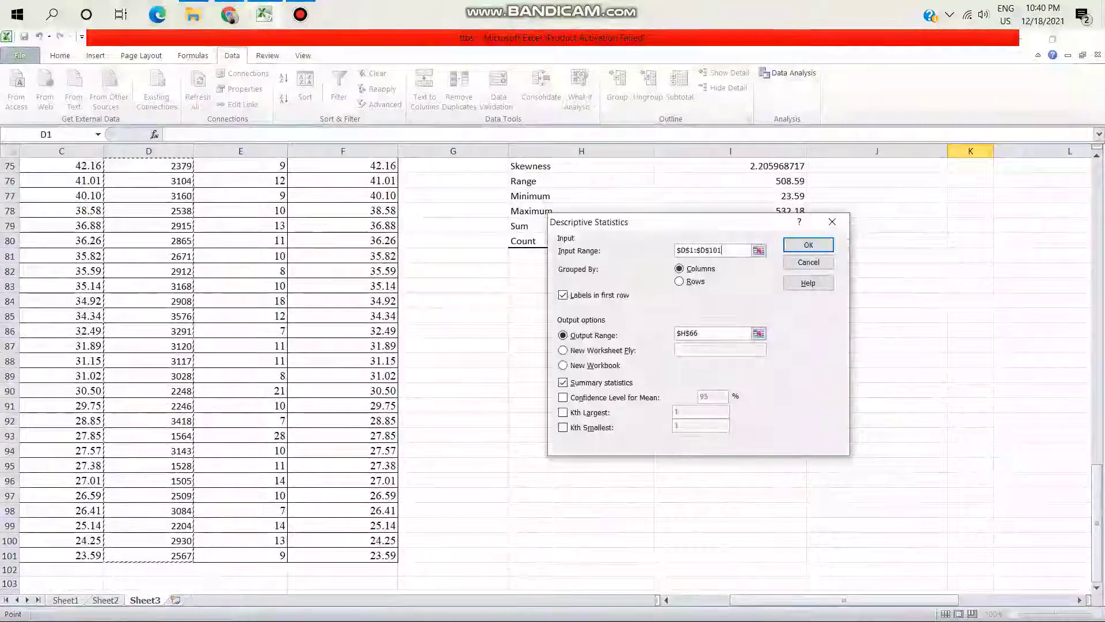
Replace the output range with $K$49, beside the opening gross sales summary, and generate the number of theaters summary
click(711, 334)
key(BackSpace)
key(BackSpace)
key(BackSpace)
key(BackSpace)
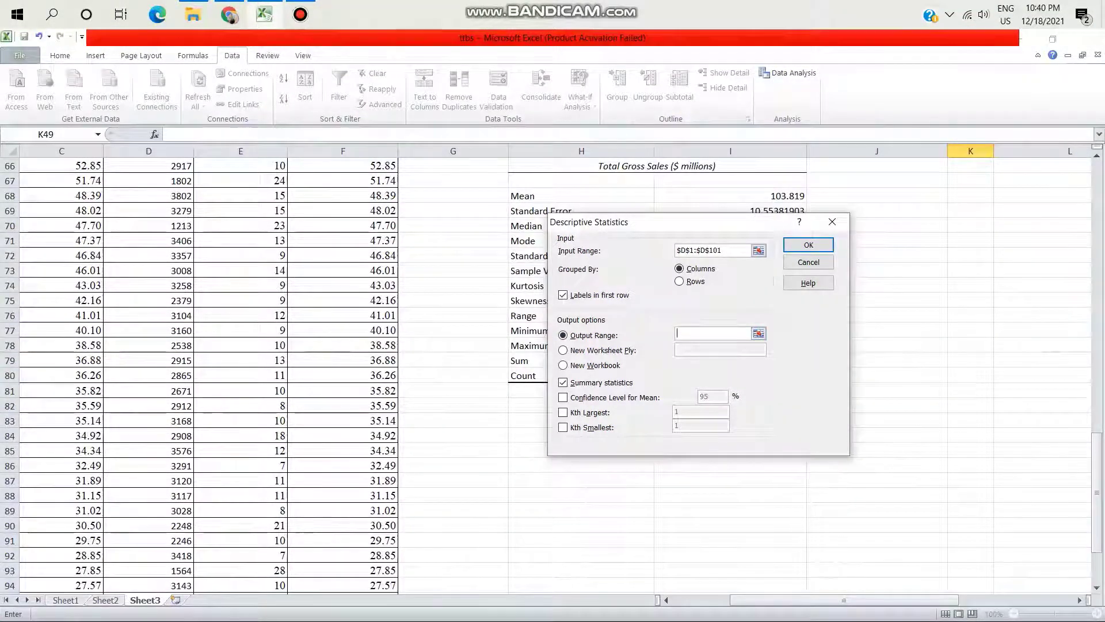
scroll(555, 376, up, 11)
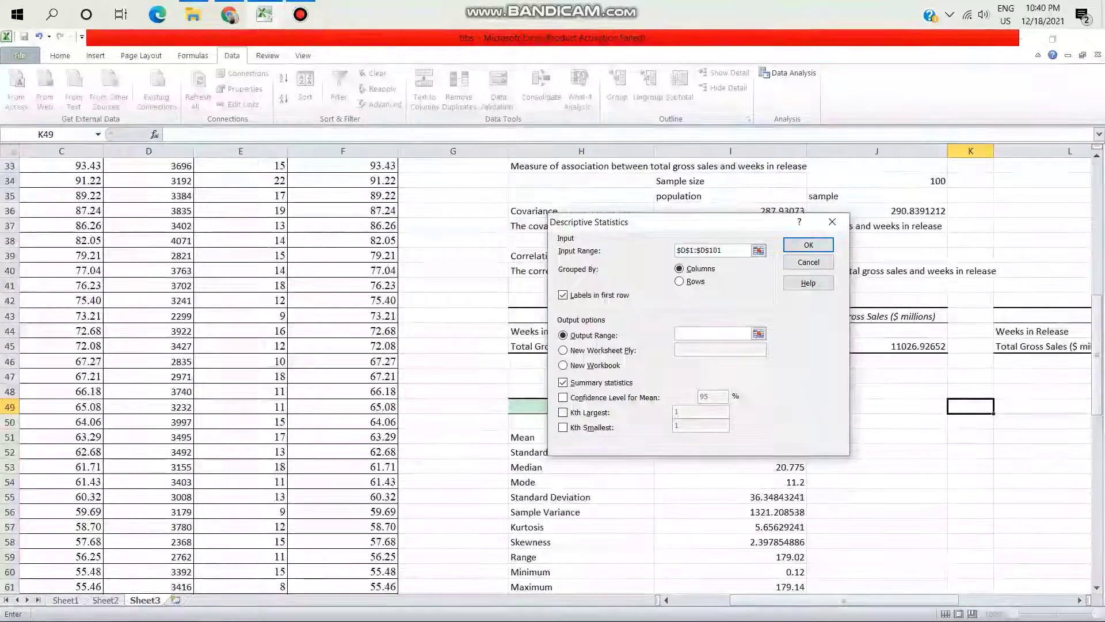
click(971, 407)
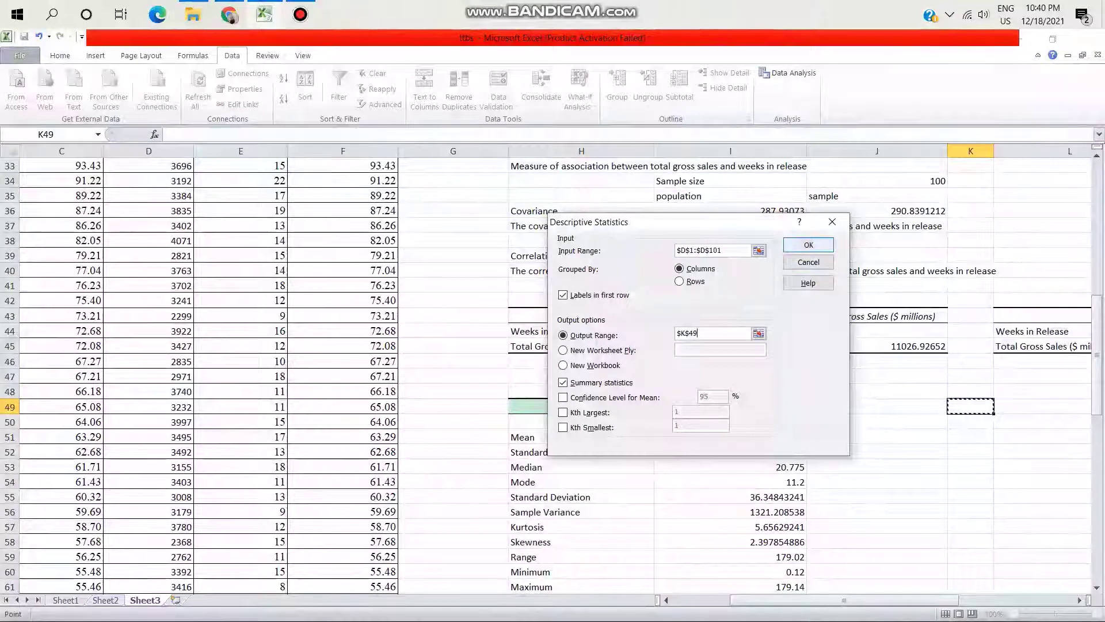
key(Return)
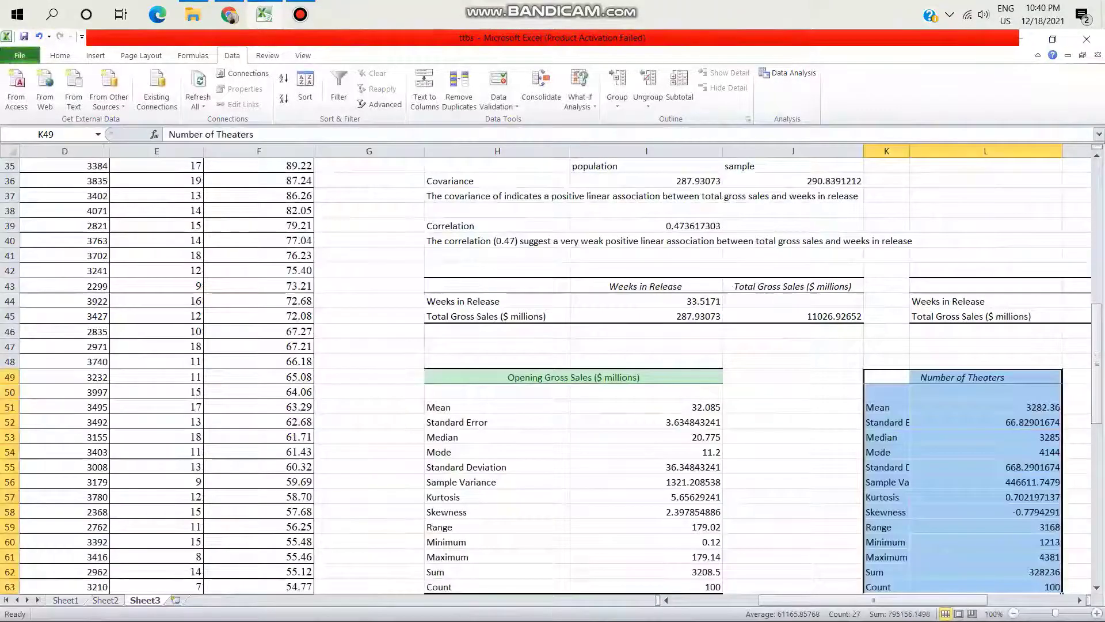
Widen column K to fit the statistic labels of the number of theaters summary
drag(909, 151, 996, 151)
scroll(553, 375, right, 2)
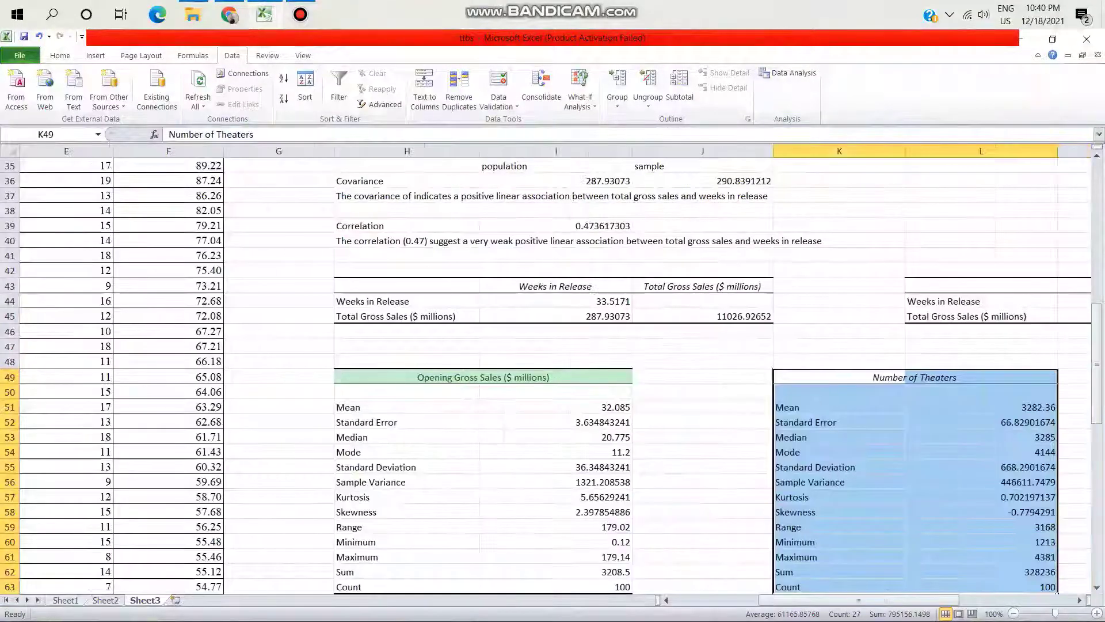
scroll(553, 374, down, 4)
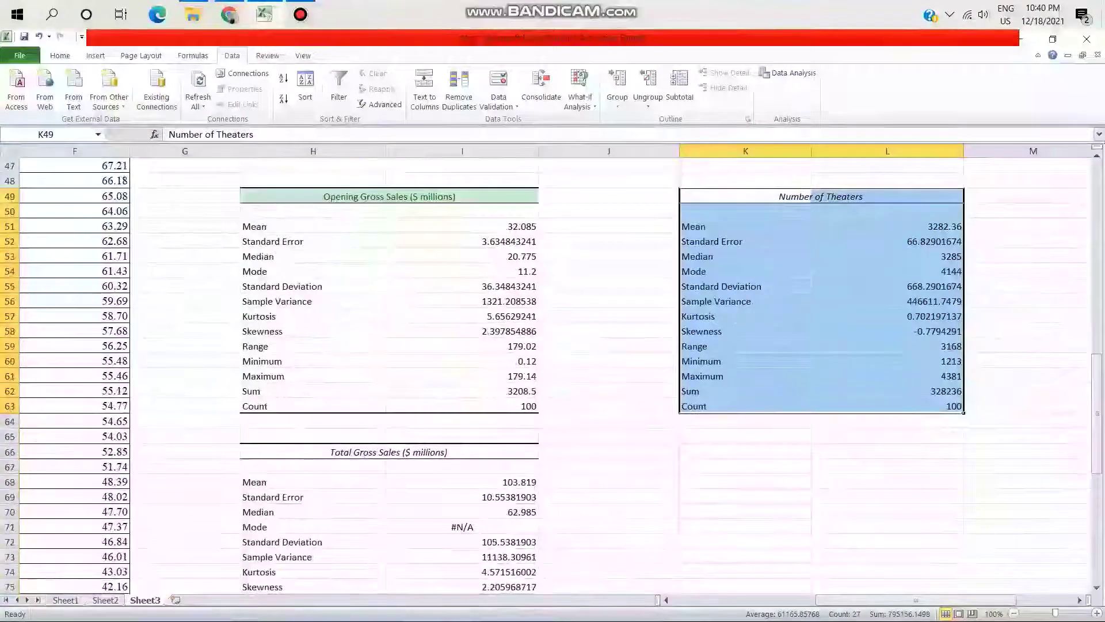
Start a Descriptive Statistics analysis with the weeks in release column, $E$1:$E$101, as input range
click(746, 452)
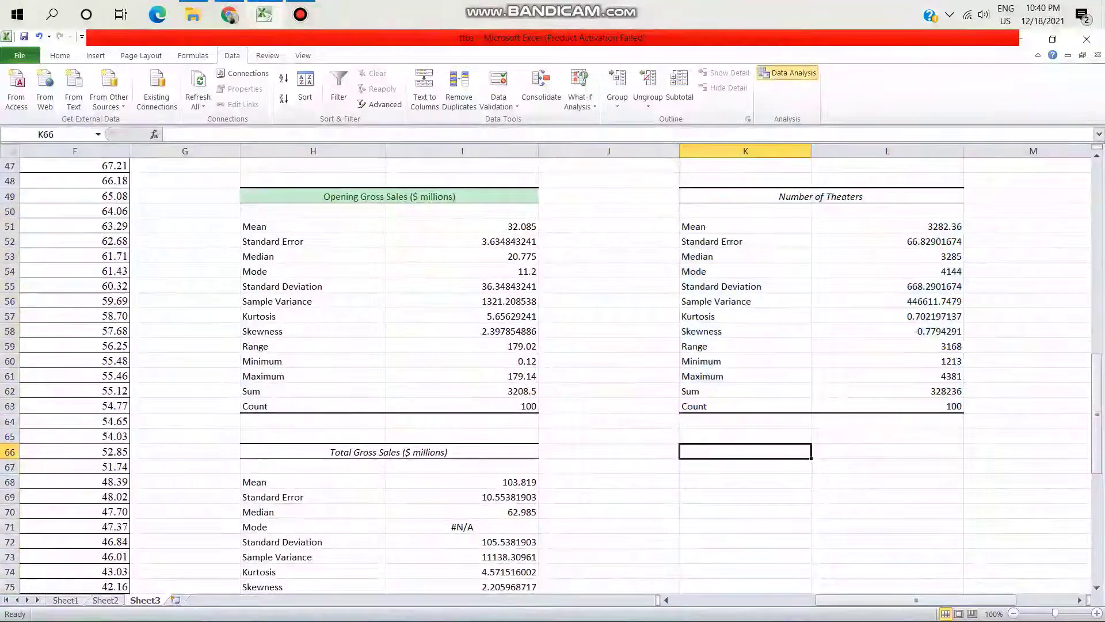
click(788, 73)
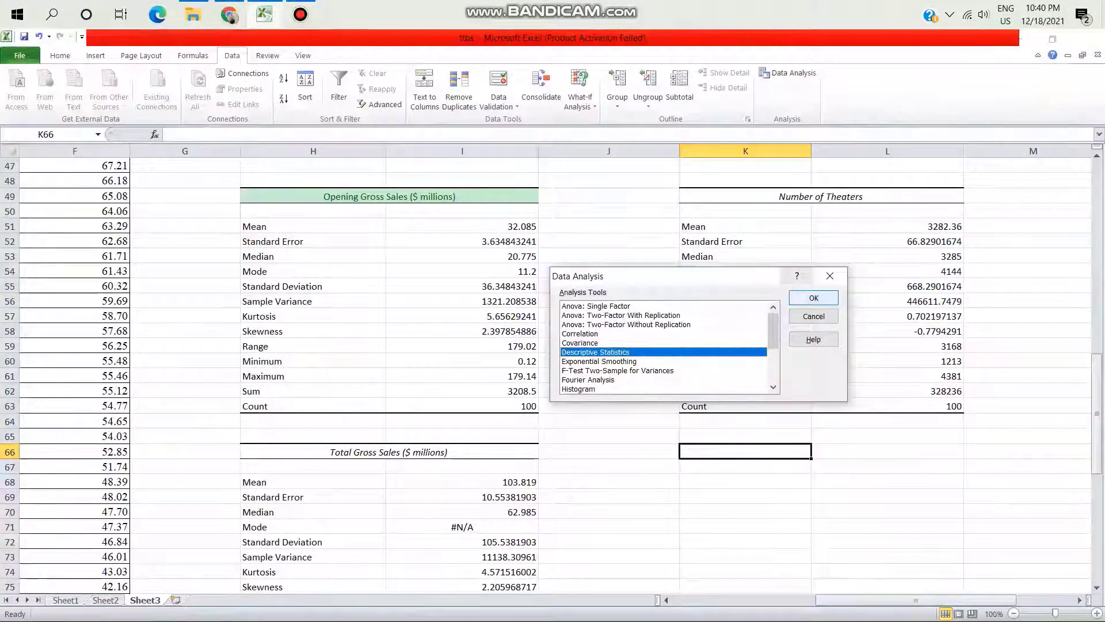
key(Return)
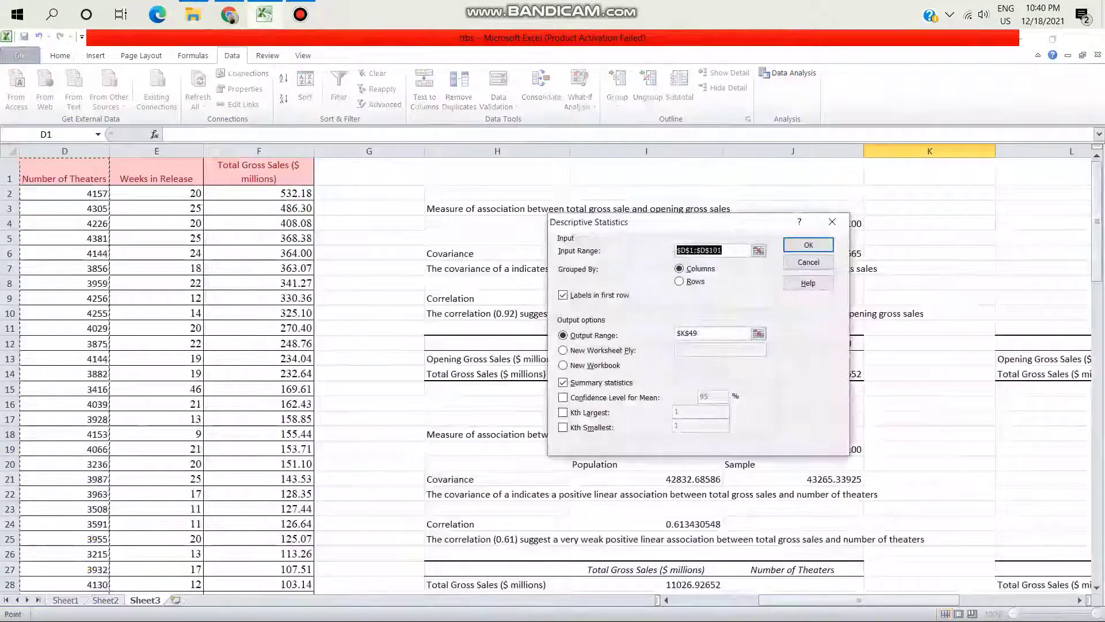
drag(156, 178, 200, 563)
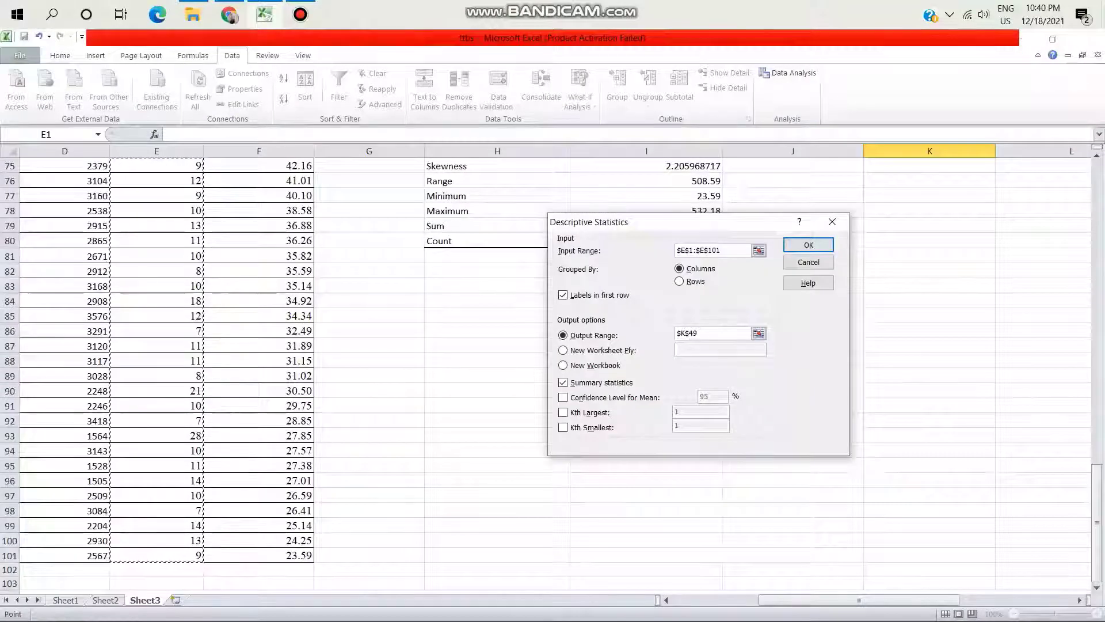
Replace the output range with $K$66, below the number of theaters summary, and generate the weeks in release summary
key(BackSpace)
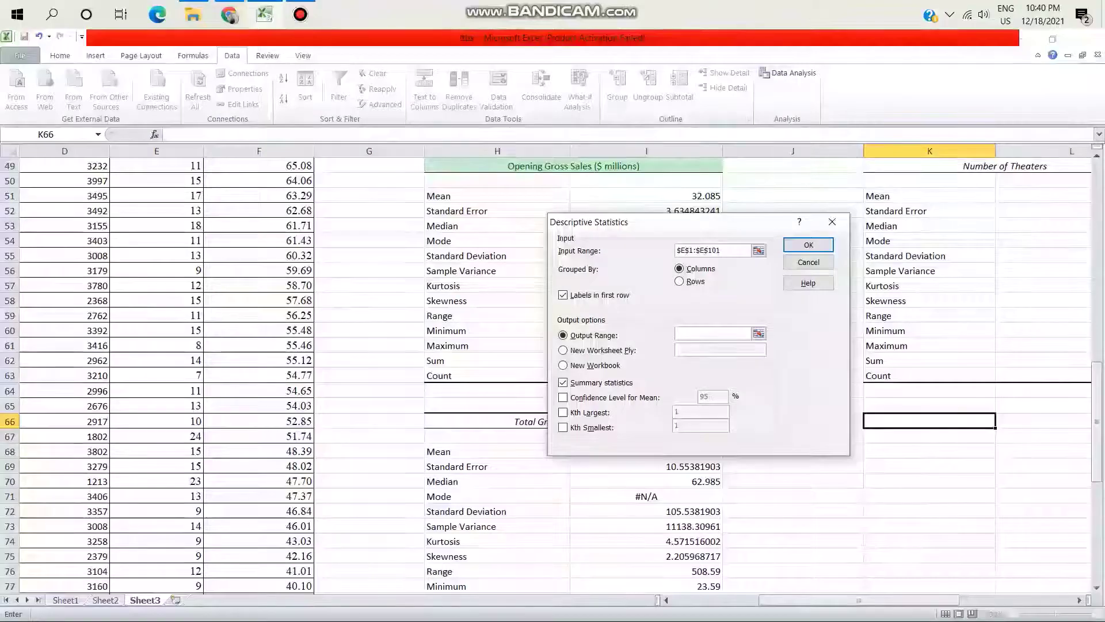
click(930, 437)
click(930, 422)
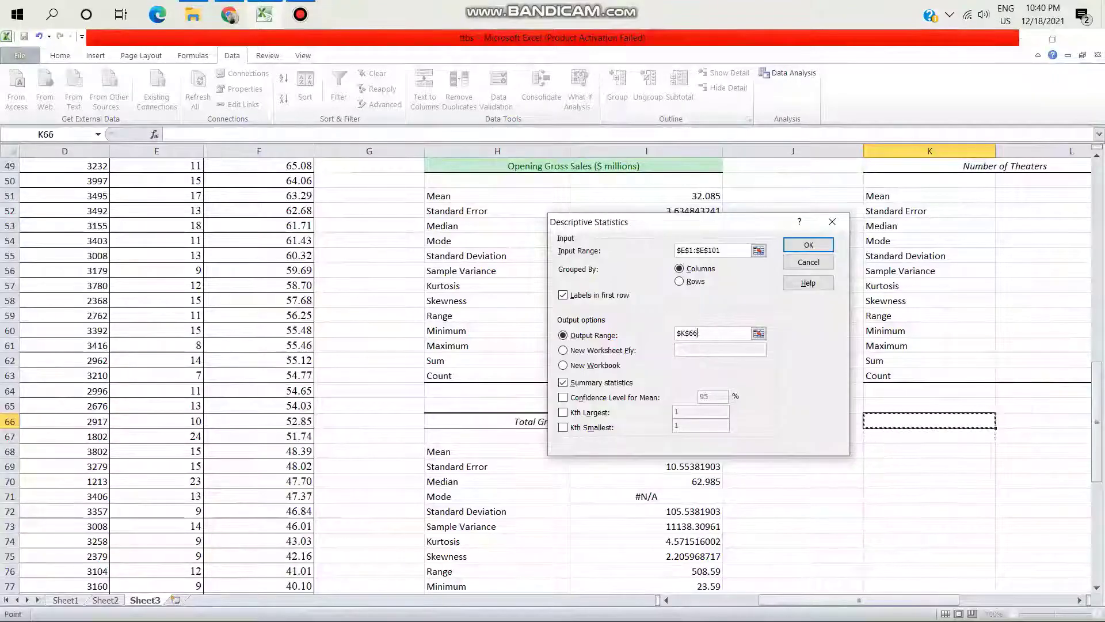
key(Return)
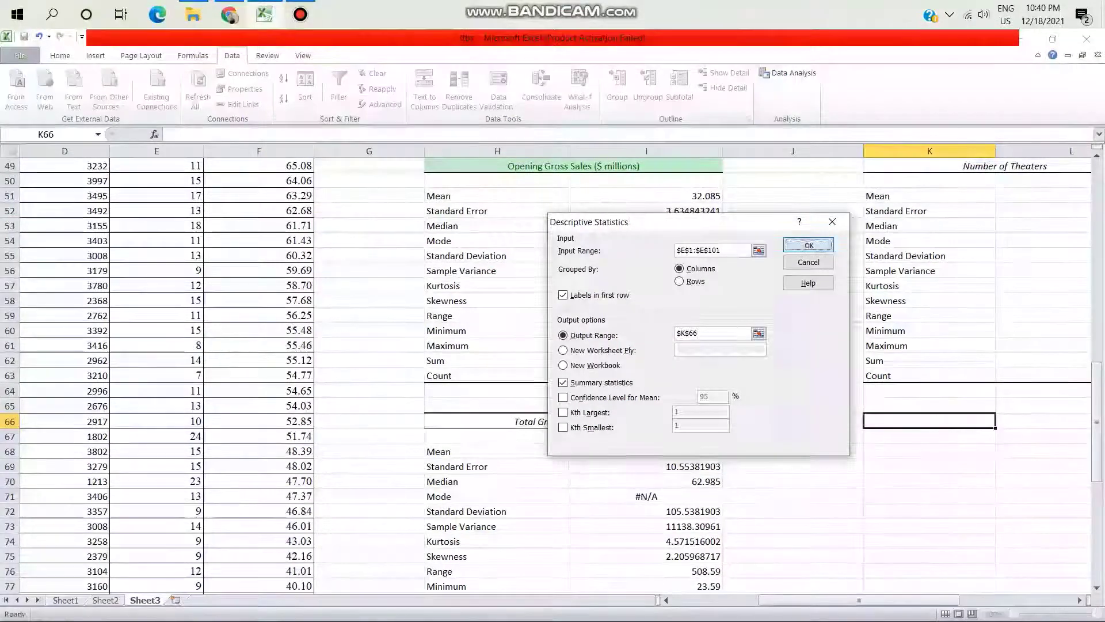
click(703, 436)
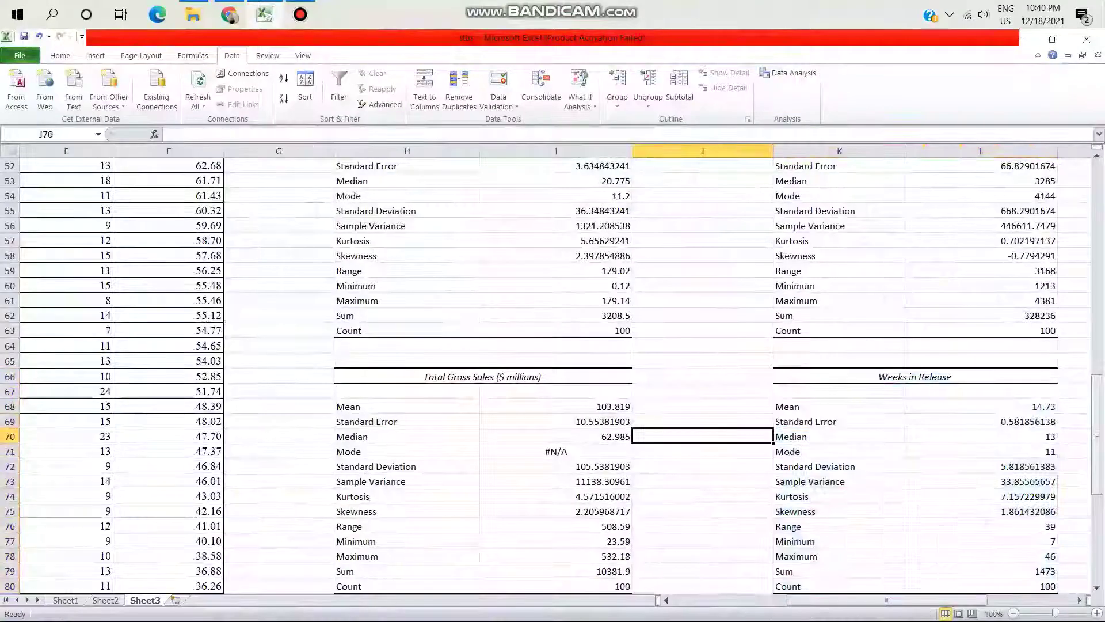
scroll(703, 437, down, 2)
scroll(552, 377, up, 16)
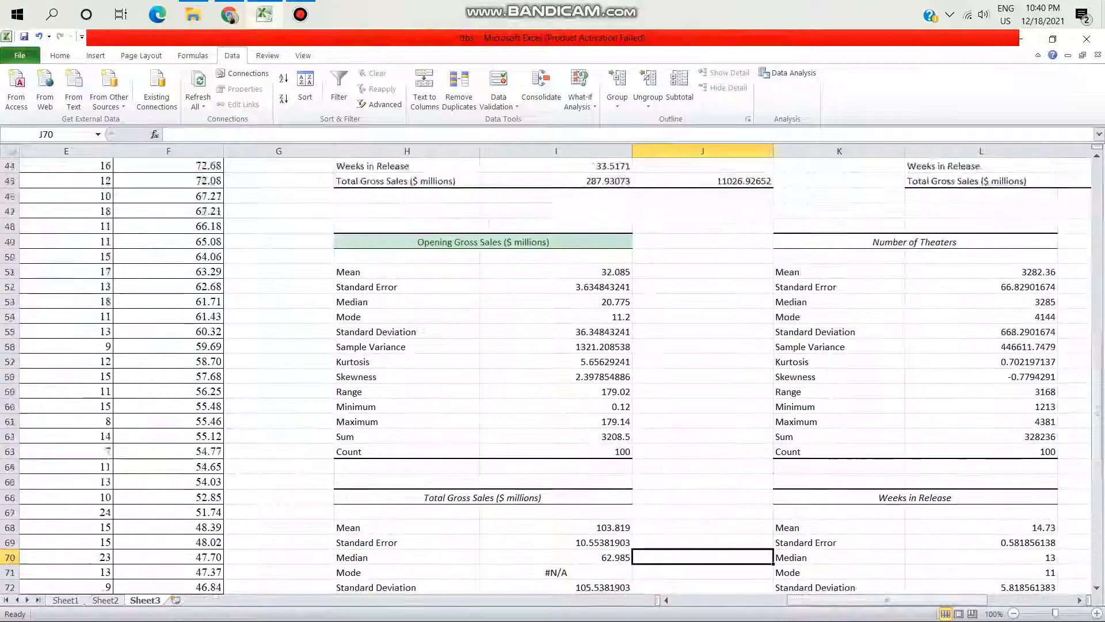
scroll(551, 377, up, 3)
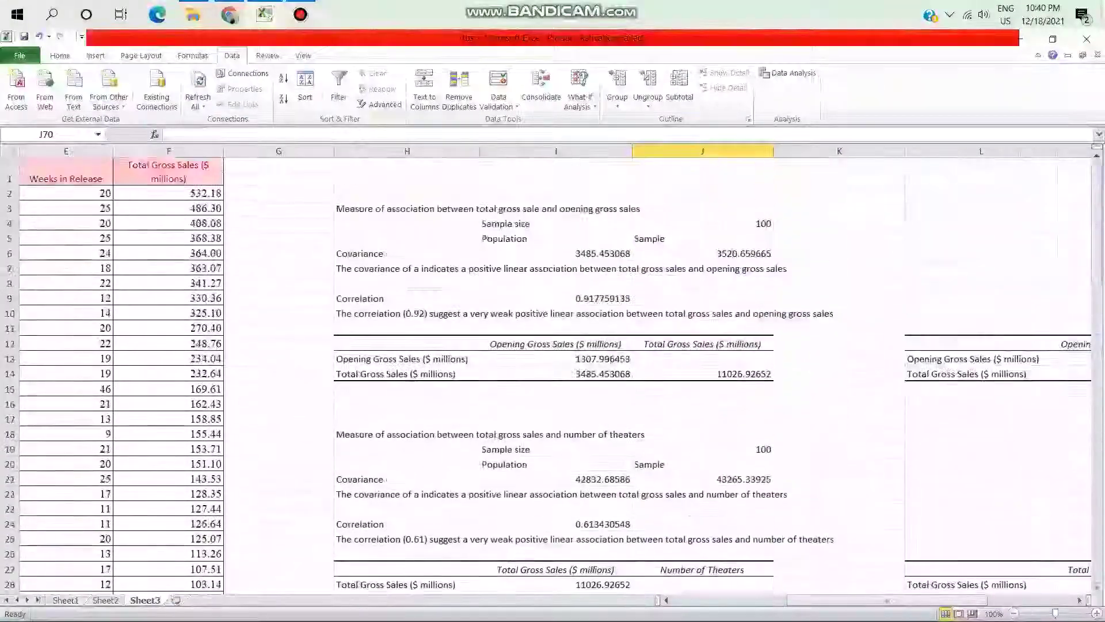